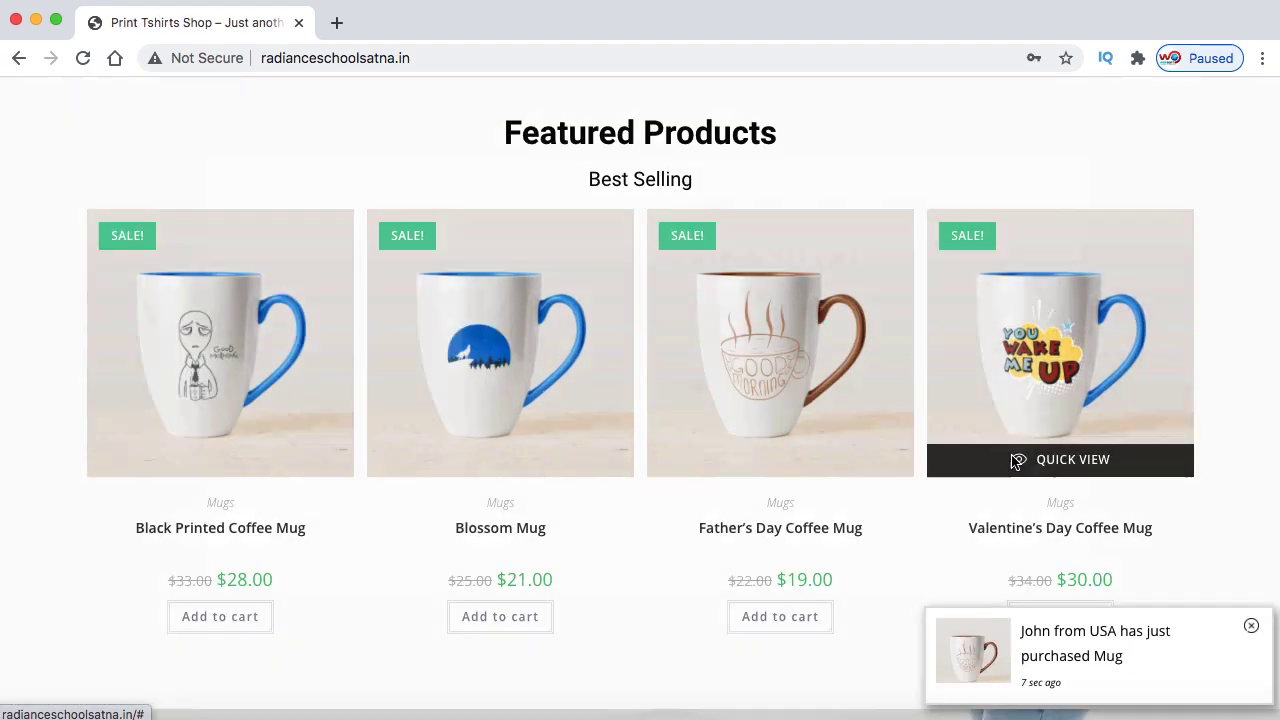
Quick-view the Valentine's Day Coffee Mug and try the login form with a username and password
{"action": "left_click", "coordinate": [1015, 460]}
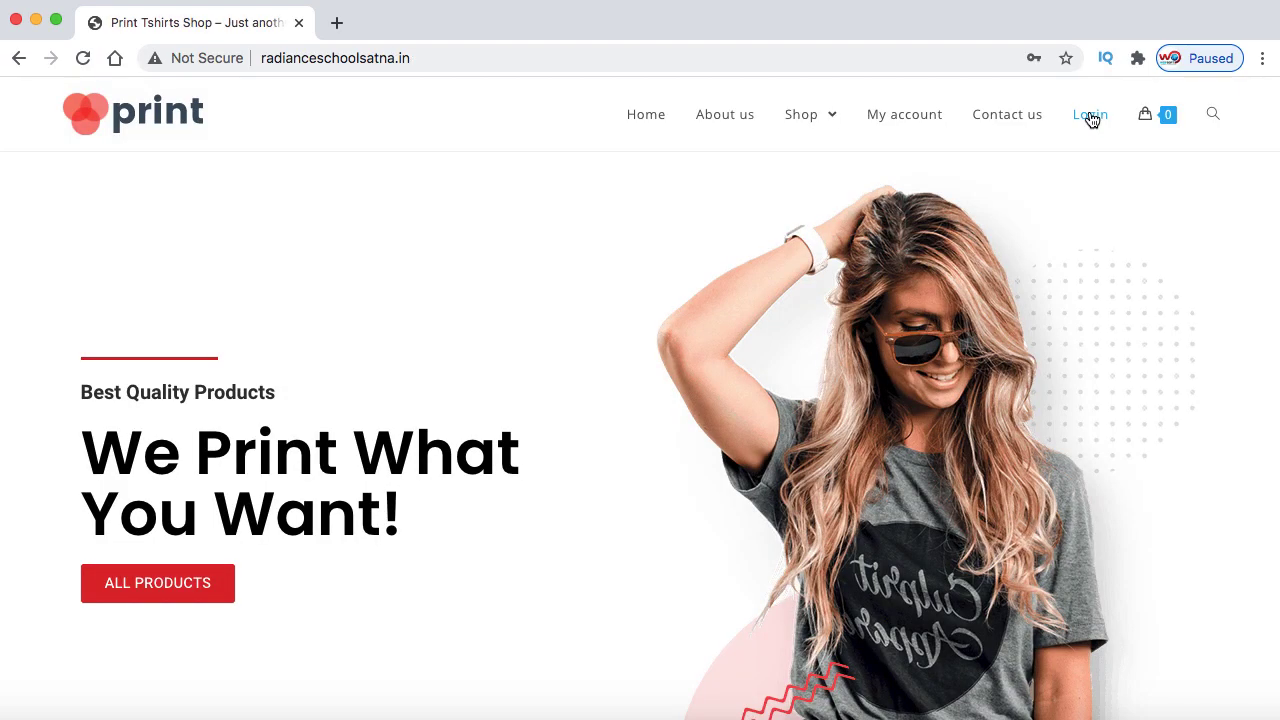
{"action": "left_click", "coordinate": [1088, 115]}
{"action": "left_click", "coordinate": [747, 265]}
{"action": "type", "text": "saddam"}
{"action": "key", "text": "Tab"}
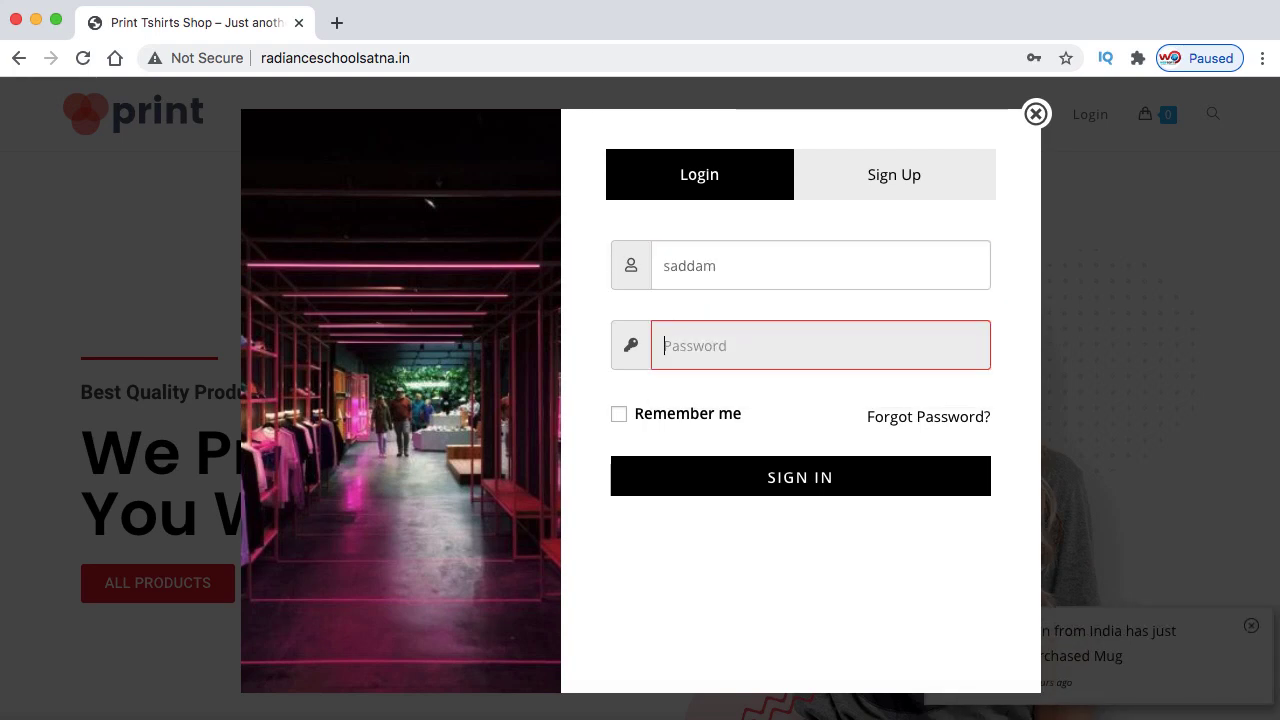
{"action": "type", "text": "123456"}
Switch to the Sign Up form and fill it with saved e-mail details
{"action": "left_click", "coordinate": [894, 177]}
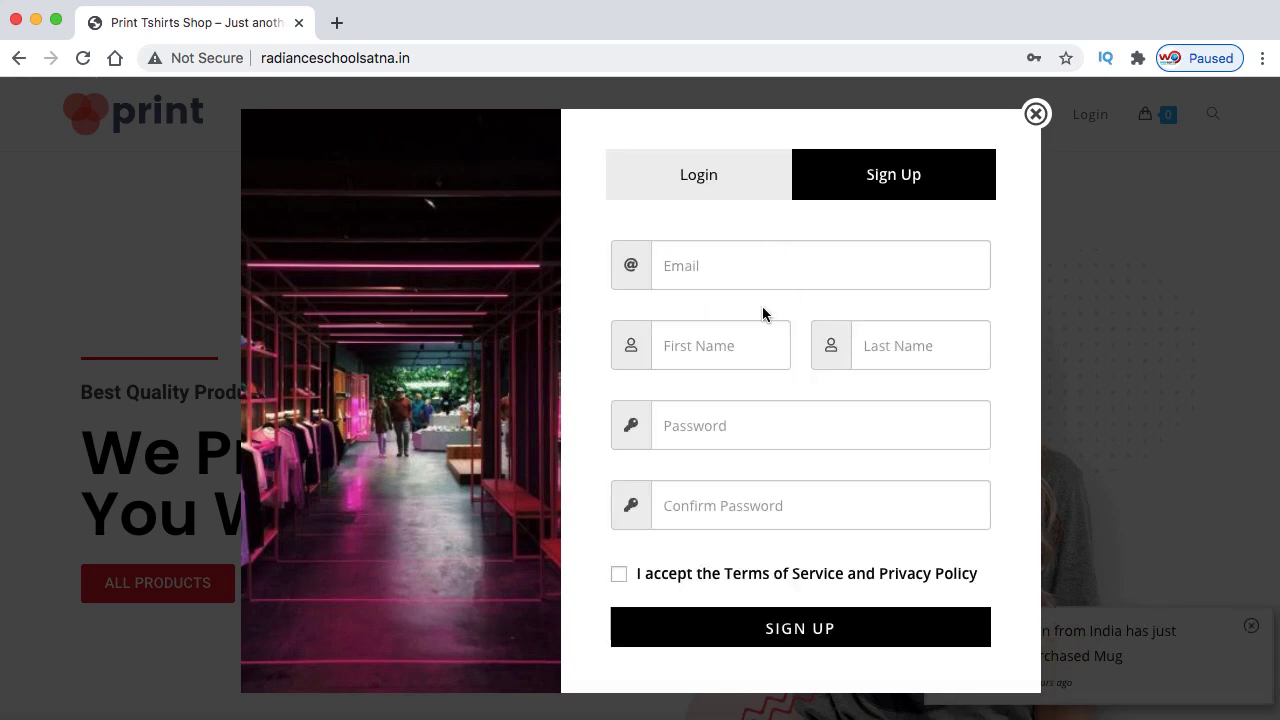
{"action": "left_click", "coordinate": [743, 263]}
{"action": "left_click", "coordinate": [790, 331]}
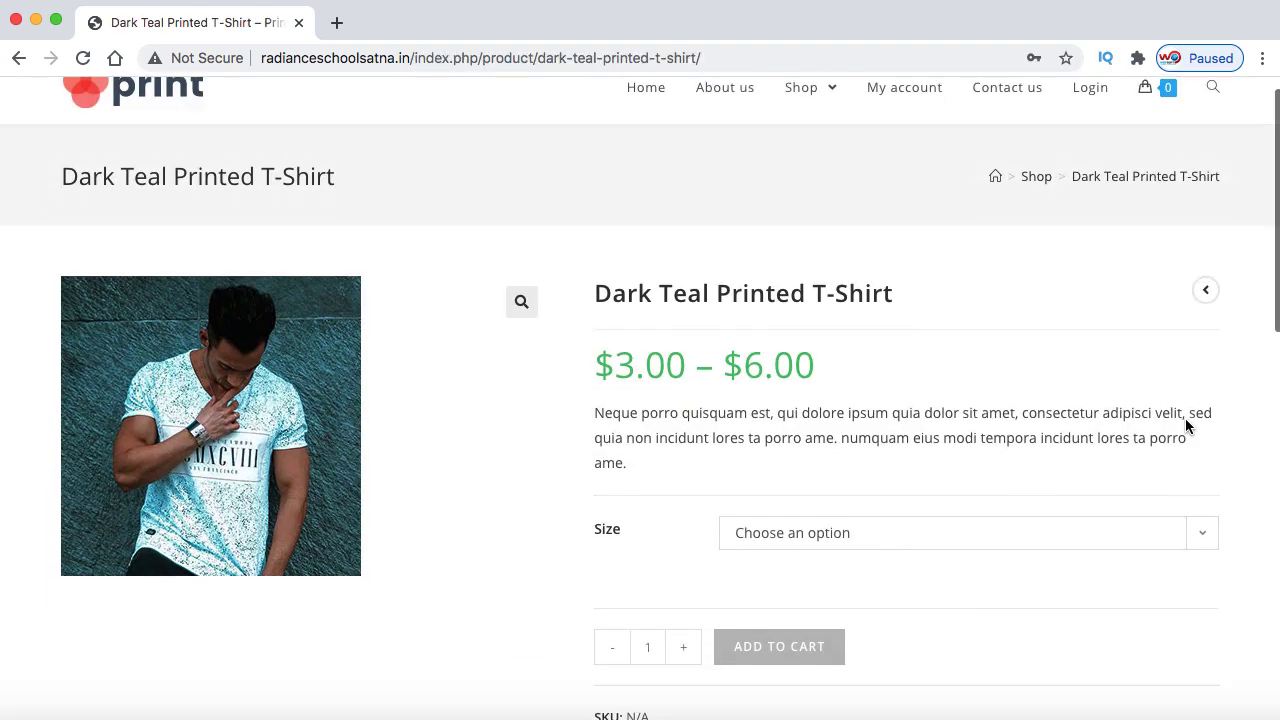
Add the Dark Teal Printed T-Shirt in size Large to the cart
{"action": "scroll", "coordinate": [1186, 423], "scroll_direction": "down", "scroll_amount": 3}
{"action": "left_click", "coordinate": [1016, 418]}
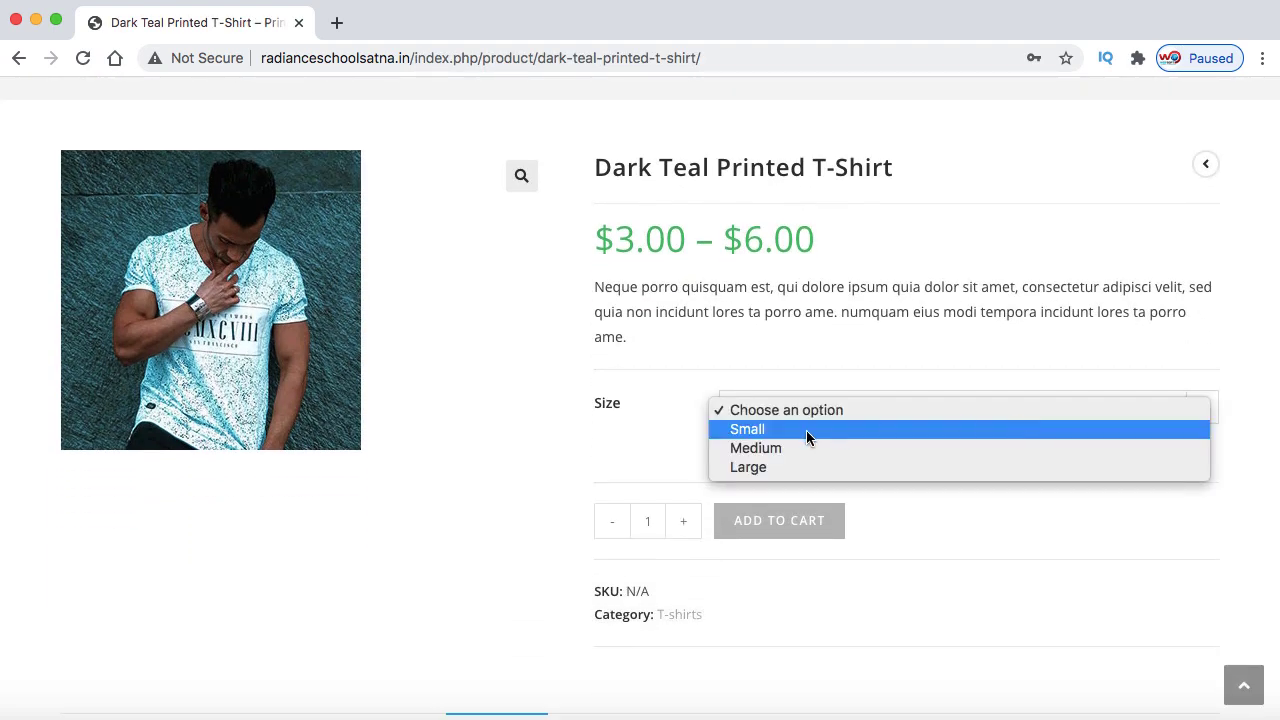
{"action": "left_click", "coordinate": [806, 430]}
{"action": "left_click", "coordinate": [811, 414]}
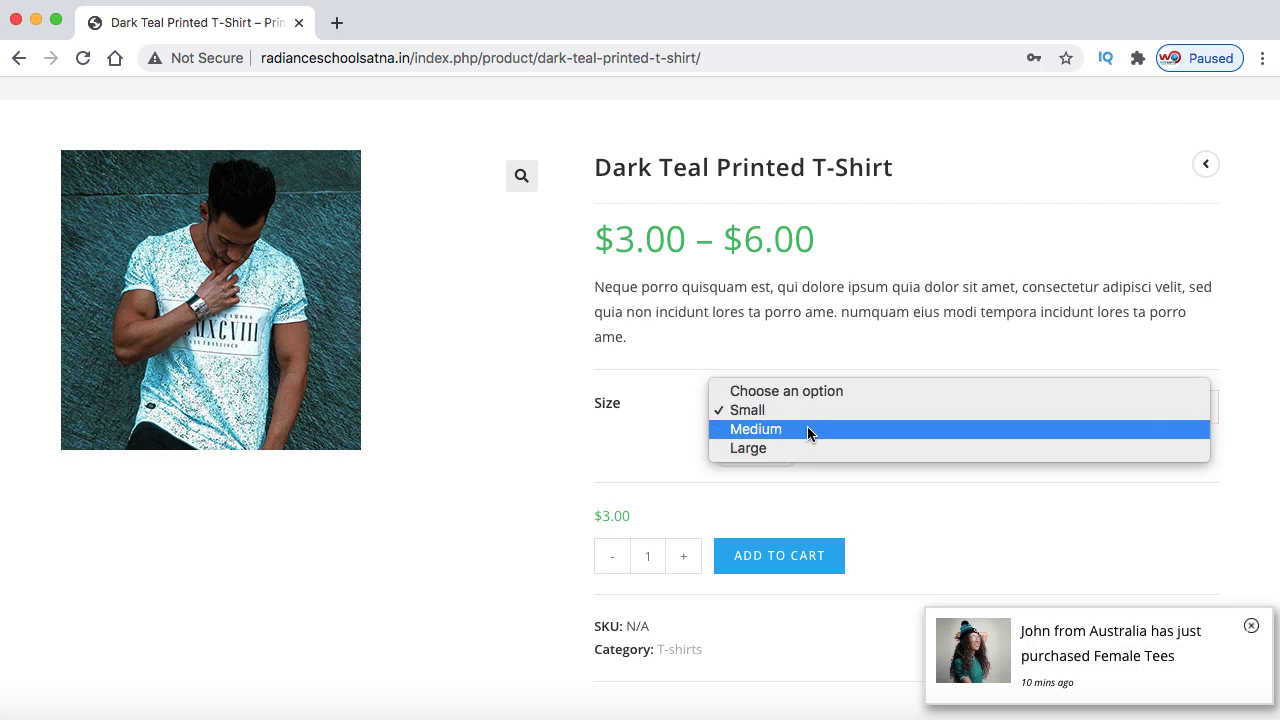
{"action": "left_click", "coordinate": [810, 430]}
{"action": "left_click", "coordinate": [810, 420]}
{"action": "left_click", "coordinate": [806, 430]}
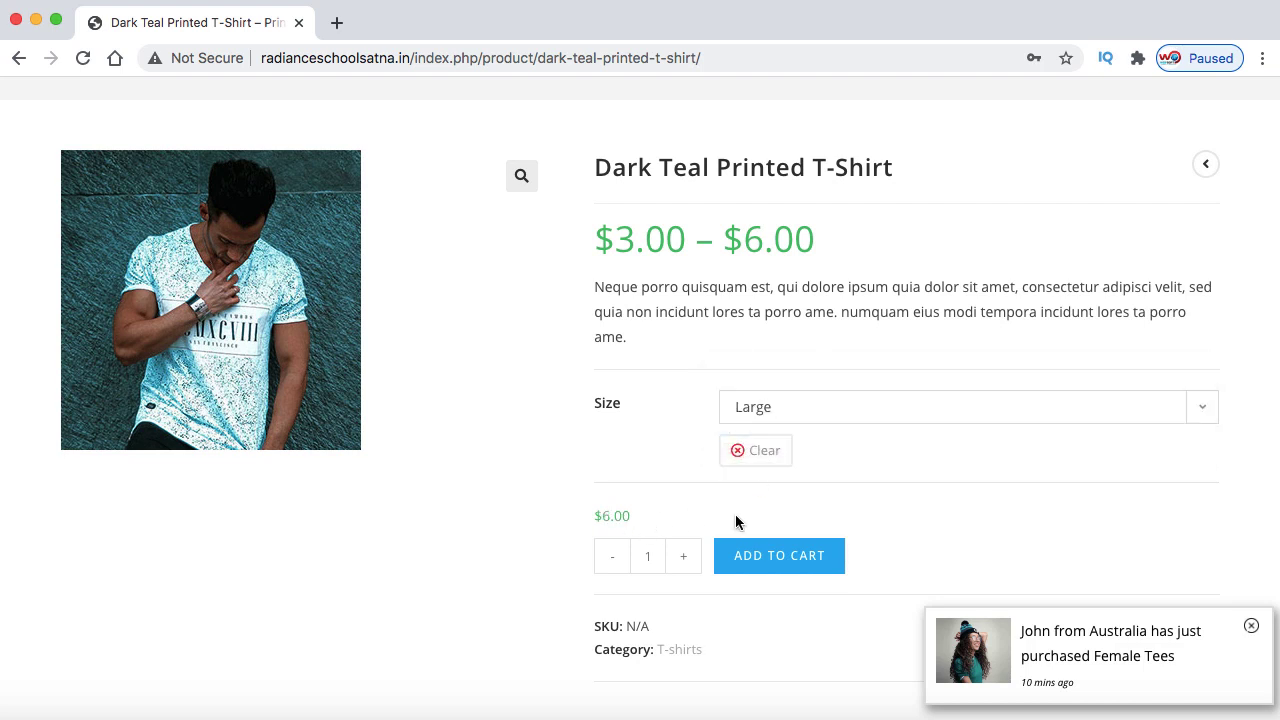
{"action": "left_click", "coordinate": [770, 555]}
Apply the coupon code month100 to the cart
{"action": "left_click", "coordinate": [135, 344]}
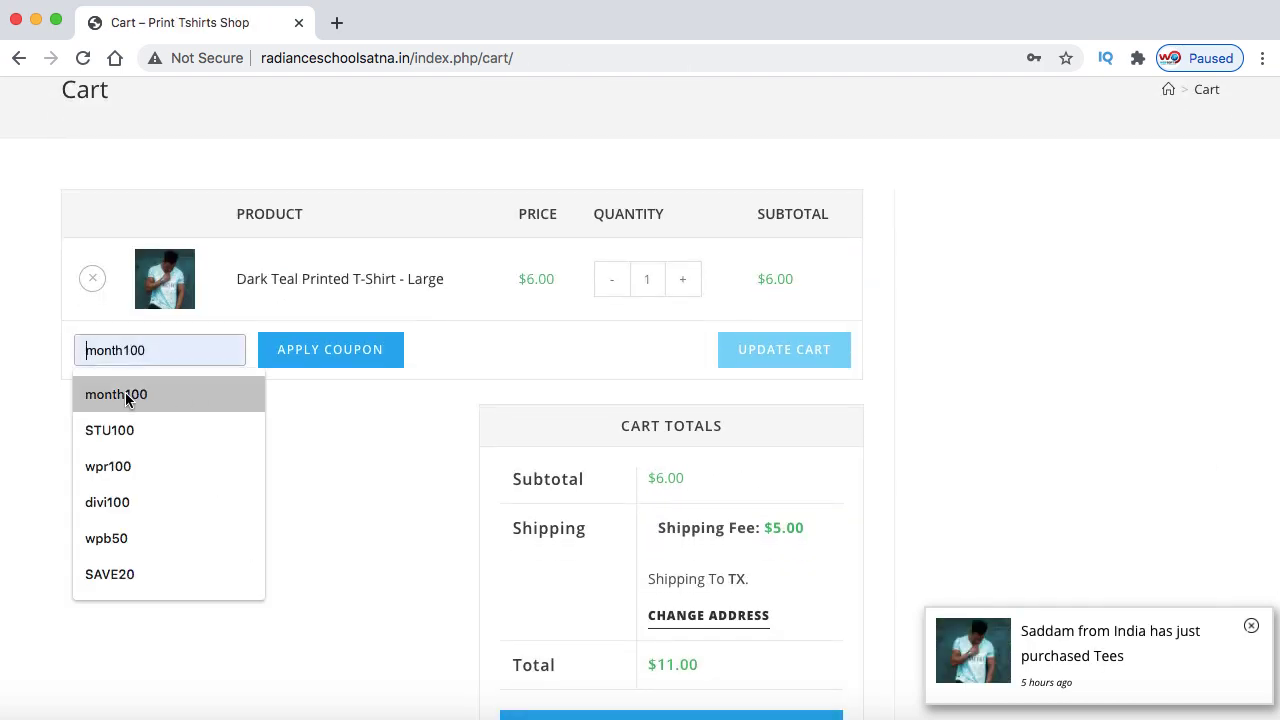
{"action": "left_click", "coordinate": [150, 392]}
{"action": "left_click", "coordinate": [330, 350]}
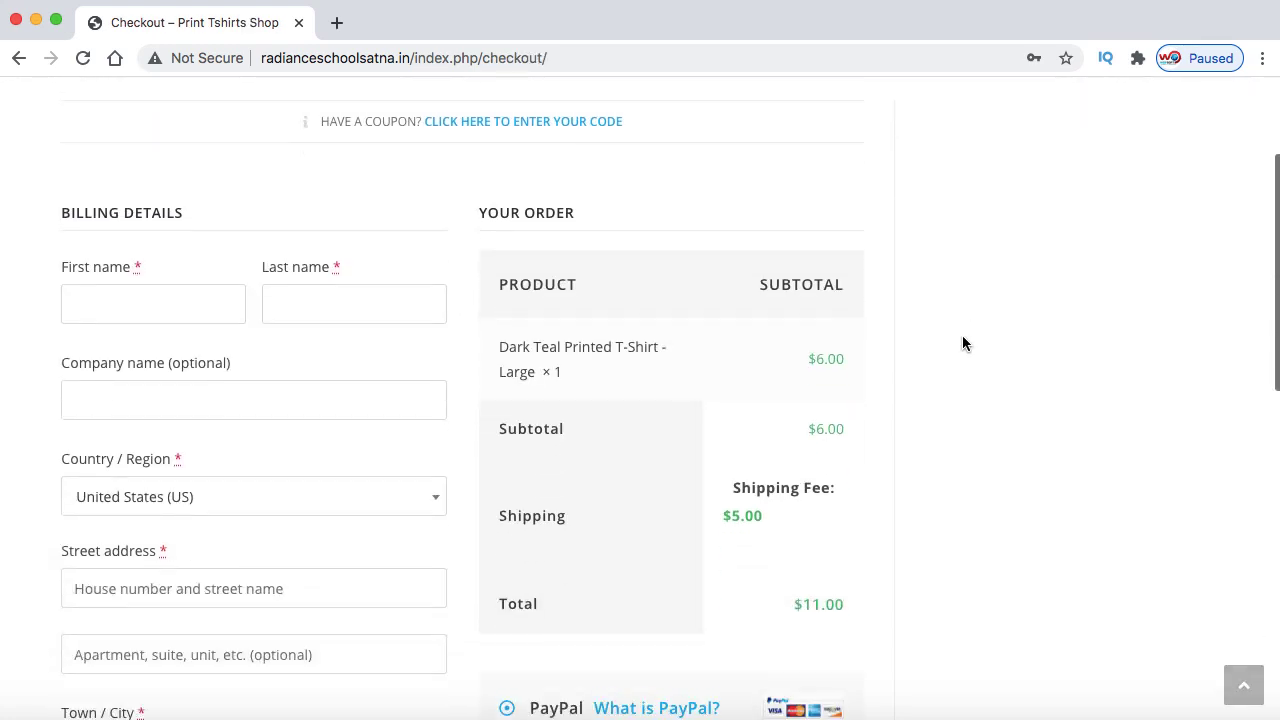
Scroll through the Most Loved Designs, Featured Products and Best Buy sections of the home page
{"action": "scroll", "coordinate": [962, 340], "scroll_direction": "down", "scroll_amount": 5}
{"action": "scroll", "coordinate": [962, 343], "scroll_direction": "down", "scroll_amount": 1}
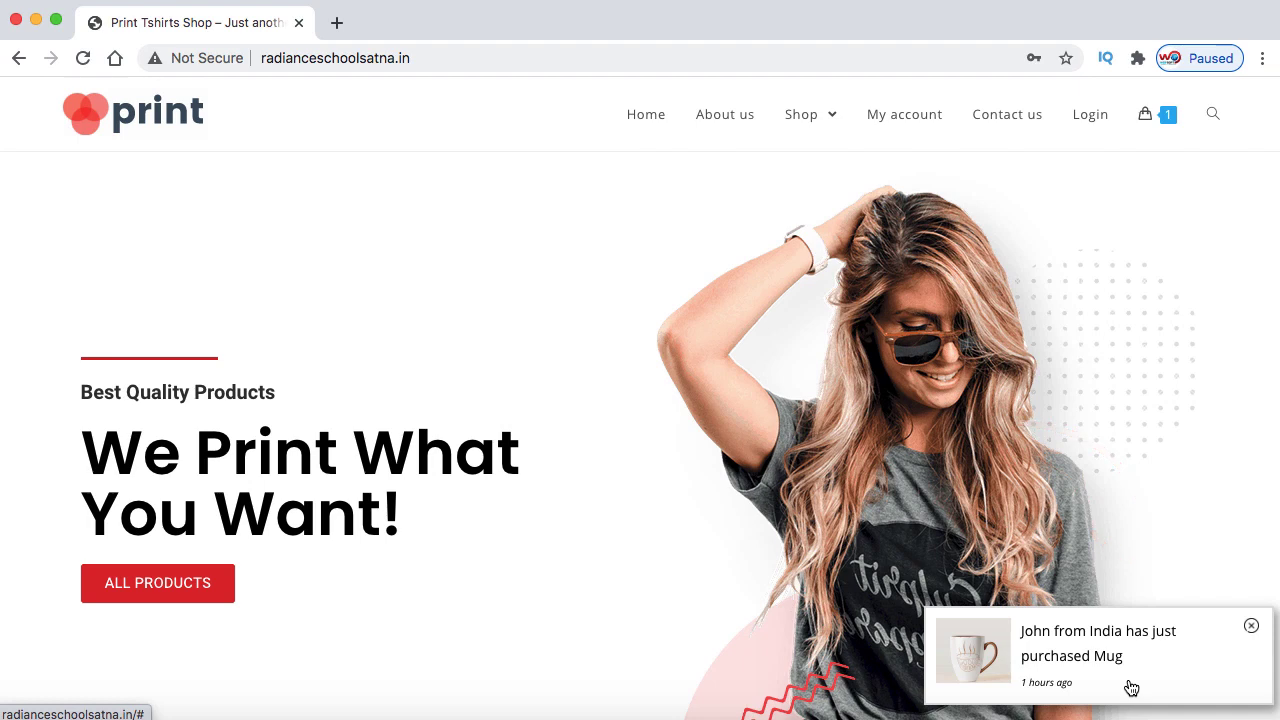
{"action": "scroll", "coordinate": [628, 563], "scroll_direction": "down", "scroll_amount": 7}
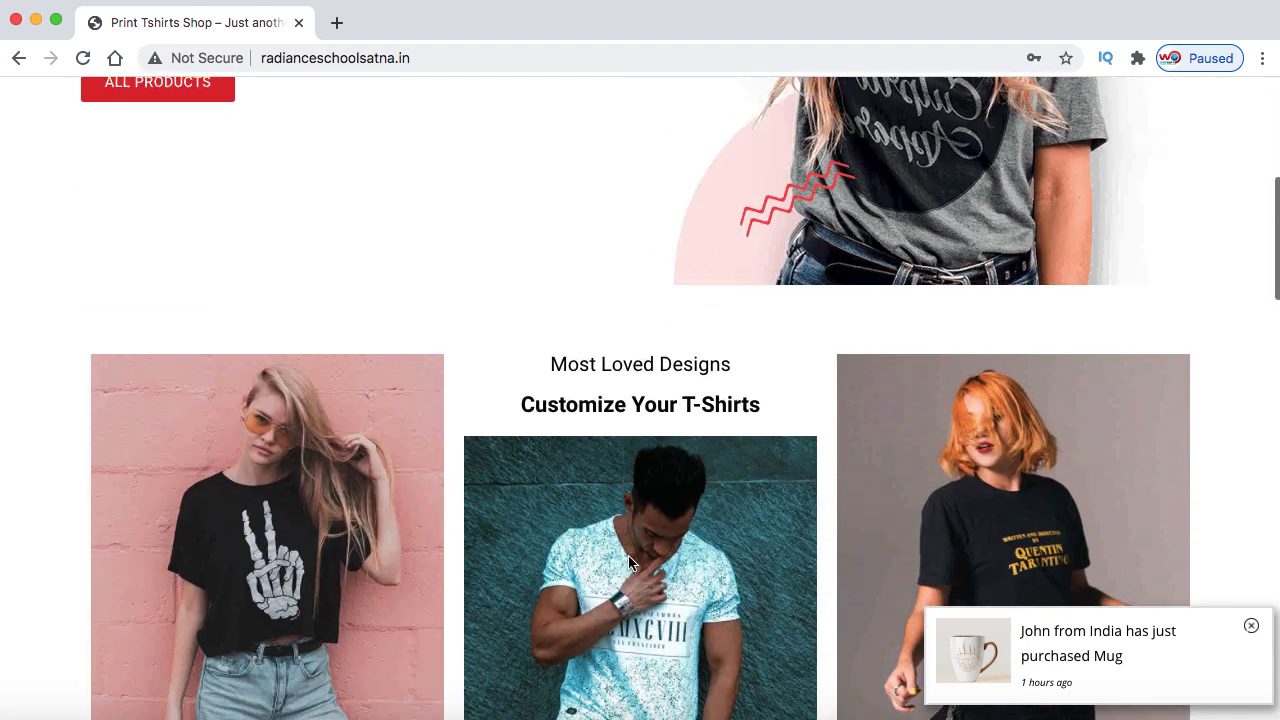
{"action": "scroll", "coordinate": [628, 563], "scroll_direction": "down", "scroll_amount": 6}
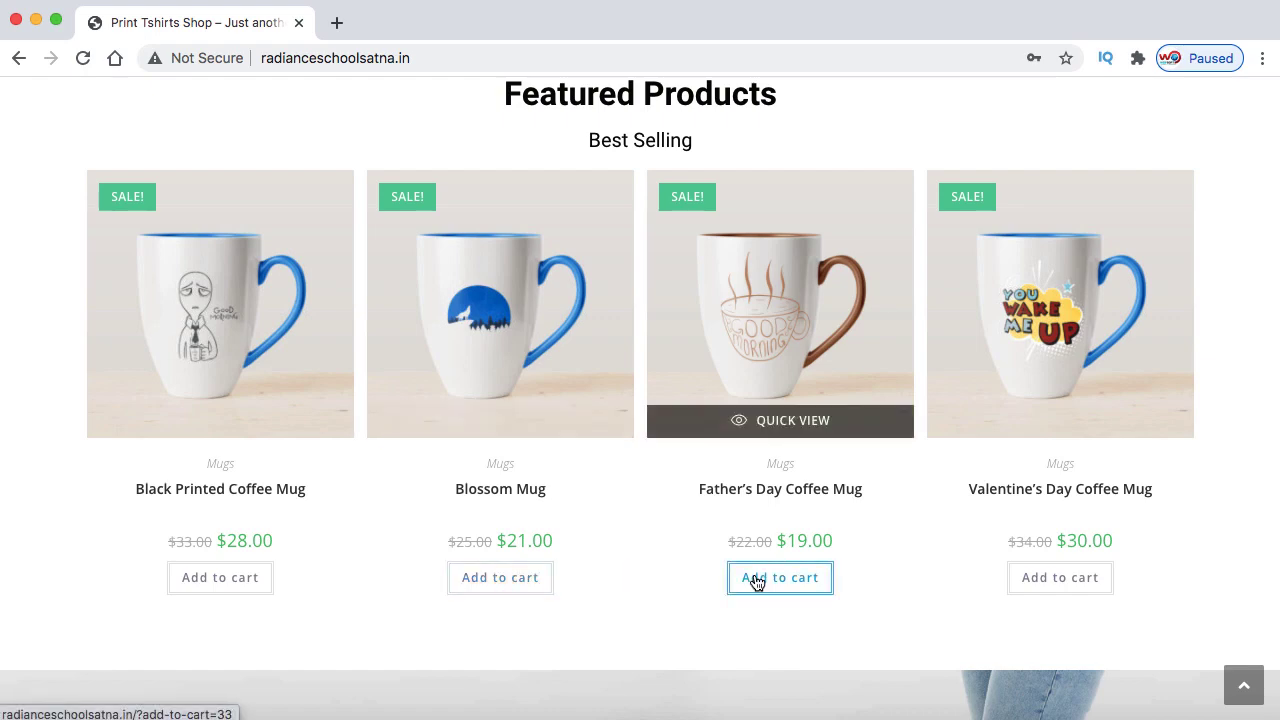
{"action": "scroll", "coordinate": [757, 577], "scroll_direction": "down", "scroll_amount": 3}
{"action": "scroll", "coordinate": [757, 583], "scroll_direction": "down", "scroll_amount": 7}
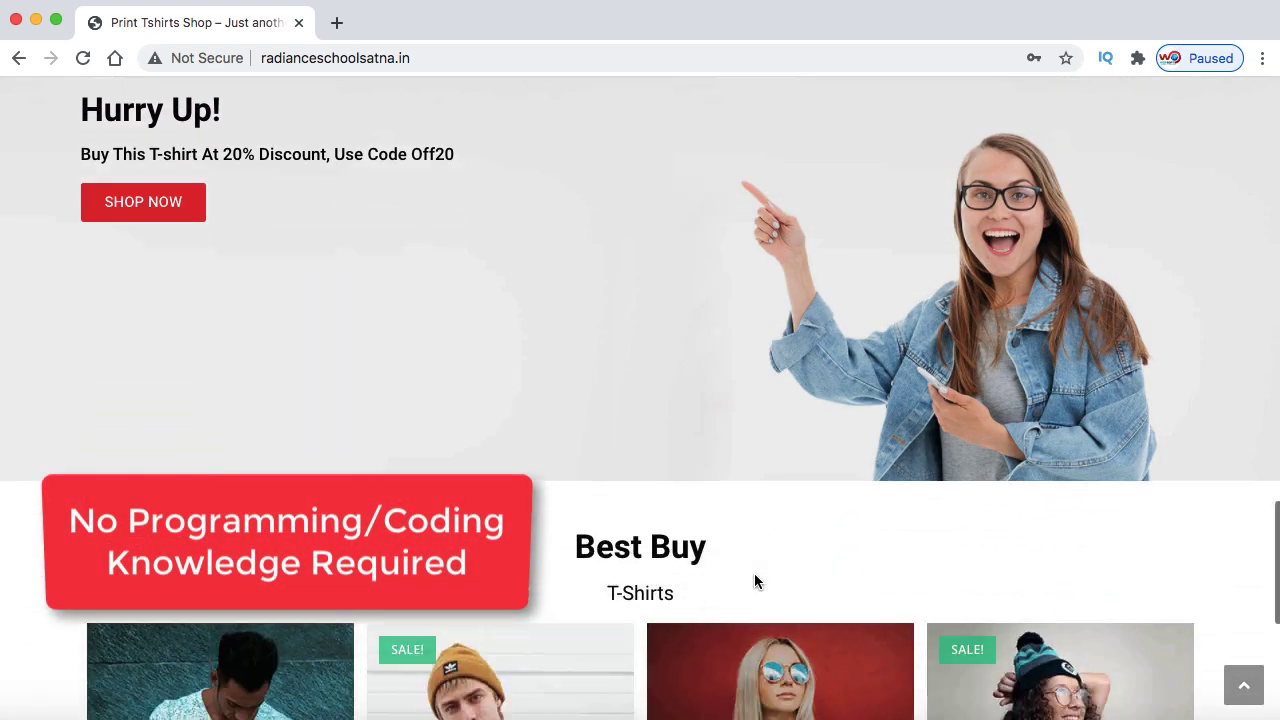
{"action": "scroll", "coordinate": [757, 583], "scroll_direction": "down", "scroll_amount": 2}
{"action": "scroll", "coordinate": [757, 583], "scroll_direction": "up", "scroll_amount": 1}
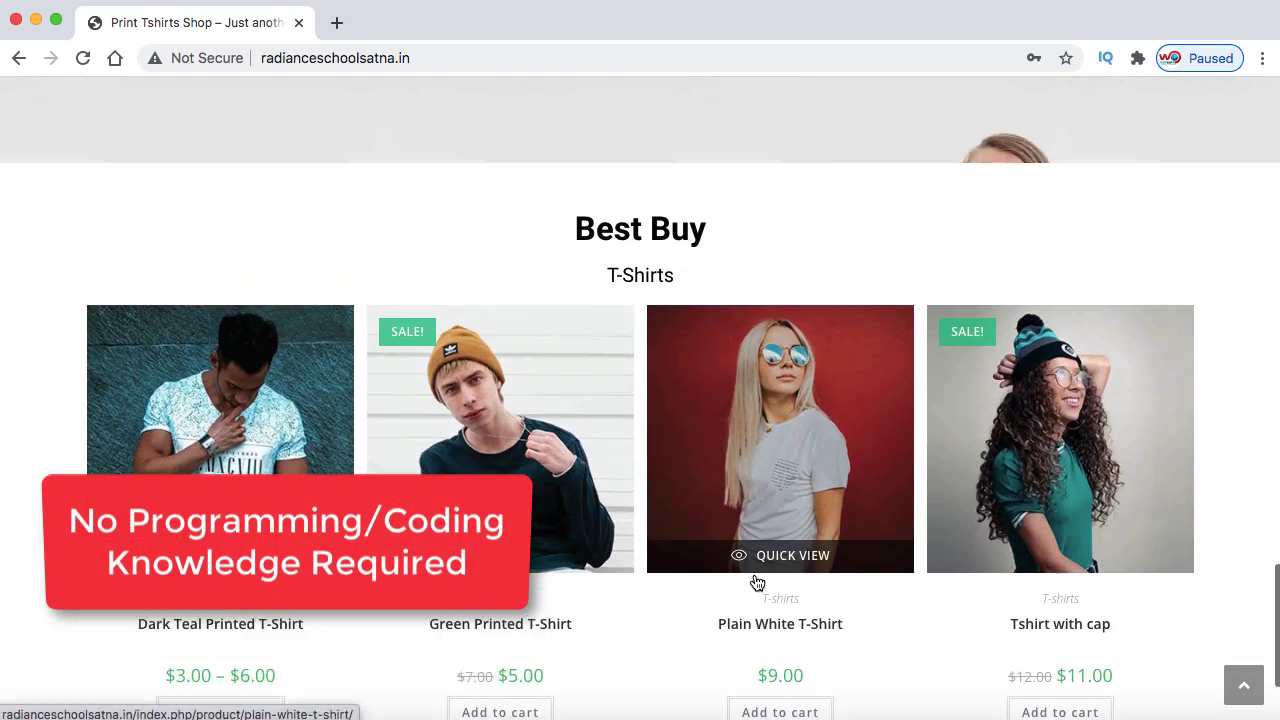
{"action": "scroll", "coordinate": [757, 583], "scroll_direction": "down", "scroll_amount": 6}
{"action": "scroll", "coordinate": [757, 583], "scroll_direction": "up", "scroll_amount": 11}
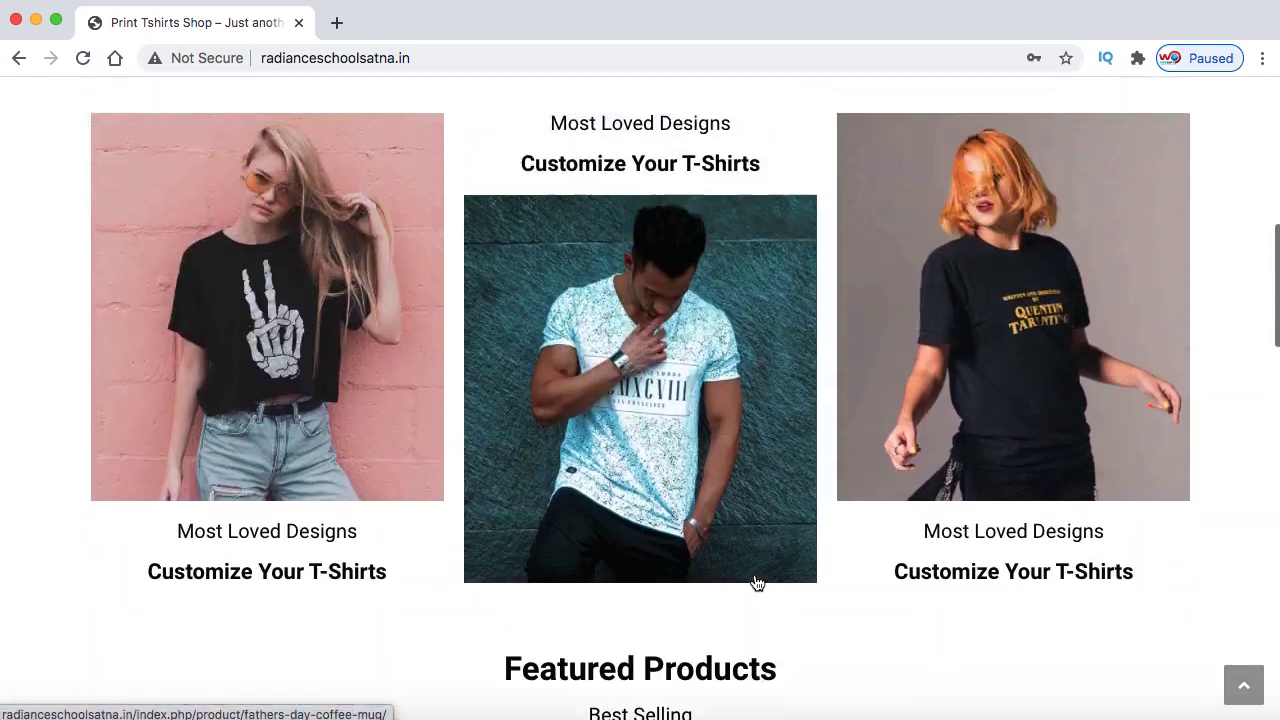
{"action": "scroll", "coordinate": [757, 581], "scroll_direction": "up", "scroll_amount": 4}
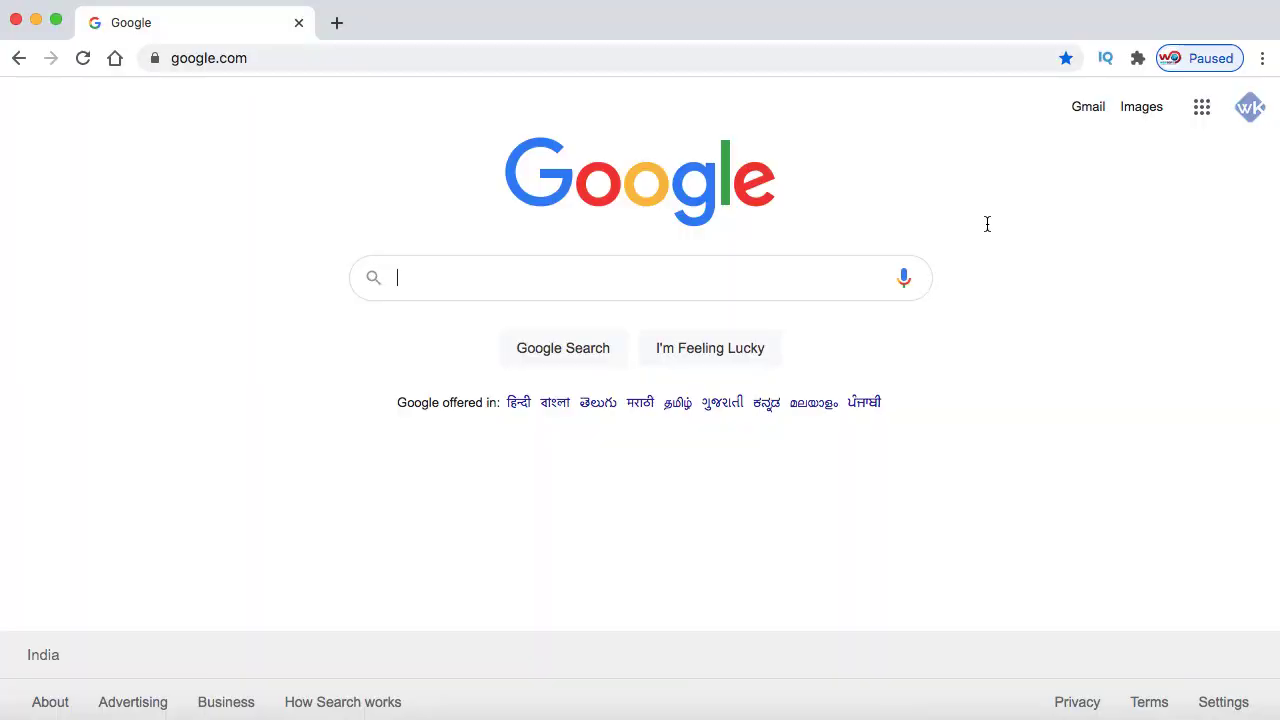
Enter the presenter's site address with /hostinger in the address bar and load it
{"action": "left_click", "coordinate": [770, 61]}
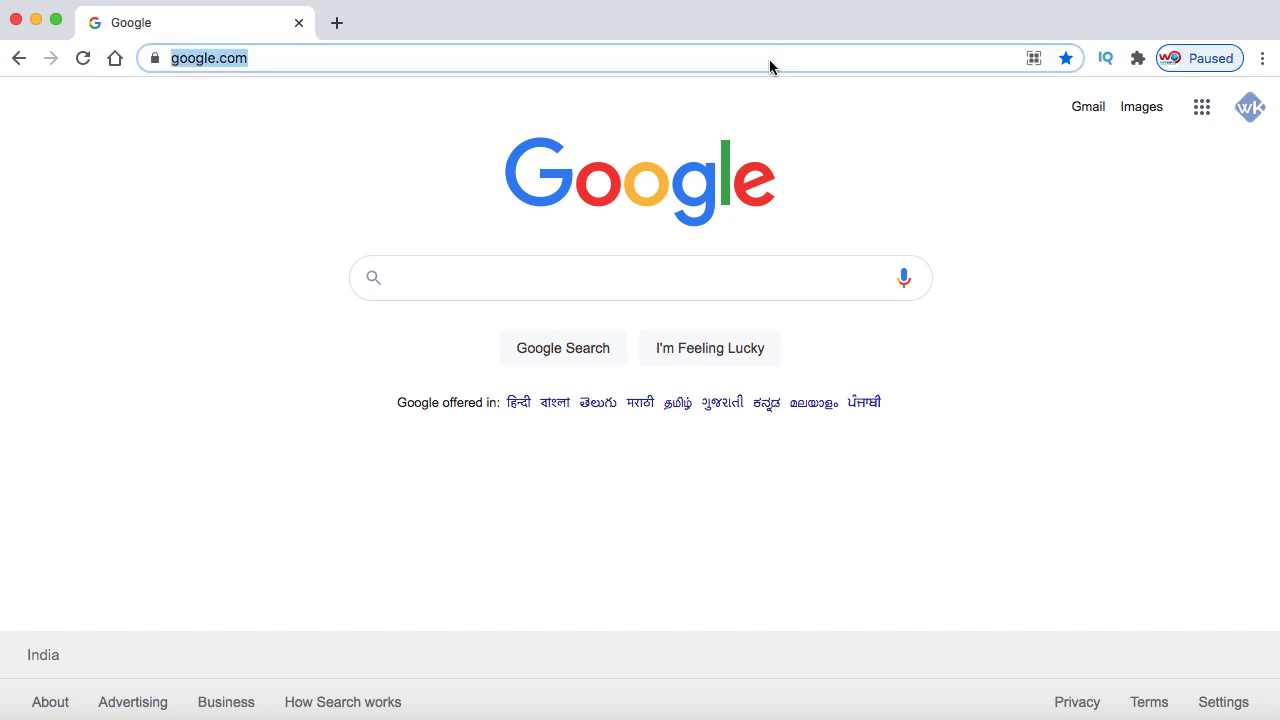
{"action": "type", "text": "saddam"}
{"action": "key", "text": "Right"}
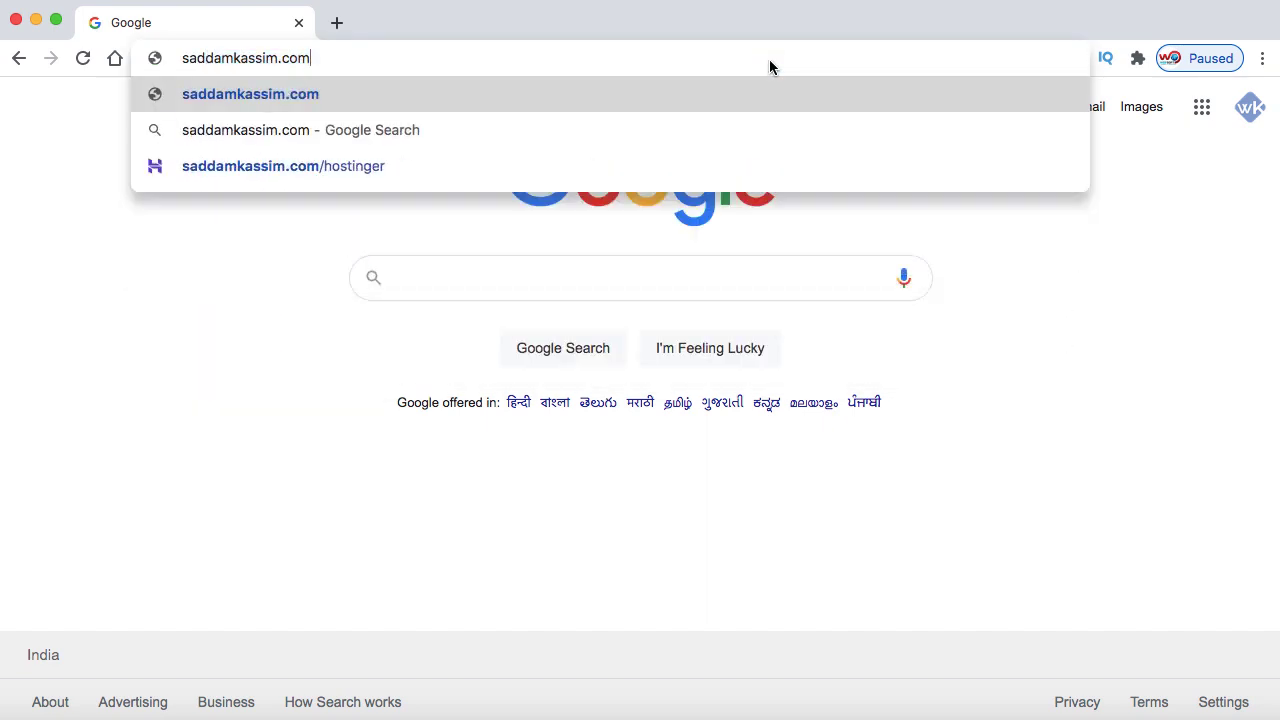
{"action": "type", "text": "/hostinger"}
{"action": "key", "text": "Return"}
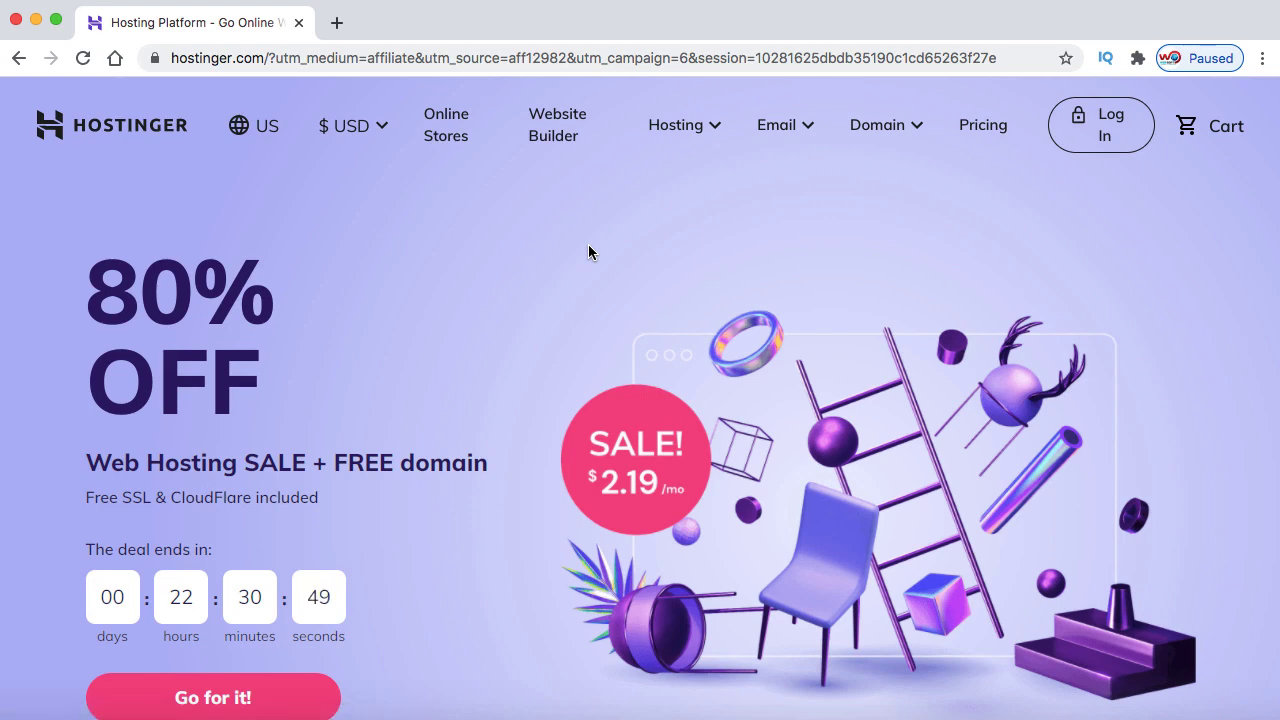
Highlight the 80% off headline, then go to Domain Checker from the Domain menu
{"action": "left_click_drag", "start_coordinate": [90, 291], "coordinate": [256, 289]}
{"action": "scroll", "coordinate": [261, 391], "scroll_direction": "down", "scroll_amount": 2}
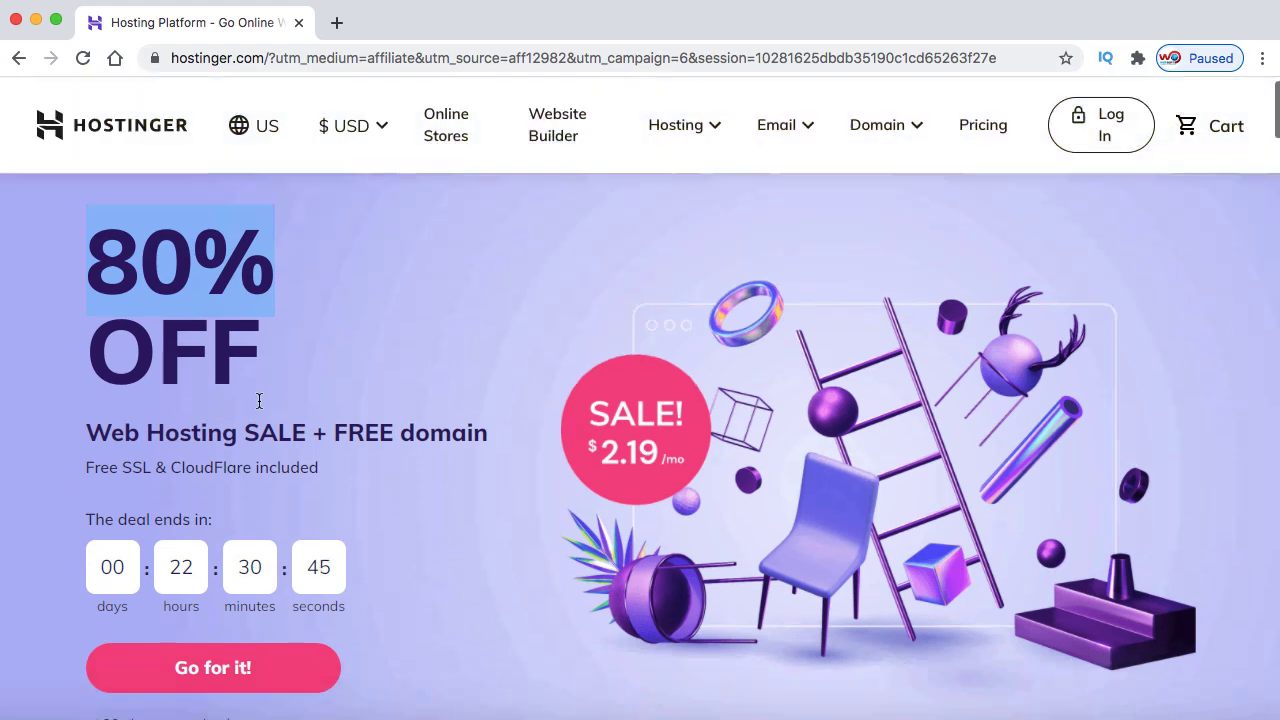
{"action": "left_click_drag", "start_coordinate": [334, 390], "coordinate": [482, 385]}
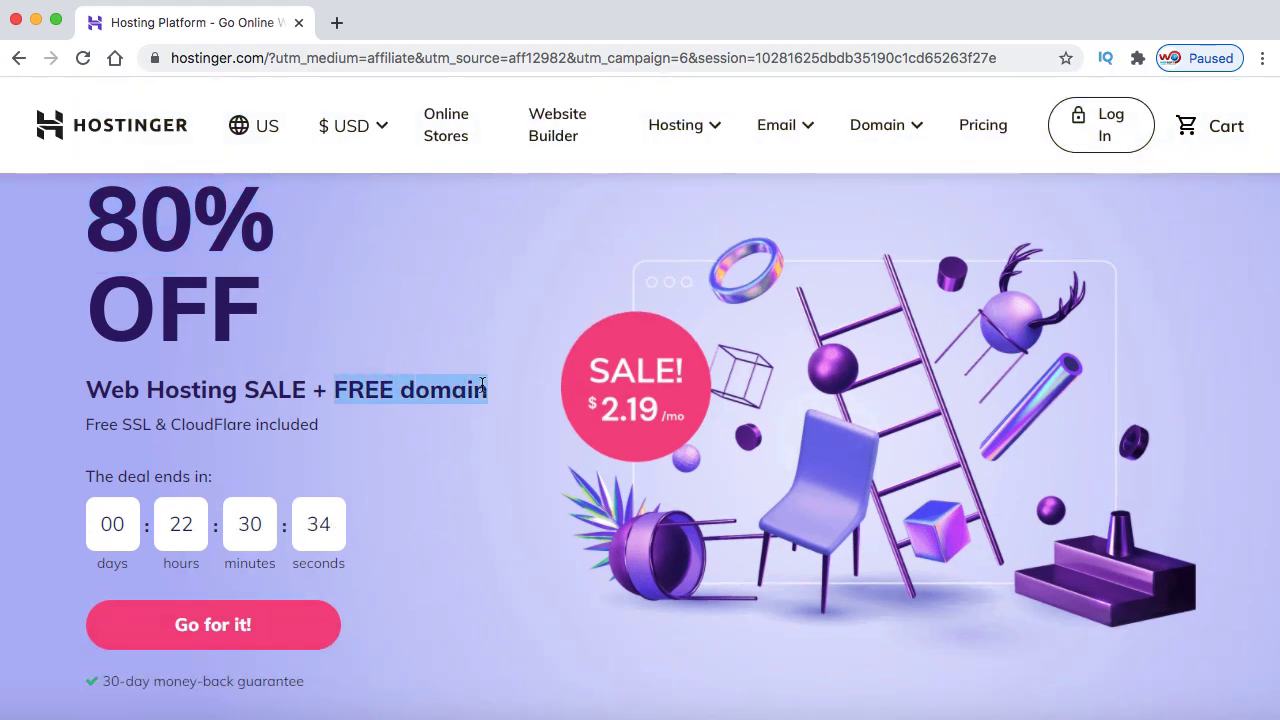
{"action": "left_click", "coordinate": [916, 133]}
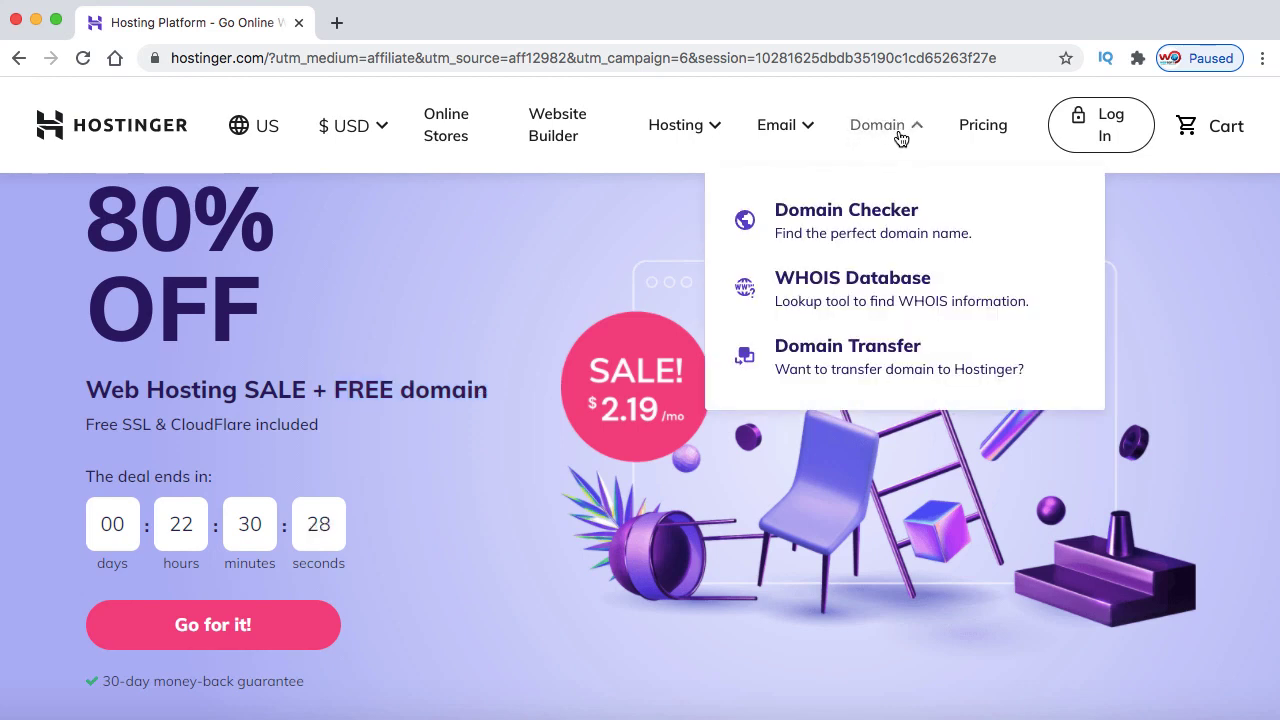
{"action": "left_click", "coordinate": [847, 215]}
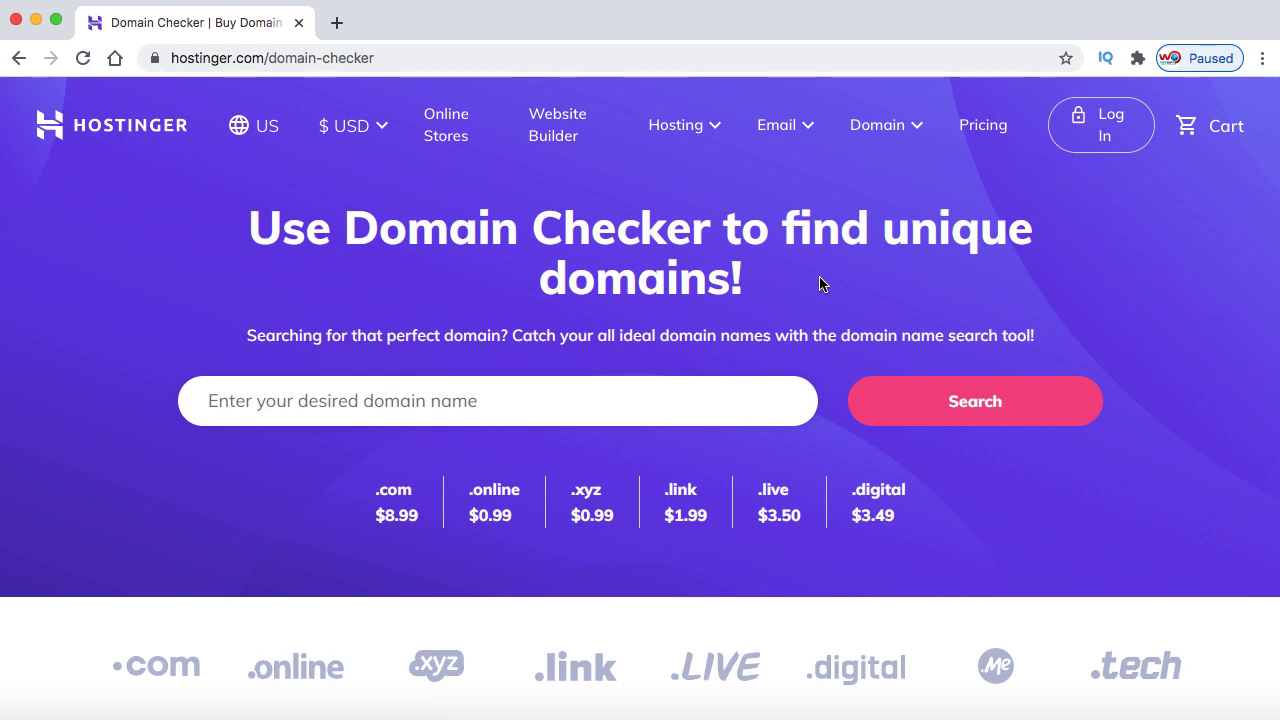
Search for tshirts786.com, confirm it is available, and add it to the cart
{"action": "left_click", "coordinate": [557, 413]}
{"action": "type", "text": "tshirts"}
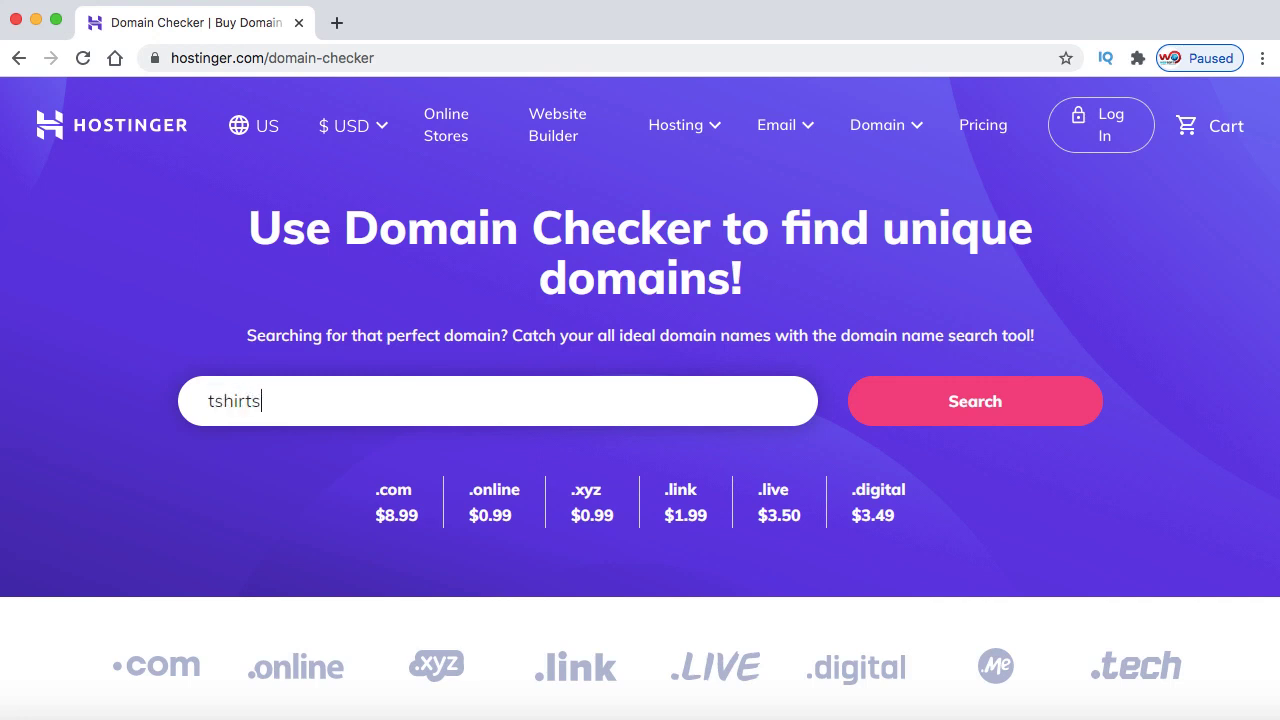
{"action": "type", "text": "786.com"}
{"action": "left_click", "coordinate": [985, 403]}
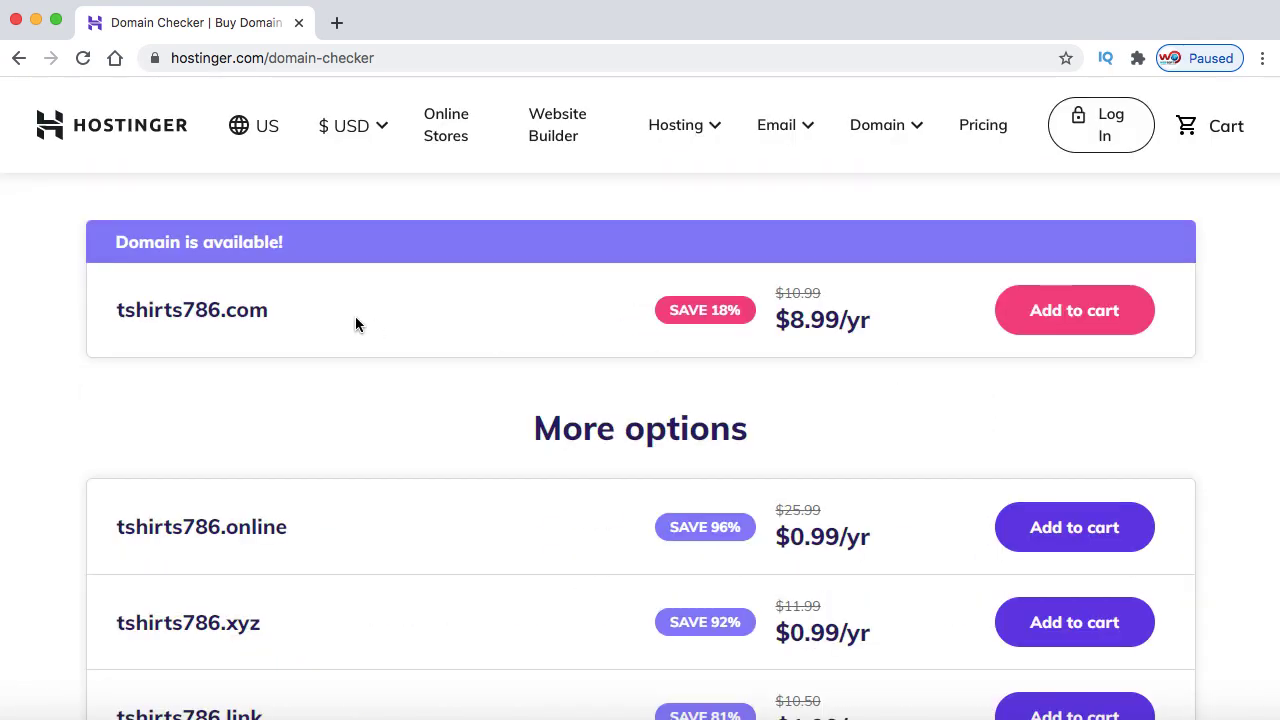
{"action": "left_click_drag", "start_coordinate": [115, 245], "coordinate": [282, 252]}
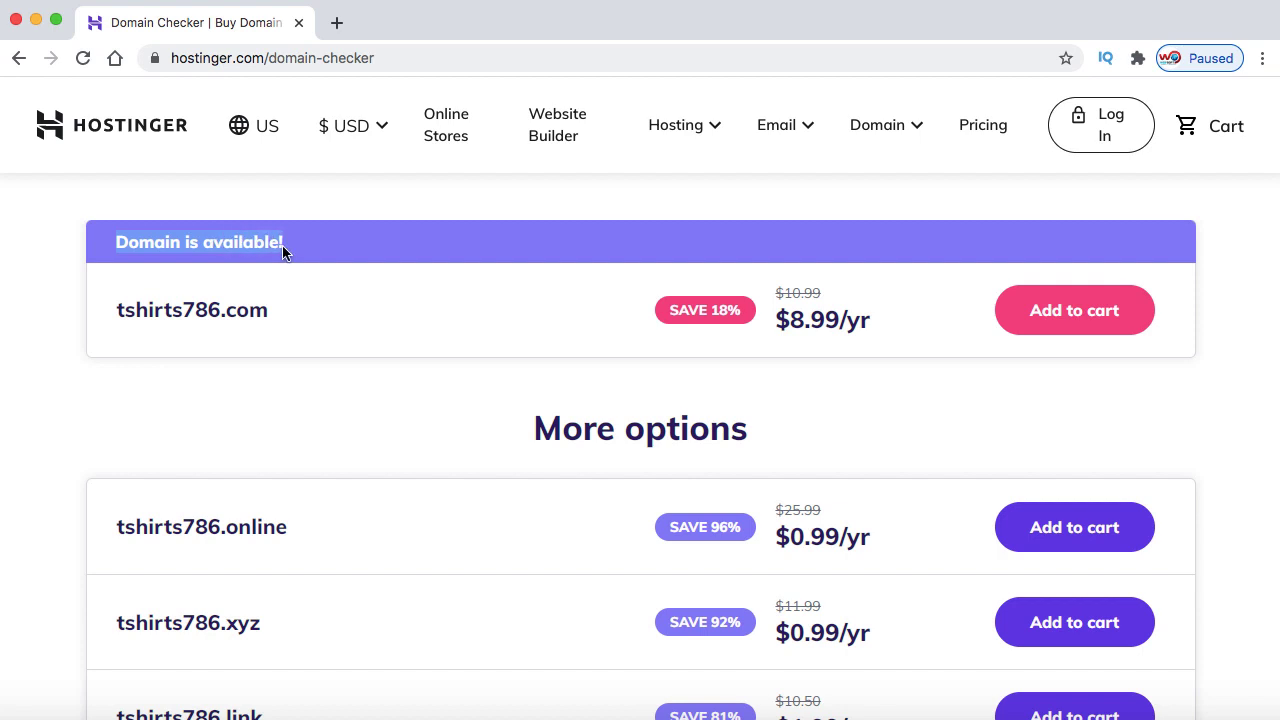
{"action": "left_click", "coordinate": [1077, 311]}
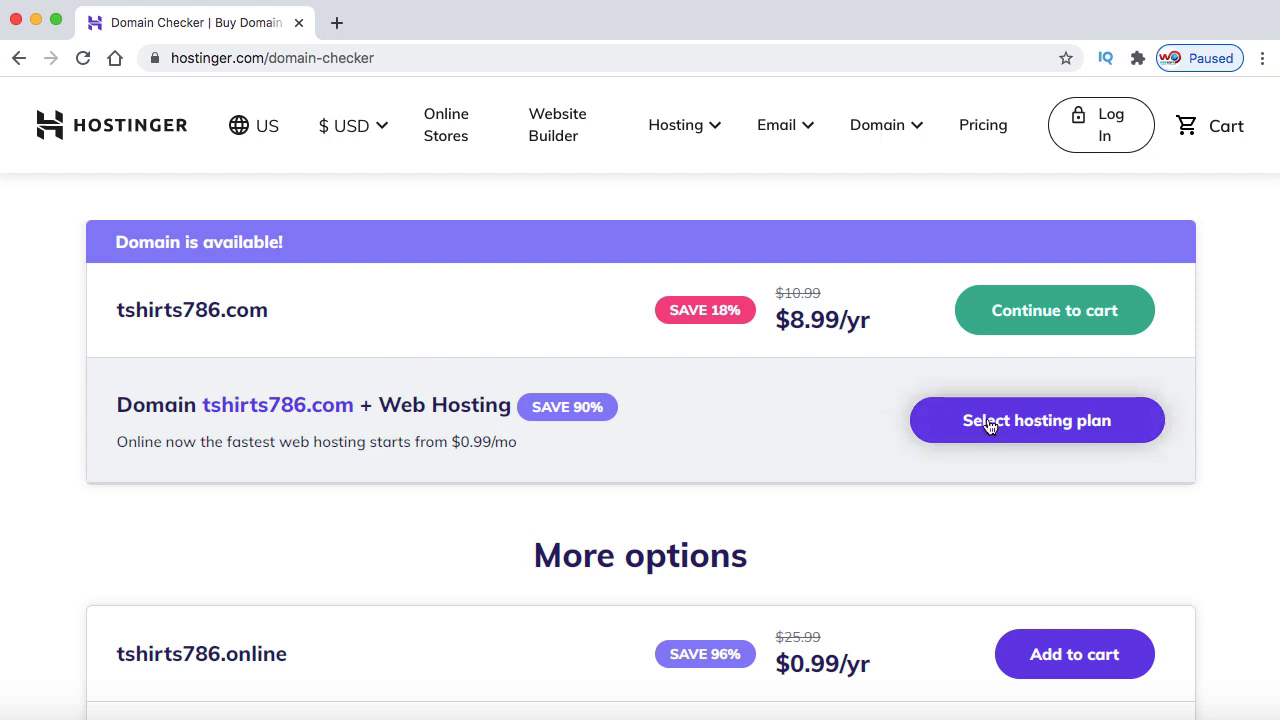
Compare the Single plan's 1 website and $0.99 price with Premium's 100 websites
{"action": "left_click", "coordinate": [1044, 427]}
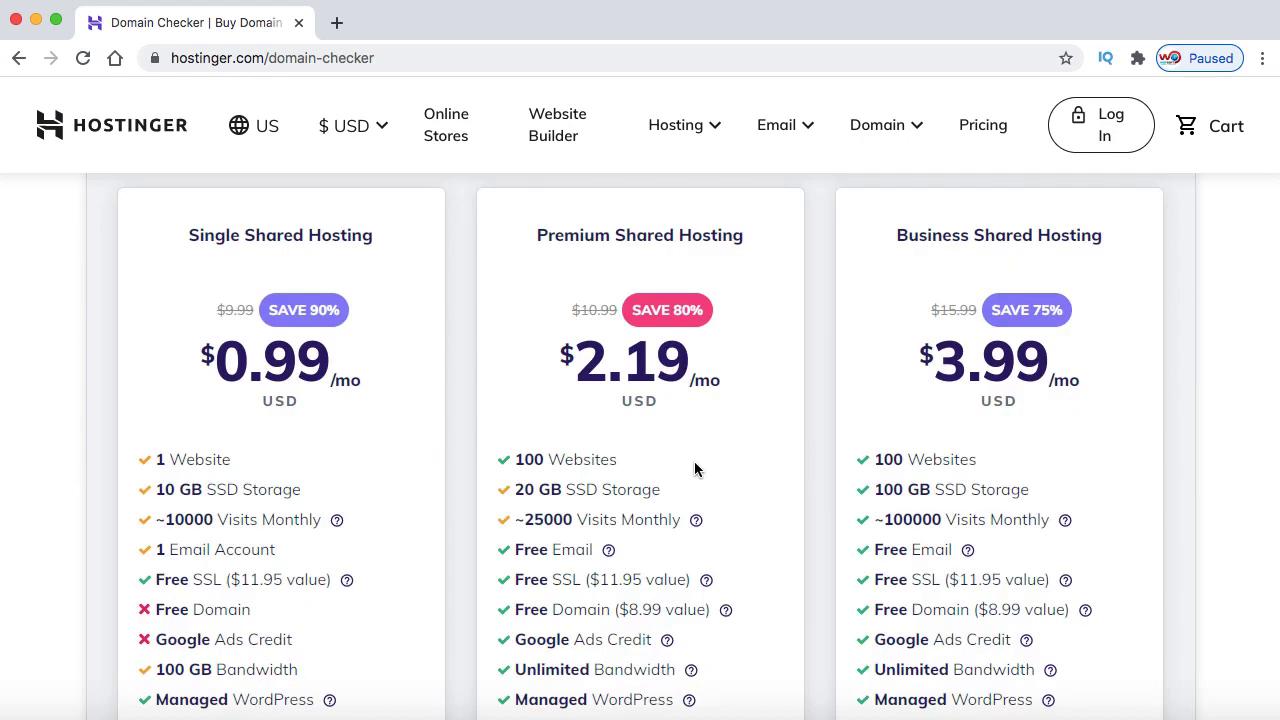
{"action": "scroll", "coordinate": [695, 469], "scroll_direction": "down", "scroll_amount": 1}
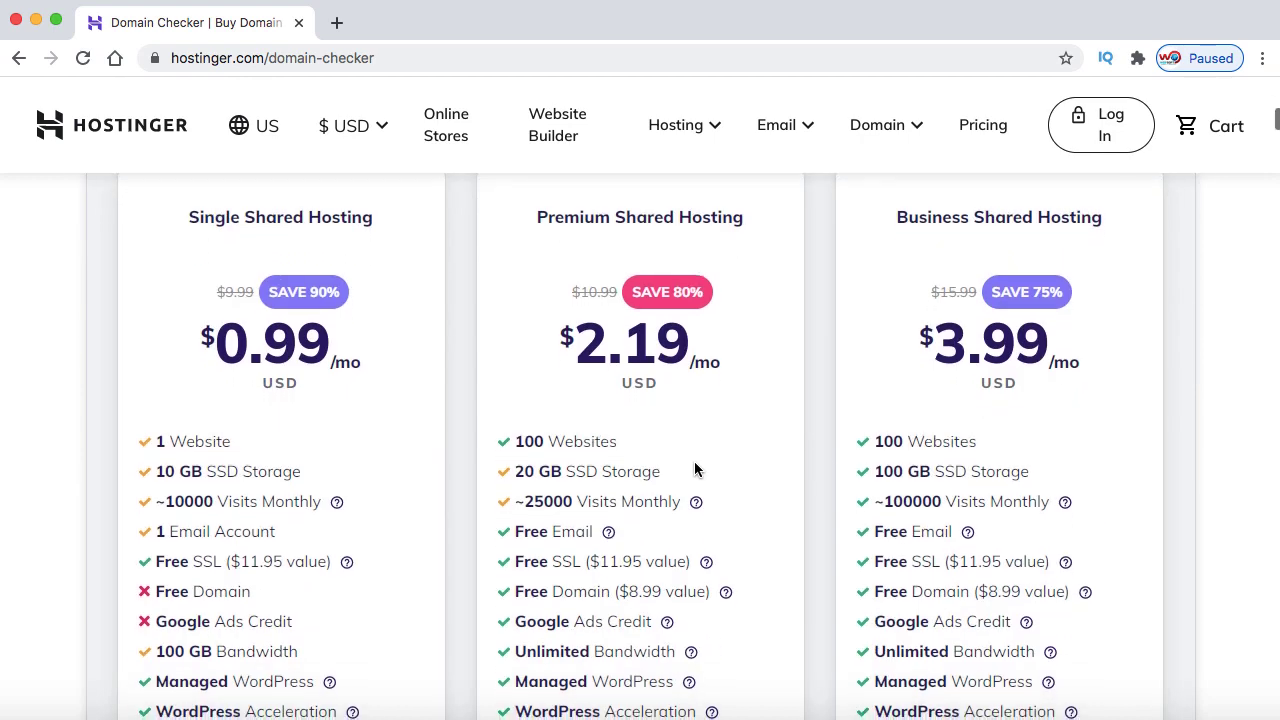
{"action": "scroll", "coordinate": [396, 340], "scroll_direction": "up", "scroll_amount": 1}
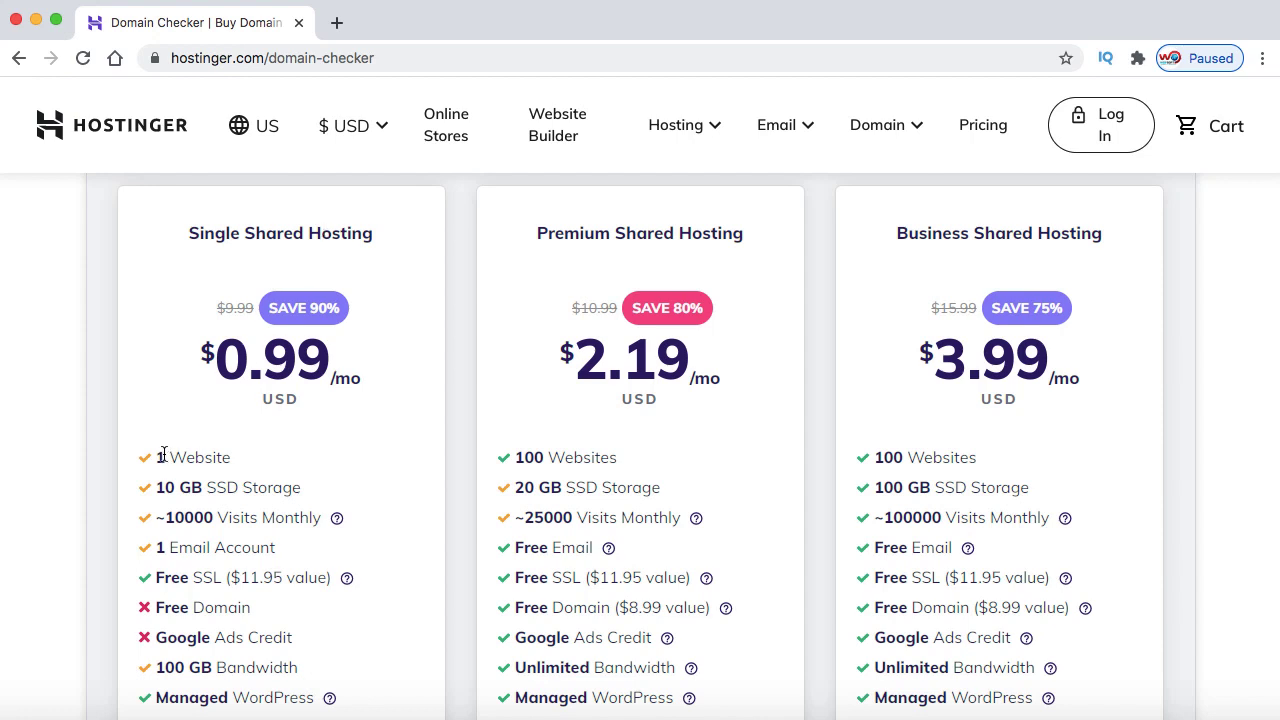
{"action": "left_click_drag", "start_coordinate": [159, 457], "coordinate": [227, 455]}
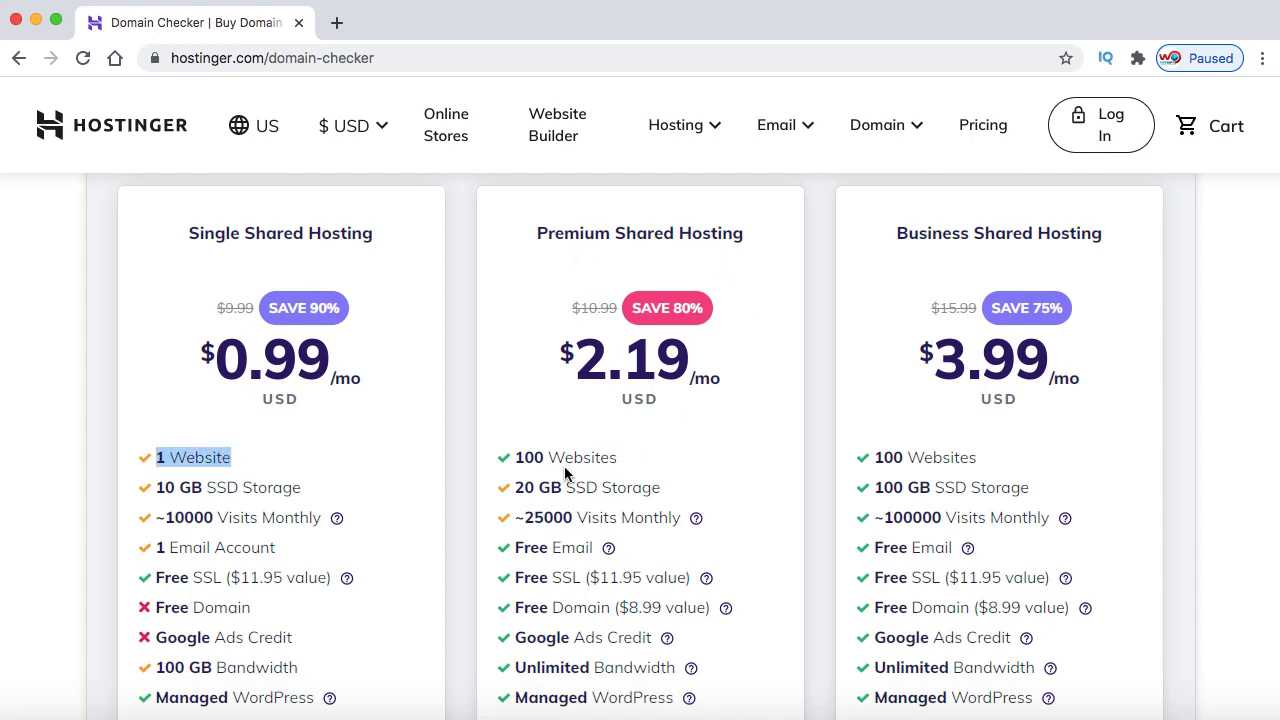
{"action": "left_click_drag", "start_coordinate": [518, 457], "coordinate": [613, 456]}
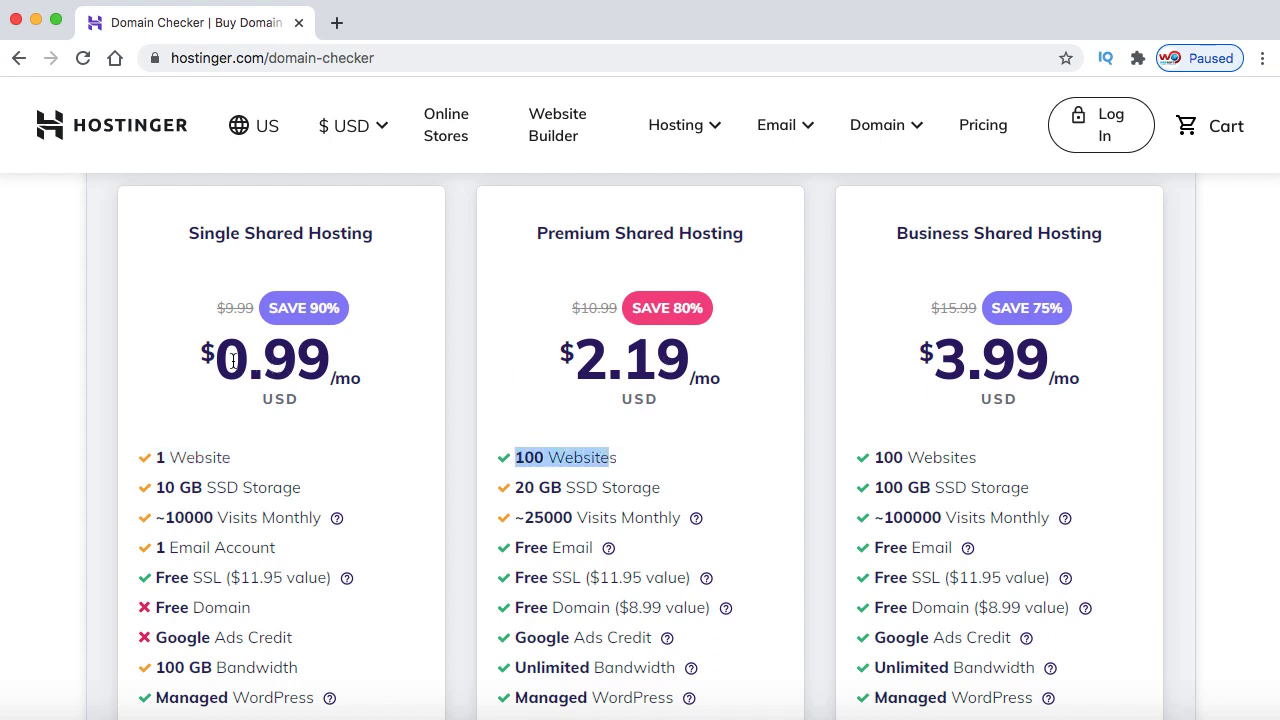
{"action": "left_click_drag", "start_coordinate": [233, 361], "coordinate": [335, 360]}
{"action": "left_click", "coordinate": [335, 360]}
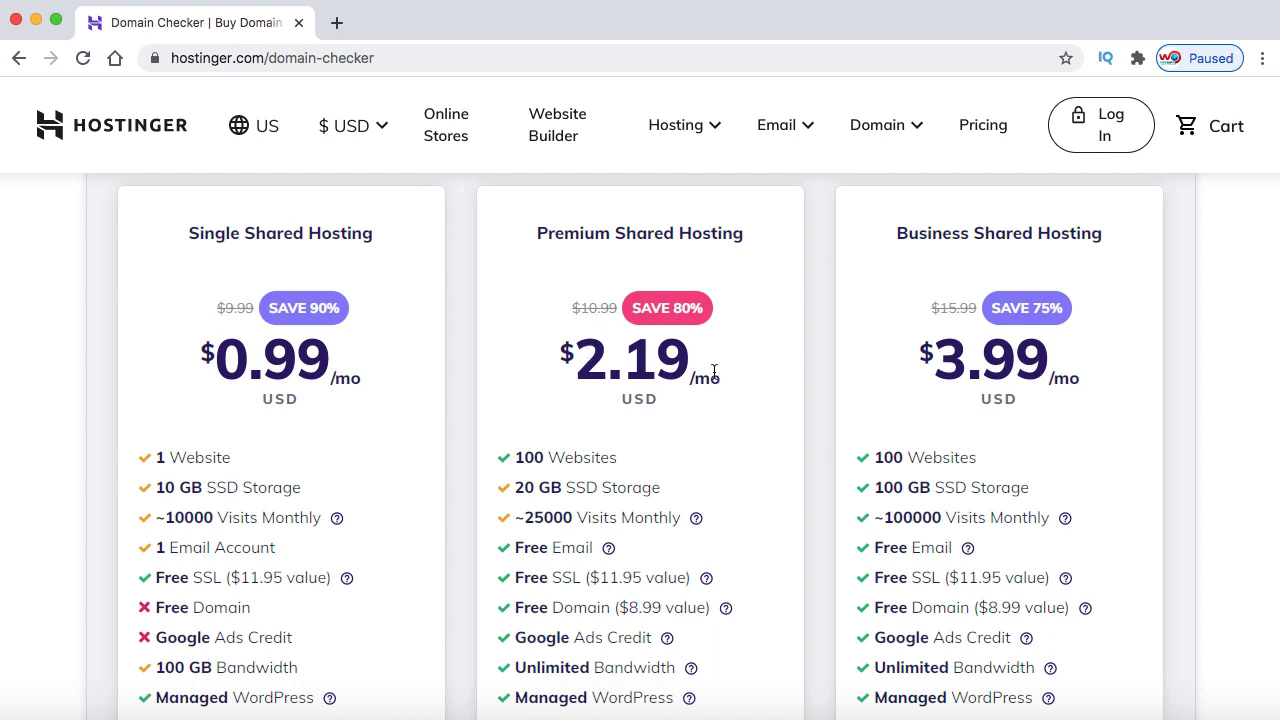
Review the remaining plan features and select Premium Shared Hosting
{"action": "scroll", "coordinate": [714, 372], "scroll_direction": "down", "scroll_amount": 3}
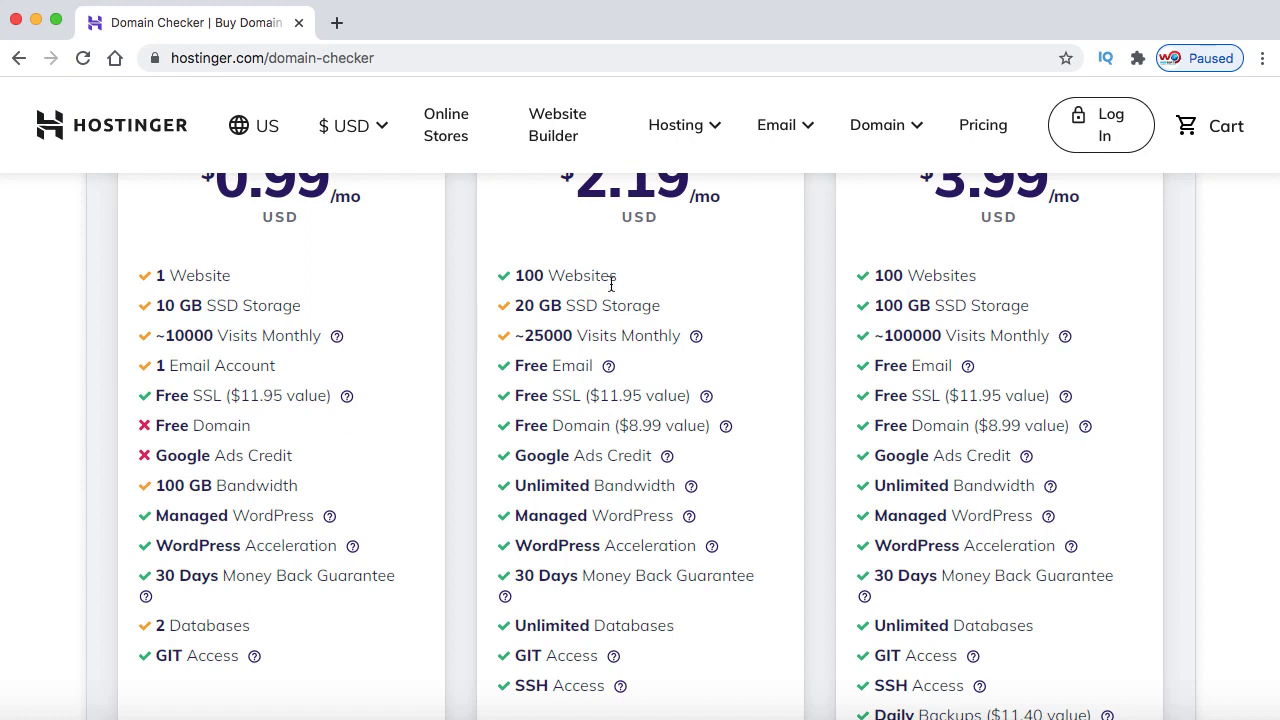
{"action": "scroll", "coordinate": [378, 270], "scroll_direction": "up", "scroll_amount": 2}
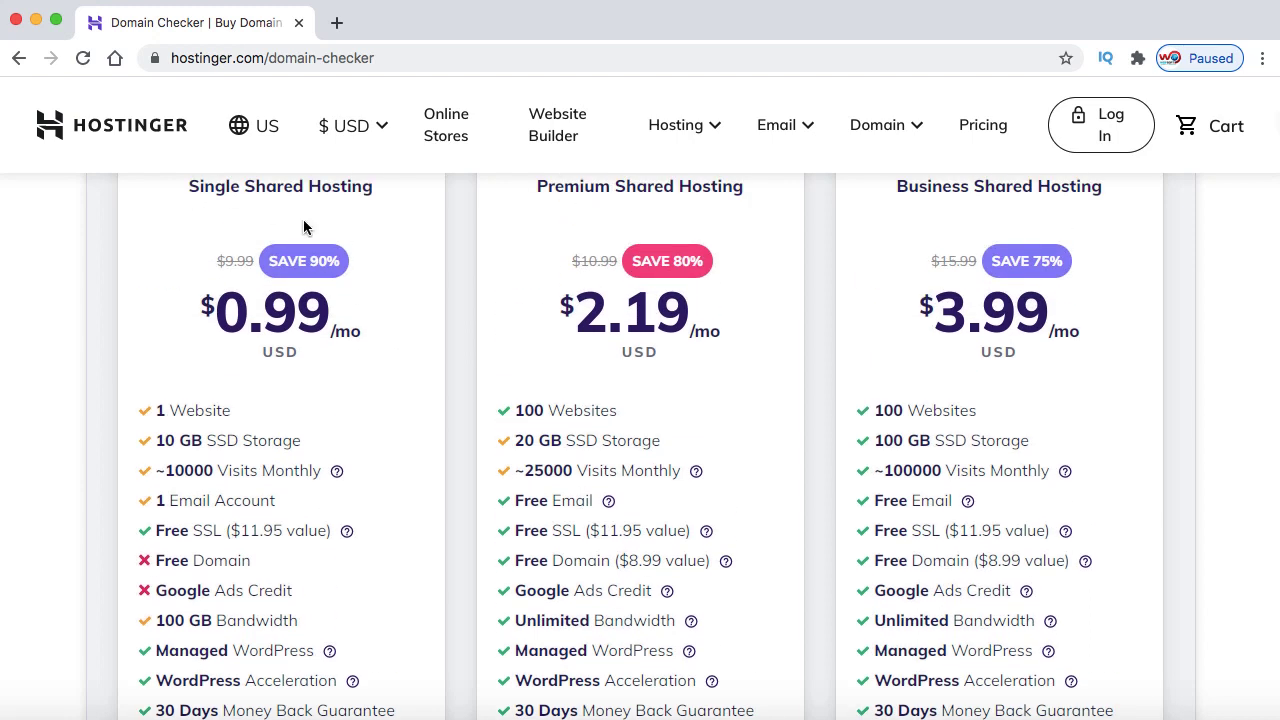
{"action": "scroll", "coordinate": [278, 426], "scroll_direction": "down", "scroll_amount": 1}
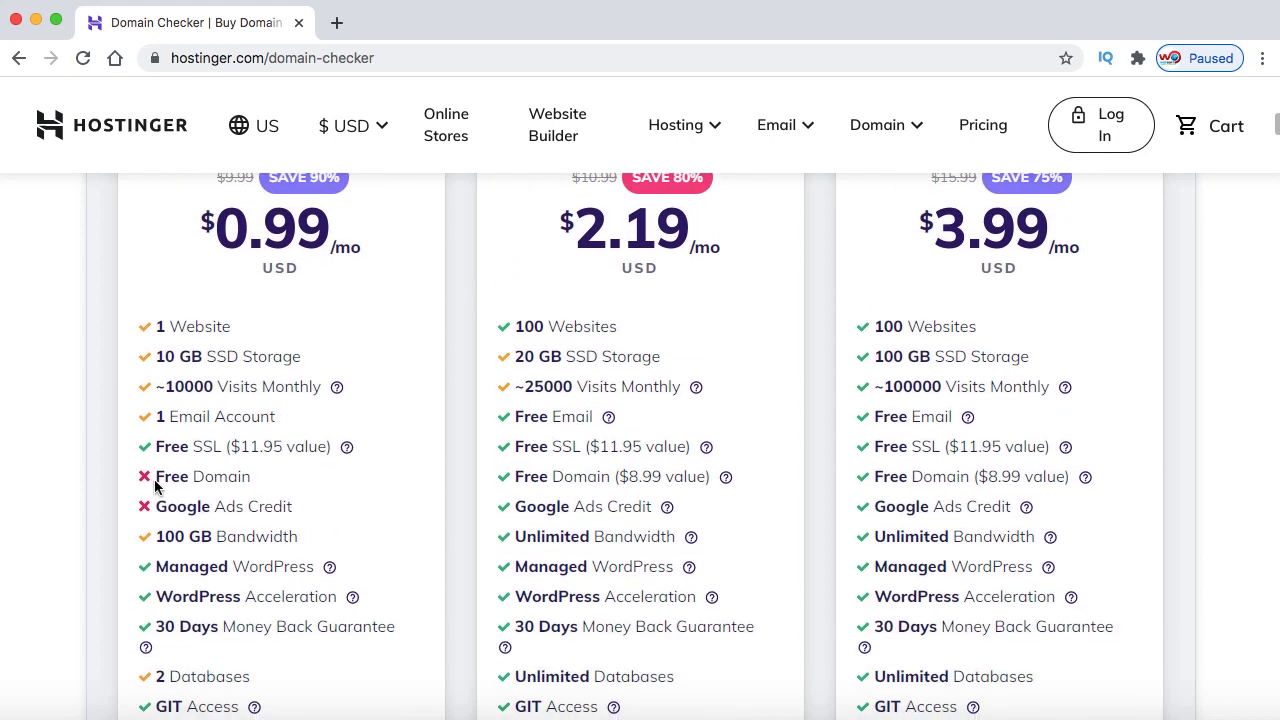
{"action": "left_click_drag", "start_coordinate": [155, 477], "coordinate": [232, 477]}
{"action": "scroll", "coordinate": [594, 371], "scroll_direction": "up", "scroll_amount": 2}
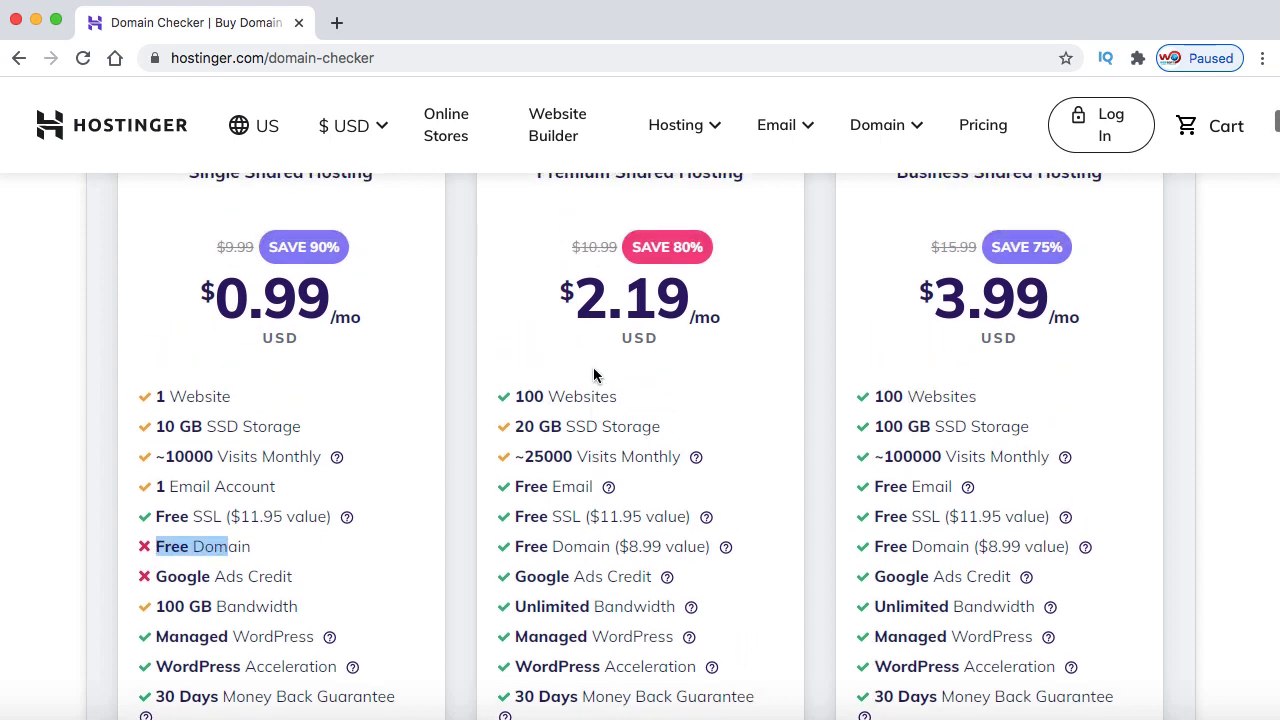
{"action": "scroll", "coordinate": [594, 489], "scroll_direction": "down", "scroll_amount": 2}
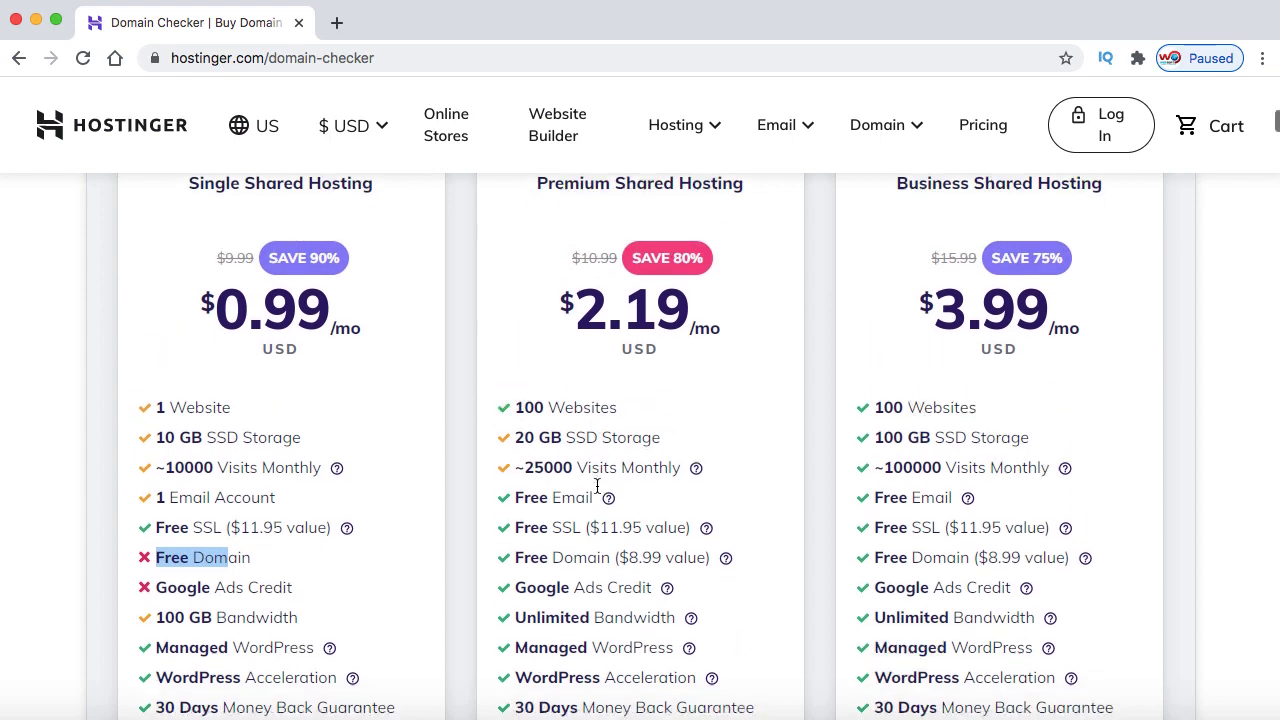
{"action": "left_click_drag", "start_coordinate": [516, 465], "coordinate": [621, 465]}
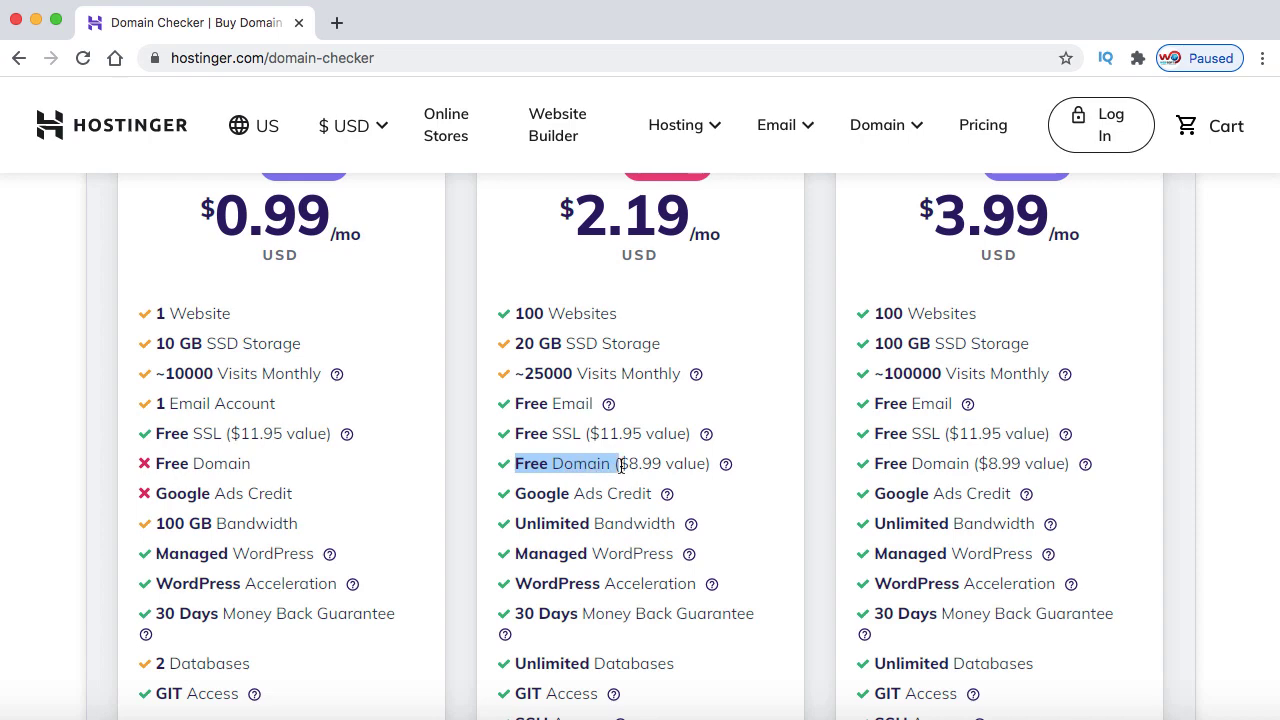
{"action": "scroll", "coordinate": [650, 518], "scroll_direction": "down", "scroll_amount": 5}
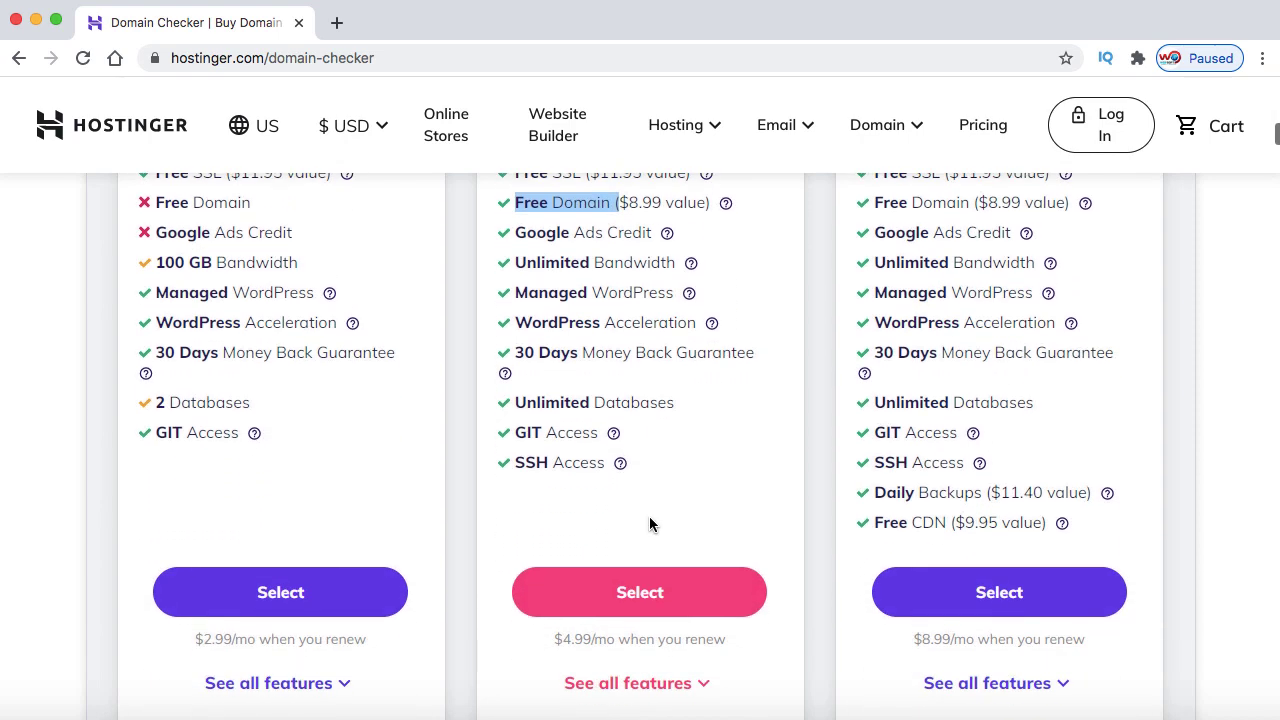
{"action": "left_click", "coordinate": [645, 592]}
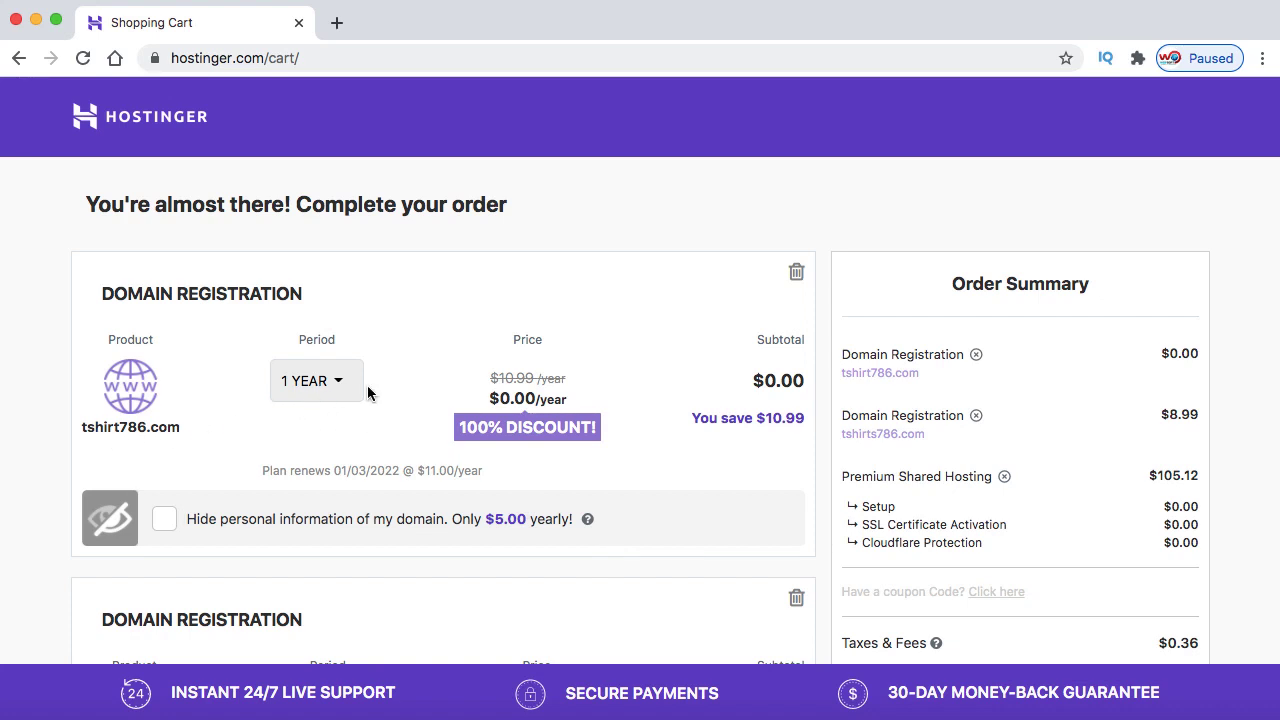
Check the free domain's $0.00 subtotal and the 48-month Premium Shared Hosting total of $105.30
{"action": "left_click_drag", "start_coordinate": [764, 388], "coordinate": [800, 388]}
{"action": "scroll", "coordinate": [800, 388], "scroll_direction": "down", "scroll_amount": 5}
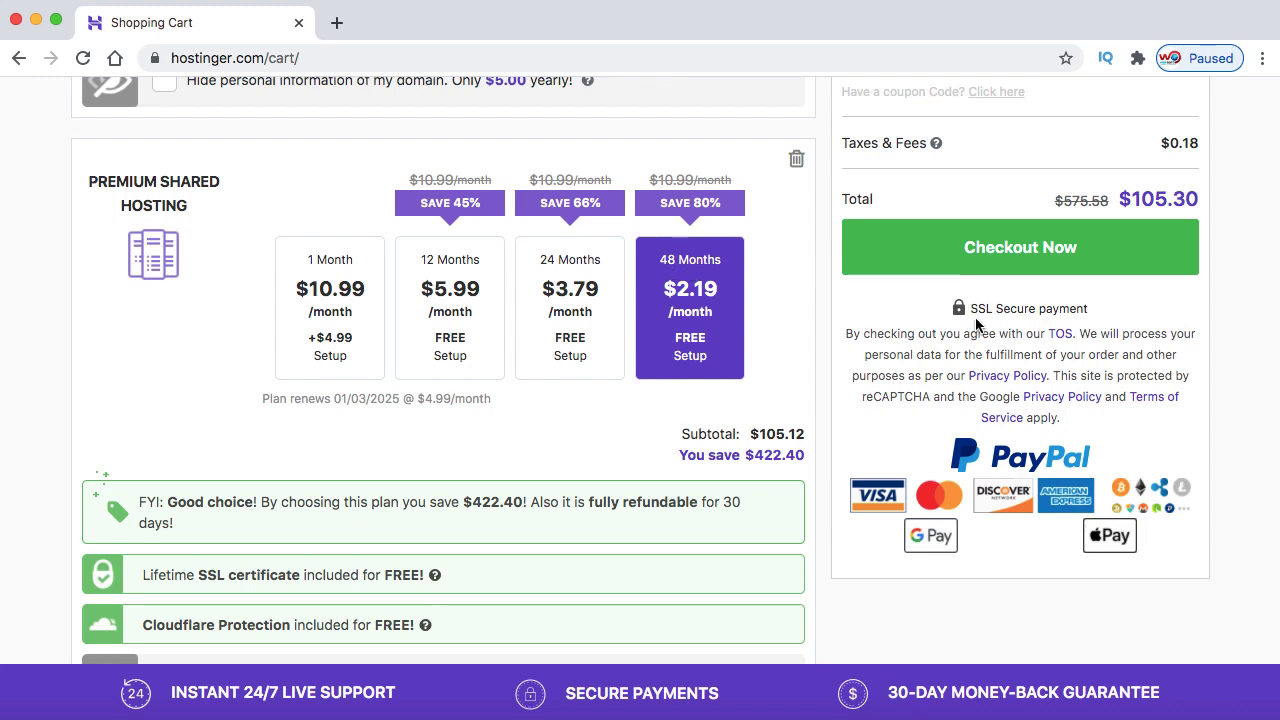
{"action": "scroll", "coordinate": [976, 320], "scroll_direction": "up", "scroll_amount": 3}
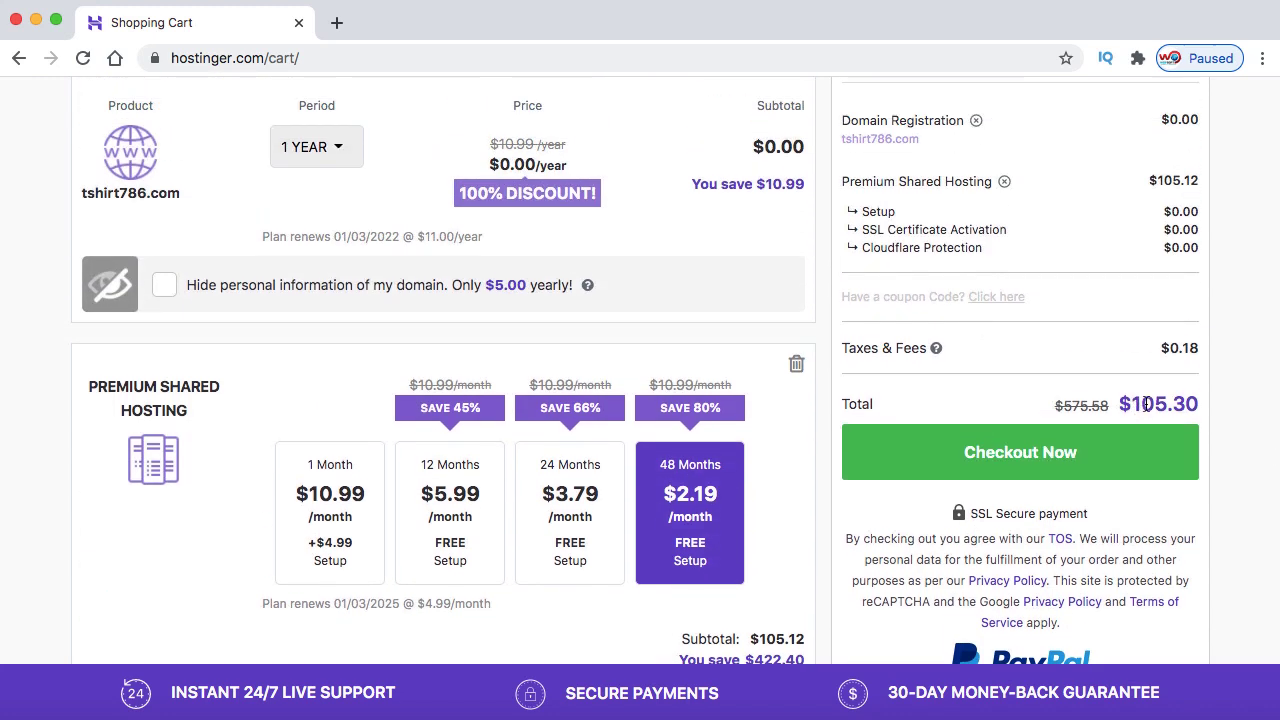
{"action": "scroll", "coordinate": [818, 420], "scroll_direction": "up", "scroll_amount": 1}
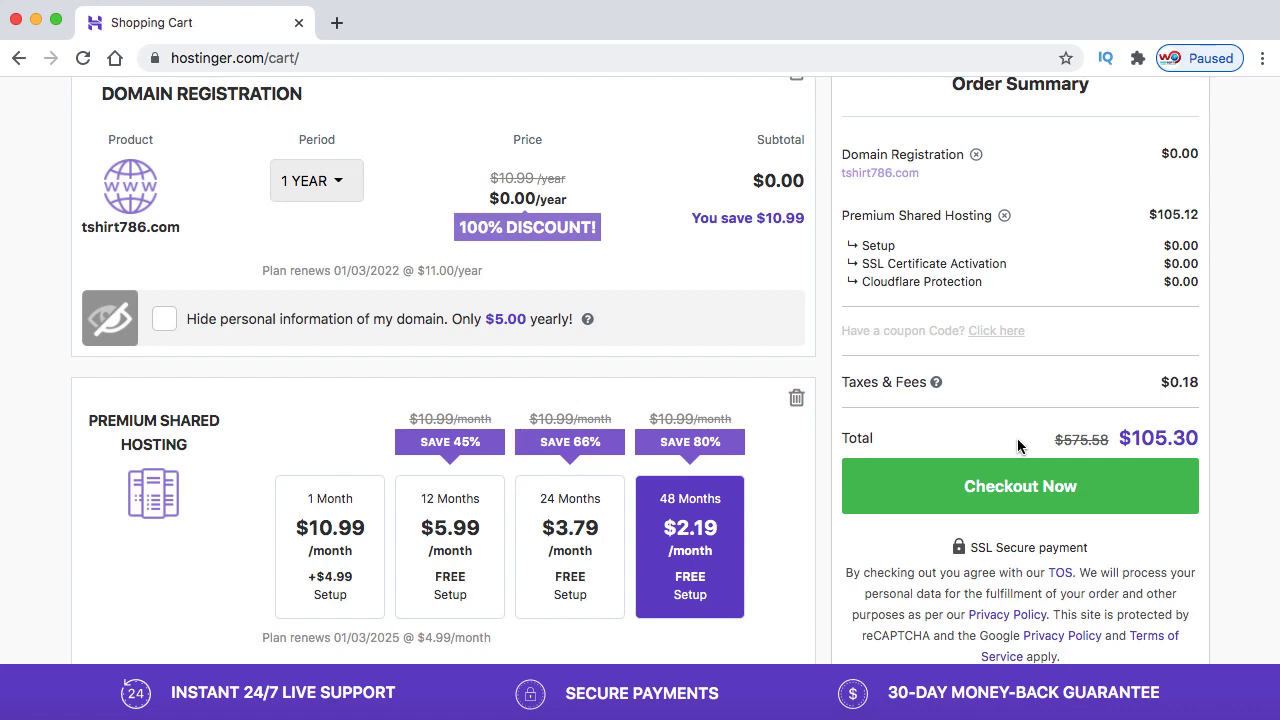
{"action": "scroll", "coordinate": [1027, 400], "scroll_direction": "up", "scroll_amount": 1}
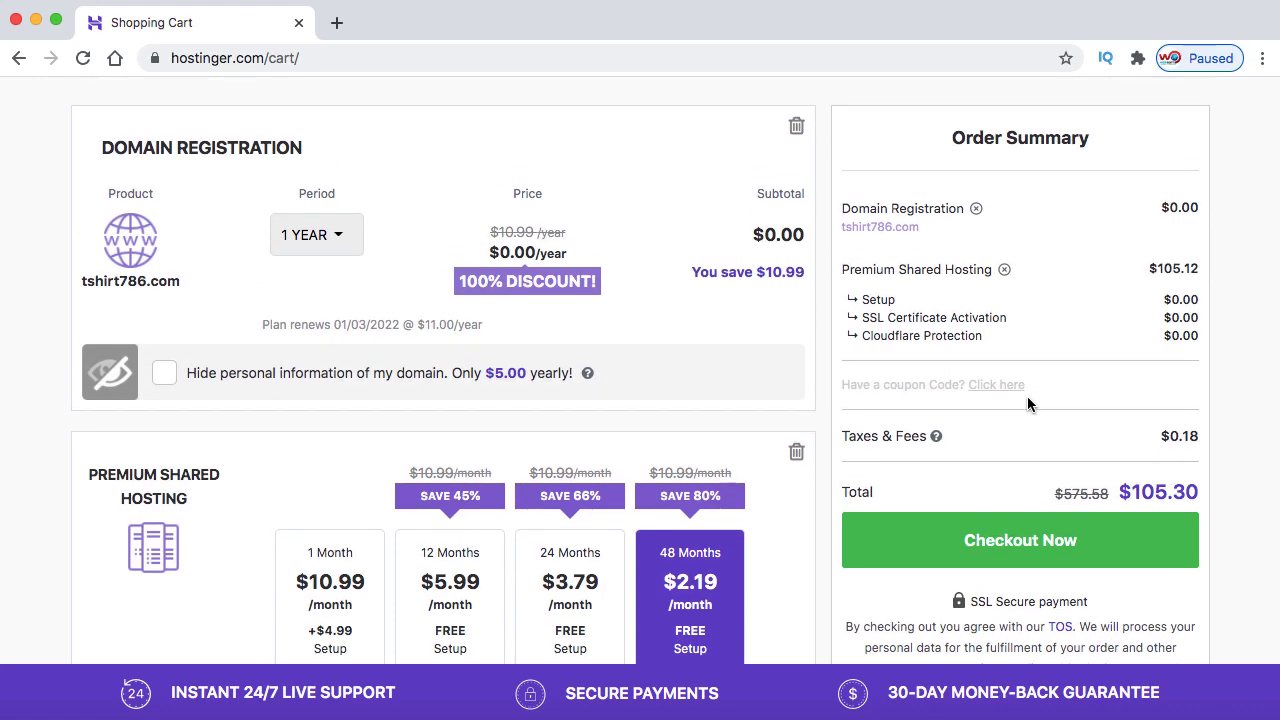
{"action": "scroll", "coordinate": [1027, 396], "scroll_direction": "up", "scroll_amount": 3}
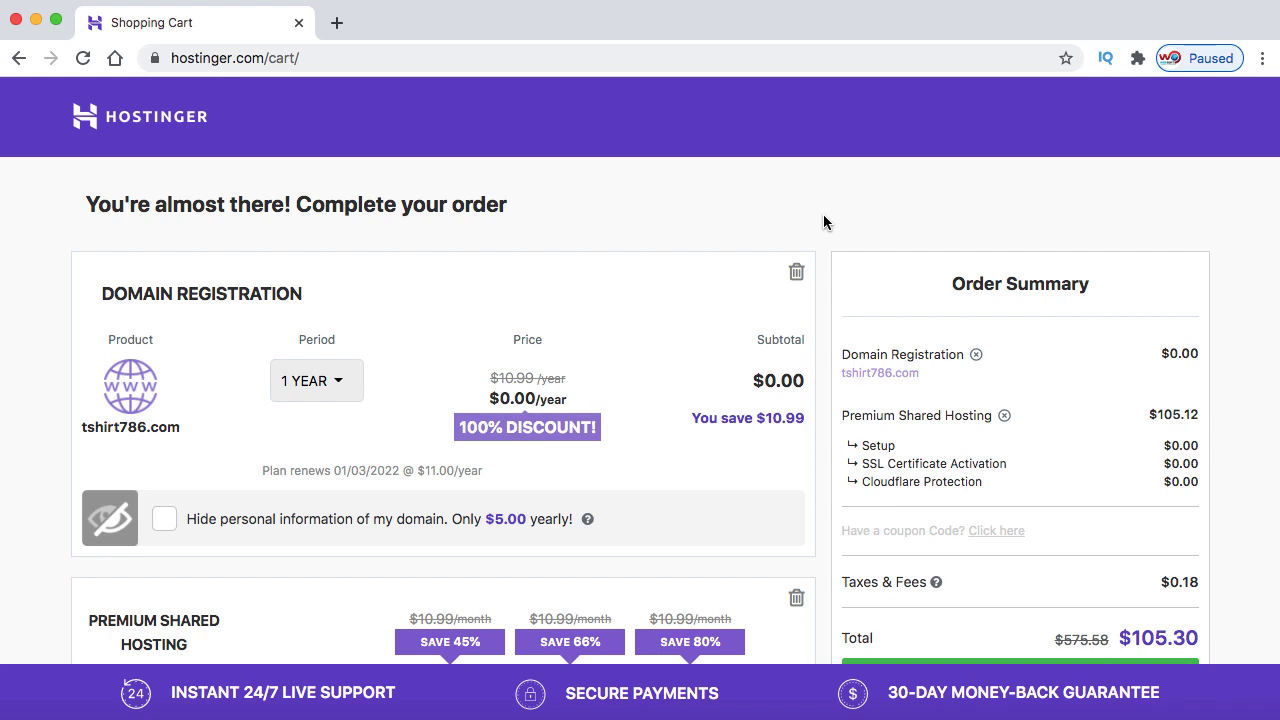
Go to hostinger.com and log in to the hPanel dashboard
{"action": "left_click", "coordinate": [518, 55]}
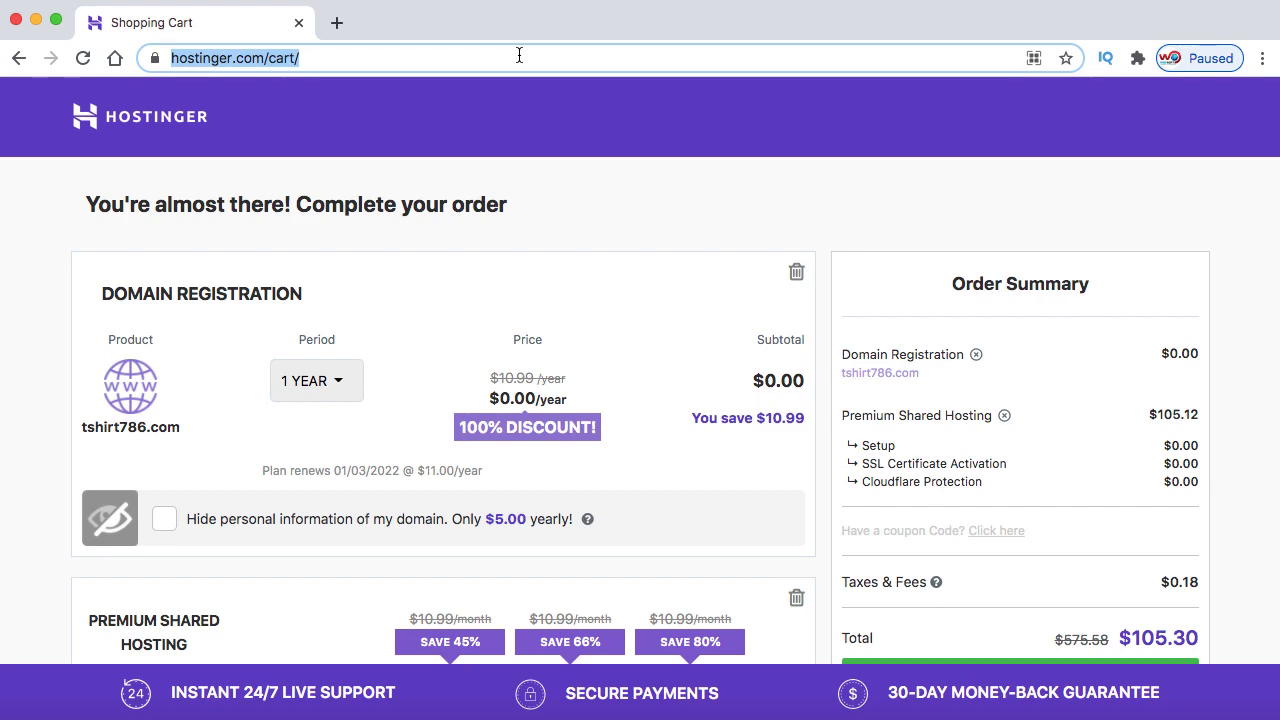
{"action": "type", "text": "hosting"}
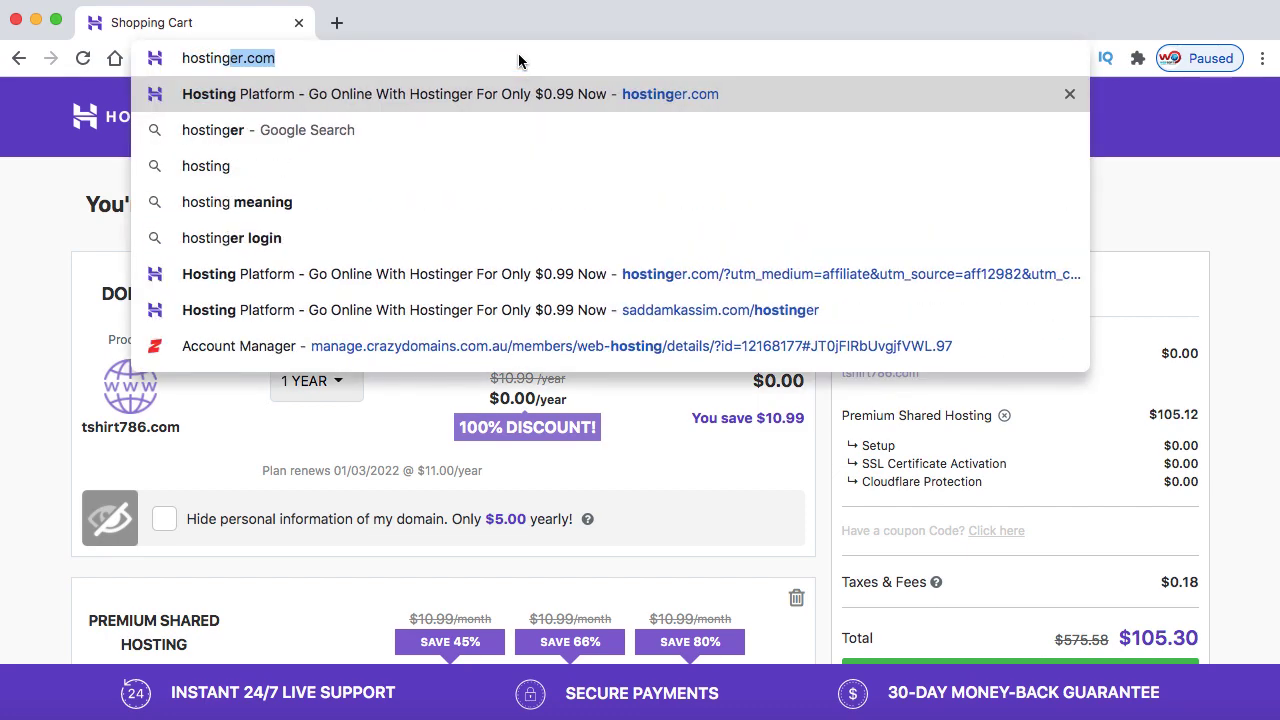
{"action": "key", "text": "Right"}
{"action": "key", "text": "Return"}
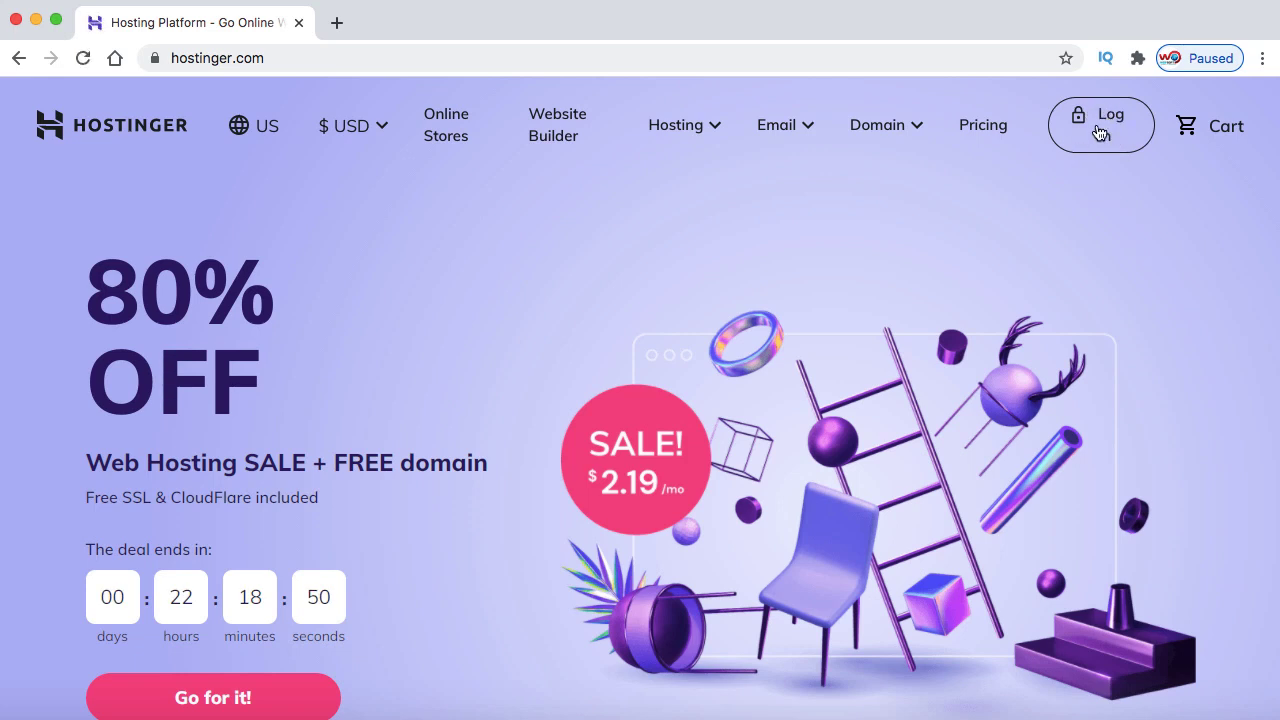
{"action": "left_click", "coordinate": [1111, 132]}
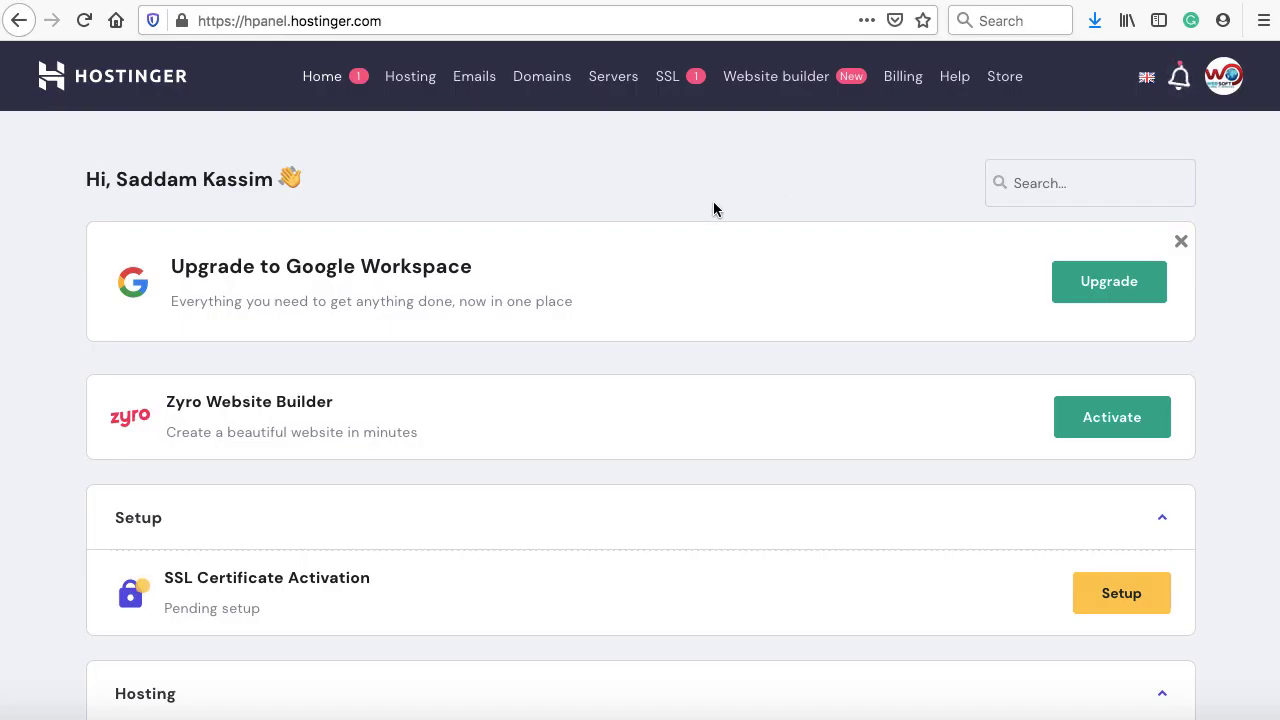
Open Hosting, manage radianceschoolsatna.in, and launch its Auto Installer from the Website section
{"action": "left_click", "coordinate": [410, 78]}
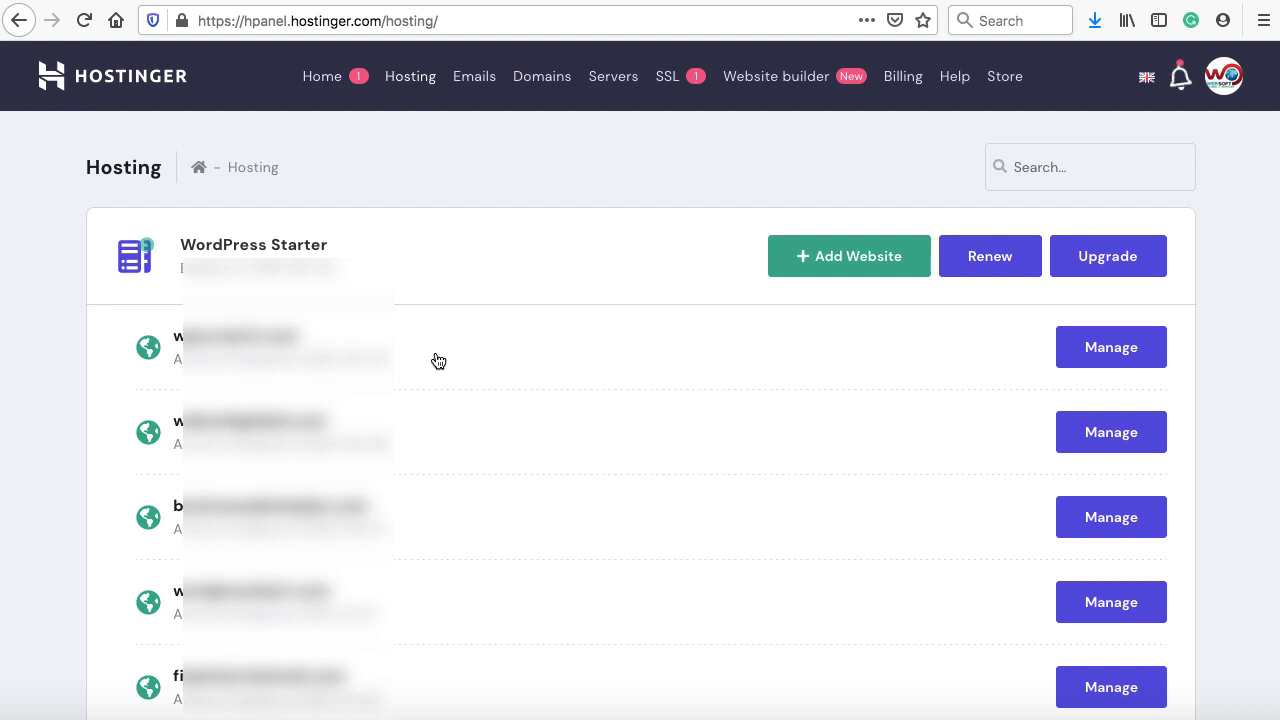
{"action": "scroll", "coordinate": [480, 420], "scroll_direction": "down", "scroll_amount": 3}
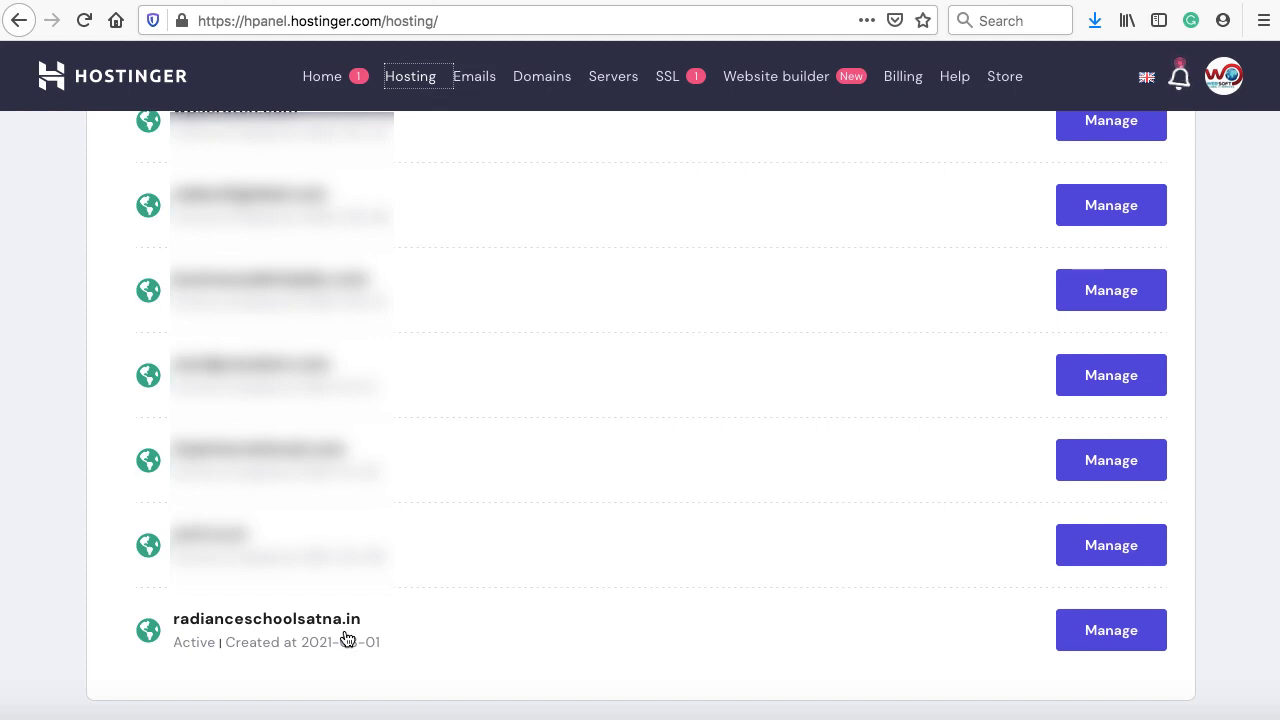
{"action": "left_click", "coordinate": [1113, 632]}
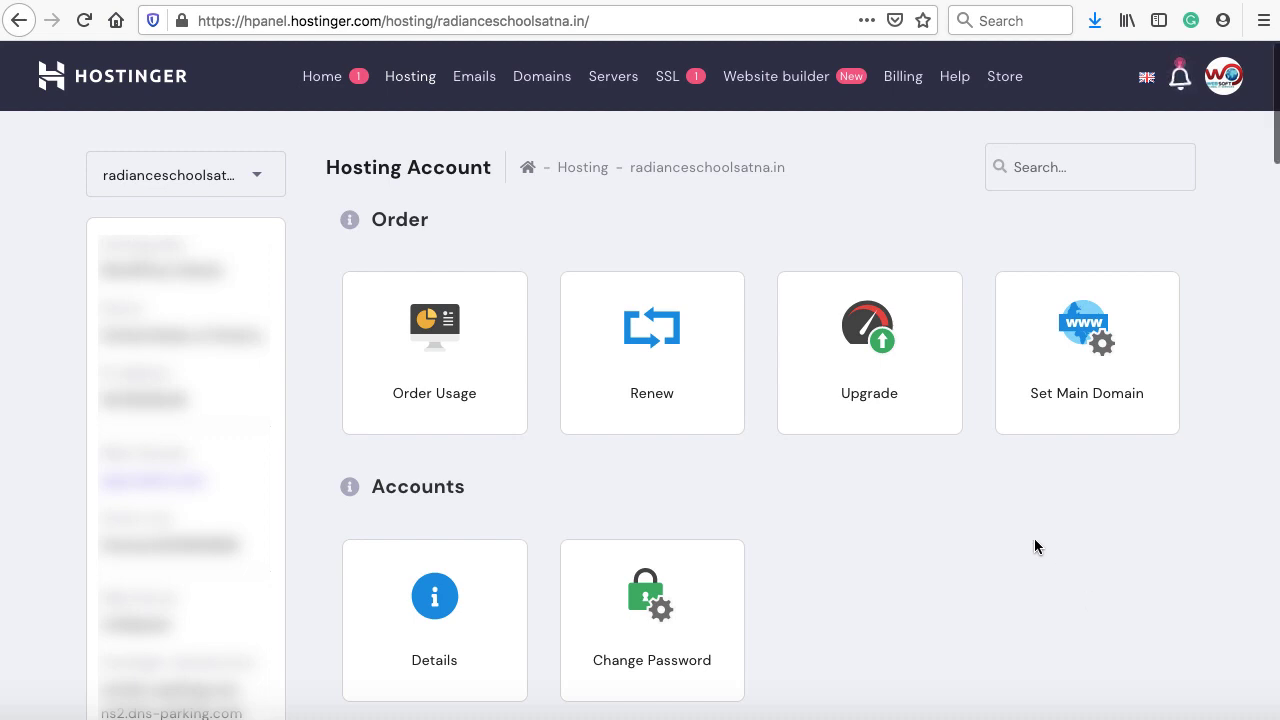
{"action": "scroll", "coordinate": [1034, 545], "scroll_direction": "down", "scroll_amount": 9}
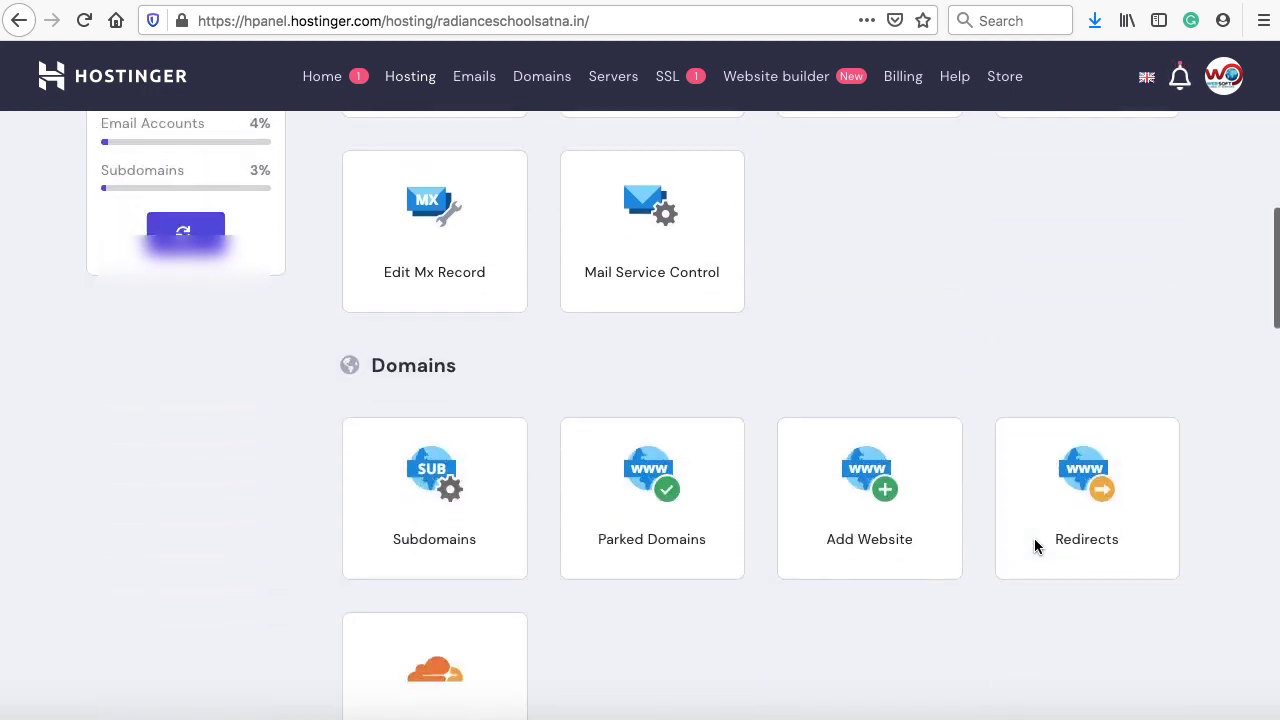
{"action": "scroll", "coordinate": [1034, 545], "scroll_direction": "down", "scroll_amount": 7}
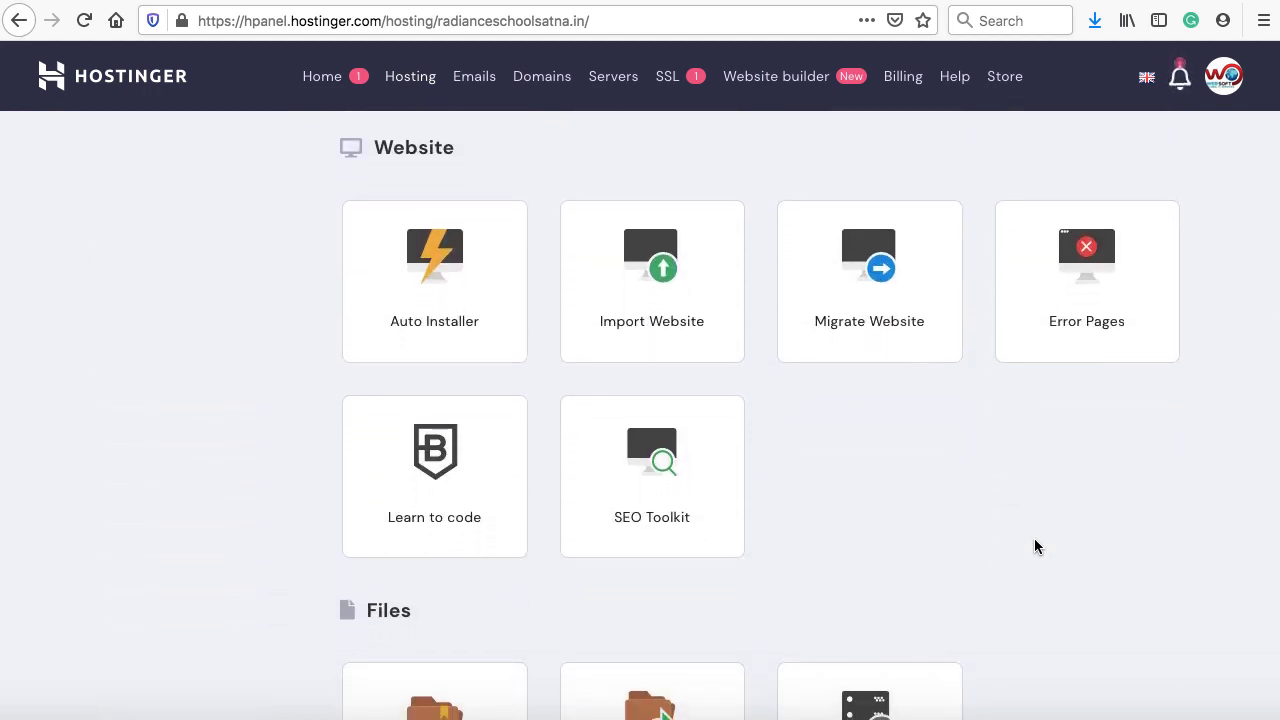
{"action": "left_click", "coordinate": [442, 293]}
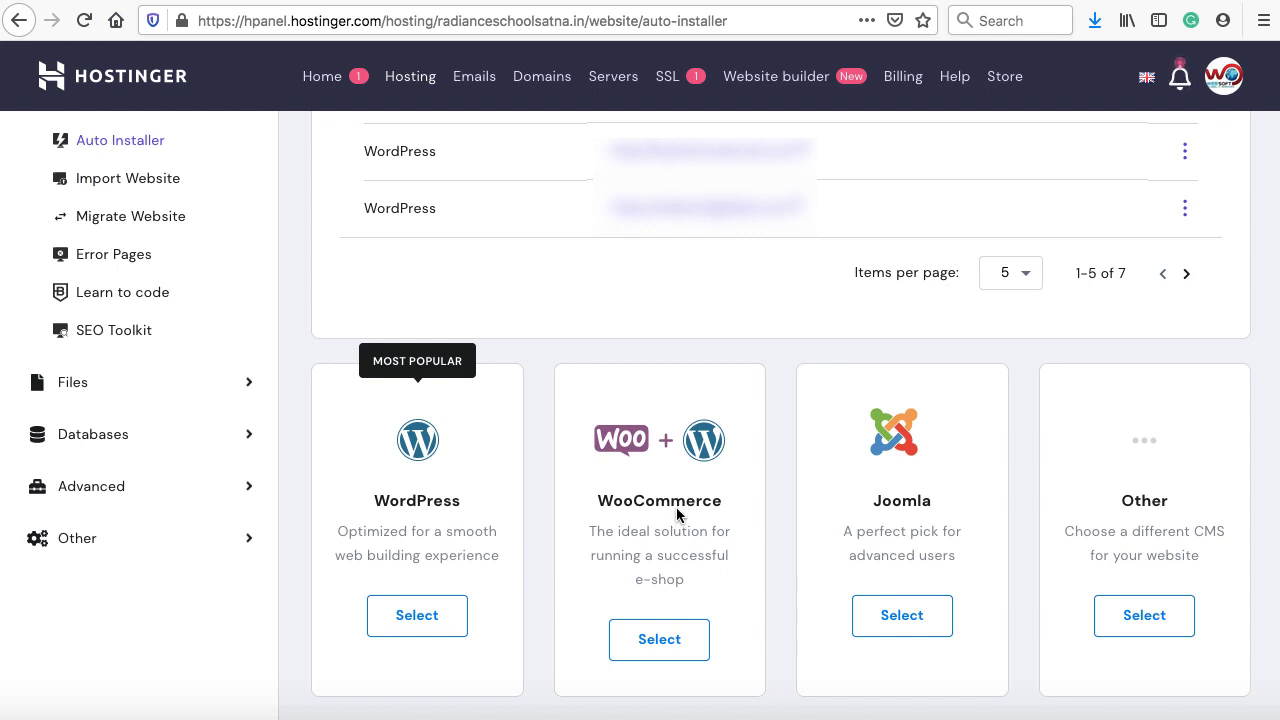
Start the WooCommerce-with-WordPress install and check the install directory field
{"action": "left_click", "coordinate": [659, 640]}
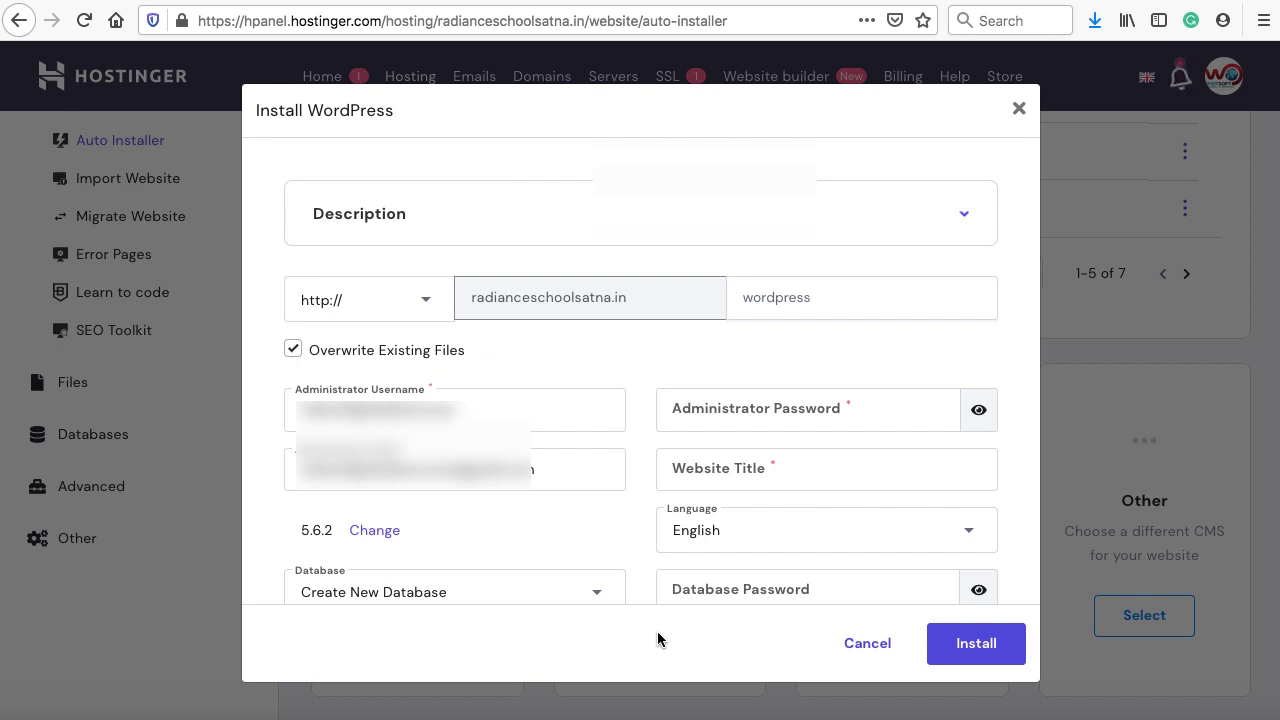
{"action": "scroll", "coordinate": [666, 360], "scroll_direction": "down", "scroll_amount": 2}
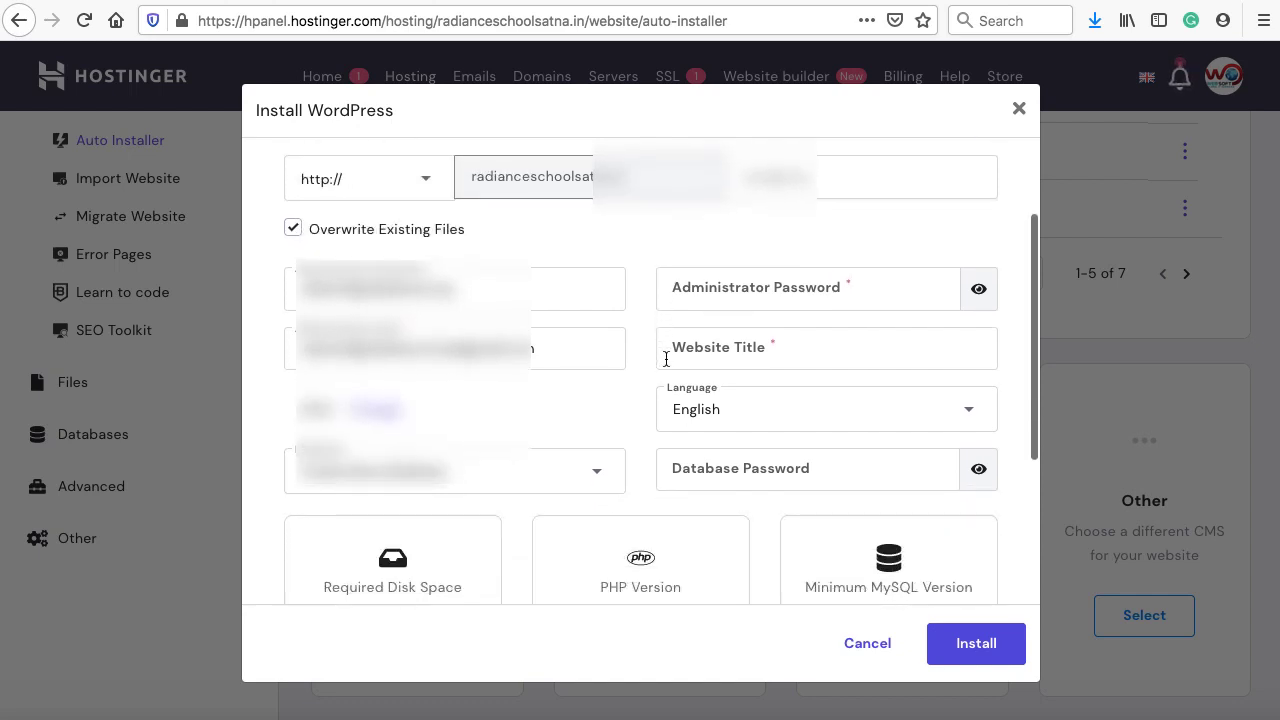
{"action": "scroll", "coordinate": [666, 360], "scroll_direction": "up", "scroll_amount": 2}
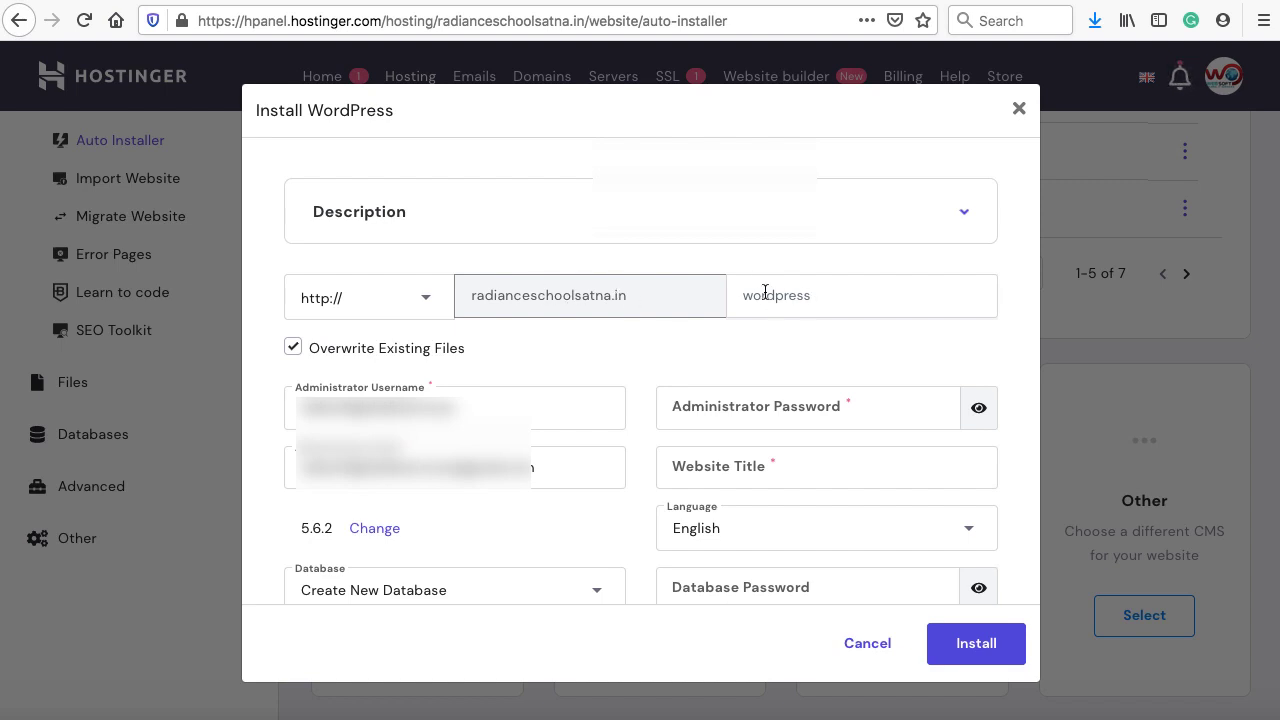
{"action": "left_click", "coordinate": [836, 294]}
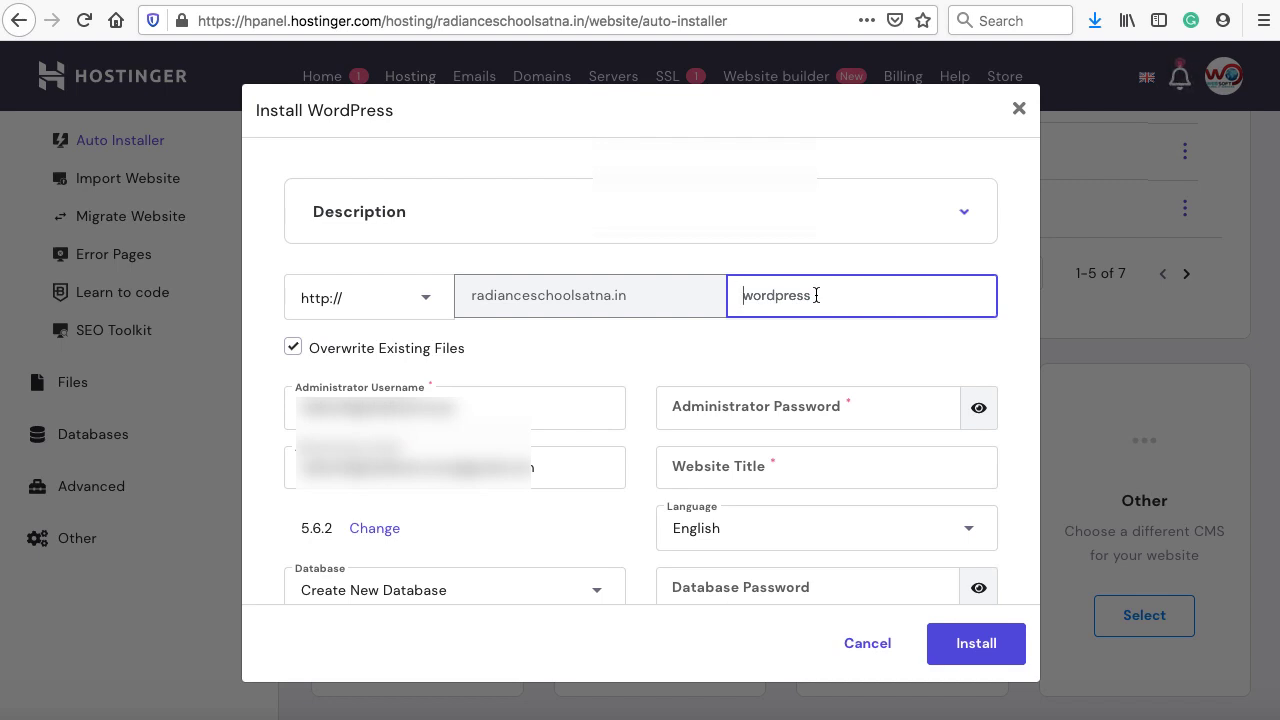
{"action": "scroll", "coordinate": [645, 351], "scroll_direction": "down", "scroll_amount": 3}
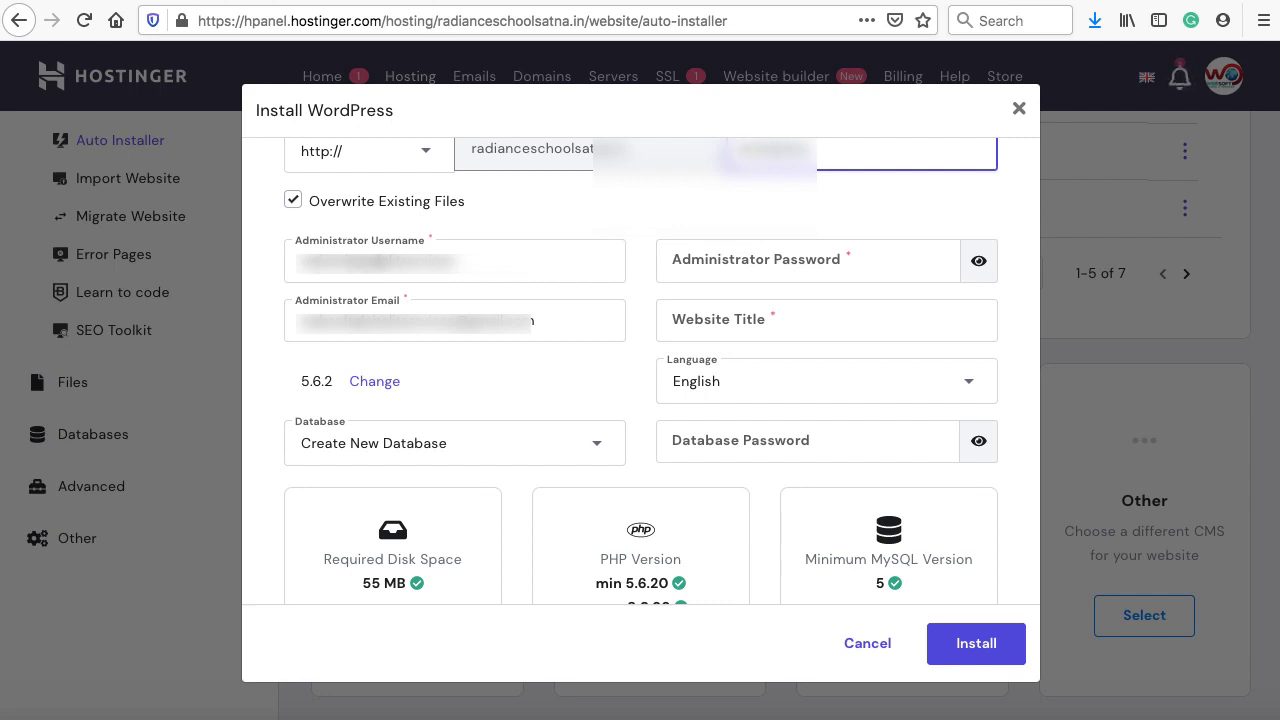
Enter the admin username, password, e-mail and title 'Print Tshirts Shop', then install
{"action": "double_click", "coordinate": [374, 265]}
{"action": "type", "text": "saddam789"}
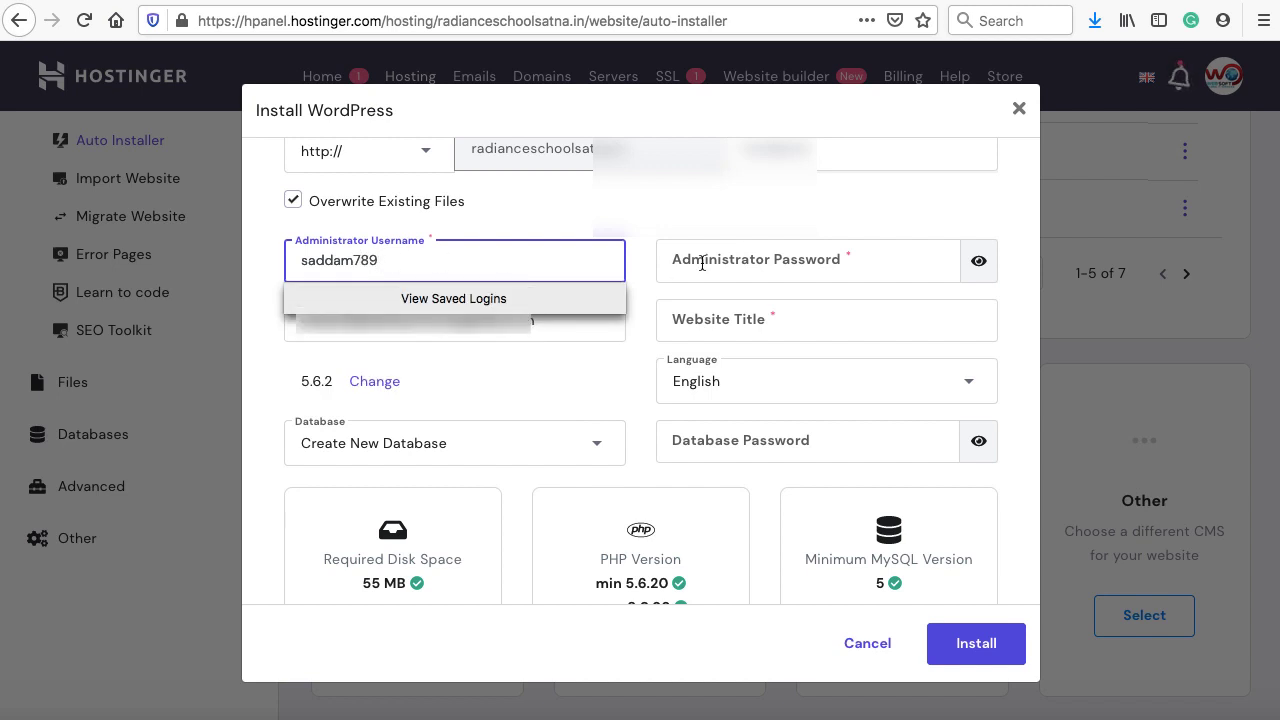
{"action": "left_click", "coordinate": [702, 263]}
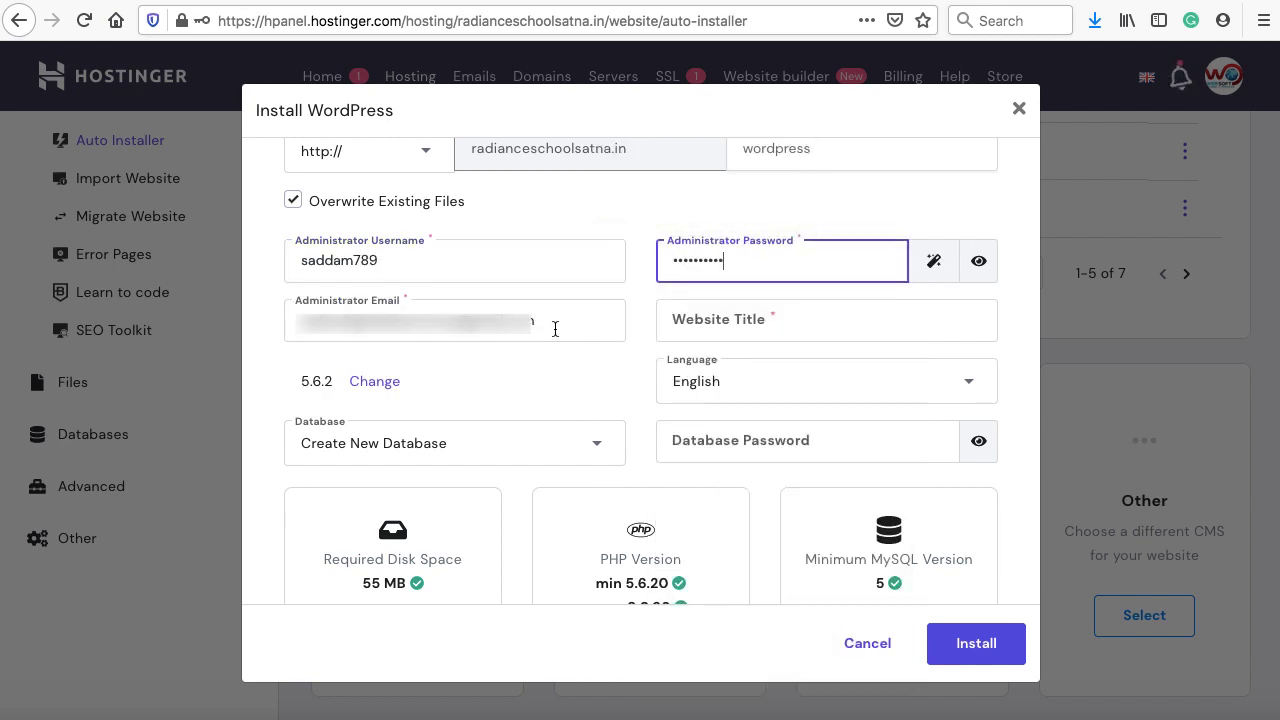
{"action": "left_click_drag", "start_coordinate": [555, 328], "coordinate": [292, 321]}
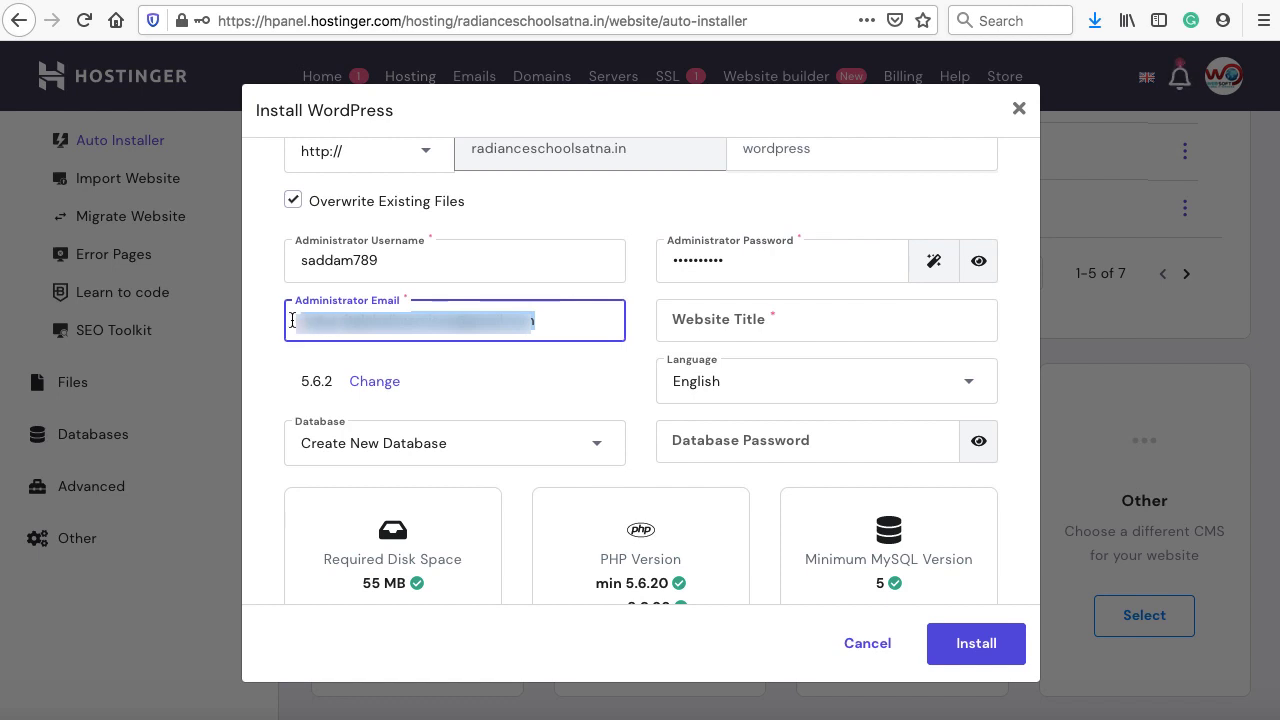
{"action": "key", "text": "ctrl+v"}
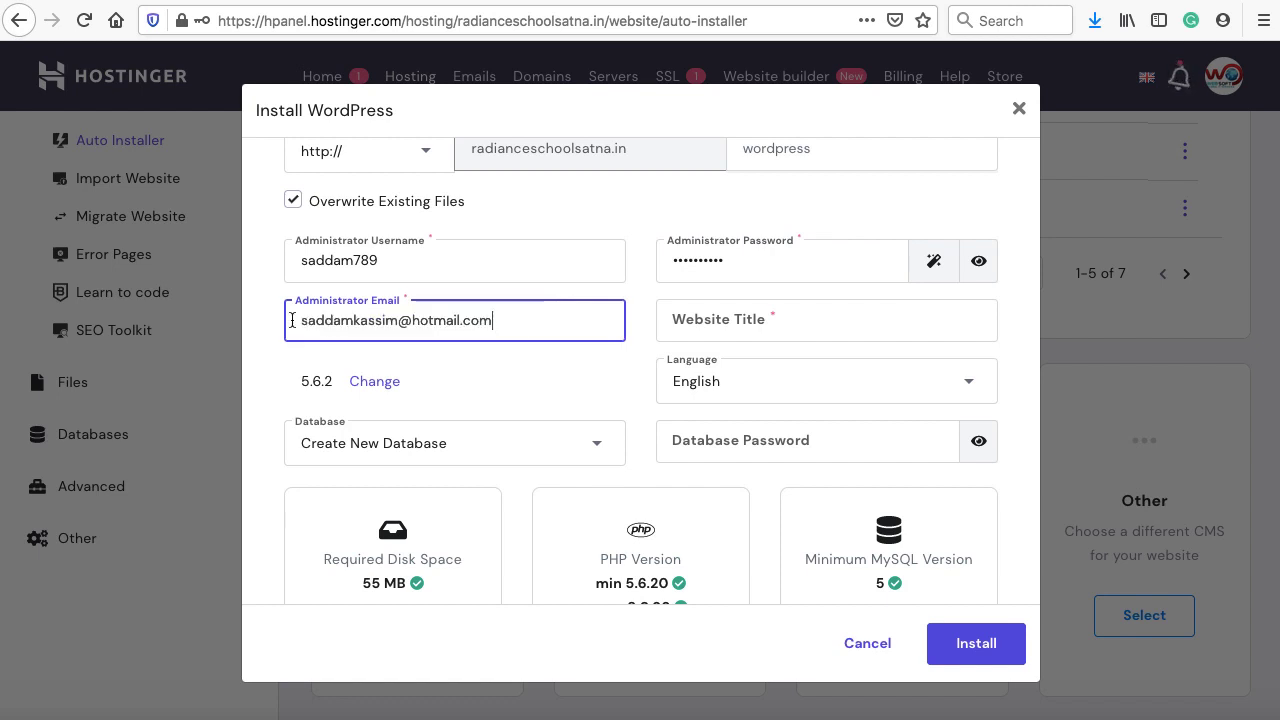
{"action": "left_click", "coordinate": [752, 318]}
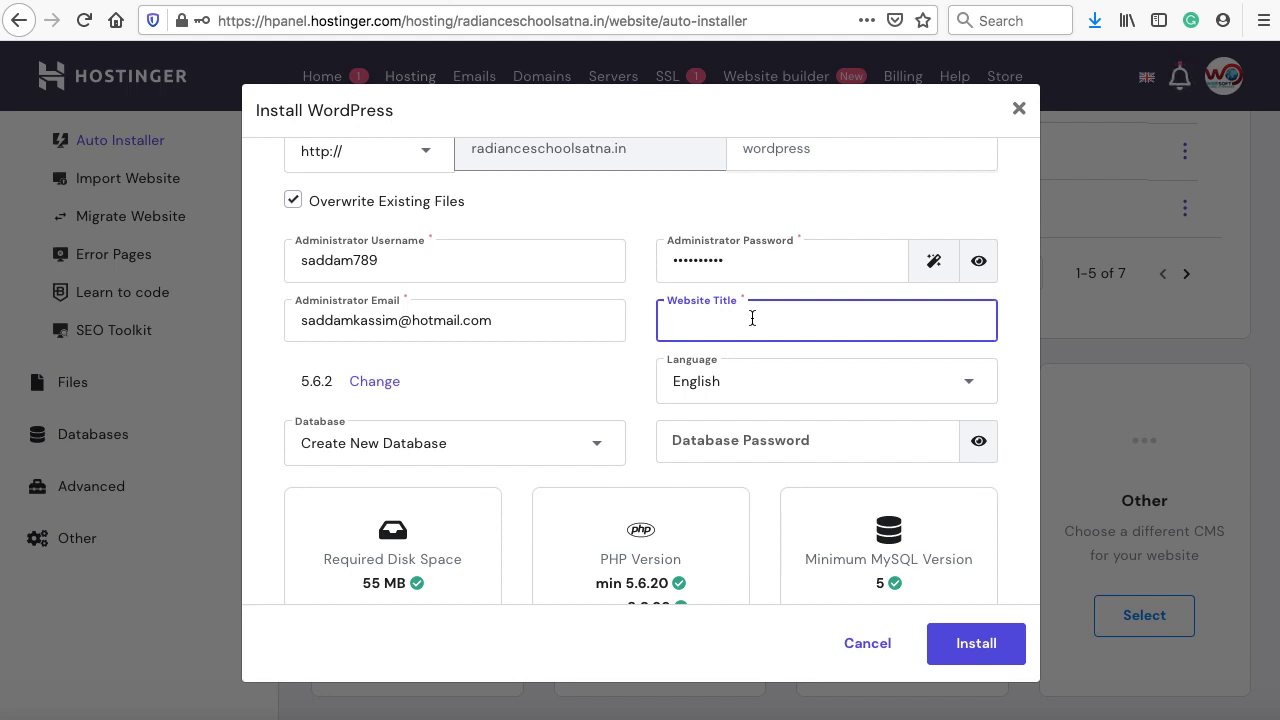
{"action": "type", "text": "Print Tshirts Shop"}
{"action": "scroll", "coordinate": [661, 370], "scroll_direction": "down", "scroll_amount": 3}
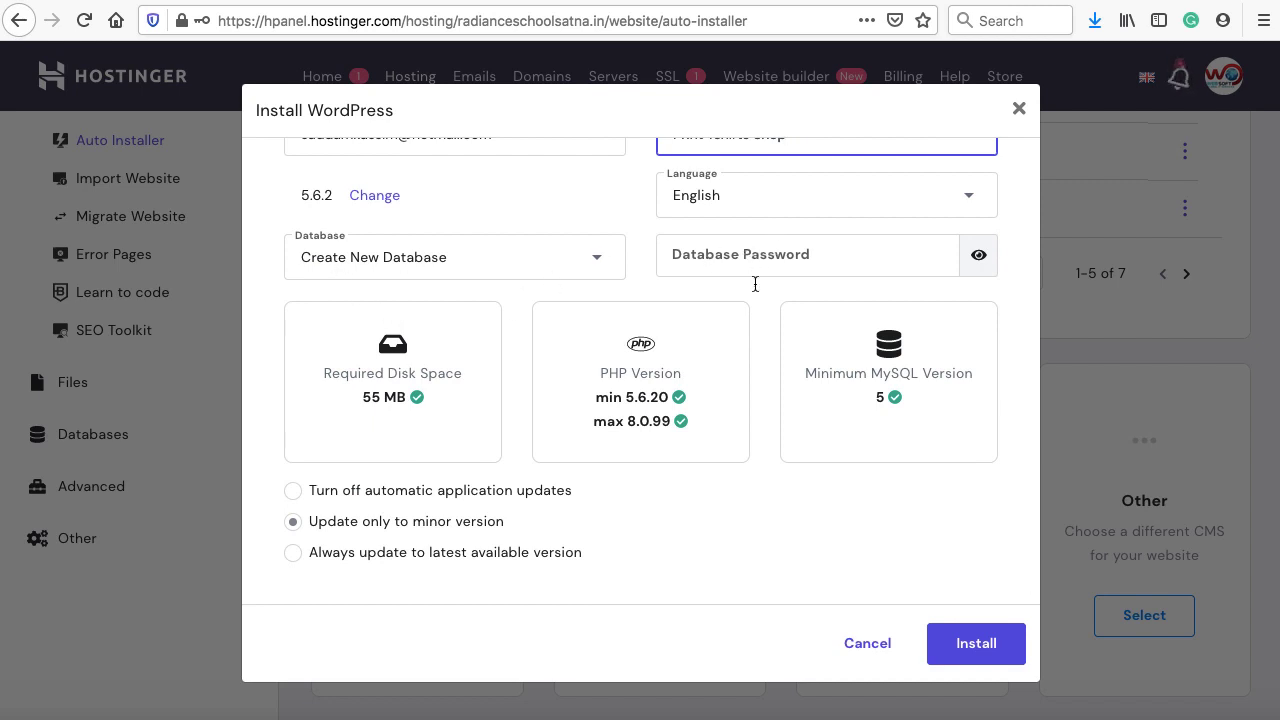
{"action": "scroll", "coordinate": [767, 369], "scroll_direction": "down", "scroll_amount": 1}
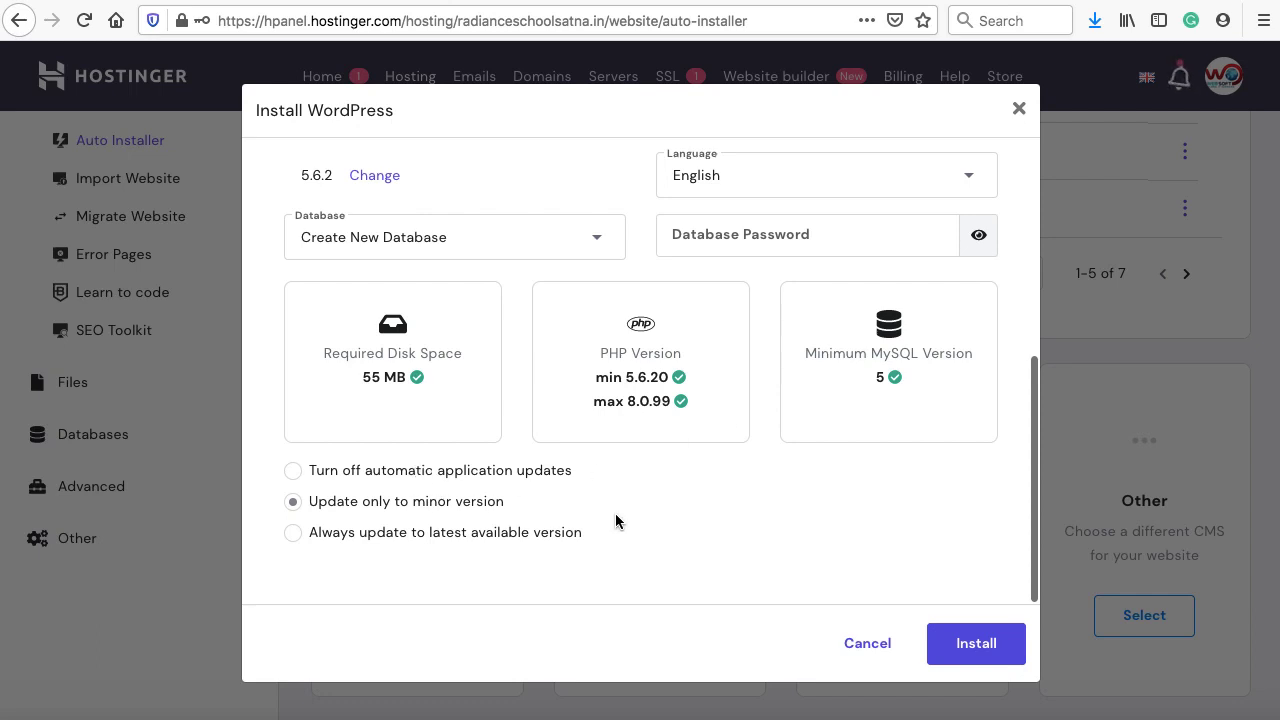
{"action": "left_click", "coordinate": [976, 648]}
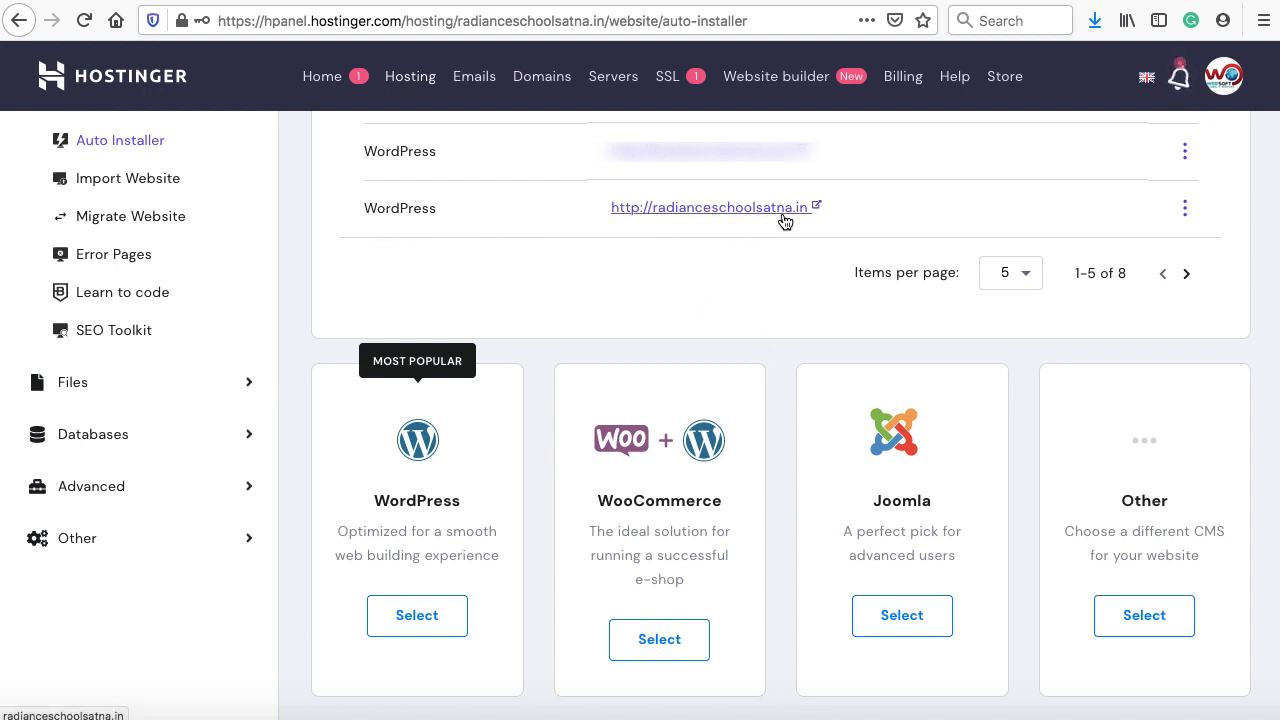
Visit radianceschoolsatna.in and scroll through the RADIANCE SCHOOL front page with its Hello world! post
{"action": "left_click", "coordinate": [729, 210]}
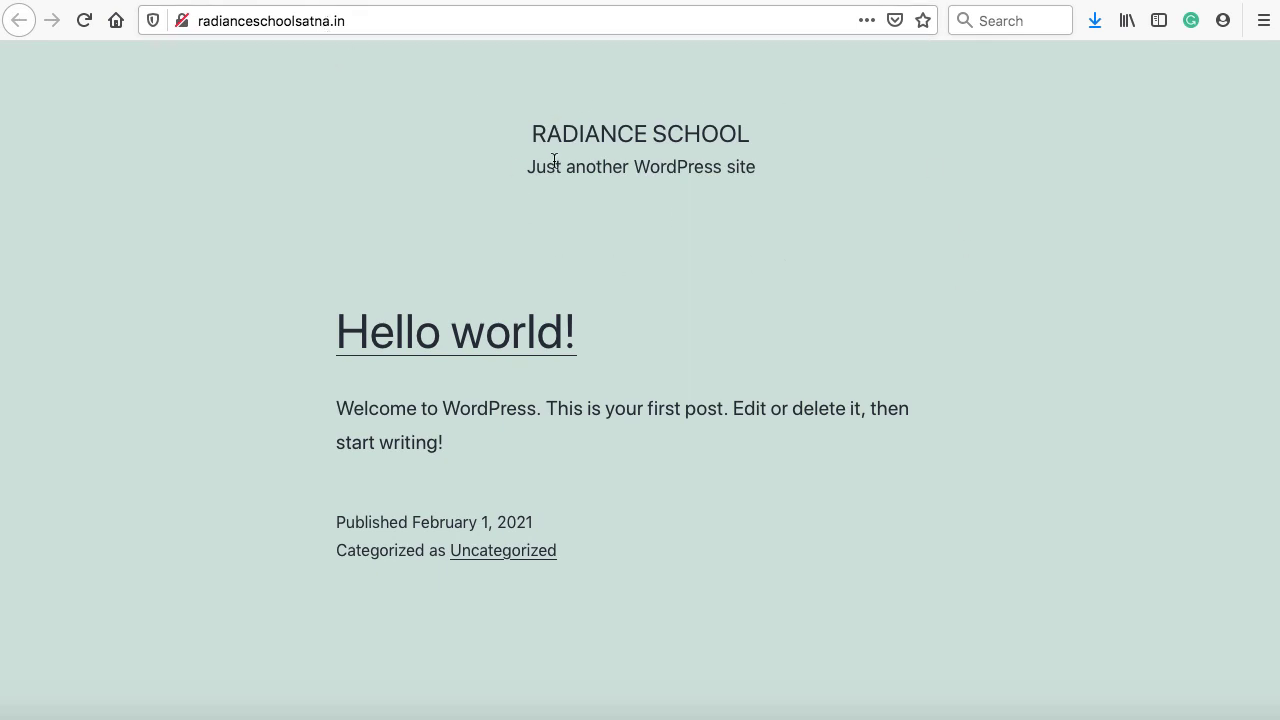
{"action": "left_click_drag", "start_coordinate": [532, 133], "coordinate": [721, 141]}
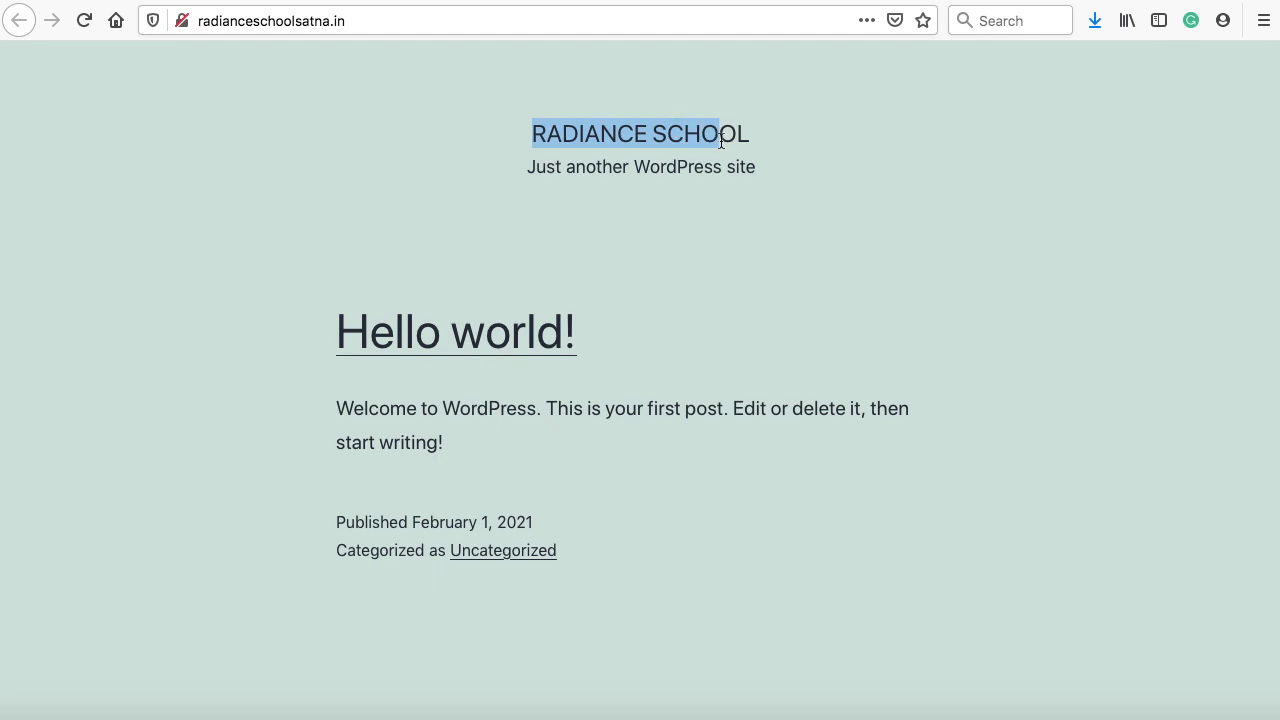
{"action": "left_click_drag", "start_coordinate": [649, 167], "coordinate": [727, 167]}
{"action": "scroll", "coordinate": [729, 179], "scroll_direction": "down", "scroll_amount": 2}
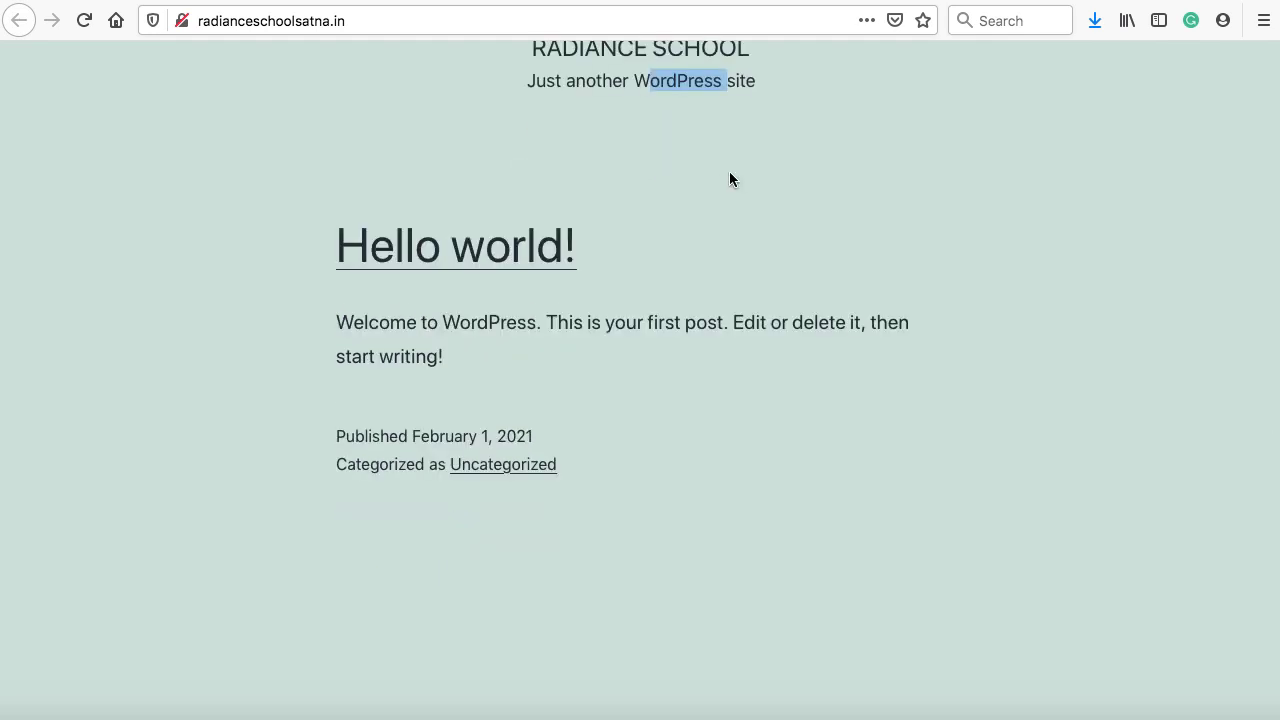
{"action": "scroll", "coordinate": [729, 179], "scroll_direction": "down", "scroll_amount": 1}
{"action": "scroll", "coordinate": [729, 179], "scroll_direction": "down", "scroll_amount": 1}
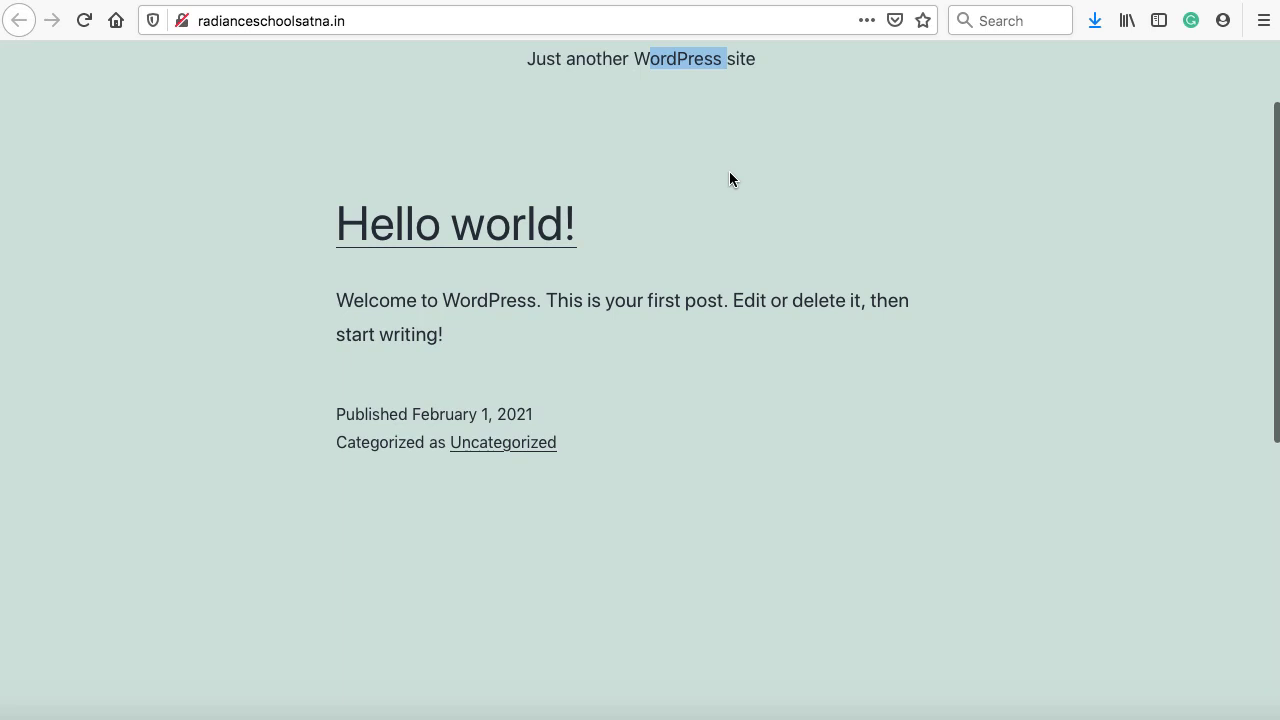
{"action": "scroll", "coordinate": [729, 179], "scroll_direction": "down", "scroll_amount": 3}
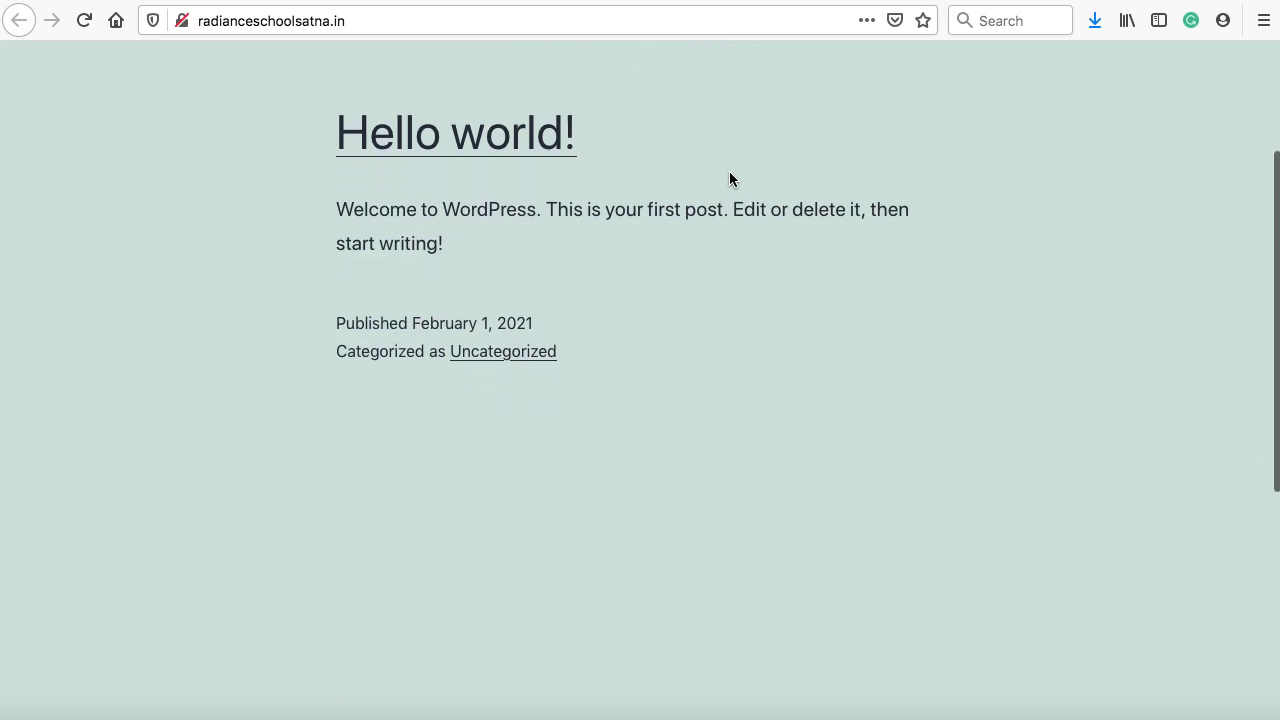
{"action": "scroll", "coordinate": [729, 179], "scroll_direction": "down", "scroll_amount": 5}
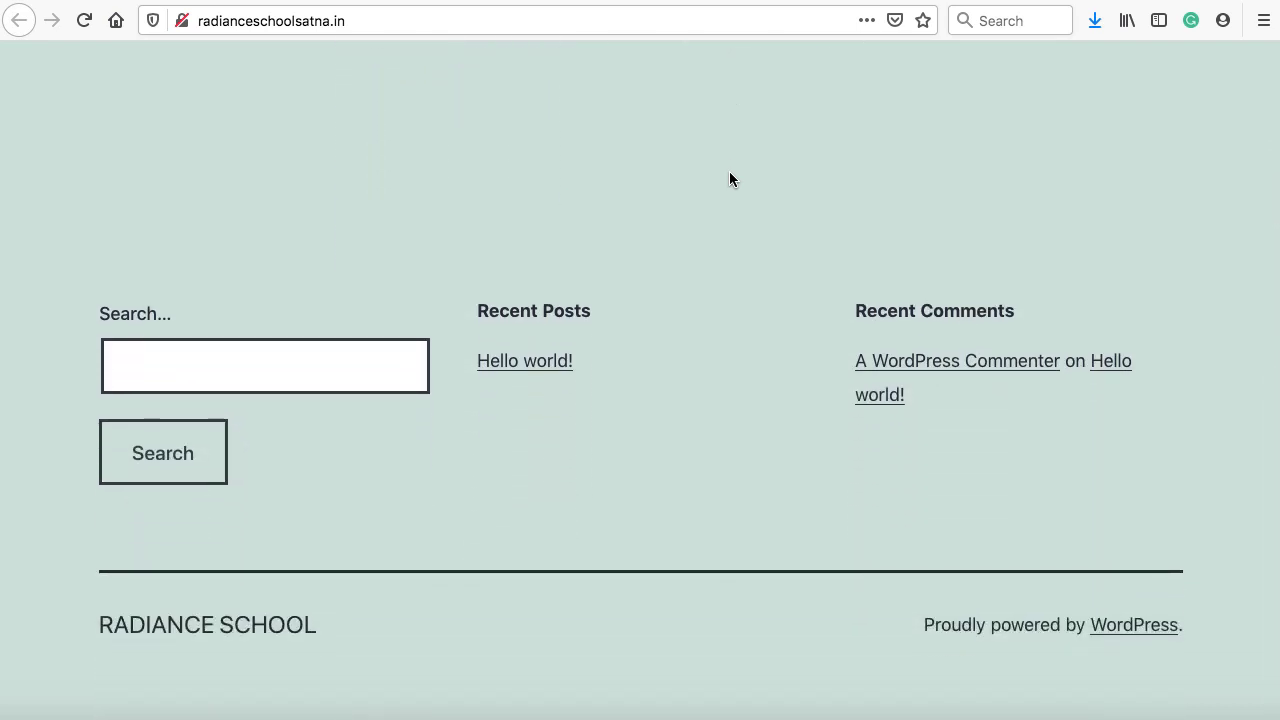
{"action": "scroll", "coordinate": [729, 179], "scroll_direction": "up", "scroll_amount": 5}
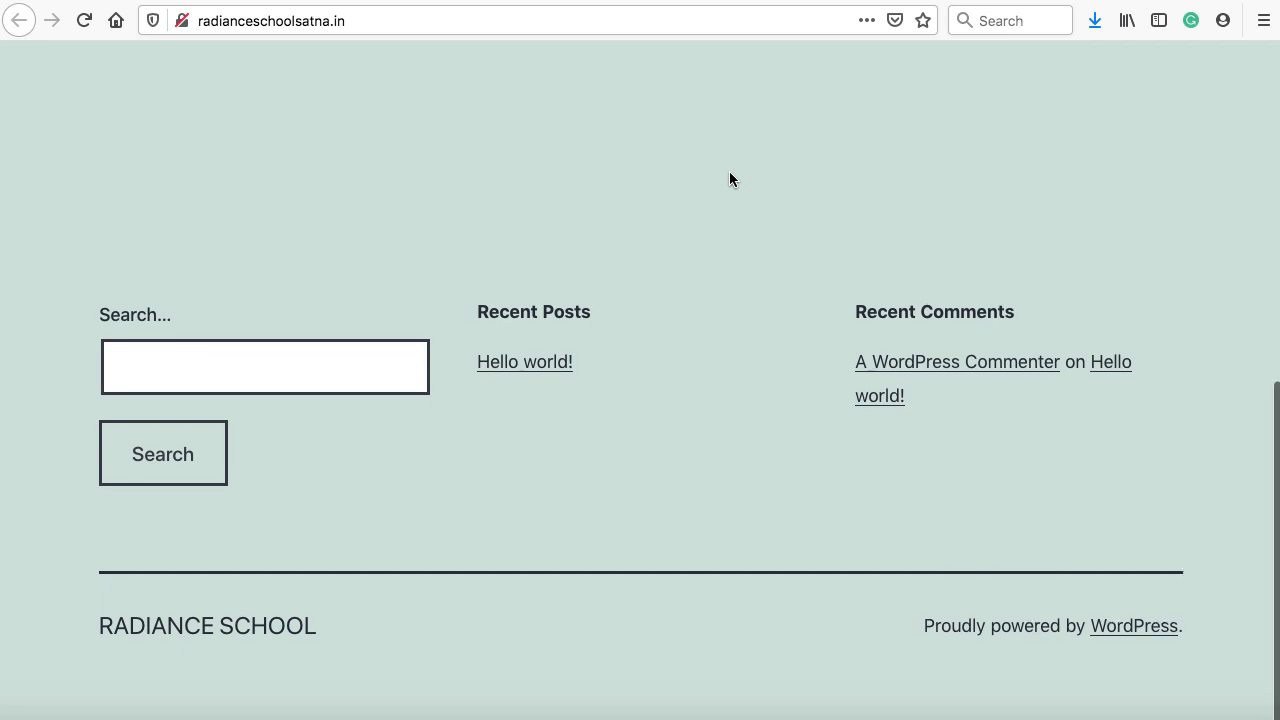
{"action": "scroll", "coordinate": [729, 172], "scroll_direction": "up", "scroll_amount": 5}
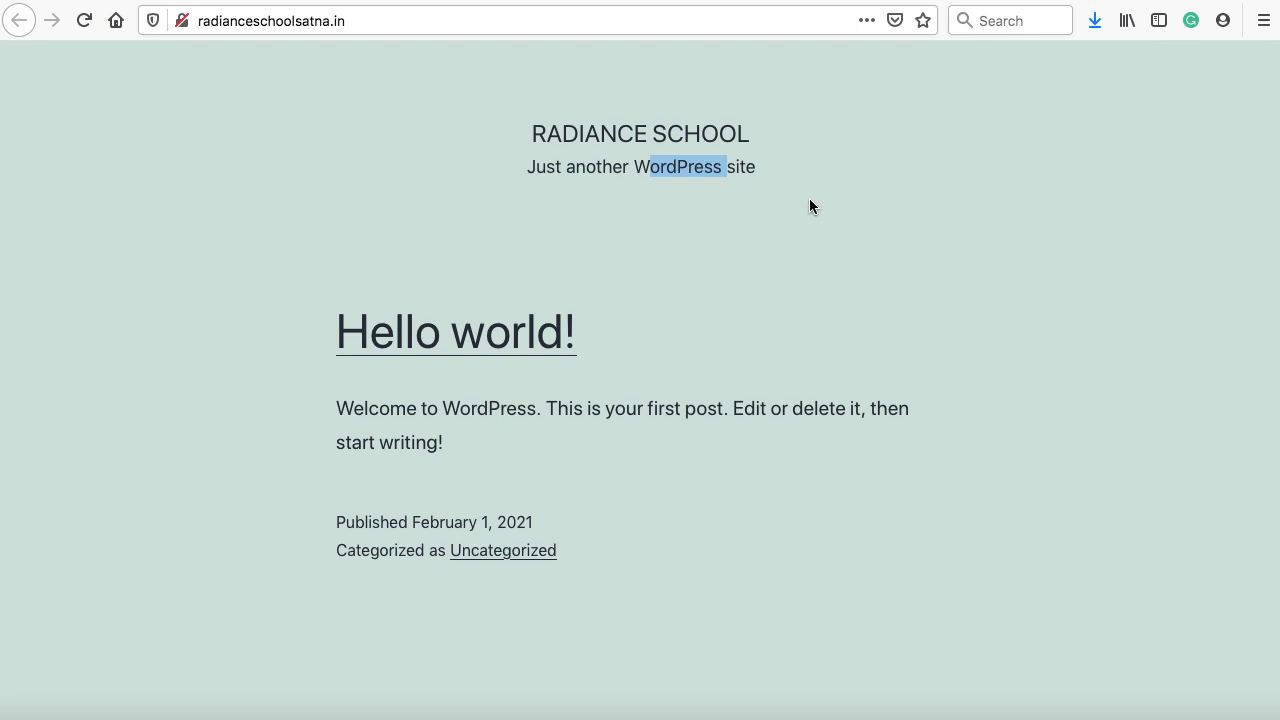
Append /wp-admin to the site address and log in to the Print Tshirts Shop Dashboard
{"action": "left_click", "coordinate": [502, 25]}
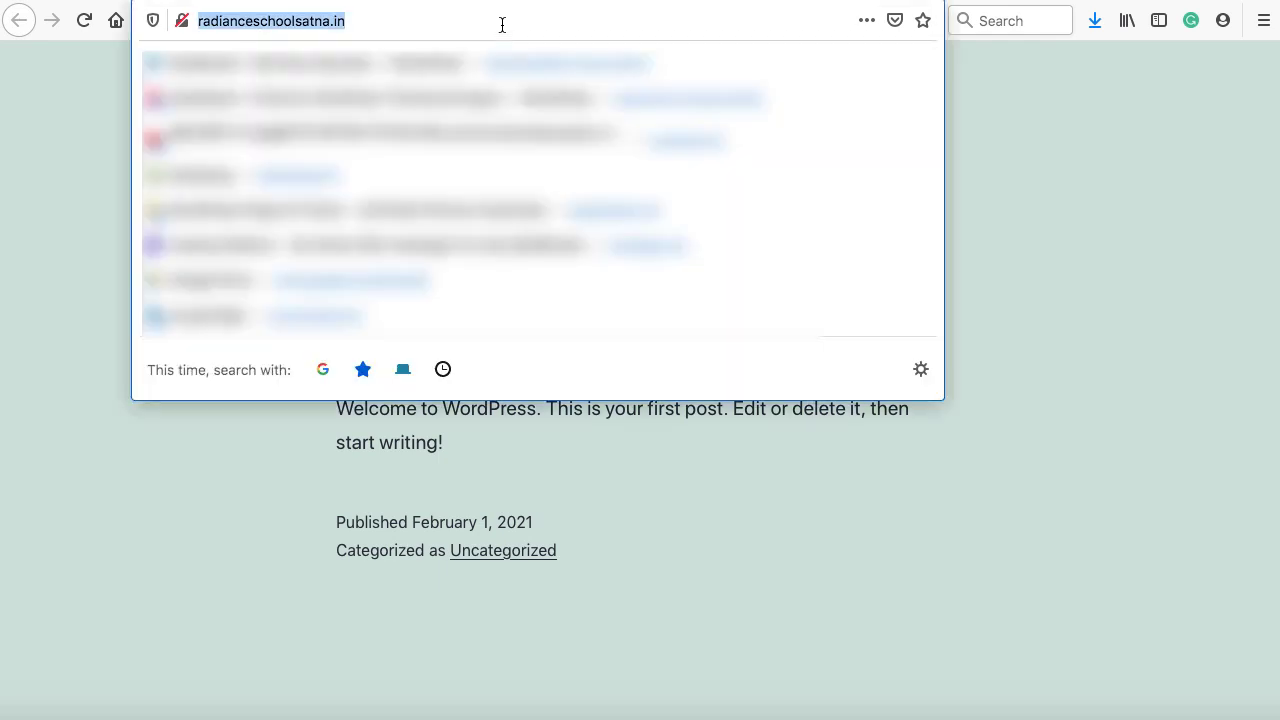
{"action": "left_click", "coordinate": [502, 25]}
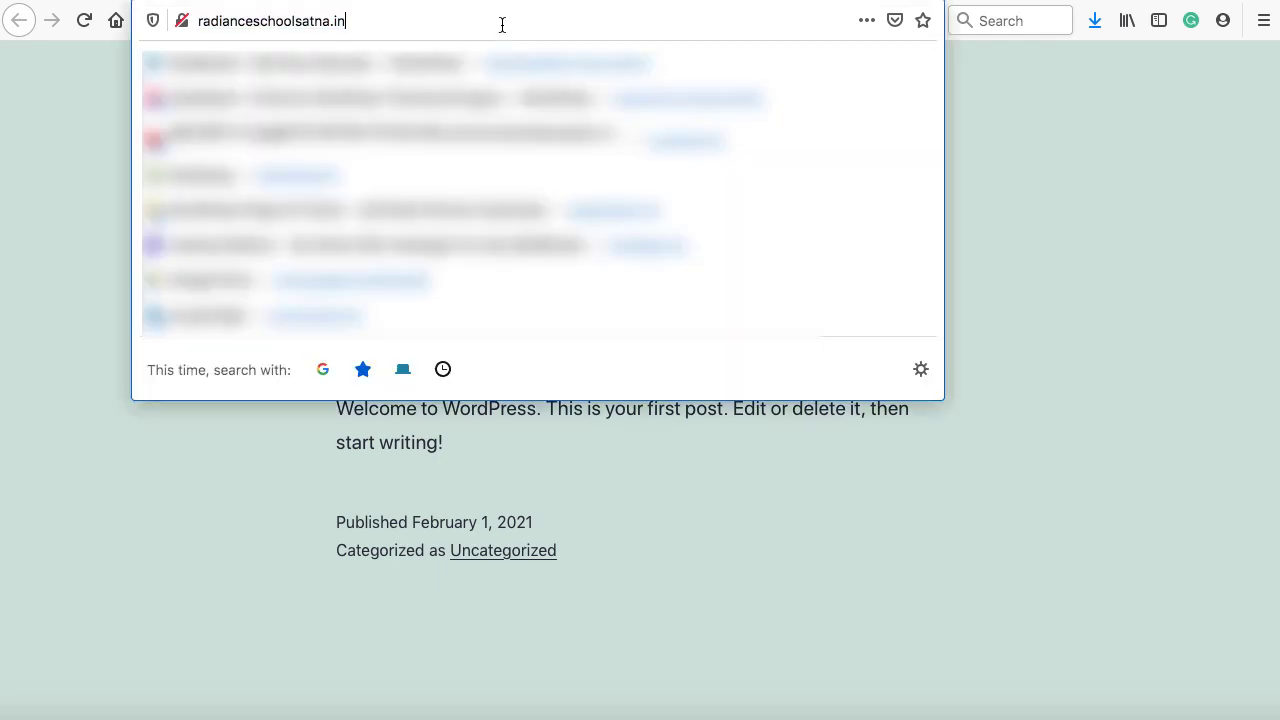
{"action": "type", "text": "/"}
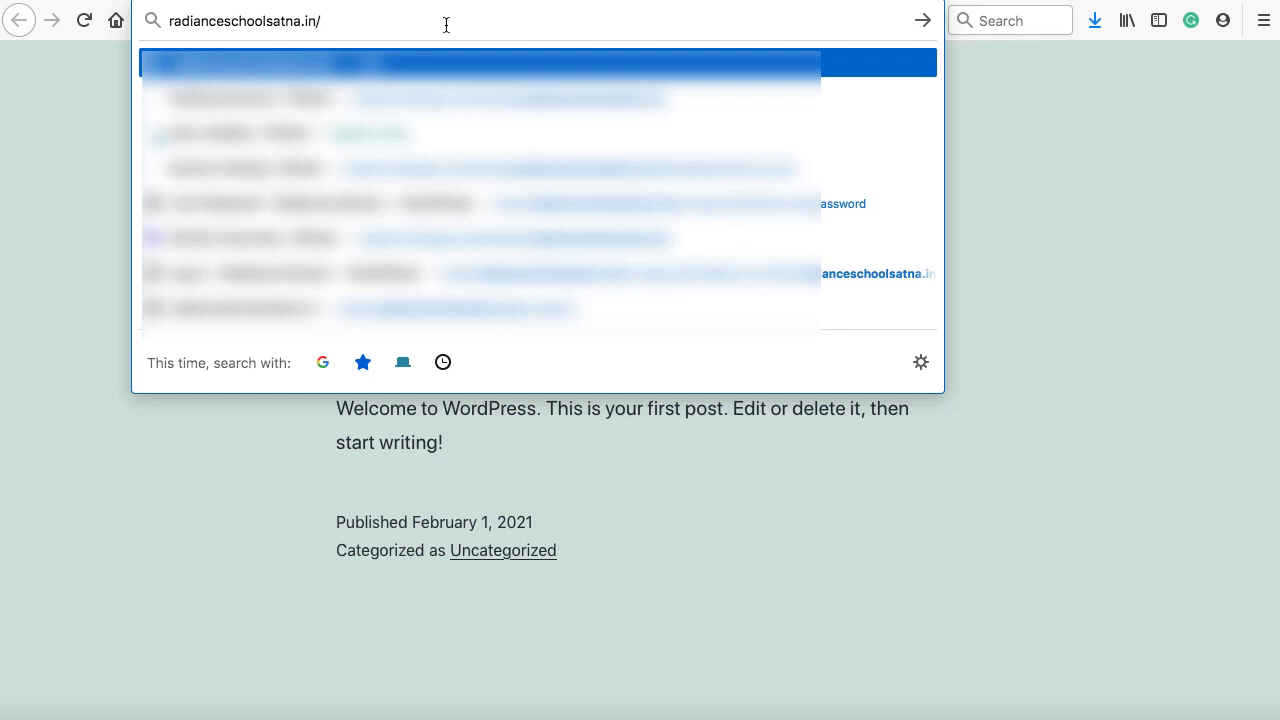
{"action": "type", "text": "wp-adm"}
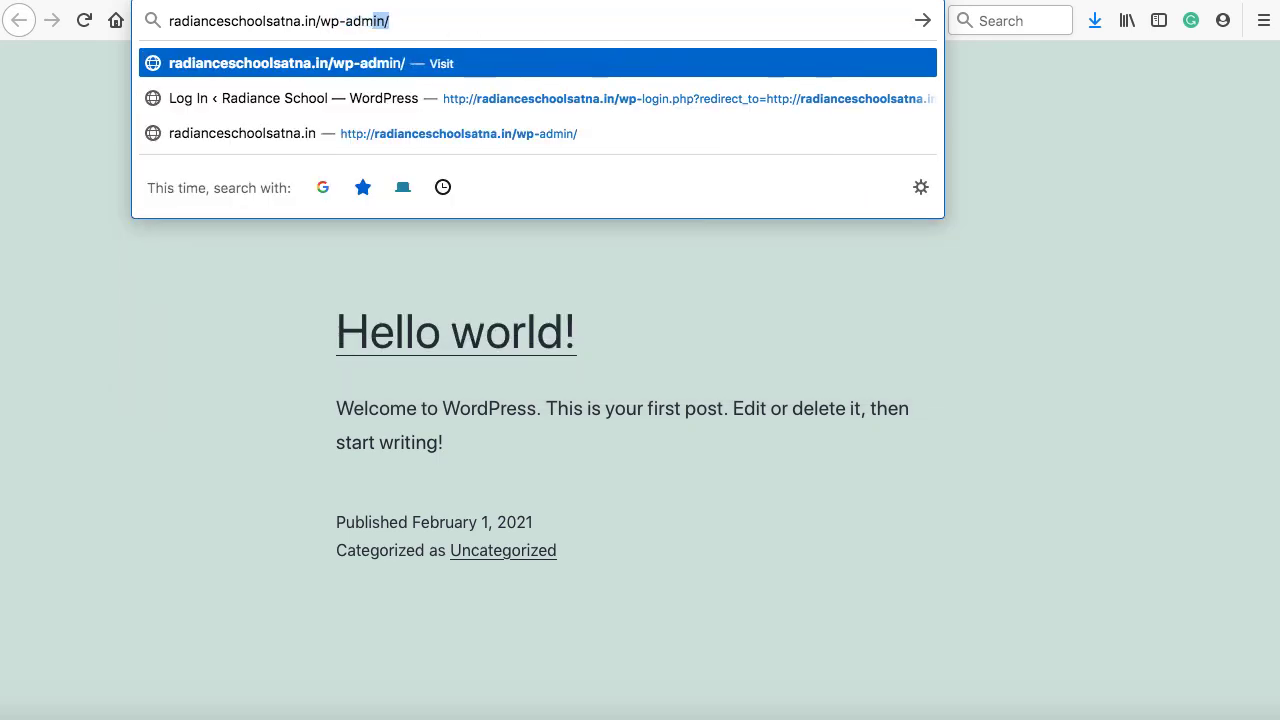
{"action": "type", "text": "in"}
{"action": "key", "text": "Return"}
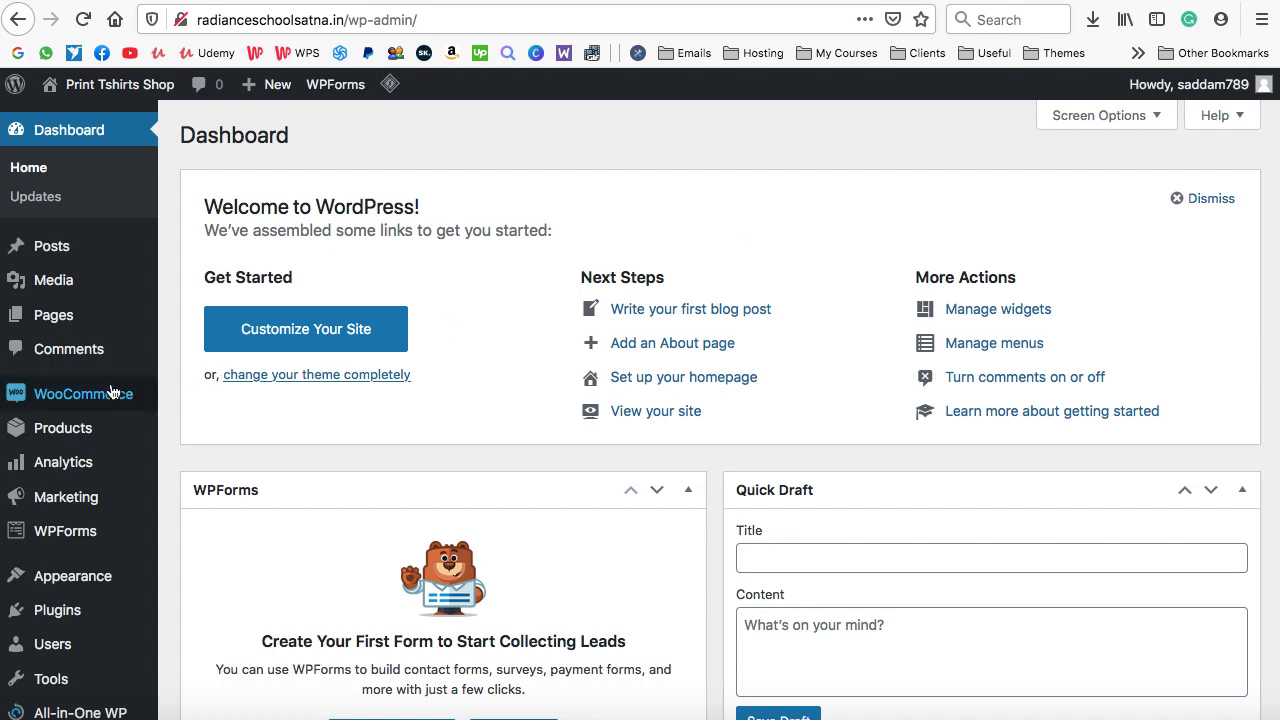
{"action": "mouse_move", "coordinate": [88, 409]}
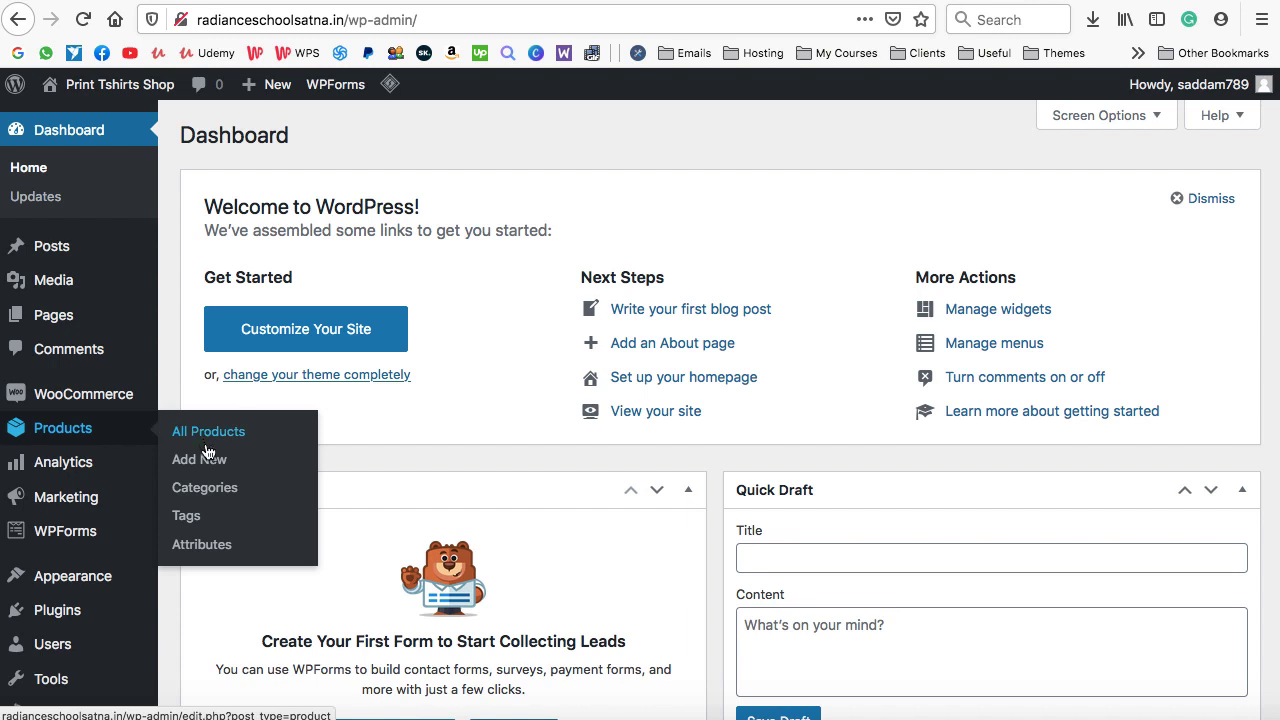
Add a new product named Mug and paste a placeholder Latin description into its editor
{"action": "left_click", "coordinate": [216, 460]}
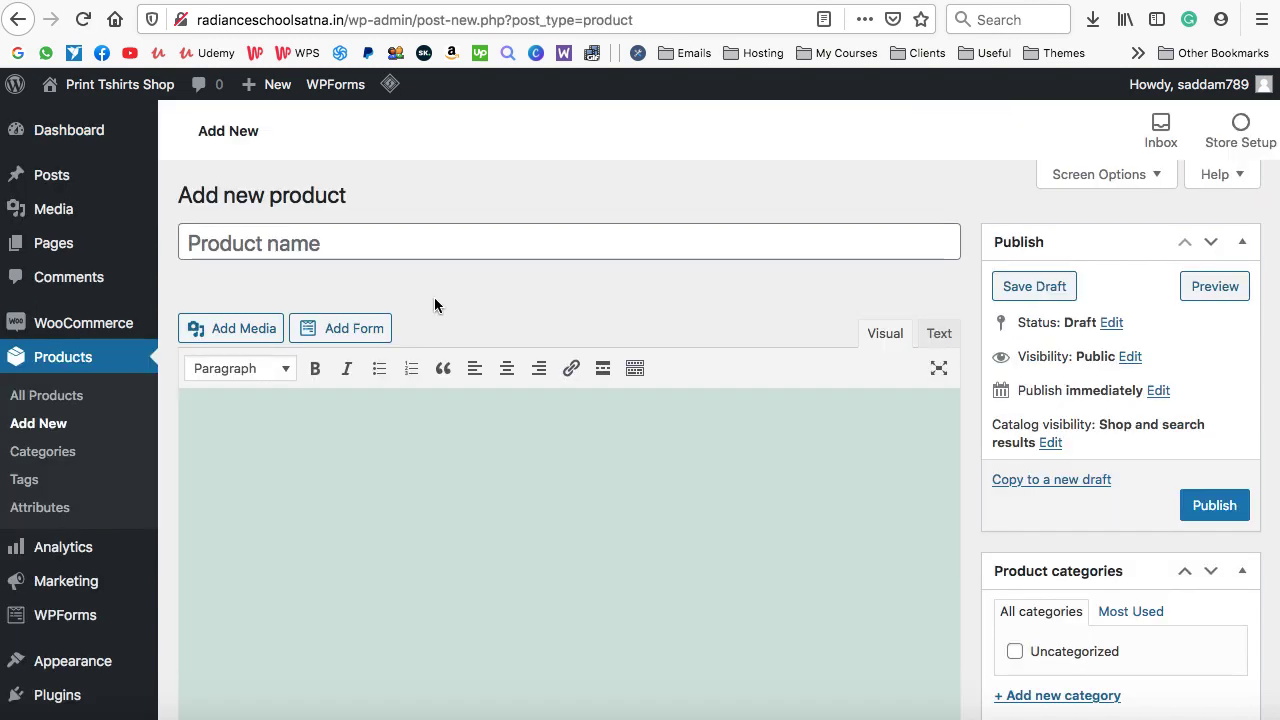
{"action": "left_click", "coordinate": [329, 243]}
{"action": "type", "text": "Mug"}
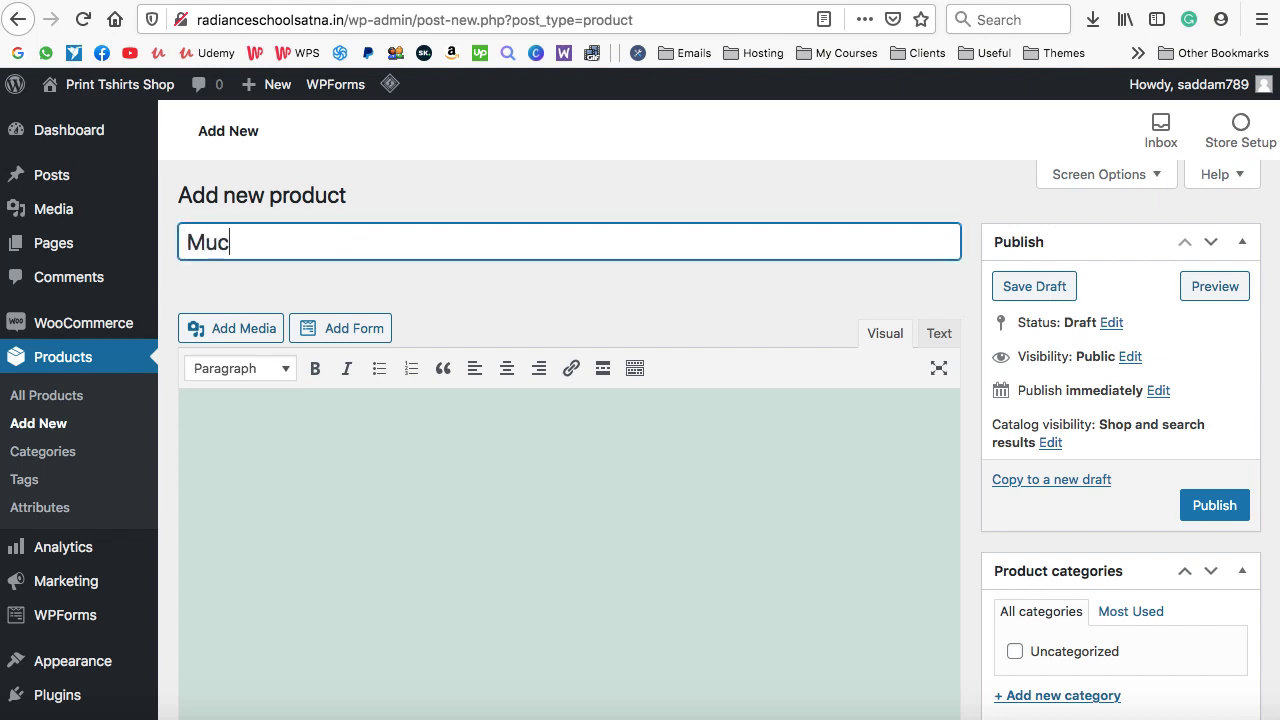
{"action": "scroll", "coordinate": [591, 363], "scroll_direction": "down", "scroll_amount": 4}
{"action": "left_click", "coordinate": [485, 316]}
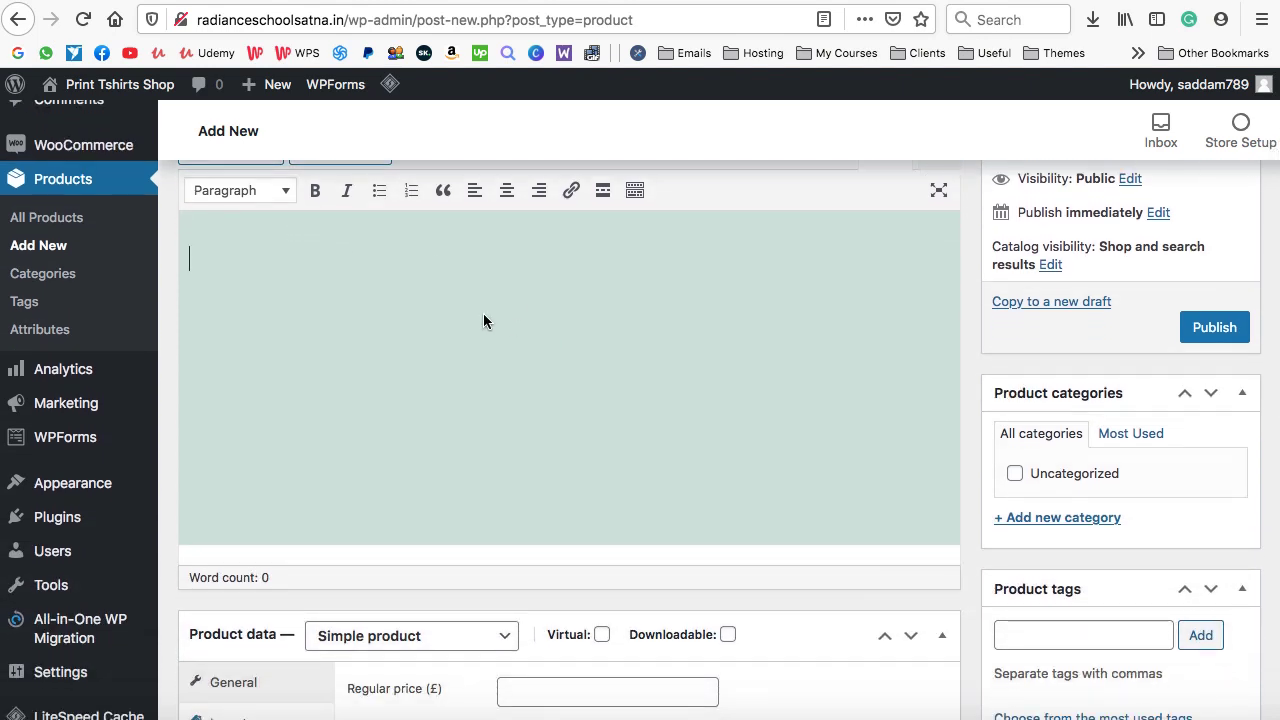
{"action": "scroll", "coordinate": [643, 294], "scroll_direction": "up", "scroll_amount": 1}
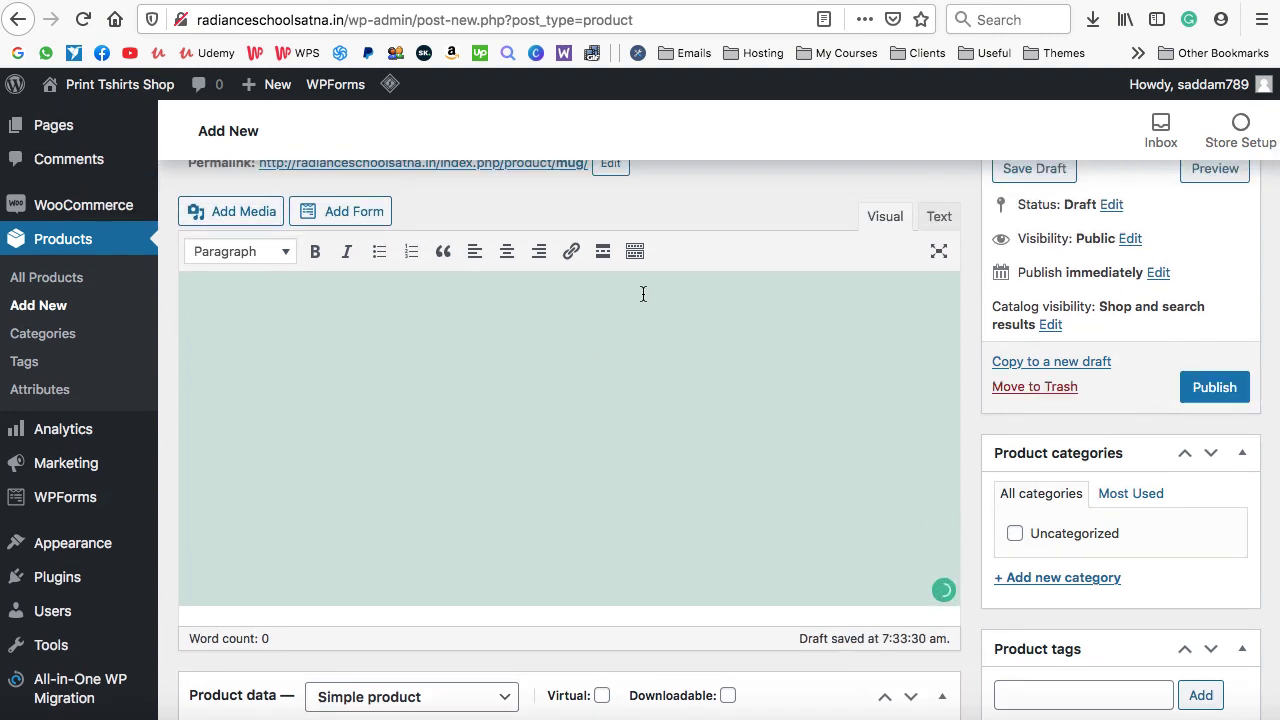
{"action": "scroll", "coordinate": [643, 294], "scroll_direction": "up", "scroll_amount": 1}
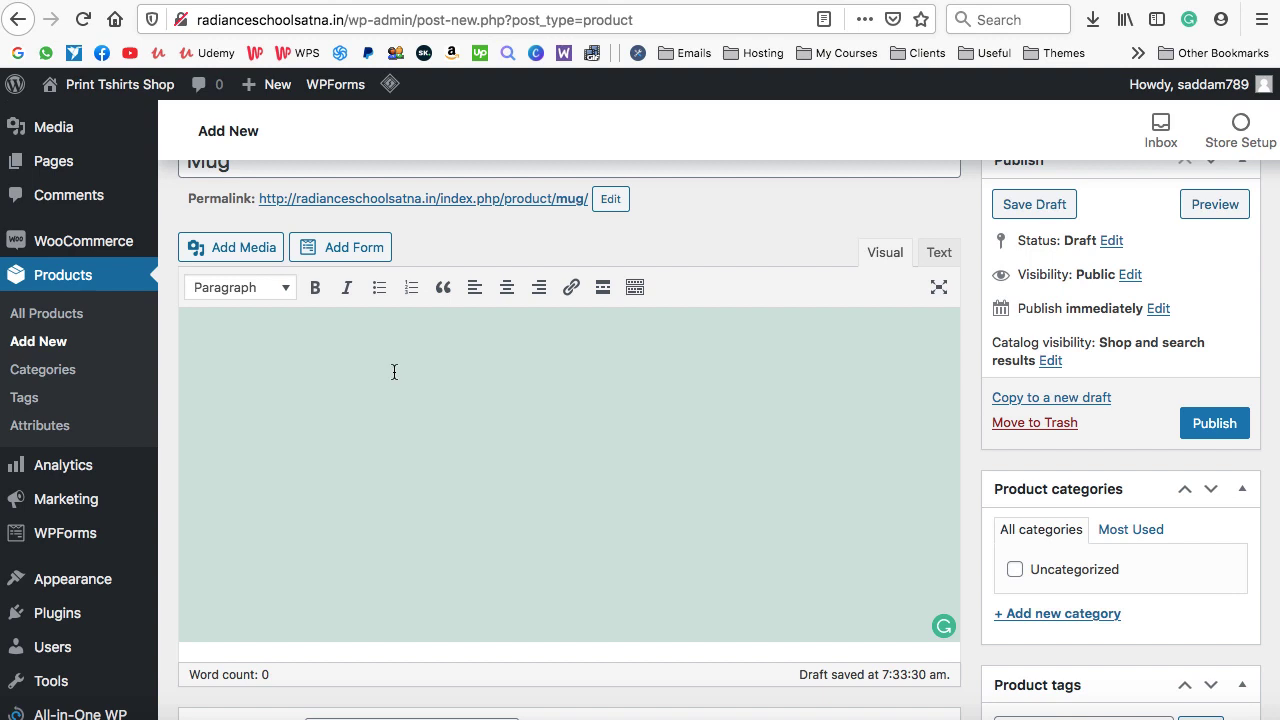
{"action": "type", "text": "Neque porro quisquam est, qui dolore ipsum quia dolor sit amet, consectetur adipisci velit, sed quia non incidunt lores ta porro ame. numquam eius modi tempora incidunt lores ta porro ame."}
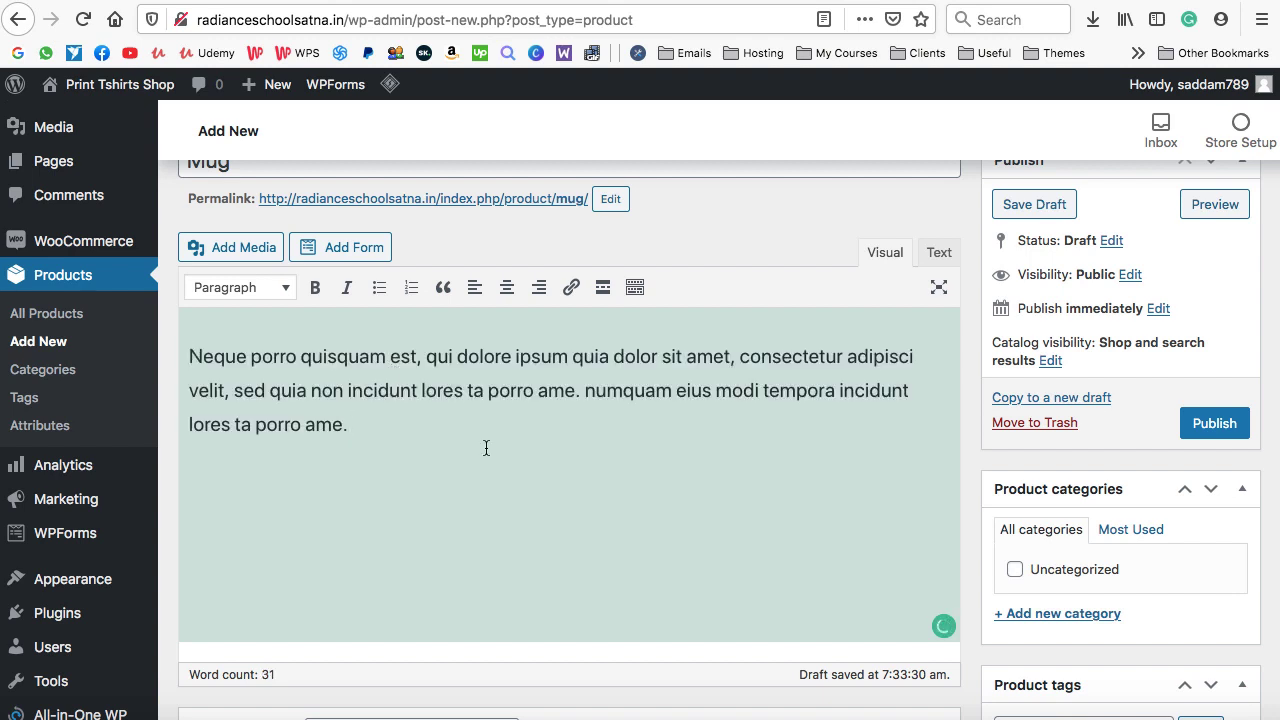
{"action": "scroll", "coordinate": [485, 454], "scroll_direction": "down", "scroll_amount": 1}
{"action": "scroll", "coordinate": [485, 446], "scroll_direction": "down", "scroll_amount": 10}
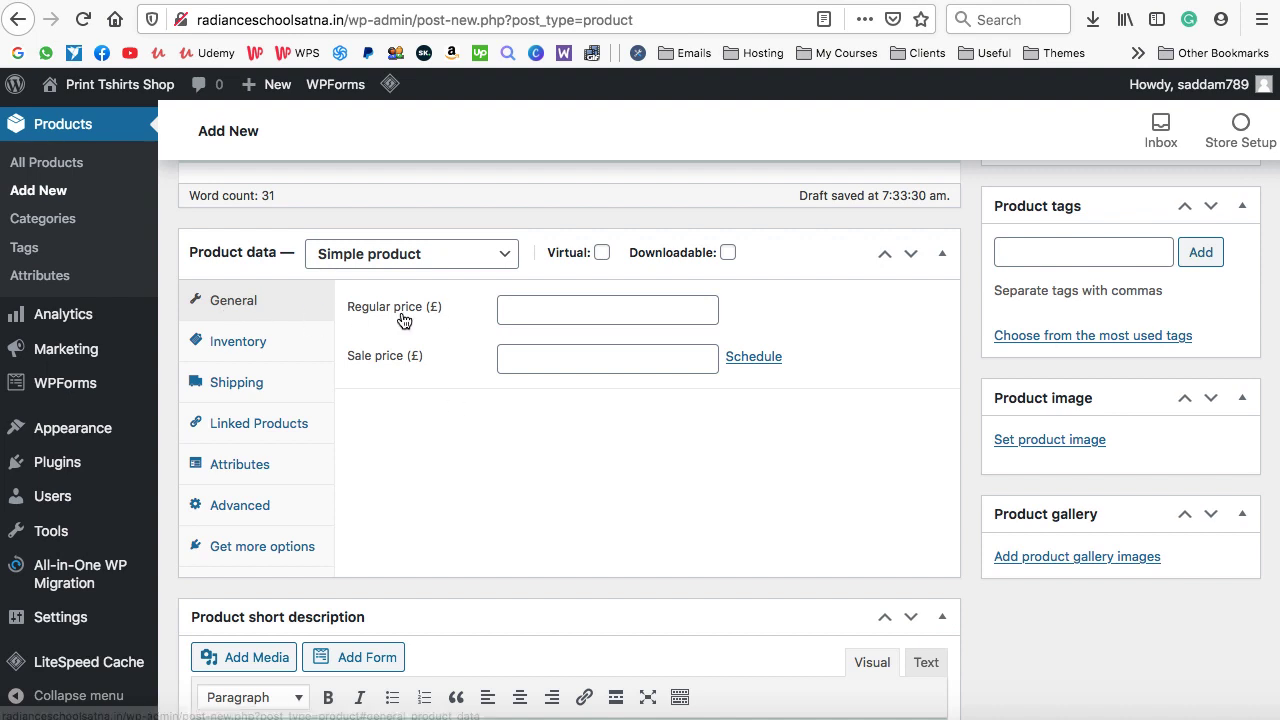
Give the Mug a regular price of 25 and a sale price of 21, then view Inventory
{"action": "left_click", "coordinate": [527, 311]}
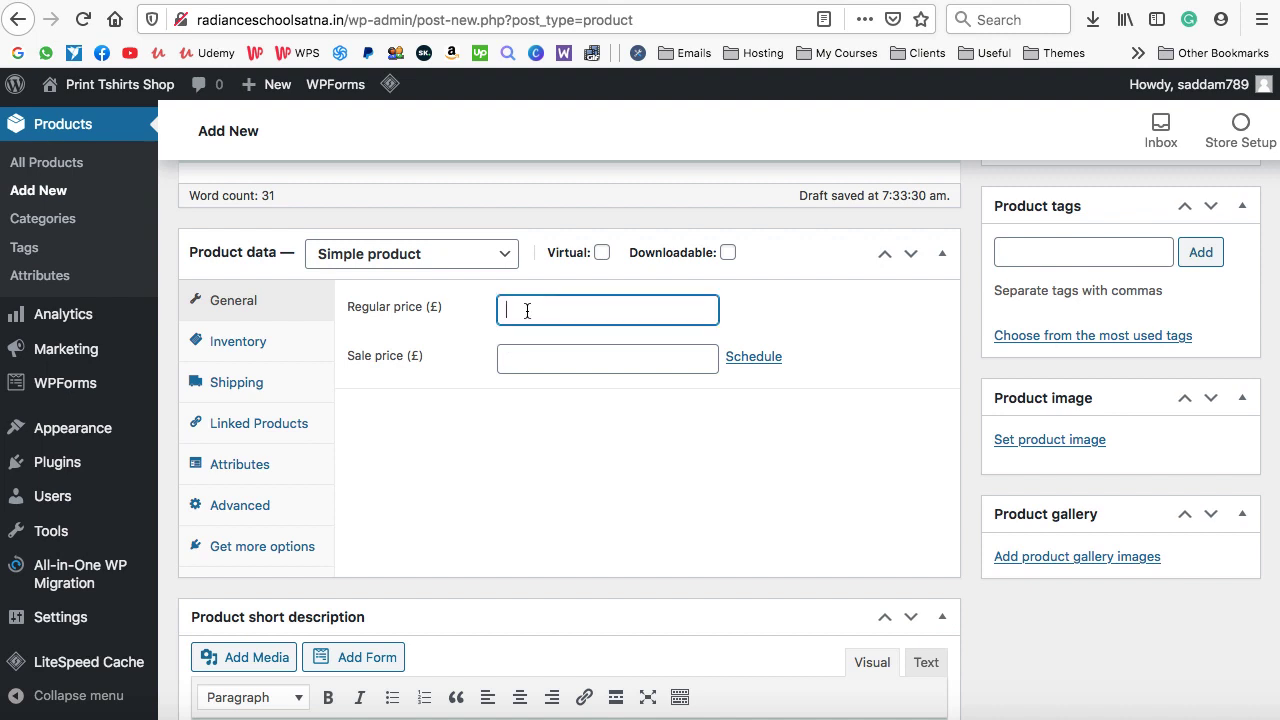
{"action": "type", "text": "25"}
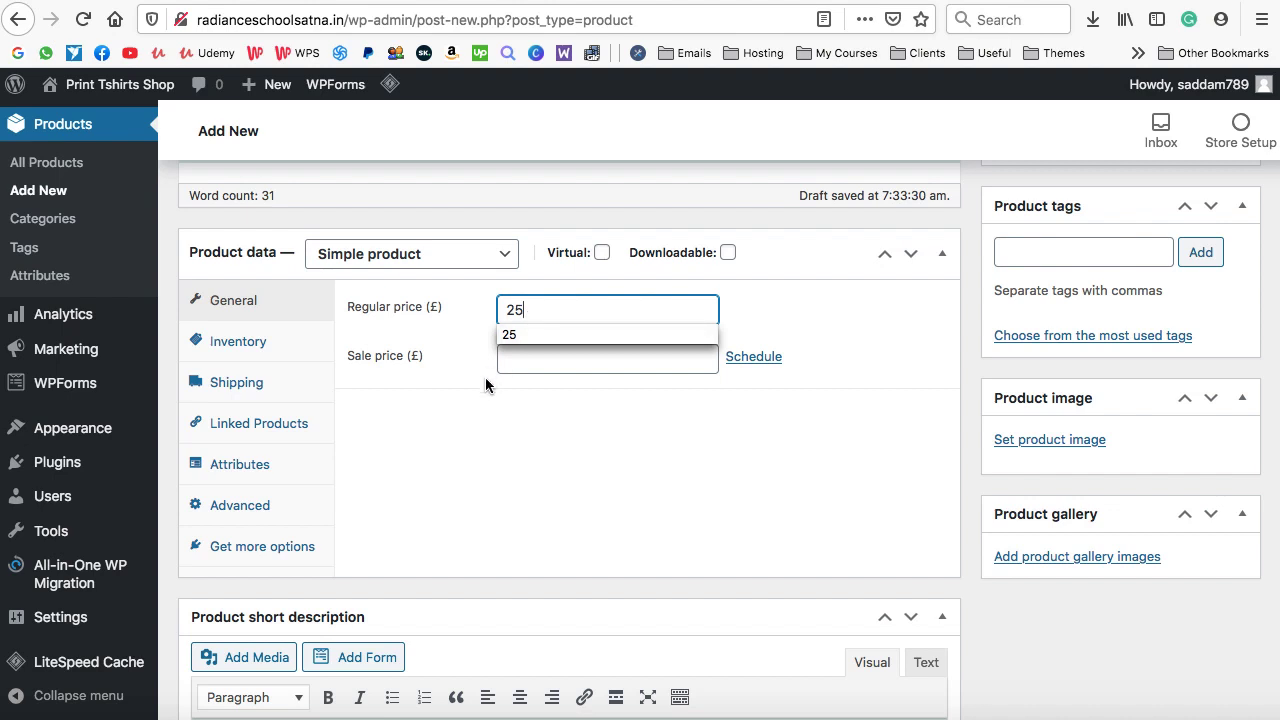
{"action": "left_click_drag", "start_coordinate": [487, 385], "coordinate": [453, 322]}
{"action": "left_click", "coordinate": [453, 321]}
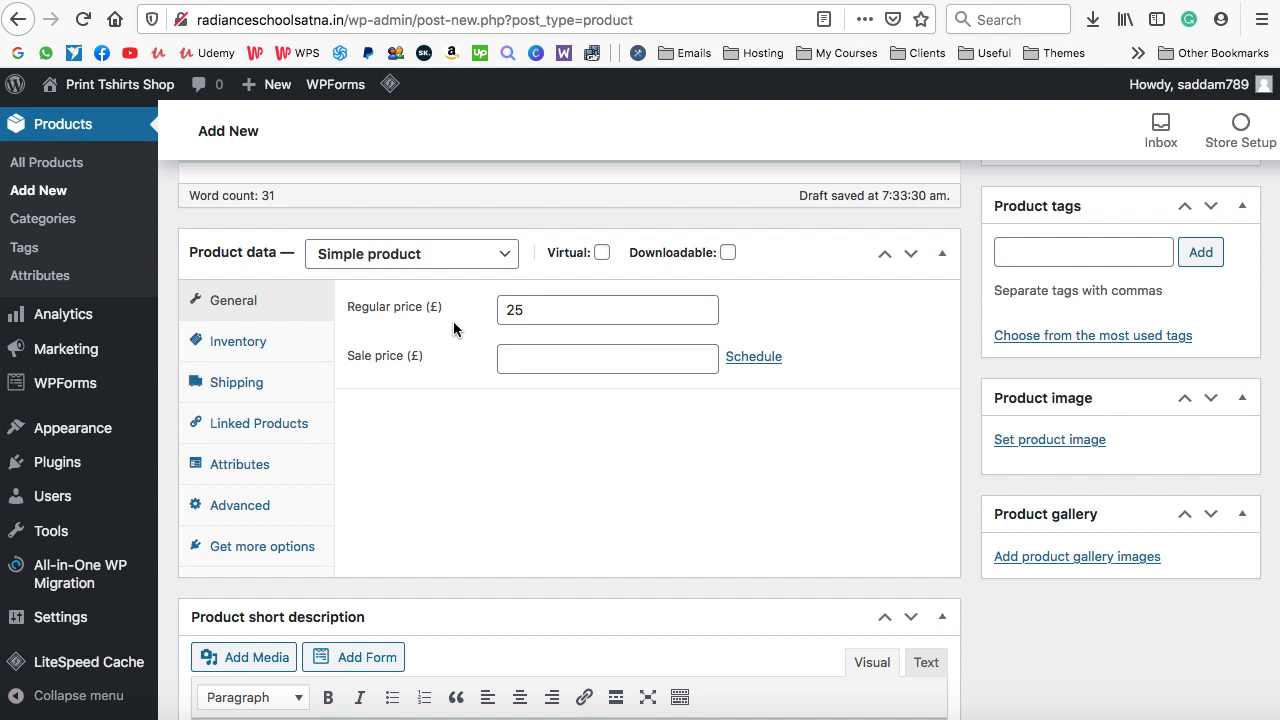
{"action": "left_click", "coordinate": [535, 357]}
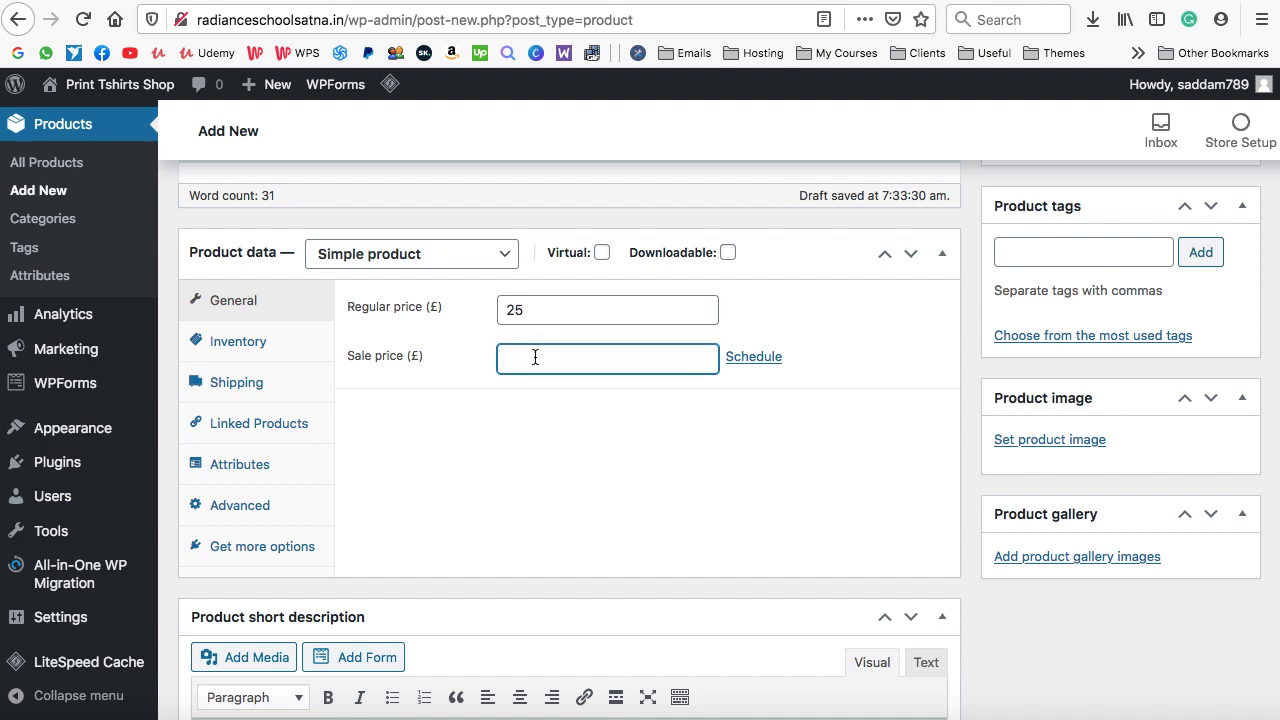
{"action": "type", "text": "21"}
{"action": "left_click", "coordinate": [525, 450]}
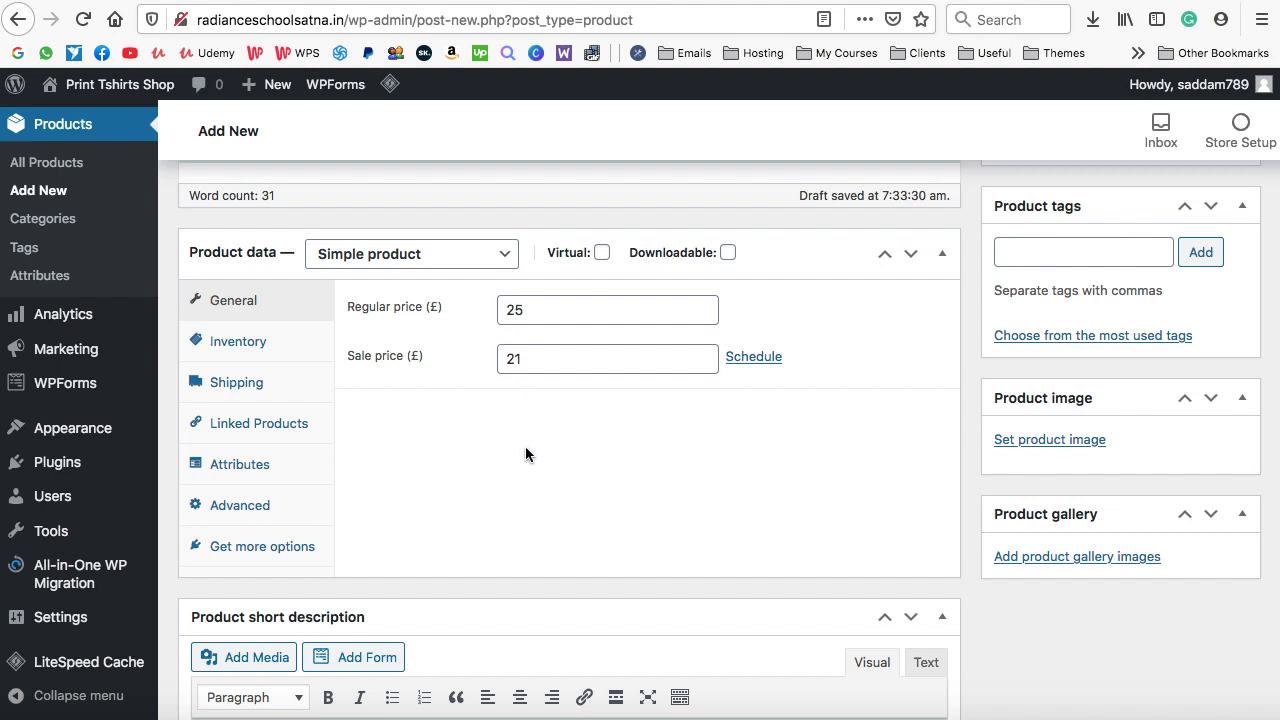
{"action": "left_click", "coordinate": [252, 350]}
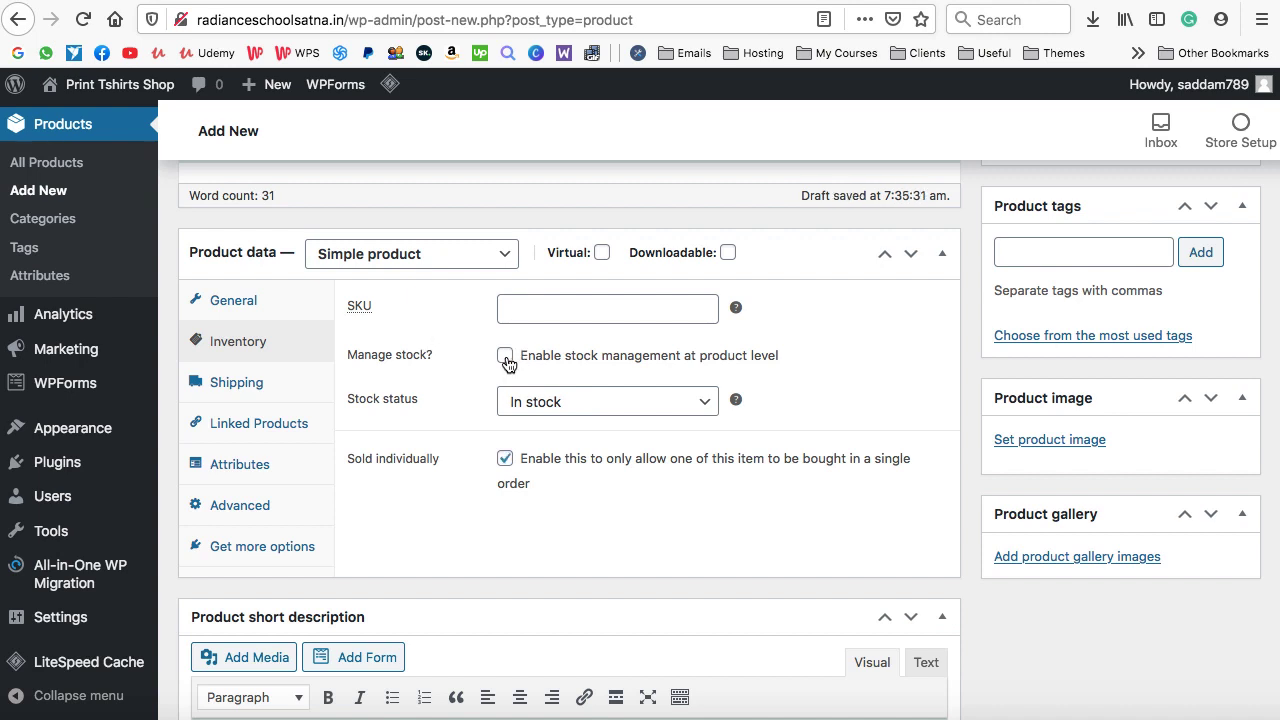
{"action": "left_click", "coordinate": [506, 358]}
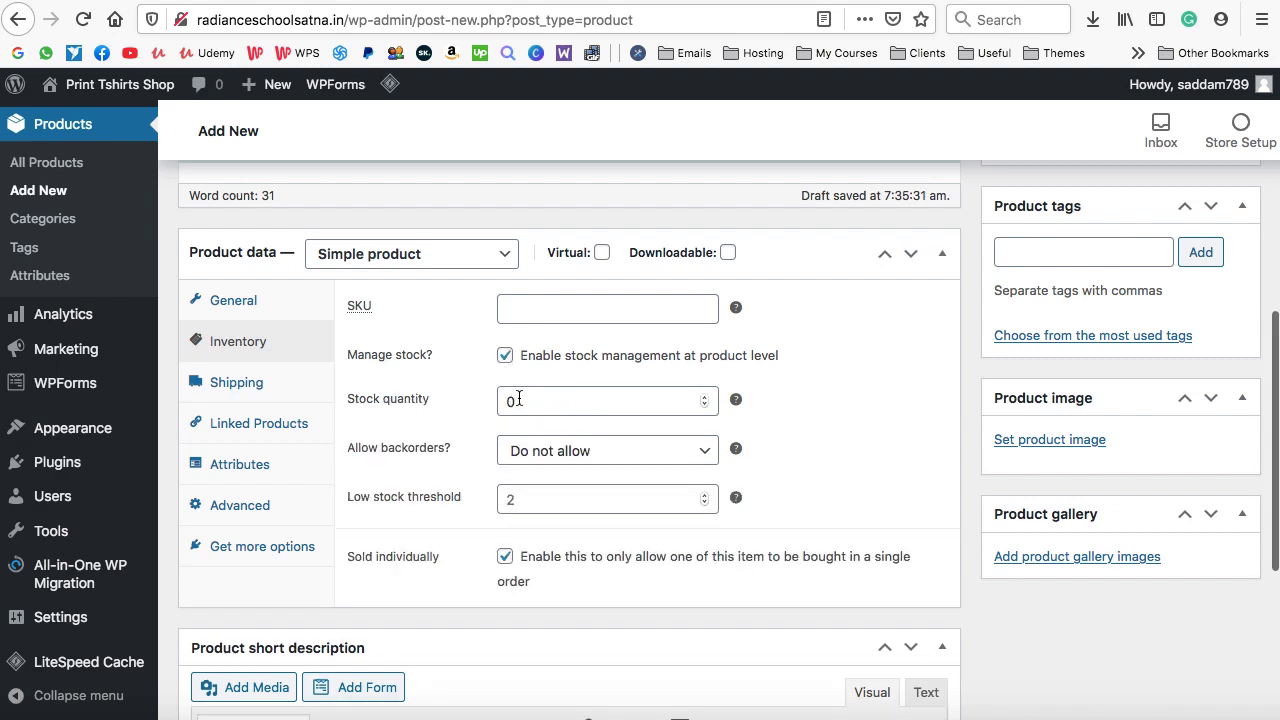
{"action": "left_click_drag", "start_coordinate": [517, 401], "coordinate": [507, 401]}
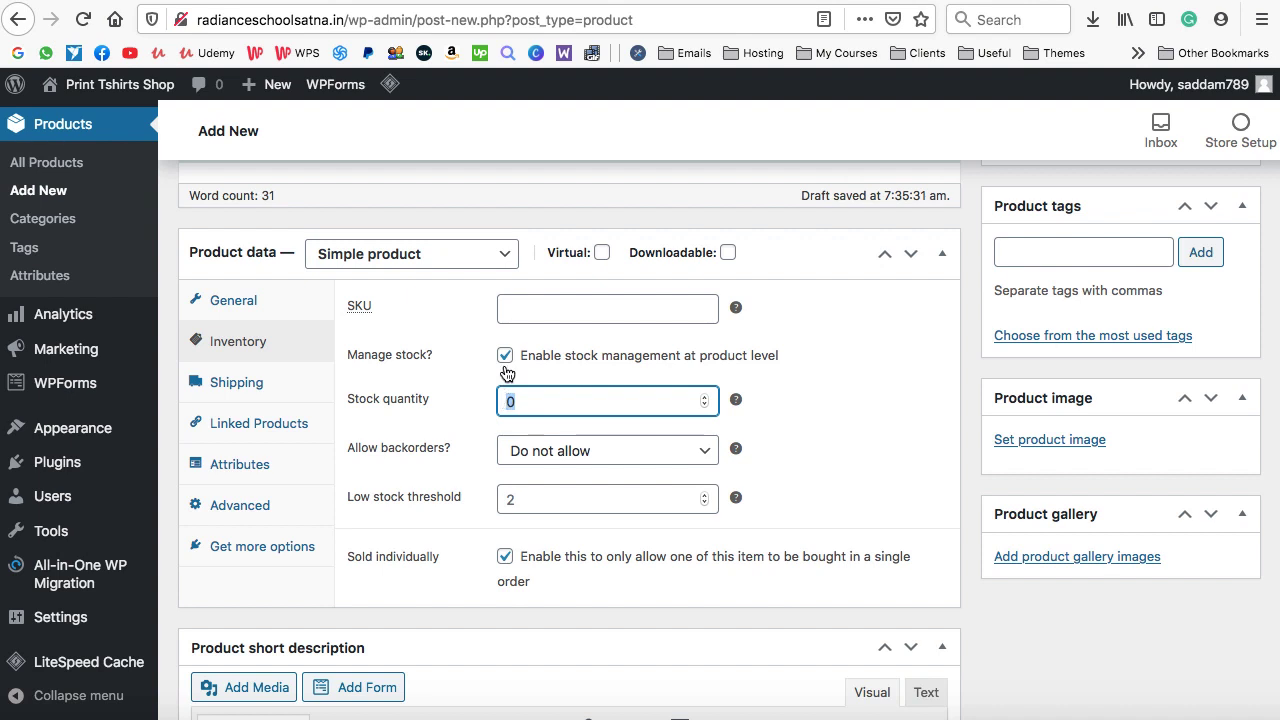
{"action": "left_click", "coordinate": [505, 356]}
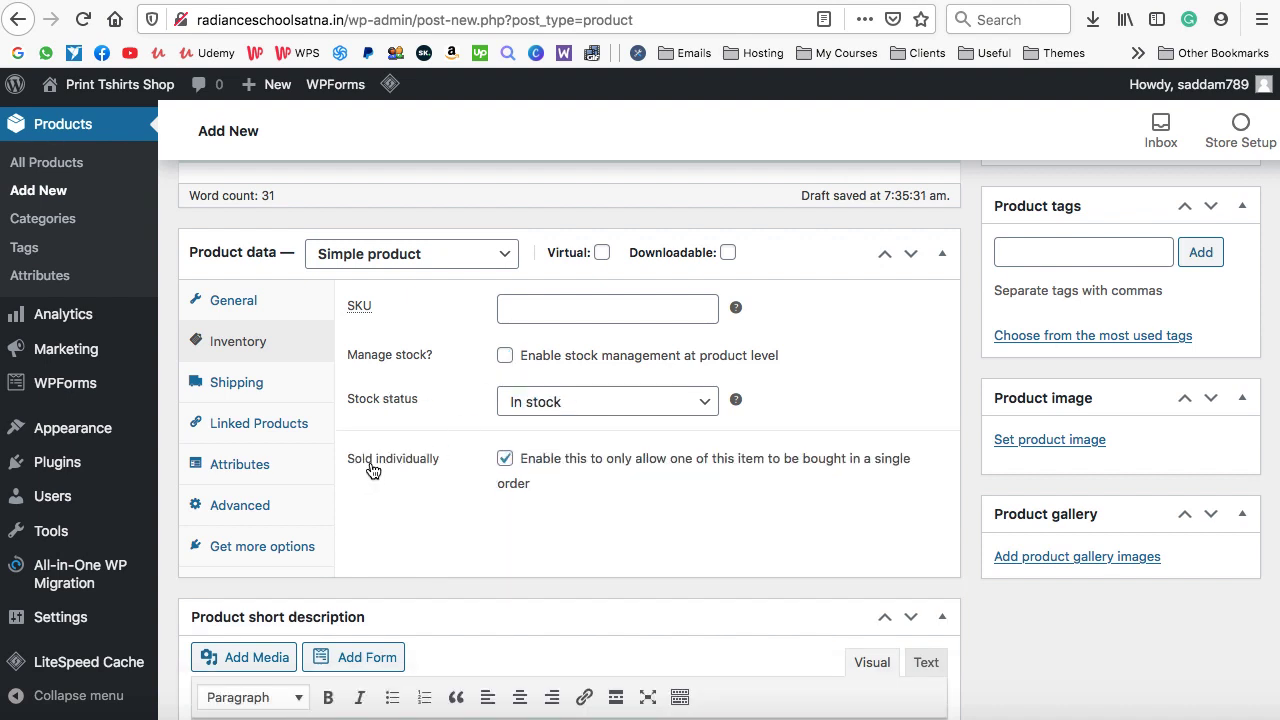
{"action": "left_click", "coordinate": [506, 460]}
{"action": "left_click", "coordinate": [507, 462]}
{"action": "left_click", "coordinate": [506, 461]}
{"action": "left_click", "coordinate": [506, 461]}
{"action": "left_click", "coordinate": [506, 461]}
Paste a Lorem-style placeholder paragraph into the Product short description box
{"action": "scroll", "coordinate": [611, 520], "scroll_direction": "down", "scroll_amount": 5}
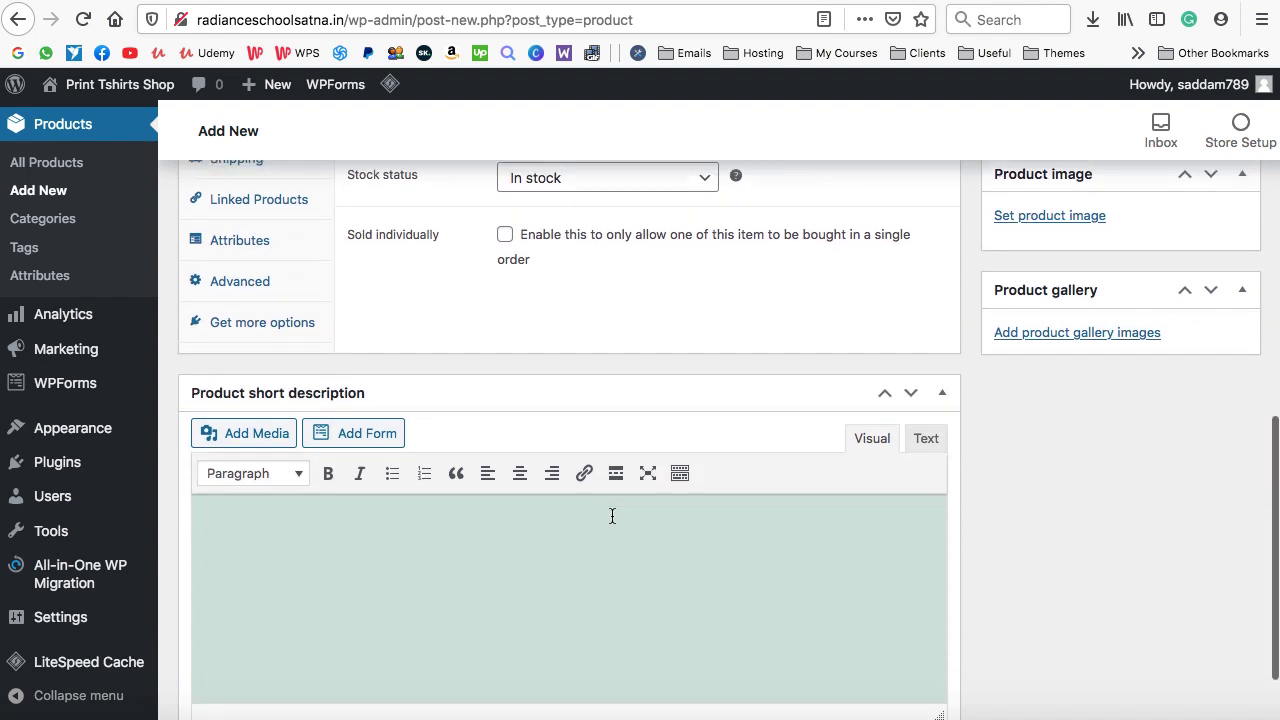
{"action": "left_click", "coordinate": [483, 458]}
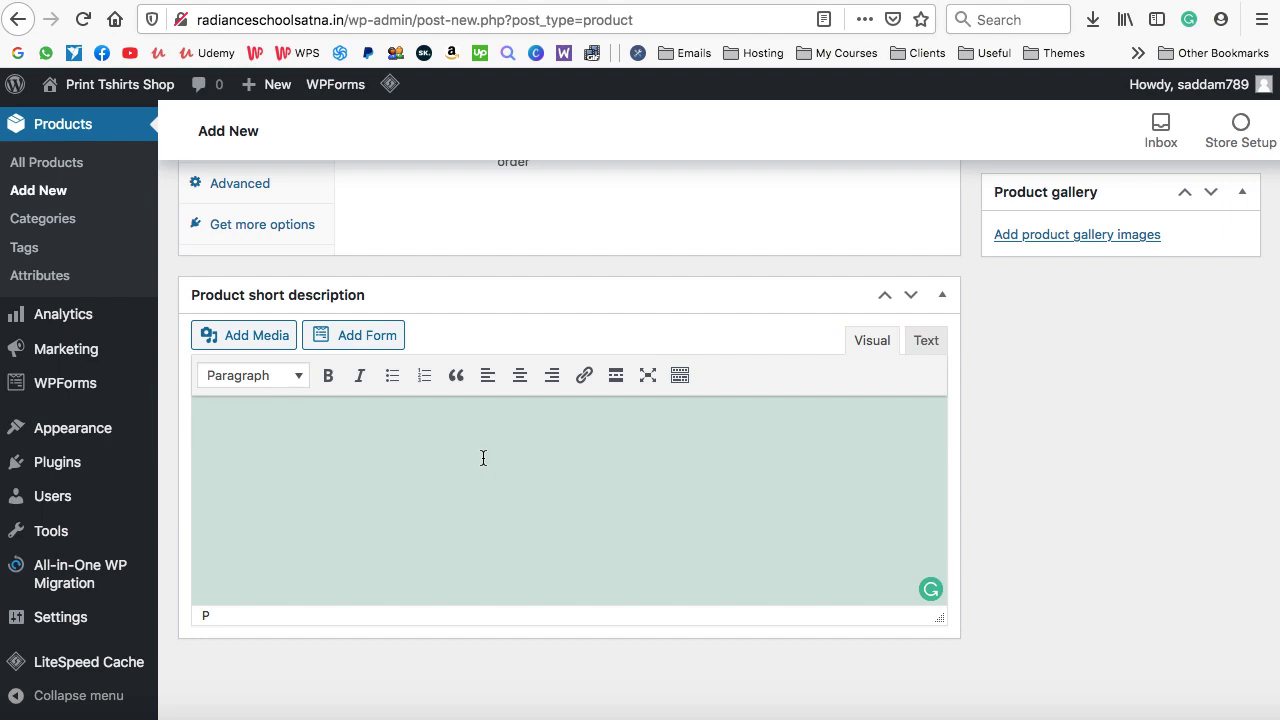
{"action": "type", "text": "Neque porro quisquam est, qui dolore ipsum quia dolor sit amet, consectetur adipisci velit, sed quia non incidunt lores ta porro ame. numquam eius modi tempora incidunt lores ta porro ame."}
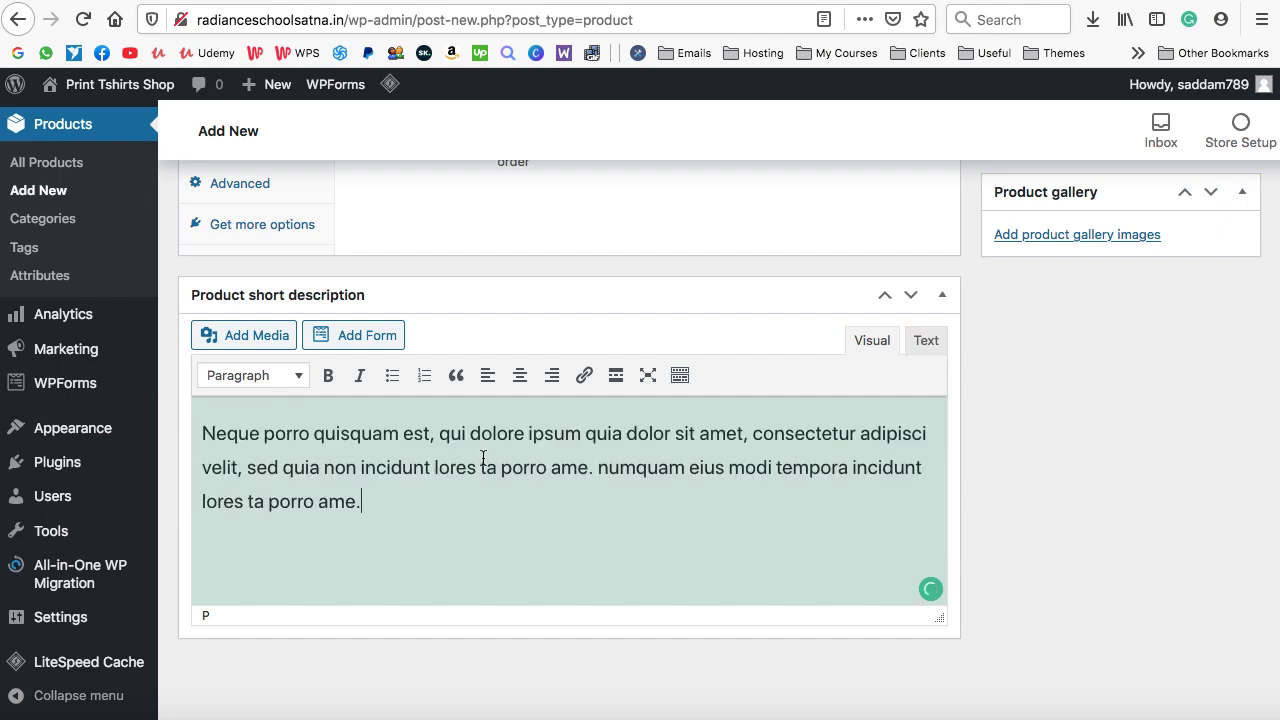
{"action": "scroll", "coordinate": [1042, 391], "scroll_direction": "up", "scroll_amount": 1}
{"action": "scroll", "coordinate": [1042, 391], "scroll_direction": "up", "scroll_amount": 5}
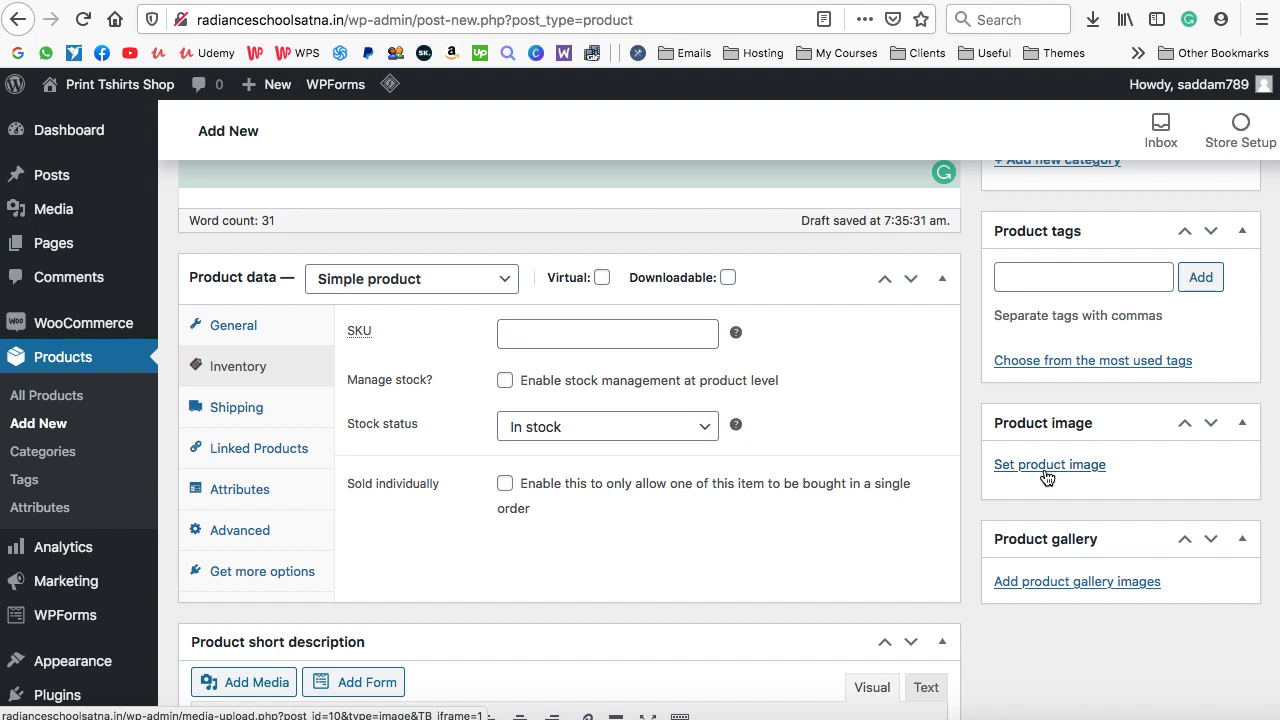
Upload product-mug2.jpg and set the white, blue-handled mug photo as the product image
{"action": "left_click", "coordinate": [1045, 465]}
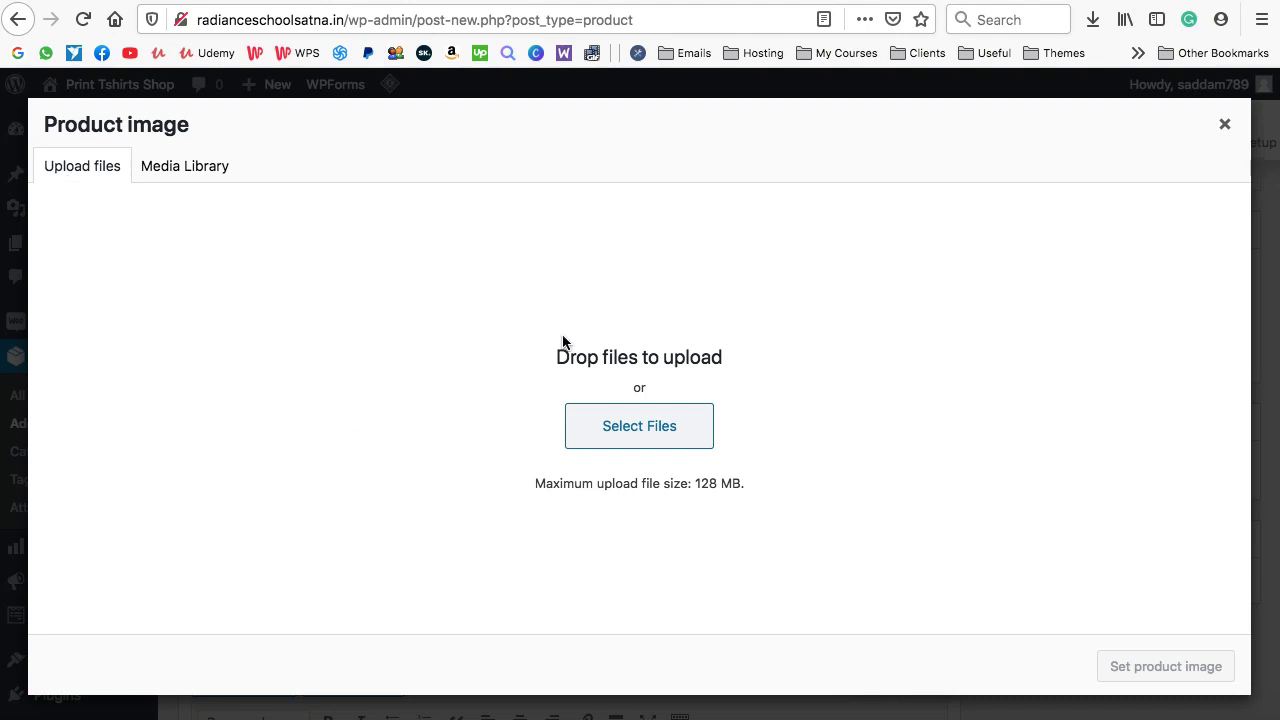
{"action": "left_click", "coordinate": [646, 428]}
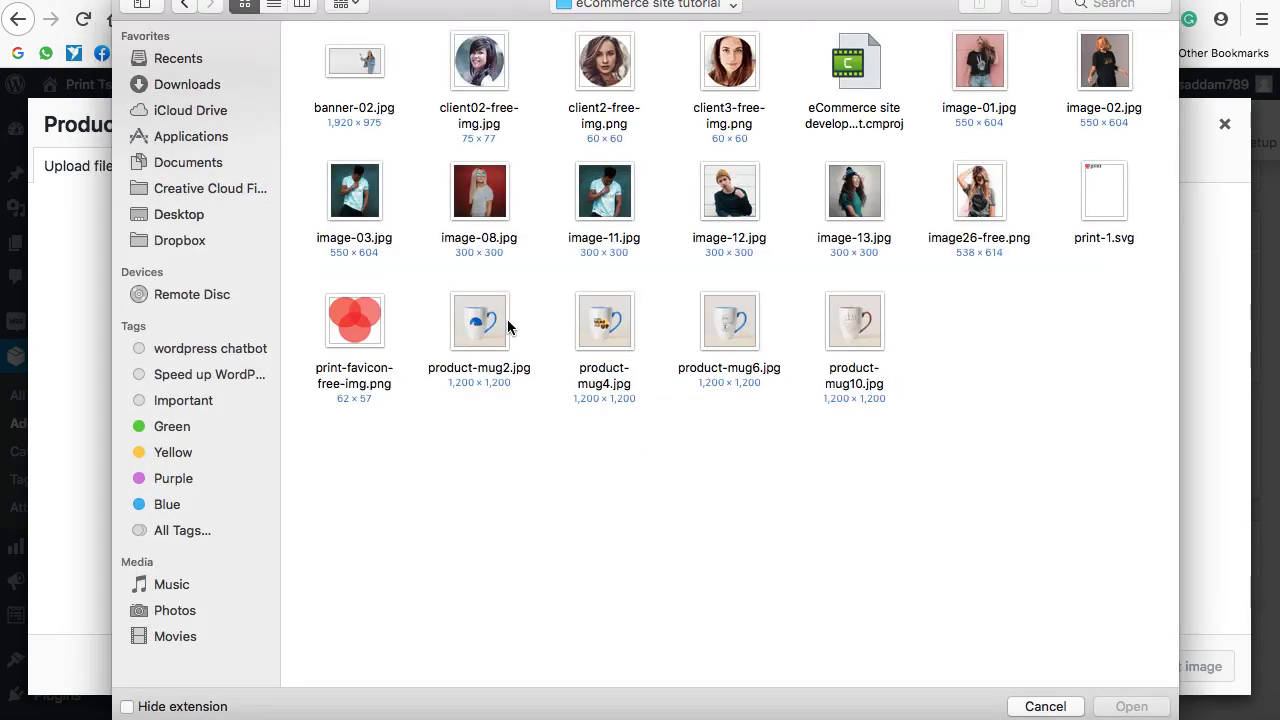
{"action": "left_click", "coordinate": [476, 334]}
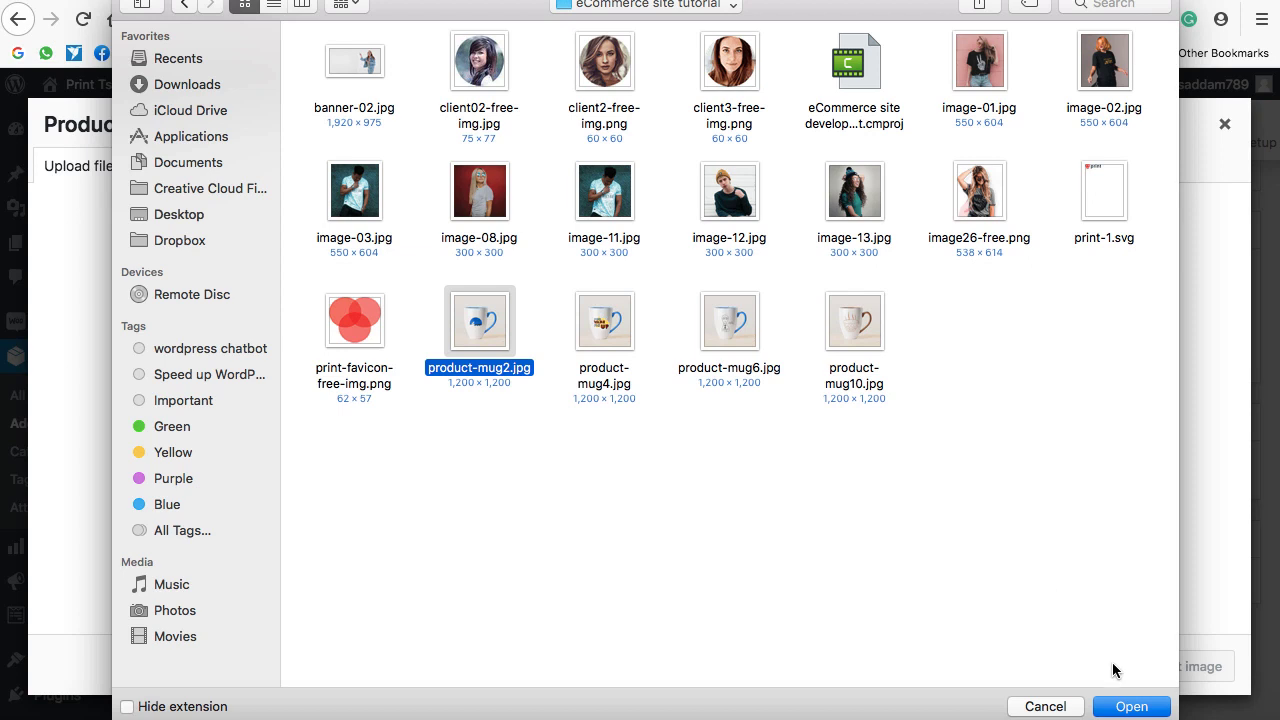
{"action": "left_click", "coordinate": [1131, 707]}
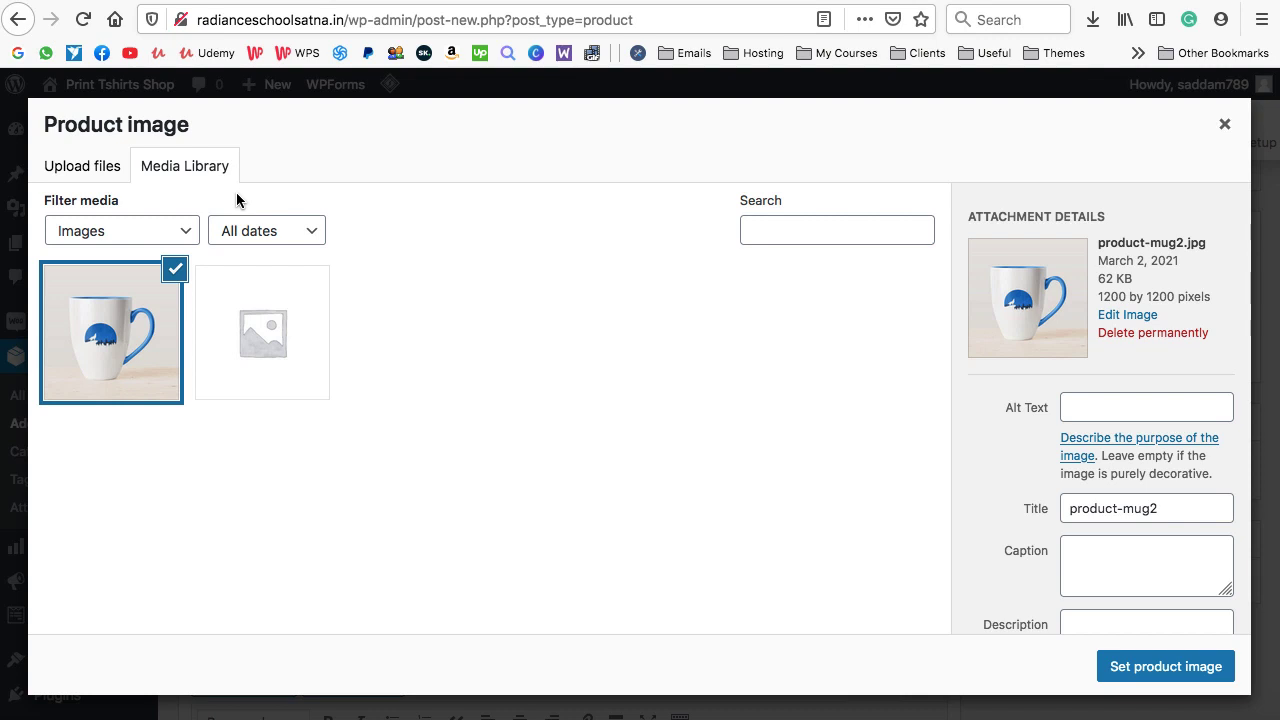
{"action": "left_click", "coordinate": [1162, 676]}
{"action": "scroll", "coordinate": [968, 556], "scroll_direction": "down", "scroll_amount": 3}
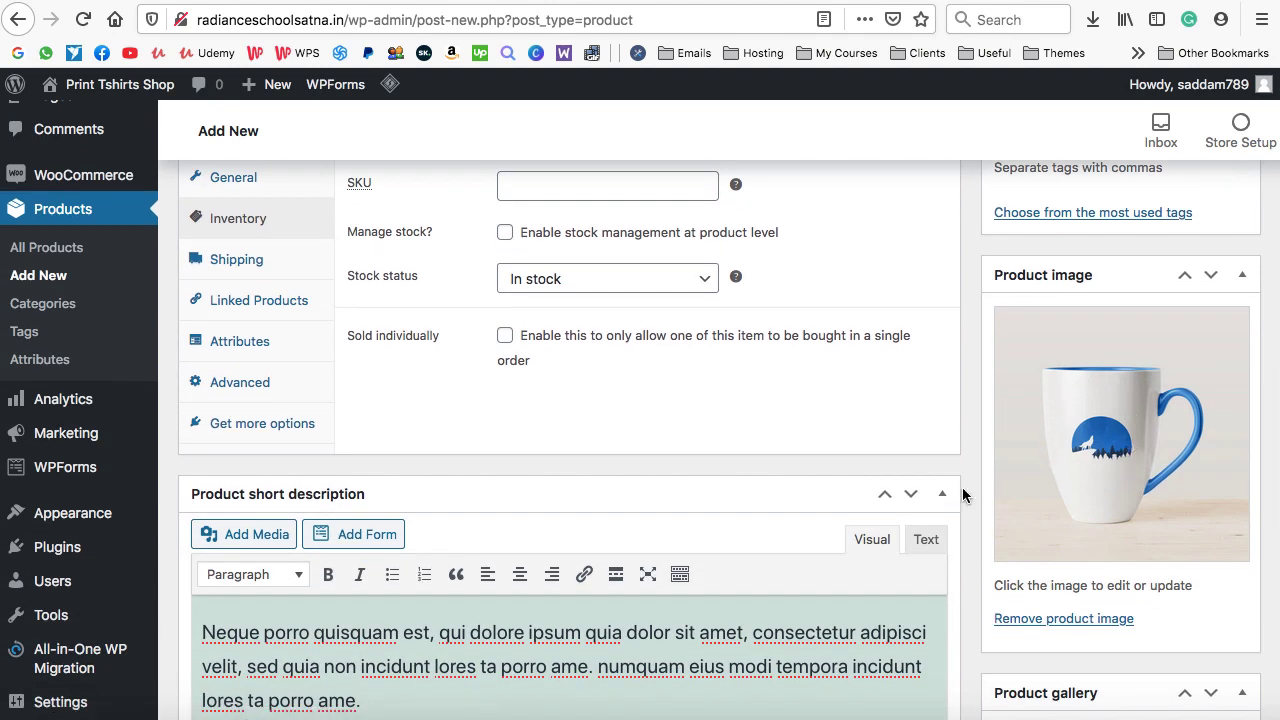
{"action": "scroll", "coordinate": [964, 494], "scroll_direction": "down", "scroll_amount": 2}
{"action": "scroll", "coordinate": [964, 494], "scroll_direction": "down", "scroll_amount": 2}
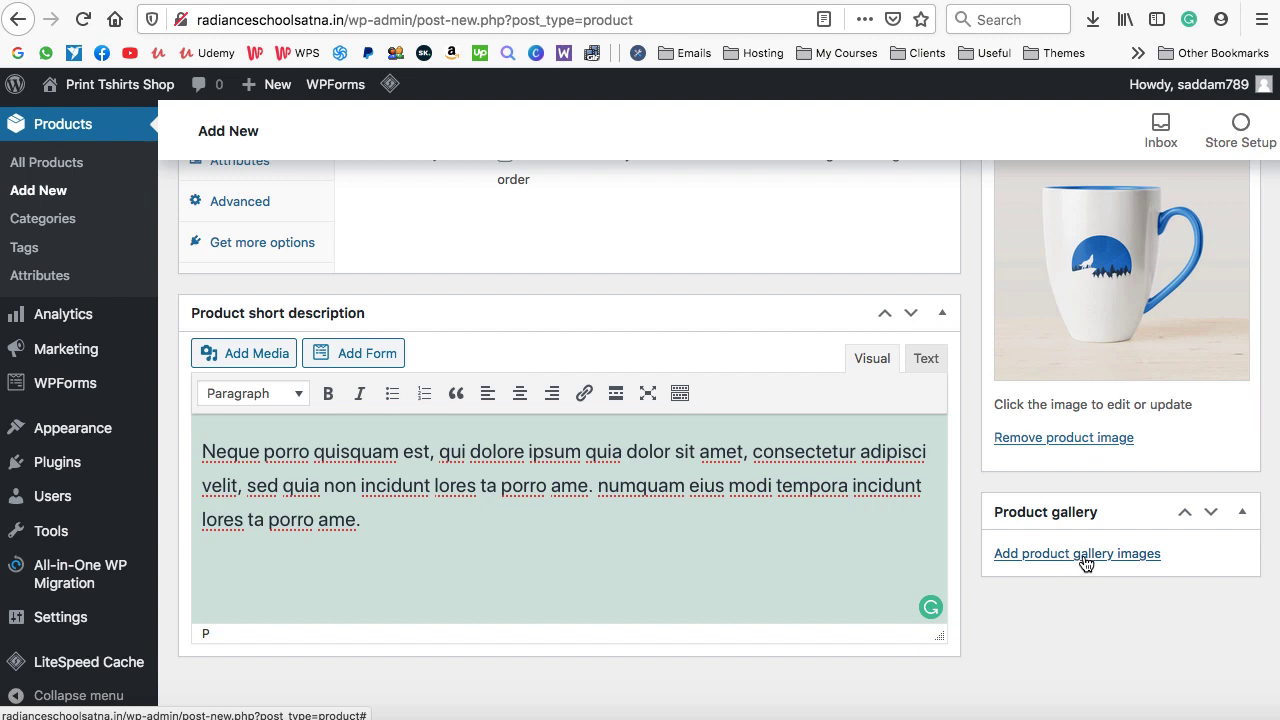
Create a new product category named Mugs and assign the product to it
{"action": "scroll", "coordinate": [968, 490], "scroll_direction": "up", "scroll_amount": 5}
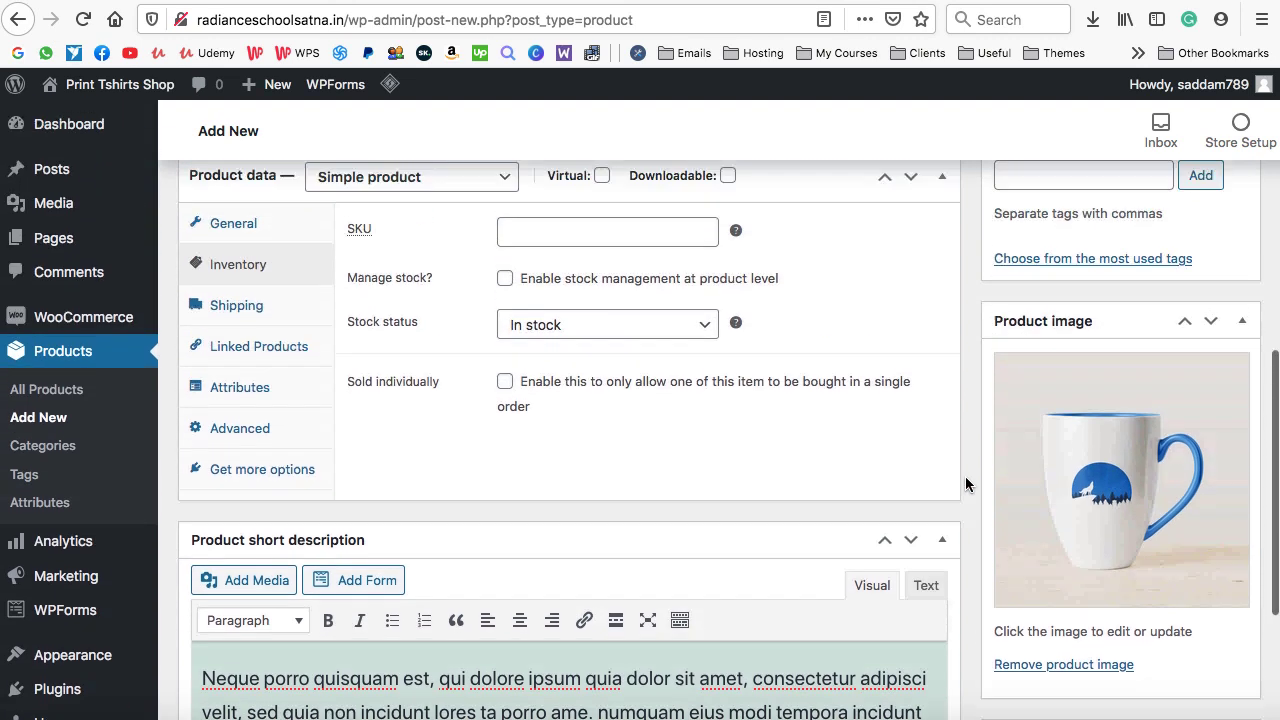
{"action": "scroll", "coordinate": [965, 476], "scroll_direction": "up", "scroll_amount": 1}
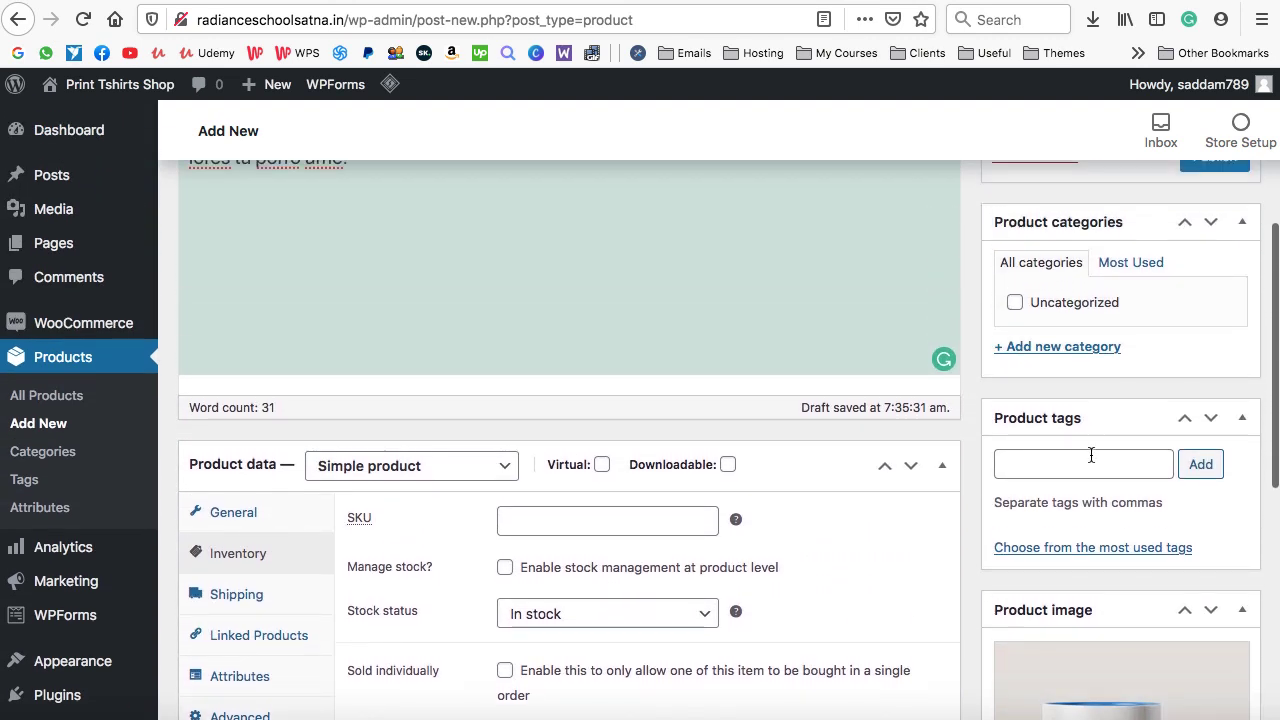
{"action": "scroll", "coordinate": [1040, 420], "scroll_direction": "up", "scroll_amount": 3}
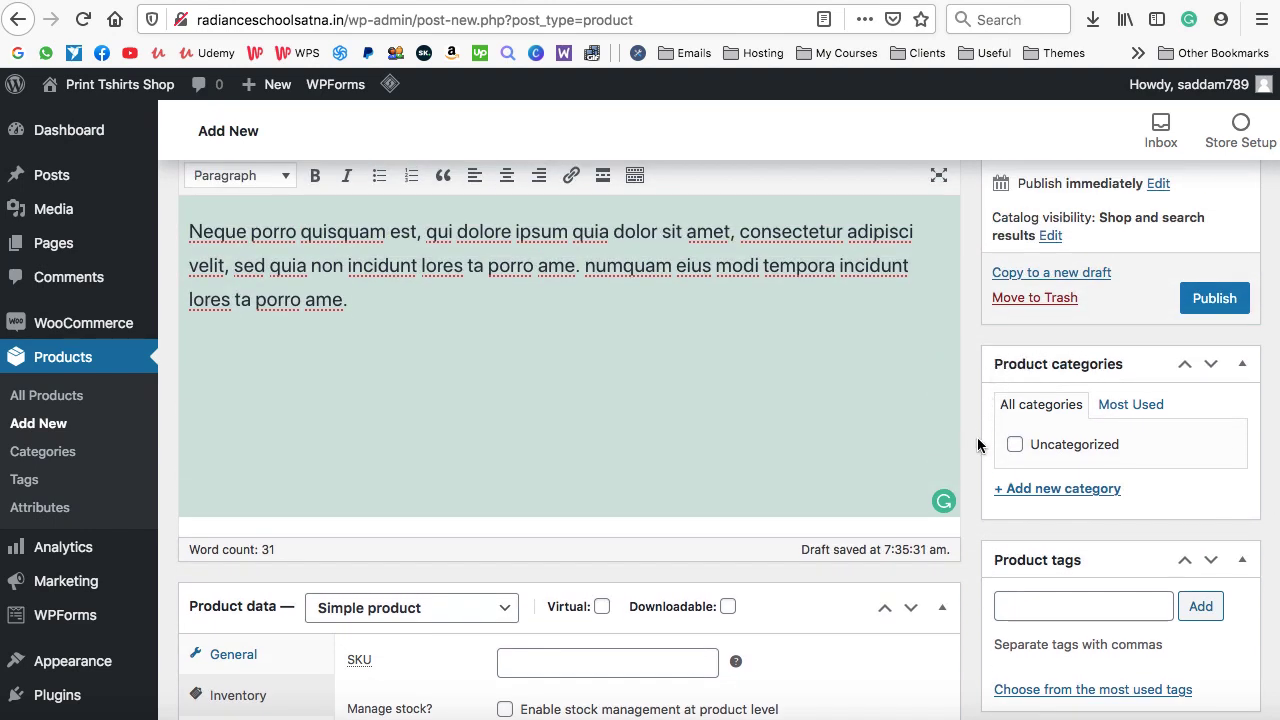
{"action": "left_click", "coordinate": [1050, 490]}
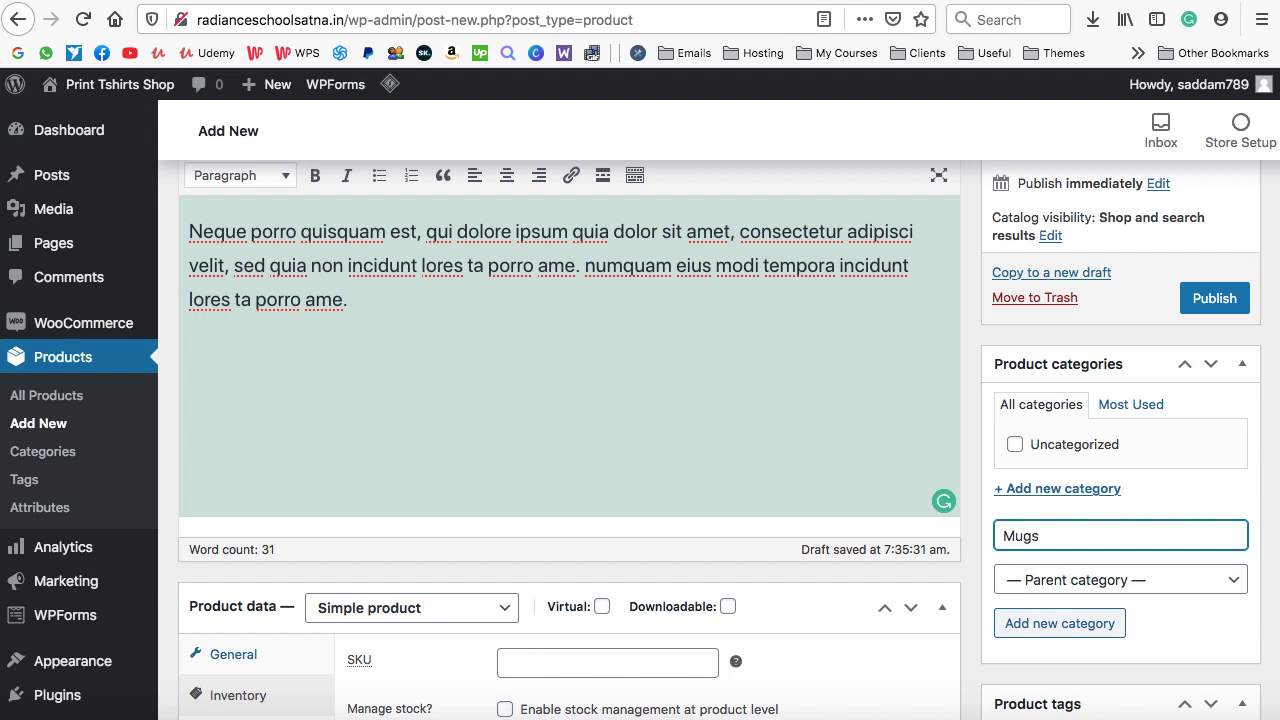
{"action": "left_click", "coordinate": [1055, 624]}
Rename the product to Blossom Mug and publish it
{"action": "scroll", "coordinate": [971, 549], "scroll_direction": "up", "scroll_amount": 3}
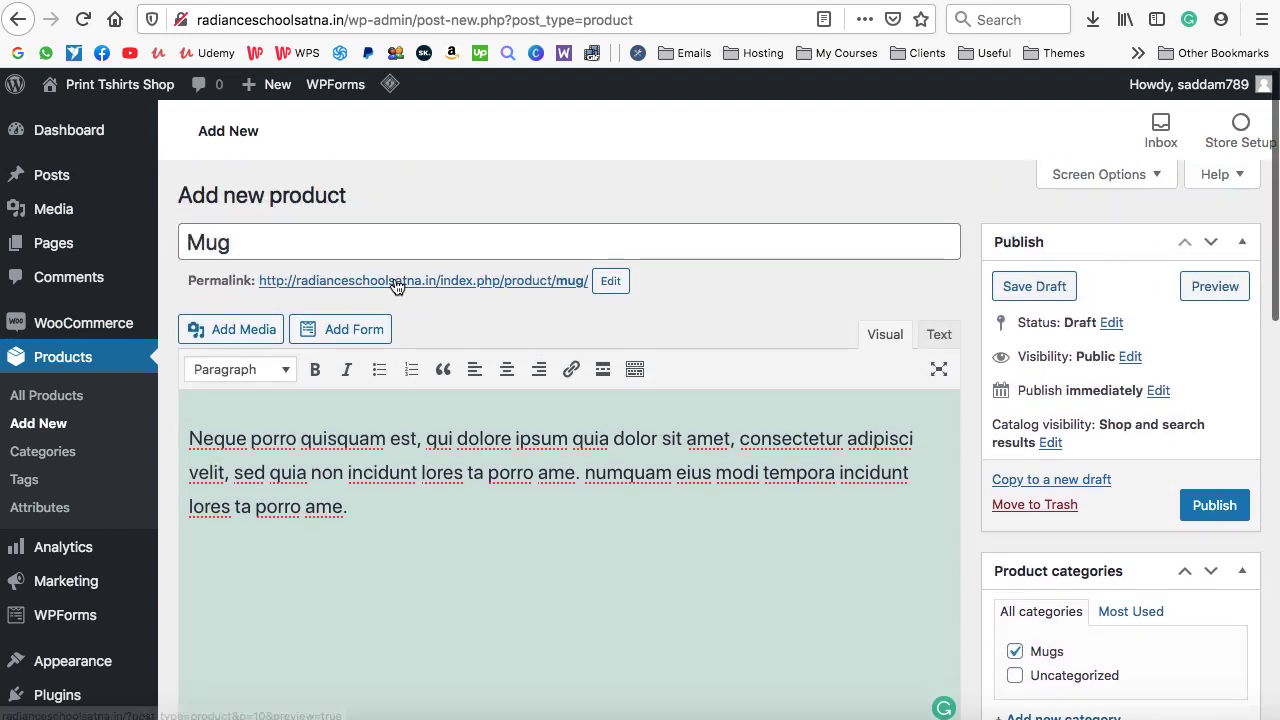
{"action": "left_click", "coordinate": [188, 241]}
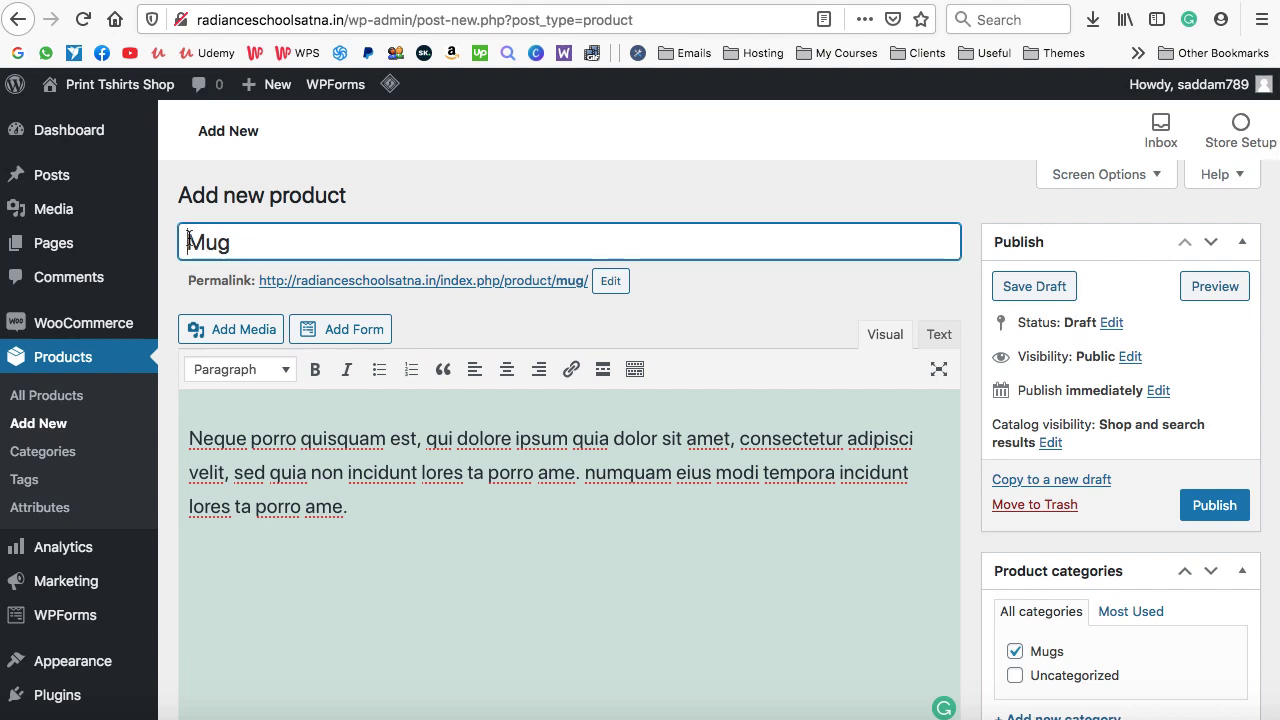
{"action": "type", "text": "Blossom"}
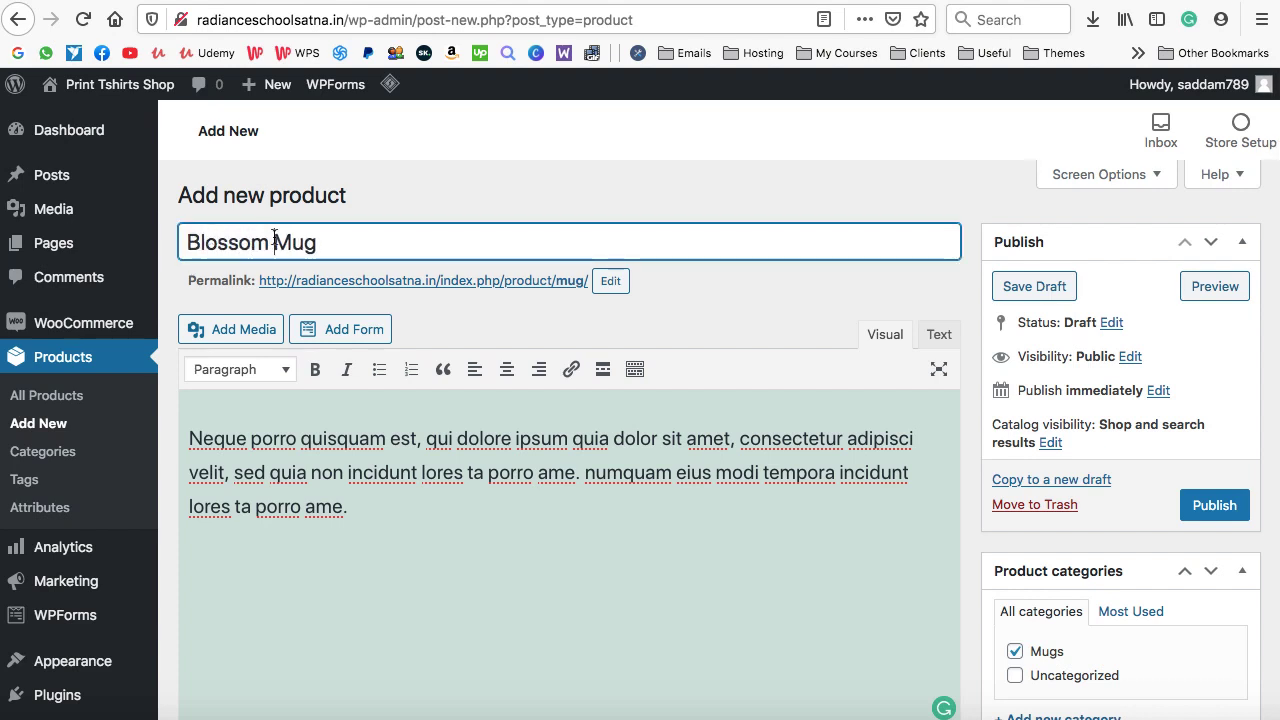
{"action": "scroll", "coordinate": [969, 379], "scroll_direction": "down", "scroll_amount": 3}
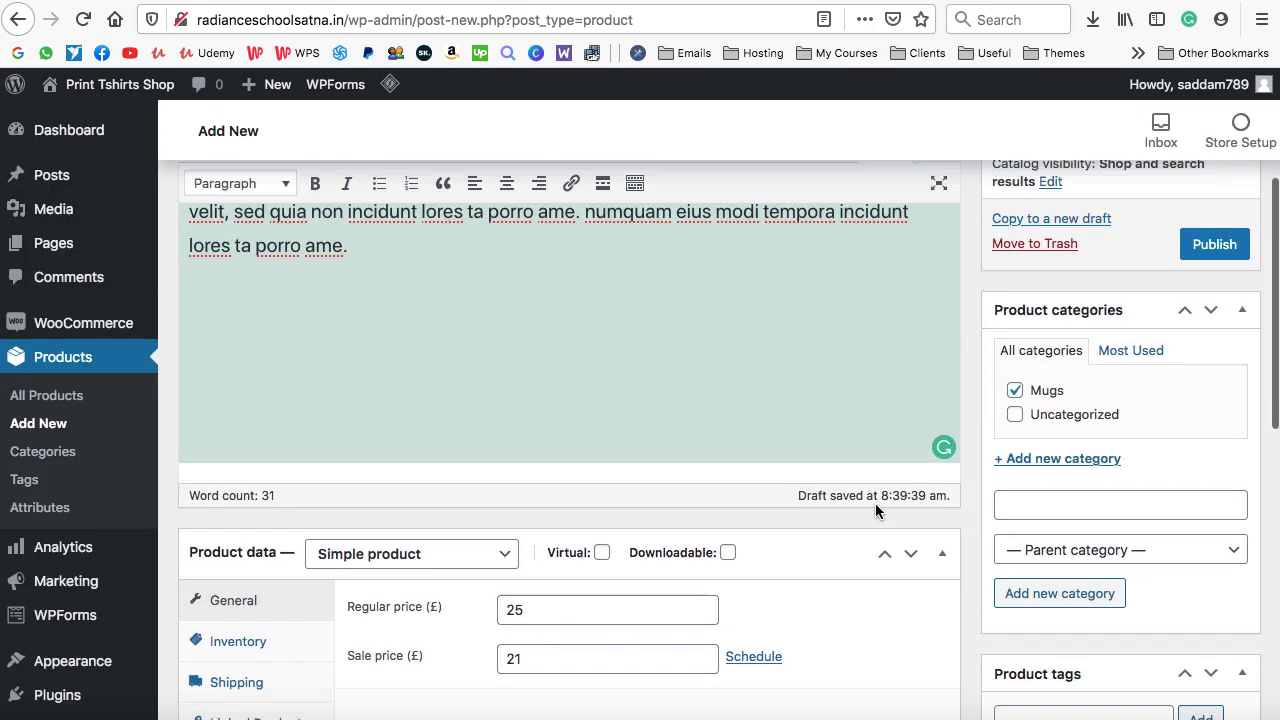
{"action": "scroll", "coordinate": [875, 503], "scroll_direction": "up", "scroll_amount": 5}
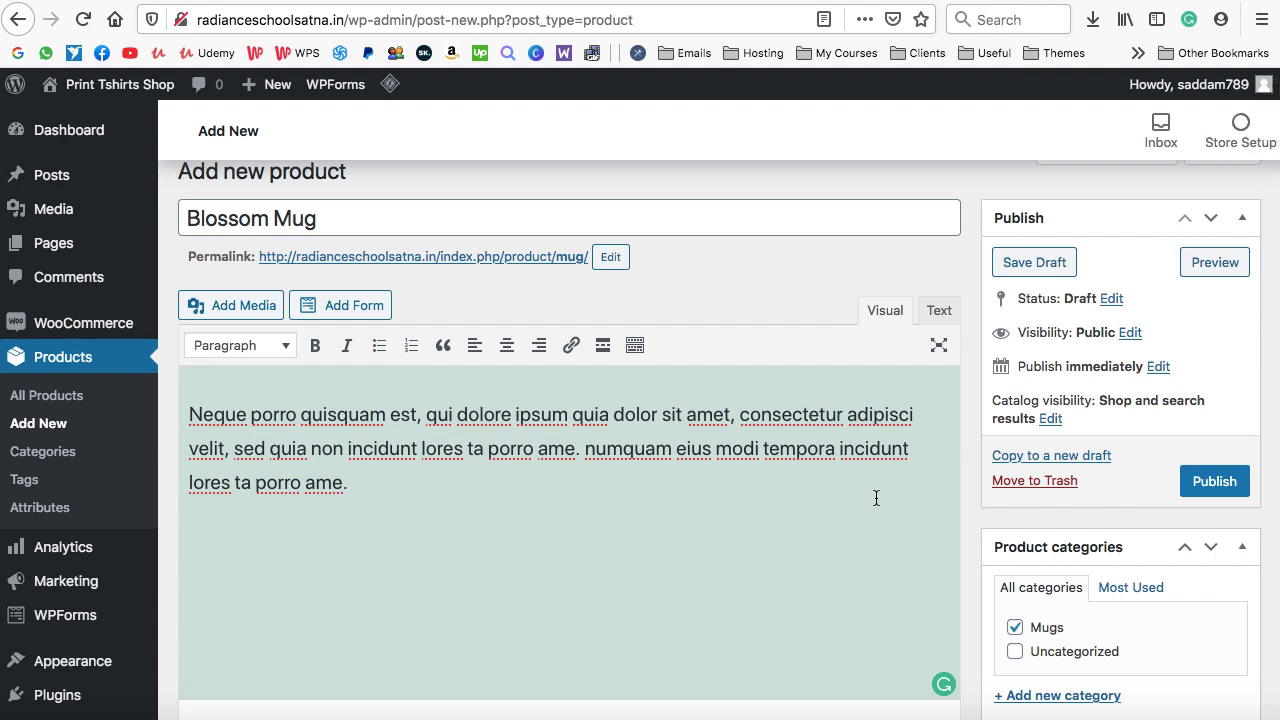
{"action": "left_click", "coordinate": [1216, 478]}
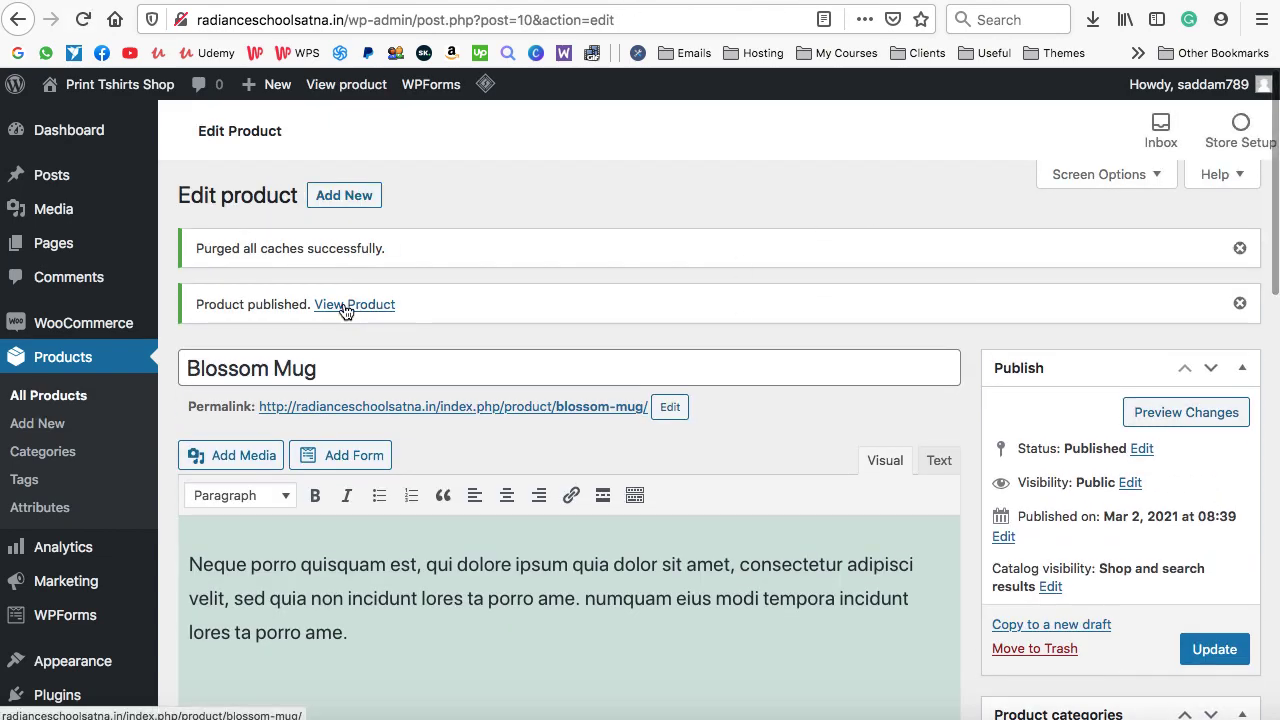
{"action": "right_click", "coordinate": [359, 310]}
Open the live Blossom Mug page and look over its title, £21.00 sale price and description
{"action": "left_click", "coordinate": [361, 312]}
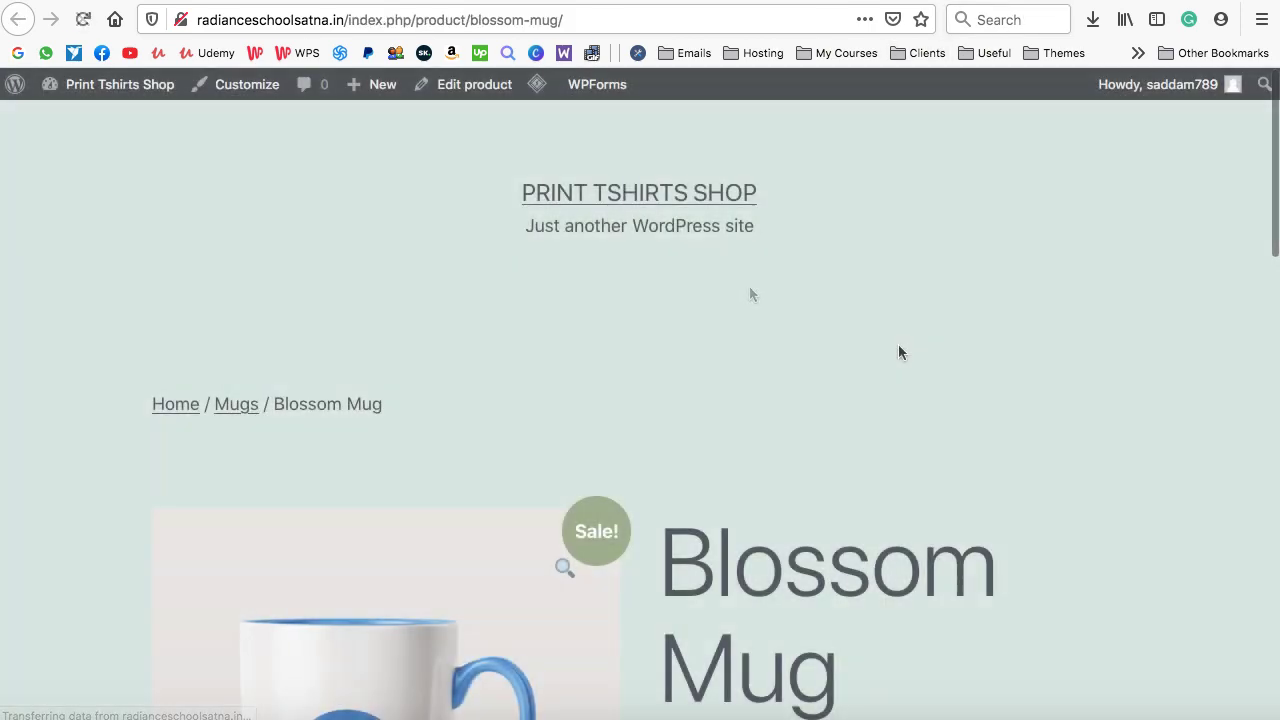
{"action": "scroll", "coordinate": [898, 350], "scroll_direction": "down", "scroll_amount": 5}
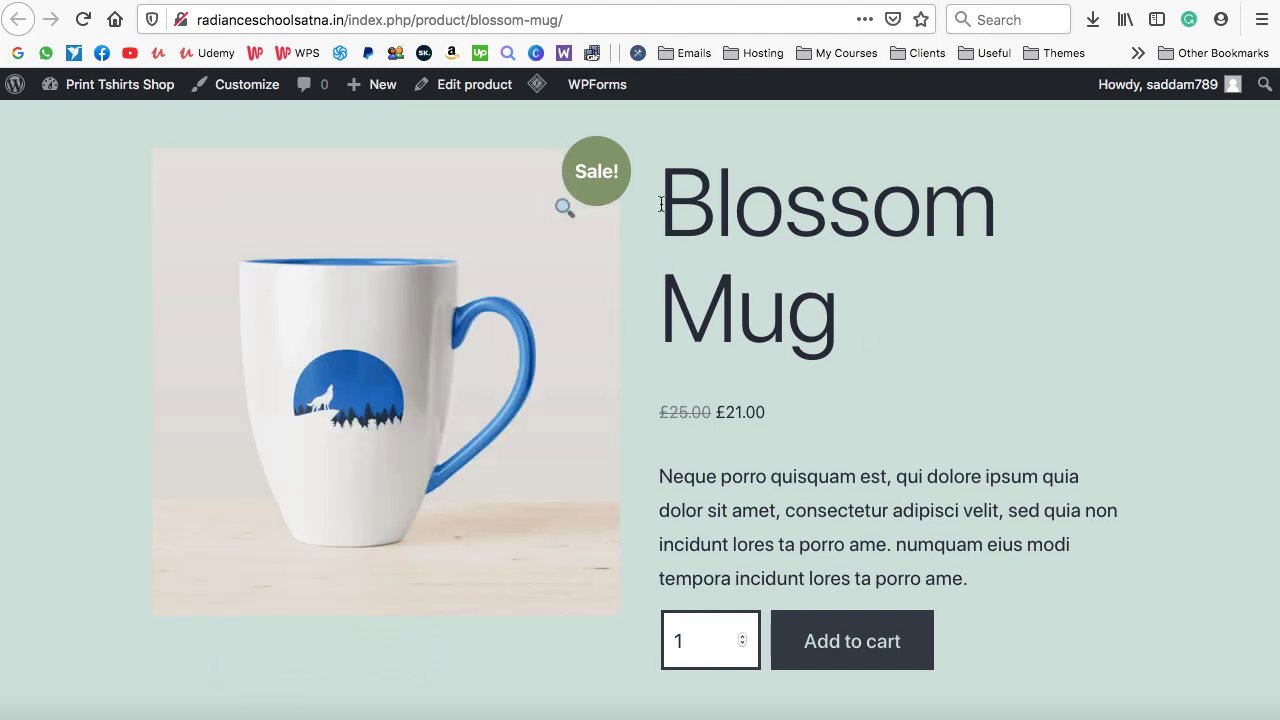
{"action": "left_click_drag", "start_coordinate": [660, 204], "coordinate": [834, 296]}
{"action": "scroll", "coordinate": [834, 296], "scroll_direction": "down", "scroll_amount": 2}
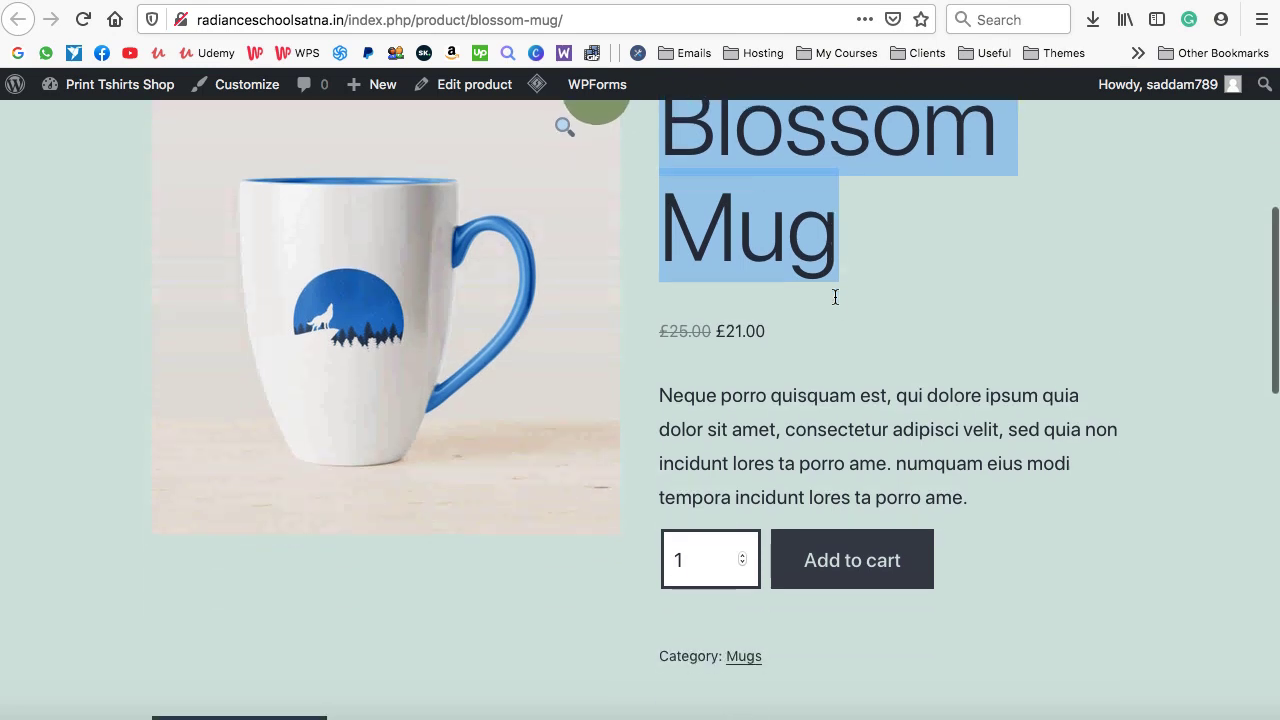
{"action": "left_click", "coordinate": [827, 323]}
{"action": "left_click_drag", "start_coordinate": [658, 327], "coordinate": [762, 655]}
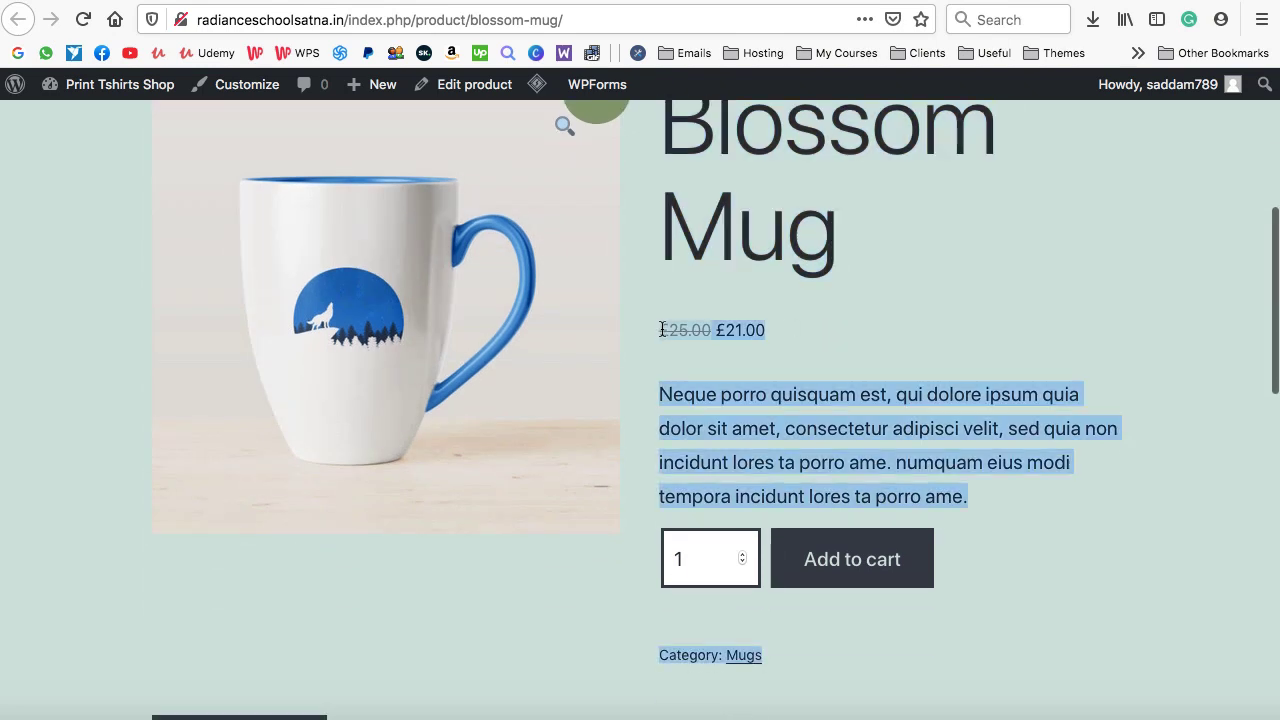
{"action": "left_click", "coordinate": [672, 330]}
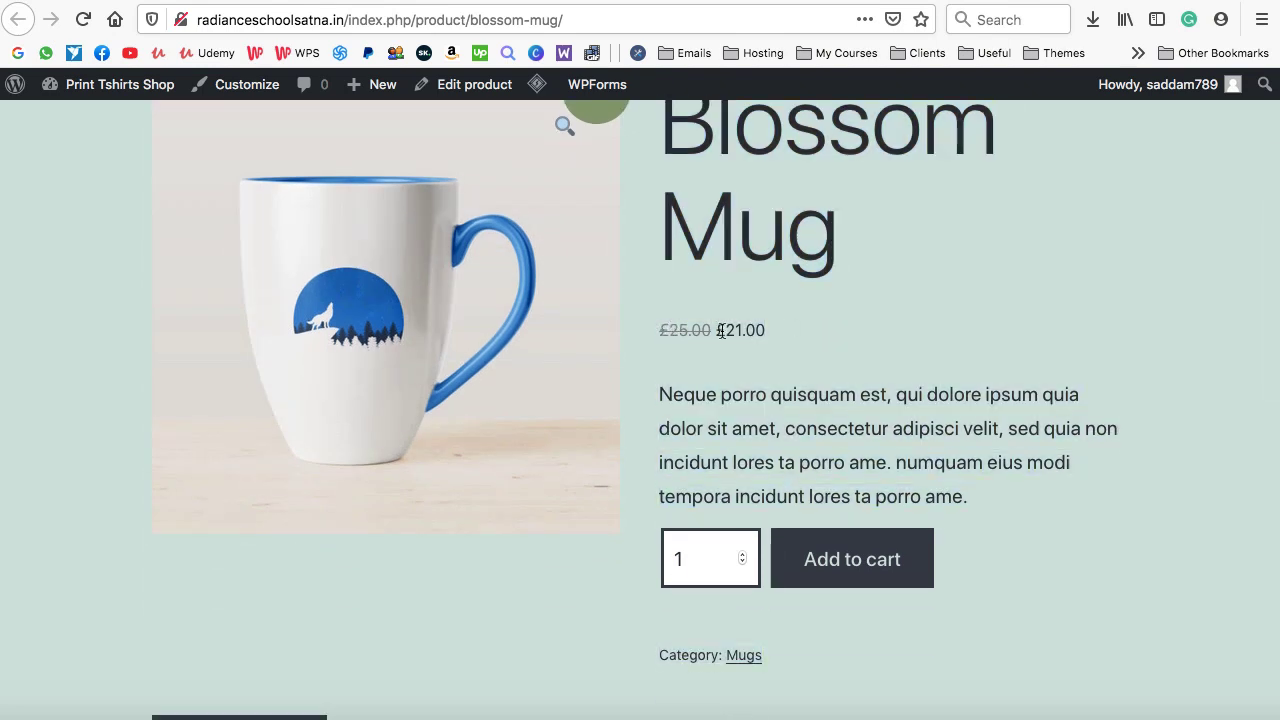
{"action": "left_click_drag", "start_coordinate": [725, 331], "coordinate": [736, 331]}
{"action": "left_click_drag", "start_coordinate": [659, 393], "coordinate": [964, 493]}
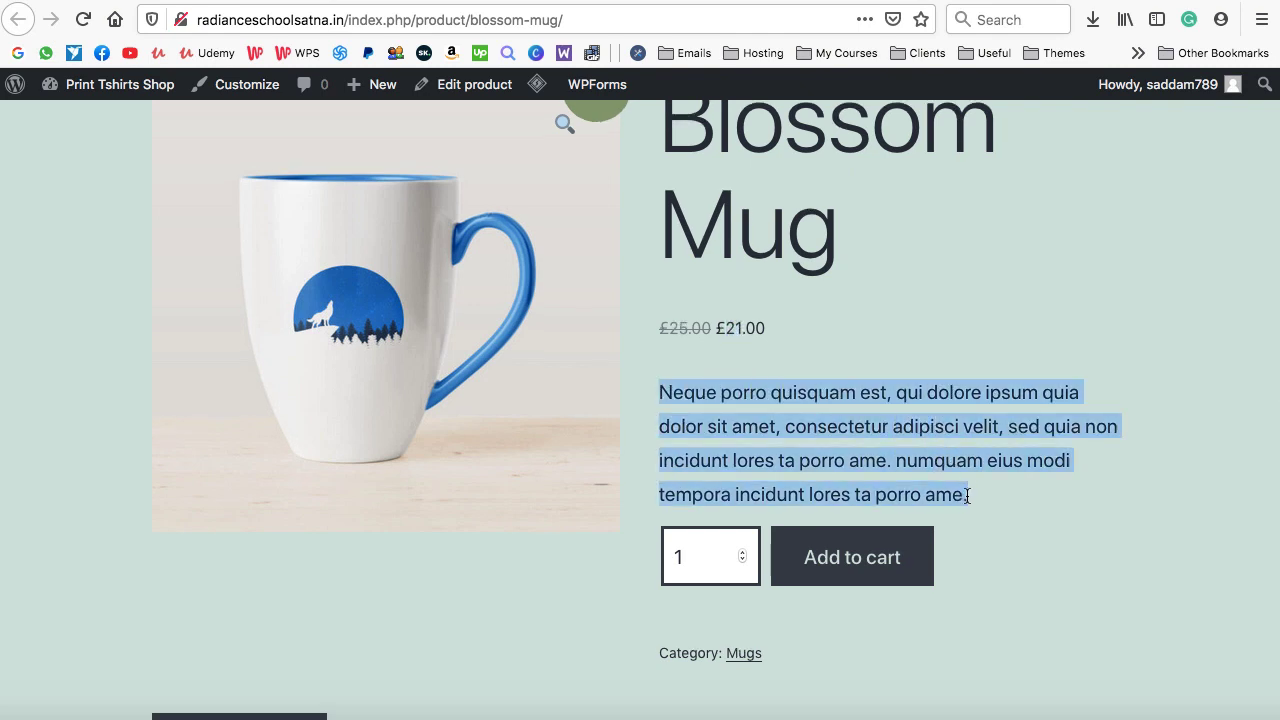
{"action": "scroll", "coordinate": [967, 496], "scroll_direction": "down", "scroll_amount": 1}
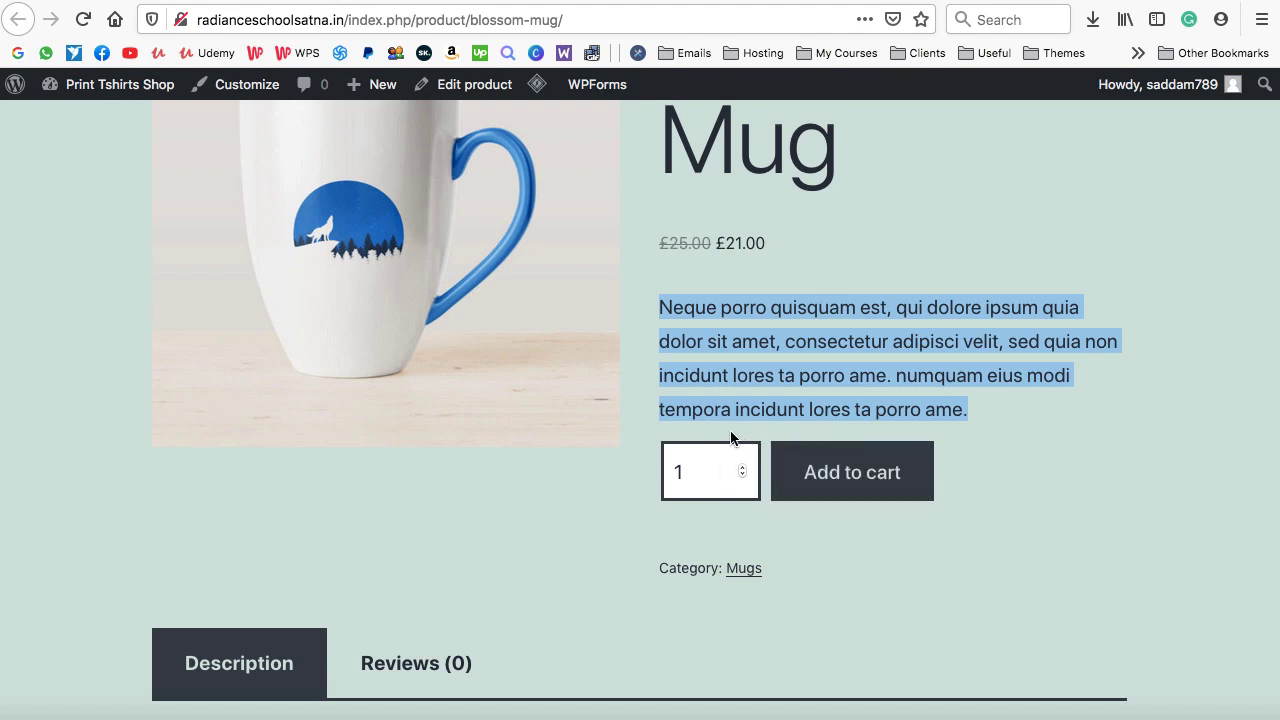
{"action": "left_click", "coordinate": [641, 469]}
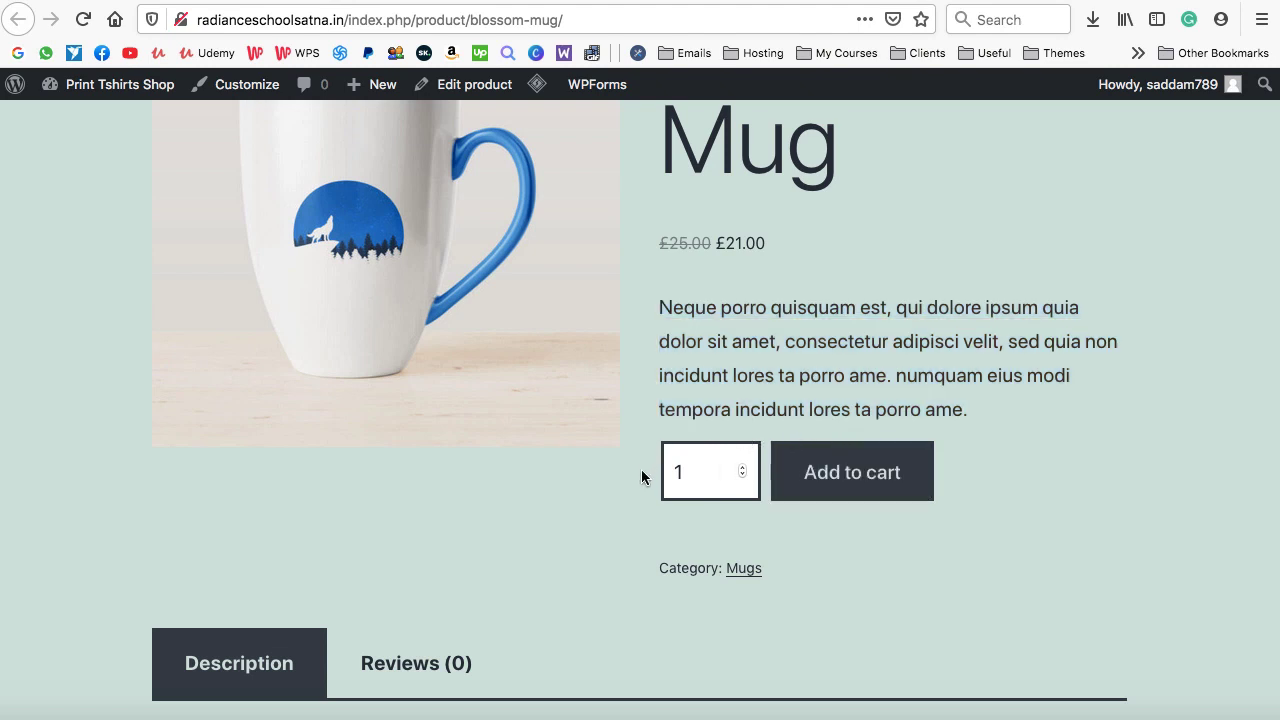
Check the empty Reviews (0) tab, then return to the Blossom Mug edit screen
{"action": "scroll", "coordinate": [641, 469], "scroll_direction": "down", "scroll_amount": 2}
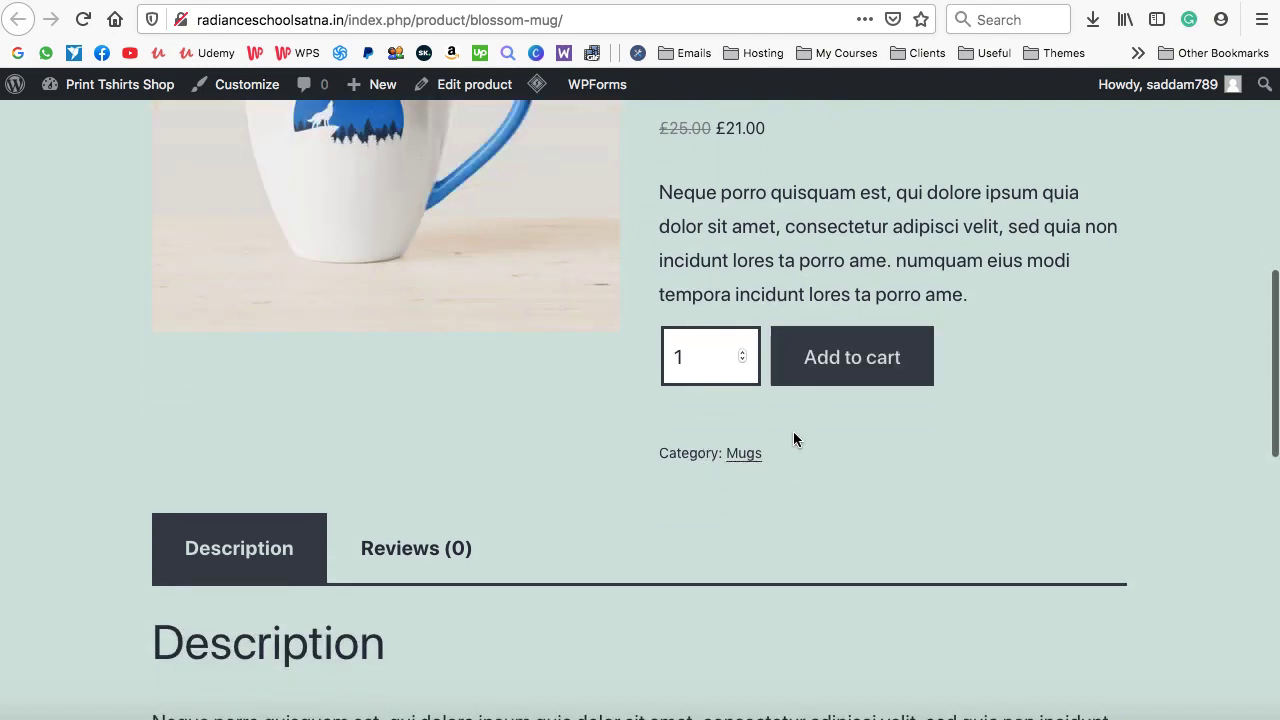
{"action": "scroll", "coordinate": [743, 461], "scroll_direction": "down", "scroll_amount": 4}
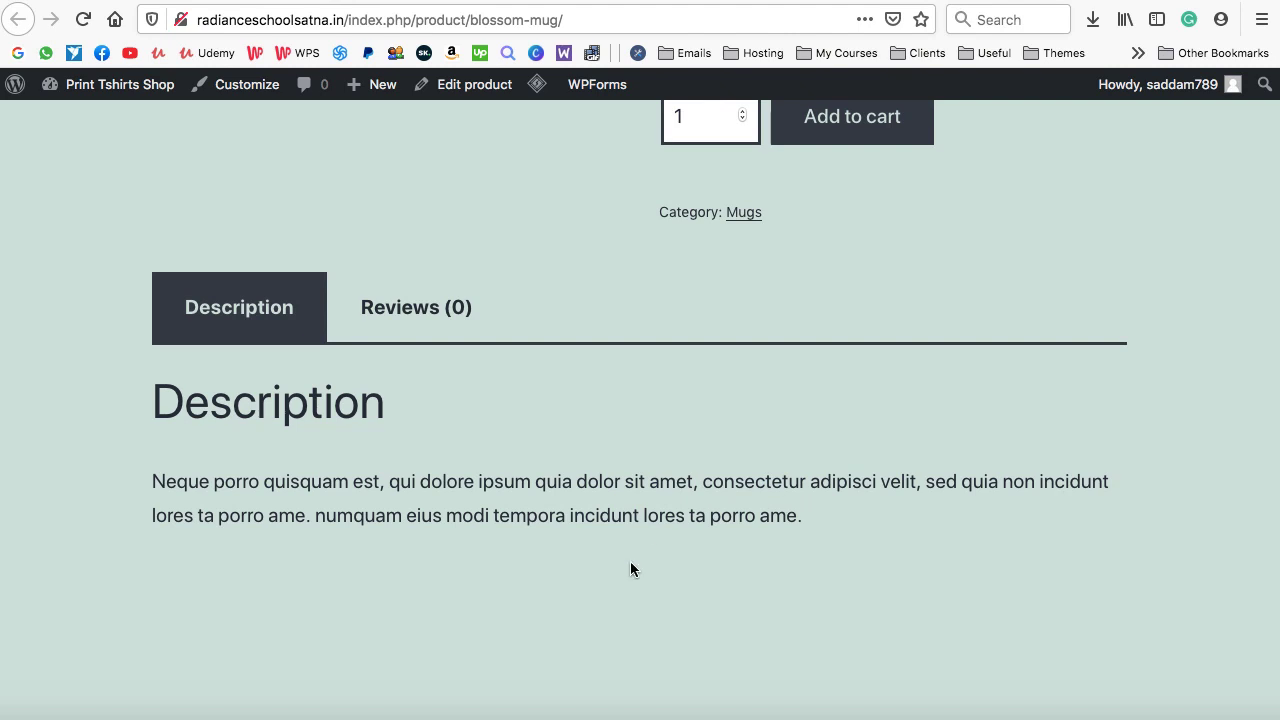
{"action": "scroll", "coordinate": [627, 480], "scroll_direction": "down", "scroll_amount": 2}
{"action": "scroll", "coordinate": [688, 490], "scroll_direction": "up", "scroll_amount": 1}
{"action": "scroll", "coordinate": [688, 490], "scroll_direction": "up", "scroll_amount": 1}
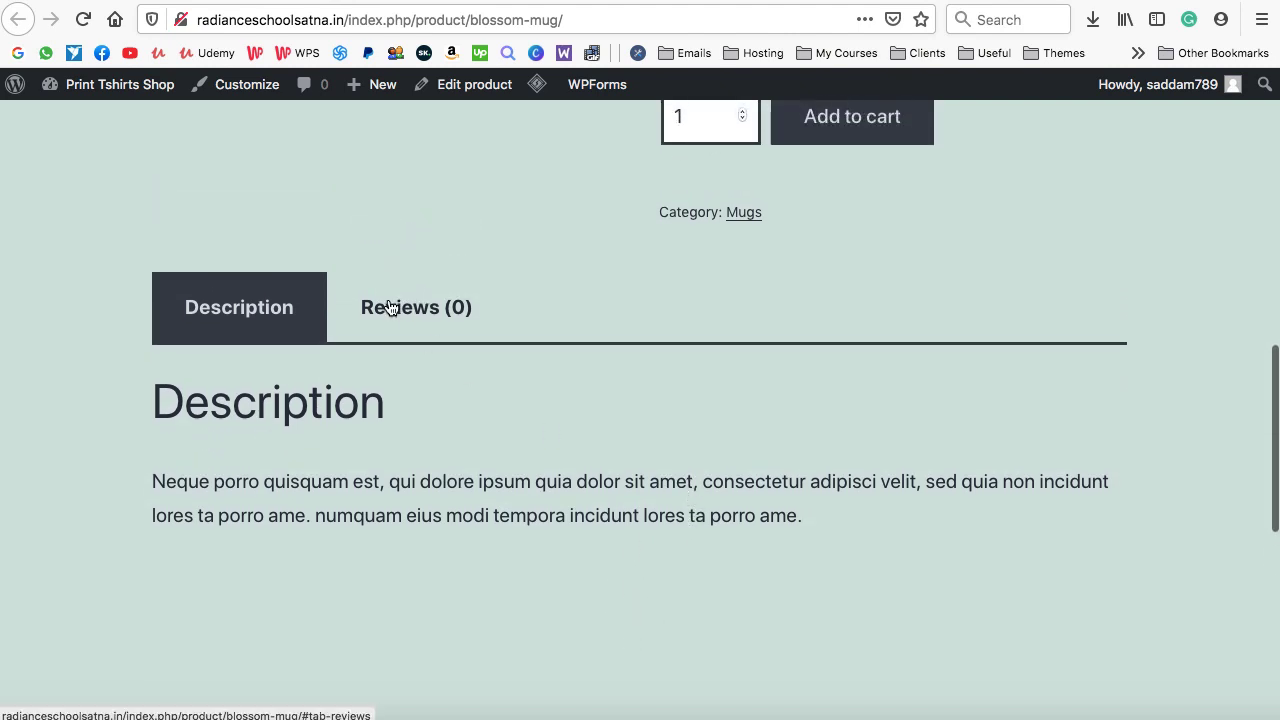
{"action": "left_click", "coordinate": [390, 307]}
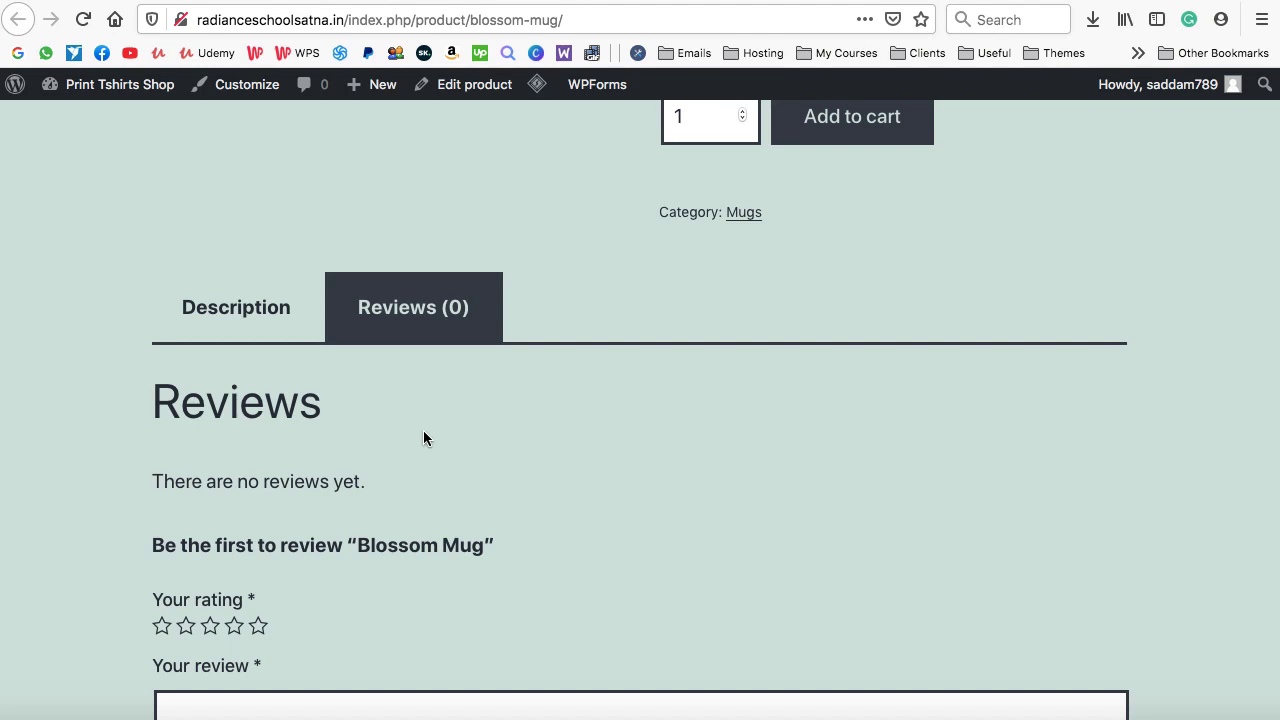
{"action": "scroll", "coordinate": [423, 438], "scroll_direction": "down", "scroll_amount": 1}
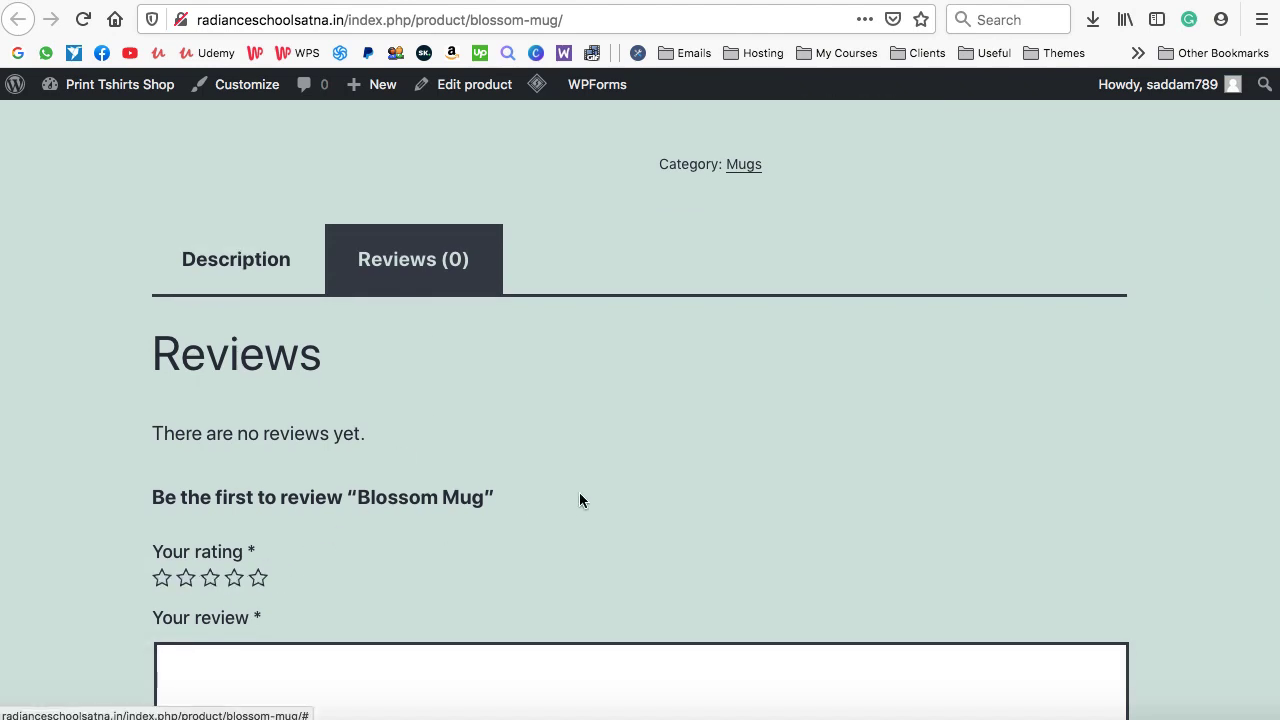
{"action": "scroll", "coordinate": [580, 495], "scroll_direction": "up", "scroll_amount": 5}
{"action": "scroll", "coordinate": [579, 492], "scroll_direction": "up", "scroll_amount": 2}
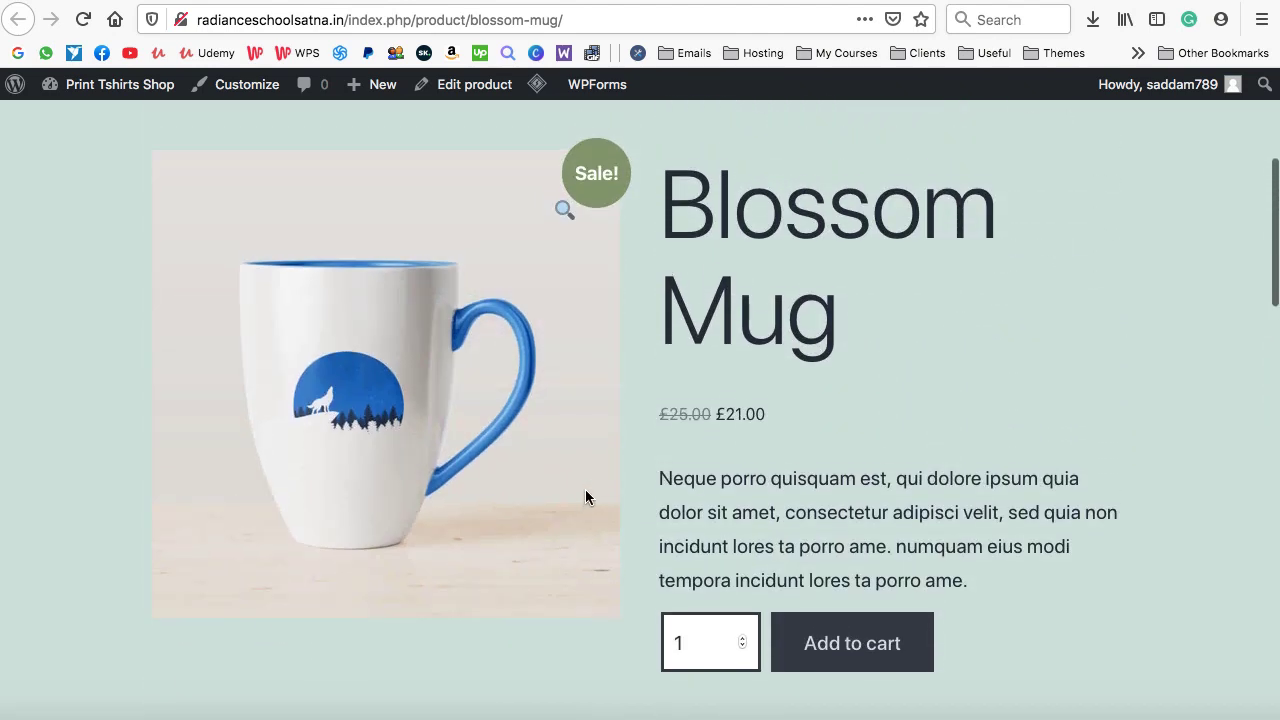
{"action": "scroll", "coordinate": [805, 400], "scroll_direction": "up", "scroll_amount": 2}
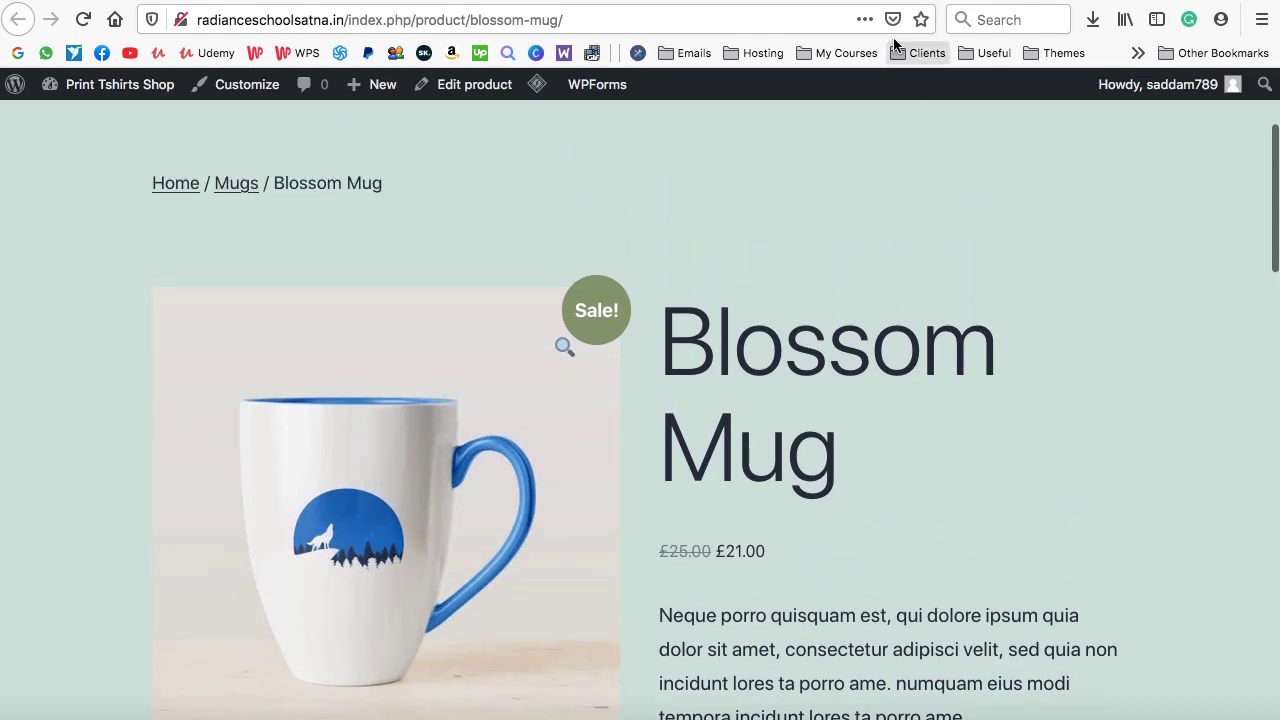
{"action": "left_click", "coordinate": [870, 1]}
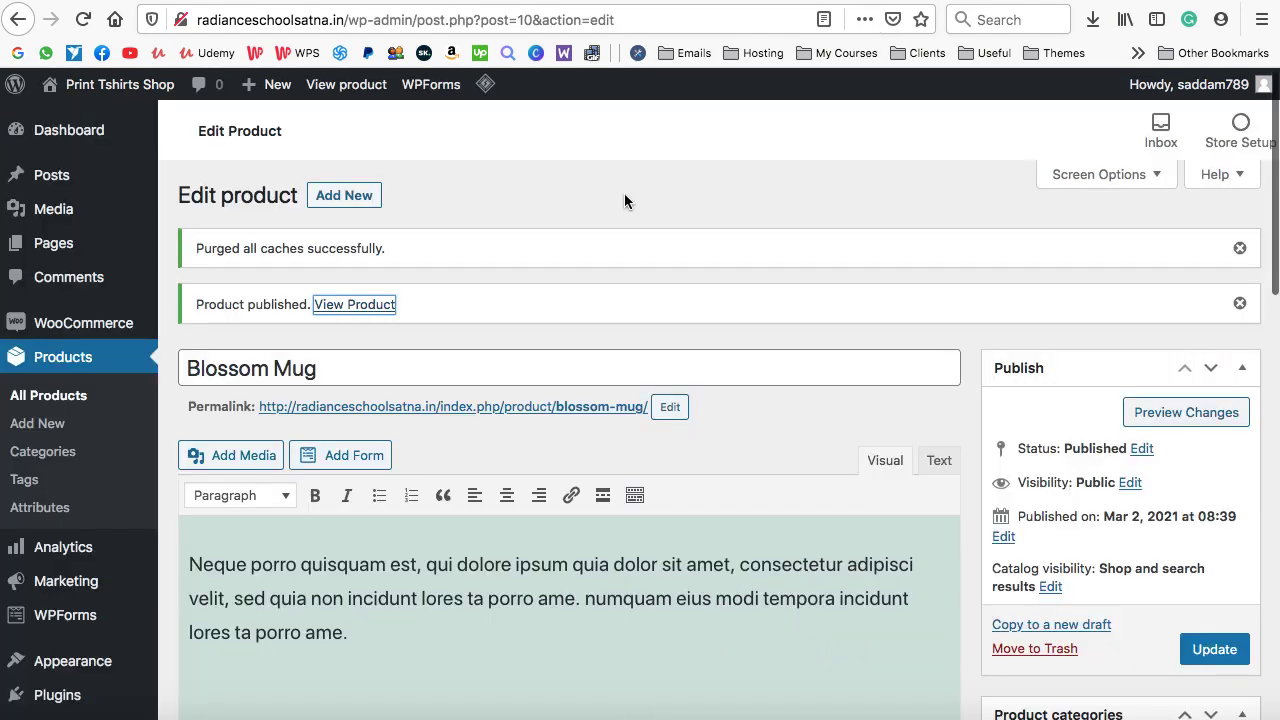
Search the Add Themes directory for 'oceanwp'
{"action": "scroll", "coordinate": [624, 200], "scroll_direction": "down", "scroll_amount": 3}
{"action": "mouse_move", "coordinate": [95, 450]}
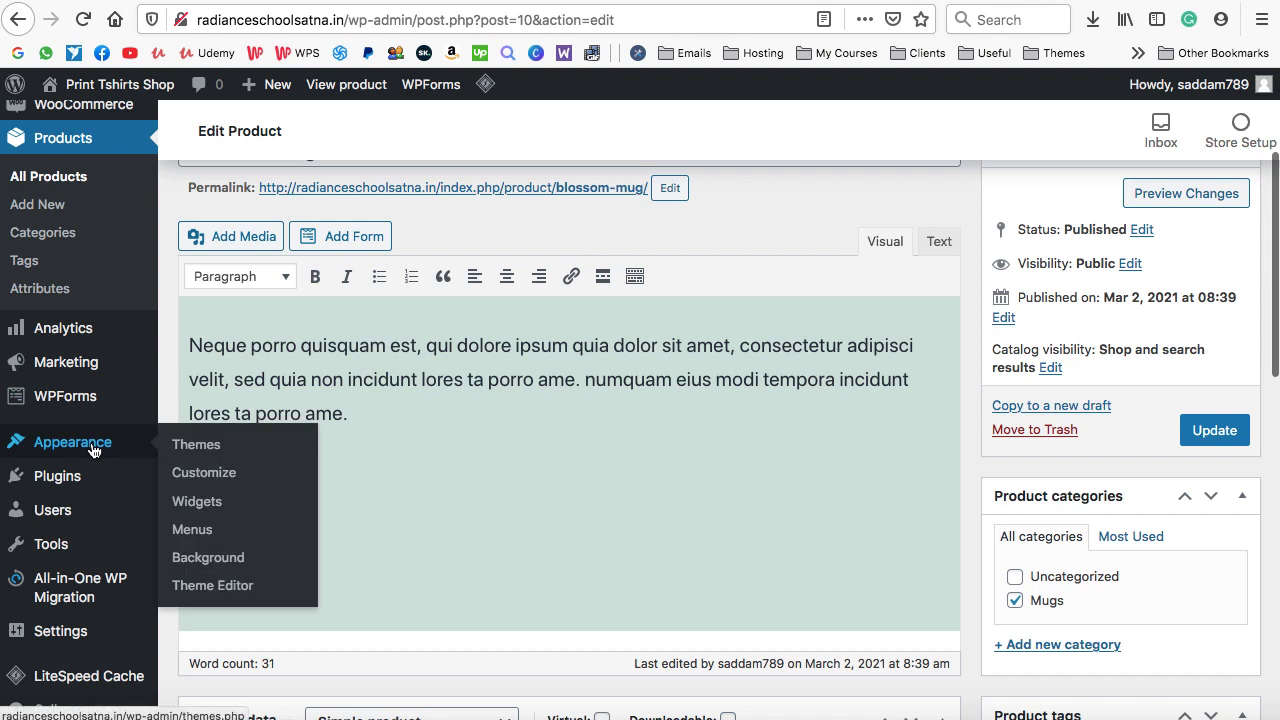
{"action": "left_click", "coordinate": [207, 447]}
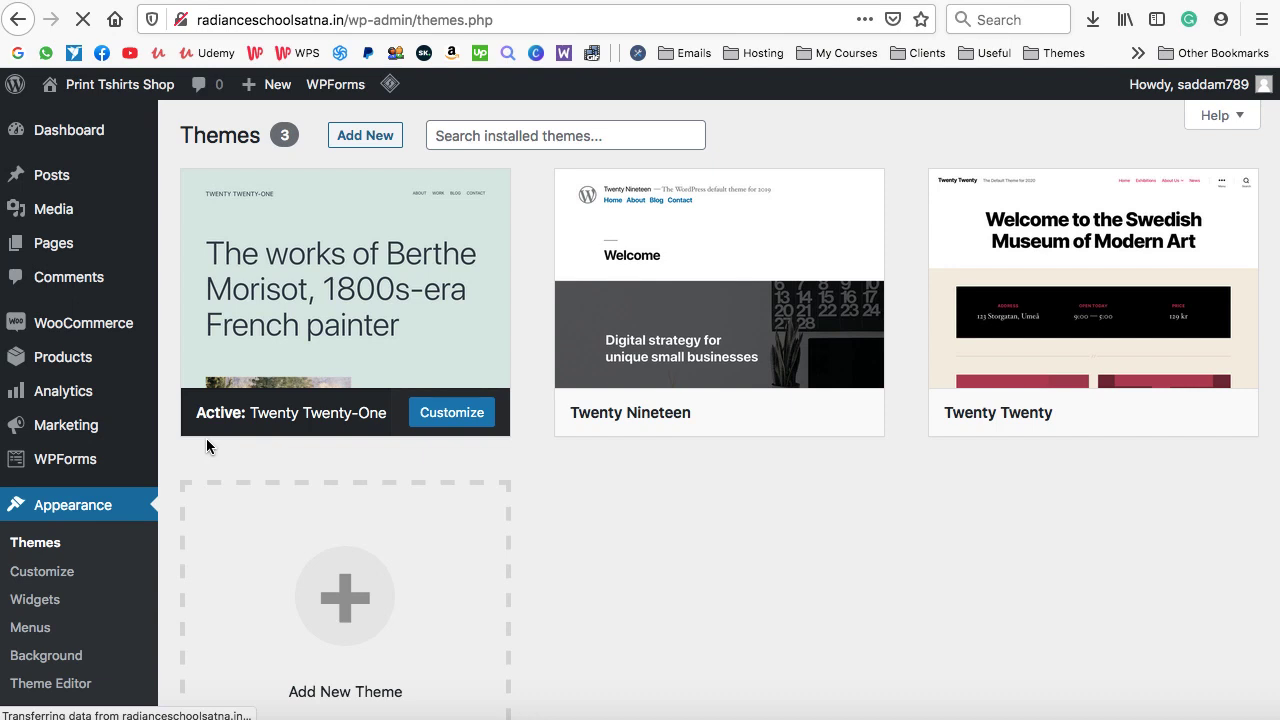
{"action": "left_click", "coordinate": [365, 138]}
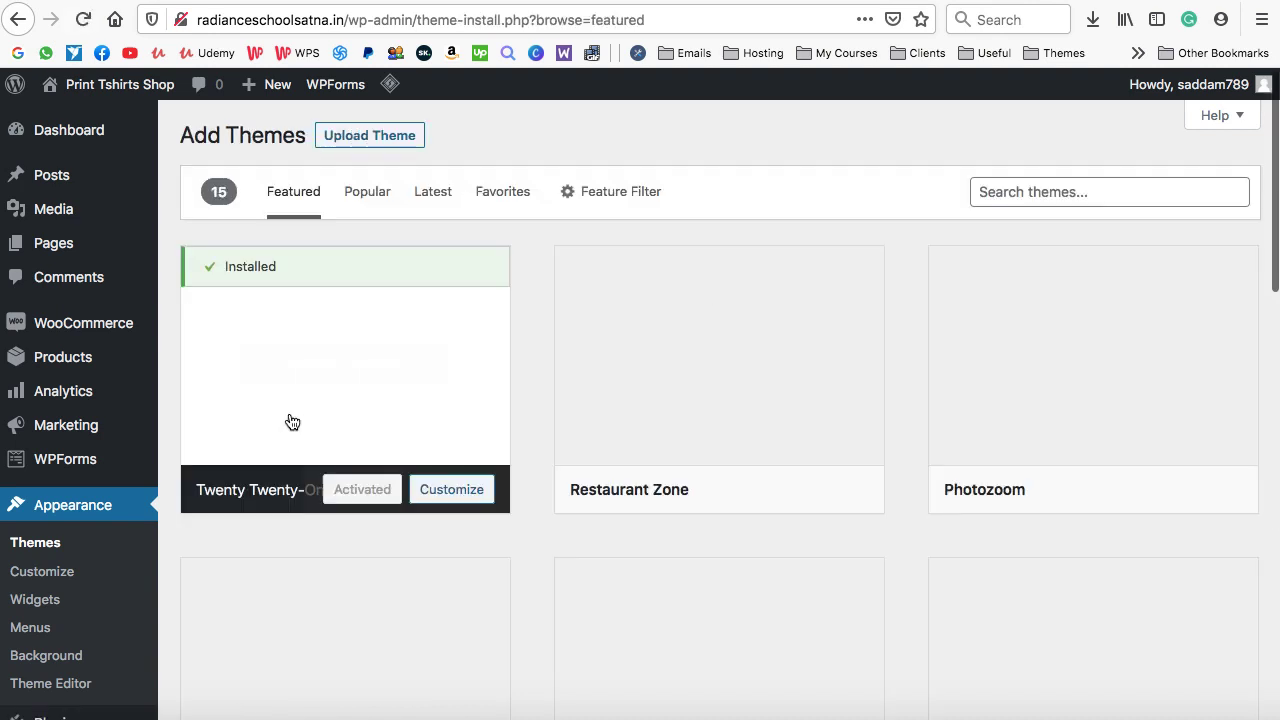
{"action": "left_click", "coordinate": [1007, 191]}
{"action": "type", "text": "oceanw"}
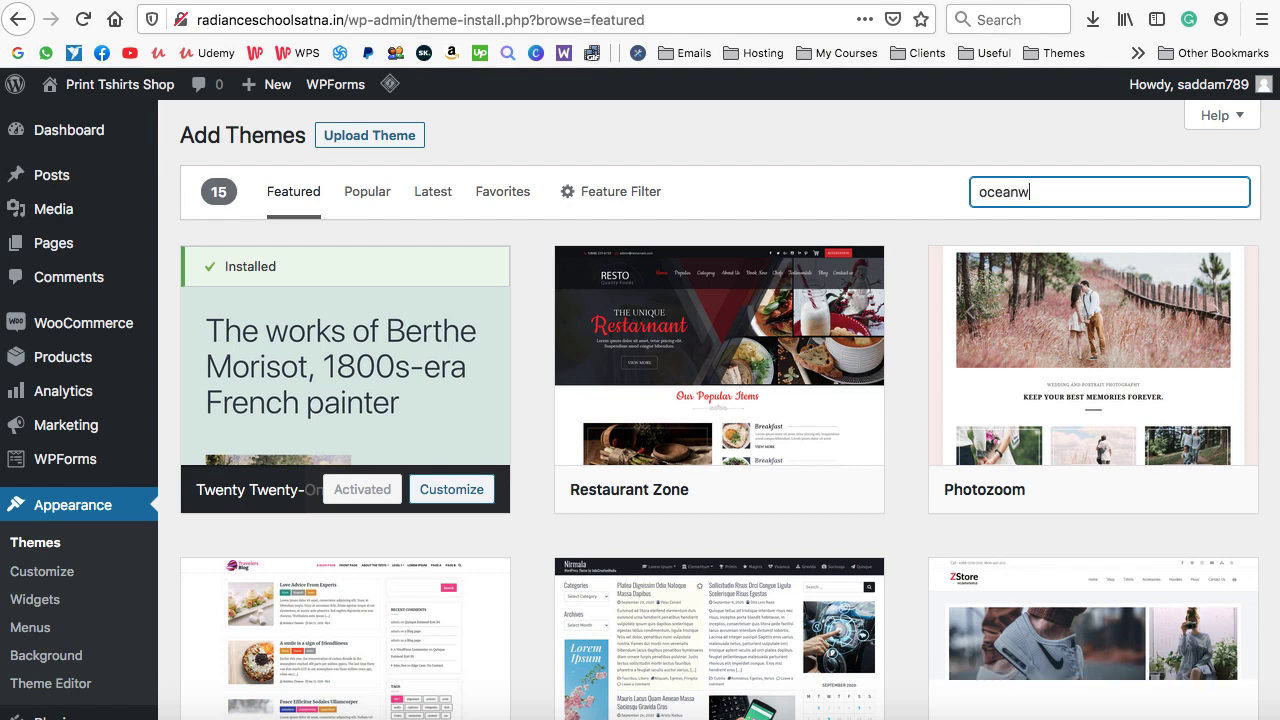
{"action": "type", "text": "p"}
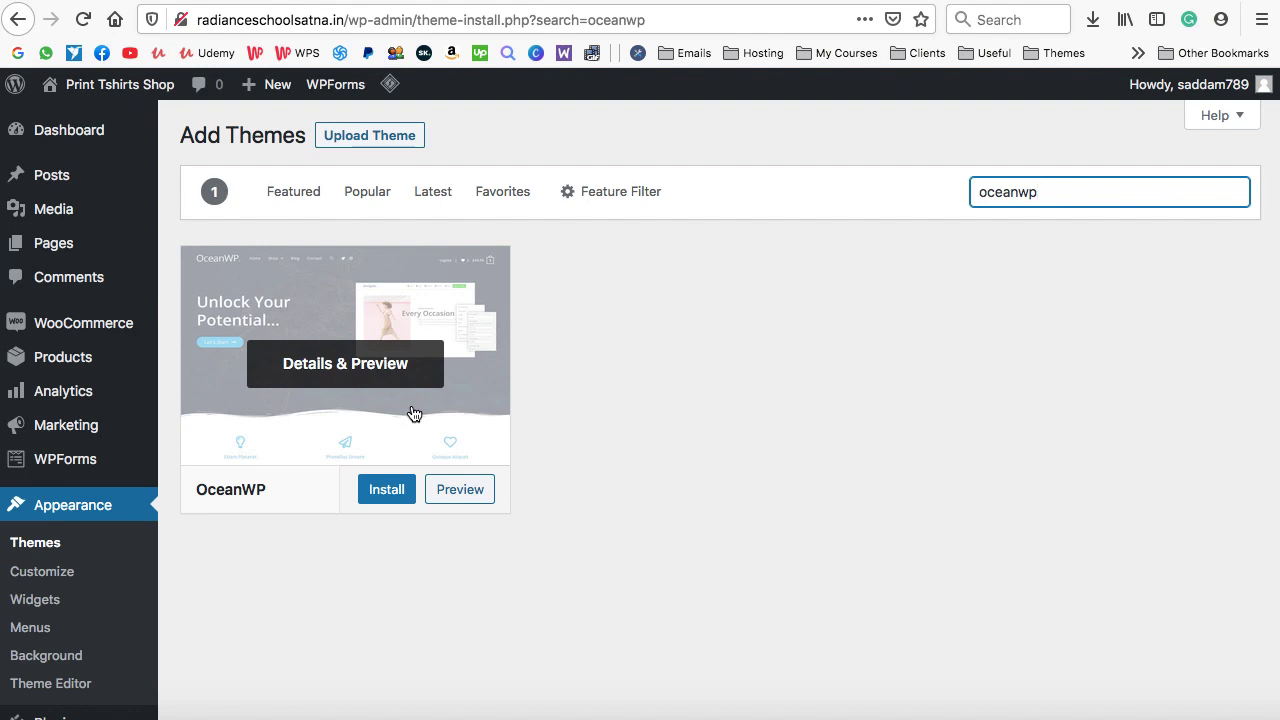
Install the OceanWP theme and activate it as the site's theme
{"action": "left_click", "coordinate": [388, 490]}
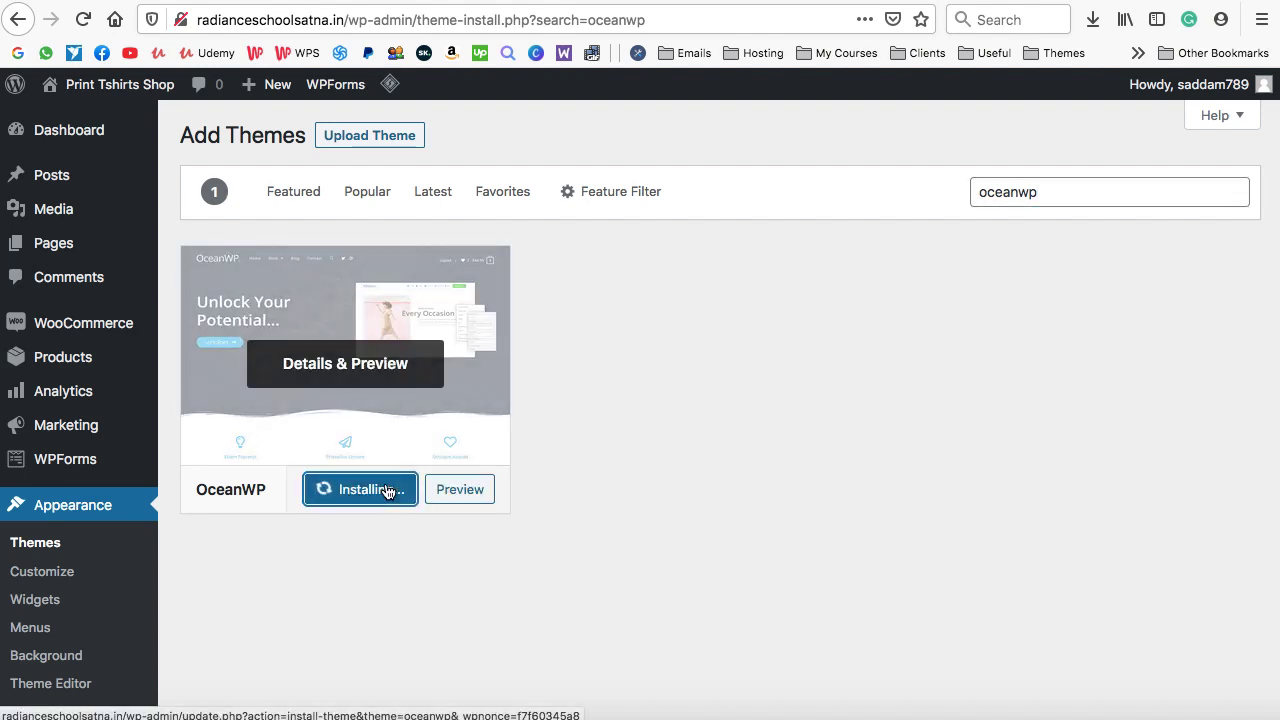
{"action": "left_click", "coordinate": [388, 490]}
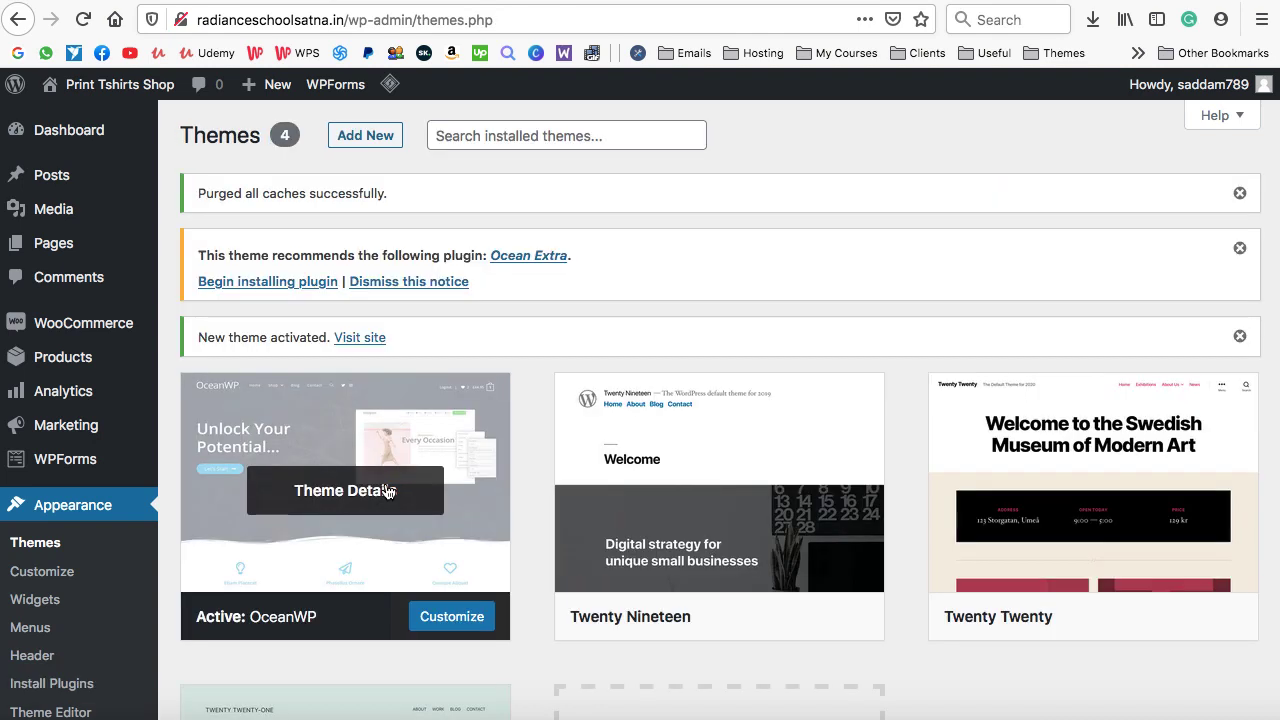
{"action": "scroll", "coordinate": [340, 620], "scroll_direction": "down", "scroll_amount": 2}
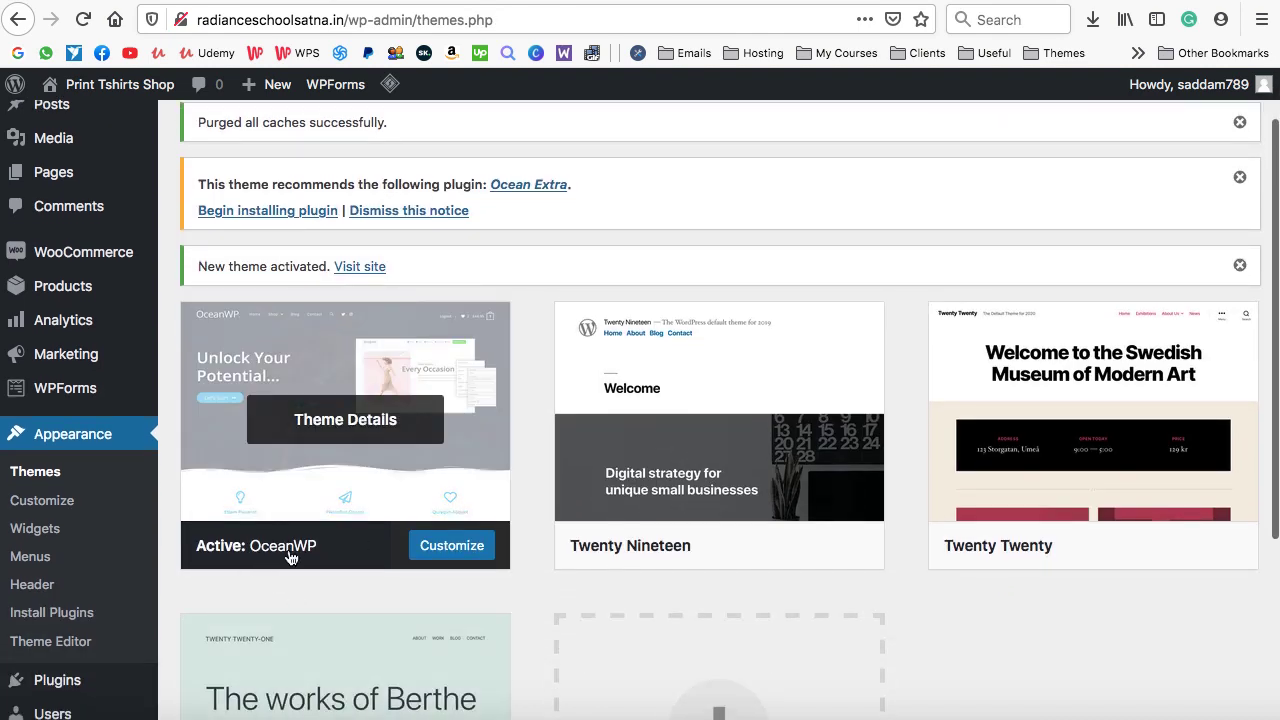
{"action": "scroll", "coordinate": [524, 267], "scroll_direction": "up", "scroll_amount": 2}
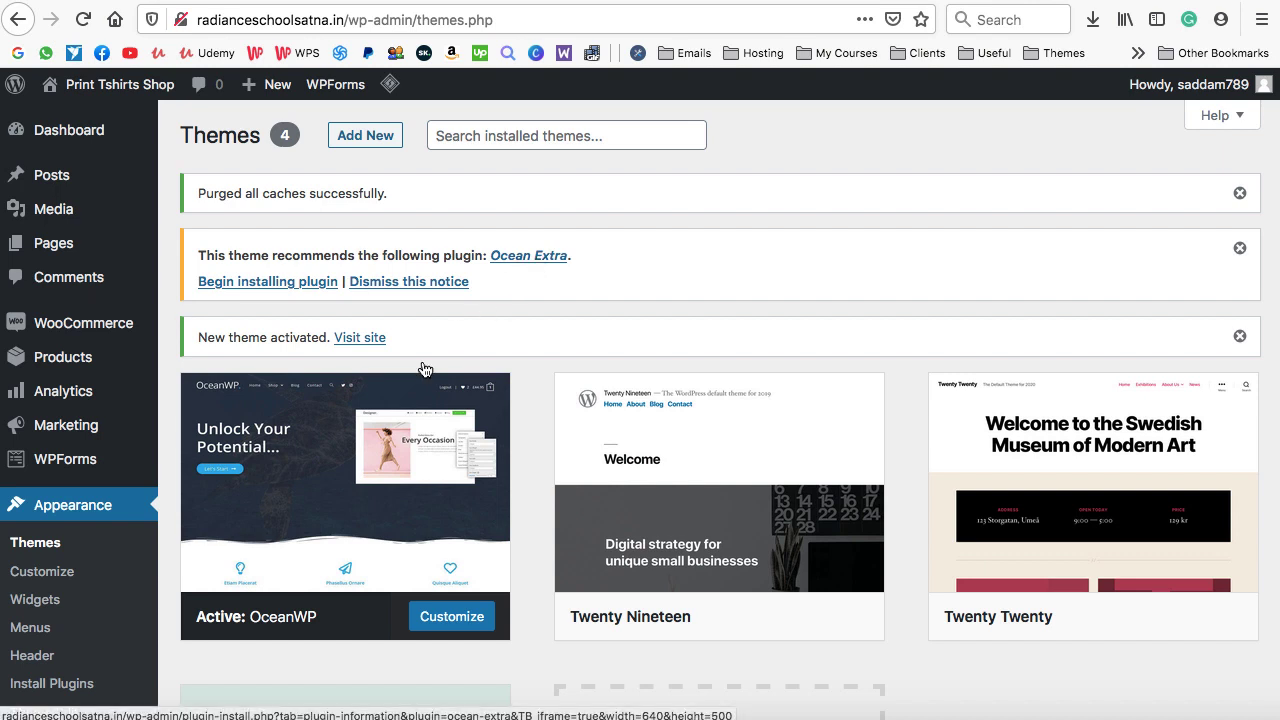
{"action": "mouse_move", "coordinate": [343, 534]}
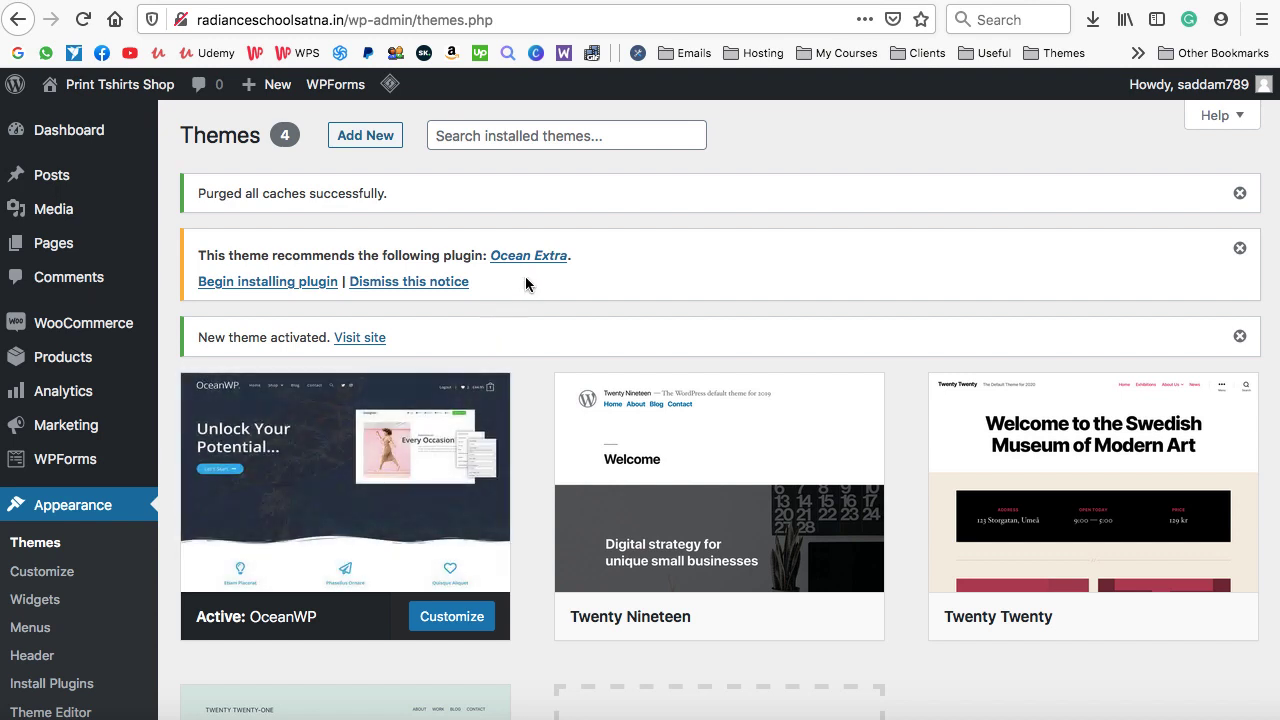
{"action": "mouse_move", "coordinate": [408, 442]}
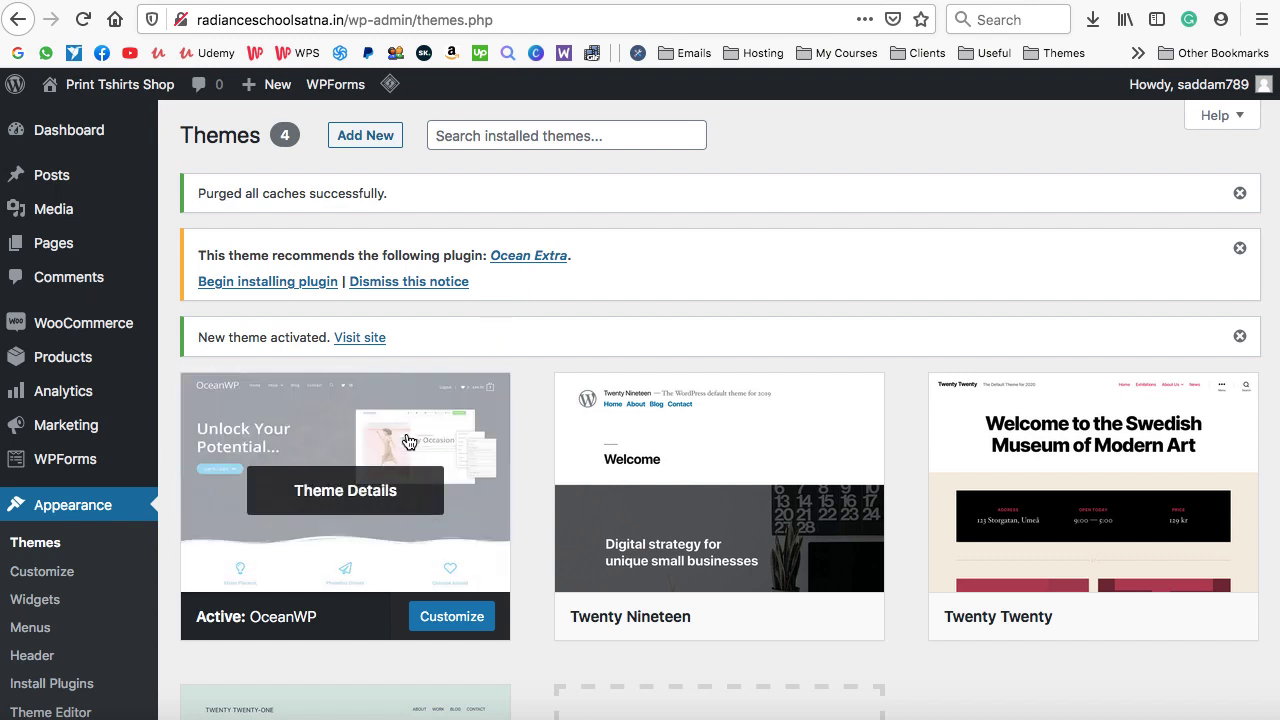
Install and activate the recommended Ocean Extra plugin, then bring up the All Pages list
{"action": "left_click", "coordinate": [258, 283]}
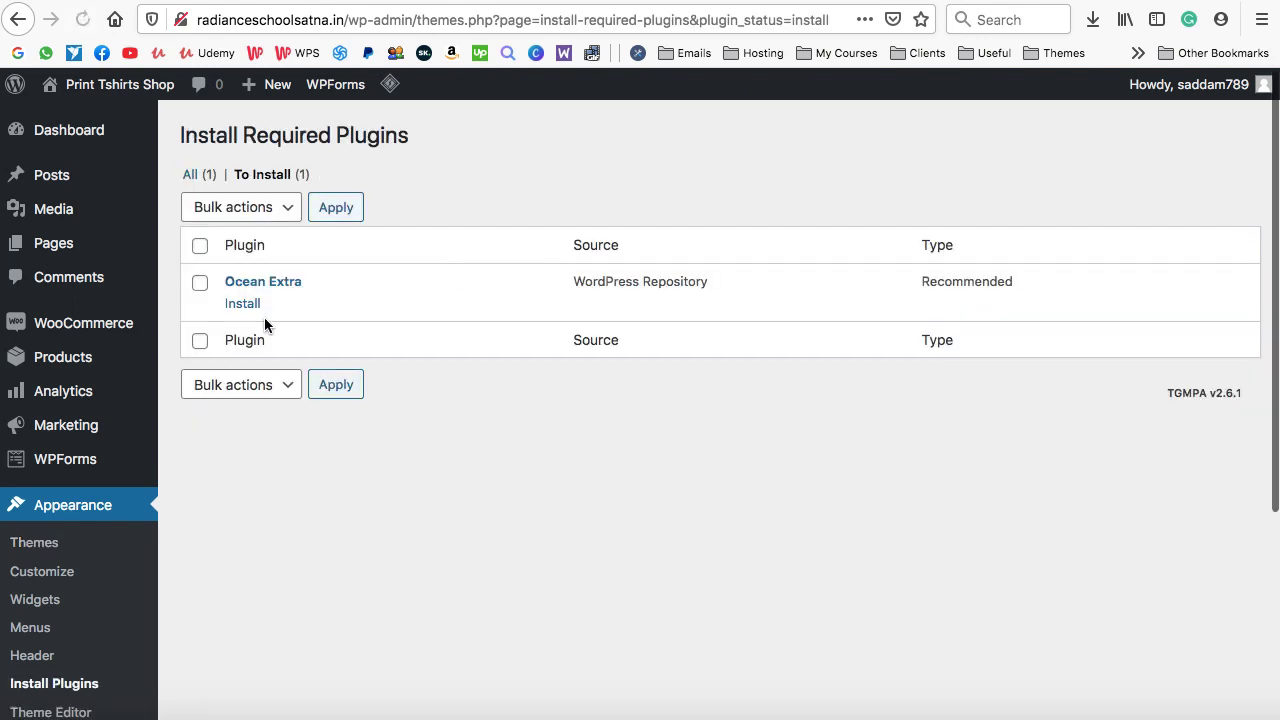
{"action": "left_click", "coordinate": [243, 305]}
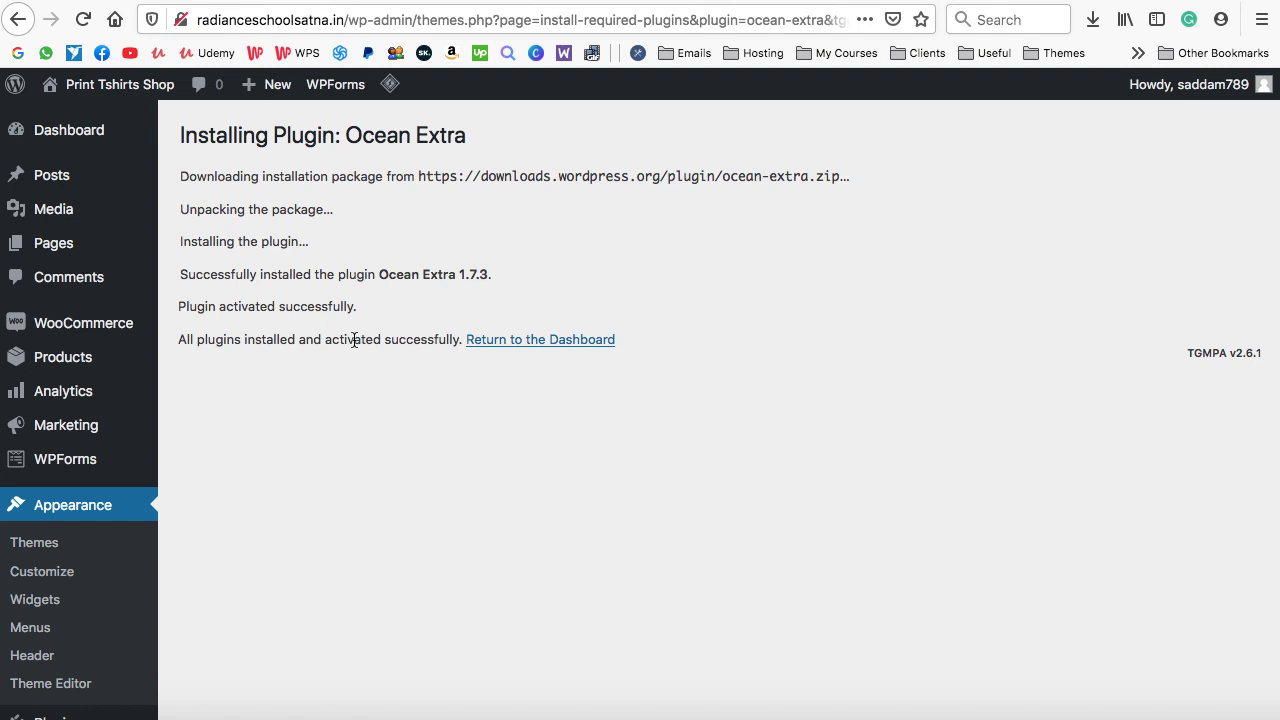
{"action": "mouse_move", "coordinate": [88, 252]}
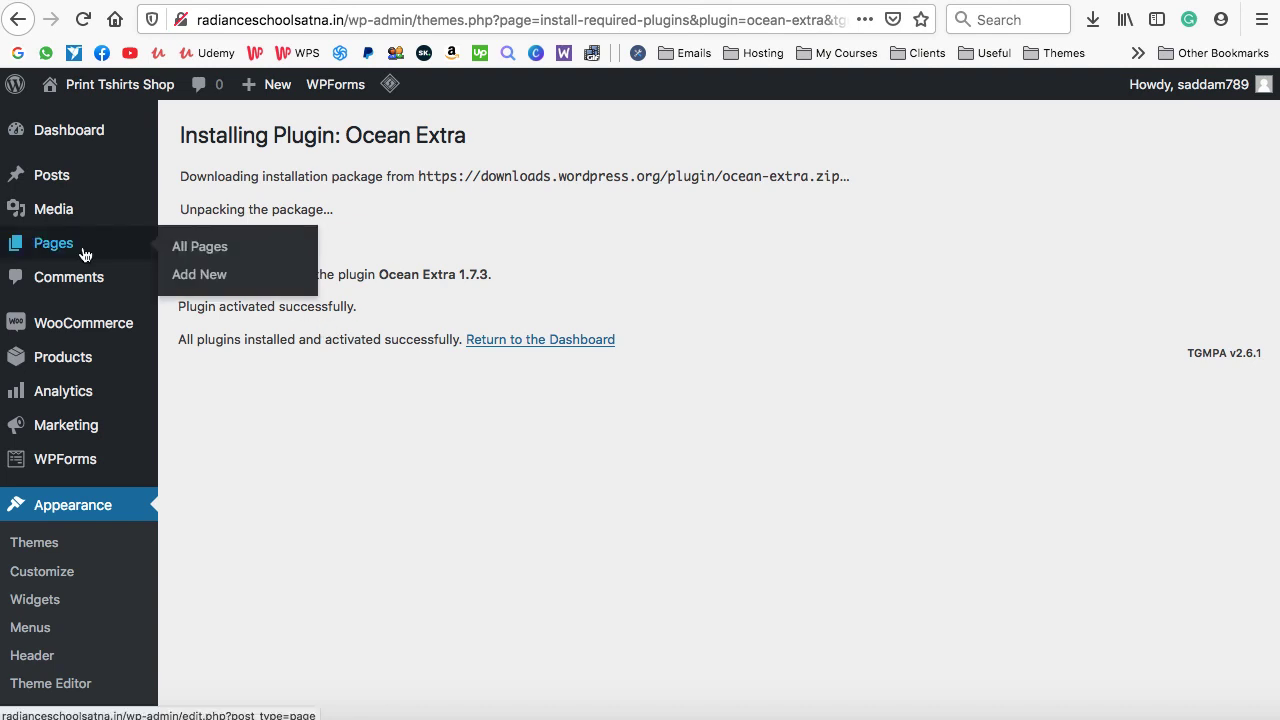
{"action": "left_click", "coordinate": [199, 256]}
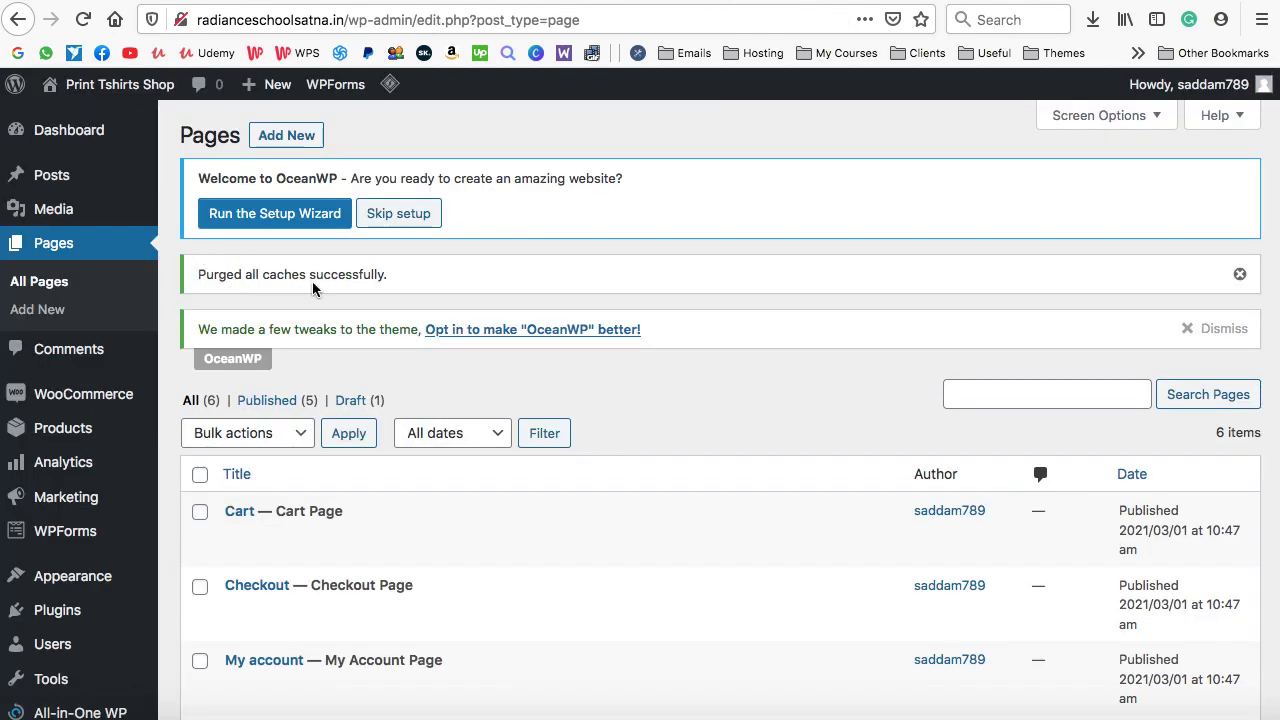
{"action": "scroll", "coordinate": [312, 289], "scroll_direction": "down", "scroll_amount": 2}
{"action": "scroll", "coordinate": [312, 289], "scroll_direction": "down", "scroll_amount": 4}
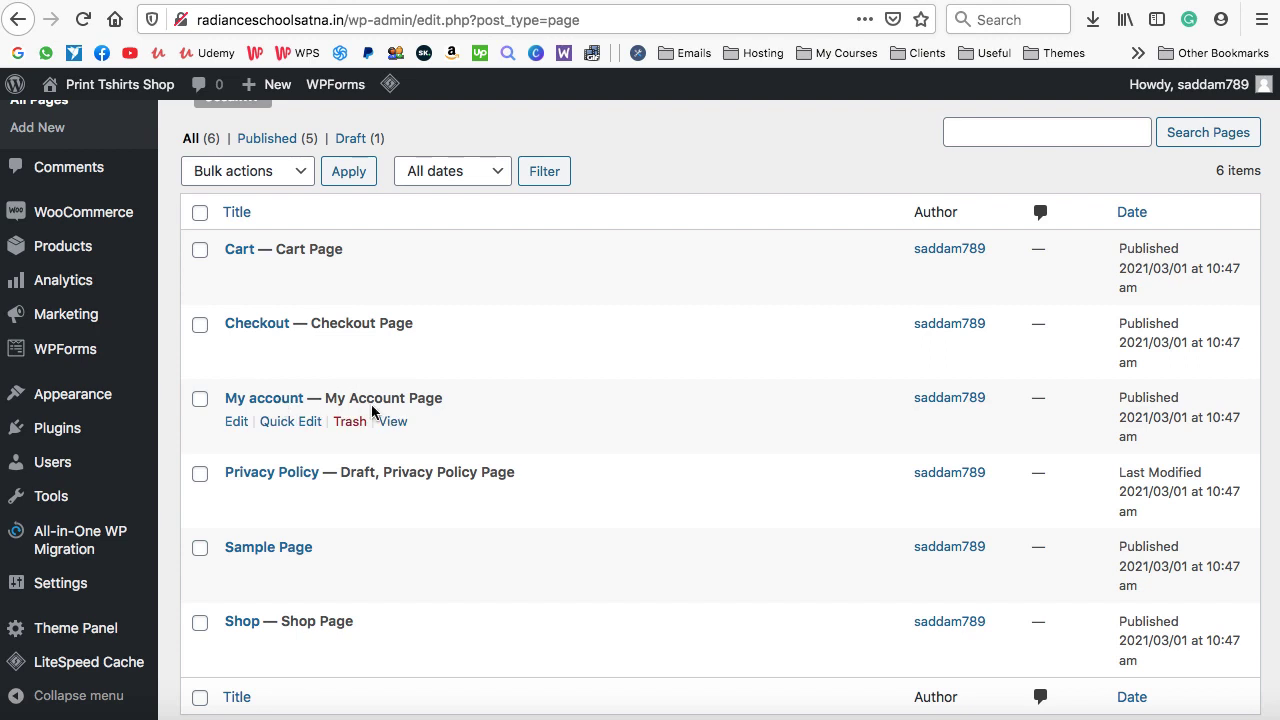
{"action": "scroll", "coordinate": [375, 415], "scroll_direction": "down", "scroll_amount": 3}
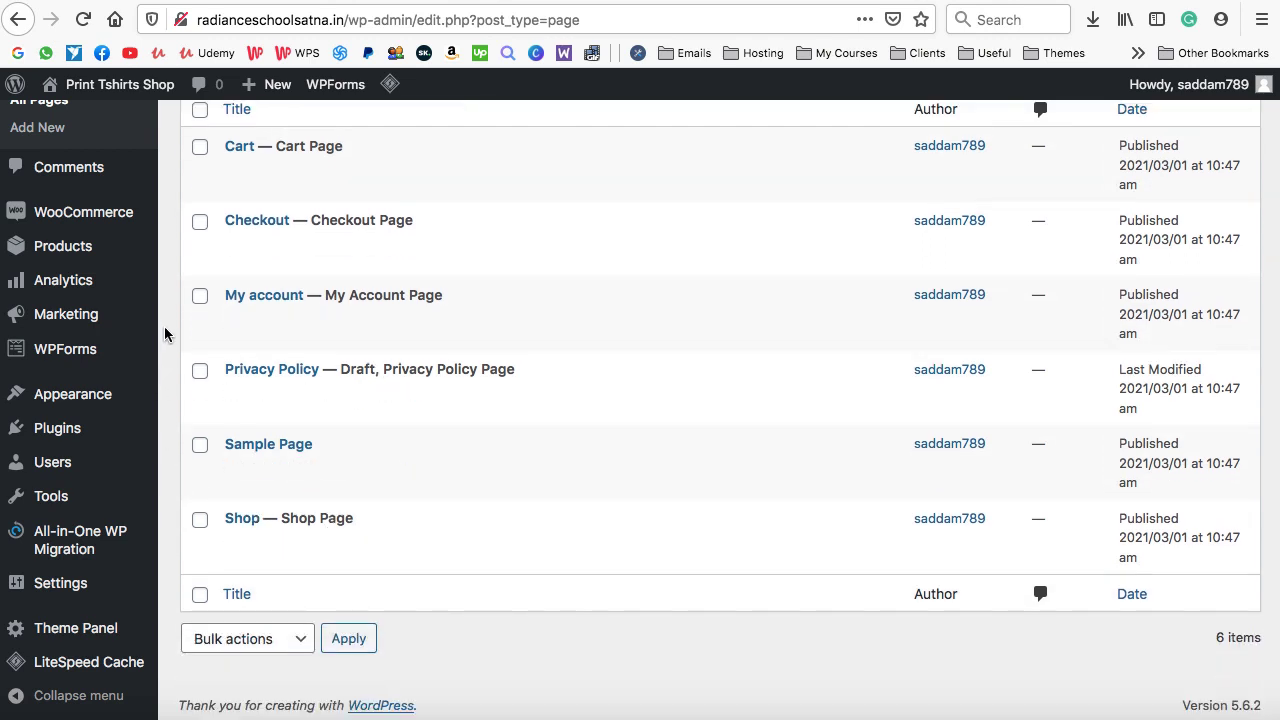
{"action": "scroll", "coordinate": [165, 335], "scroll_direction": "up", "scroll_amount": 1}
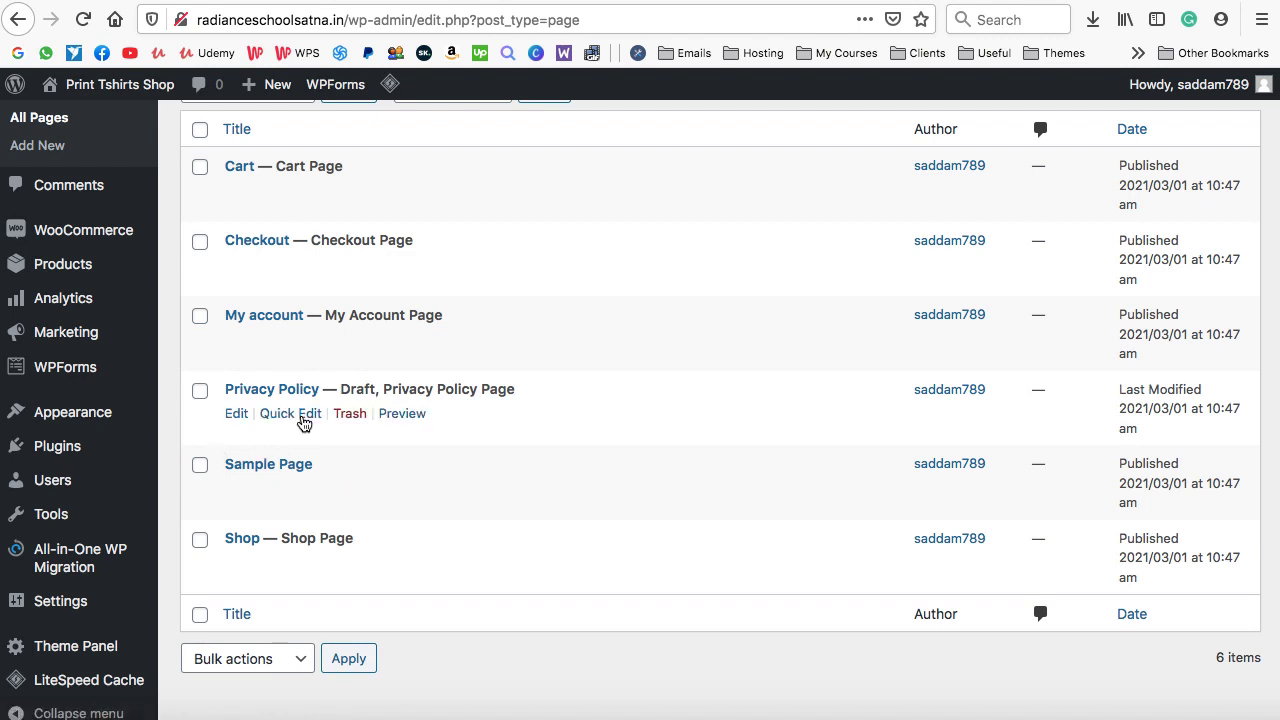
{"action": "scroll", "coordinate": [304, 423], "scroll_direction": "up", "scroll_amount": 5}
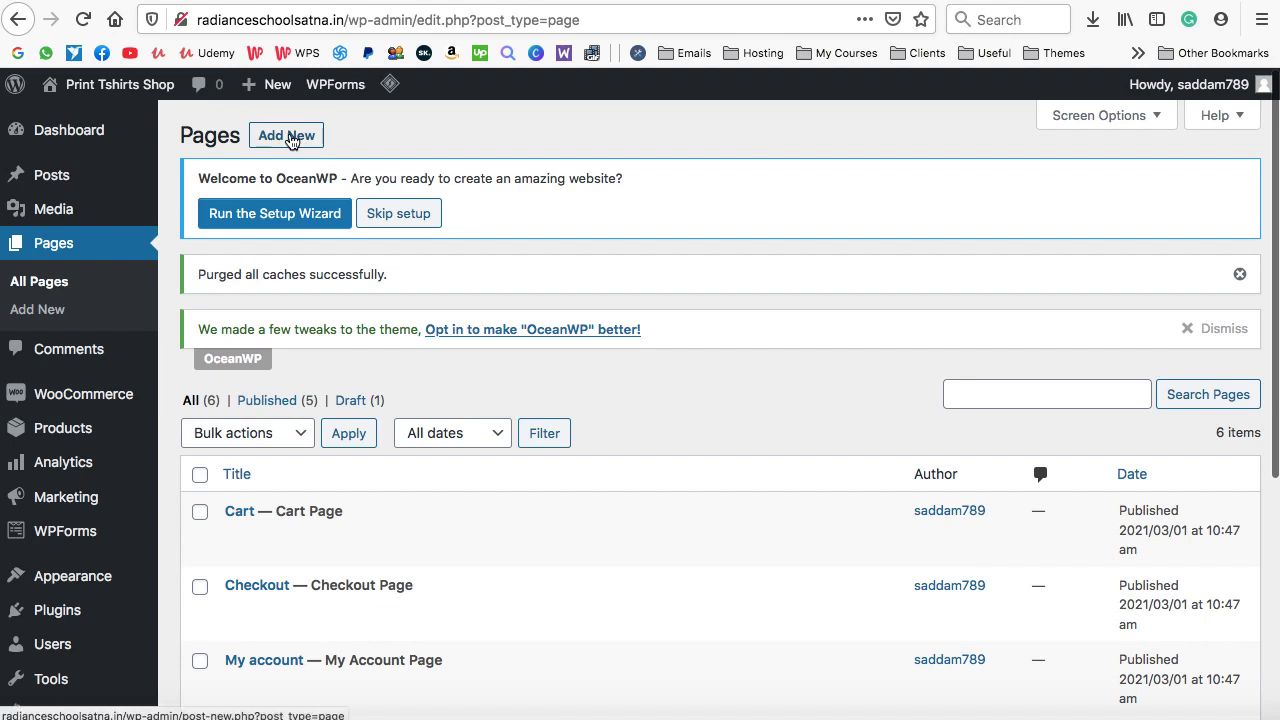
Publish a new empty page titled 'Home' and open its live view in a new tab
{"action": "left_click", "coordinate": [290, 140]}
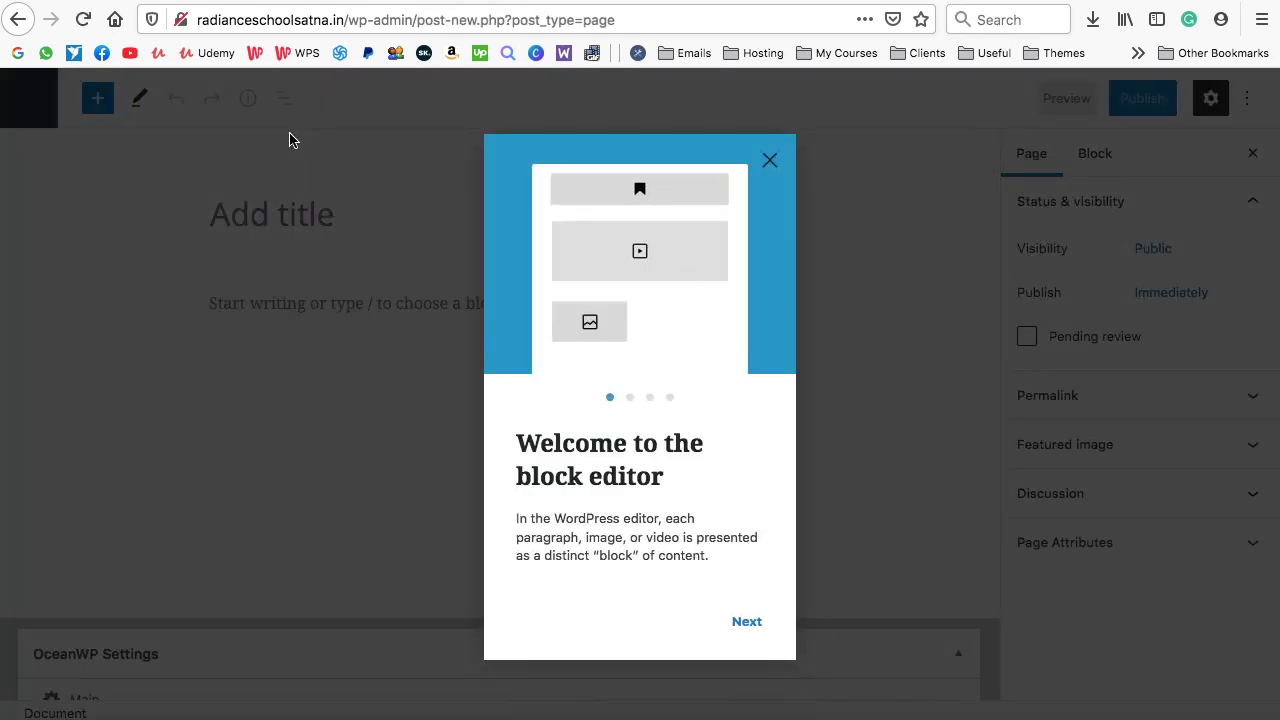
{"action": "left_click", "coordinate": [768, 166]}
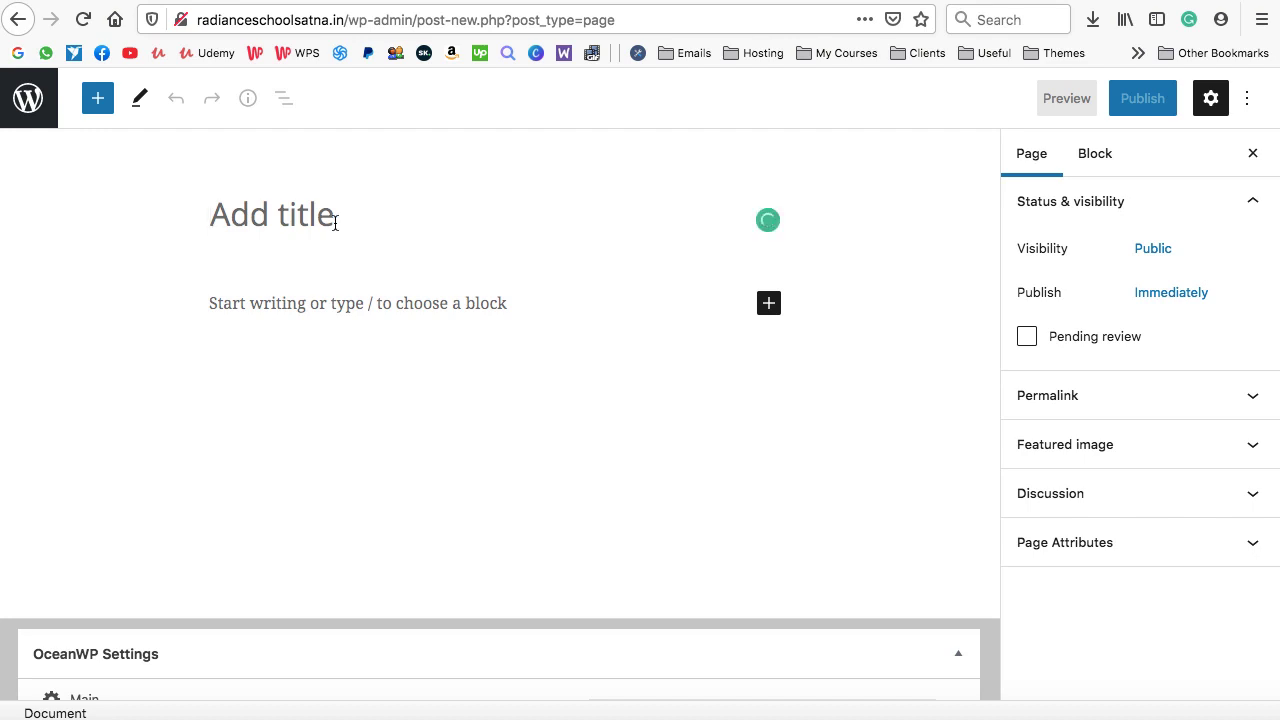
{"action": "type", "text": "Home"}
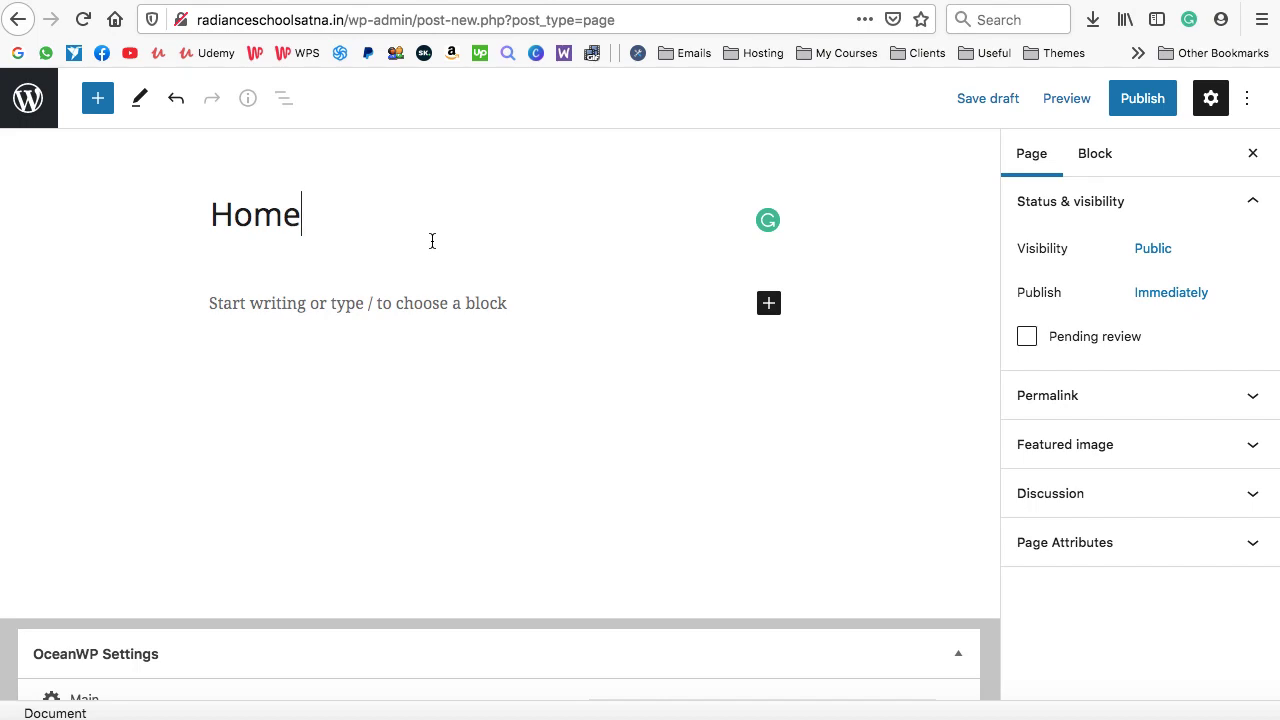
{"action": "left_click", "coordinate": [1145, 97]}
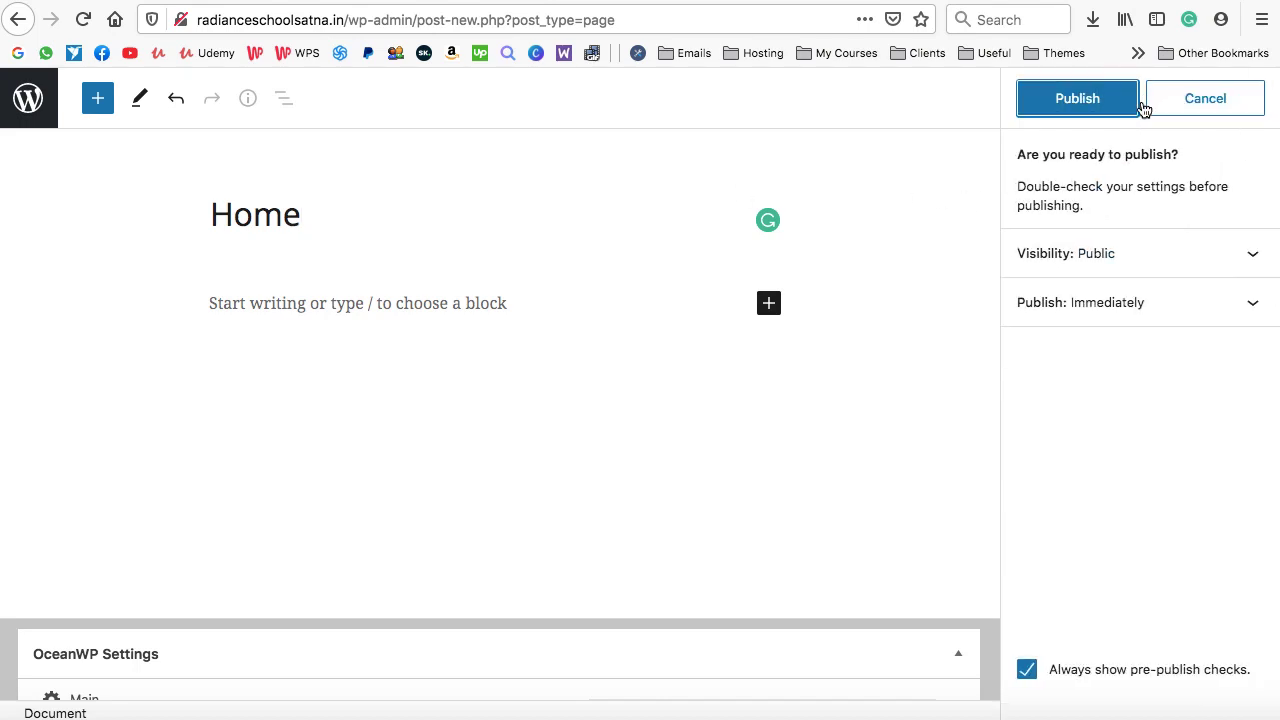
{"action": "left_click", "coordinate": [1076, 98]}
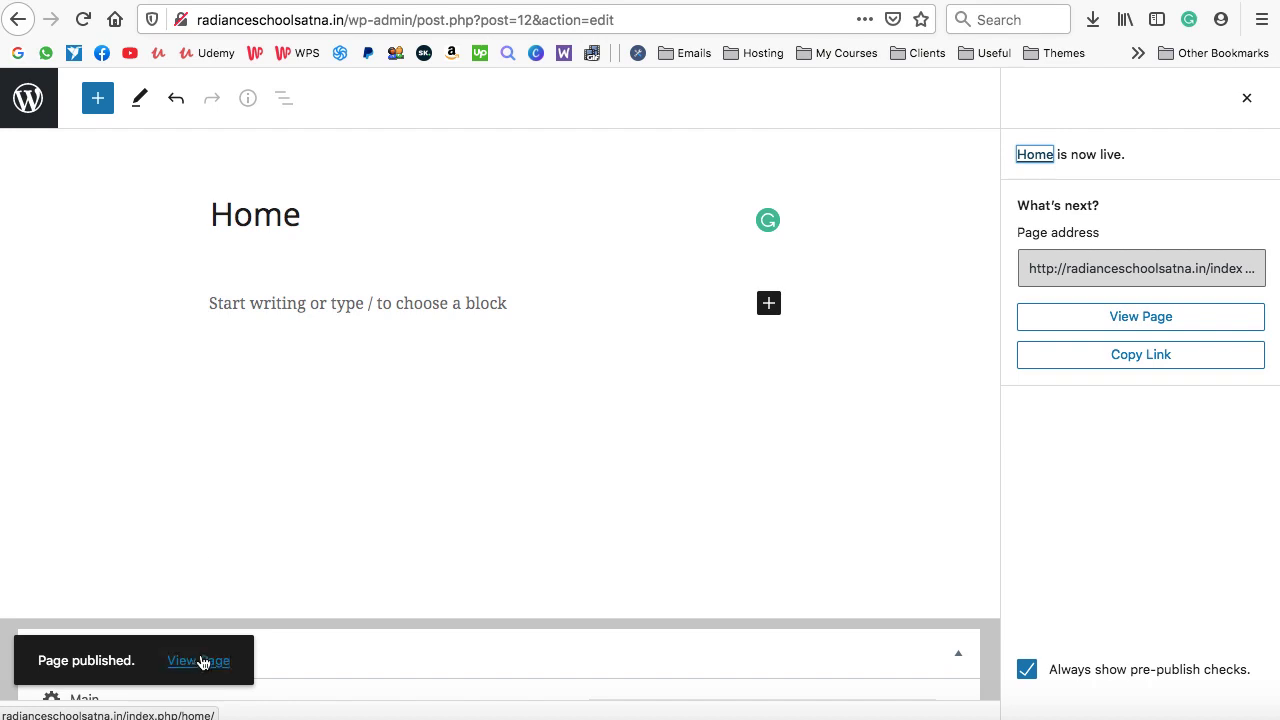
{"action": "right_click", "coordinate": [200, 663]}
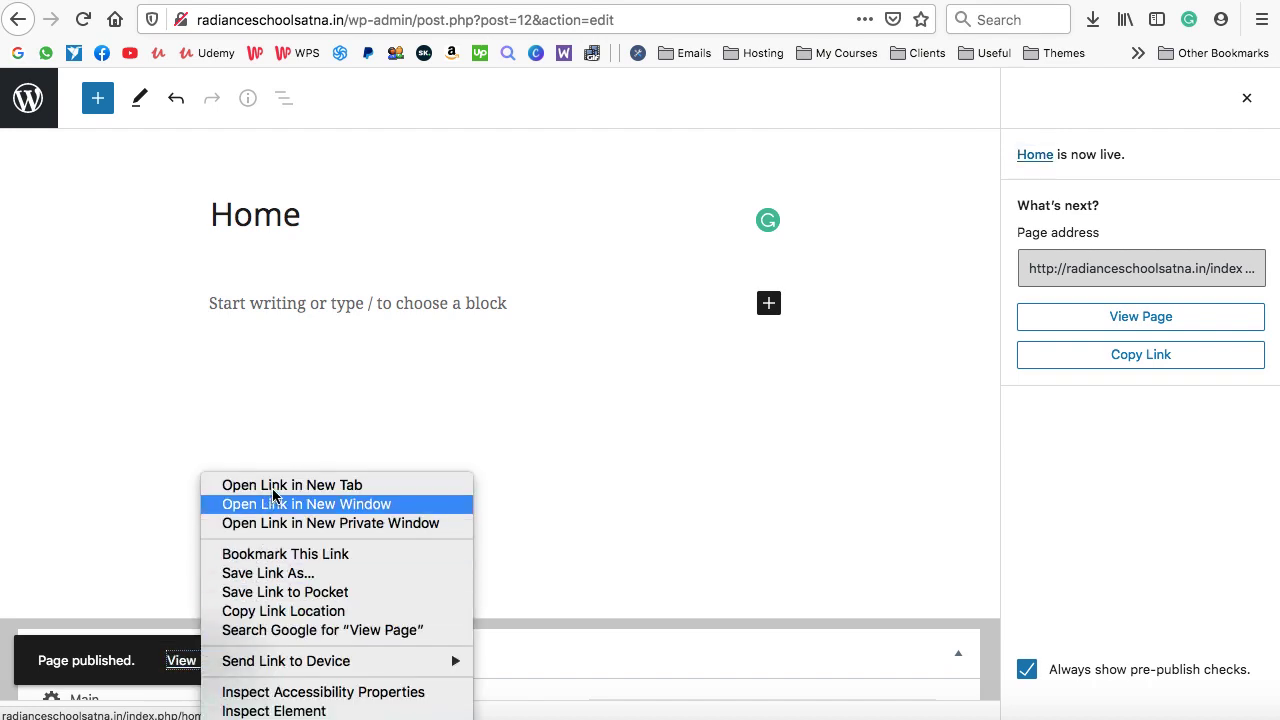
{"action": "left_click", "coordinate": [228, 485]}
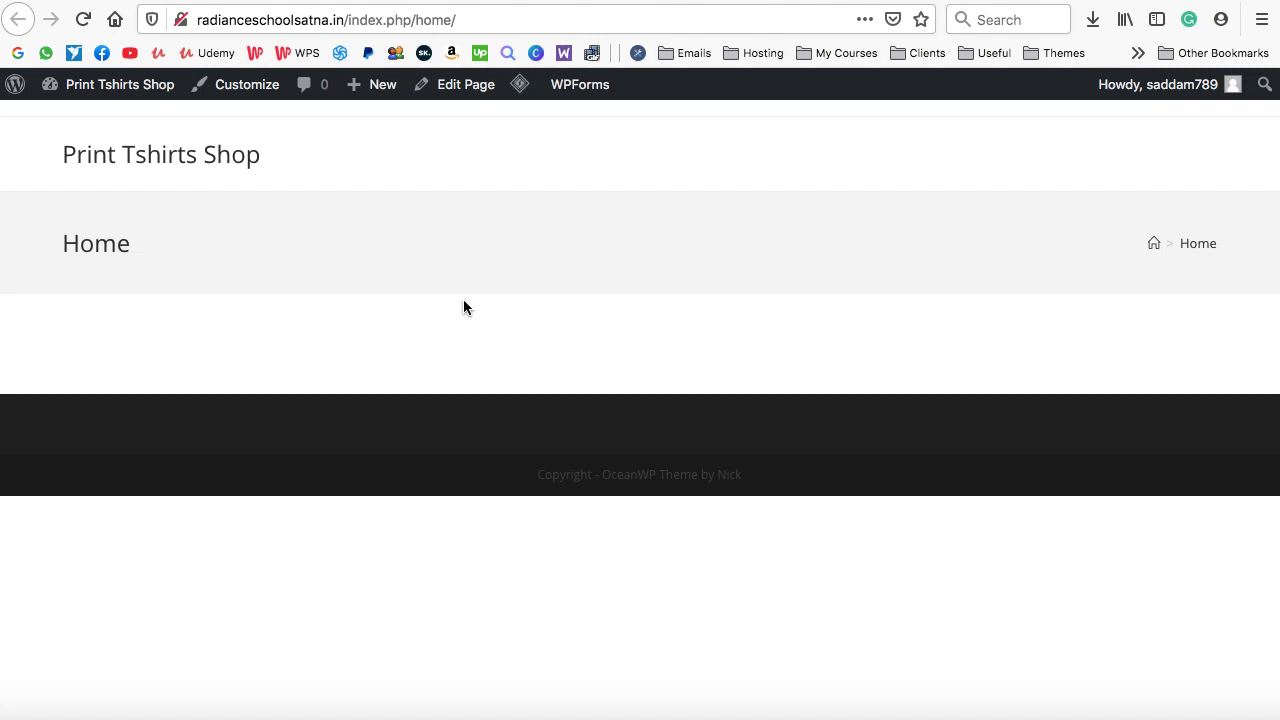
Highlight the Home title and copyright footer on the live page, then return to the editor
{"action": "left_click_drag", "start_coordinate": [63, 245], "coordinate": [132, 245]}
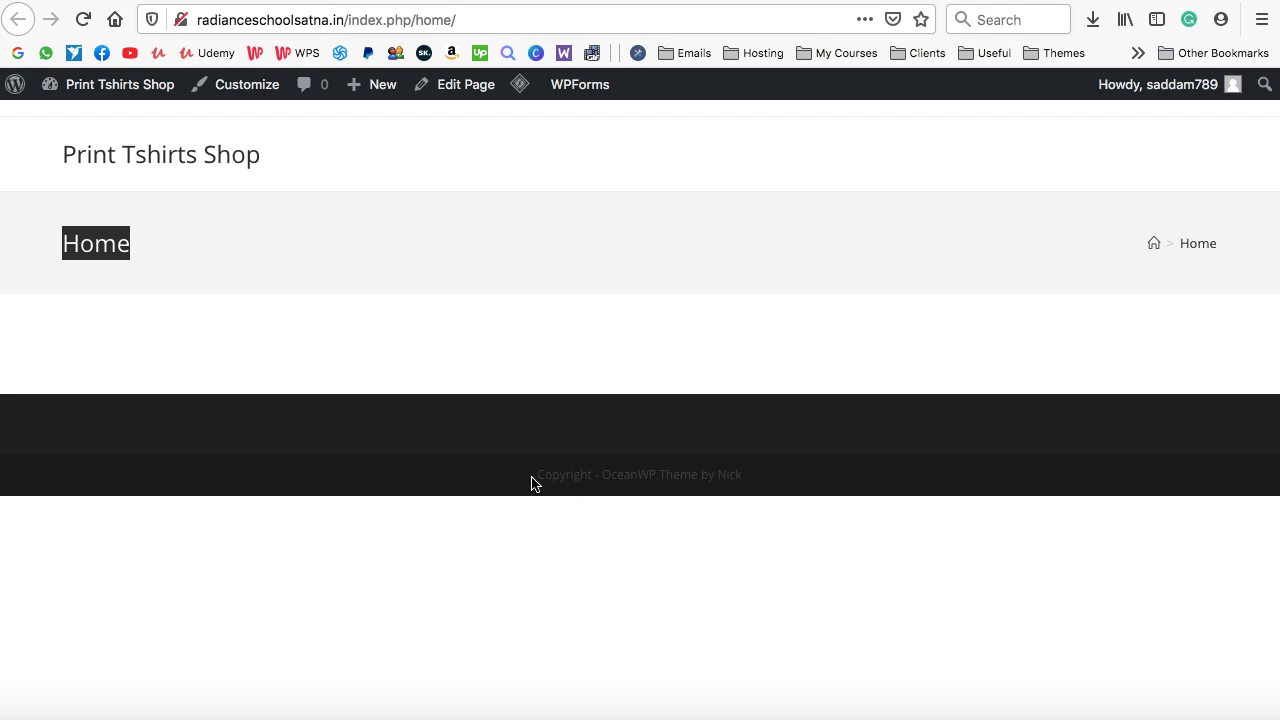
{"action": "left_click_drag", "start_coordinate": [535, 476], "coordinate": [741, 474]}
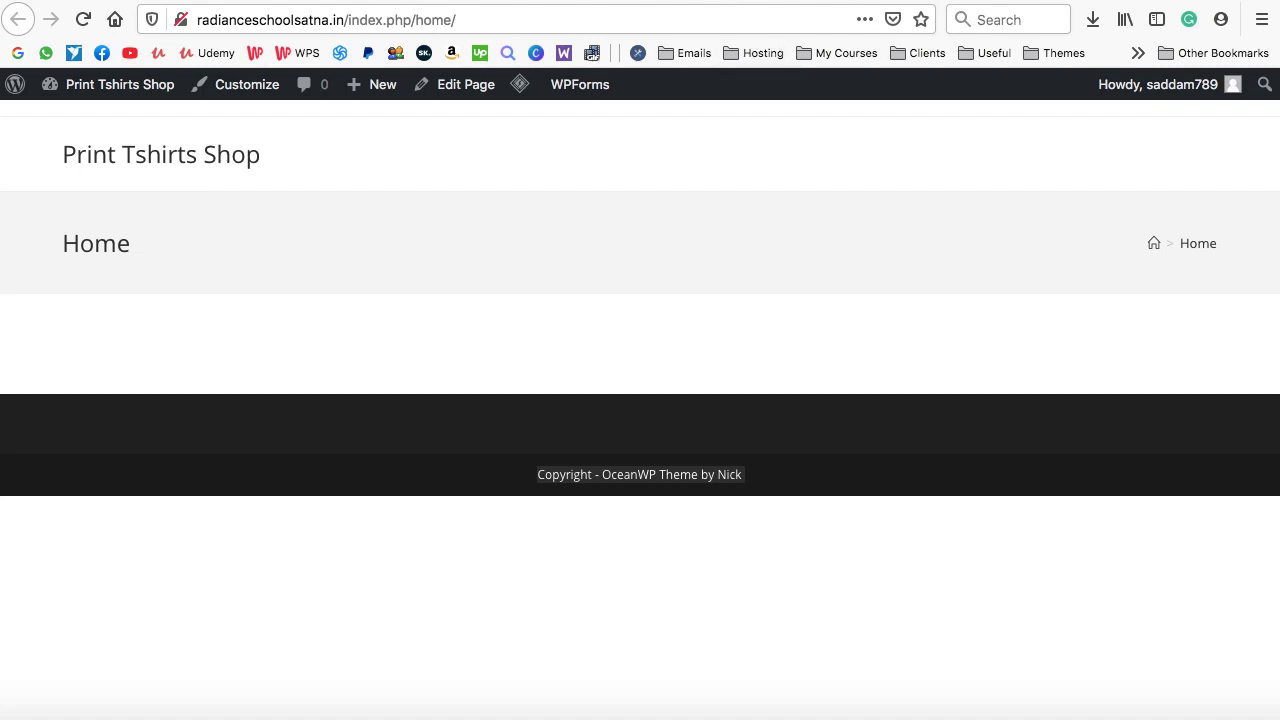
{"action": "left_click", "coordinate": [80, 1]}
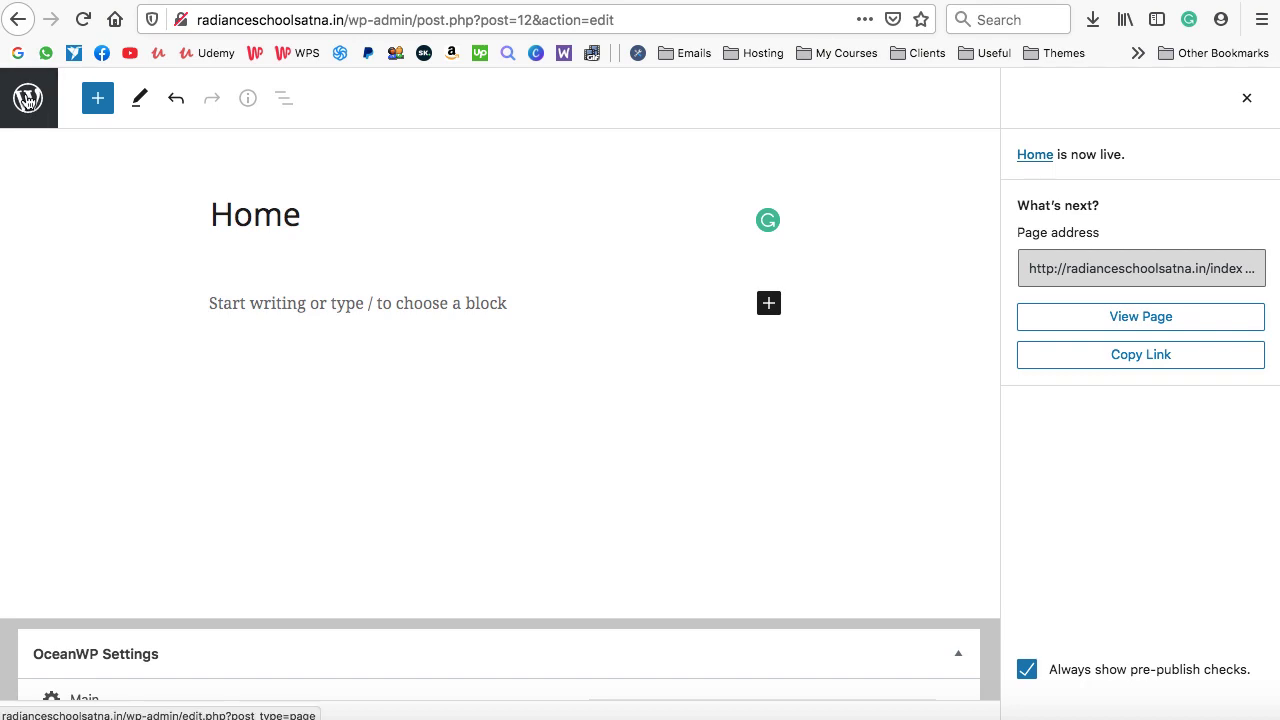
From the Pages list, start another new page titled 'About us' and publish it
{"action": "left_click", "coordinate": [27, 99]}
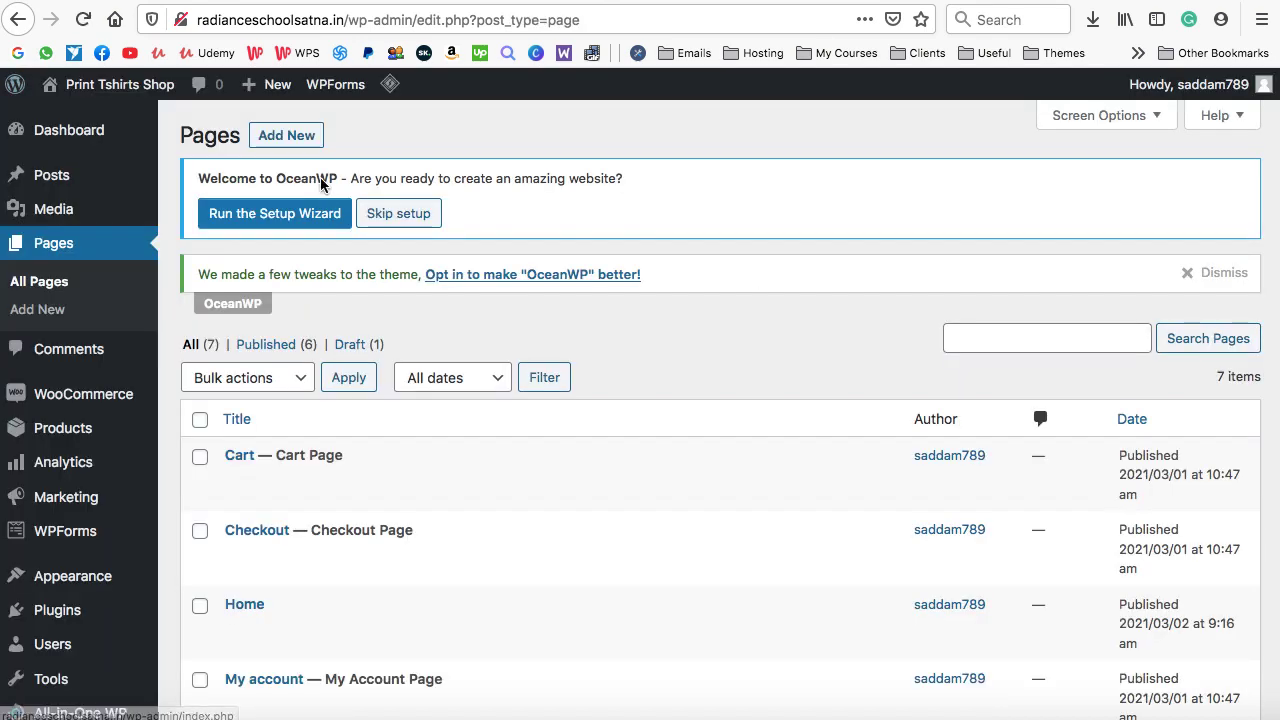
{"action": "left_click", "coordinate": [286, 137]}
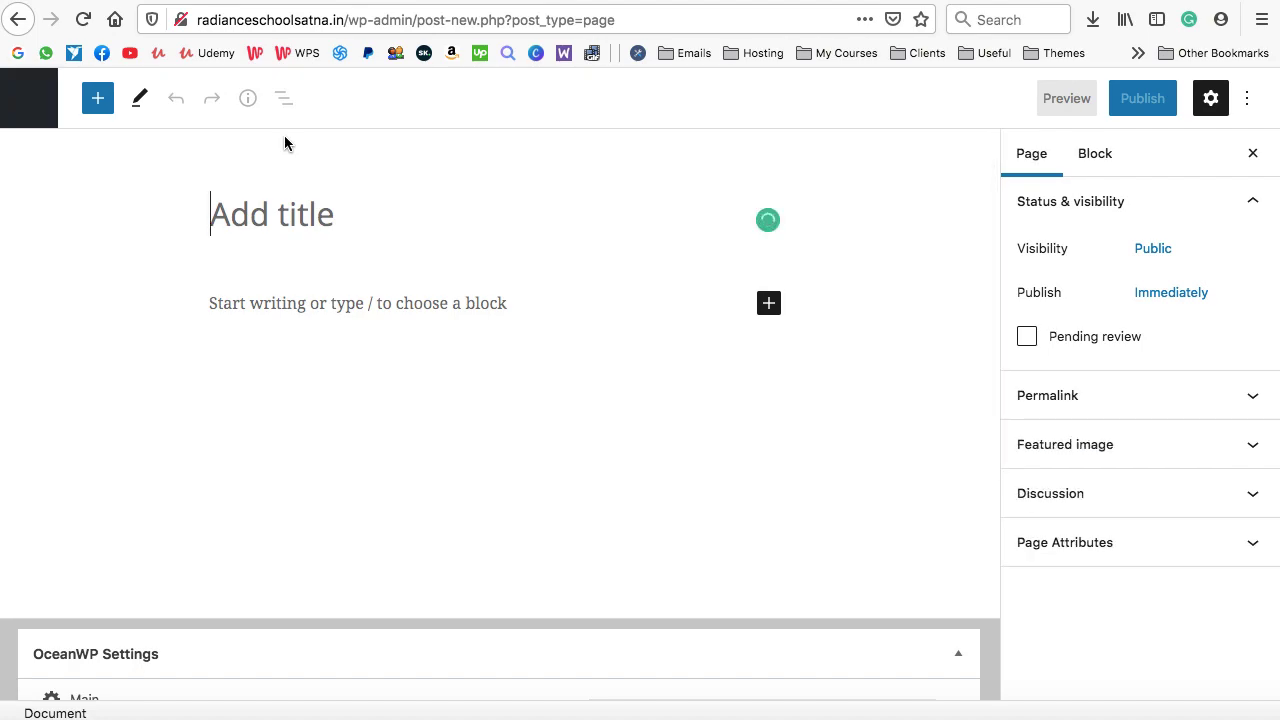
{"action": "type", "text": "About us"}
{"action": "left_click", "coordinate": [1140, 99]}
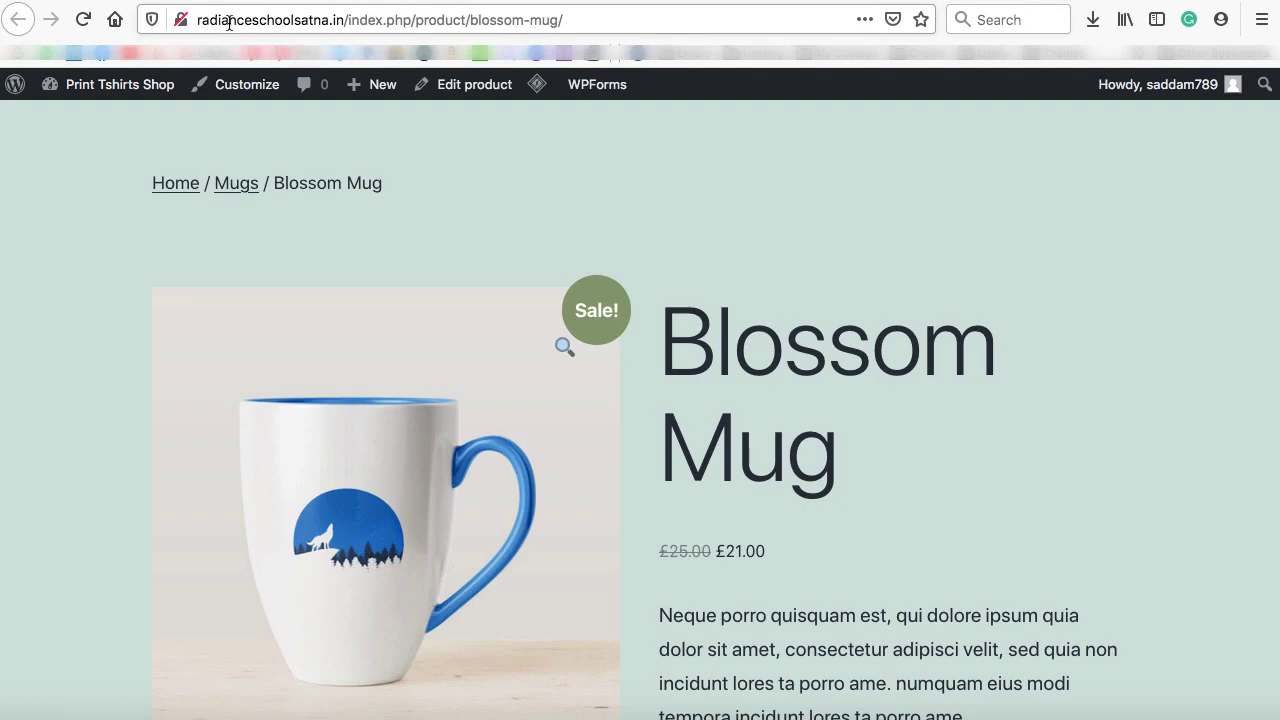
Load the site root radianceschoolsatna.in and compare its Hello world! front page with Home
{"action": "left_click_drag", "start_coordinate": [343, 20], "coordinate": [580, 20]}
{"action": "key", "text": "BackSpace"}
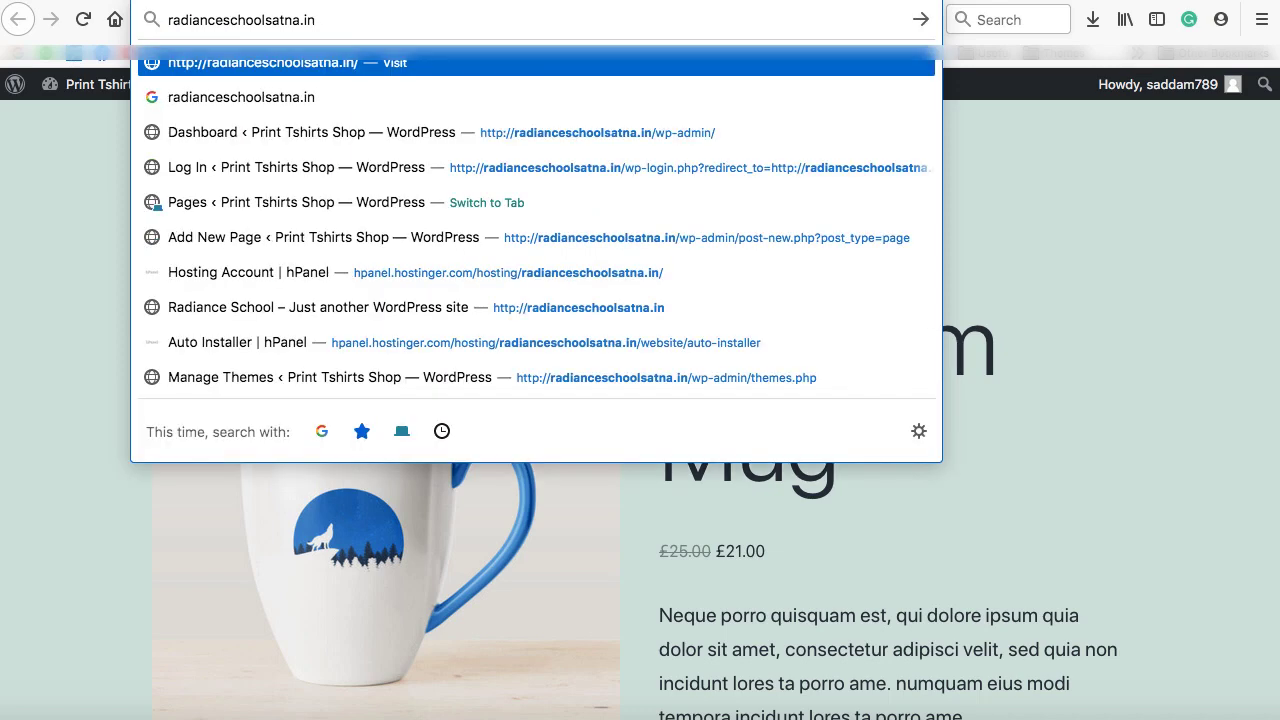
{"action": "key", "text": "Return"}
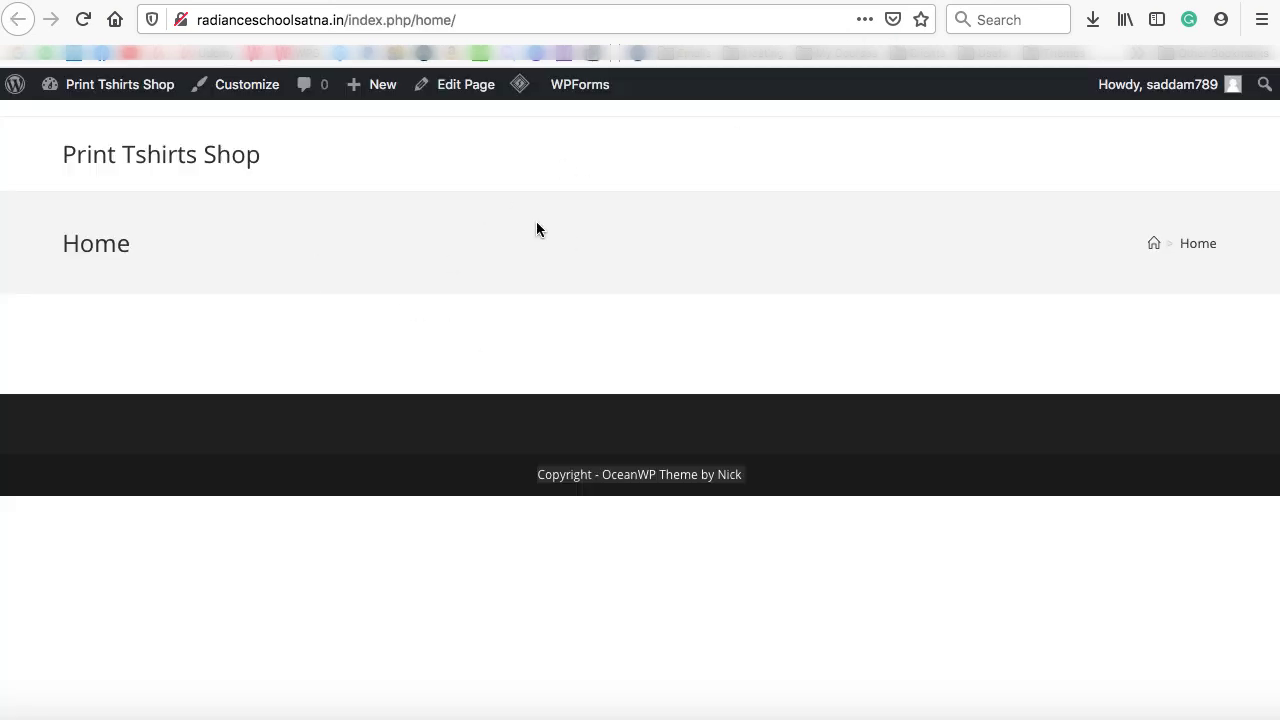
{"action": "left_click", "coordinate": [1091, 1]}
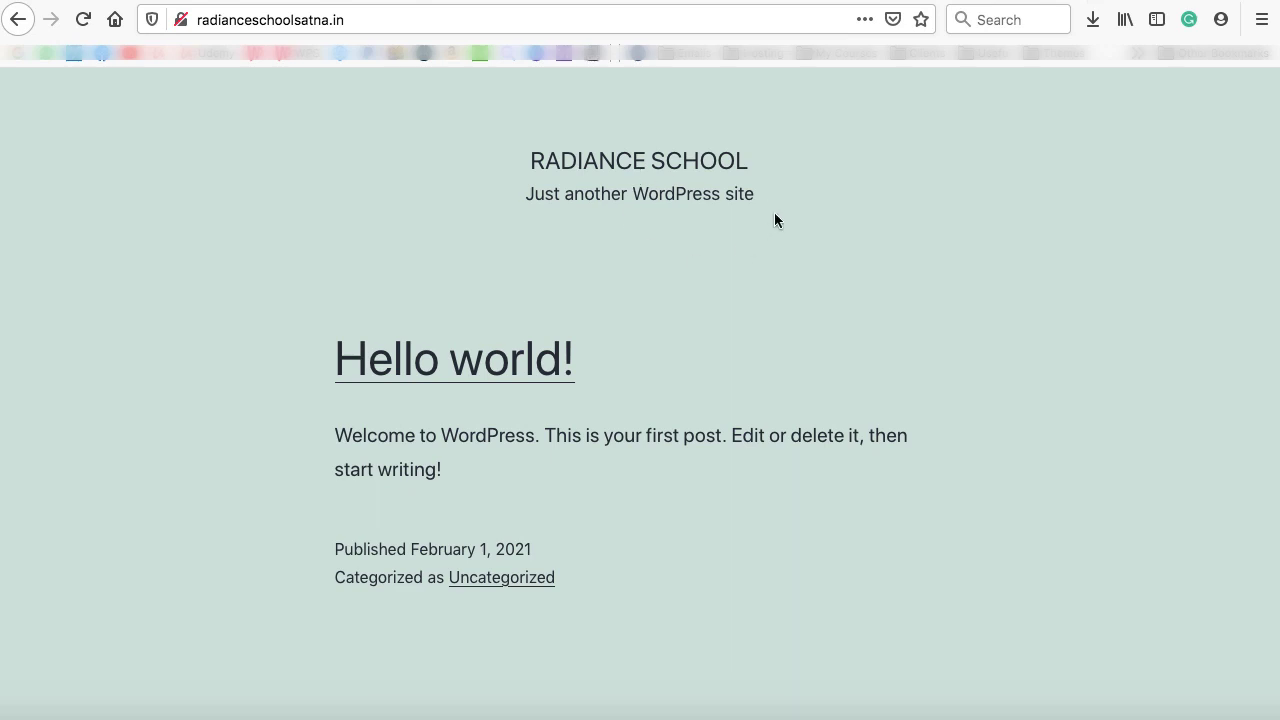
{"action": "left_click", "coordinate": [942, 1]}
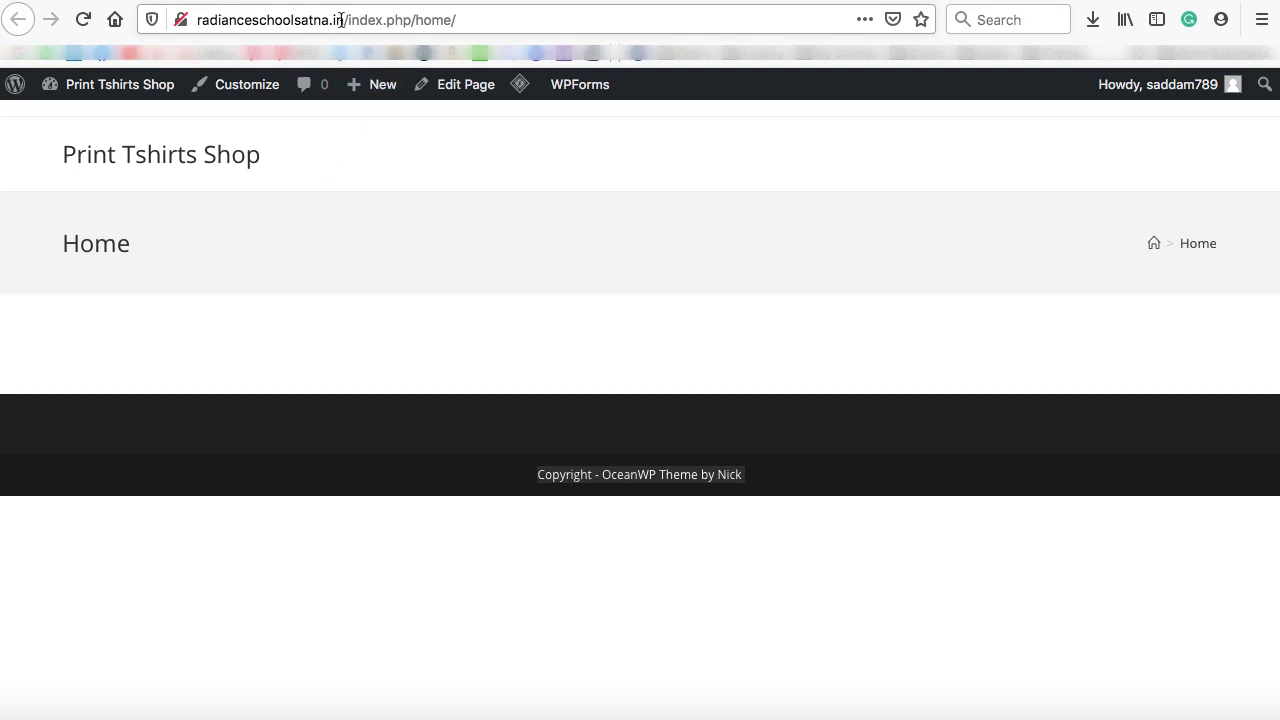
{"action": "left_click_drag", "start_coordinate": [344, 20], "coordinate": [199, 19]}
In Reading Settings, set the homepage to the static page 'Home' and save
{"action": "left_click", "coordinate": [123, 199]}
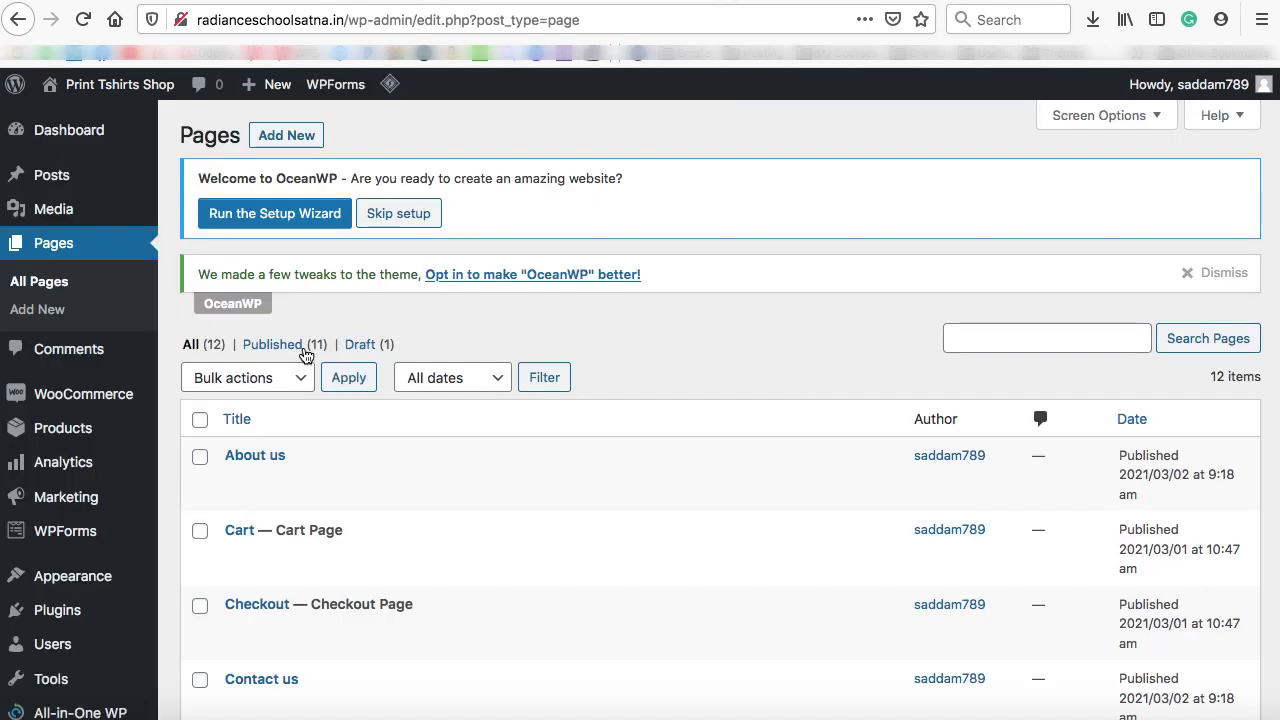
{"action": "scroll", "coordinate": [305, 353], "scroll_direction": "down", "scroll_amount": 1}
{"action": "scroll", "coordinate": [305, 353], "scroll_direction": "down", "scroll_amount": 4}
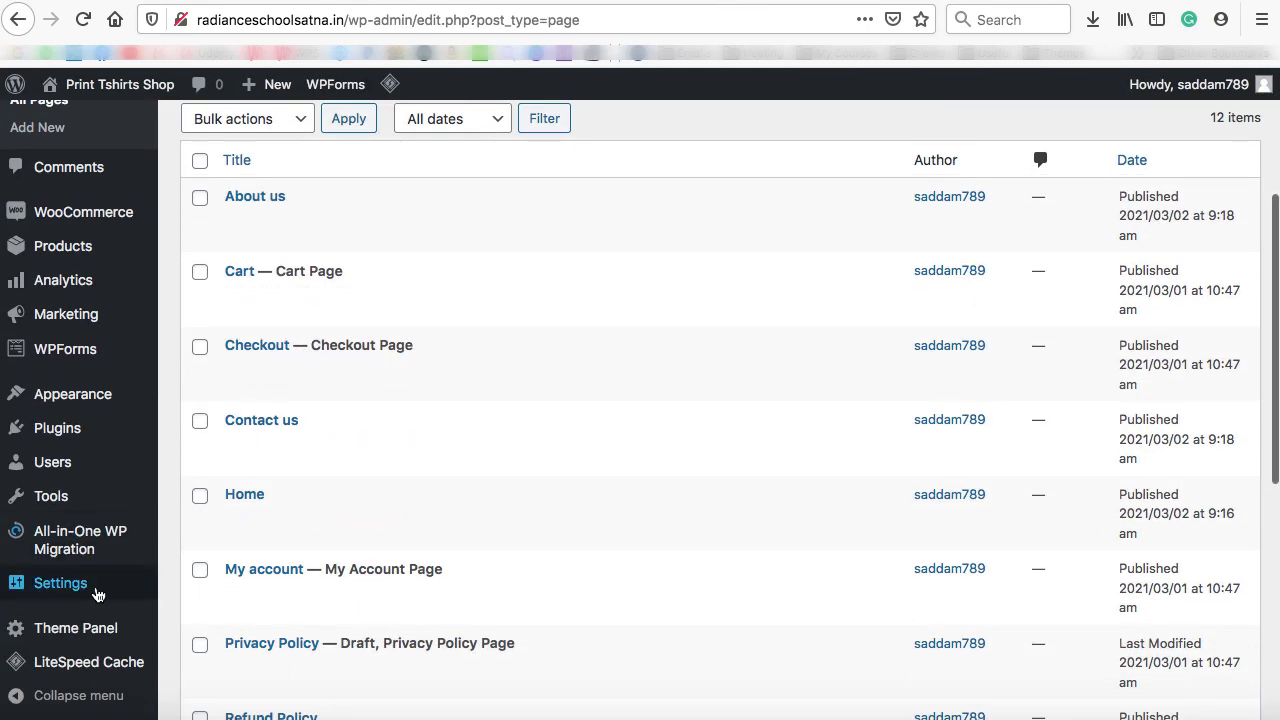
{"action": "mouse_move", "coordinate": [85, 593]}
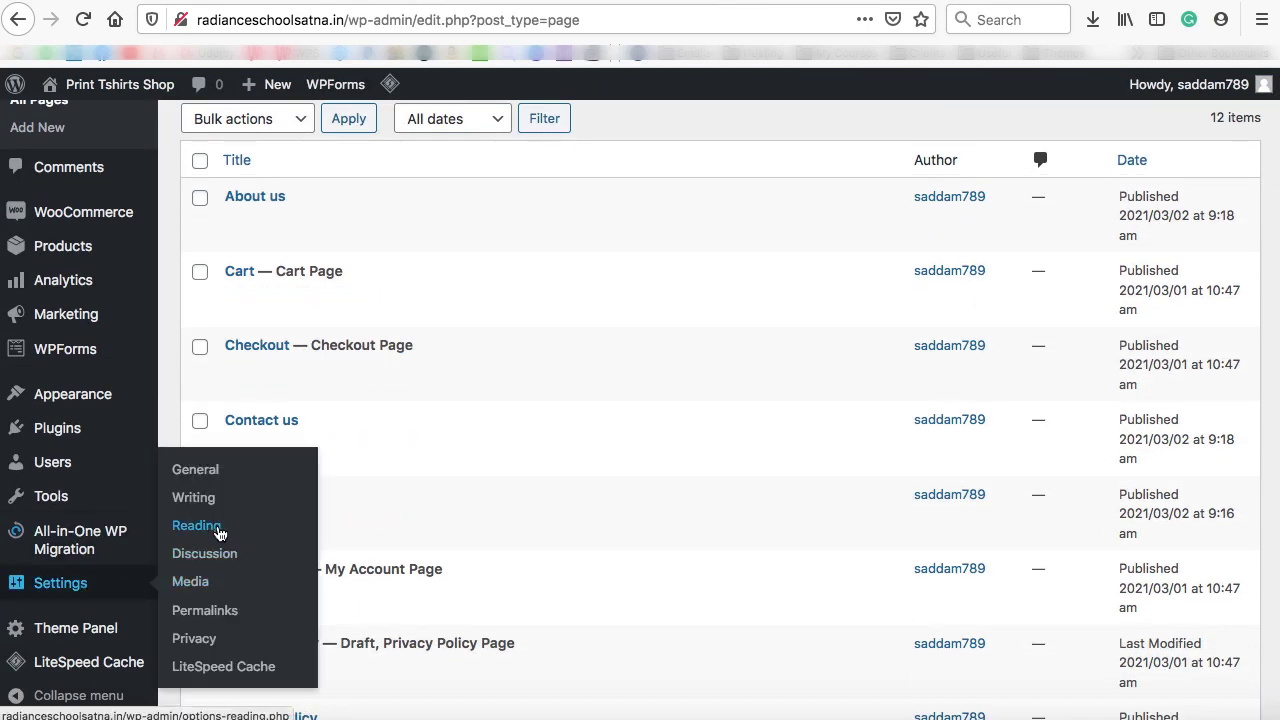
{"action": "left_click", "coordinate": [196, 526]}
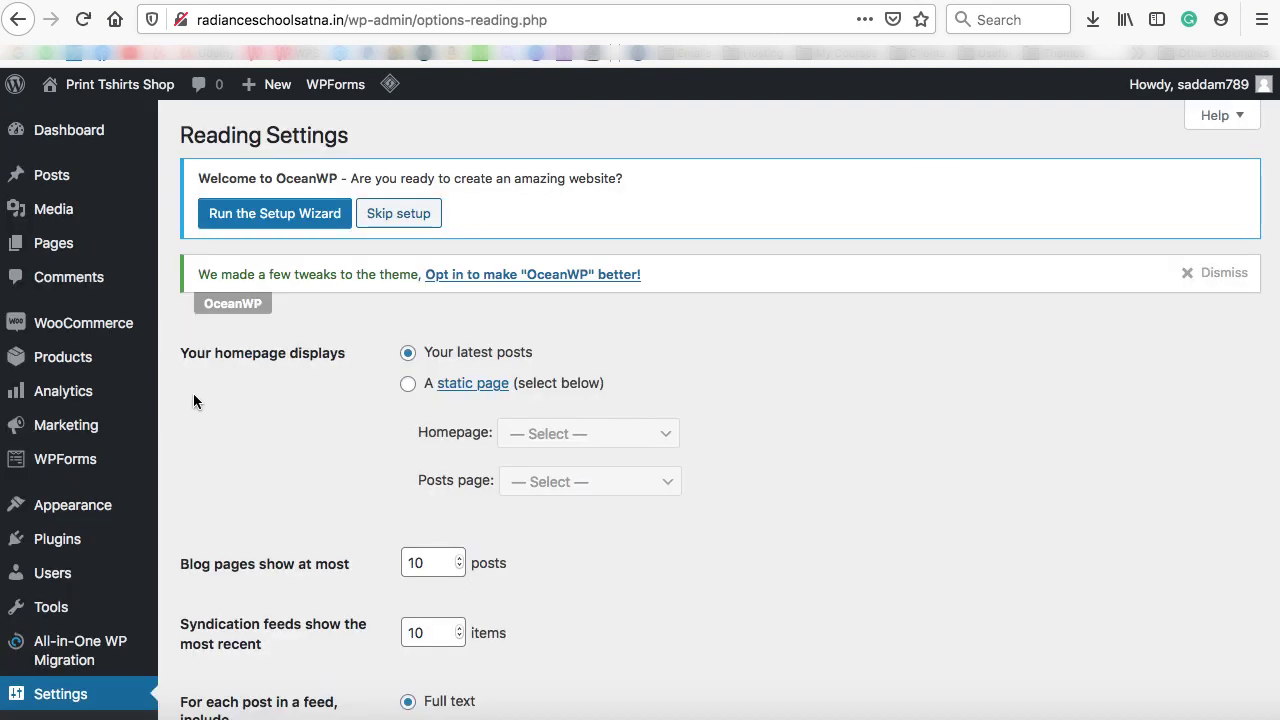
{"action": "left_click", "coordinate": [408, 385]}
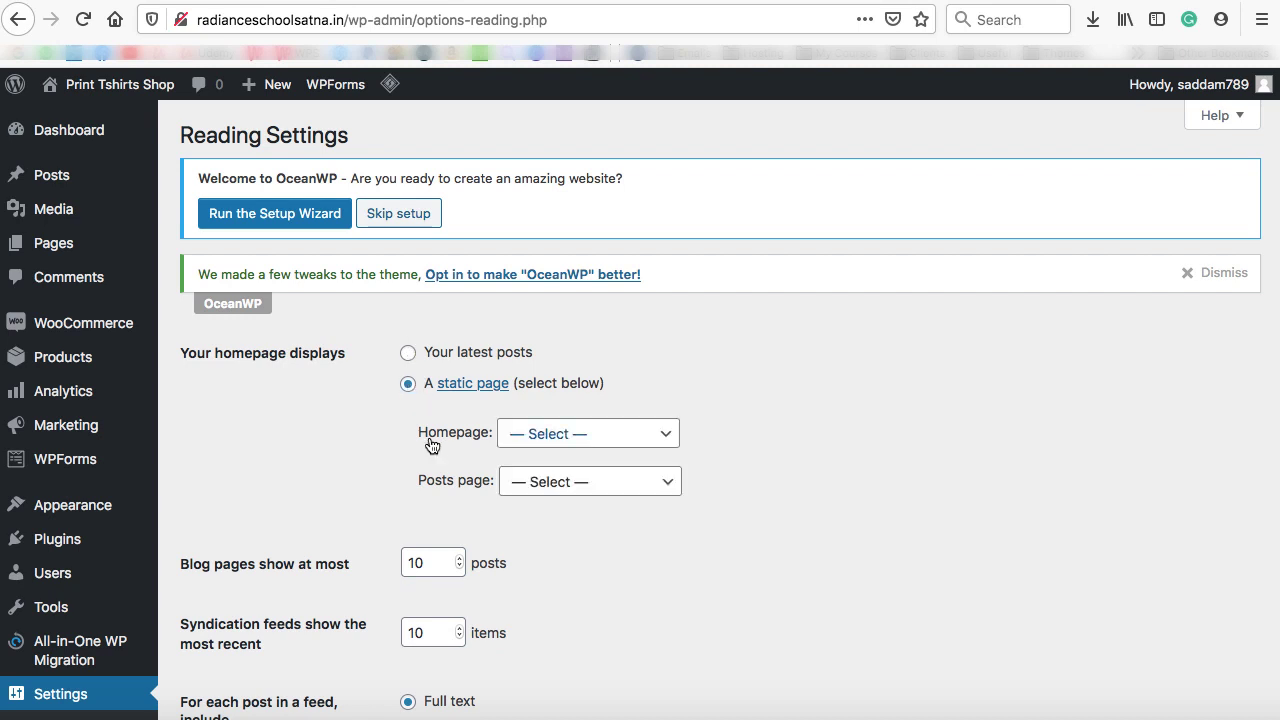
{"action": "left_click", "coordinate": [584, 438]}
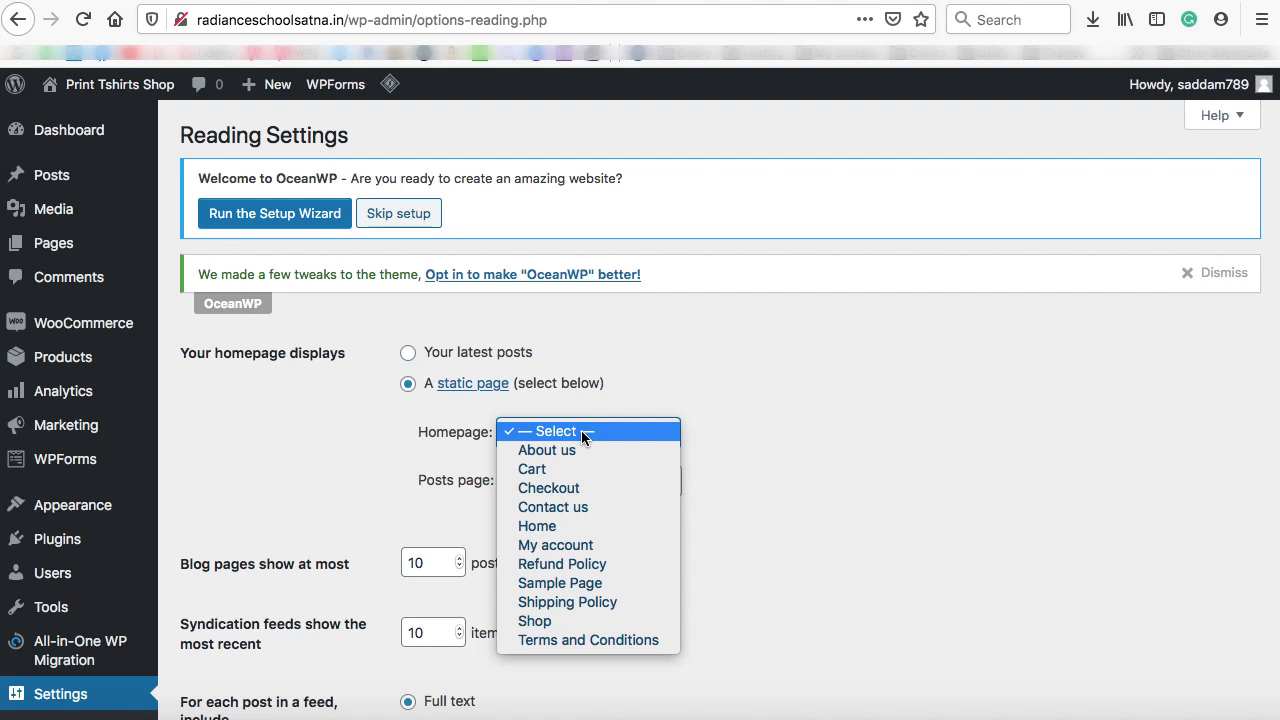
{"action": "left_click", "coordinate": [573, 526]}
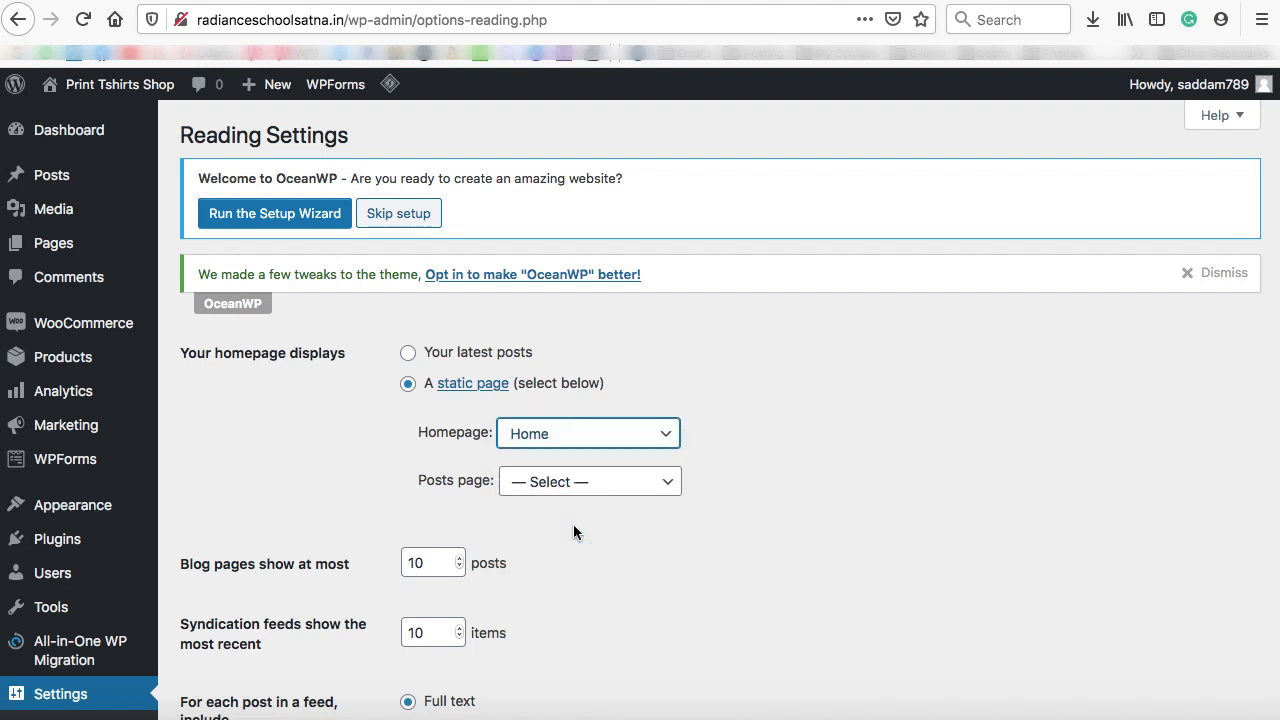
{"action": "scroll", "coordinate": [748, 463], "scroll_direction": "down", "scroll_amount": 5}
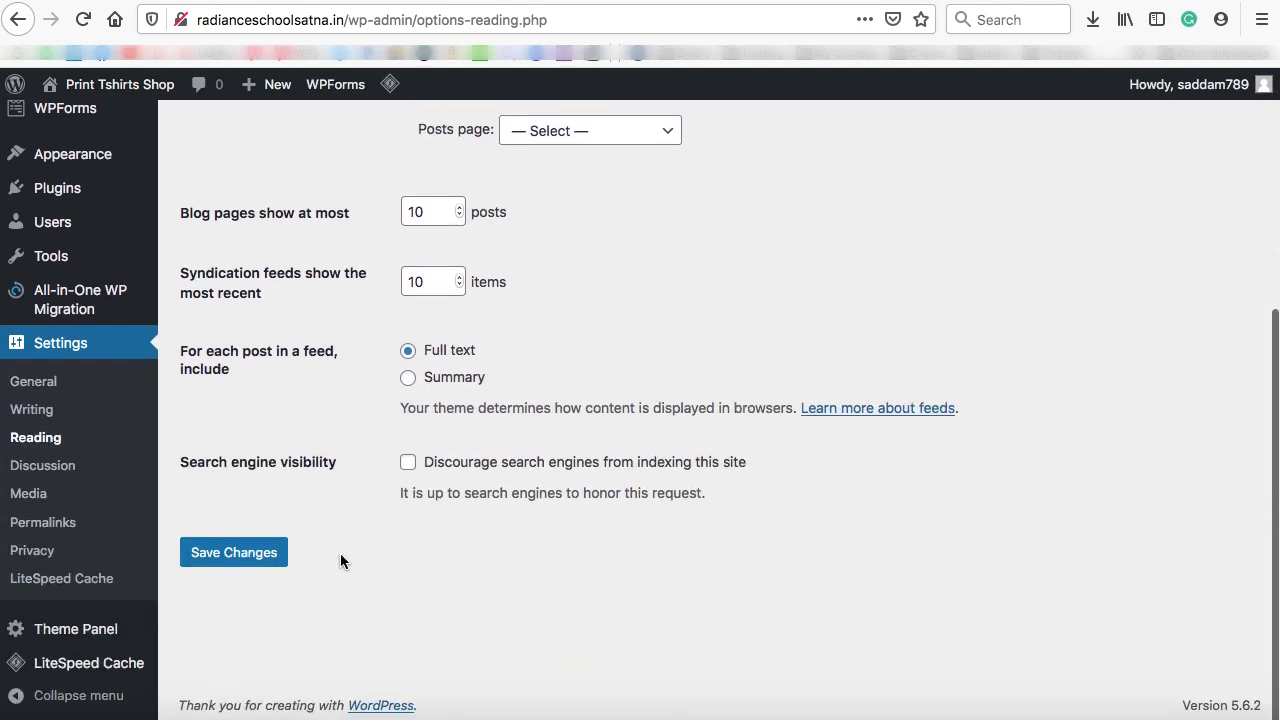
{"action": "left_click", "coordinate": [238, 564]}
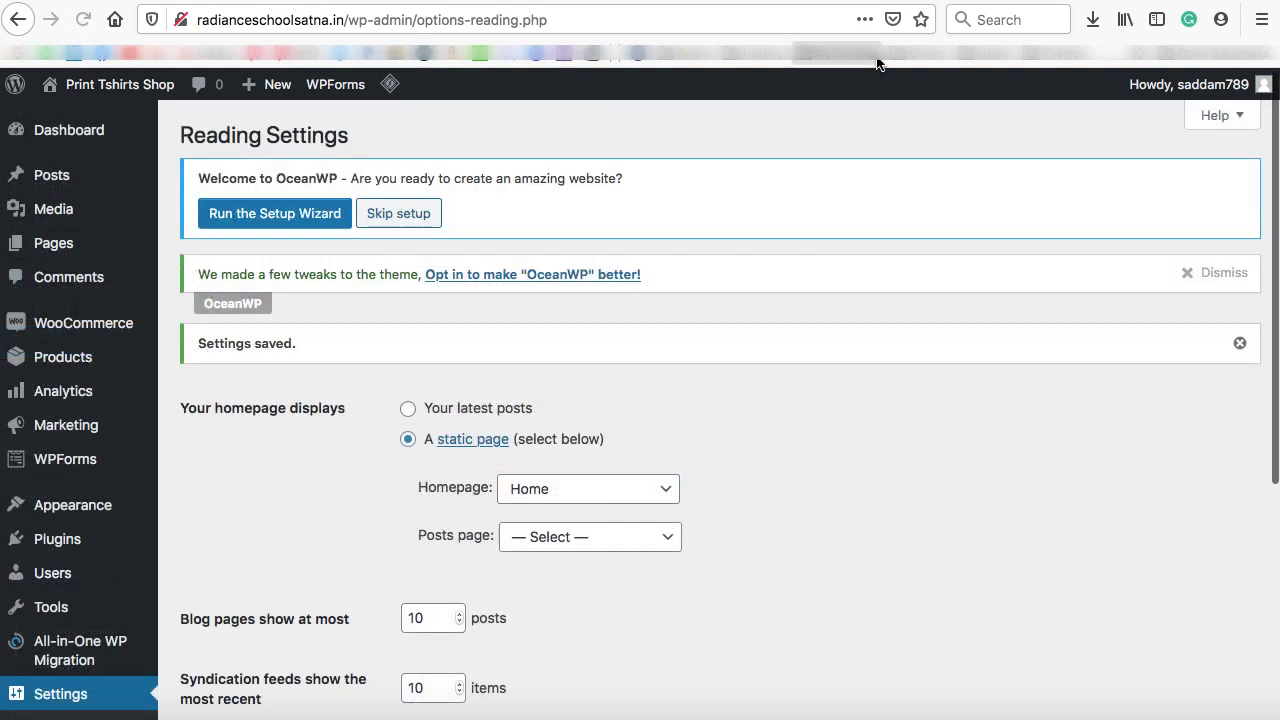
Trim the live site's URL to the domain root to confirm Home is the front page
{"action": "left_click", "coordinate": [926, 1]}
{"action": "left_click", "coordinate": [343, 20]}
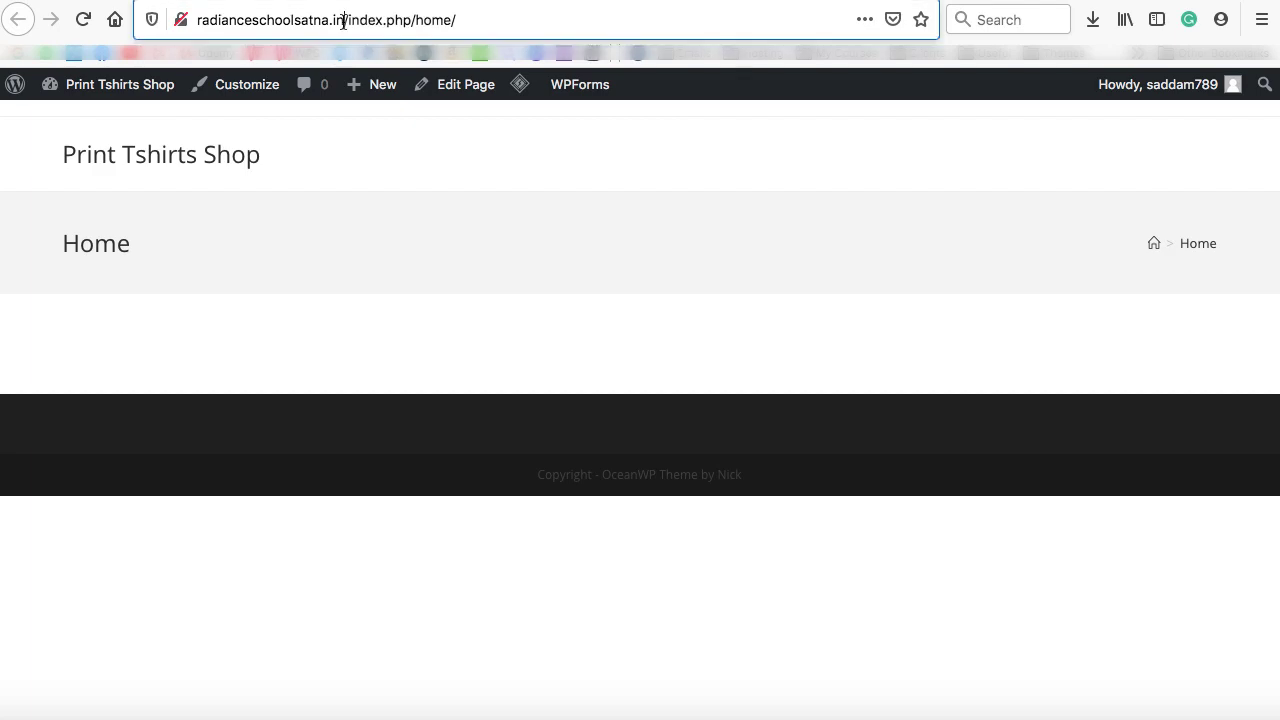
{"action": "left_click_drag", "start_coordinate": [343, 20], "coordinate": [489, 19]}
{"action": "key", "text": "BackSpace"}
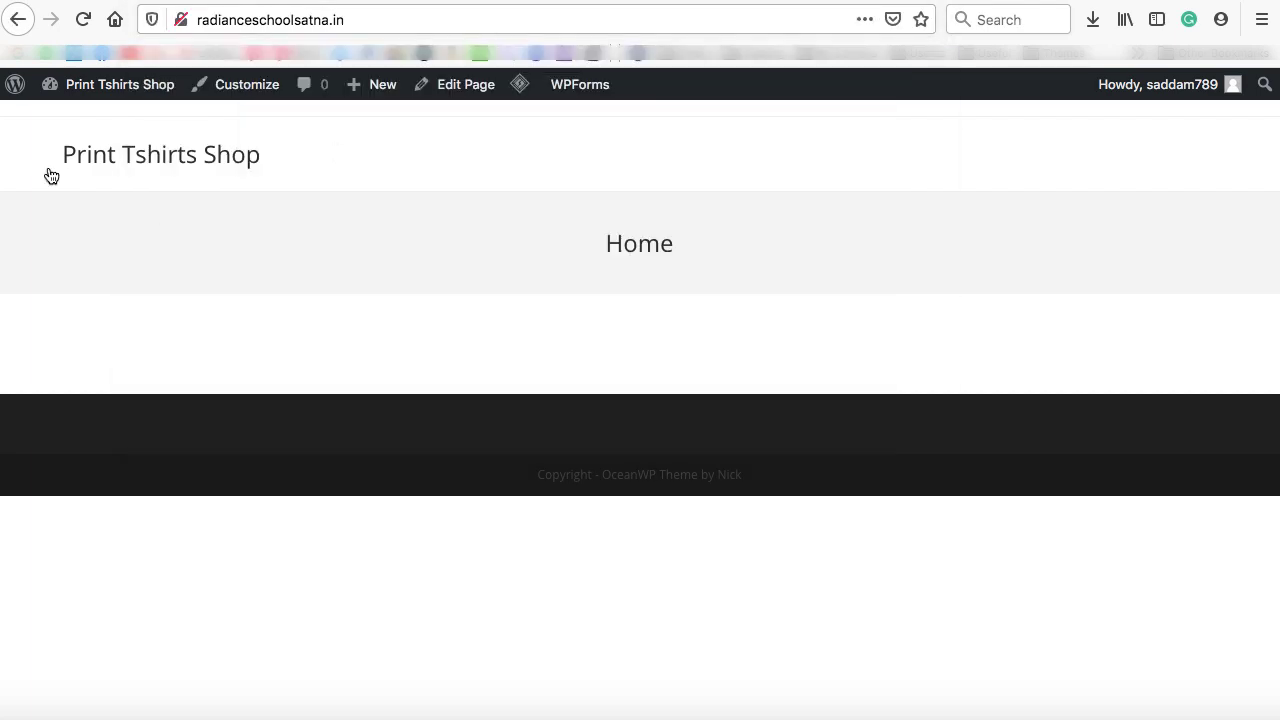
{"action": "left_click_drag", "start_coordinate": [349, 20], "coordinate": [193, 20]}
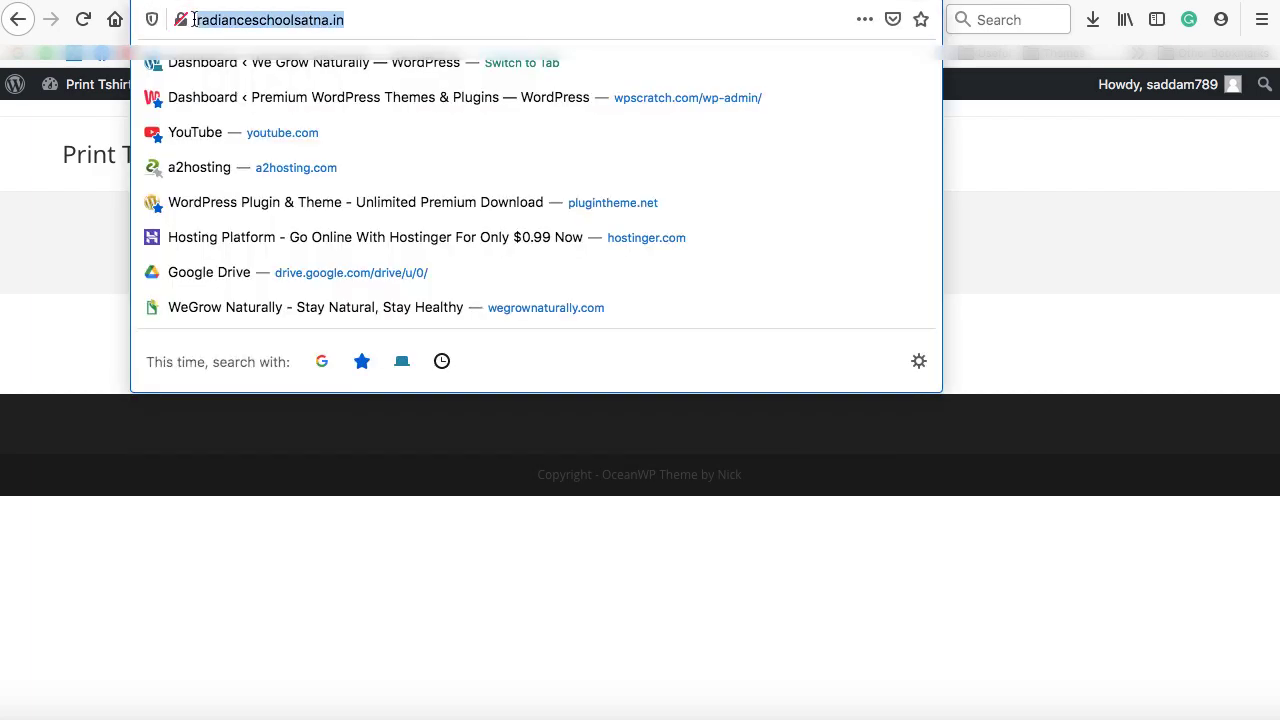
{"action": "left_click", "coordinate": [346, 19]}
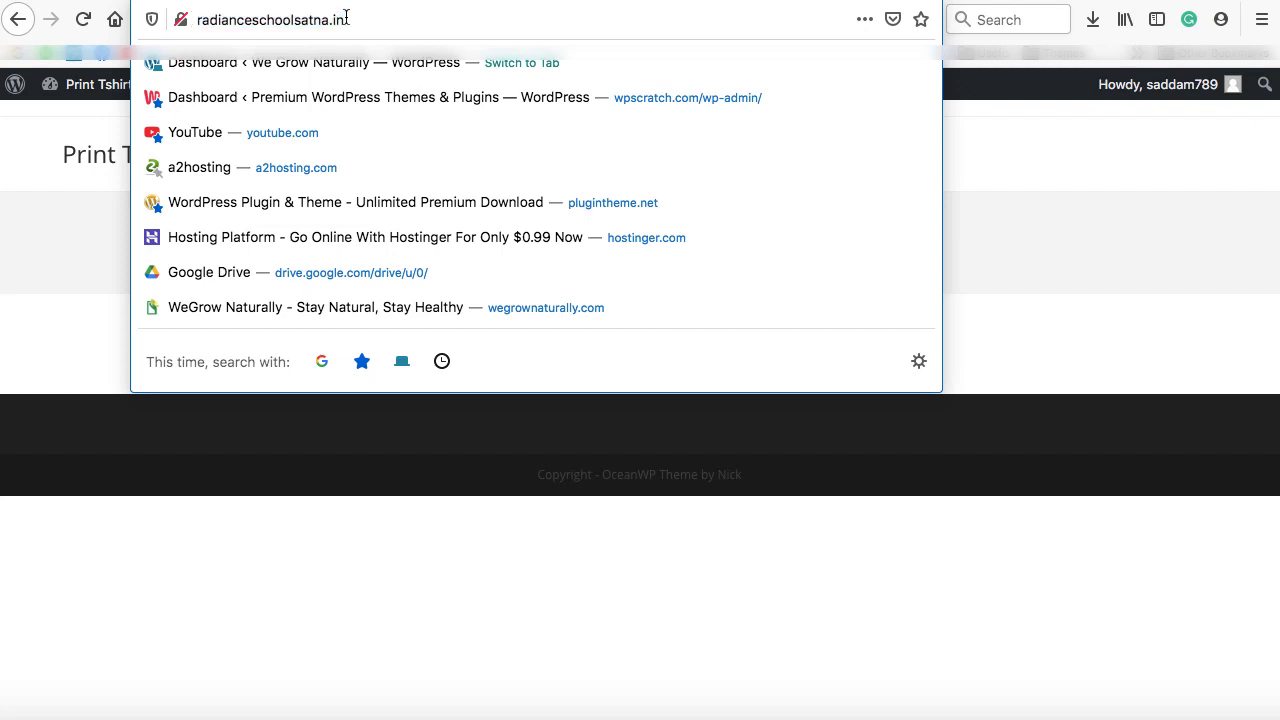
{"action": "left_click", "coordinate": [987, 189]}
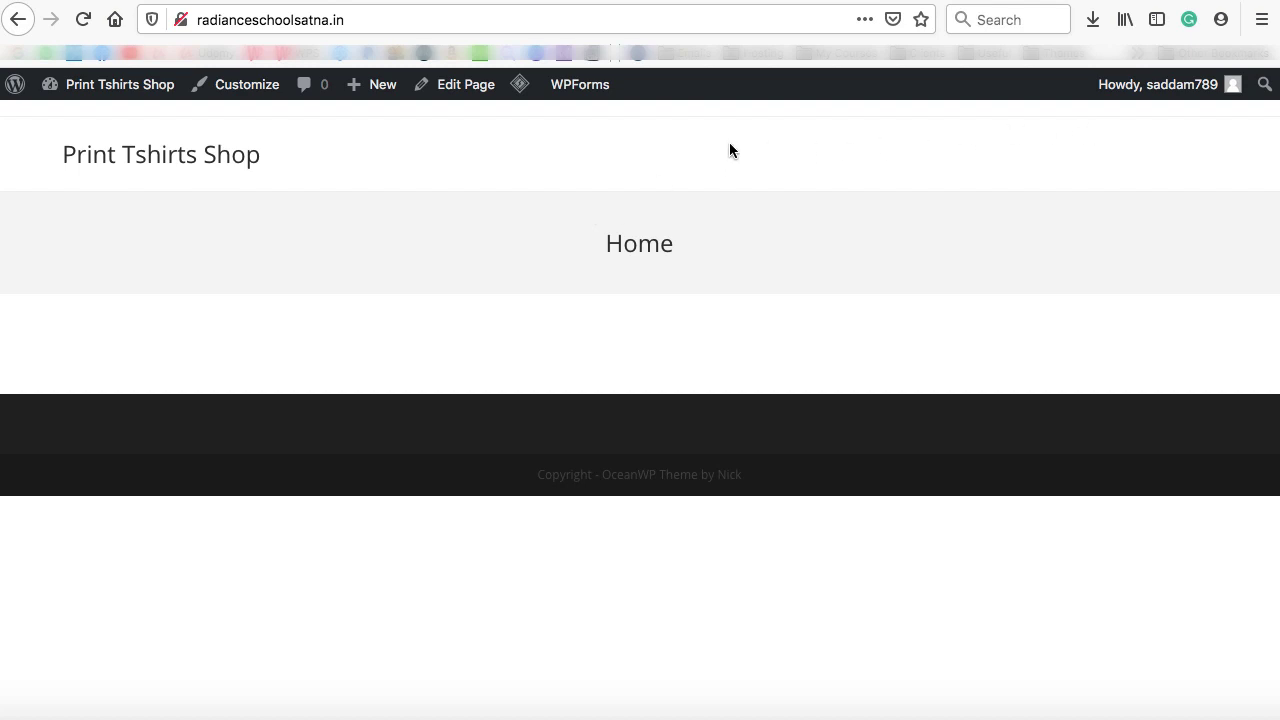
{"action": "left_click", "coordinate": [731, 0]}
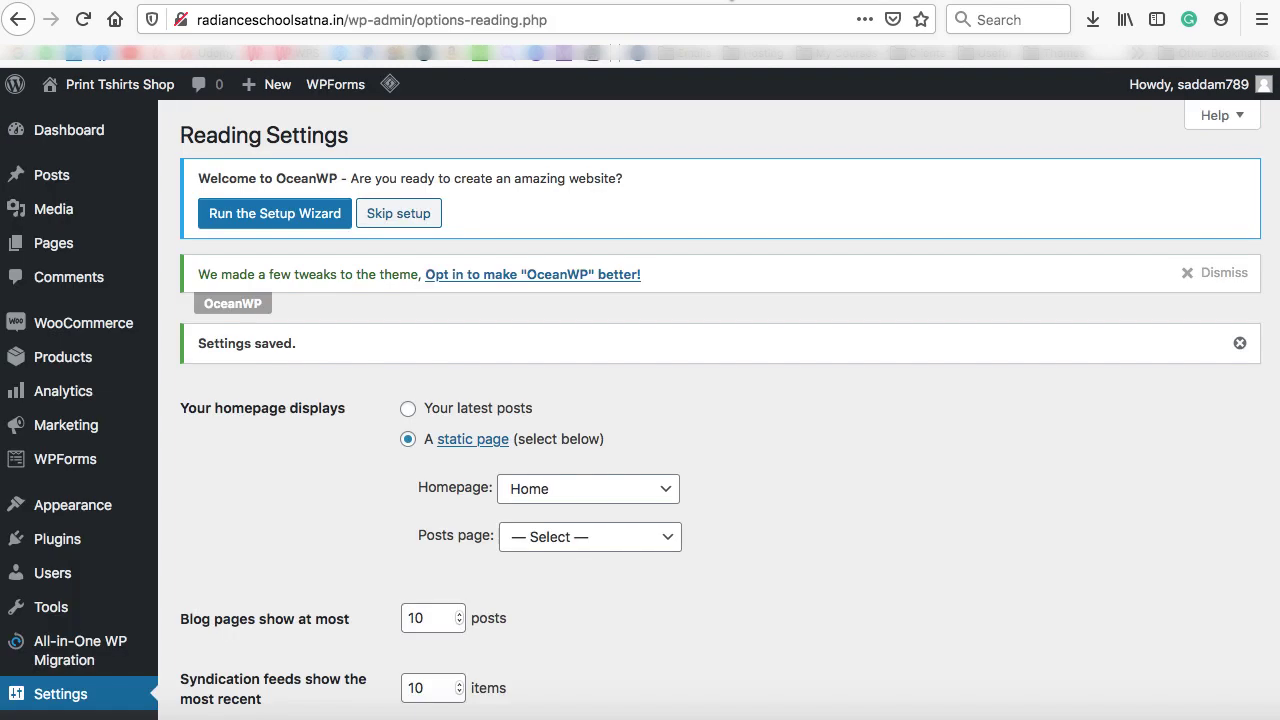
Create a new navigation menu named 'Main menu' under Appearance > Menus
{"action": "scroll", "coordinate": [304, 391], "scroll_direction": "down", "scroll_amount": 1}
{"action": "mouse_move", "coordinate": [110, 470]}
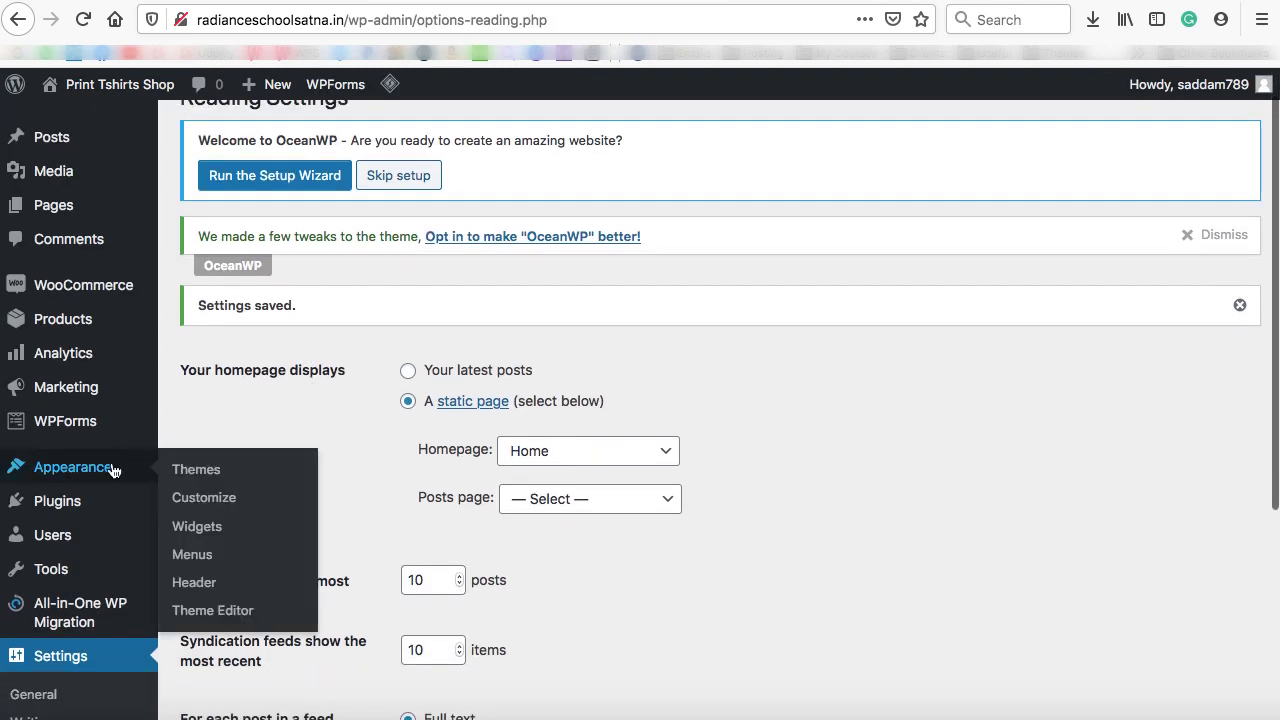
{"action": "left_click", "coordinate": [203, 560]}
{"action": "scroll", "coordinate": [598, 417], "scroll_direction": "down", "scroll_amount": 3}
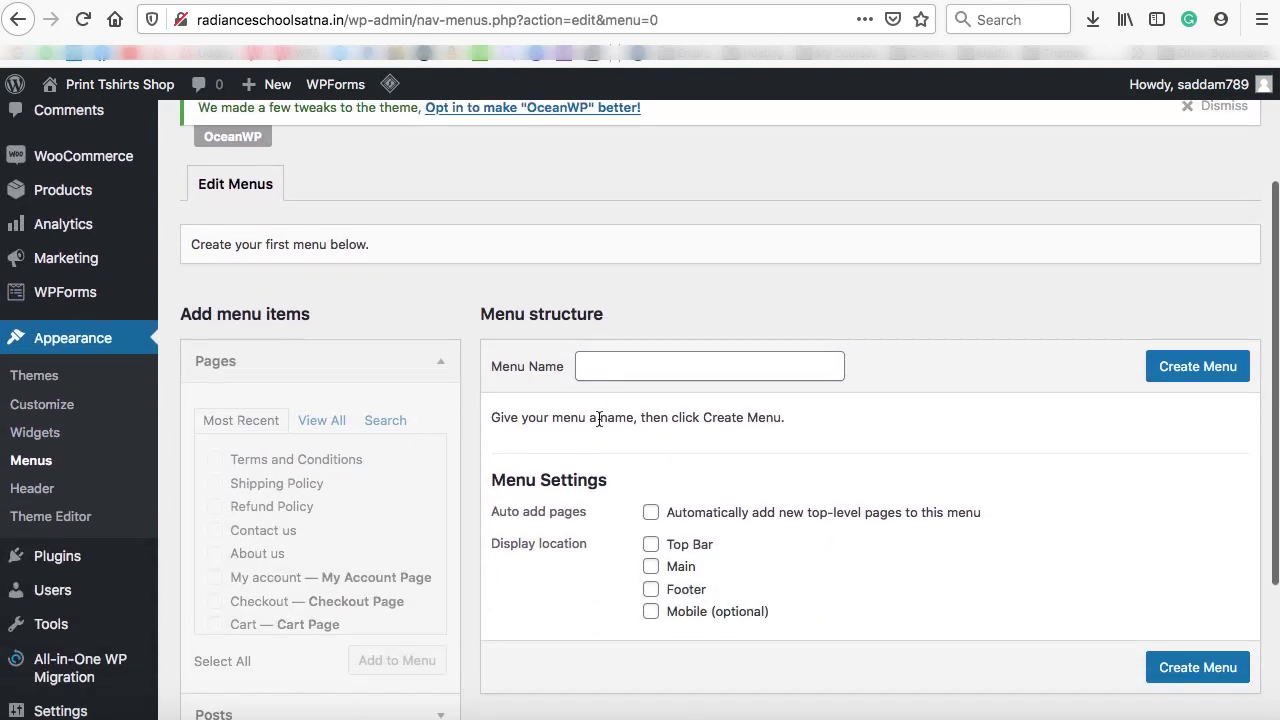
{"action": "left_click", "coordinate": [603, 365]}
{"action": "type", "text": "Main menu"}
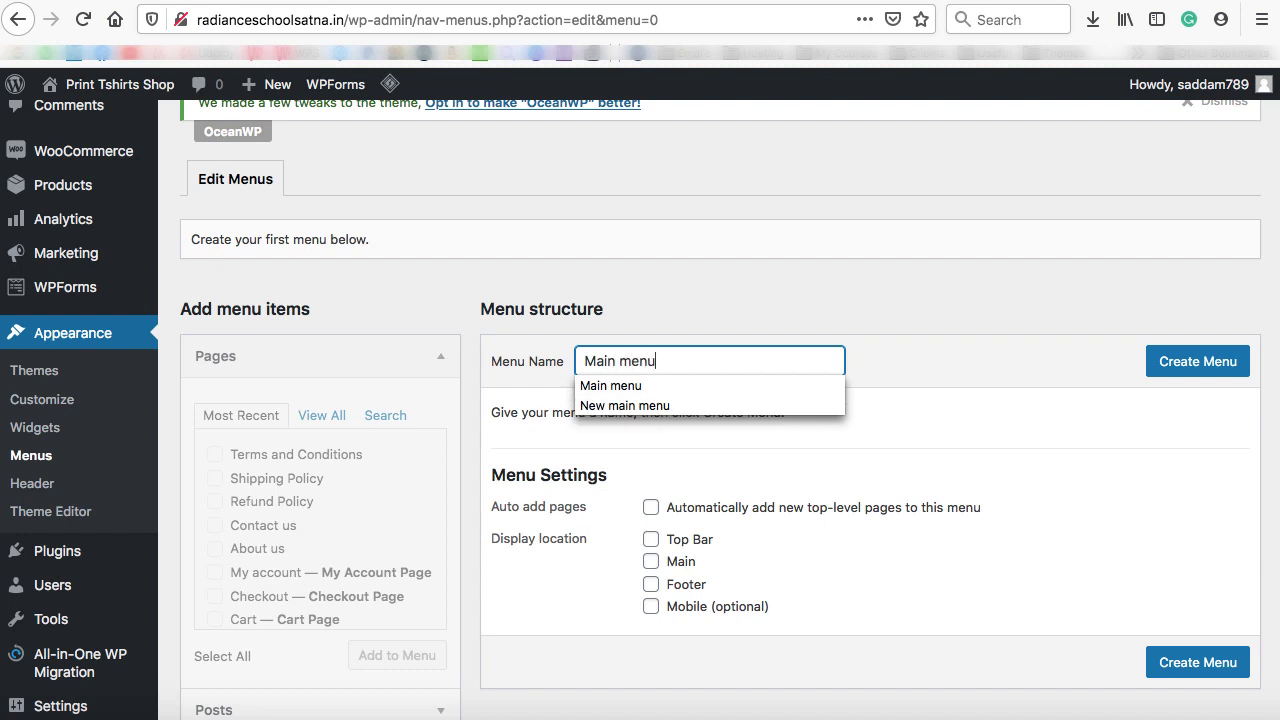
{"action": "left_click", "coordinate": [1200, 372]}
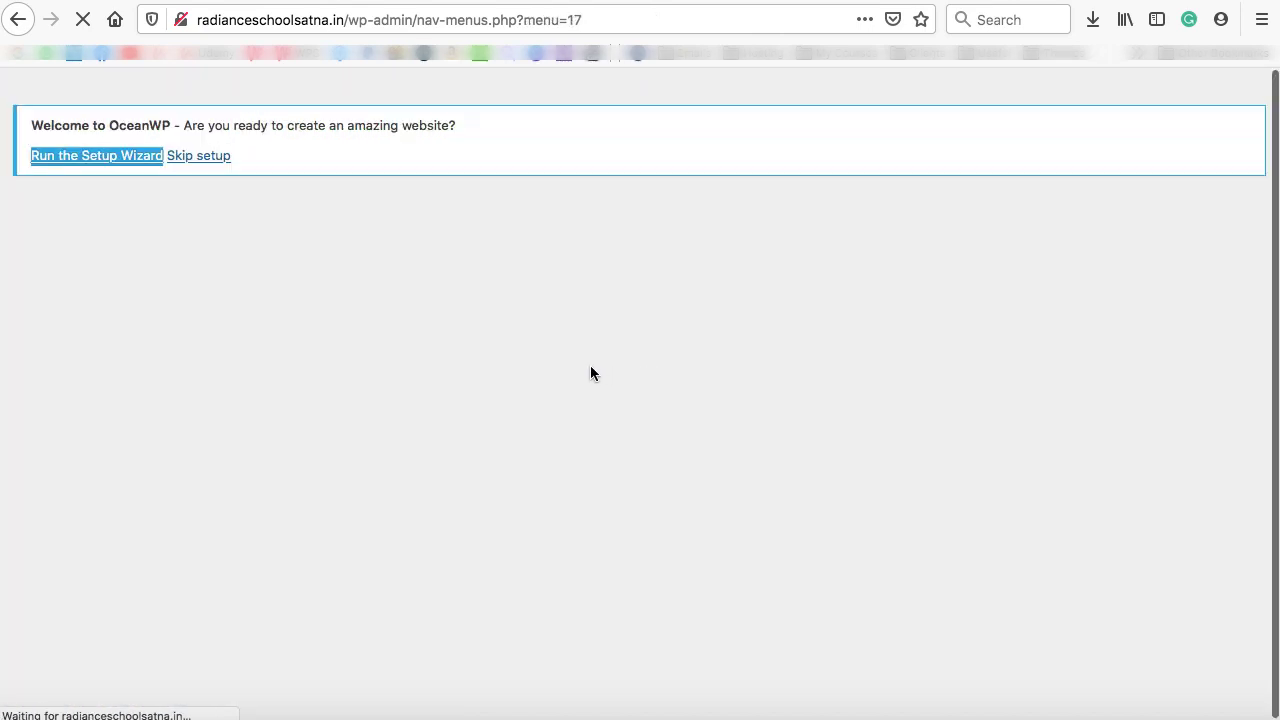
Add the Home, About us, My account and Shop pages to Main menu
{"action": "scroll", "coordinate": [590, 373], "scroll_direction": "down", "scroll_amount": 5}
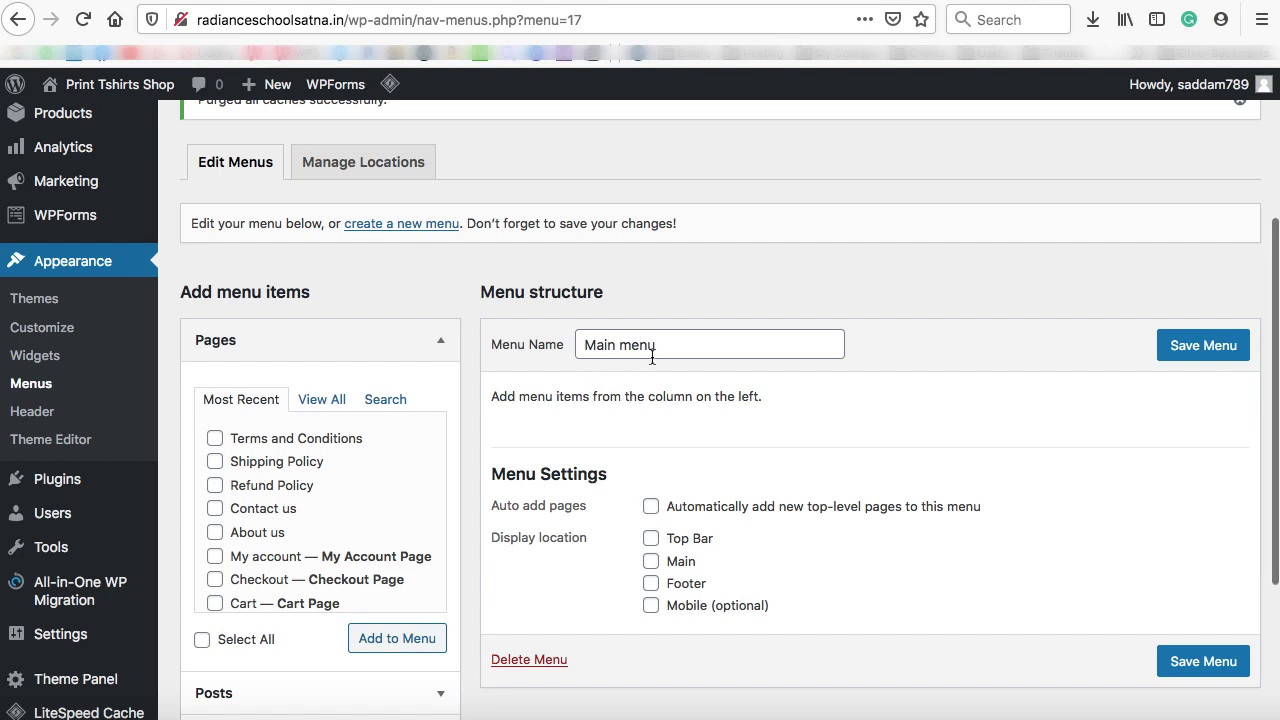
{"action": "scroll", "coordinate": [572, 375], "scroll_direction": "down", "scroll_amount": 3}
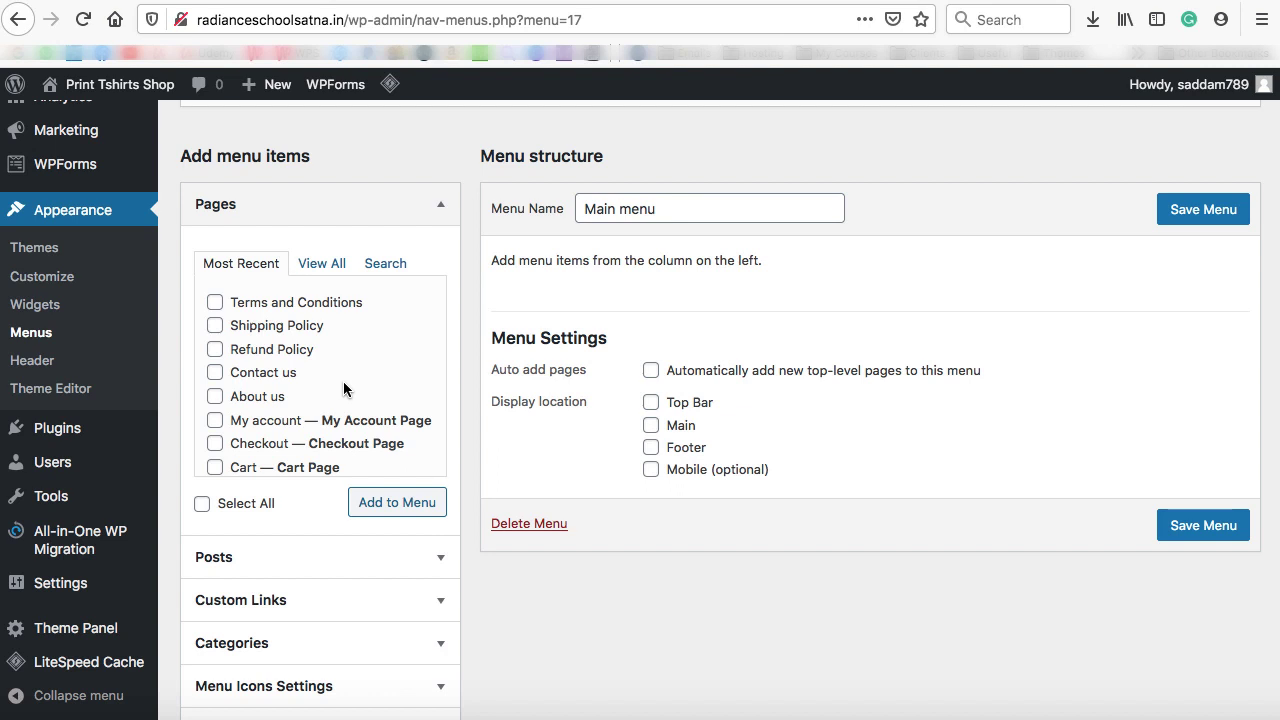
{"action": "left_click", "coordinate": [318, 264]}
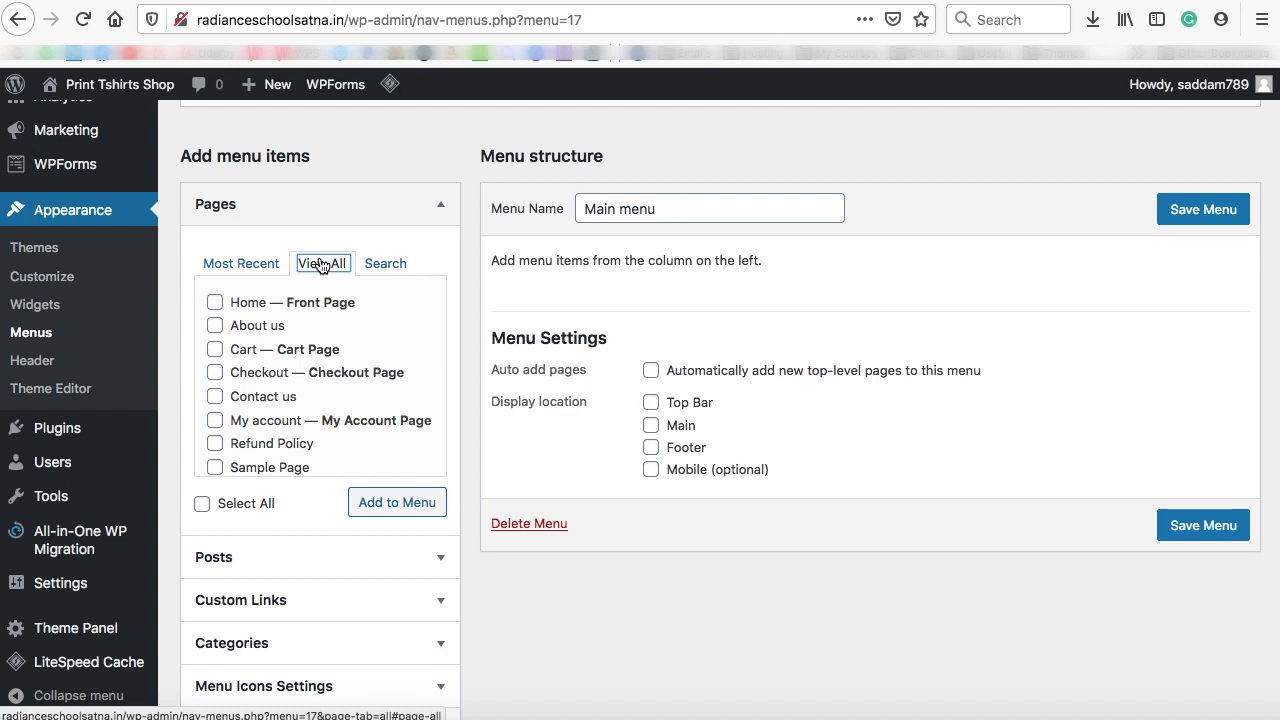
{"action": "left_click", "coordinate": [215, 305]}
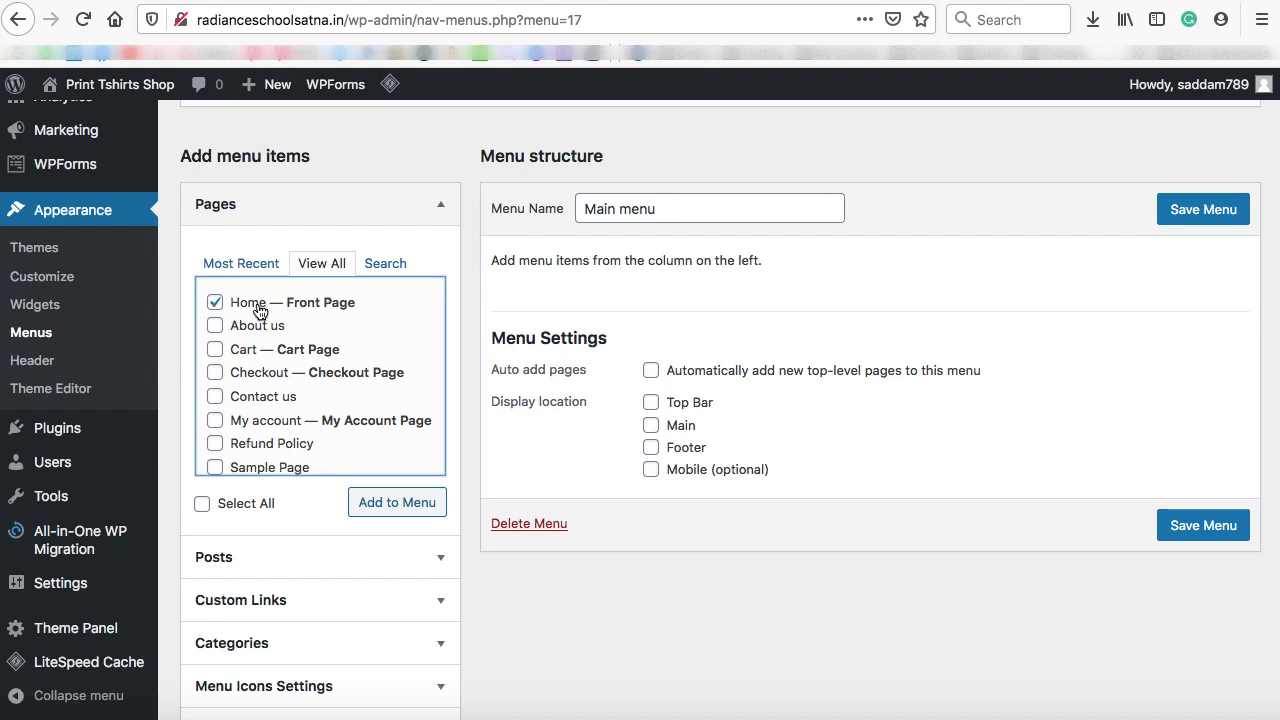
{"action": "scroll", "coordinate": [215, 330], "scroll_direction": "down", "scroll_amount": 2}
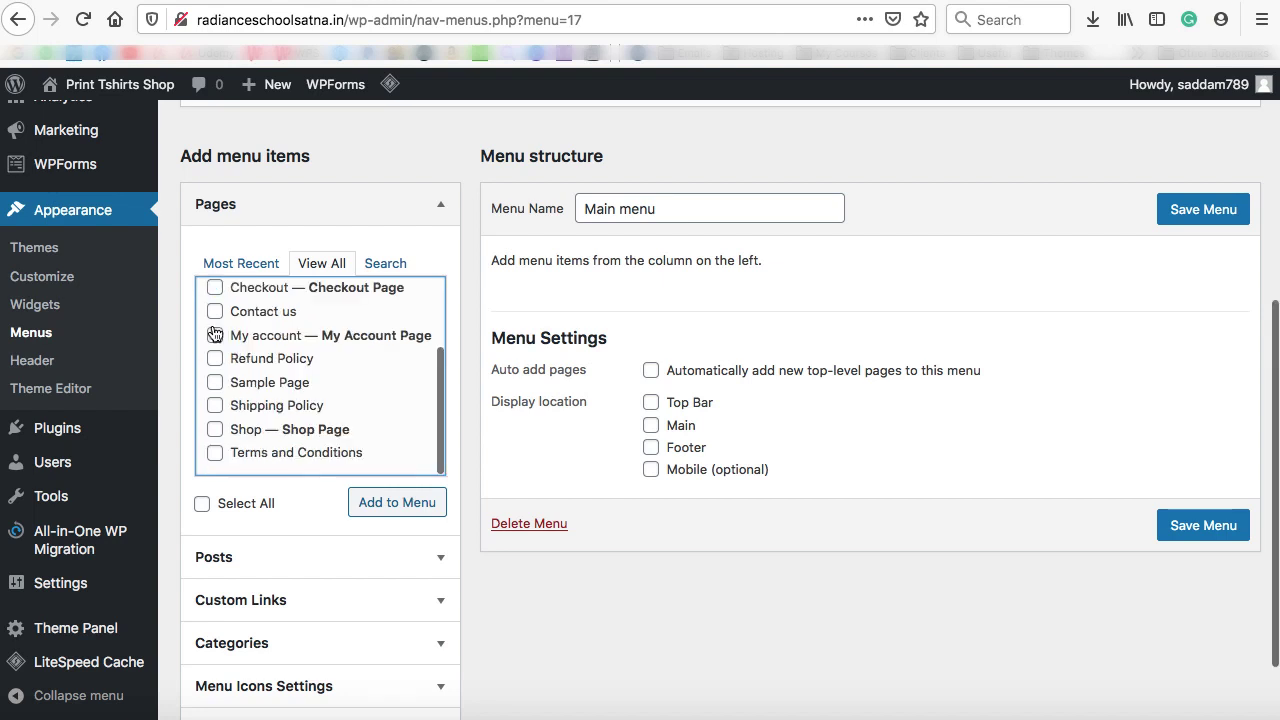
{"action": "left_click", "coordinate": [215, 430]}
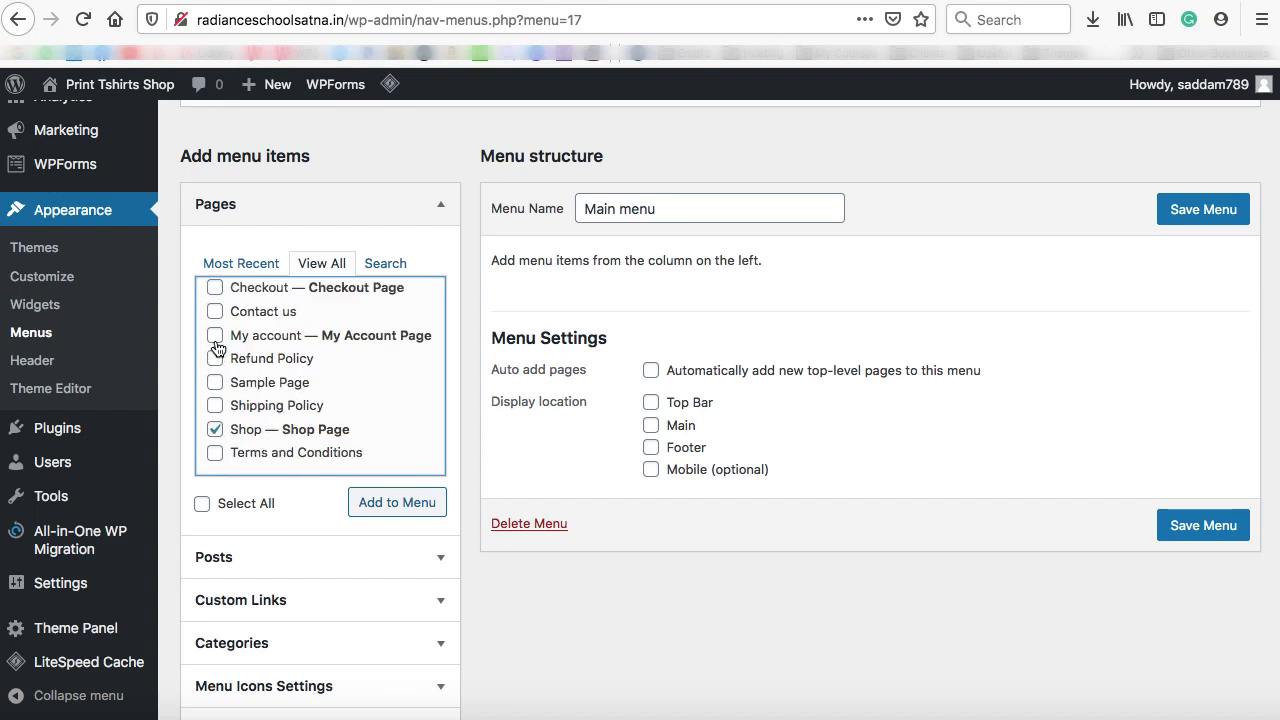
{"action": "left_click", "coordinate": [396, 507]}
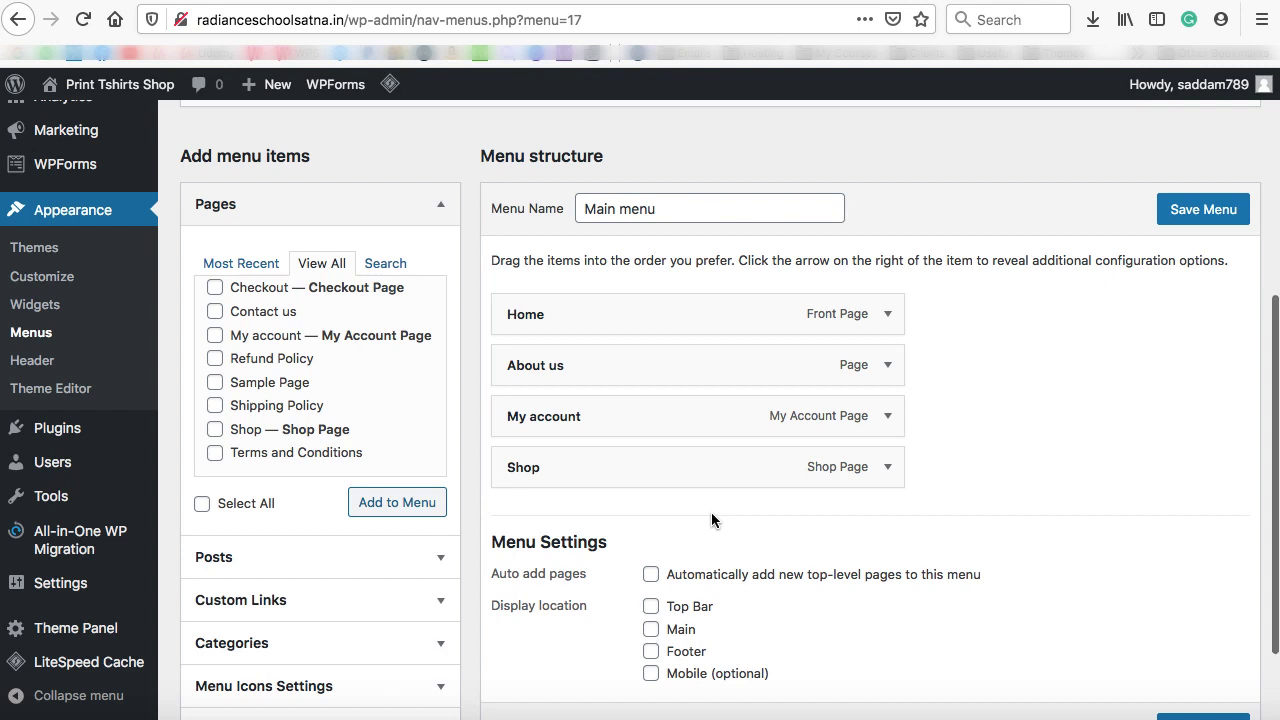
Assign Main menu to the Main header display location
{"action": "scroll", "coordinate": [711, 515], "scroll_direction": "down", "scroll_amount": 3}
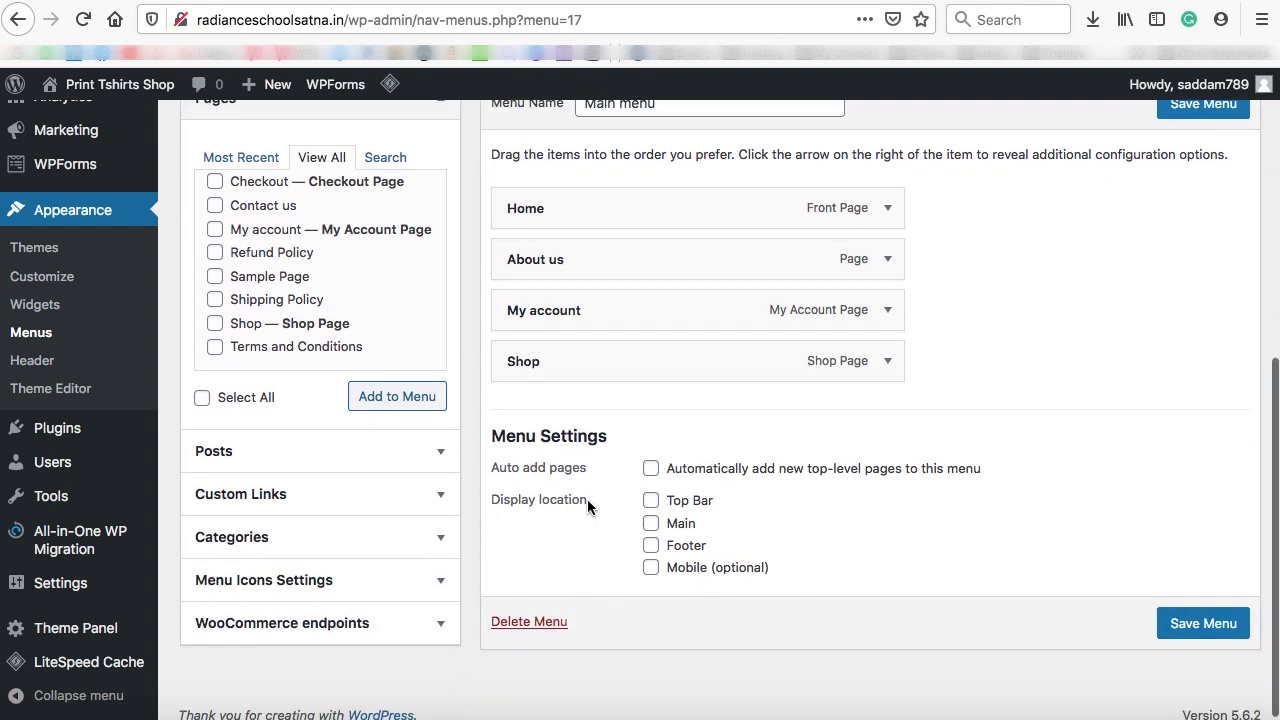
{"action": "left_click", "coordinate": [650, 524]}
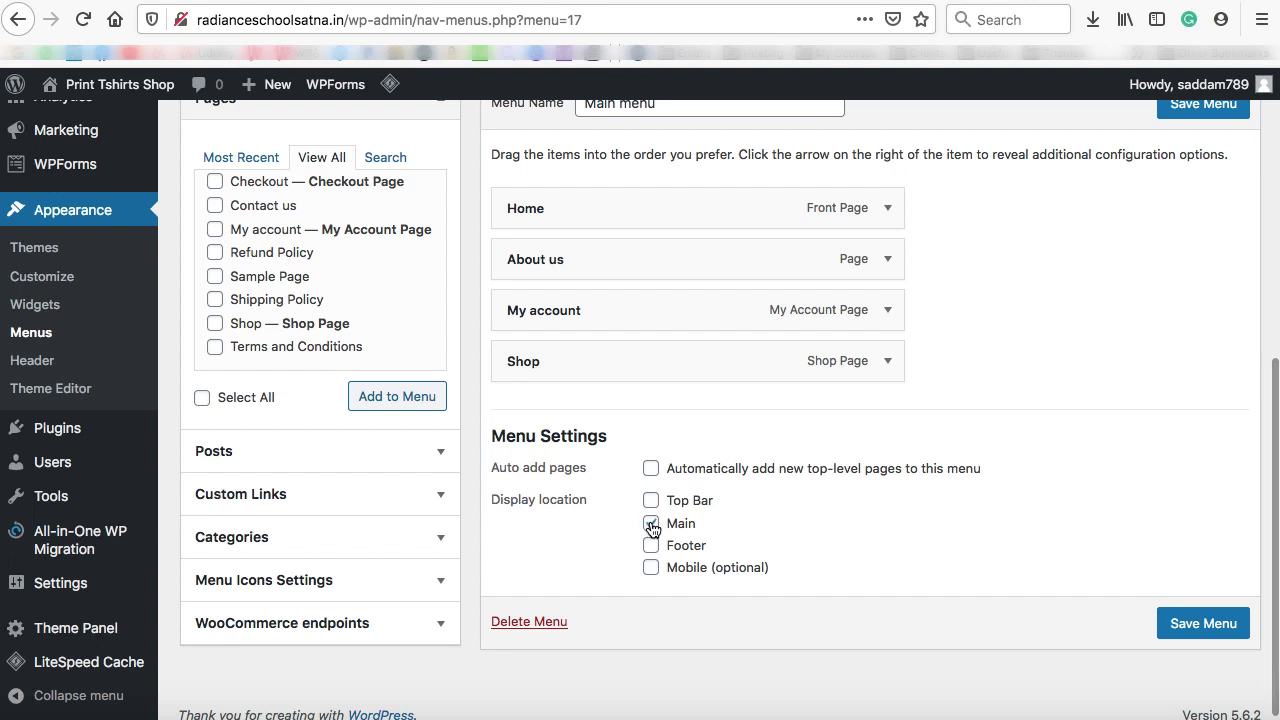
{"action": "left_click", "coordinate": [912, 2]}
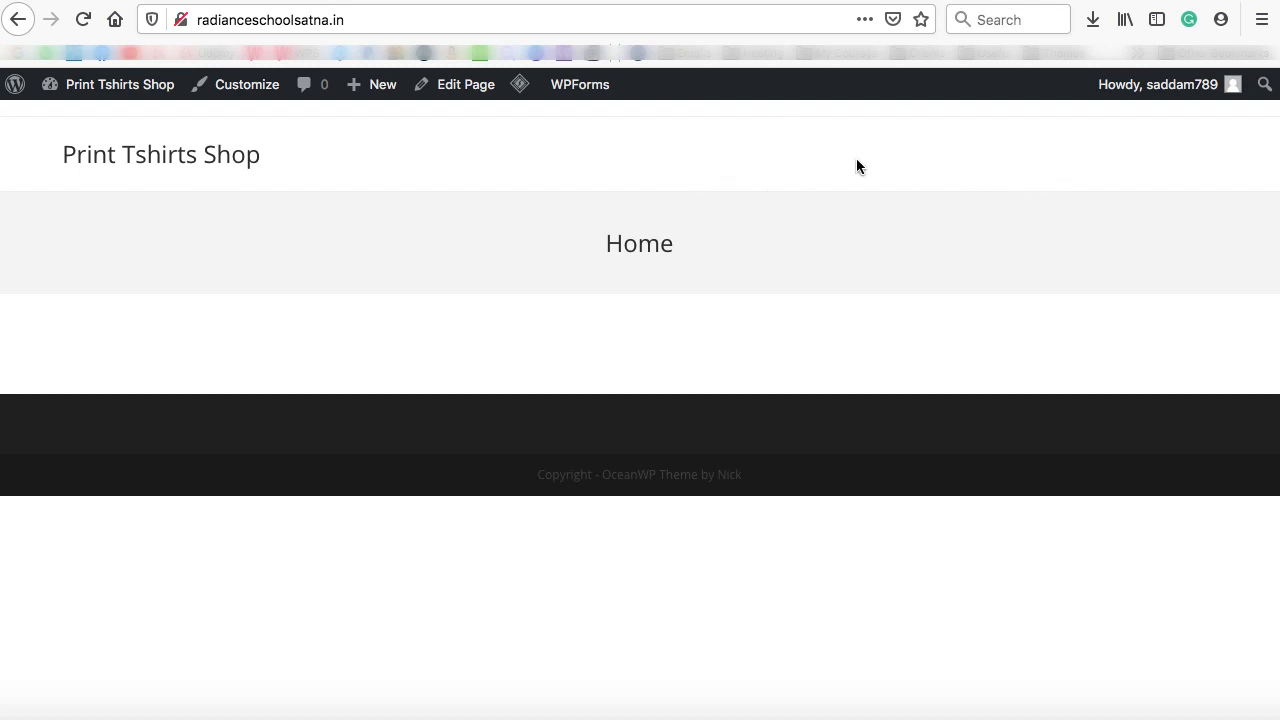
Save Main menu and reload the live site to see Home, About us, My account and Shop links
{"action": "left_click", "coordinate": [719, 2]}
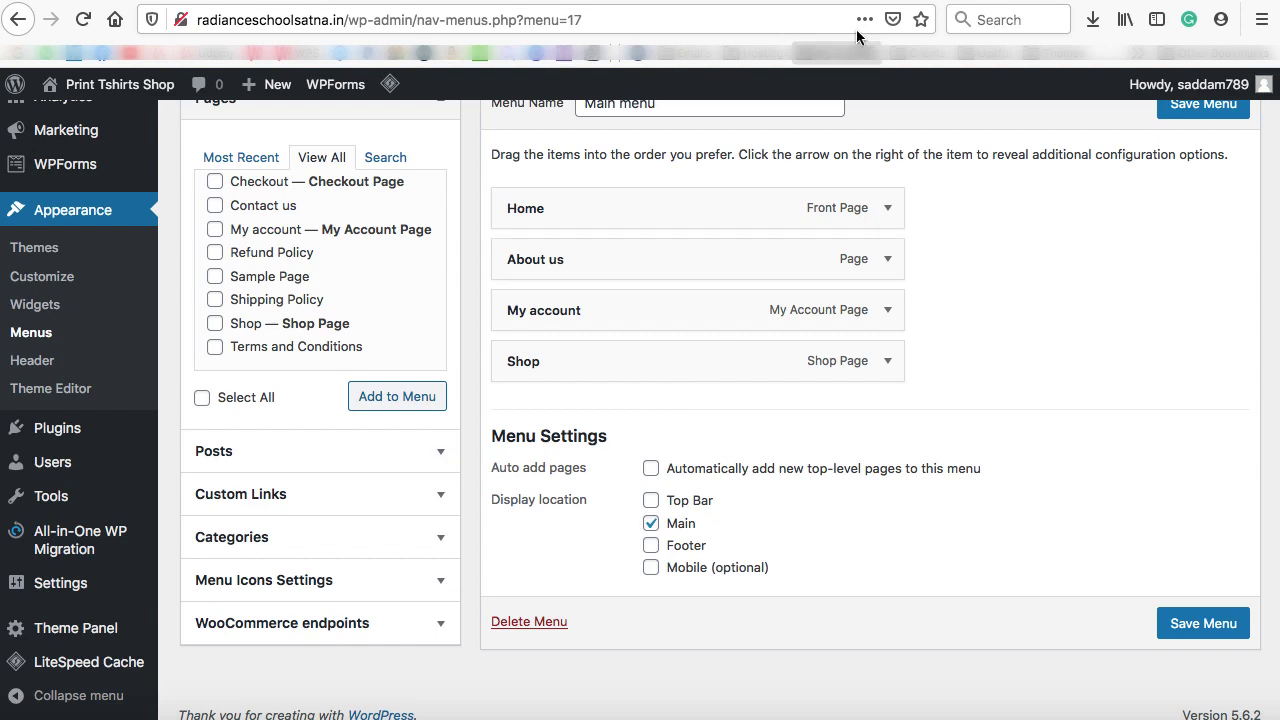
{"action": "left_click", "coordinate": [912, 2]}
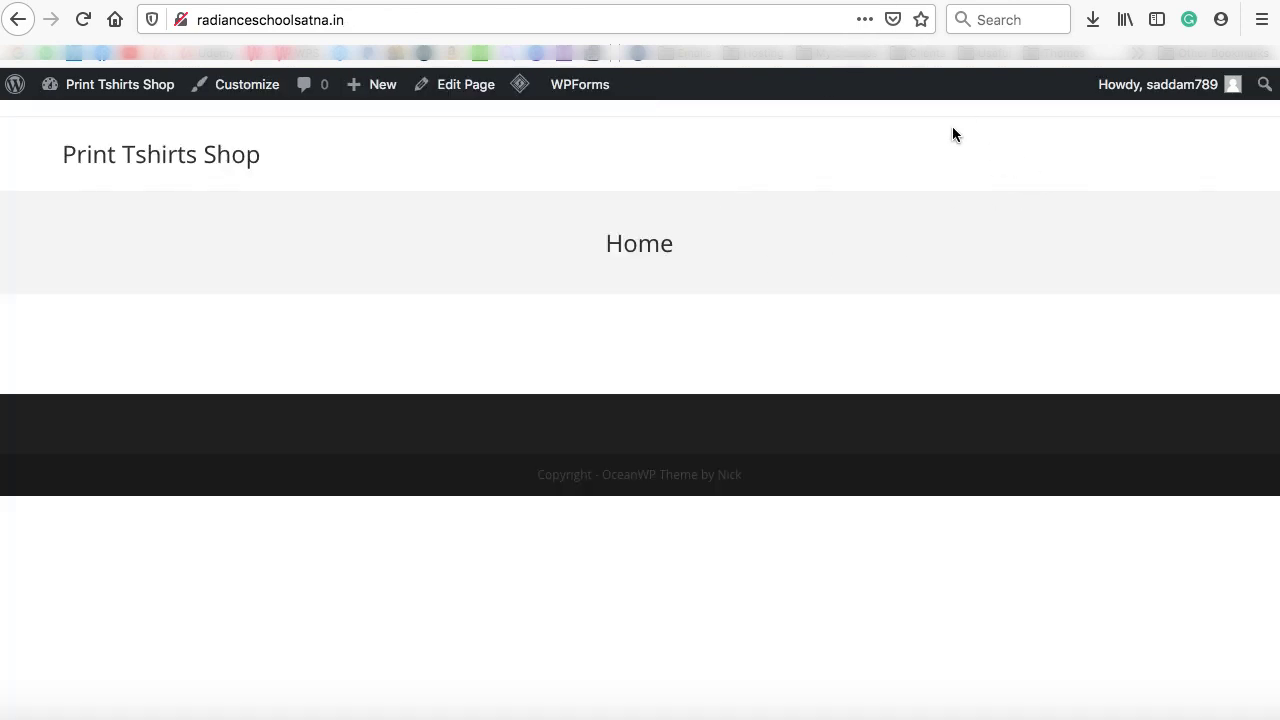
{"action": "left_click", "coordinate": [720, 2]}
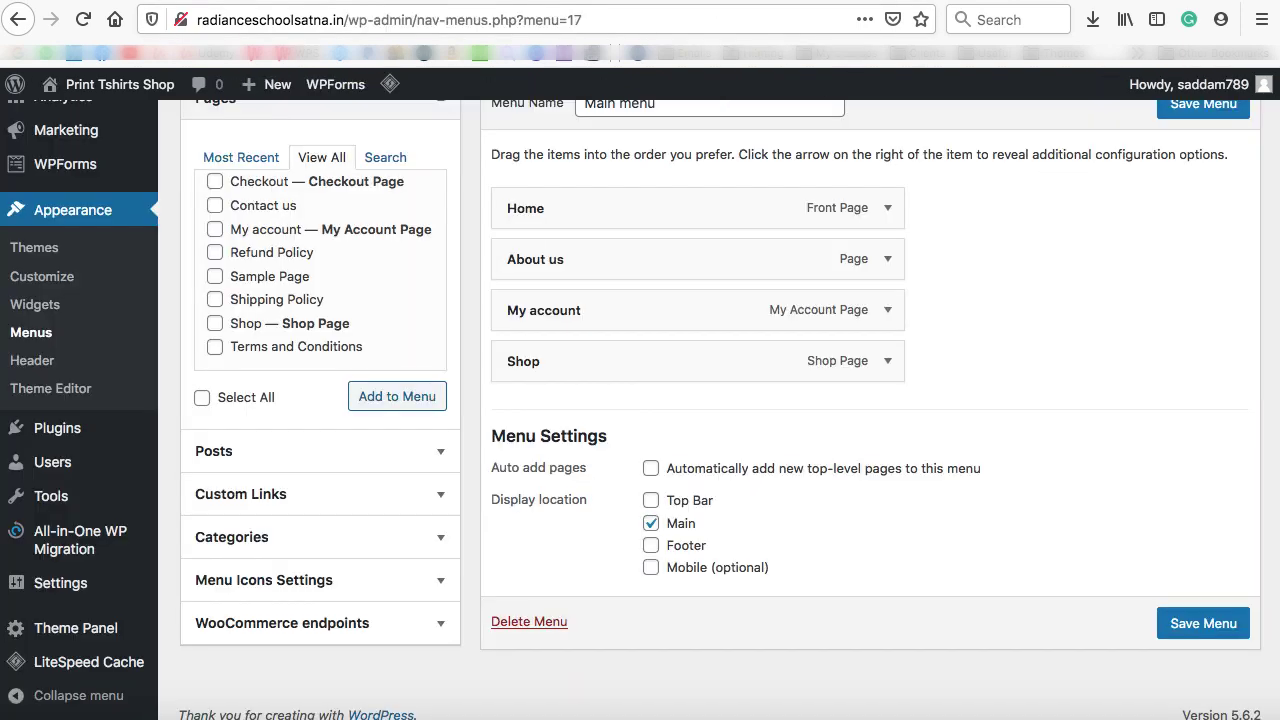
{"action": "left_click", "coordinate": [1212, 625]}
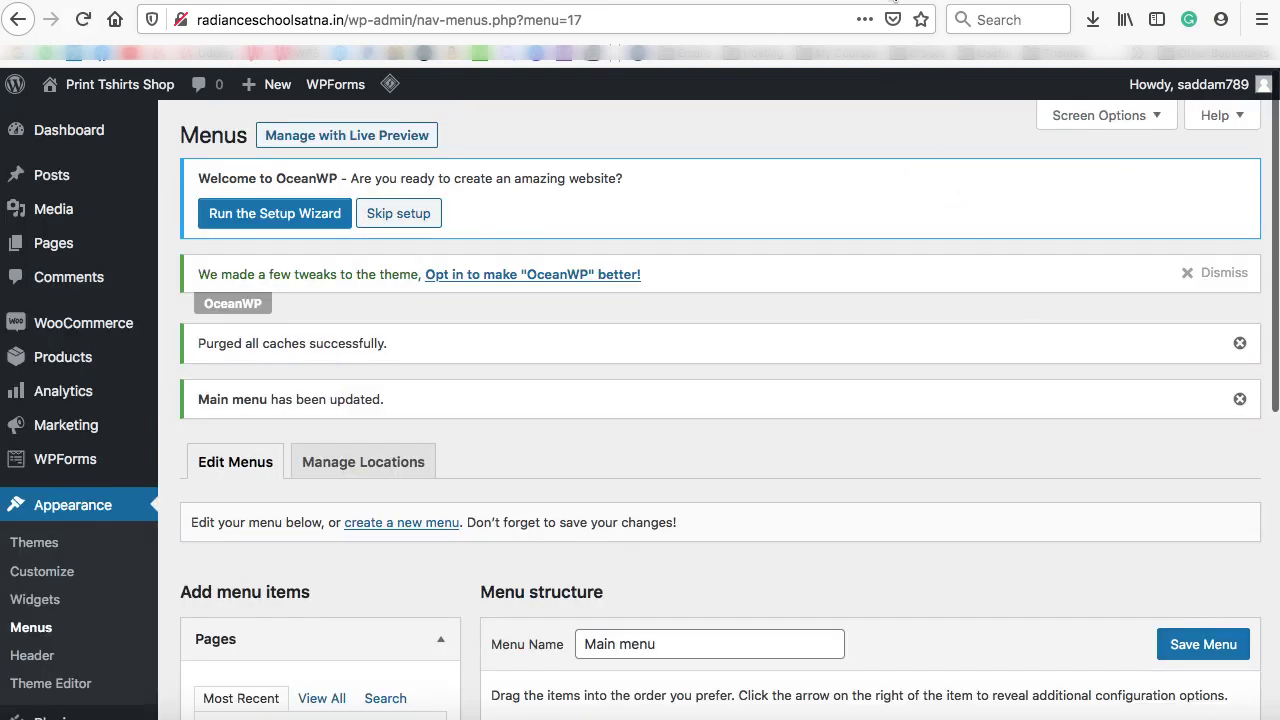
{"action": "left_click", "coordinate": [894, 3]}
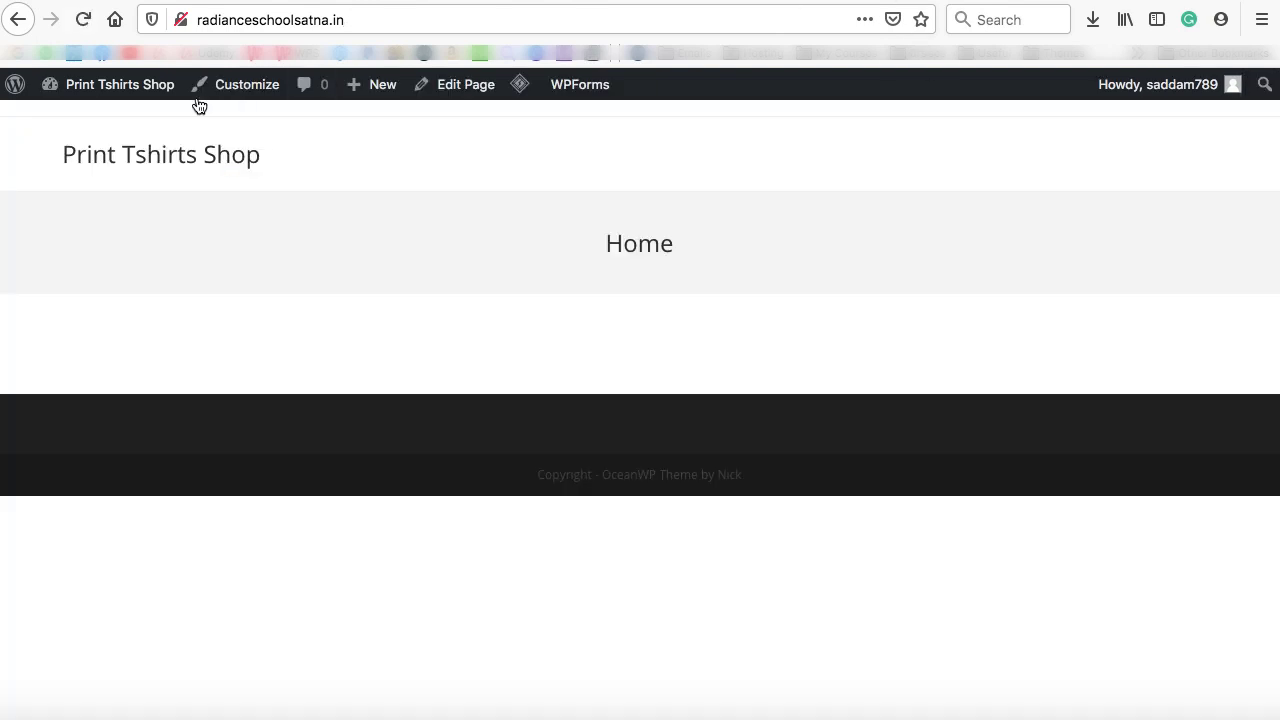
{"action": "left_click", "coordinate": [84, 22]}
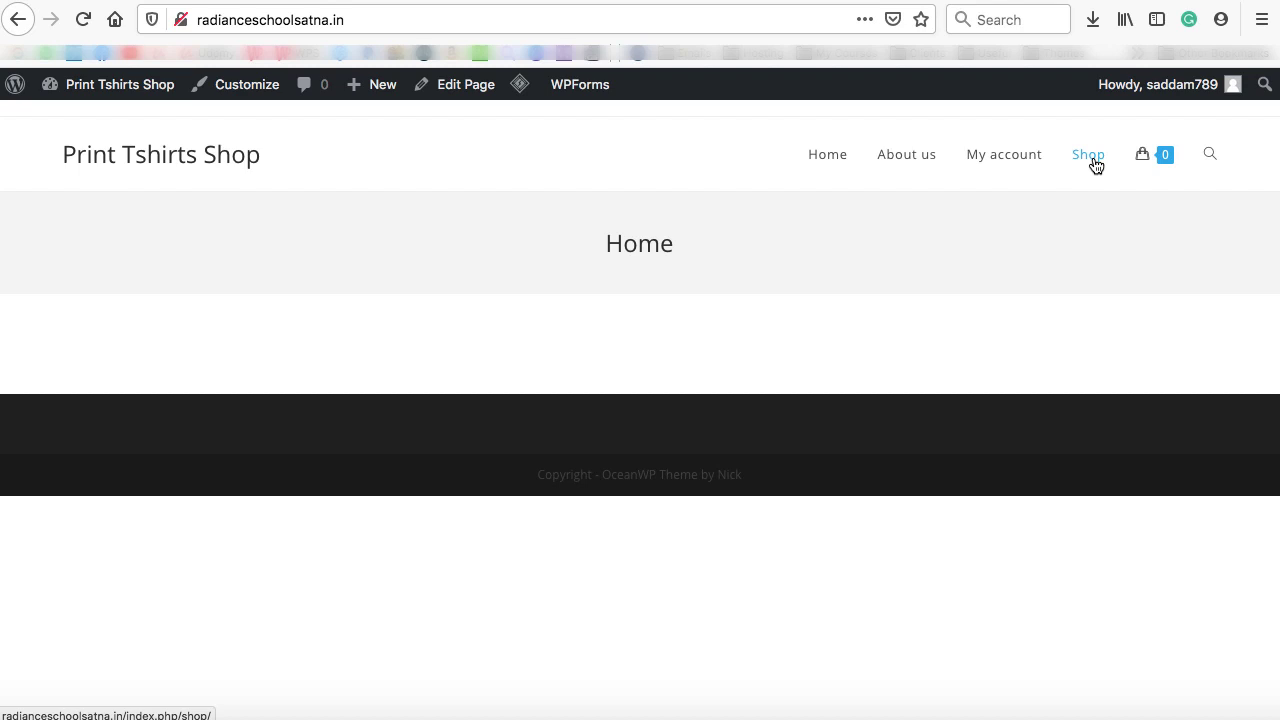
{"action": "mouse_move", "coordinate": [1152, 162]}
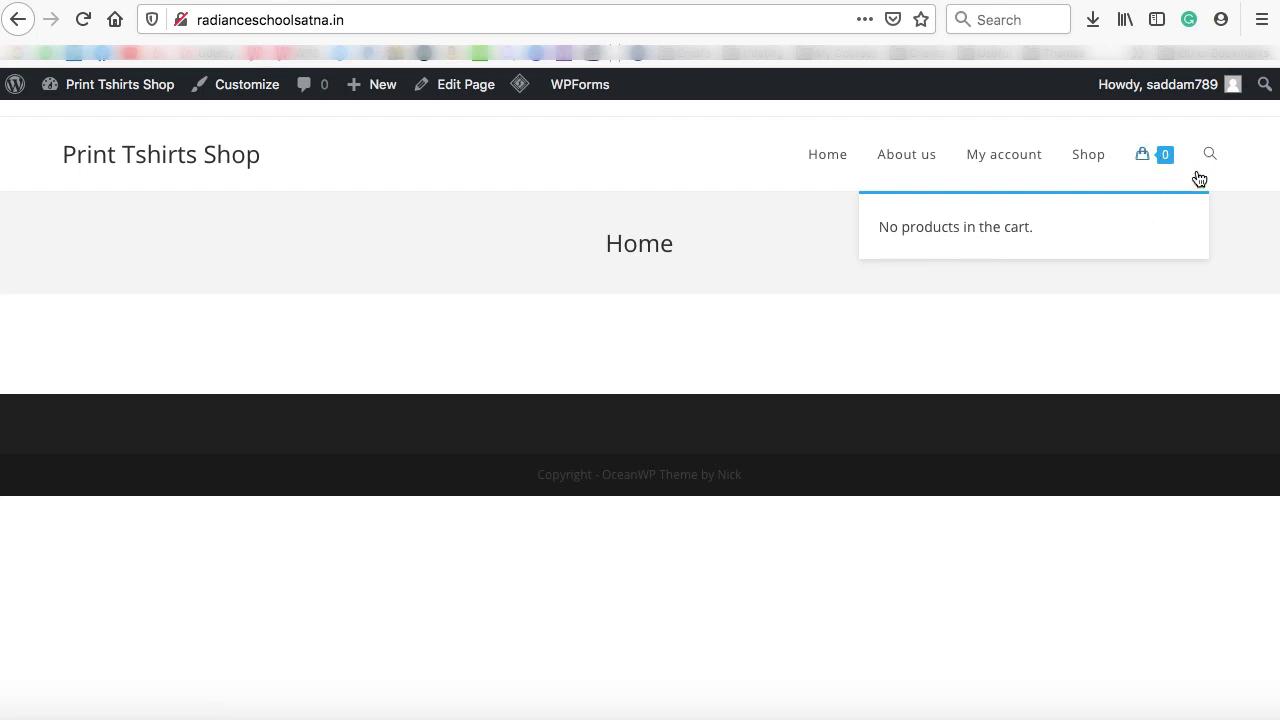
{"action": "left_click", "coordinate": [856, 236]}
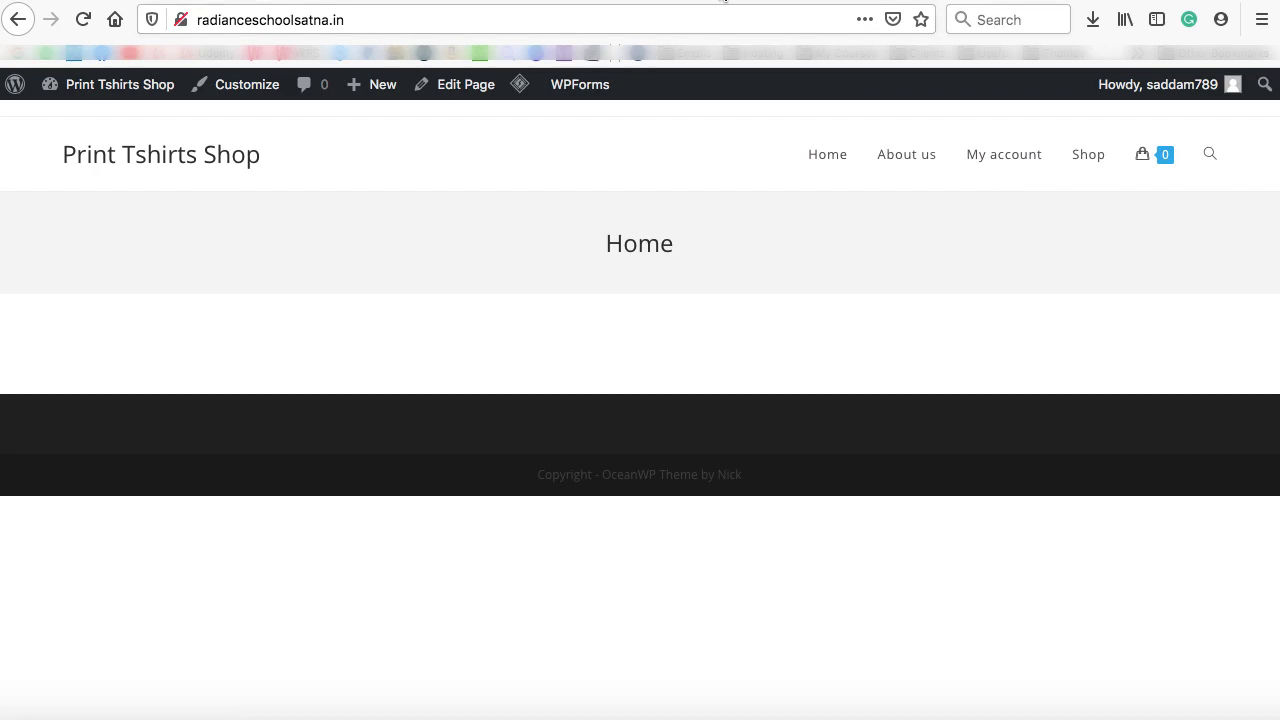
{"action": "left_click", "coordinate": [724, 1]}
{"action": "scroll", "coordinate": [719, 386], "scroll_direction": "down", "scroll_amount": 5}
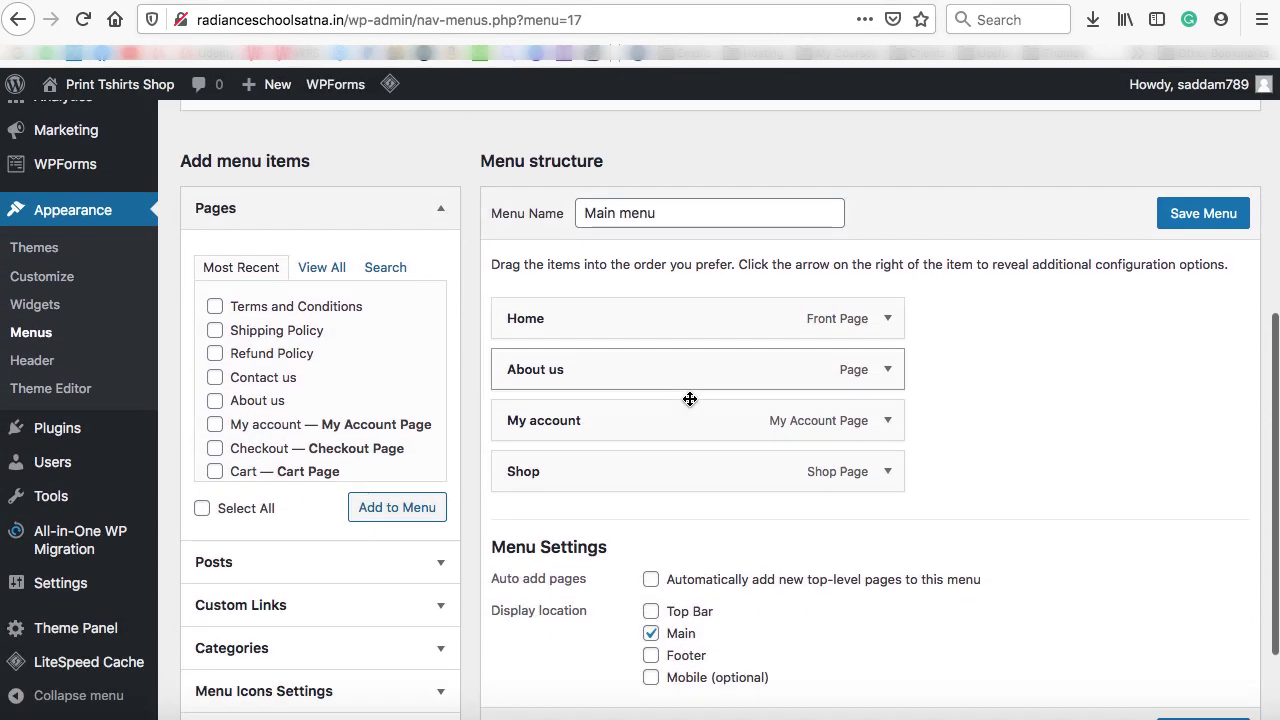
Move My account below Shop and add the Contact us page to the end of Main menu
{"action": "left_click_drag", "start_coordinate": [598, 408], "coordinate": [600, 470]}
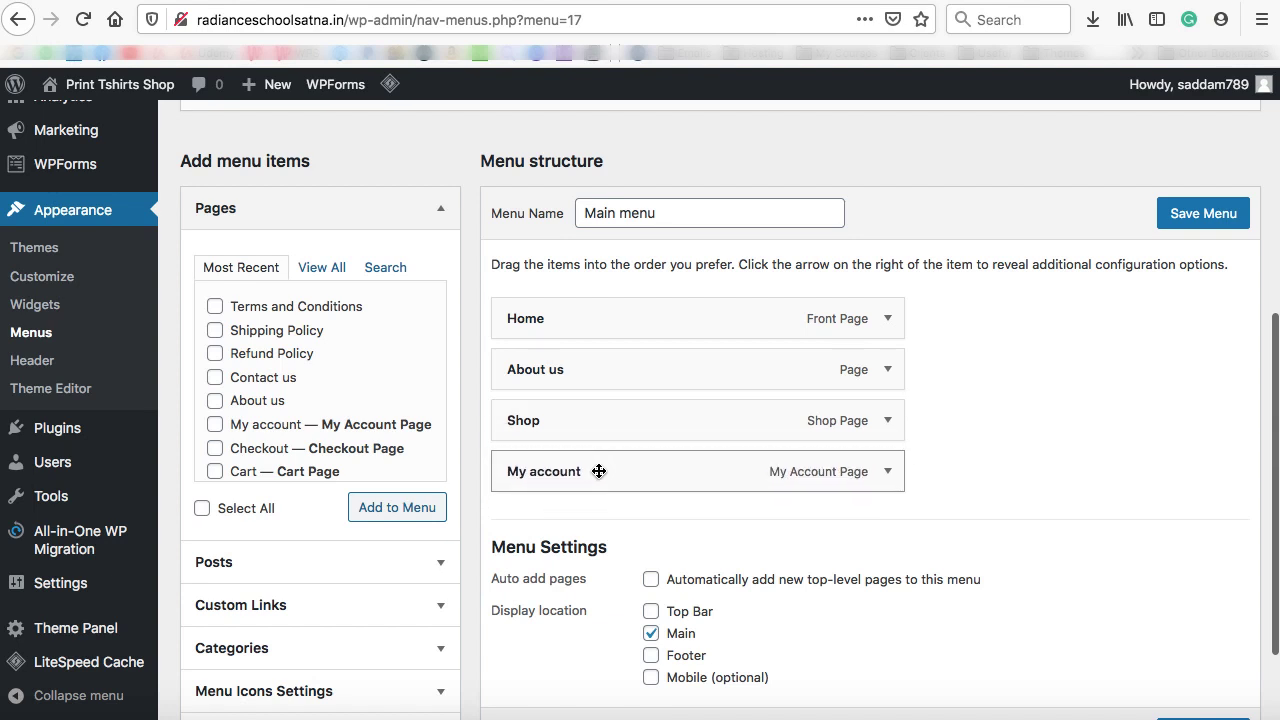
{"action": "left_click", "coordinate": [215, 377]}
{"action": "left_click", "coordinate": [400, 508]}
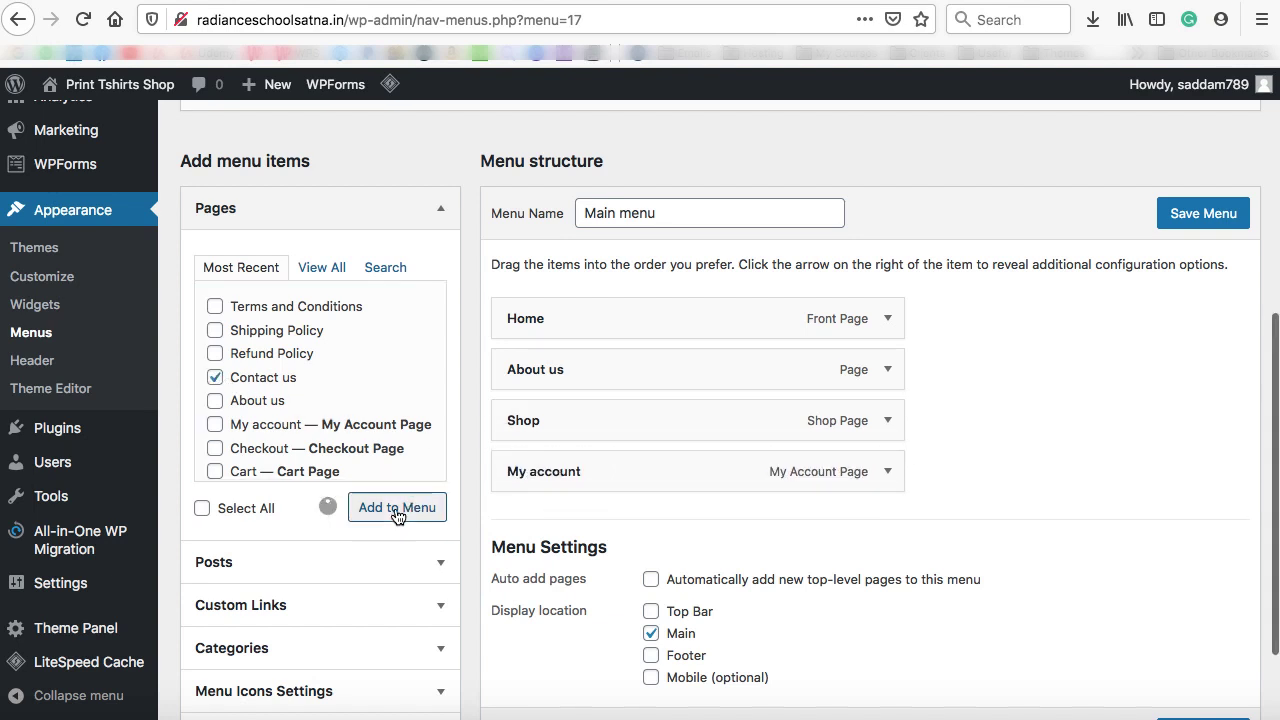
Save the menu and reload the live site to confirm Contact us appears in the header
{"action": "left_click", "coordinate": [1197, 213]}
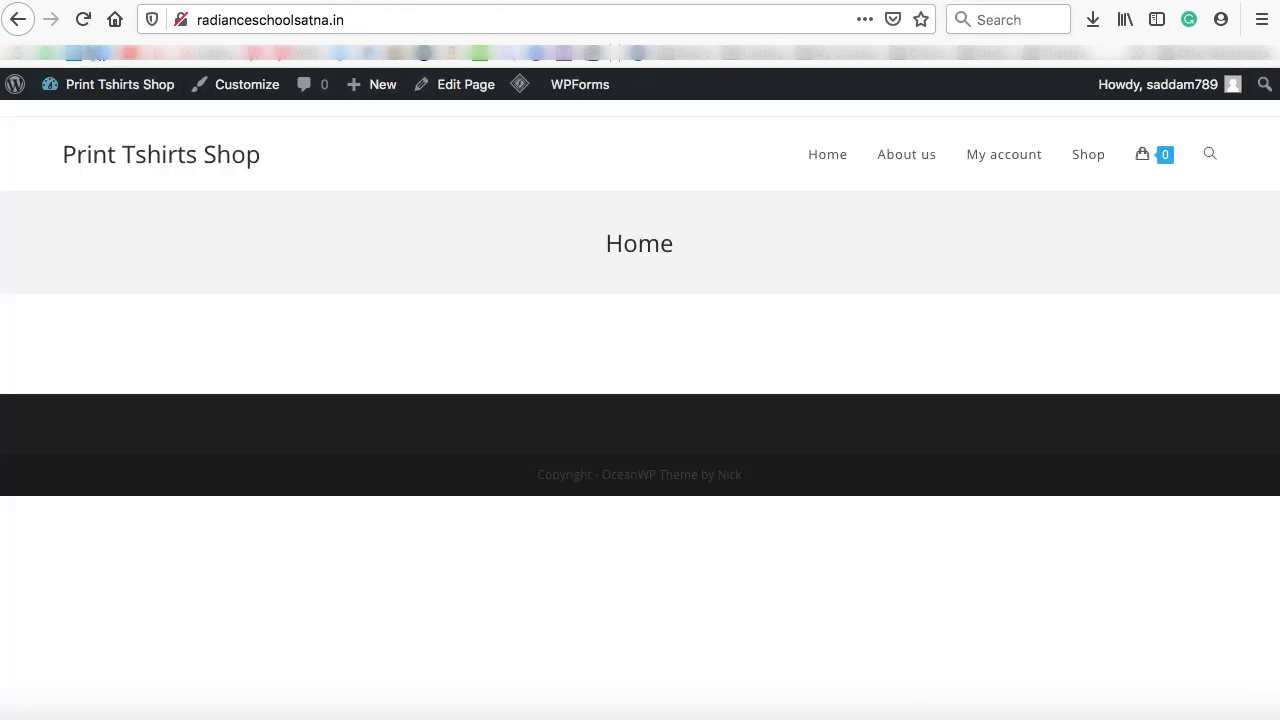
{"action": "left_click", "coordinate": [83, 19]}
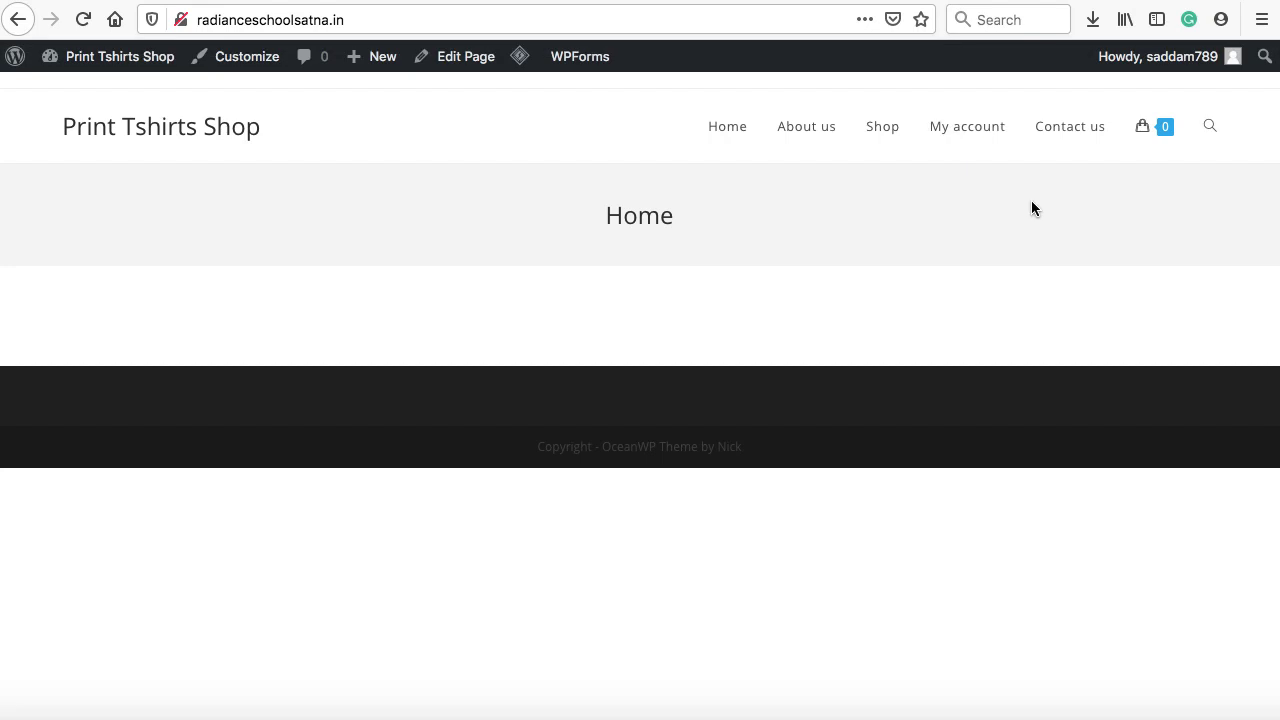
{"action": "left_click", "coordinate": [738, 0]}
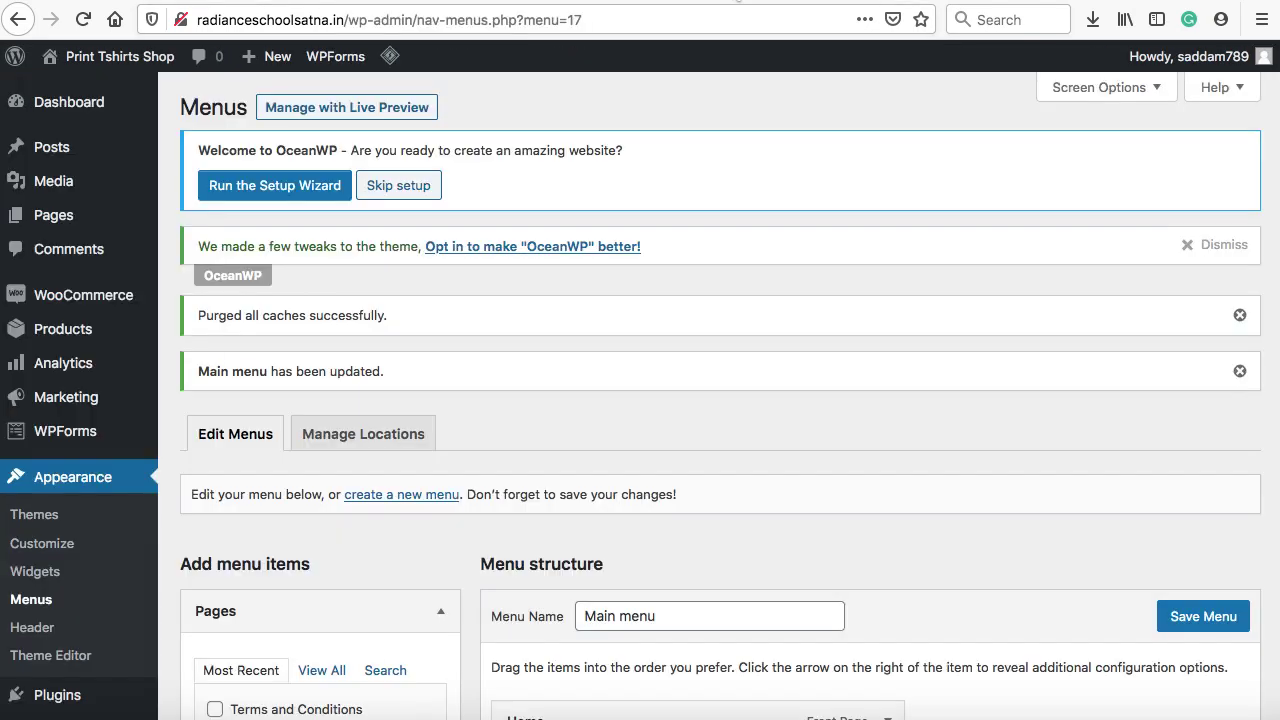
{"action": "scroll", "coordinate": [434, 143], "scroll_direction": "down", "scroll_amount": 2}
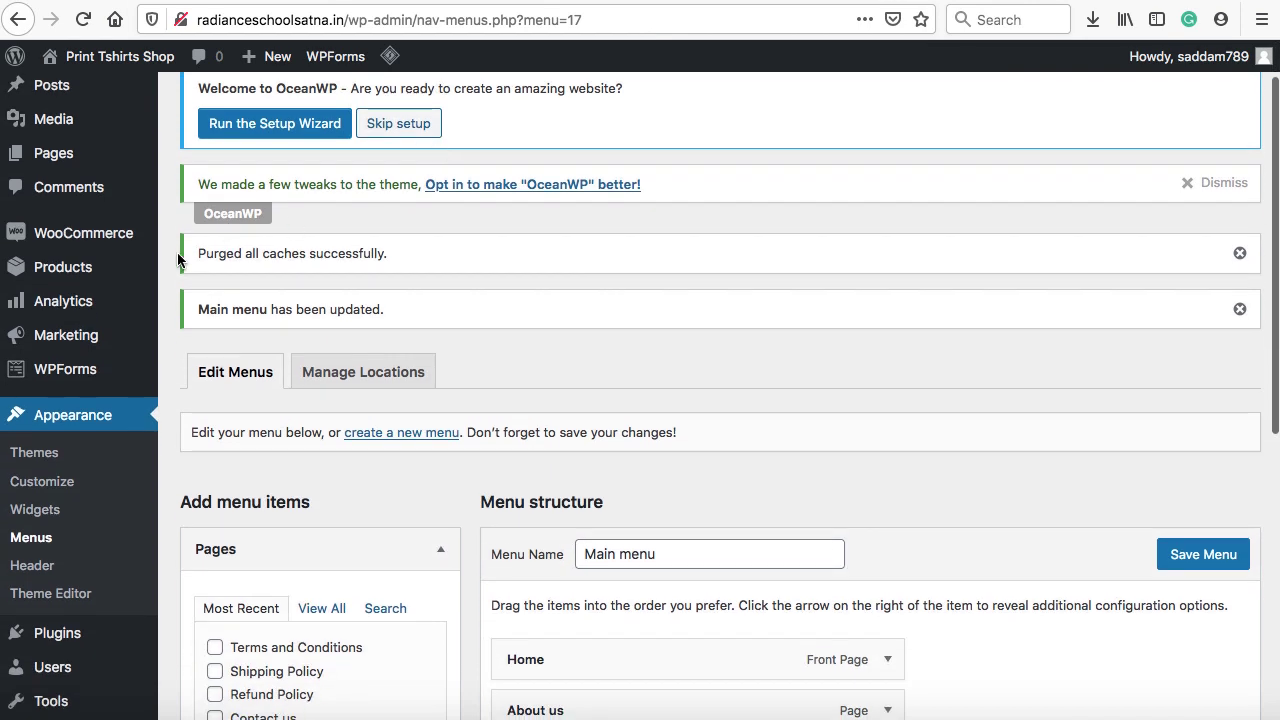
{"action": "mouse_move", "coordinate": [114, 266]}
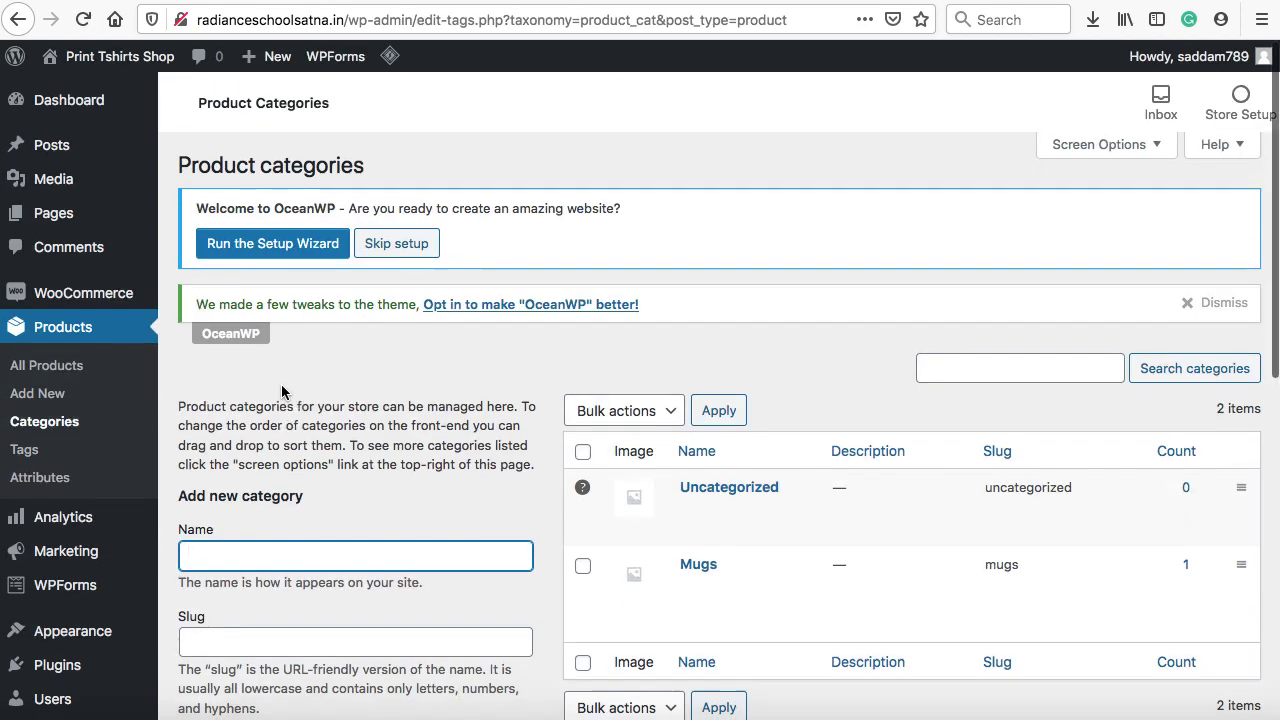
Add a 'T-shirts' product category under Products > Categories, then glance at the shop's Home page
{"action": "scroll", "coordinate": [282, 392], "scroll_direction": "down", "scroll_amount": 3}
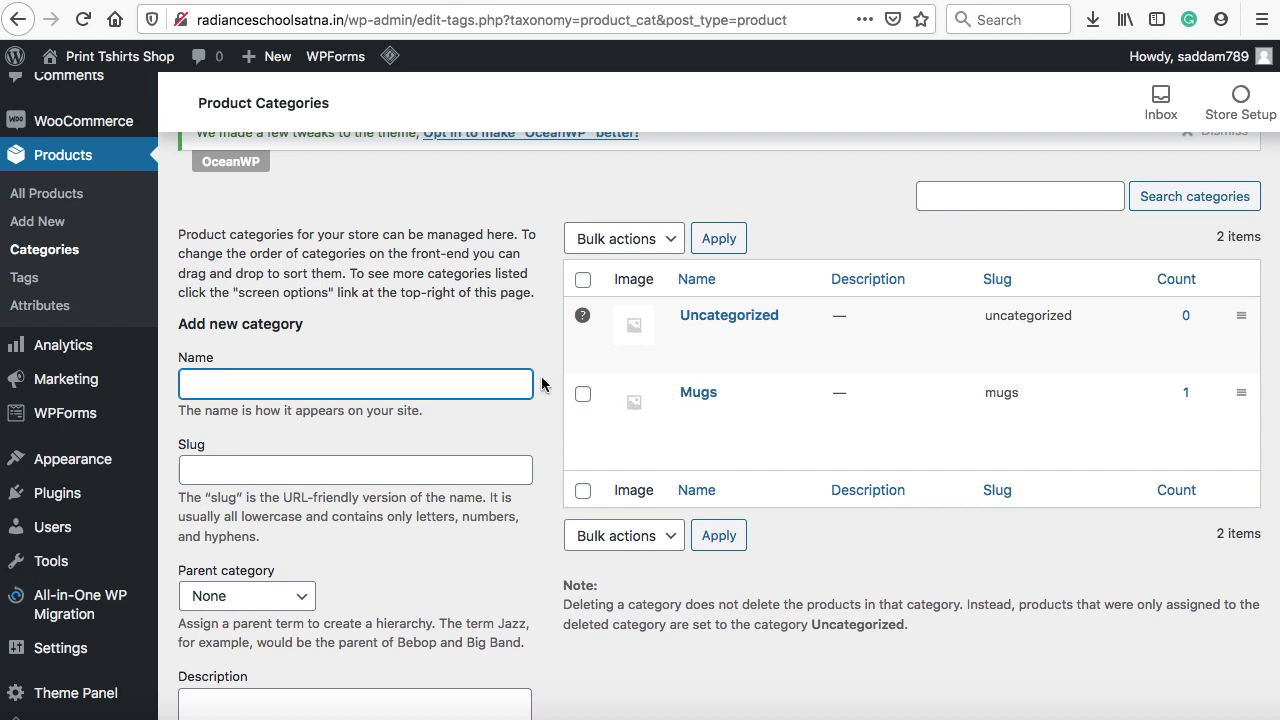
{"action": "scroll", "coordinate": [541, 380], "scroll_direction": "down", "scroll_amount": 2}
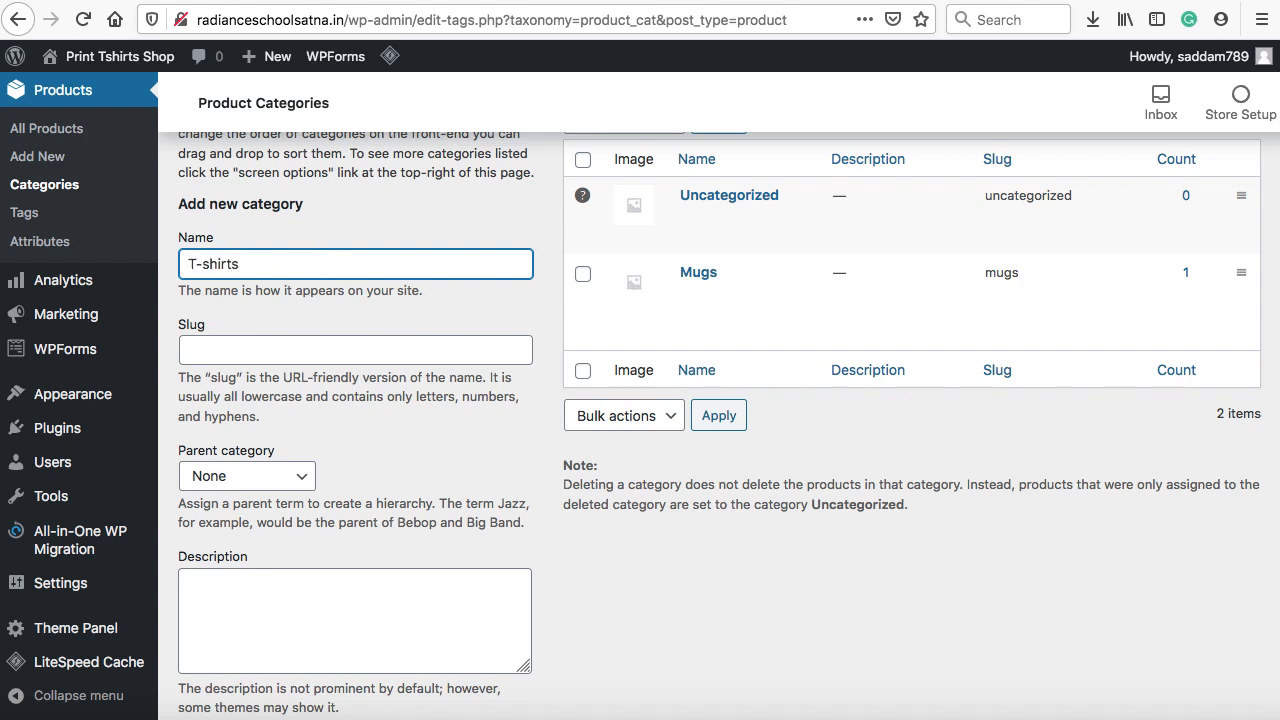
{"action": "scroll", "coordinate": [350, 385], "scroll_direction": "down", "scroll_amount": 3}
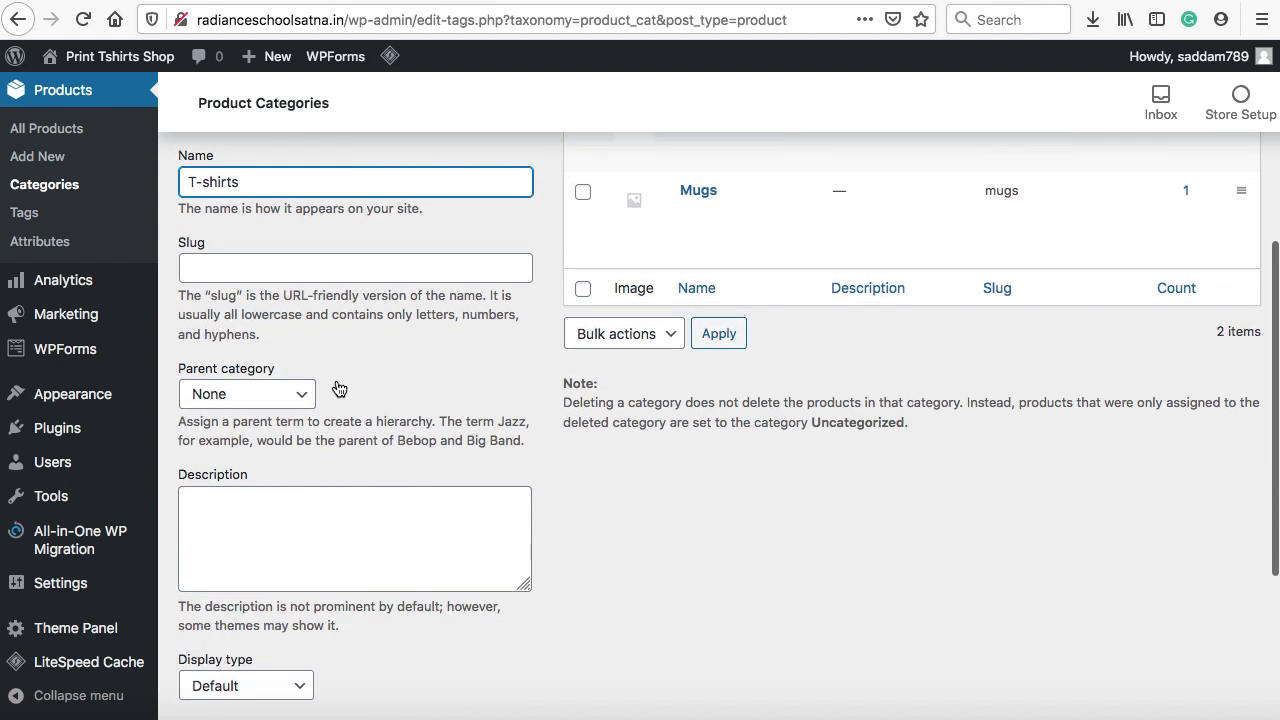
{"action": "scroll", "coordinate": [340, 386], "scroll_direction": "down", "scroll_amount": 1}
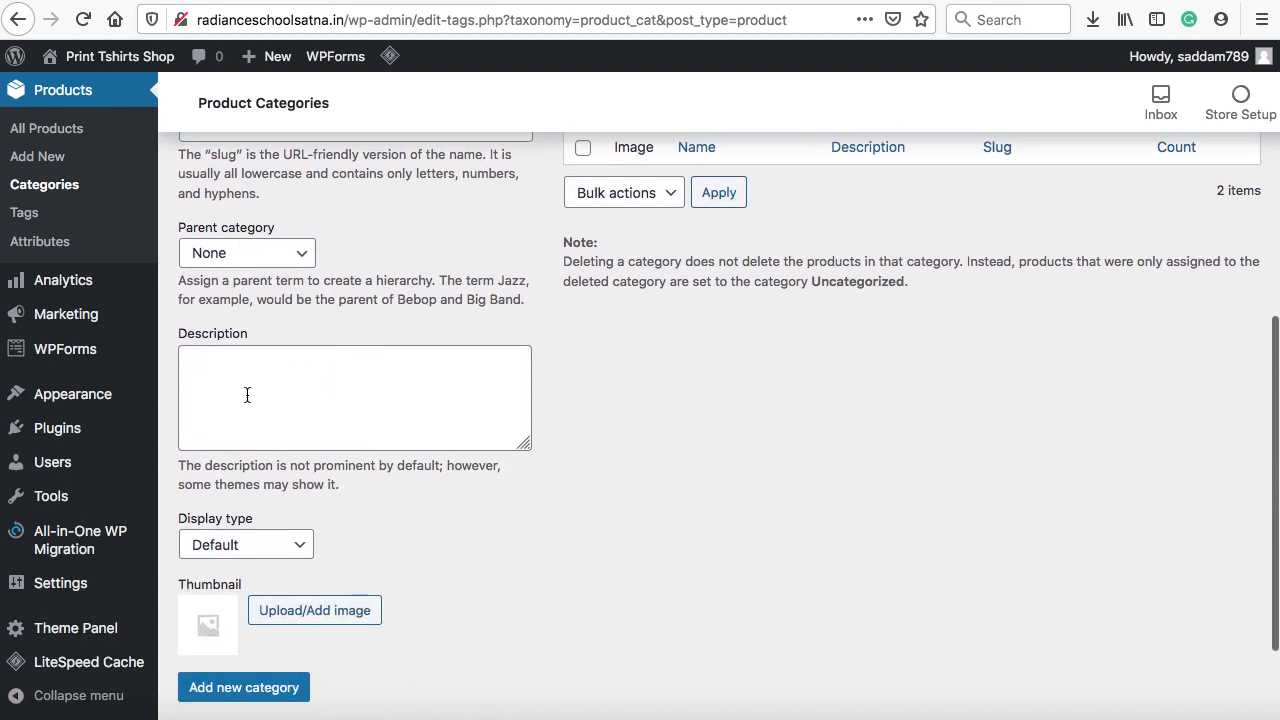
{"action": "scroll", "coordinate": [340, 315], "scroll_direction": "up", "scroll_amount": 3}
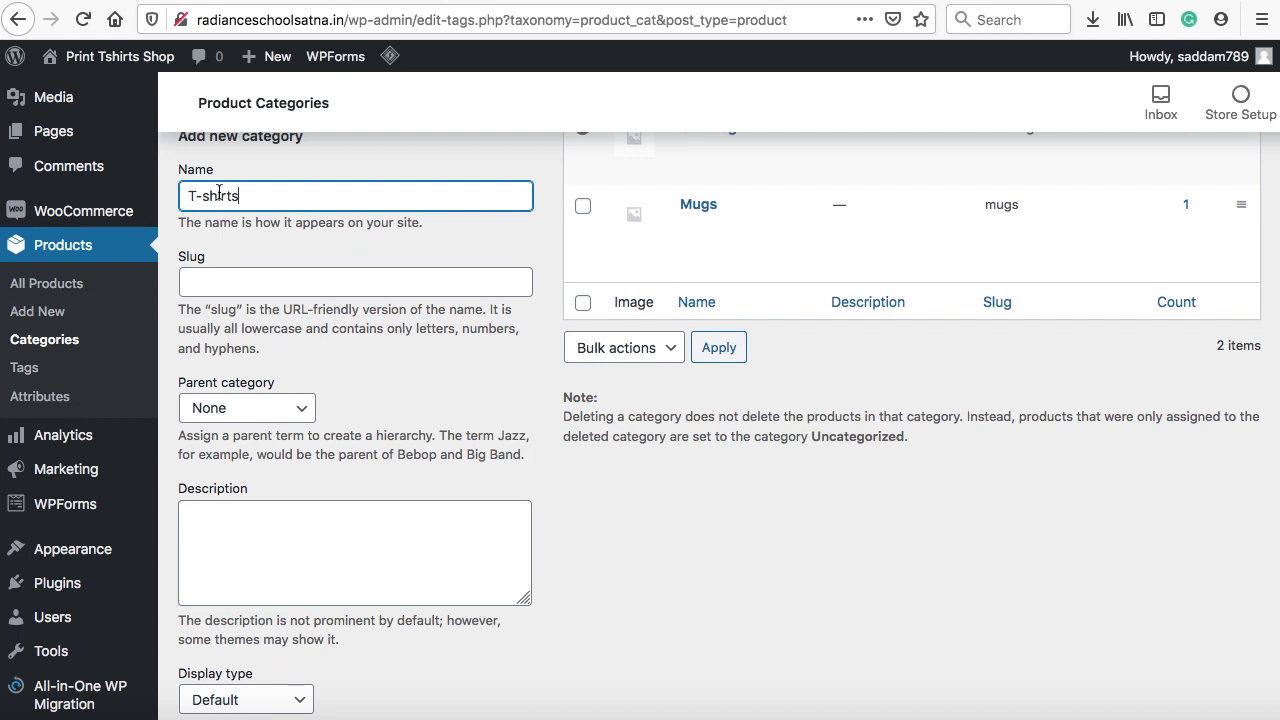
{"action": "left_click", "coordinate": [253, 529]}
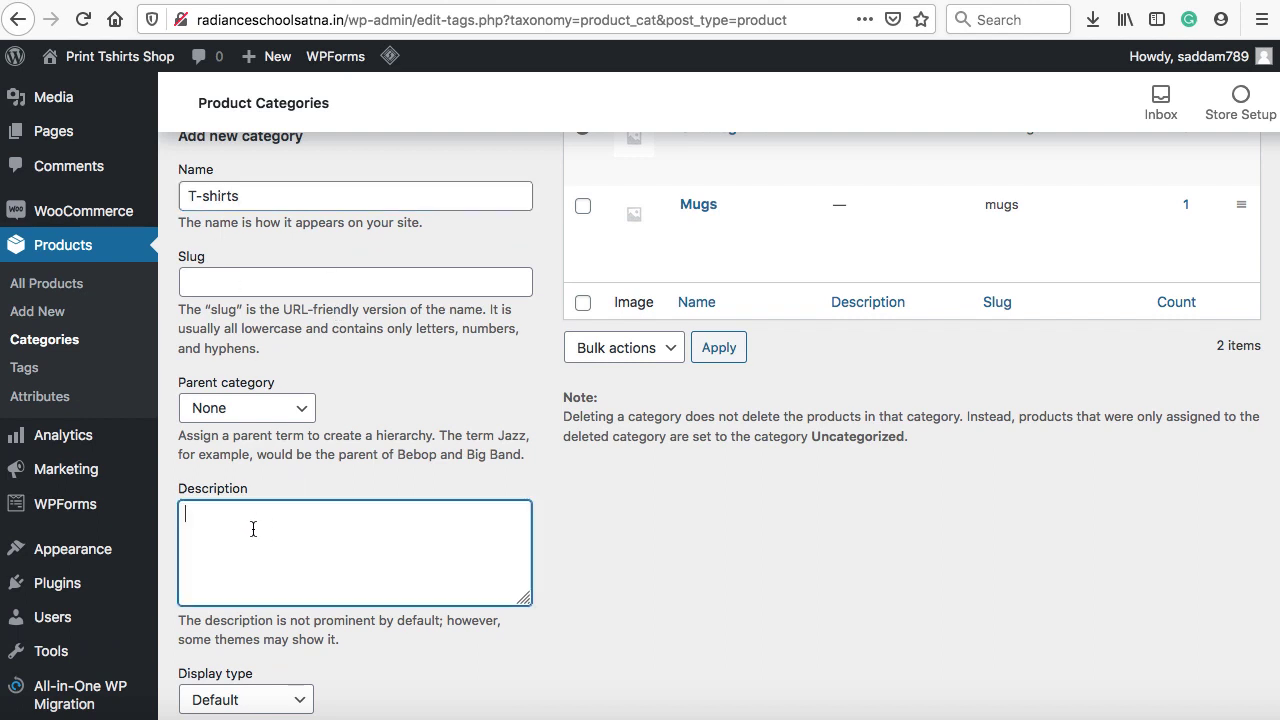
{"action": "scroll", "coordinate": [362, 565], "scroll_direction": "down", "scroll_amount": 4}
{"action": "scroll", "coordinate": [361, 565], "scroll_direction": "down", "scroll_amount": 1}
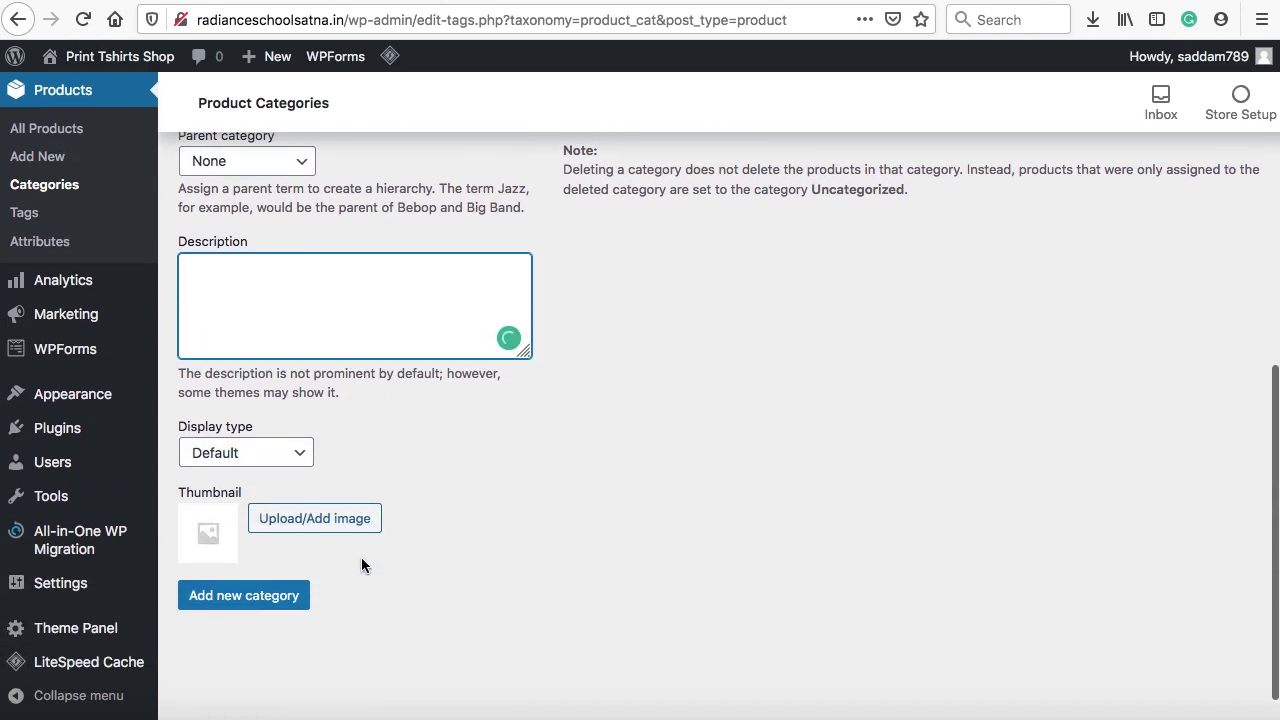
{"action": "left_click", "coordinate": [240, 612]}
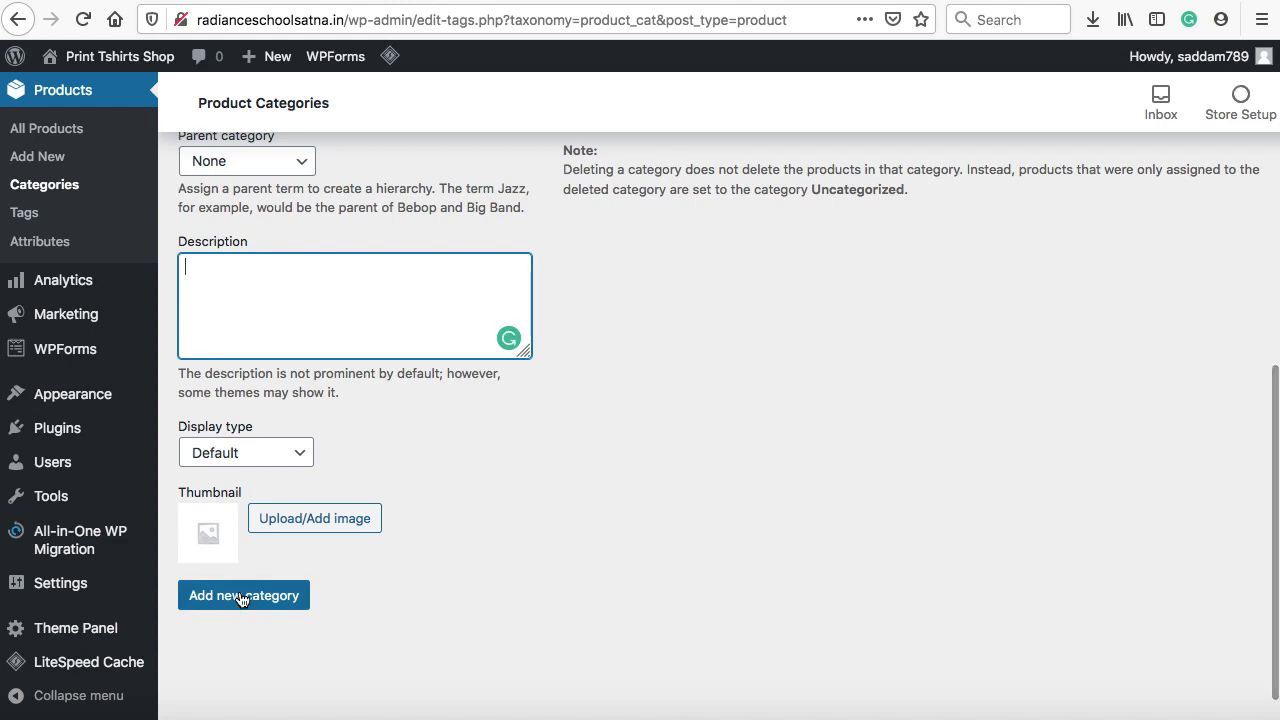
{"action": "scroll", "coordinate": [623, 485], "scroll_direction": "up", "scroll_amount": 5}
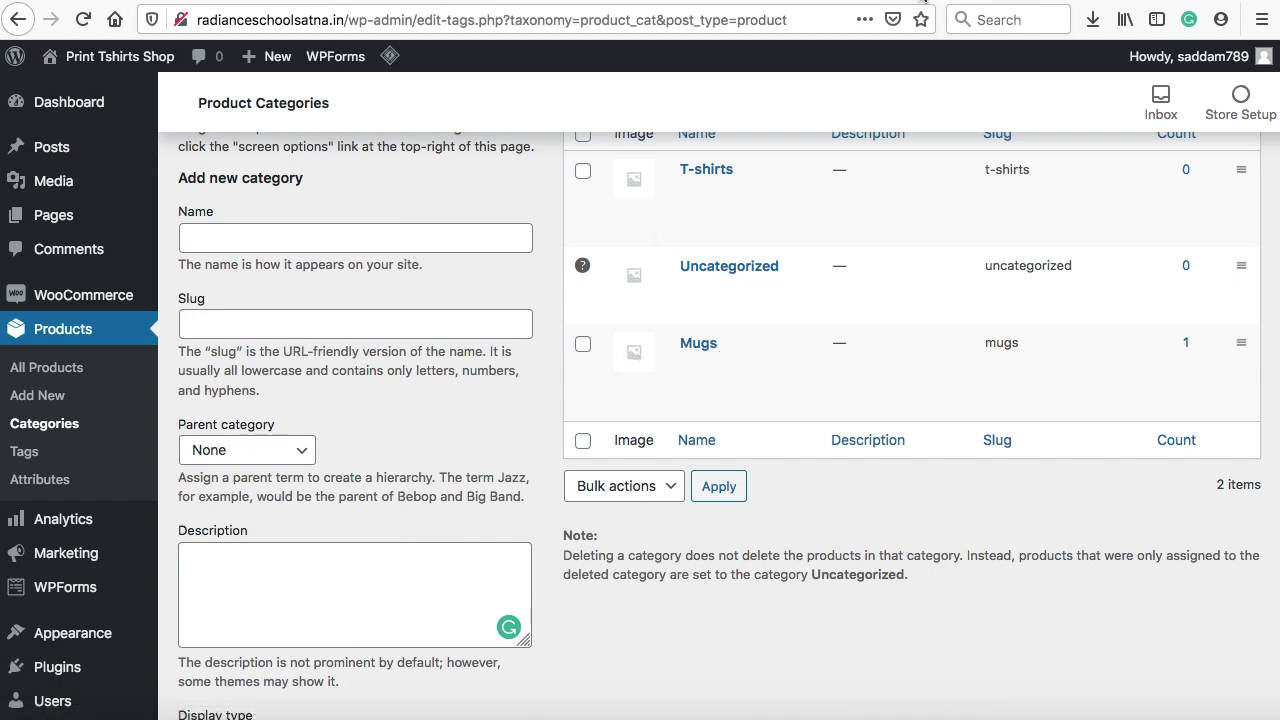
{"action": "left_click", "coordinate": [923, 0]}
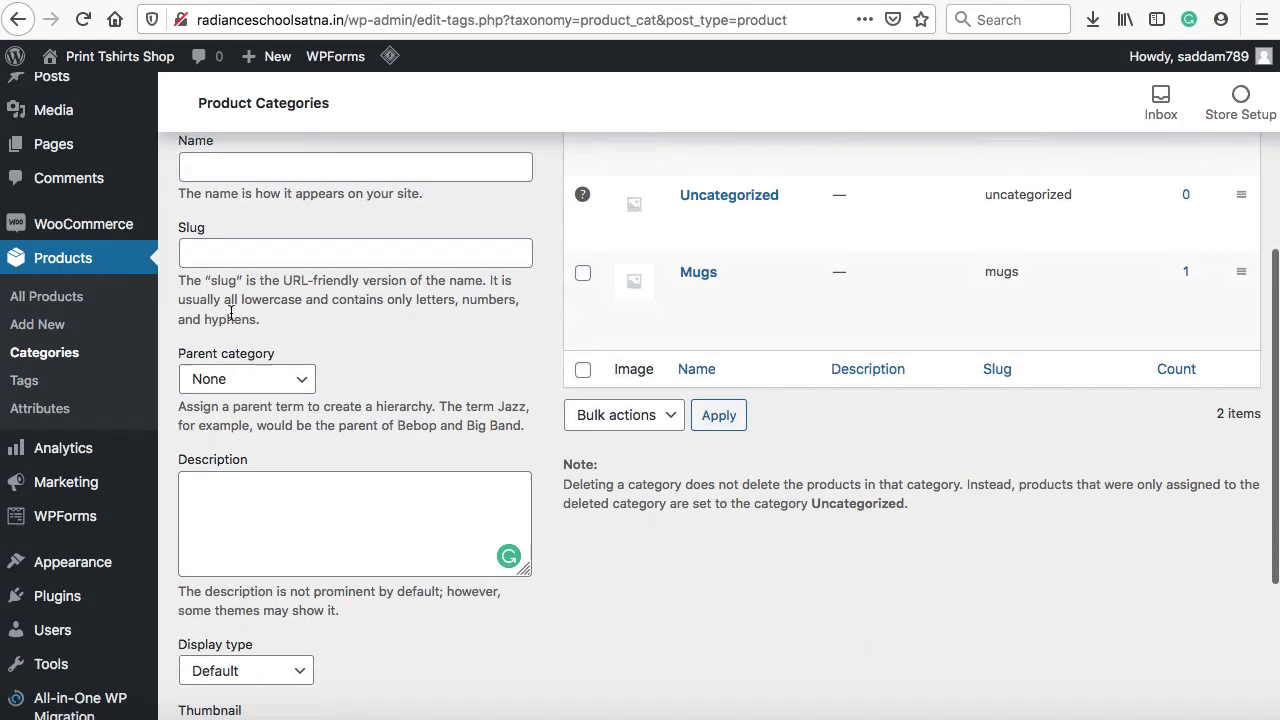
{"action": "scroll", "coordinate": [138, 400], "scroll_direction": "down", "scroll_amount": 5}
Open Appearance > Menus and make sure Product categories is enabled in Screen Options
{"action": "mouse_move", "coordinate": [100, 402]}
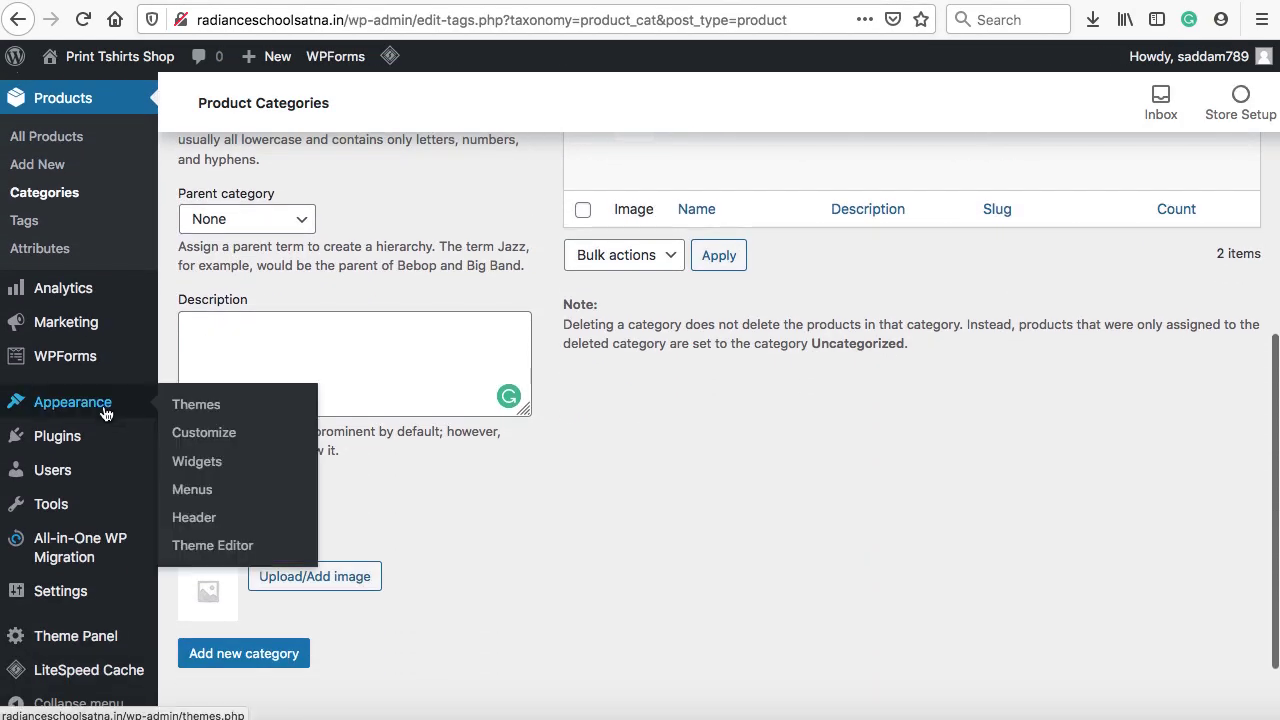
{"action": "left_click", "coordinate": [192, 489]}
{"action": "scroll", "coordinate": [696, 389], "scroll_direction": "down", "scroll_amount": 10}
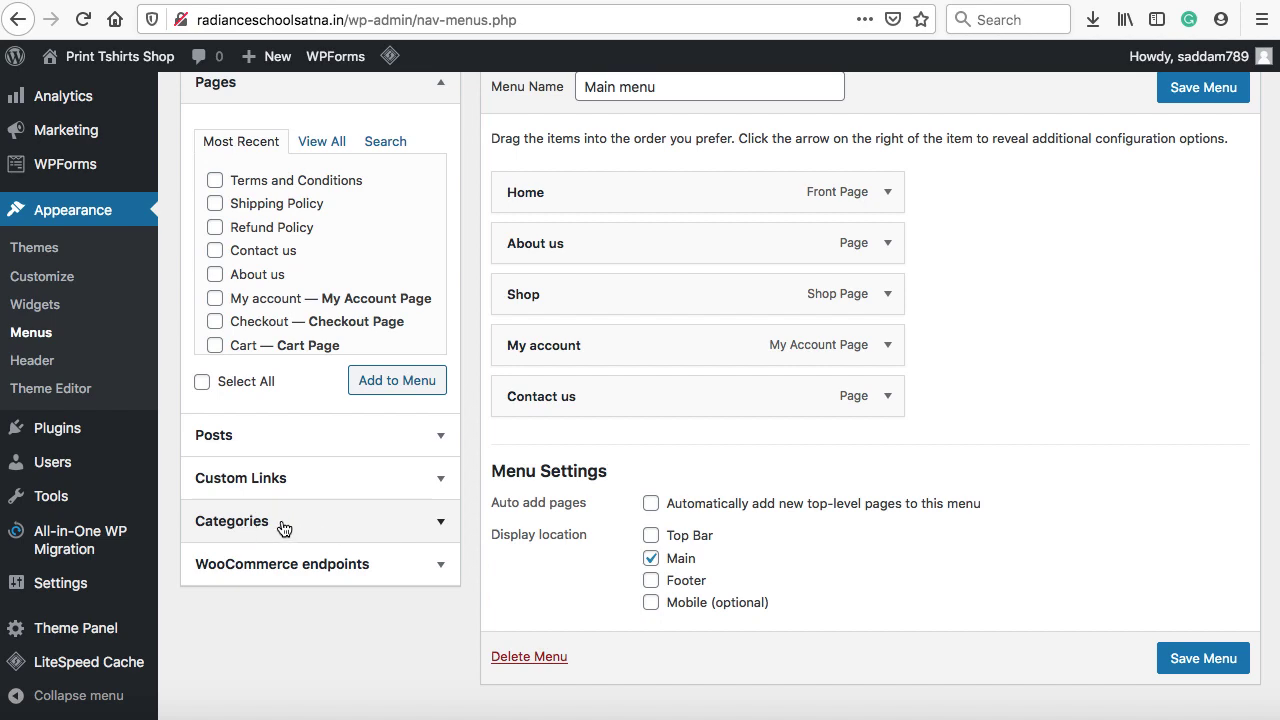
{"action": "scroll", "coordinate": [1103, 299], "scroll_direction": "up", "scroll_amount": 5}
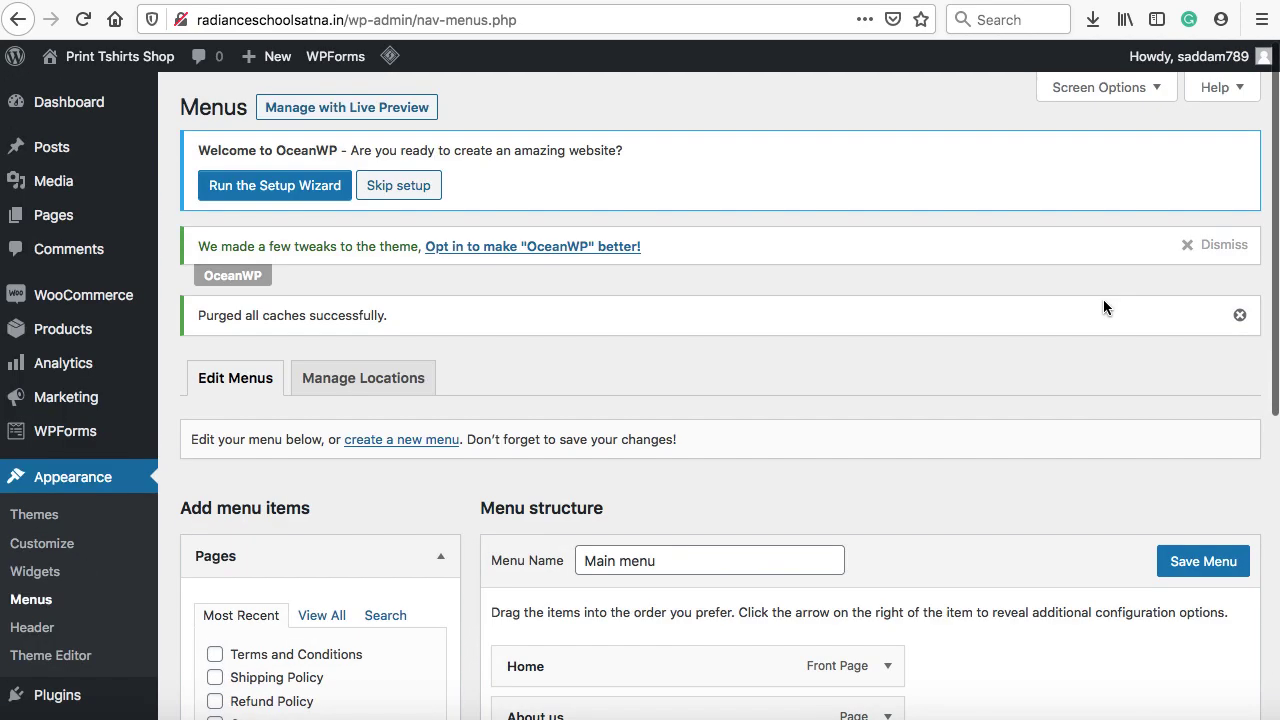
{"action": "left_click", "coordinate": [1132, 88]}
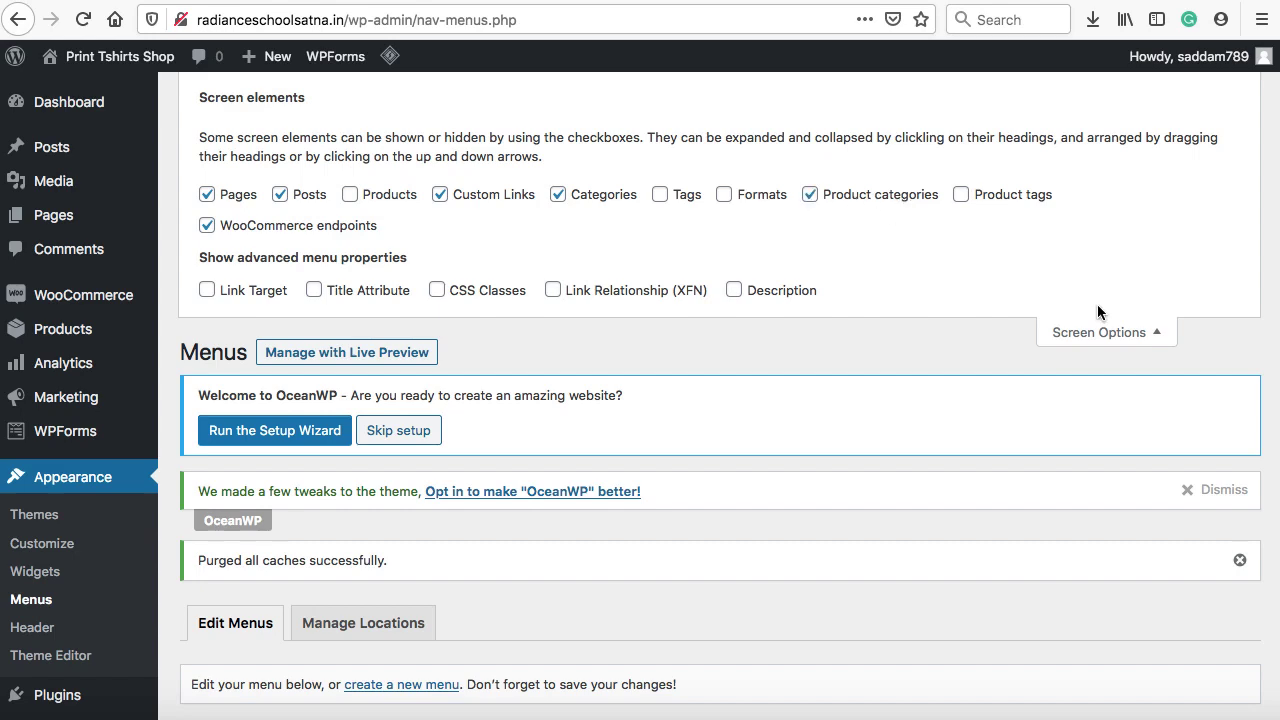
{"action": "left_click", "coordinate": [1107, 333]}
{"action": "scroll", "coordinate": [671, 377], "scroll_direction": "down", "scroll_amount": 6}
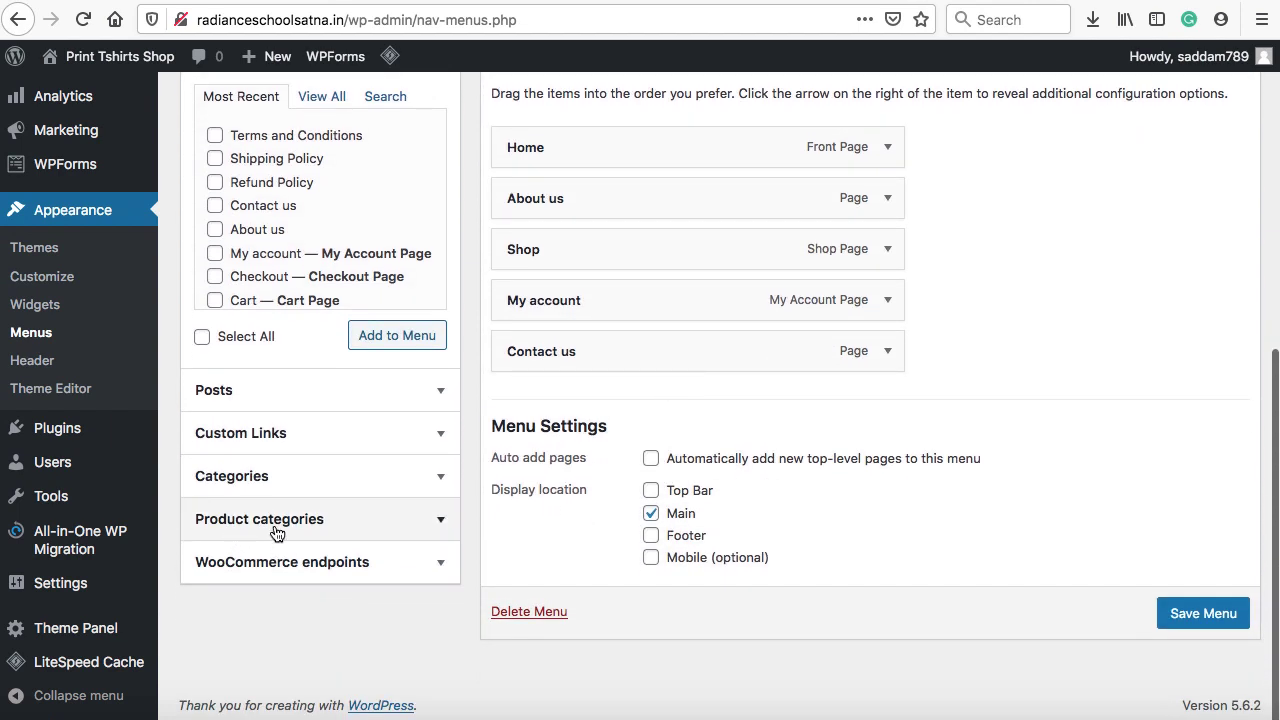
Add the Mugs and T-shirts product categories to the Main menu
{"action": "left_click", "coordinate": [443, 522]}
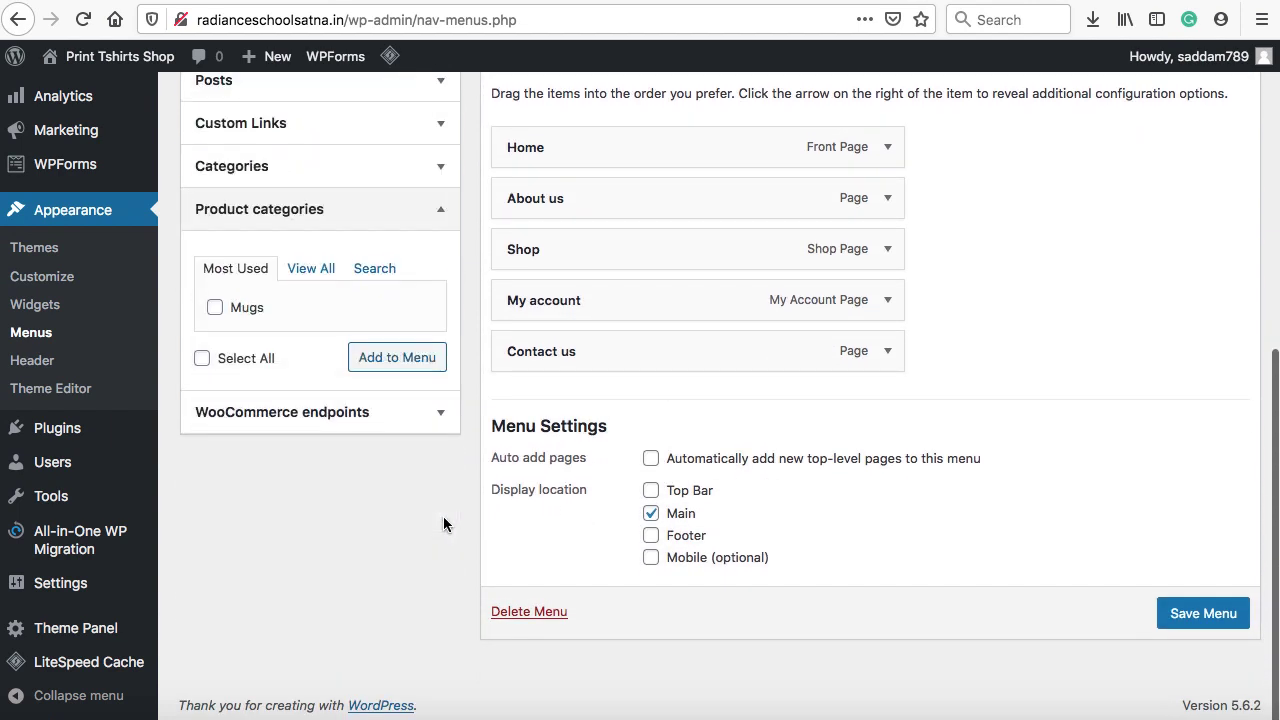
{"action": "left_click", "coordinate": [310, 272]}
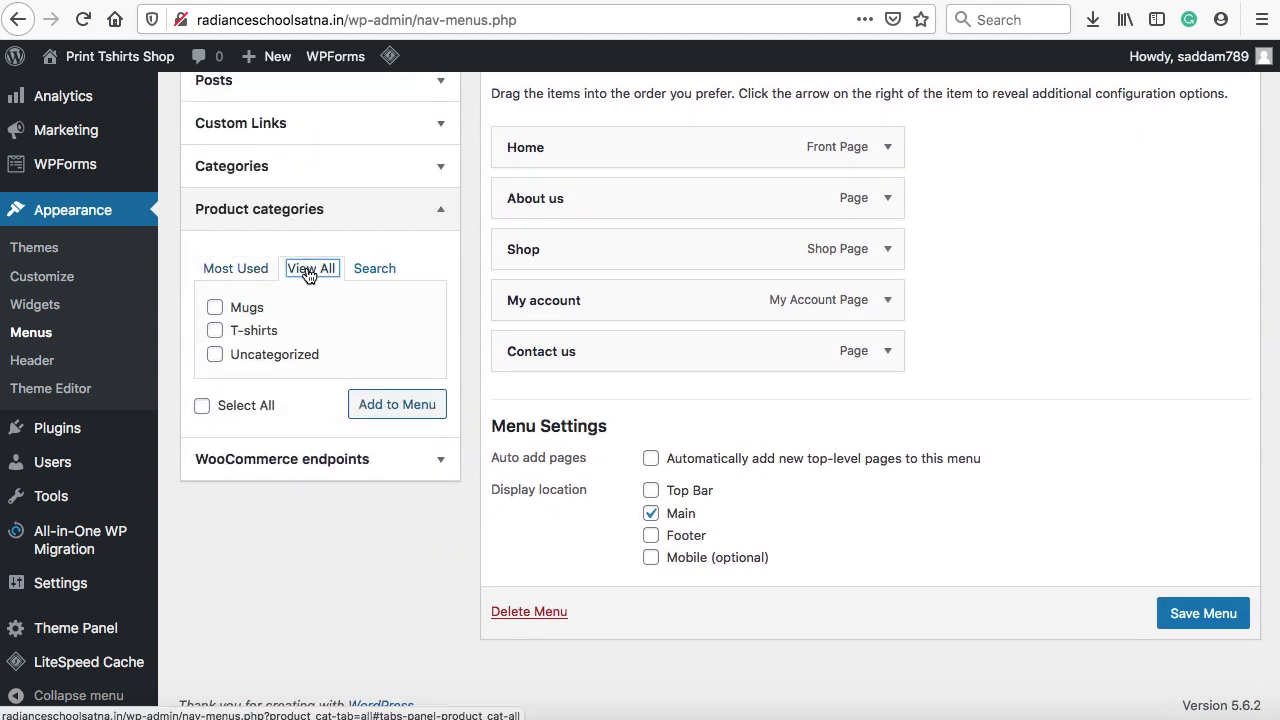
{"action": "left_click", "coordinate": [233, 310]}
{"action": "left_click", "coordinate": [231, 338]}
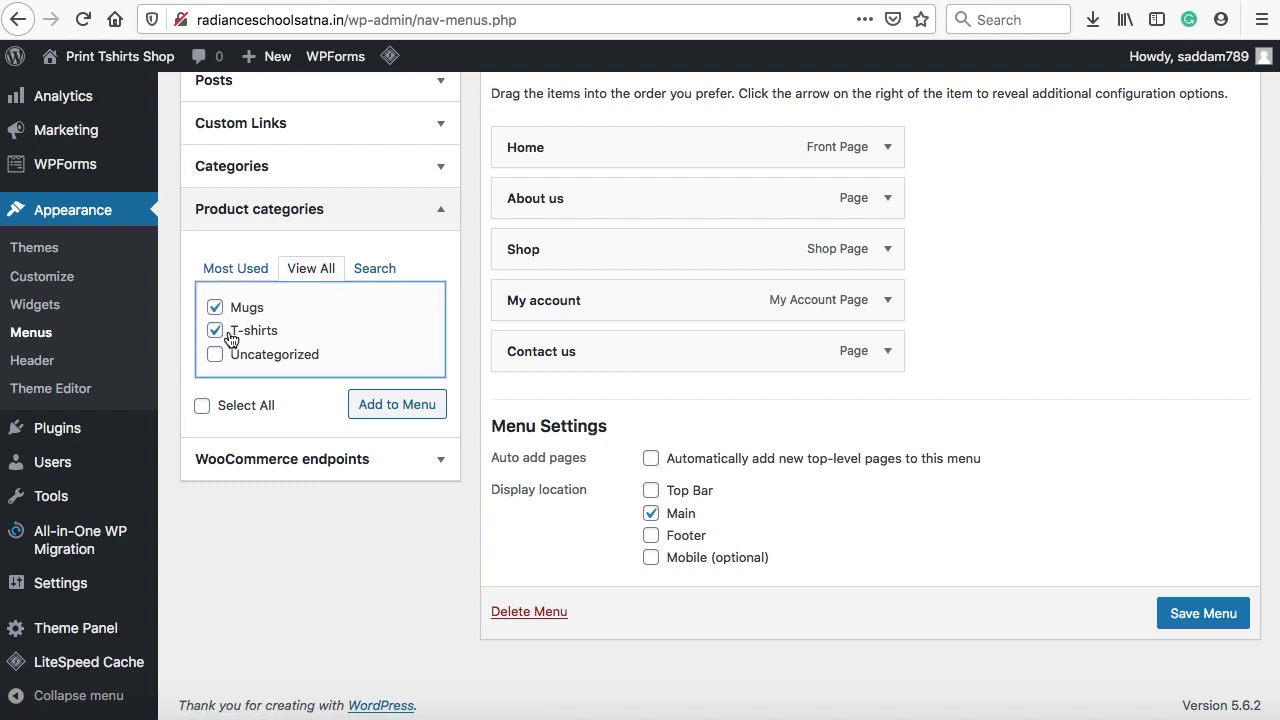
{"action": "left_click", "coordinate": [388, 407]}
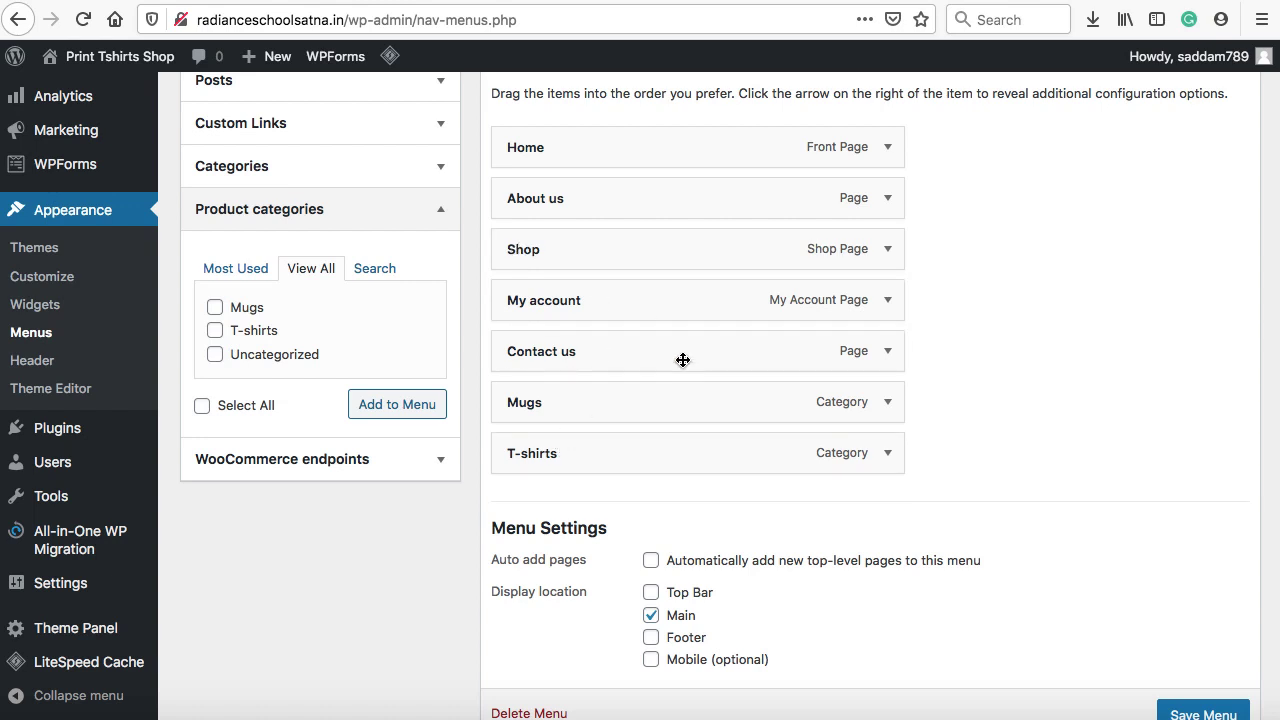
Drag Mugs and T-shirts below Shop and indent them as its sub items
{"action": "left_click_drag", "start_coordinate": [638, 418], "coordinate": [640, 294]}
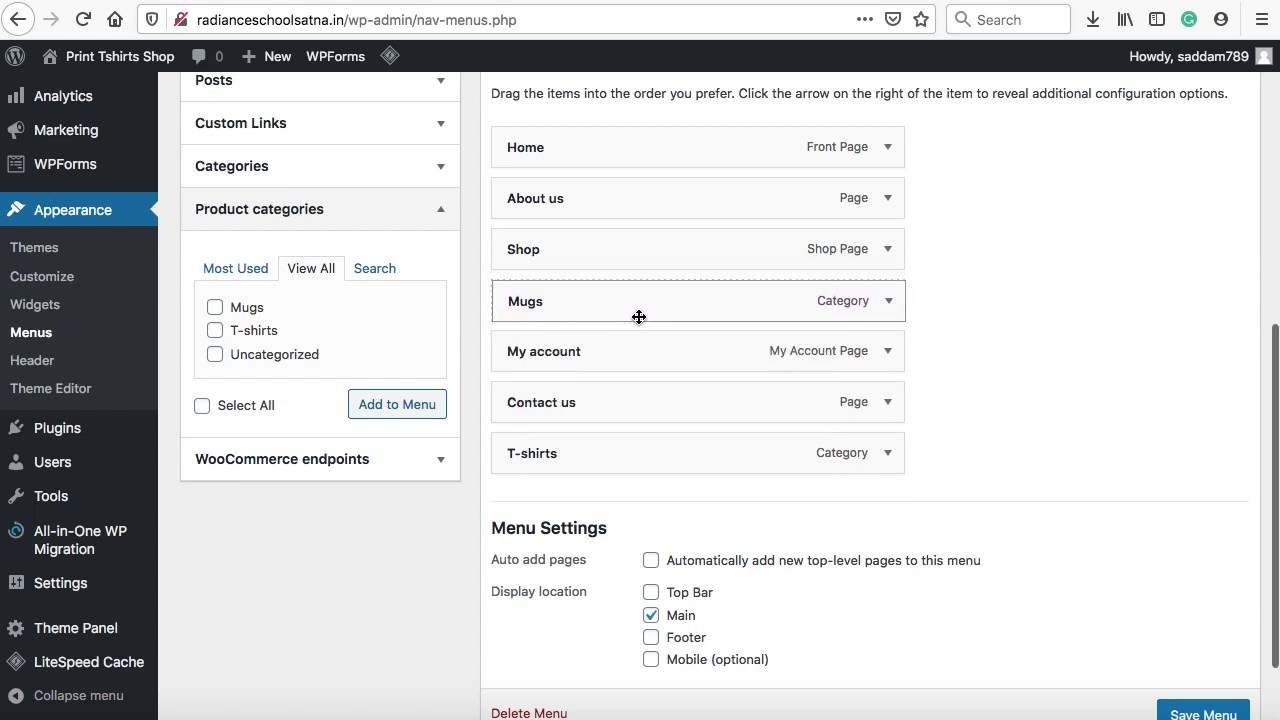
{"action": "left_click_drag", "start_coordinate": [615, 452], "coordinate": [629, 298]}
{"action": "left_click_drag", "start_coordinate": [600, 343], "coordinate": [629, 351]}
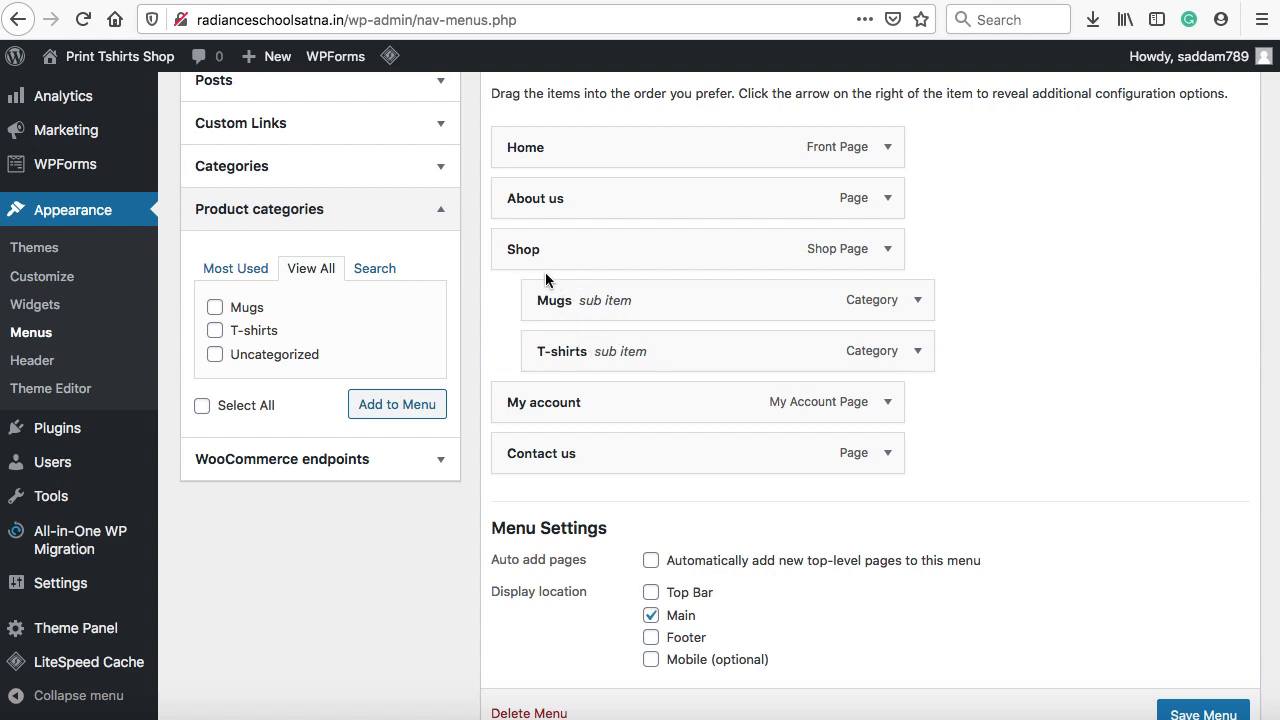
{"action": "scroll", "coordinate": [920, 410], "scroll_direction": "down", "scroll_amount": 2}
{"action": "scroll", "coordinate": [930, 421], "scroll_direction": "down", "scroll_amount": 1}
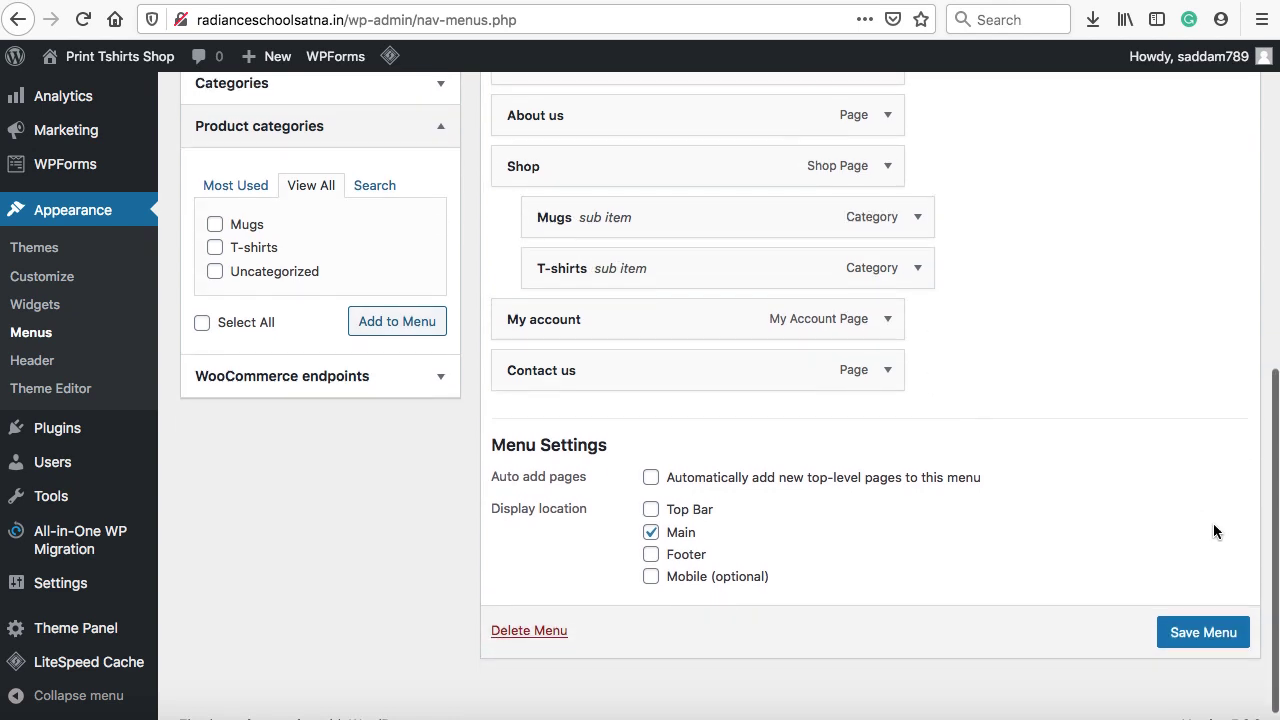
Save the Main menu and reload the live site to see Shop's new dropdown
{"action": "left_click", "coordinate": [1203, 633]}
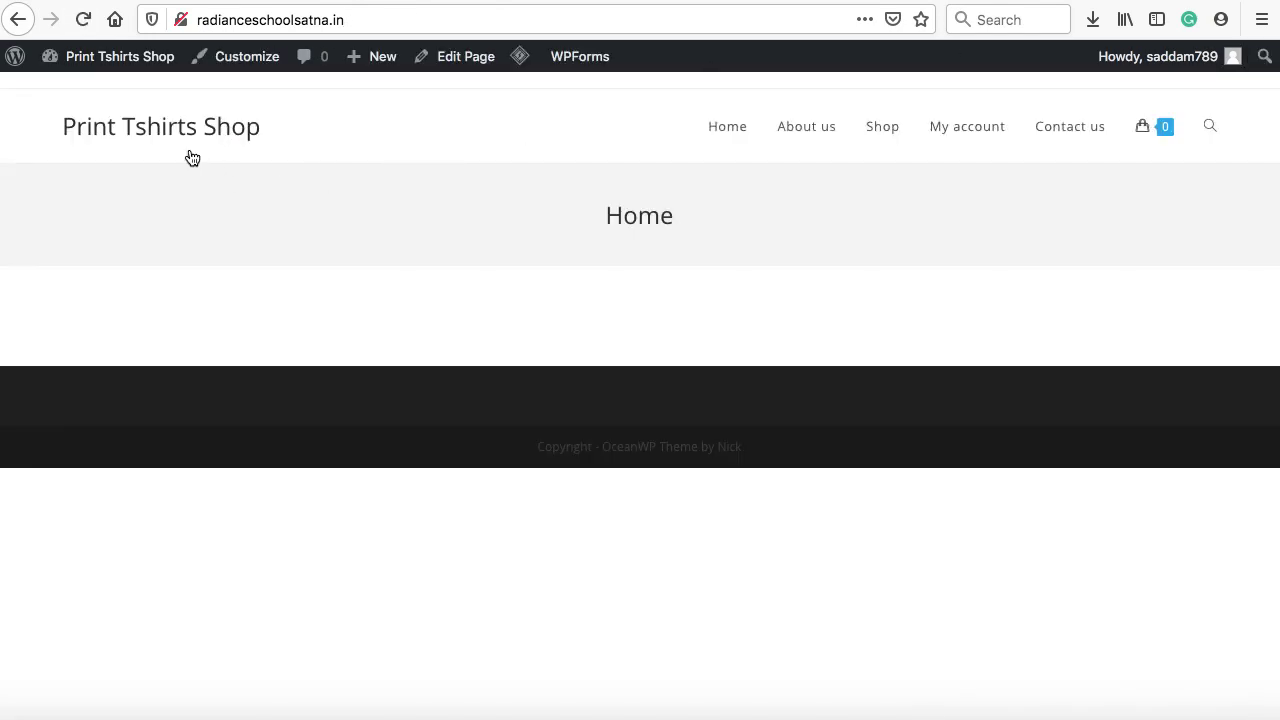
{"action": "left_click", "coordinate": [83, 19]}
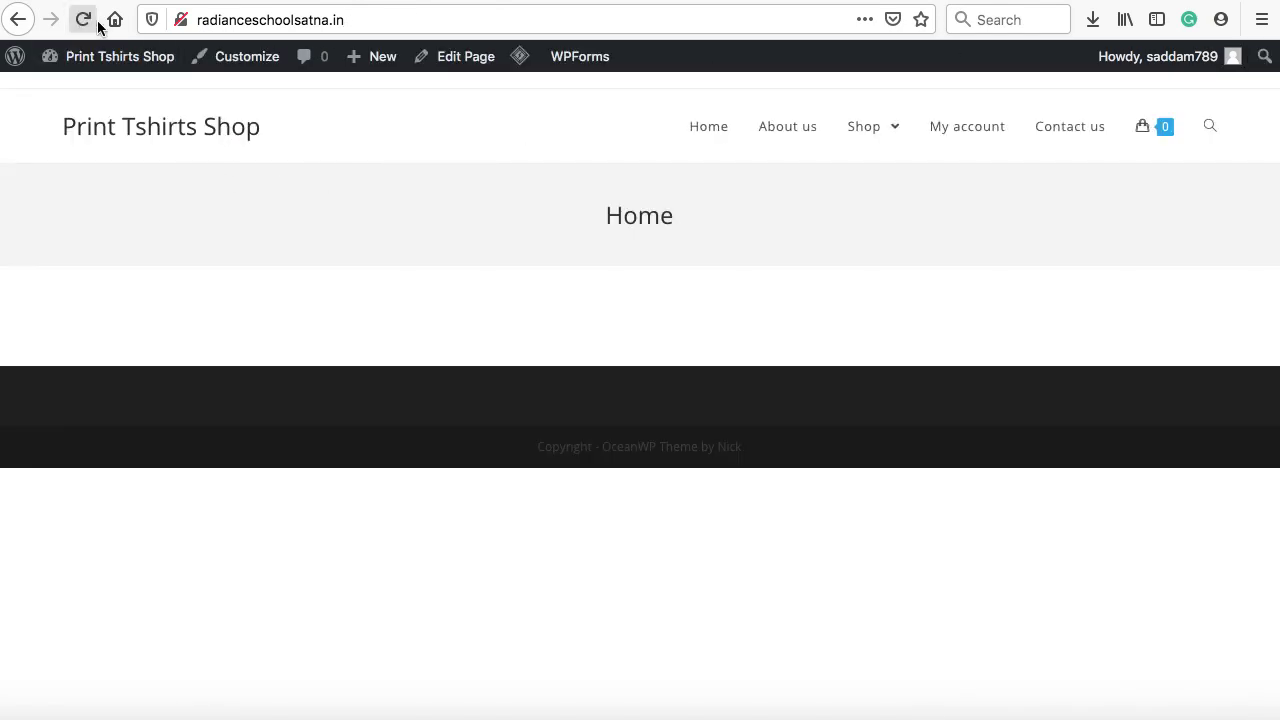
{"action": "mouse_move", "coordinate": [894, 123]}
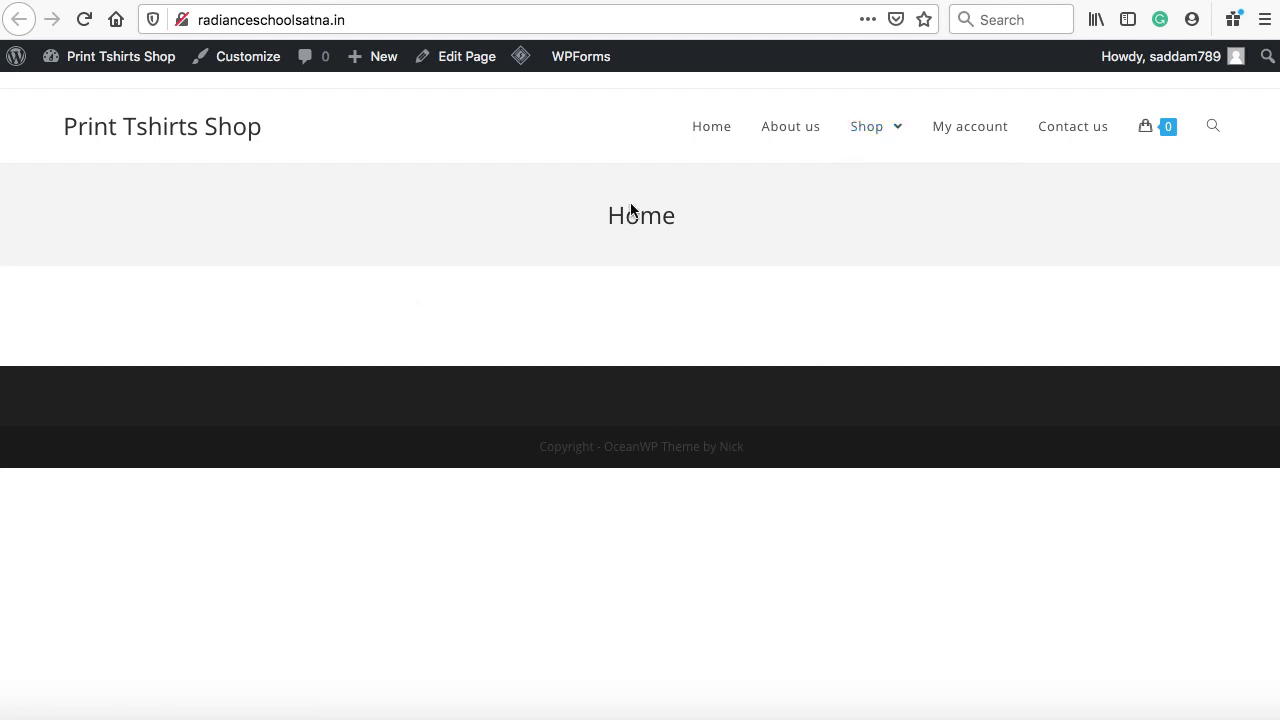
Go from the WordPress dashboard to Plugins > Add New
{"action": "left_click", "coordinate": [443, 0]}
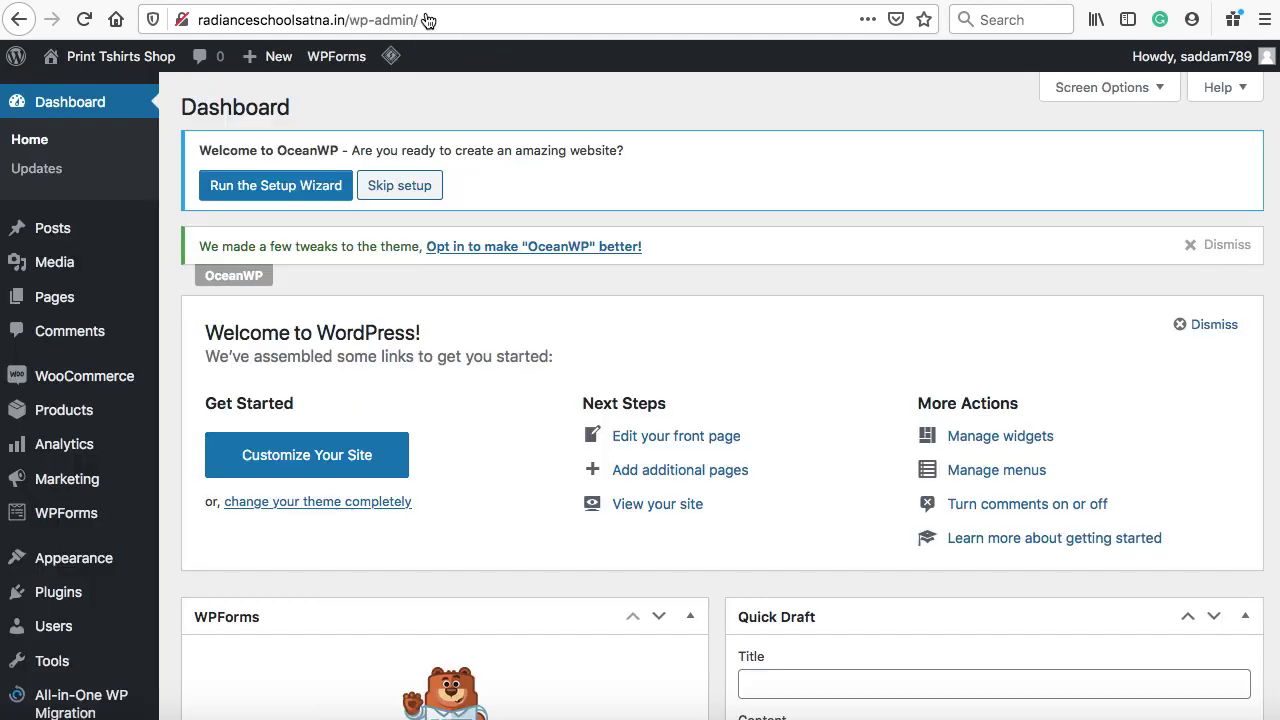
{"action": "scroll", "coordinate": [163, 304], "scroll_direction": "down", "scroll_amount": 5}
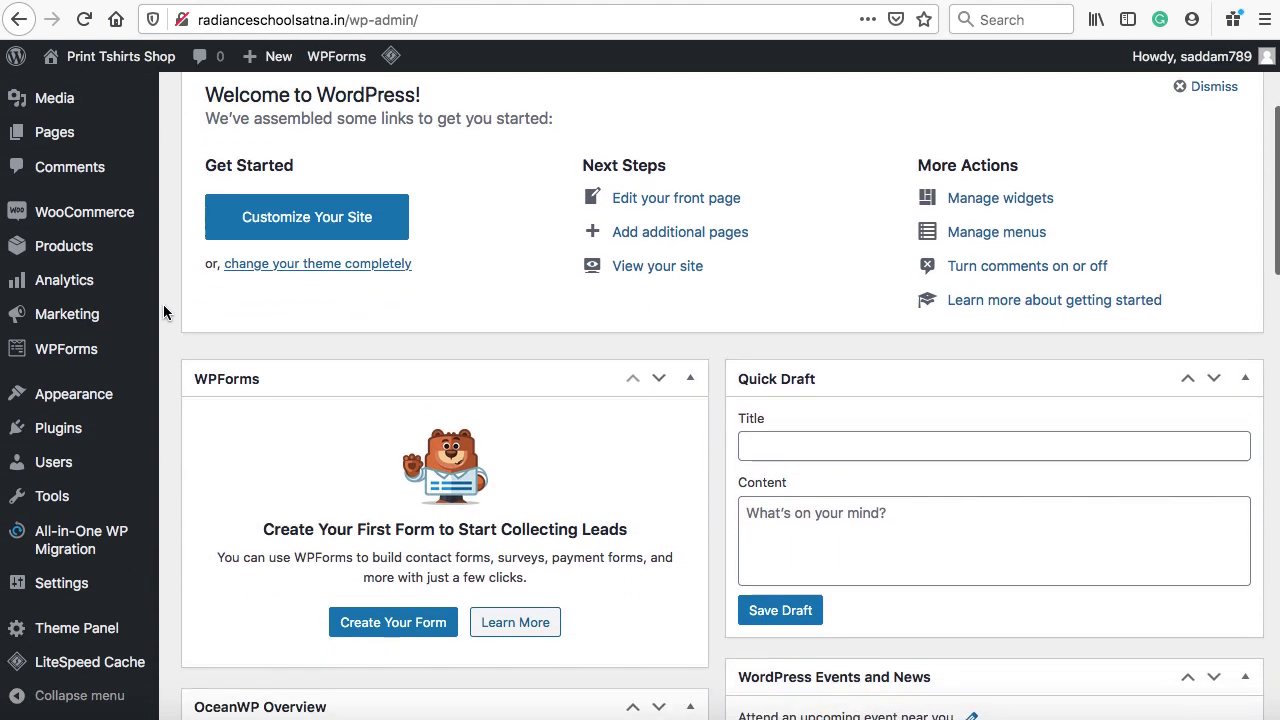
{"action": "mouse_move", "coordinate": [137, 425]}
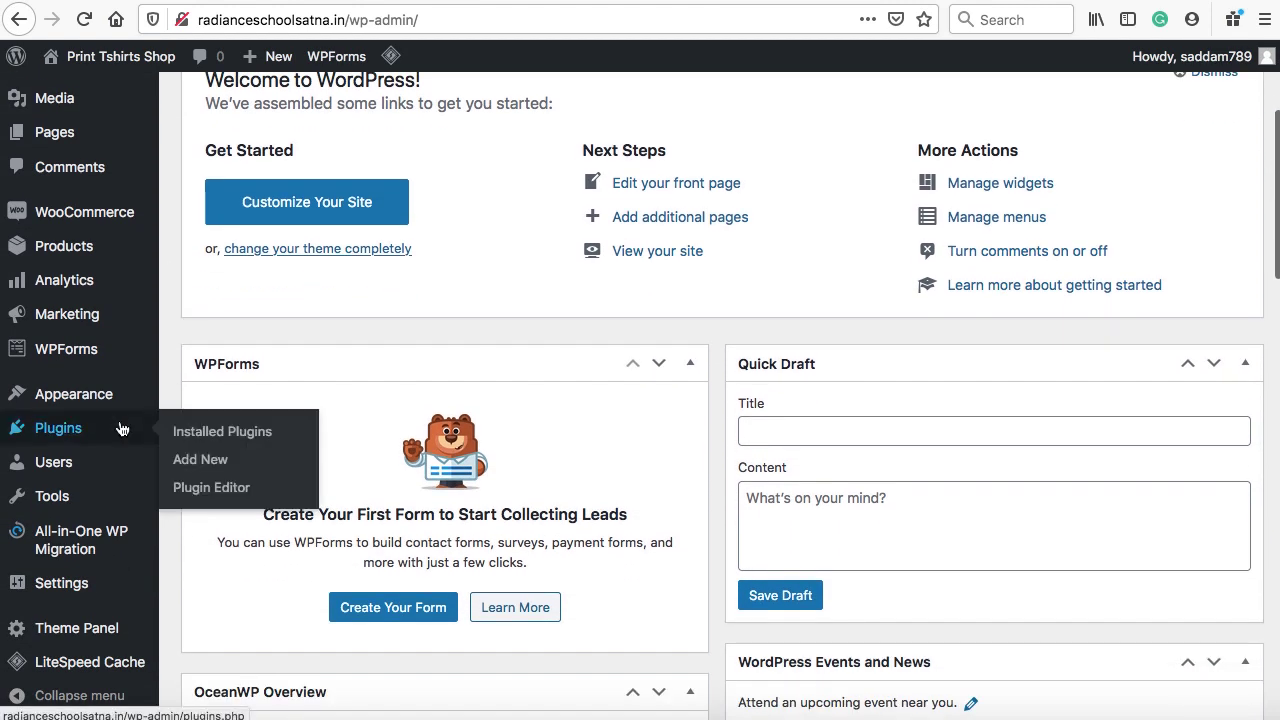
{"action": "left_click", "coordinate": [200, 460]}
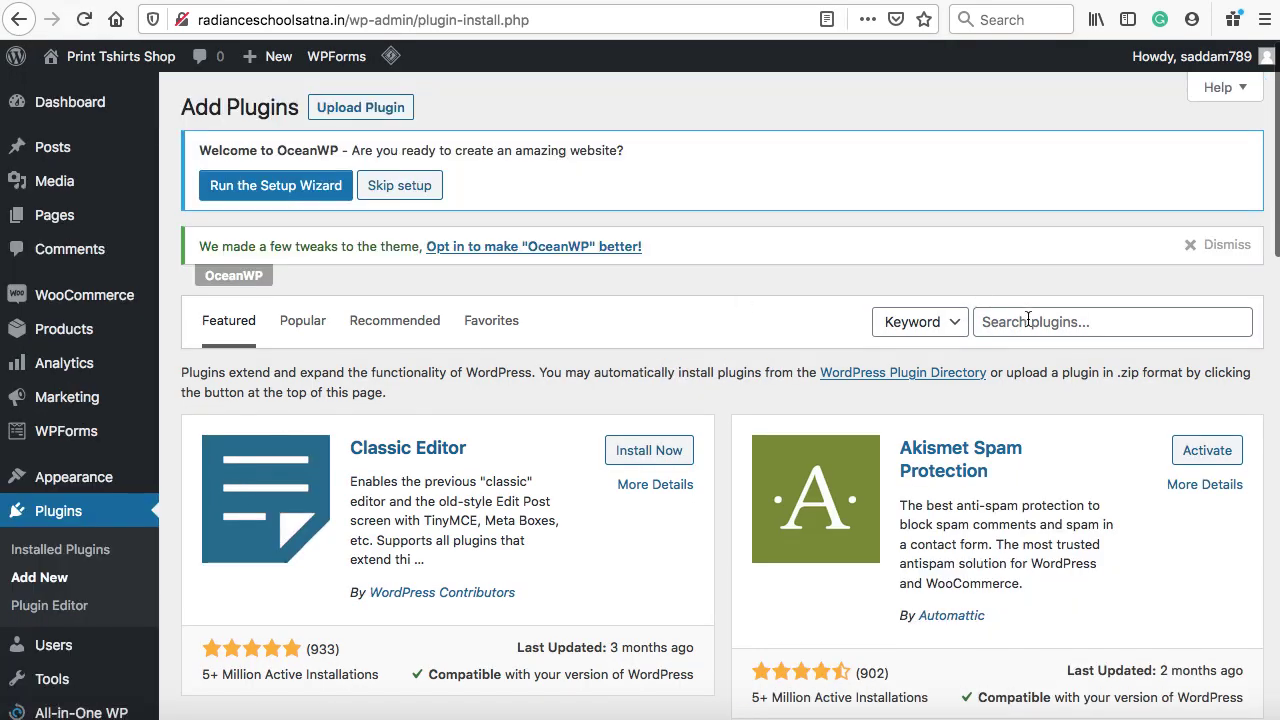
Search 'eleme' and install the Elementor Website Builder plugin
{"action": "left_click", "coordinate": [1028, 320]}
{"action": "type", "text": "elementor"}
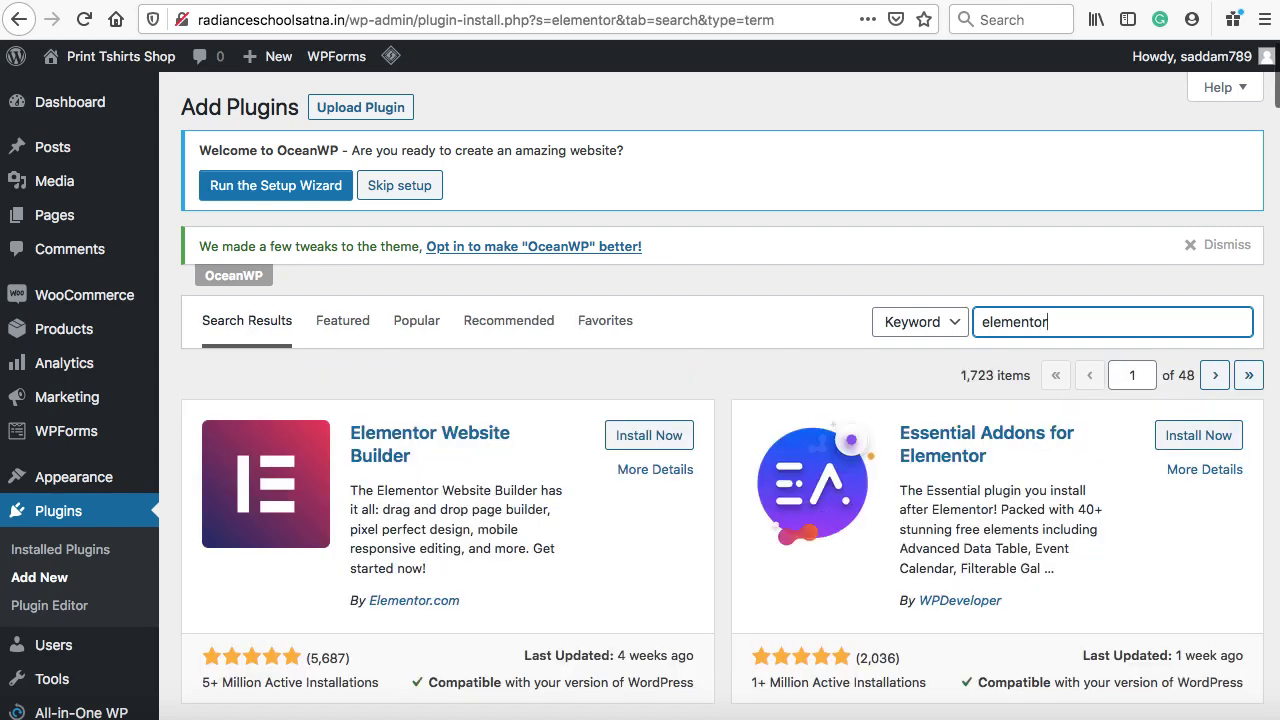
{"action": "left_click", "coordinate": [657, 437]}
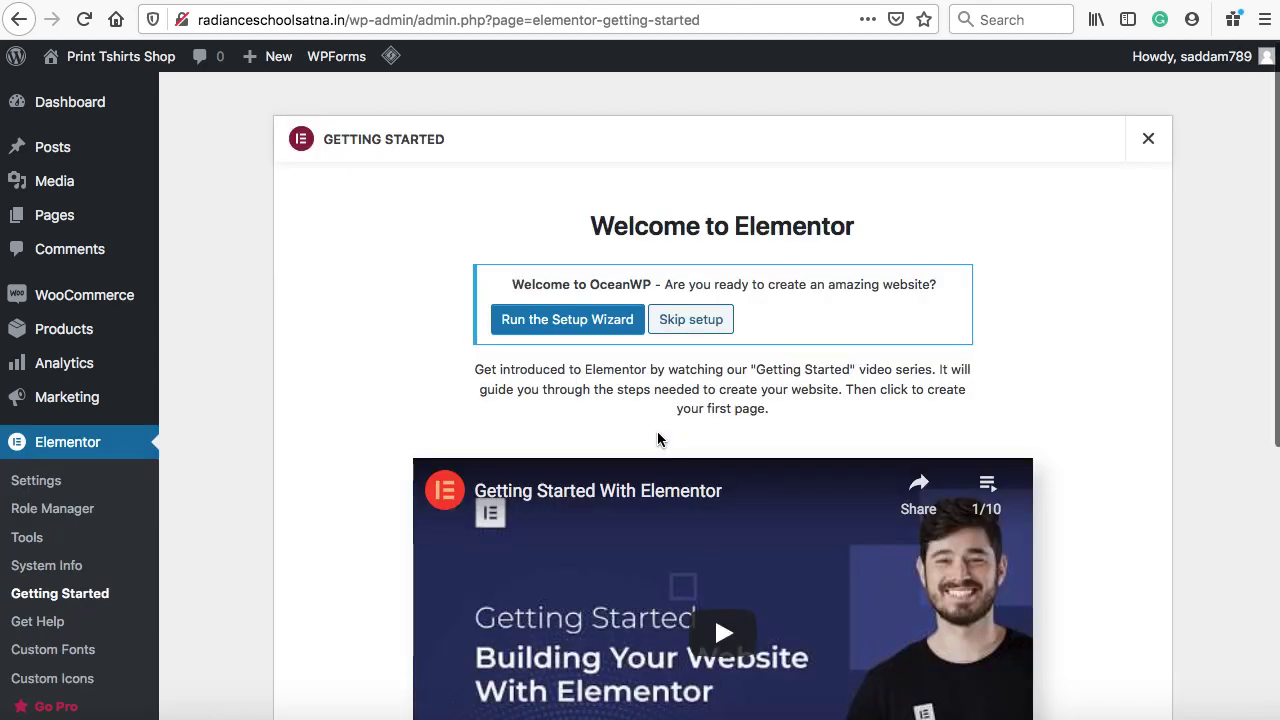
{"action": "scroll", "coordinate": [659, 440], "scroll_direction": "down", "scroll_amount": 1}
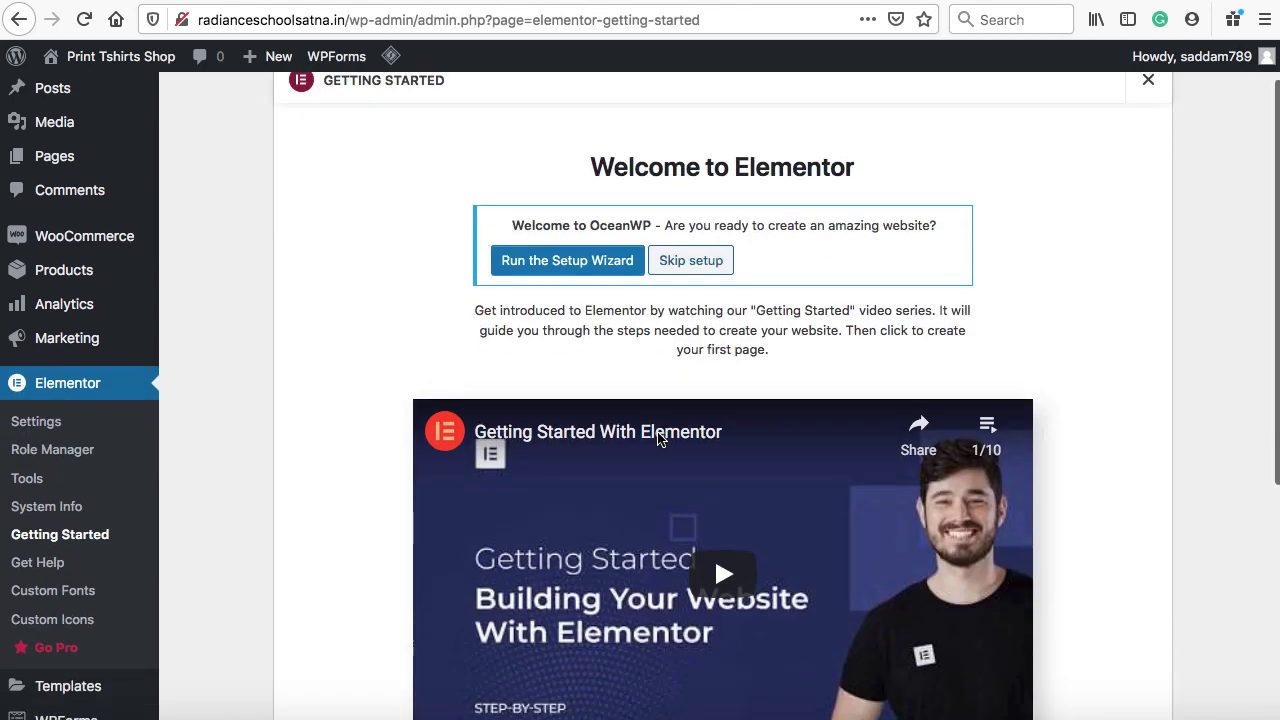
{"action": "scroll", "coordinate": [659, 440], "scroll_direction": "down", "scroll_amount": 3}
{"action": "scroll", "coordinate": [658, 440], "scroll_direction": "up", "scroll_amount": 4}
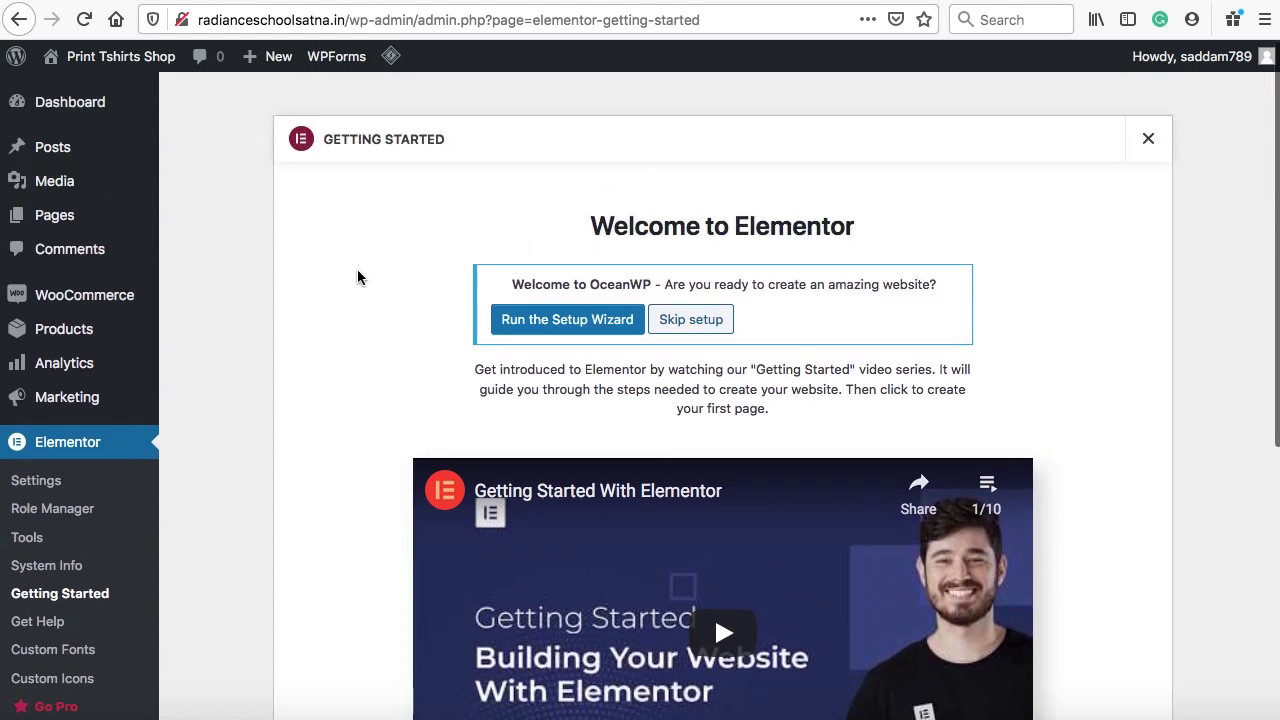
Edit the Home page and set its OceanWP content layout to 100% Full Width without padding
{"action": "mouse_move", "coordinate": [77, 220]}
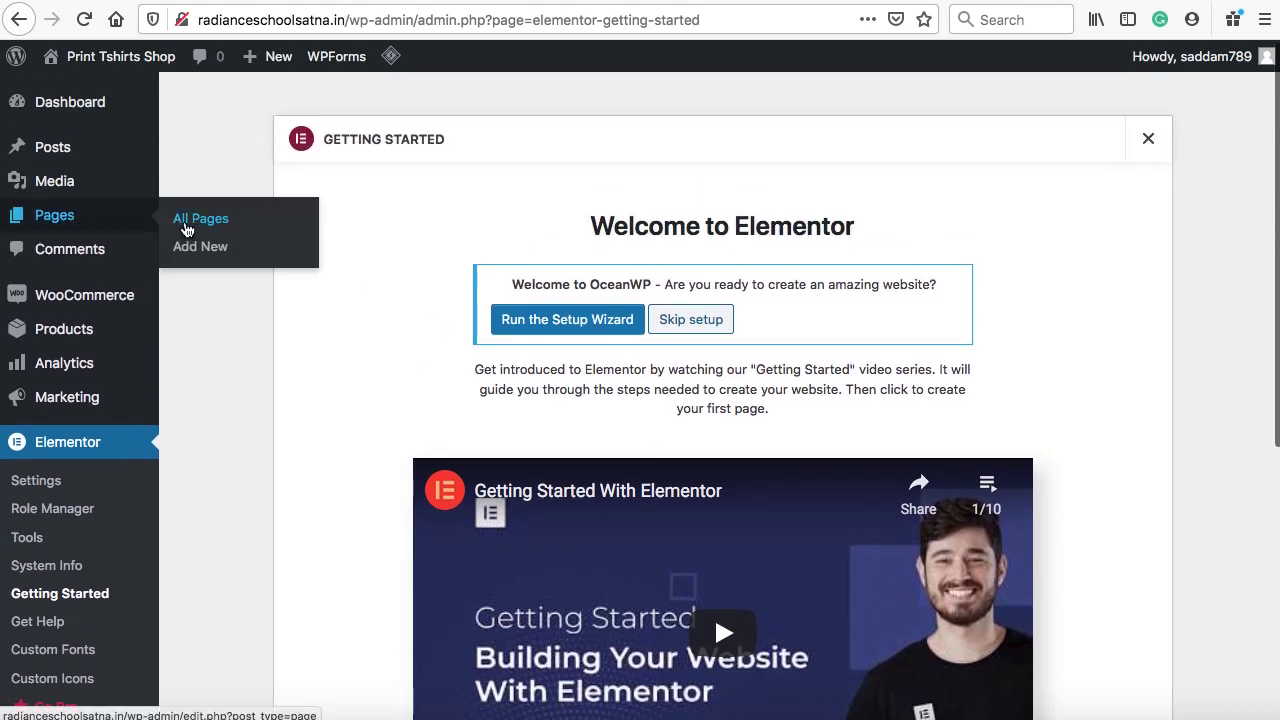
{"action": "left_click", "coordinate": [185, 229]}
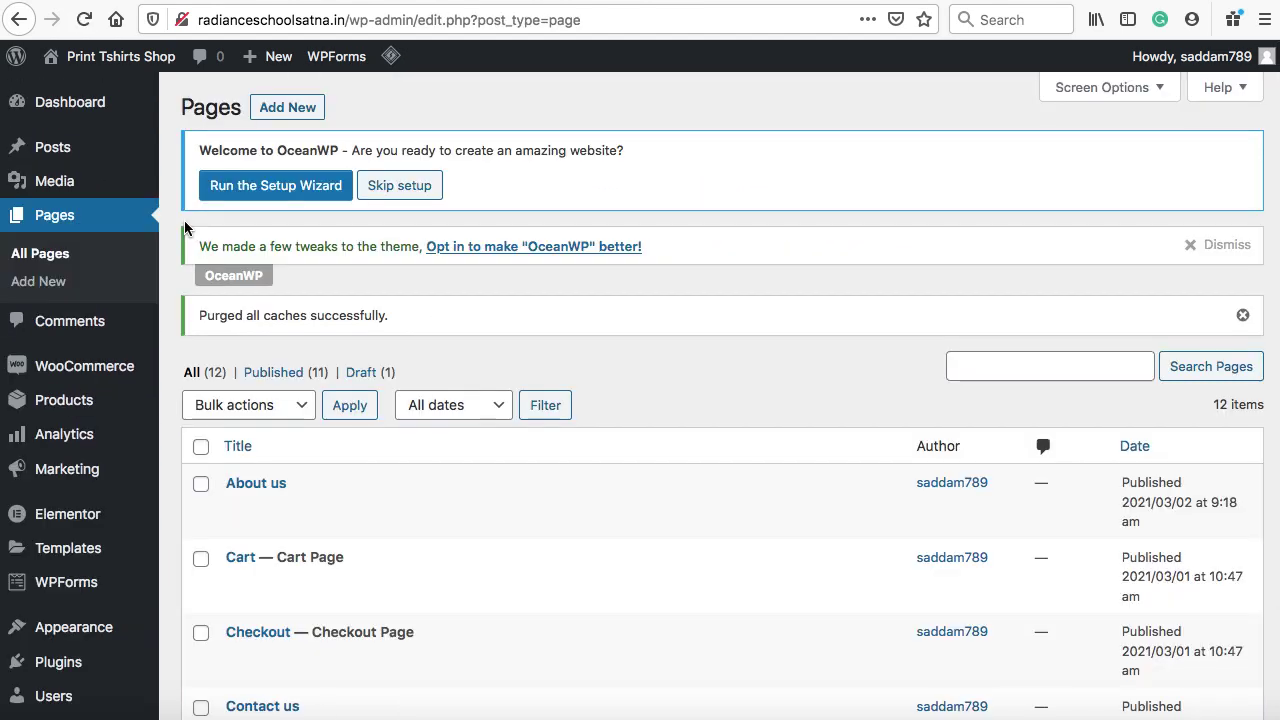
{"action": "scroll", "coordinate": [184, 225], "scroll_direction": "down", "scroll_amount": 5}
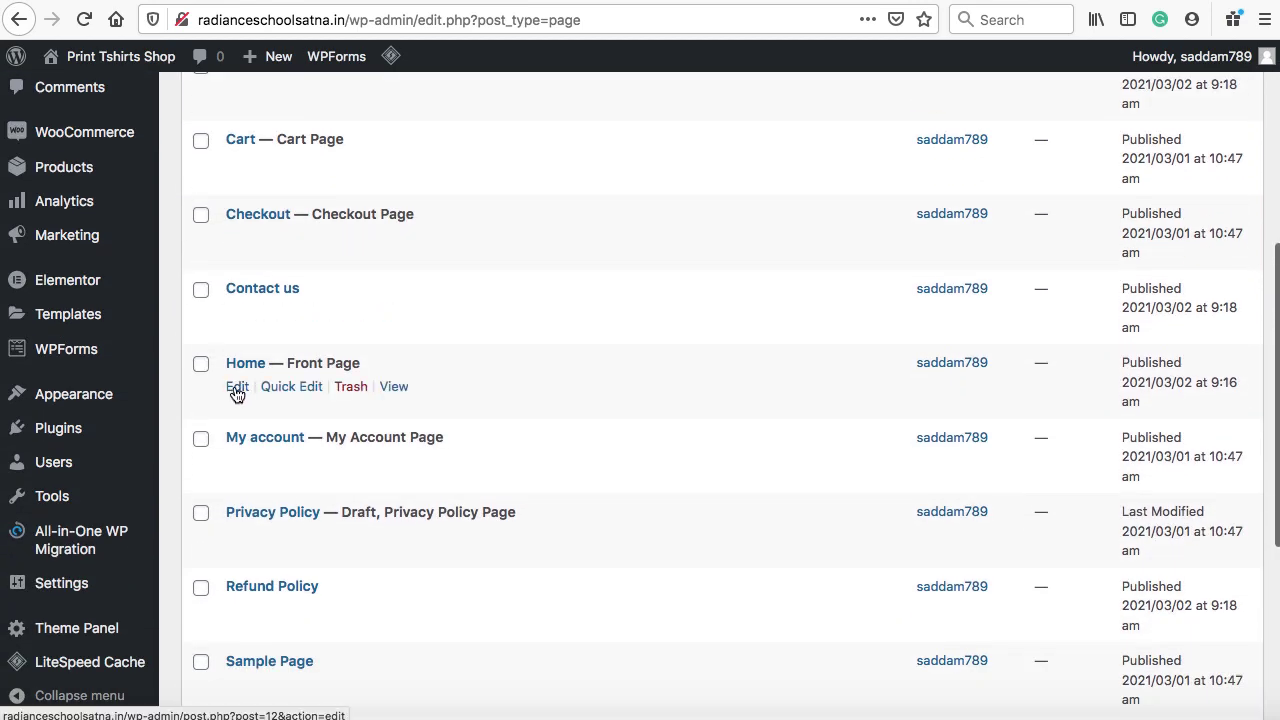
{"action": "left_click", "coordinate": [237, 388]}
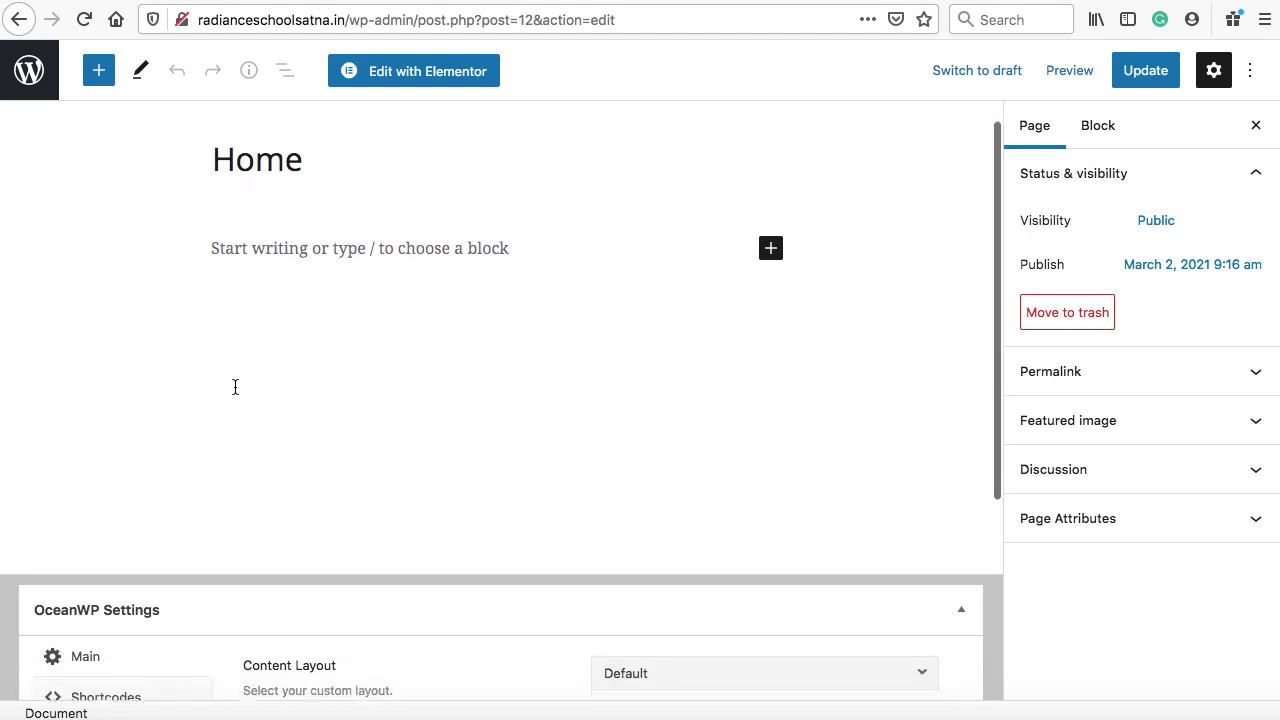
{"action": "scroll", "coordinate": [235, 387], "scroll_direction": "down", "scroll_amount": 5}
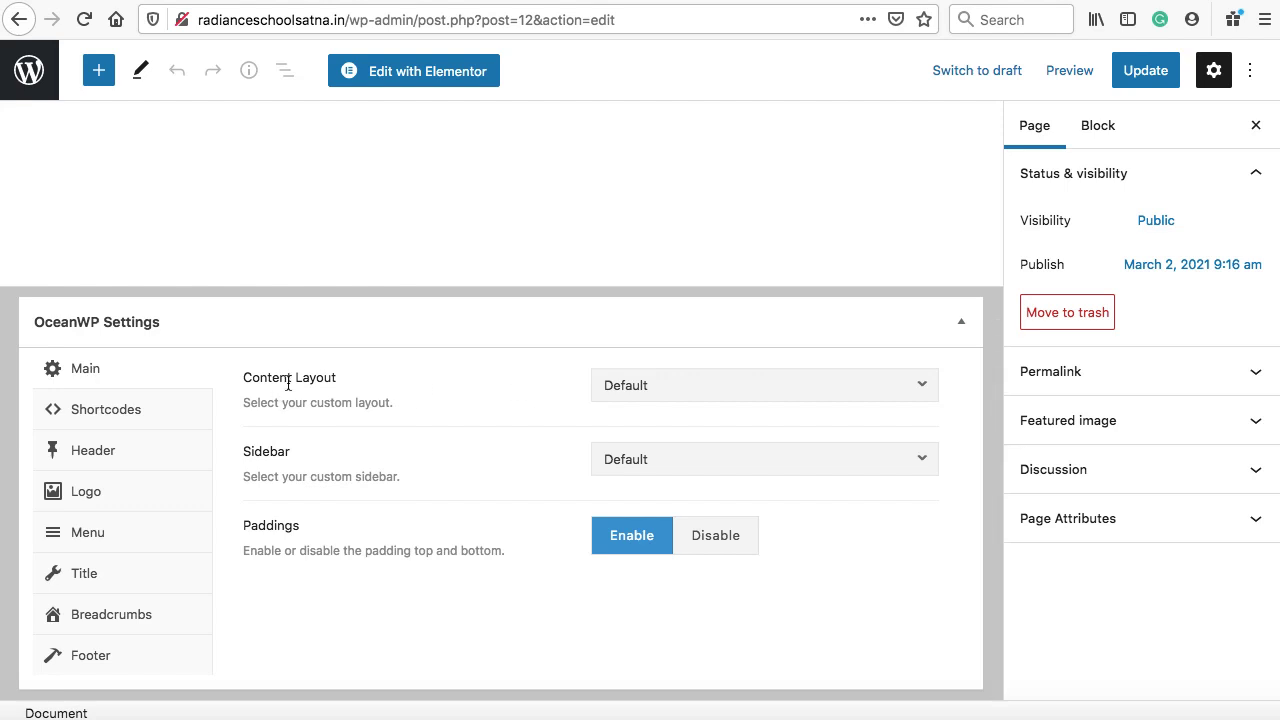
{"action": "left_click", "coordinate": [678, 396]}
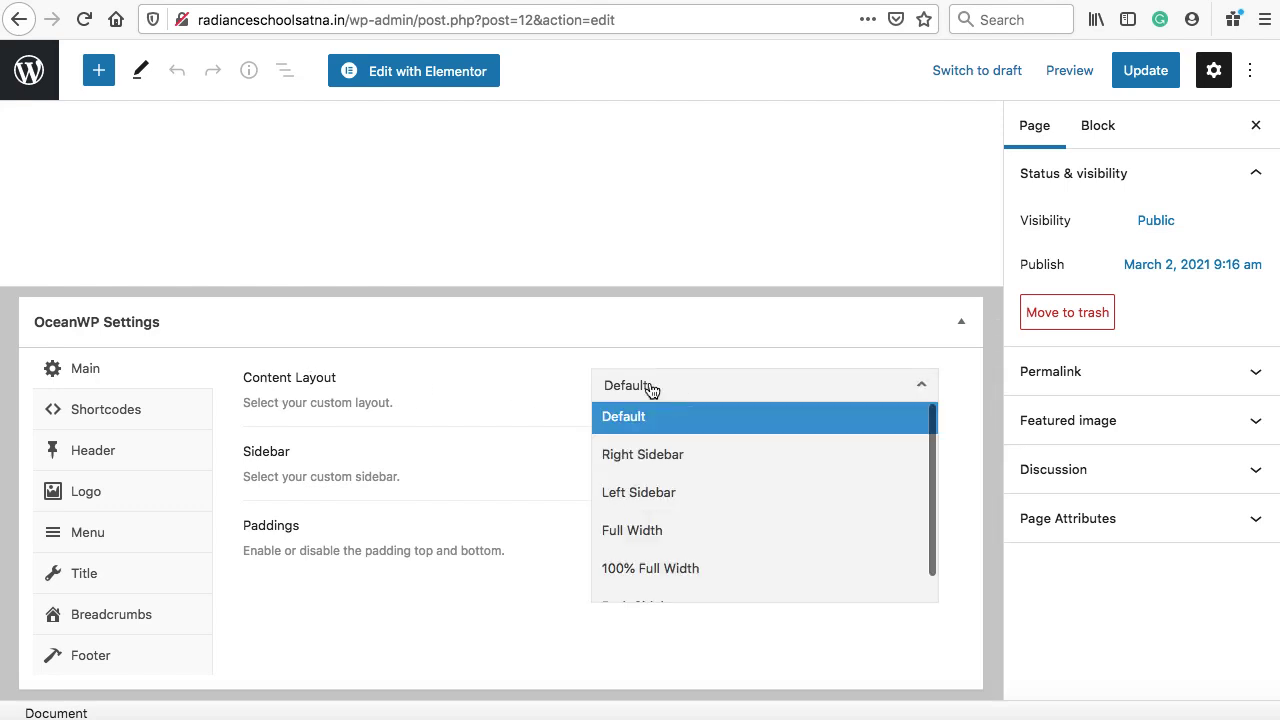
{"action": "left_click", "coordinate": [658, 568]}
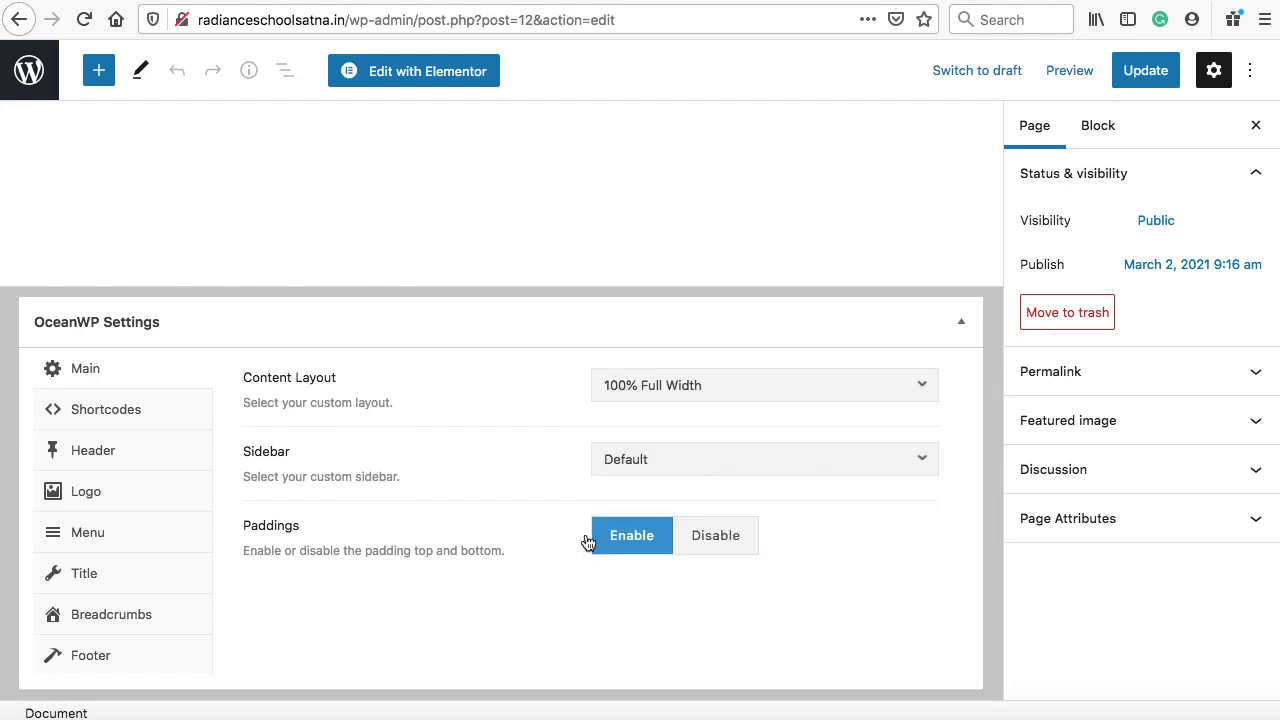
{"action": "left_click", "coordinate": [706, 545]}
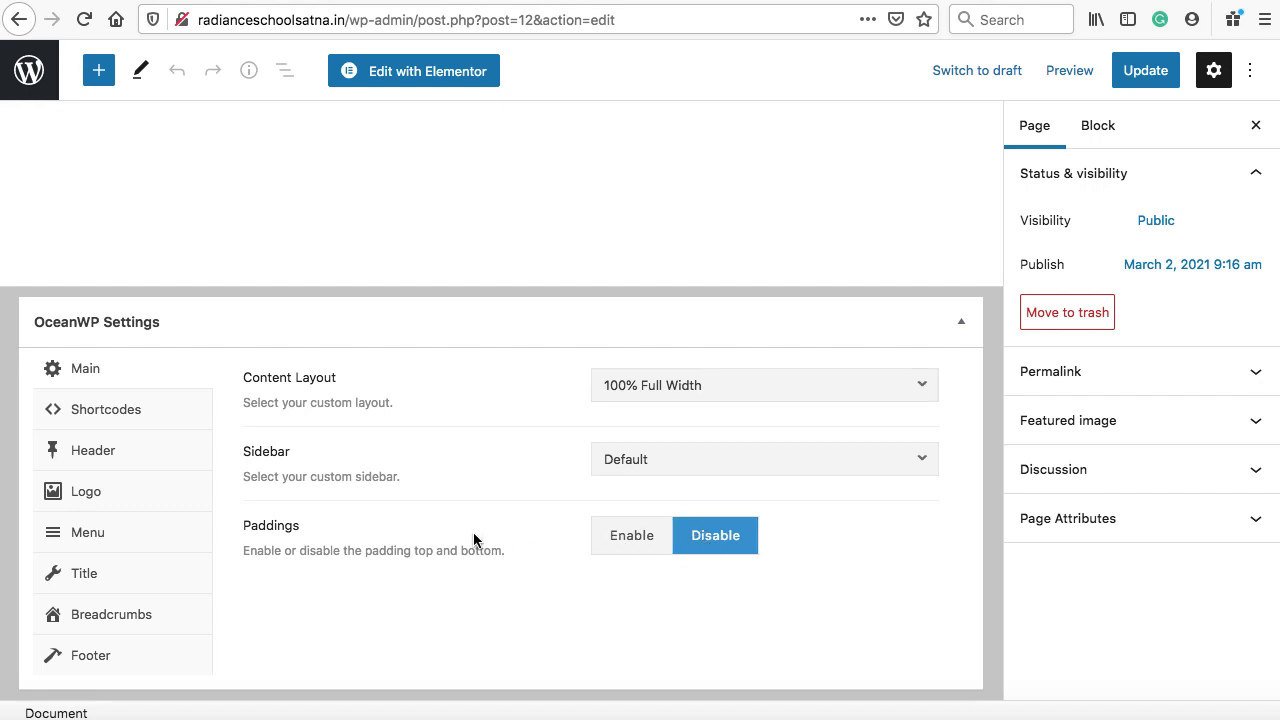
Hide the Home page's title and breadcrumbs, update it, and reload the live site
{"action": "left_click", "coordinate": [93, 580]}
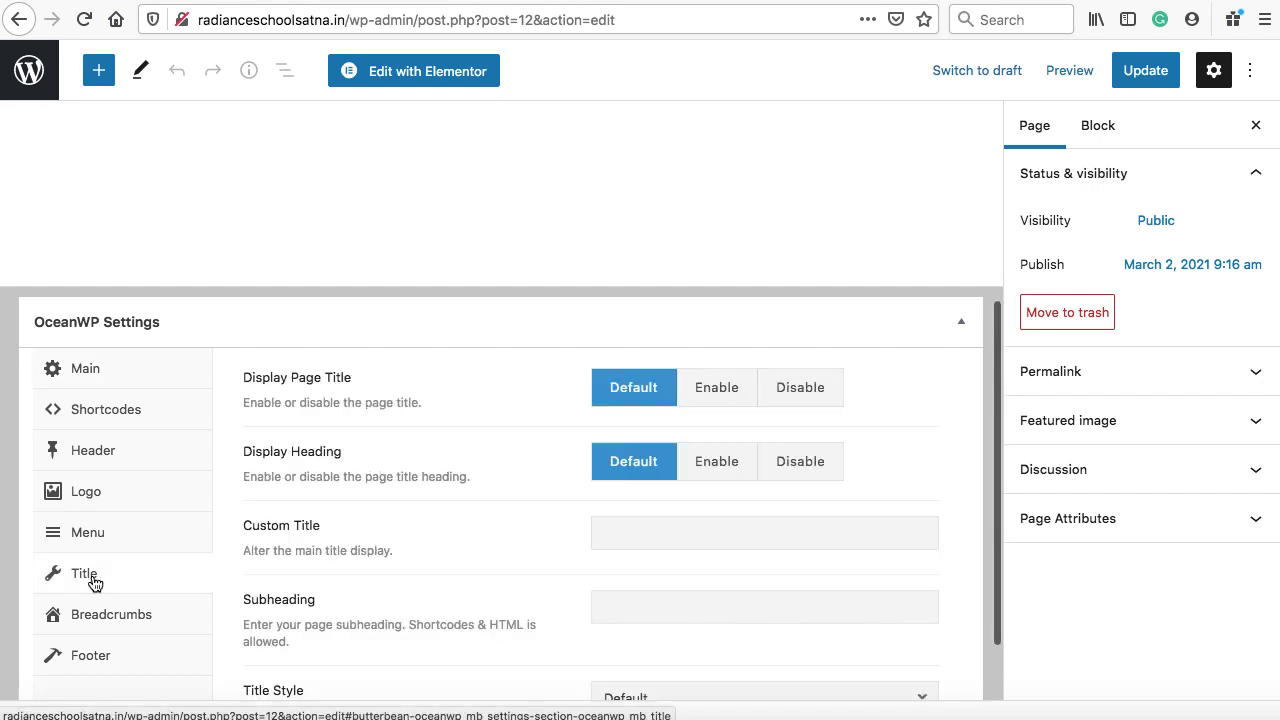
{"action": "left_click", "coordinate": [795, 385]}
{"action": "left_click", "coordinate": [103, 613]}
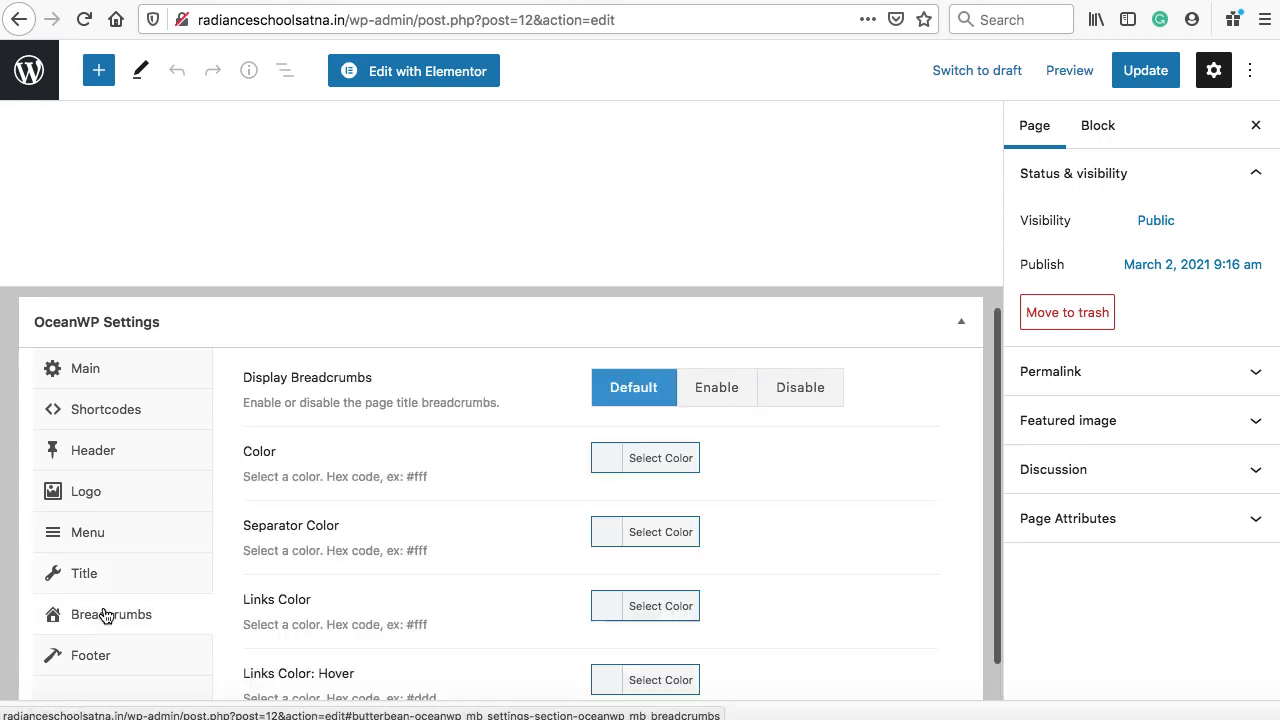
{"action": "left_click", "coordinate": [800, 387]}
{"action": "left_click", "coordinate": [1148, 72]}
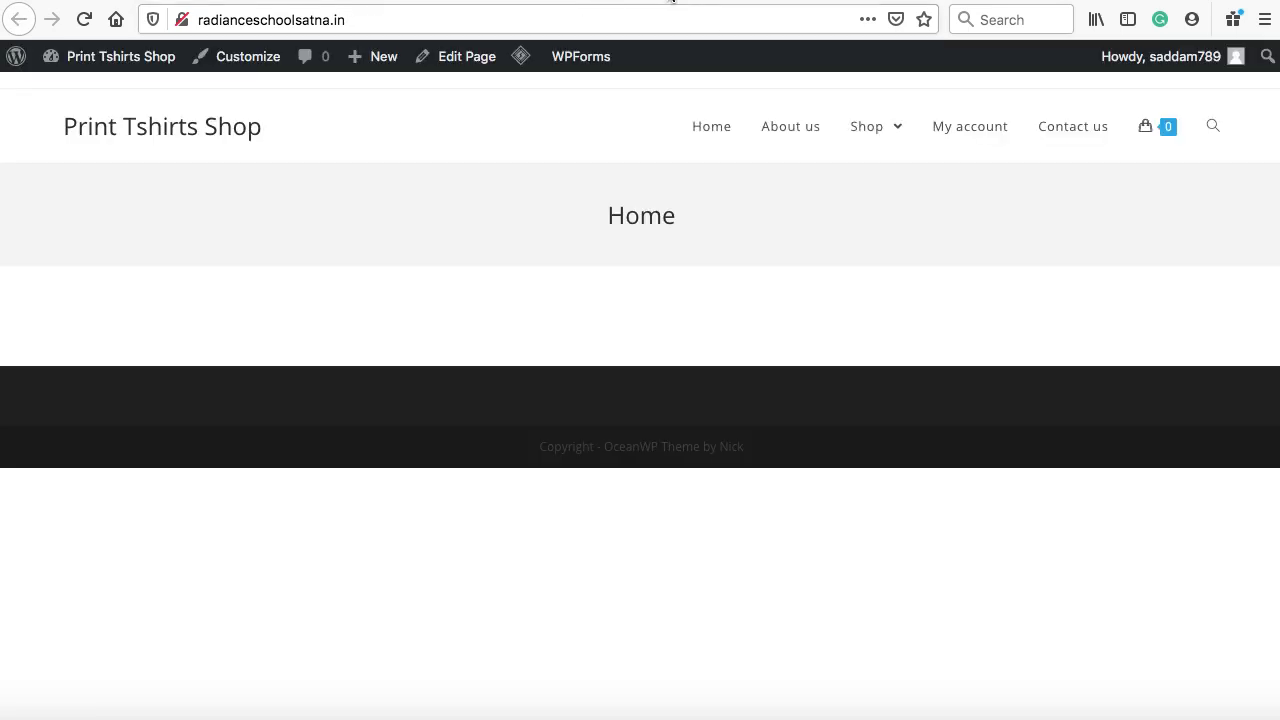
{"action": "left_click", "coordinate": [84, 20]}
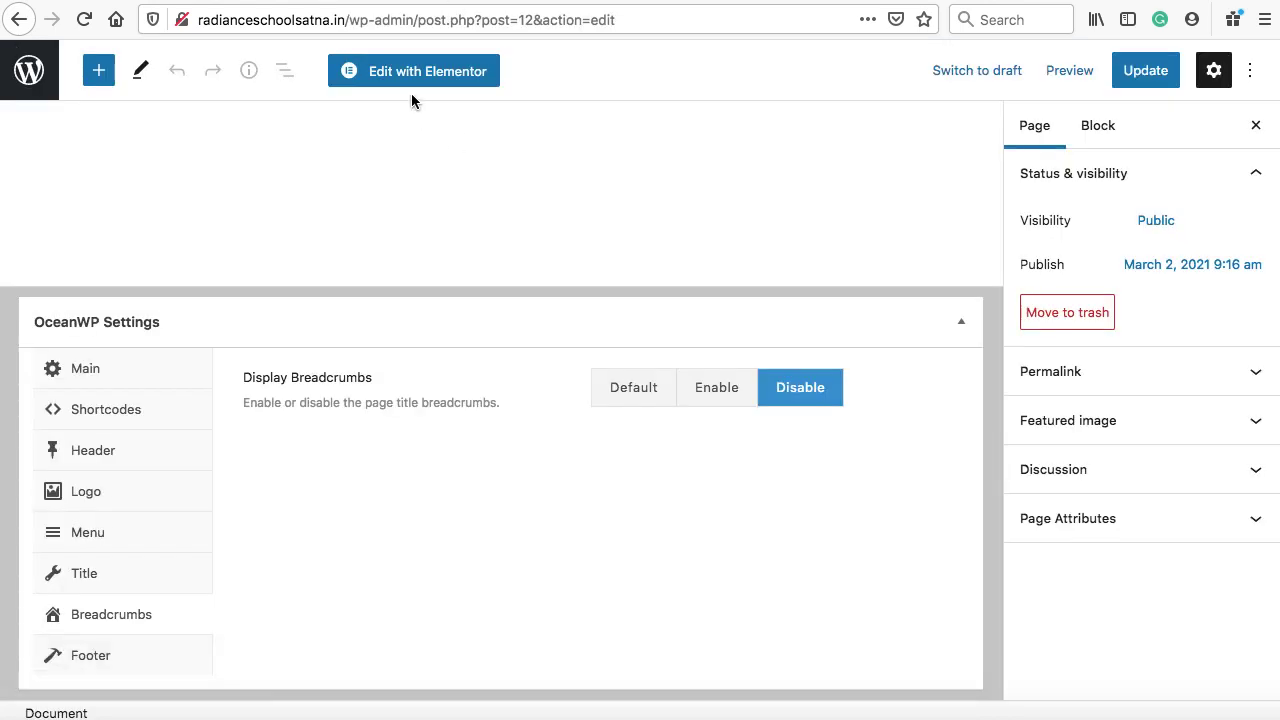
Open the Home page in Elementor, browse the widget panel, and add a new section
{"action": "left_click", "coordinate": [406, 72]}
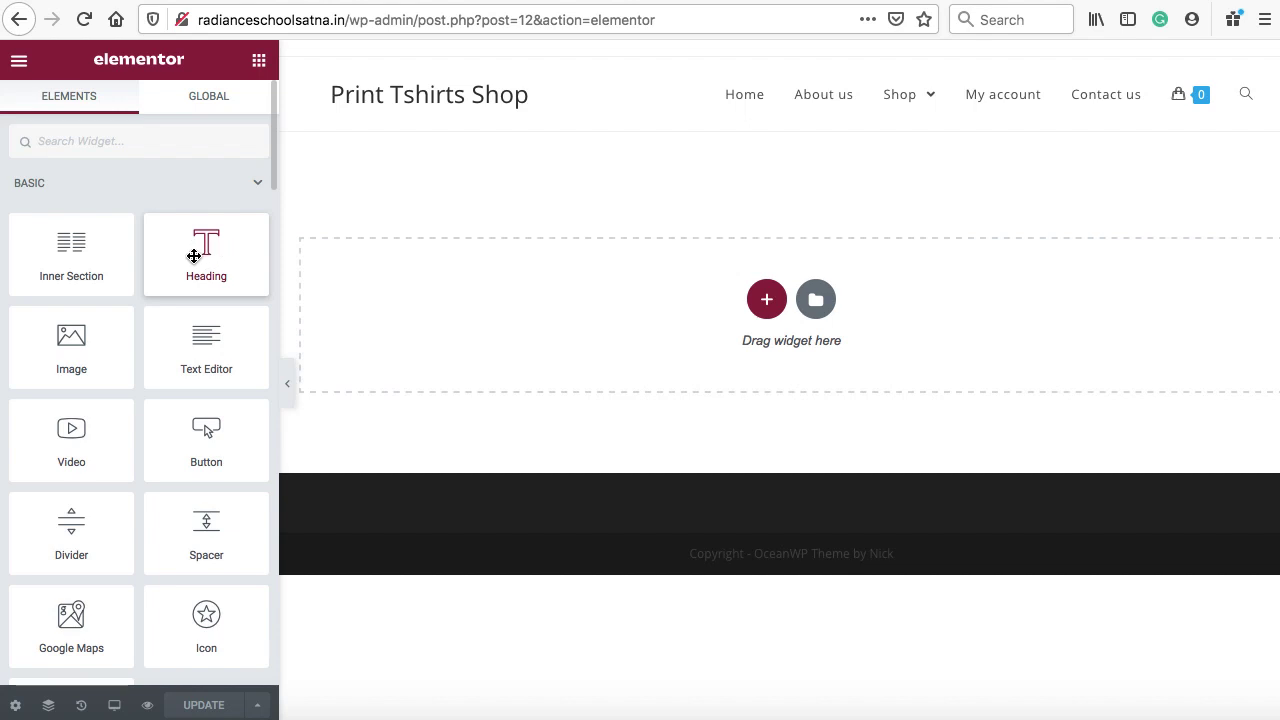
{"action": "mouse_move", "coordinate": [190, 254]}
{"action": "left_mouse_down"}
{"action": "mouse_move", "coordinate": [563, 283]}
{"action": "mouse_move", "coordinate": [204, 261]}
{"action": "left_mouse_up"}
{"action": "scroll", "coordinate": [206, 270], "scroll_direction": "down", "scroll_amount": 2}
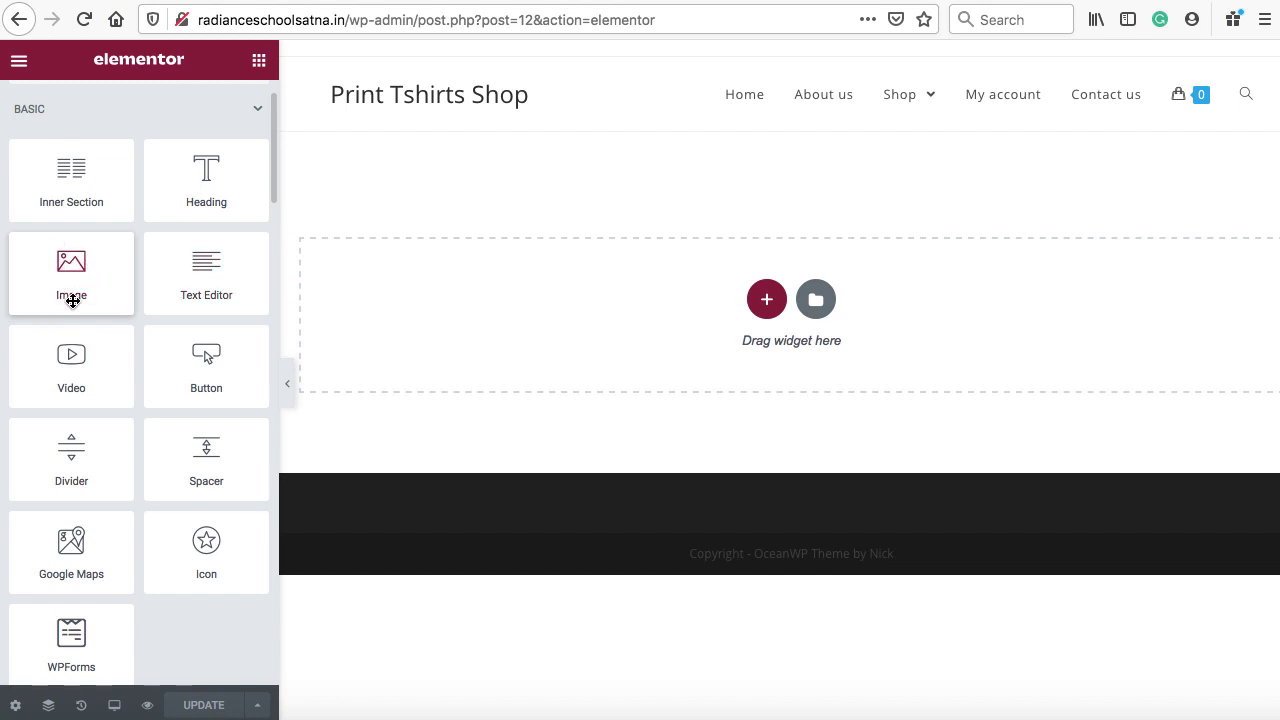
{"action": "scroll", "coordinate": [103, 354], "scroll_direction": "down", "scroll_amount": 2}
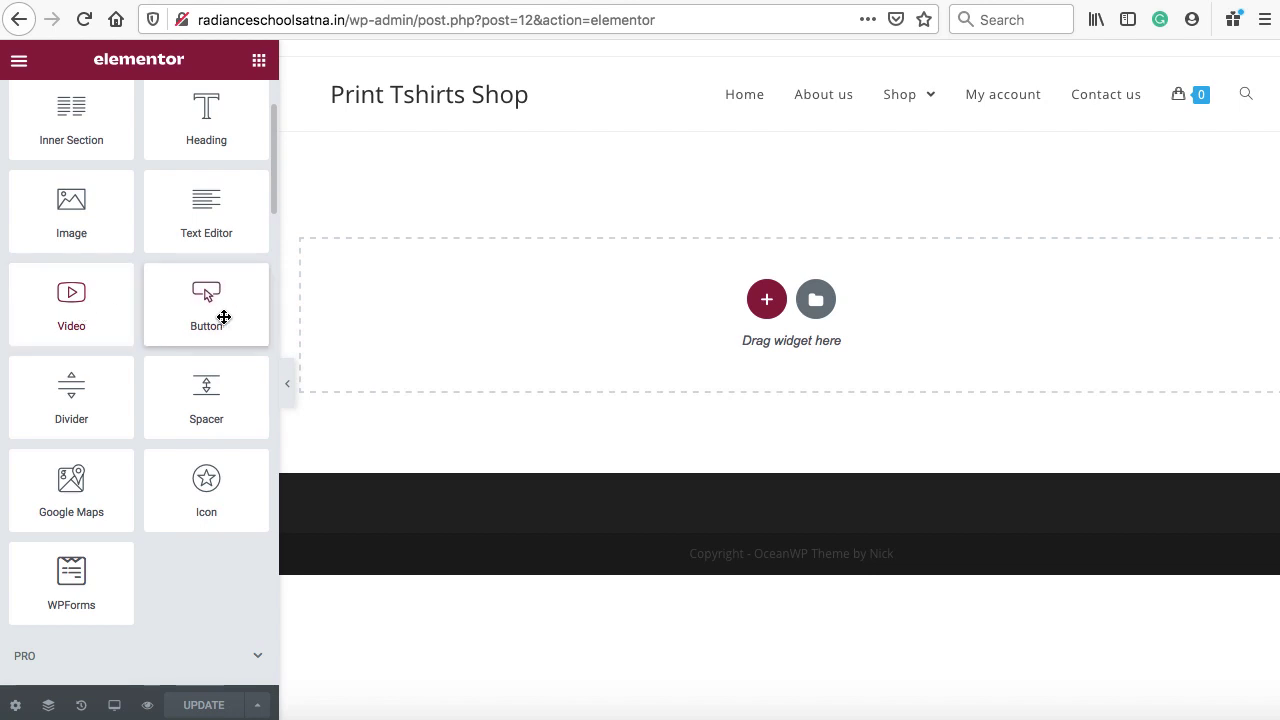
{"action": "scroll", "coordinate": [202, 316], "scroll_direction": "down", "scroll_amount": 3}
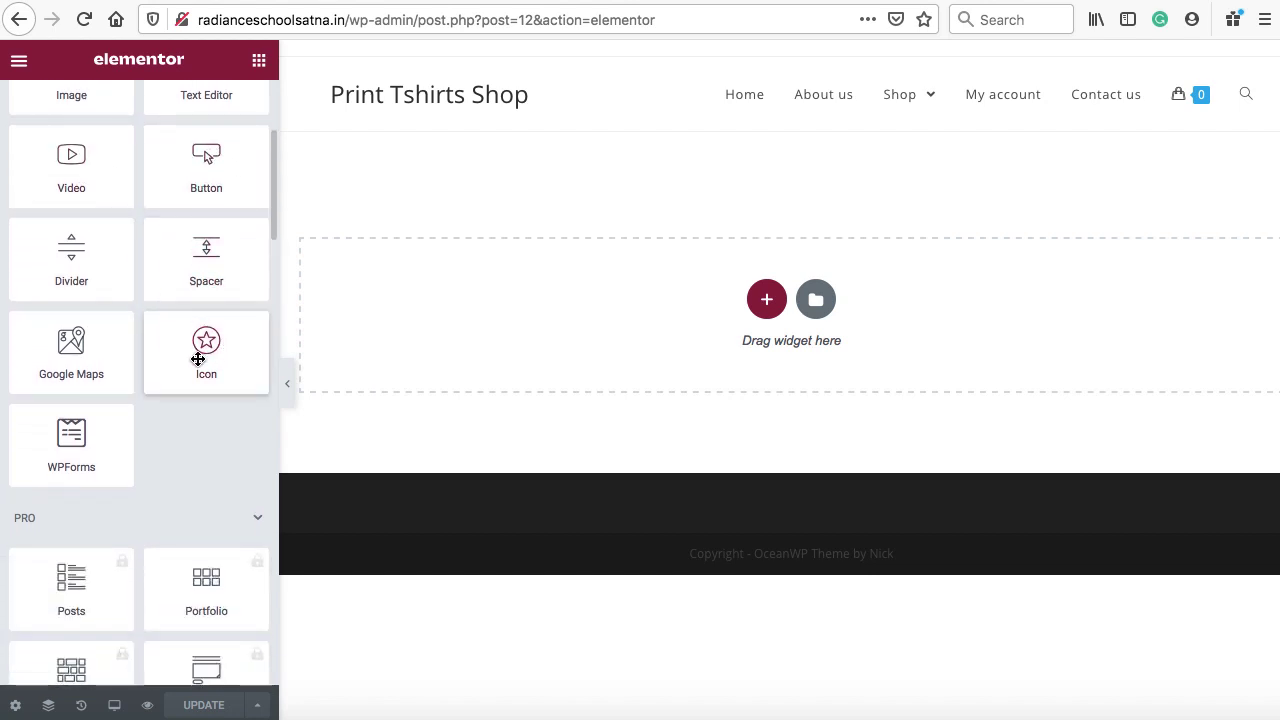
{"action": "scroll", "coordinate": [192, 494], "scroll_direction": "down", "scroll_amount": 5}
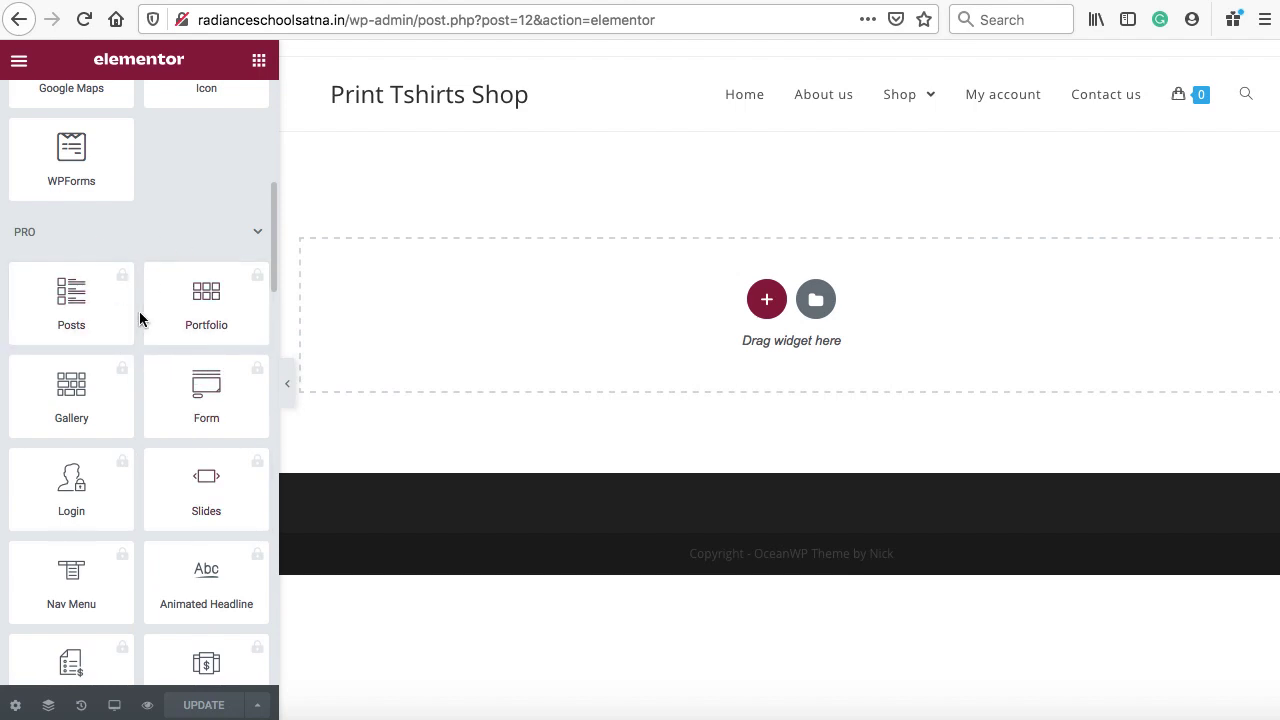
{"action": "scroll", "coordinate": [140, 318], "scroll_direction": "up", "scroll_amount": 4}
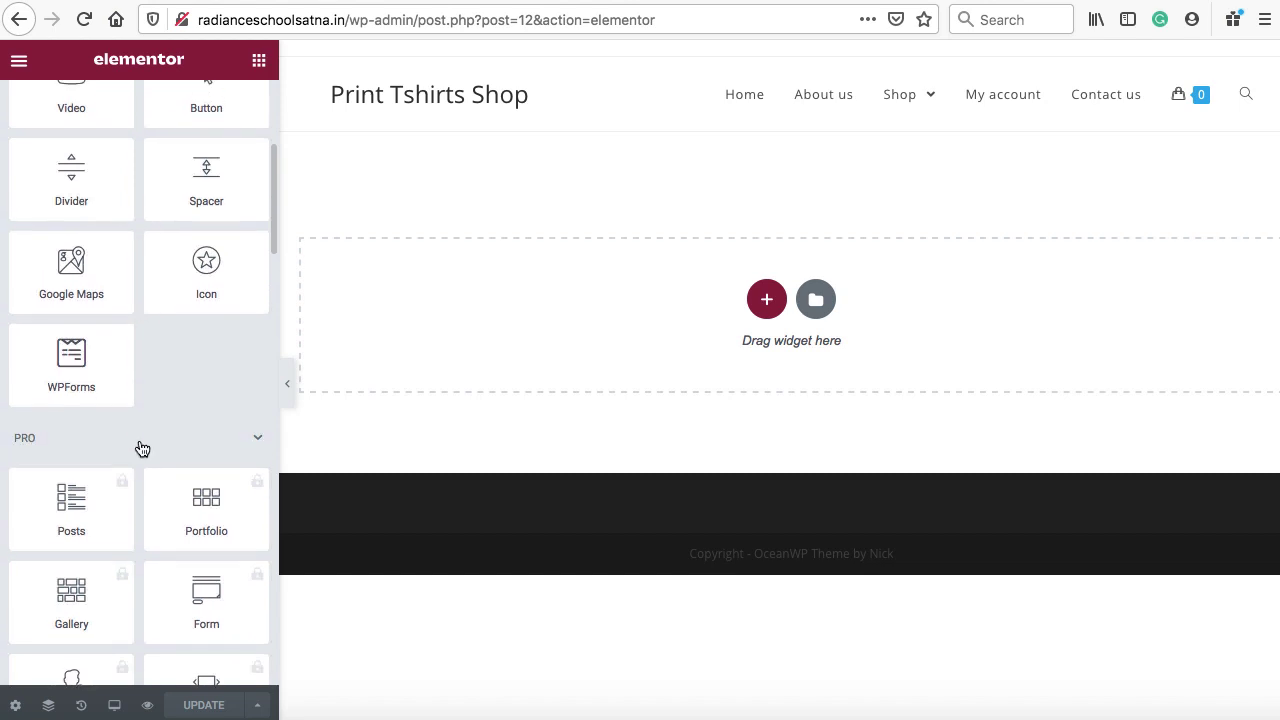
{"action": "scroll", "coordinate": [139, 445], "scroll_direction": "down", "scroll_amount": 4}
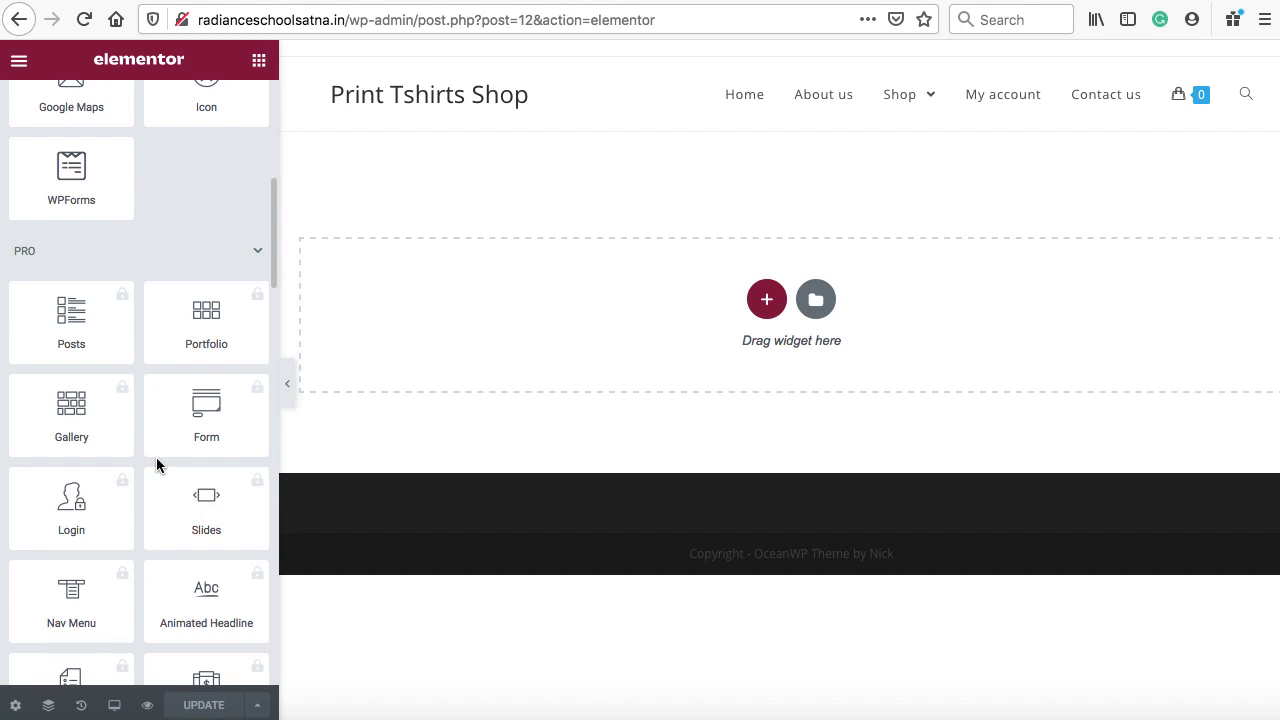
{"action": "scroll", "coordinate": [156, 457], "scroll_direction": "up", "scroll_amount": 10}
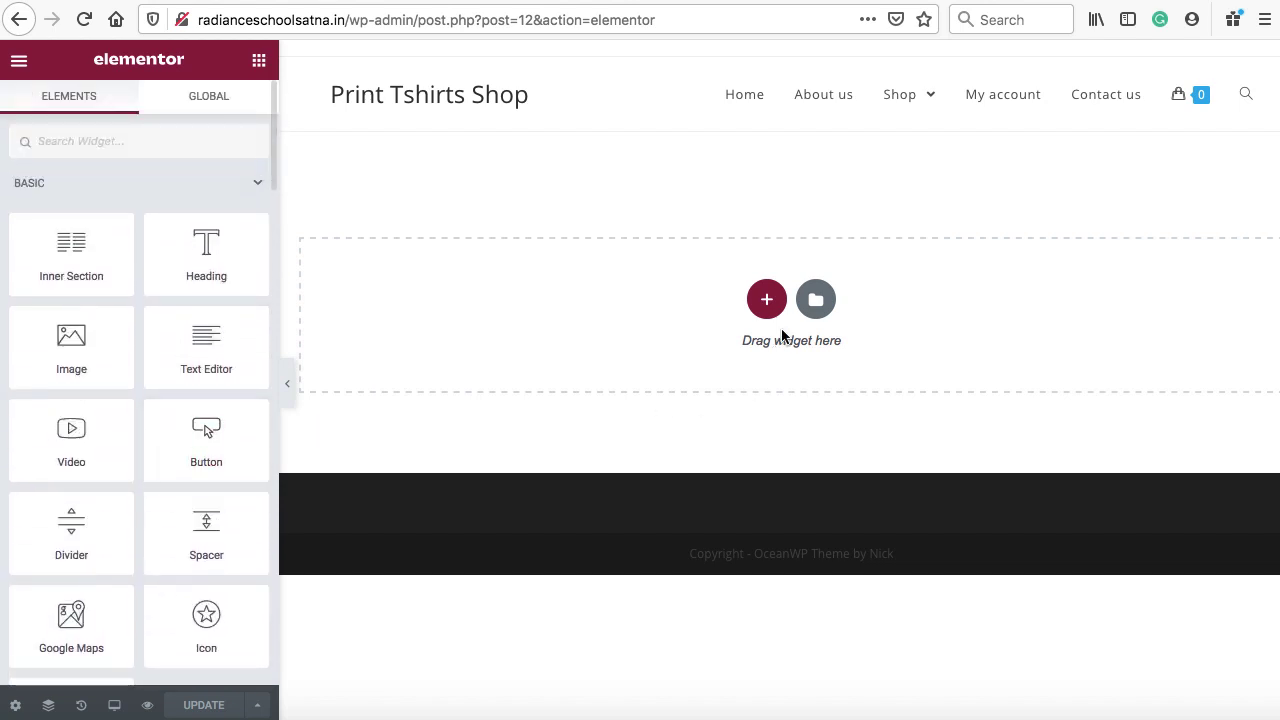
{"action": "left_click", "coordinate": [766, 299]}
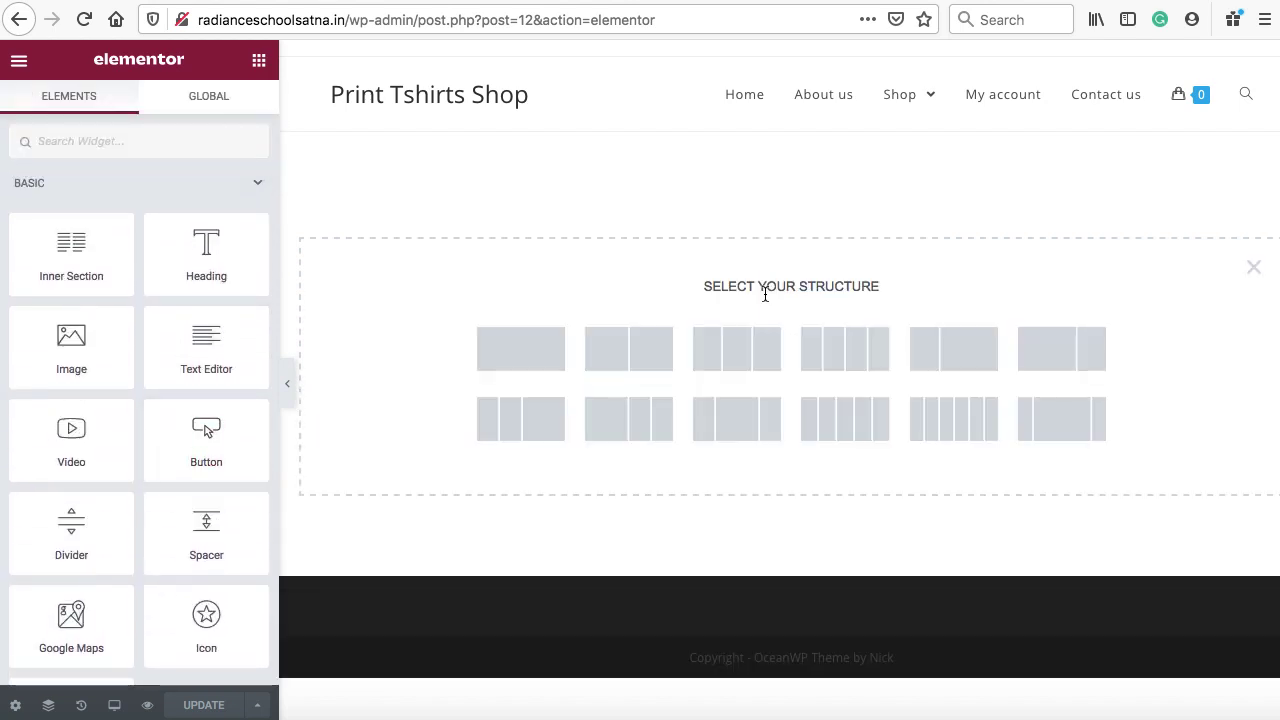
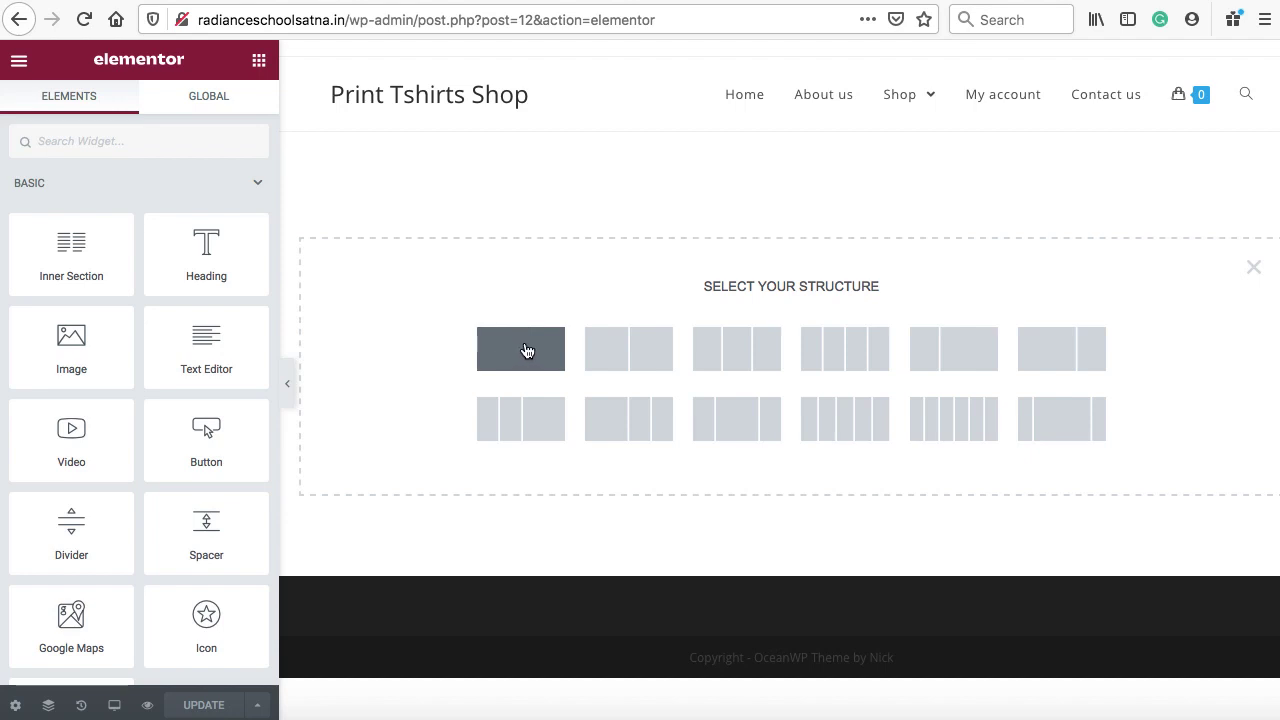
Create a one-column section and set its content width to Full Width
{"action": "left_click", "coordinate": [527, 351]}
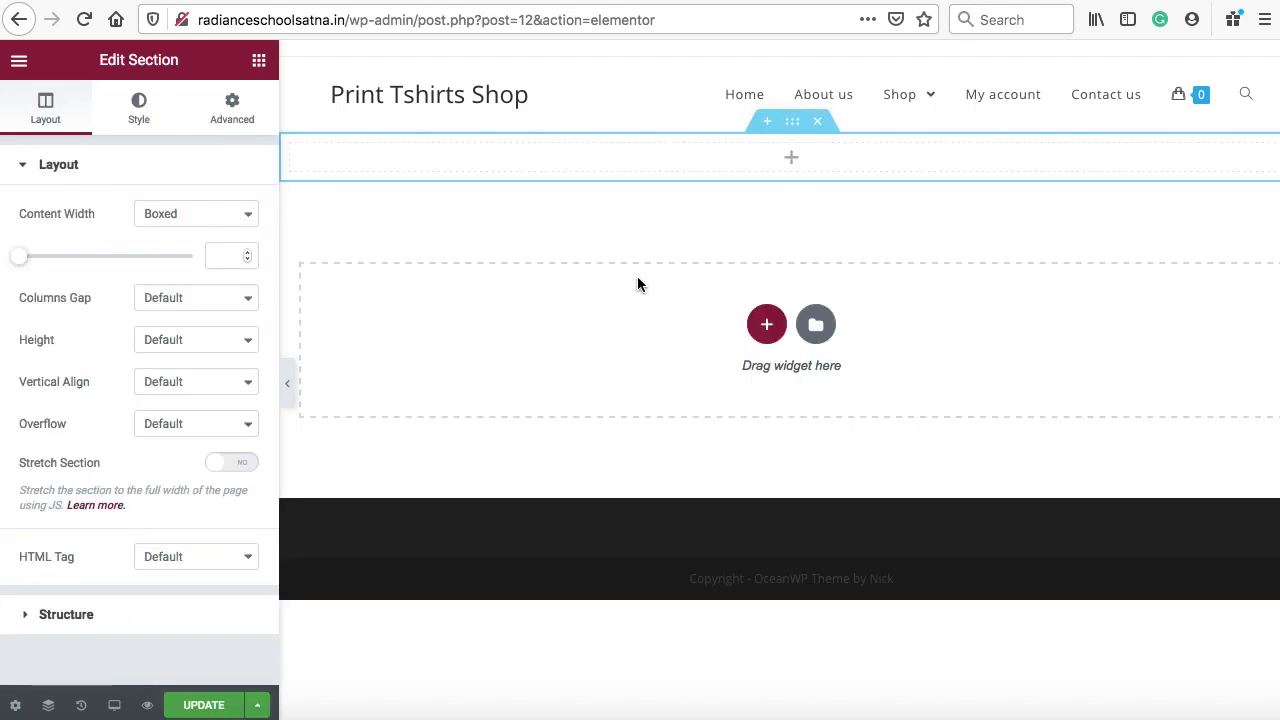
{"action": "right_click", "coordinate": [793, 131]}
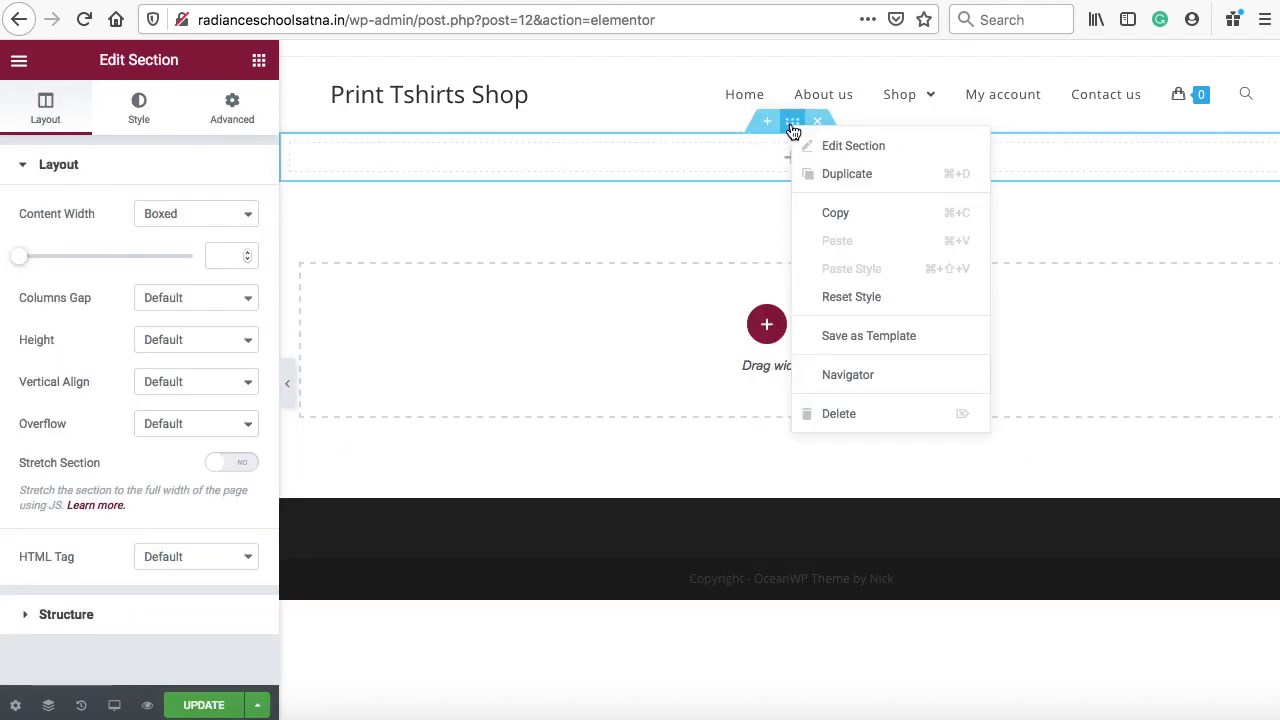
{"action": "left_click", "coordinate": [811, 146]}
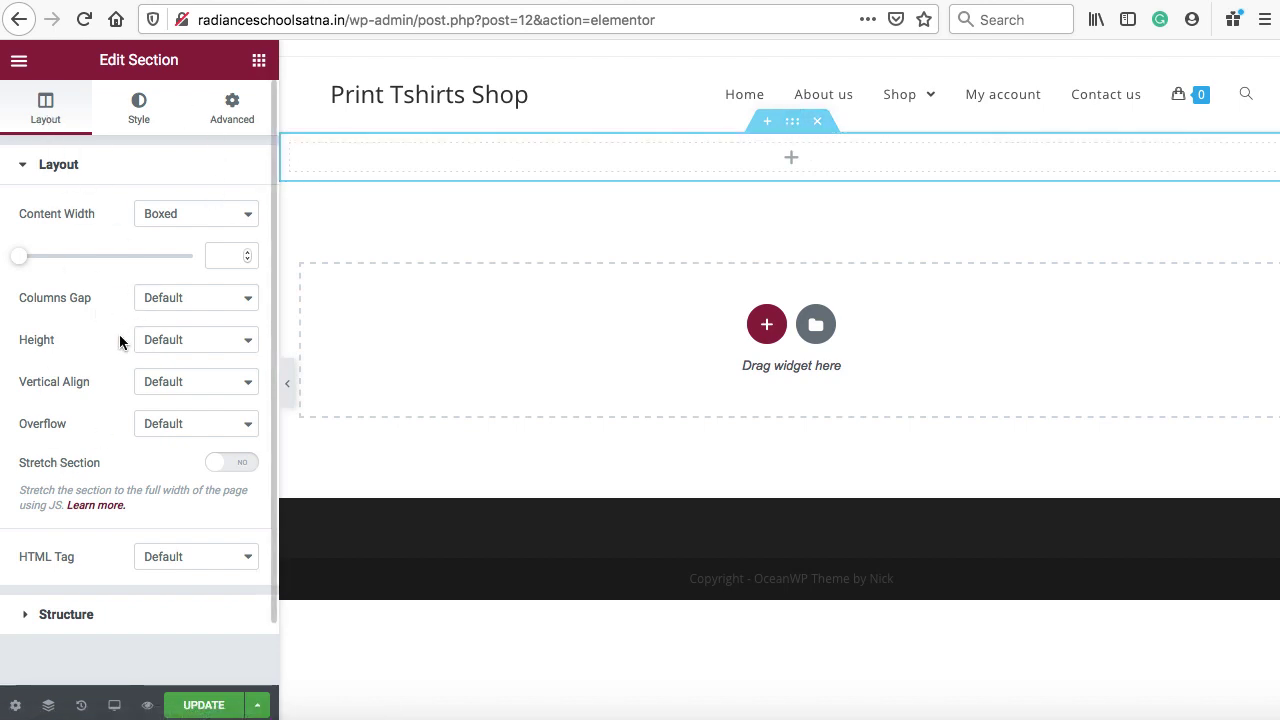
{"action": "left_click", "coordinate": [137, 105]}
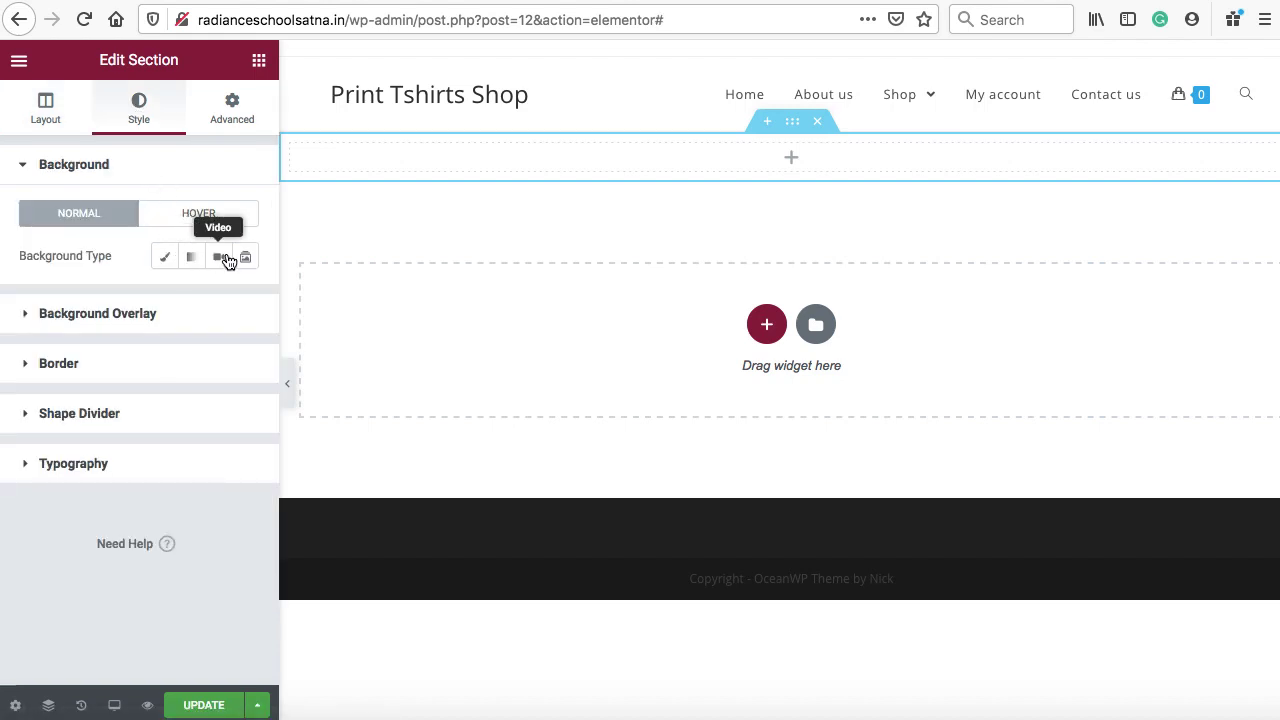
{"action": "left_click", "coordinate": [231, 106]}
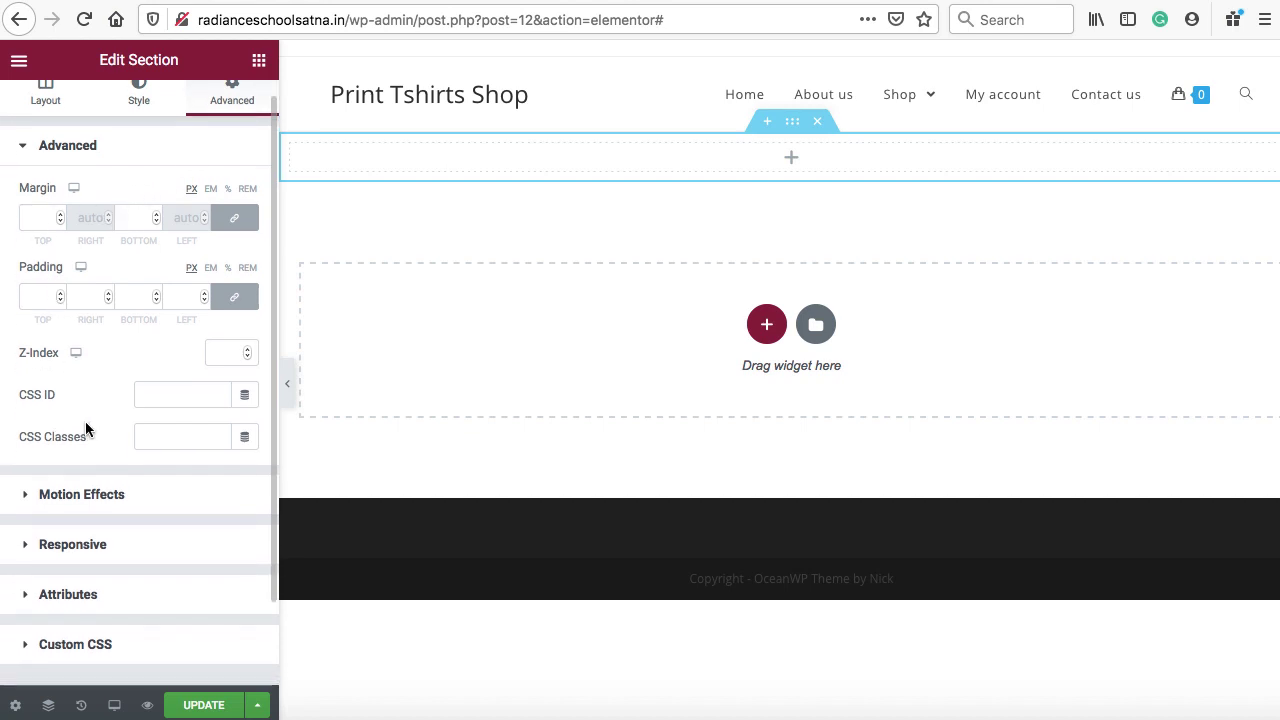
{"action": "scroll", "coordinate": [85, 421], "scroll_direction": "down", "scroll_amount": 2}
{"action": "scroll", "coordinate": [85, 421], "scroll_direction": "up", "scroll_amount": 2}
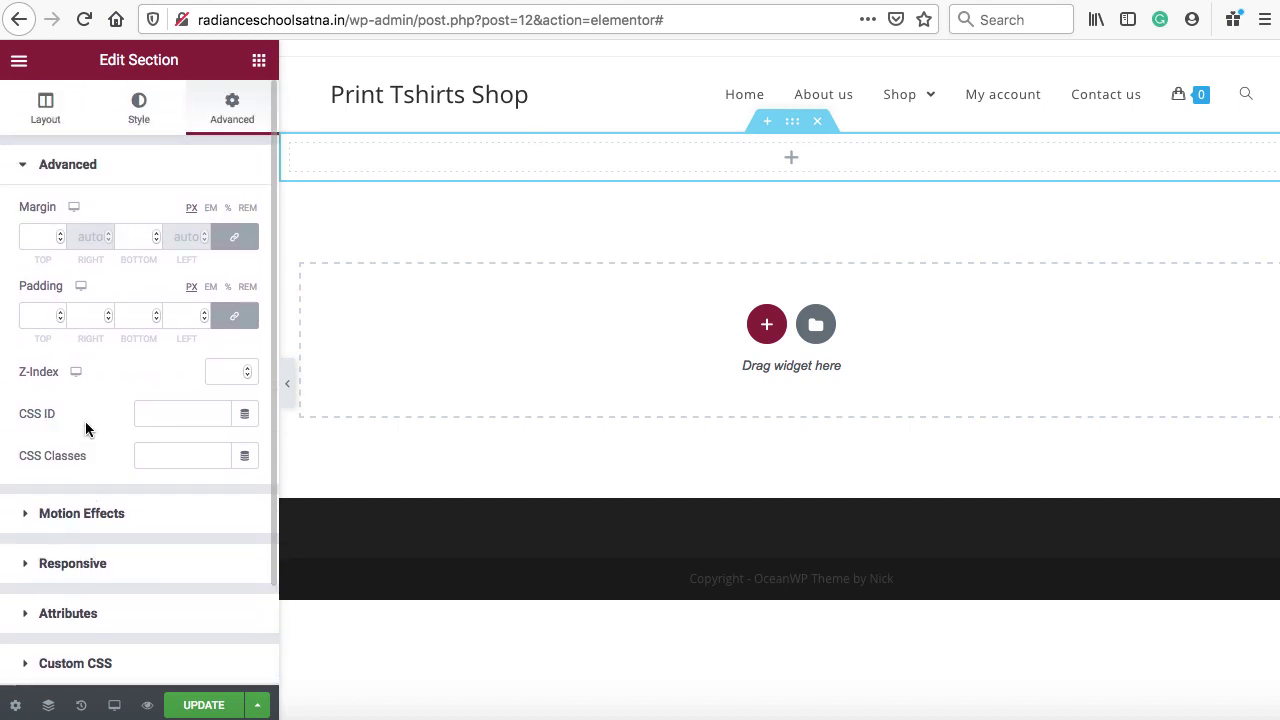
{"action": "left_click", "coordinate": [44, 118]}
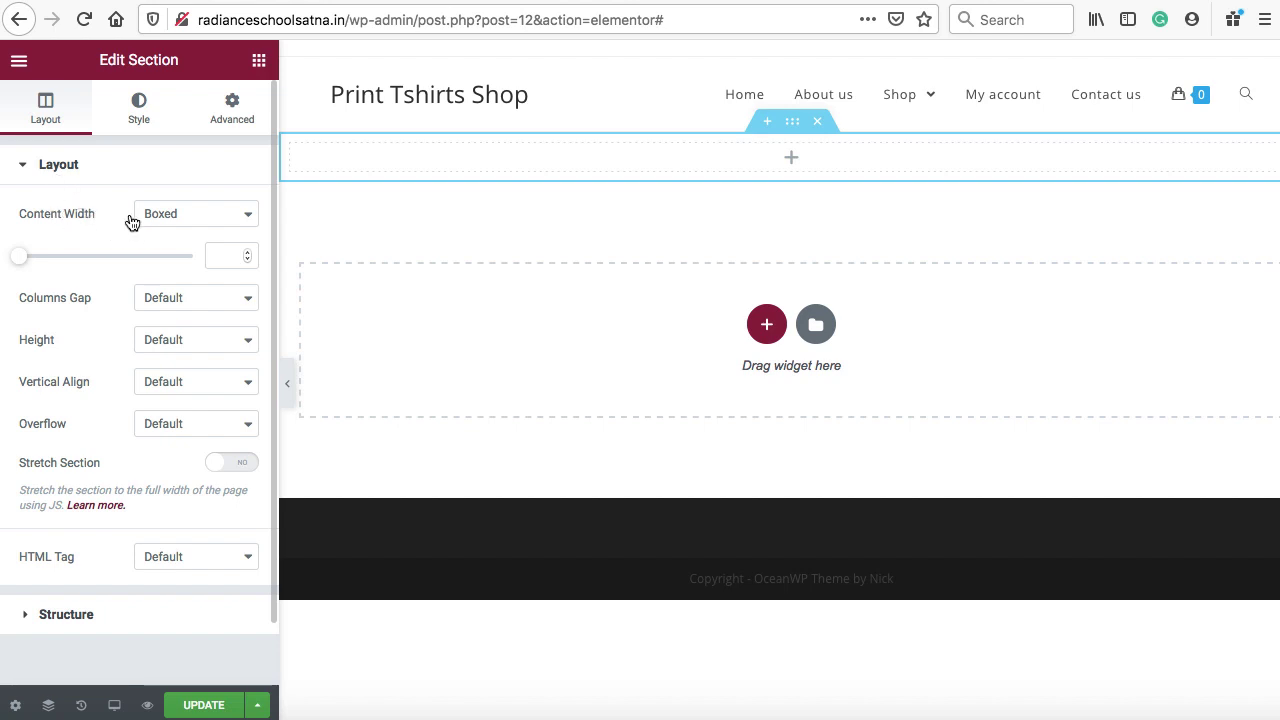
{"action": "left_click", "coordinate": [181, 215]}
{"action": "left_click", "coordinate": [182, 231]}
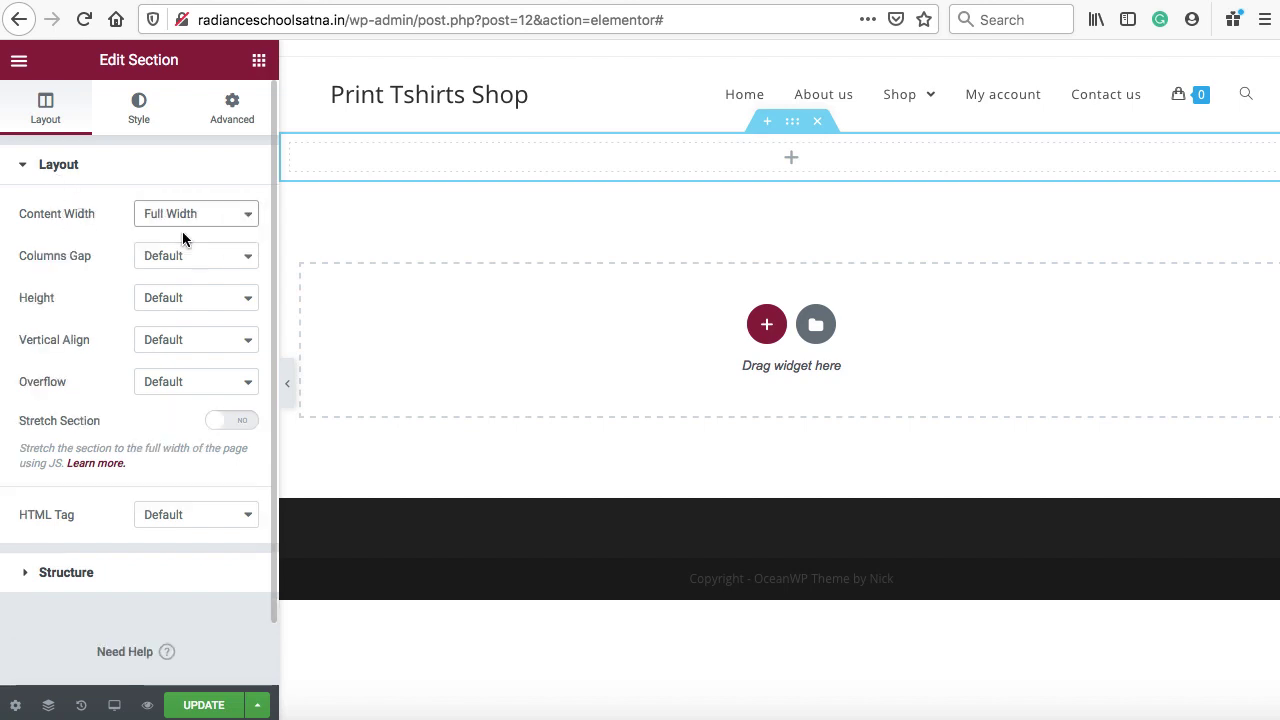
Drag a two-column Inner Section widget into the new section
{"action": "left_click", "coordinate": [792, 160]}
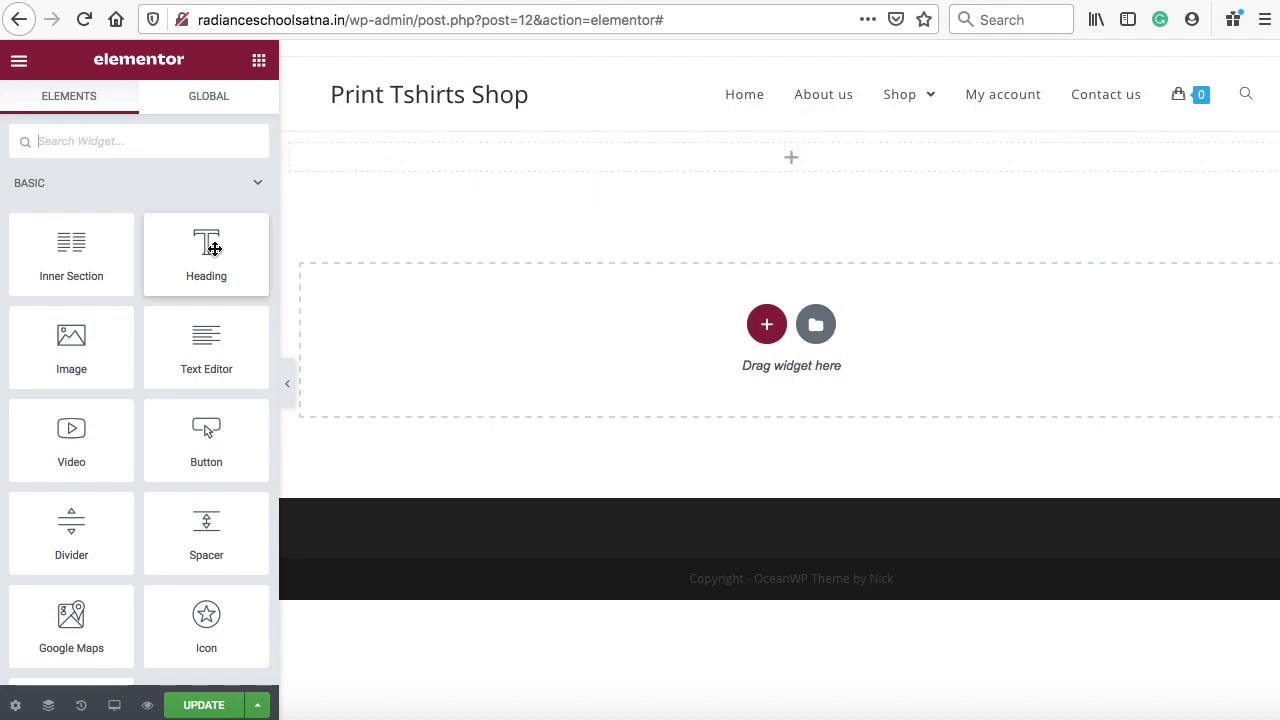
{"action": "left_click_drag", "start_coordinate": [70, 262], "coordinate": [397, 163]}
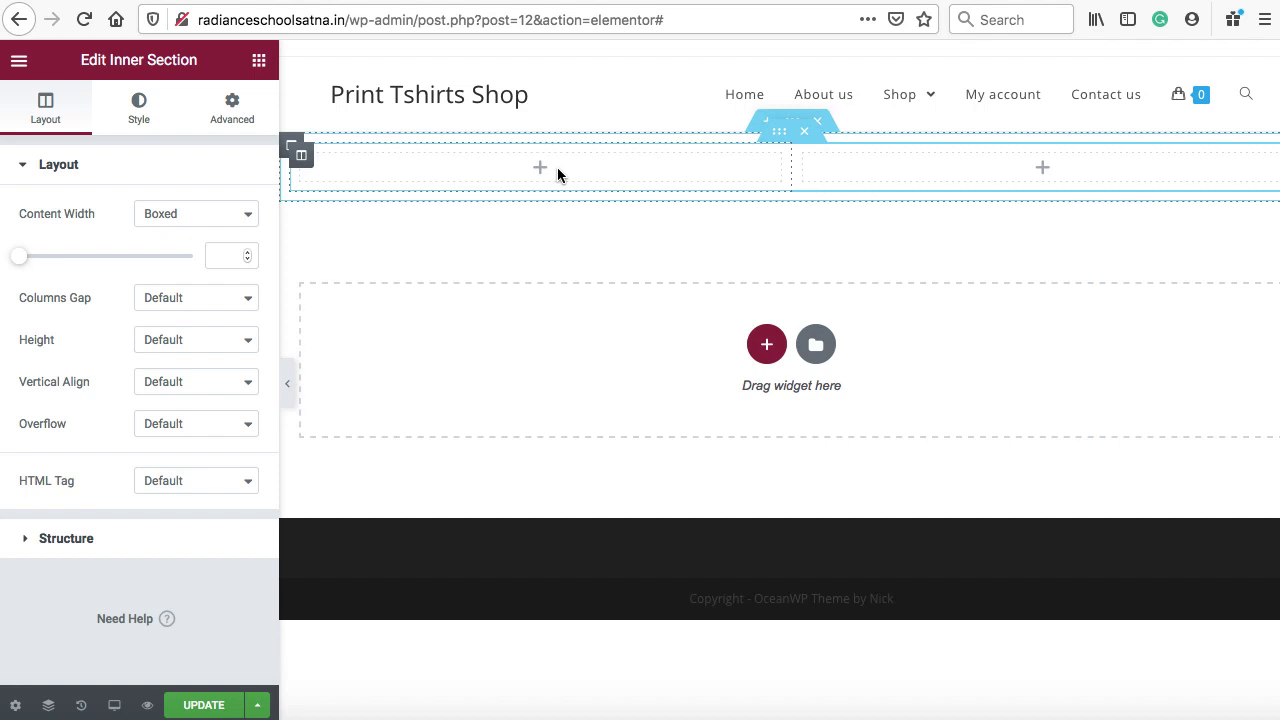
{"action": "left_click", "coordinate": [1043, 170]}
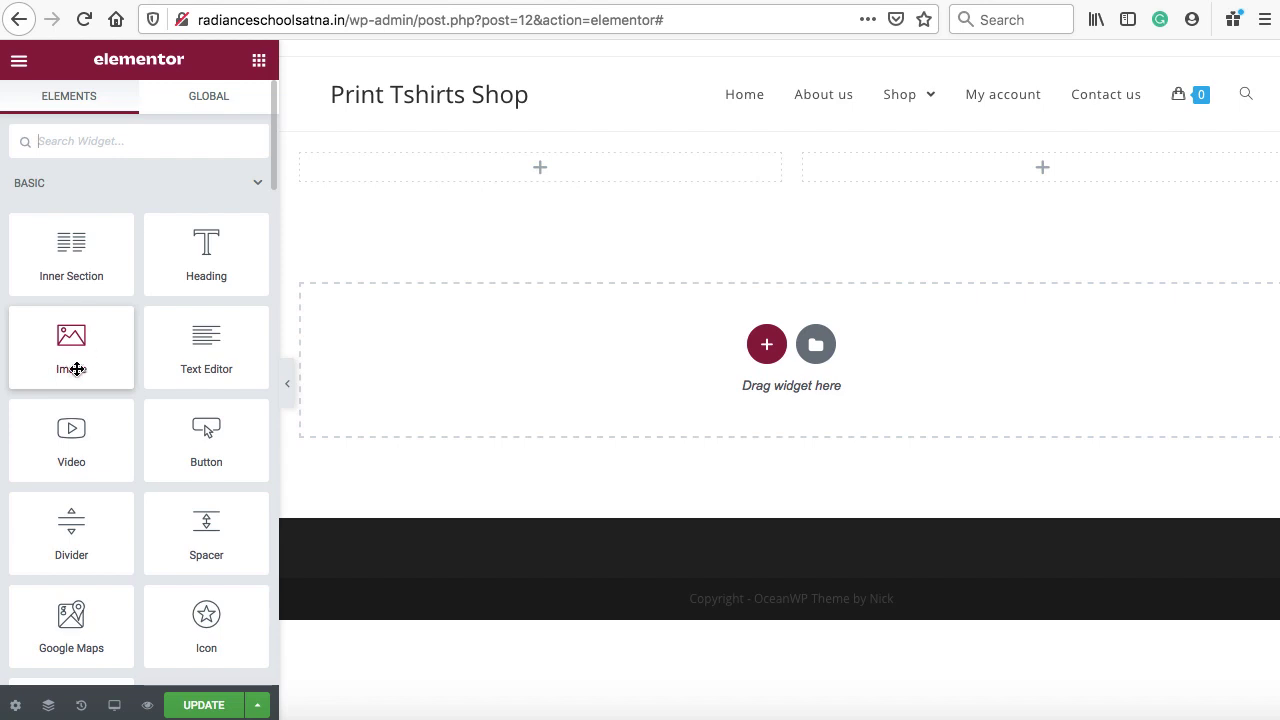
Add an Image widget to the right column and insert the uploaded image26-free.png
{"action": "left_click_drag", "start_coordinate": [77, 369], "coordinate": [948, 175]}
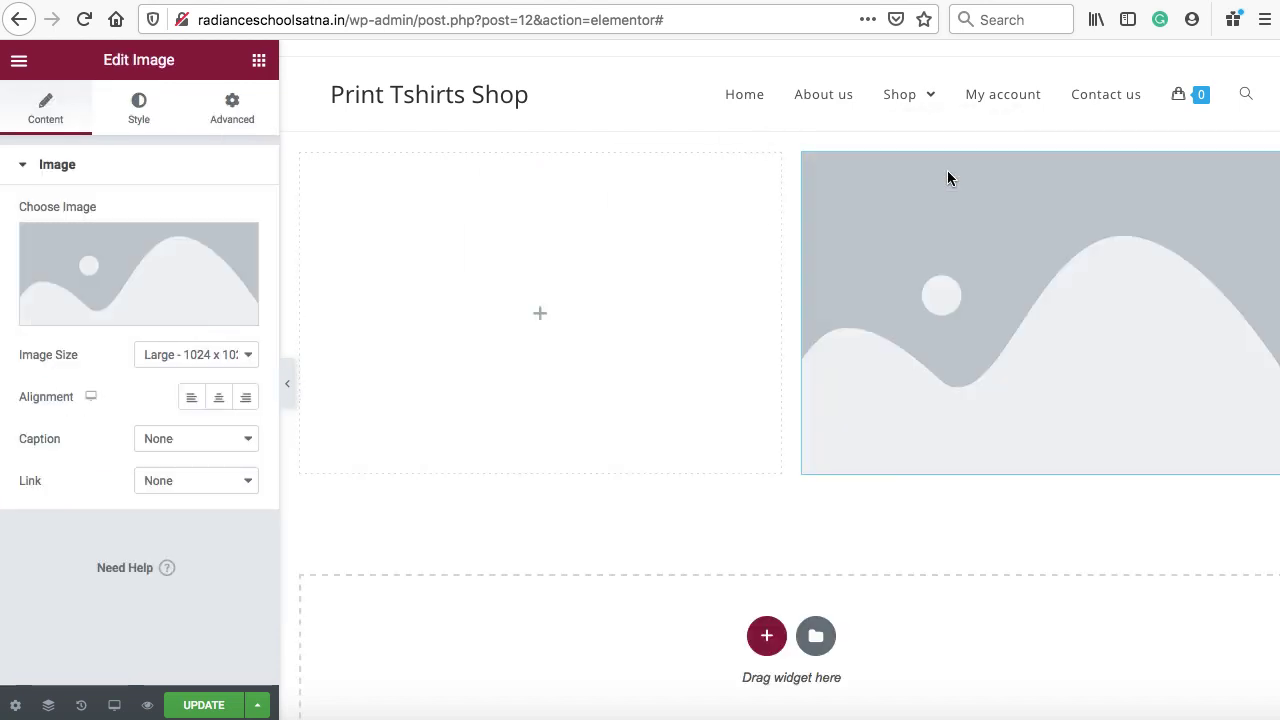
{"action": "right_click", "coordinate": [1268, 168]}
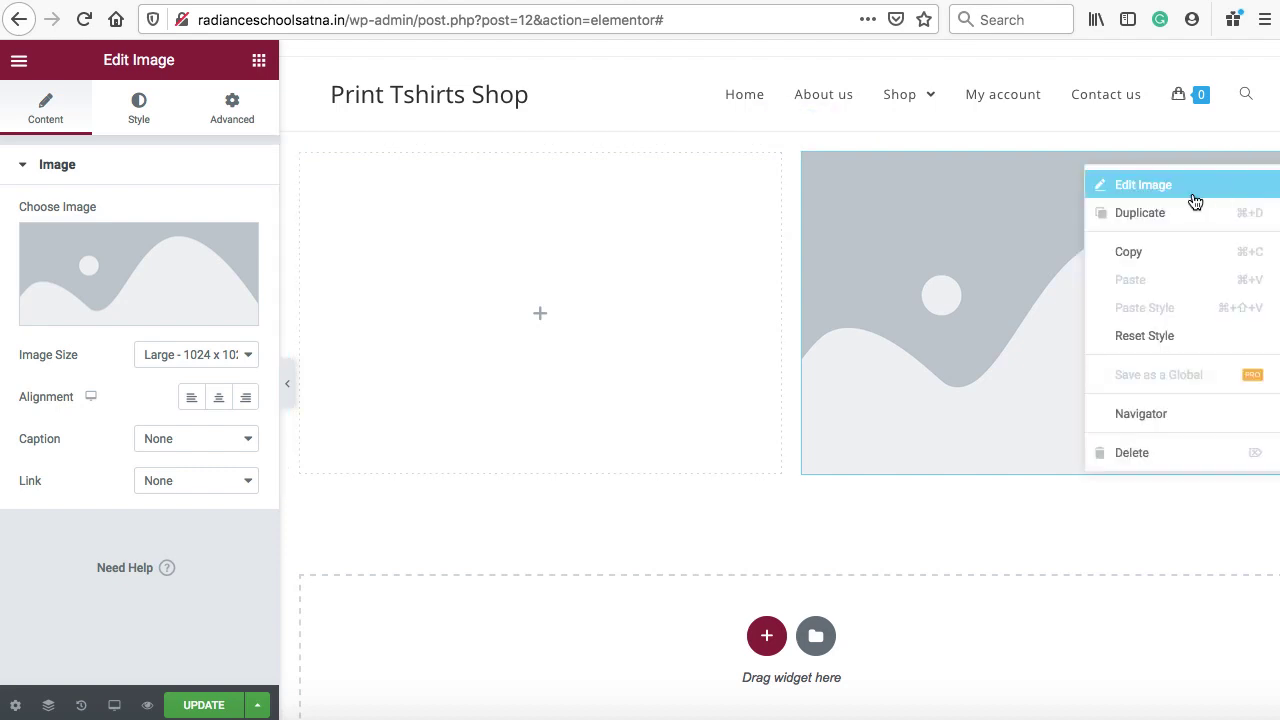
{"action": "left_click", "coordinate": [1156, 186]}
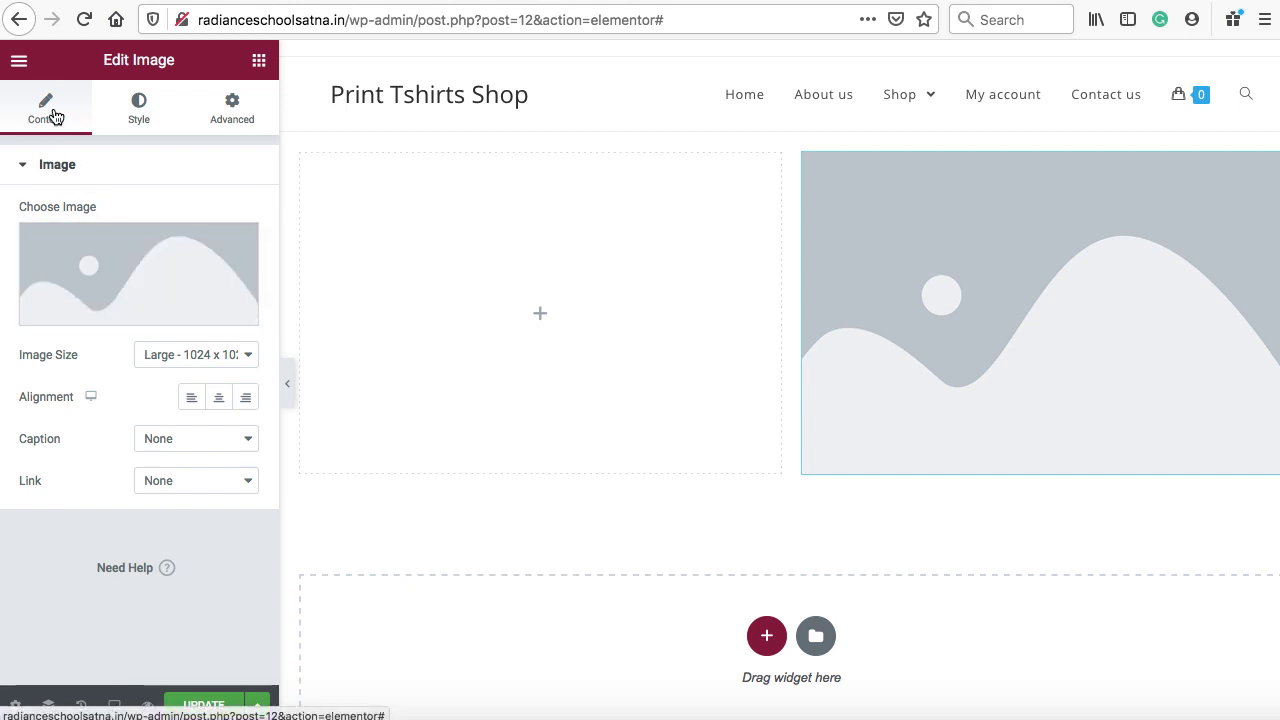
{"action": "mouse_move", "coordinate": [114, 266]}
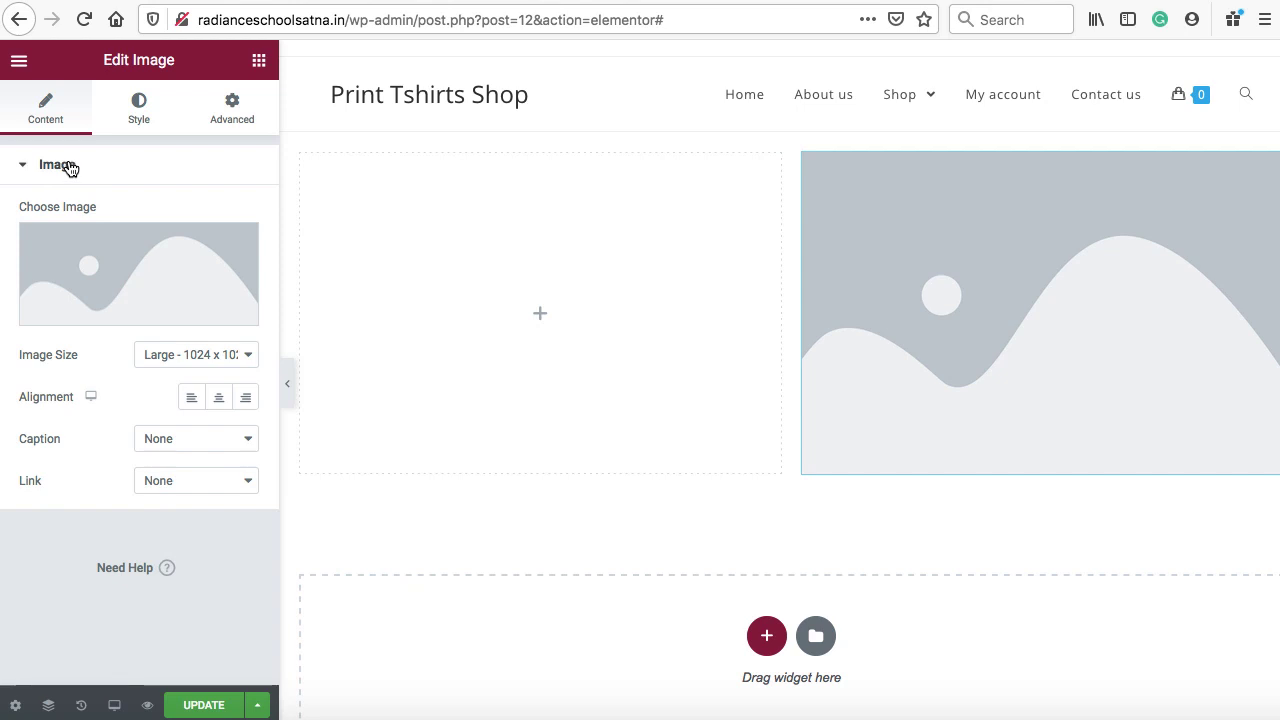
{"action": "mouse_move", "coordinate": [114, 310]}
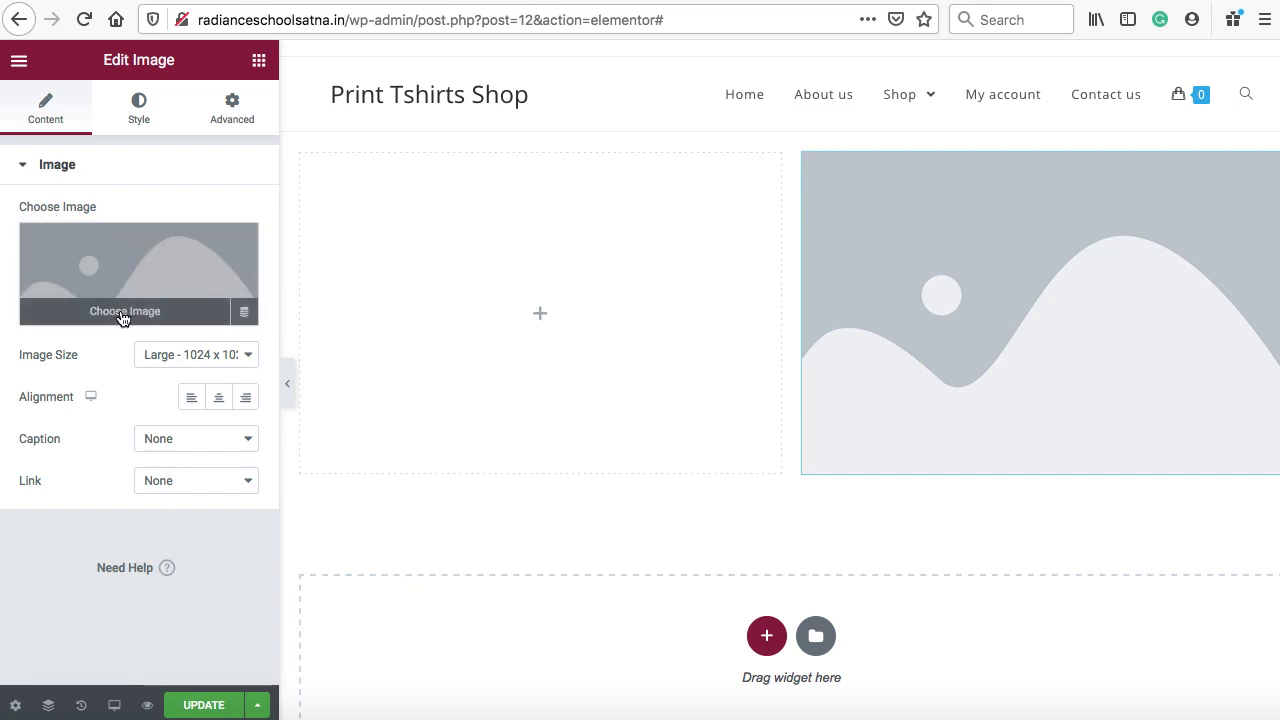
{"action": "left_click", "coordinate": [121, 316]}
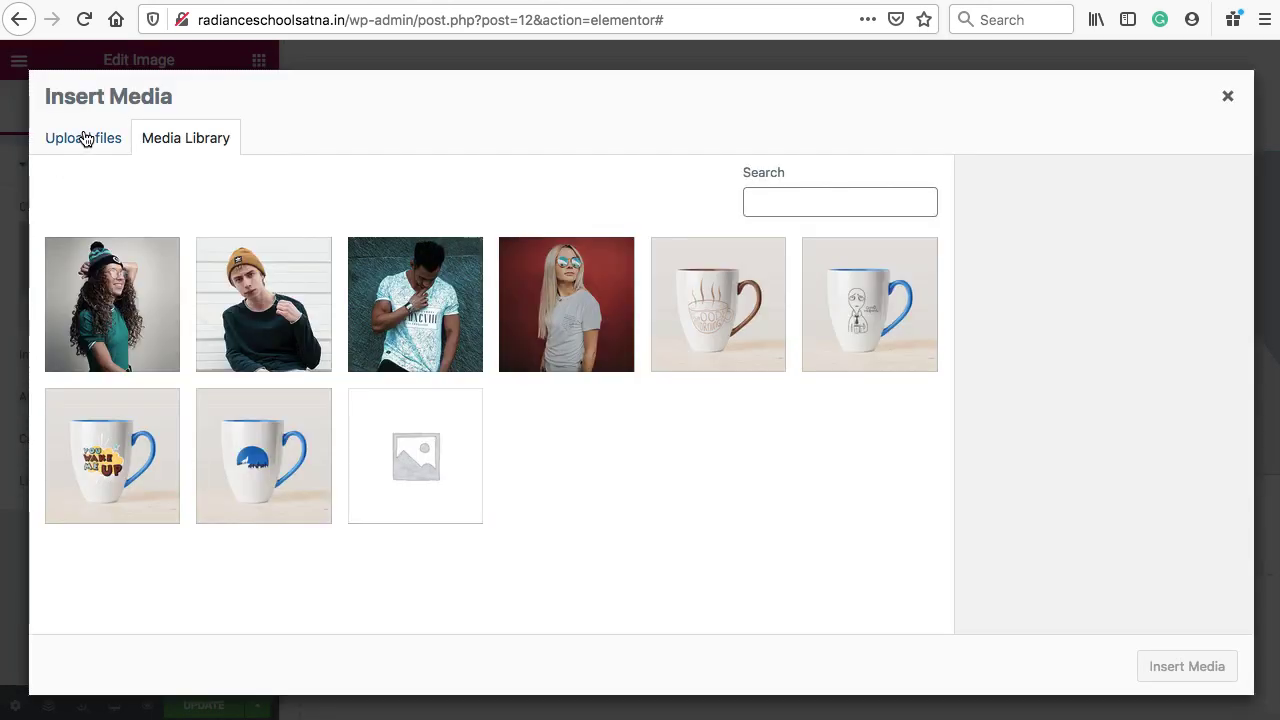
{"action": "left_click", "coordinate": [85, 139]}
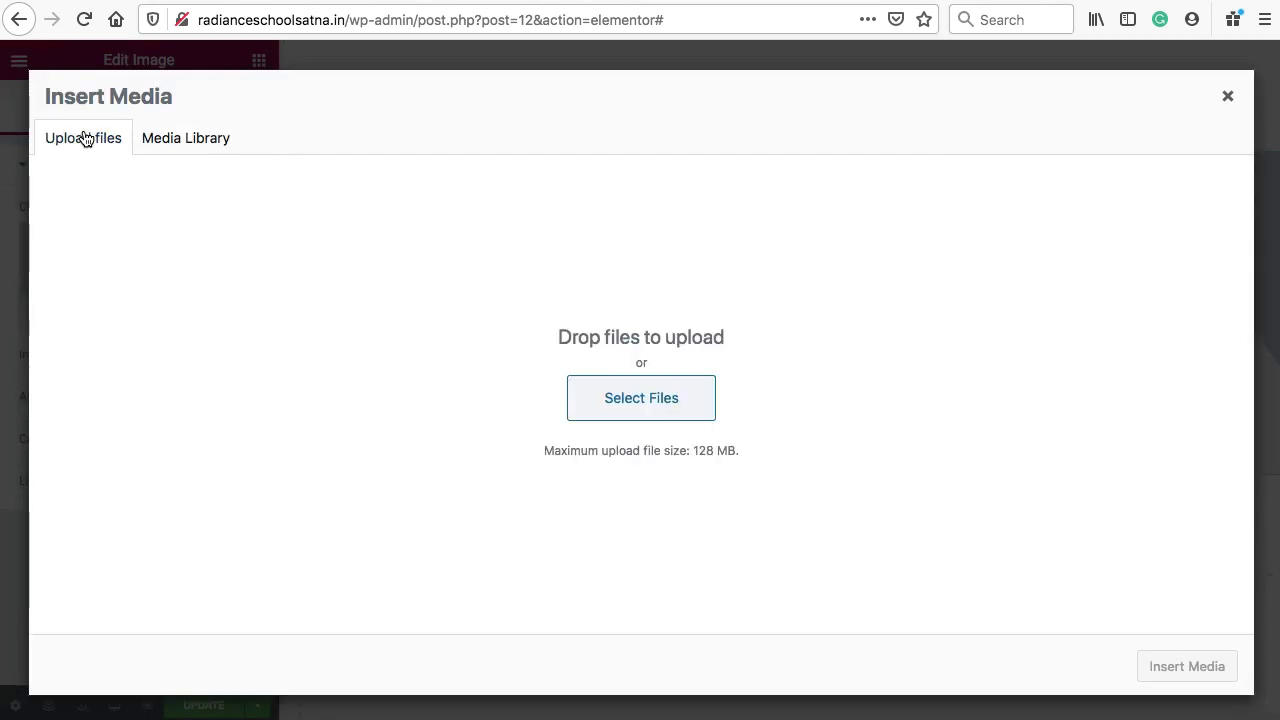
{"action": "left_click", "coordinate": [639, 398]}
{"action": "left_click", "coordinate": [964, 140]}
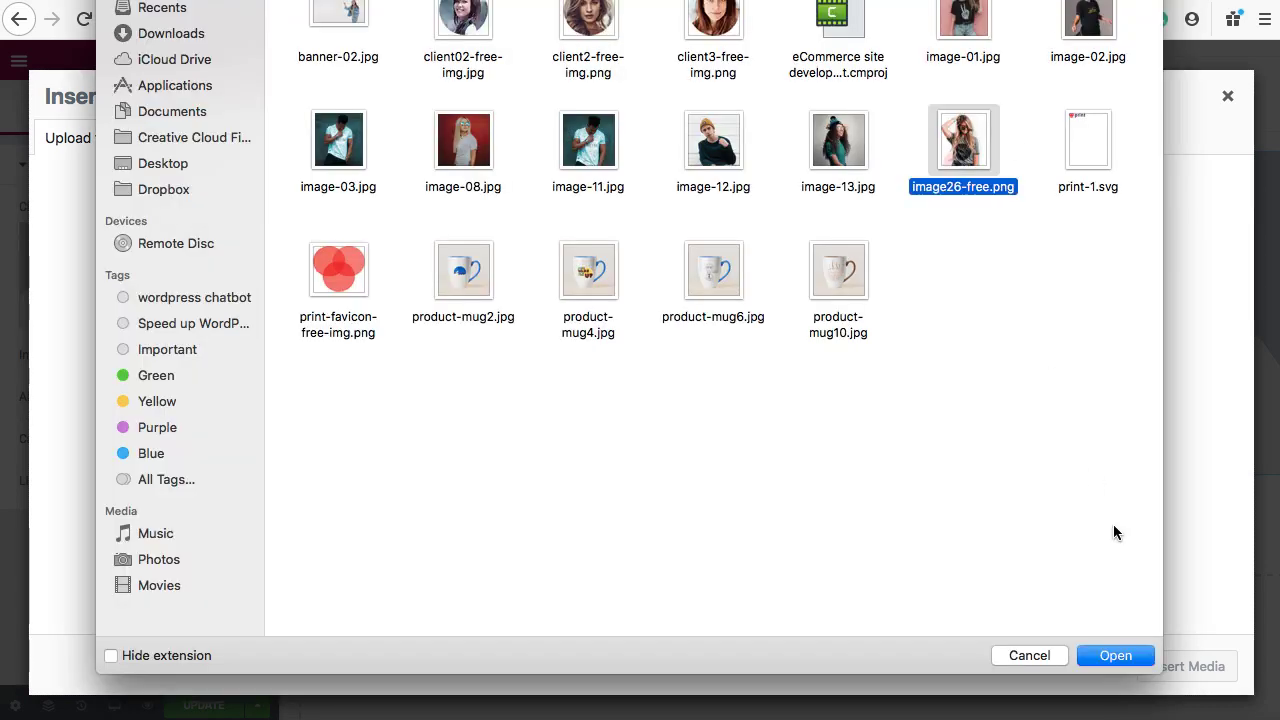
{"action": "left_click", "coordinate": [1113, 655]}
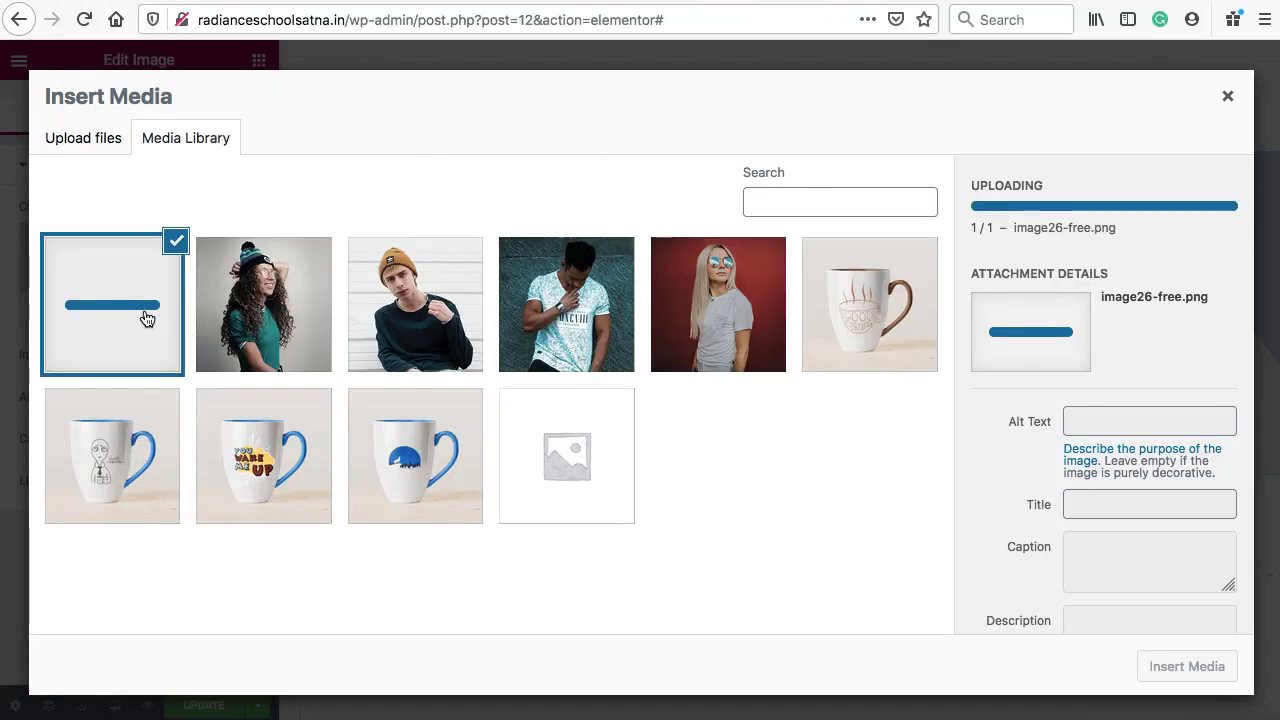
{"action": "left_click", "coordinate": [1192, 668]}
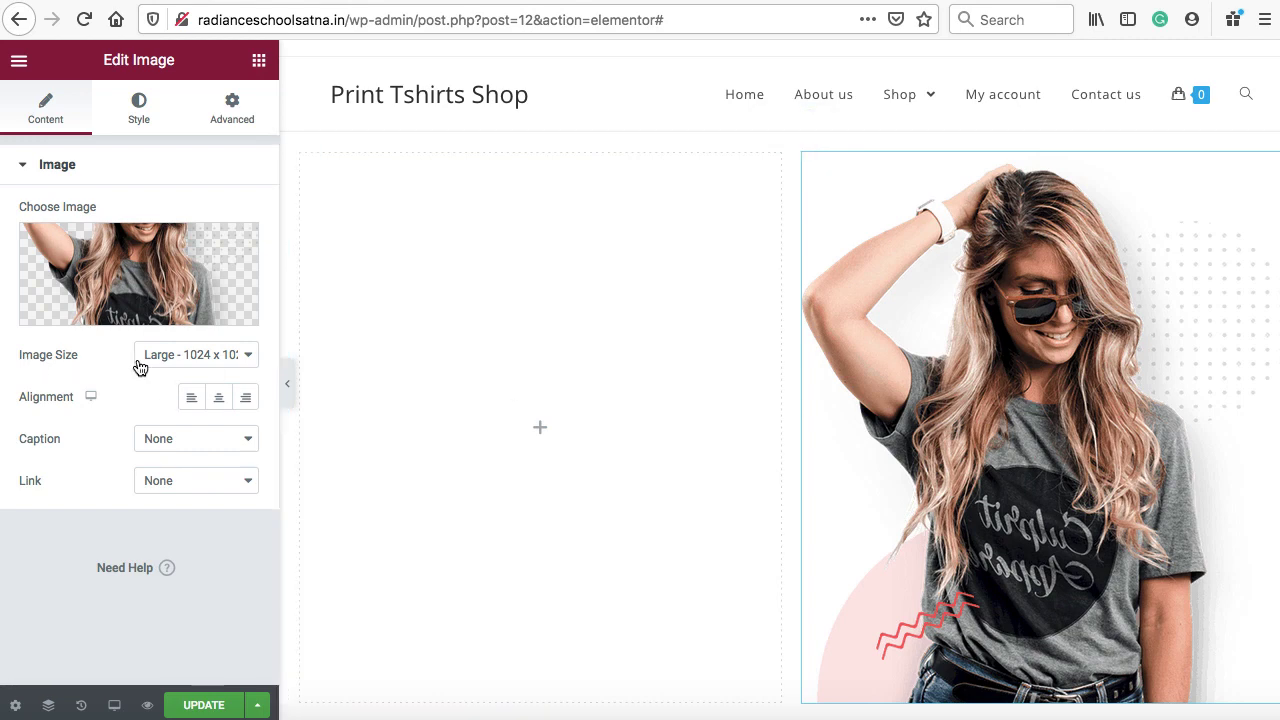
Set the image size to Full and centre-align it
{"action": "left_click", "coordinate": [187, 358]}
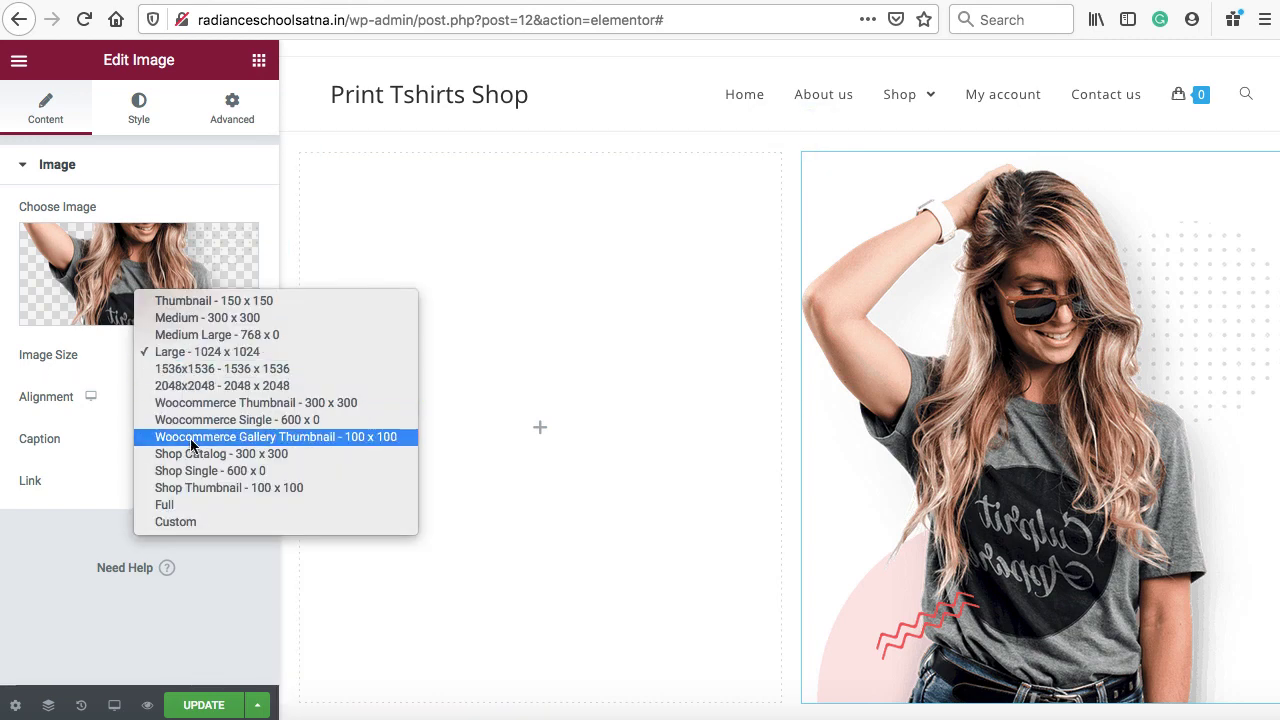
{"action": "left_click", "coordinate": [188, 505]}
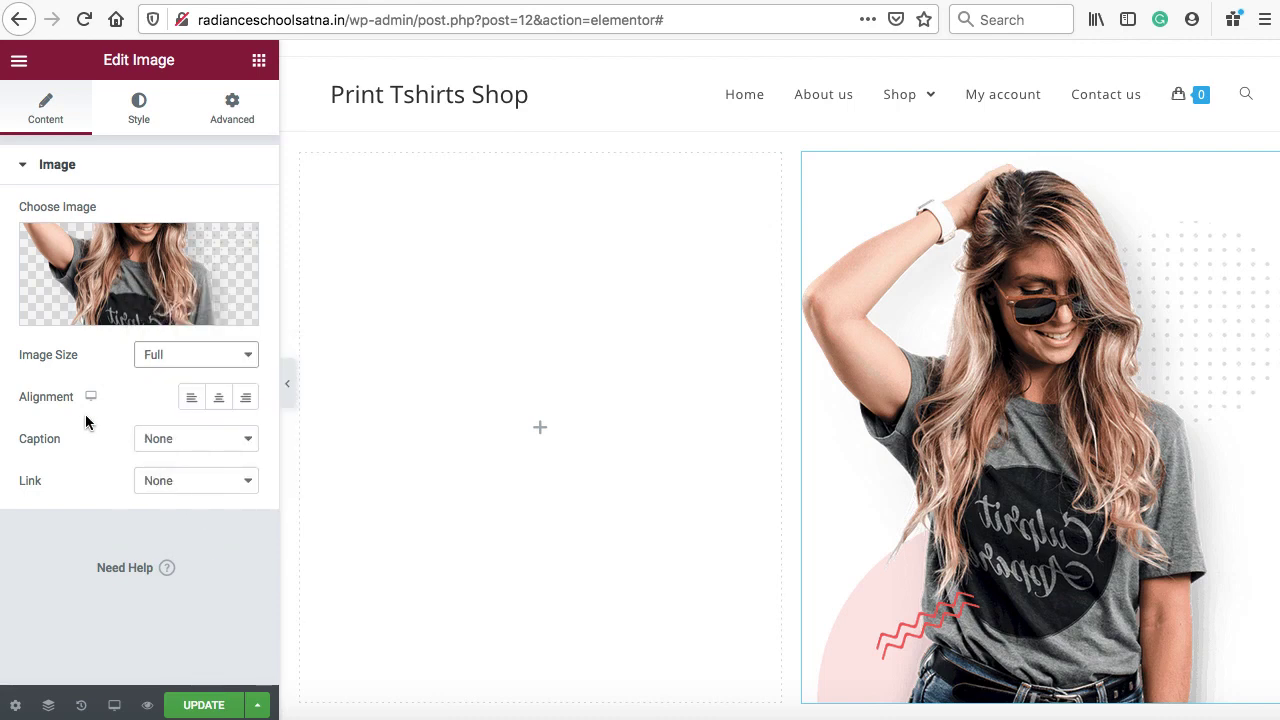
{"action": "left_click", "coordinate": [219, 400]}
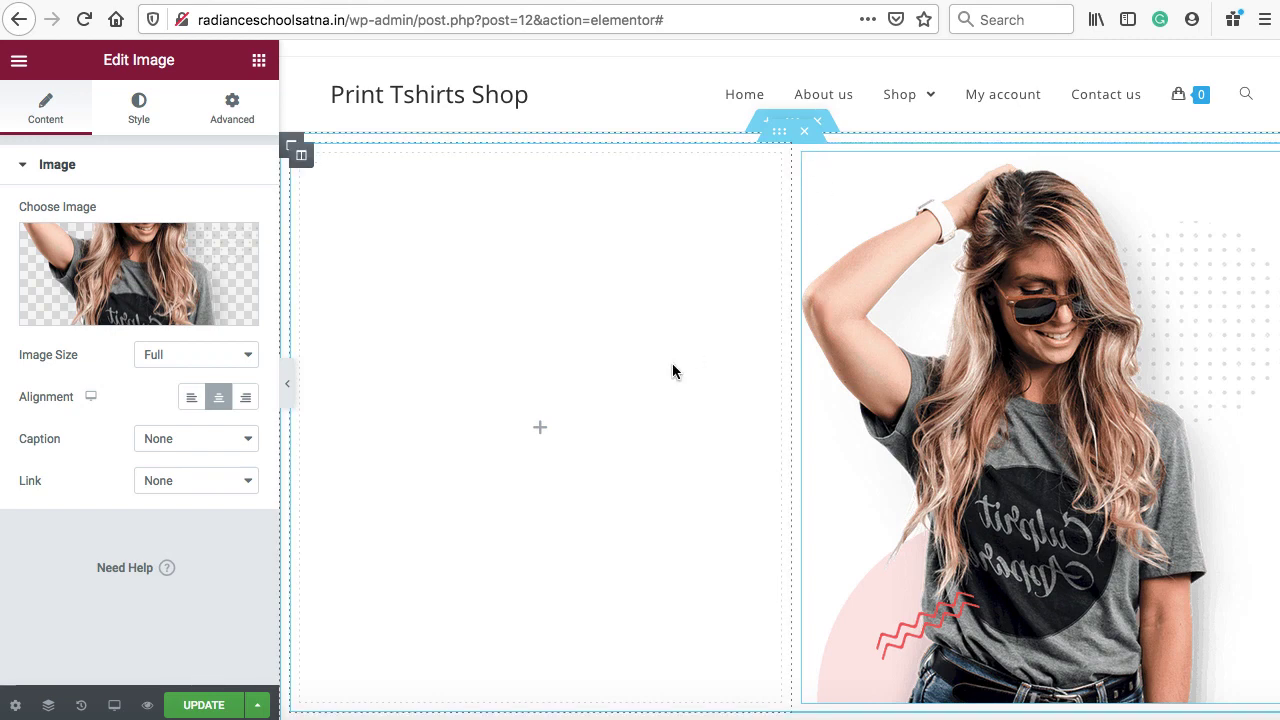
{"action": "scroll", "coordinate": [672, 371], "scroll_direction": "down", "scroll_amount": 1}
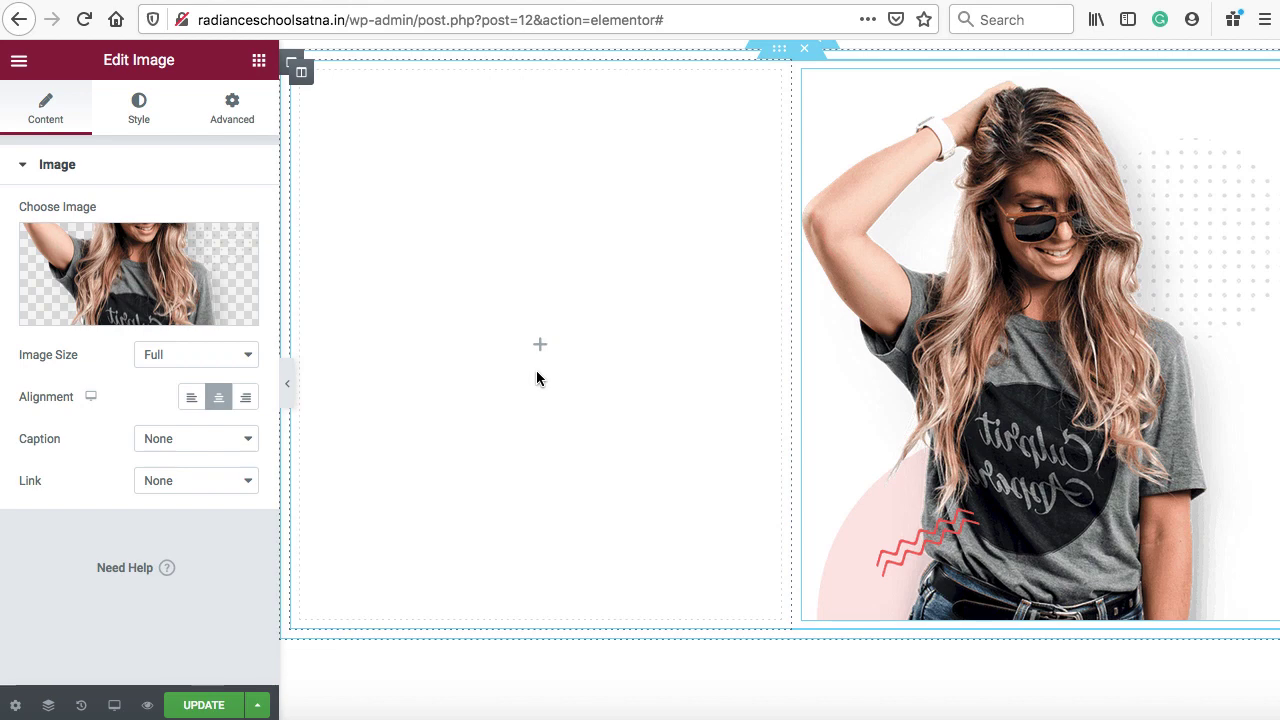
Add a heading reading 'Best Quality Products' to the empty left column
{"action": "left_click", "coordinate": [539, 349]}
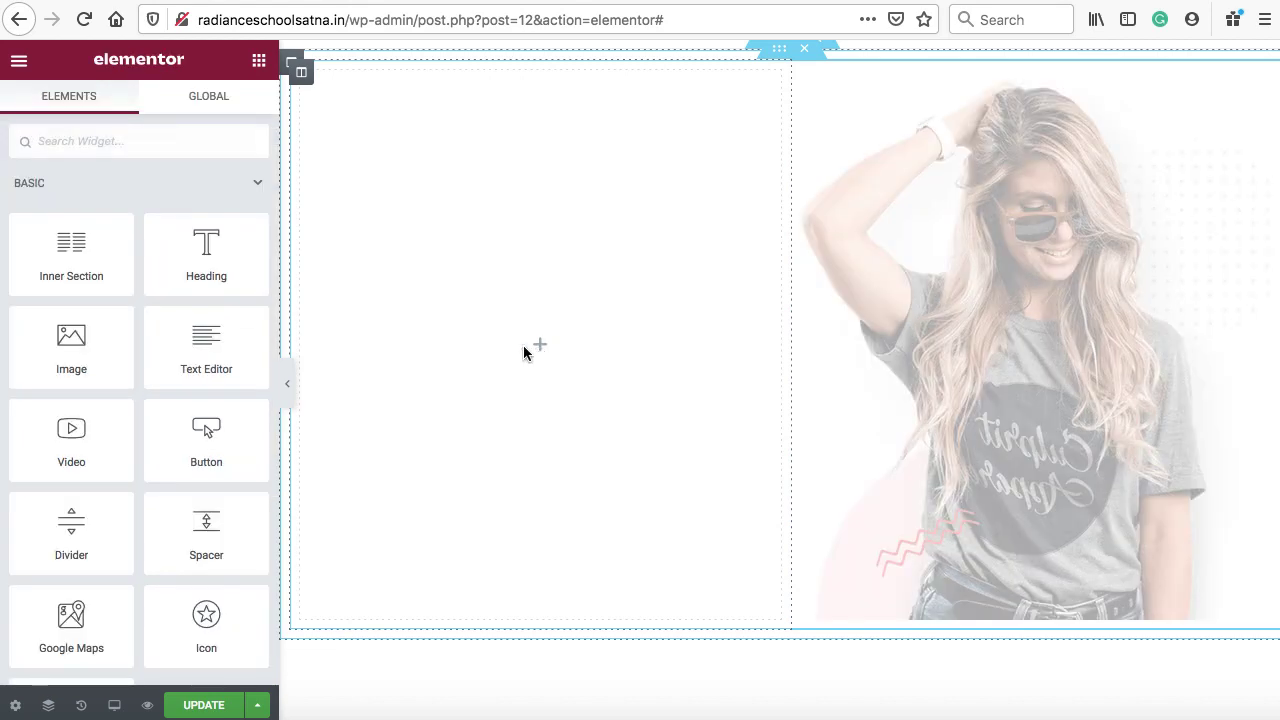
{"action": "left_click_drag", "start_coordinate": [191, 253], "coordinate": [523, 317]}
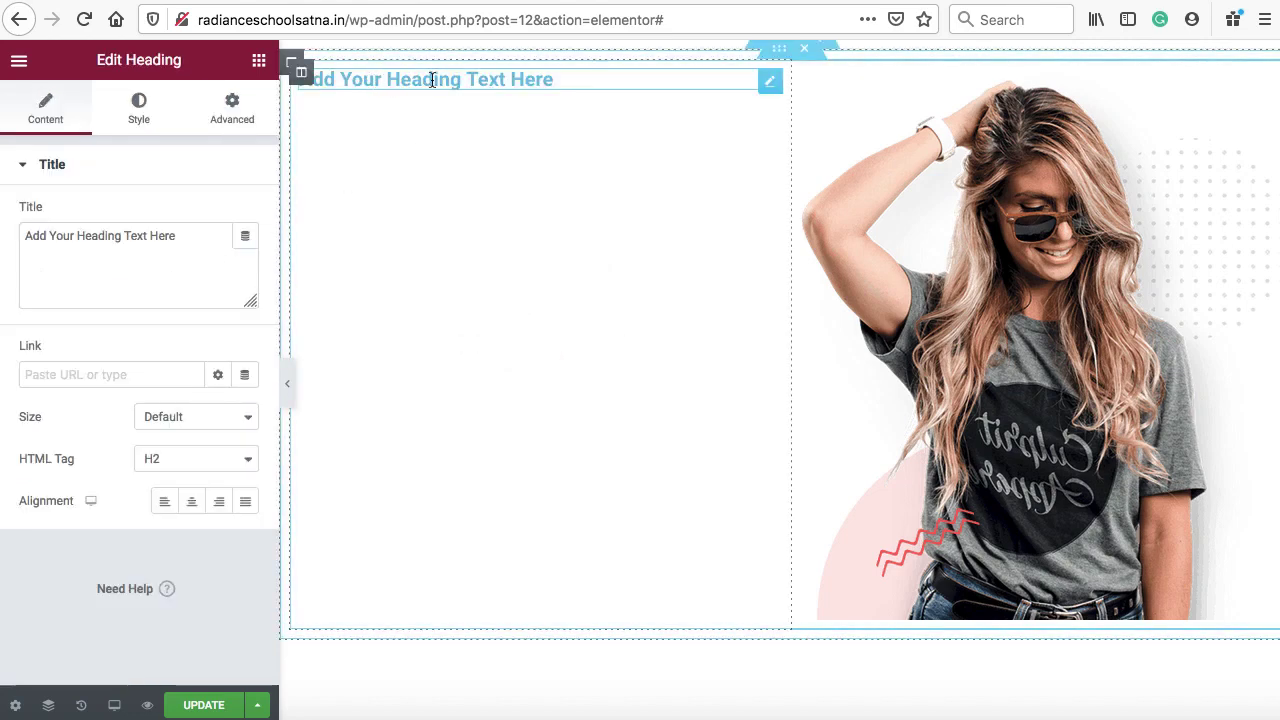
{"action": "left_click_drag", "start_coordinate": [196, 241], "coordinate": [18, 232]}
{"action": "type", "text": "Bes"}
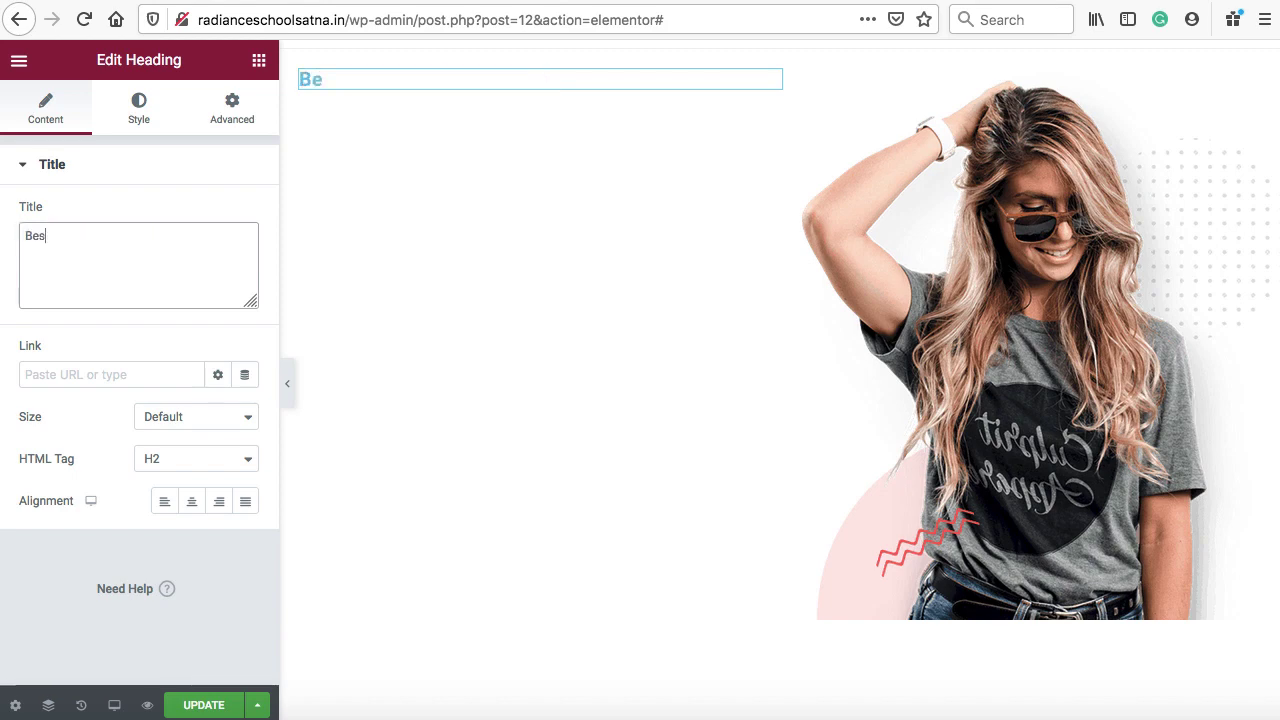
{"action": "type", "text": "t Qualtiy"}
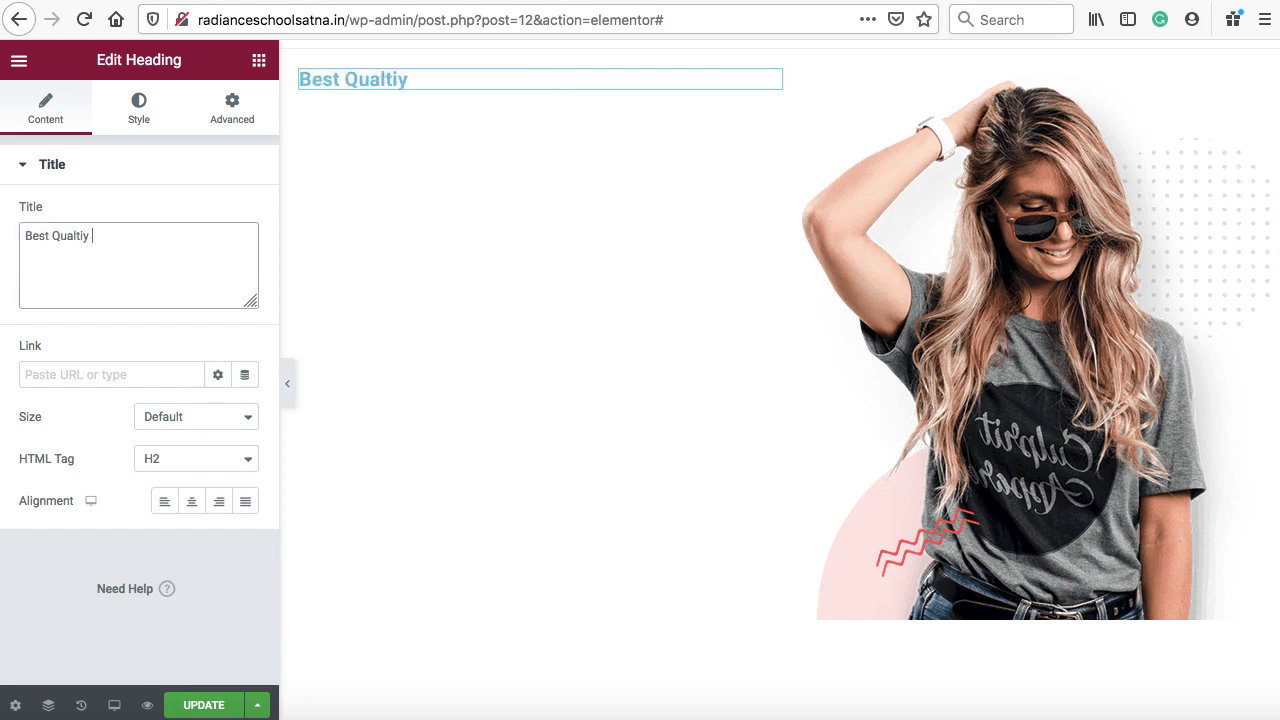
{"action": "key", "text": "BackSpace"}
{"action": "key", "text": "BackSpace"}
{"action": "key", "text": "BackSpace"}
{"action": "key", "text": "BackSpace"}
{"action": "type", "text": "ity Products"}
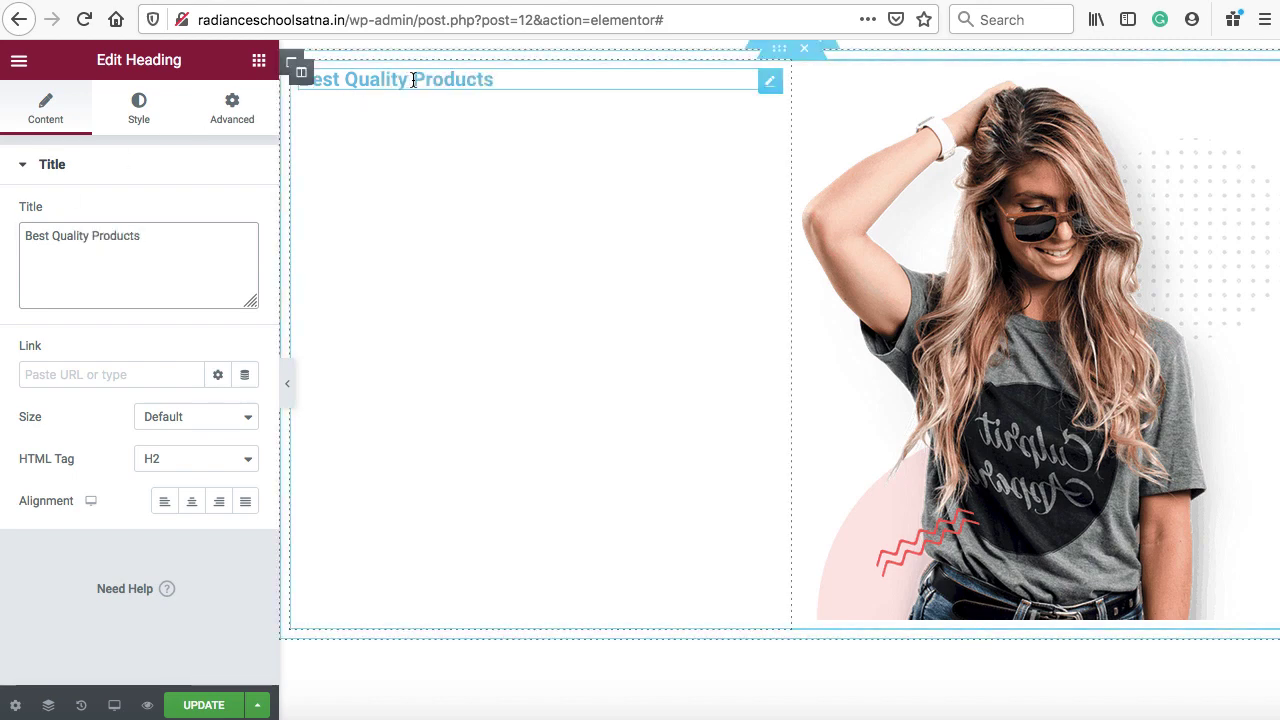
Change the heading's text colour to dark grey #313131
{"action": "left_click", "coordinate": [139, 115]}
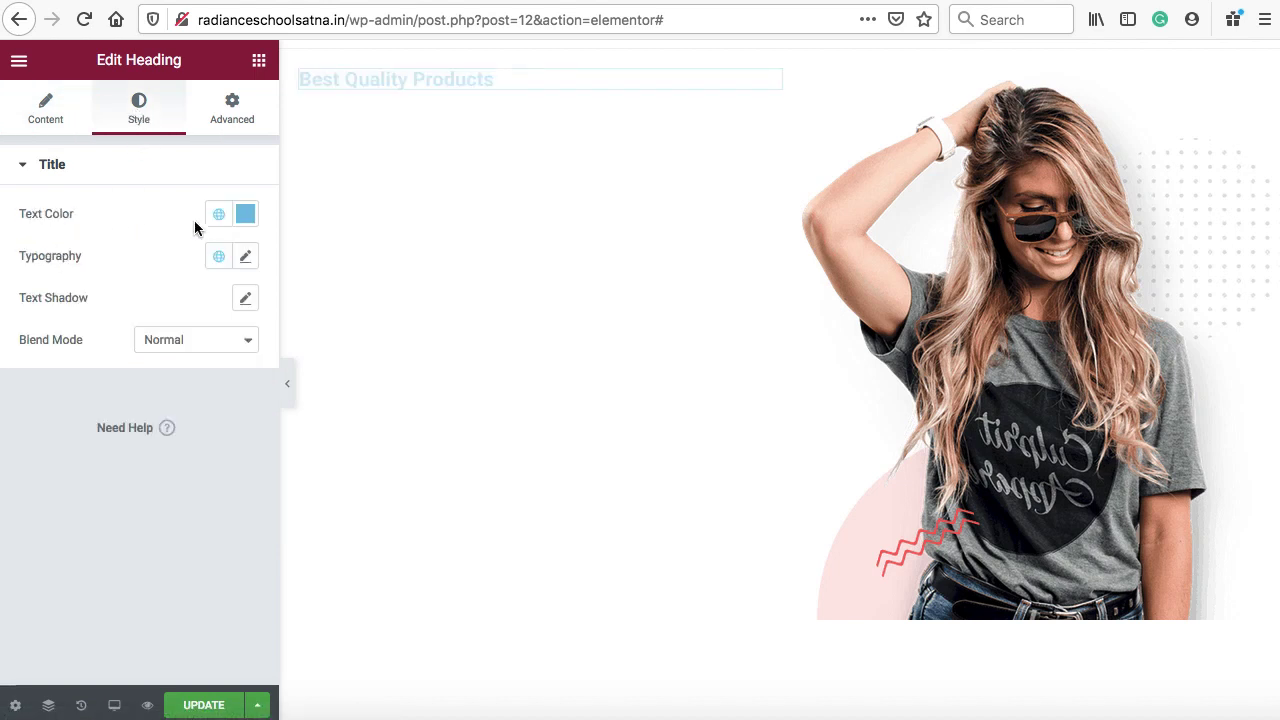
{"action": "left_click", "coordinate": [245, 214]}
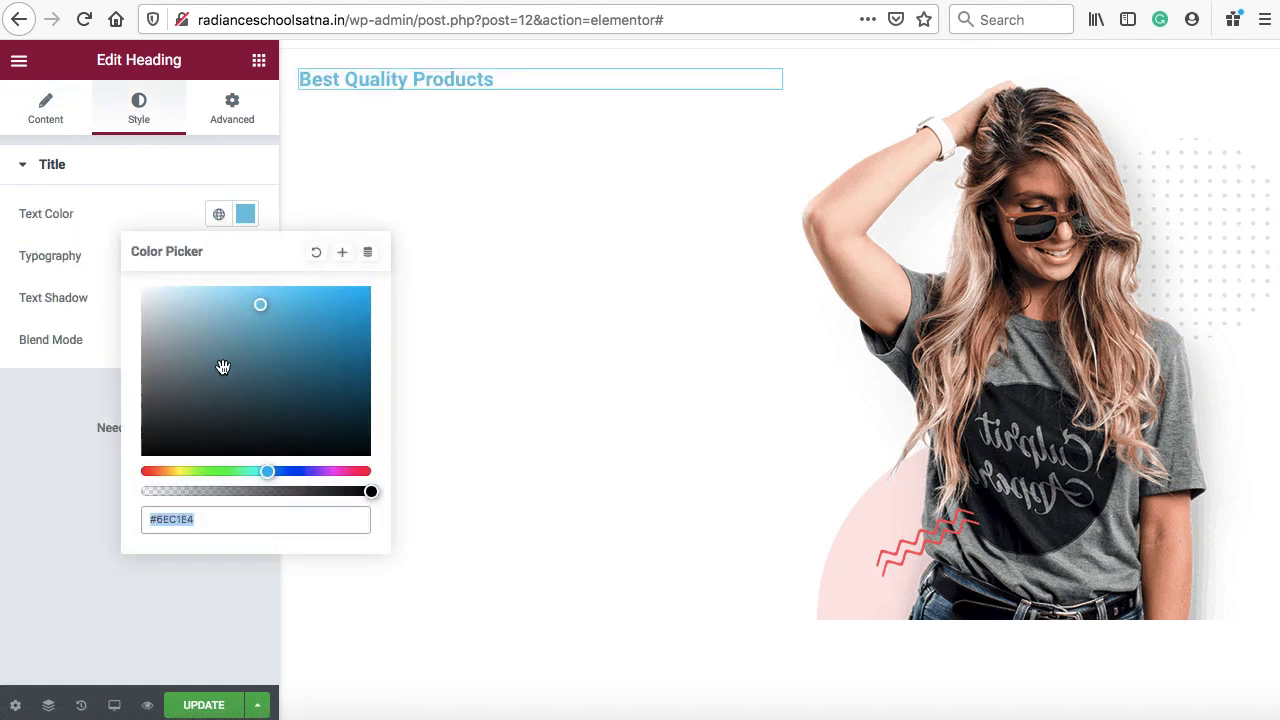
{"action": "left_click_drag", "start_coordinate": [228, 367], "coordinate": [140, 422]}
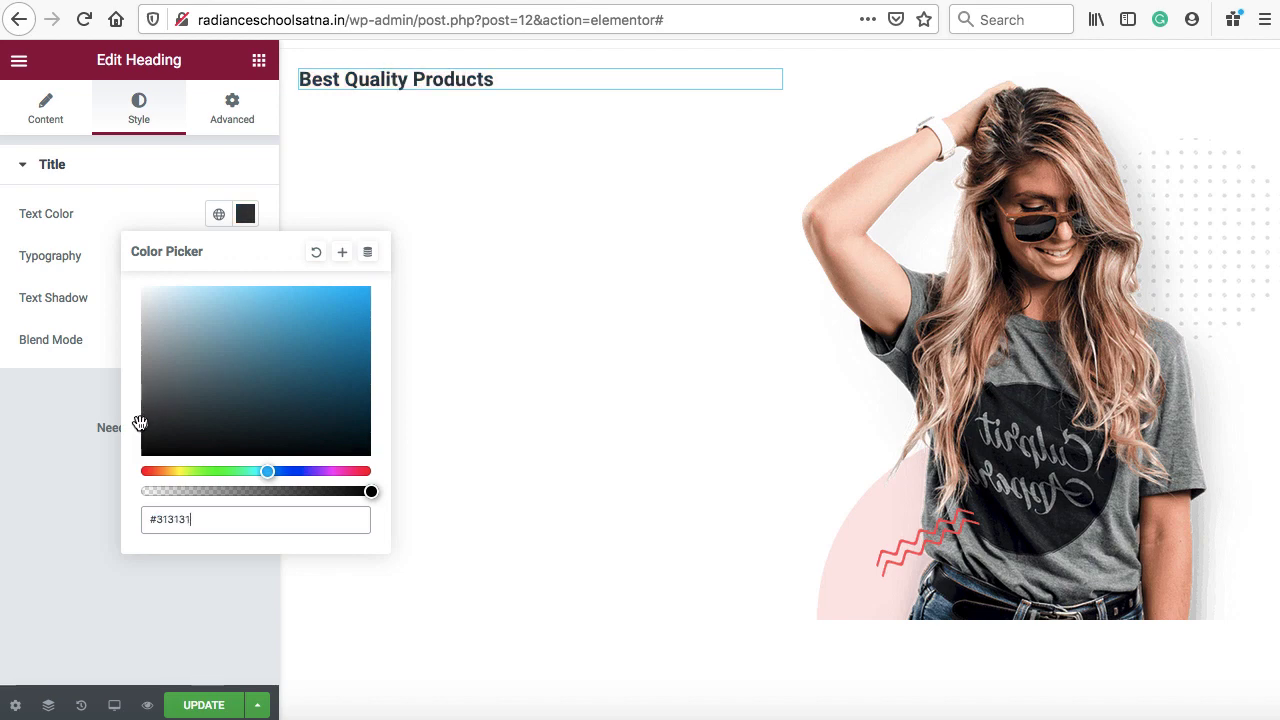
{"action": "left_click", "coordinate": [422, 151]}
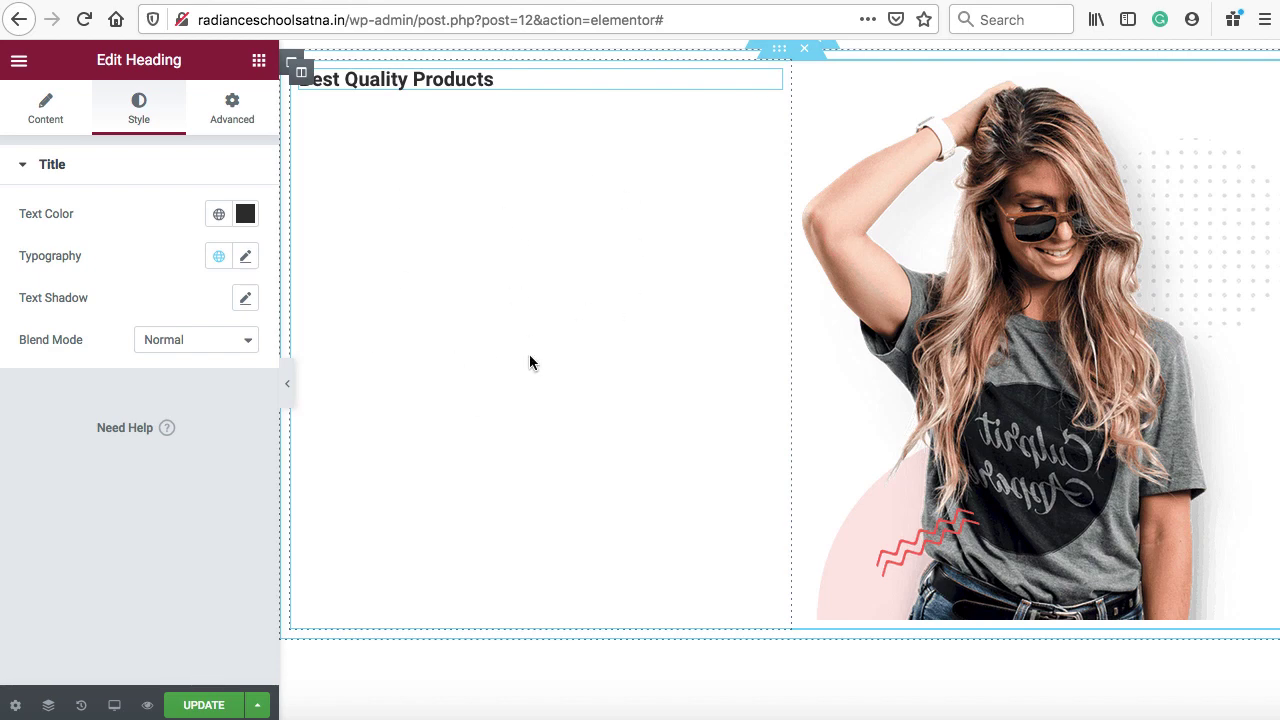
Set the heading's column Vertical Align to Middle
{"action": "right_click", "coordinate": [303, 78]}
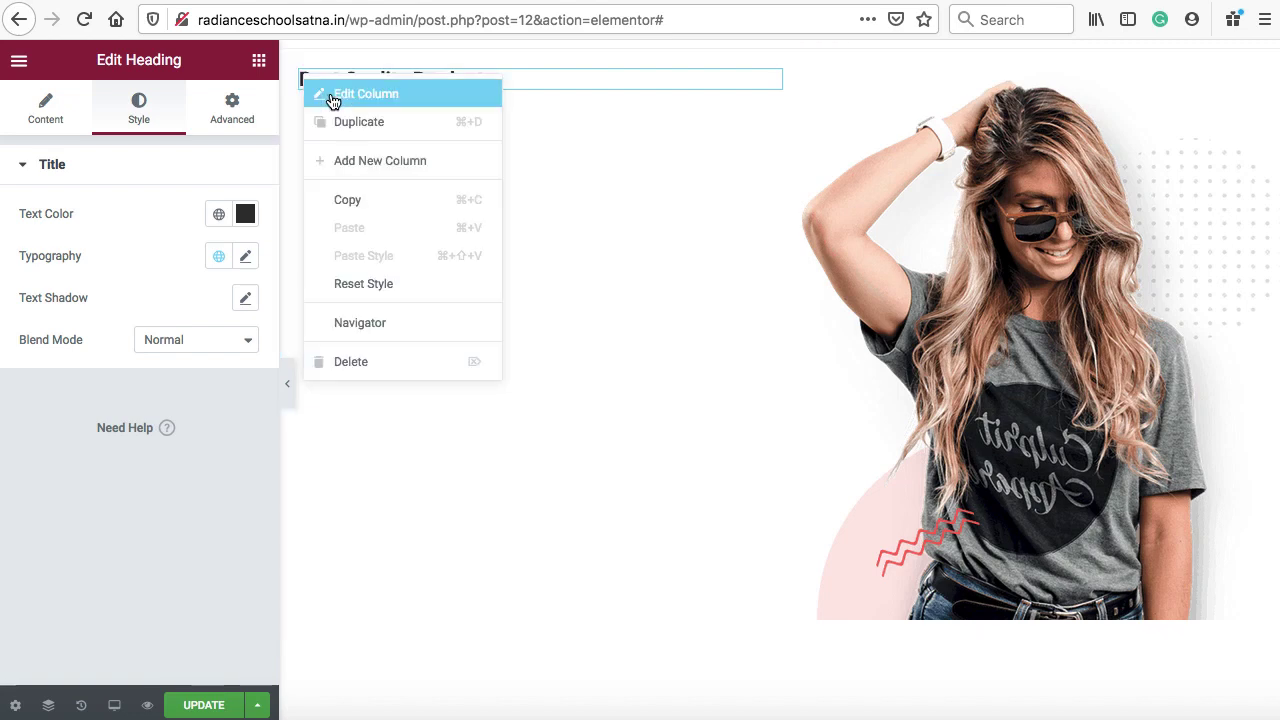
{"action": "left_click", "coordinate": [333, 102]}
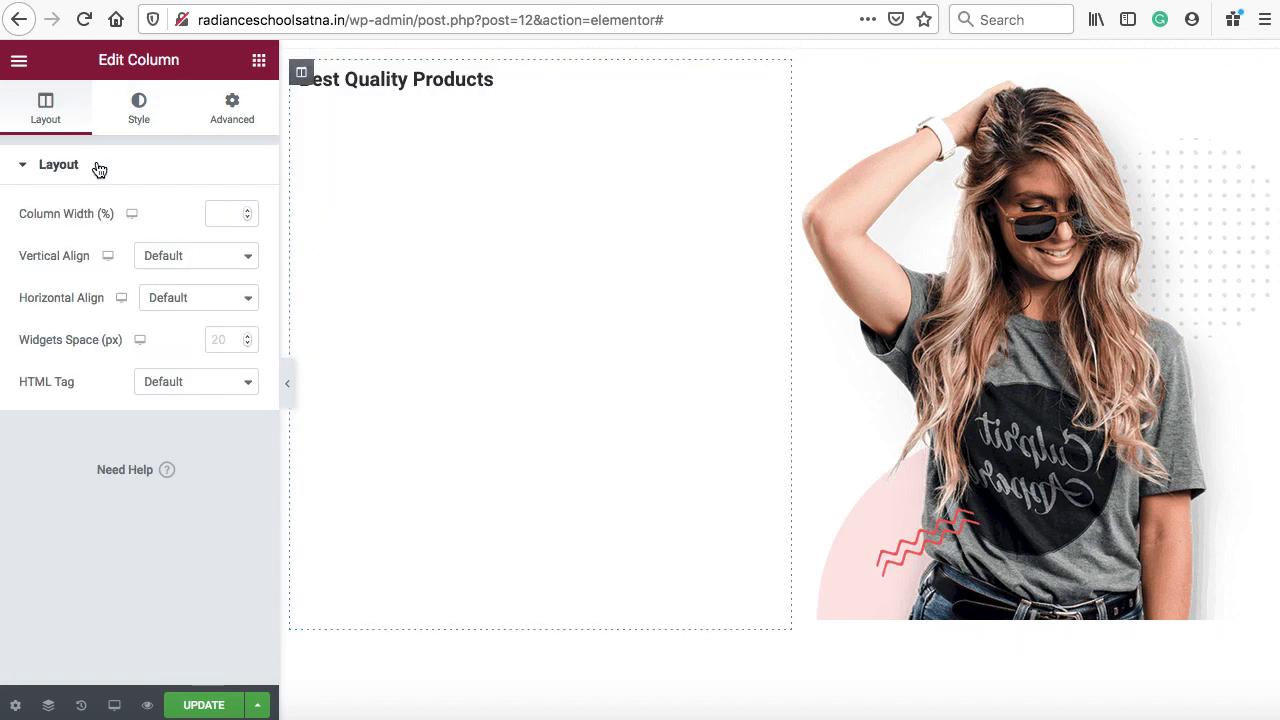
{"action": "left_click", "coordinate": [193, 265]}
{"action": "left_click", "coordinate": [190, 288]}
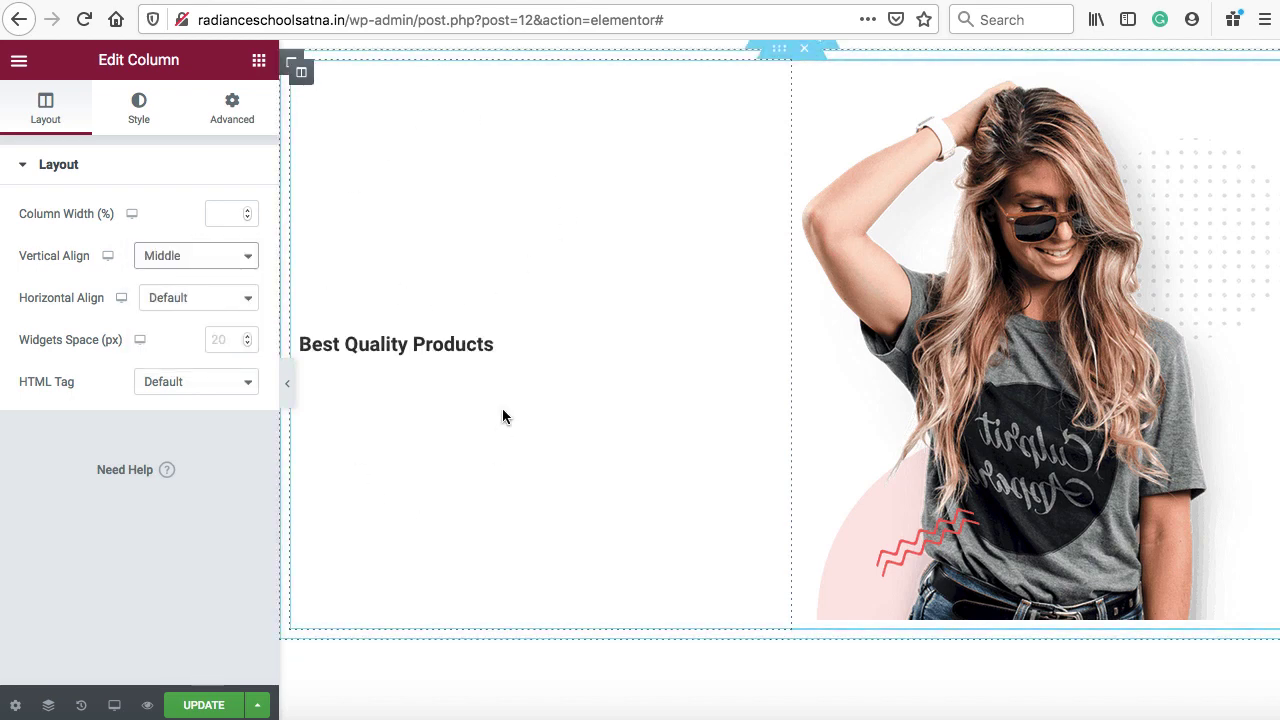
Add a black 'We Print What You Want!' heading below Best Quality Products
{"action": "left_click", "coordinate": [259, 63]}
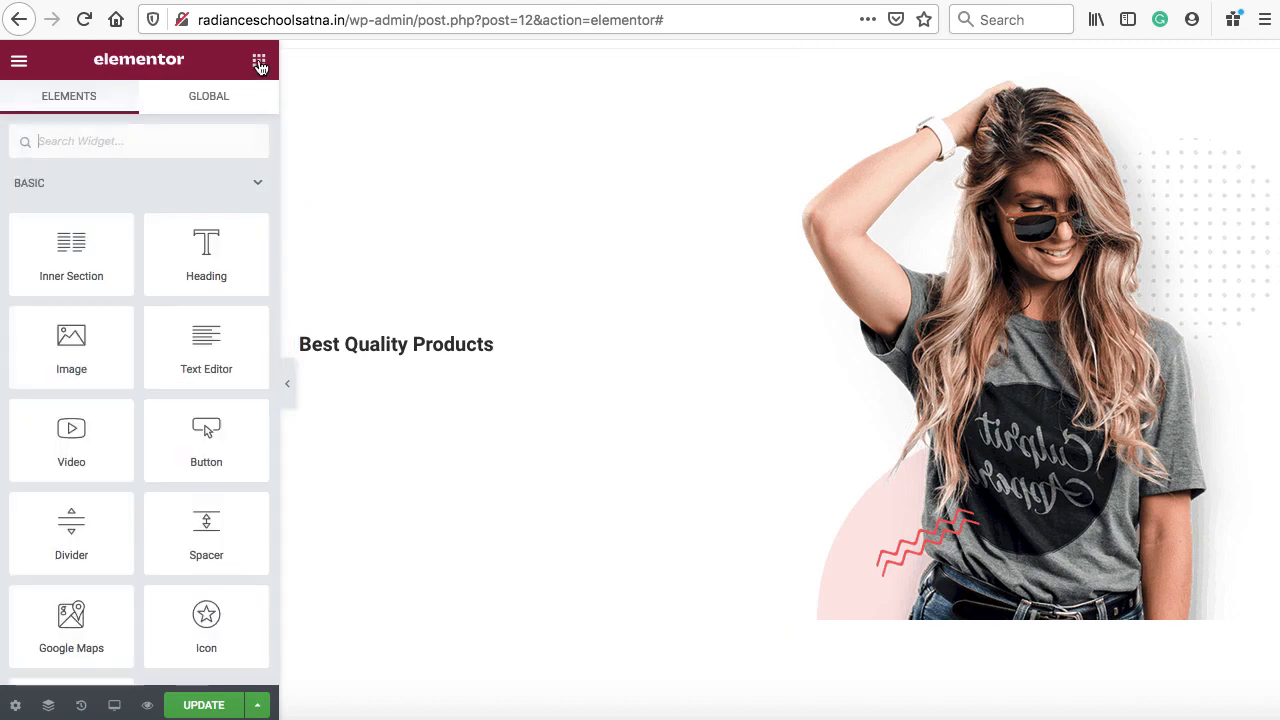
{"action": "left_click_drag", "start_coordinate": [186, 260], "coordinate": [386, 346]}
{"action": "left_click_drag", "start_coordinate": [180, 240], "coordinate": [29, 232]}
{"action": "type", "text": "We Print What You Want!"}
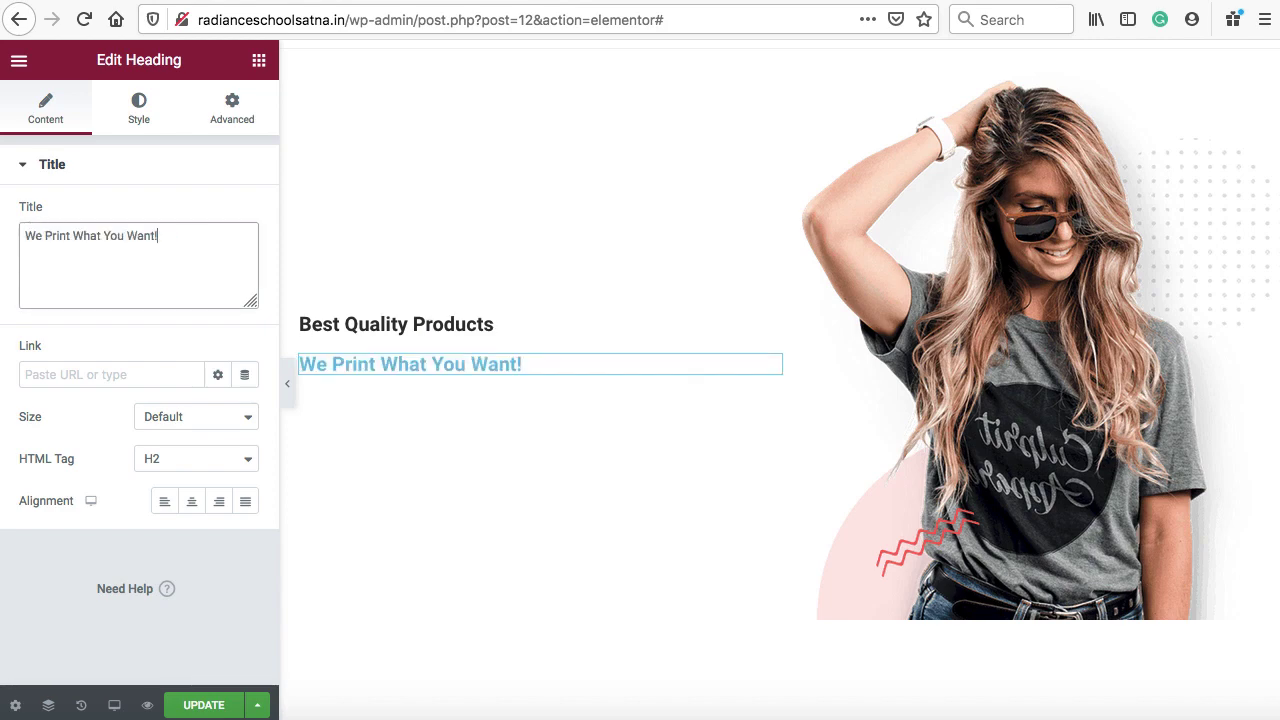
{"action": "left_click", "coordinate": [139, 110]}
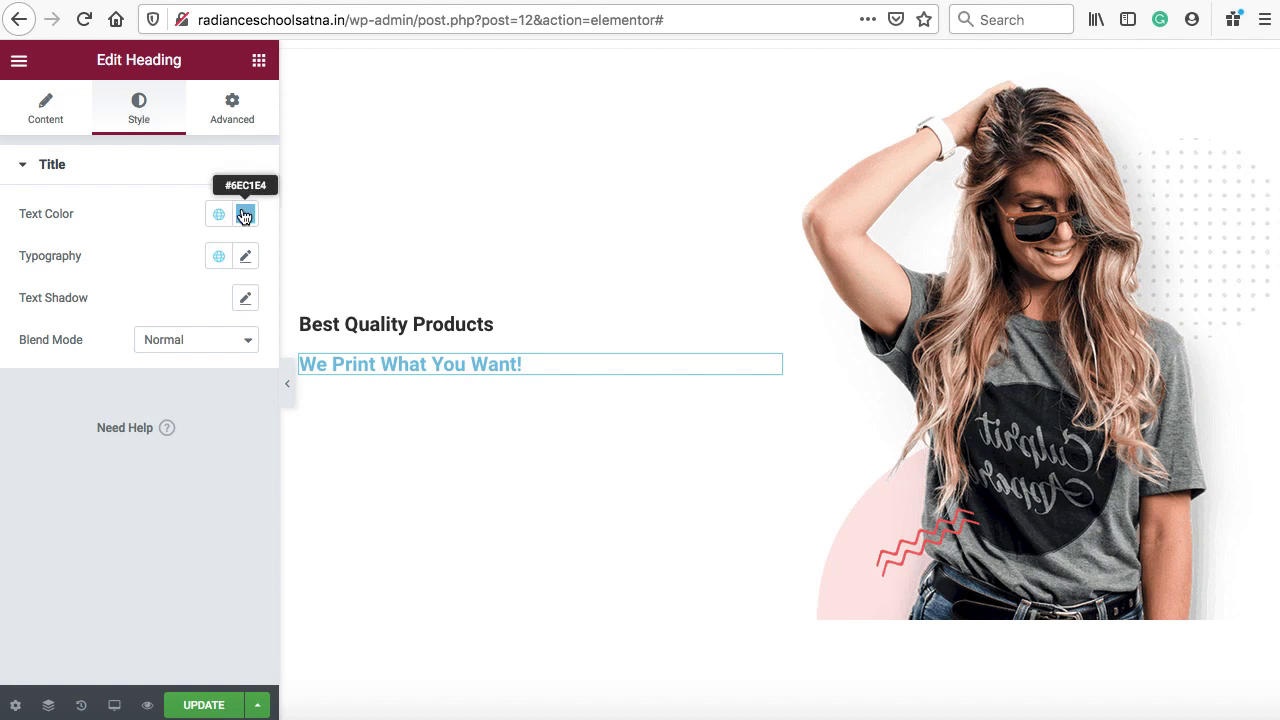
{"action": "left_click", "coordinate": [244, 216]}
{"action": "left_click_drag", "start_coordinate": [186, 363], "coordinate": [132, 482]}
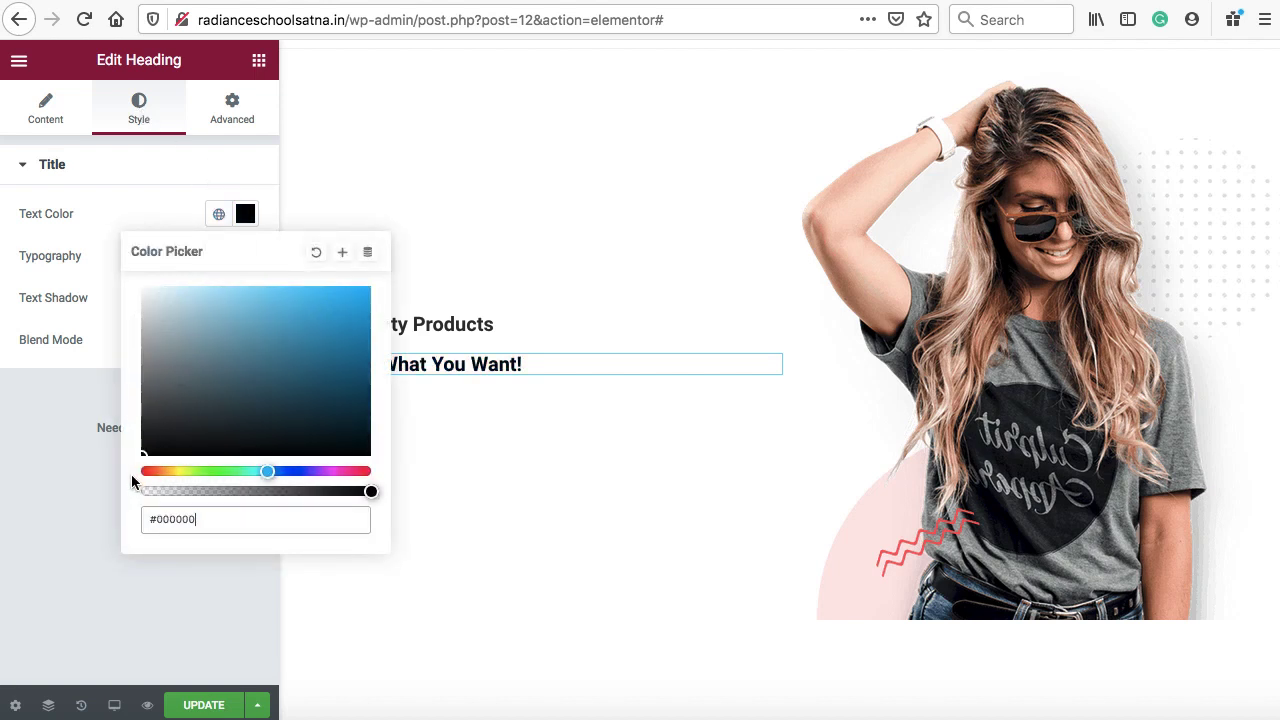
{"action": "left_click", "coordinate": [45, 400]}
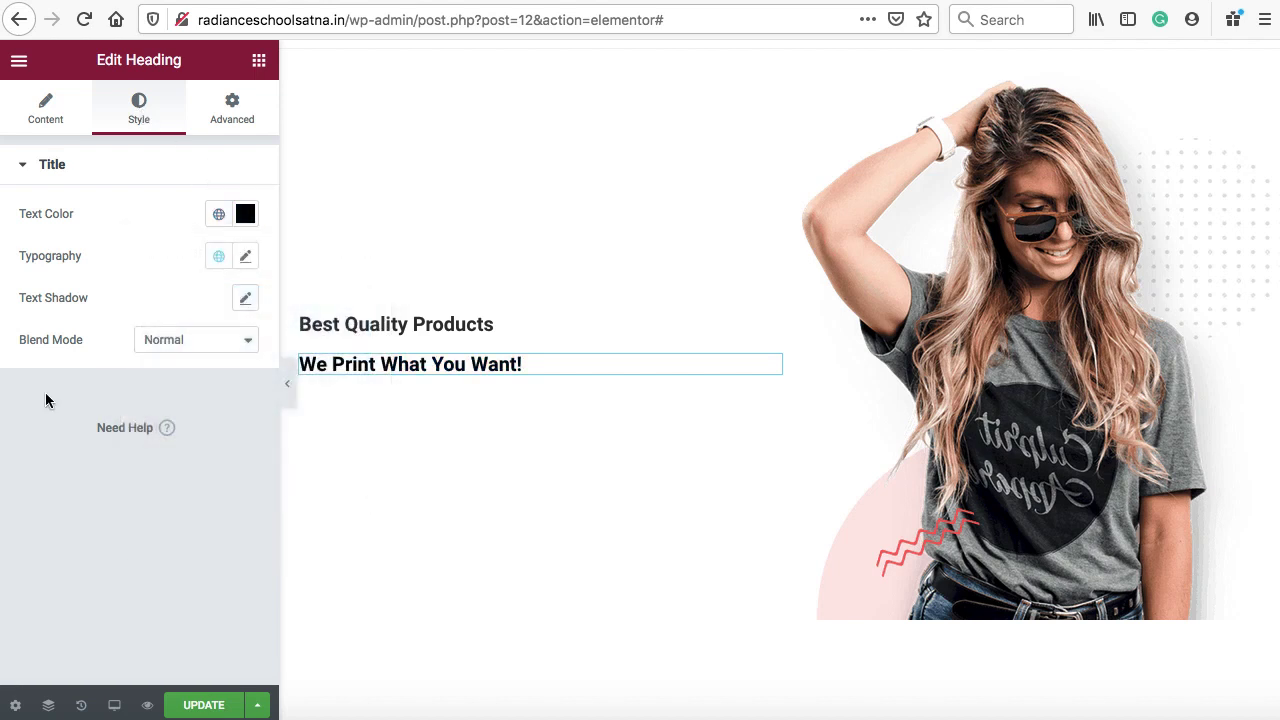
Set the new heading's typography to Poppins at size 61
{"action": "left_click", "coordinate": [247, 258]}
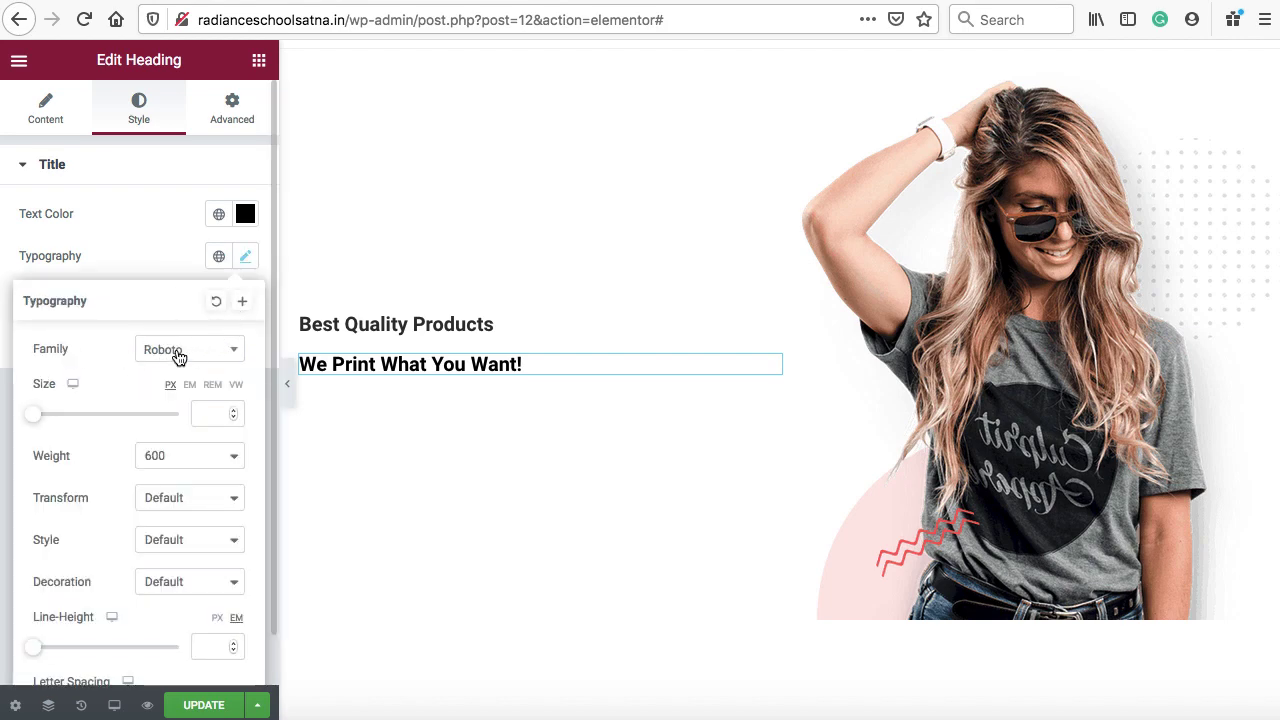
{"action": "left_click", "coordinate": [179, 358]}
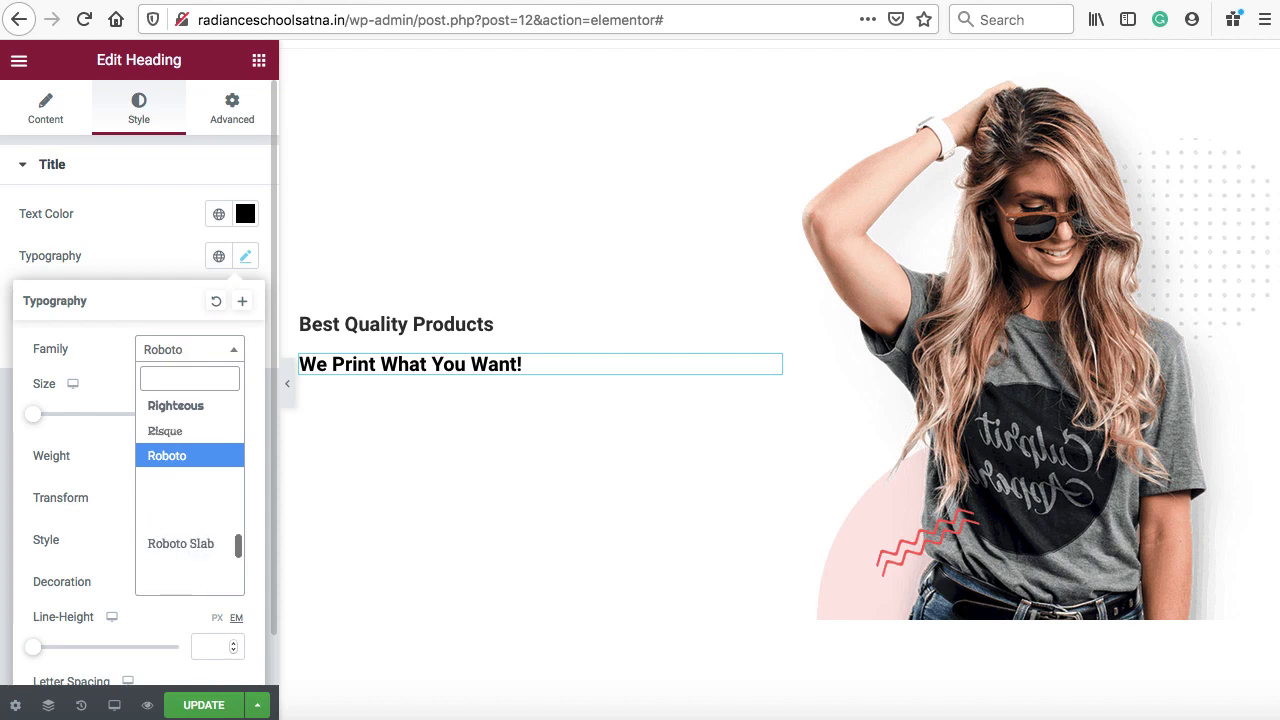
{"action": "type", "text": "popping"}
{"action": "left_click", "coordinate": [180, 432]}
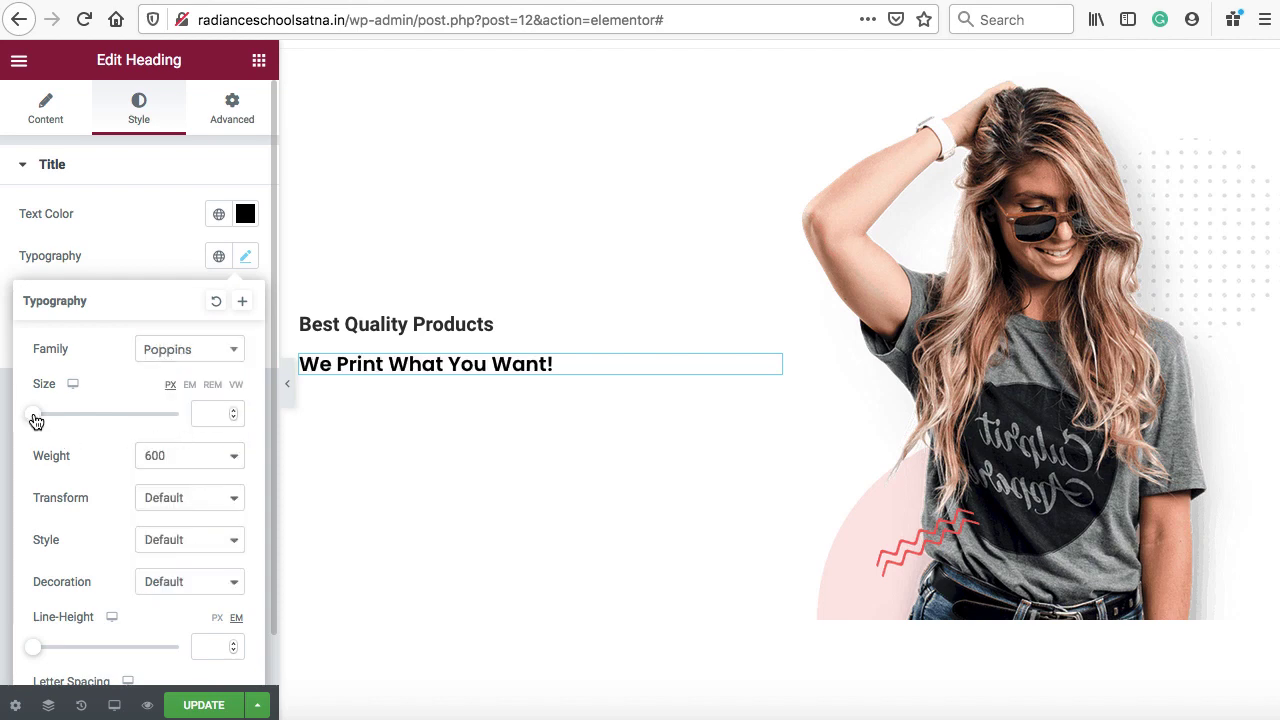
{"action": "left_click_drag", "start_coordinate": [34, 416], "coordinate": [89, 420]}
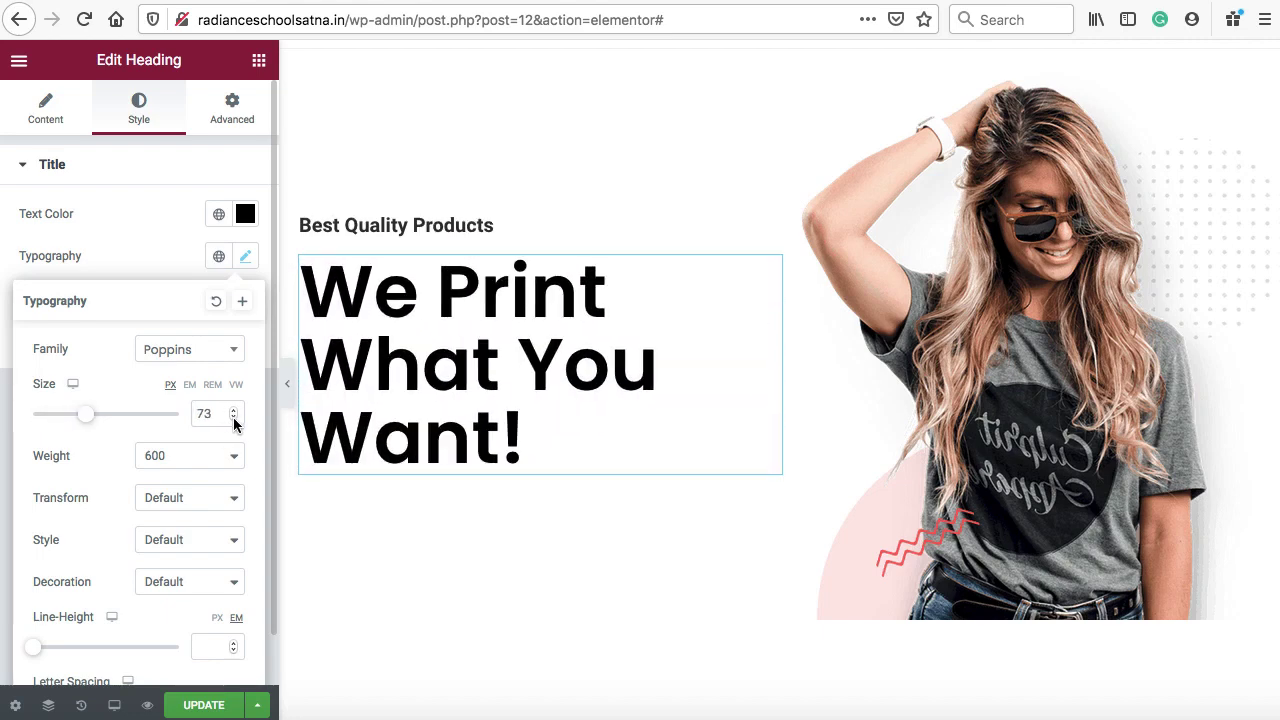
{"action": "left_click", "coordinate": [234, 418]}
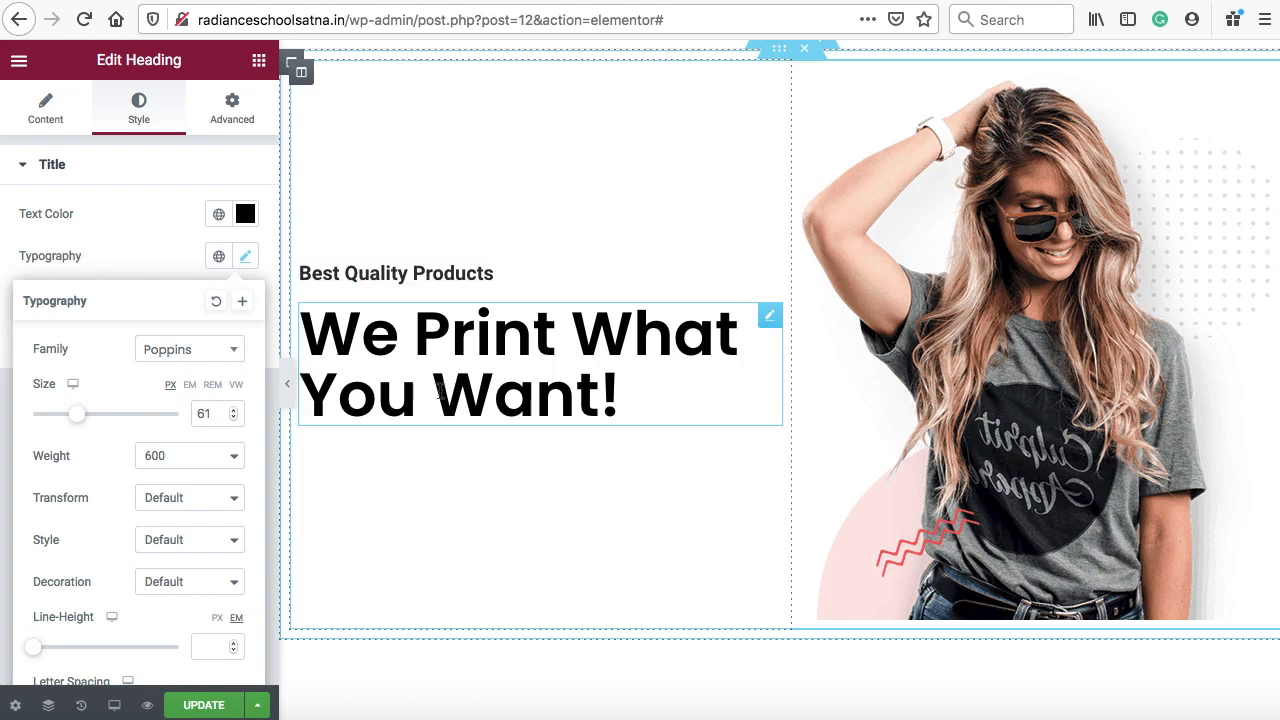
{"action": "left_click", "coordinate": [259, 62]}
{"action": "scroll", "coordinate": [100, 420], "scroll_direction": "down", "scroll_amount": 2}
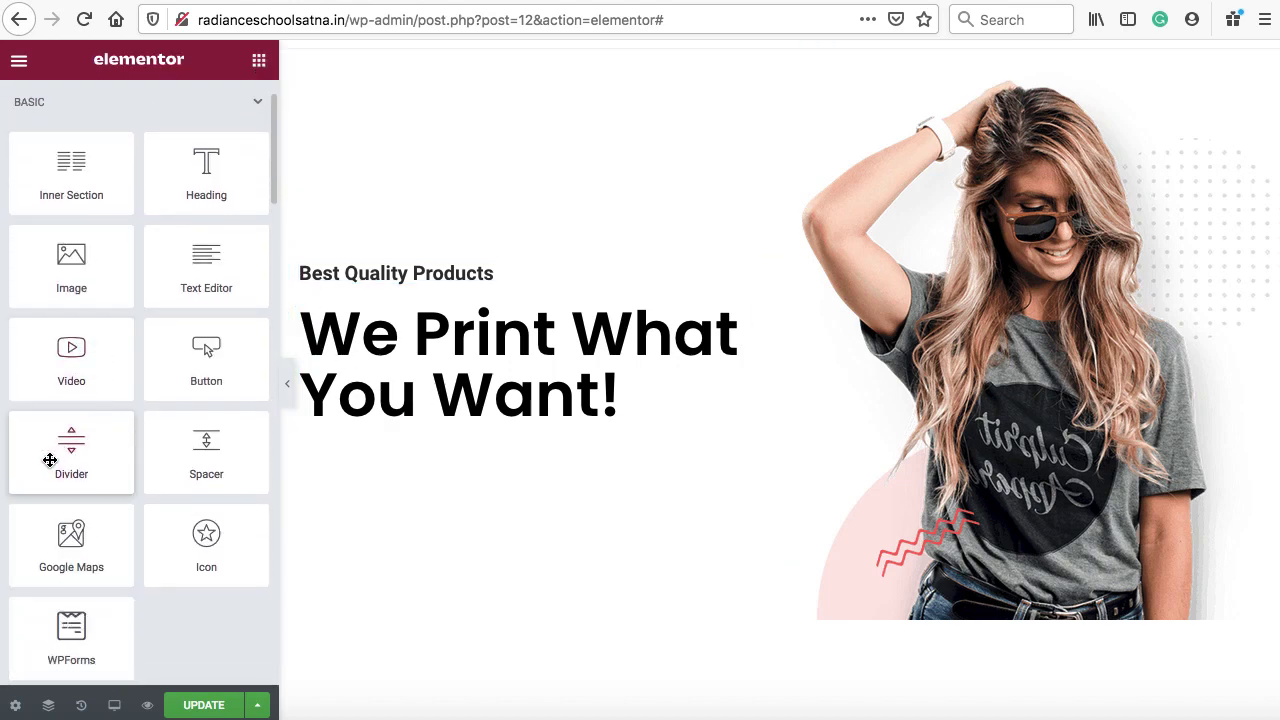
Add a Solid divider above Best Quality Products at 25% width, aligned left
{"action": "left_click_drag", "start_coordinate": [51, 451], "coordinate": [349, 261]}
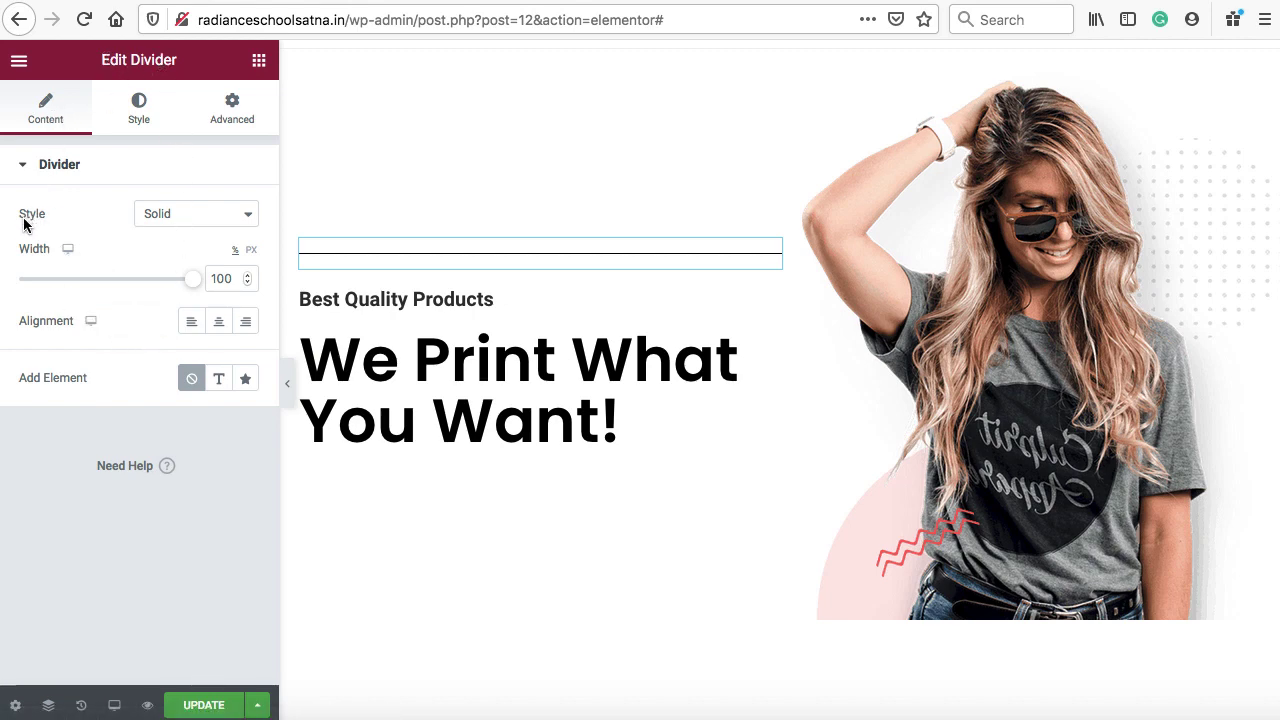
{"action": "left_click", "coordinate": [156, 215]}
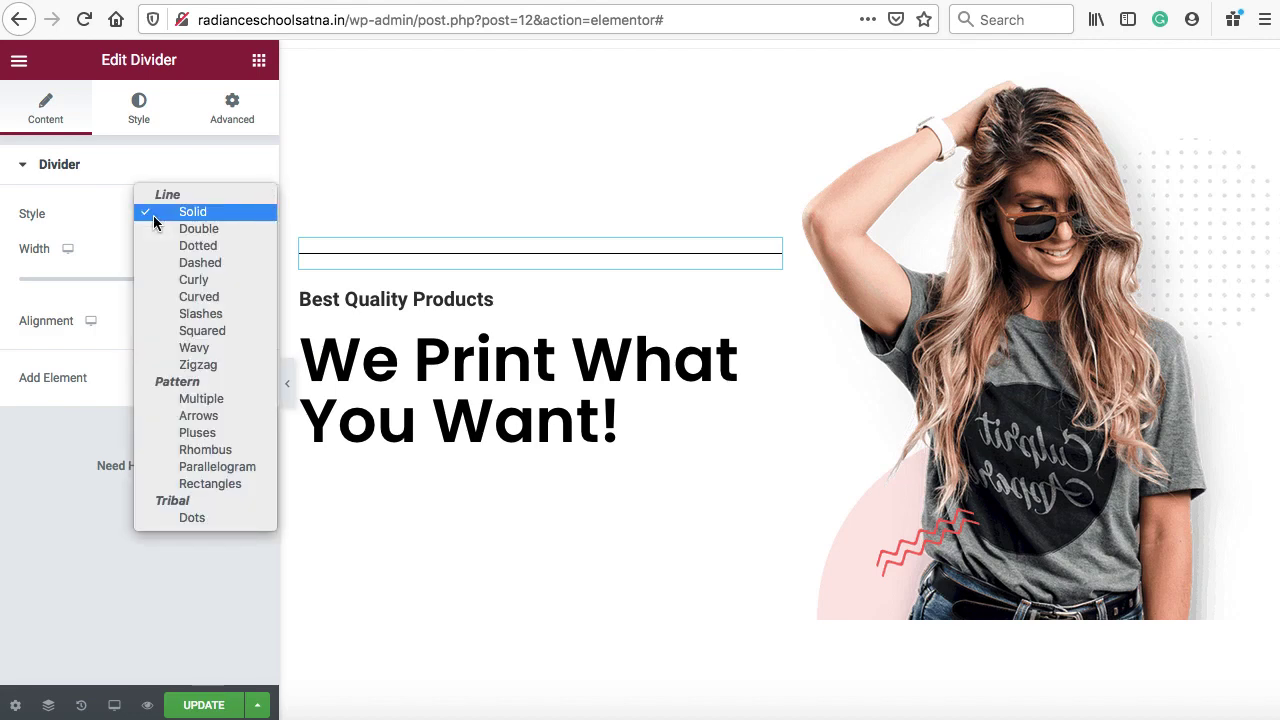
{"action": "left_click", "coordinate": [92, 217]}
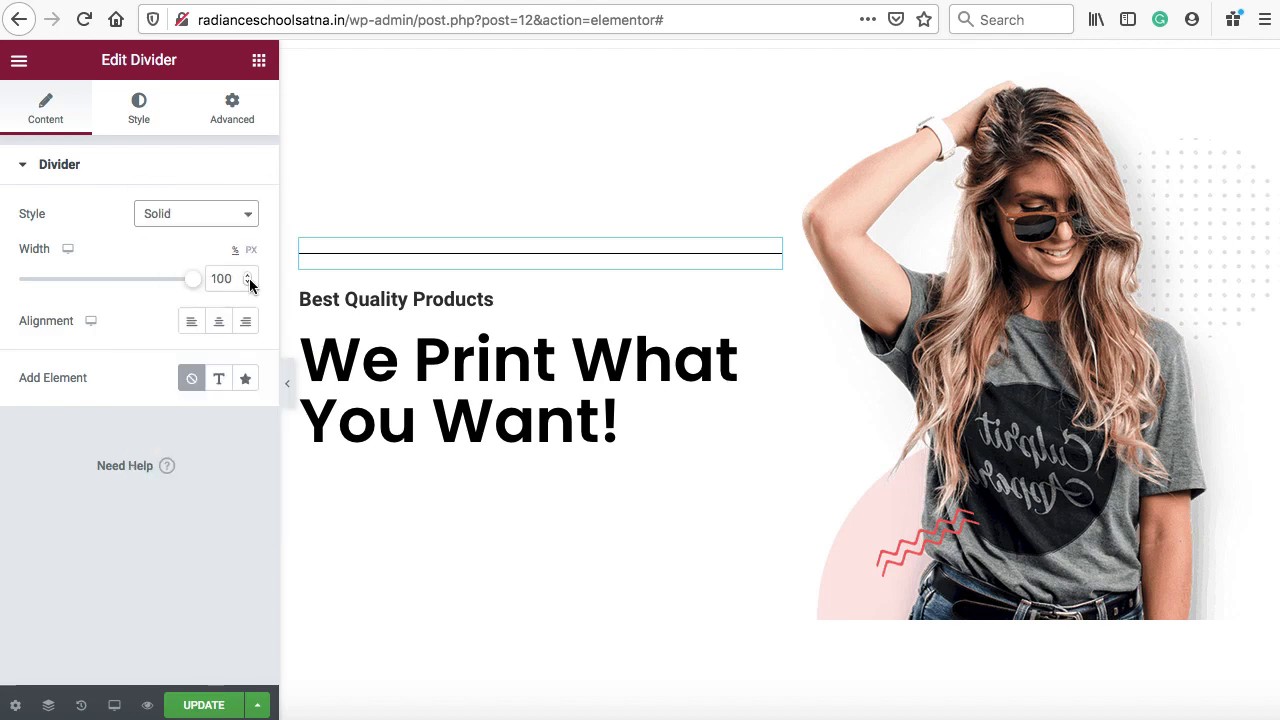
{"action": "left_click_drag", "start_coordinate": [248, 285], "coordinate": [247, 285]}
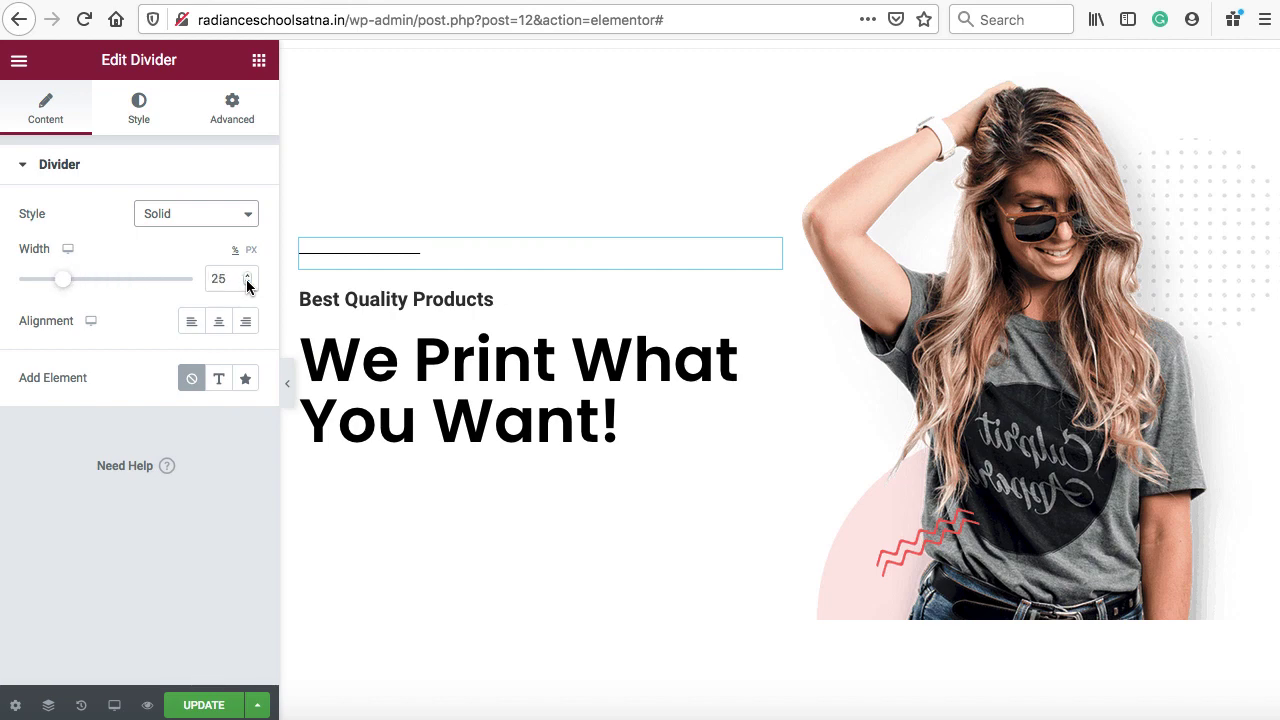
{"action": "left_click", "coordinate": [191, 320]}
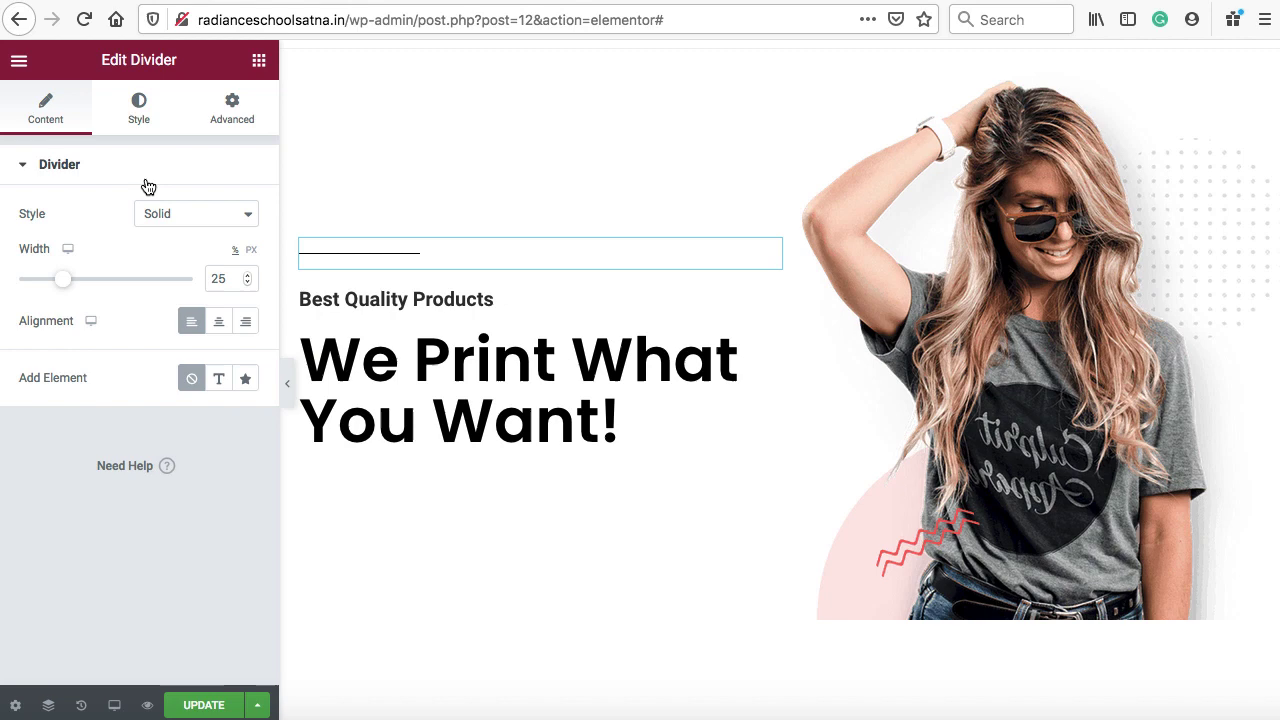
Make the divider red with weight 3 and gap 2, then update the page
{"action": "left_click", "coordinate": [137, 117]}
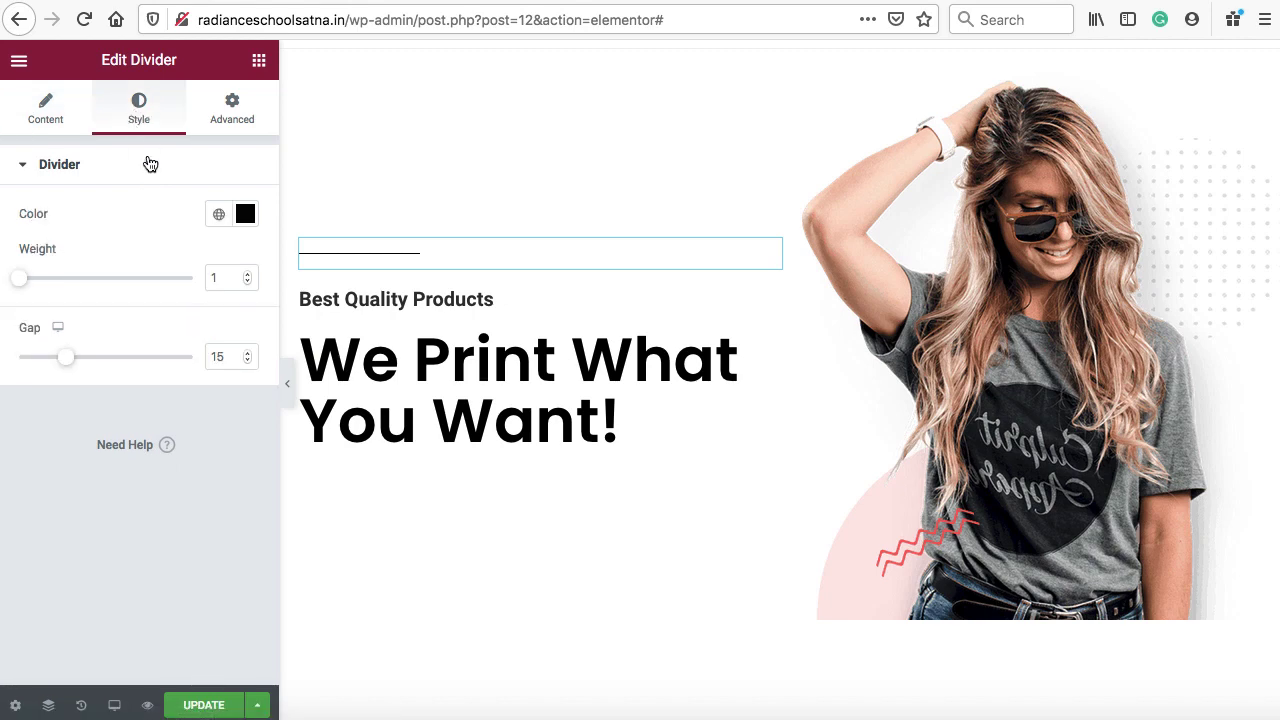
{"action": "left_click", "coordinate": [245, 215]}
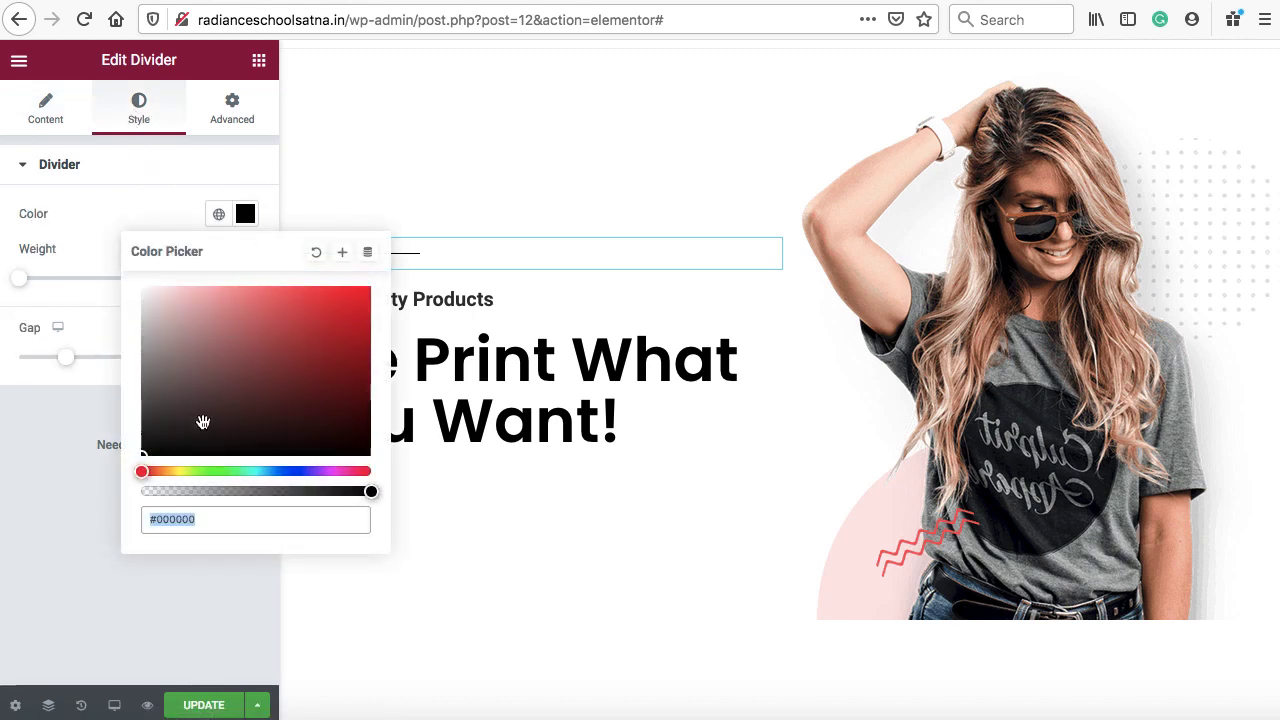
{"action": "left_click_drag", "start_coordinate": [201, 423], "coordinate": [351, 306]}
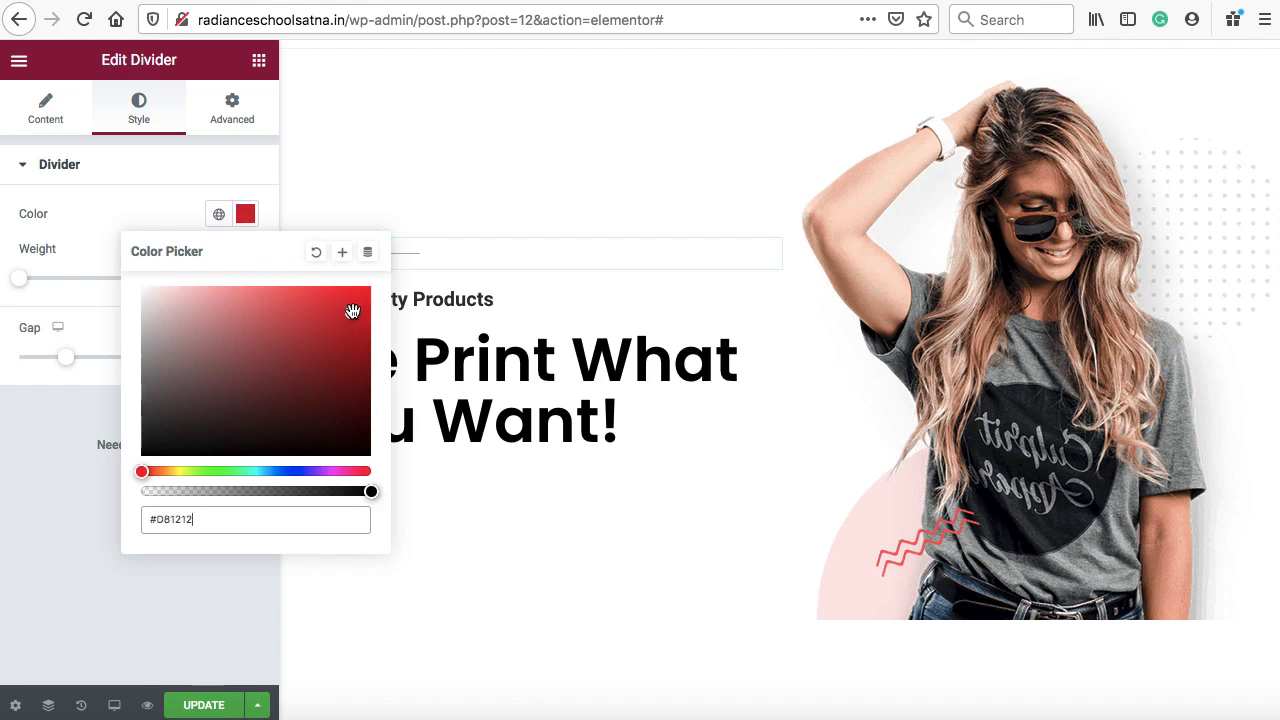
{"action": "left_click", "coordinate": [33, 275]}
{"action": "left_click_drag", "start_coordinate": [24, 282], "coordinate": [62, 284]}
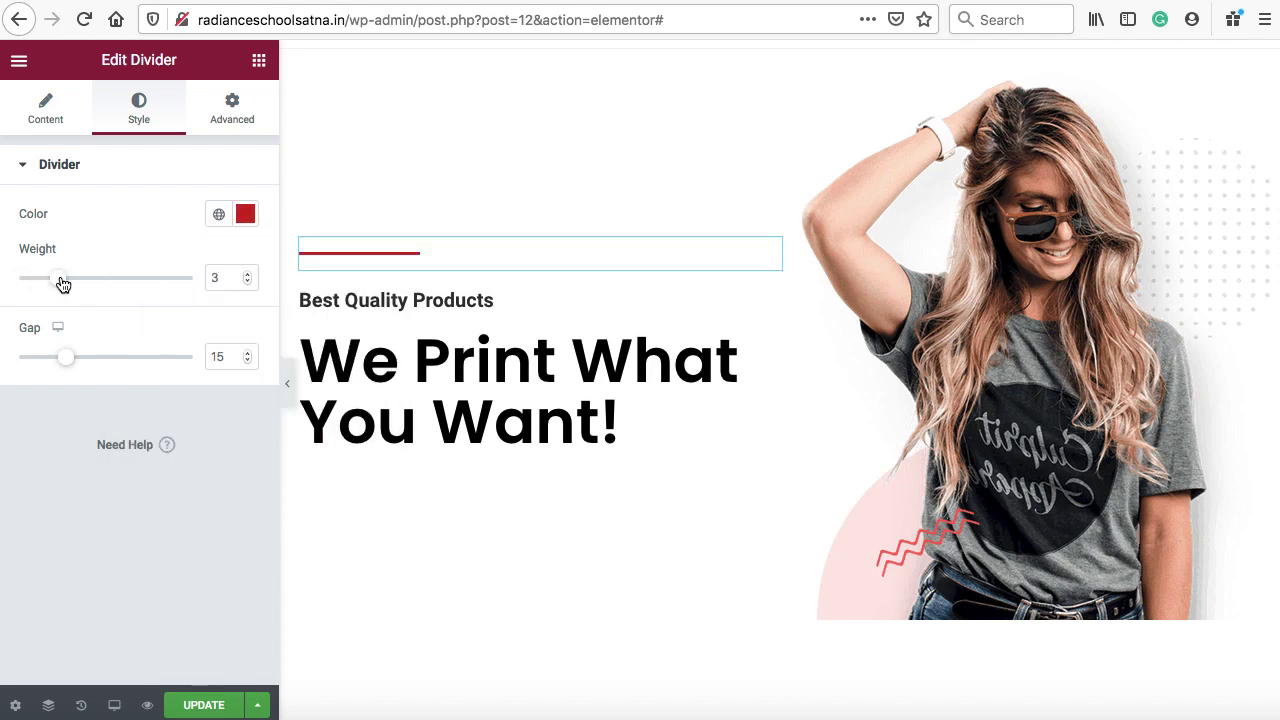
{"action": "left_click_drag", "start_coordinate": [65, 362], "coordinate": [19, 360]}
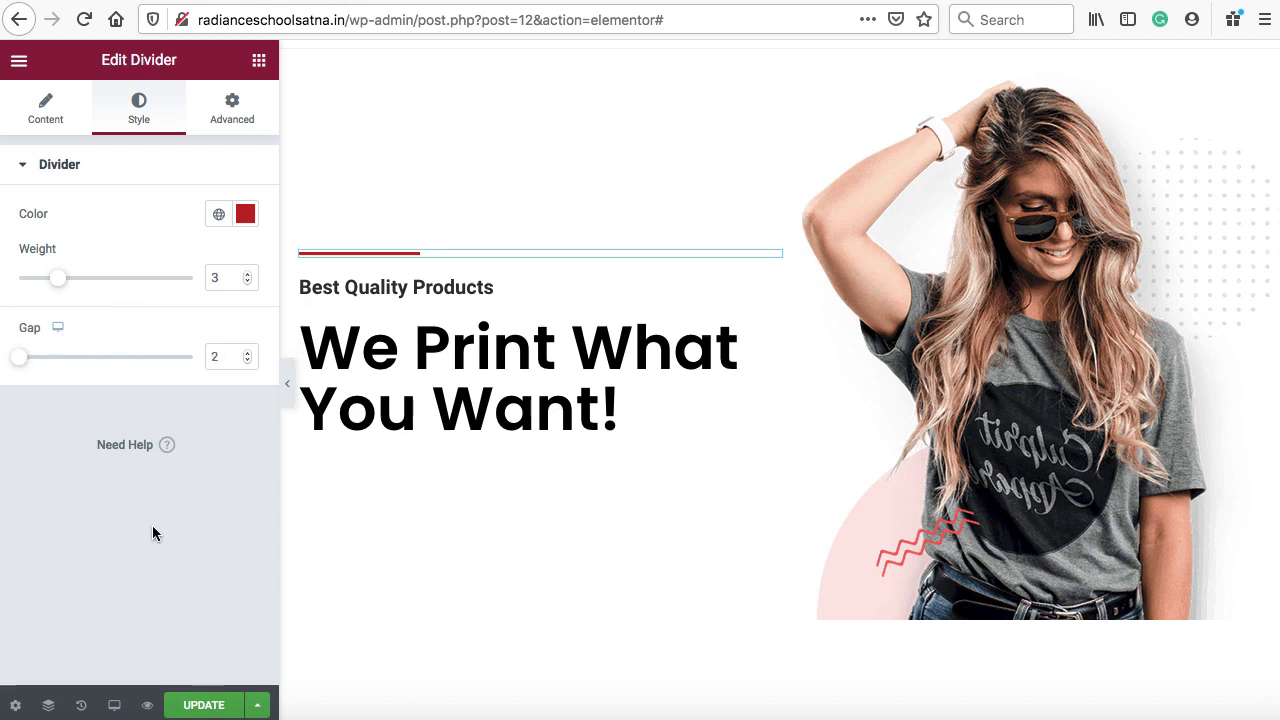
{"action": "left_click", "coordinate": [206, 707]}
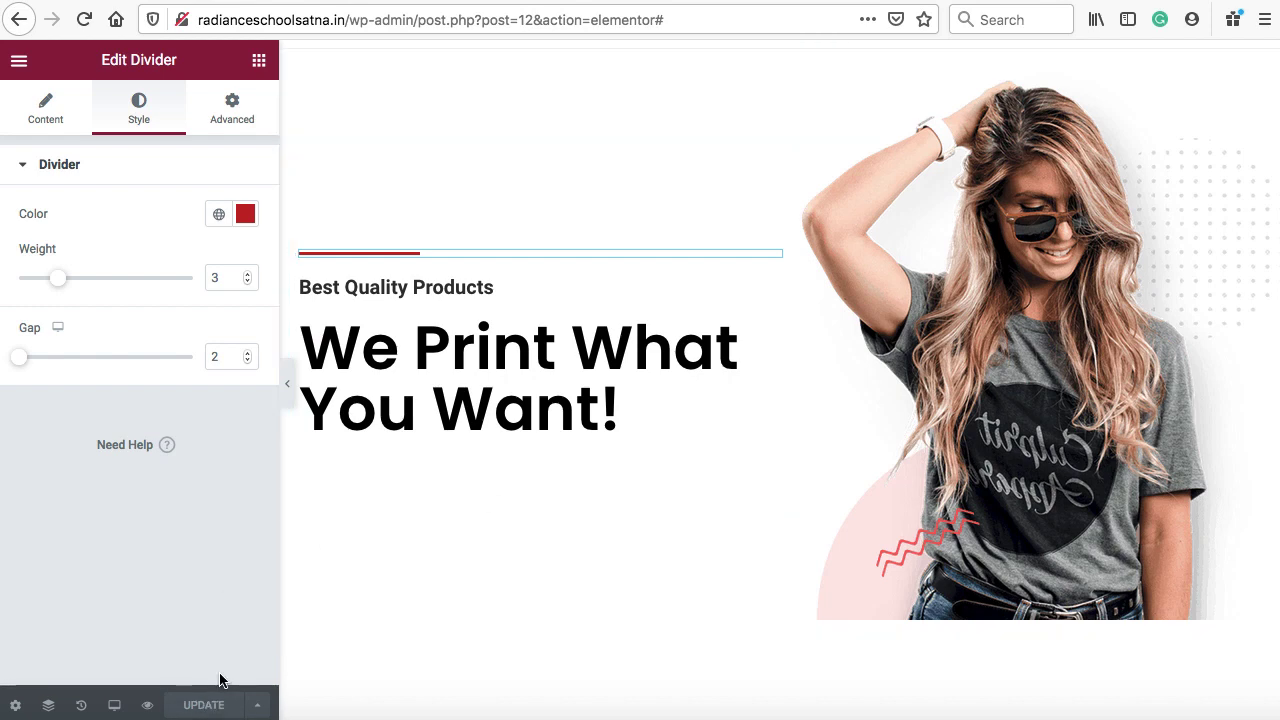
{"action": "left_click", "coordinate": [432, 1]}
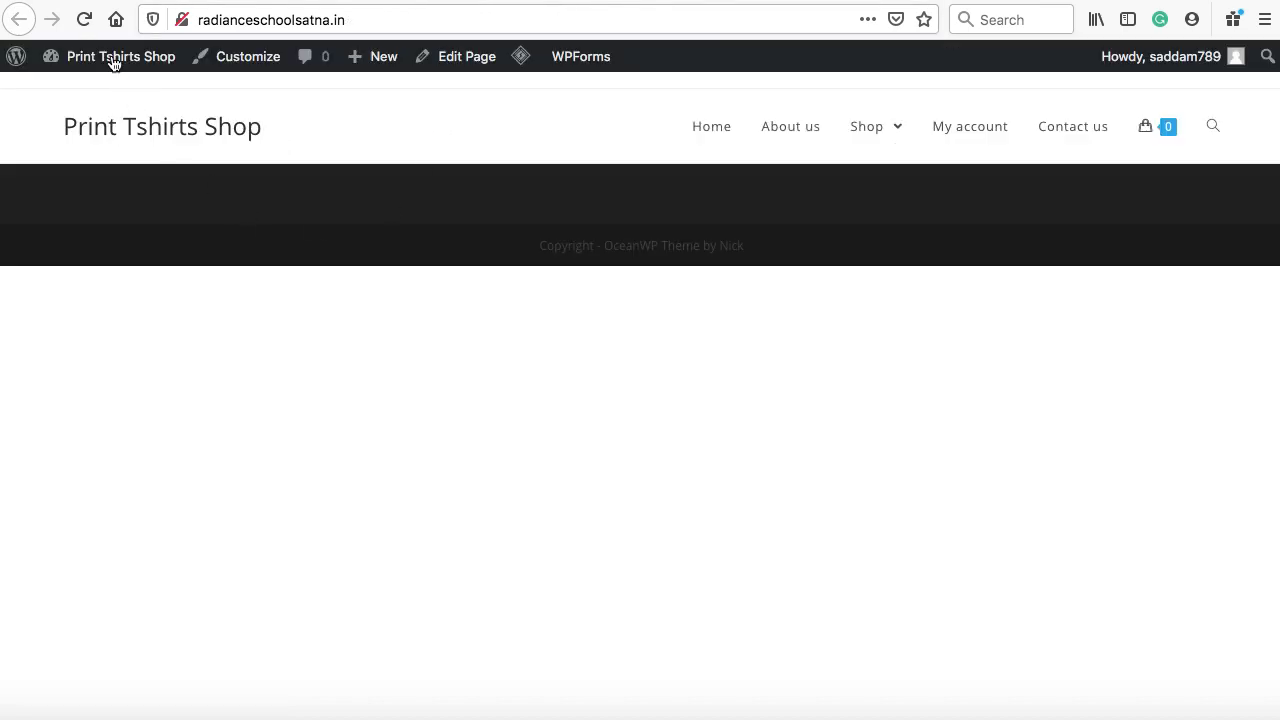
{"action": "left_click", "coordinate": [86, 18]}
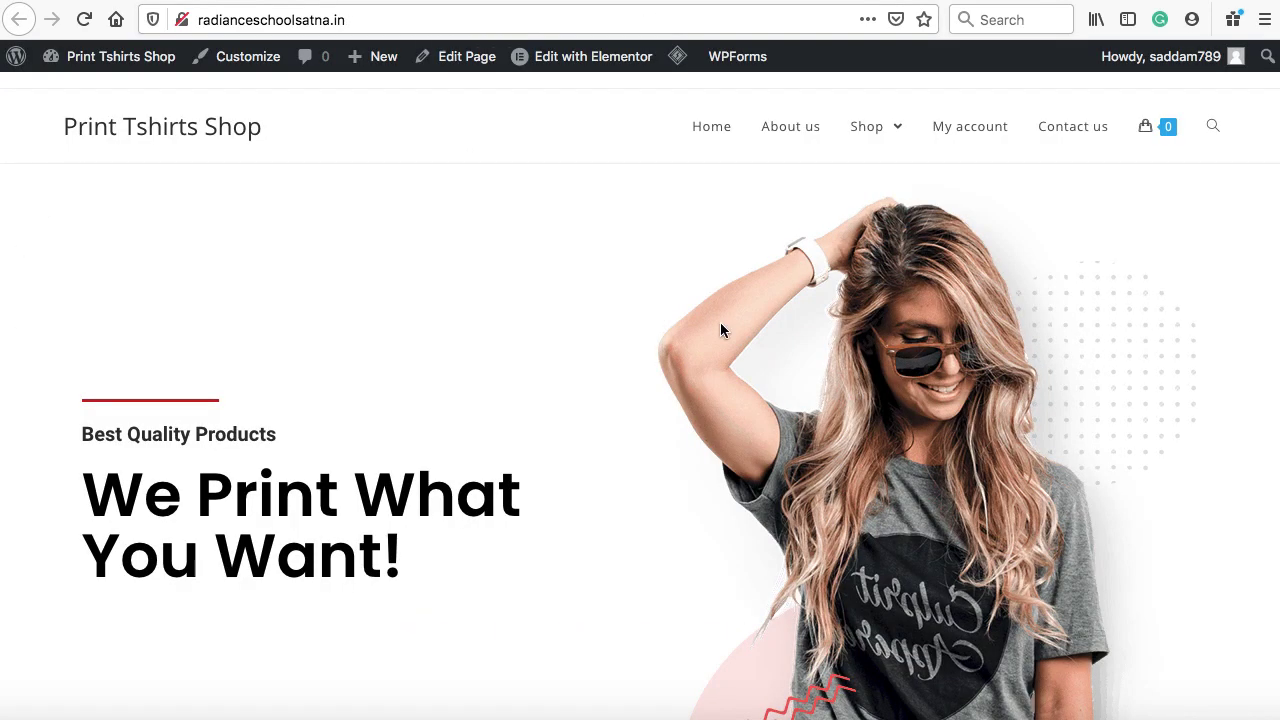
{"action": "scroll", "coordinate": [720, 325], "scroll_direction": "down", "scroll_amount": 2}
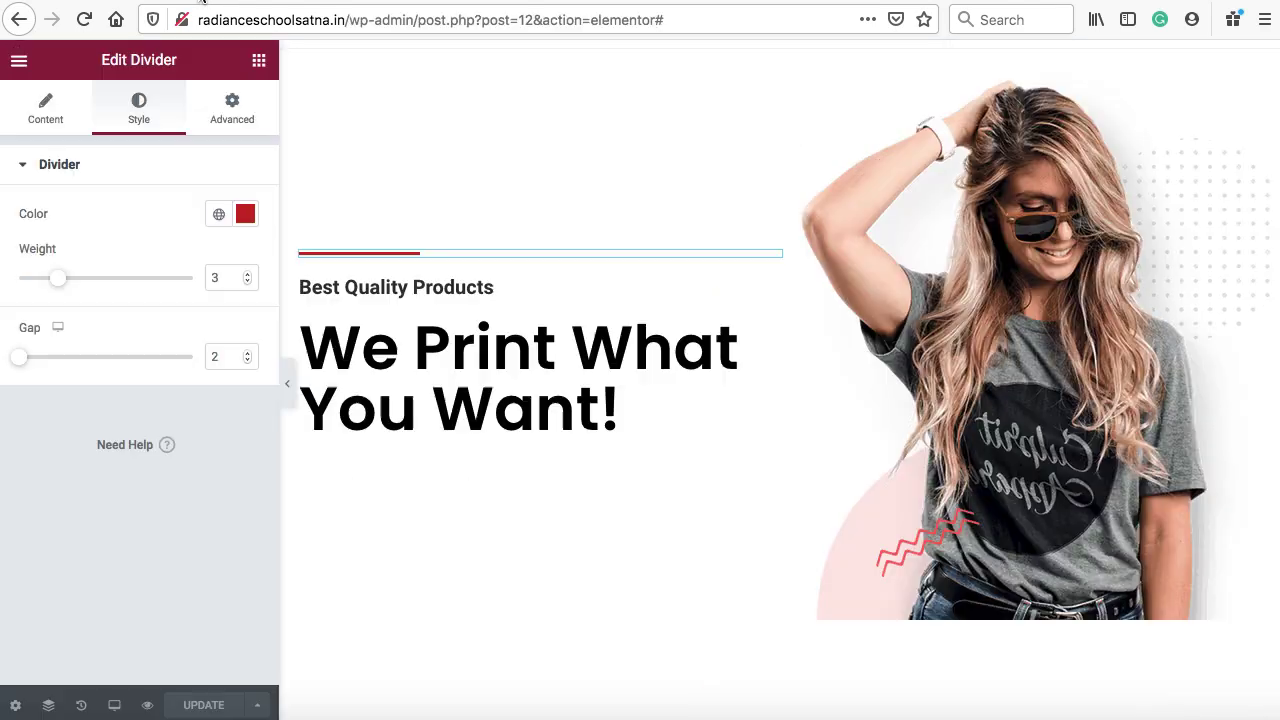
{"action": "scroll", "coordinate": [515, 407], "scroll_direction": "down", "scroll_amount": 2}
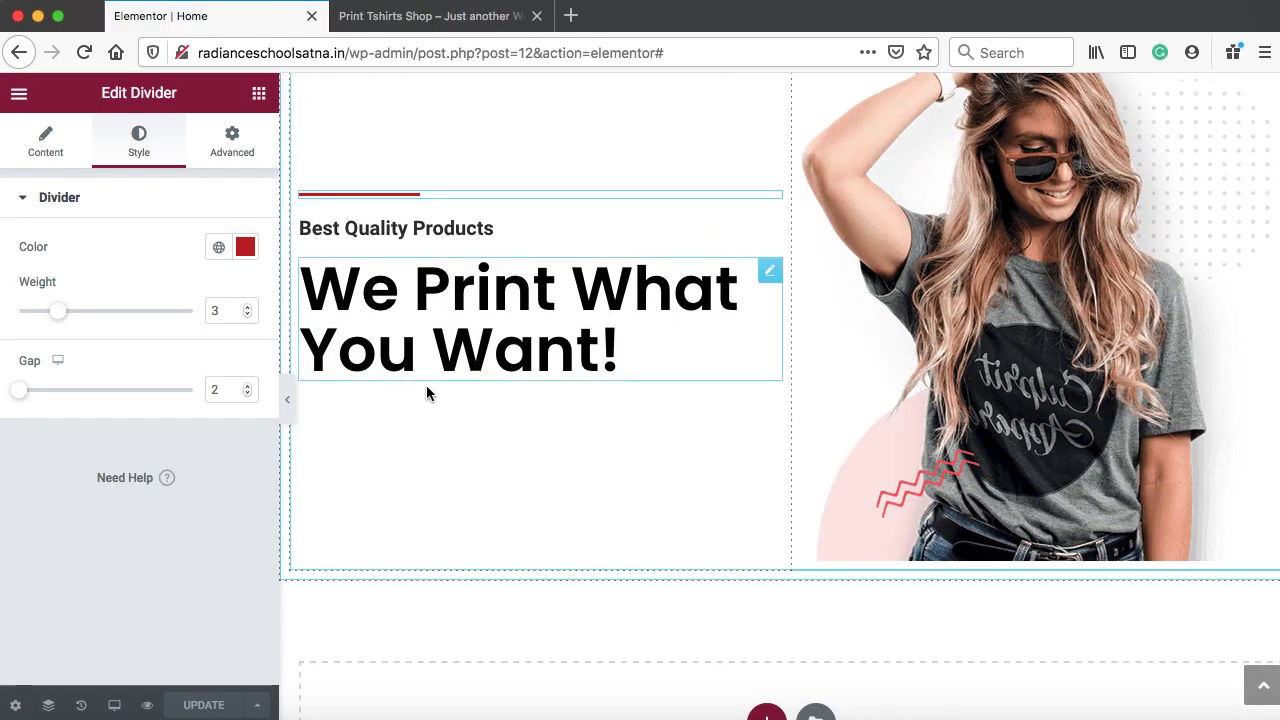
Drag a Button widget under the hero heading
{"action": "left_click", "coordinate": [258, 93]}
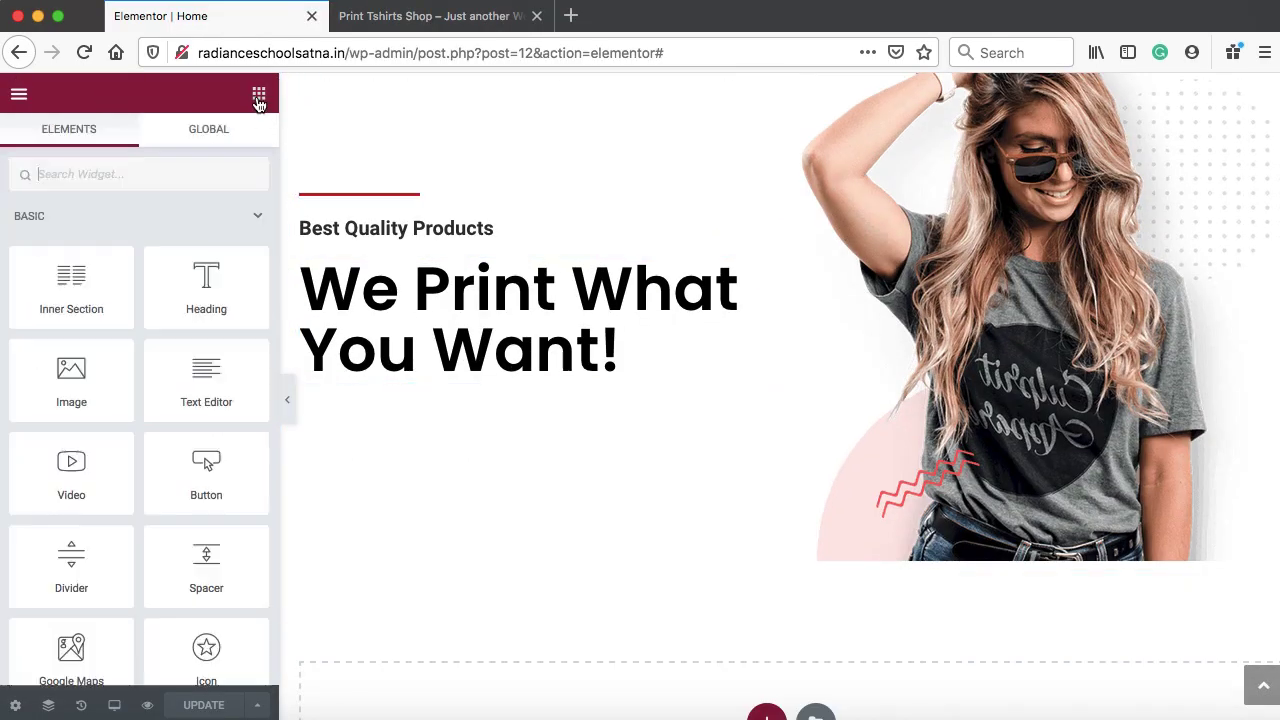
{"action": "scroll", "coordinate": [221, 332], "scroll_direction": "down", "scroll_amount": 1}
{"action": "left_click_drag", "start_coordinate": [200, 400], "coordinate": [383, 379]}
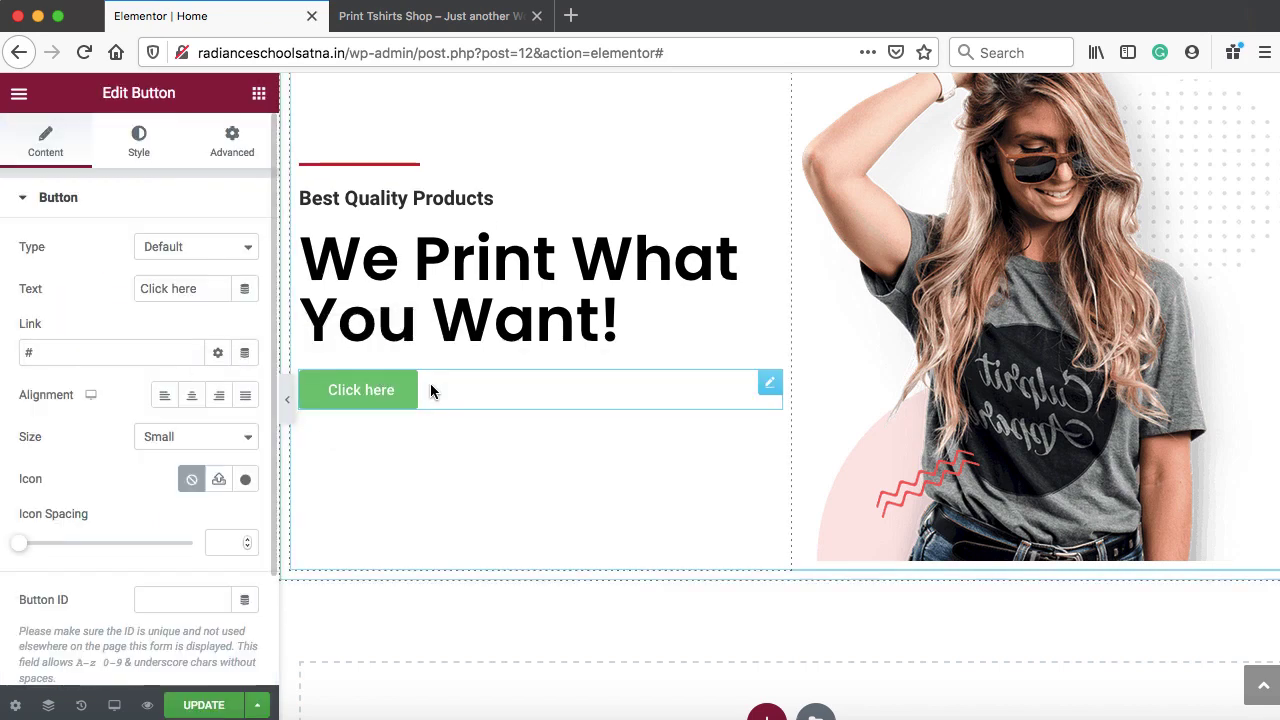
{"action": "scroll", "coordinate": [462, 393], "scroll_direction": "up", "scroll_amount": 4}
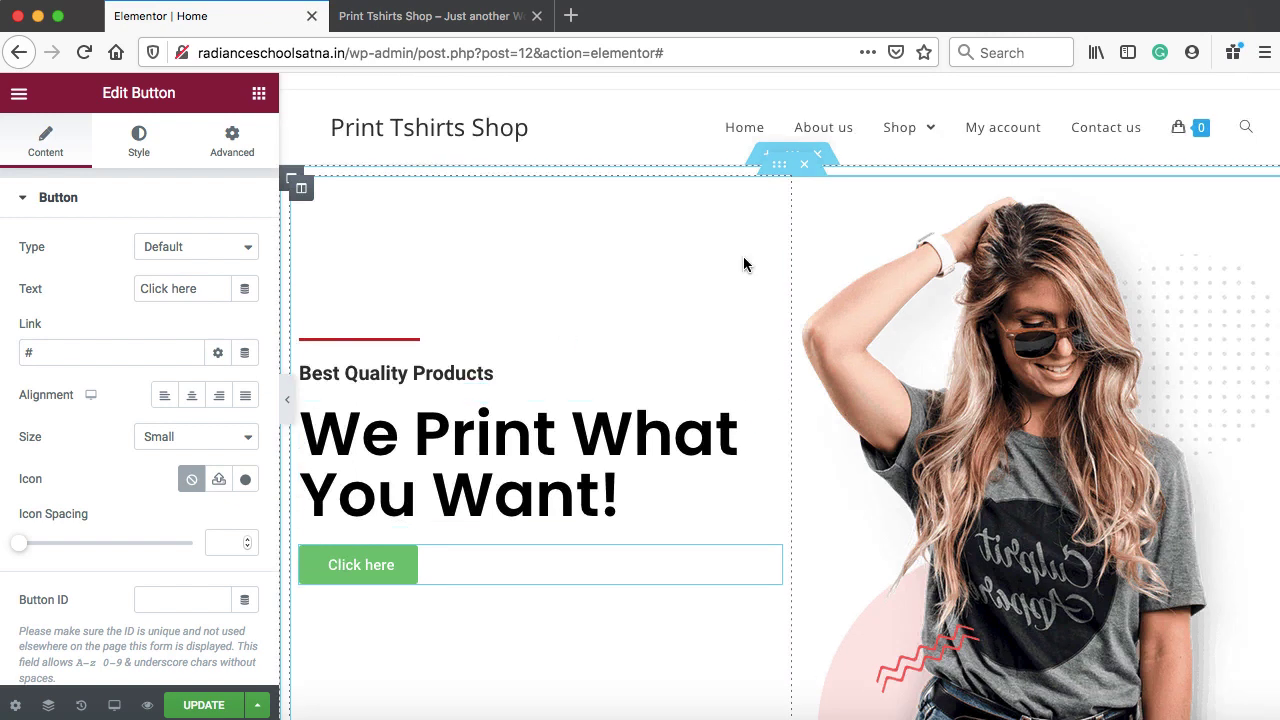
Label the button ALL PRODUCTS and link it to the copied Shop page address
{"action": "right_click", "coordinate": [899, 133]}
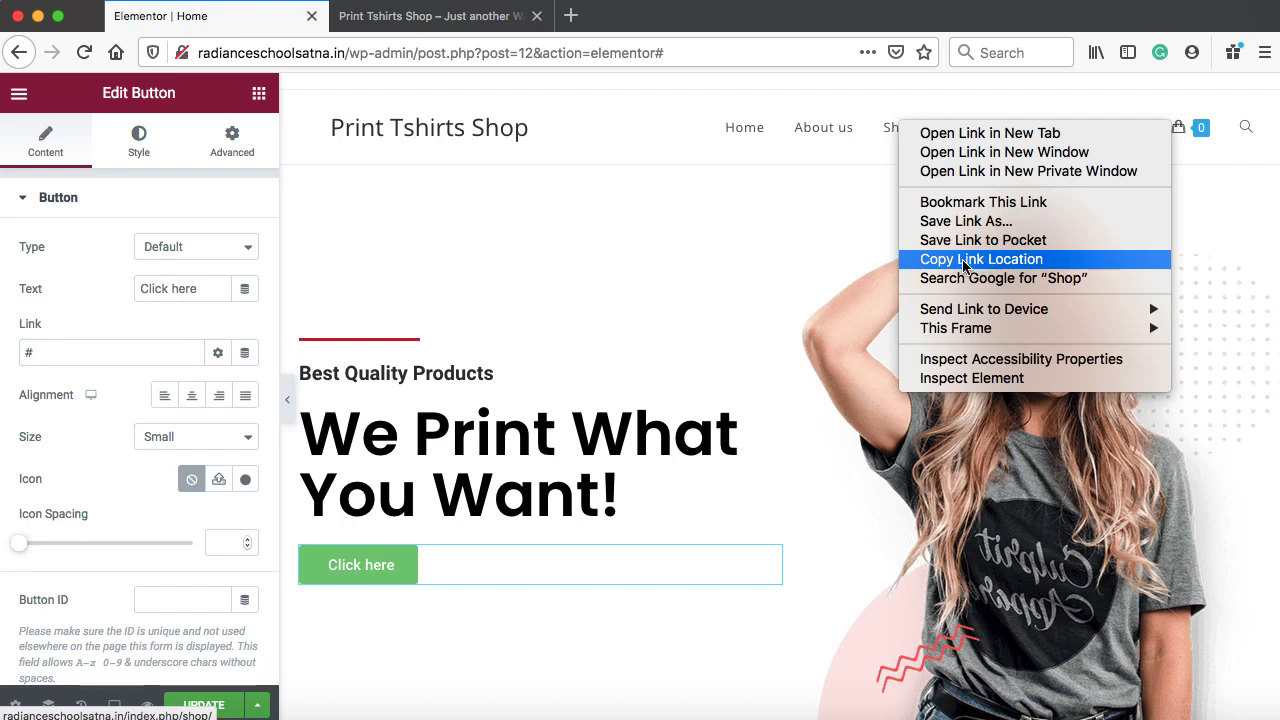
{"action": "left_click", "coordinate": [973, 263]}
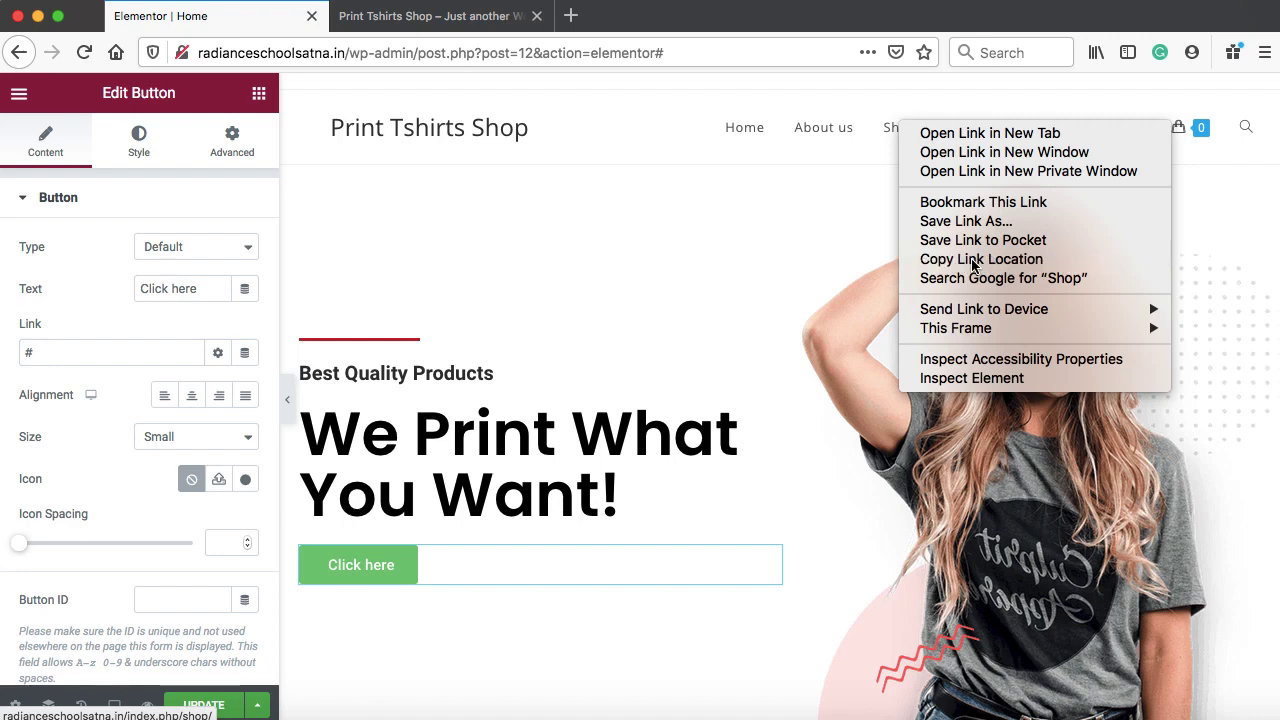
{"action": "right_click", "coordinate": [766, 558]}
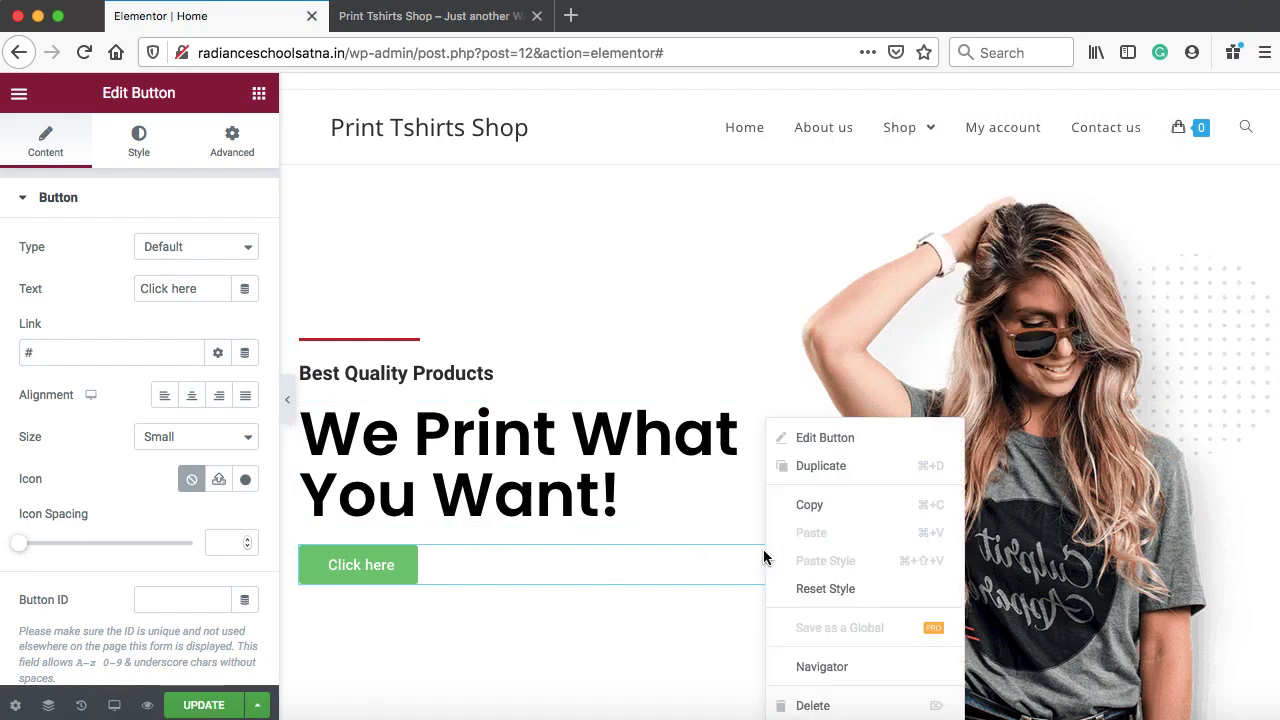
{"action": "left_click", "coordinate": [808, 449]}
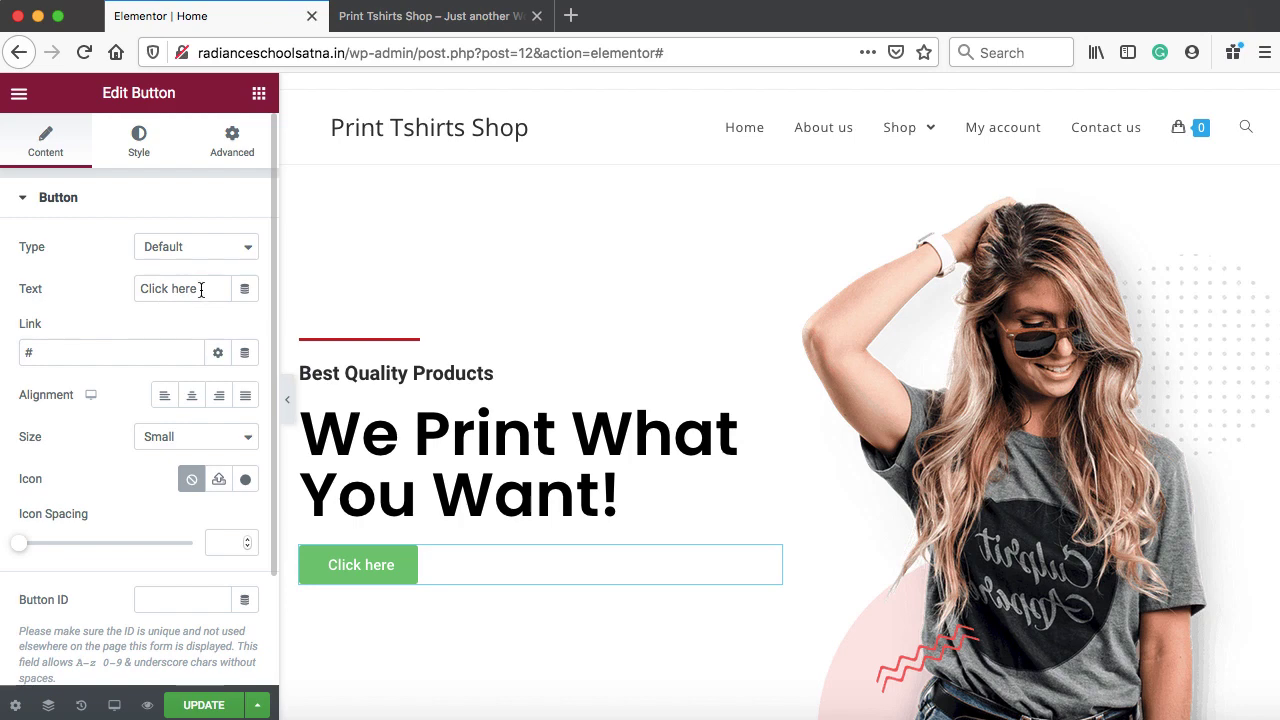
{"action": "left_click_drag", "start_coordinate": [201, 290], "coordinate": [144, 290]}
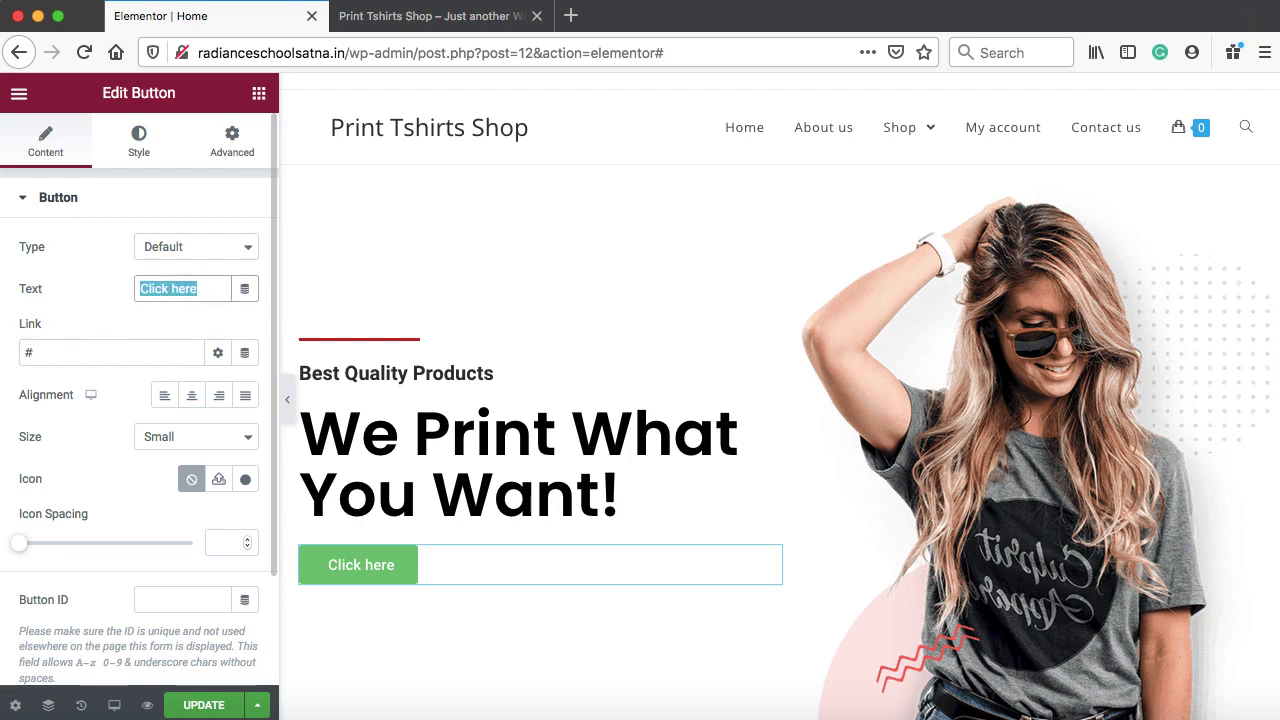
{"action": "type", "text": "ALL PRODUCTS"}
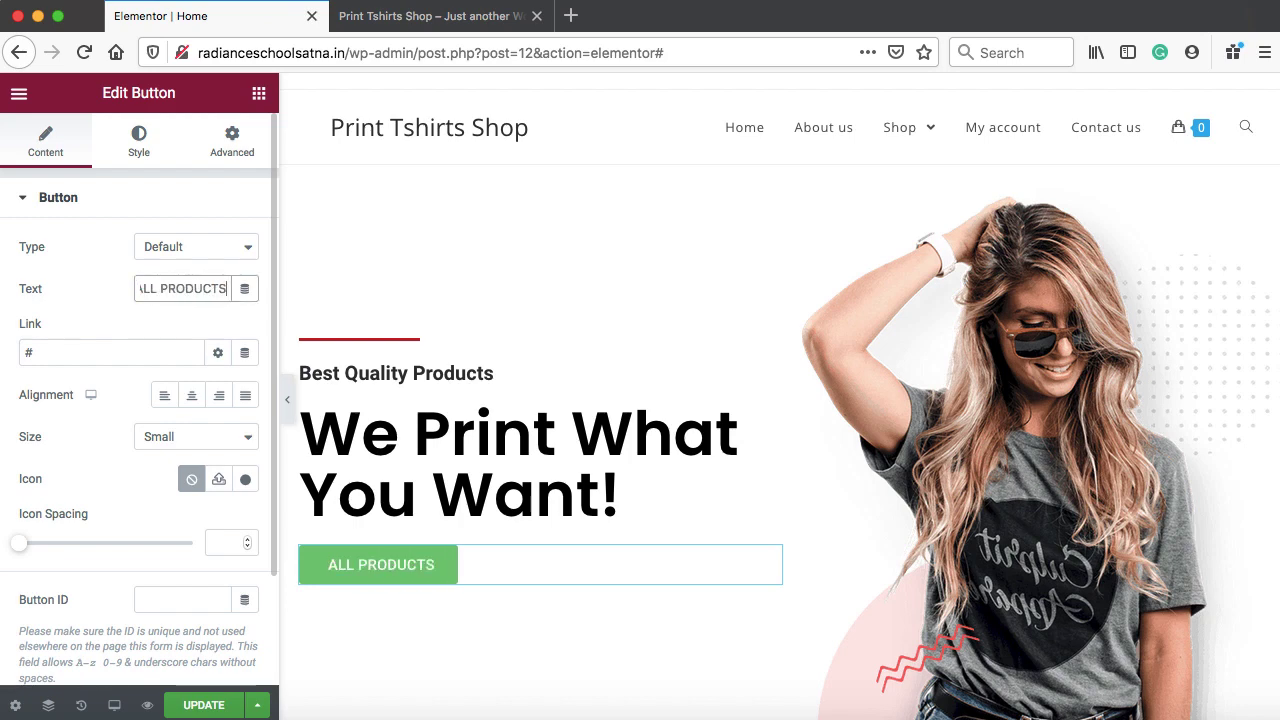
{"action": "left_click", "coordinate": [46, 350]}
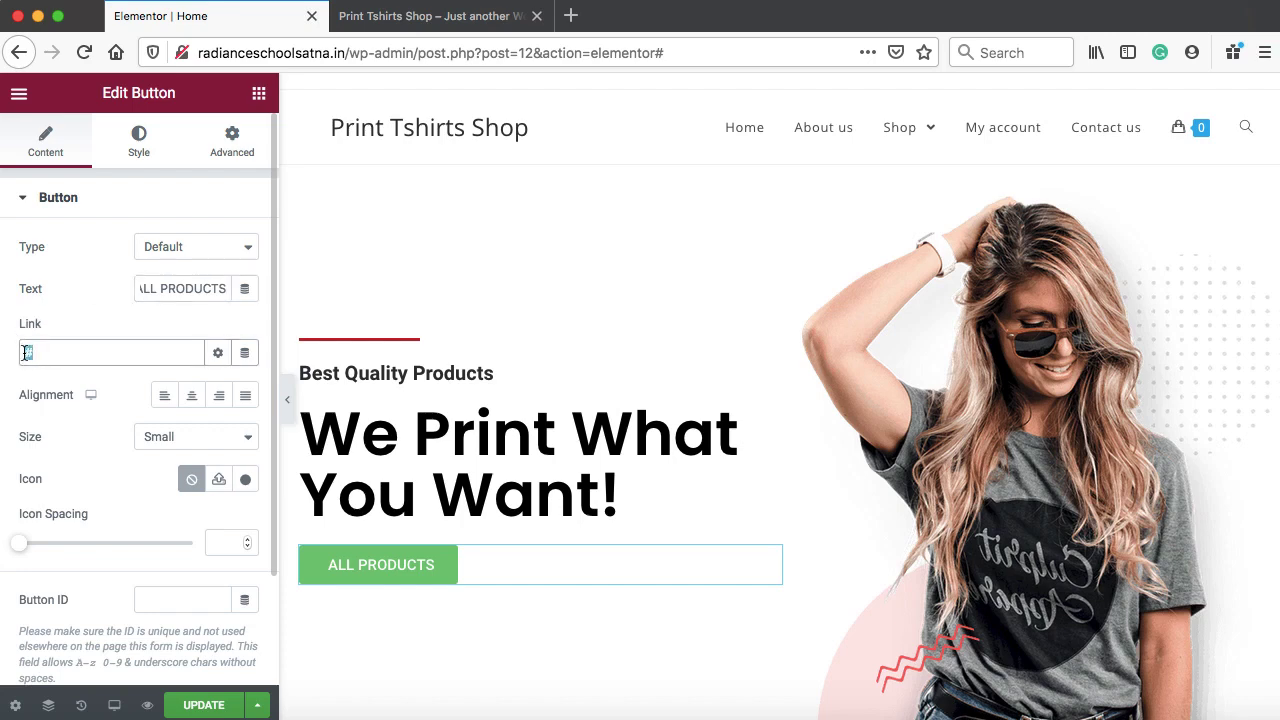
{"action": "right_click", "coordinate": [56, 352]}
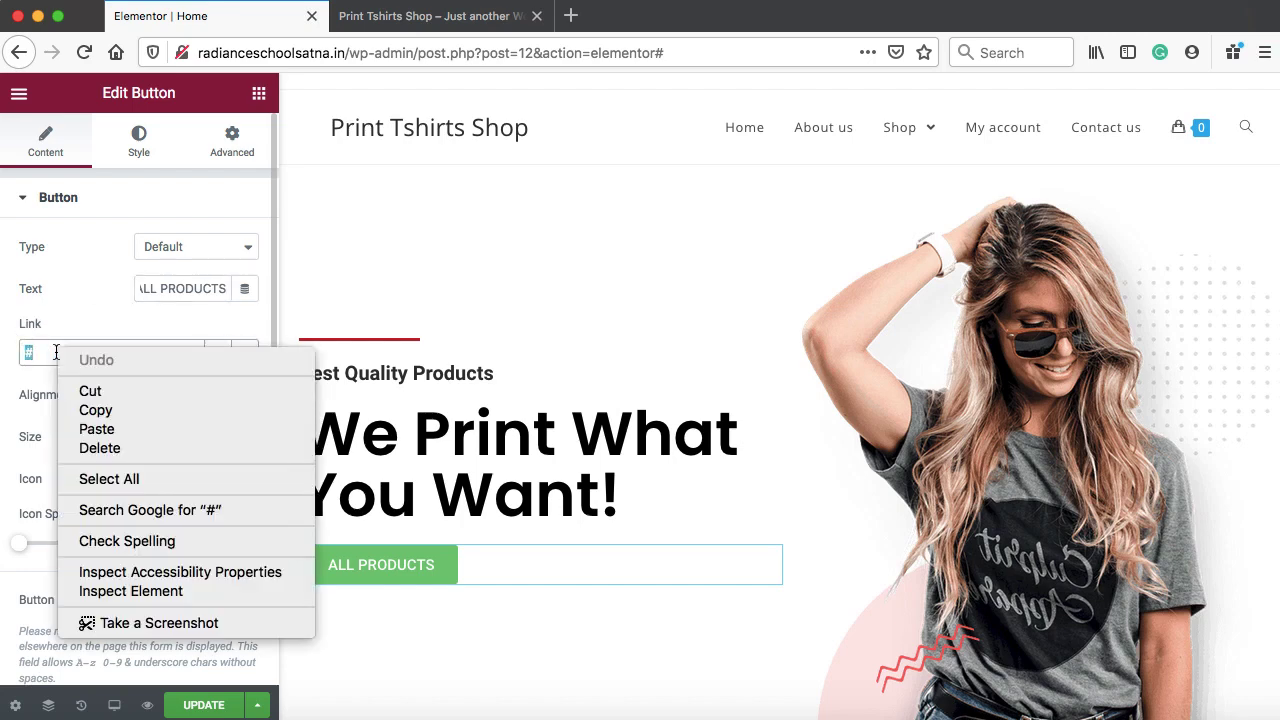
{"action": "left_click", "coordinate": [113, 427]}
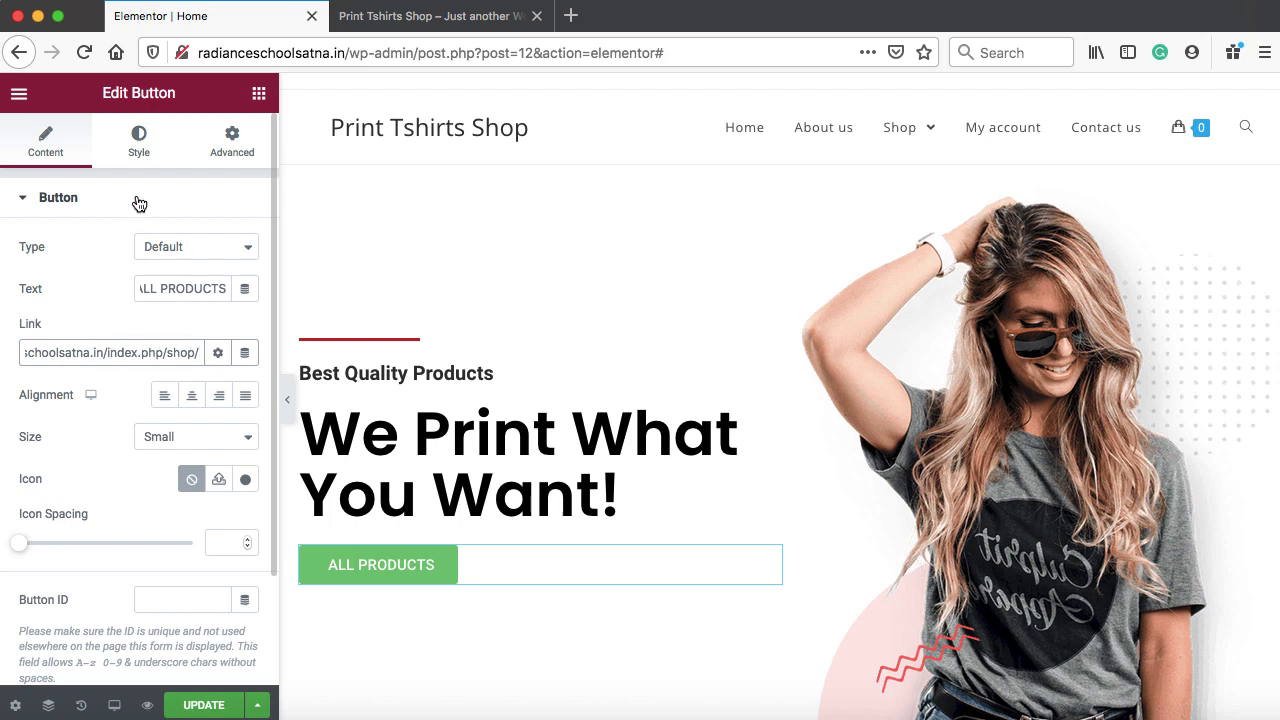
Give the button a bright red #D40404 background and update the page
{"action": "left_click", "coordinate": [139, 145]}
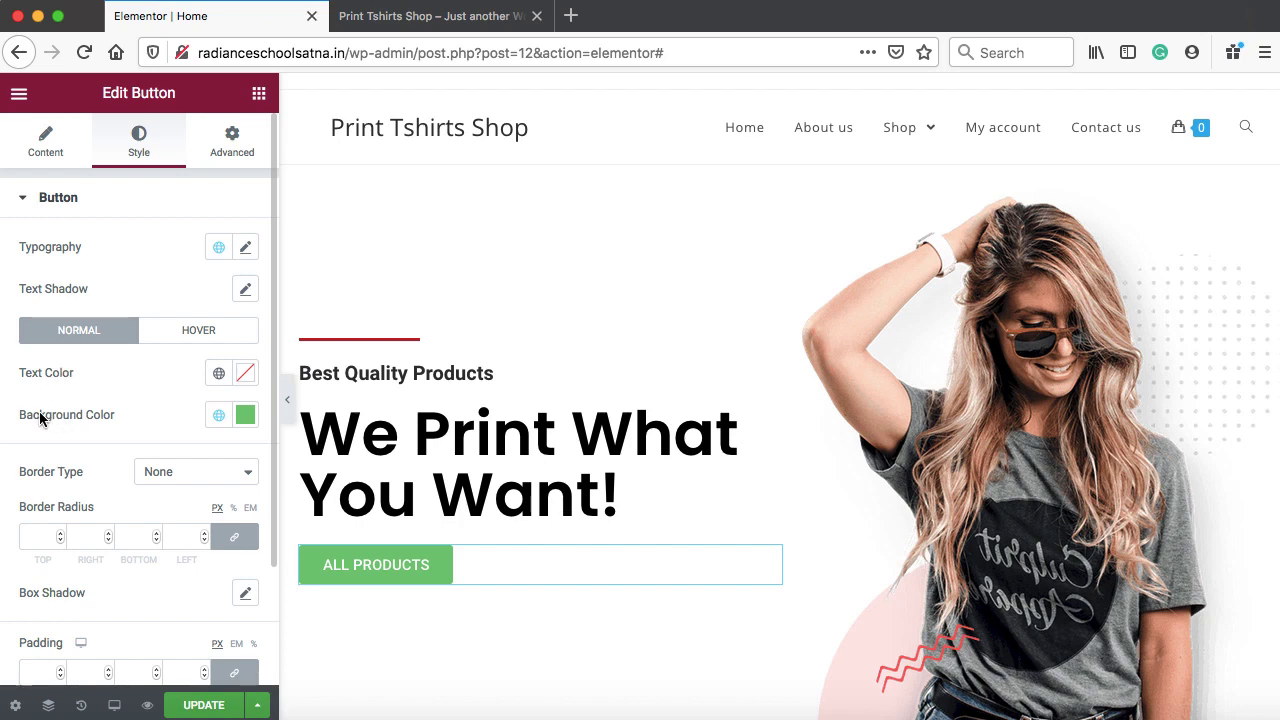
{"action": "left_click", "coordinate": [246, 416]}
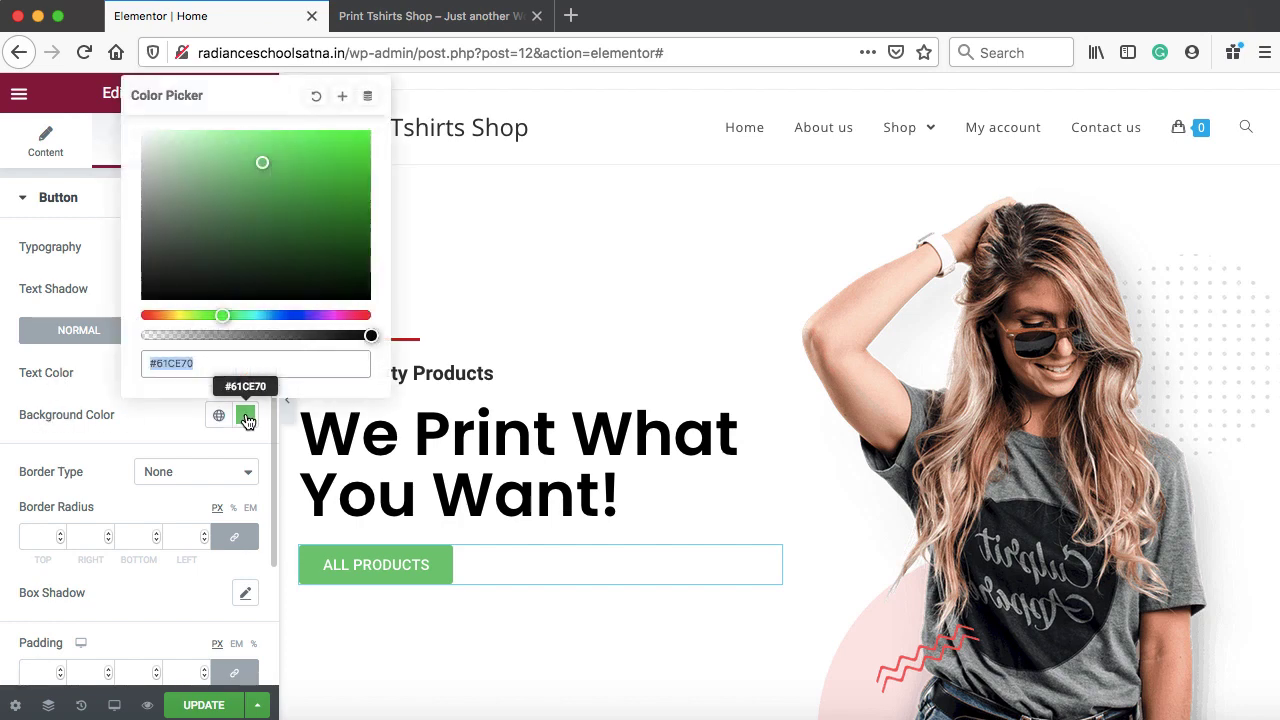
{"action": "left_click_drag", "start_coordinate": [218, 316], "coordinate": [131, 321]}
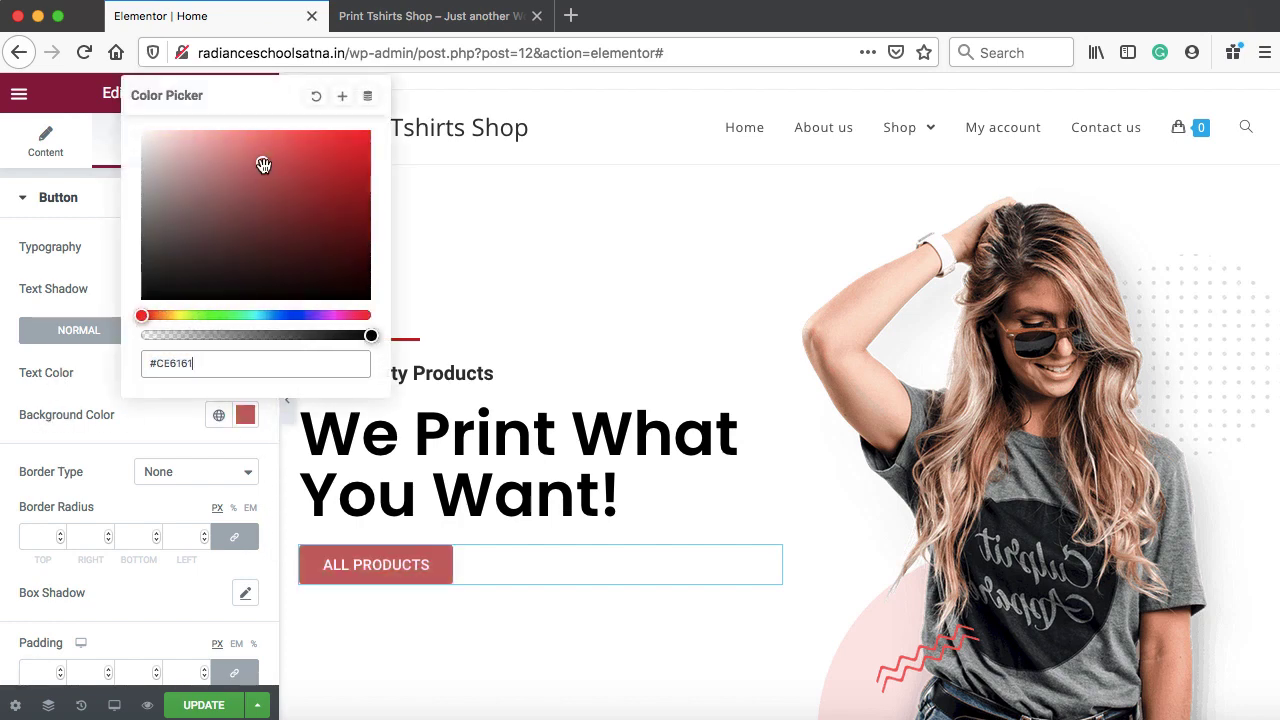
{"action": "left_click_drag", "start_coordinate": [263, 162], "coordinate": [366, 157]}
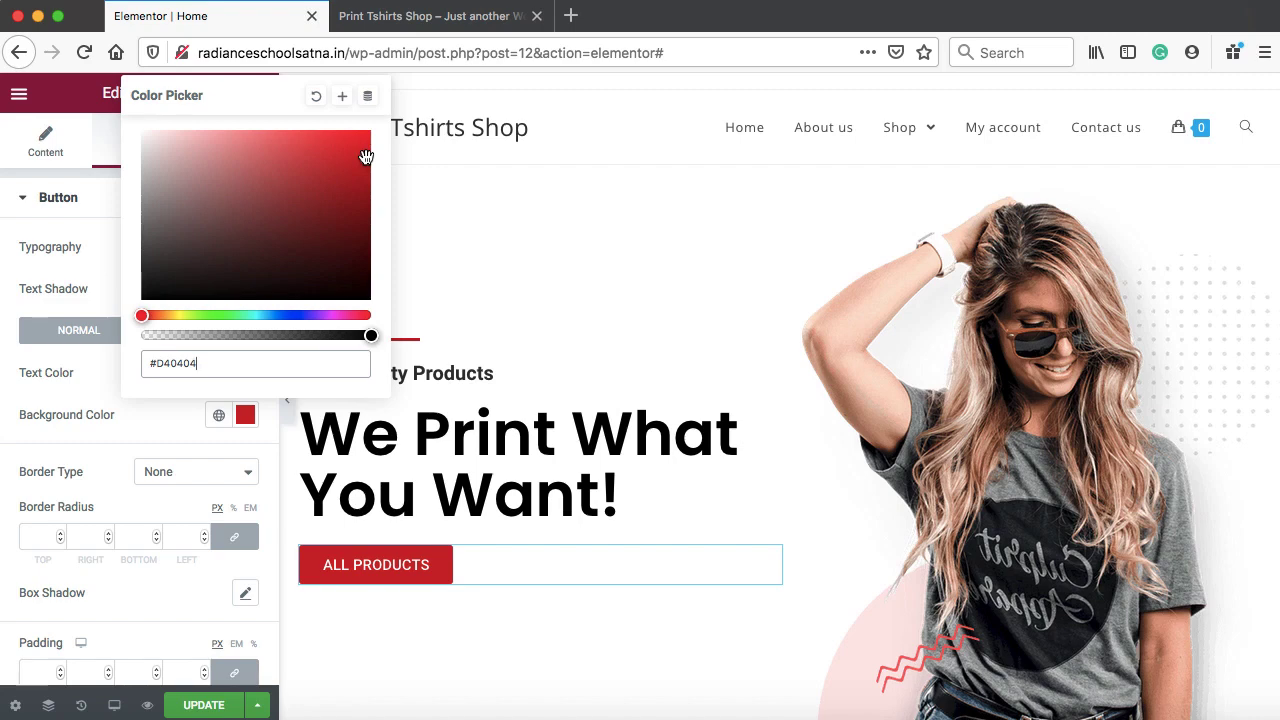
{"action": "left_click", "coordinate": [202, 706]}
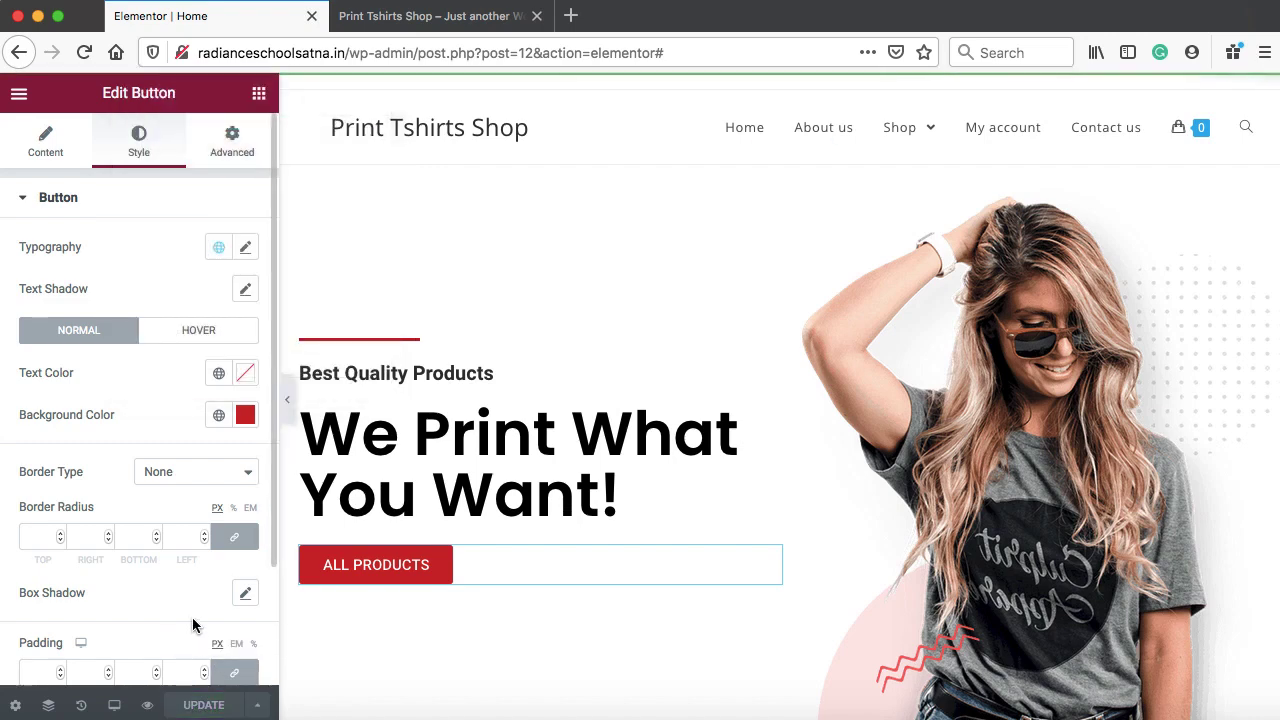
On the reloaded live site, follow ALL PRODUCTS to the shop page, browse it, then return to the editor
{"action": "left_click", "coordinate": [445, 20]}
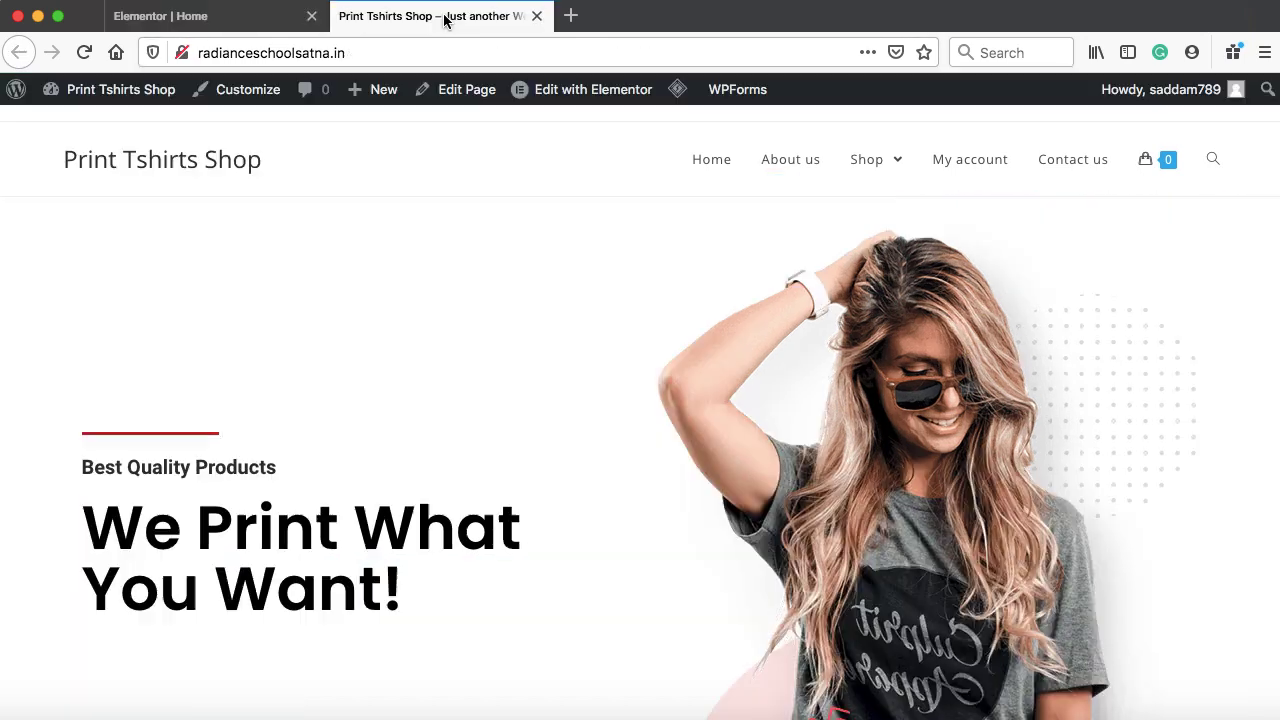
{"action": "left_click", "coordinate": [84, 55]}
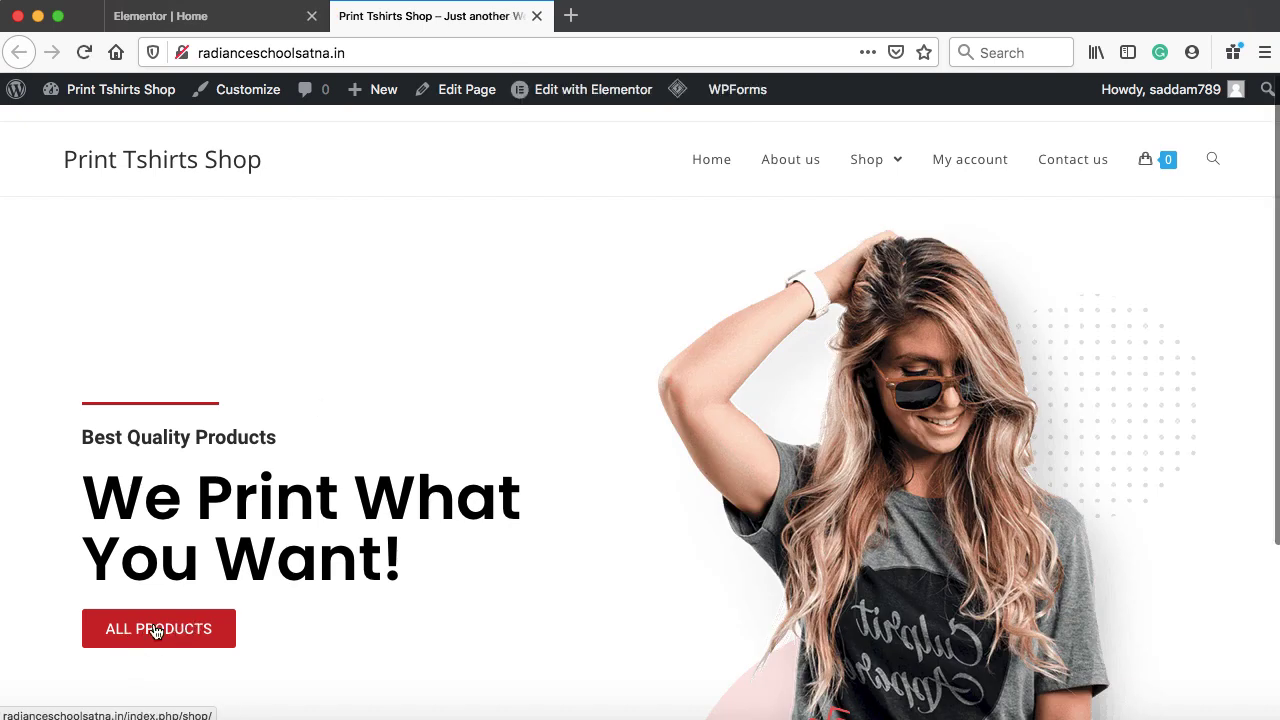
{"action": "left_click", "coordinate": [156, 630]}
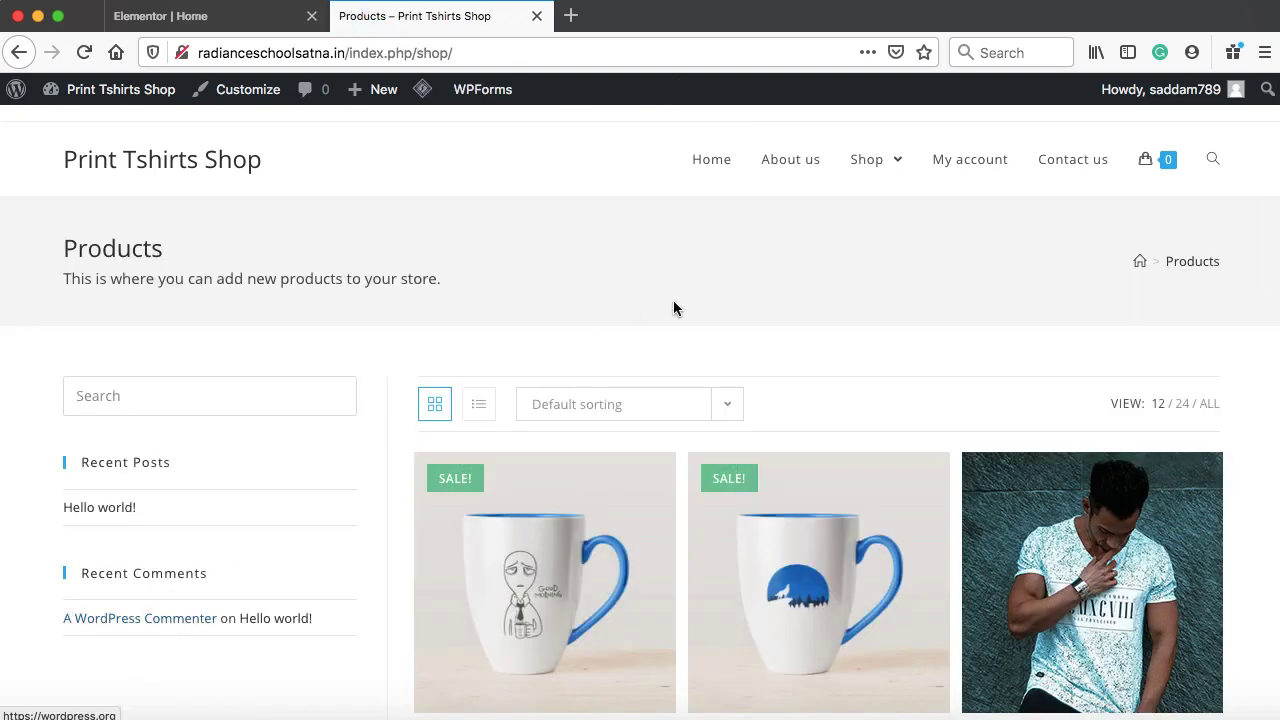
{"action": "scroll", "coordinate": [862, 292], "scroll_direction": "down", "scroll_amount": 2}
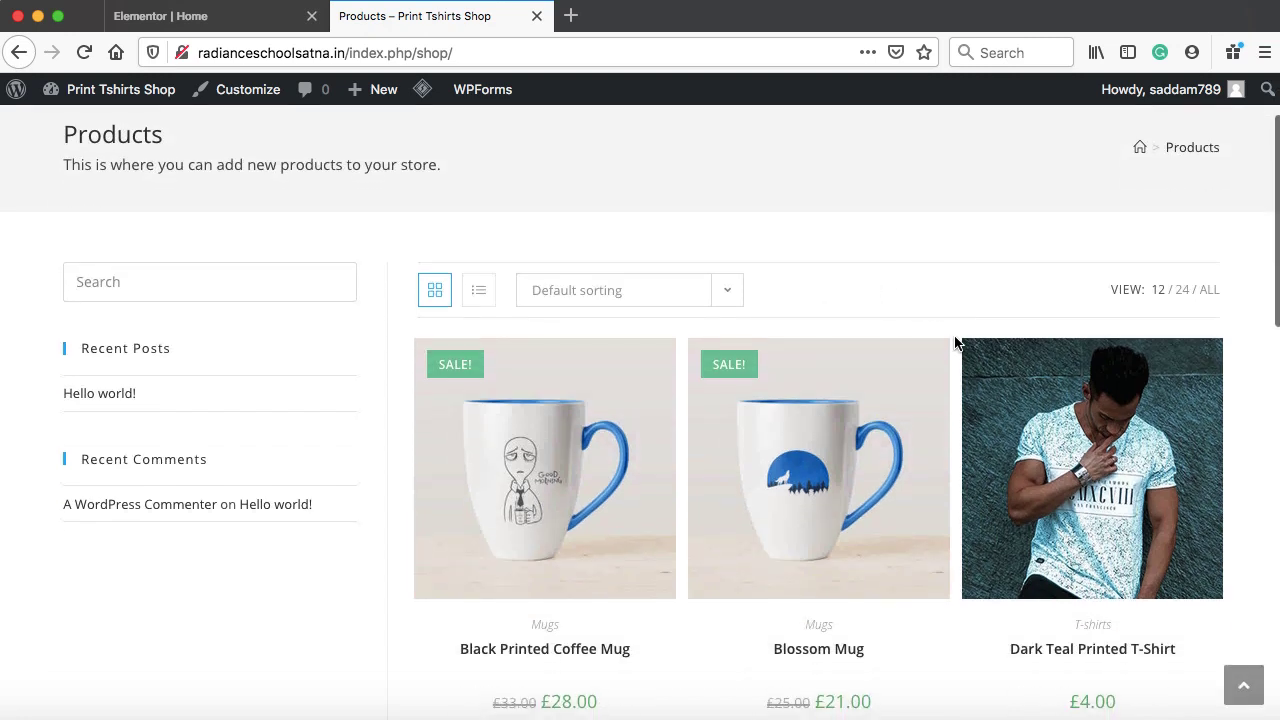
{"action": "scroll", "coordinate": [955, 343], "scroll_direction": "down", "scroll_amount": 3}
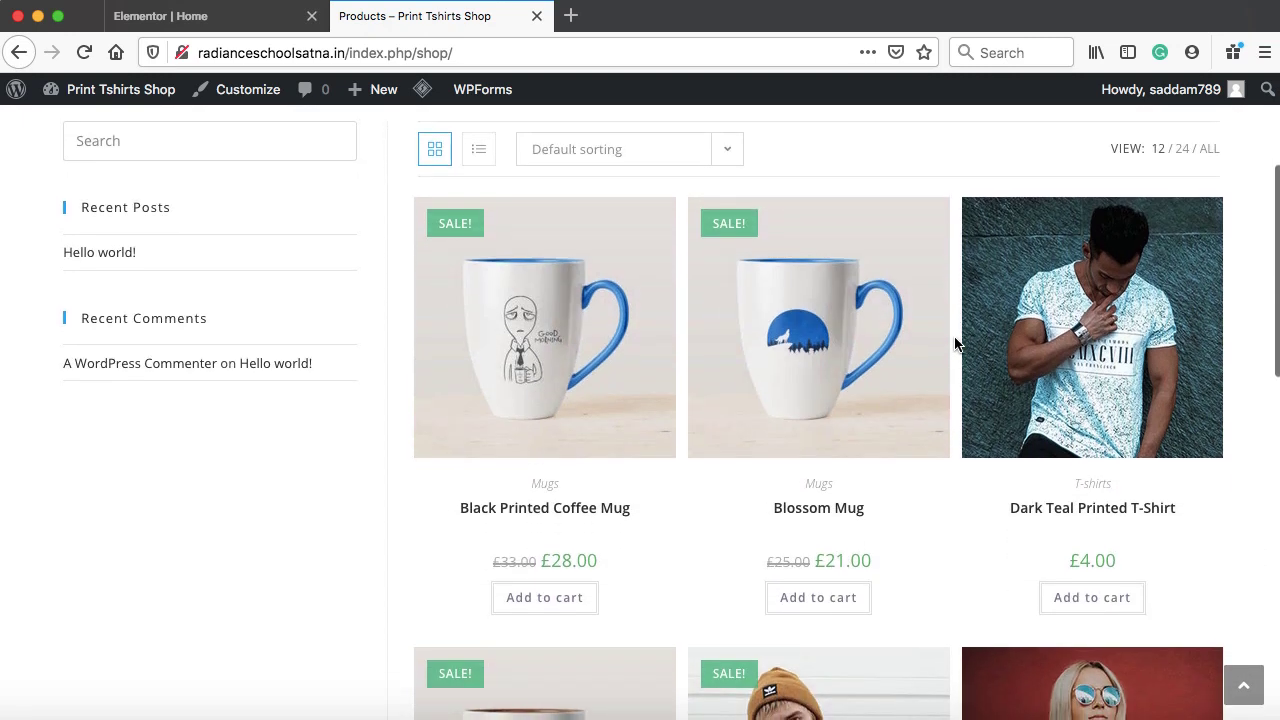
{"action": "scroll", "coordinate": [955, 343], "scroll_direction": "down", "scroll_amount": 1}
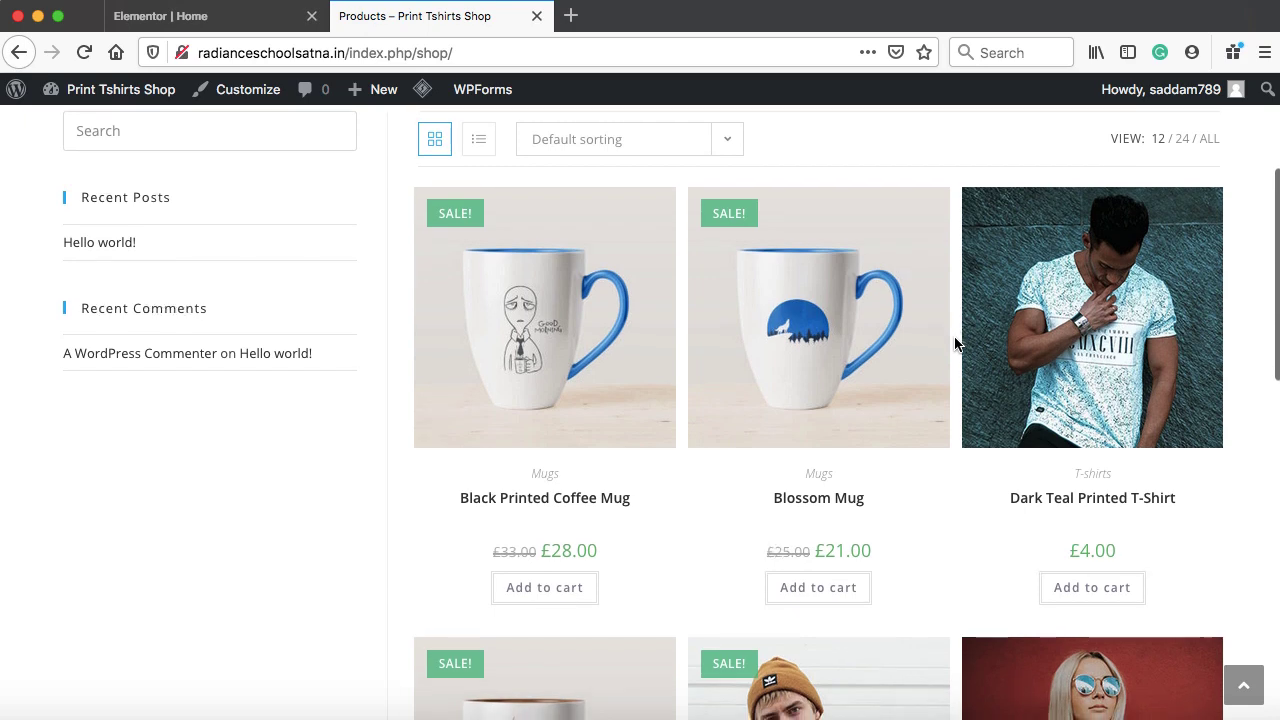
{"action": "scroll", "coordinate": [955, 343], "scroll_direction": "down", "scroll_amount": 1}
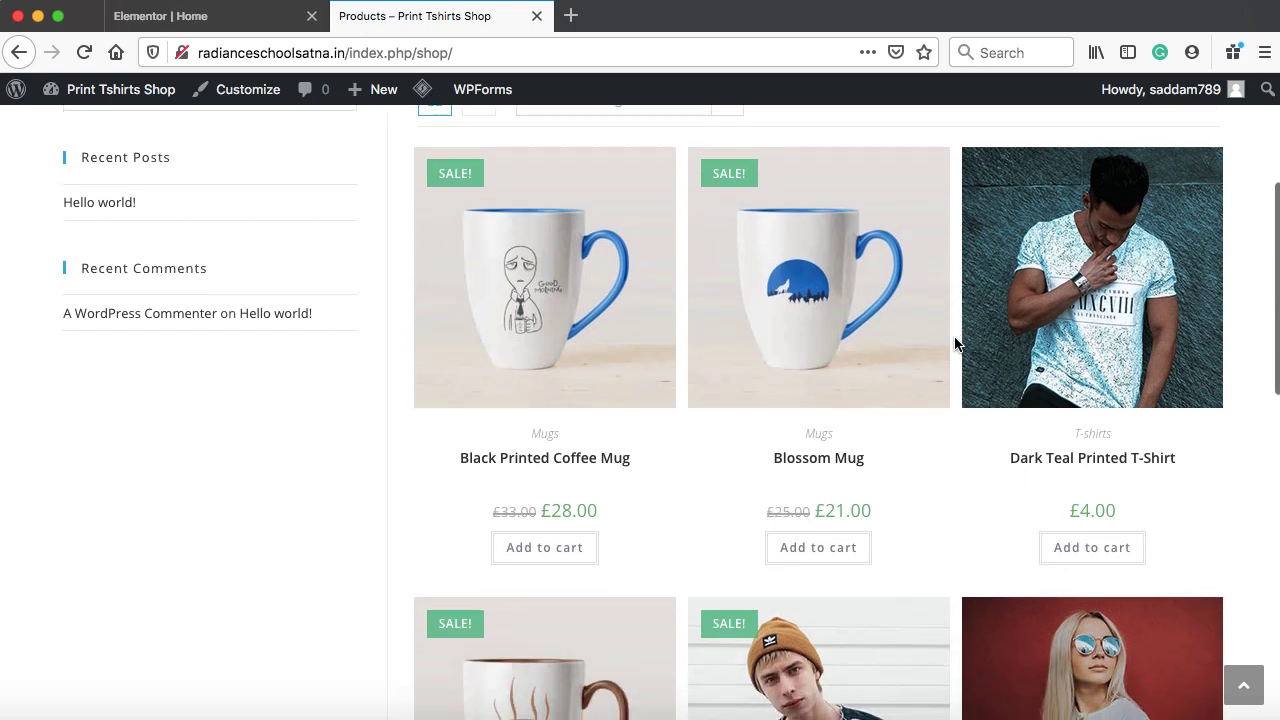
{"action": "scroll", "coordinate": [955, 343], "scroll_direction": "down", "scroll_amount": 4}
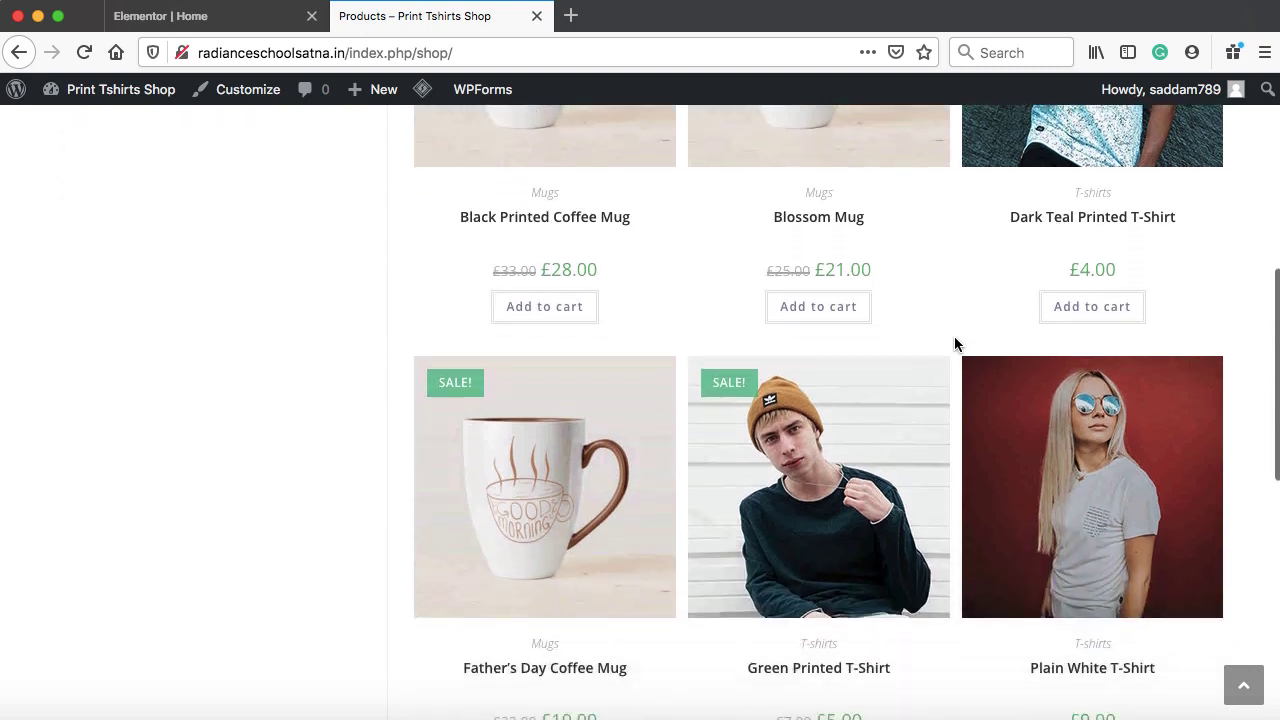
{"action": "scroll", "coordinate": [955, 343], "scroll_direction": "up", "scroll_amount": 7}
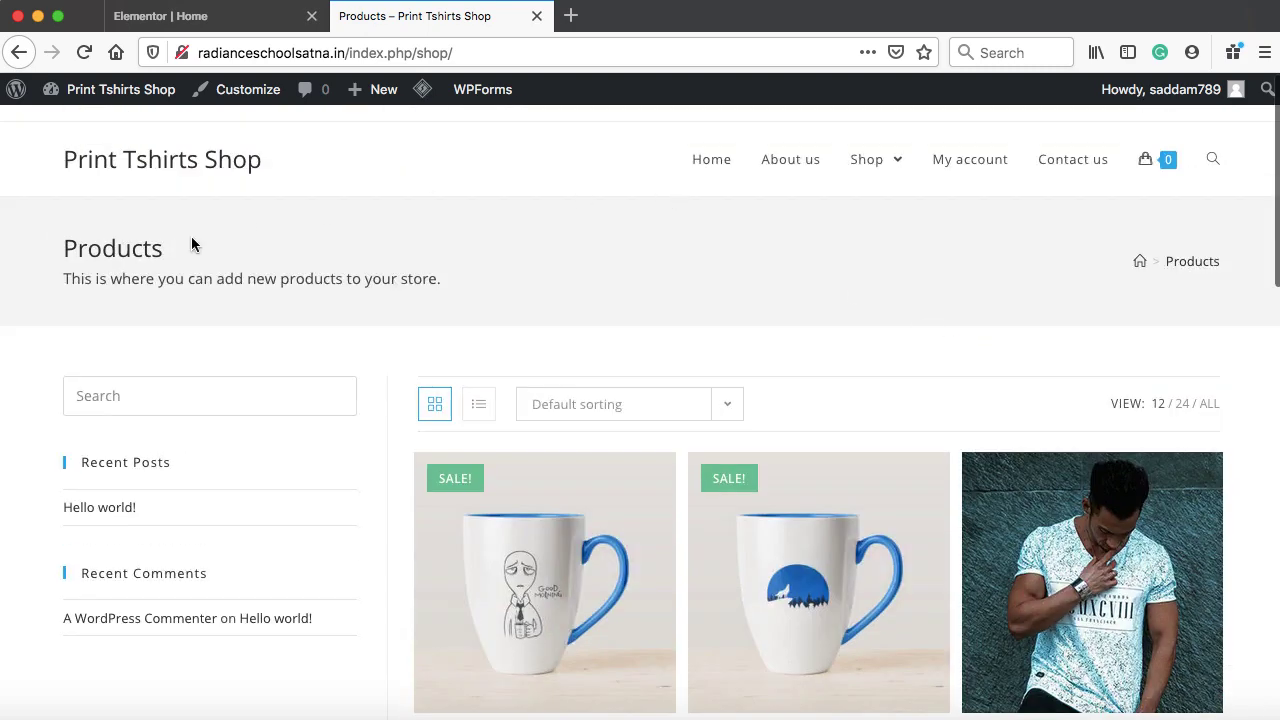
{"action": "mouse_move", "coordinate": [849, 183]}
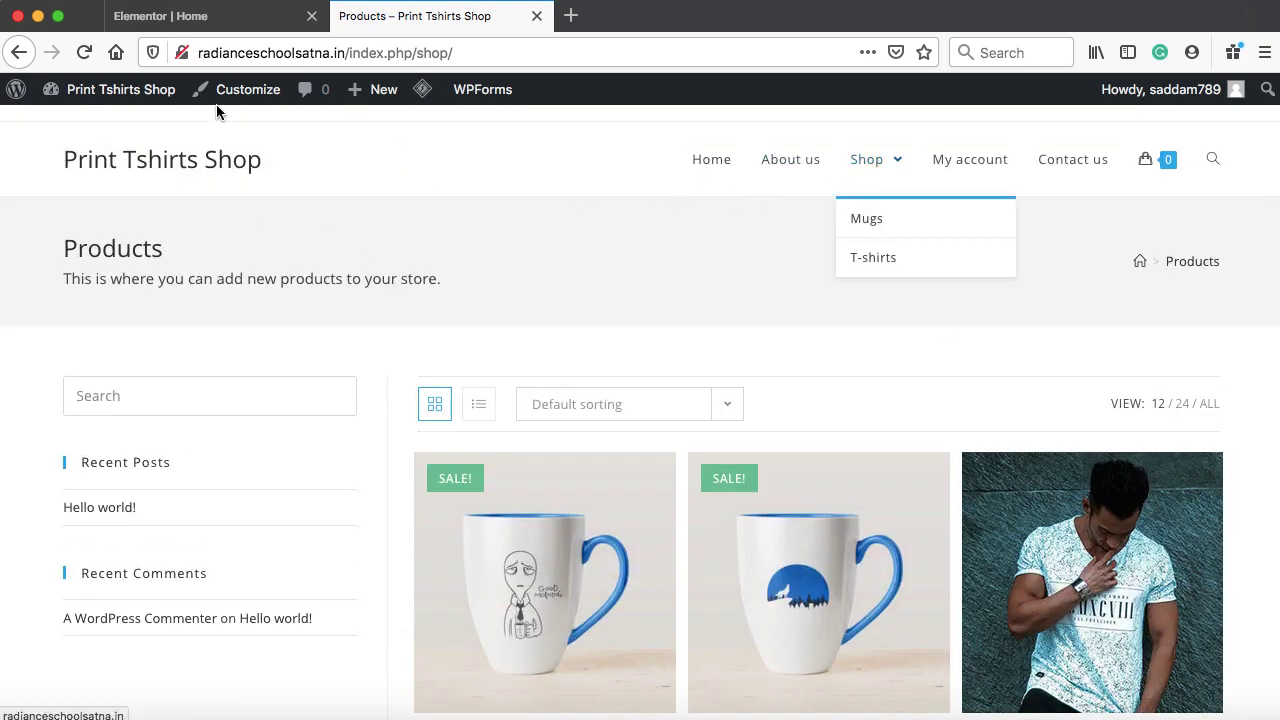
{"action": "left_click", "coordinate": [155, 16]}
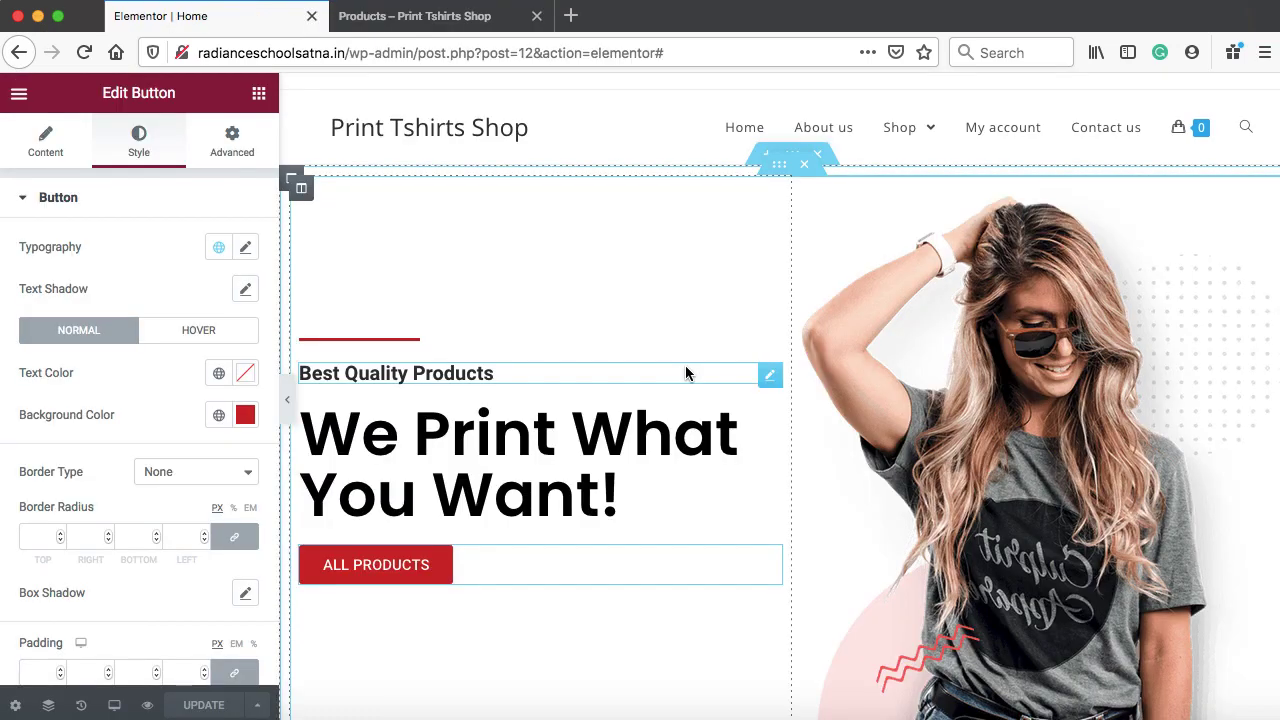
Below the hero, add a one-column section with an inner section and an Image widget in its left column
{"action": "scroll", "coordinate": [686, 367], "scroll_direction": "down", "scroll_amount": 5}
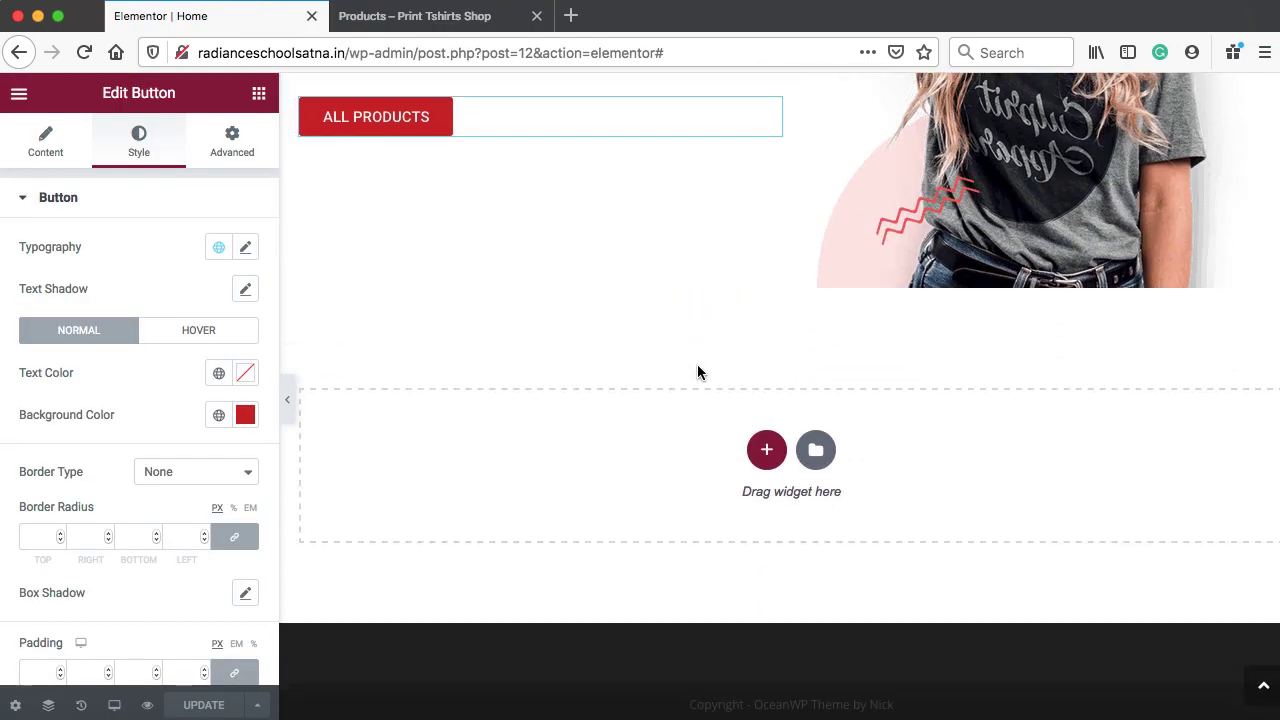
{"action": "left_click", "coordinate": [767, 450]}
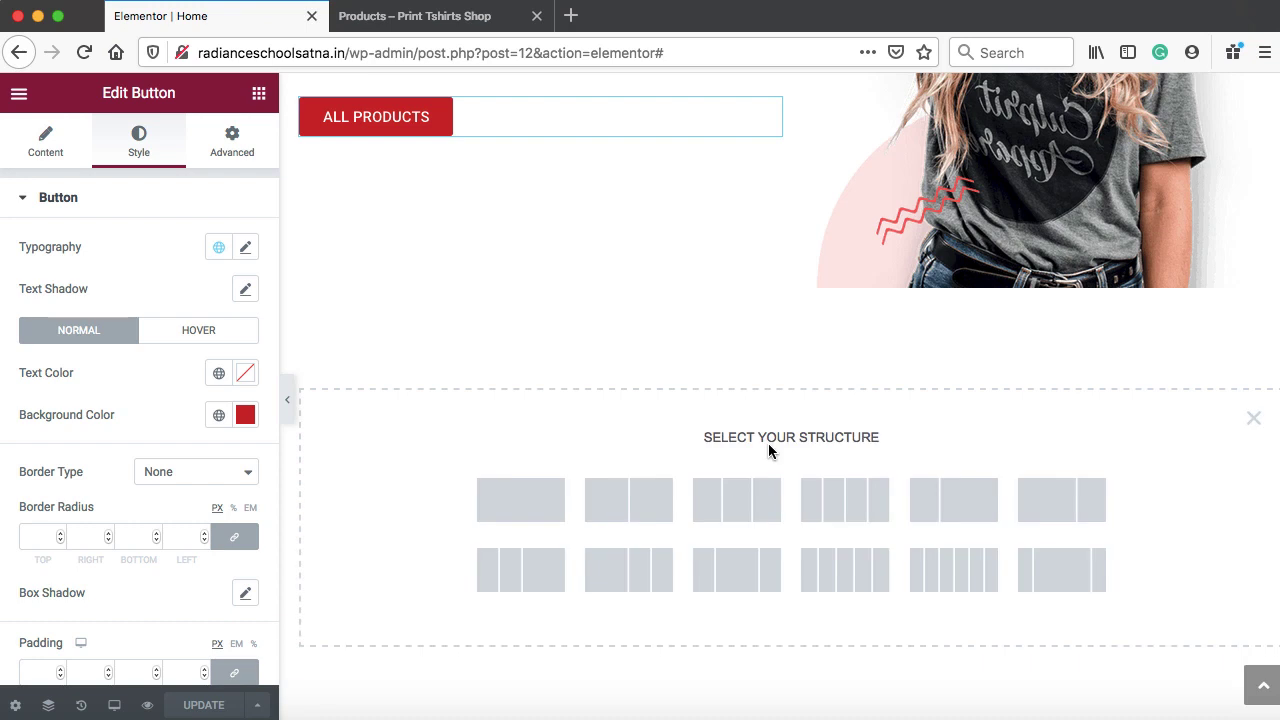
{"action": "left_click", "coordinate": [528, 501]}
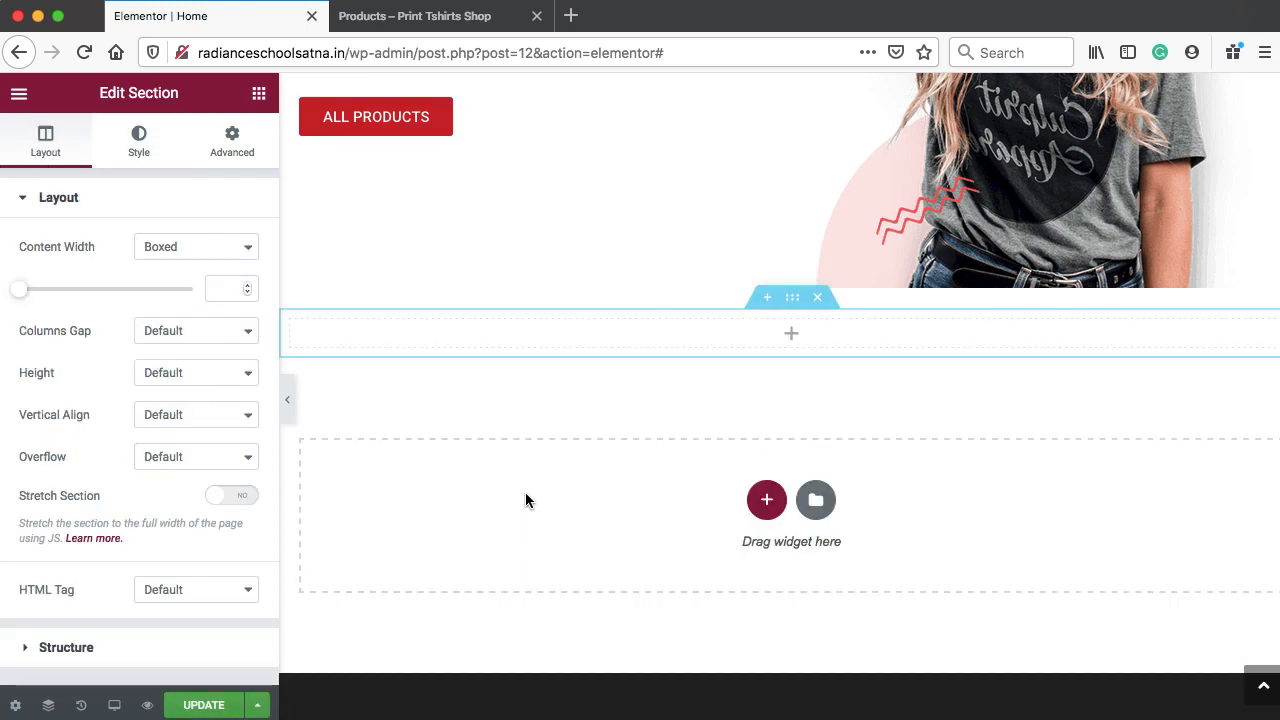
{"action": "left_click", "coordinate": [794, 343]}
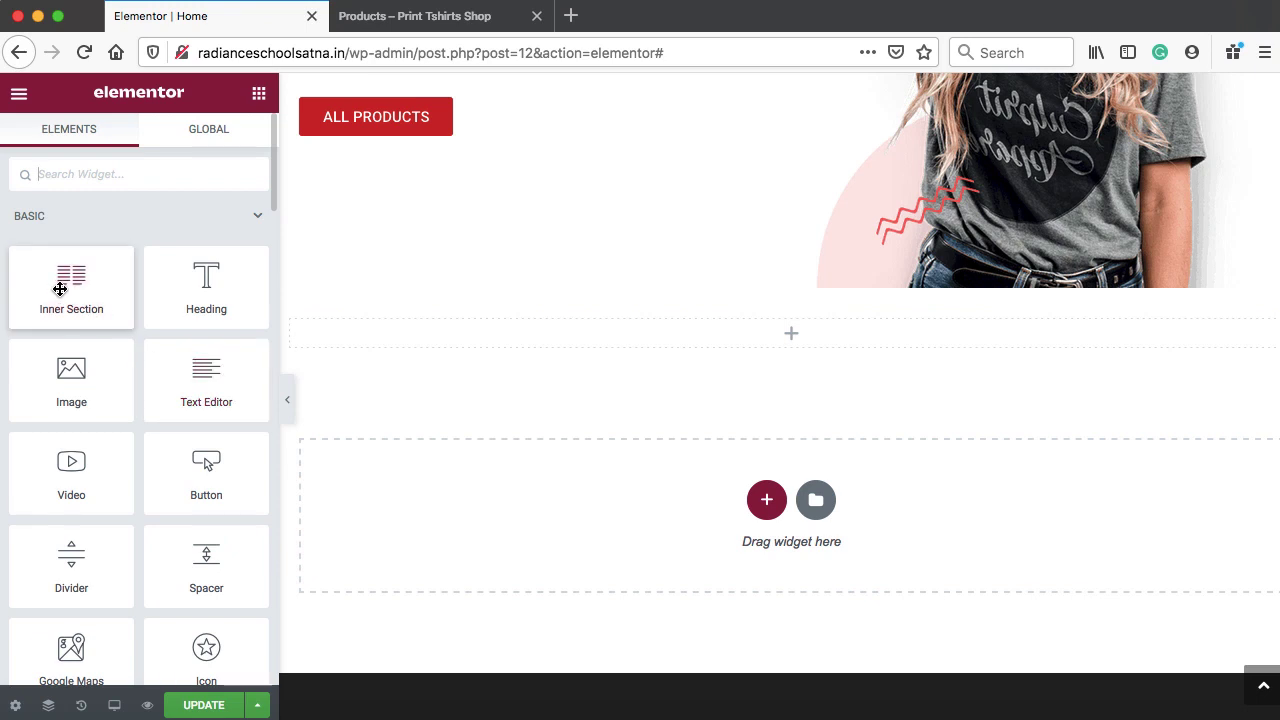
{"action": "left_click_drag", "start_coordinate": [70, 278], "coordinate": [788, 340]}
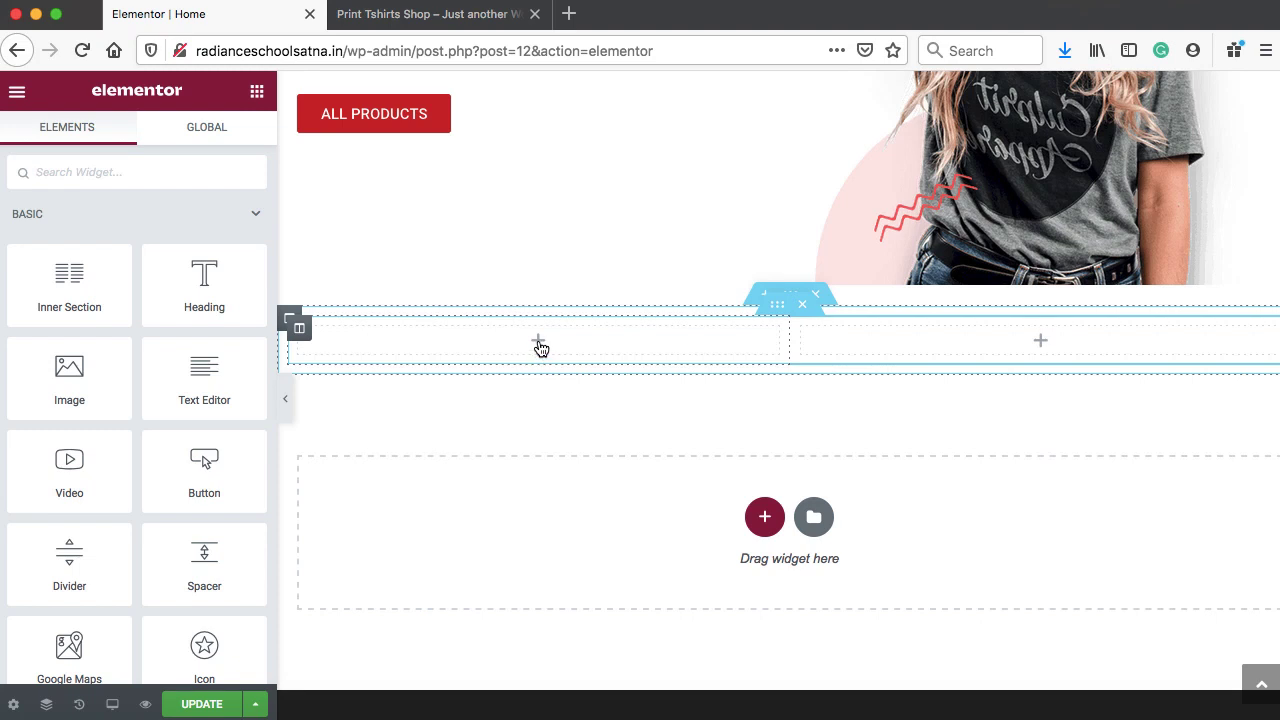
{"action": "left_click", "coordinate": [538, 343]}
{"action": "left_click_drag", "start_coordinate": [68, 390], "coordinate": [366, 341]}
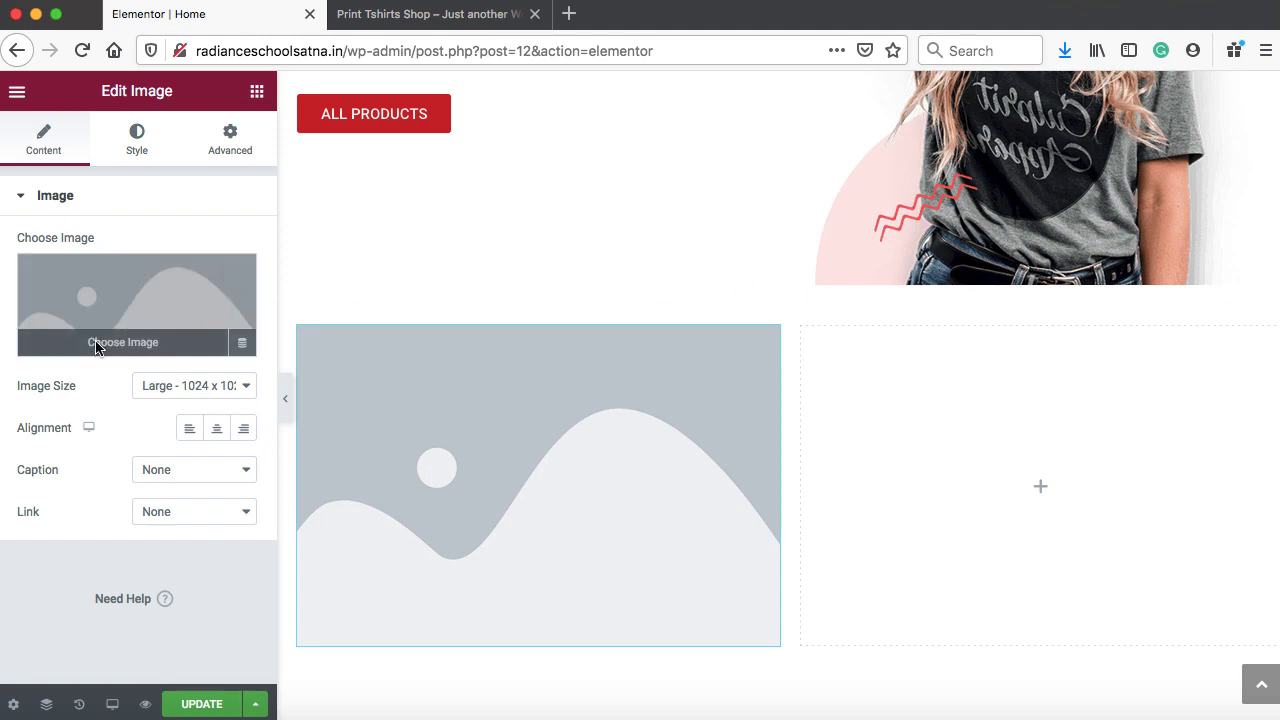
Upload image-01.jpg and insert it into the image block
{"action": "left_click", "coordinate": [97, 345]}
{"action": "left_click", "coordinate": [72, 172]}
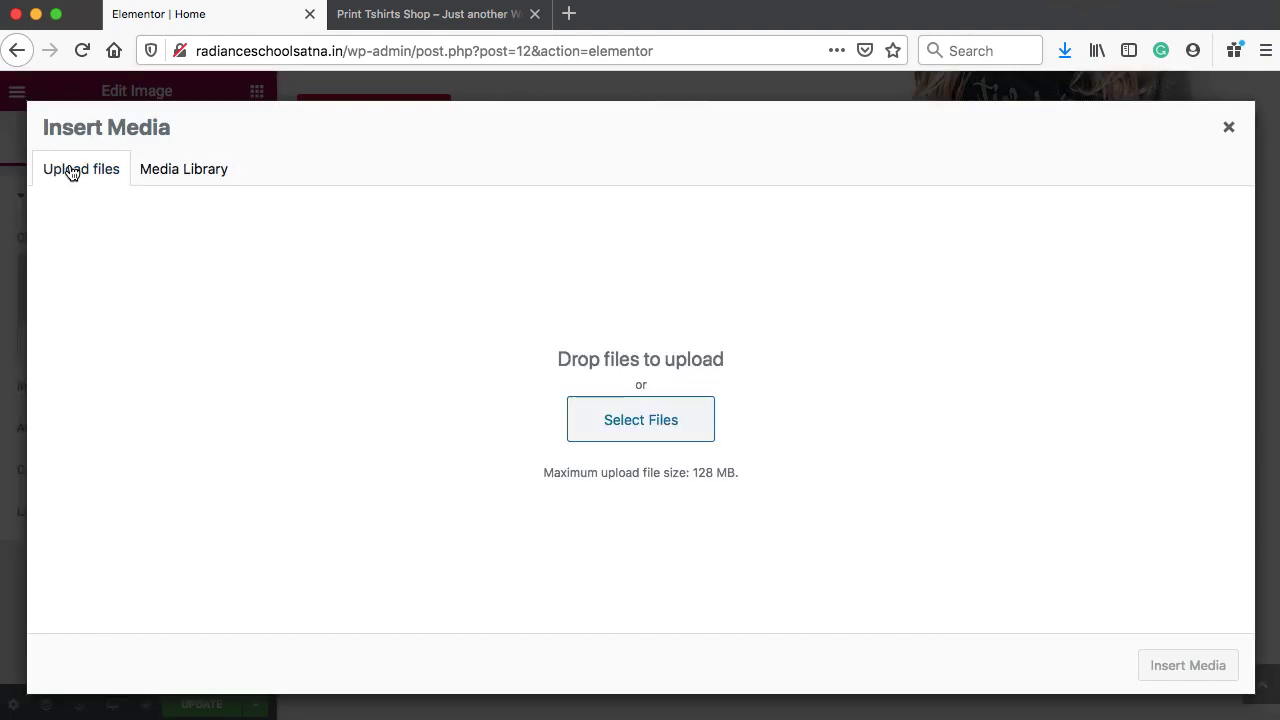
{"action": "left_click", "coordinate": [640, 422]}
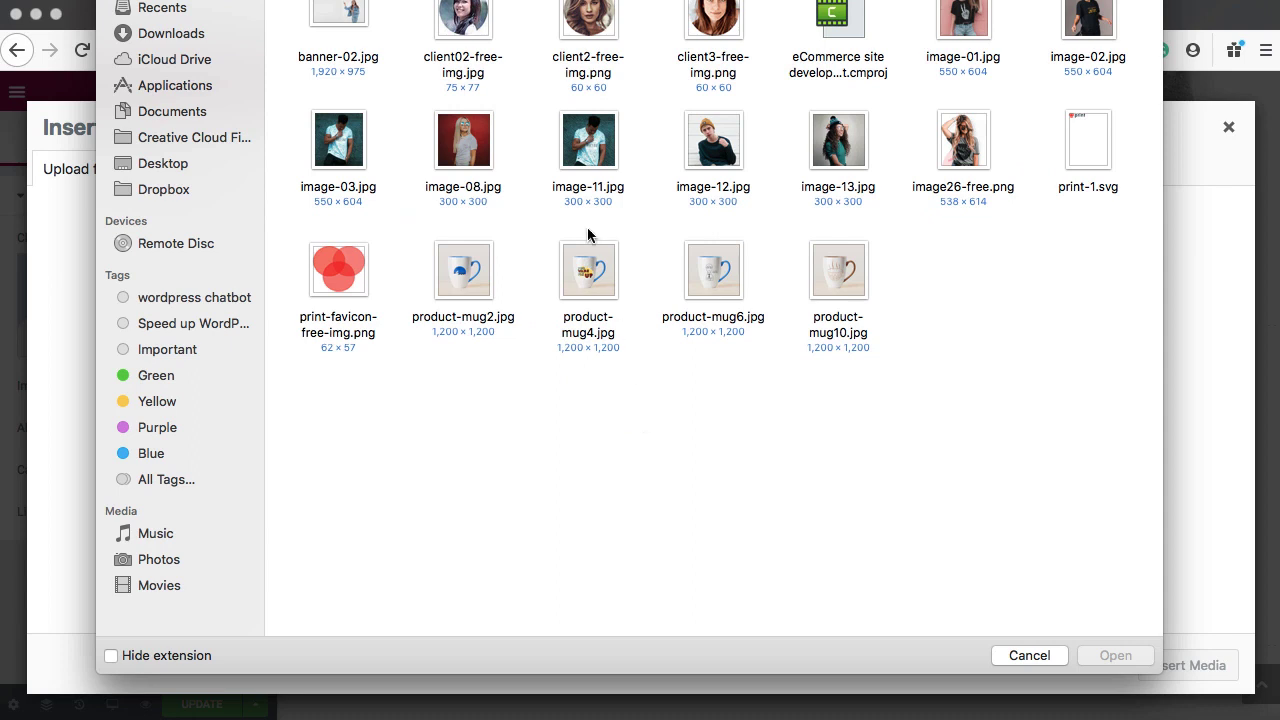
{"action": "left_click", "coordinate": [963, 28]}
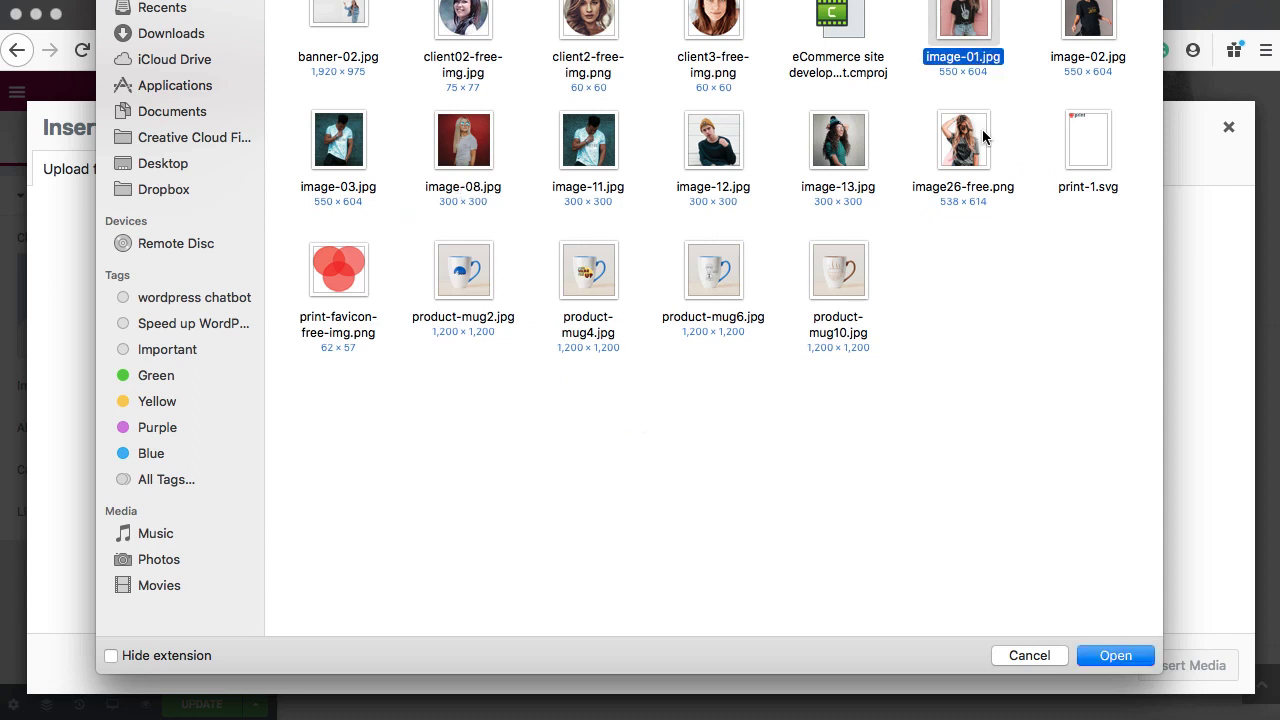
{"action": "left_click", "coordinate": [1098, 655]}
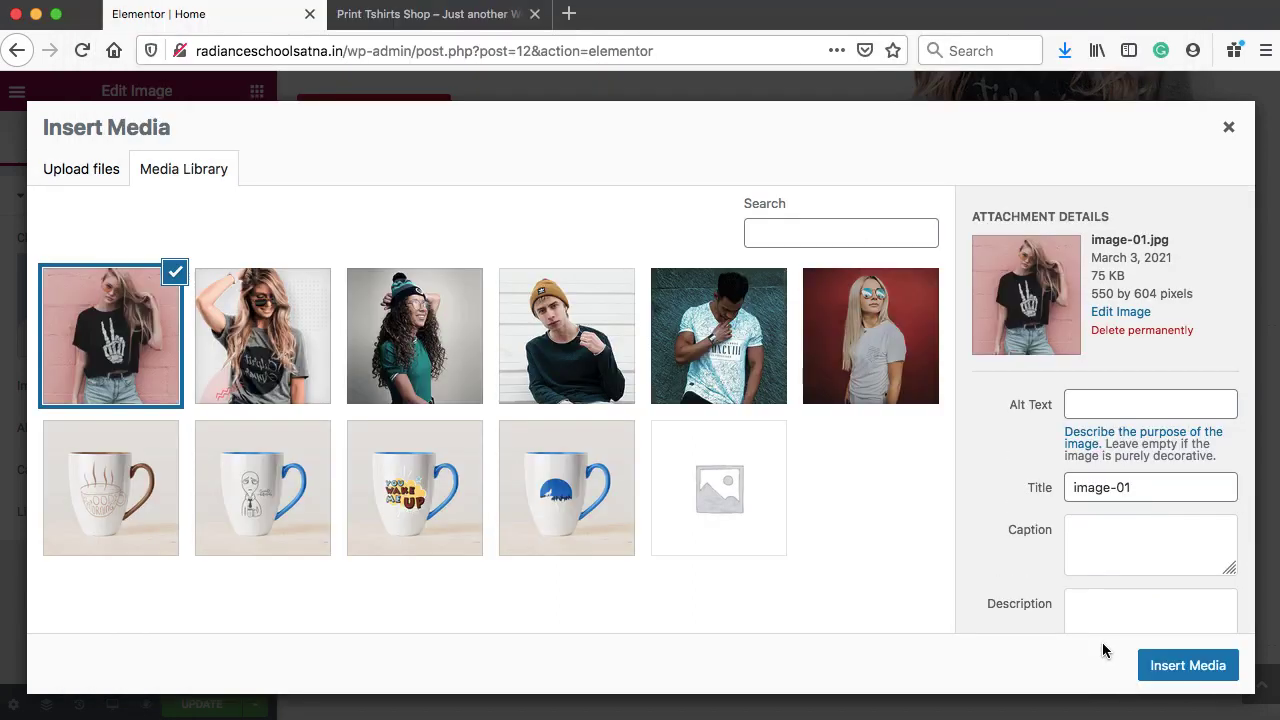
{"action": "left_click", "coordinate": [1190, 666]}
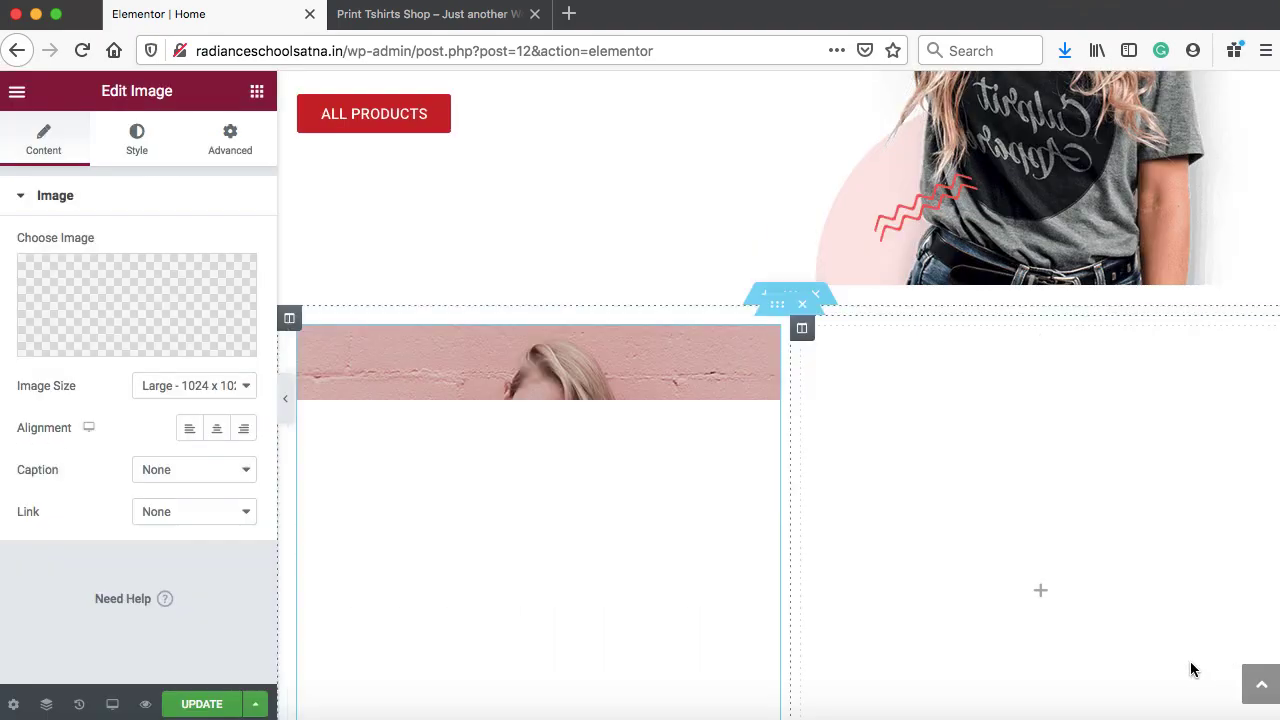
Set the image size to Full and centre it in the column
{"action": "scroll", "coordinate": [540, 463], "scroll_direction": "down", "scroll_amount": 5}
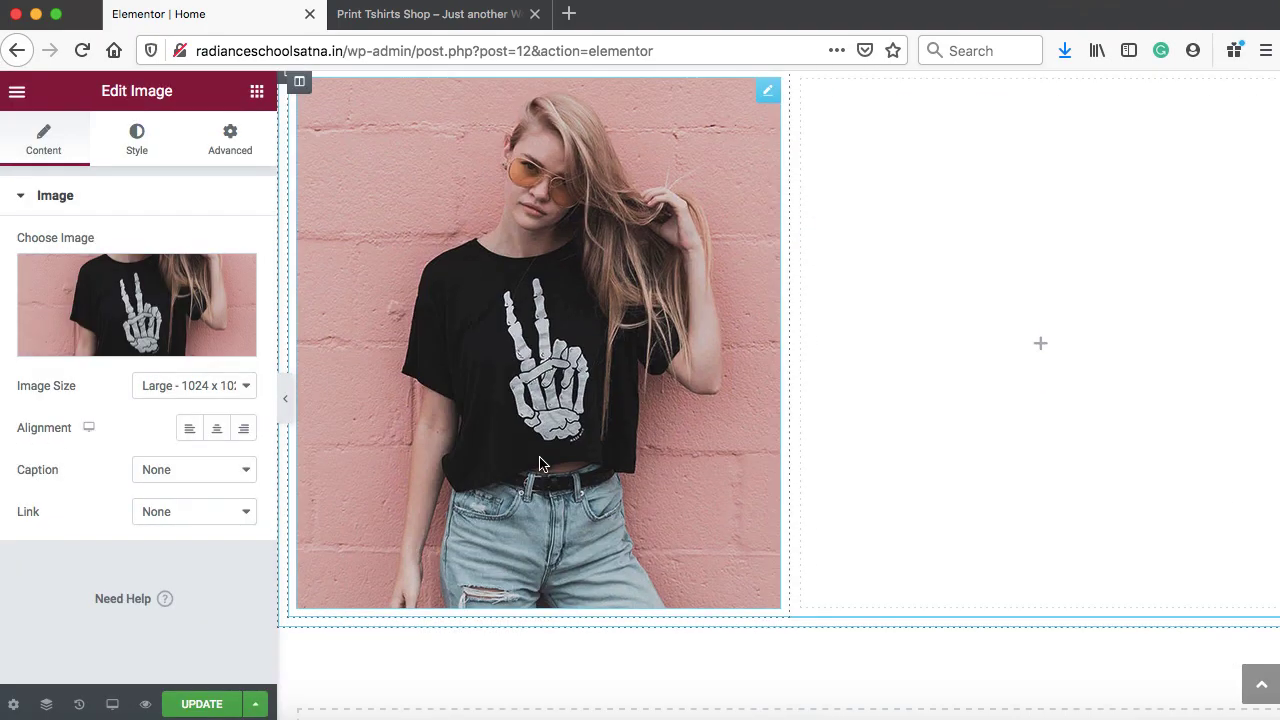
{"action": "left_click", "coordinate": [240, 386]}
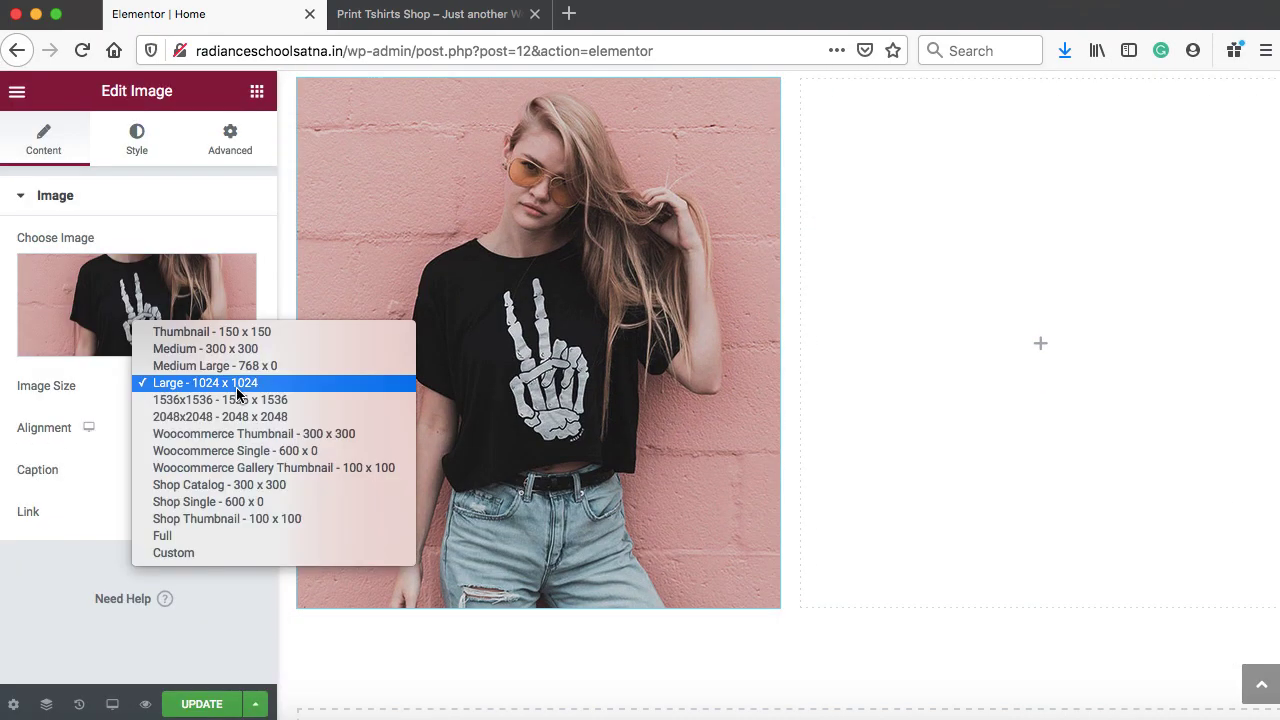
{"action": "left_click", "coordinate": [183, 538]}
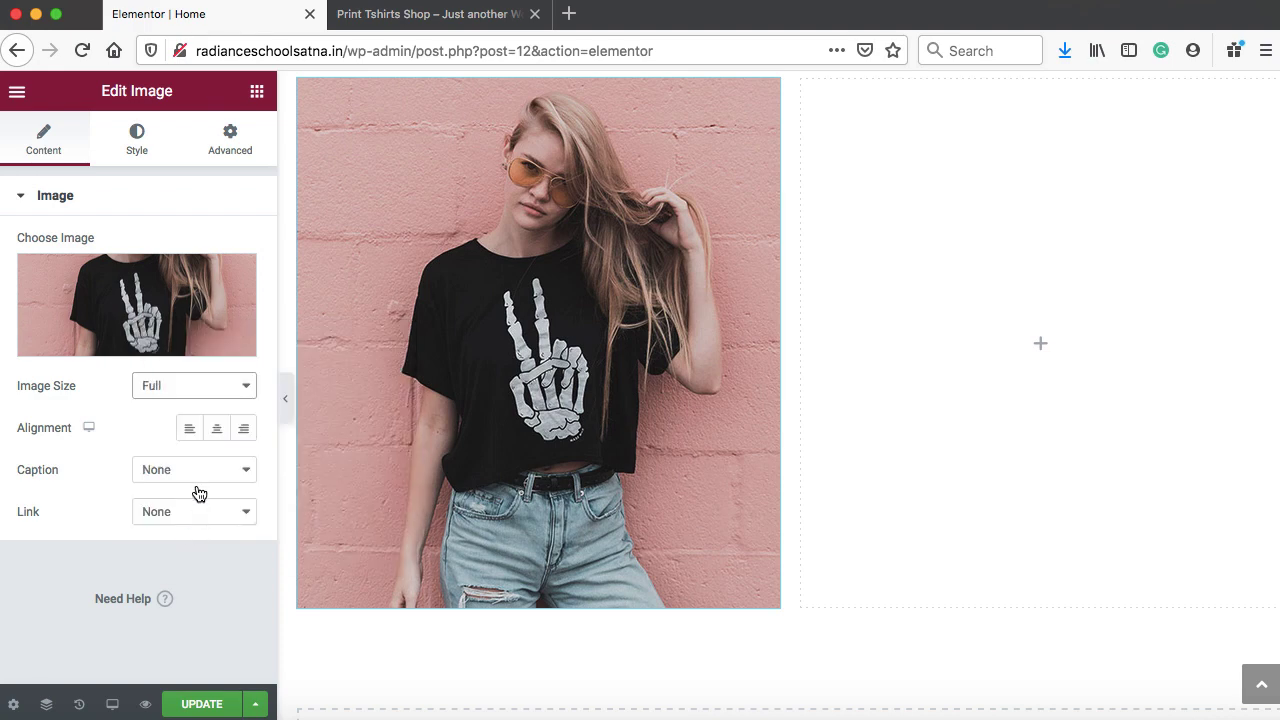
{"action": "left_click", "coordinate": [217, 429]}
{"action": "scroll", "coordinate": [540, 418], "scroll_direction": "down", "scroll_amount": 2}
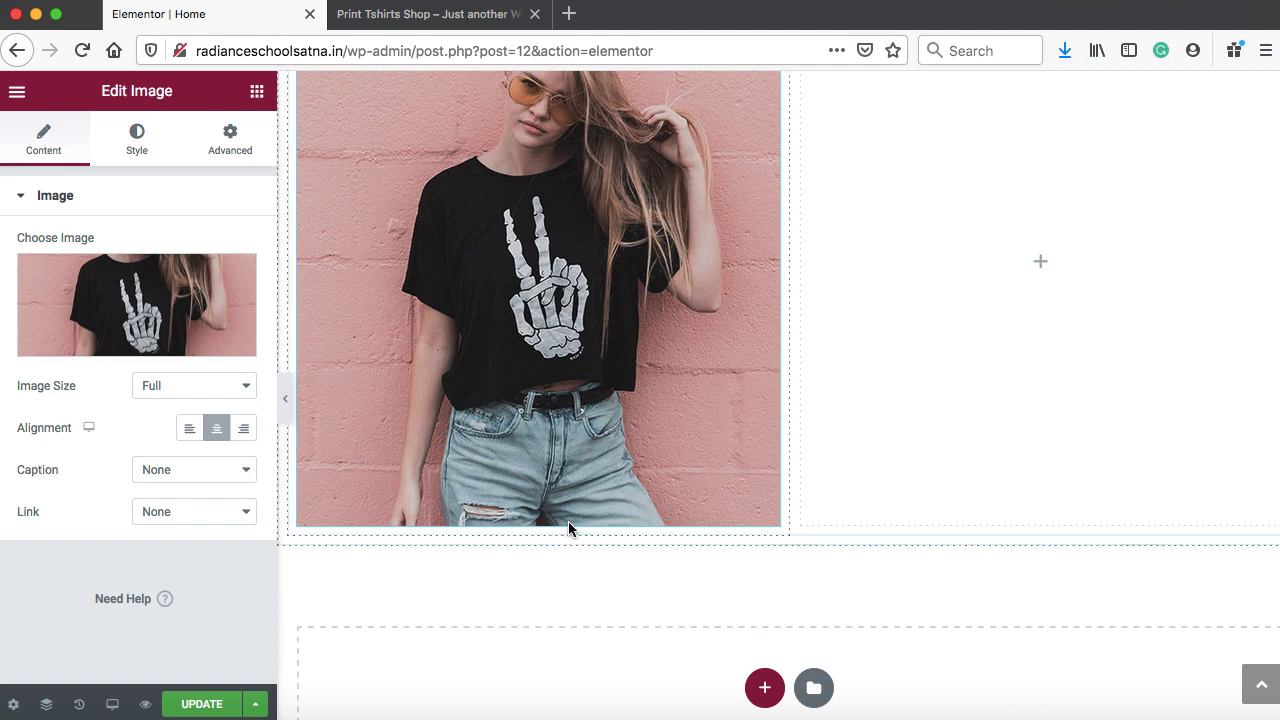
{"action": "scroll", "coordinate": [480, 331], "scroll_direction": "up", "scroll_amount": 1}
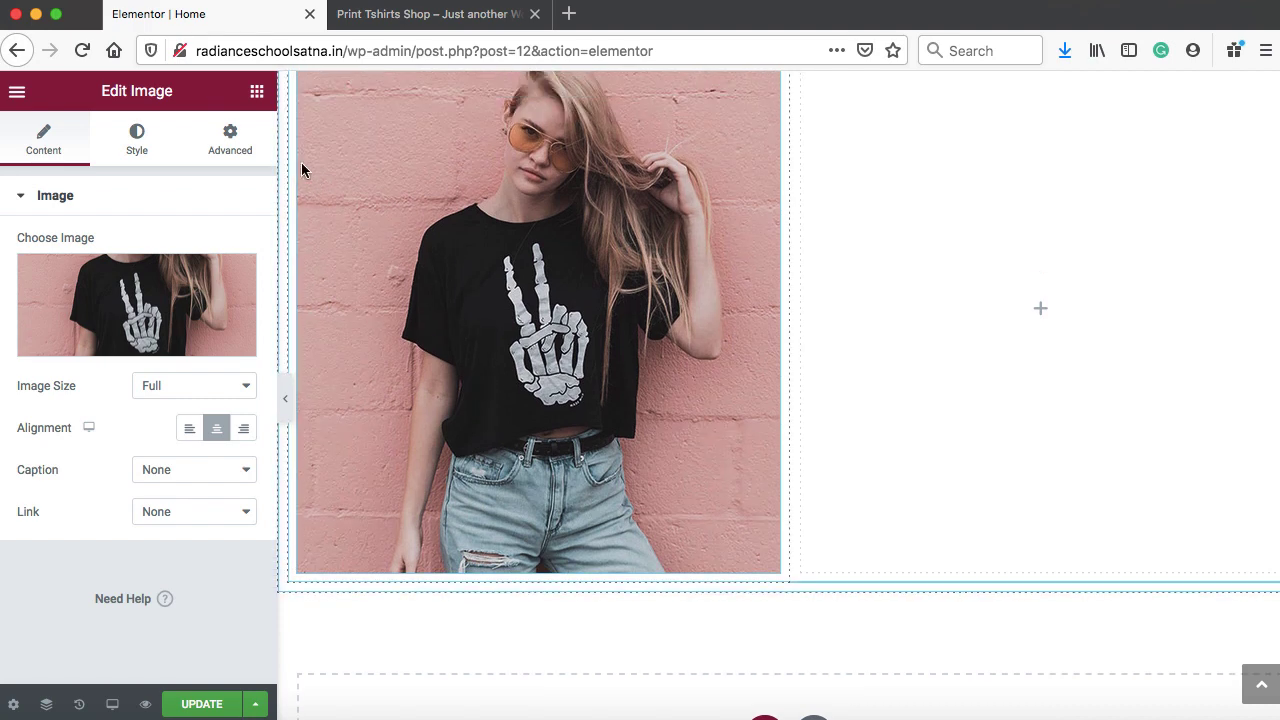
{"action": "left_click", "coordinate": [257, 95]}
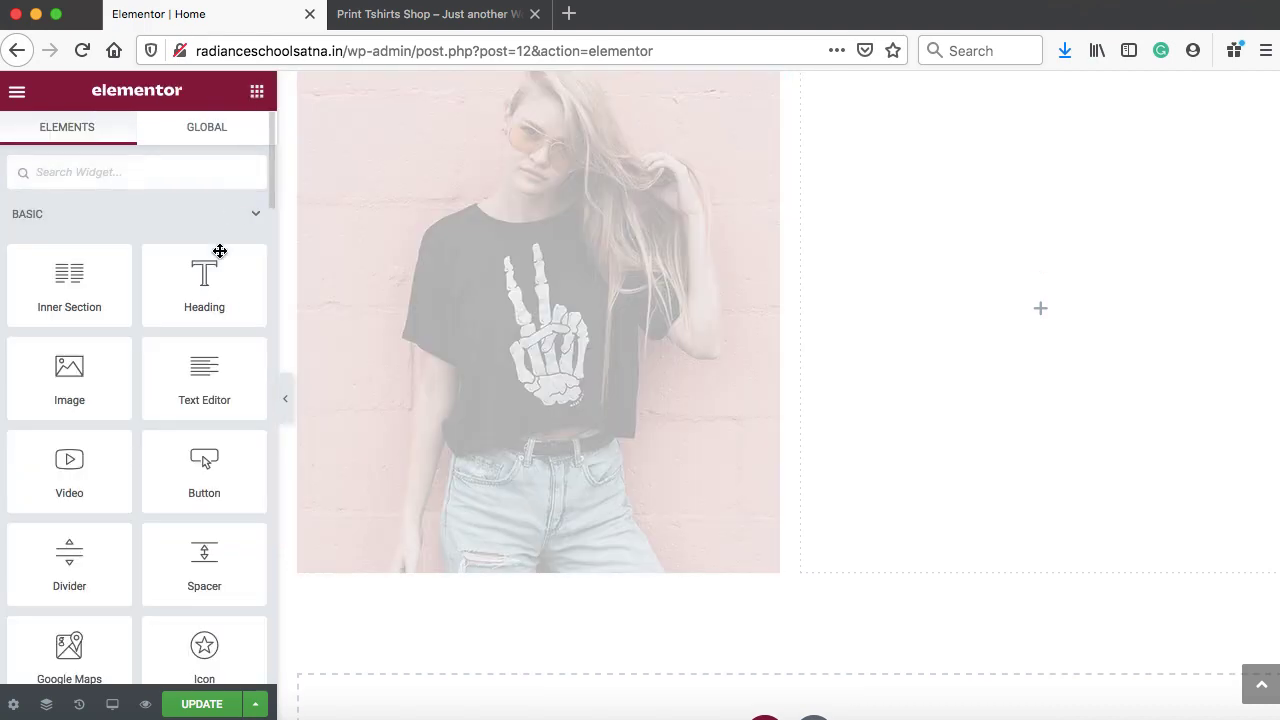
Add a centred 'Most Loved Designs' heading below the woman image
{"action": "left_click_drag", "start_coordinate": [200, 285], "coordinate": [540, 560]}
{"action": "left_click_drag", "start_coordinate": [178, 267], "coordinate": [107, 266]}
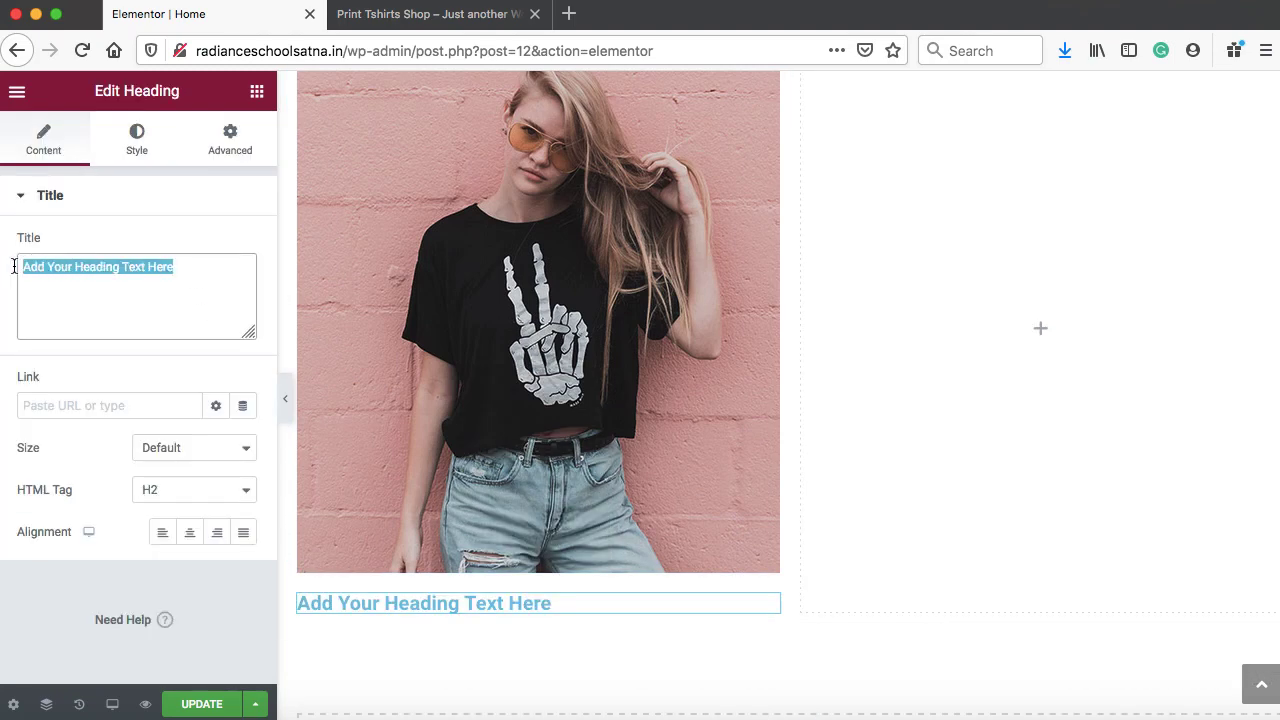
{"action": "type", "text": "Most Loved Designs  Customize Your T-Shirts"}
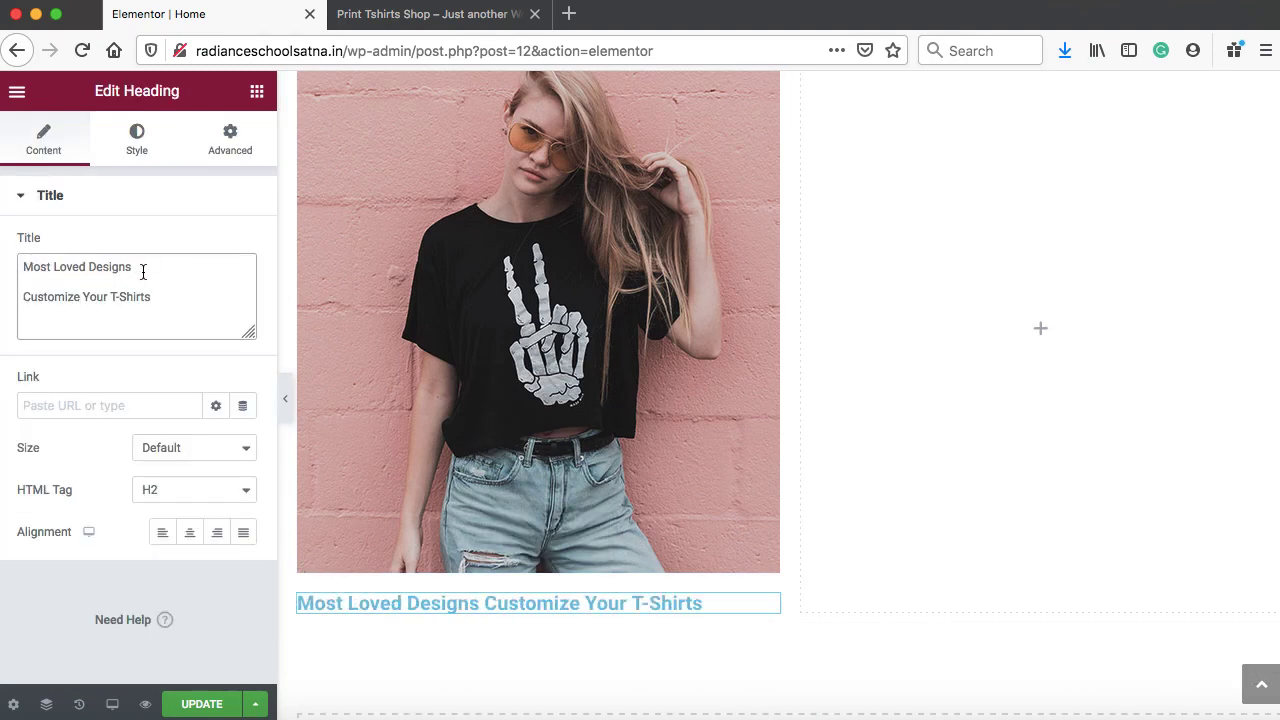
{"action": "left_click_drag", "start_coordinate": [143, 272], "coordinate": [191, 320]}
{"action": "key", "text": "super+c"}
{"action": "key", "text": "BackSpace"}
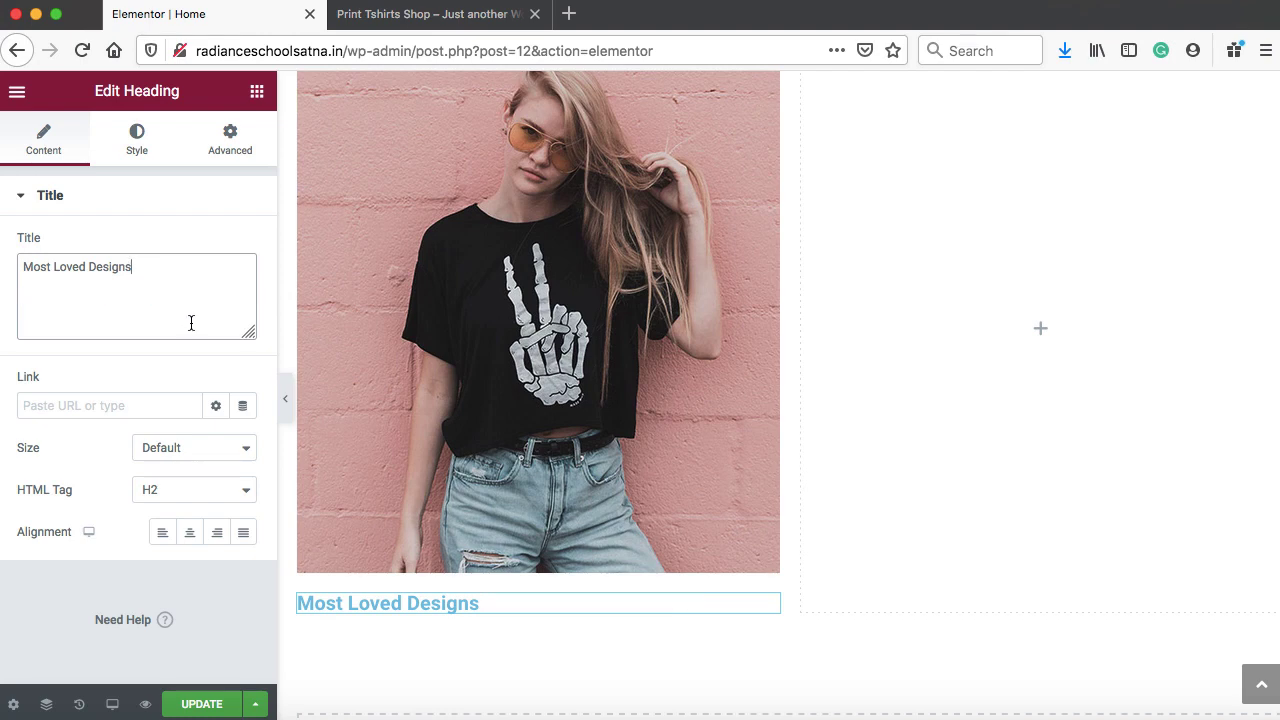
{"action": "left_click", "coordinate": [190, 535]}
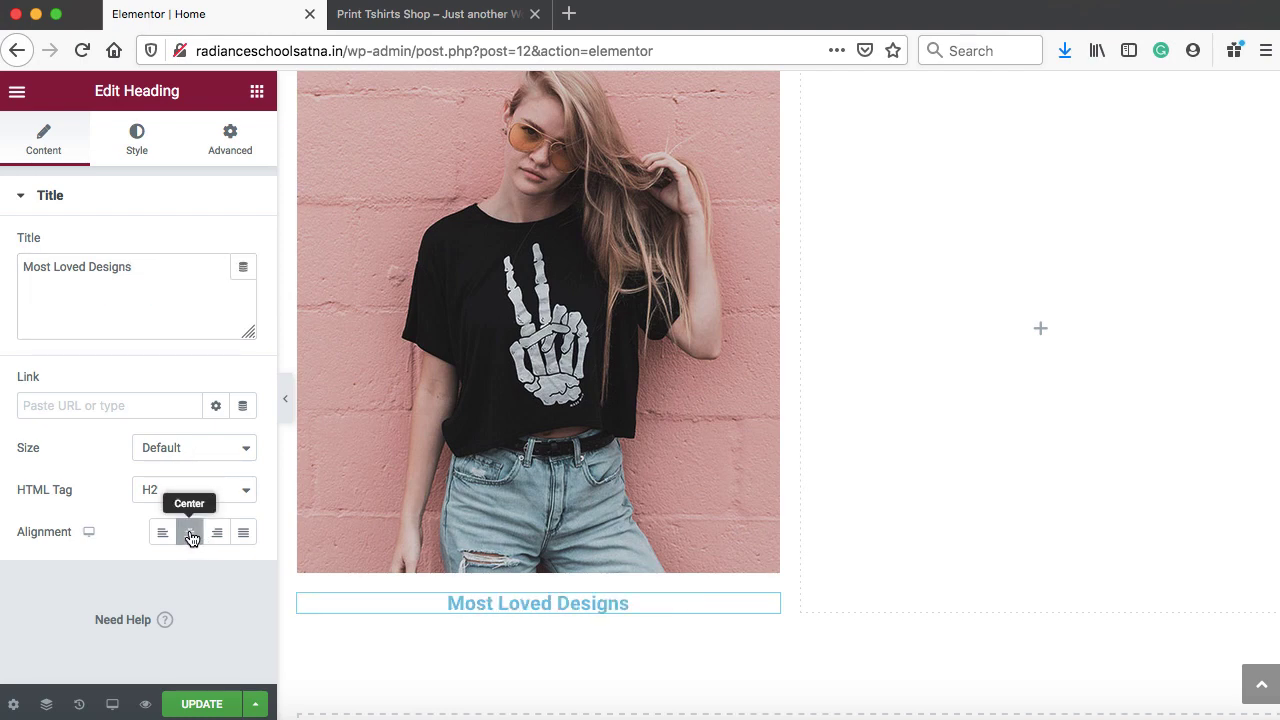
Make the heading text black with font weight 400
{"action": "left_click", "coordinate": [137, 142]}
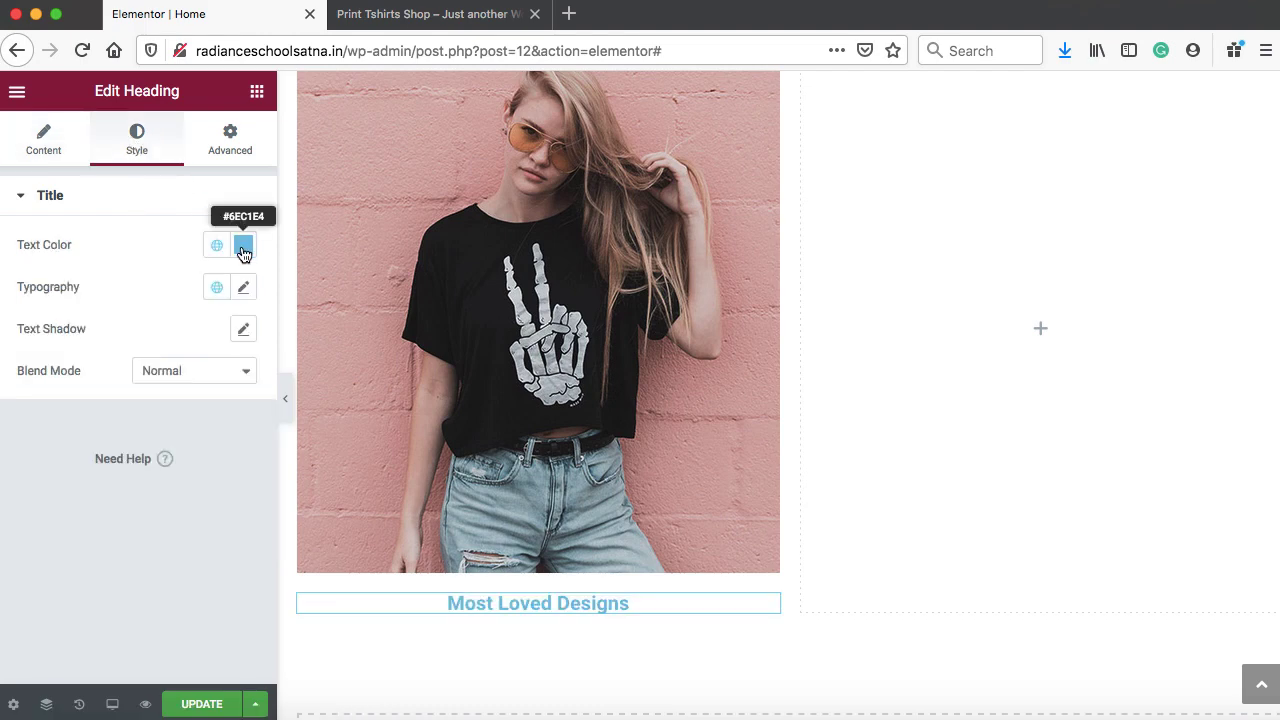
{"action": "left_click", "coordinate": [243, 245]}
{"action": "mouse_move", "coordinate": [201, 460]}
{"action": "left_mouse_down"}
{"action": "mouse_move", "coordinate": [149, 468]}
{"action": "mouse_move", "coordinate": [128, 490]}
{"action": "left_mouse_up"}
{"action": "left_click", "coordinate": [45, 339]}
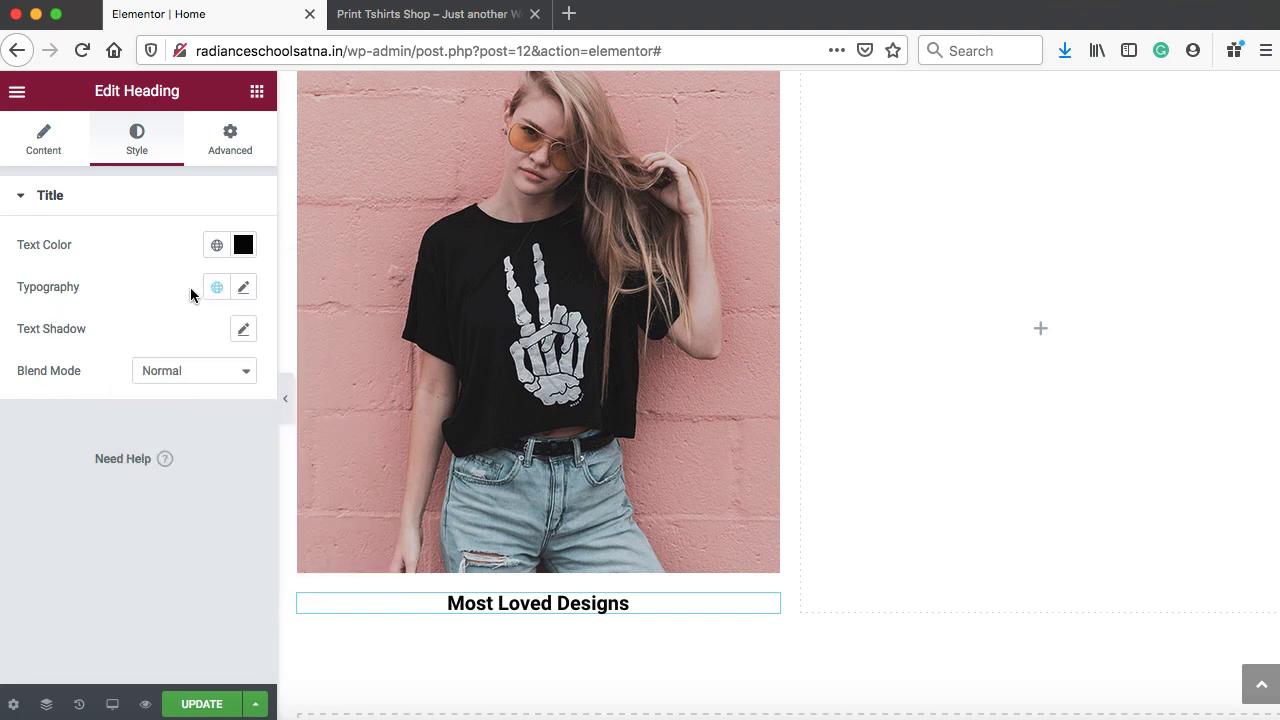
{"action": "left_click", "coordinate": [244, 287]}
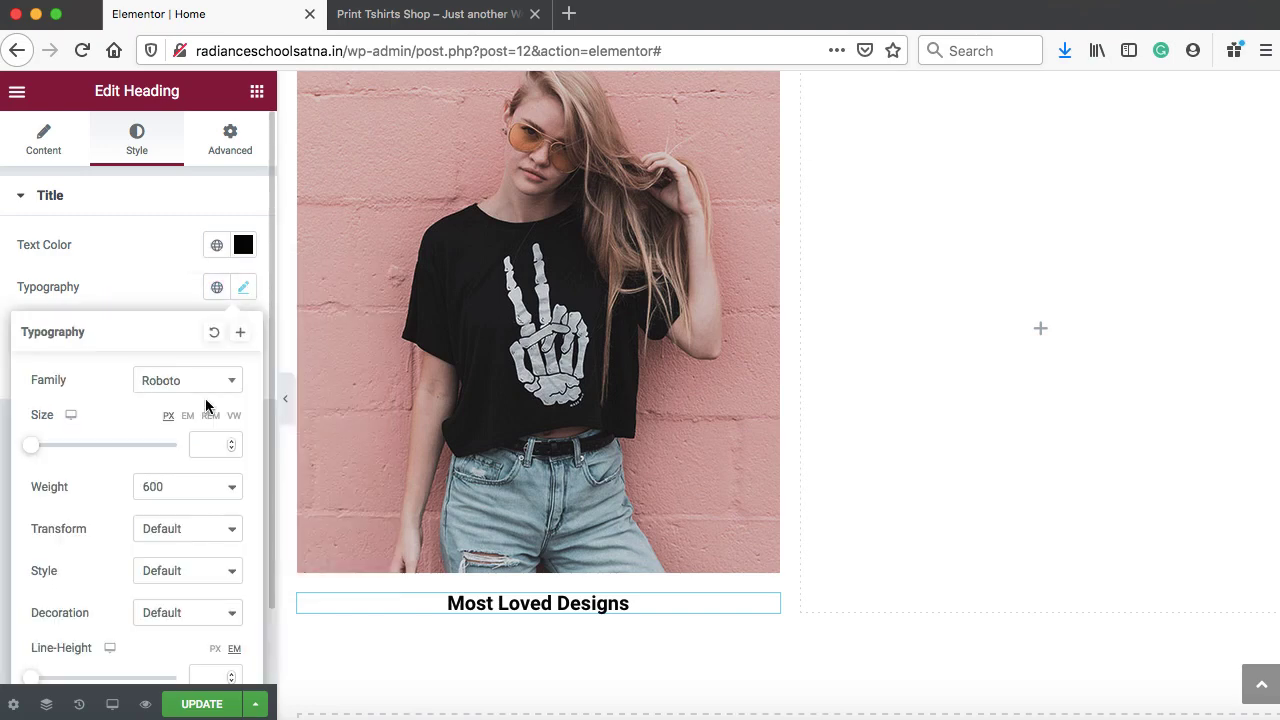
{"action": "left_click", "coordinate": [172, 487]}
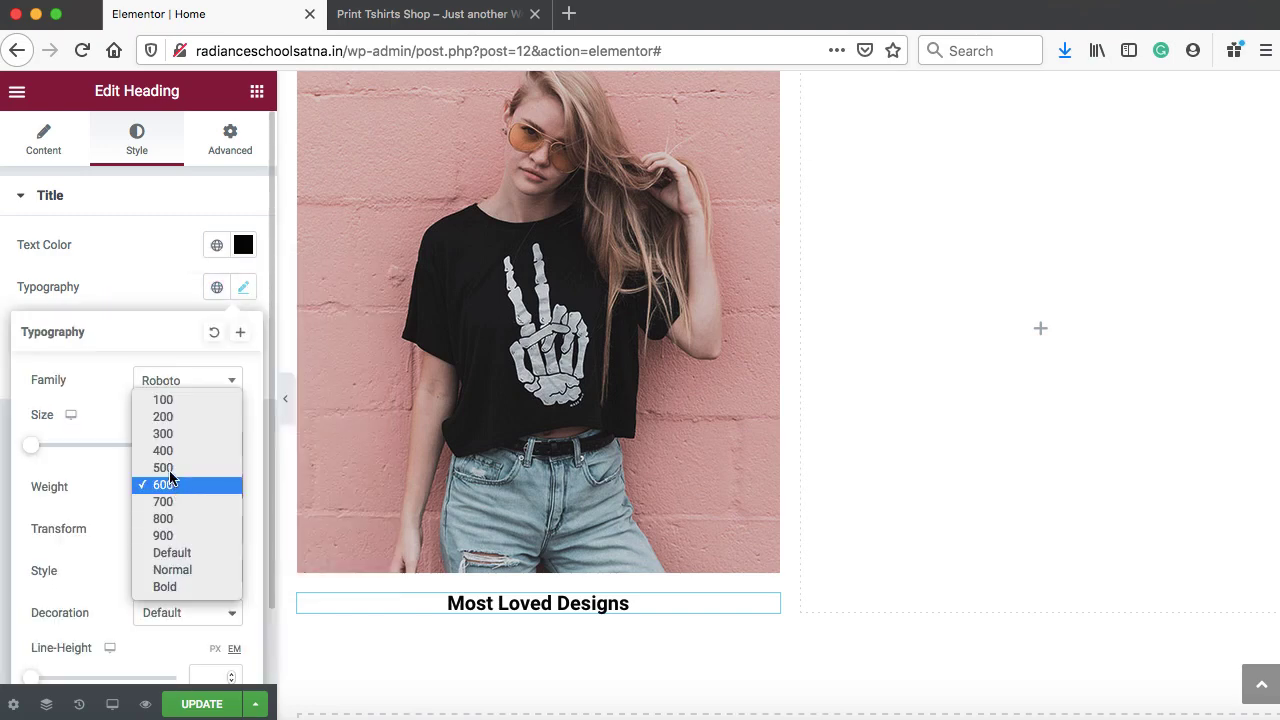
{"action": "left_click", "coordinate": [163, 450]}
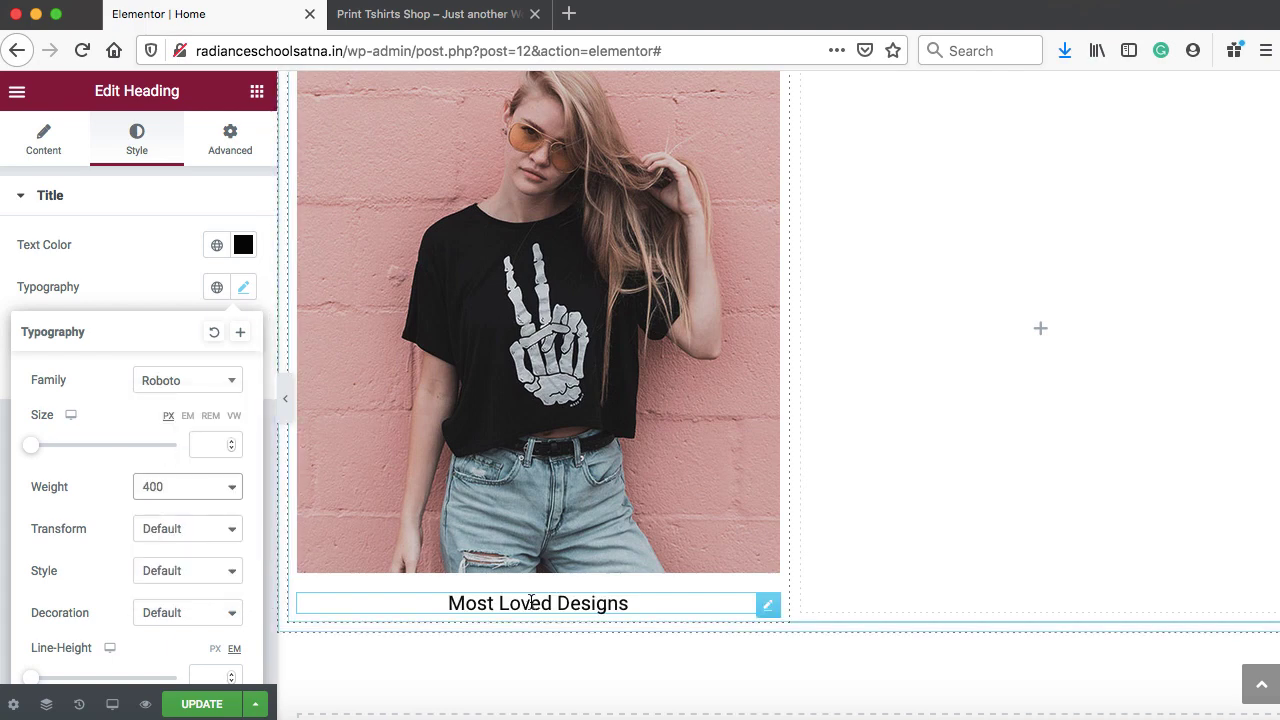
Duplicate the Most Loved Designs heading and change the copy's text to 'Customize Your T-Shirts'
{"action": "right_click", "coordinate": [531, 606]}
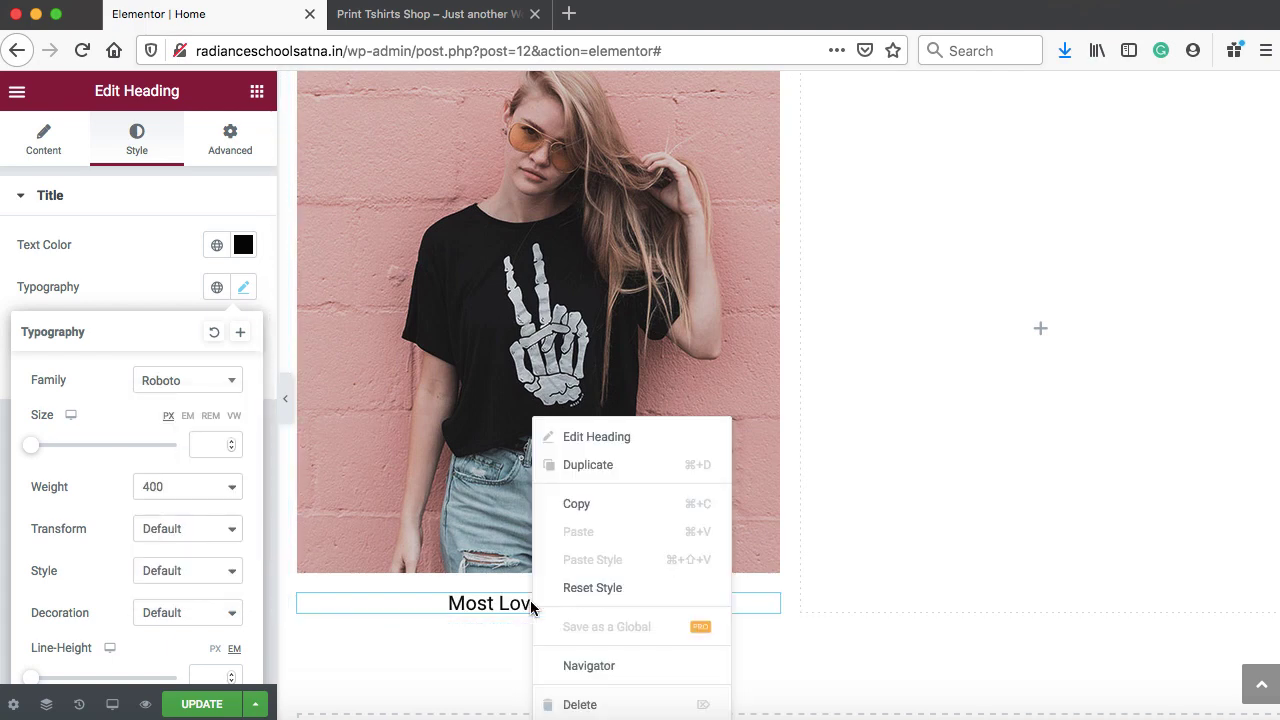
{"action": "left_click", "coordinate": [606, 474]}
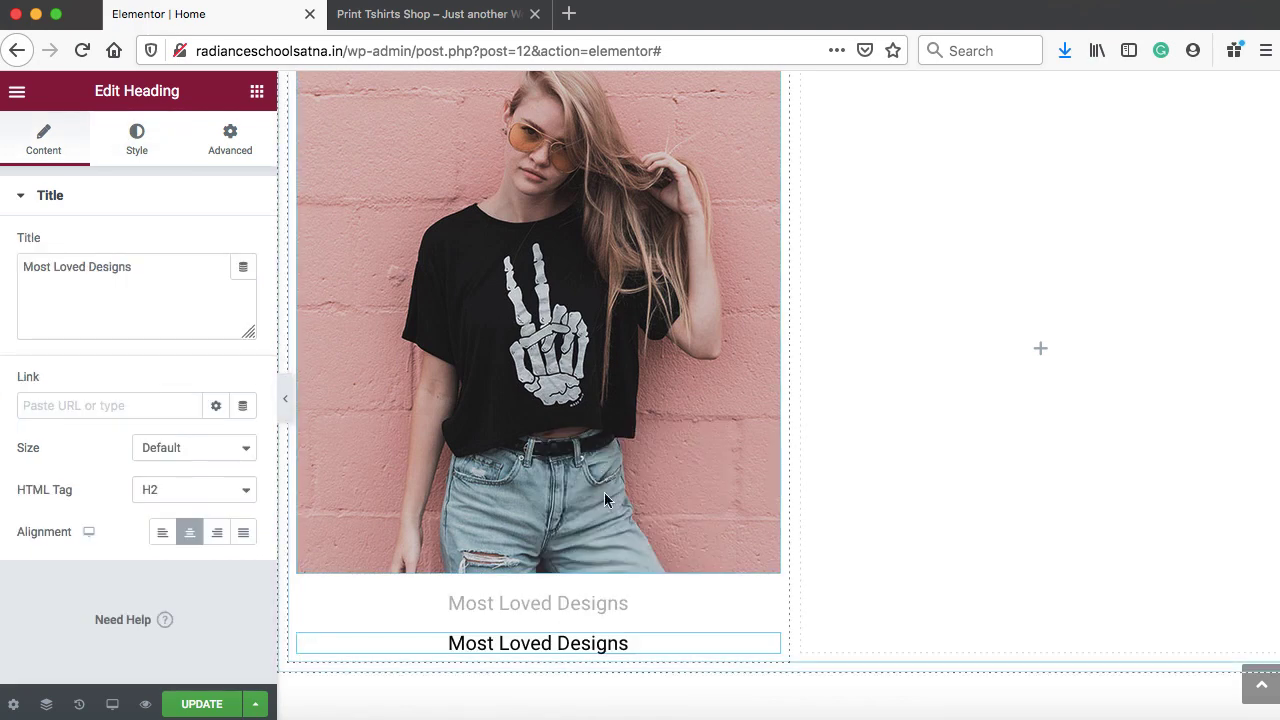
{"action": "scroll", "coordinate": [604, 492], "scroll_direction": "down", "scroll_amount": 1}
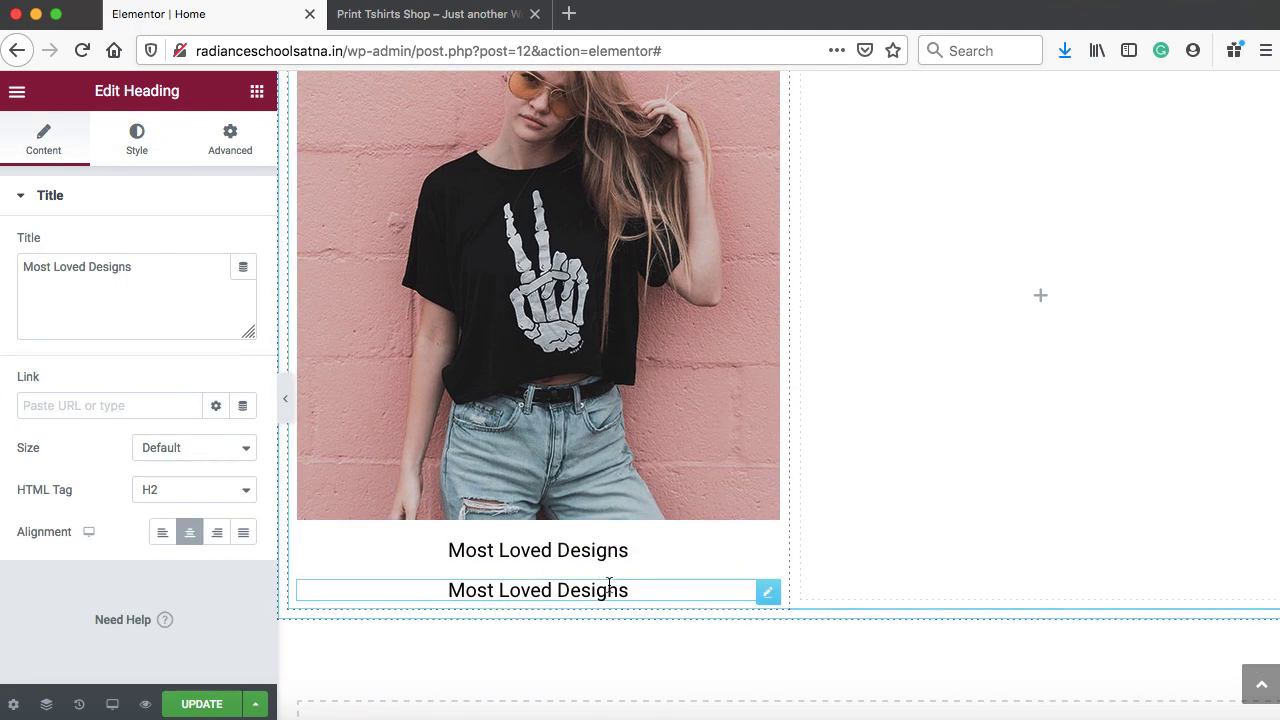
{"action": "right_click", "coordinate": [766, 592]}
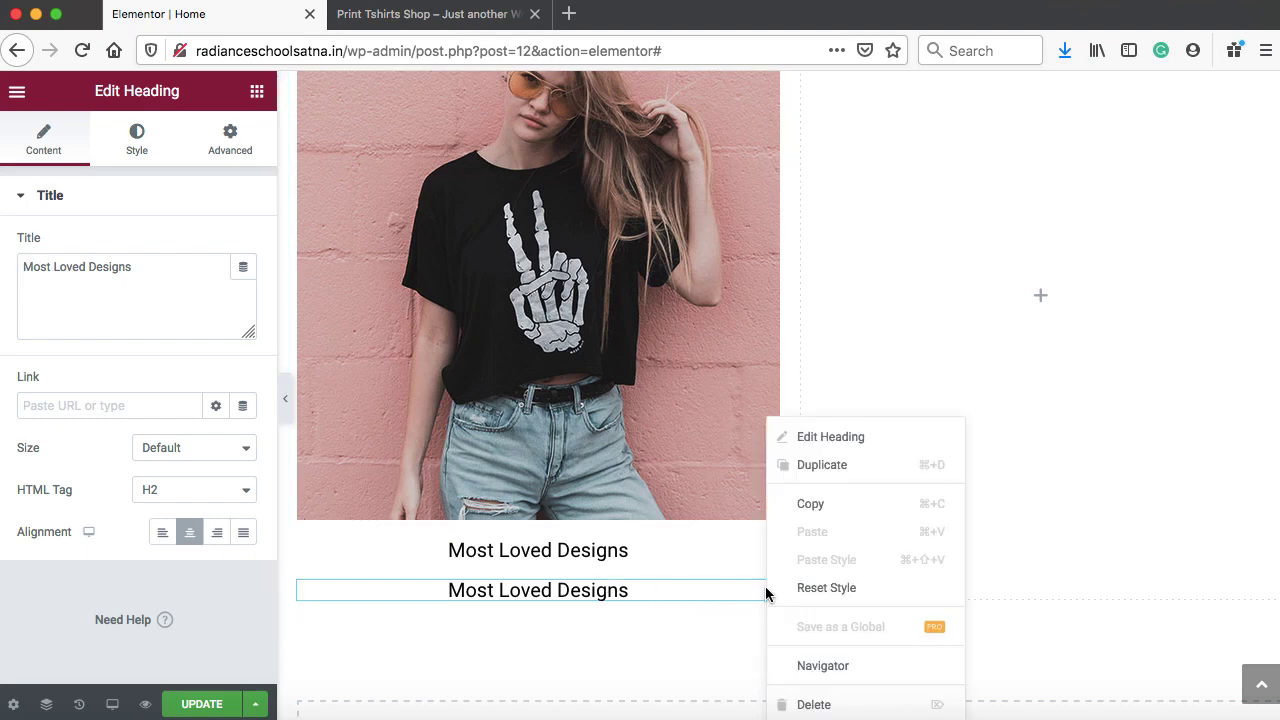
{"action": "left_click", "coordinate": [826, 439]}
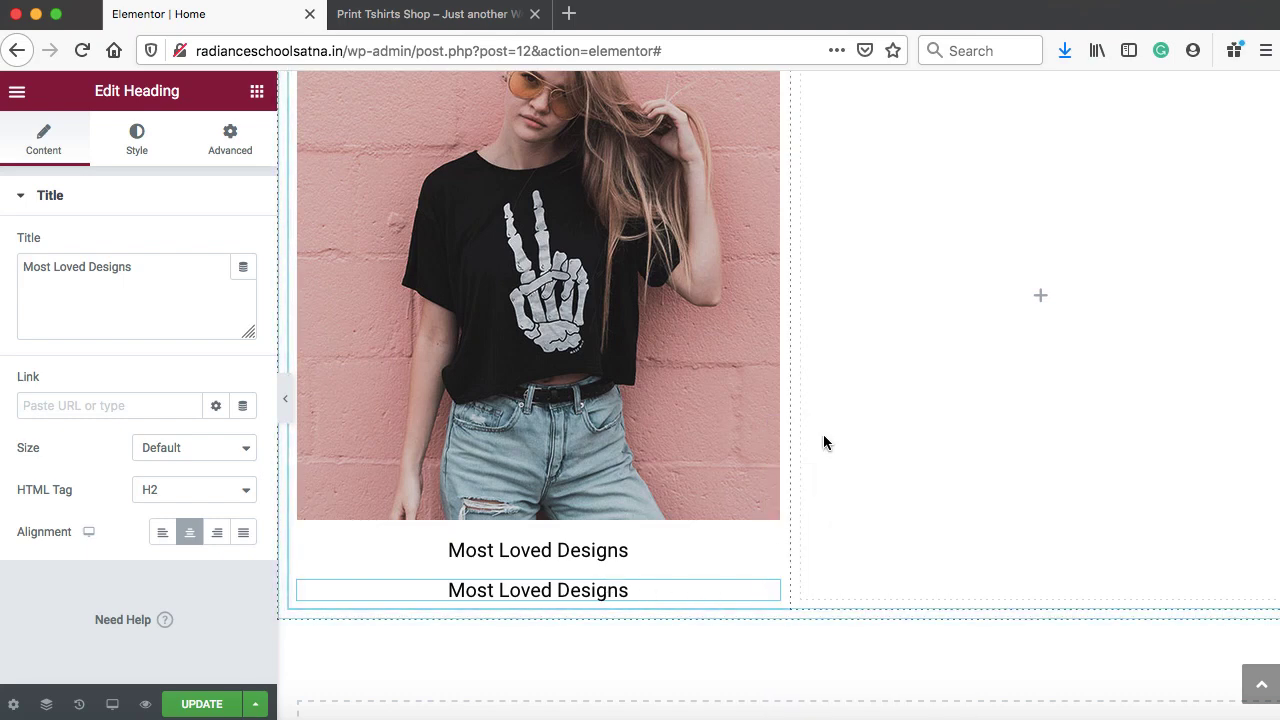
{"action": "triple_click", "coordinate": [158, 267]}
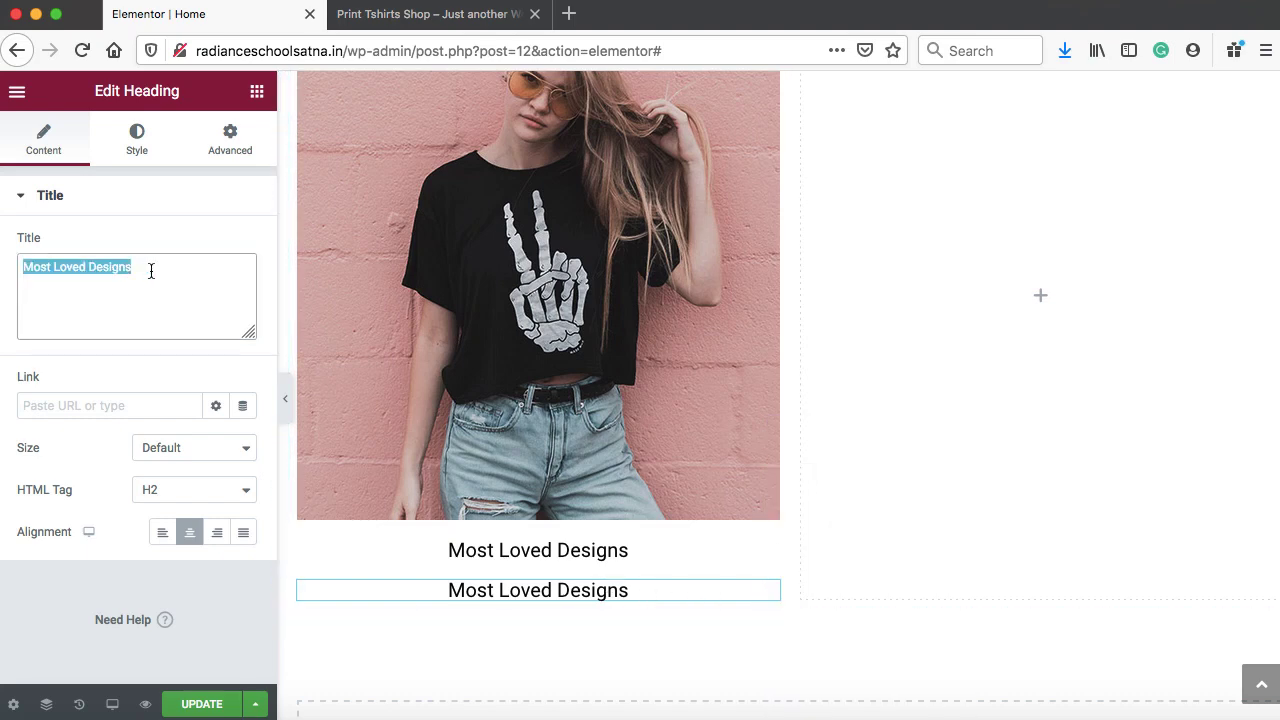
{"action": "key", "text": "super+v"}
Give the Customize Your T-Shirts heading font weight 700 and size 25
{"action": "left_click", "coordinate": [136, 147]}
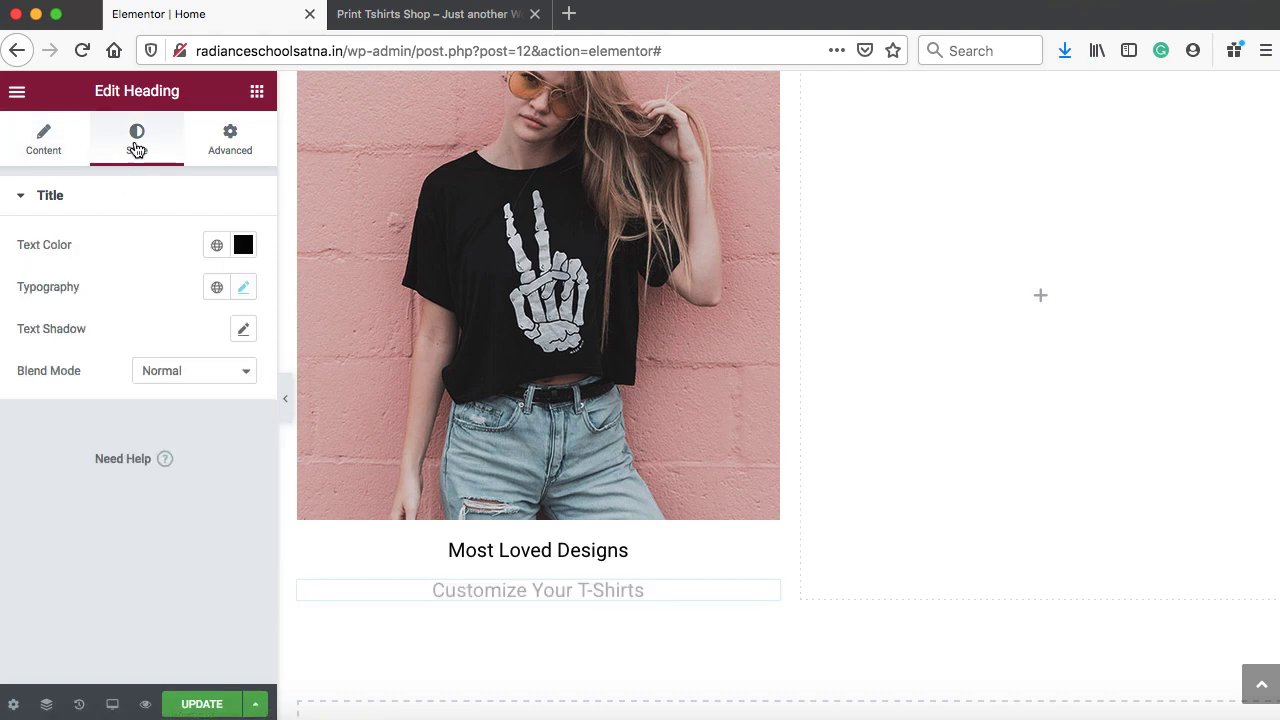
{"action": "left_click", "coordinate": [242, 288]}
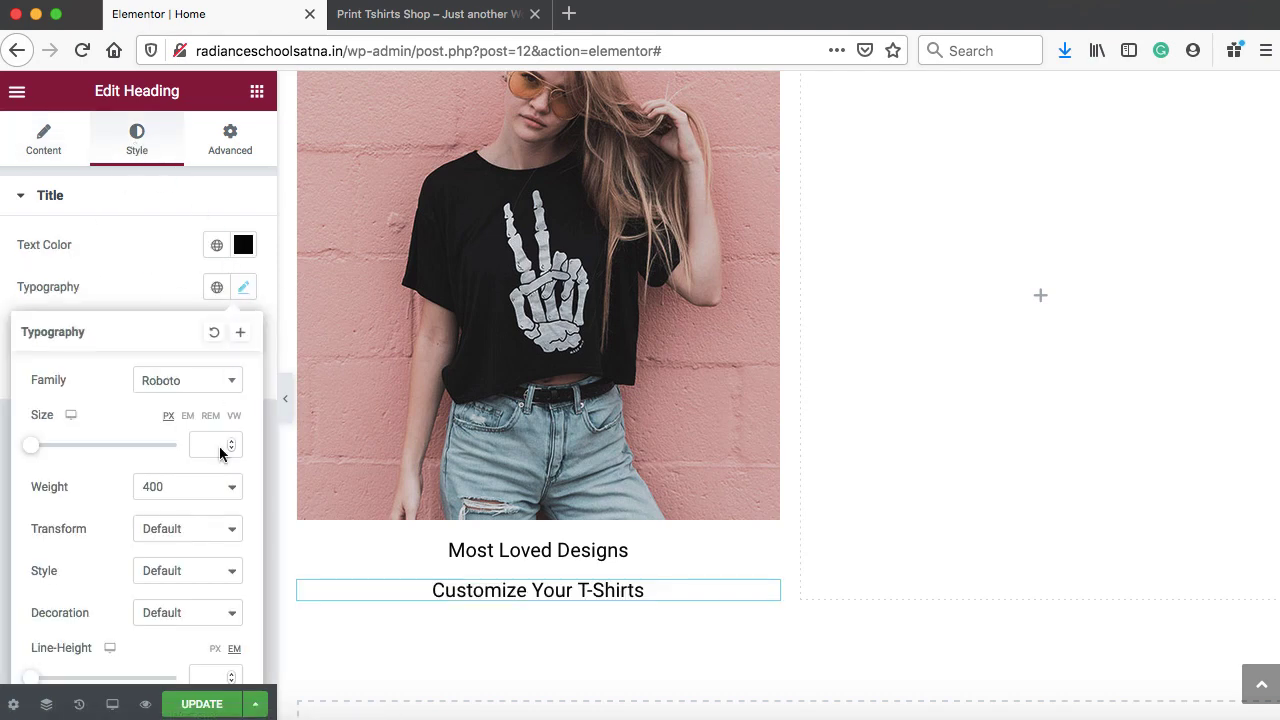
{"action": "left_click", "coordinate": [208, 490]}
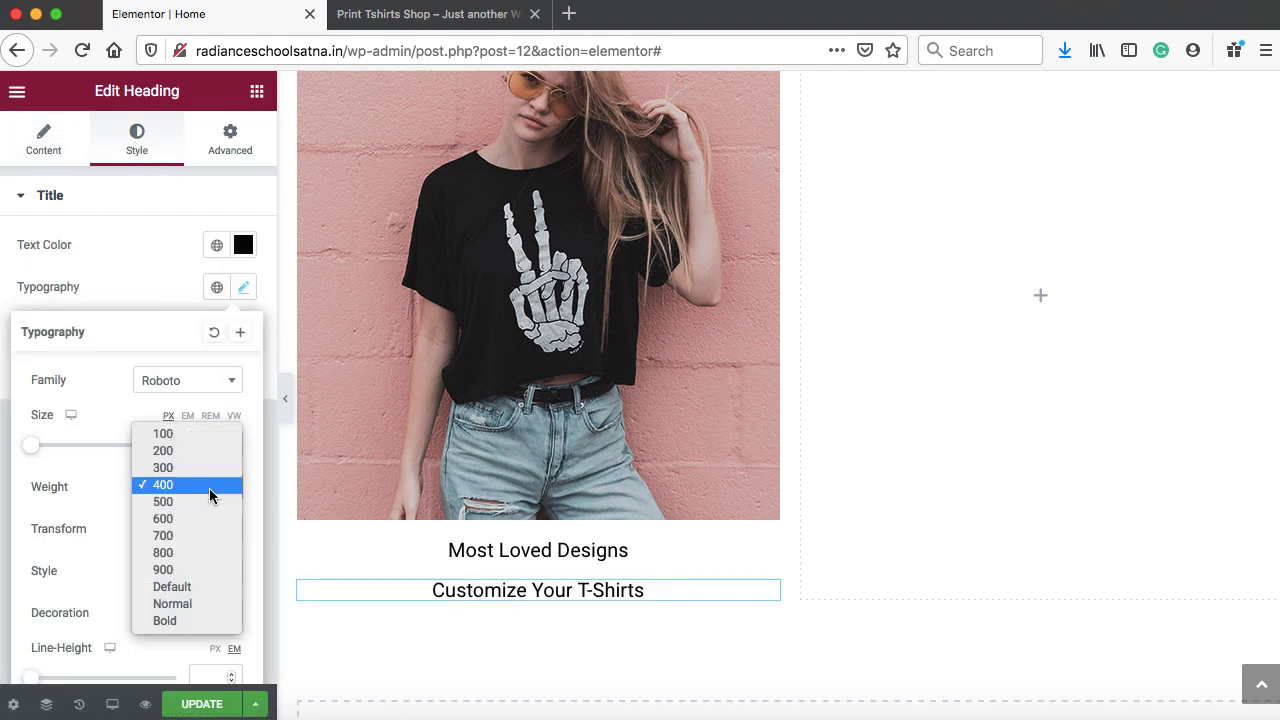
{"action": "left_click", "coordinate": [185, 535]}
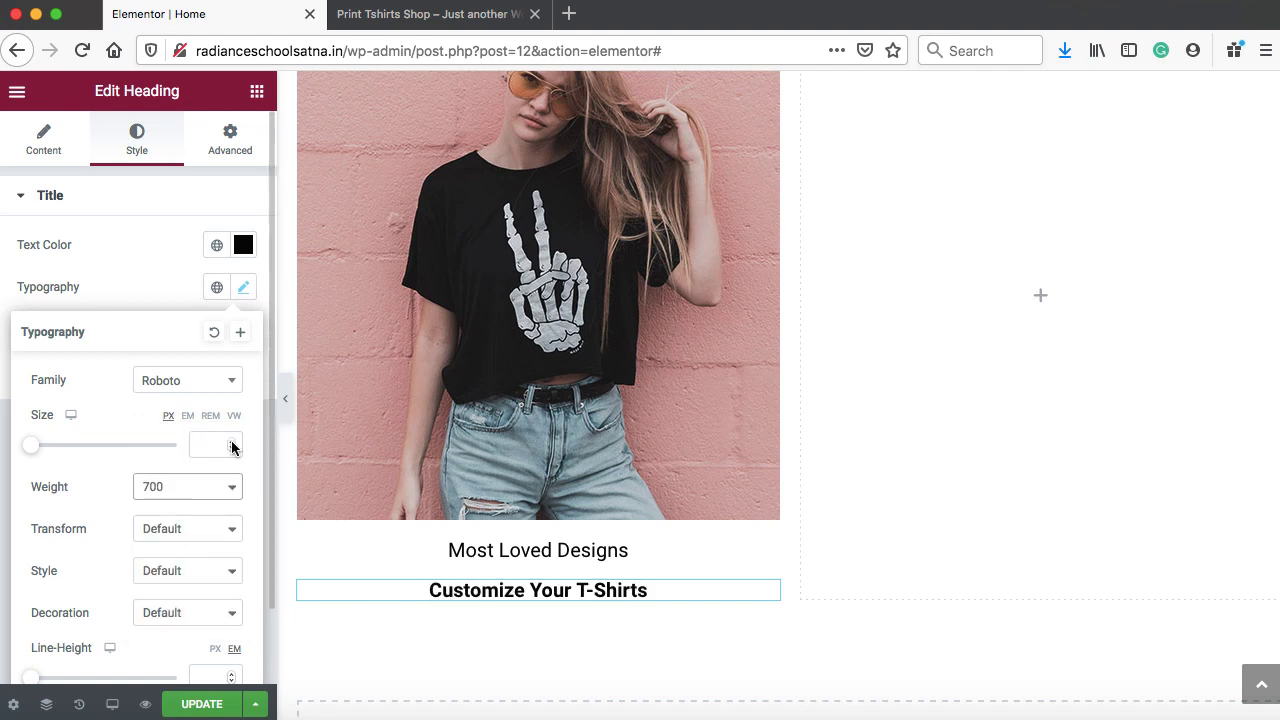
{"action": "left_click_drag", "start_coordinate": [232, 447], "coordinate": [232, 447]}
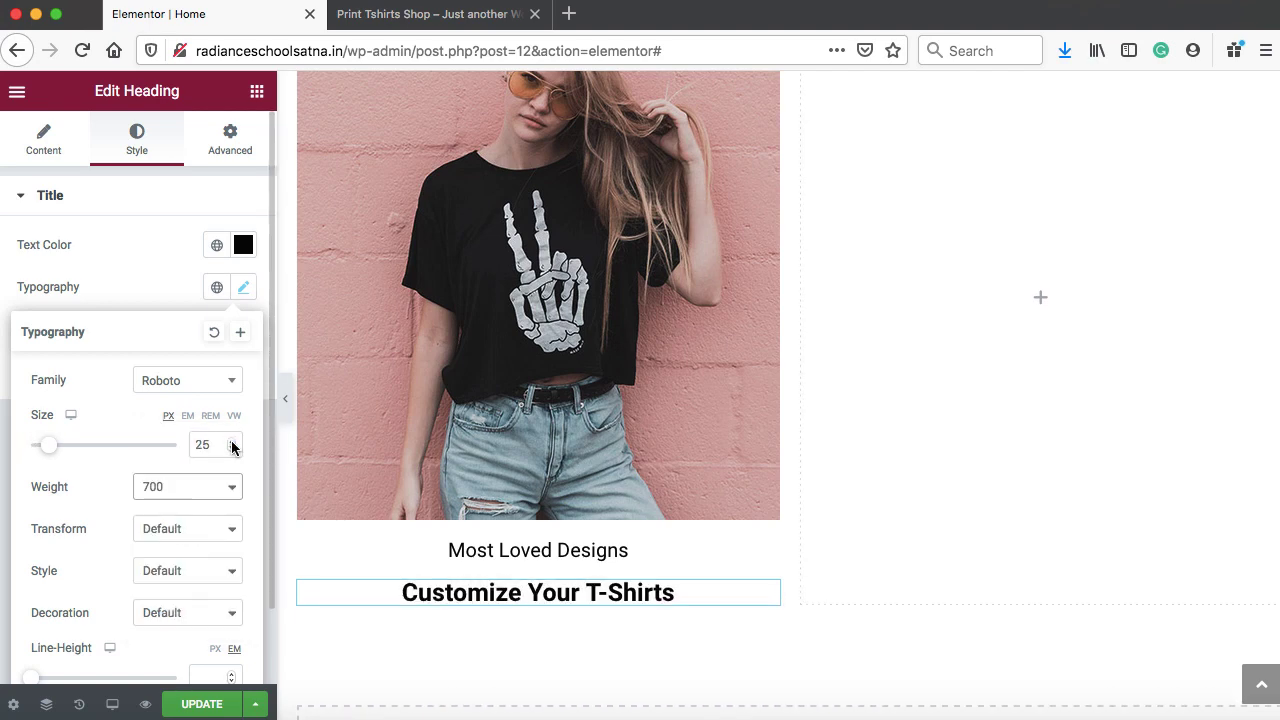
{"action": "left_click", "coordinate": [129, 269]}
{"action": "scroll", "coordinate": [630, 316], "scroll_direction": "up", "scroll_amount": 3}
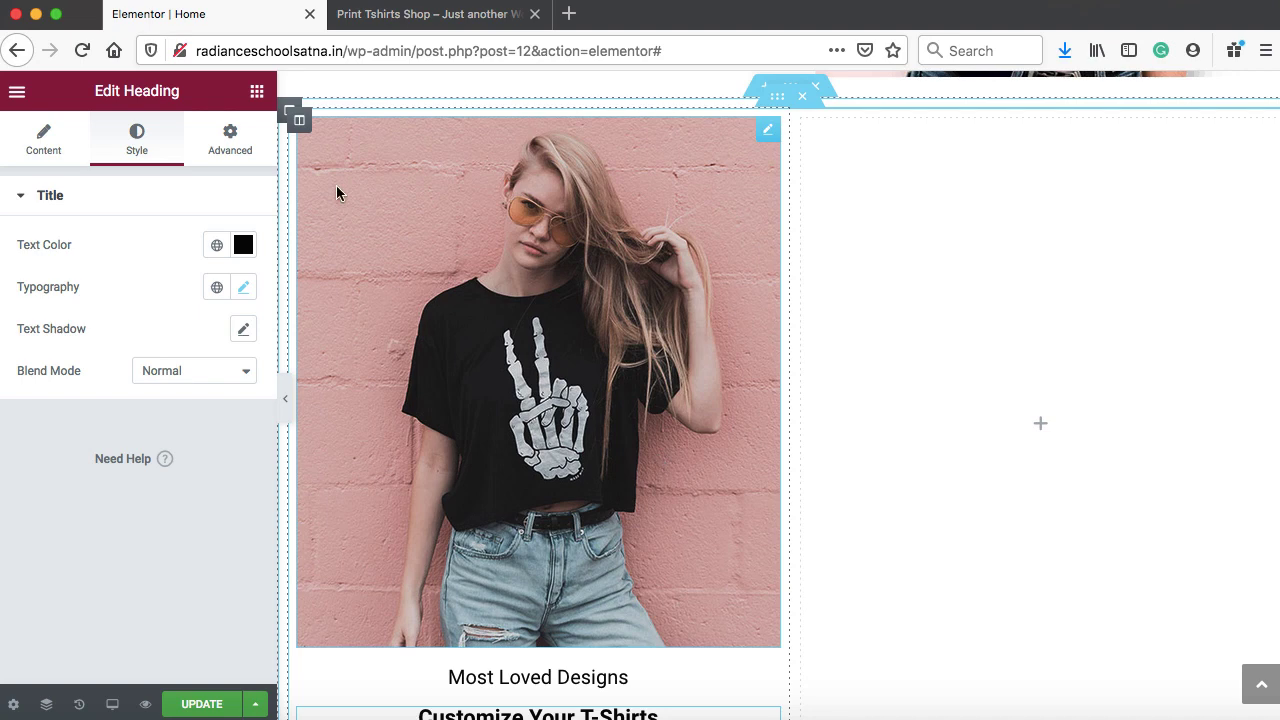
Duplicate the image column and swap the copy's photo for image-03.jpg
{"action": "right_click", "coordinate": [300, 124]}
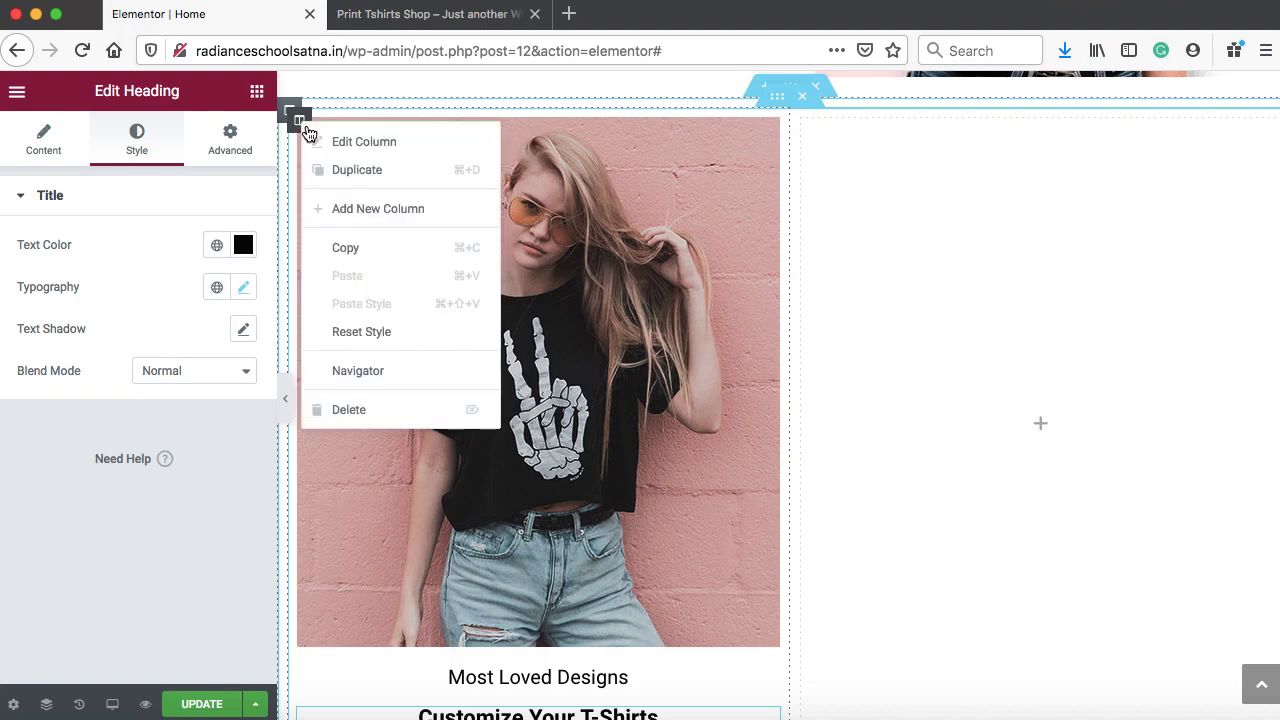
{"action": "left_click", "coordinate": [340, 170]}
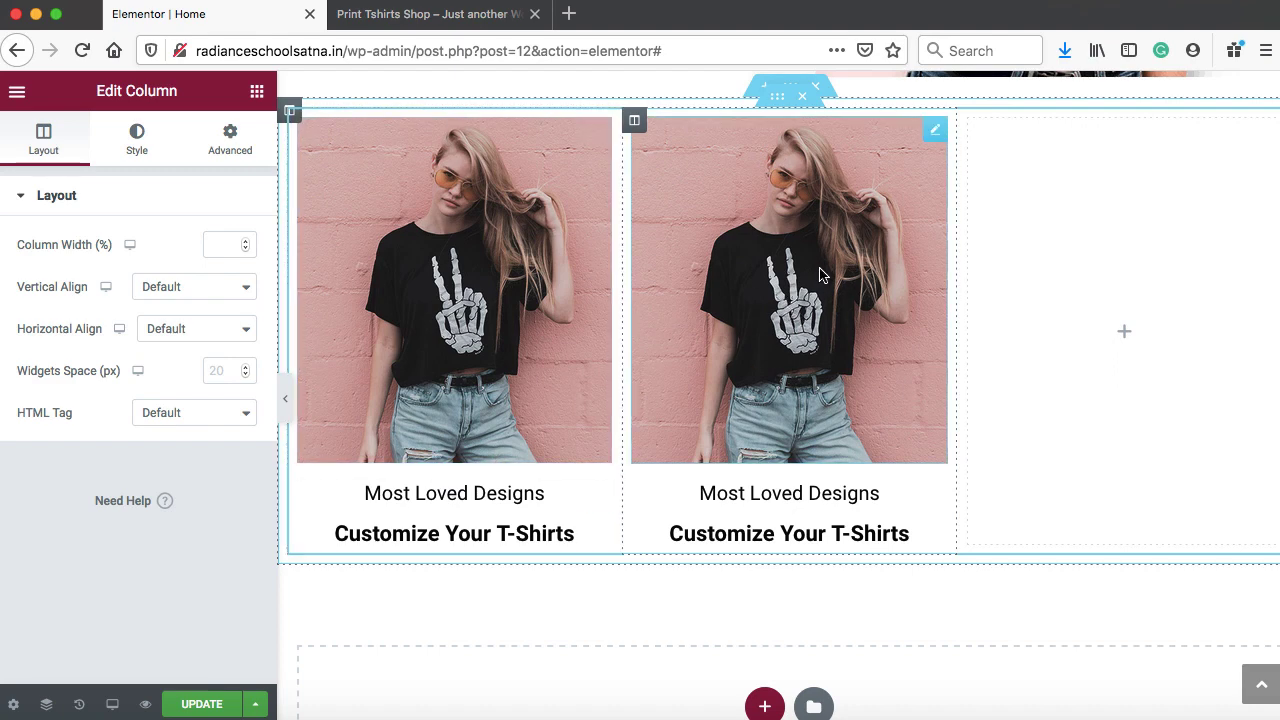
{"action": "left_click", "coordinate": [935, 132]}
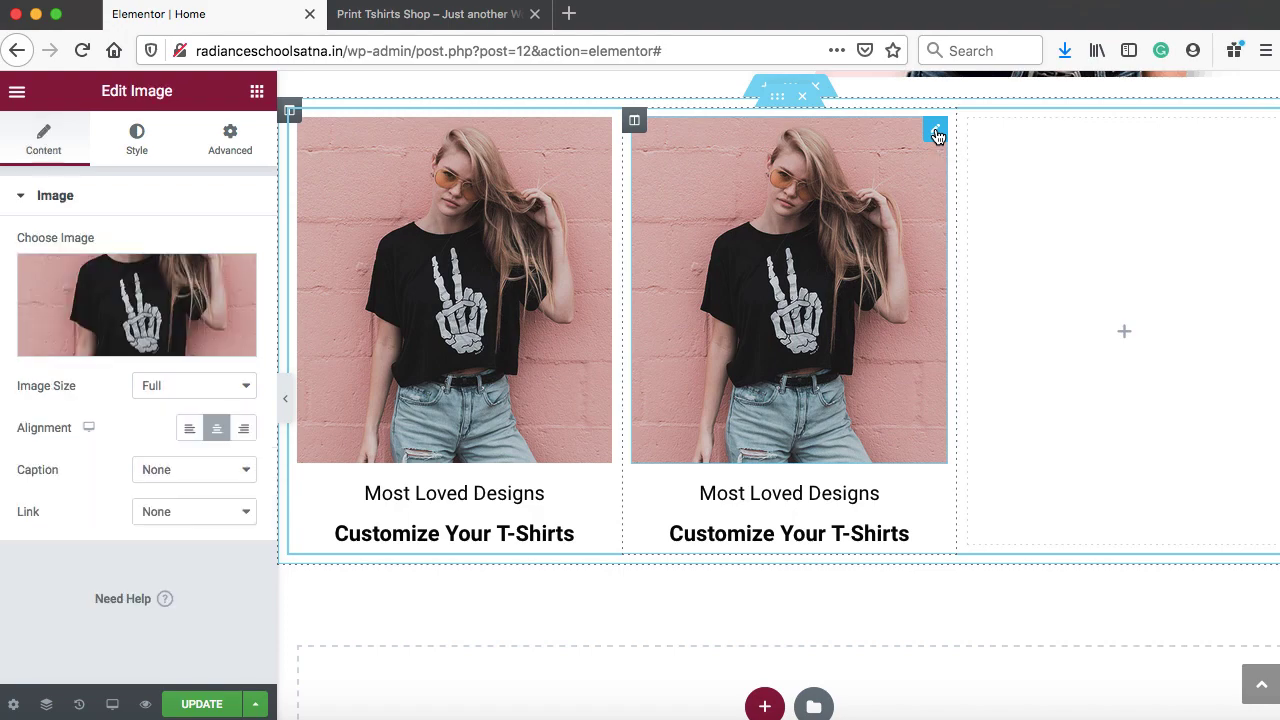
{"action": "left_click", "coordinate": [86, 314]}
{"action": "left_click", "coordinate": [330, 163]}
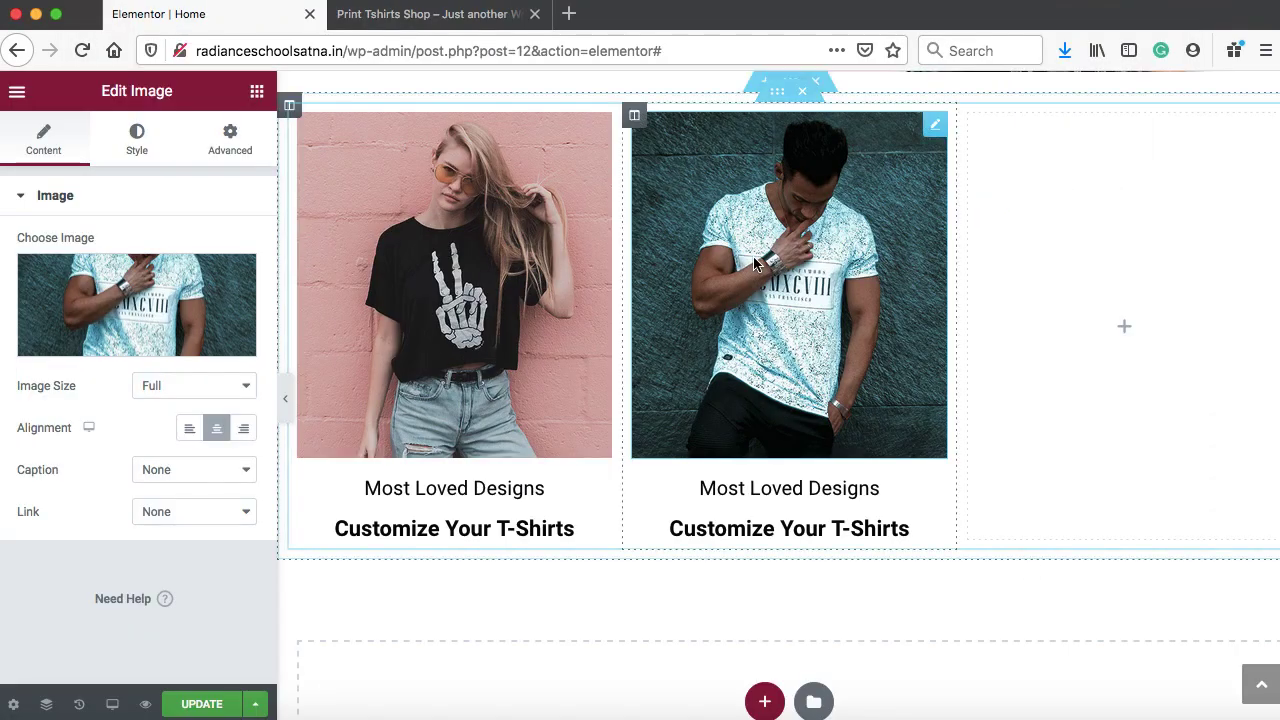
Duplicate the second photo column and delete the leftover empty column
{"action": "right_click", "coordinate": [634, 116]}
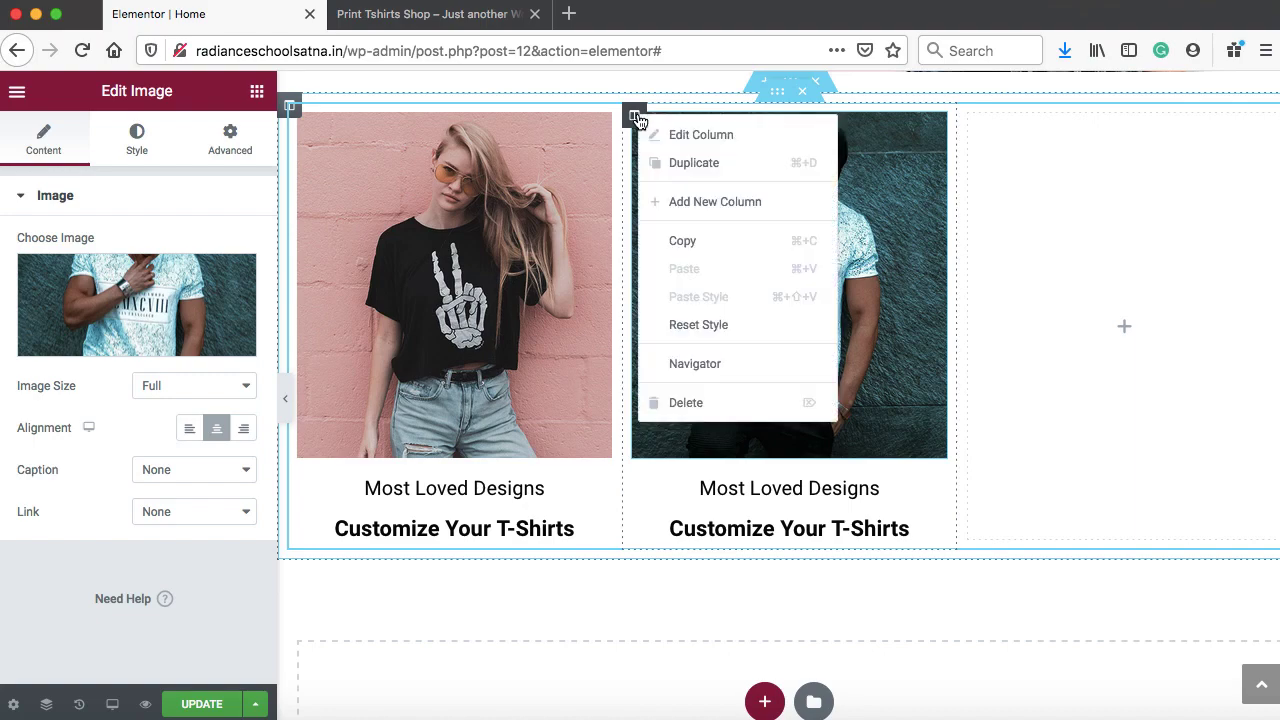
{"action": "left_click", "coordinate": [663, 163]}
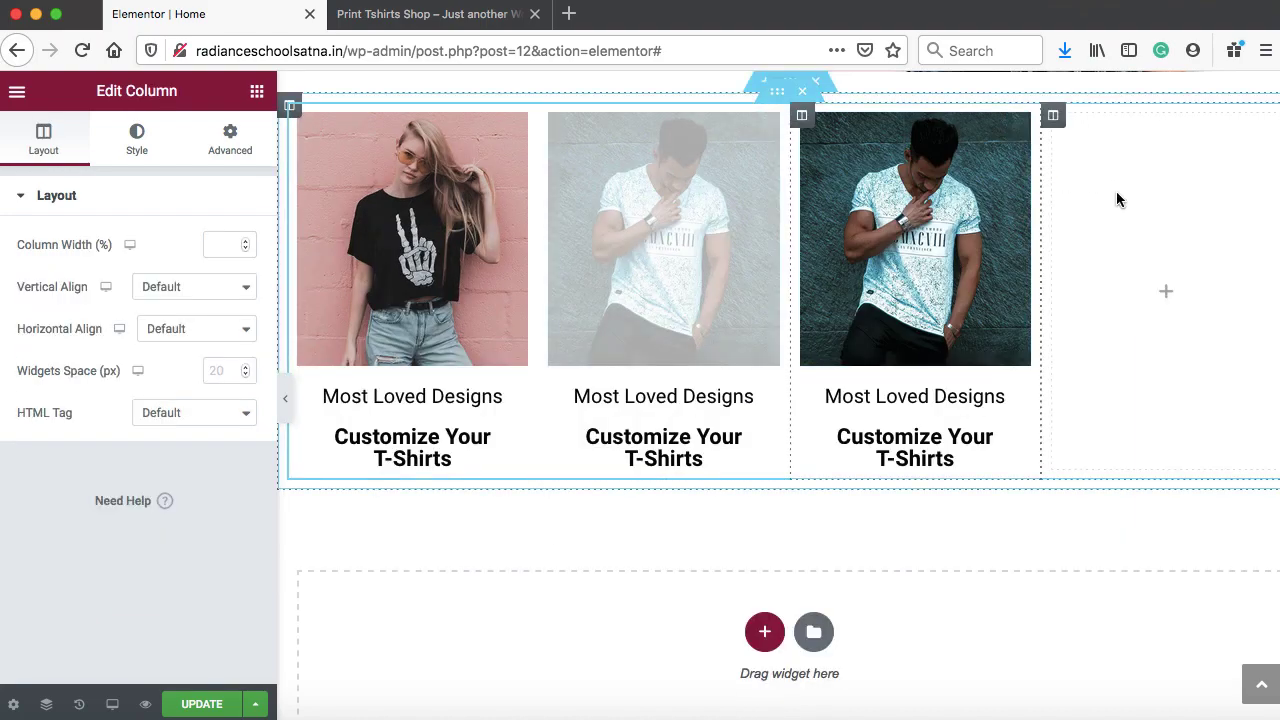
{"action": "right_click", "coordinate": [1054, 117]}
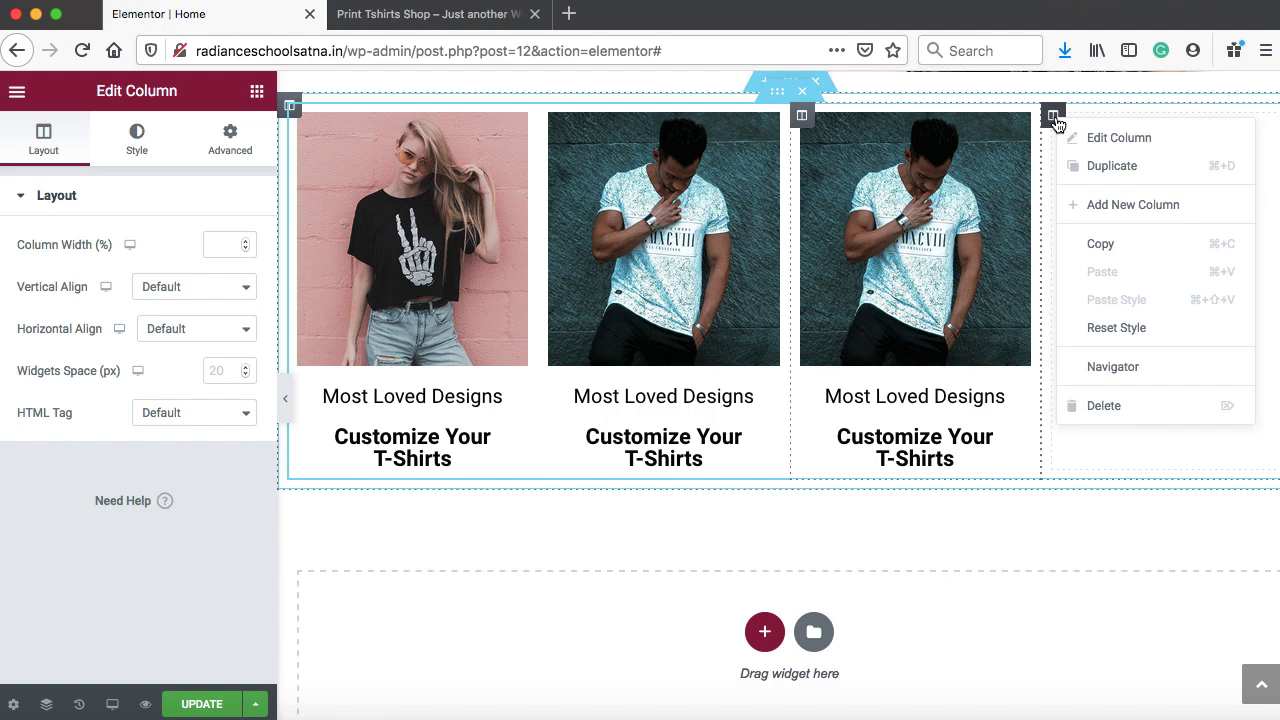
{"action": "left_click", "coordinate": [1104, 405]}
Upload image-02.jpg as the third column's photo
{"action": "scroll", "coordinate": [1100, 460], "scroll_direction": "down", "scroll_amount": 2}
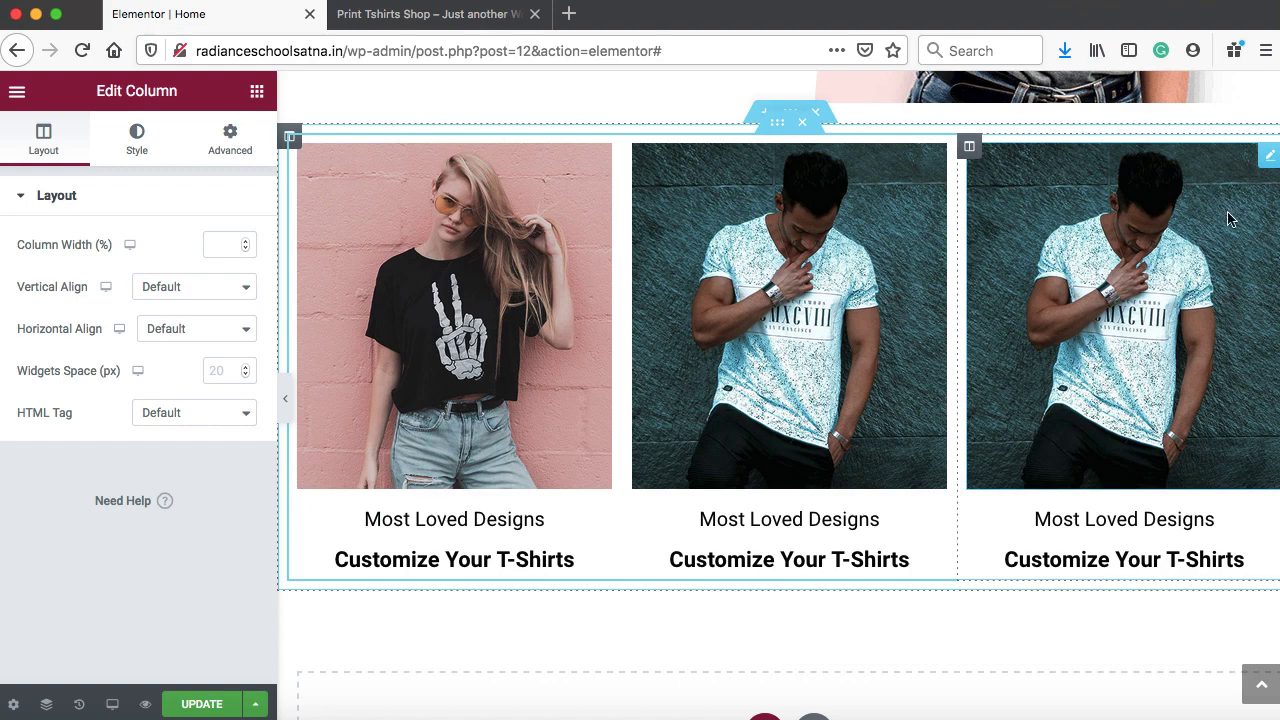
{"action": "left_click", "coordinate": [1268, 156]}
{"action": "left_click", "coordinate": [137, 310]}
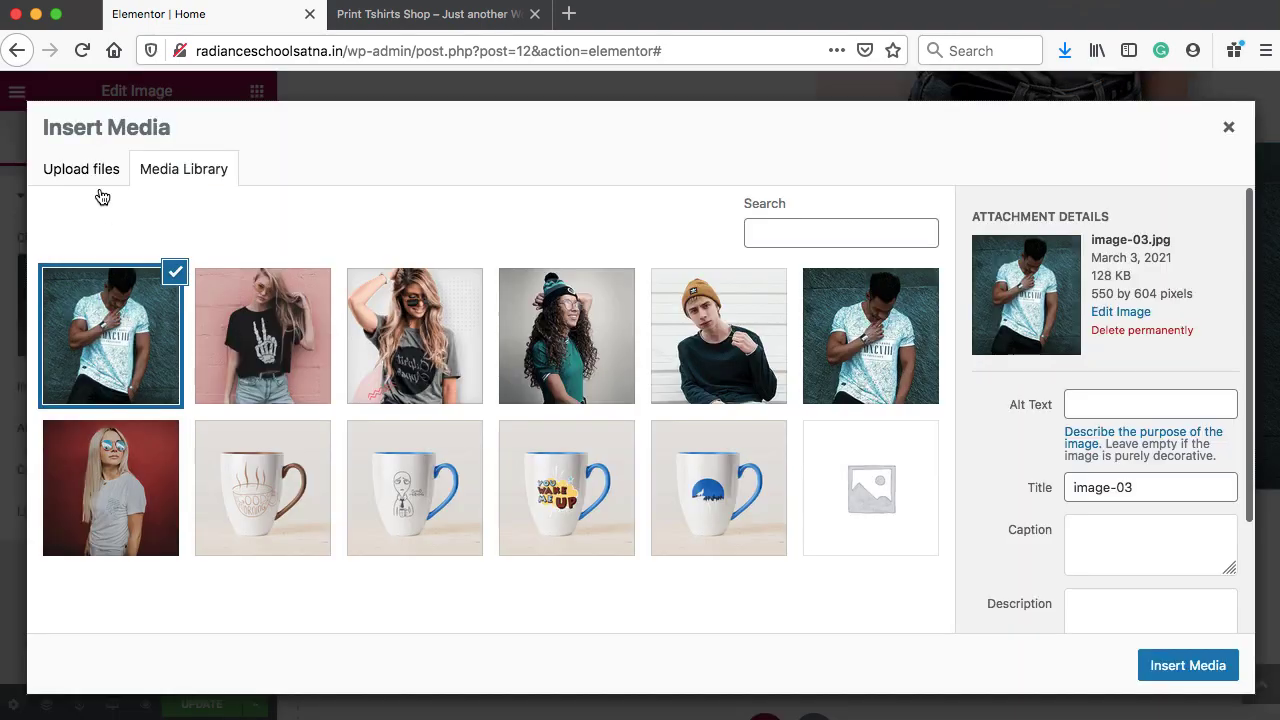
{"action": "left_click", "coordinate": [84, 169]}
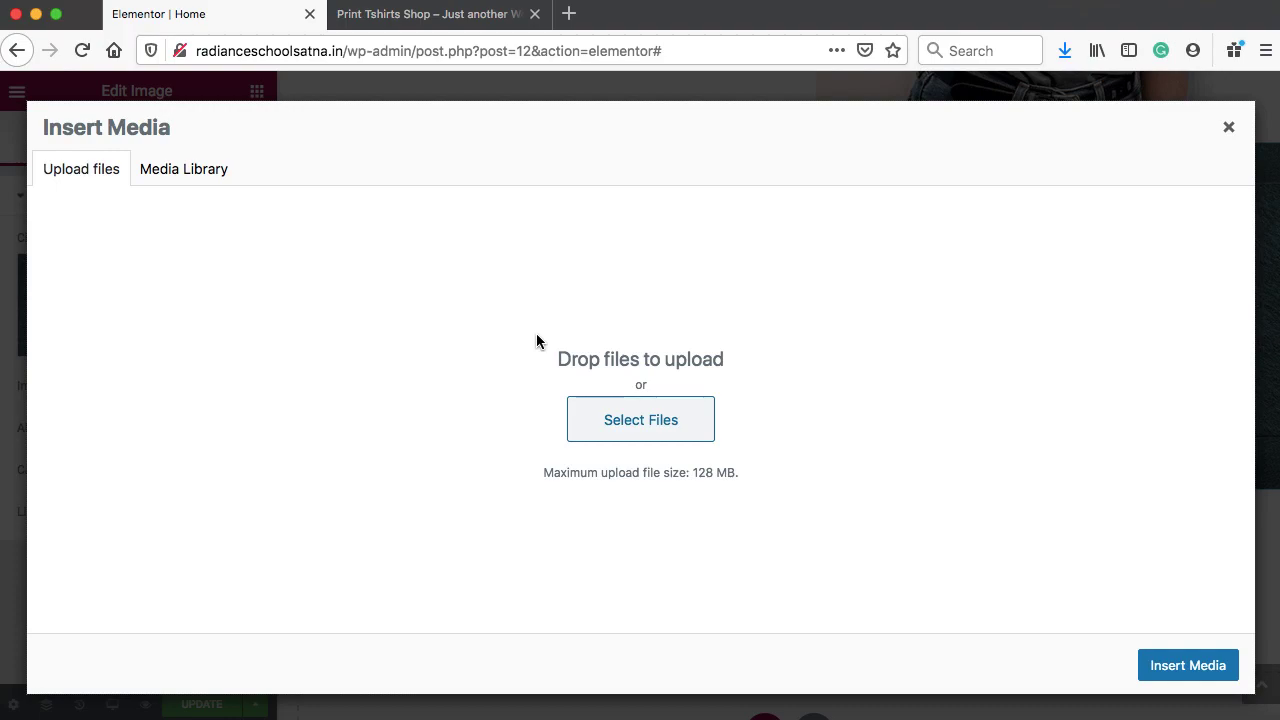
{"action": "left_click", "coordinate": [655, 424]}
{"action": "left_click", "coordinate": [1100, 45]}
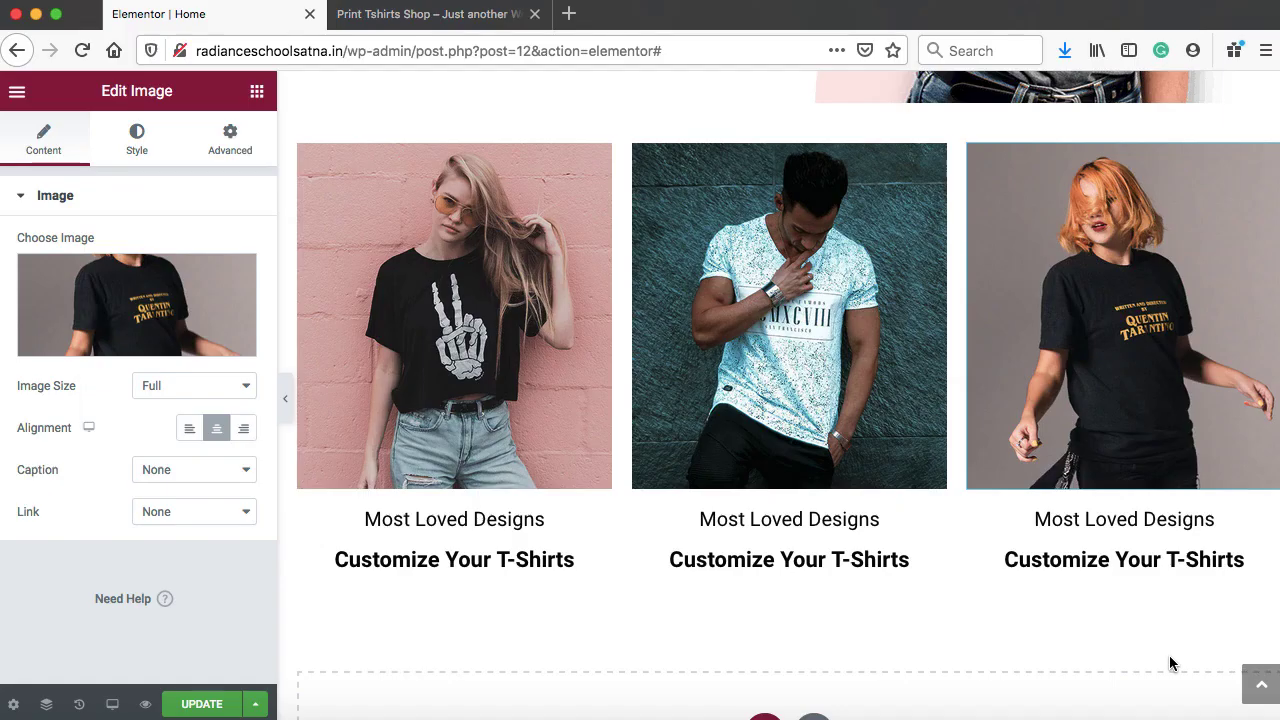
Move the Most Loved Designs and Customize Your T-Shirts headings above the middle photo and save
{"action": "scroll", "coordinate": [999, 440], "scroll_direction": "up", "scroll_amount": 1}
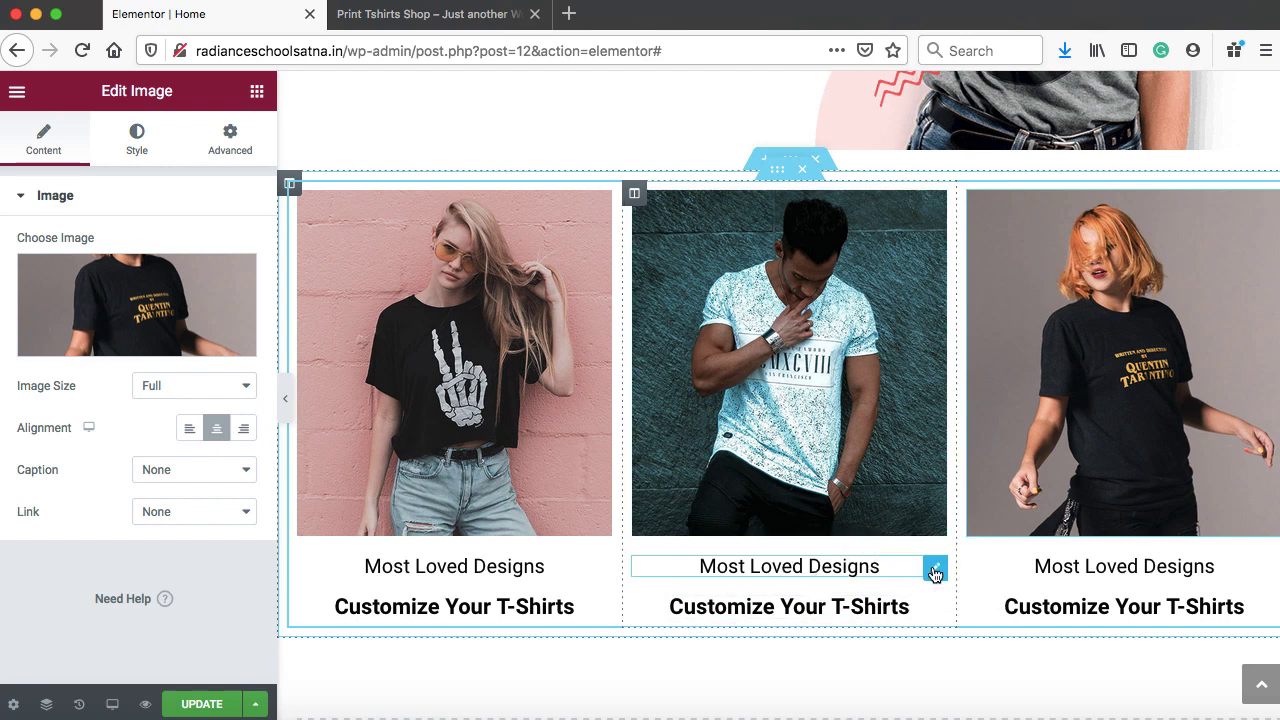
{"action": "left_click_drag", "start_coordinate": [935, 573], "coordinate": [799, 200]}
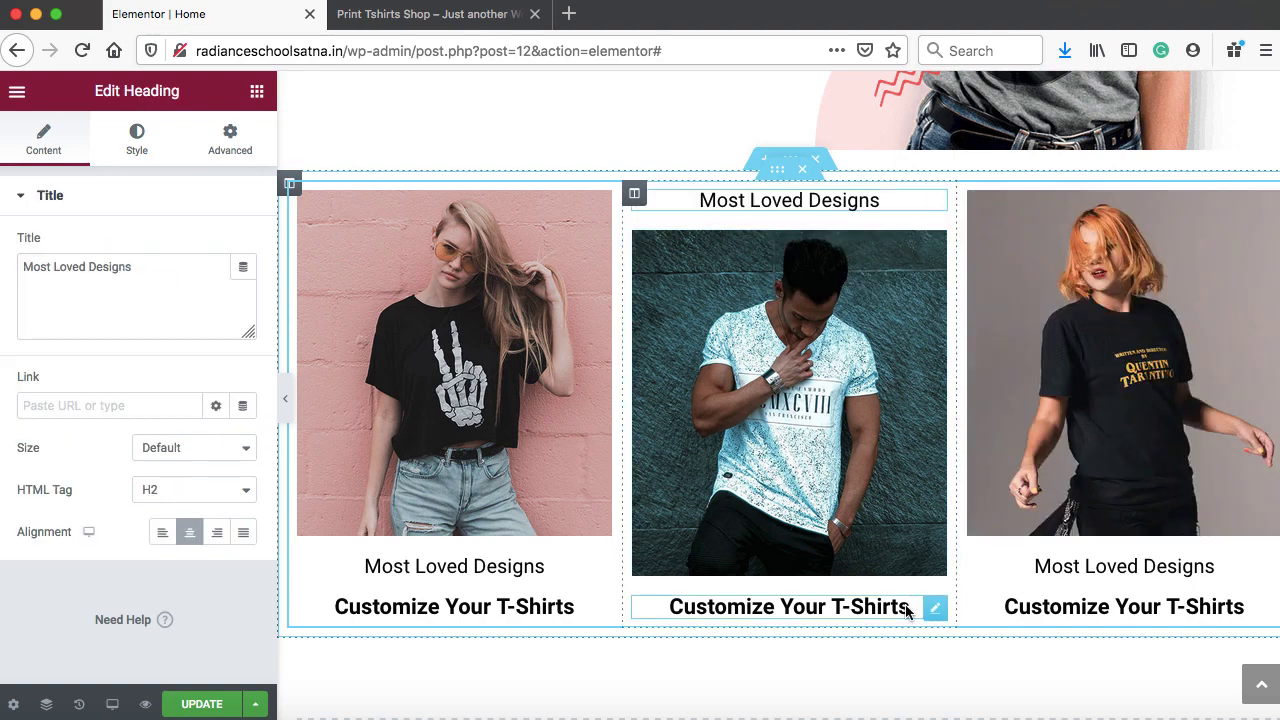
{"action": "left_click_drag", "start_coordinate": [934, 607], "coordinate": [800, 228]}
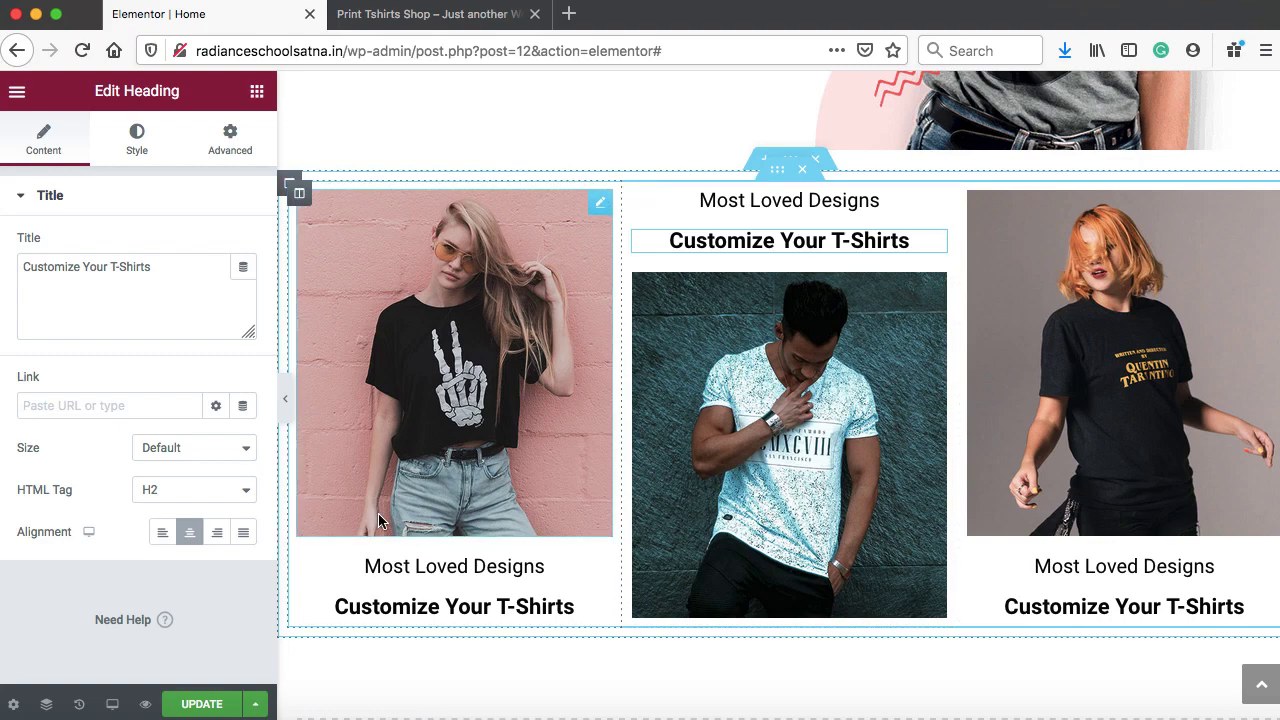
{"action": "left_click", "coordinate": [203, 704]}
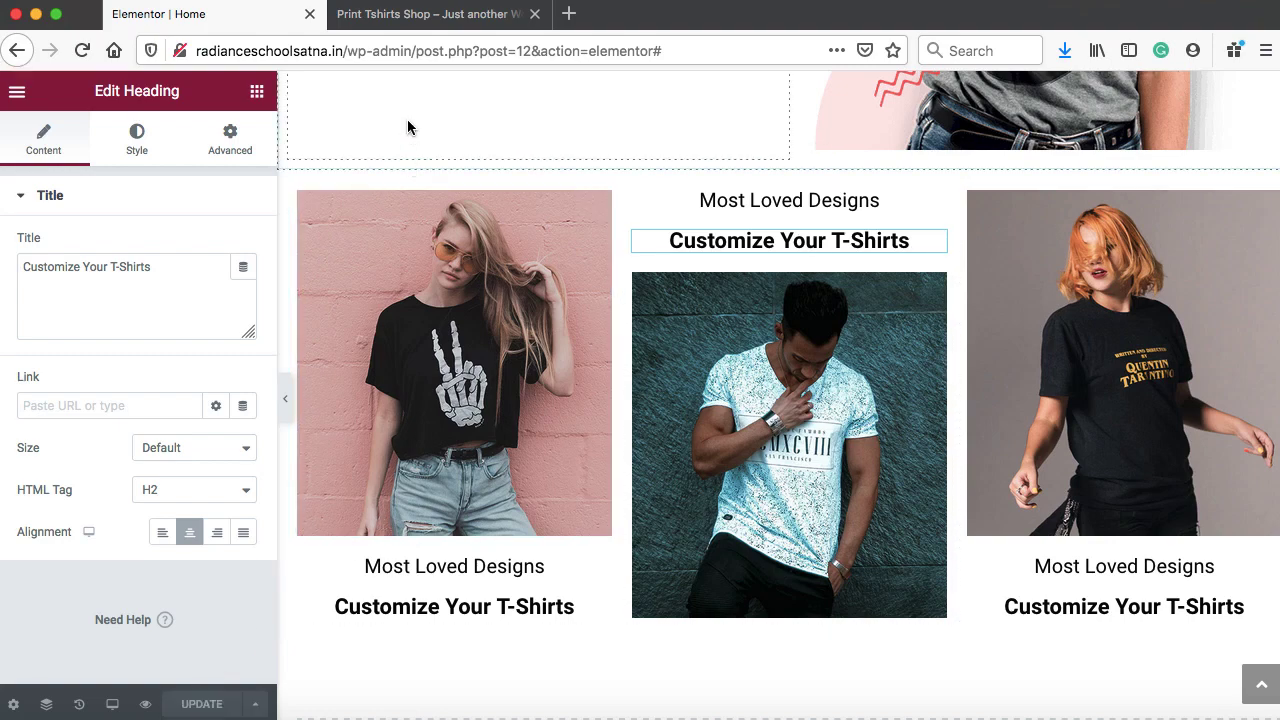
{"action": "left_click", "coordinate": [414, 16]}
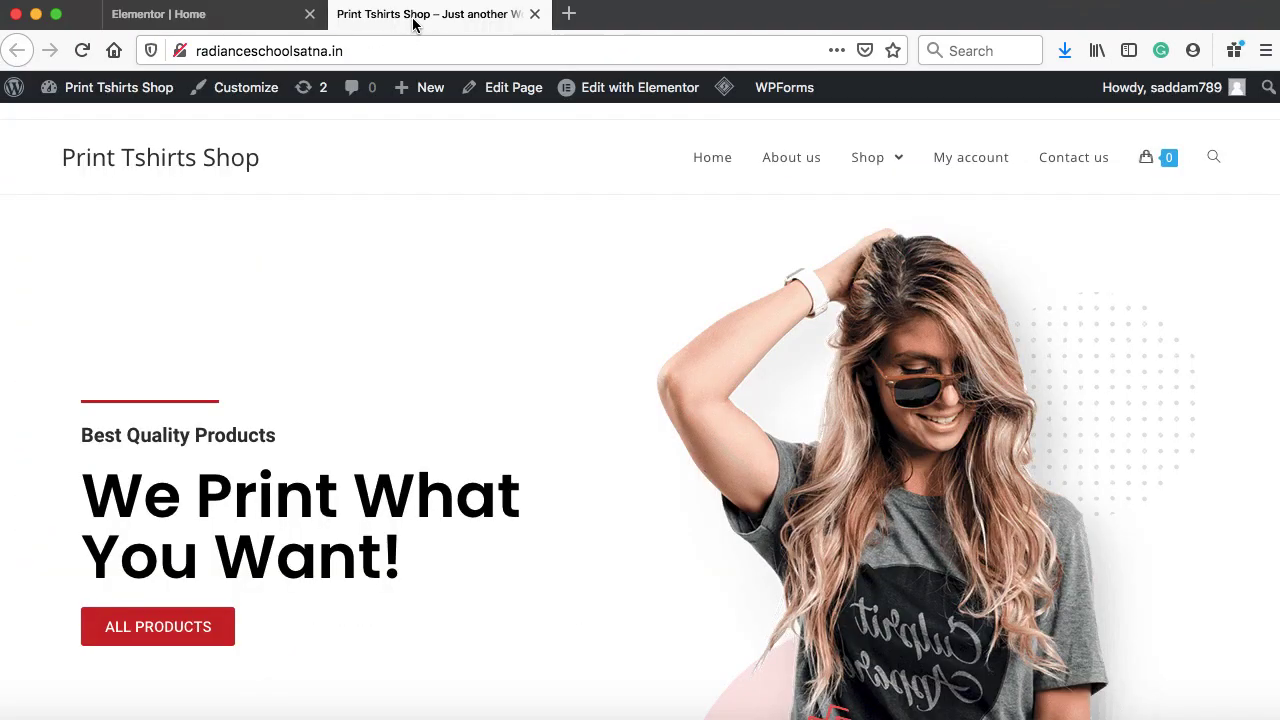
Reload the live home page and scroll down to check the three-photo T-shirt row
{"action": "left_click", "coordinate": [83, 52]}
{"action": "scroll", "coordinate": [470, 280], "scroll_direction": "down", "scroll_amount": 1}
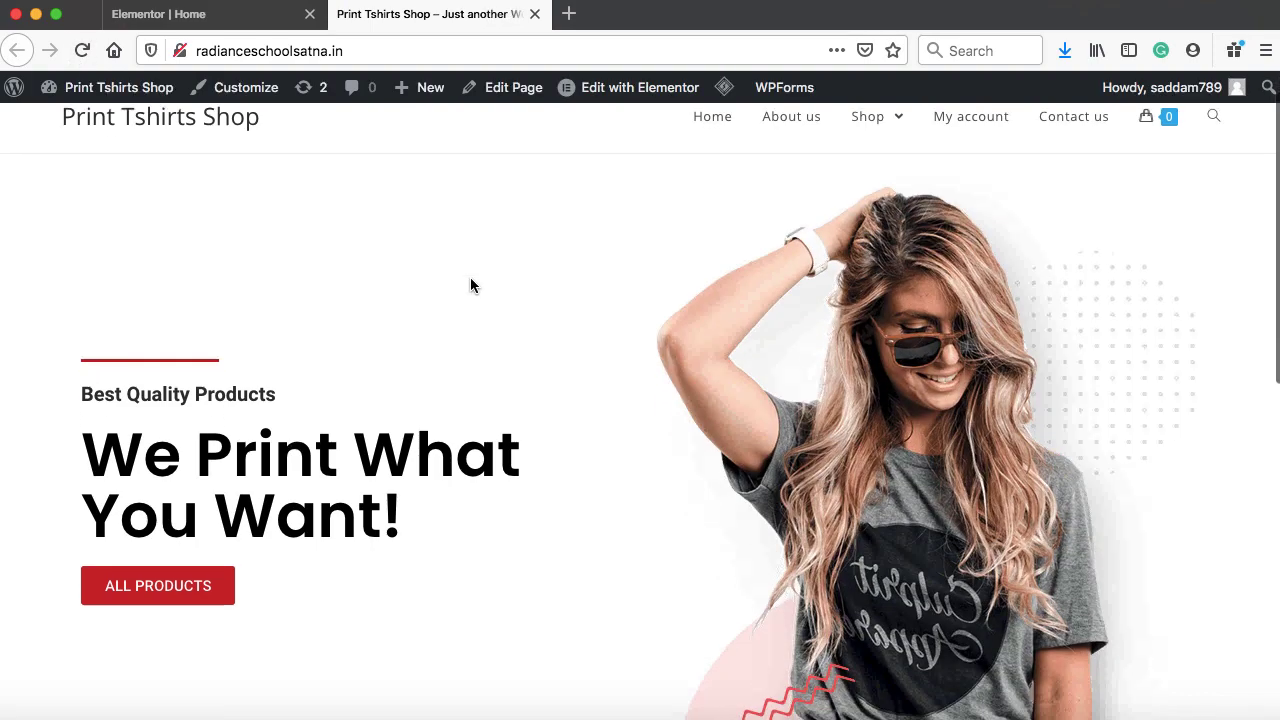
{"action": "scroll", "coordinate": [470, 278], "scroll_direction": "down", "scroll_amount": 10}
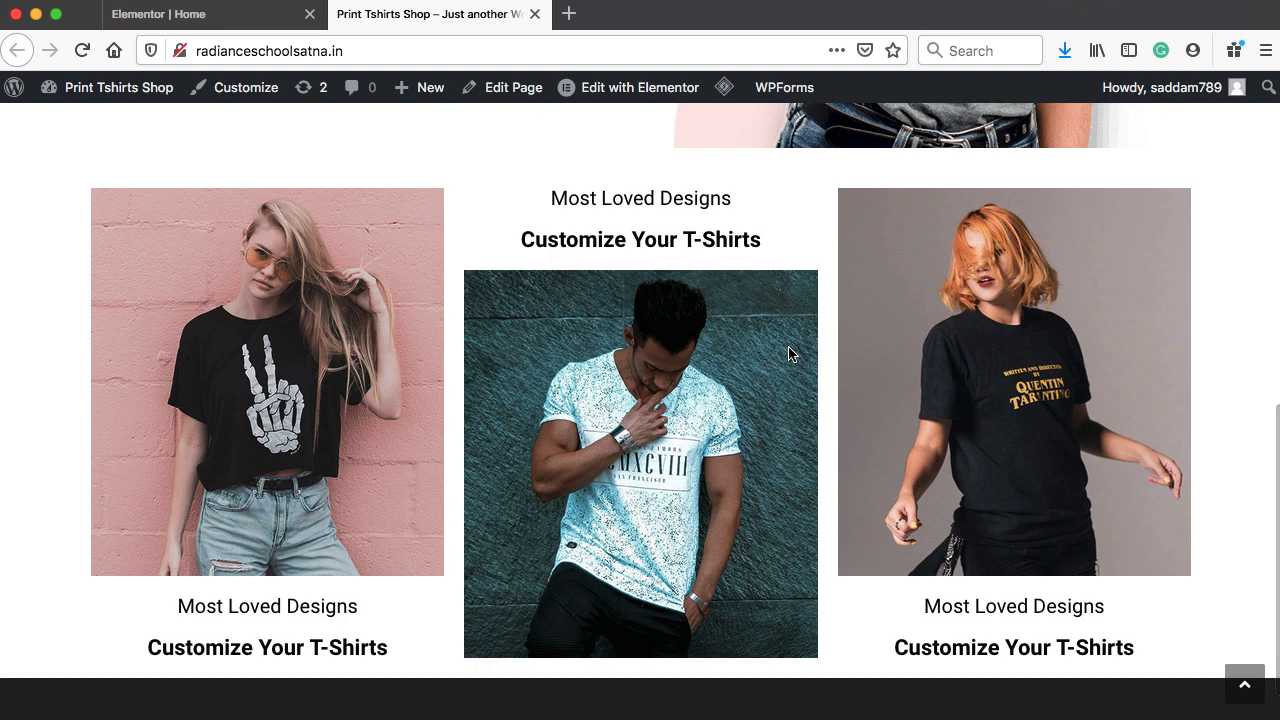
{"action": "scroll", "coordinate": [886, 270], "scroll_direction": "up", "scroll_amount": 3}
{"action": "scroll", "coordinate": [886, 270], "scroll_direction": "up", "scroll_amount": 2}
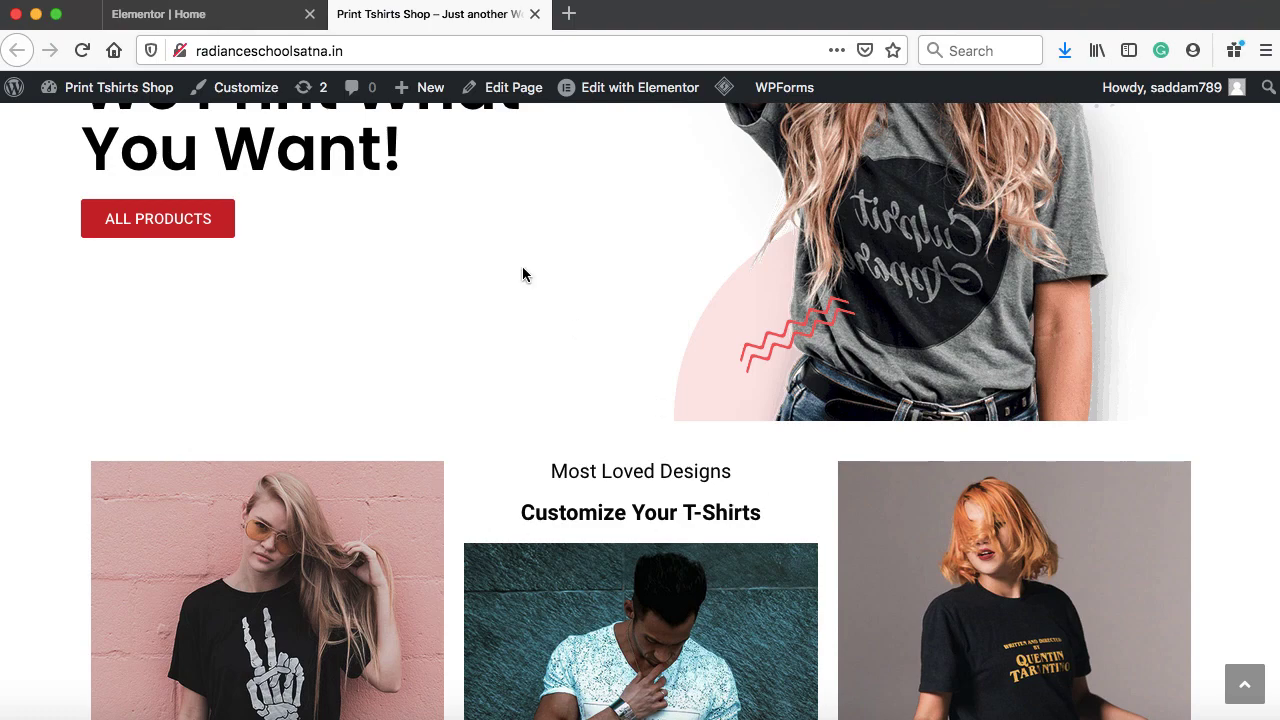
Back in the editor, open the photo row section's Advanced spacing settings
{"action": "left_click", "coordinate": [199, 17]}
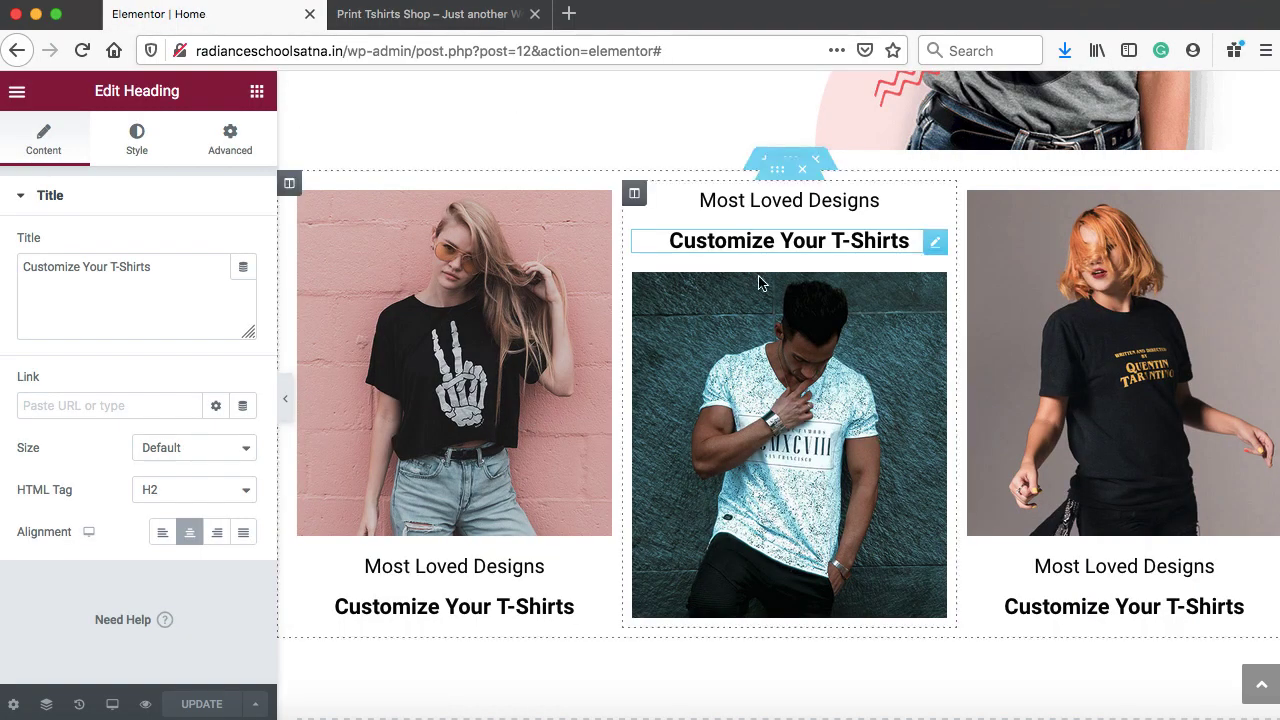
{"action": "scroll", "coordinate": [770, 285], "scroll_direction": "up", "scroll_amount": 2}
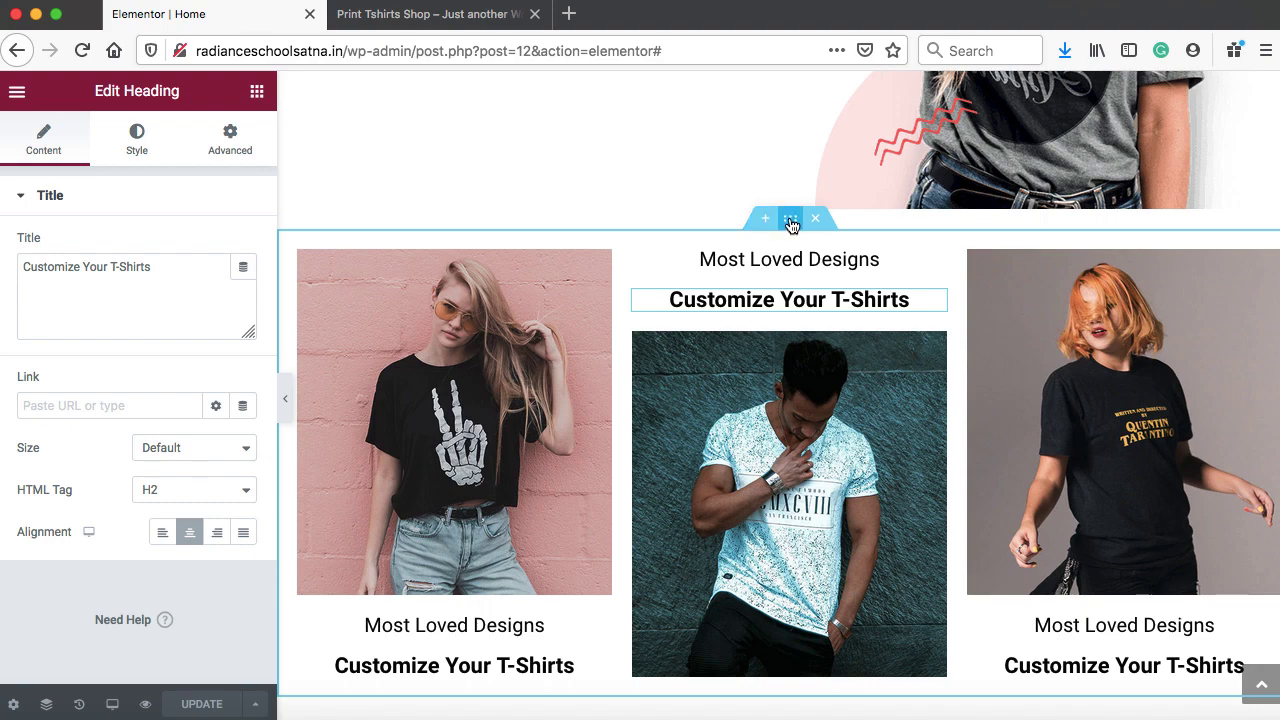
{"action": "right_click", "coordinate": [791, 224]}
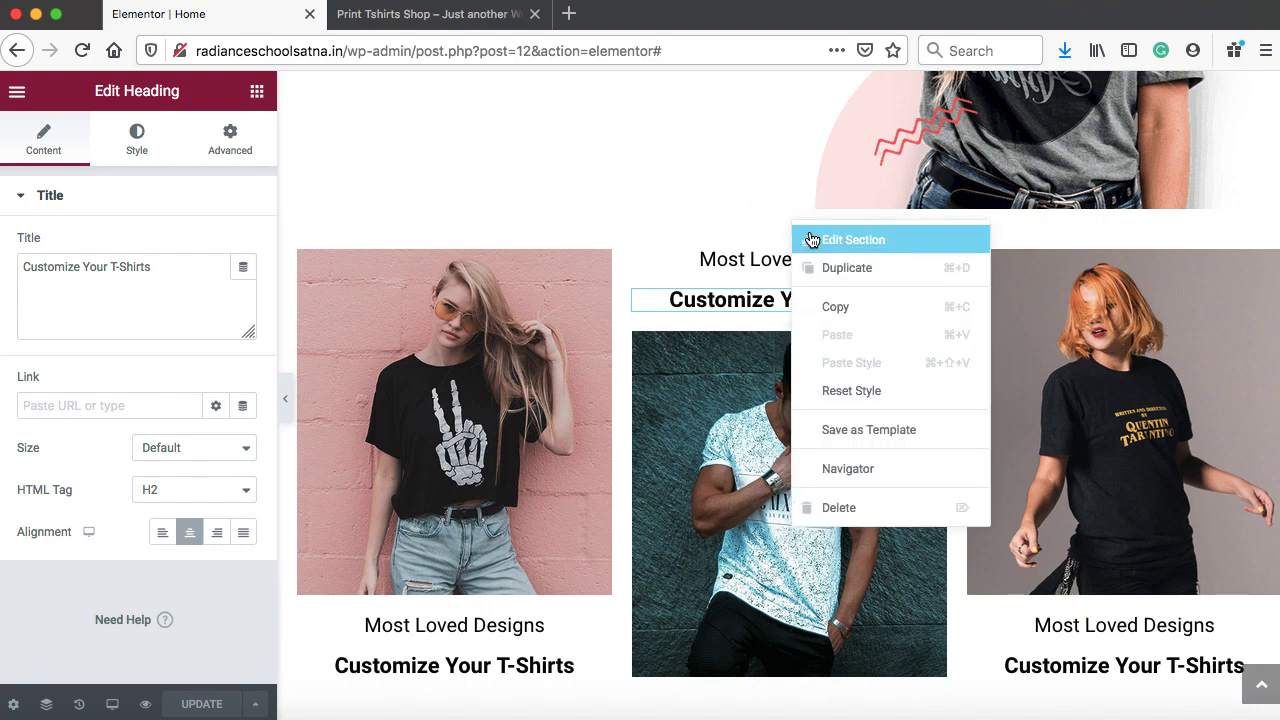
{"action": "left_click", "coordinate": [810, 239]}
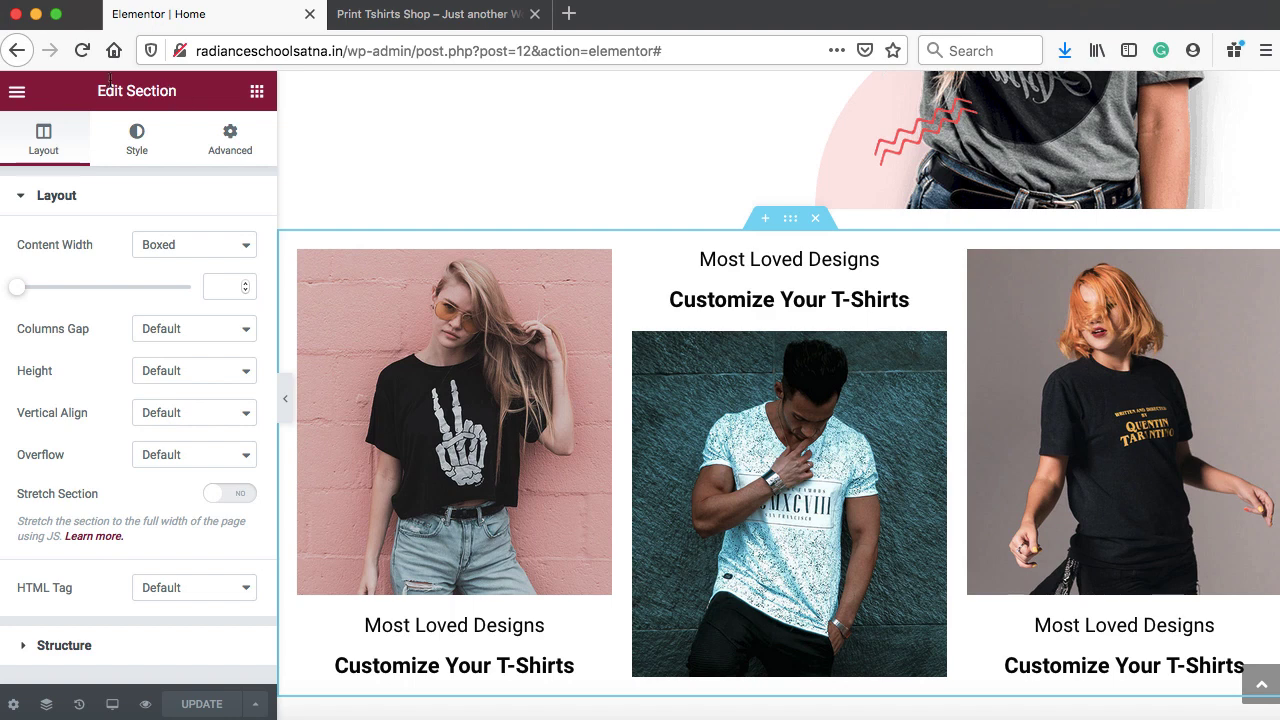
{"action": "left_click", "coordinate": [222, 145]}
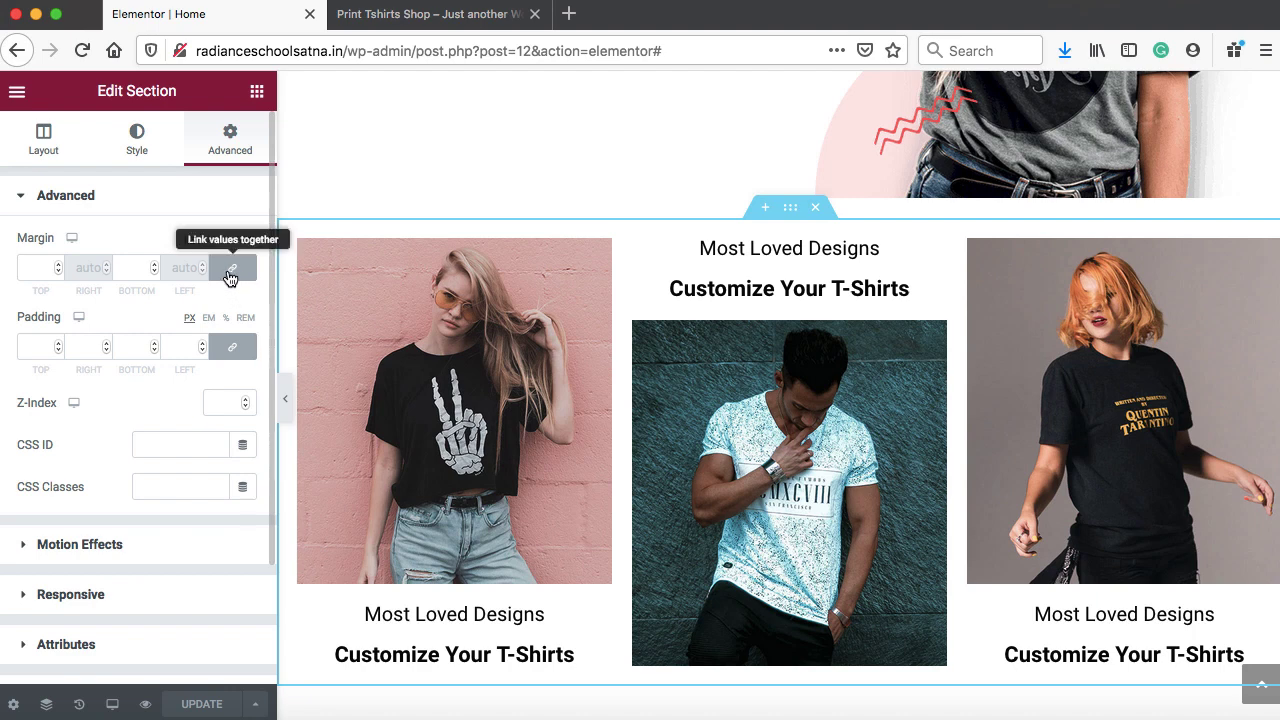
Raise the section's linked top and bottom margins to 19 px
{"action": "left_click", "coordinate": [57, 264]}
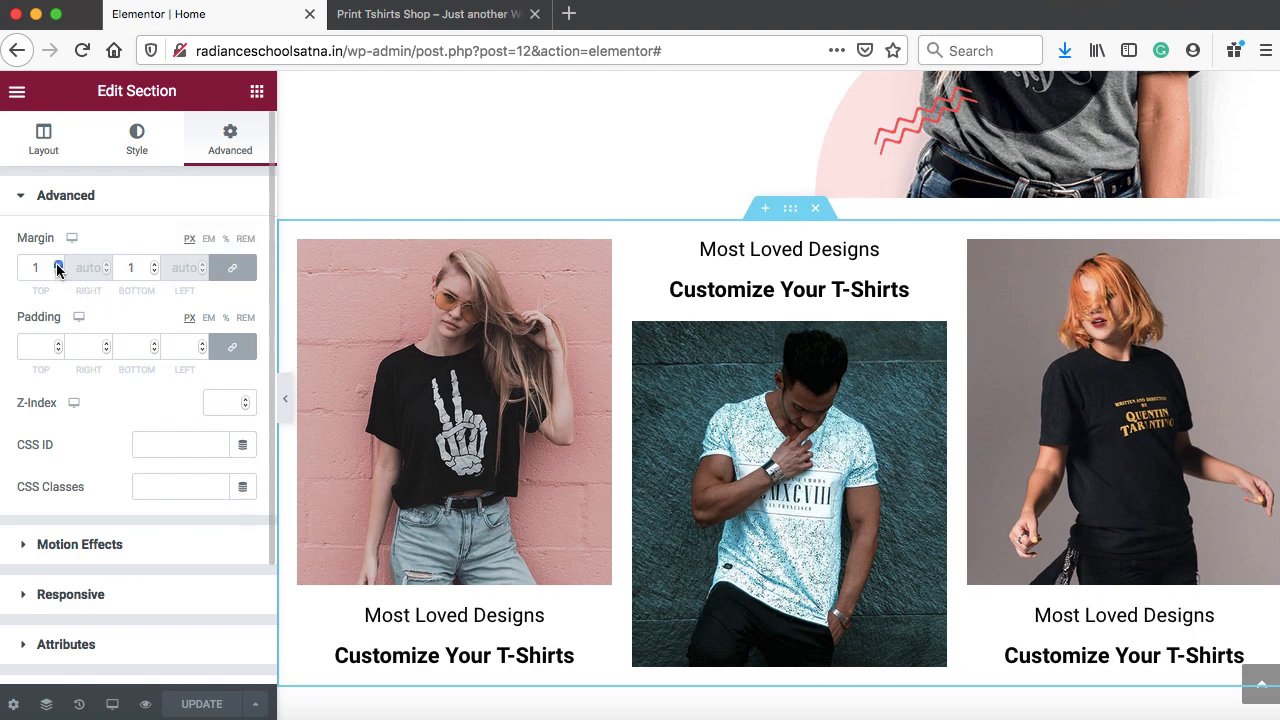
{"action": "left_click", "coordinate": [57, 264]}
{"action": "left_click", "coordinate": [57, 264]}
{"action": "left_click", "coordinate": [57, 264]}
{"action": "left_click", "coordinate": [57, 264]}
{"action": "left_click", "coordinate": [57, 264]}
{"action": "left_click", "coordinate": [57, 264]}
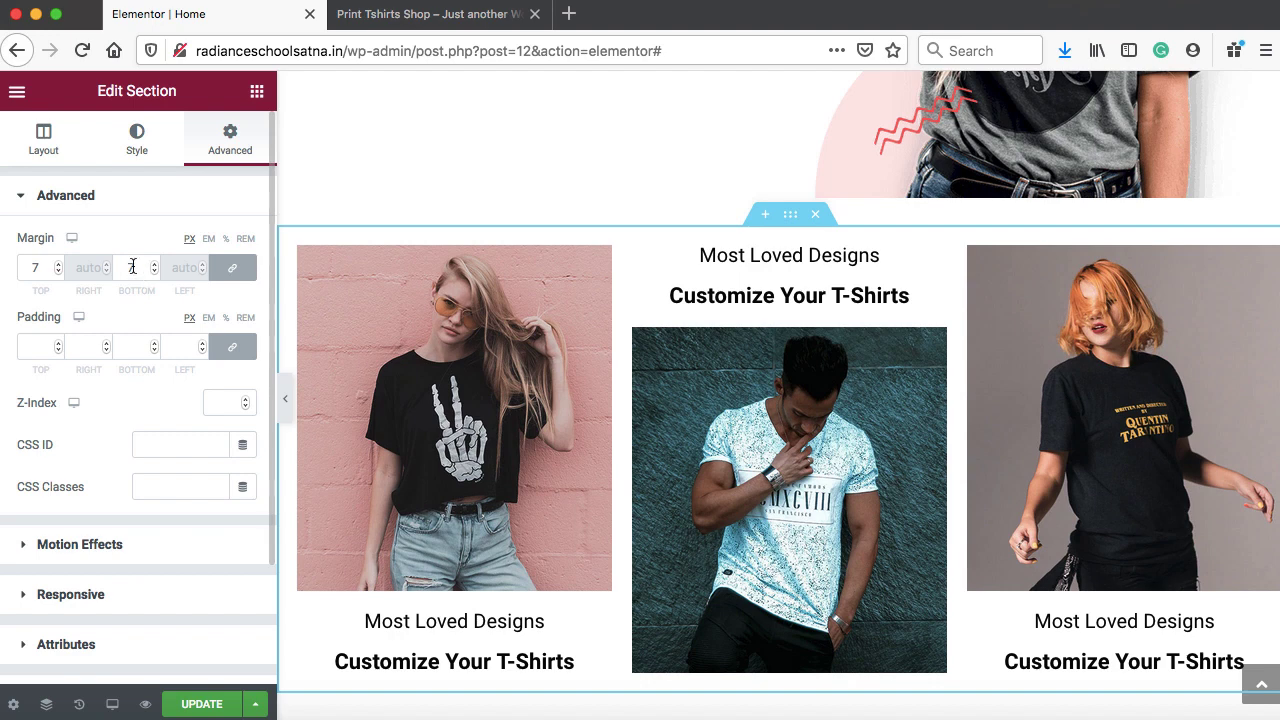
{"action": "left_click", "coordinate": [57, 264]}
{"action": "left_click", "coordinate": [57, 264]}
{"action": "left_click", "coordinate": [57, 264]}
{"action": "left_click", "coordinate": [57, 264]}
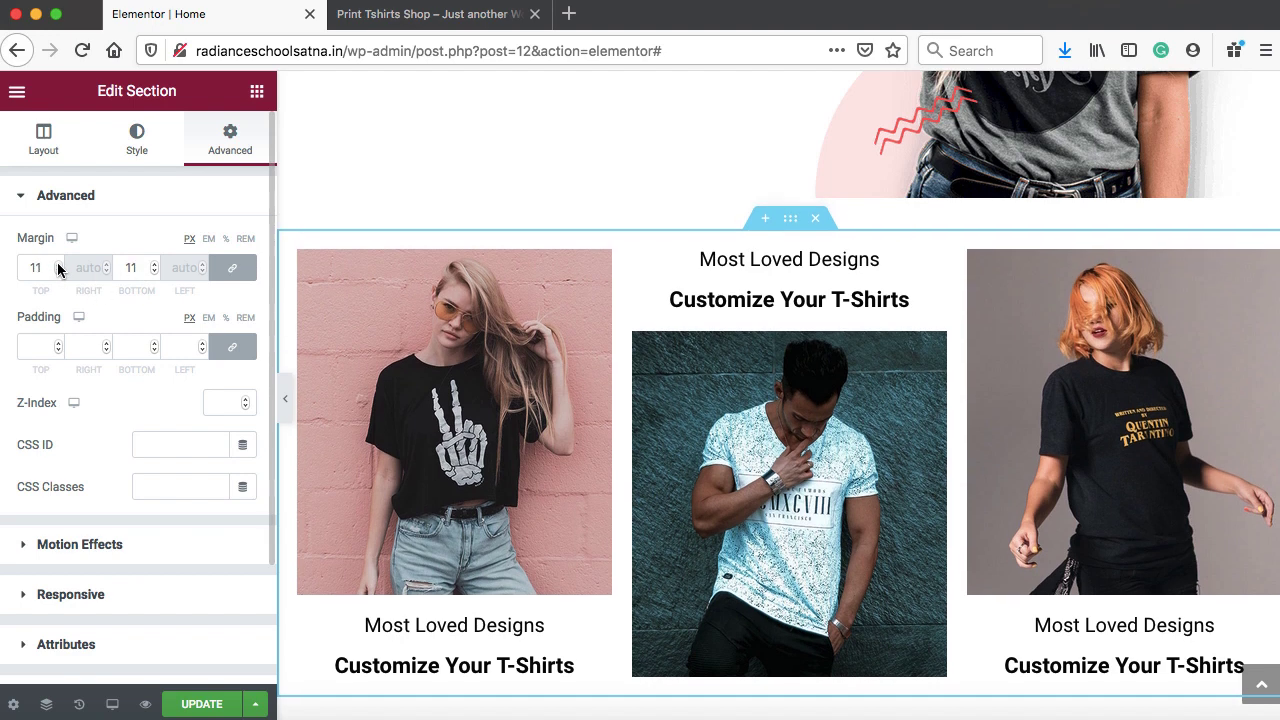
{"action": "left_click", "coordinate": [57, 265]}
{"action": "left_click", "coordinate": [57, 265]}
{"action": "left_click", "coordinate": [57, 265]}
{"action": "left_click", "coordinate": [57, 265]}
{"action": "left_click", "coordinate": [57, 265]}
{"action": "left_click", "coordinate": [57, 265]}
{"action": "left_click", "coordinate": [57, 265]}
{"action": "left_click", "coordinate": [57, 265]}
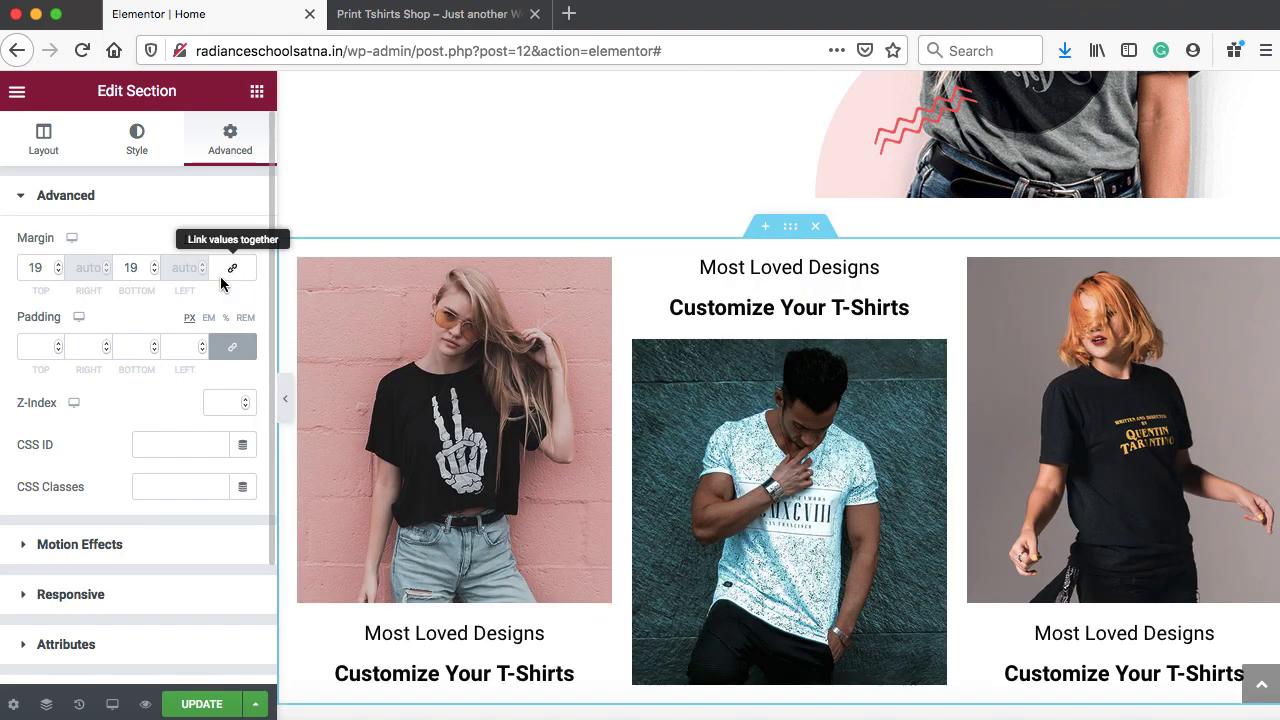
Unlink the margins, raise the top margin to 29 px, and update the page
{"action": "left_click", "coordinate": [233, 270]}
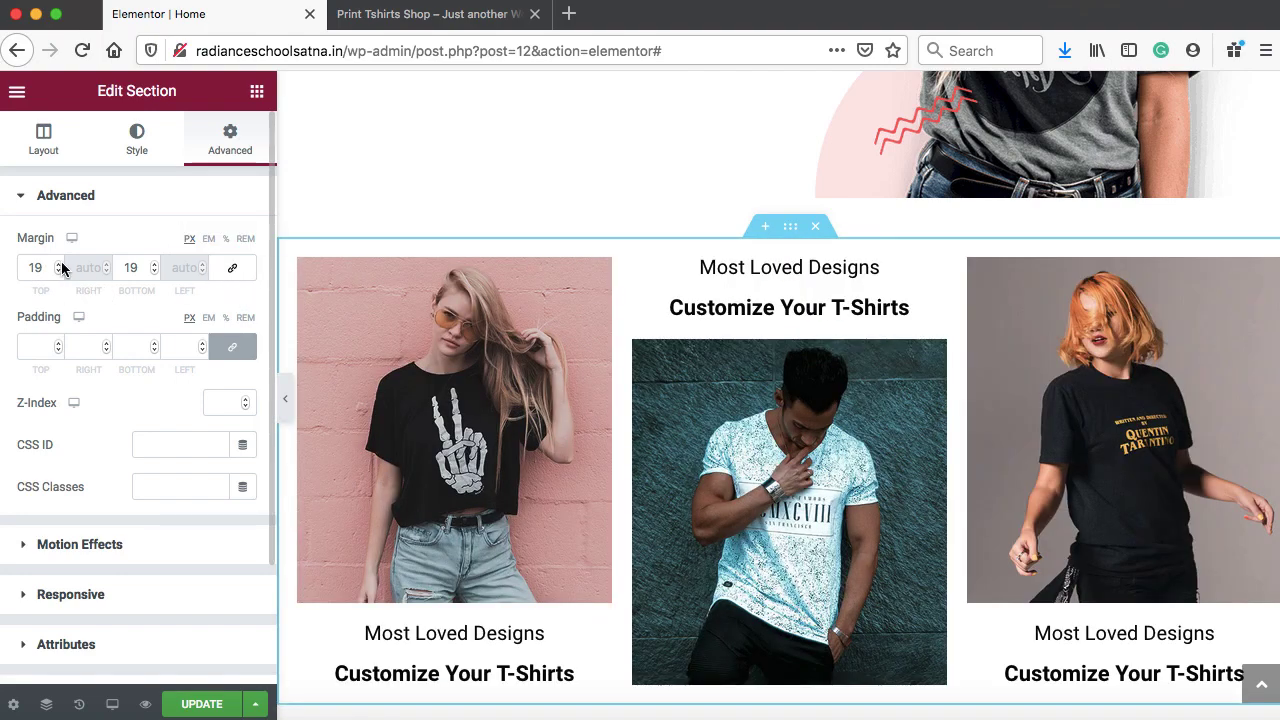
{"action": "left_click", "coordinate": [58, 265]}
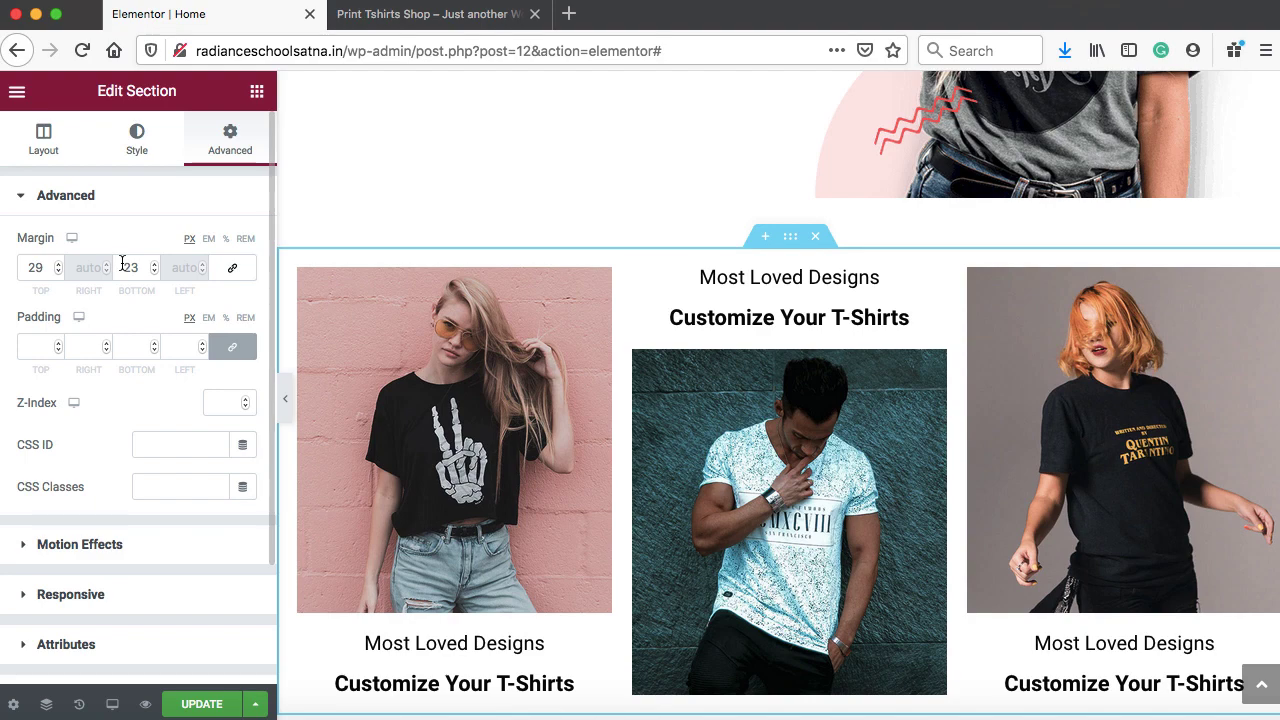
{"action": "left_click", "coordinate": [203, 702]}
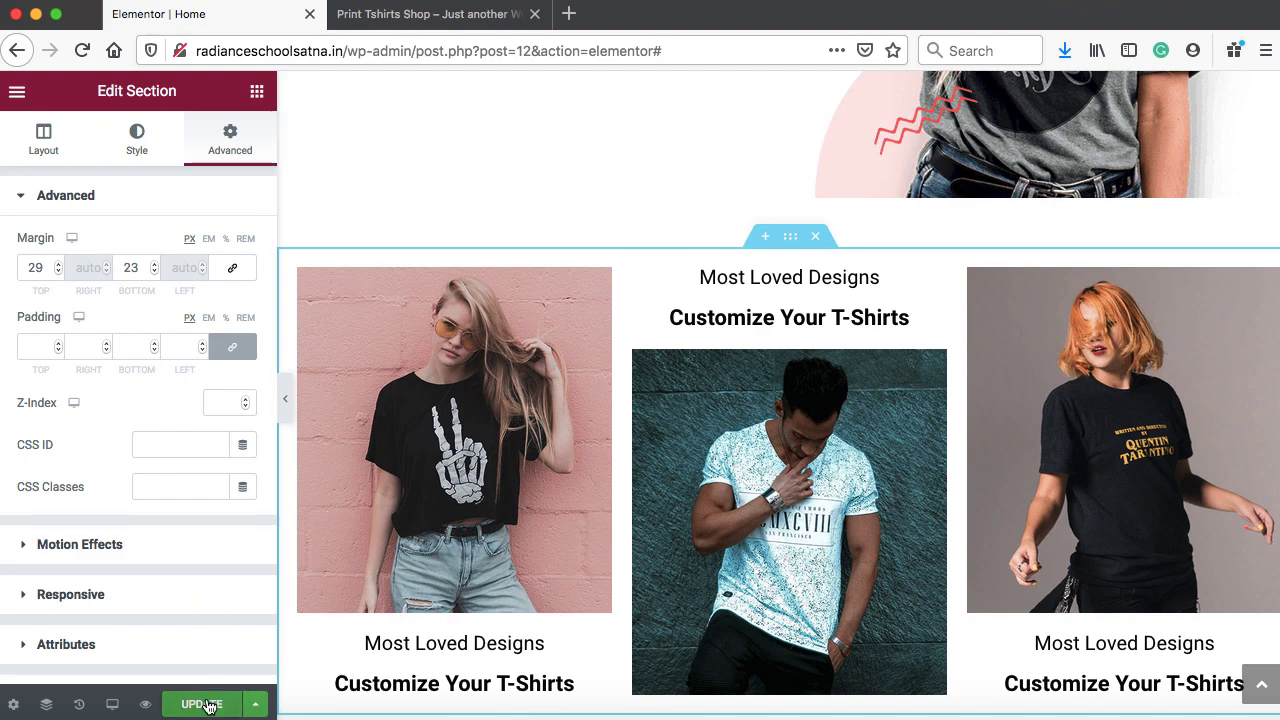
Reload the live home page to review the spaced photo row, then go back to Elementor
{"action": "left_click", "coordinate": [443, 16]}
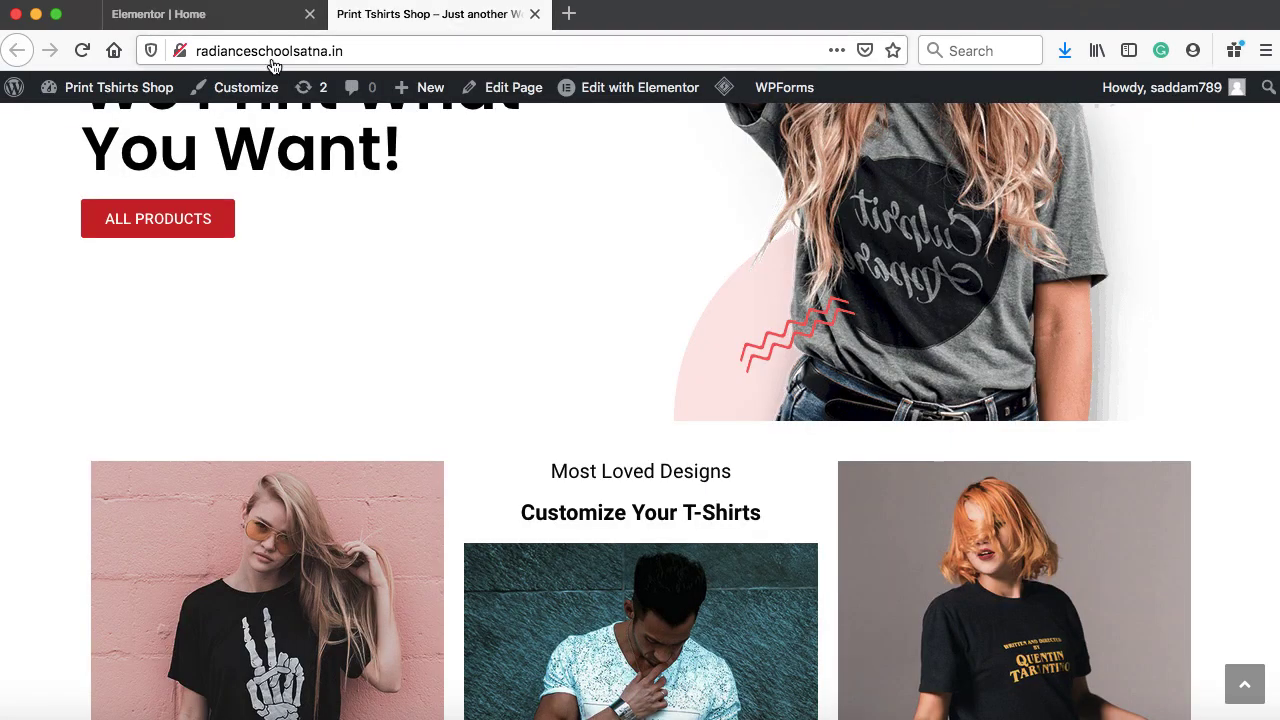
{"action": "left_click", "coordinate": [80, 56]}
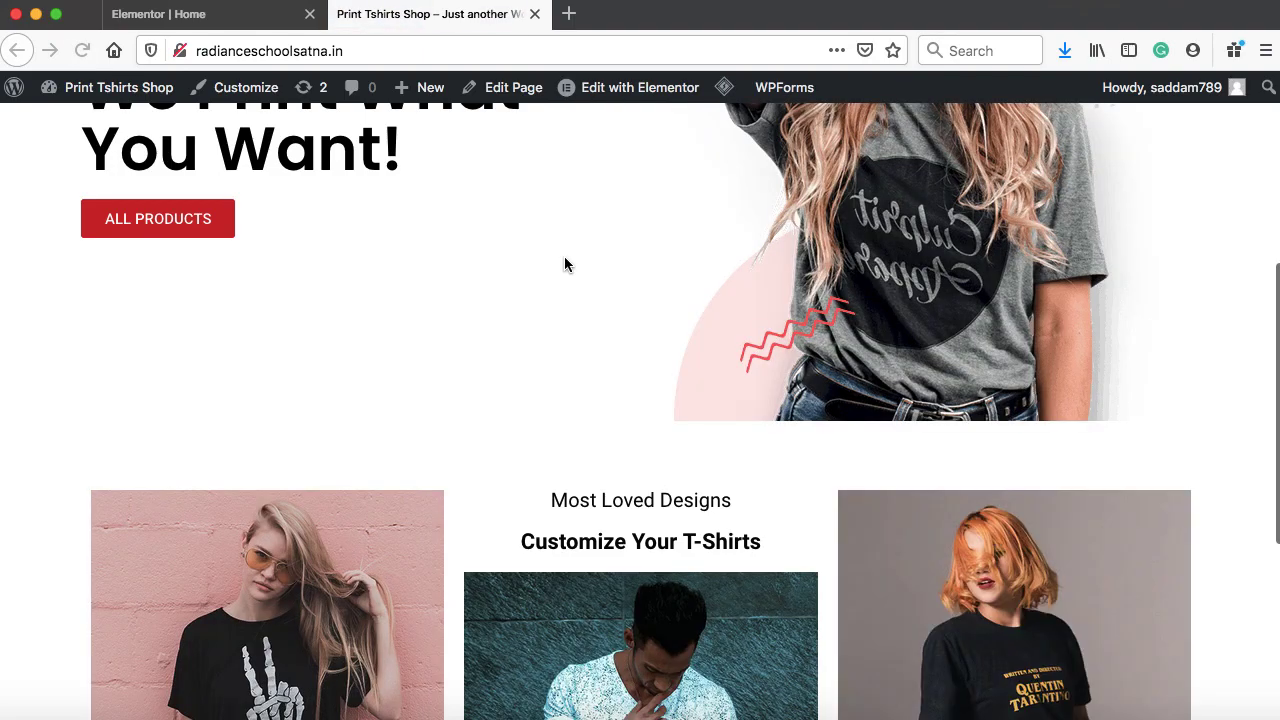
{"action": "scroll", "coordinate": [564, 264], "scroll_direction": "down", "scroll_amount": 3}
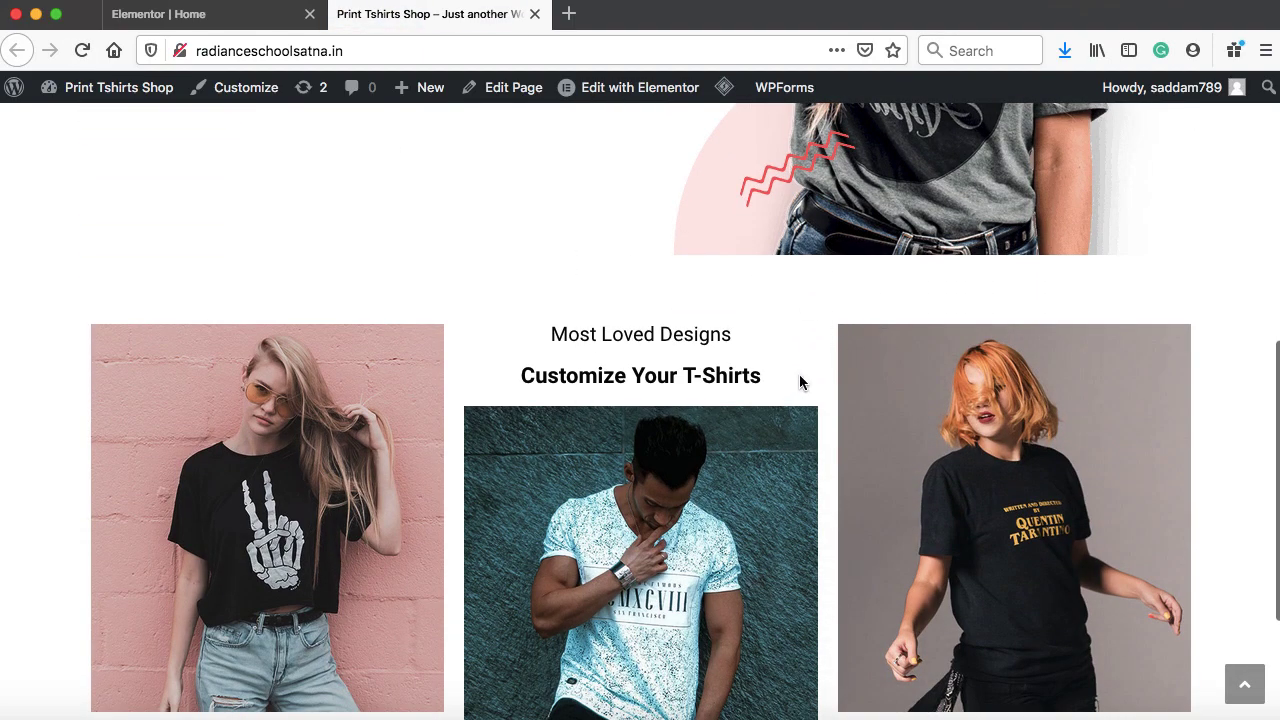
{"action": "scroll", "coordinate": [695, 333], "scroll_direction": "down", "scroll_amount": 3}
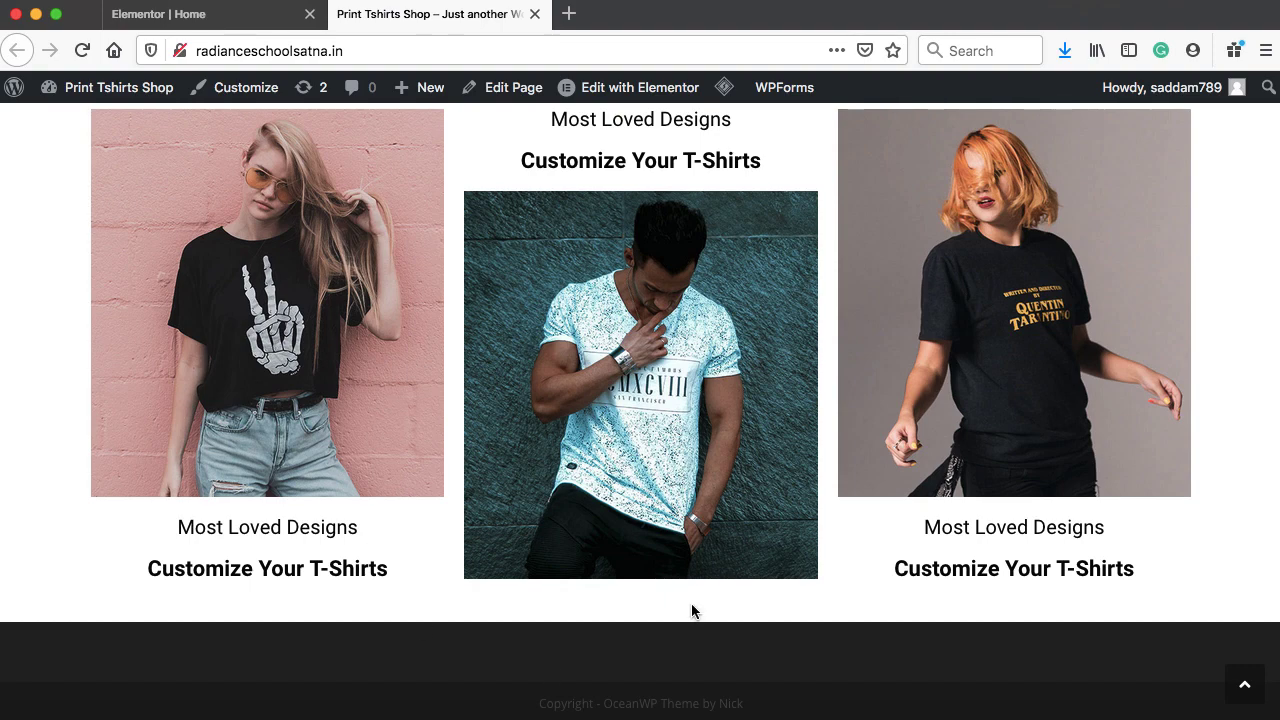
{"action": "left_click", "coordinate": [194, 18]}
{"action": "scroll", "coordinate": [785, 481], "scroll_direction": "down", "scroll_amount": 3}
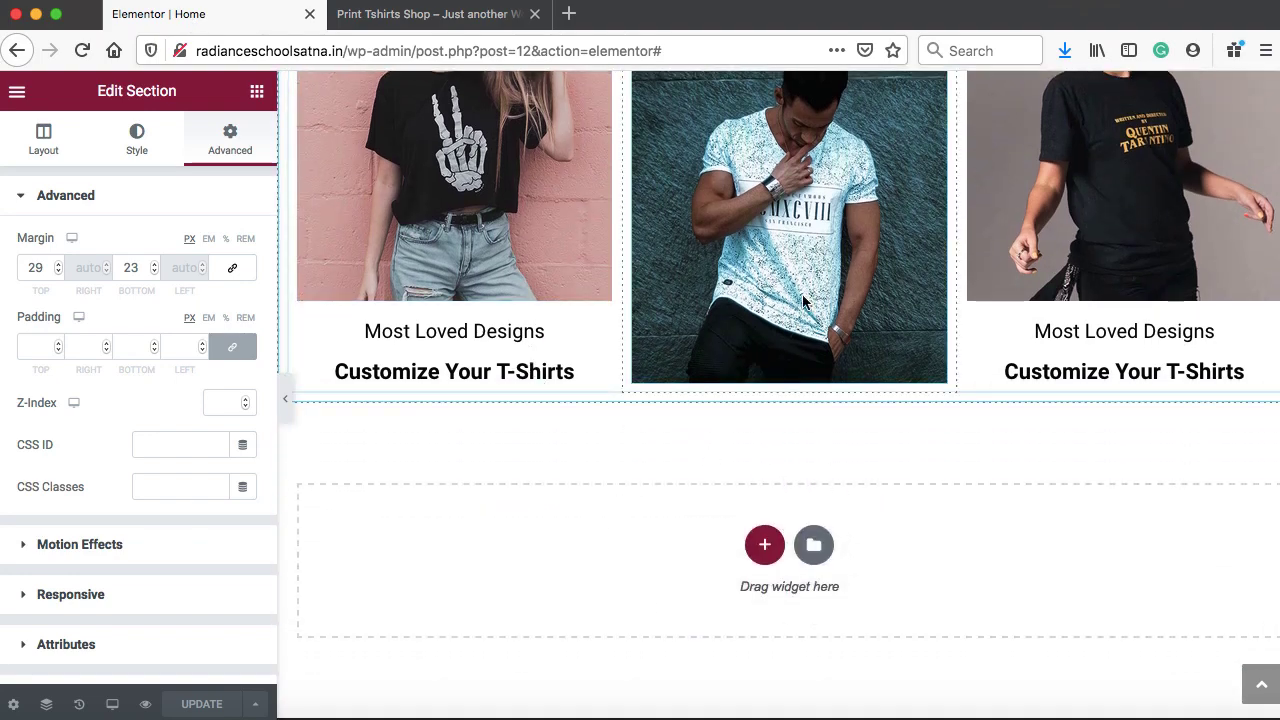
Duplicate the three-photo image section directly below itself
{"action": "scroll", "coordinate": [802, 294], "scroll_direction": "up", "scroll_amount": 6}
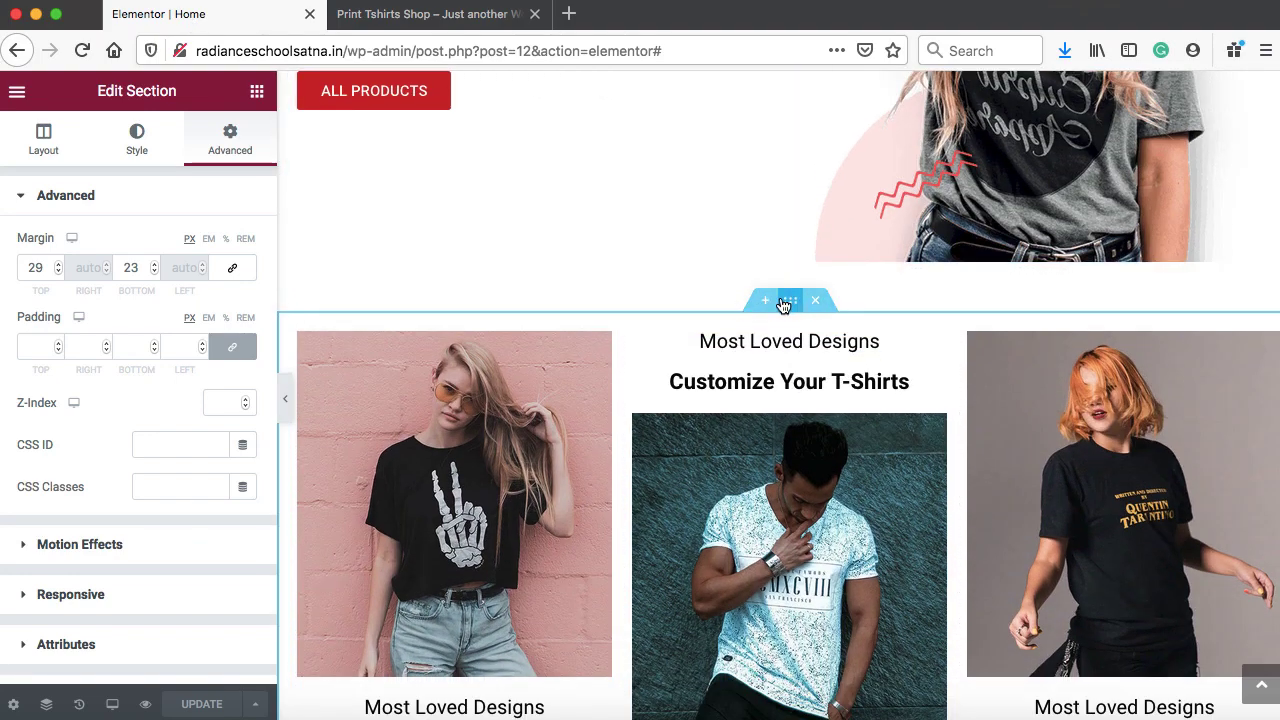
{"action": "right_click", "coordinate": [789, 300]}
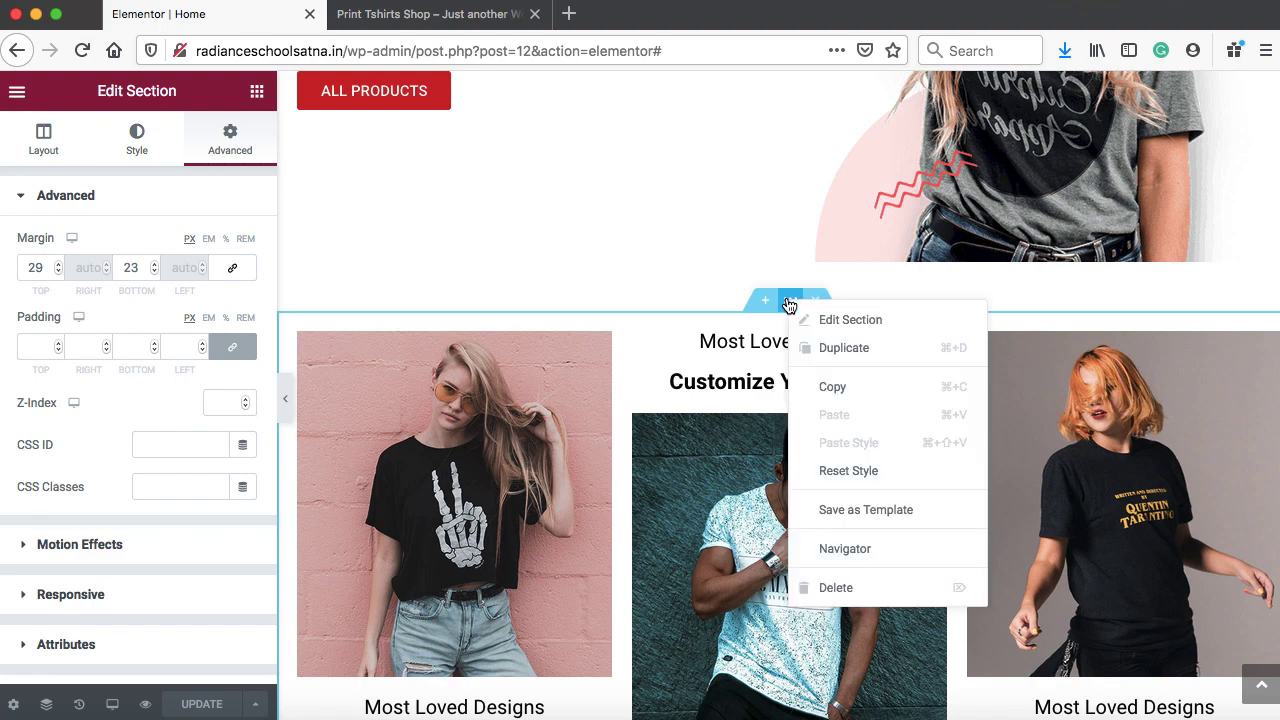
{"action": "left_click", "coordinate": [843, 348]}
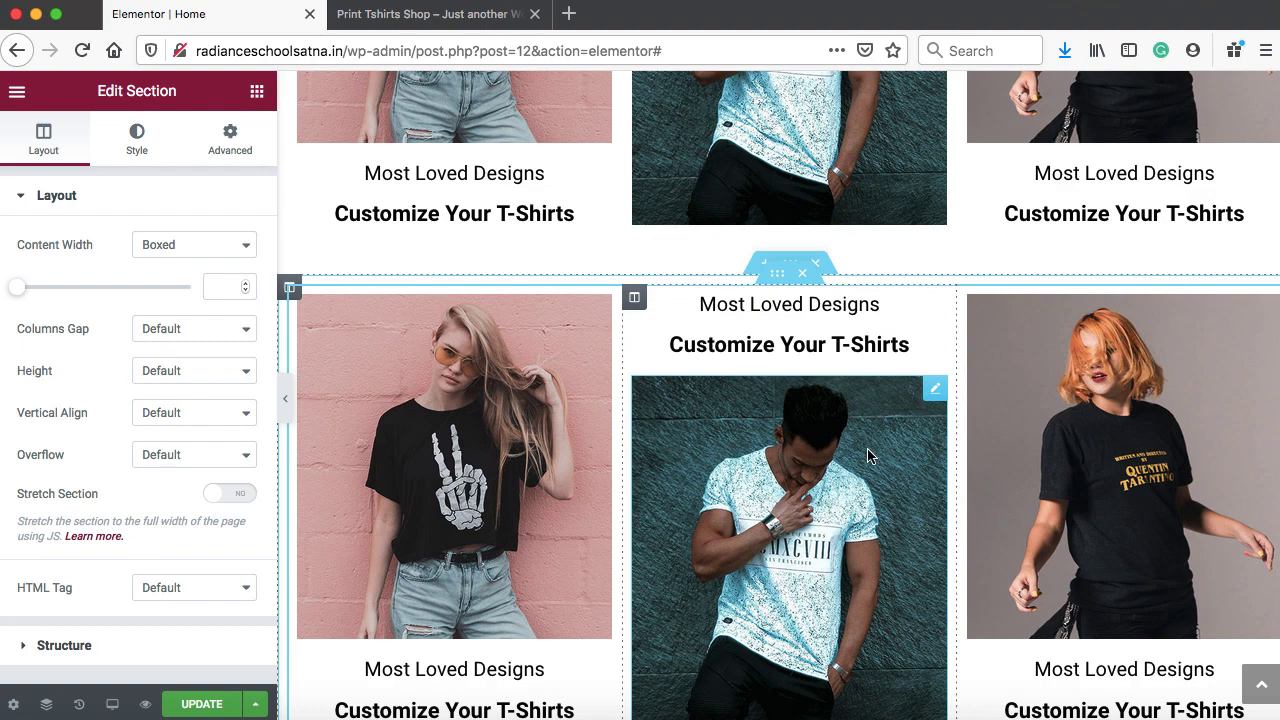
In the copy, delete the left image and the middle and right image columns
{"action": "right_click", "coordinate": [417, 401]}
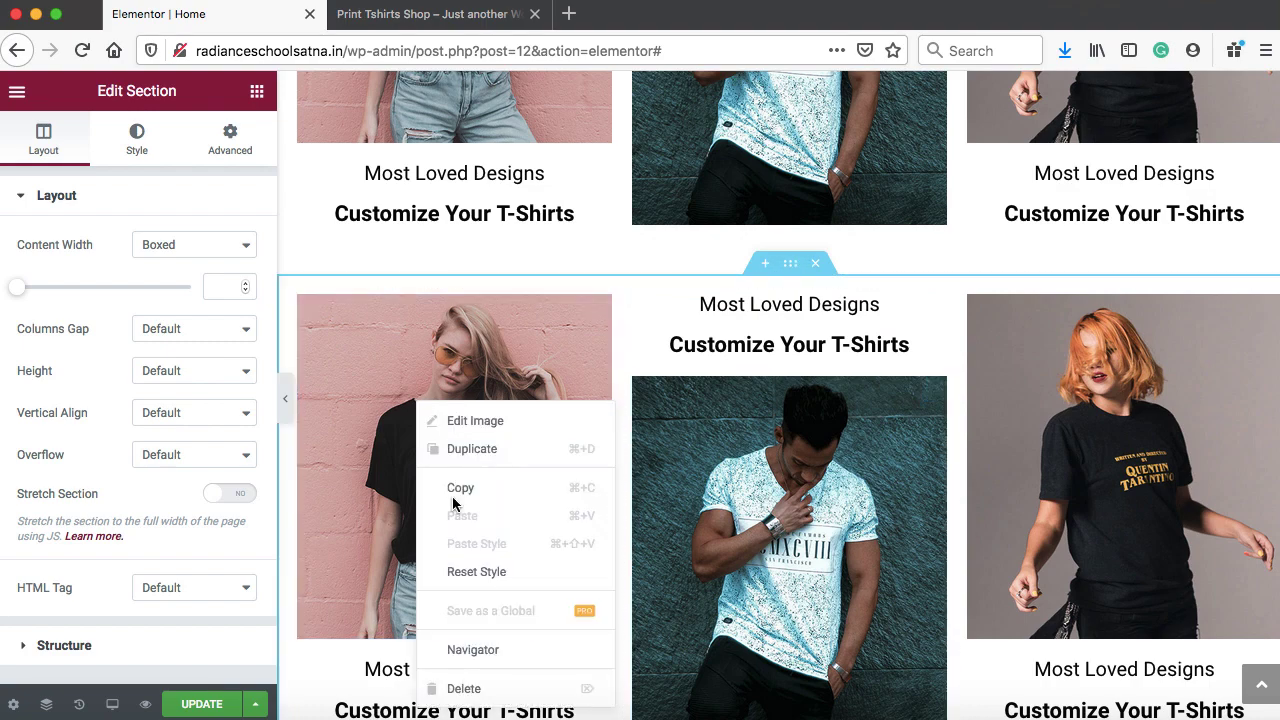
{"action": "left_click", "coordinate": [463, 689]}
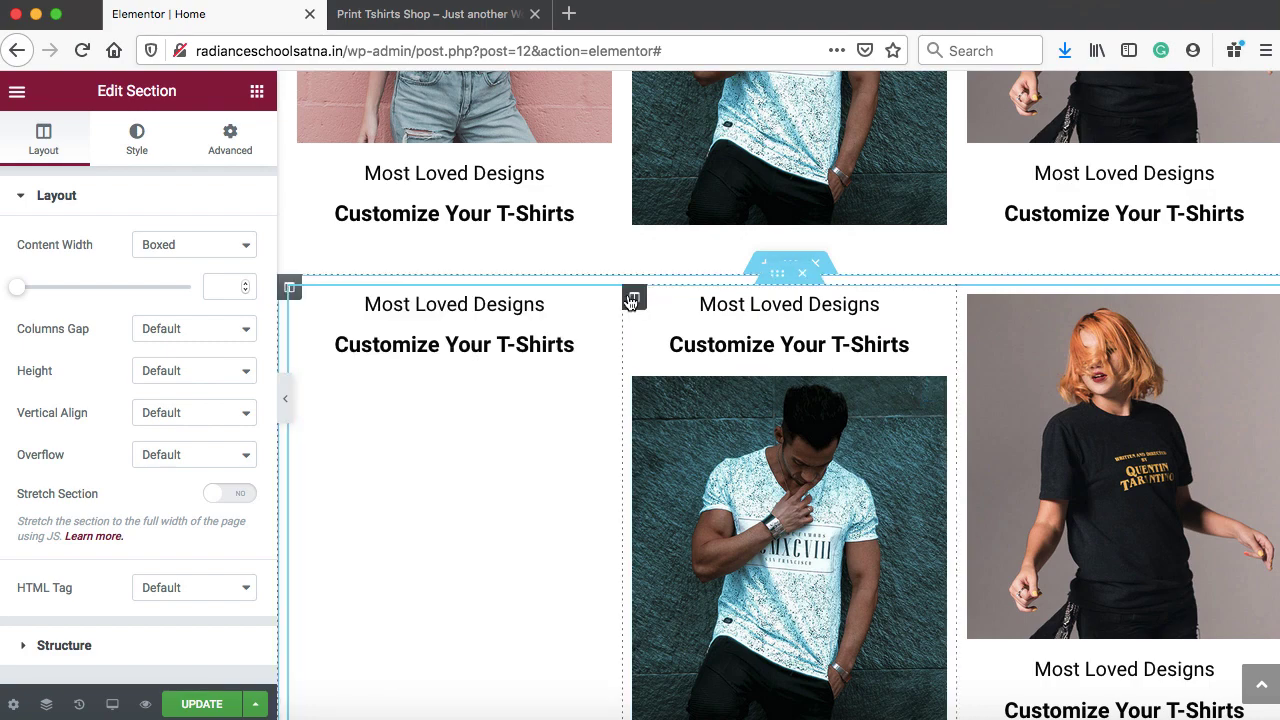
{"action": "right_click", "coordinate": [632, 300]}
{"action": "left_click", "coordinate": [670, 588]}
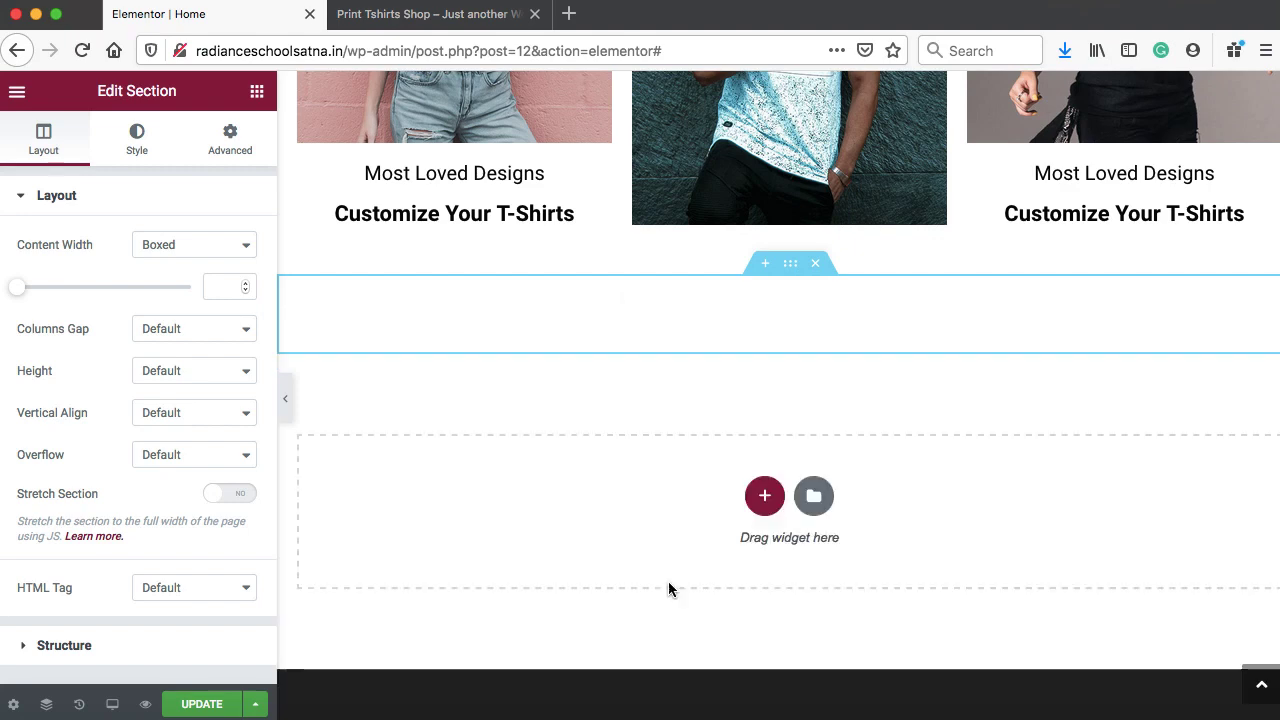
{"action": "right_click", "coordinate": [804, 298]}
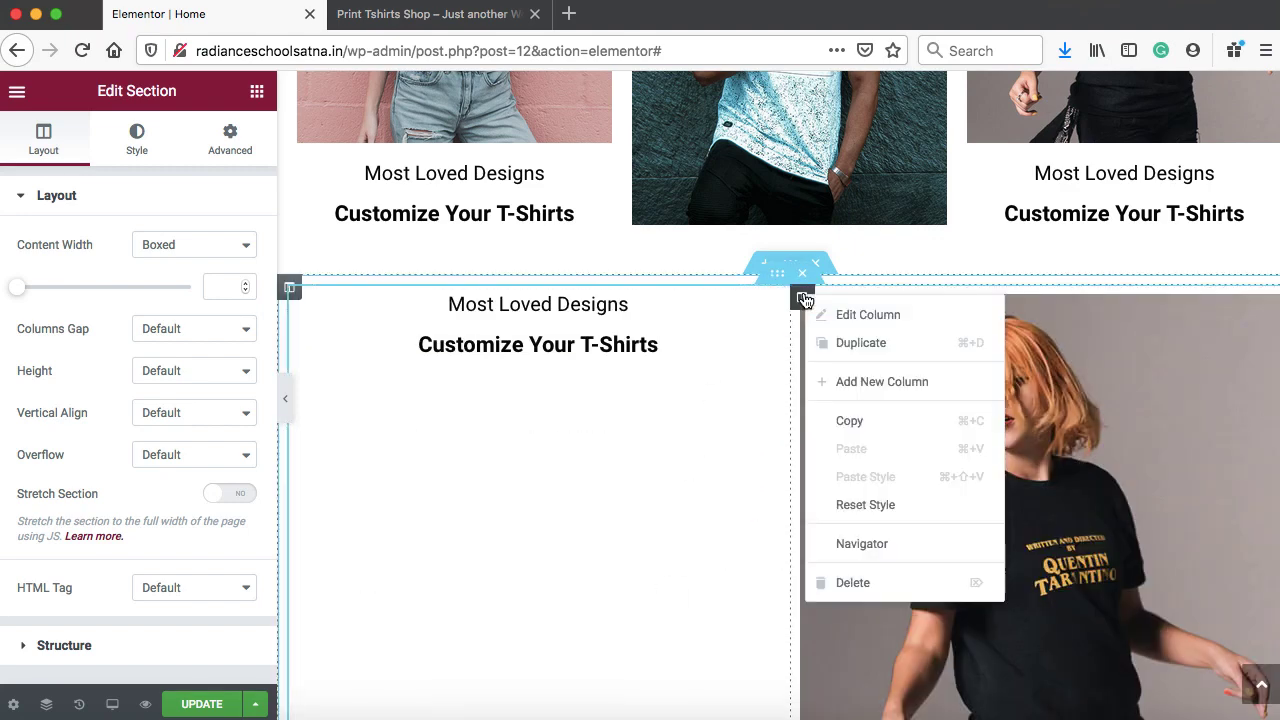
{"action": "left_click", "coordinate": [848, 580]}
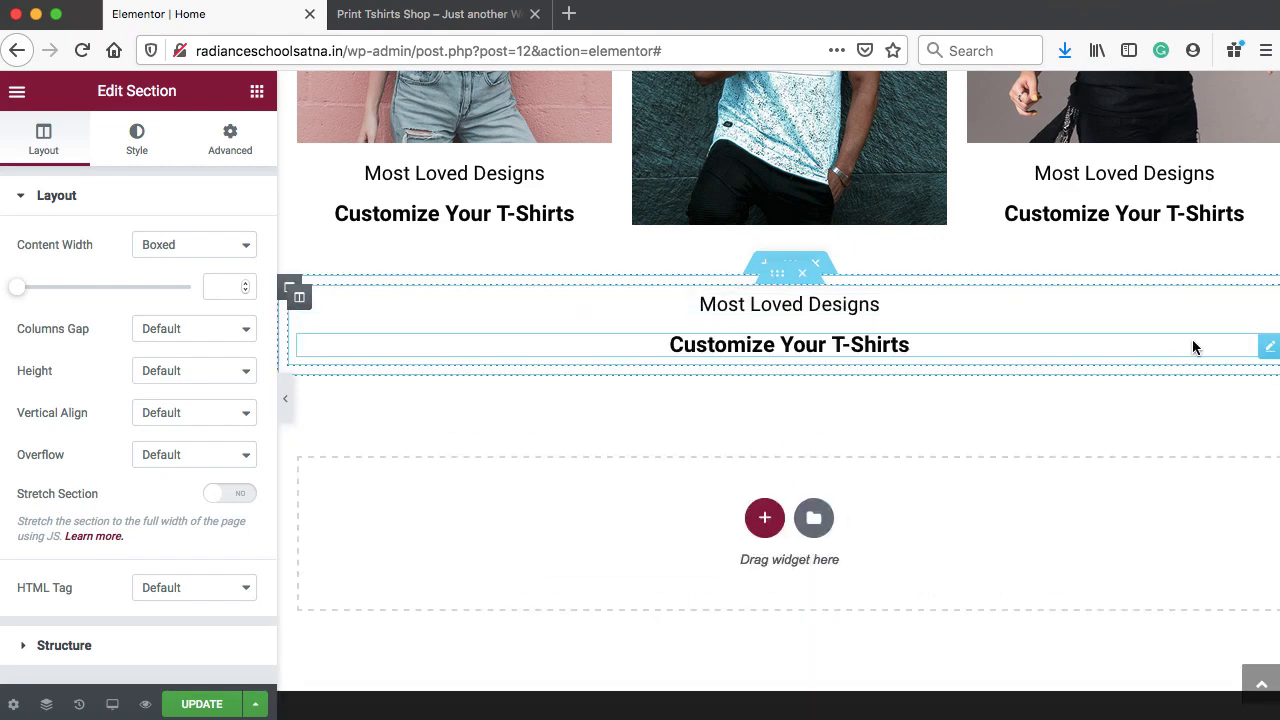
Move the bold heading to the top, retitle it 'Featured Products', and set its size to 33
{"action": "left_click_drag", "start_coordinate": [1266, 348], "coordinate": [853, 310]}
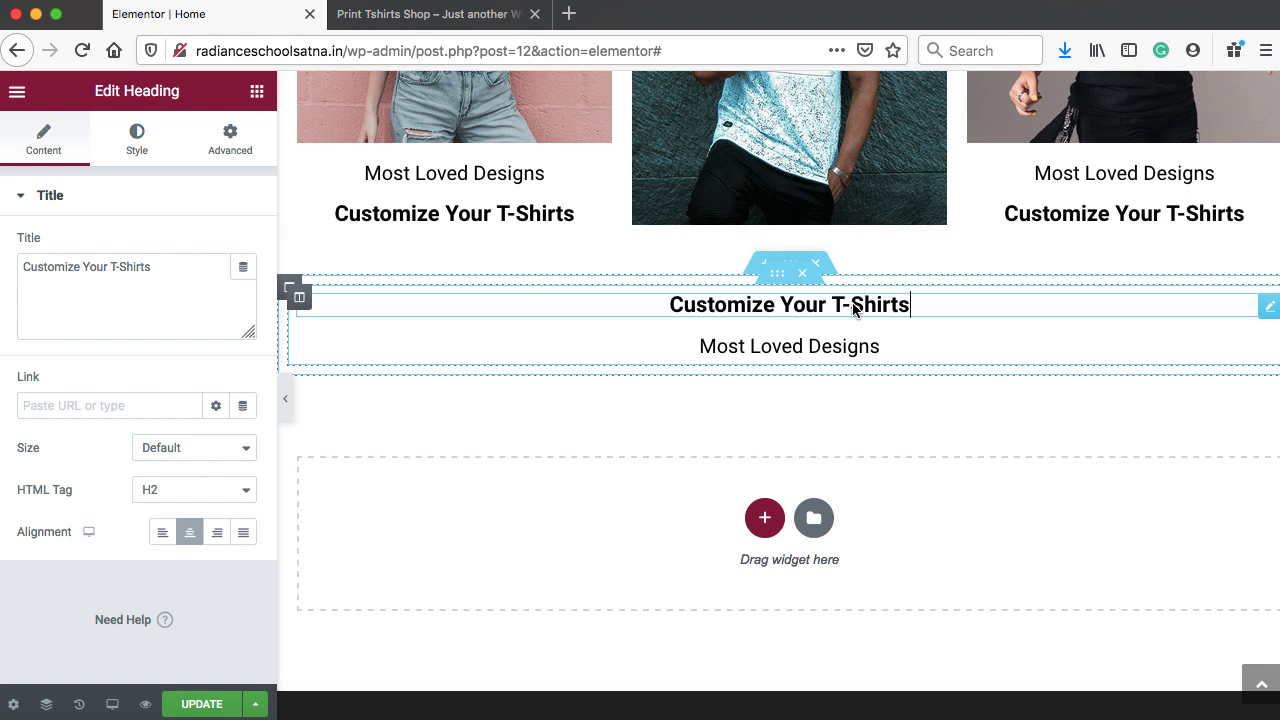
{"action": "triple_click", "coordinate": [157, 272]}
{"action": "type", "text": "Featured Products"}
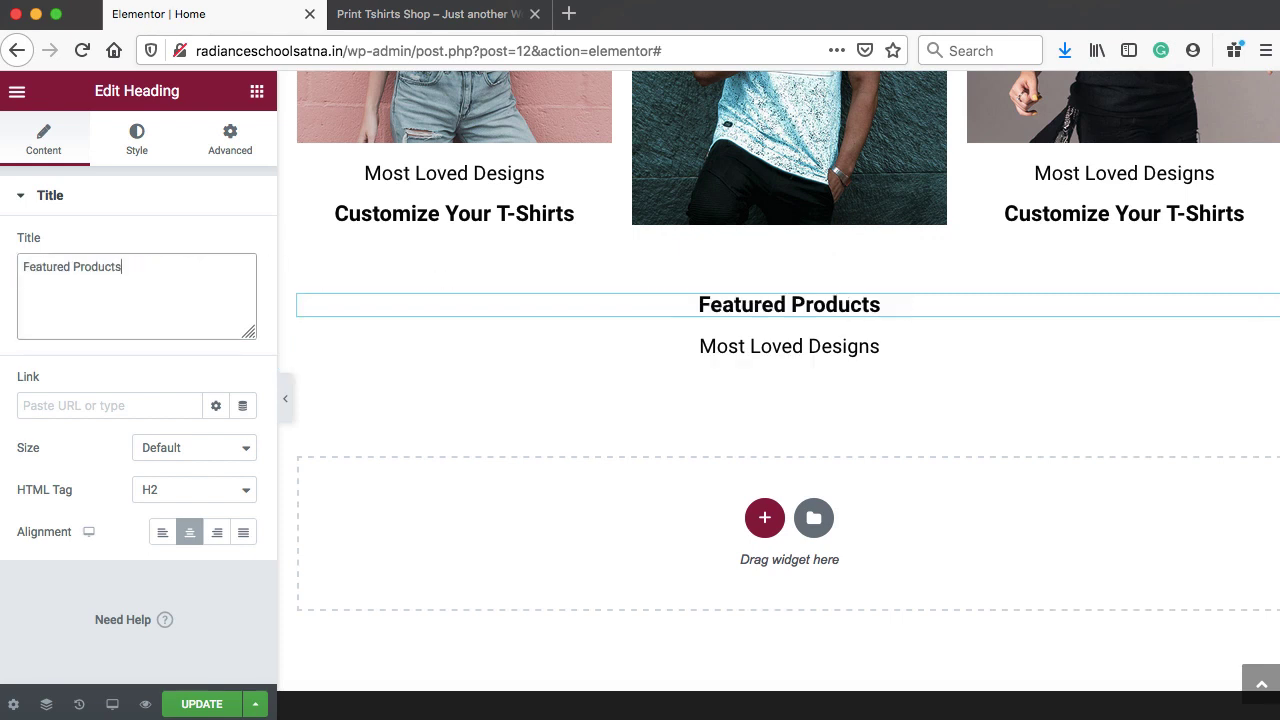
{"action": "left_click", "coordinate": [134, 155]}
{"action": "left_click", "coordinate": [243, 288]}
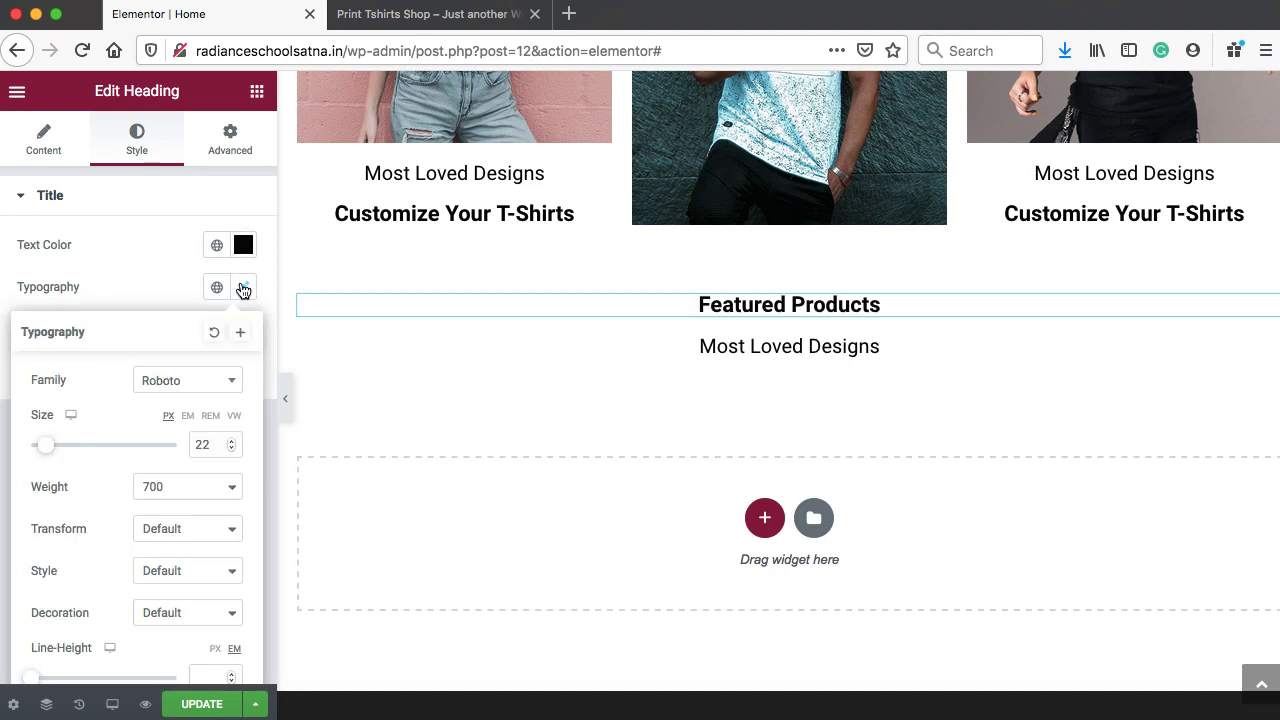
{"action": "left_click", "coordinate": [232, 449]}
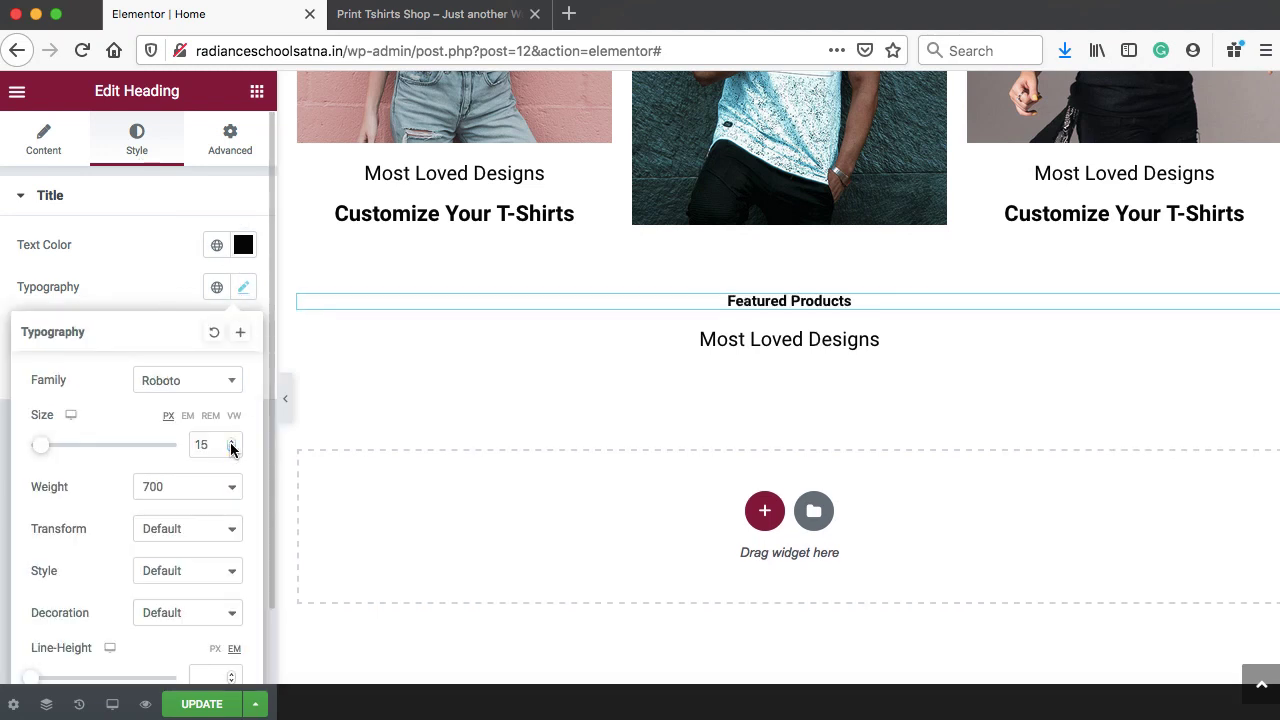
{"action": "left_click", "coordinate": [231, 440]}
{"action": "left_click", "coordinate": [231, 441]}
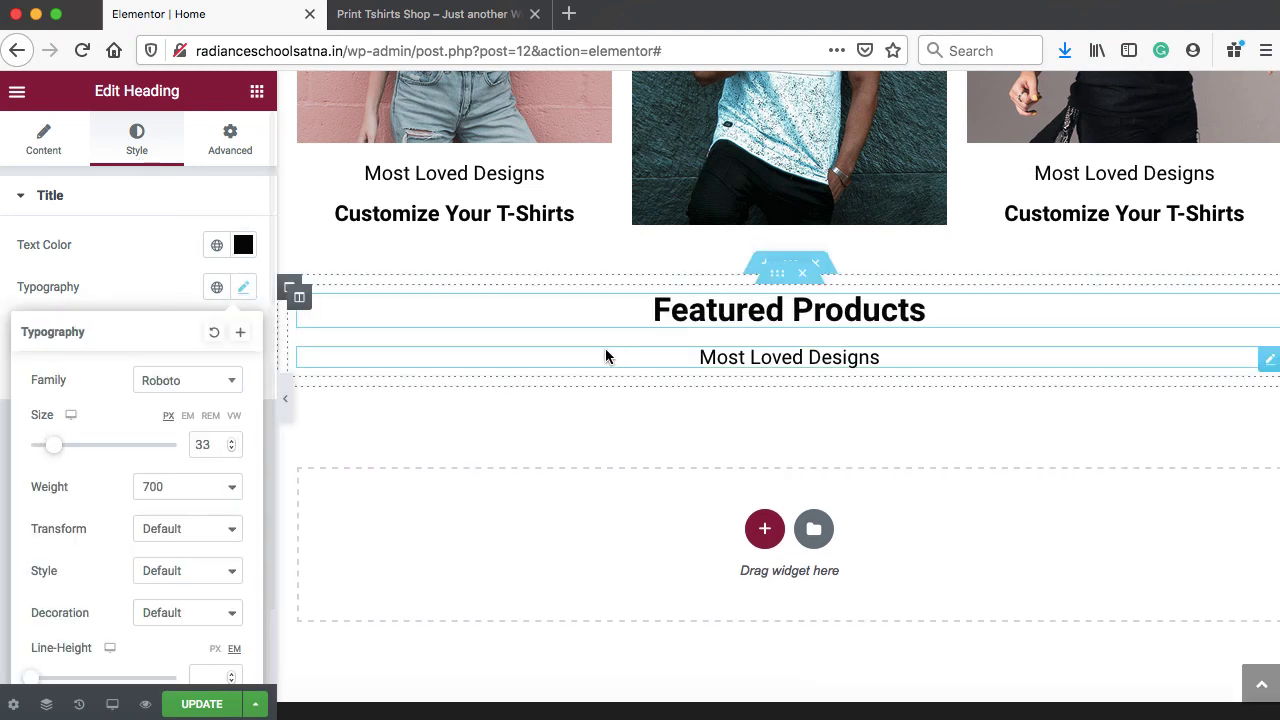
Retitle the Most Loved Designs heading to 'Best Selling'
{"action": "left_click", "coordinate": [730, 356]}
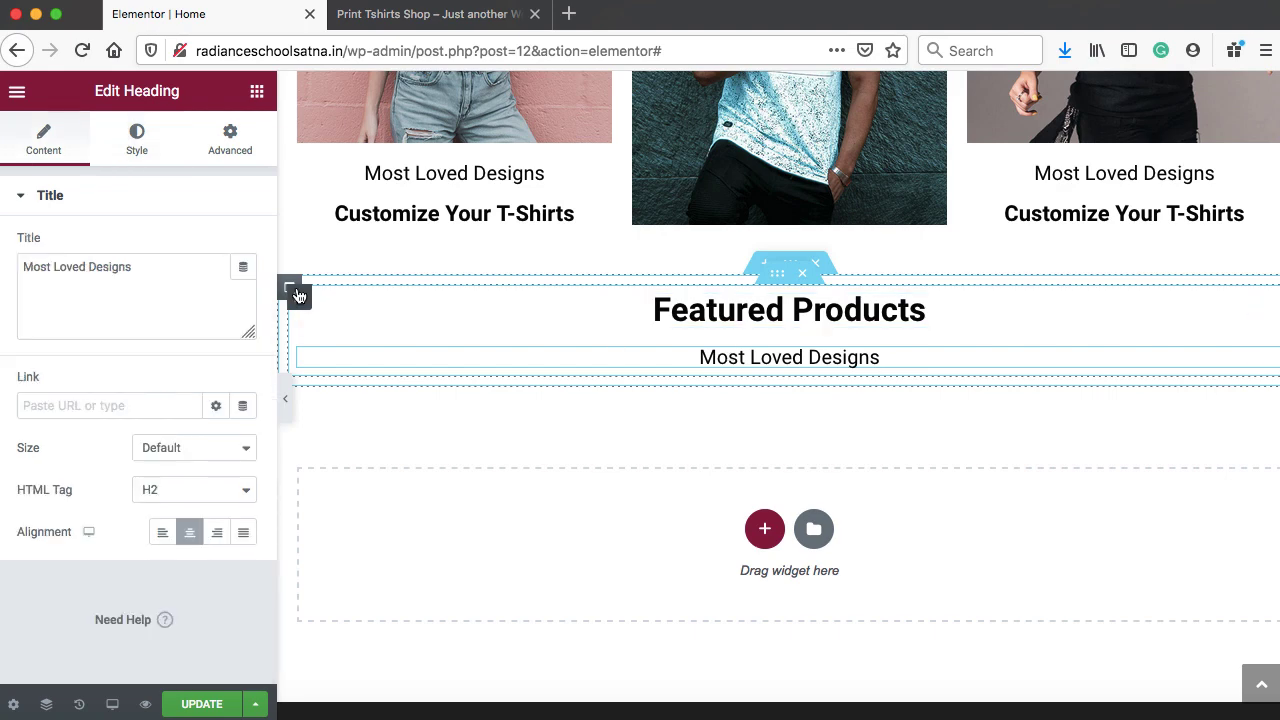
{"action": "left_click_drag", "start_coordinate": [183, 264], "coordinate": [12, 264]}
{"action": "type", "text": "B"}
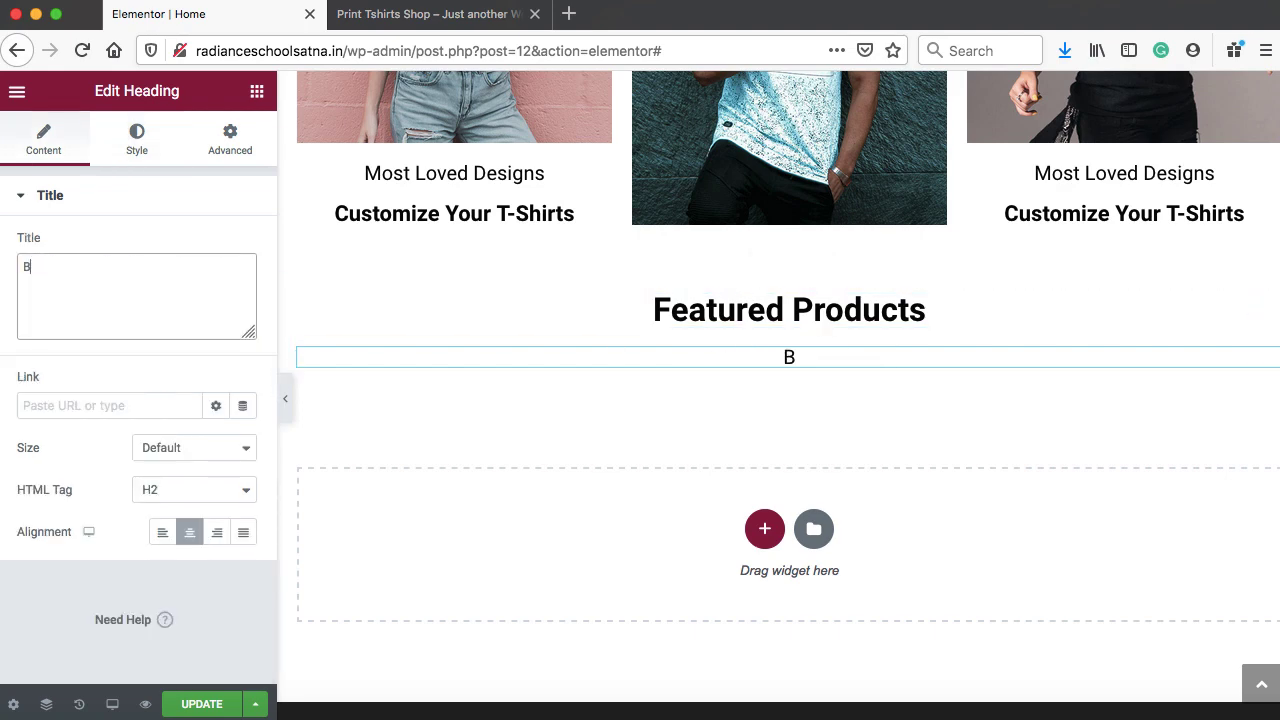
{"action": "type", "text": "est Selling"}
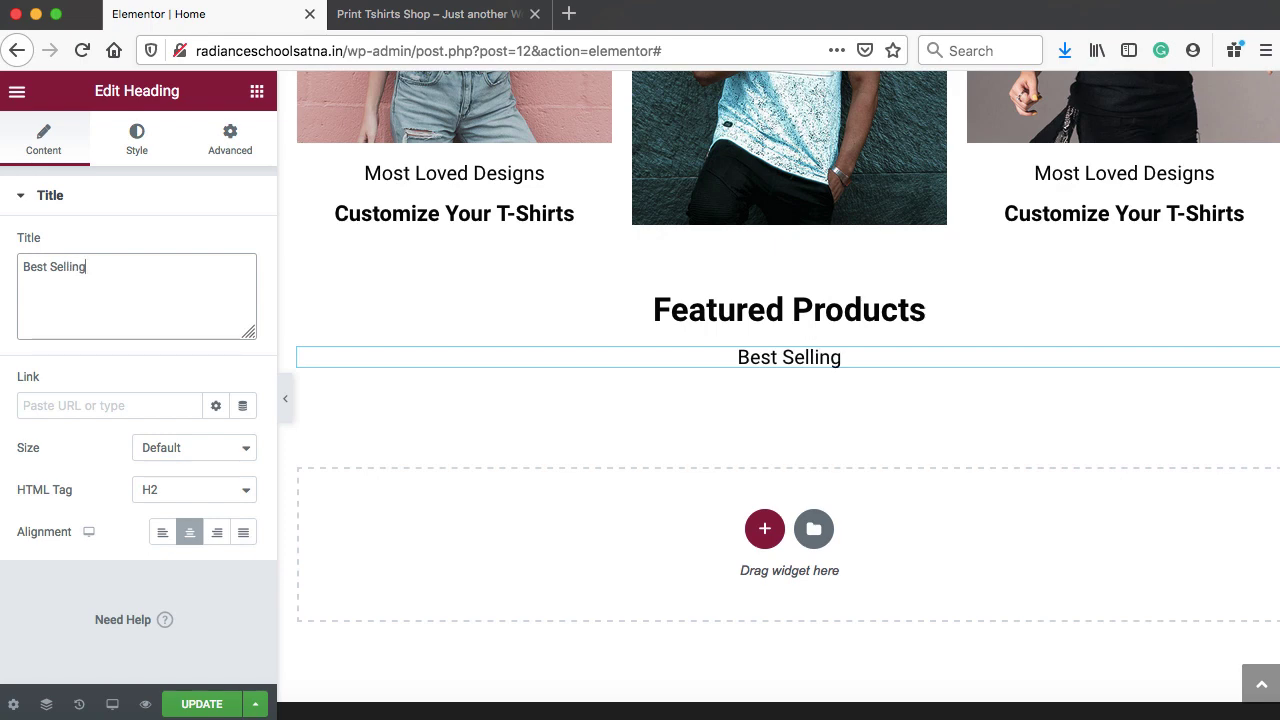
{"action": "left_click", "coordinate": [252, 96]}
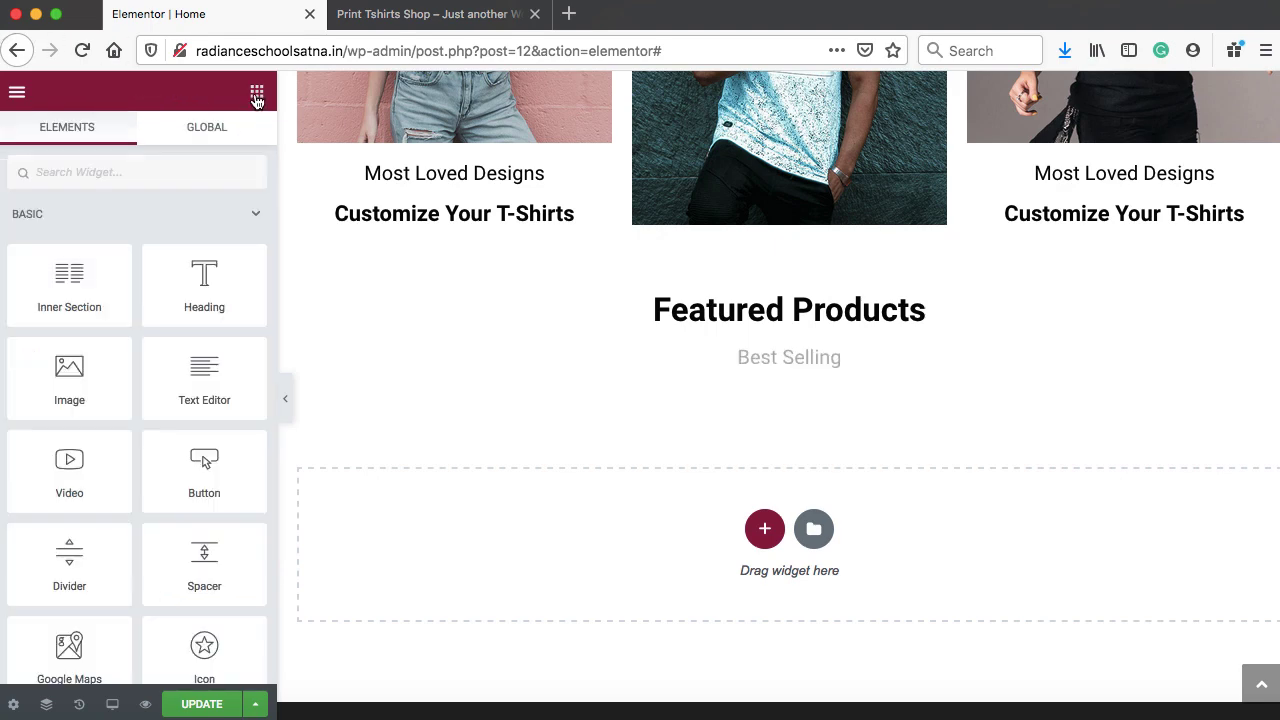
Drop a Shortcode widget under Best Selling containing [products] and apply it
{"action": "left_click", "coordinate": [158, 172]}
{"action": "type", "text": "sho"}
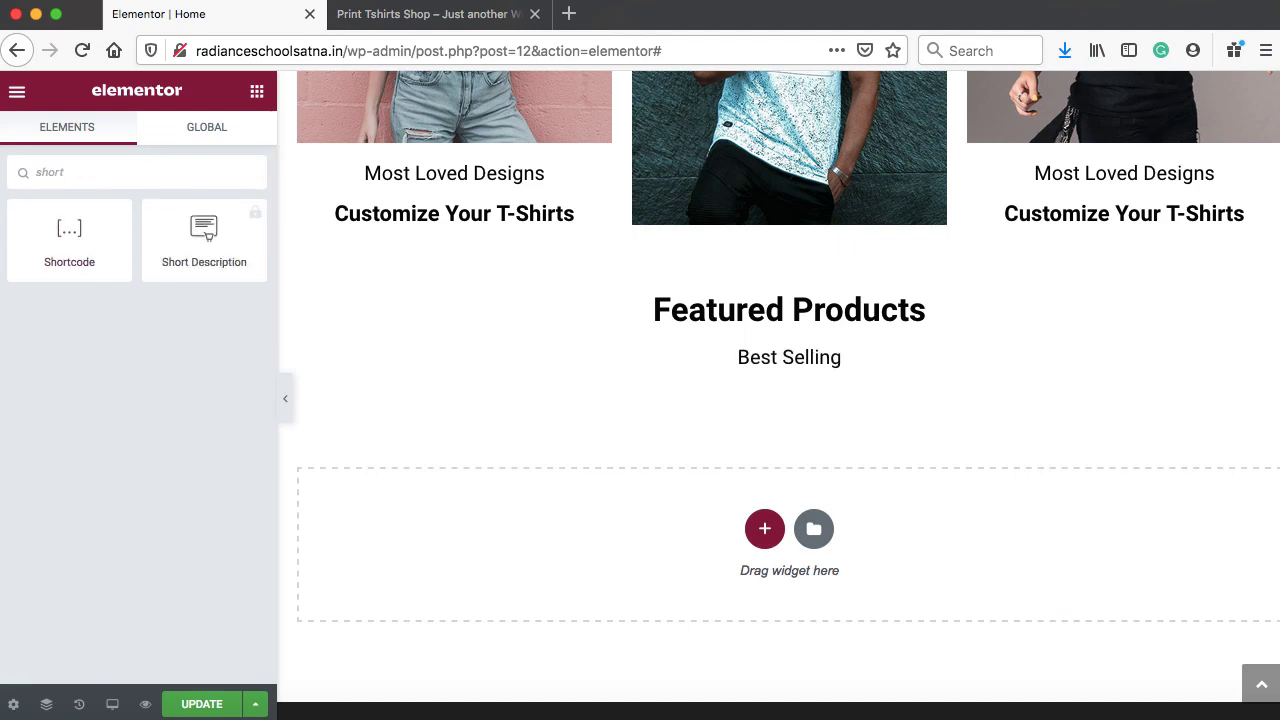
{"action": "type", "text": "rt"}
{"action": "left_click_drag", "start_coordinate": [74, 240], "coordinate": [780, 372]}
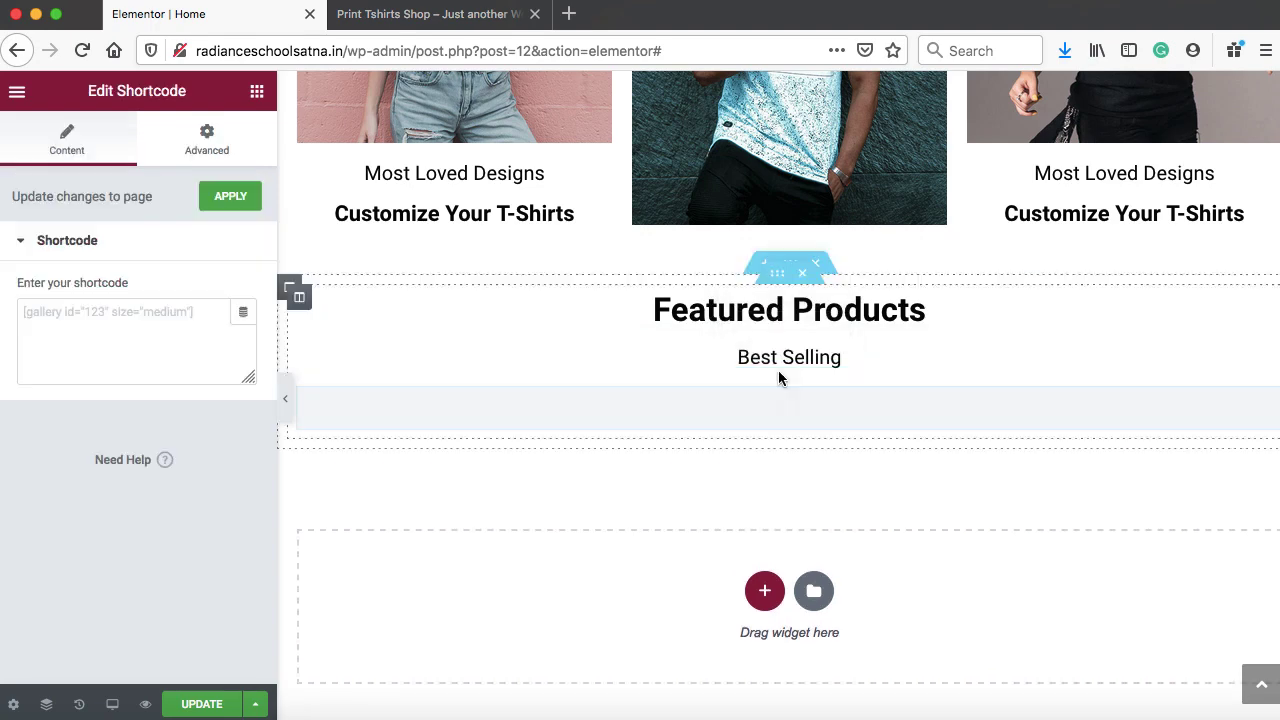
{"action": "left_click", "coordinate": [160, 317]}
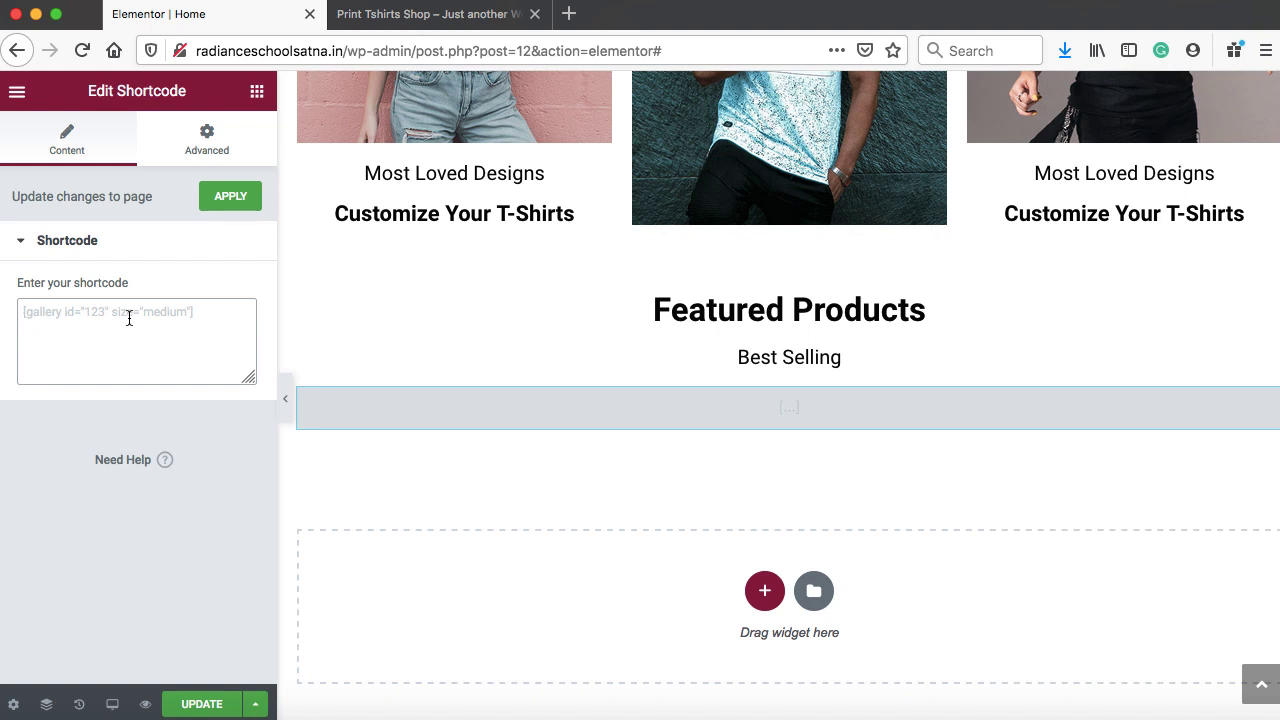
{"action": "type", "text": "[]"}
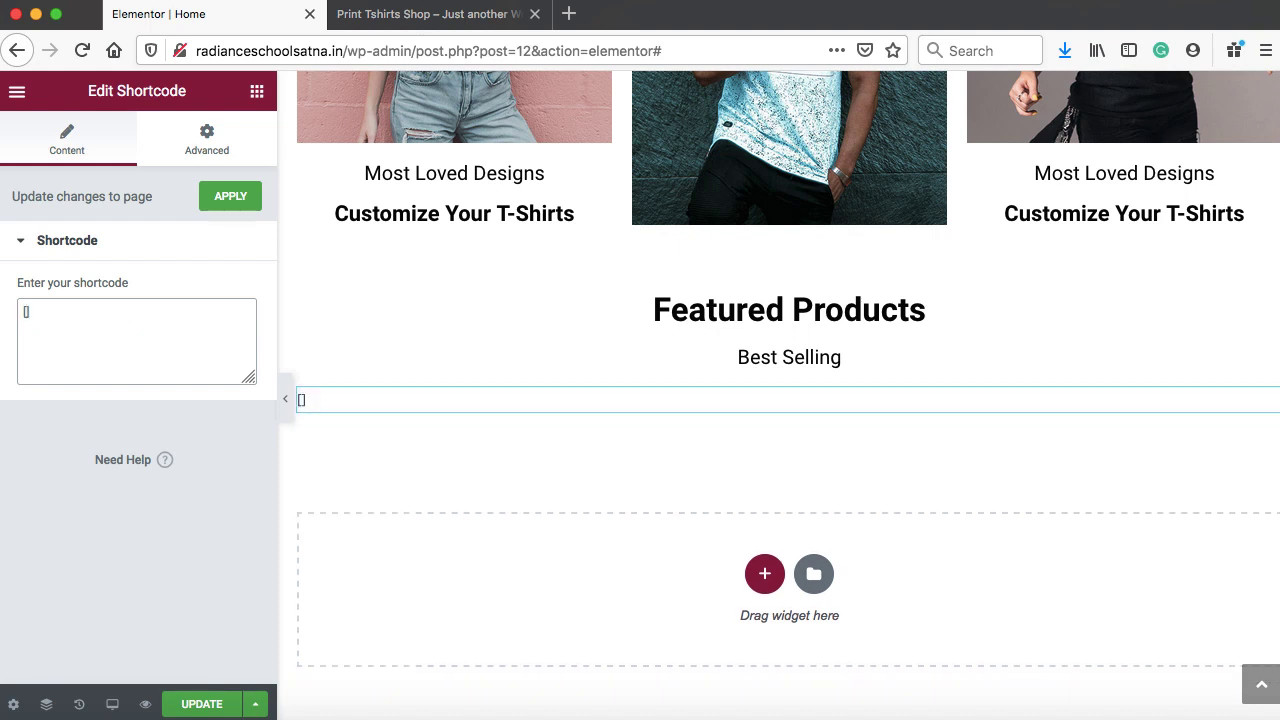
{"action": "type", "text": "products"}
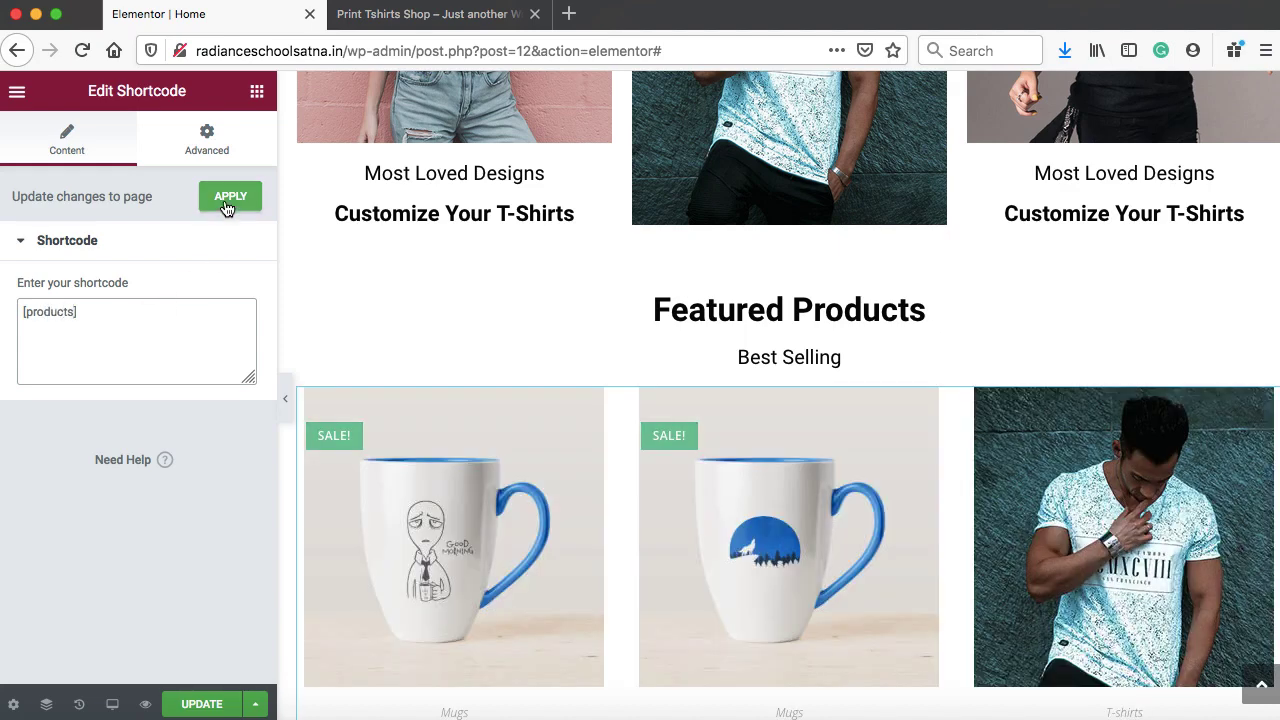
{"action": "left_click", "coordinate": [228, 204]}
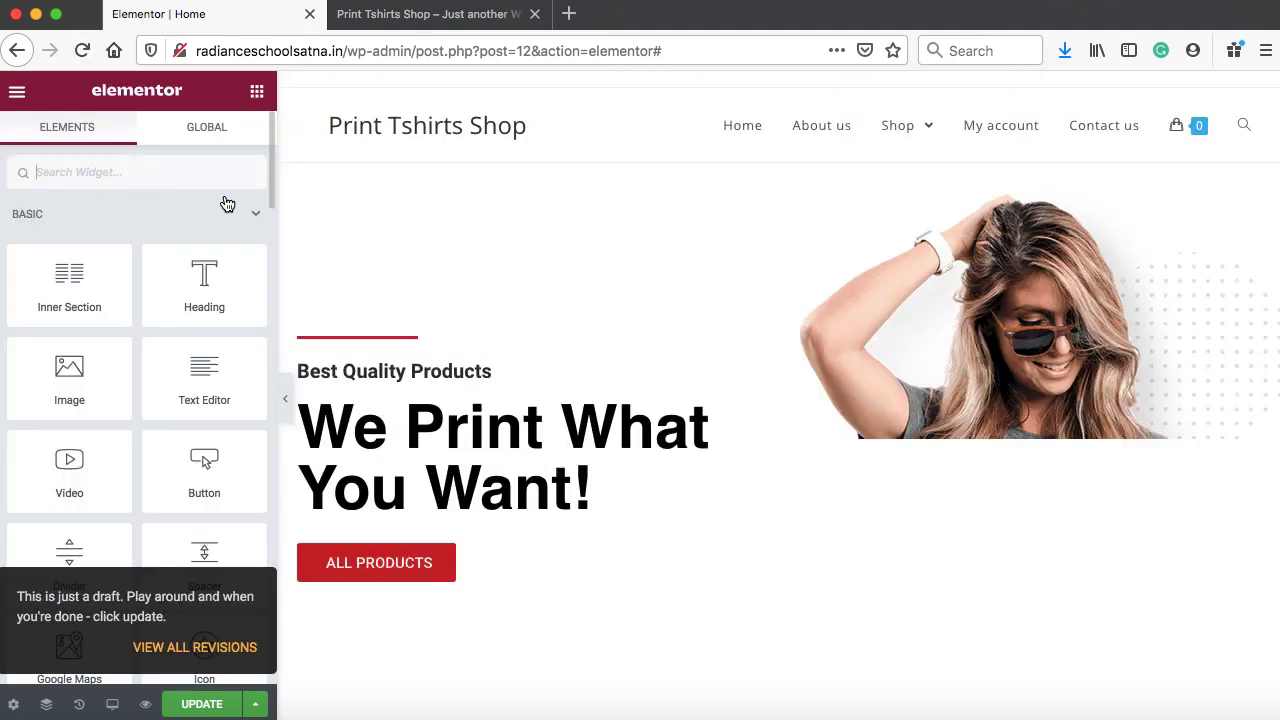
{"action": "left_click", "coordinate": [203, 706]}
{"action": "left_click", "coordinate": [398, 20]}
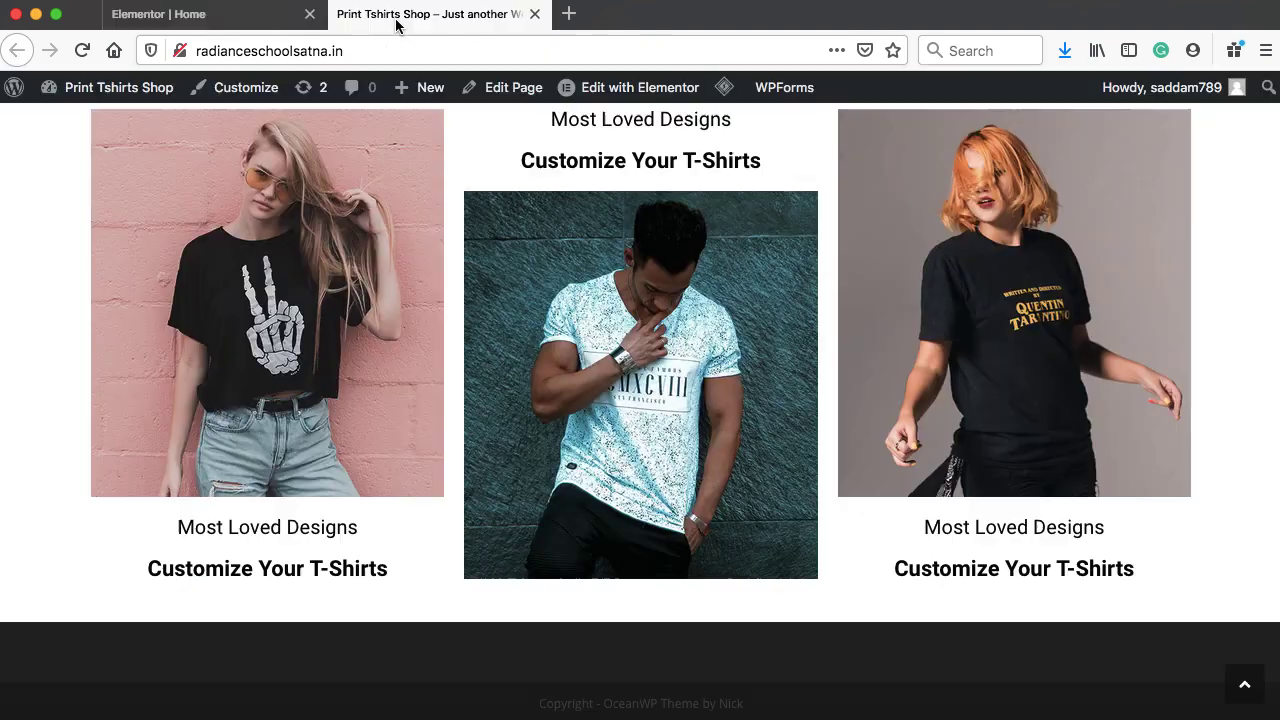
{"action": "left_click", "coordinate": [82, 50]}
{"action": "scroll", "coordinate": [491, 320], "scroll_direction": "down", "scroll_amount": 5}
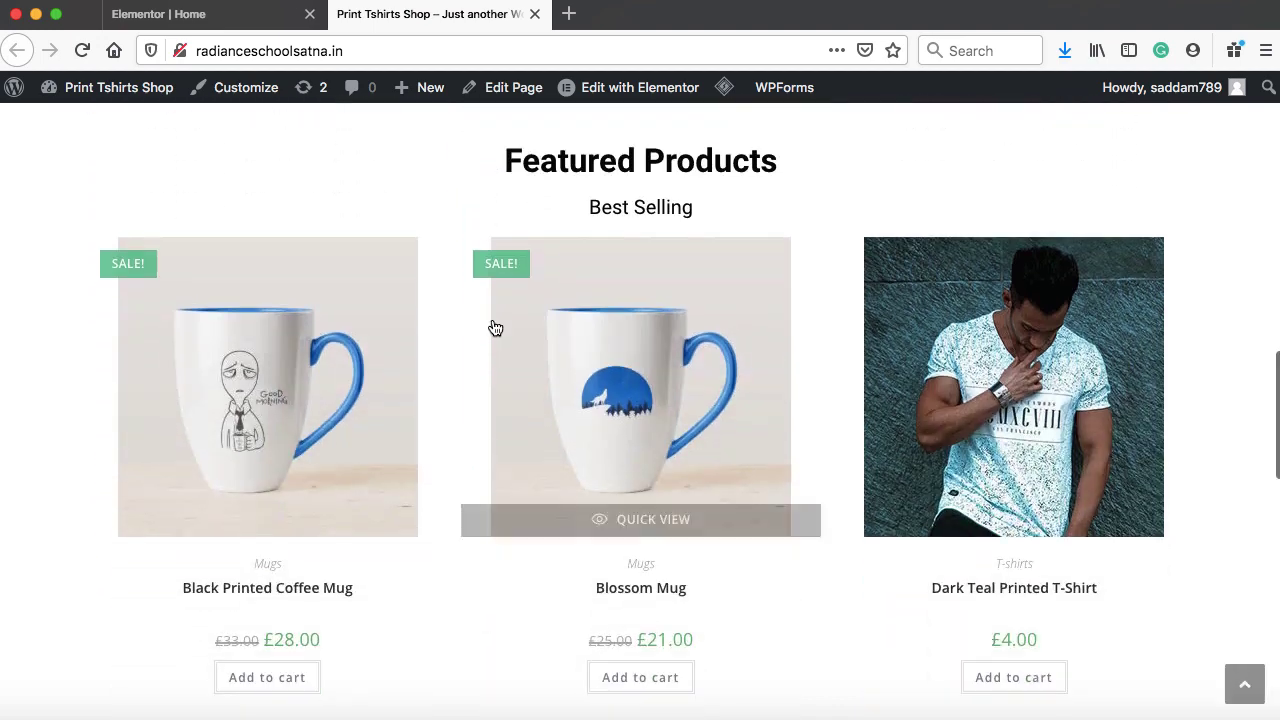
{"action": "scroll", "coordinate": [914, 360], "scroll_direction": "down", "scroll_amount": 5}
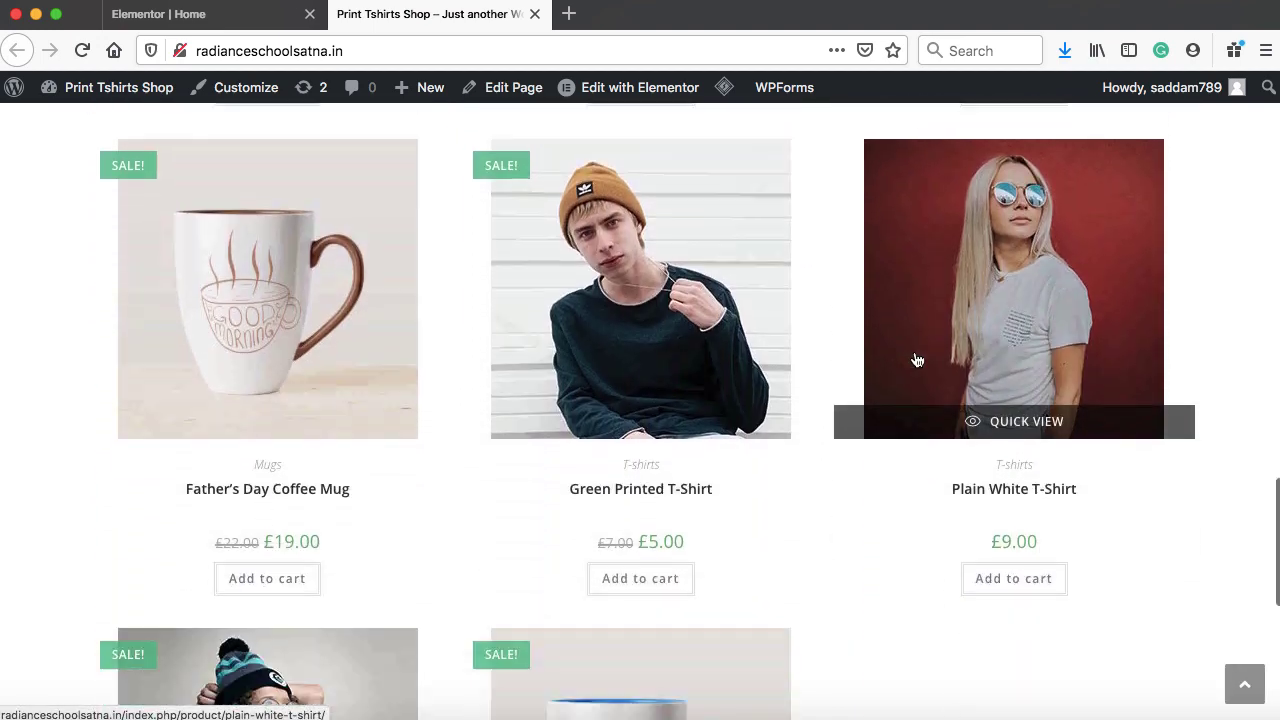
{"action": "scroll", "coordinate": [917, 360], "scroll_direction": "down", "scroll_amount": 5}
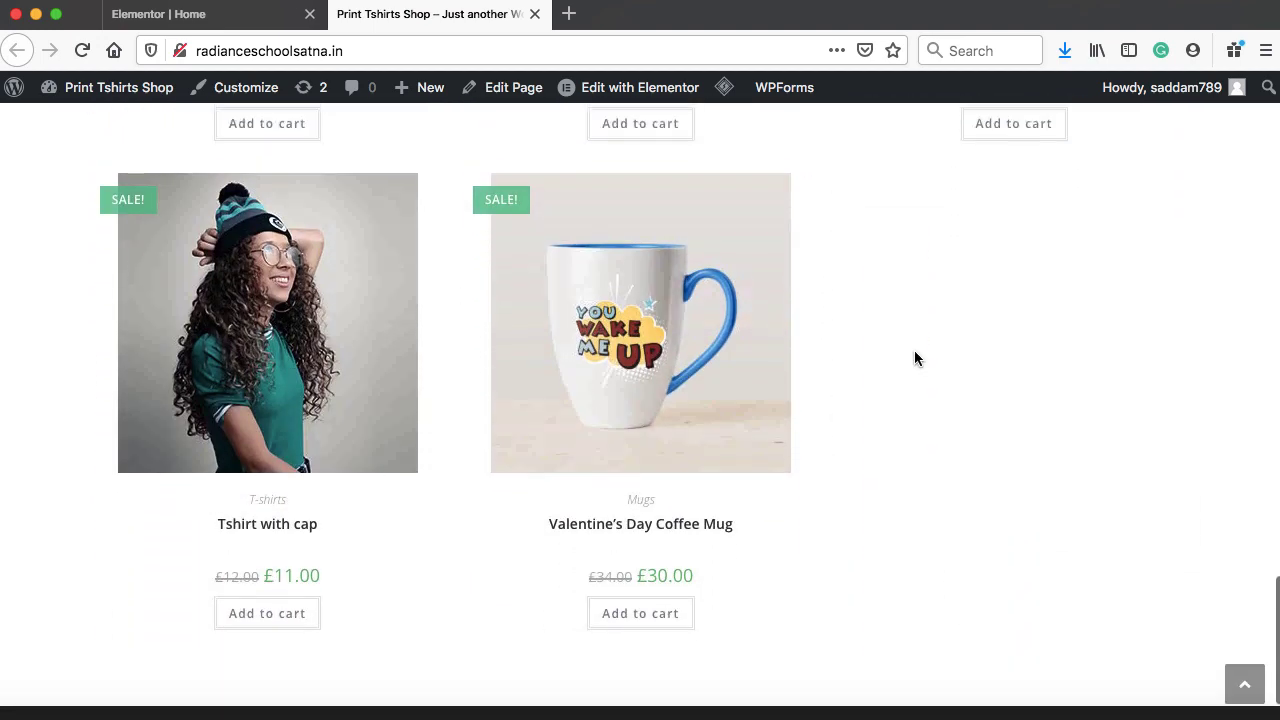
{"action": "scroll", "coordinate": [914, 351], "scroll_direction": "up", "scroll_amount": 7}
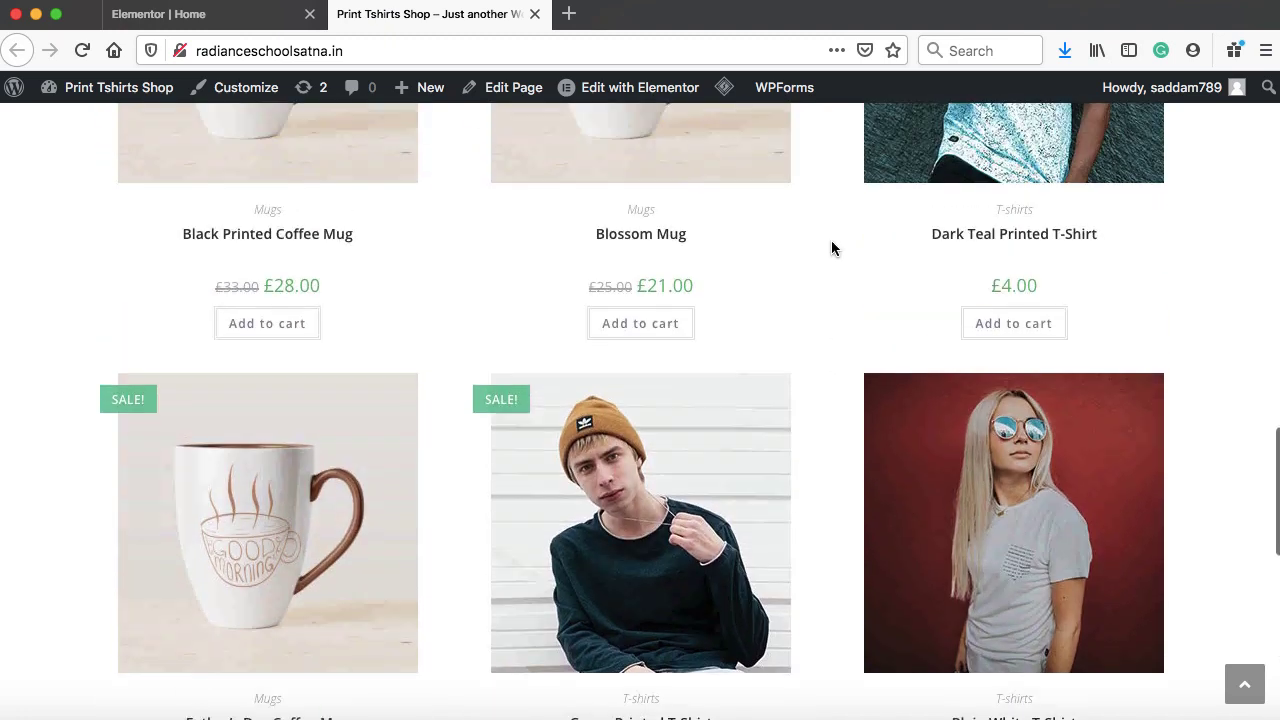
{"action": "scroll", "coordinate": [831, 241], "scroll_direction": "up", "scroll_amount": 3}
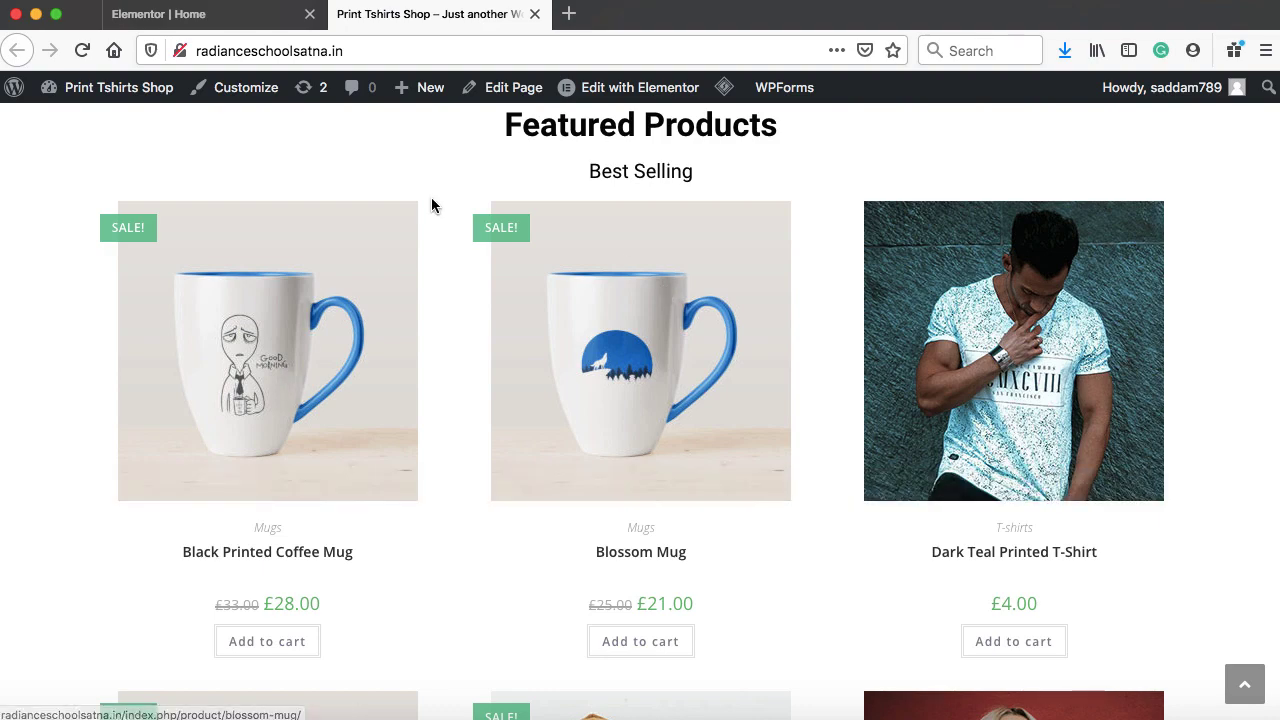
Change the product grid's shortcode to [products columns="4" category="mugs"] and apply it
{"action": "left_click", "coordinate": [198, 20]}
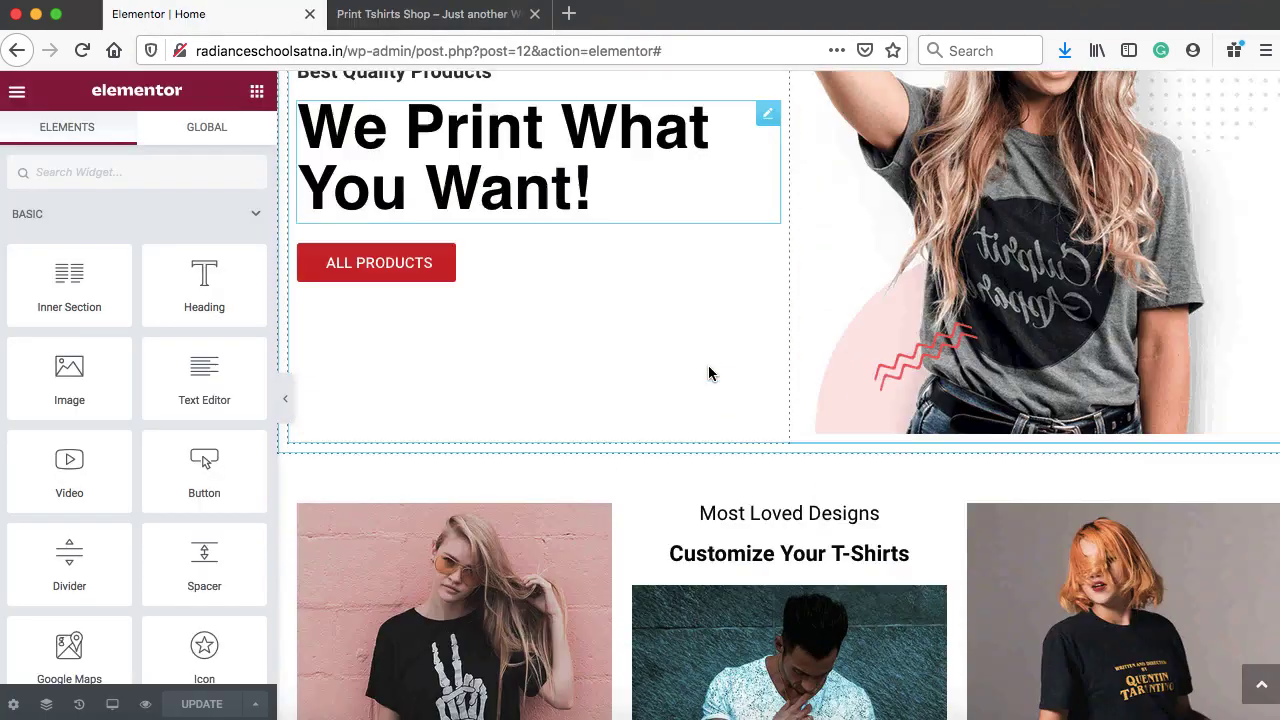
{"action": "scroll", "coordinate": [708, 371], "scroll_direction": "down", "scroll_amount": 10}
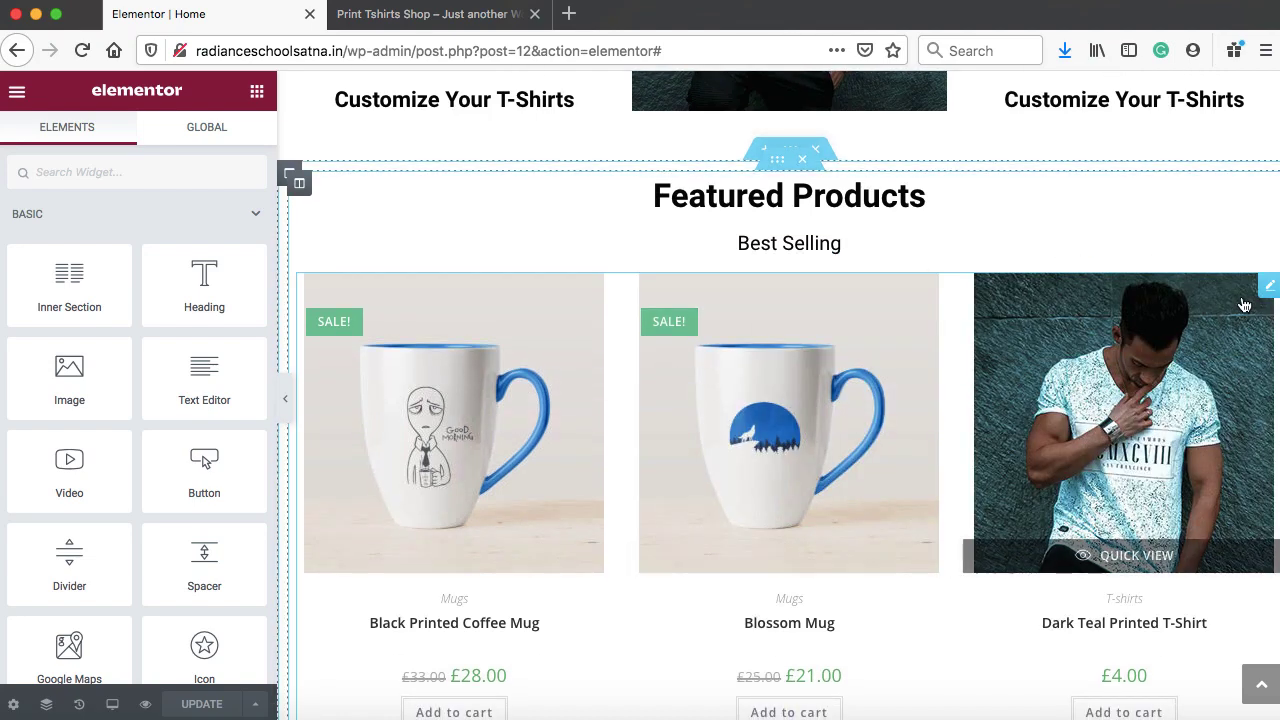
{"action": "right_click", "coordinate": [1268, 290]}
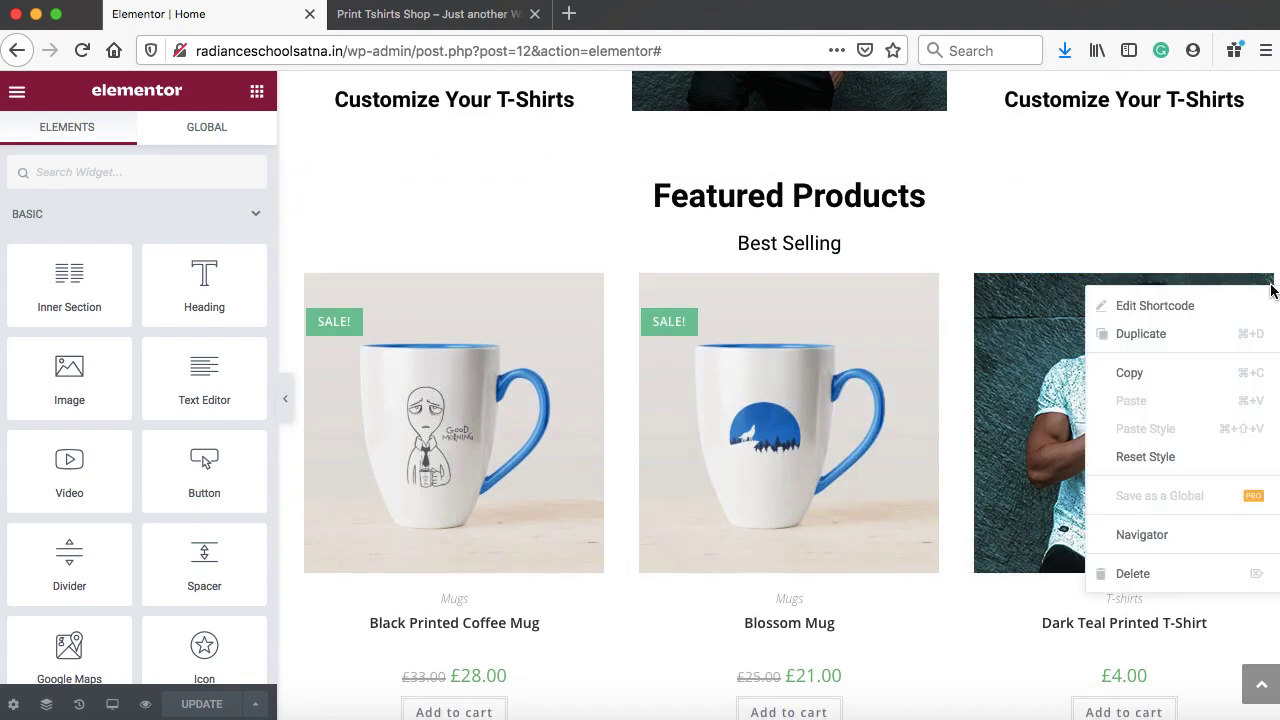
{"action": "left_click", "coordinate": [1195, 310]}
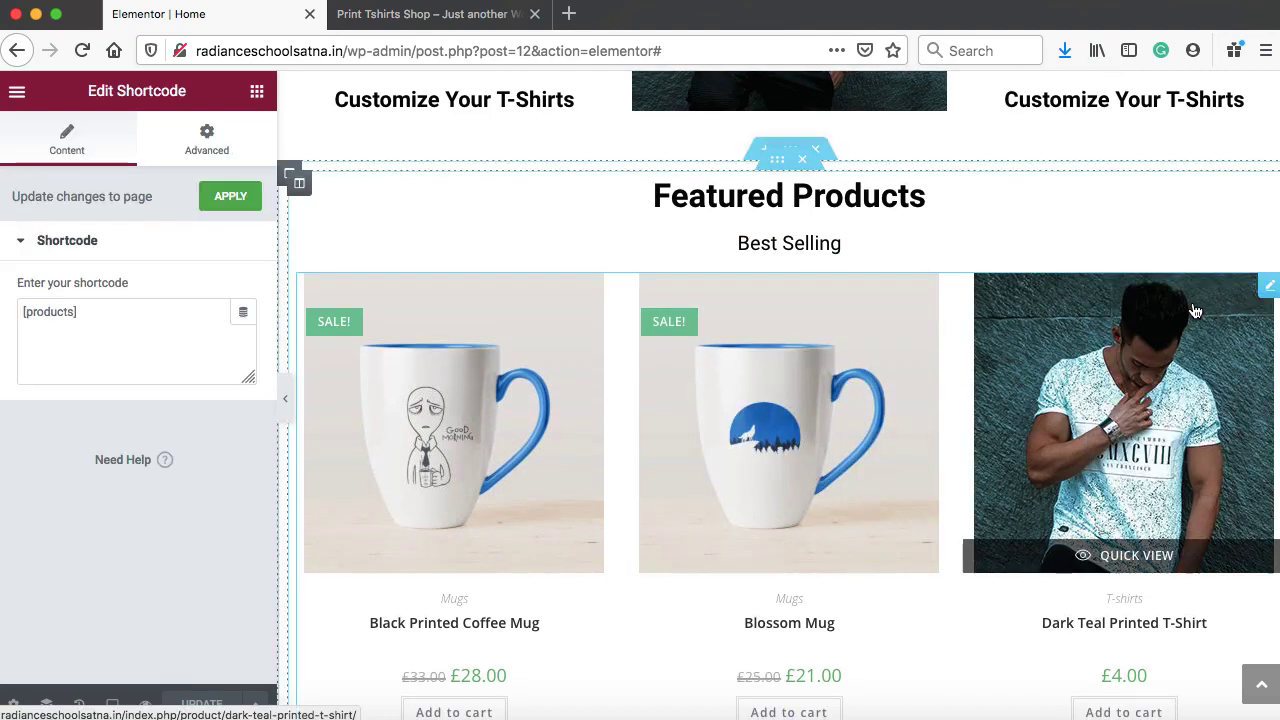
{"action": "left_click", "coordinate": [73, 312]}
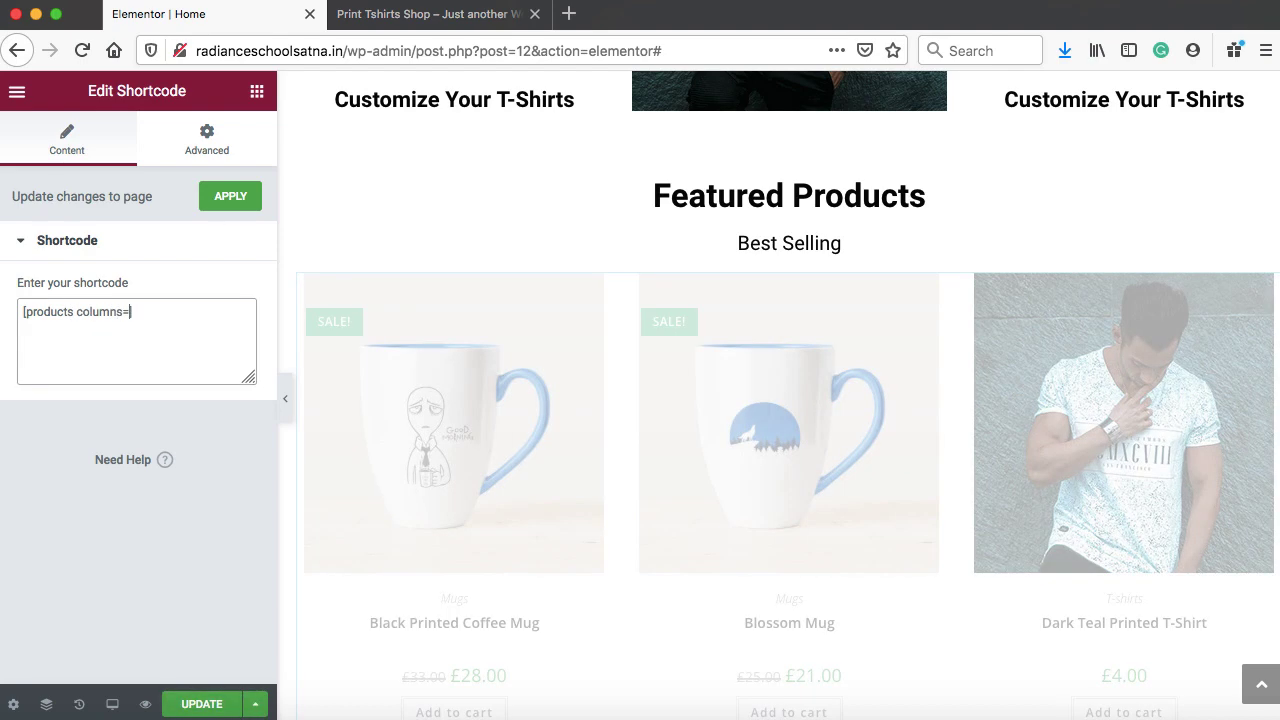
{"action": "type", "text": "columns=\"\""}
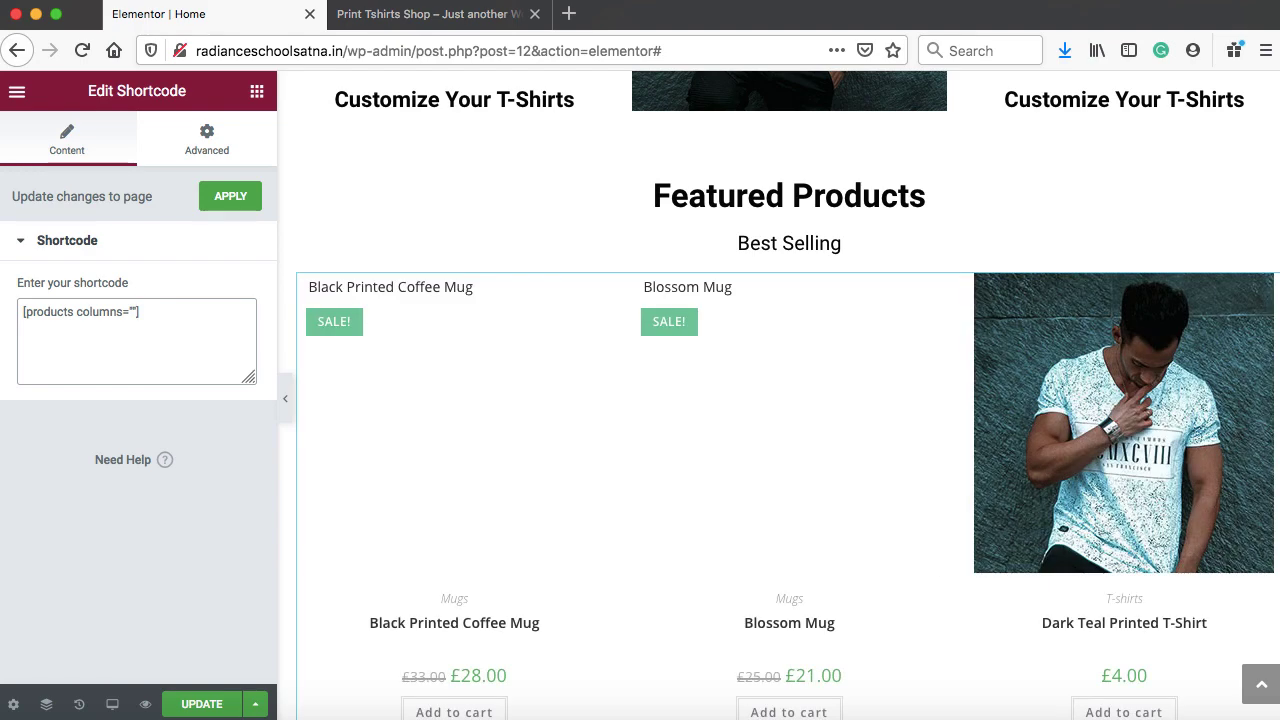
{"action": "type", "text": "4"}
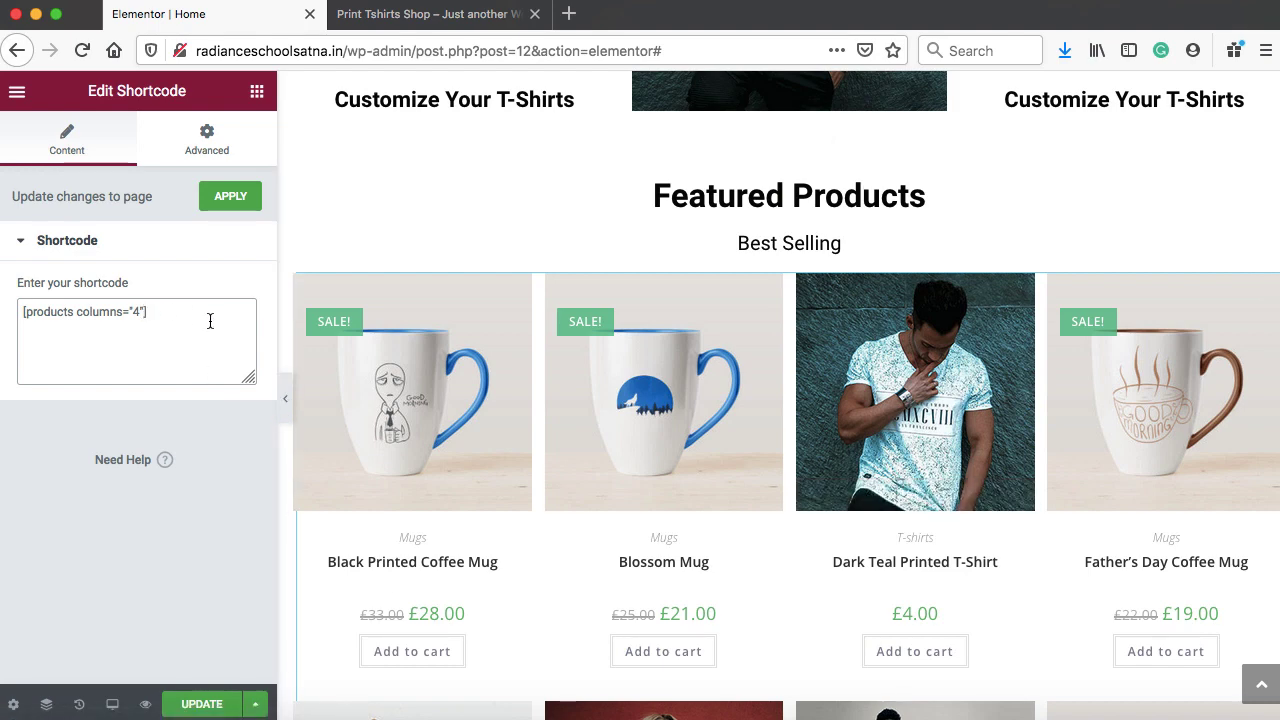
{"action": "type", "text": "c"}
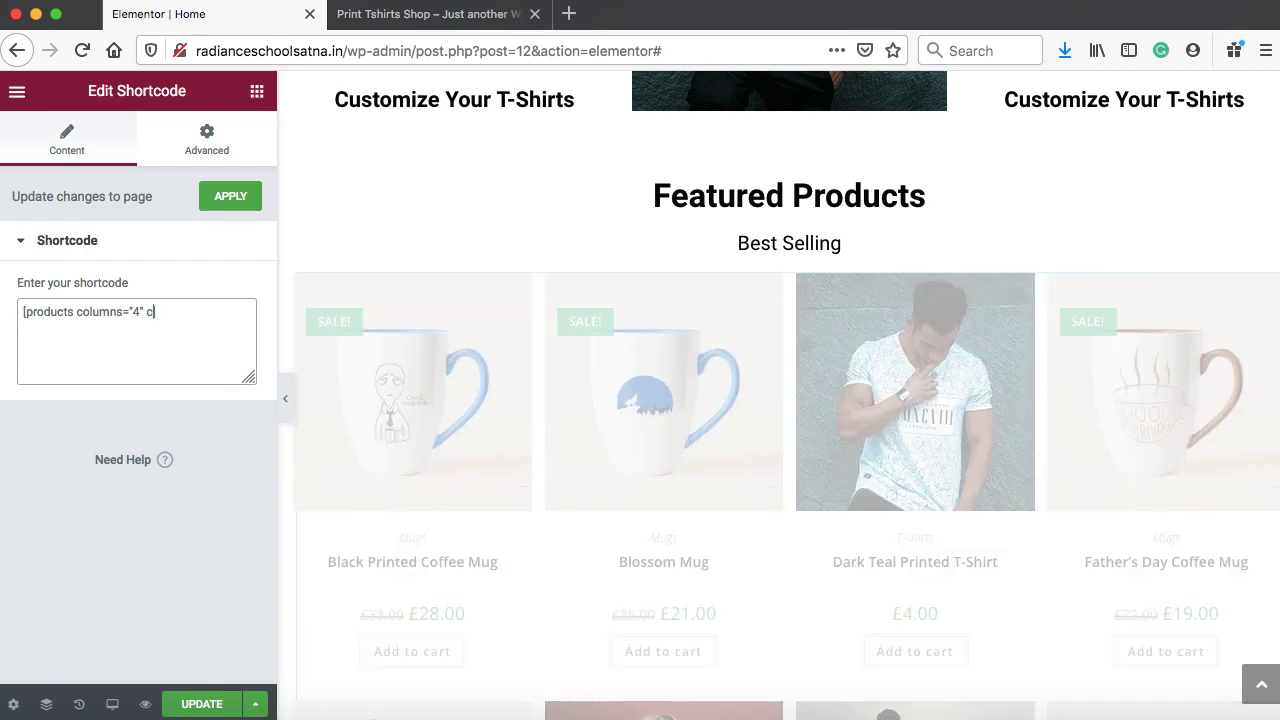
{"action": "type", "text": "ategory="}
{"action": "type", "text": "\"\""}
{"action": "type", "text": "mugs"}
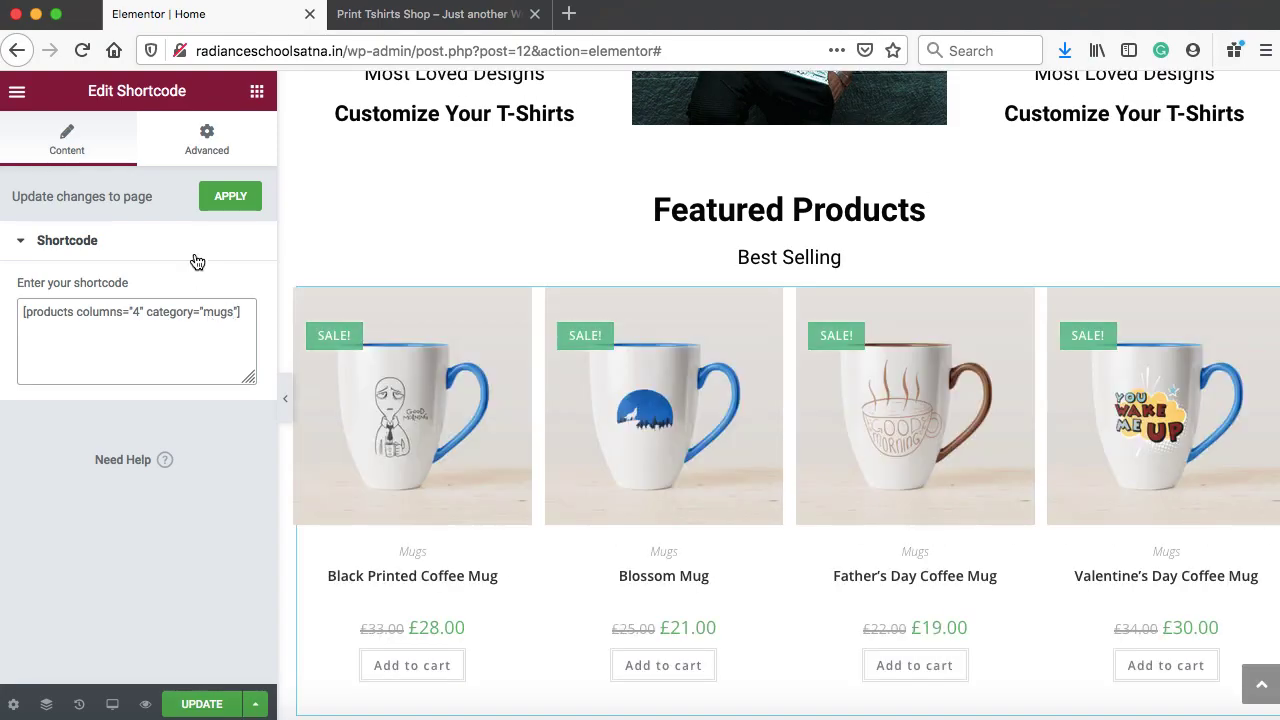
{"action": "left_click", "coordinate": [229, 198]}
Reopen the product grid's shortcode settings and select its 'mugs' category value
{"action": "scroll", "coordinate": [738, 440], "scroll_direction": "down", "scroll_amount": 15}
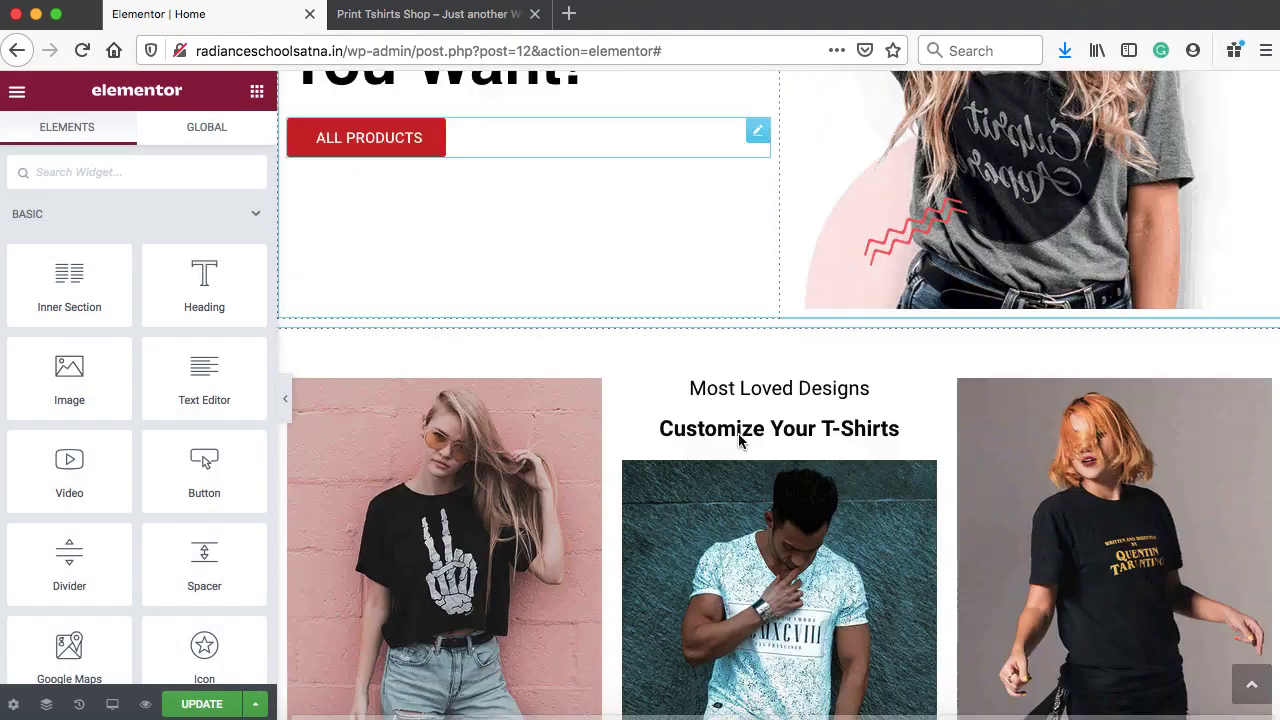
{"action": "scroll", "coordinate": [745, 435], "scroll_direction": "up", "scroll_amount": 3}
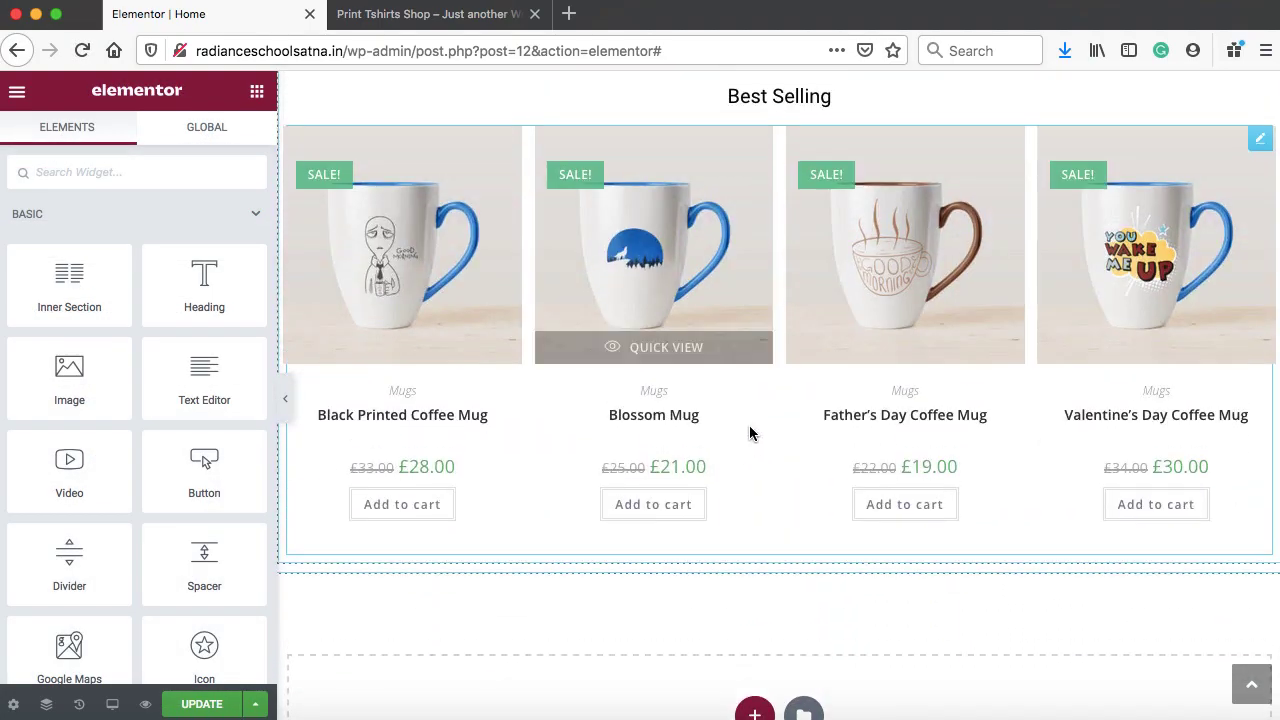
{"action": "left_click", "coordinate": [1257, 140]}
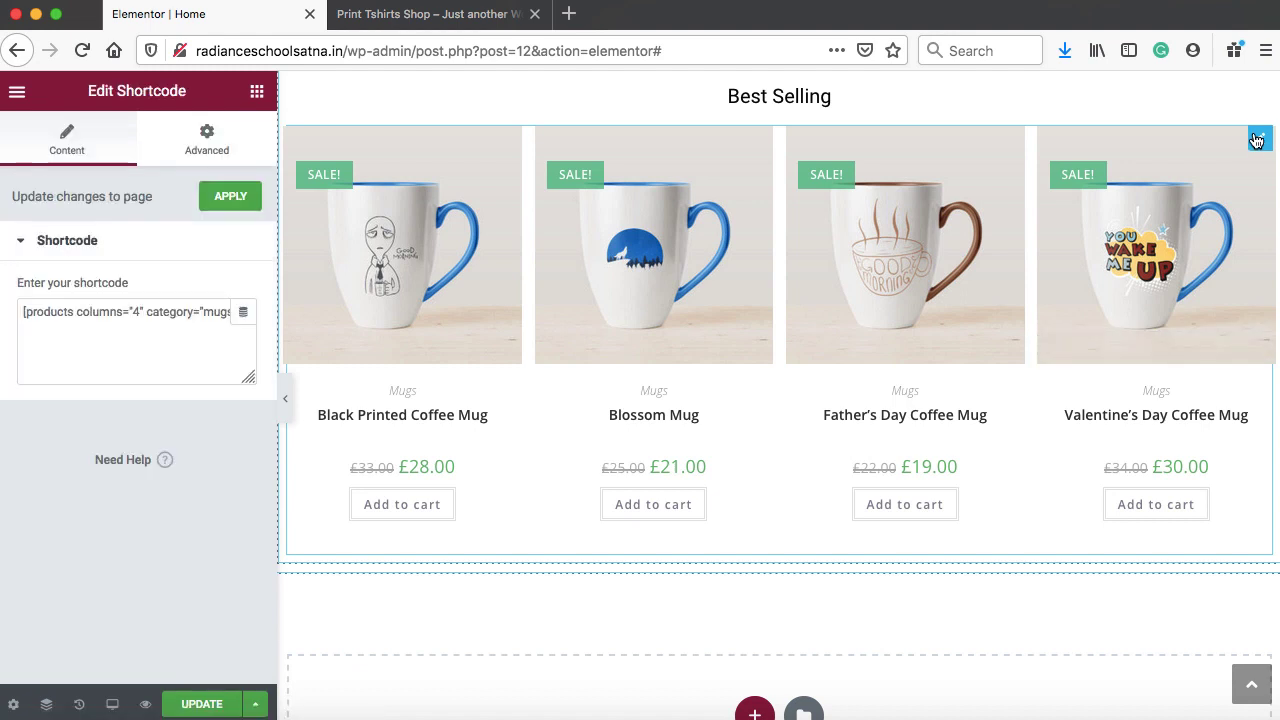
{"action": "double_click", "coordinate": [217, 311]}
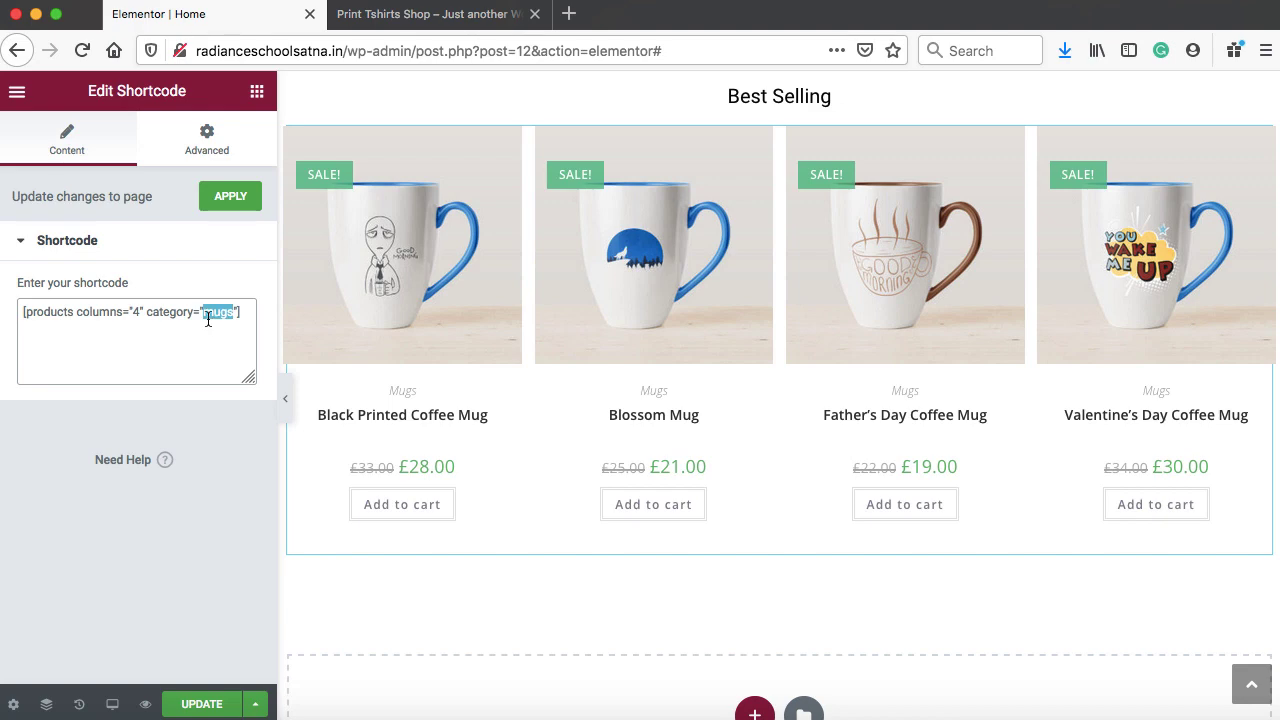
Open the WordPress dashboard in a tab beside the editor and find the mugs slug under Product categories
{"action": "left_click", "coordinate": [414, 16]}
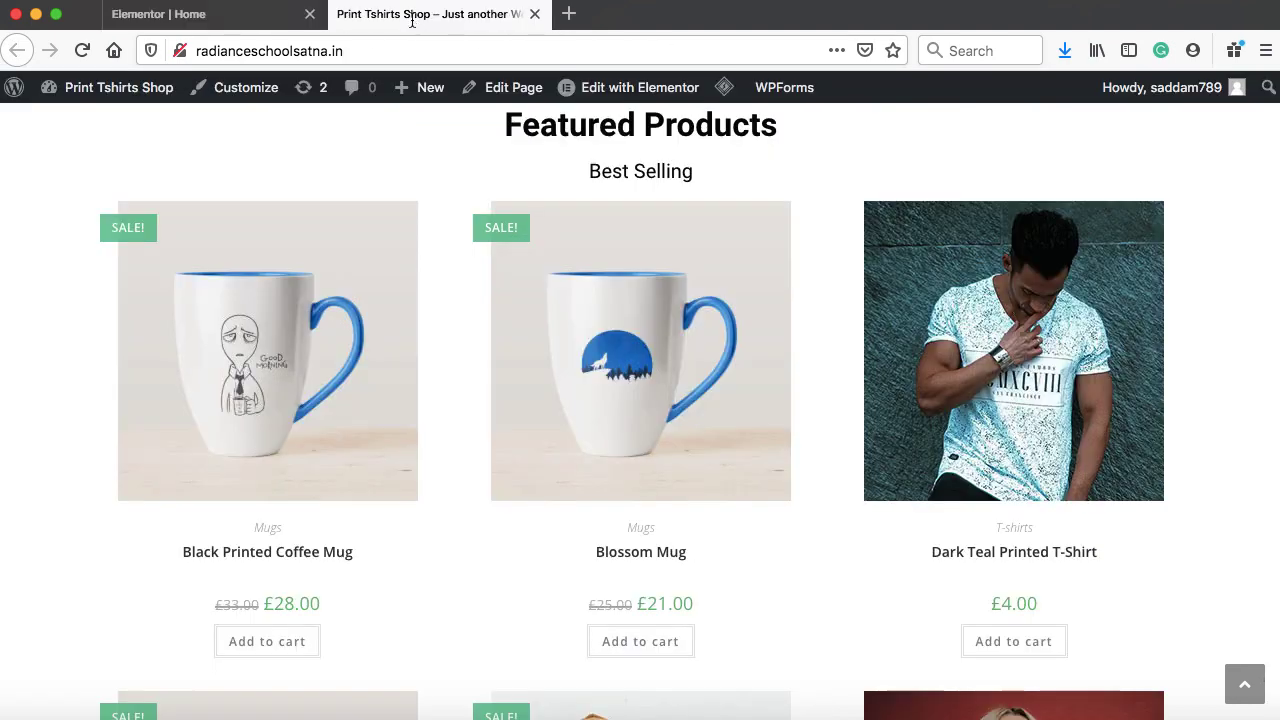
{"action": "mouse_move", "coordinate": [115, 100]}
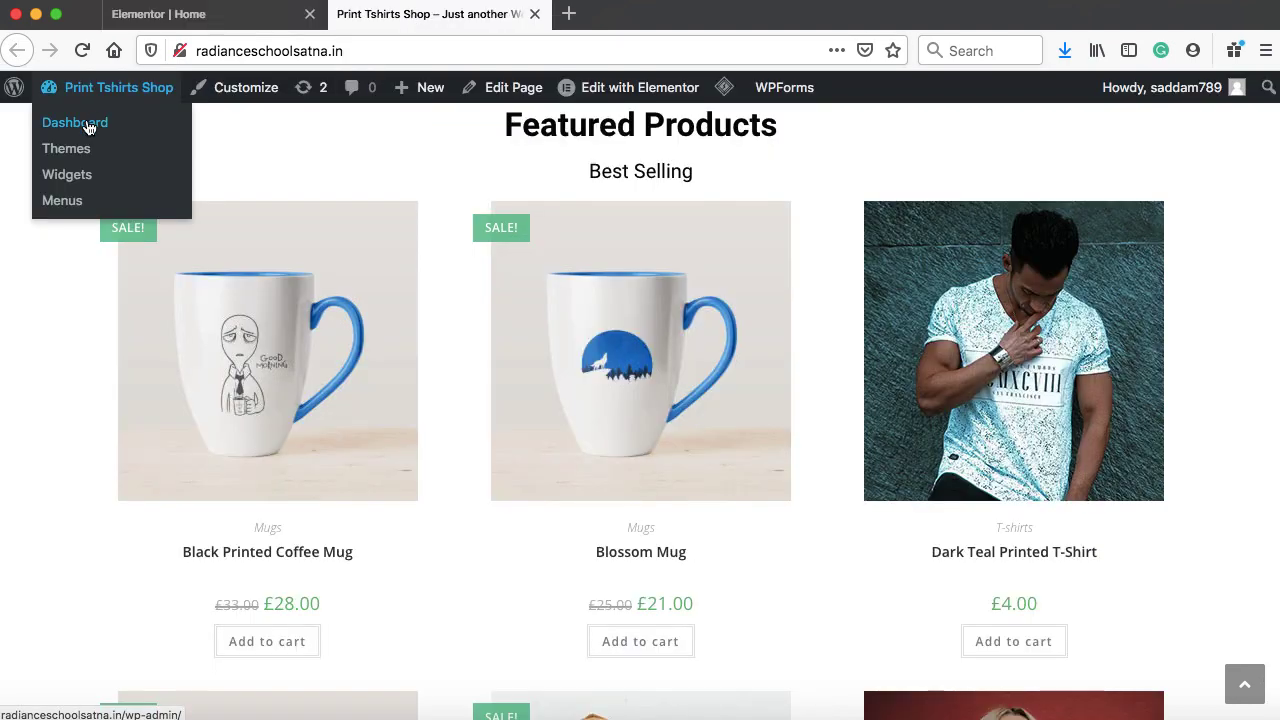
{"action": "left_click", "coordinate": [88, 123], "text": "super"}
{"action": "left_click_drag", "start_coordinate": [636, 16], "coordinate": [457, 20]}
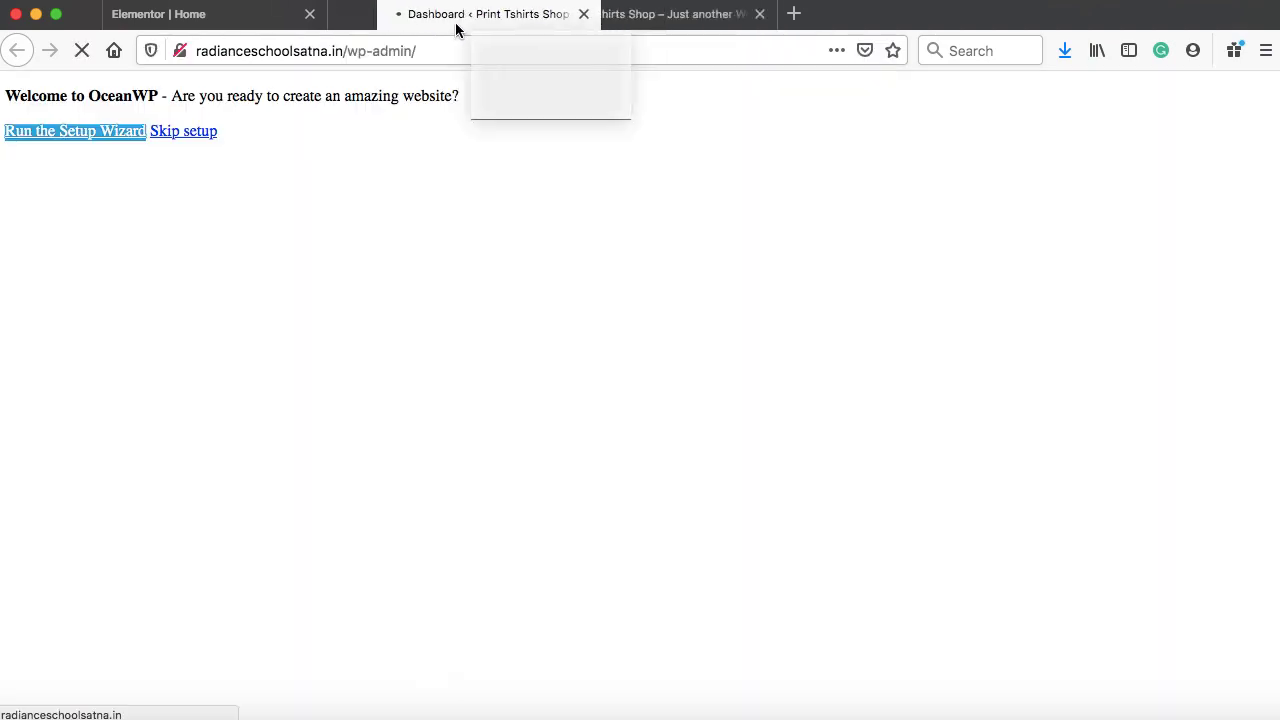
{"action": "mouse_move", "coordinate": [109, 400]}
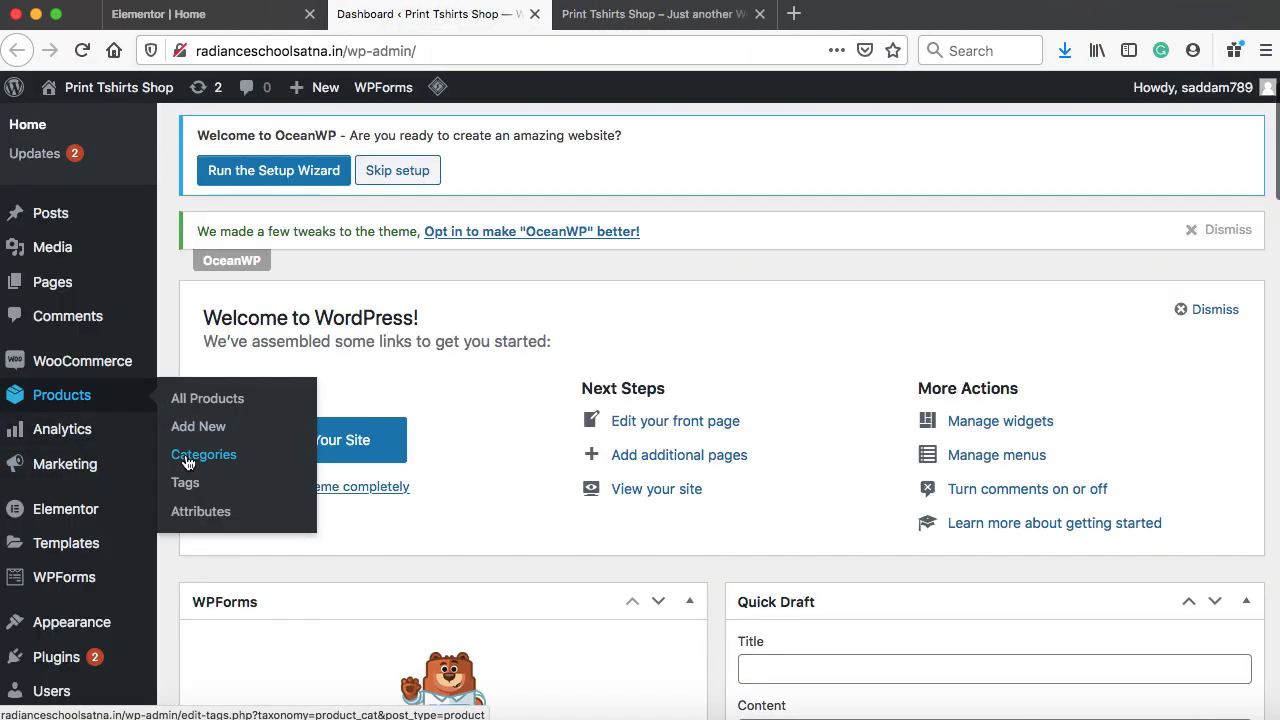
{"action": "left_click", "coordinate": [186, 460]}
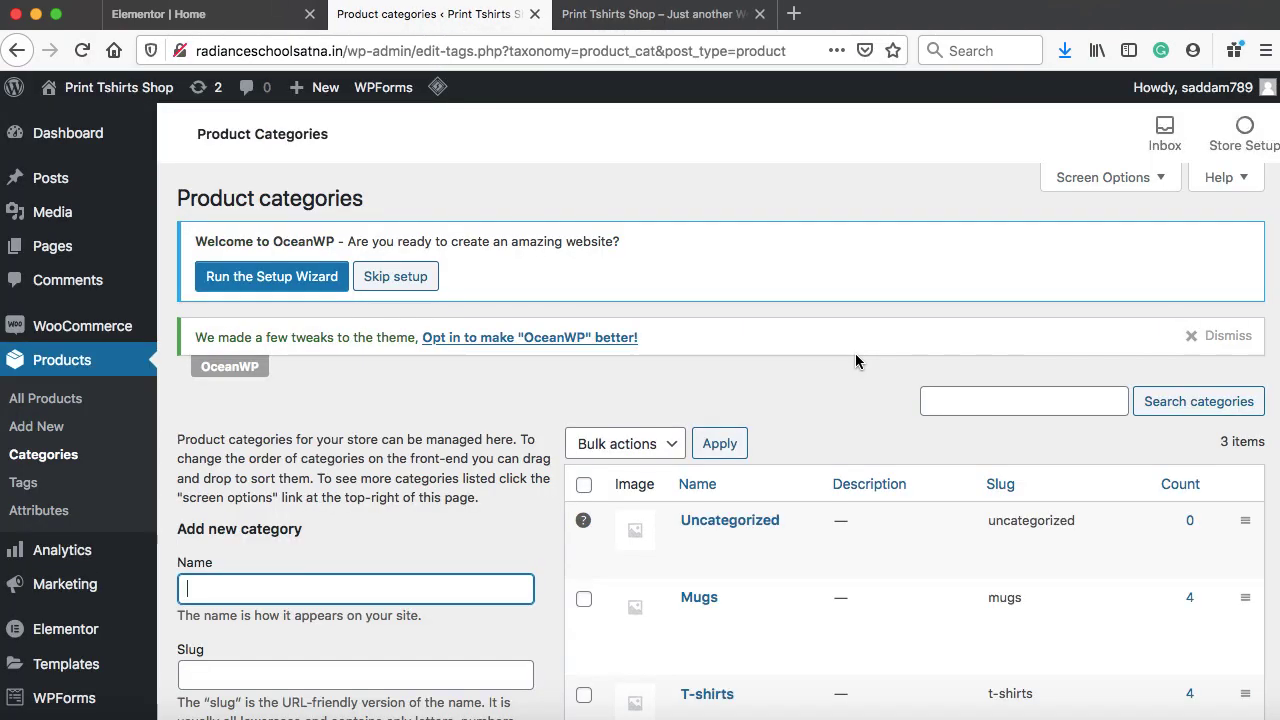
{"action": "scroll", "coordinate": [855, 353], "scroll_direction": "down", "scroll_amount": 3}
{"action": "left_click_drag", "start_coordinate": [989, 430], "coordinate": [1025, 430]}
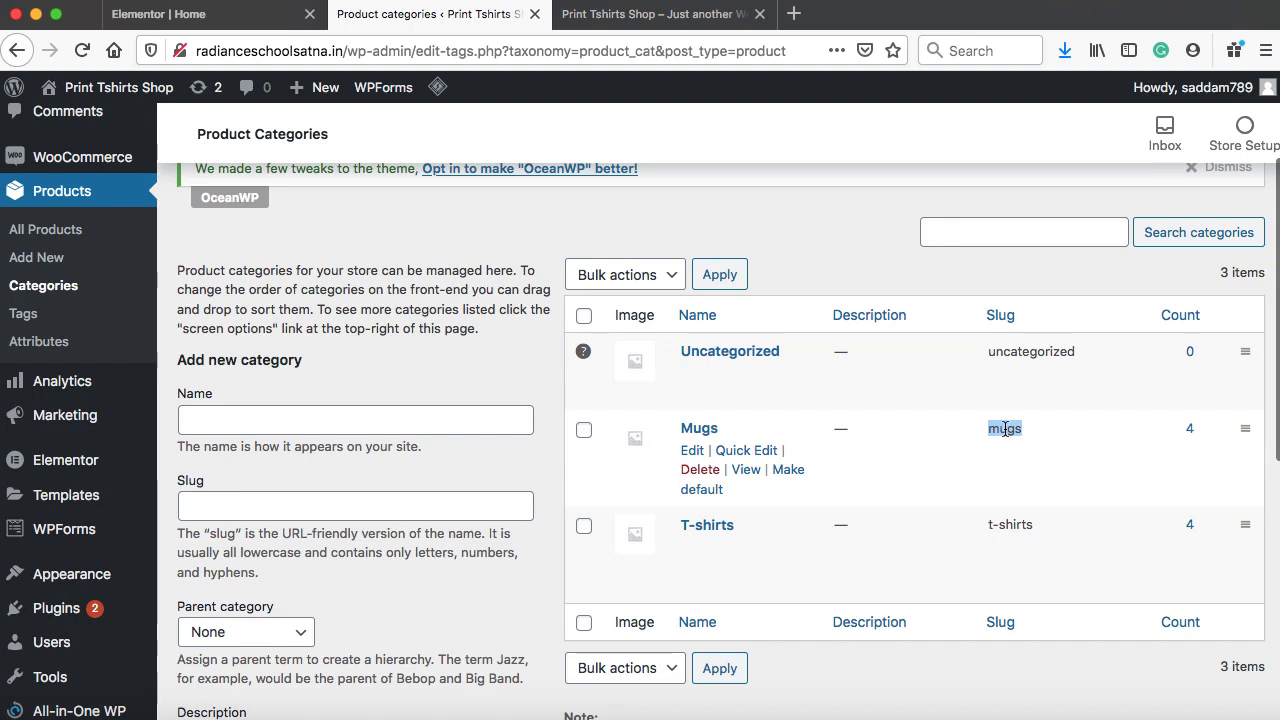
Compare the slug with the editor's shortcode, then select the t-shirts category slug
{"action": "left_click", "coordinate": [225, 25]}
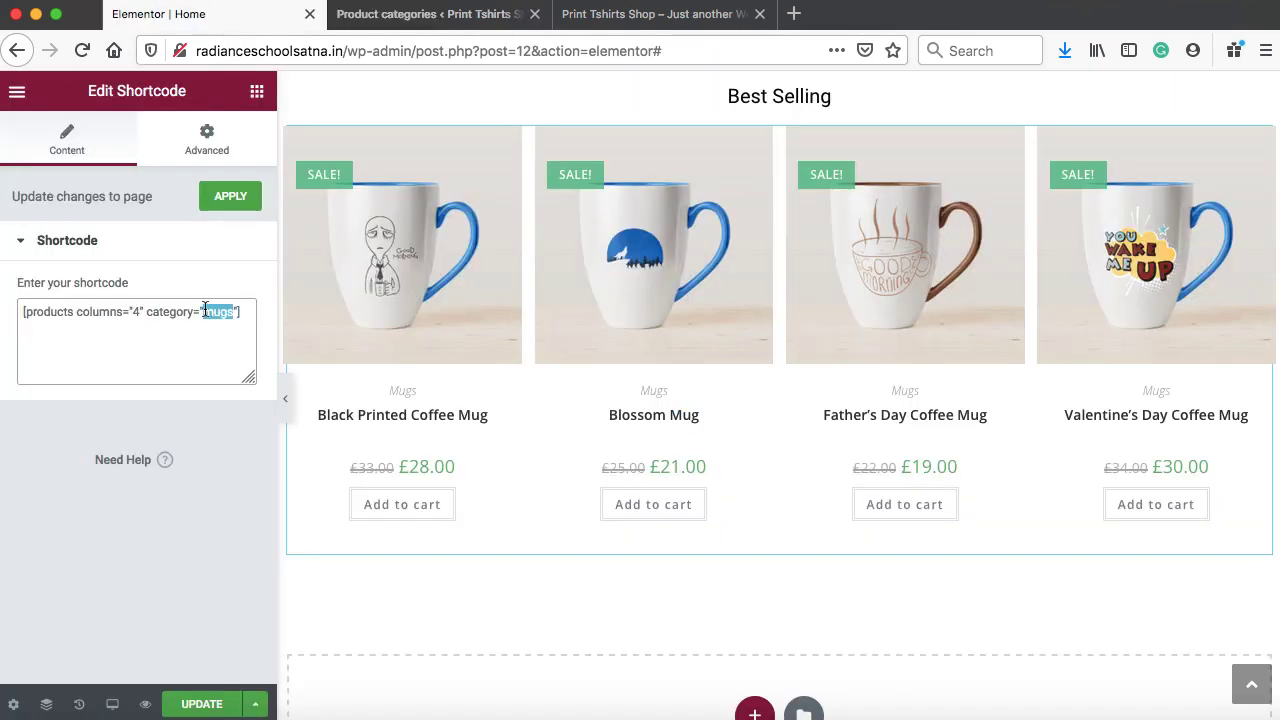
{"action": "left_click", "coordinate": [400, 22]}
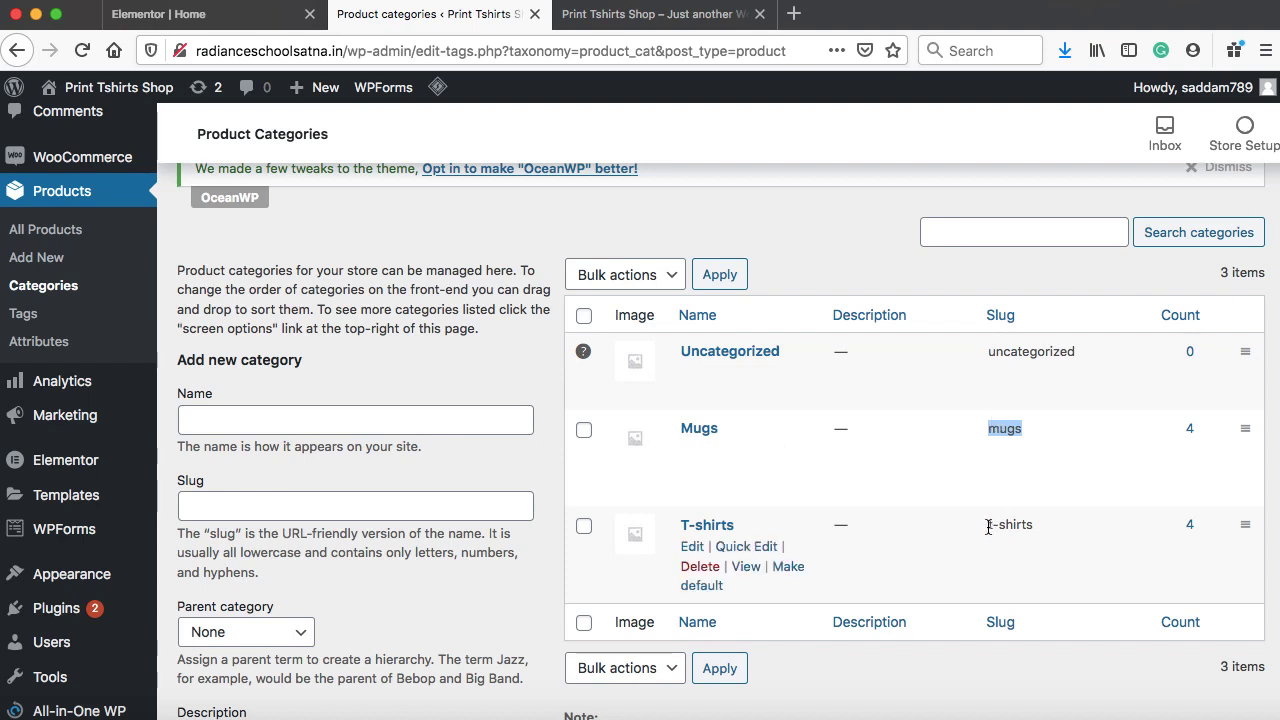
{"action": "left_click_drag", "start_coordinate": [988, 527], "coordinate": [1034, 532]}
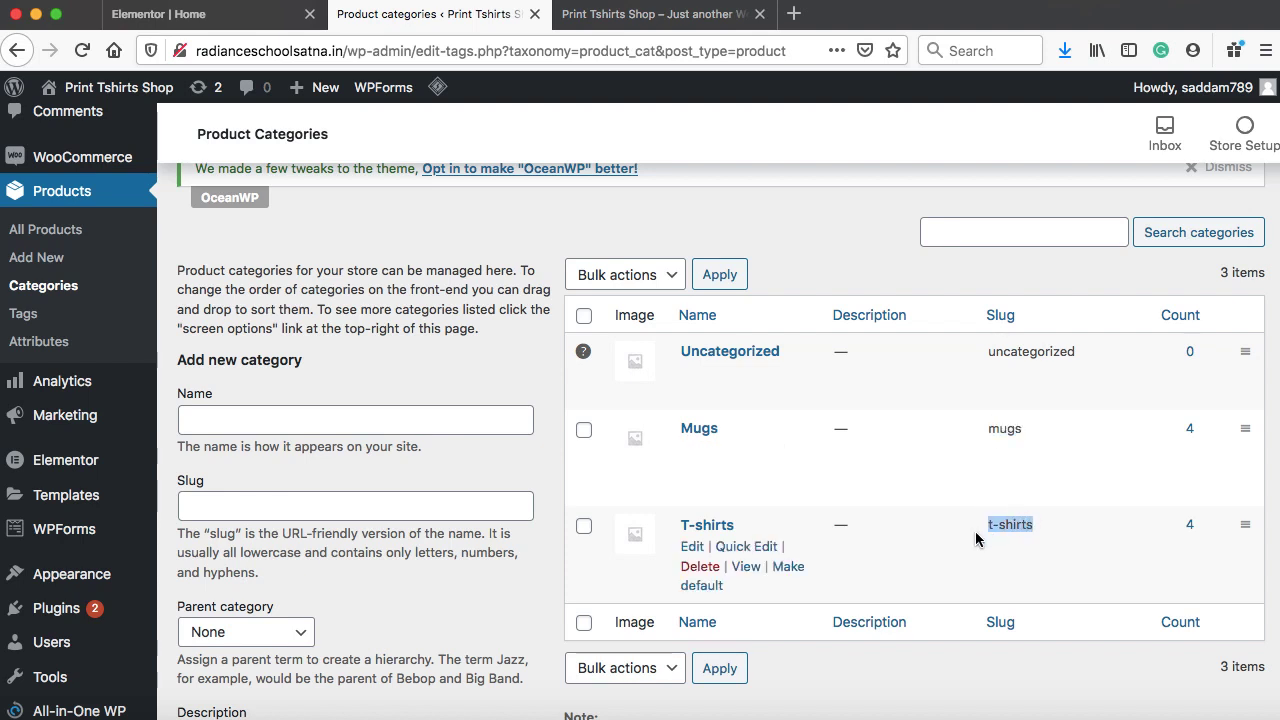
{"action": "left_click", "coordinate": [196, 14]}
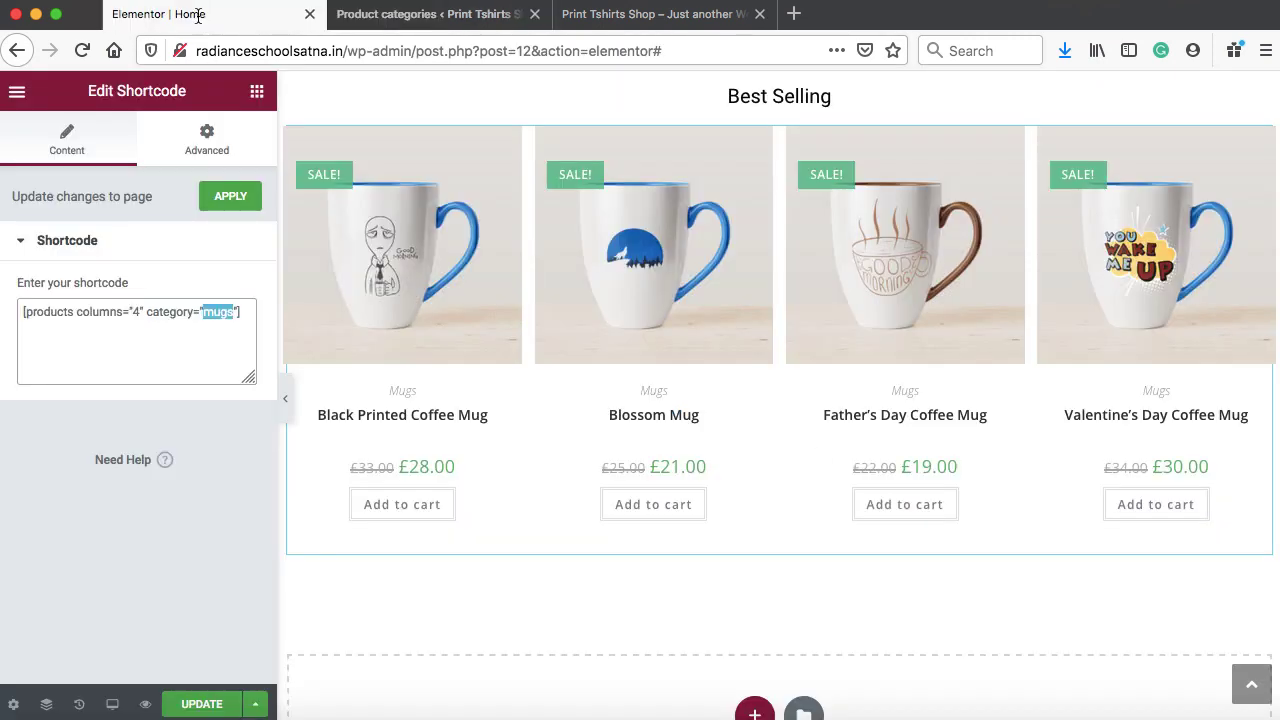
Save the home page, reload the live site to confirm the four-mug row, then return to the editor
{"action": "left_click", "coordinate": [210, 706]}
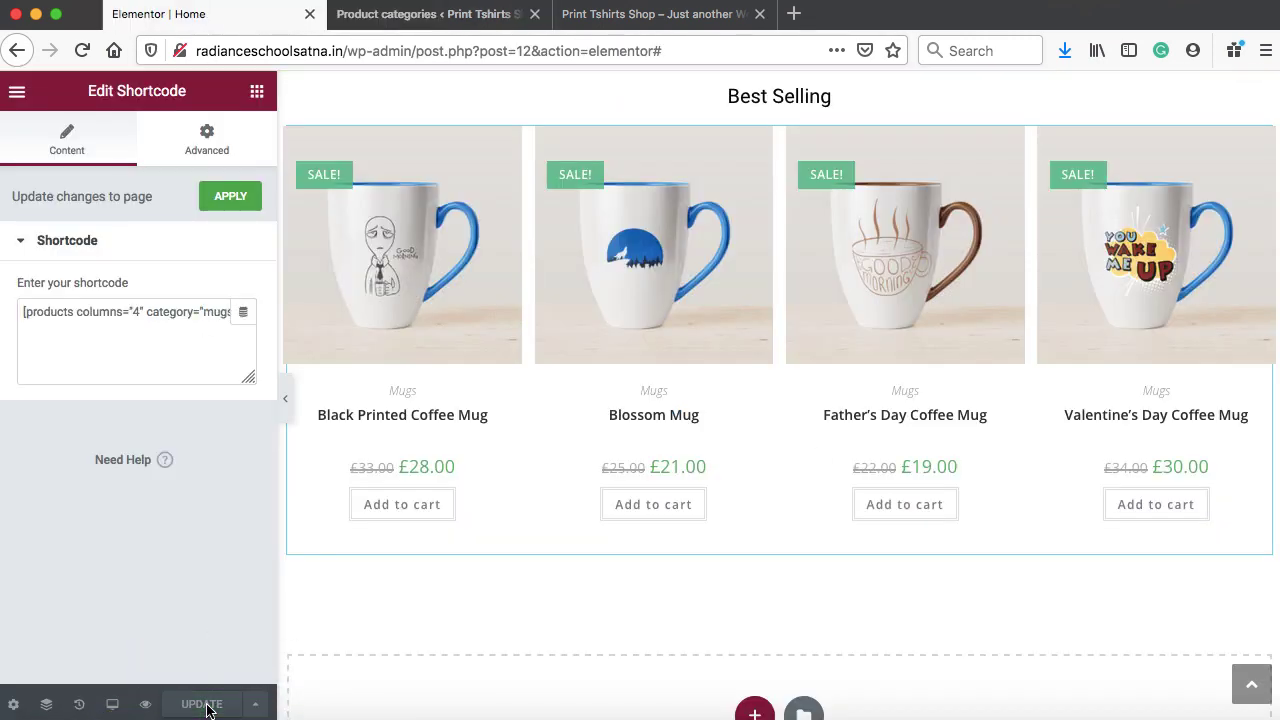
{"action": "left_click", "coordinate": [590, 14]}
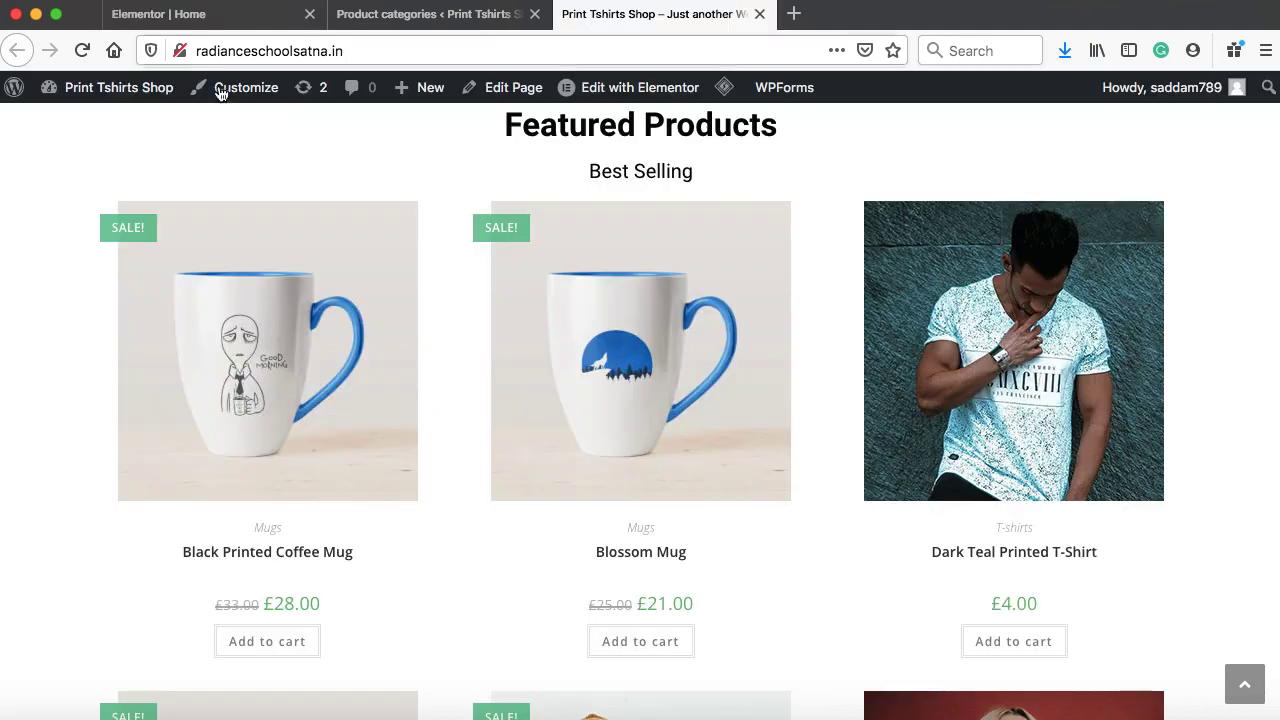
{"action": "left_click", "coordinate": [98, 48]}
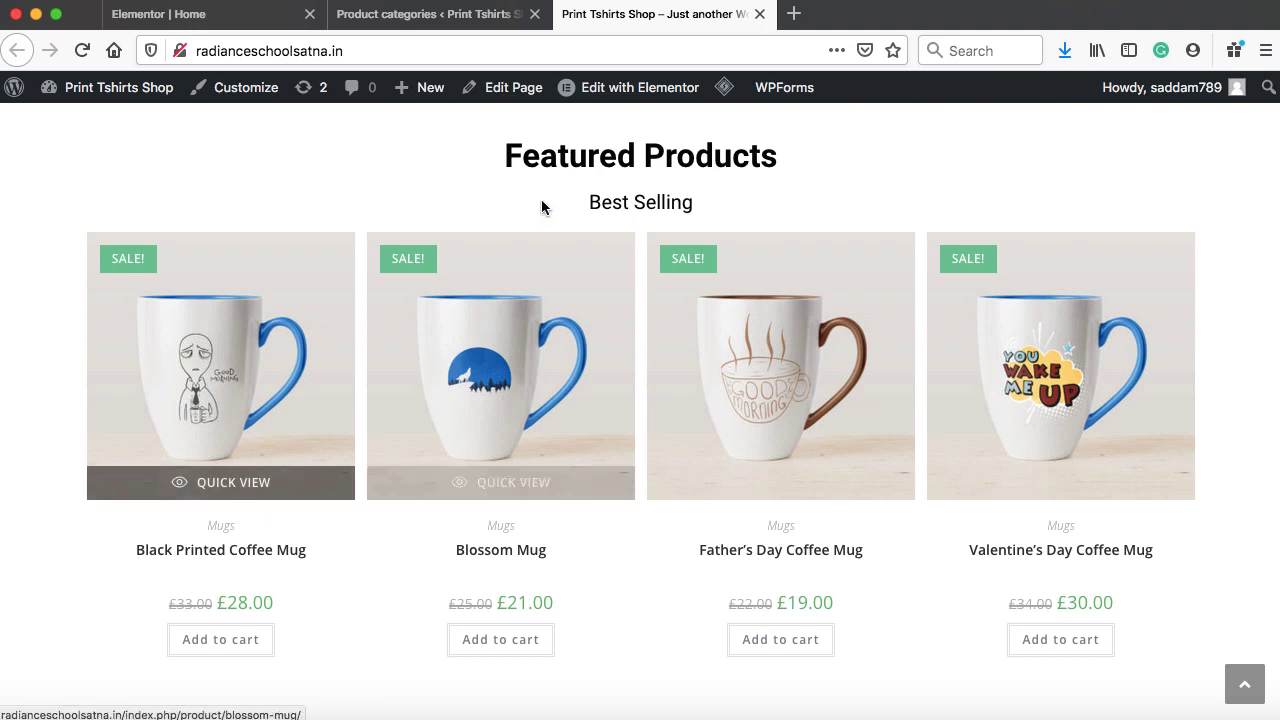
{"action": "scroll", "coordinate": [546, 198], "scroll_direction": "up", "scroll_amount": 1}
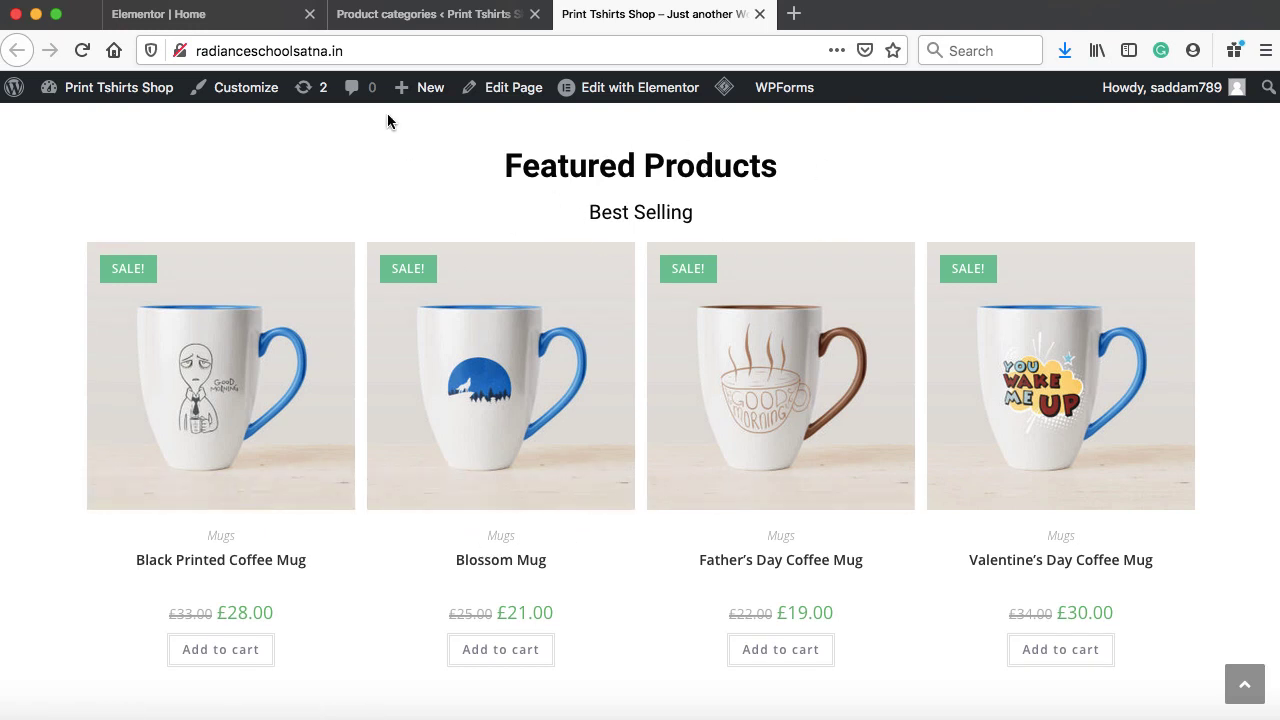
{"action": "left_click", "coordinate": [186, 14]}
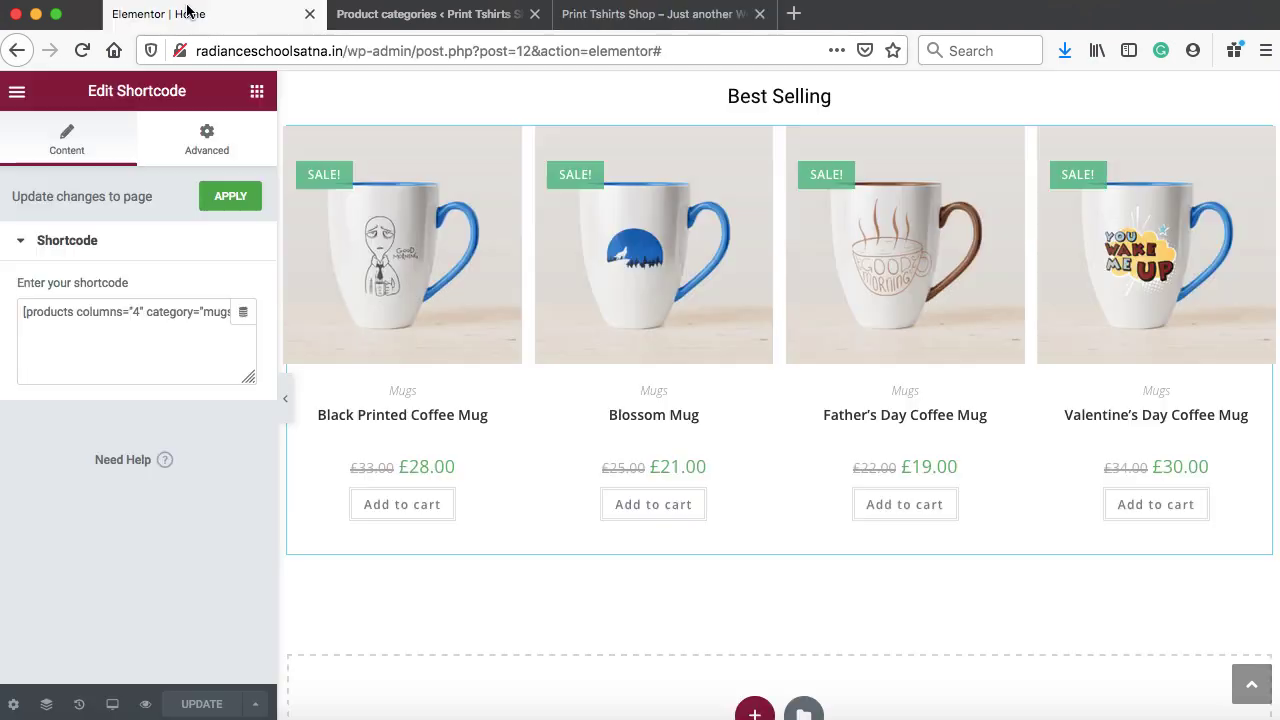
Duplicate the Featured Products section and change the copy's shortcode category from mugs to t-shirt
{"action": "scroll", "coordinate": [710, 240], "scroll_direction": "up", "scroll_amount": 2}
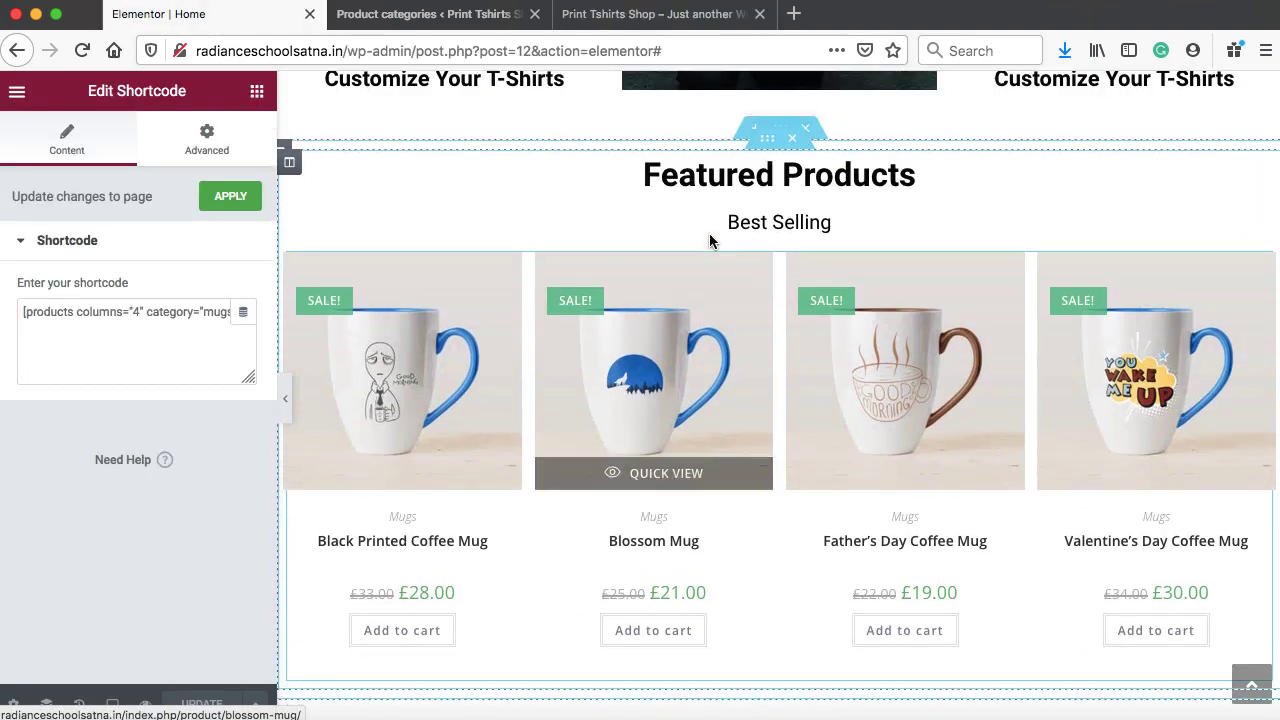
{"action": "right_click", "coordinate": [781, 129]}
{"action": "left_click", "coordinate": [808, 169]}
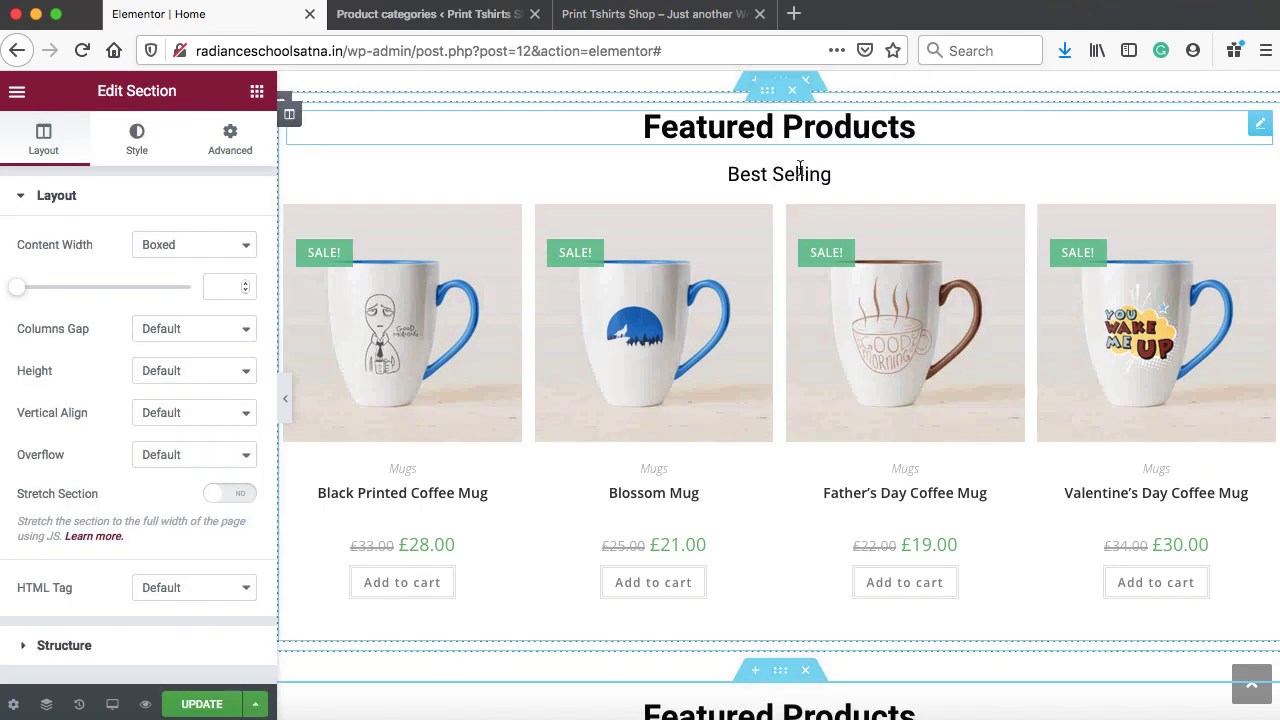
{"action": "scroll", "coordinate": [790, 200], "scroll_direction": "down", "scroll_amount": 1}
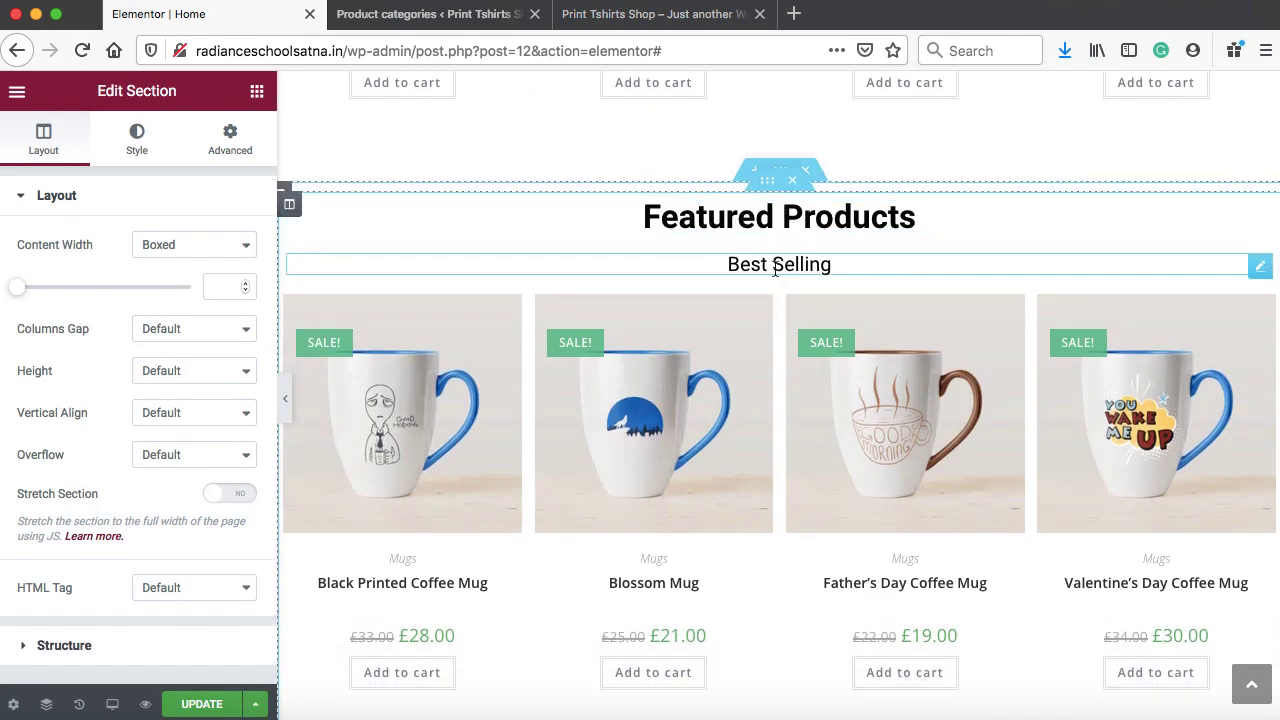
{"action": "left_click", "coordinate": [1260, 308]}
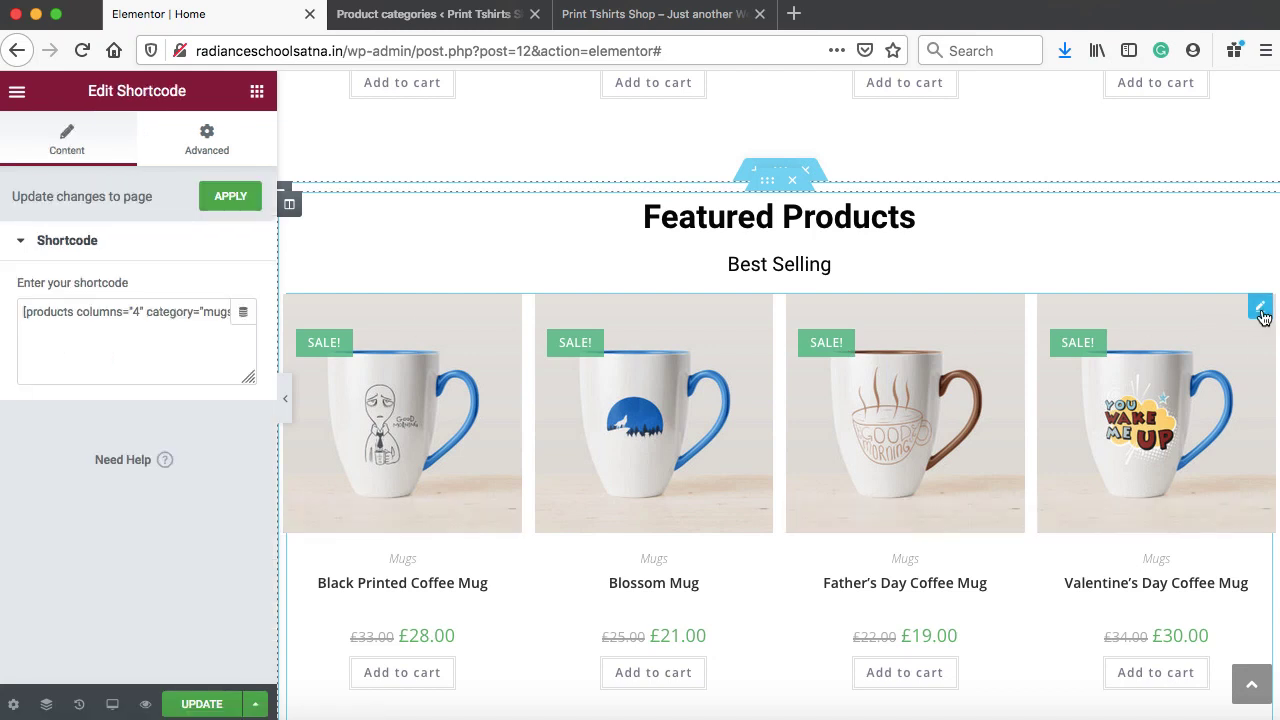
{"action": "double_click", "coordinate": [207, 311]}
{"action": "type", "text": "t-s"}
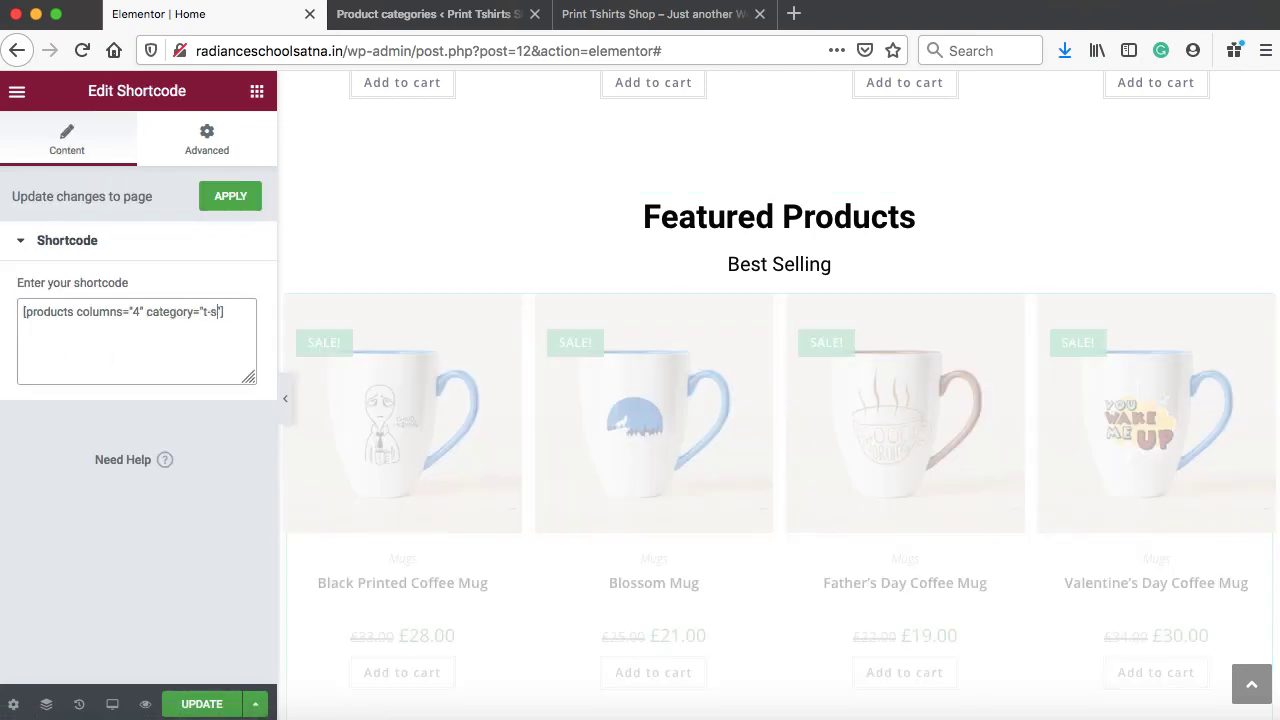
{"action": "type", "text": "hirts"}
{"action": "left_click", "coordinate": [230, 197]}
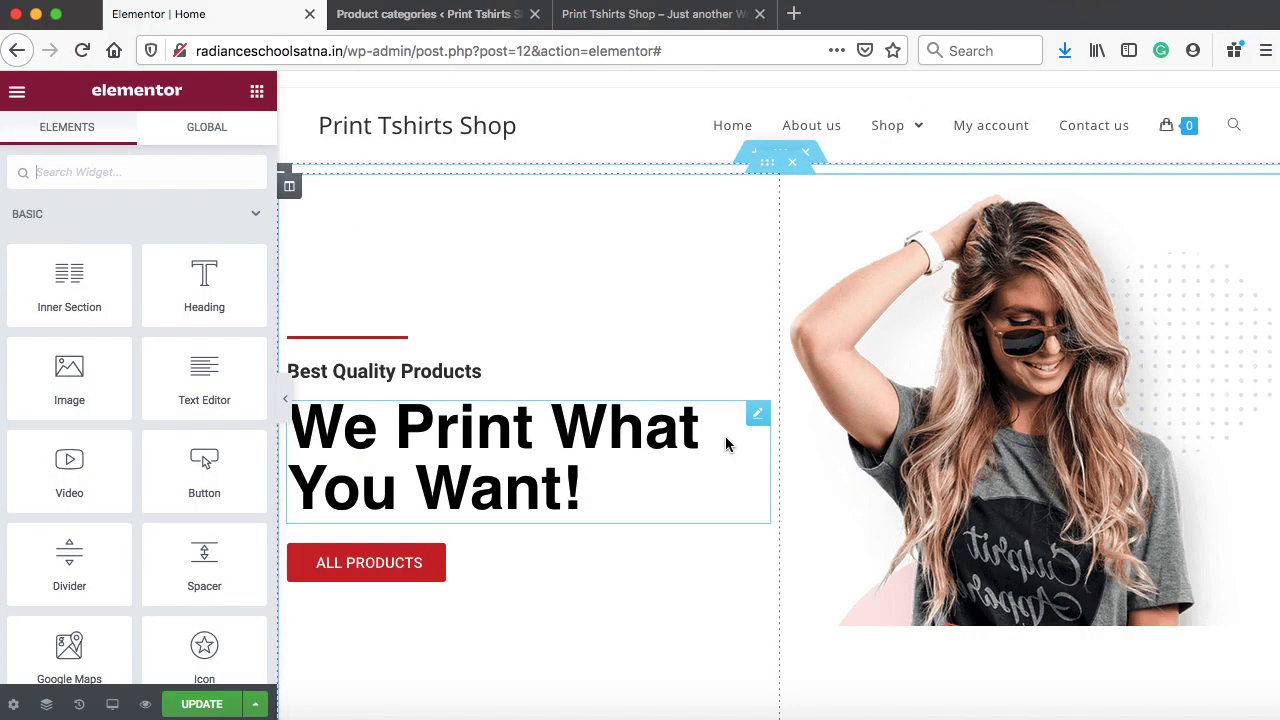
Retitle the copy's headings to 'Best Buy' and 'T-Shirts', save, and view the live site
{"action": "scroll", "coordinate": [728, 445], "scroll_direction": "down", "scroll_amount": 15}
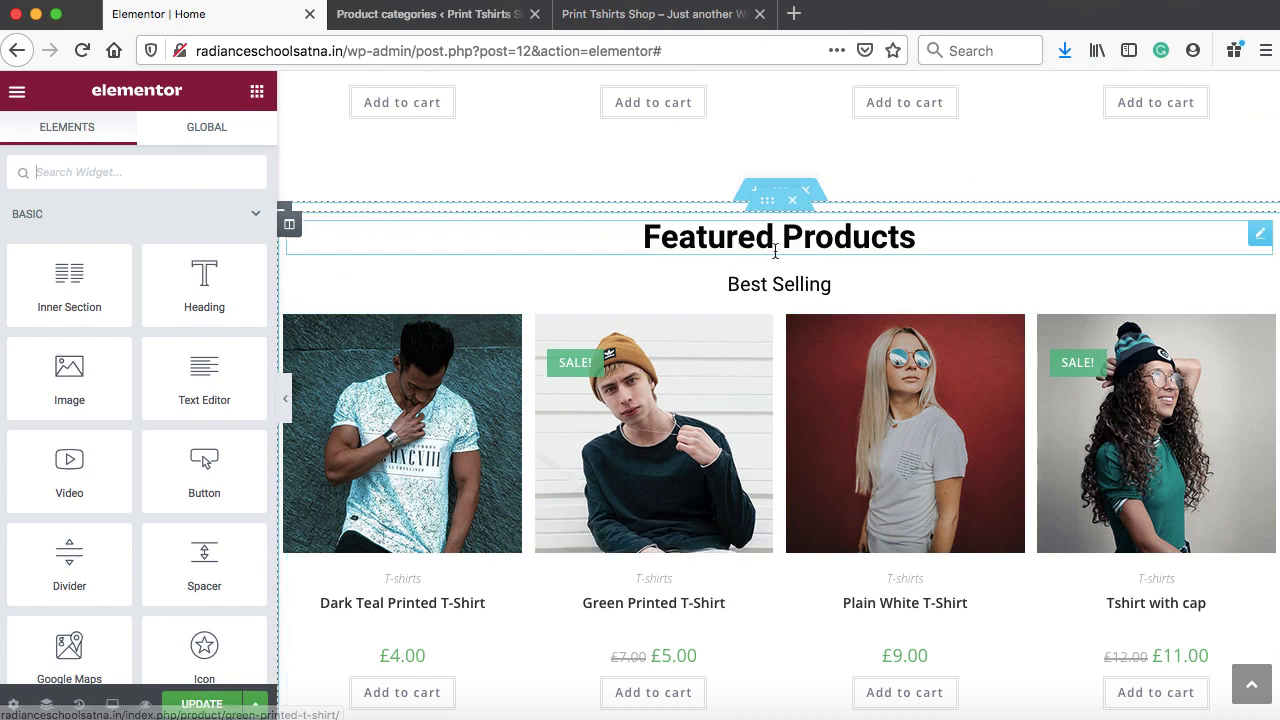
{"action": "left_click", "coordinate": [775, 250]}
{"action": "left_click", "coordinate": [149, 294]}
{"action": "key", "text": "ctrl+a"}
{"action": "type", "text": "Best"}
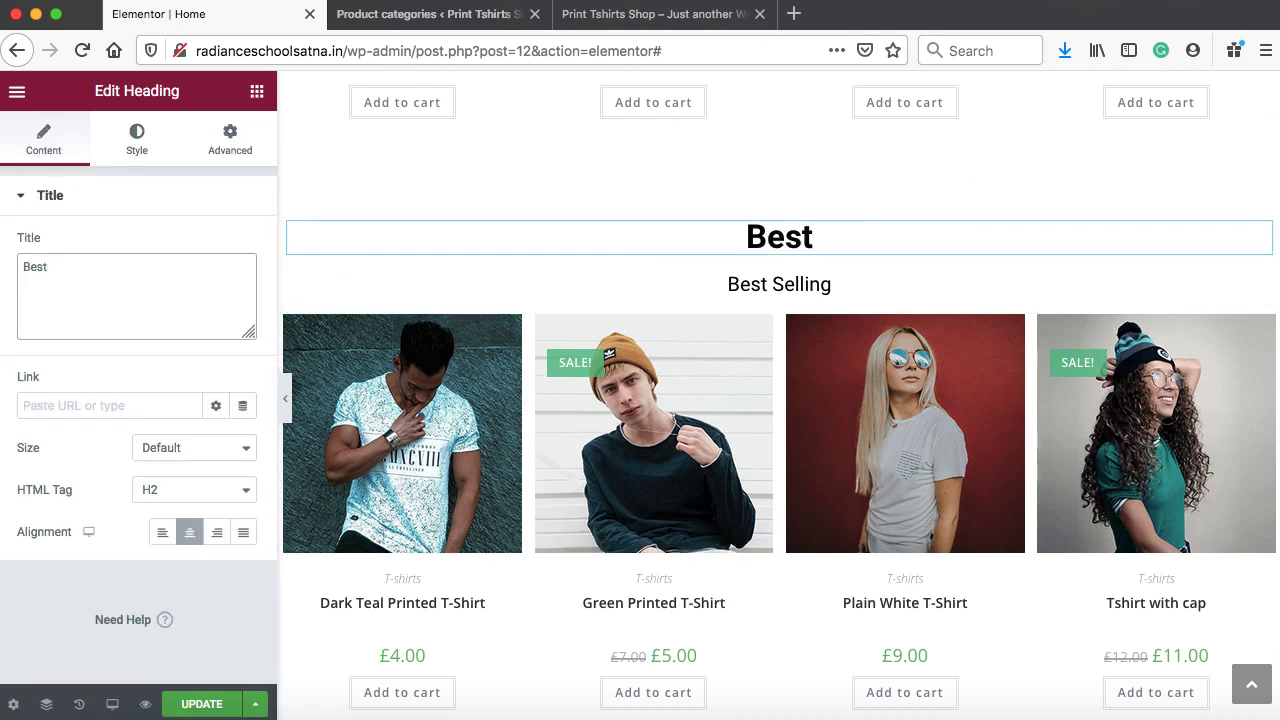
{"action": "type", "text": " Buy"}
{"action": "left_click", "coordinate": [820, 284]}
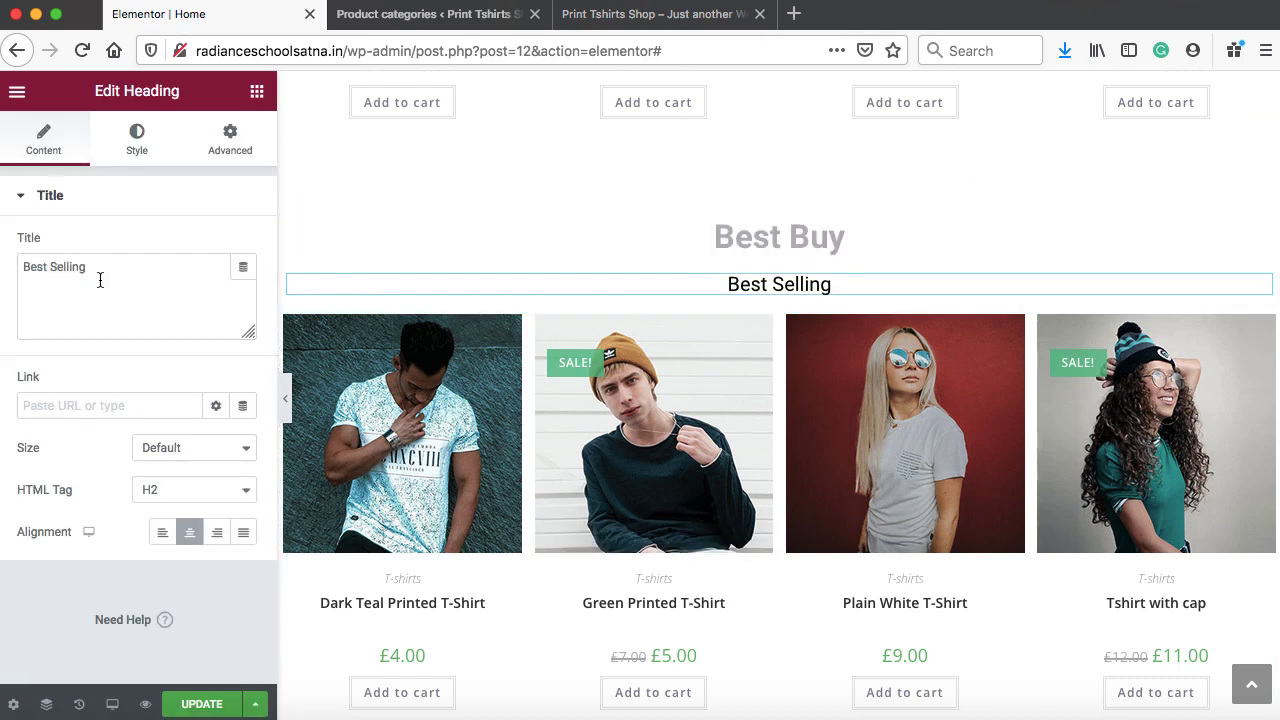
{"action": "left_click_drag", "start_coordinate": [100, 280], "coordinate": [7, 279]}
{"action": "type", "text": "T-Shirts"}
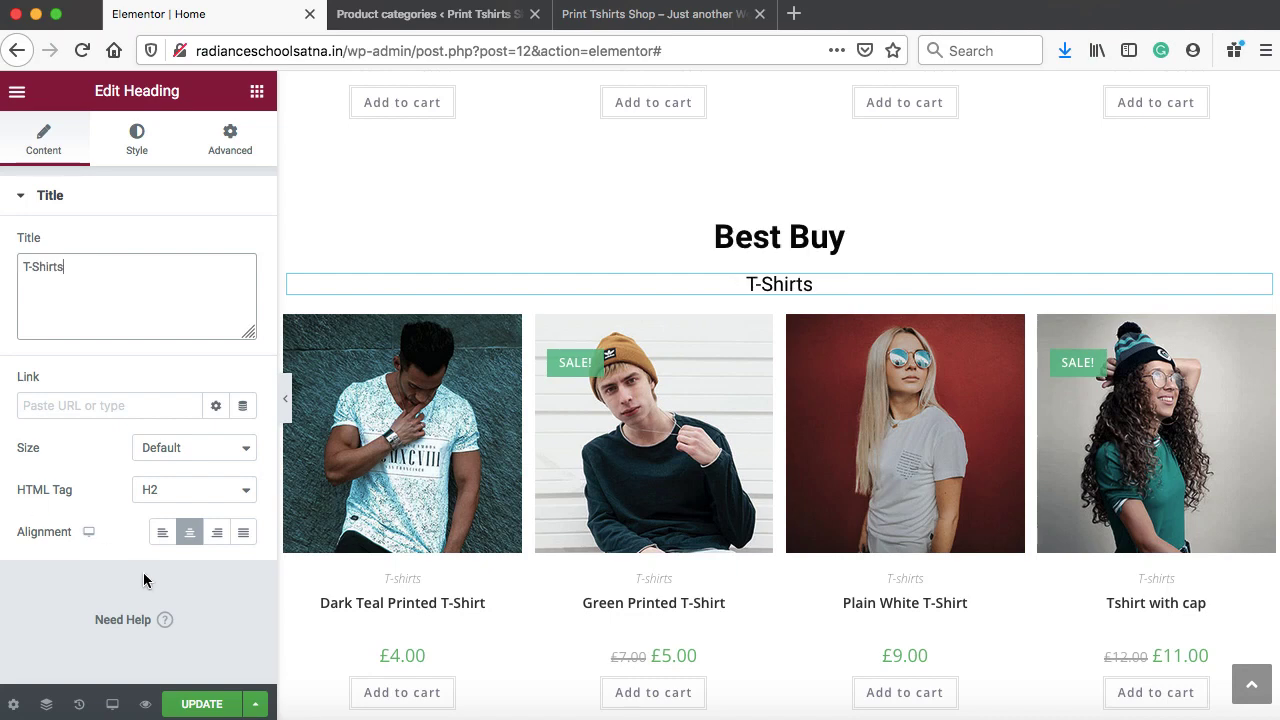
{"action": "left_click", "coordinate": [197, 705]}
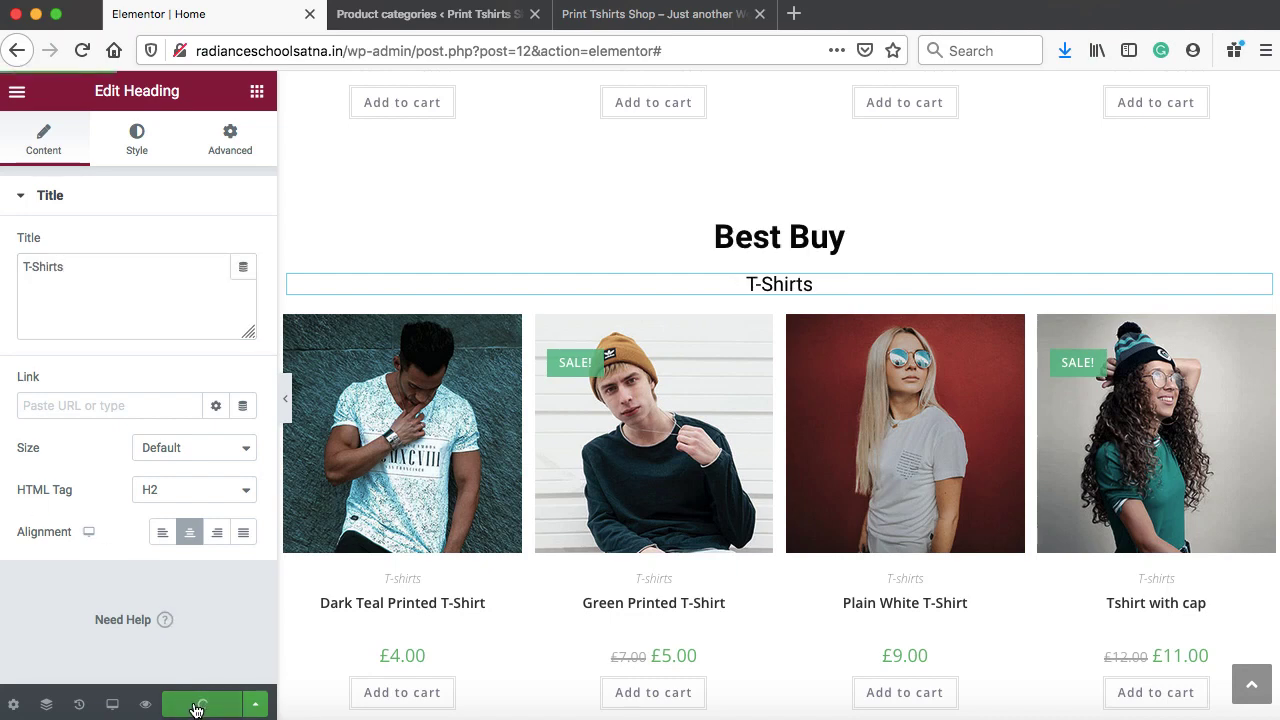
{"action": "left_click", "coordinate": [652, 15]}
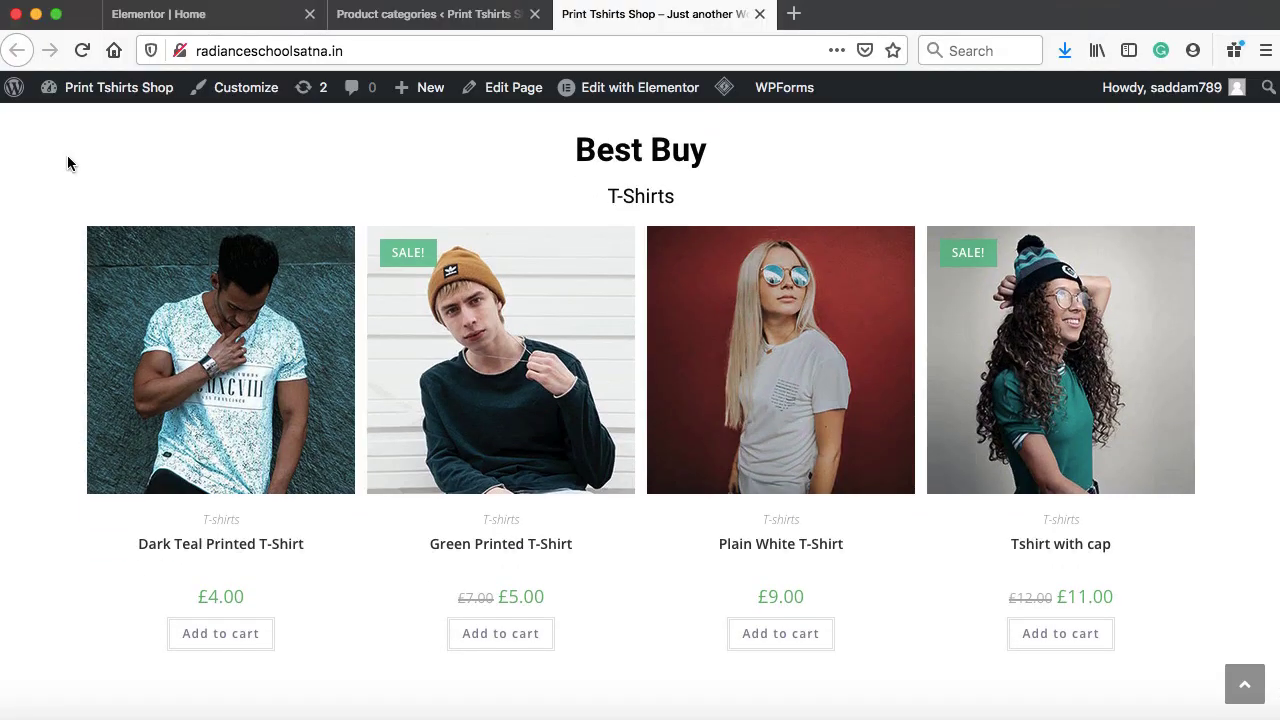
Scroll the live home page to check the new Best Buy T-shirt row
{"action": "scroll", "coordinate": [67, 157], "scroll_direction": "up", "scroll_amount": 10}
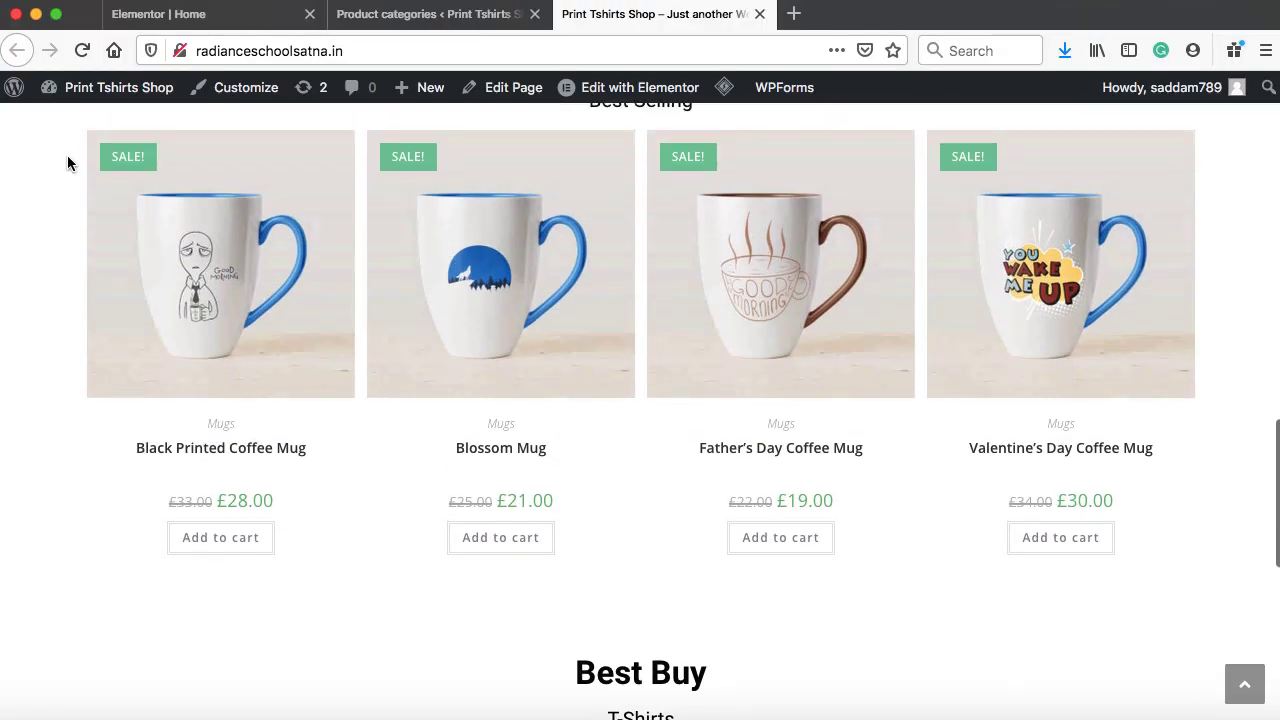
{"action": "scroll", "coordinate": [67, 163], "scroll_direction": "up", "scroll_amount": 10}
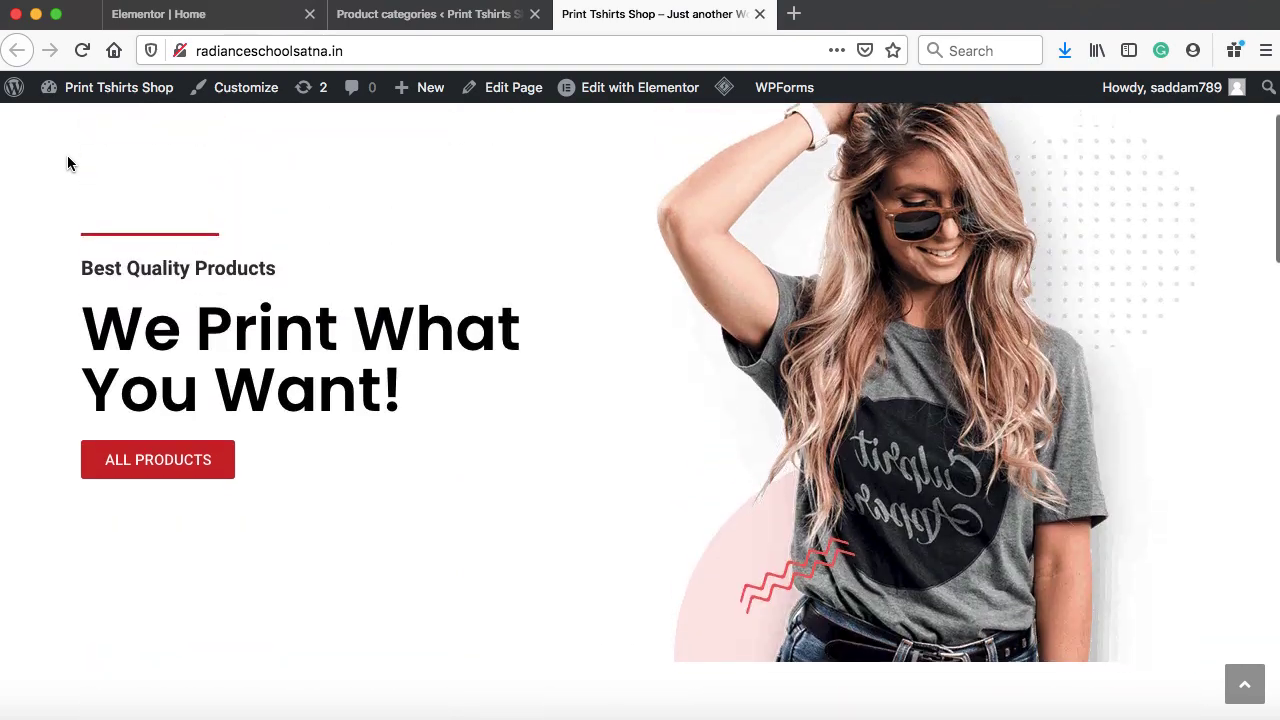
{"action": "scroll", "coordinate": [67, 160], "scroll_direction": "down", "scroll_amount": 15}
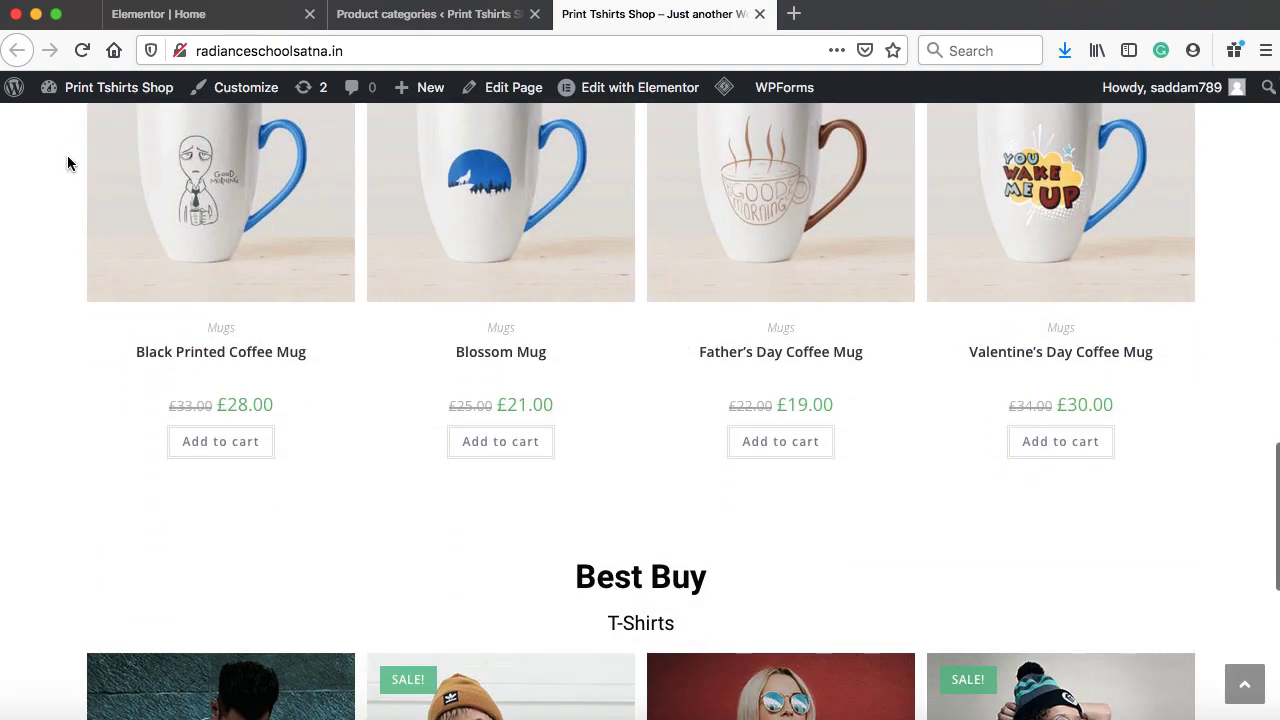
{"action": "scroll", "coordinate": [716, 359], "scroll_direction": "down", "scroll_amount": 1}
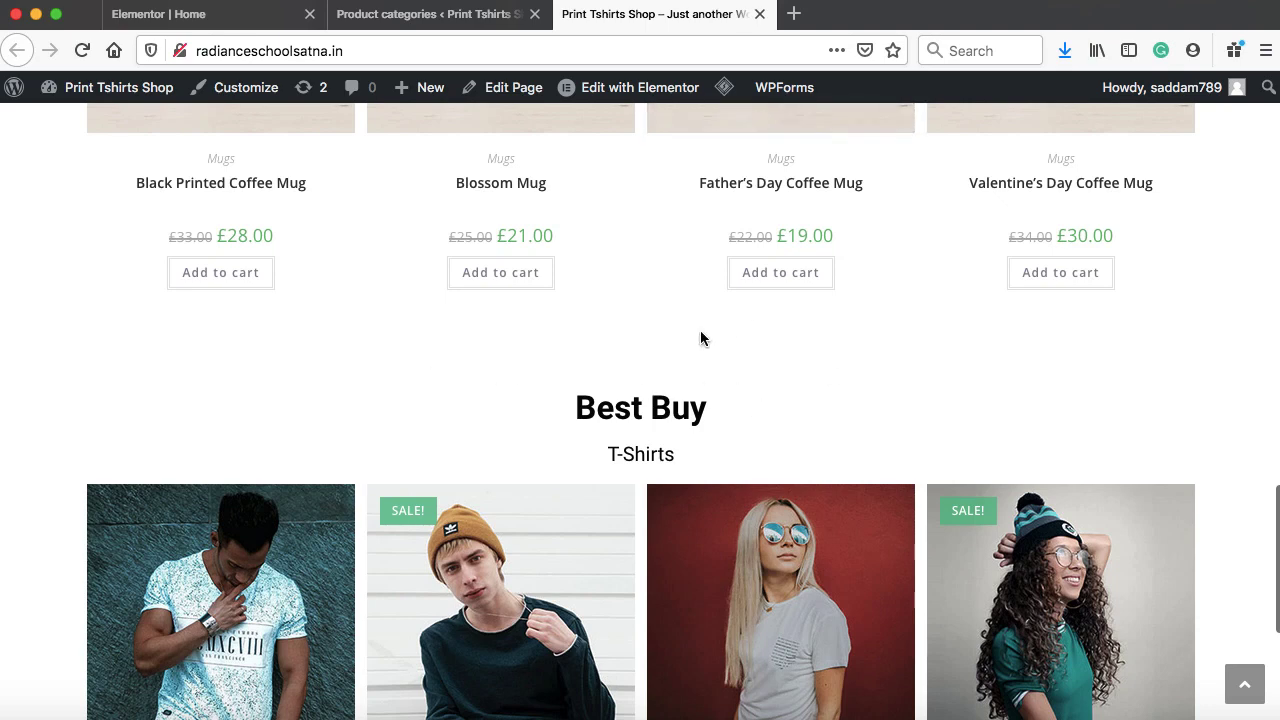
Back in the Elementor editor, start a new section at the bottom of the page
{"action": "left_click", "coordinate": [229, 18]}
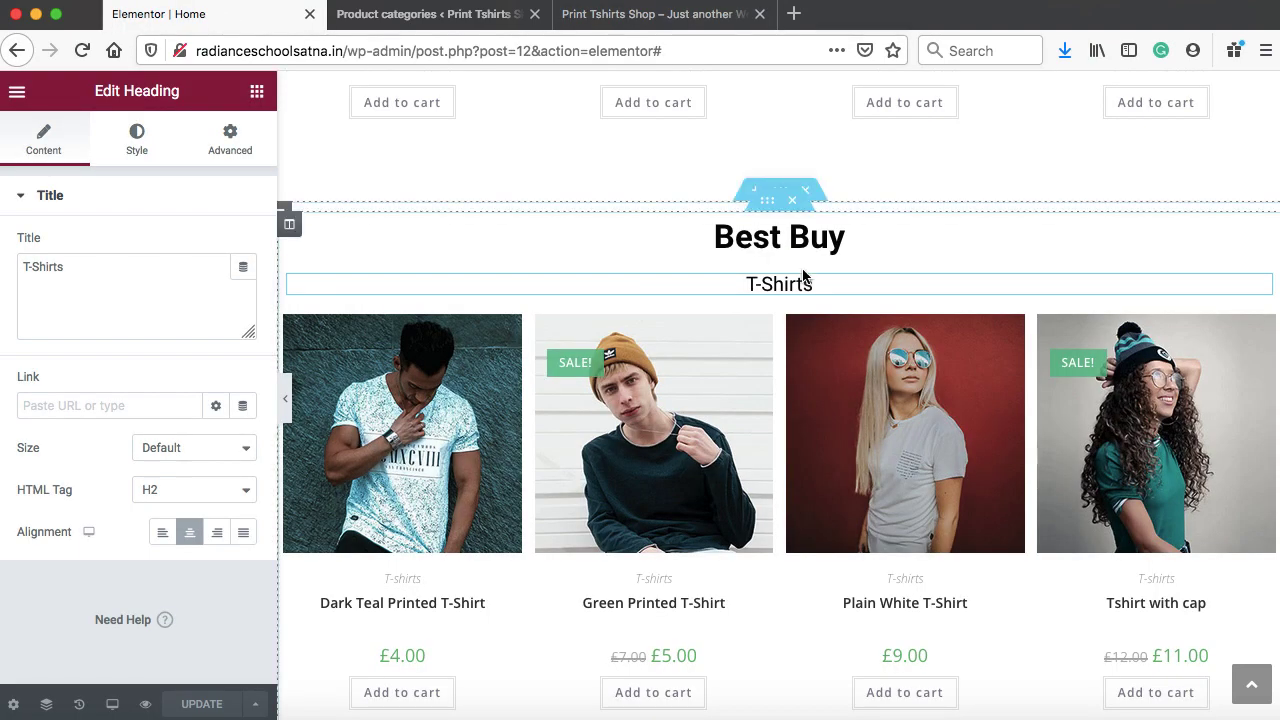
{"action": "scroll", "coordinate": [803, 274], "scroll_direction": "down", "scroll_amount": 5}
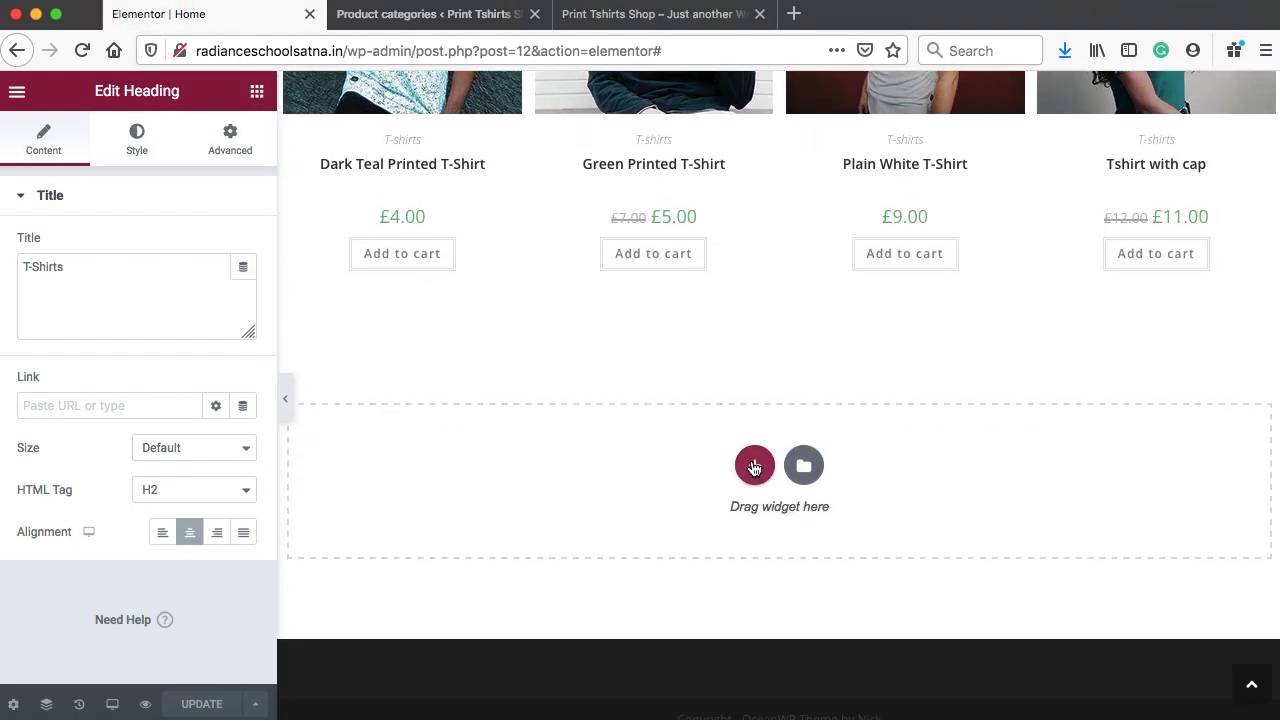
{"action": "left_click", "coordinate": [755, 468]}
Add a single-column section and move it above the Best Buy section
{"action": "left_click", "coordinate": [546, 526]}
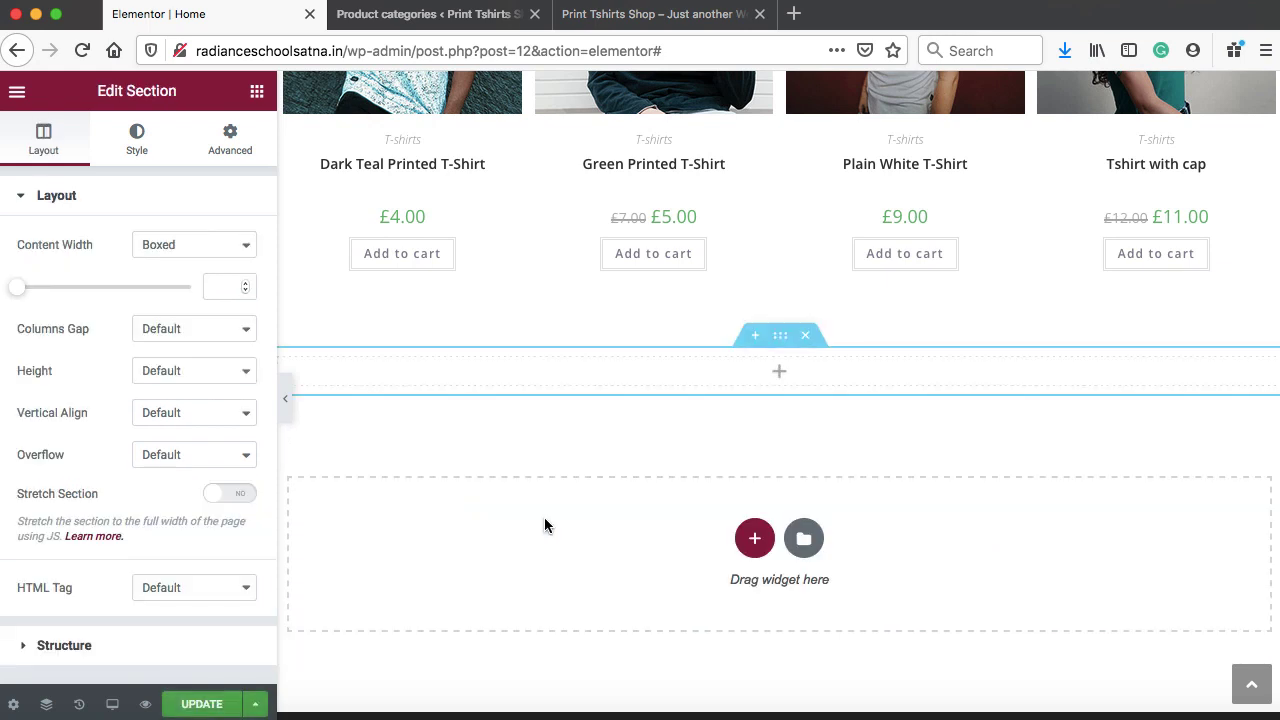
{"action": "scroll", "coordinate": [687, 445], "scroll_direction": "up", "scroll_amount": 3}
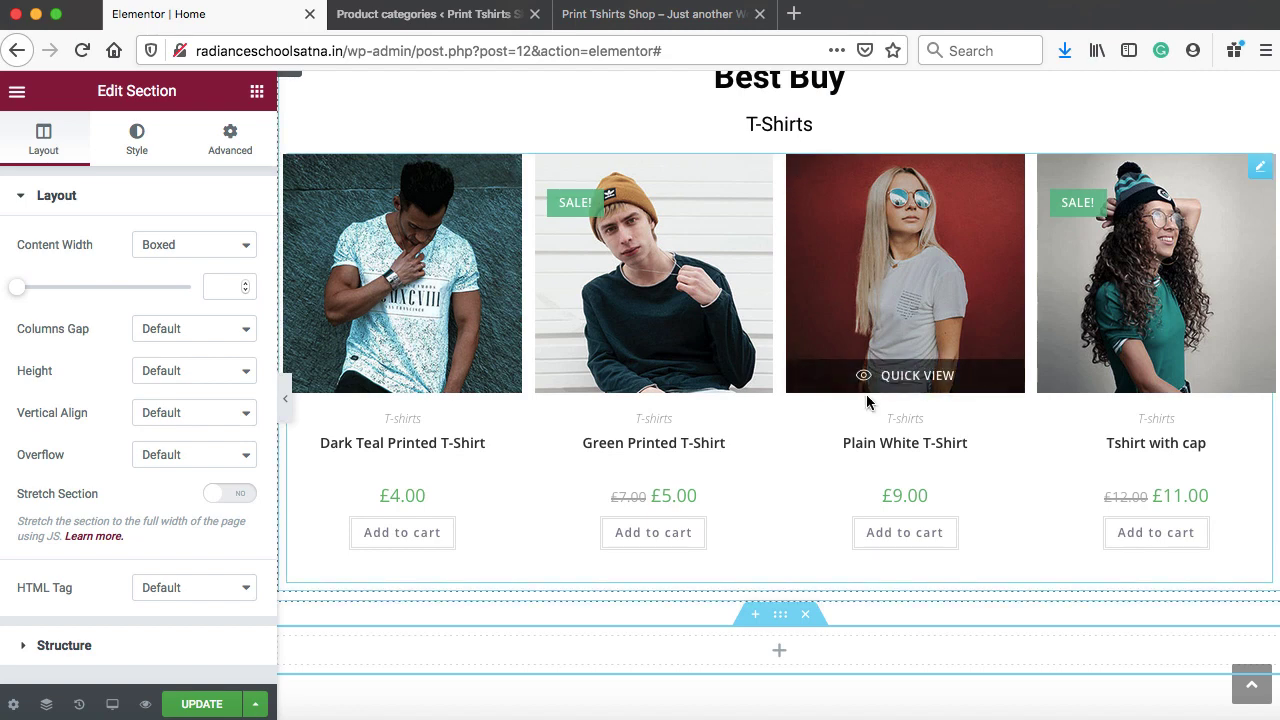
{"action": "left_click_drag", "start_coordinate": [781, 616], "coordinate": [752, 391]}
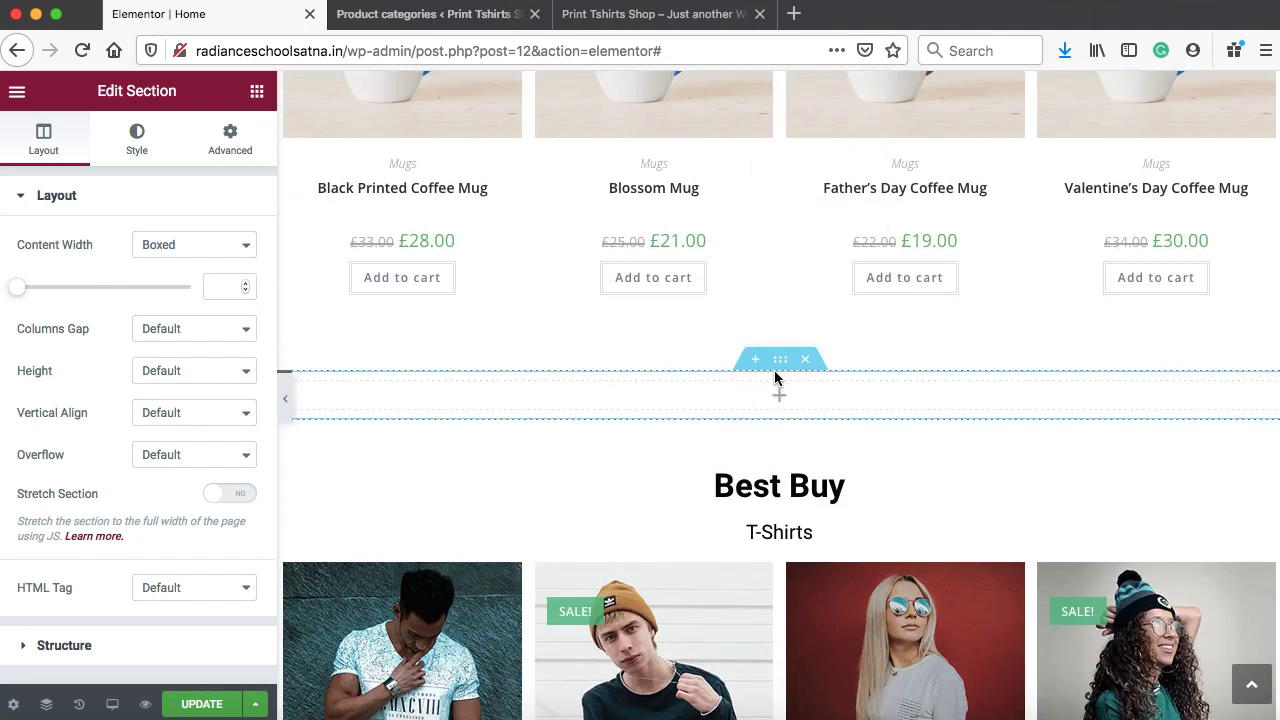
Give the section a classic background image, uploading the woman photo from the computer
{"action": "left_click", "coordinate": [138, 142]}
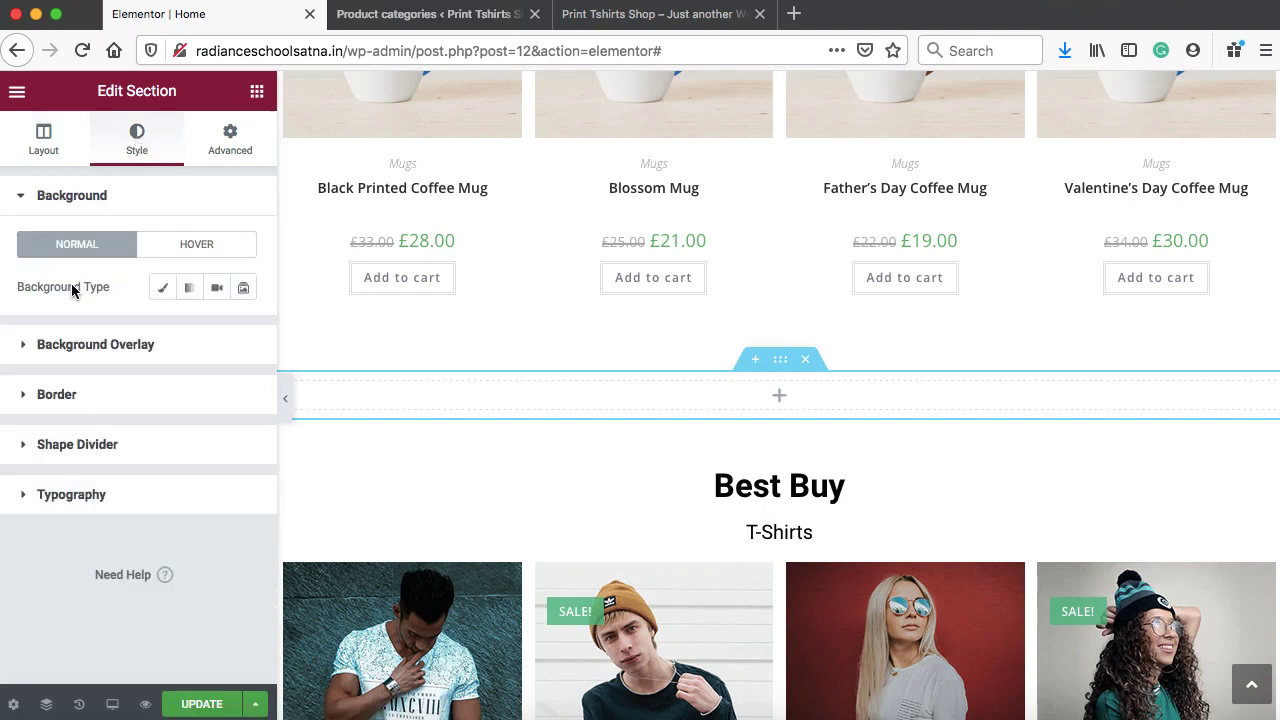
{"action": "left_click", "coordinate": [163, 290]}
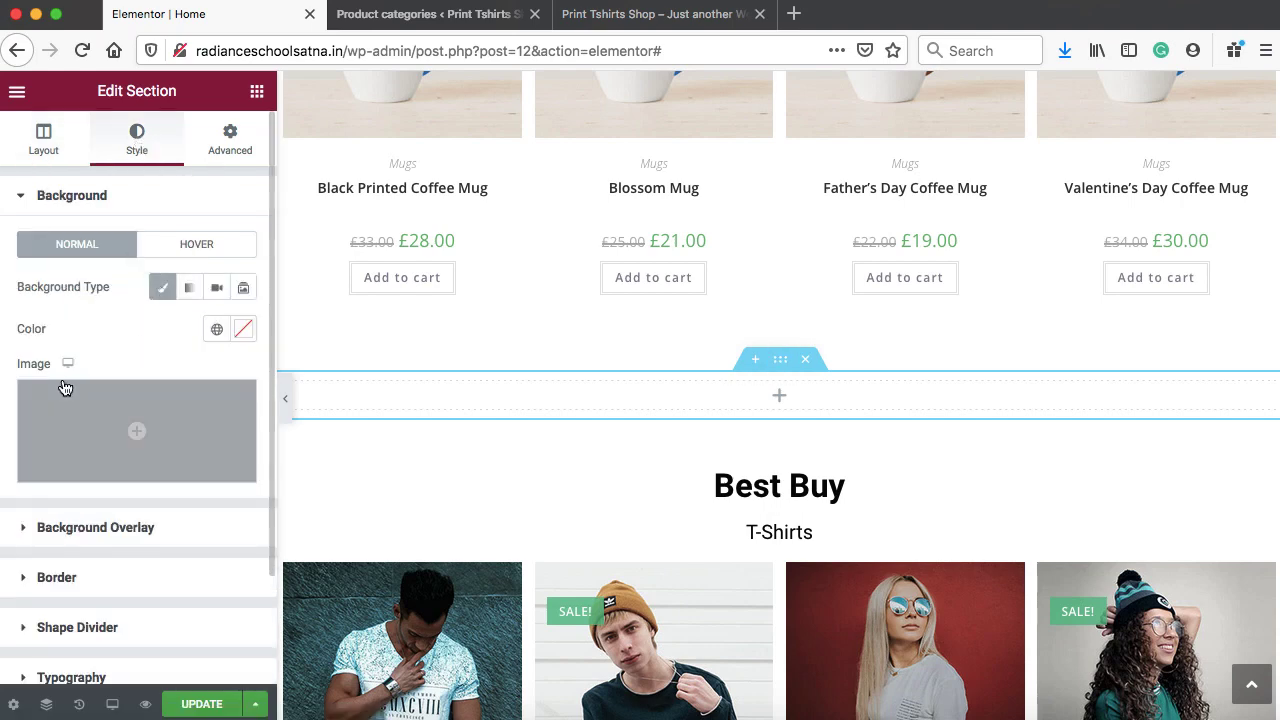
{"action": "left_click", "coordinate": [138, 432]}
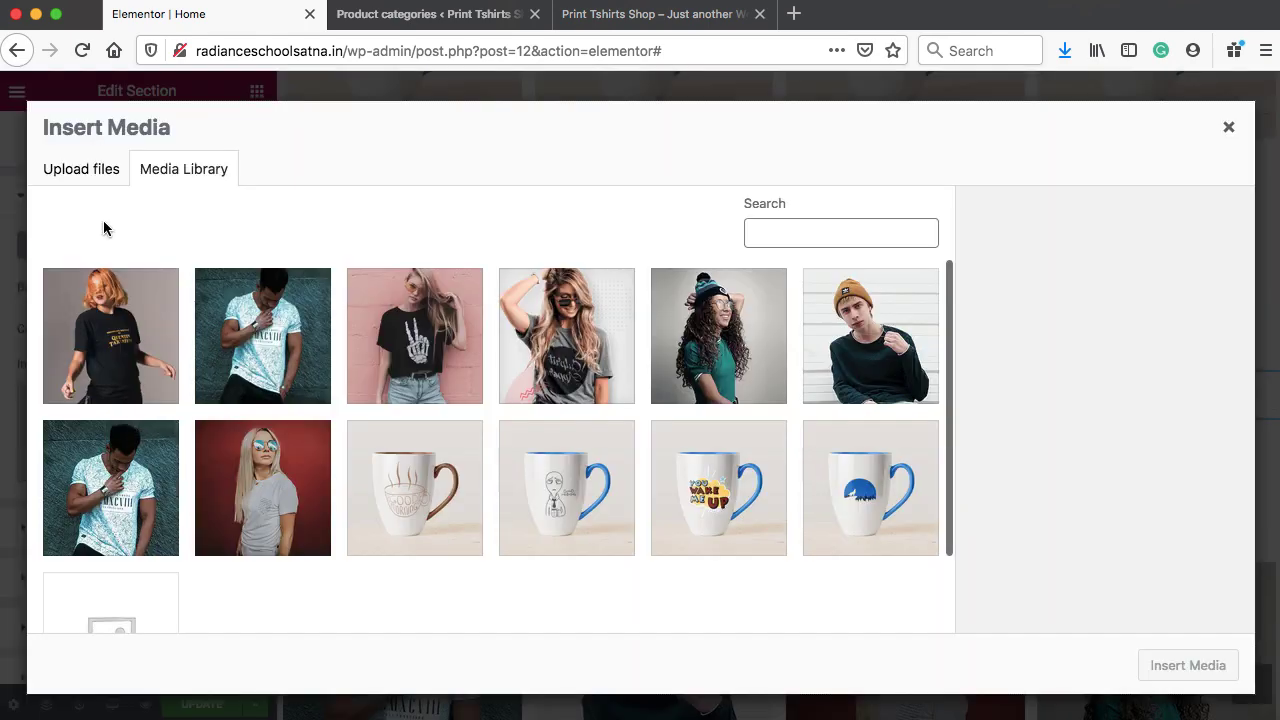
{"action": "left_click", "coordinate": [86, 172]}
{"action": "left_click", "coordinate": [660, 412]}
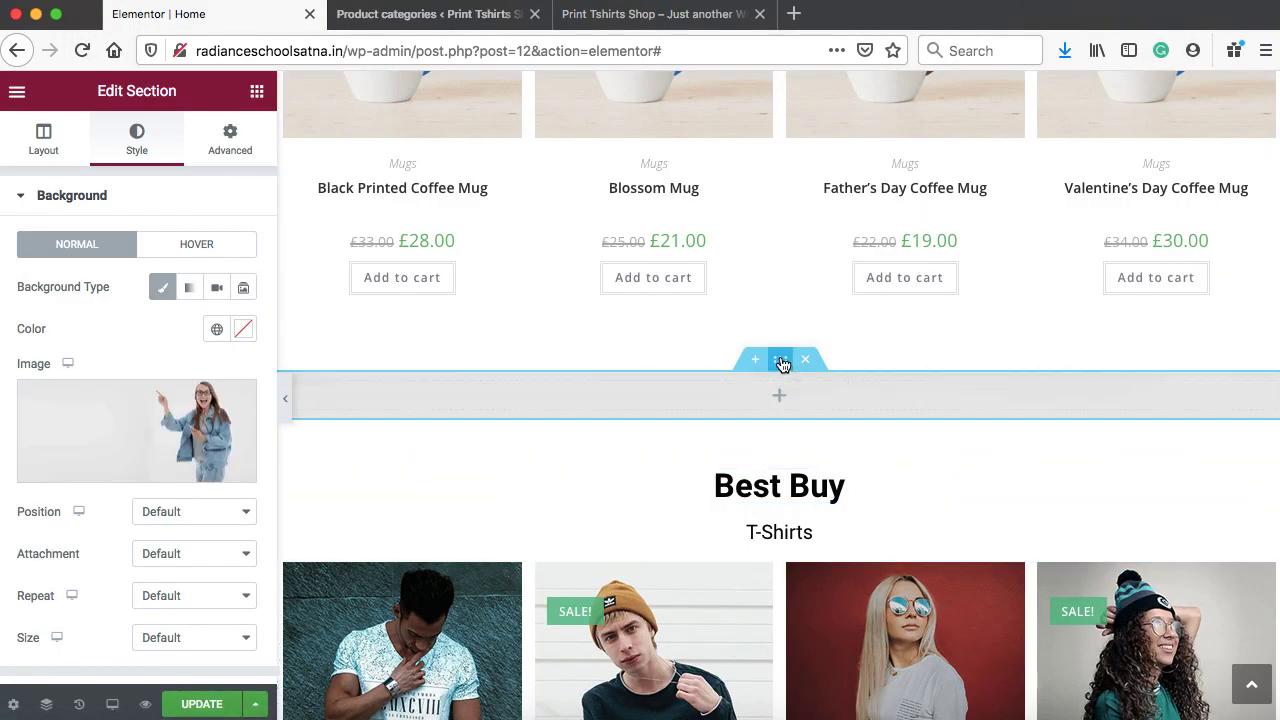
Set the section's content width to Full Width and height to Fit To Screen
{"action": "left_click", "coordinate": [44, 144]}
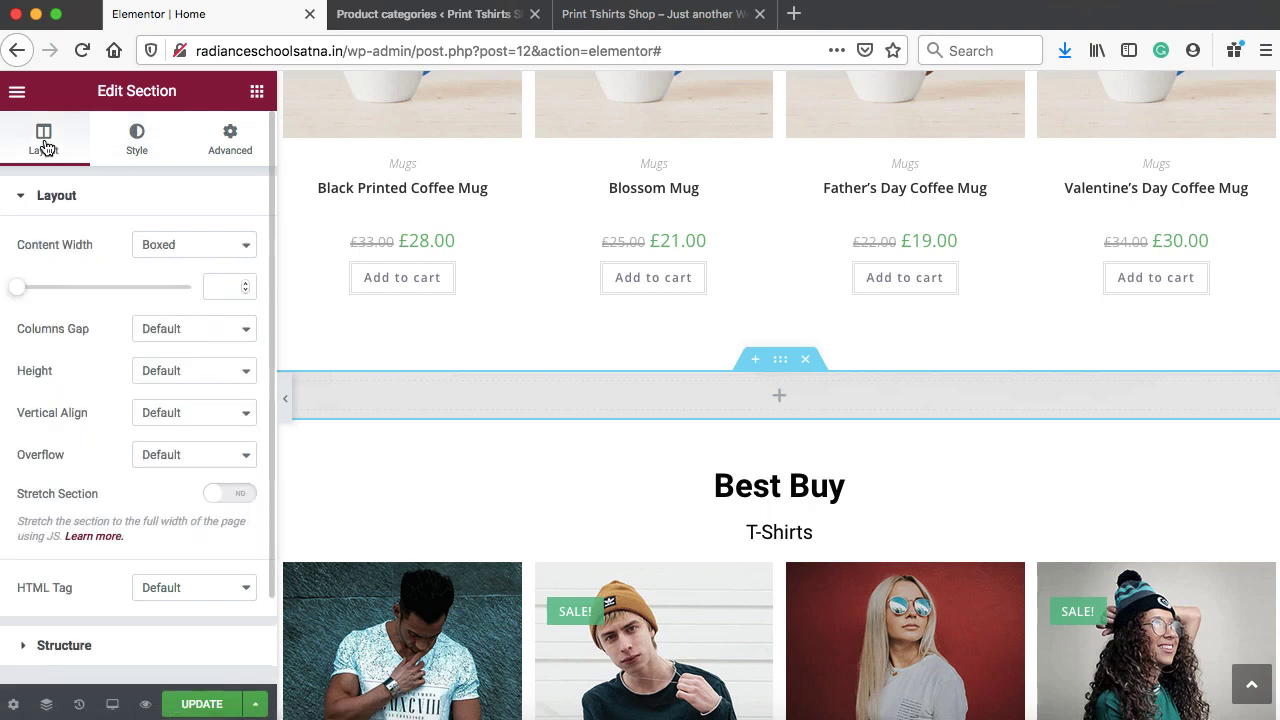
{"action": "left_click", "coordinate": [180, 240]}
{"action": "left_click", "coordinate": [184, 260]}
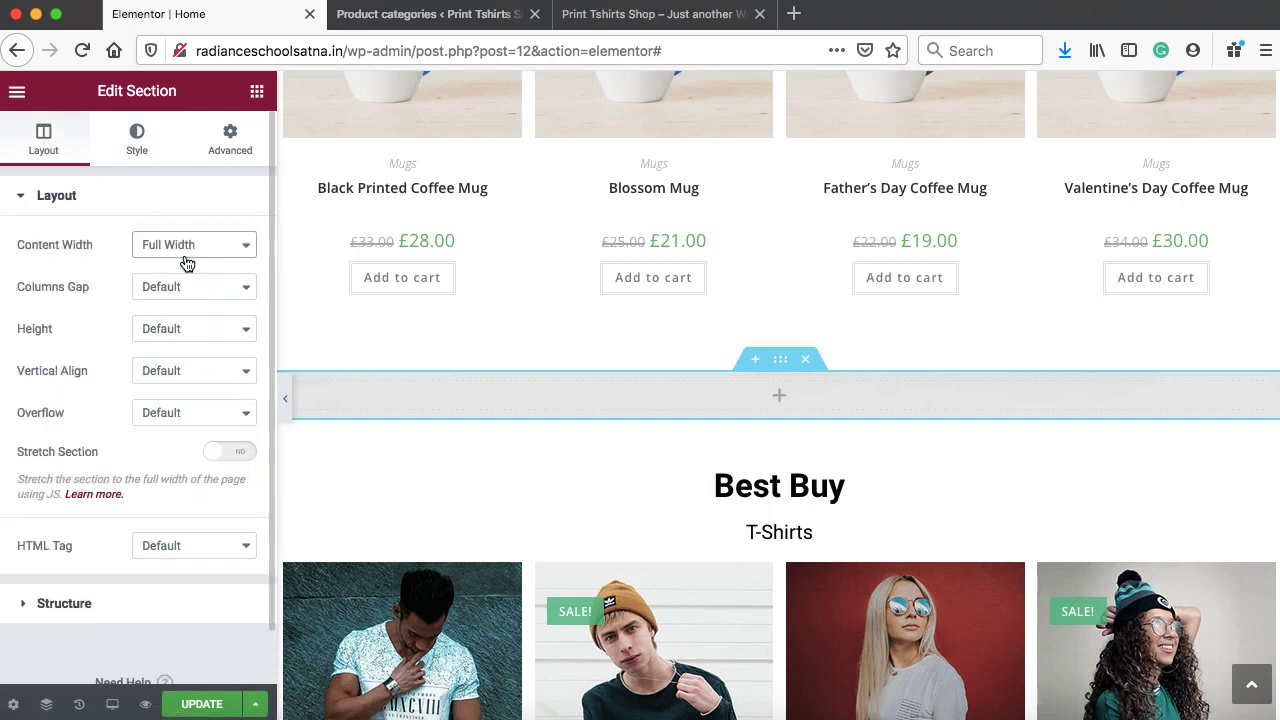
{"action": "left_click", "coordinate": [176, 330]}
{"action": "left_click", "coordinate": [176, 345]}
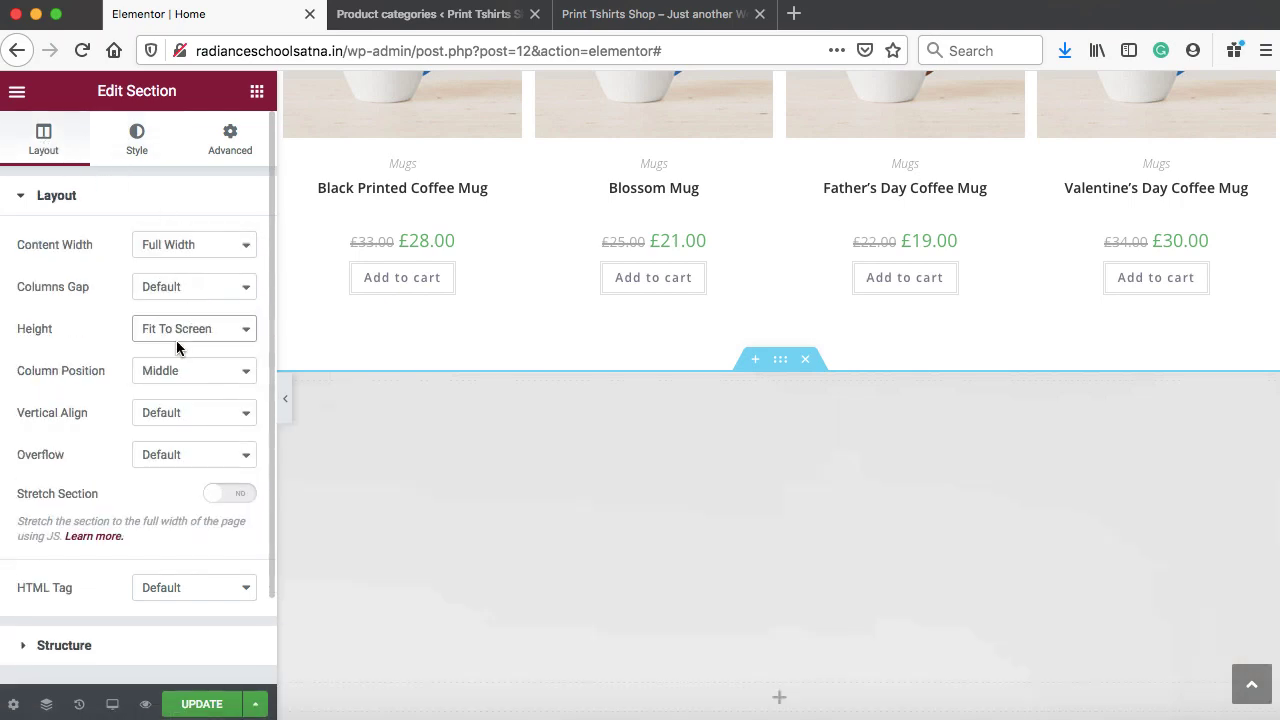
Set the background size to Cover, save the page, and switch to the live site
{"action": "left_click", "coordinate": [141, 146]}
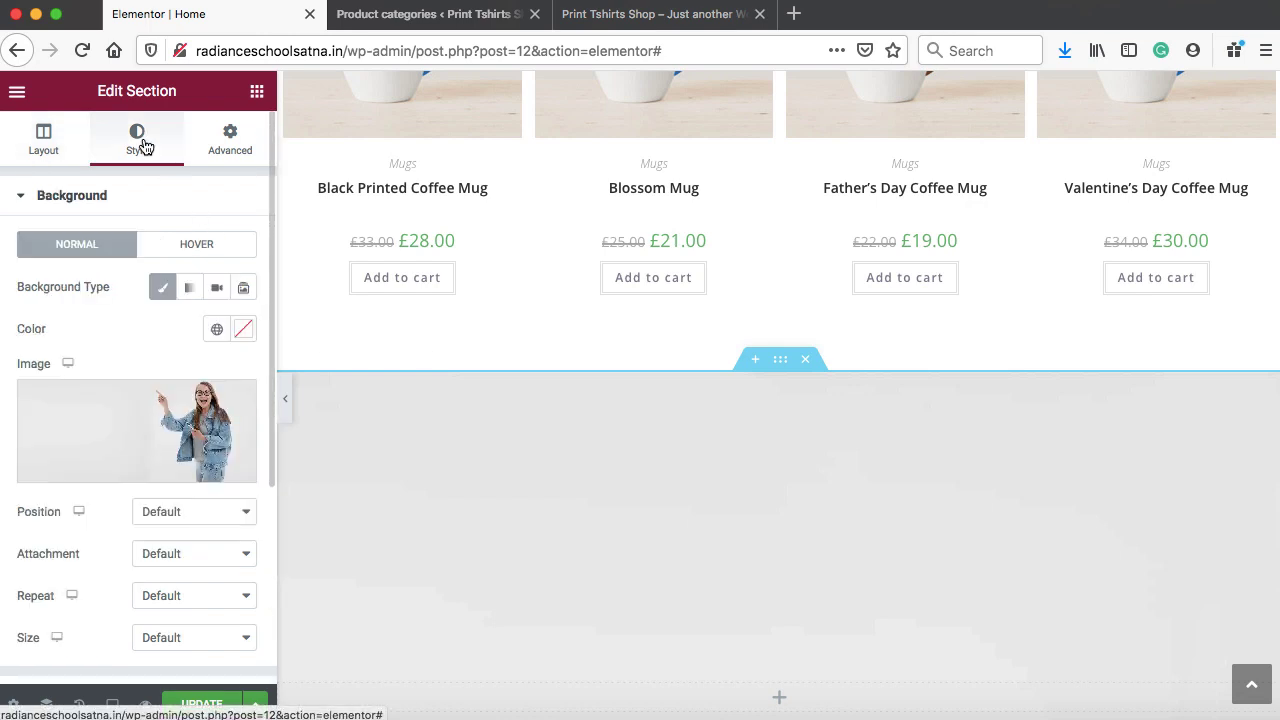
{"action": "scroll", "coordinate": [130, 449], "scroll_direction": "down", "scroll_amount": 3}
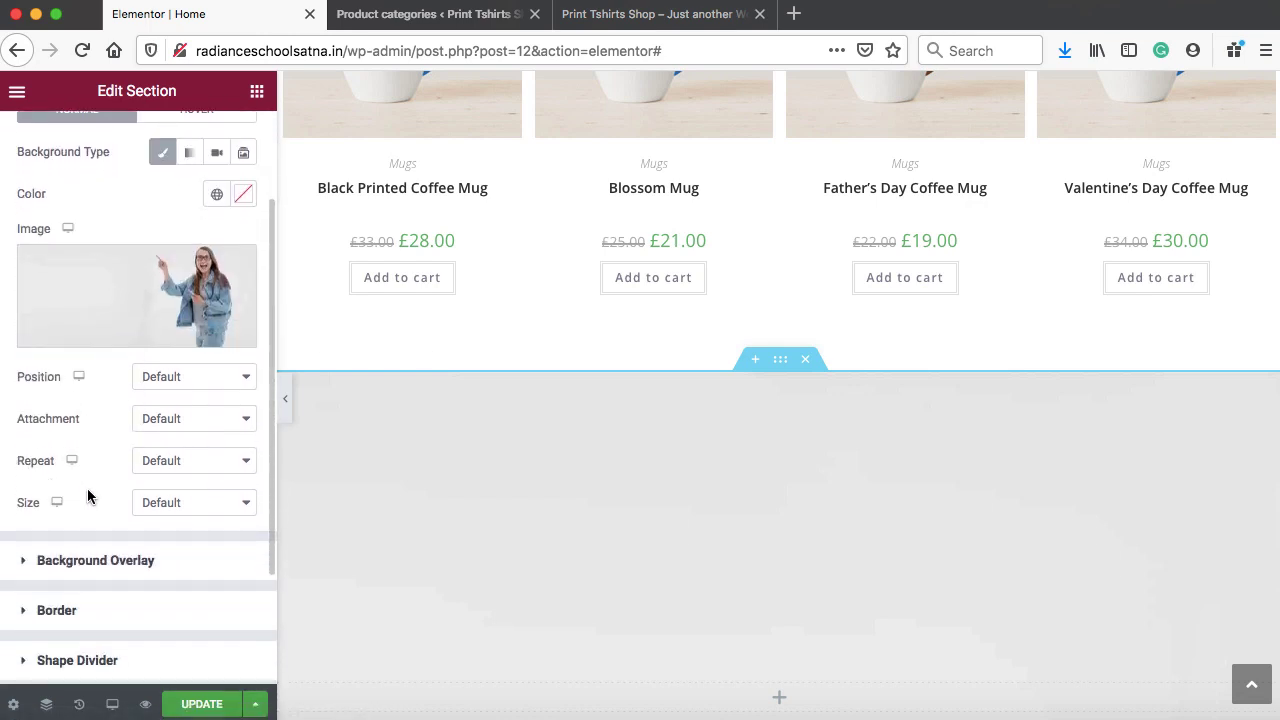
{"action": "left_click", "coordinate": [197, 506]}
{"action": "left_click", "coordinate": [189, 530]}
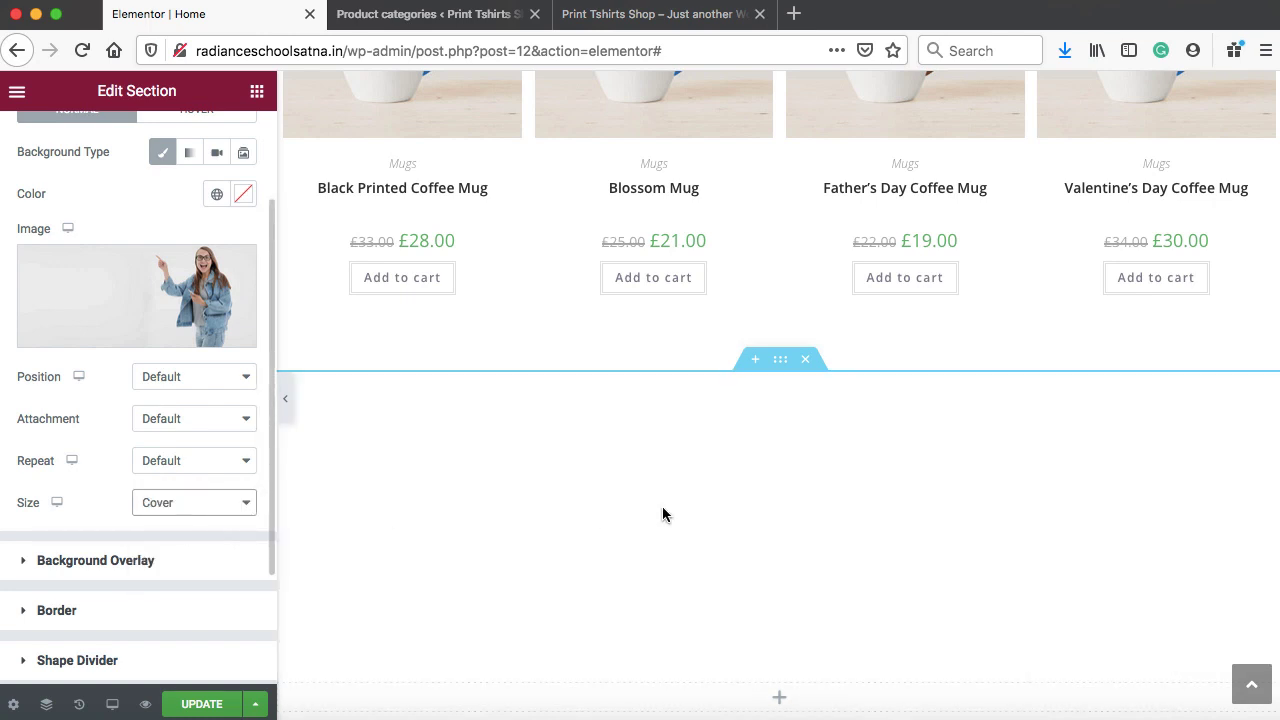
{"action": "scroll", "coordinate": [663, 514], "scroll_direction": "down", "scroll_amount": 3}
{"action": "left_click", "coordinate": [203, 705]}
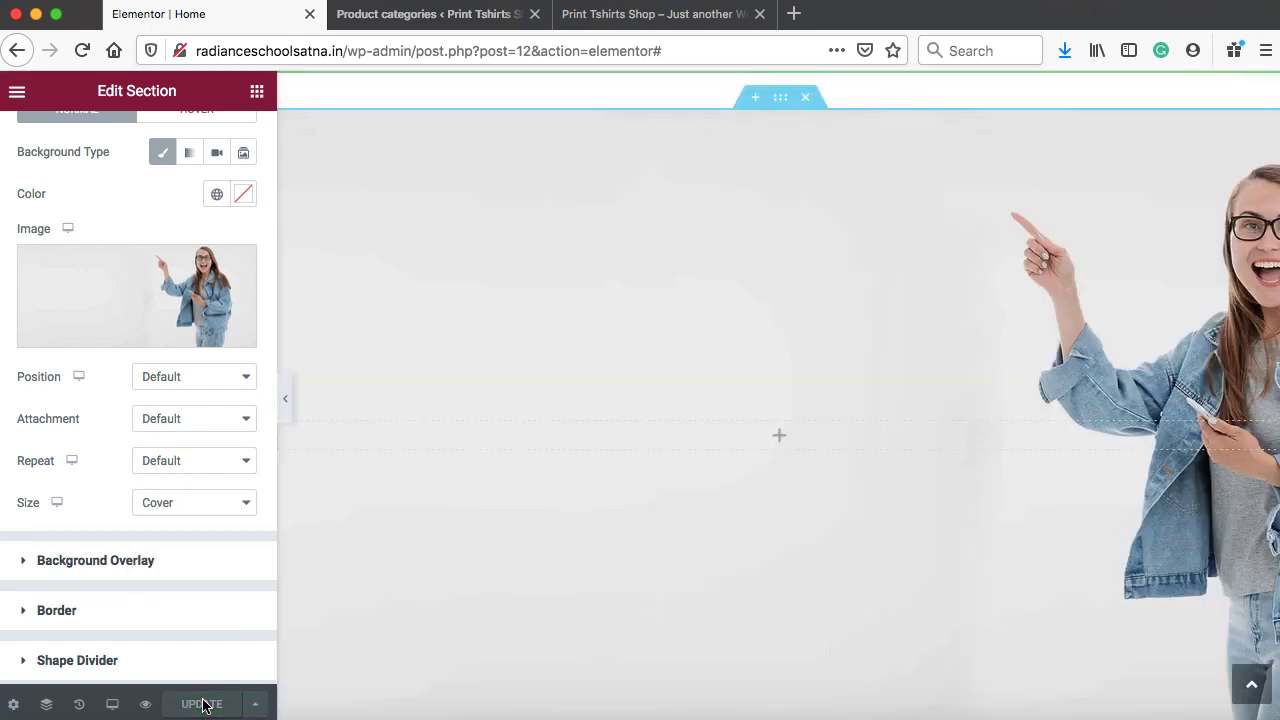
{"action": "left_click", "coordinate": [623, 14]}
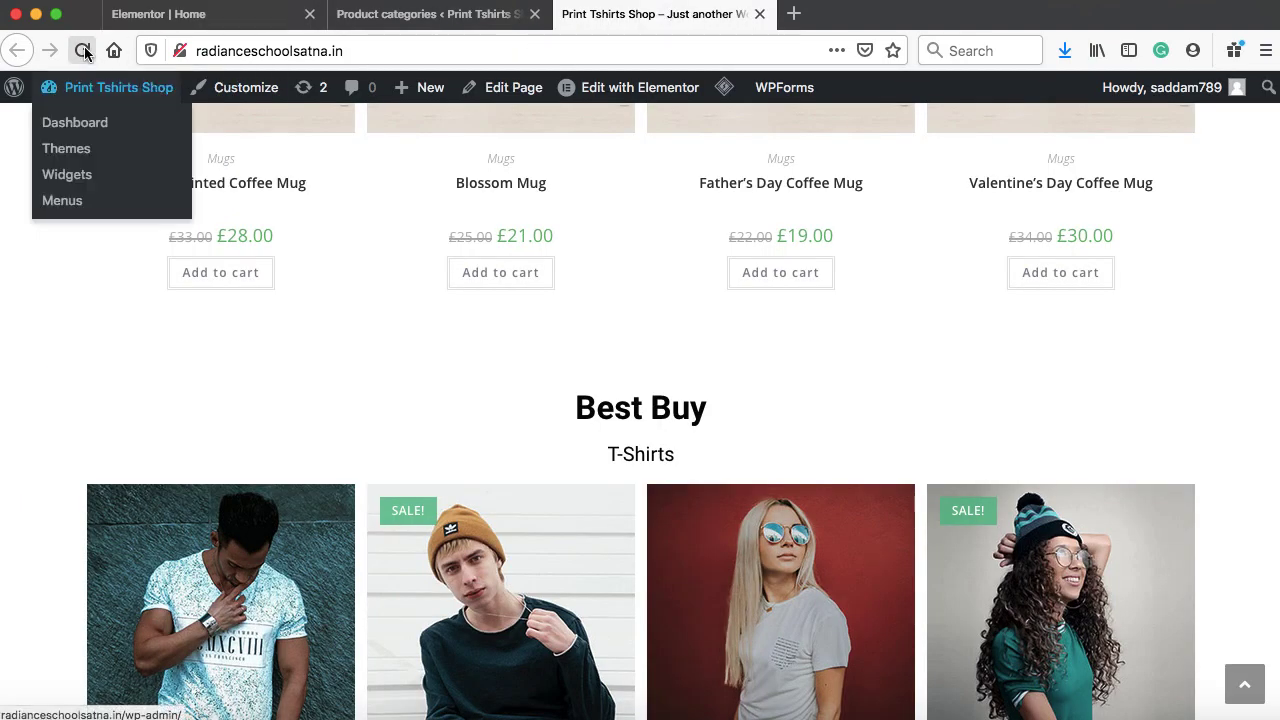
Reload the live home page to view the full-height woman banner, then return to Elementor
{"action": "left_click", "coordinate": [82, 50]}
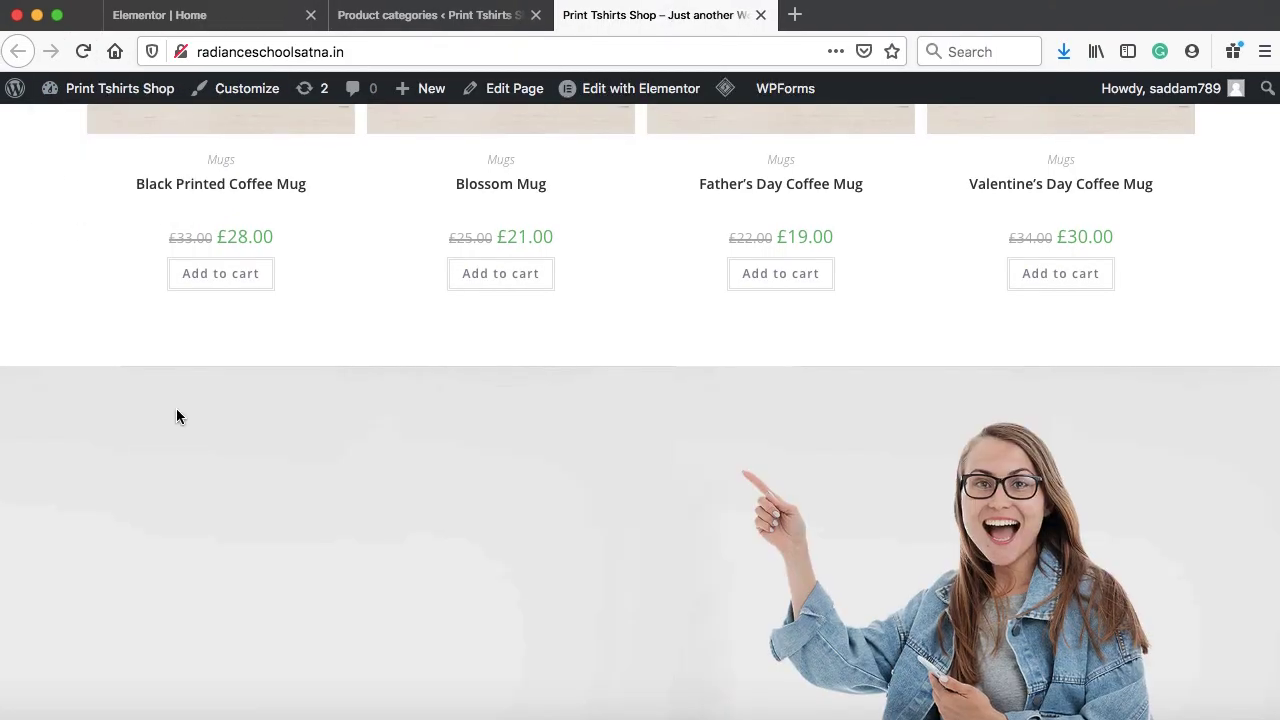
{"action": "scroll", "coordinate": [194, 450], "scroll_direction": "down", "scroll_amount": 3}
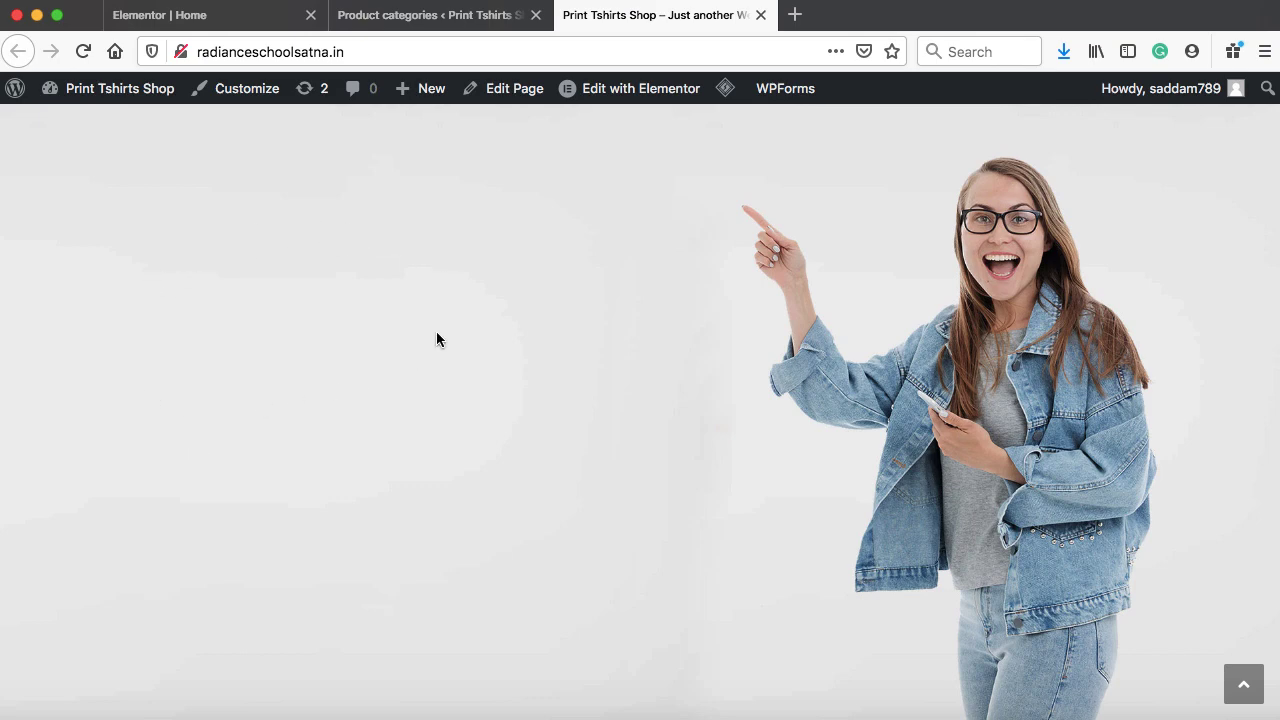
{"action": "left_click", "coordinate": [240, 22]}
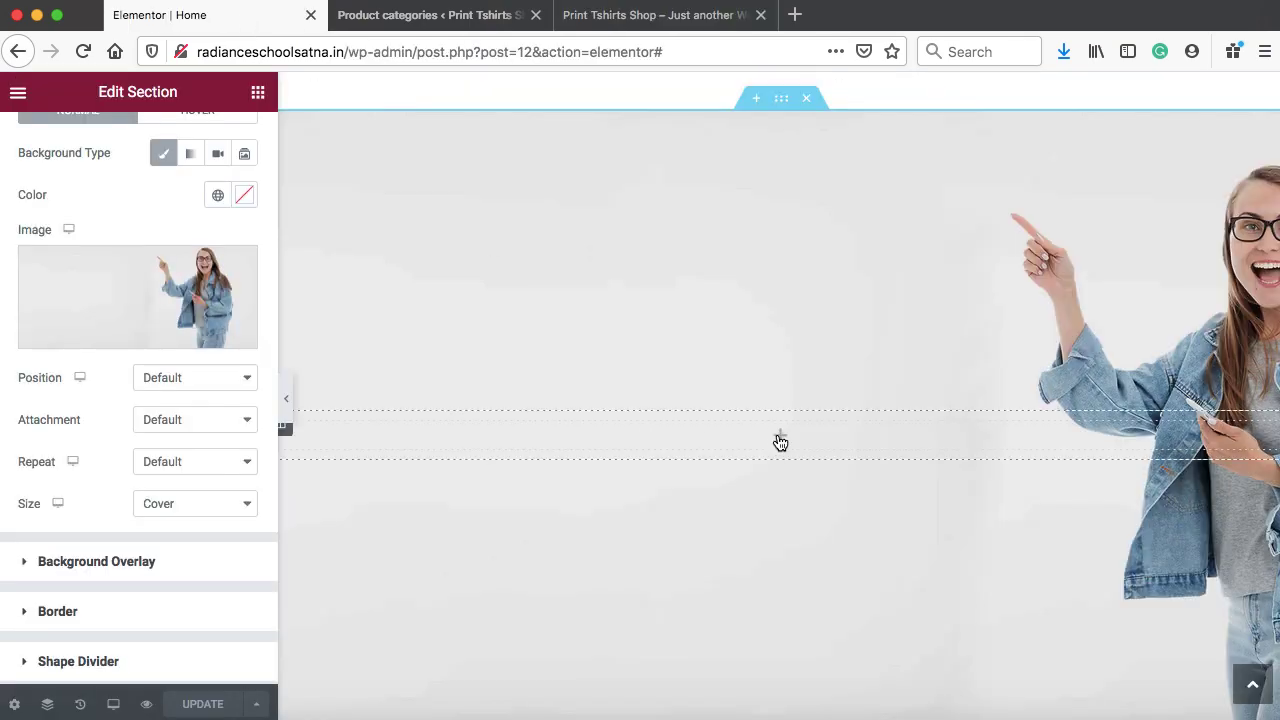
Add a two-column inner section into the woman-background section
{"action": "left_click", "coordinate": [780, 442]}
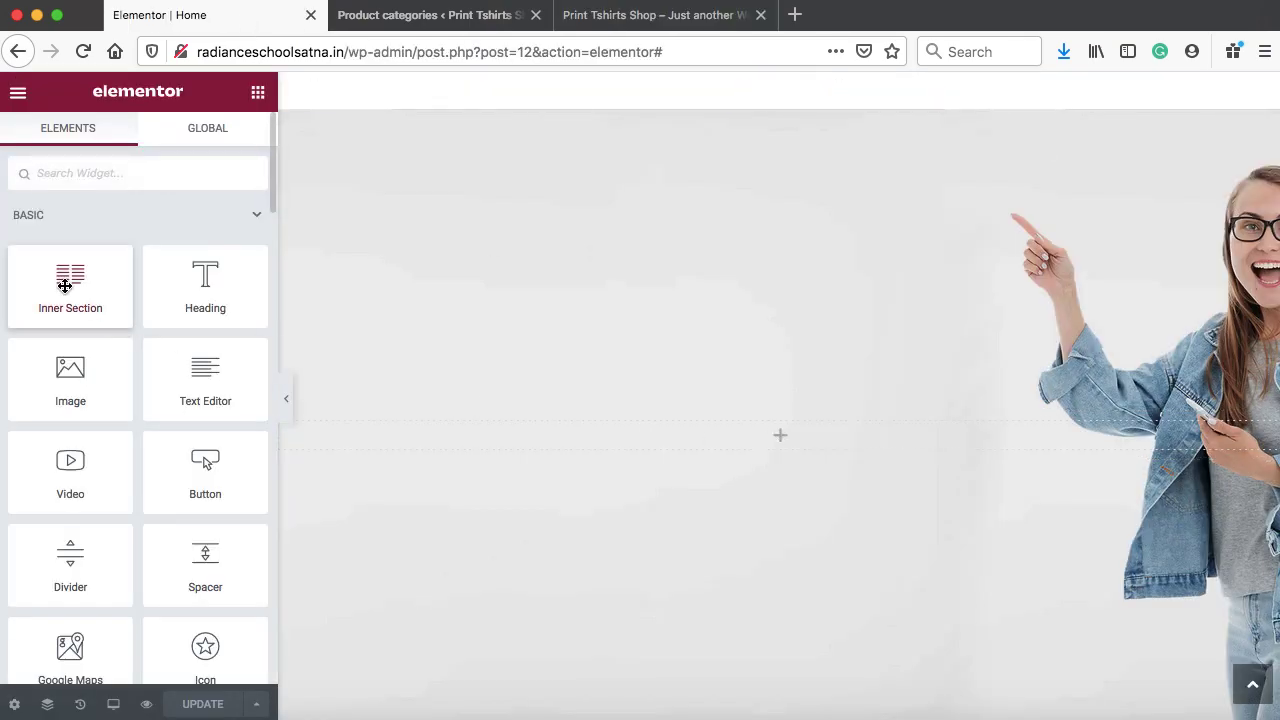
{"action": "left_click_drag", "start_coordinate": [66, 277], "coordinate": [628, 441]}
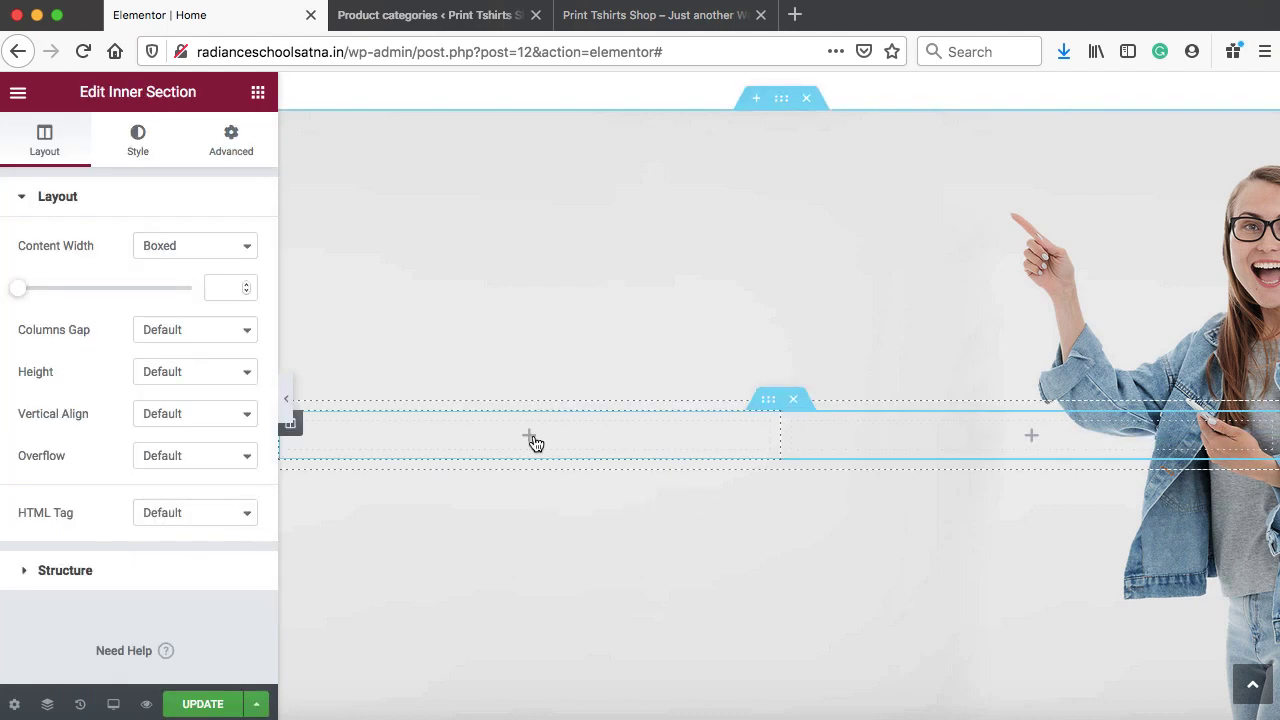
{"action": "left_click", "coordinate": [529, 446]}
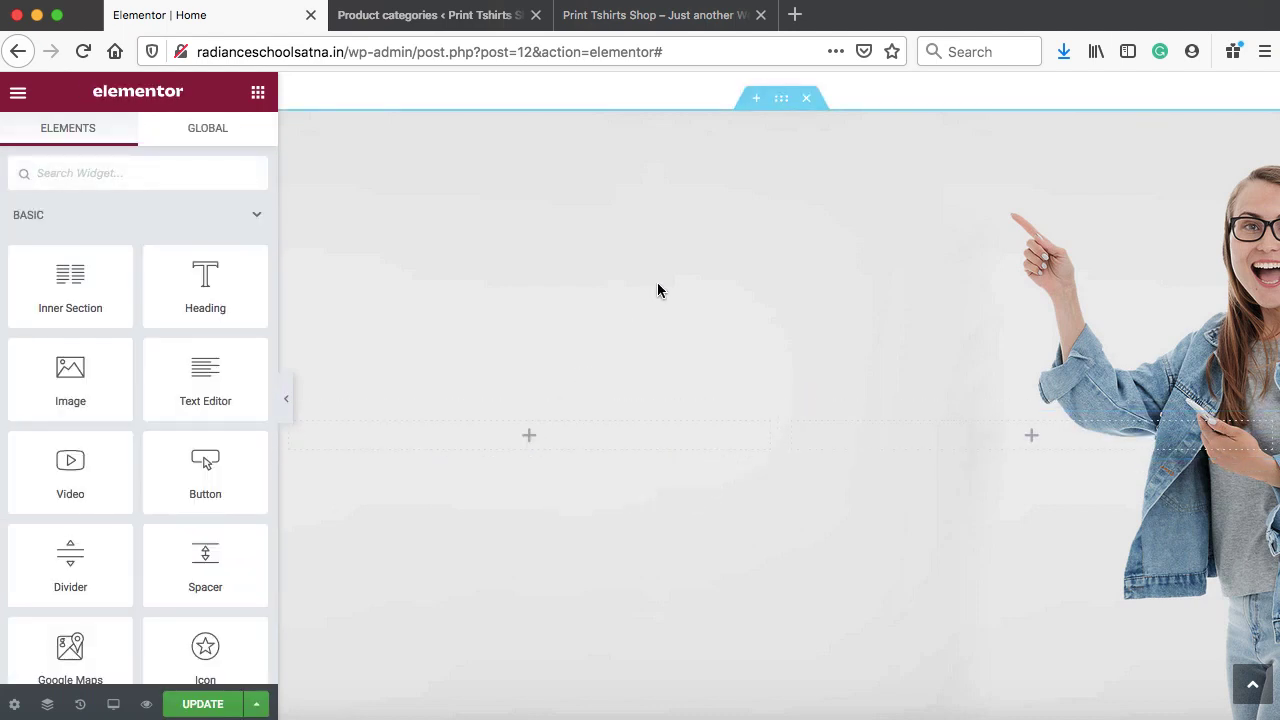
Duplicate the Featured Products heading and move the copy into the inner section's left column
{"action": "scroll", "coordinate": [657, 290], "scroll_direction": "up", "scroll_amount": 6}
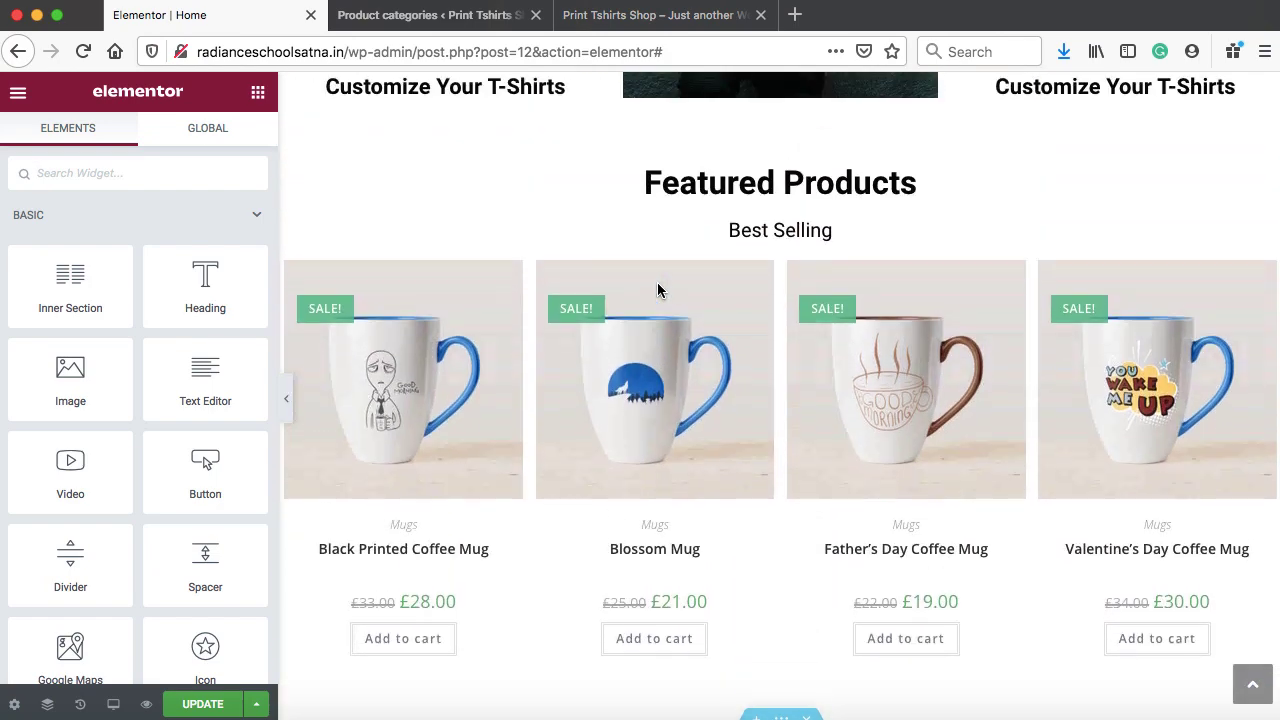
{"action": "right_click", "coordinate": [690, 252]}
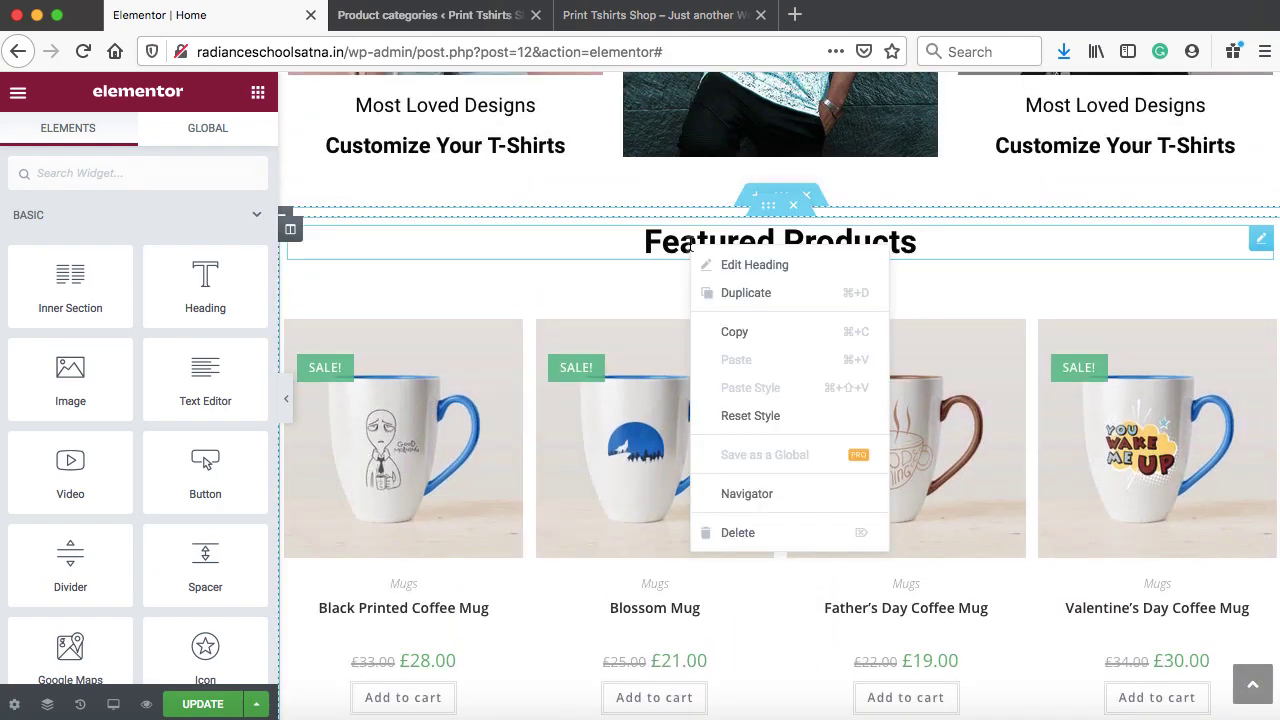
{"action": "left_click", "coordinate": [717, 292]}
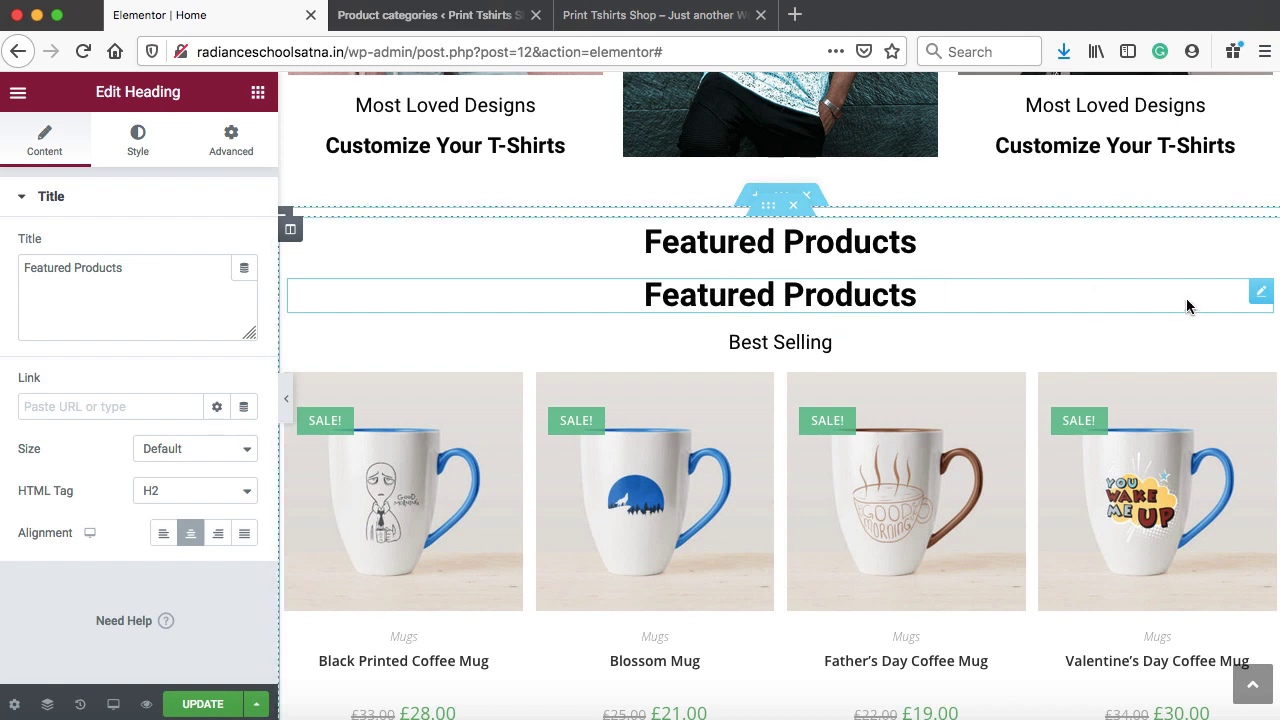
{"action": "left_click_drag", "start_coordinate": [1258, 293], "coordinate": [518, 464]}
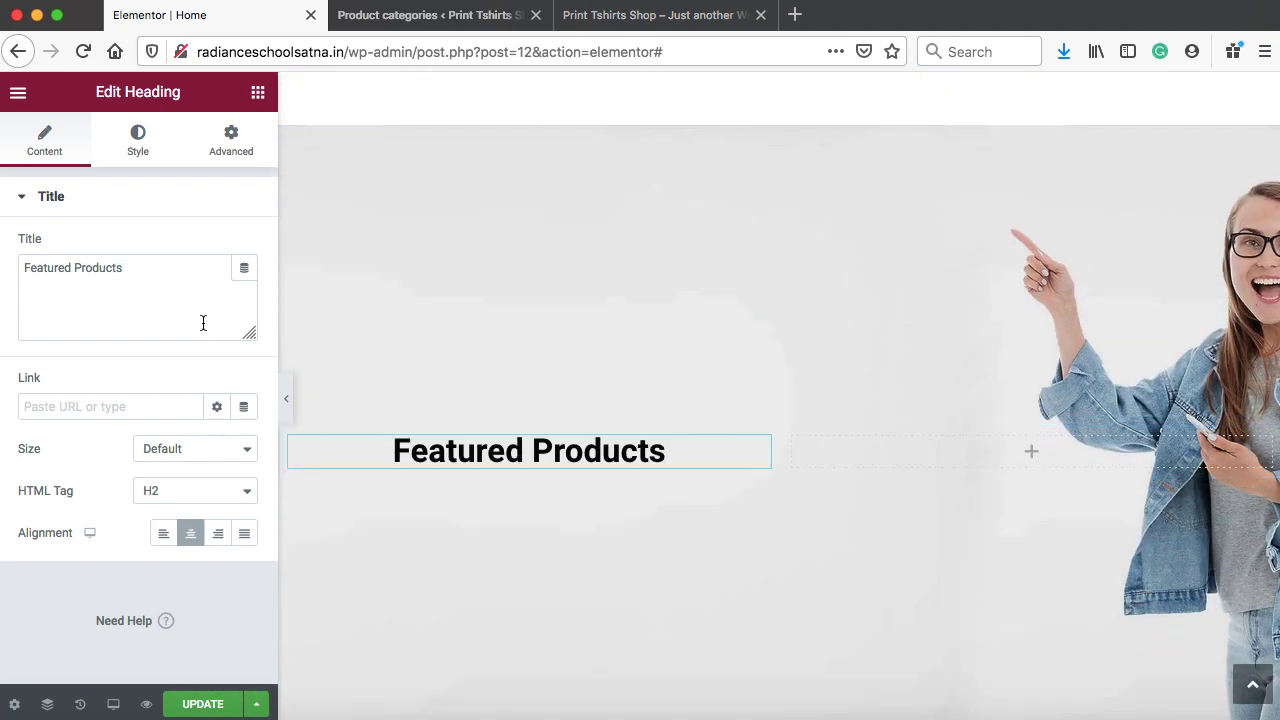
Change the copied heading to a left-aligned 'Hurry Up!'
{"action": "left_click_drag", "start_coordinate": [173, 279], "coordinate": [31, 265]}
{"action": "type", "text": "H"}
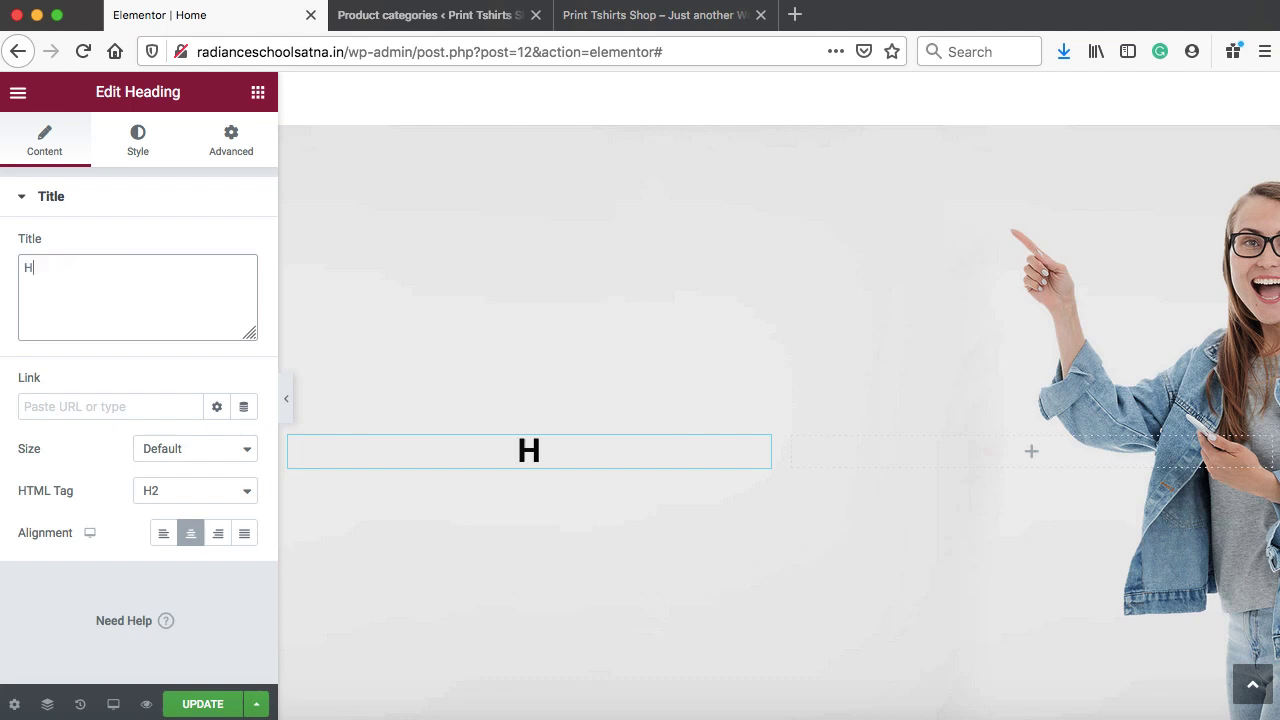
{"action": "type", "text": "urry Up!"}
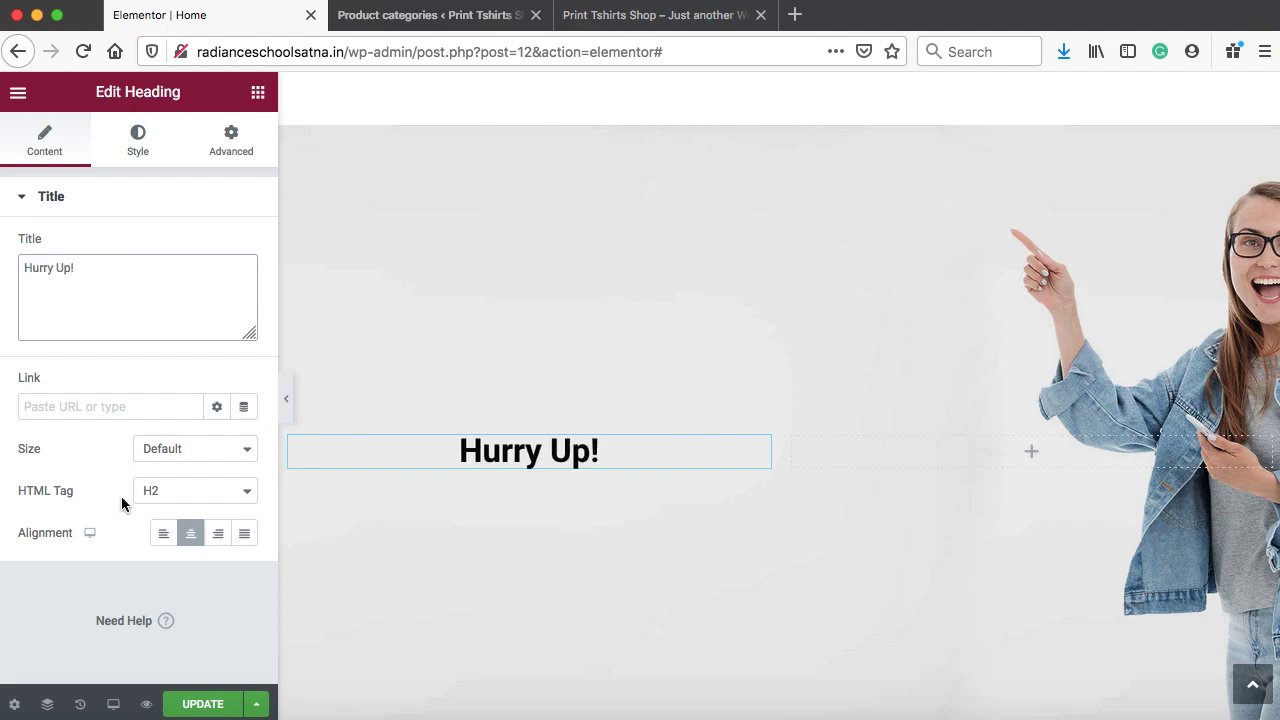
{"action": "left_click", "coordinate": [164, 536]}
Add a copy below reading 'Buy This T-shirt At 20% Discount, Use Code Off20' at font size 18
{"action": "right_click", "coordinate": [322, 457]}
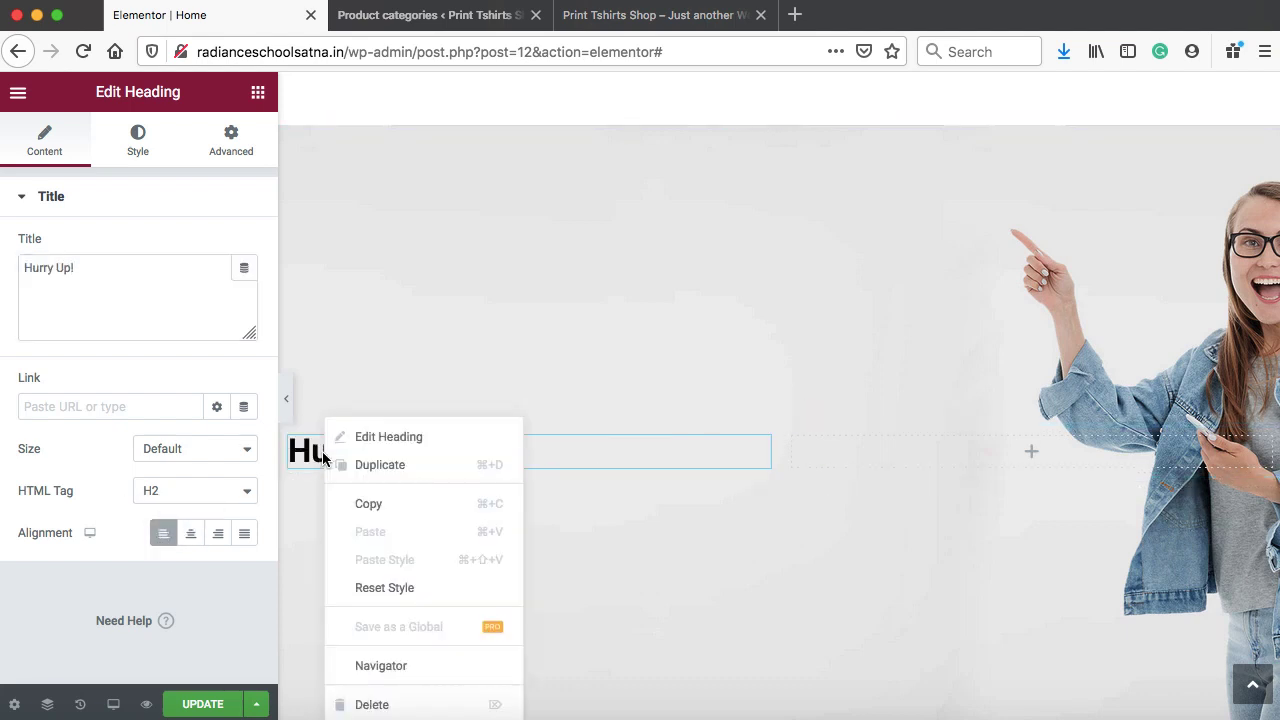
{"action": "left_click", "coordinate": [346, 463]}
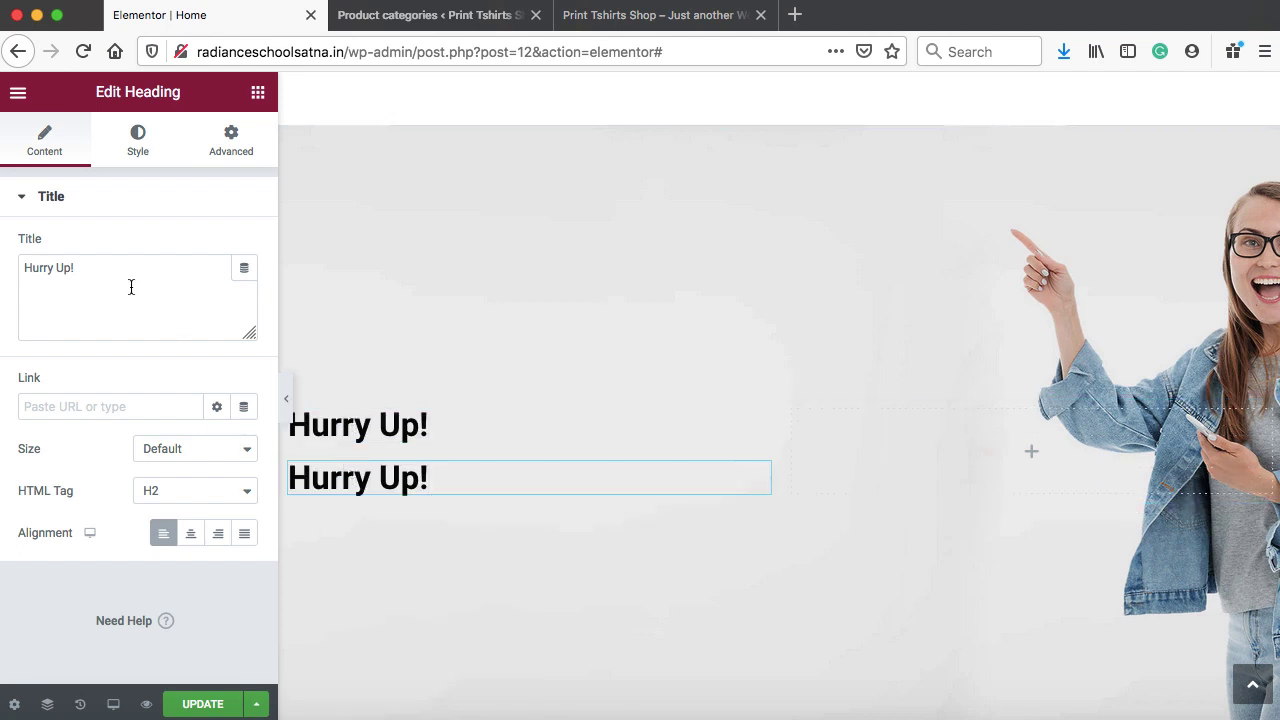
{"action": "left_click_drag", "start_coordinate": [131, 287], "coordinate": [35, 264]}
{"action": "type", "text": "Buy This T-shirt At 20% Discount, Use Code Off20"}
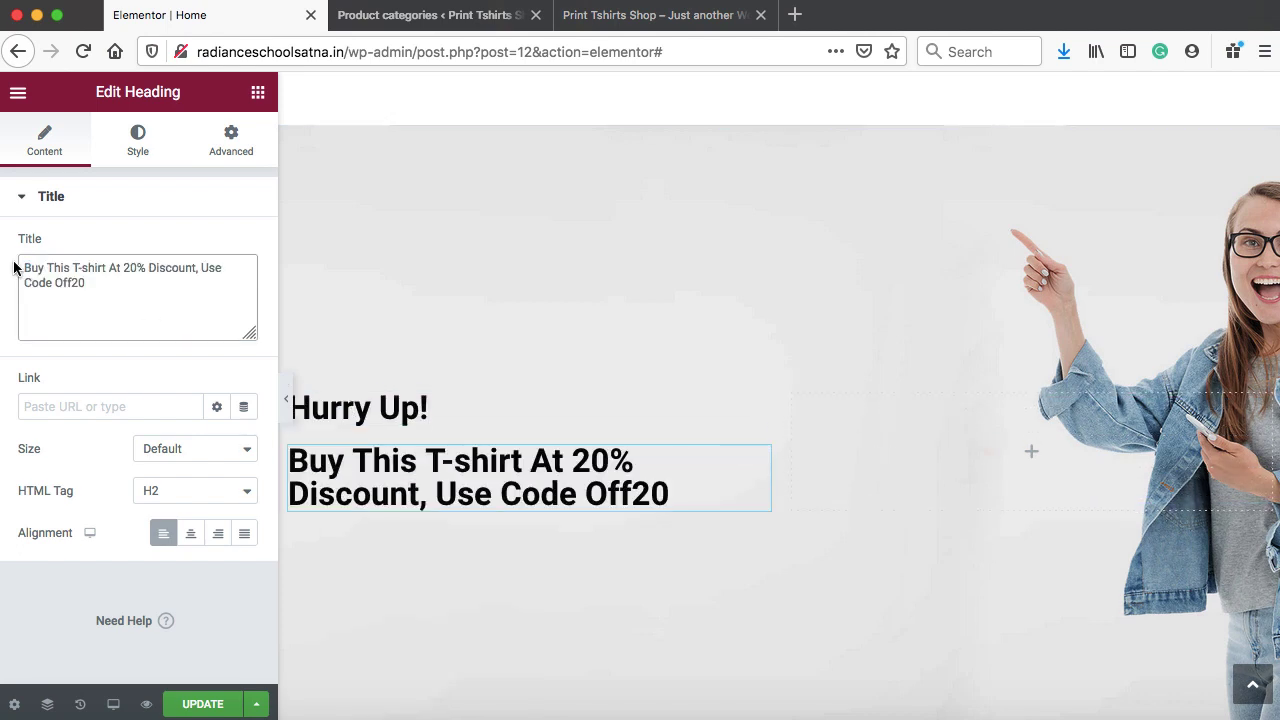
{"action": "left_click", "coordinate": [137, 149]}
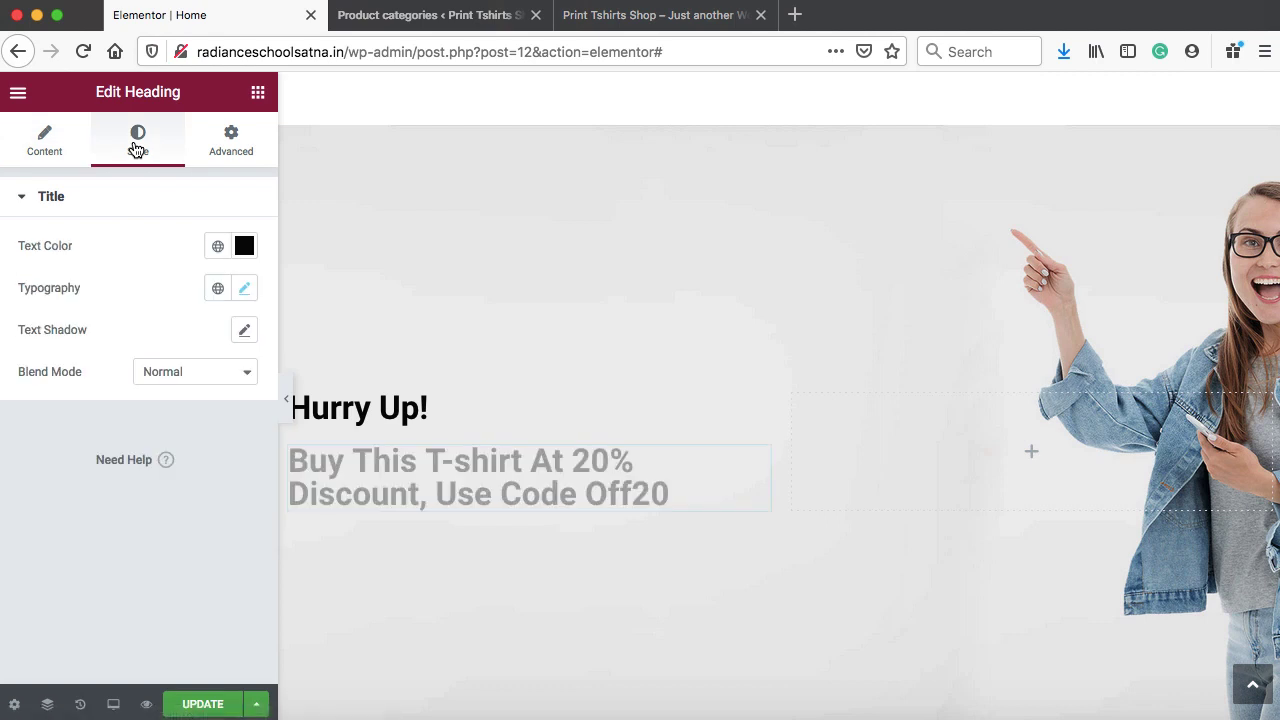
{"action": "left_click", "coordinate": [246, 289]}
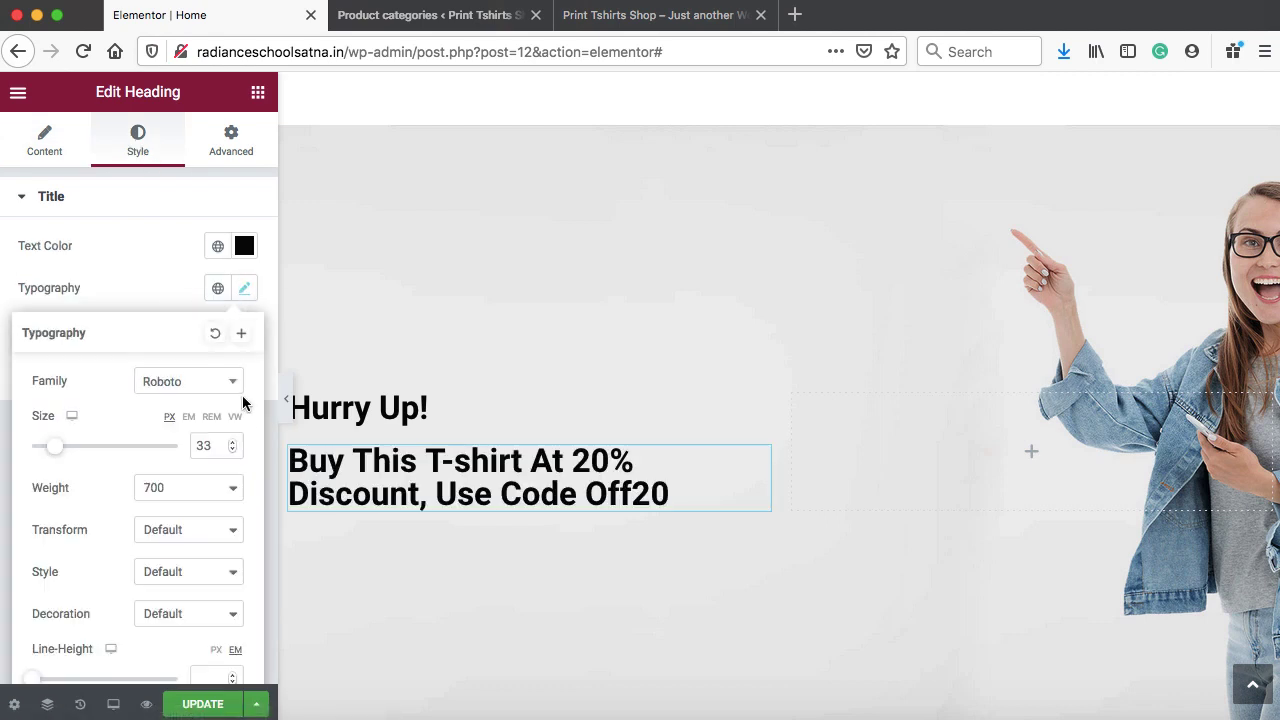
{"action": "left_click", "coordinate": [232, 449]}
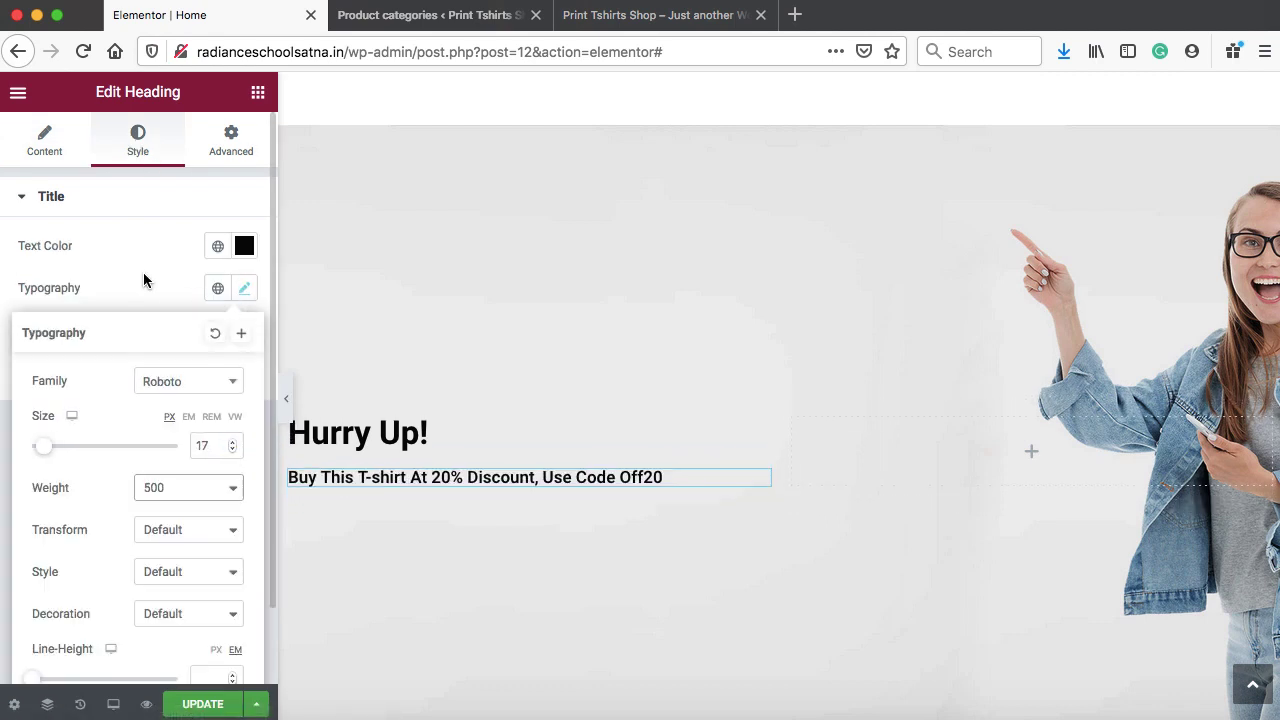
{"action": "left_click", "coordinate": [143, 273]}
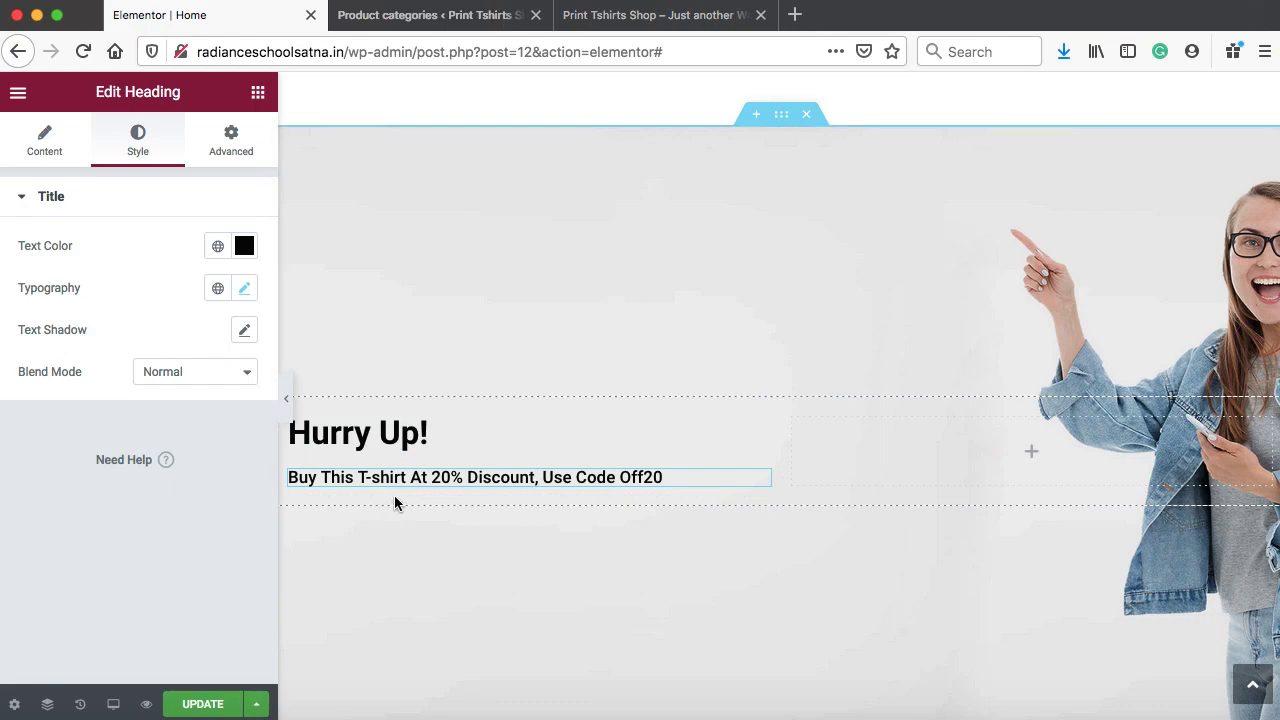
{"action": "scroll", "coordinate": [565, 370], "scroll_direction": "up", "scroll_amount": 15}
{"action": "scroll", "coordinate": [565, 371], "scroll_direction": "up", "scroll_amount": 3}
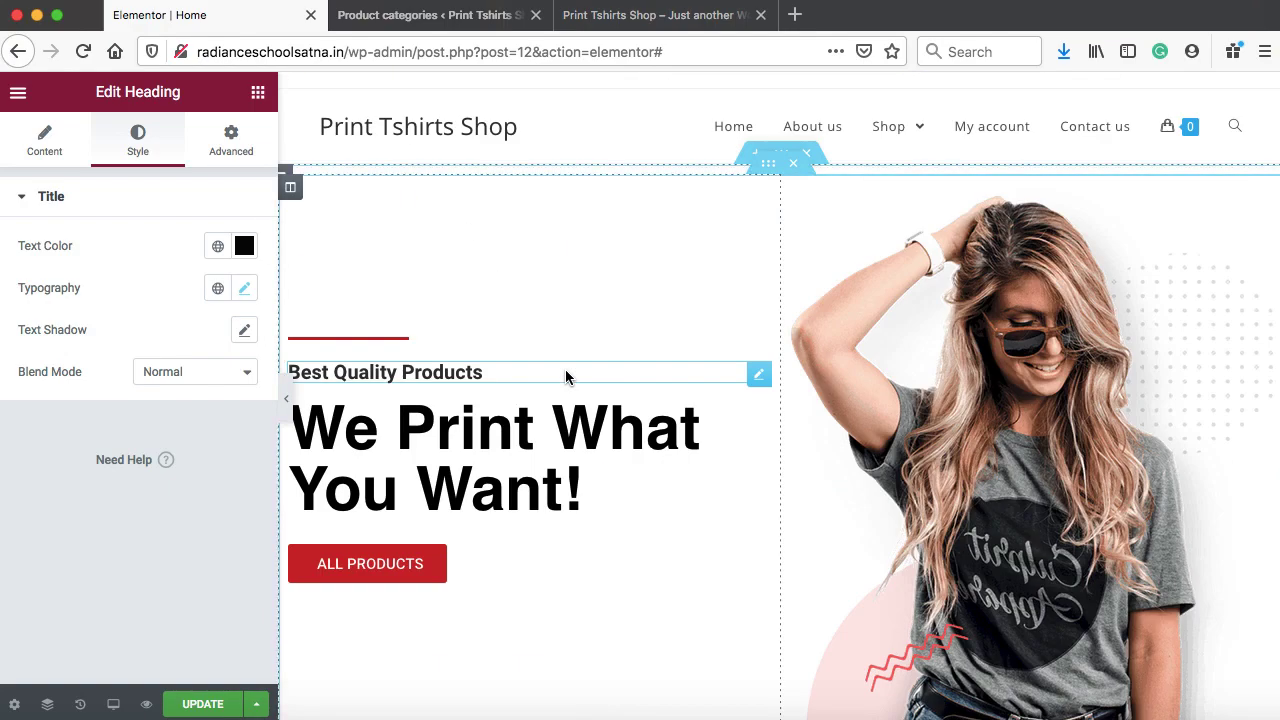
Duplicate the ALL PRODUCTS button under the discount line and relabel it SHOP NOW
{"action": "right_click", "coordinate": [386, 557]}
{"action": "left_click", "coordinate": [428, 466]}
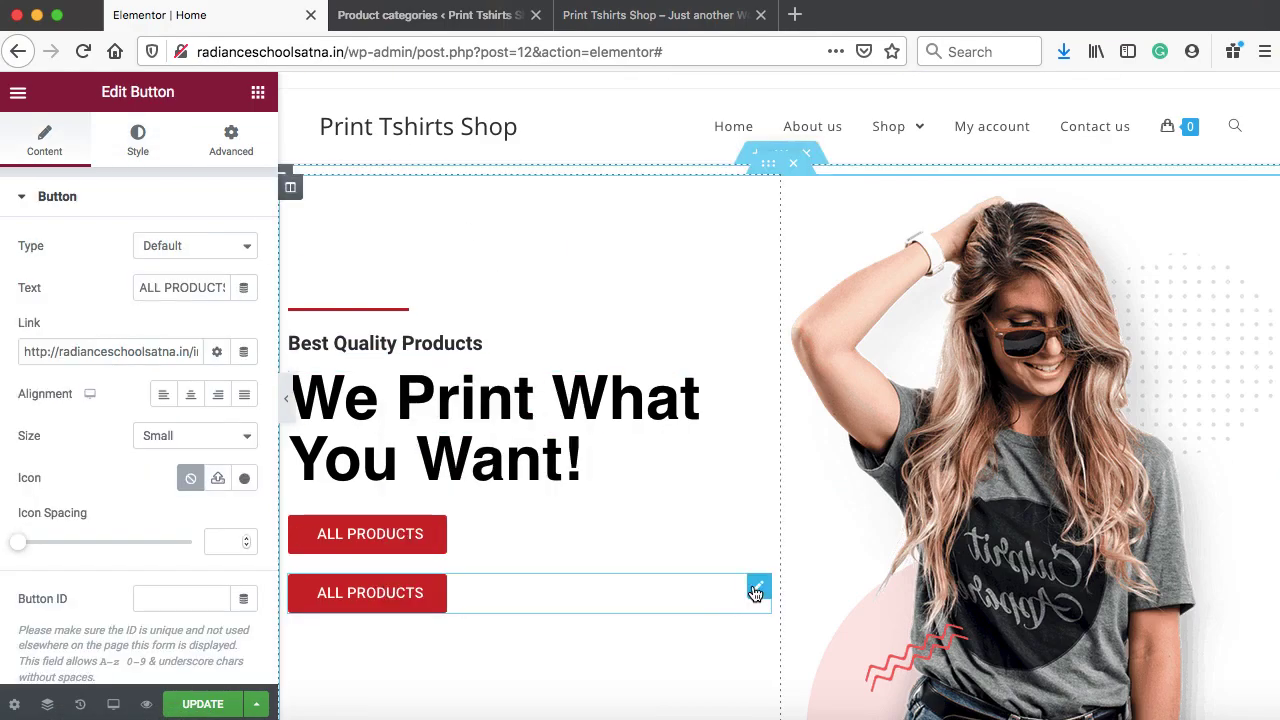
{"action": "left_click_drag", "start_coordinate": [755, 593], "coordinate": [395, 490]}
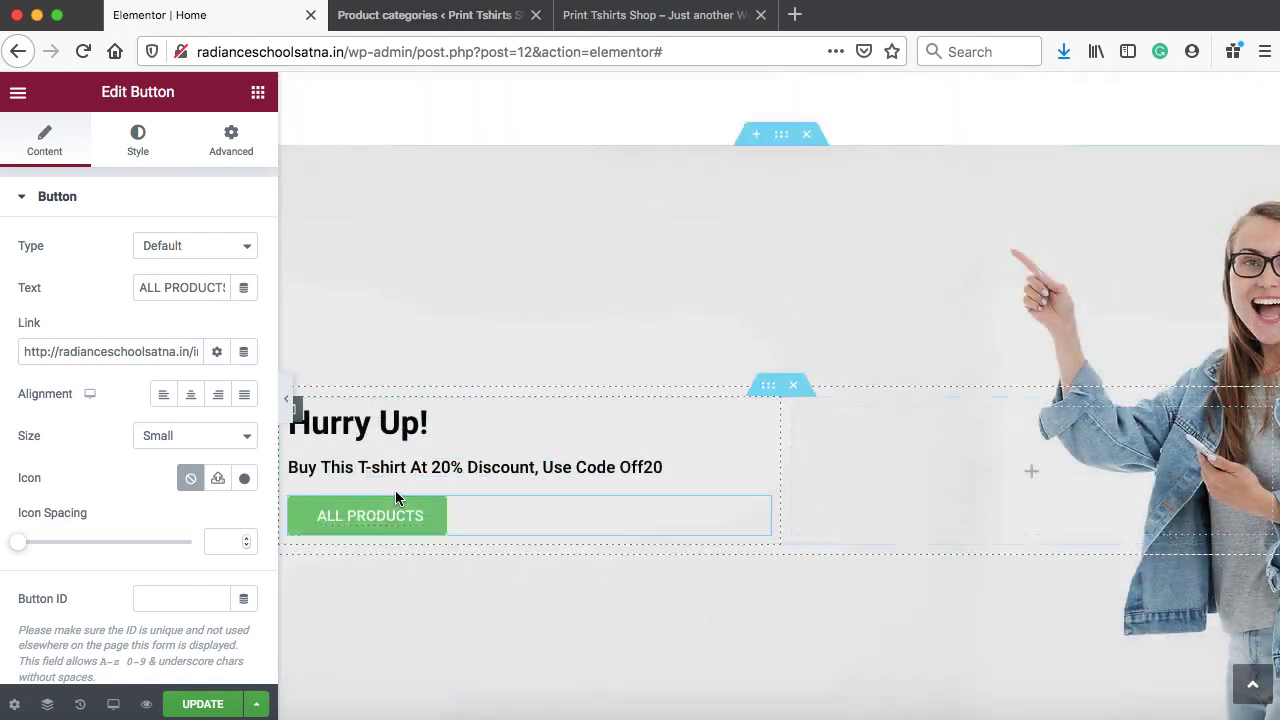
{"action": "triple_click", "coordinate": [142, 288]}
{"action": "type", "text": "SHOP NOW"}
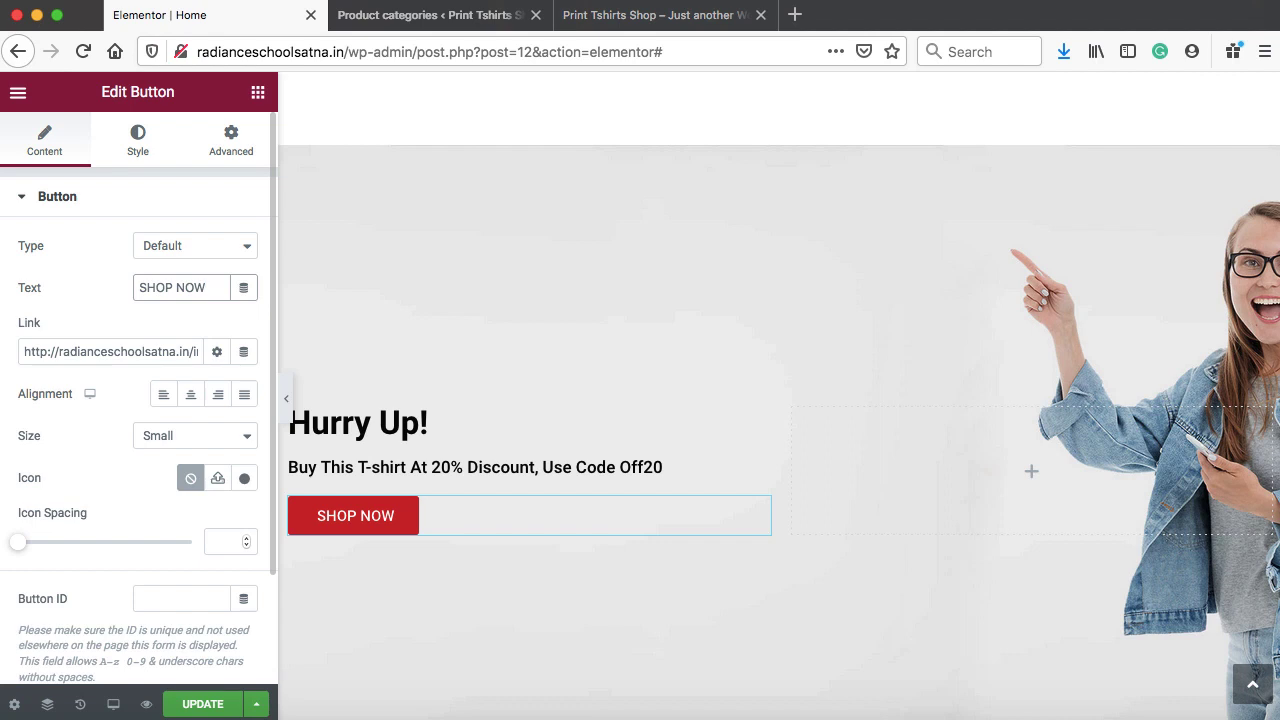
Save the page and reload the live site to view the updated promo
{"action": "left_click", "coordinate": [205, 705]}
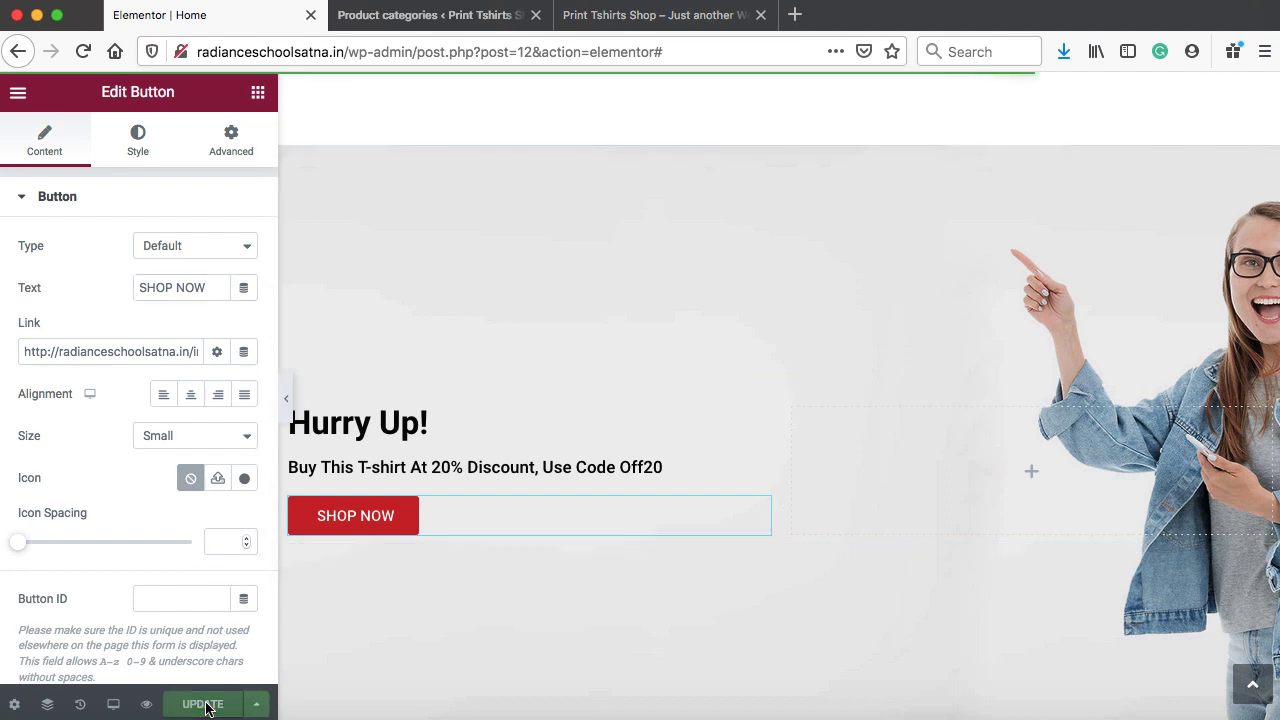
{"action": "left_click", "coordinate": [623, 16]}
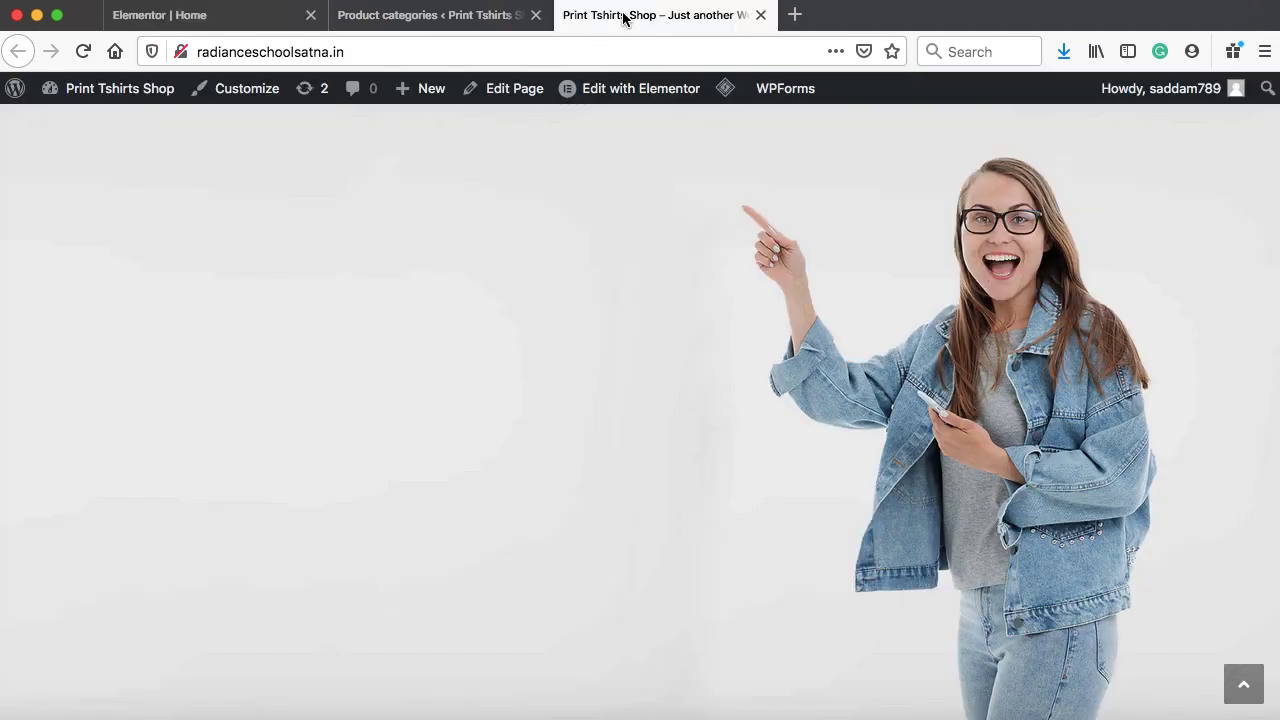
{"action": "left_click", "coordinate": [80, 52]}
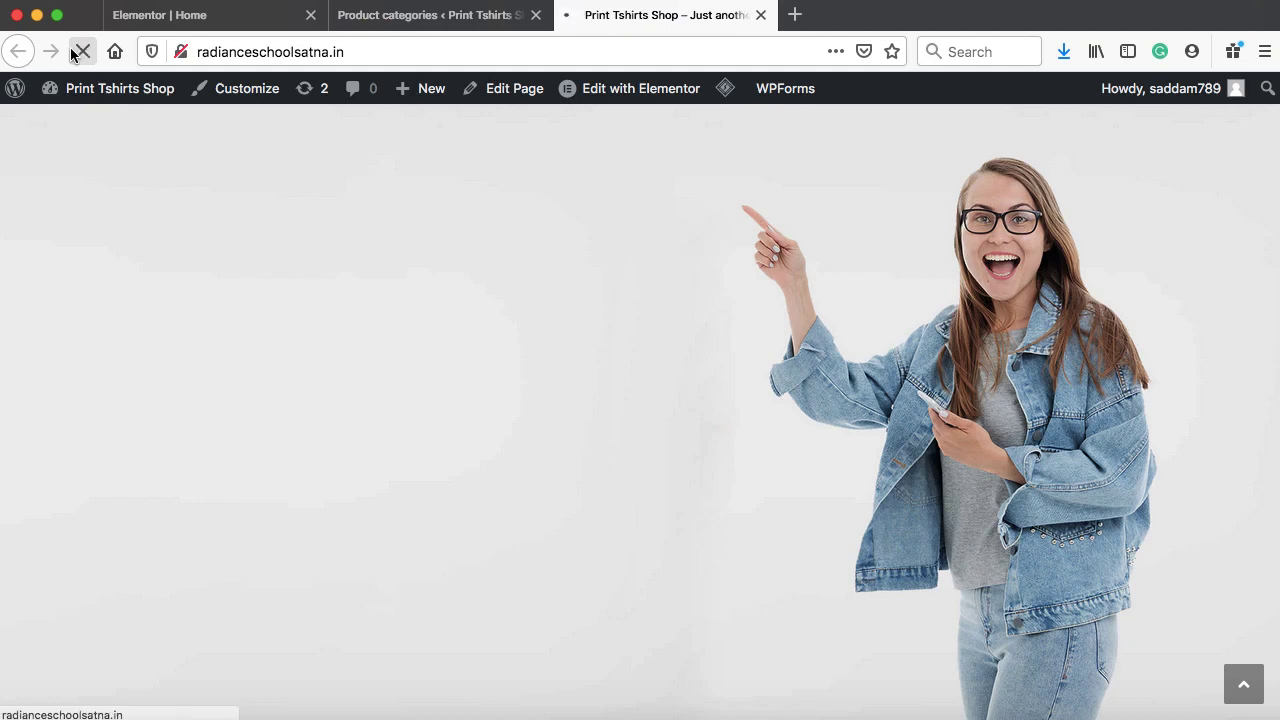
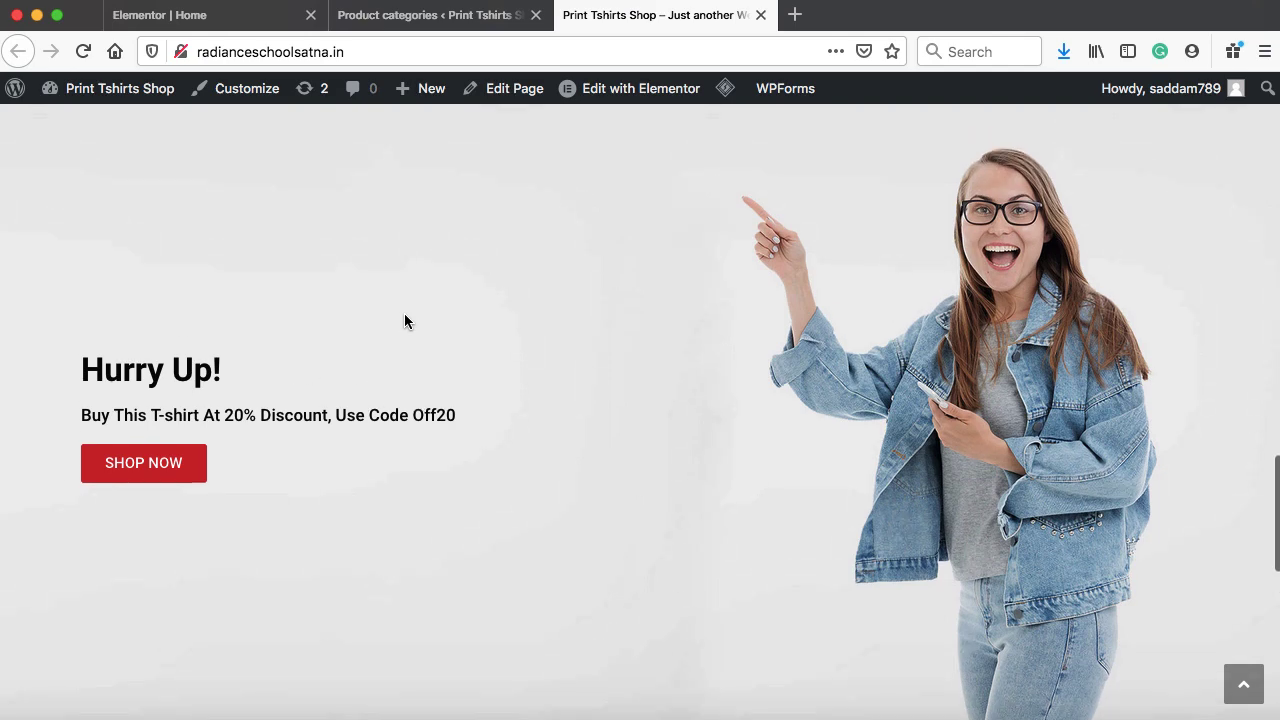
Set the Hurry Up hero section's background attachment to Fixed, update, and reload the live site
{"action": "left_click", "coordinate": [207, 13]}
{"action": "mouse_move", "coordinate": [758, 170]}
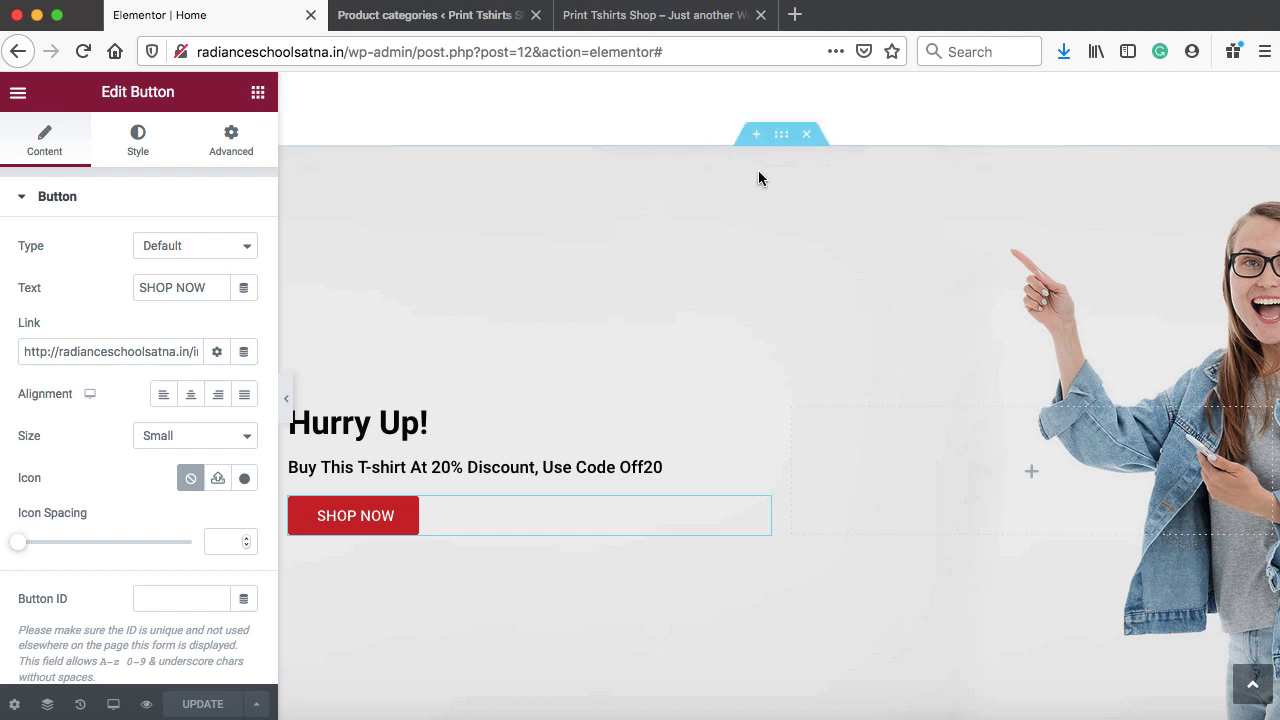
{"action": "left_click", "coordinate": [782, 138]}
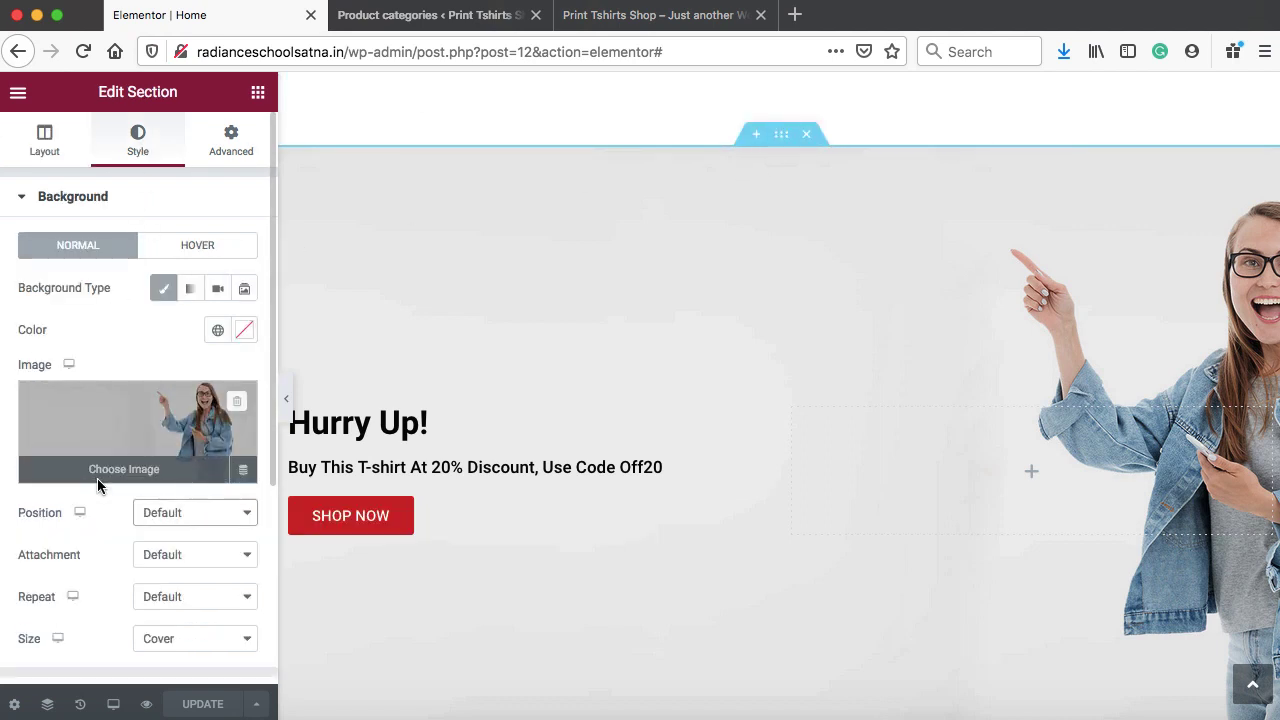
{"action": "scroll", "coordinate": [107, 548], "scroll_direction": "down", "scroll_amount": 2}
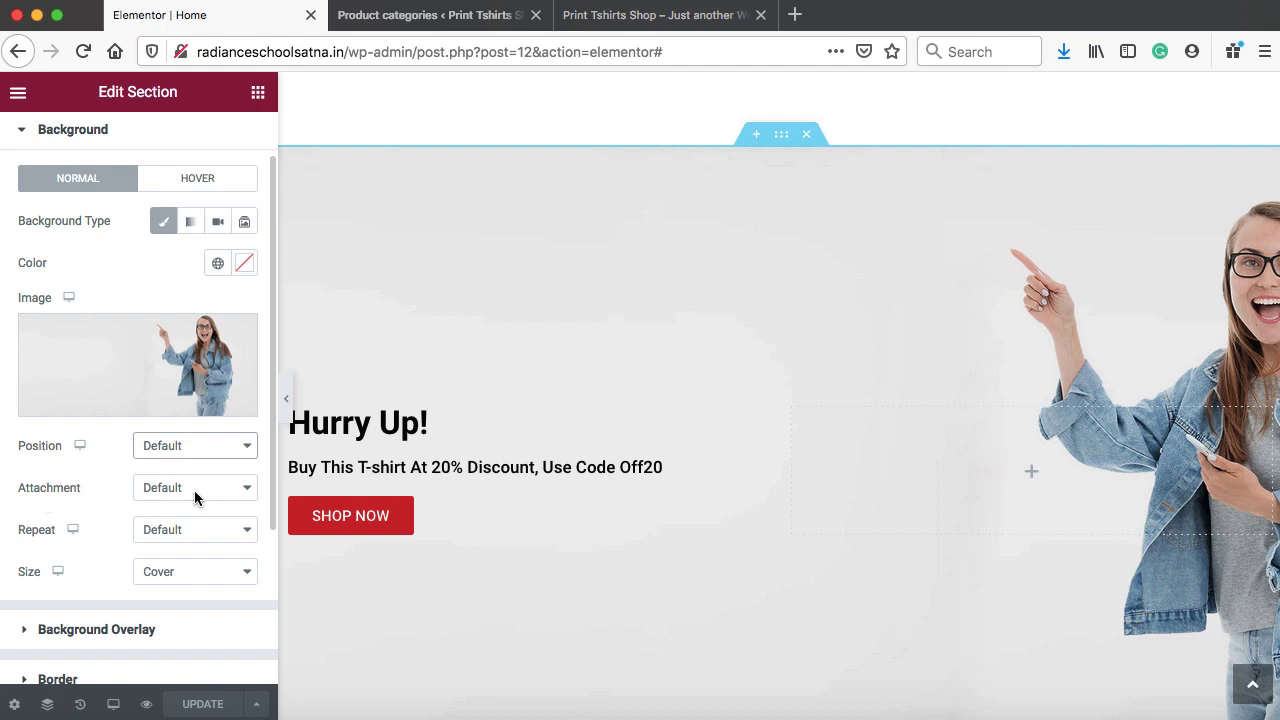
{"action": "left_click", "coordinate": [194, 490]}
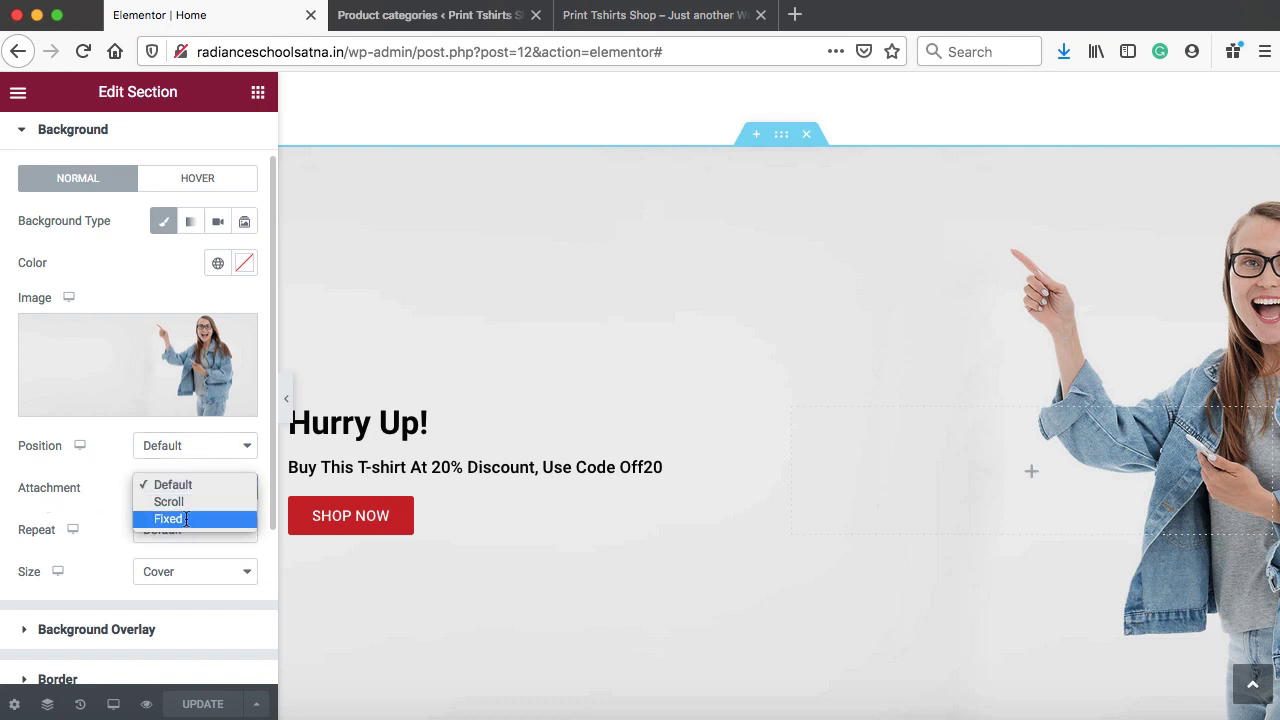
{"action": "left_click", "coordinate": [185, 518]}
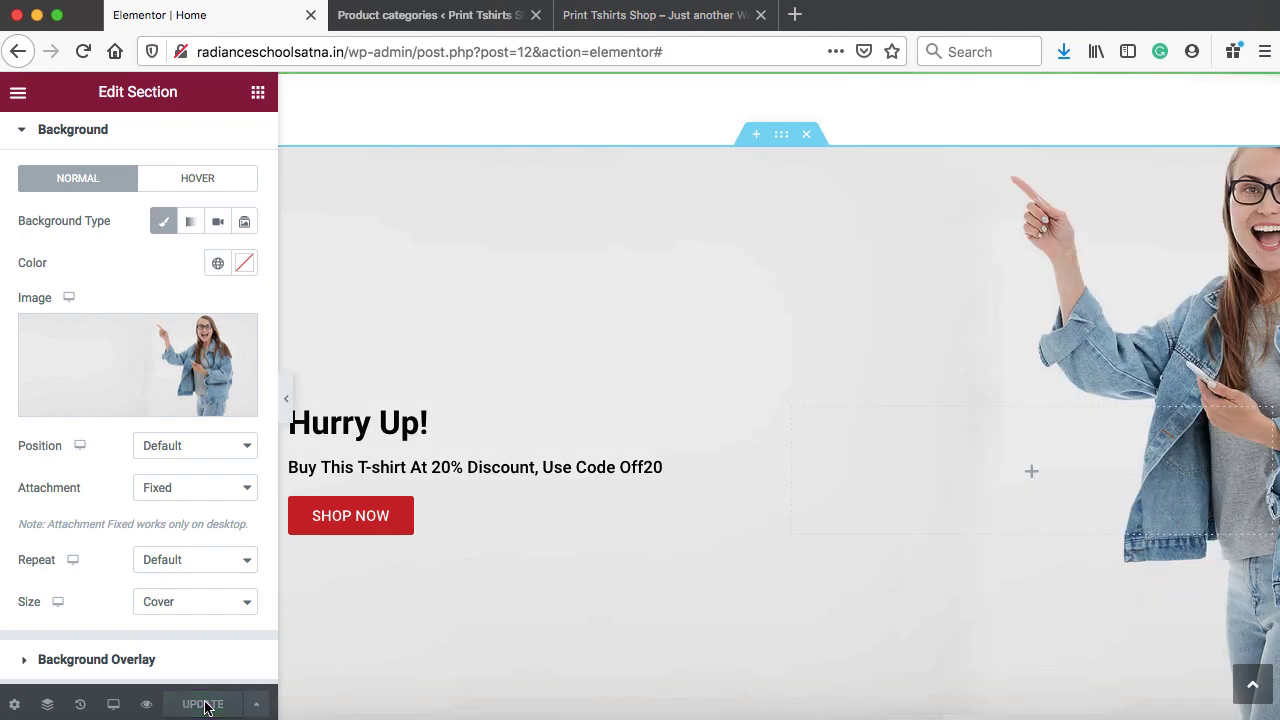
{"action": "left_click", "coordinate": [620, 14]}
{"action": "left_click", "coordinate": [83, 52]}
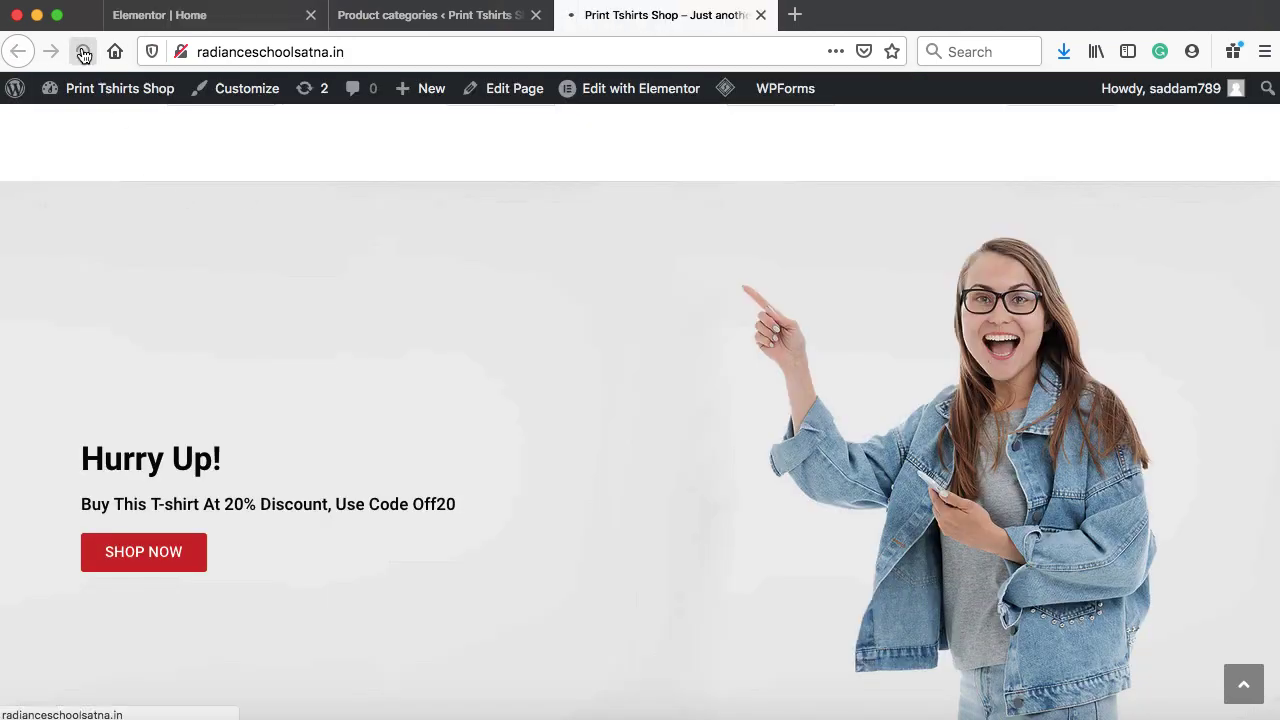
{"action": "scroll", "coordinate": [368, 232], "scroll_direction": "down", "scroll_amount": 15}
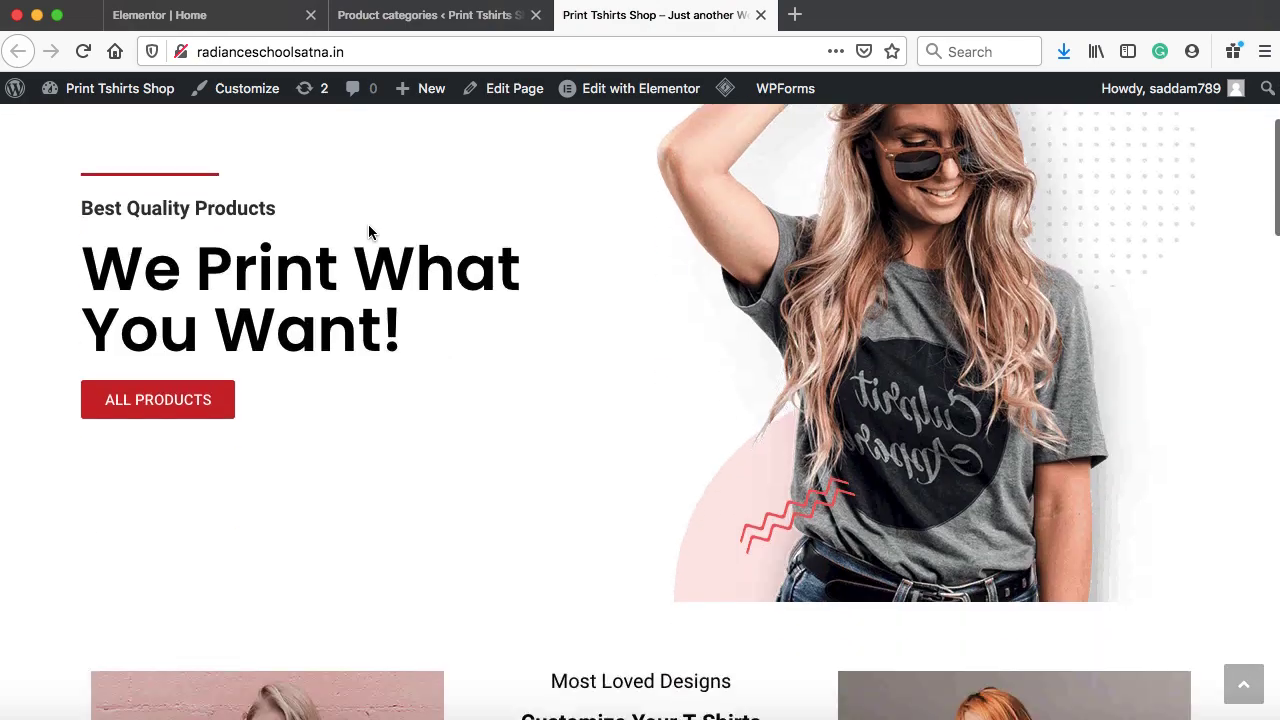
{"action": "scroll", "coordinate": [368, 232], "scroll_direction": "down", "scroll_amount": 6}
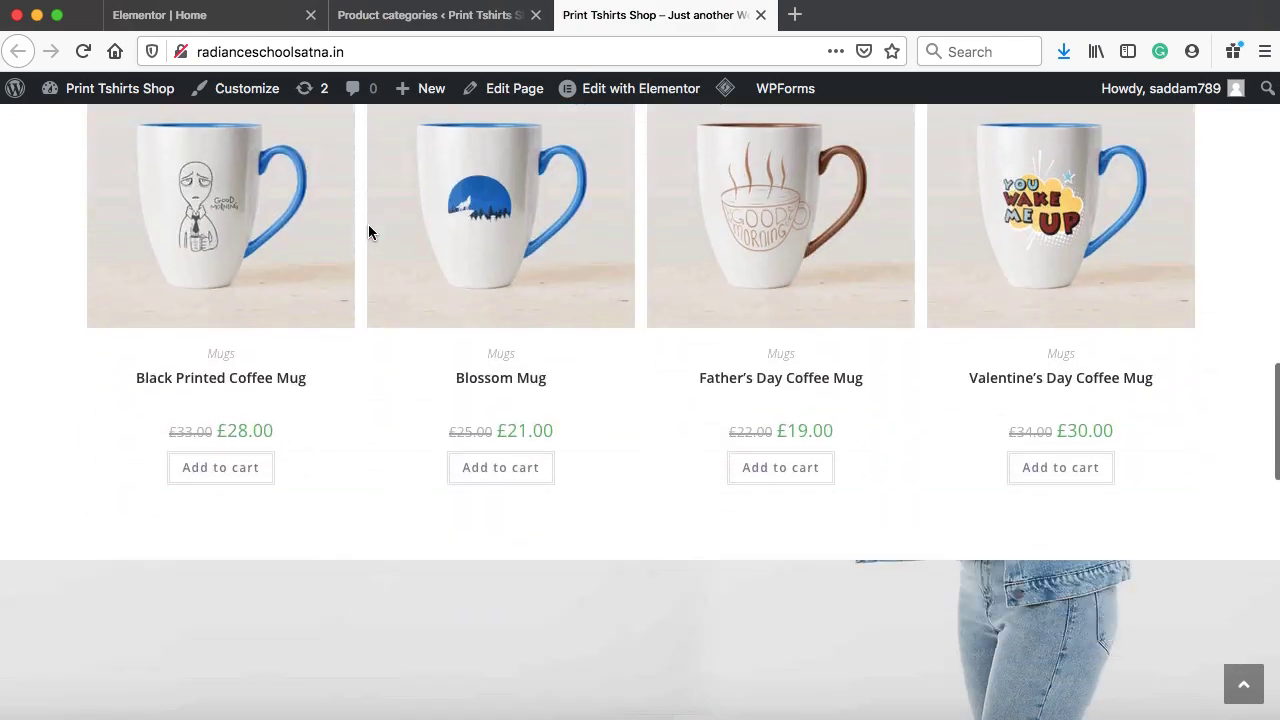
{"action": "scroll", "coordinate": [368, 232], "scroll_direction": "down", "scroll_amount": 4}
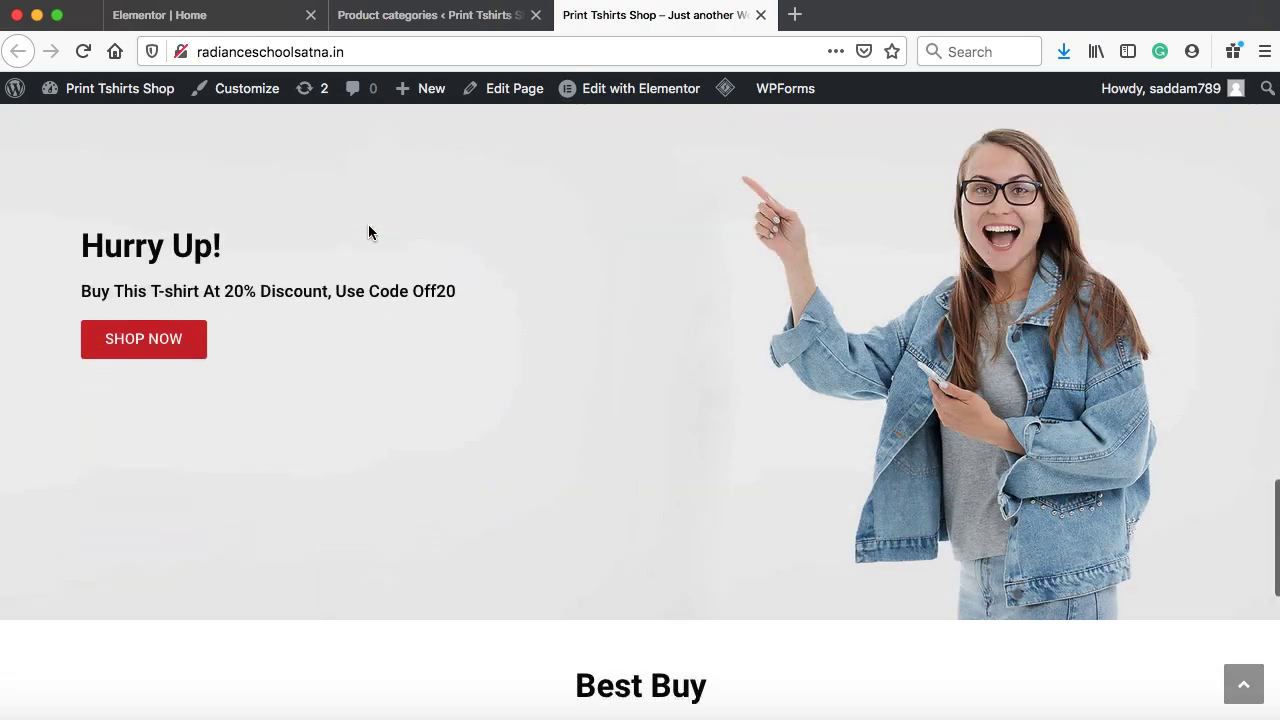
{"action": "scroll", "coordinate": [368, 232], "scroll_direction": "up", "scroll_amount": 5}
{"action": "scroll", "coordinate": [368, 232], "scroll_direction": "up", "scroll_amount": 5}
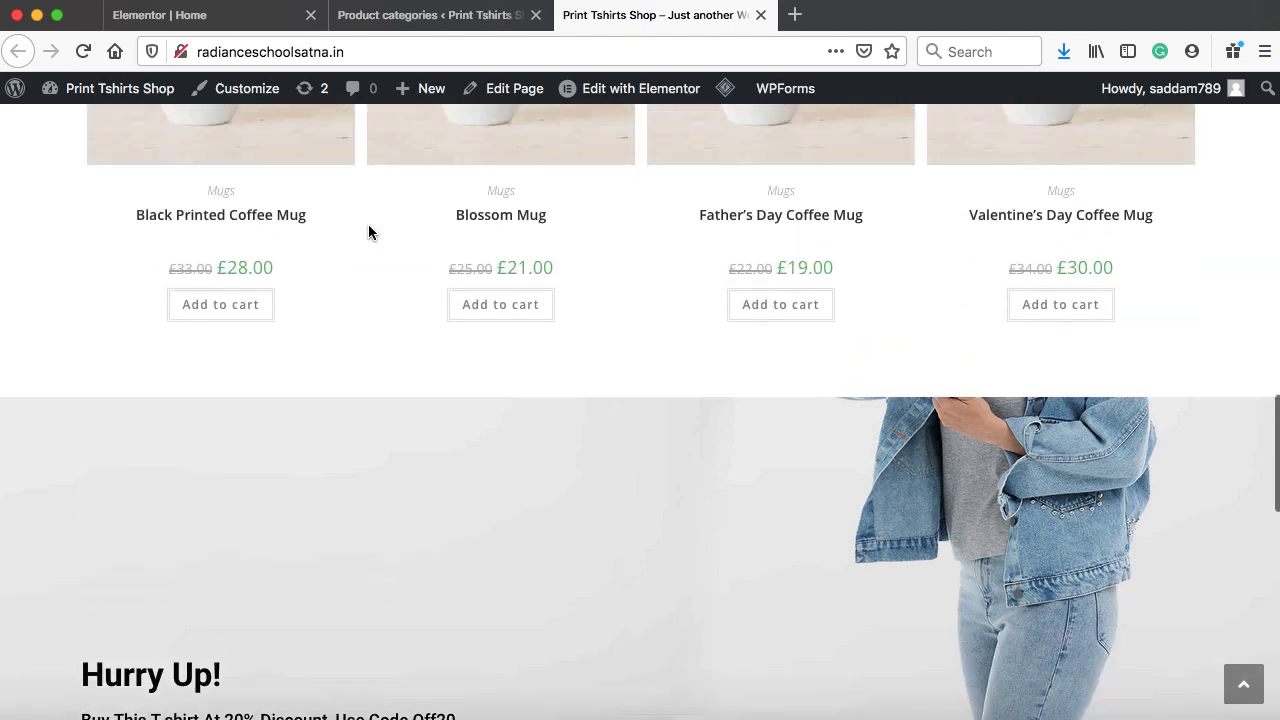
{"action": "scroll", "coordinate": [368, 232], "scroll_direction": "down", "scroll_amount": 4}
{"action": "scroll", "coordinate": [368, 232], "scroll_direction": "down", "scroll_amount": 3}
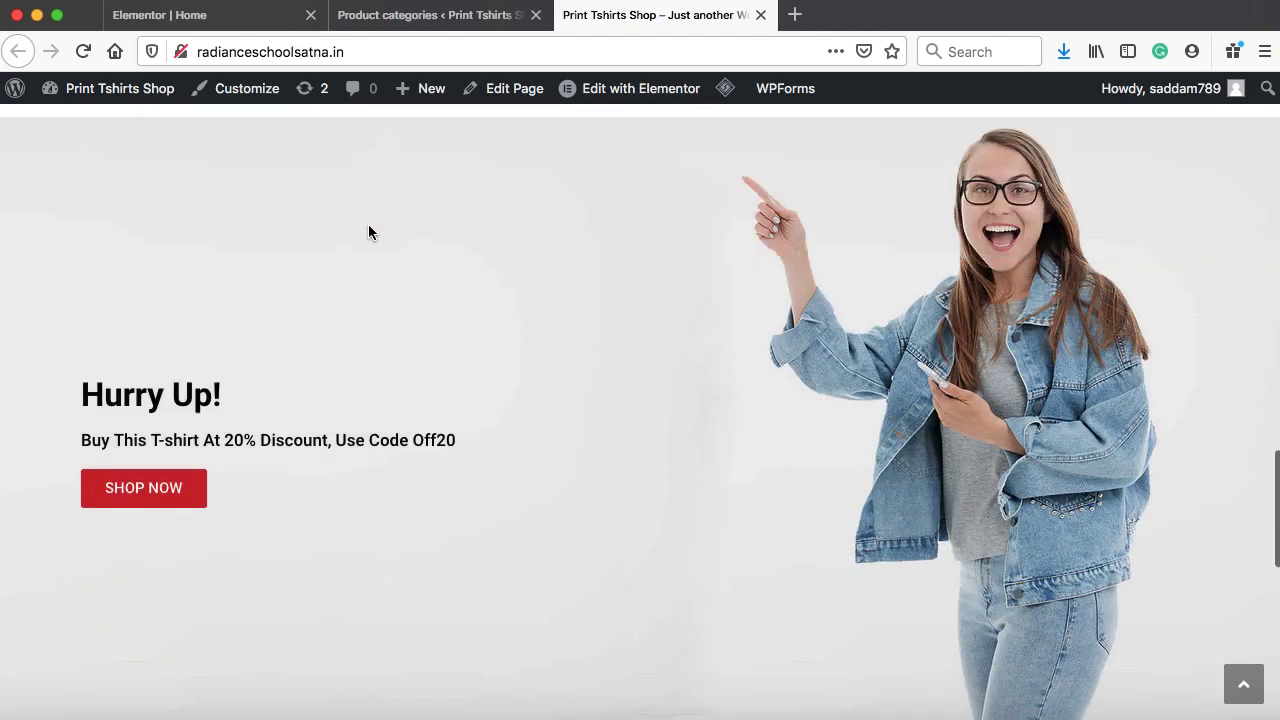
{"action": "scroll", "coordinate": [368, 232], "scroll_direction": "down", "scroll_amount": 2}
{"action": "scroll", "coordinate": [368, 232], "scroll_direction": "down", "scroll_amount": 2}
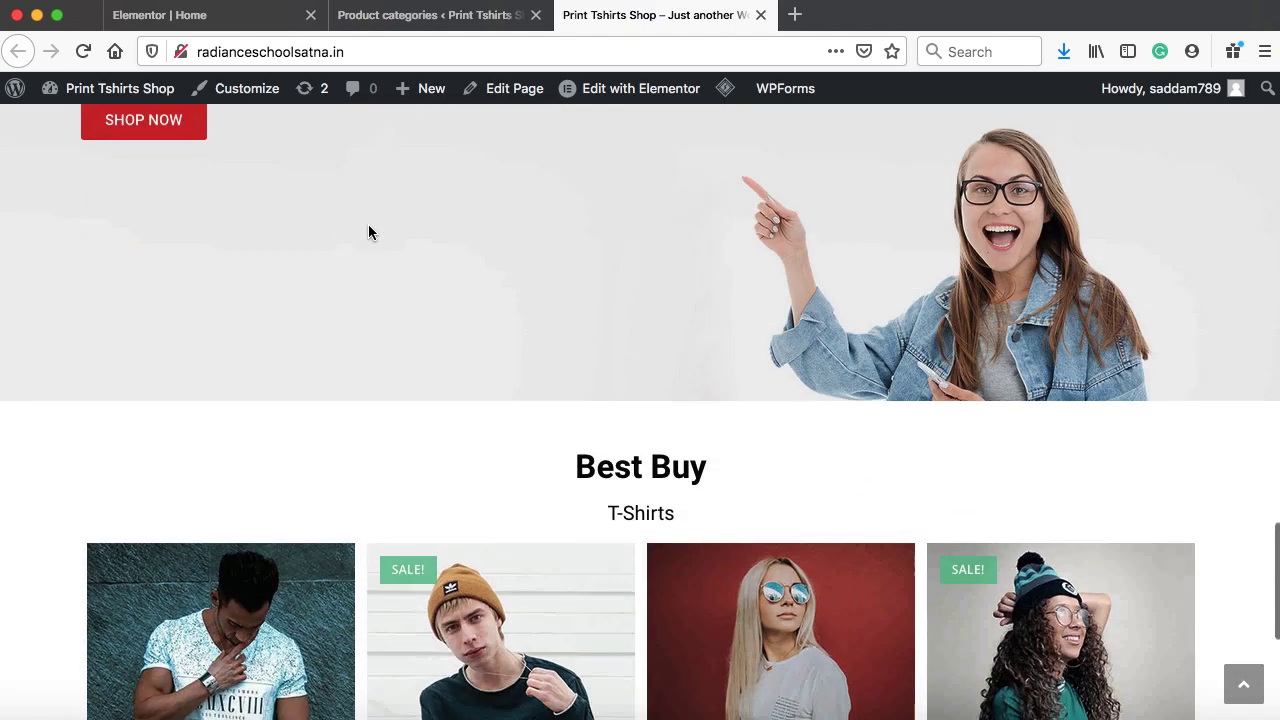
{"action": "scroll", "coordinate": [368, 232], "scroll_direction": "up", "scroll_amount": 4}
{"action": "scroll", "coordinate": [368, 232], "scroll_direction": "down", "scroll_amount": 5}
{"action": "scroll", "coordinate": [368, 232], "scroll_direction": "down", "scroll_amount": 3}
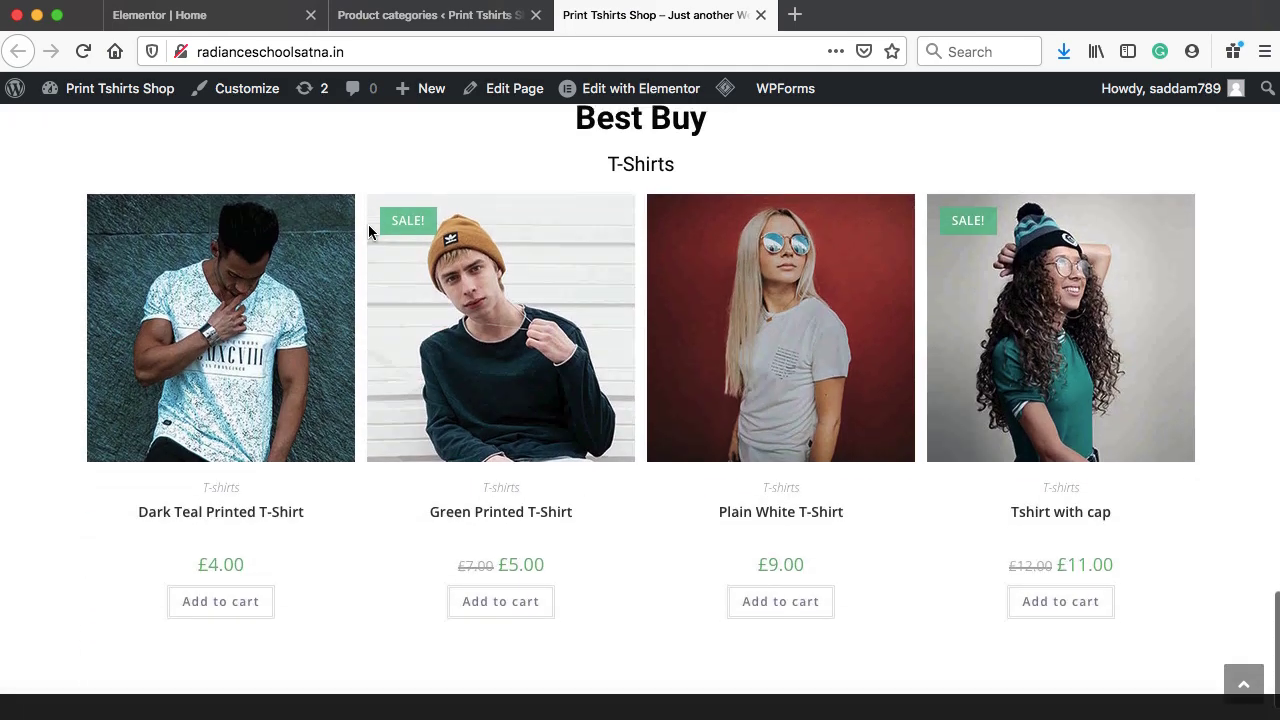
{"action": "scroll", "coordinate": [368, 232], "scroll_direction": "up", "scroll_amount": 5}
{"action": "scroll", "coordinate": [368, 232], "scroll_direction": "up", "scroll_amount": 3}
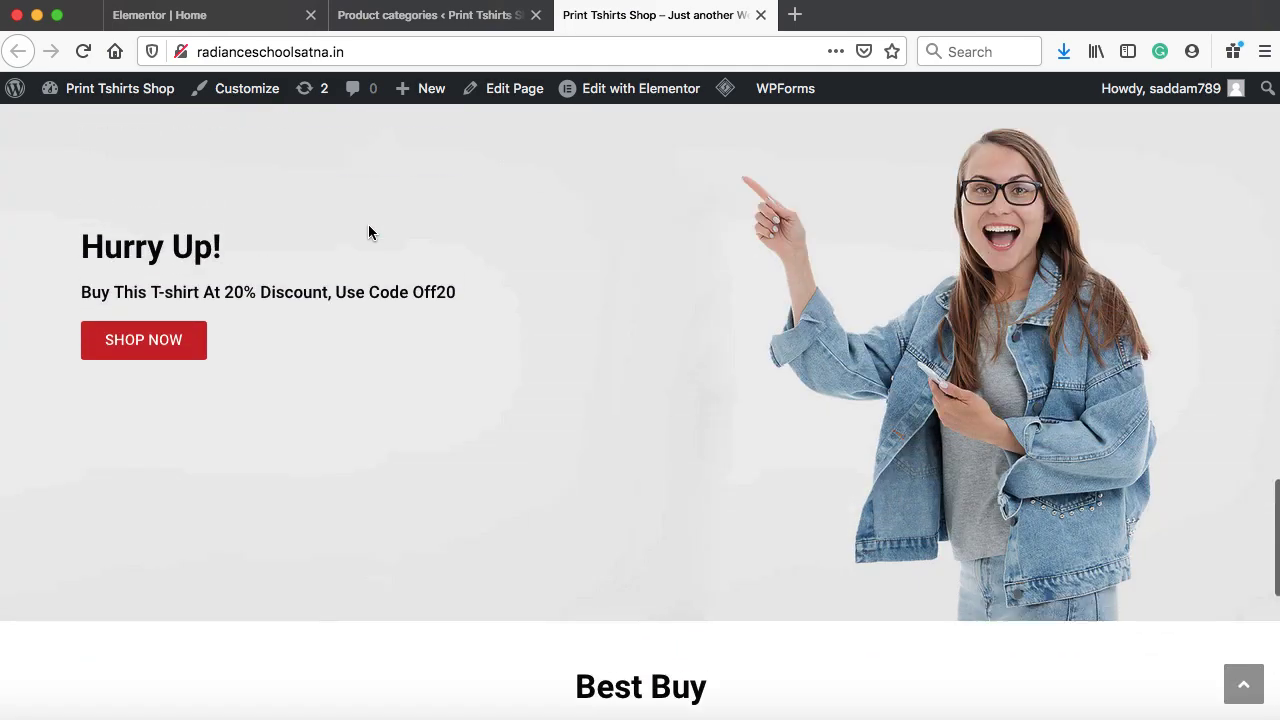
{"action": "scroll", "coordinate": [368, 232], "scroll_direction": "up", "scroll_amount": 1}
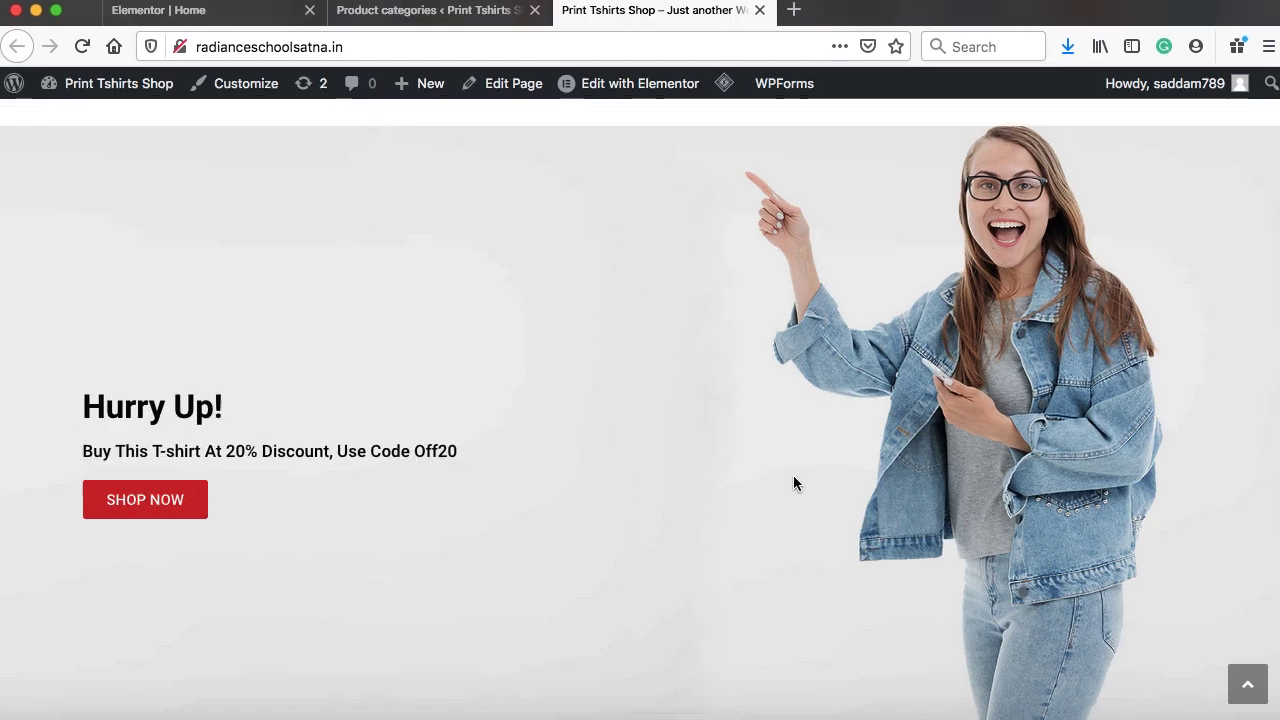
{"action": "scroll", "coordinate": [792, 487], "scroll_direction": "up", "scroll_amount": 1}
{"action": "scroll", "coordinate": [792, 487], "scroll_direction": "down", "scroll_amount": 10}
{"action": "scroll", "coordinate": [793, 483], "scroll_direction": "up", "scroll_amount": 5}
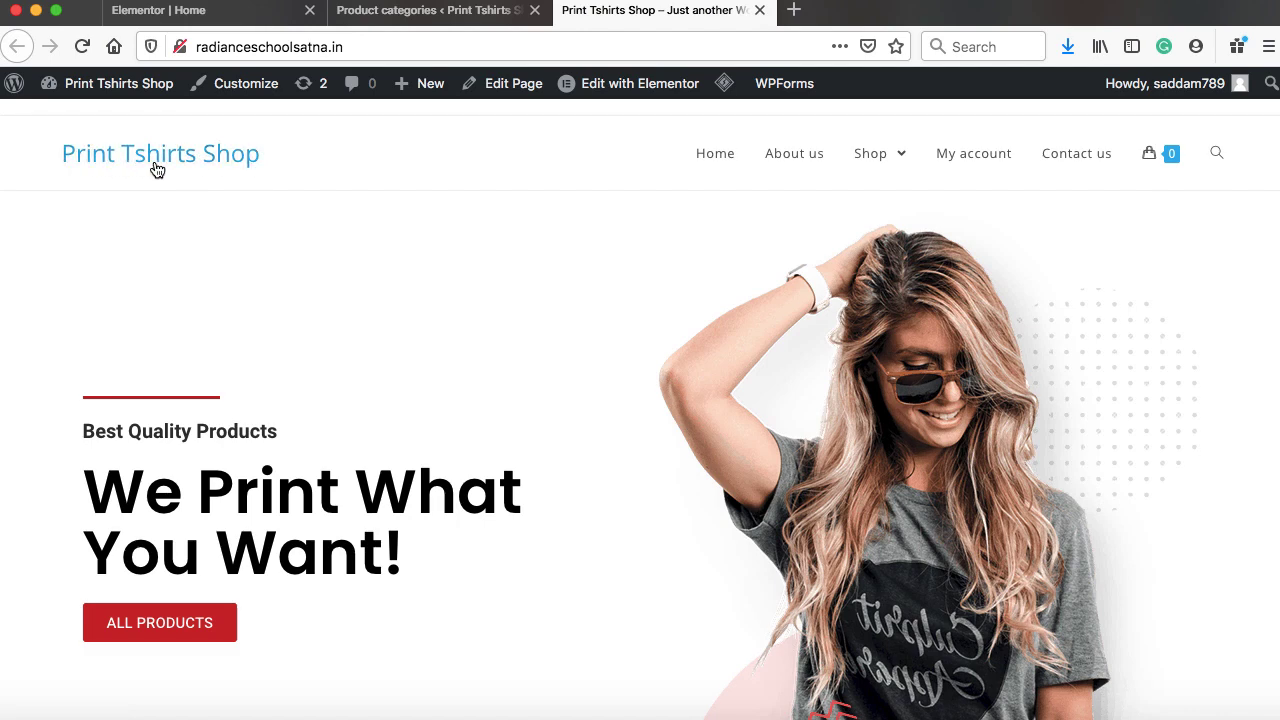
Open the Customizer's Header > Logo settings
{"action": "left_click", "coordinate": [436, 12]}
{"action": "scroll", "coordinate": [280, 265], "scroll_direction": "down", "scroll_amount": 3}
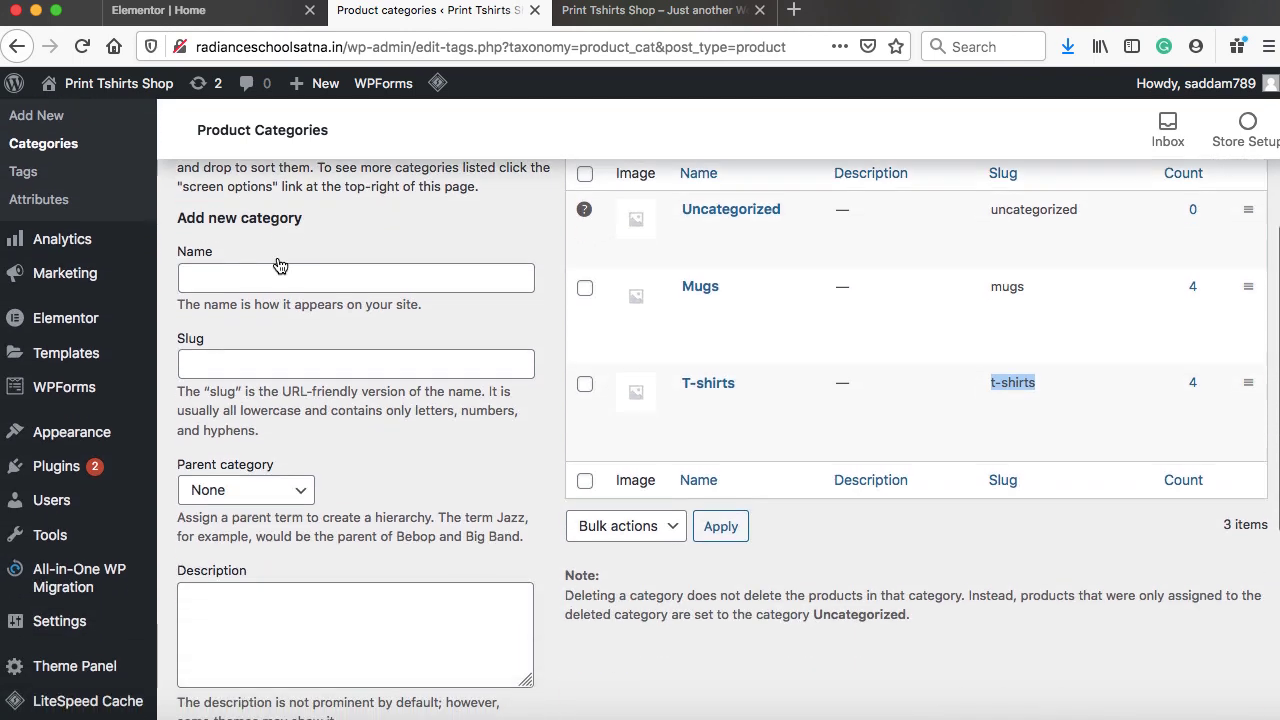
{"action": "mouse_move", "coordinate": [116, 433]}
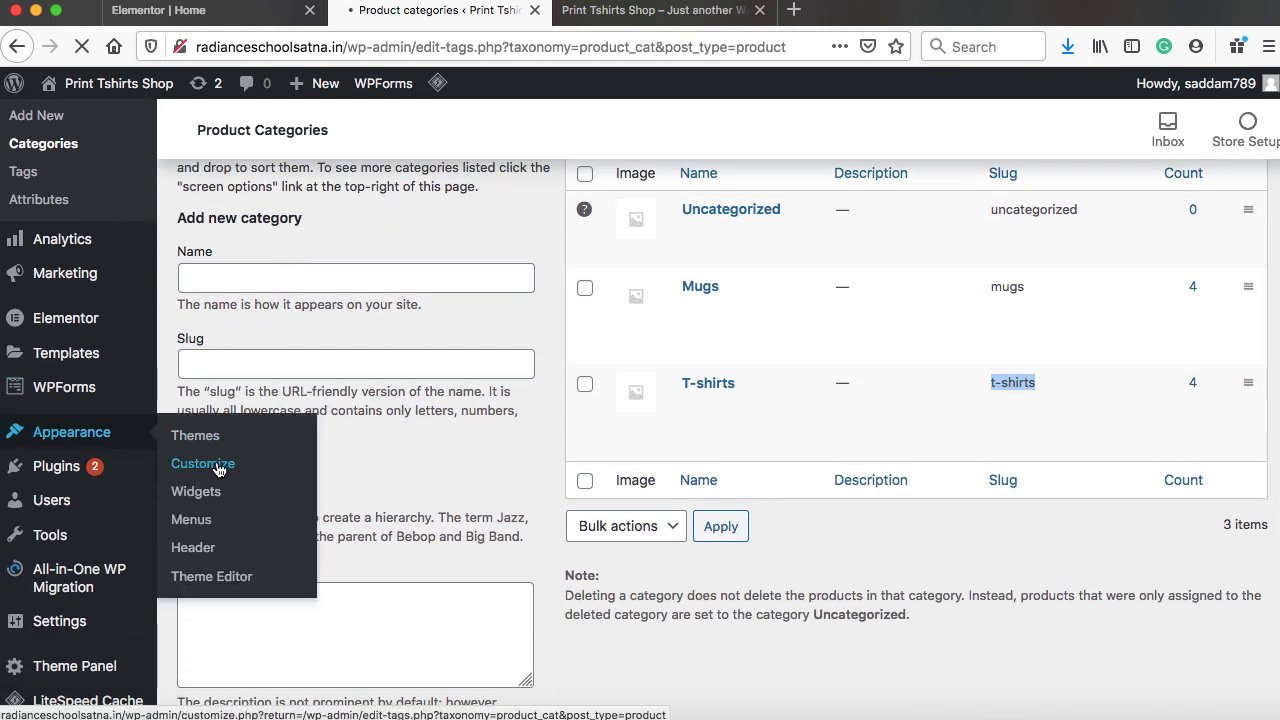
{"action": "left_click", "coordinate": [203, 464]}
{"action": "scroll", "coordinate": [216, 470], "scroll_direction": "down", "scroll_amount": 5}
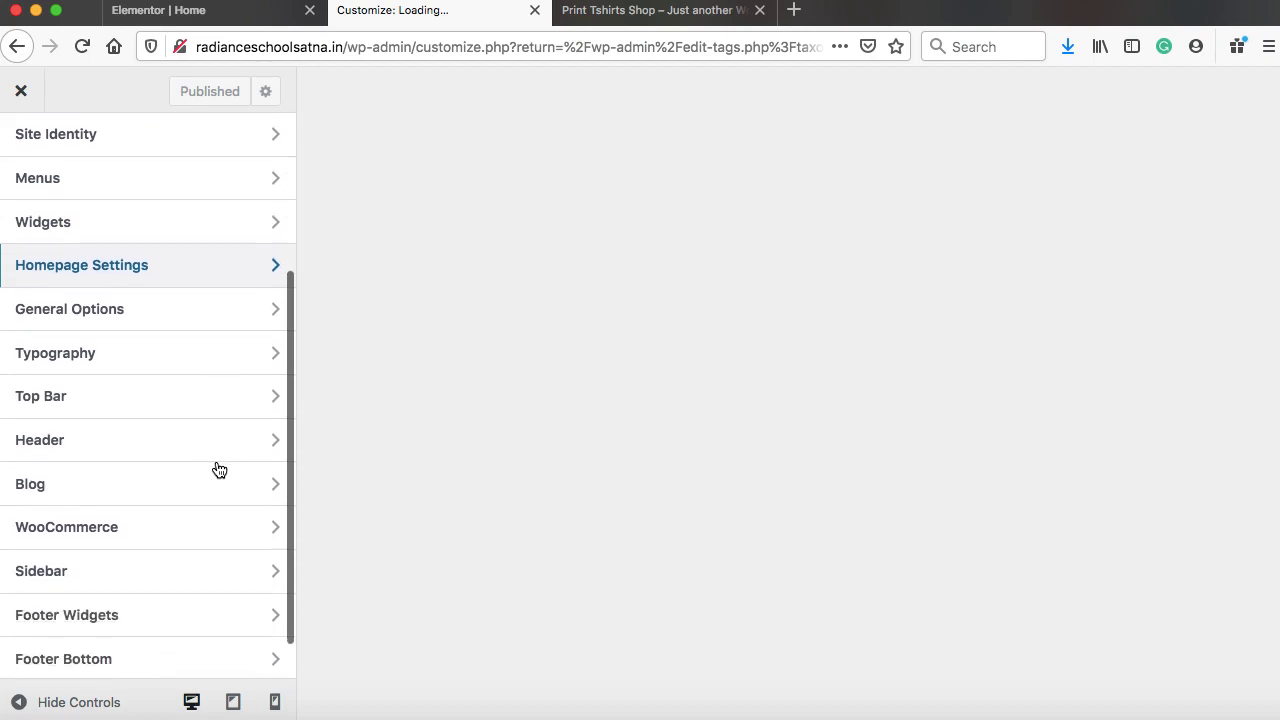
{"action": "scroll", "coordinate": [219, 470], "scroll_direction": "down", "scroll_amount": 2}
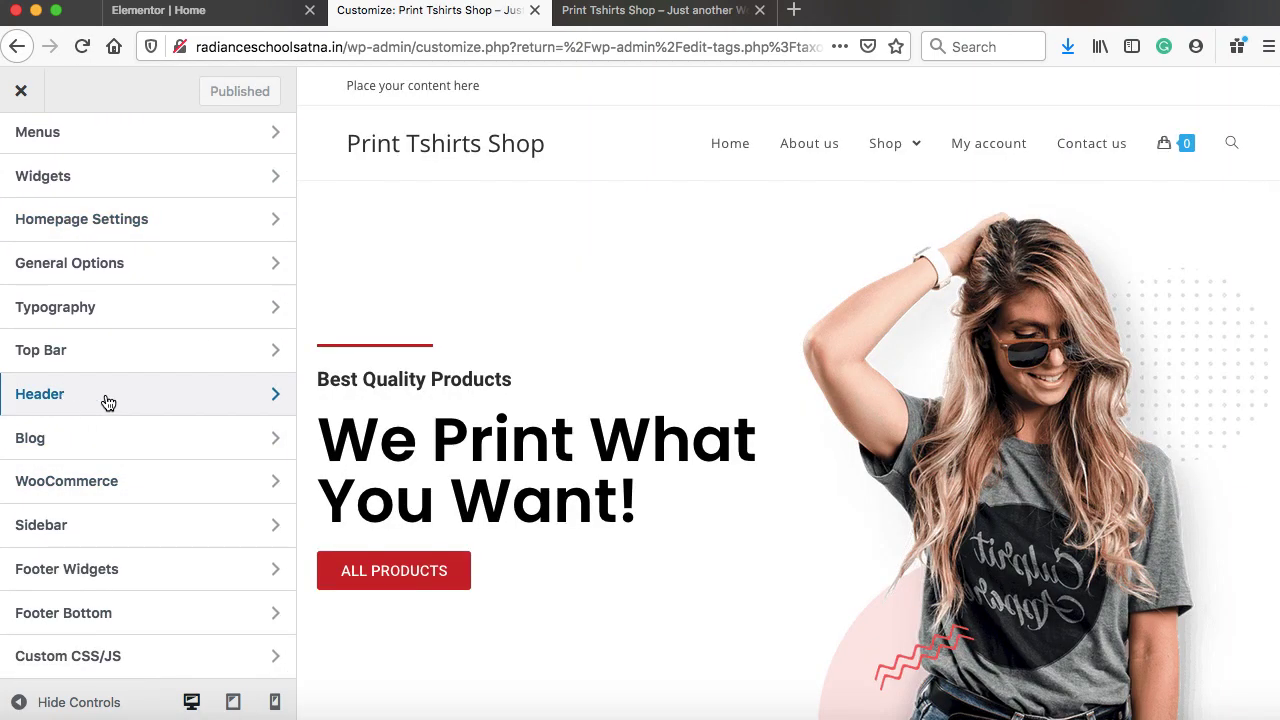
{"action": "left_click", "coordinate": [109, 403]}
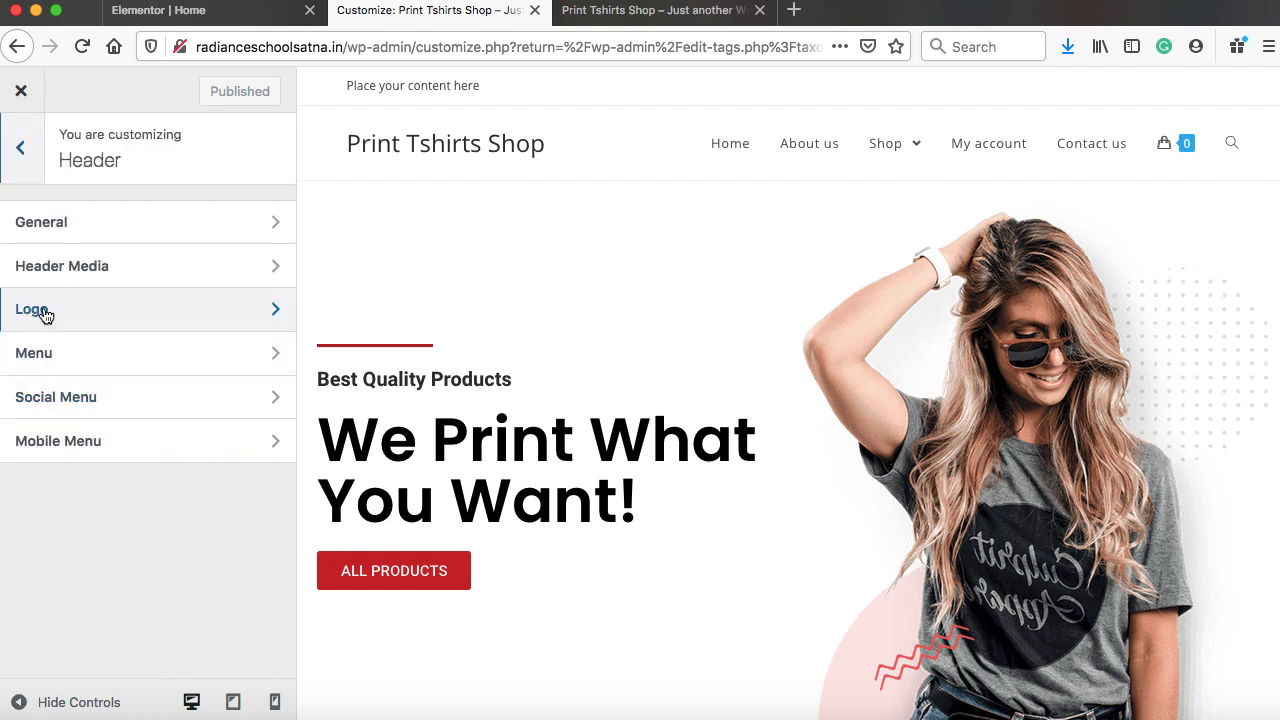
{"action": "left_click", "coordinate": [97, 317]}
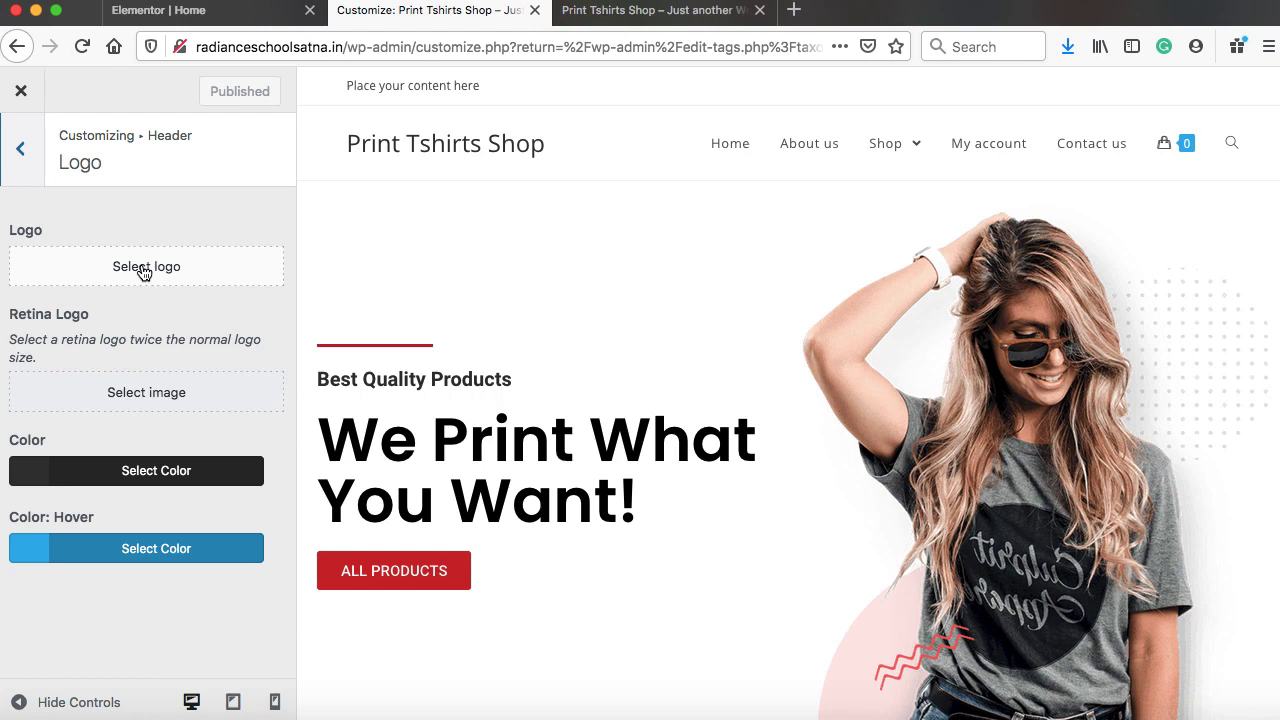
Upload Logo.png, set it as the site logo without cropping, and publish
{"action": "left_click", "coordinate": [143, 270]}
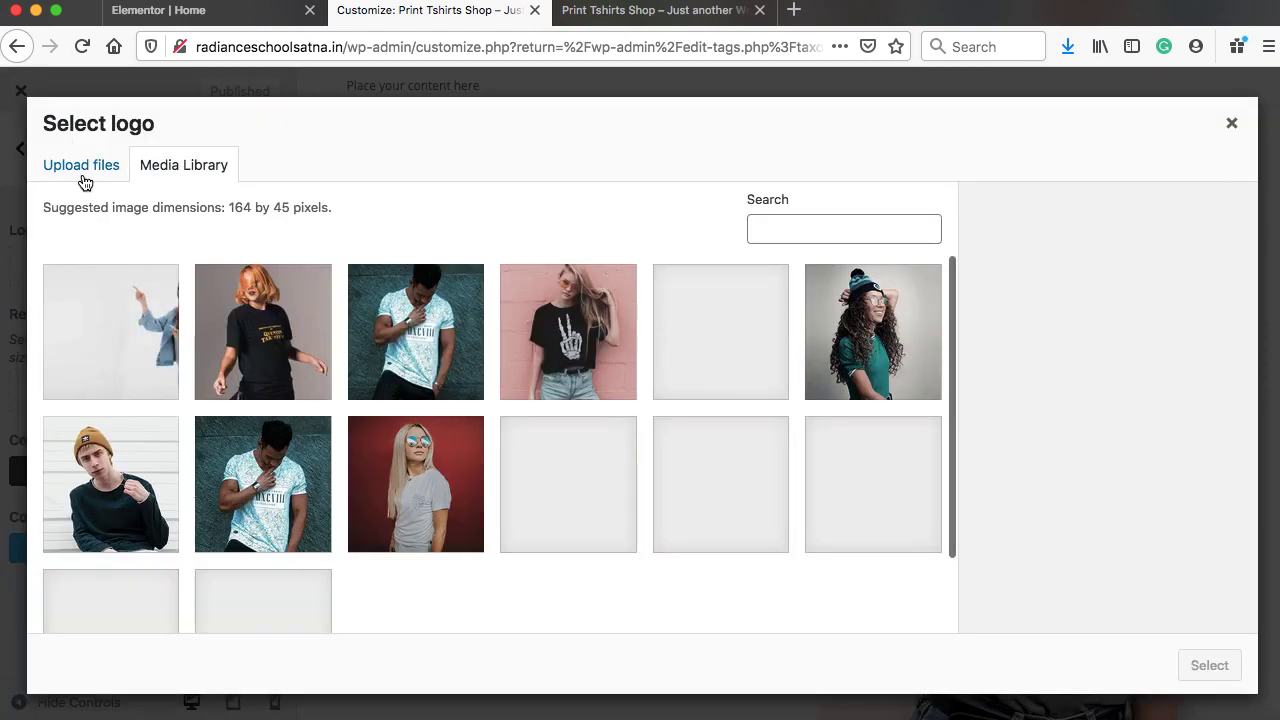
{"action": "left_click", "coordinate": [82, 177]}
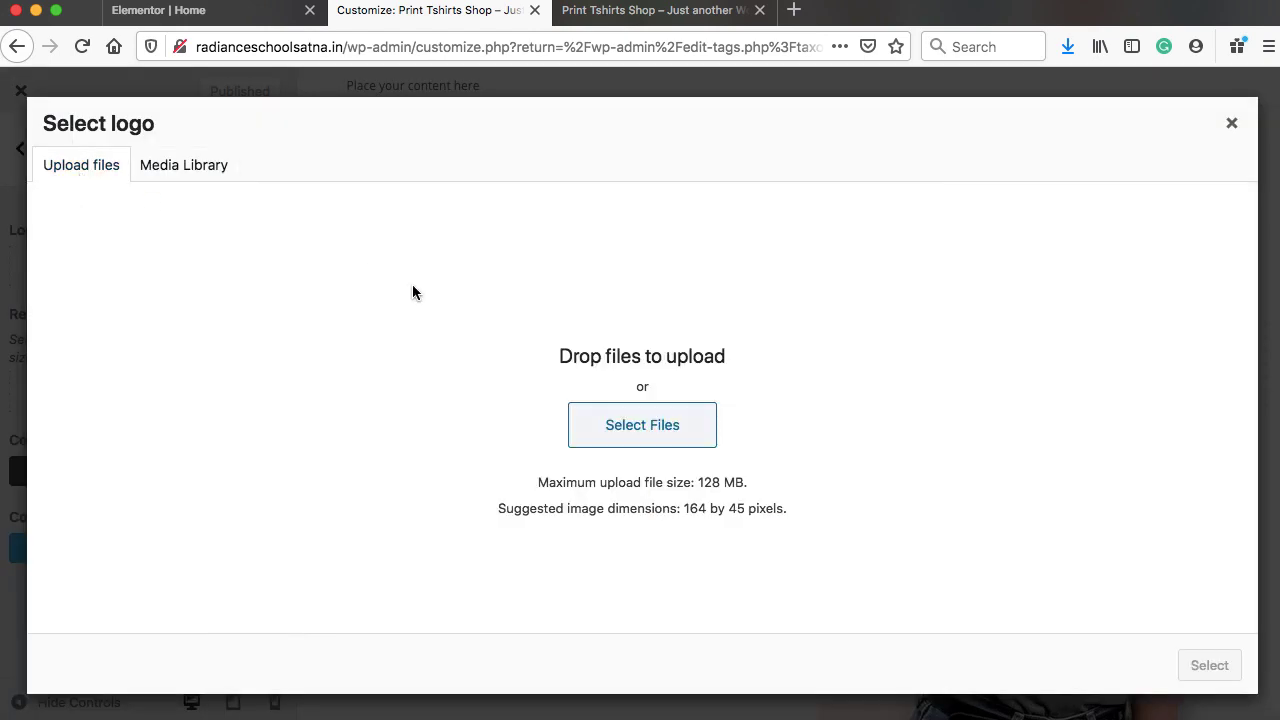
{"action": "left_click", "coordinate": [619, 424]}
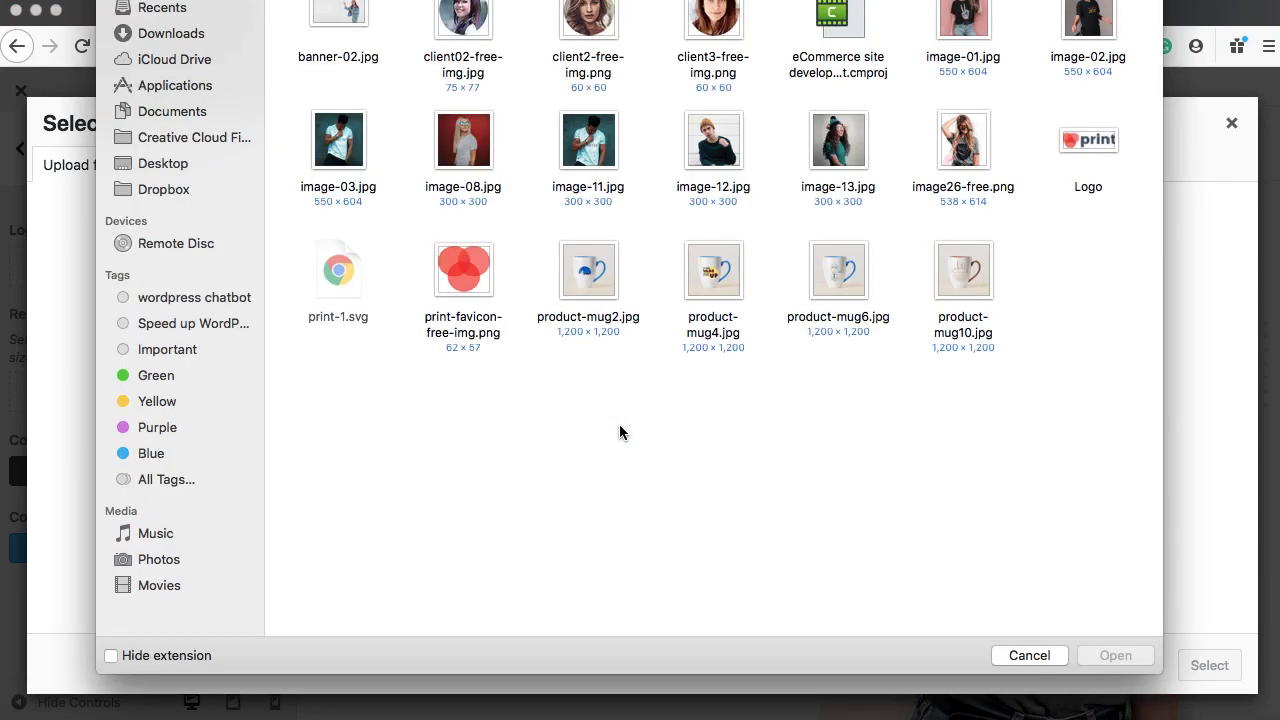
{"action": "left_click", "coordinate": [1093, 146]}
{"action": "double_click", "coordinate": [1093, 146]}
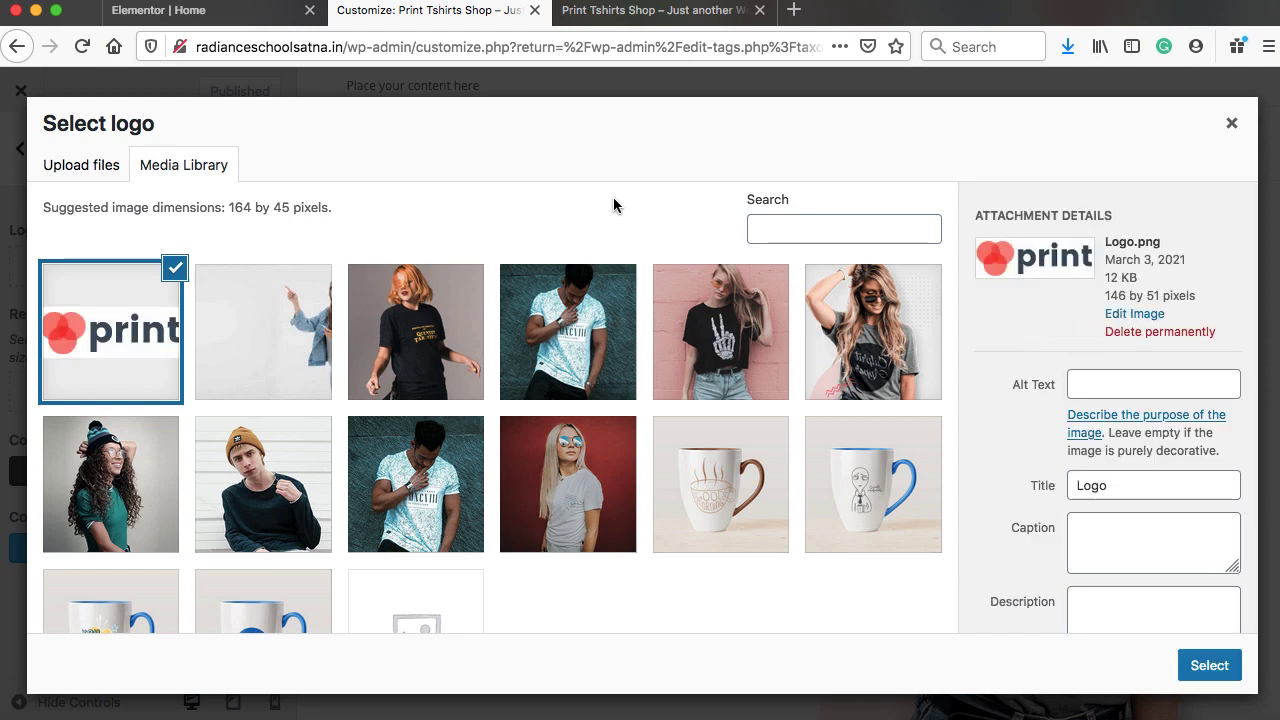
{"action": "scroll", "coordinate": [1100, 463], "scroll_direction": "down", "scroll_amount": 3}
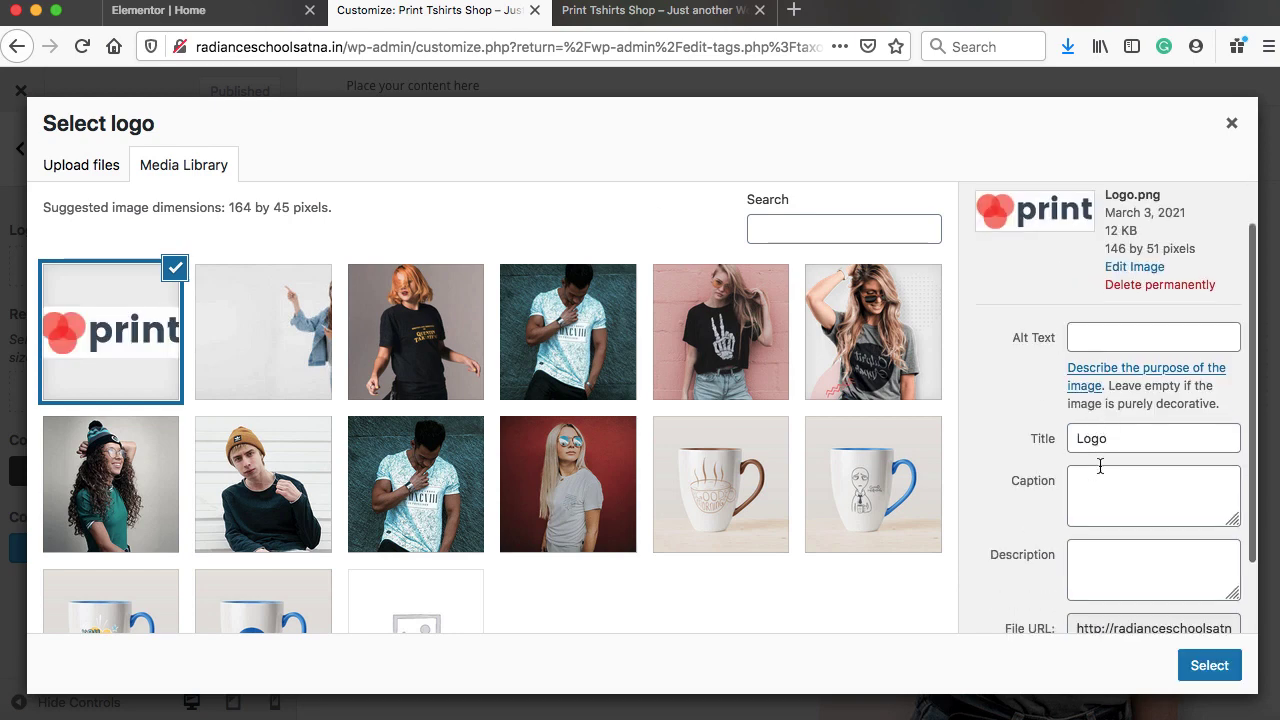
{"action": "left_click", "coordinate": [1209, 665]}
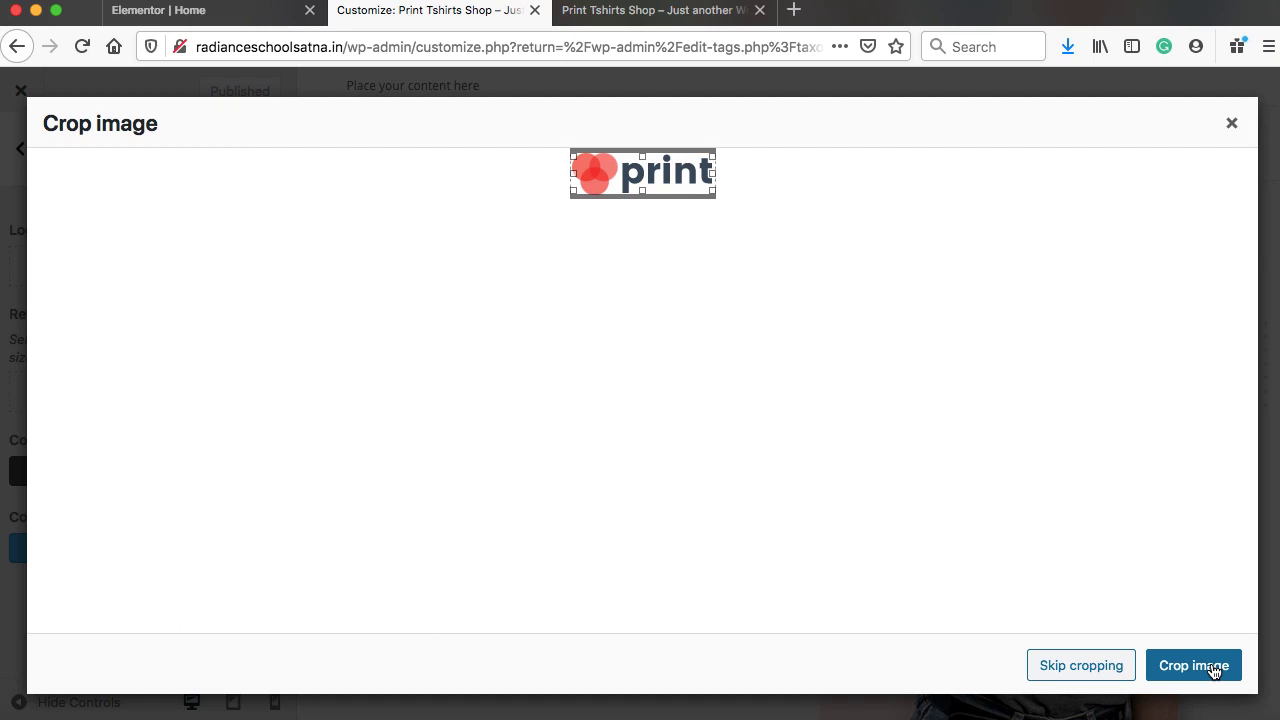
{"action": "left_click", "coordinate": [1091, 665]}
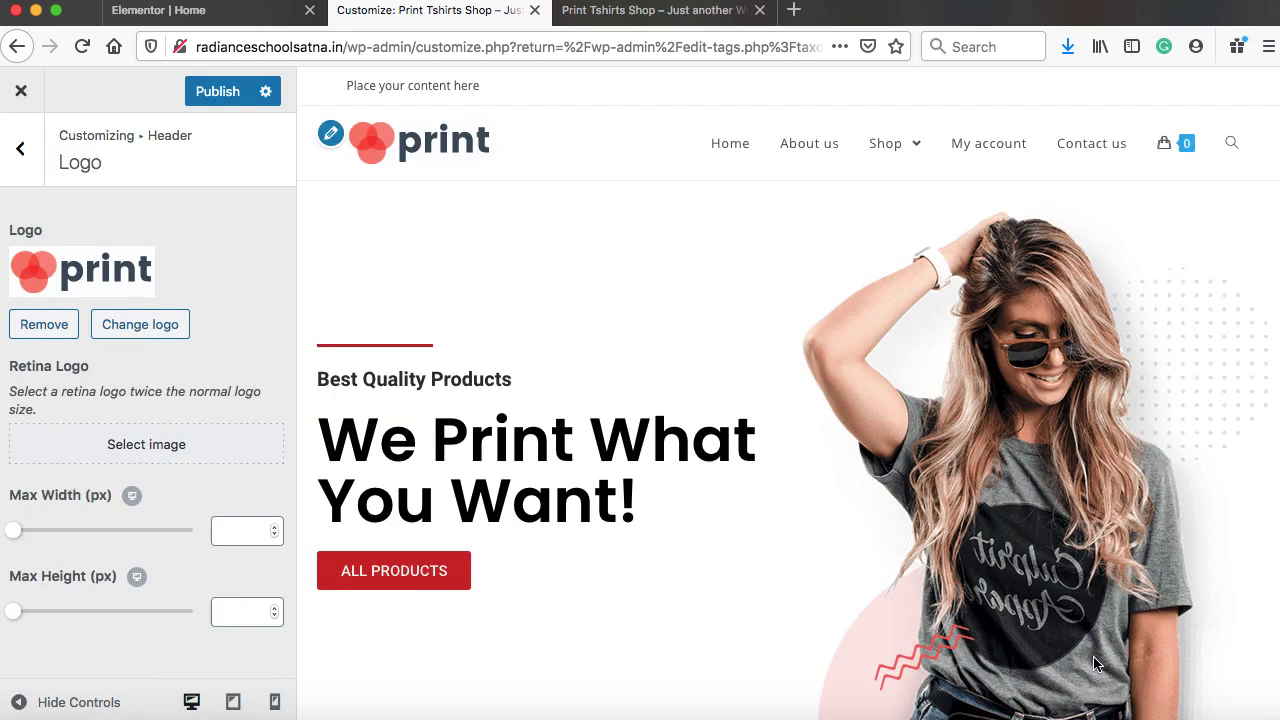
{"action": "left_click", "coordinate": [216, 93]}
{"action": "left_click", "coordinate": [637, 18]}
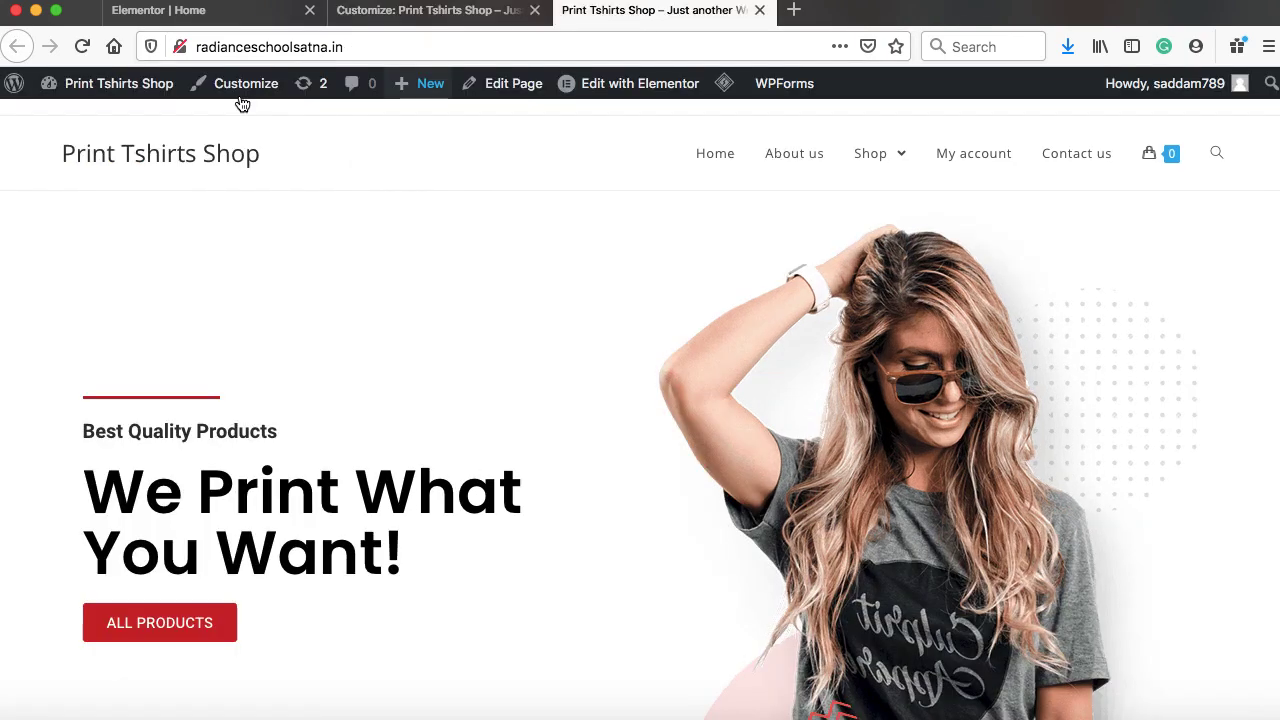
Reload the homepage to see the new print logo, then return to the Customizer's Header sections
{"action": "left_click", "coordinate": [84, 47]}
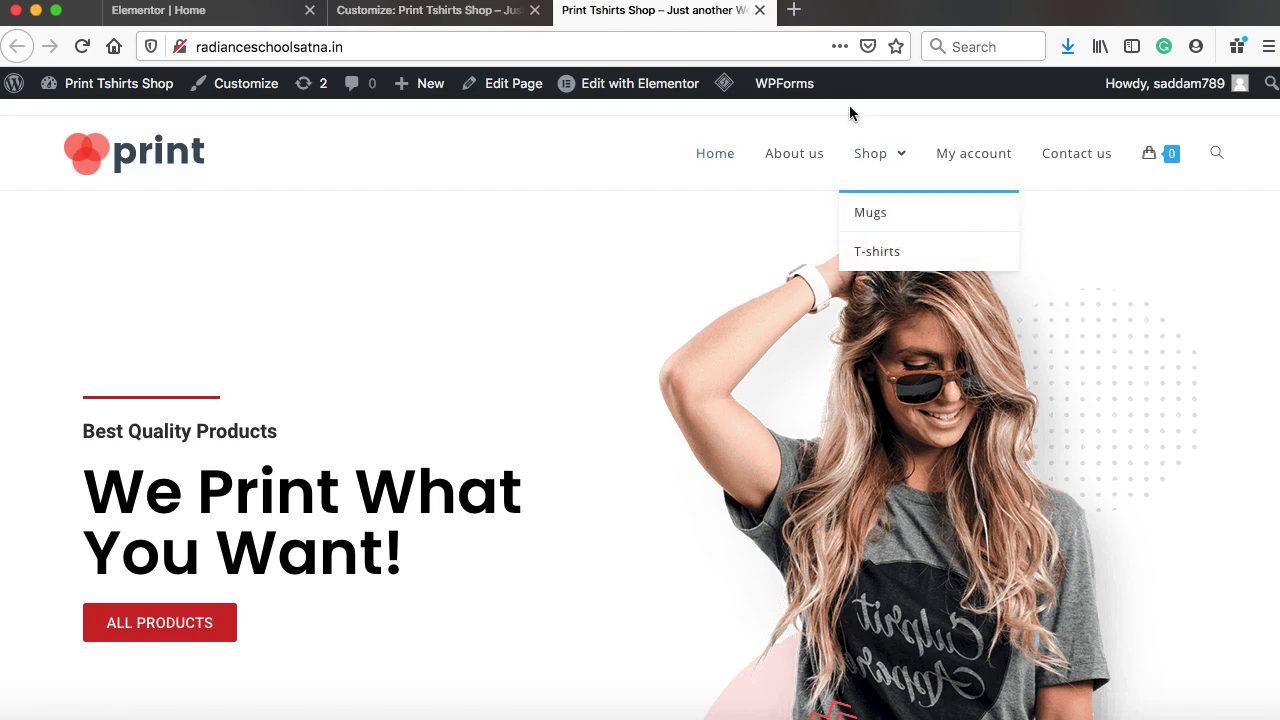
{"action": "left_click", "coordinate": [446, 15]}
{"action": "left_click", "coordinate": [22, 150]}
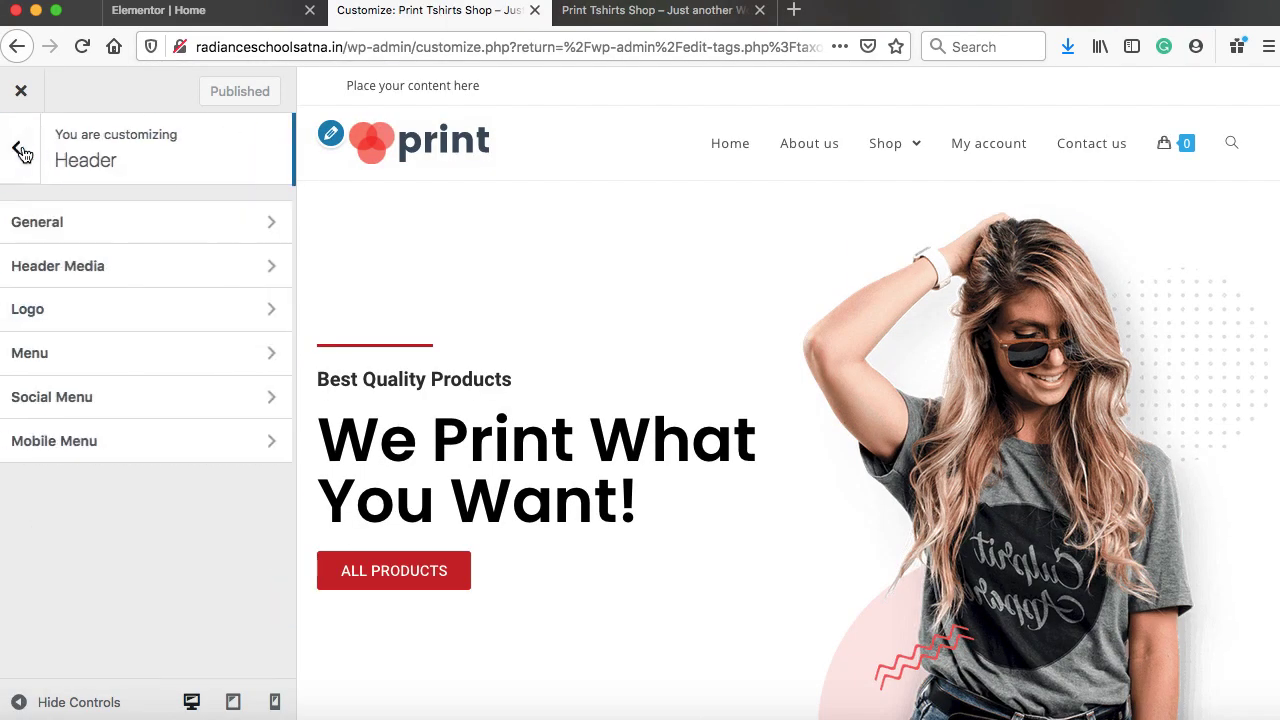
Uncheck Enable Top Bar under Top Bar > General and publish the change
{"action": "left_click", "coordinate": [22, 150]}
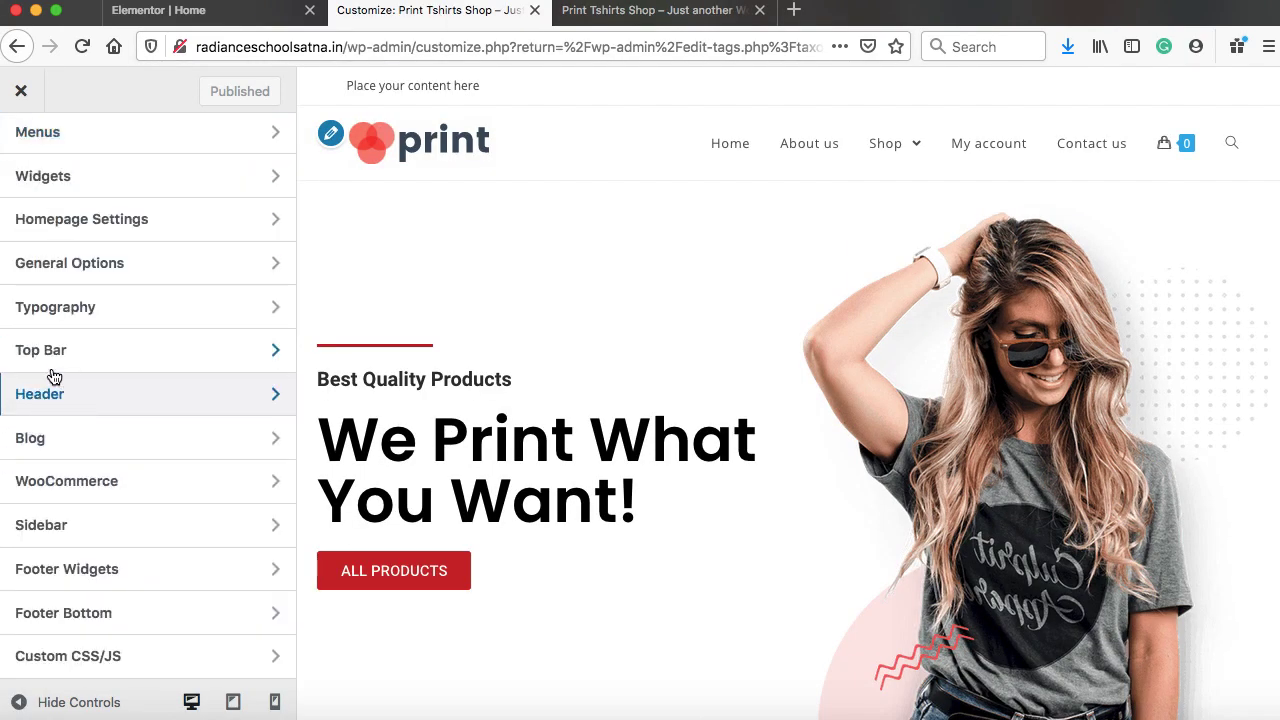
{"action": "left_click", "coordinate": [106, 352]}
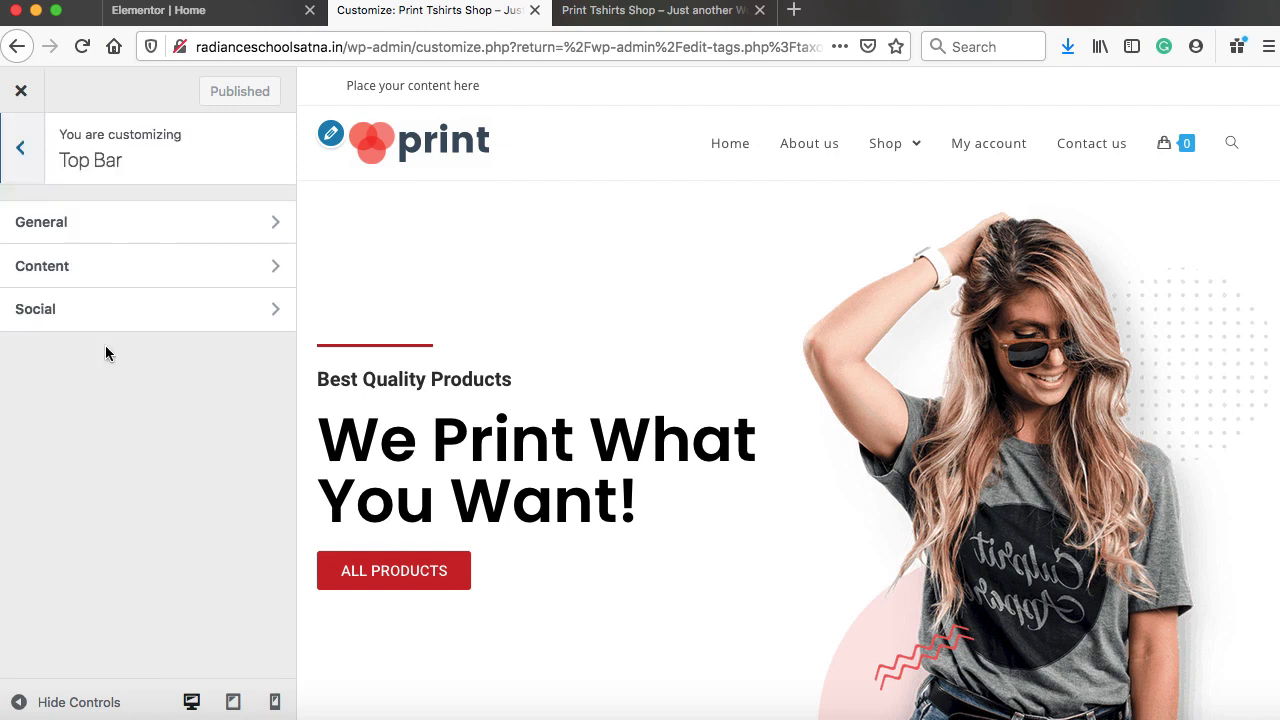
{"action": "left_click", "coordinate": [122, 224]}
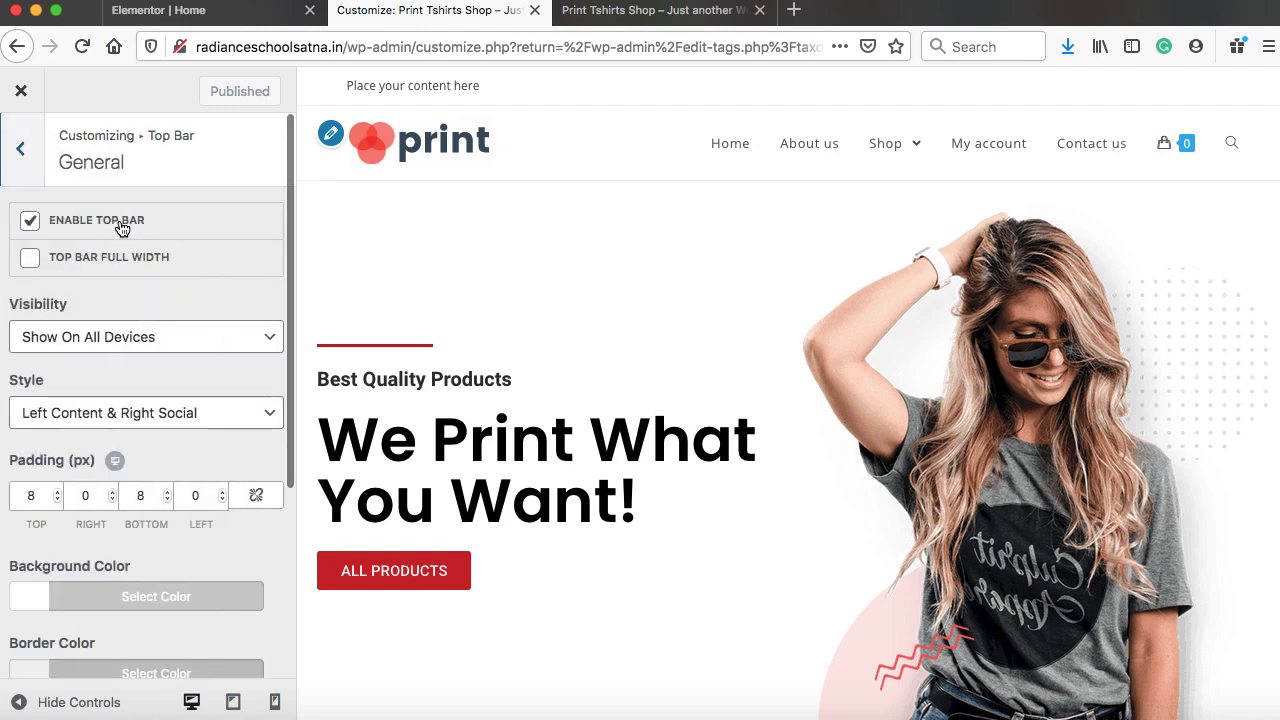
{"action": "left_click", "coordinate": [35, 225]}
{"action": "left_click", "coordinate": [203, 91]}
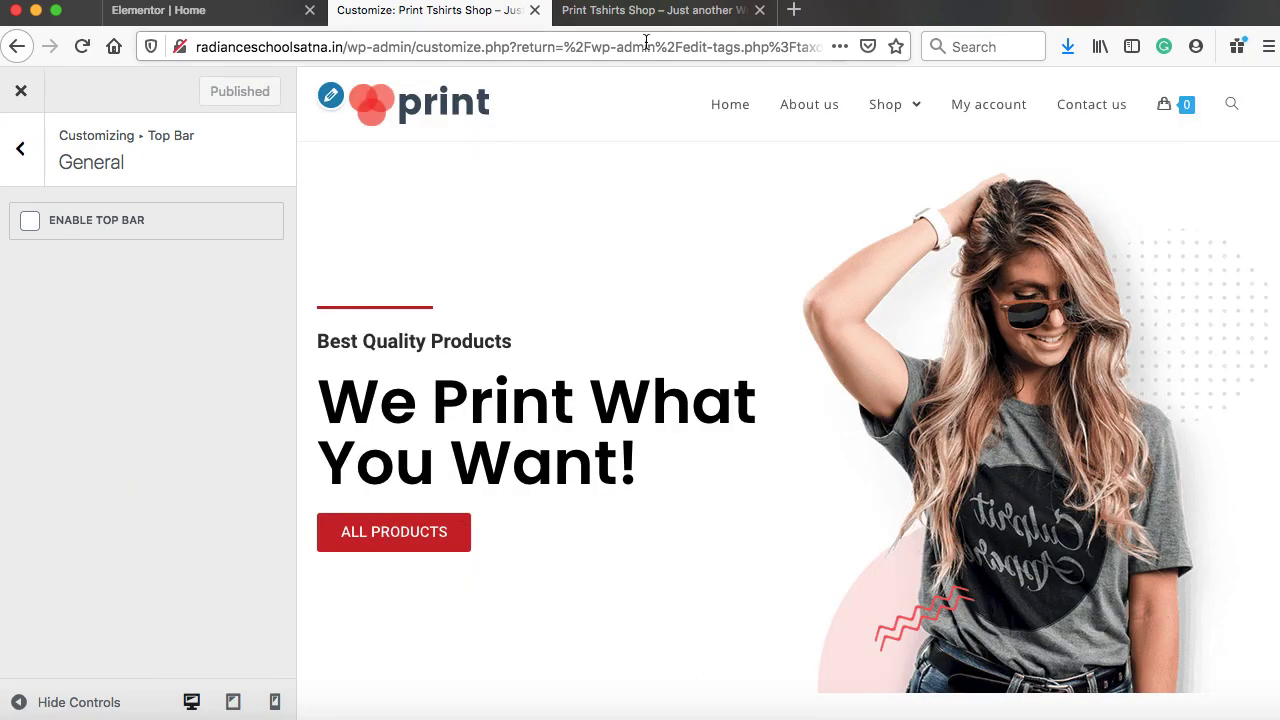
{"action": "left_click", "coordinate": [645, 10]}
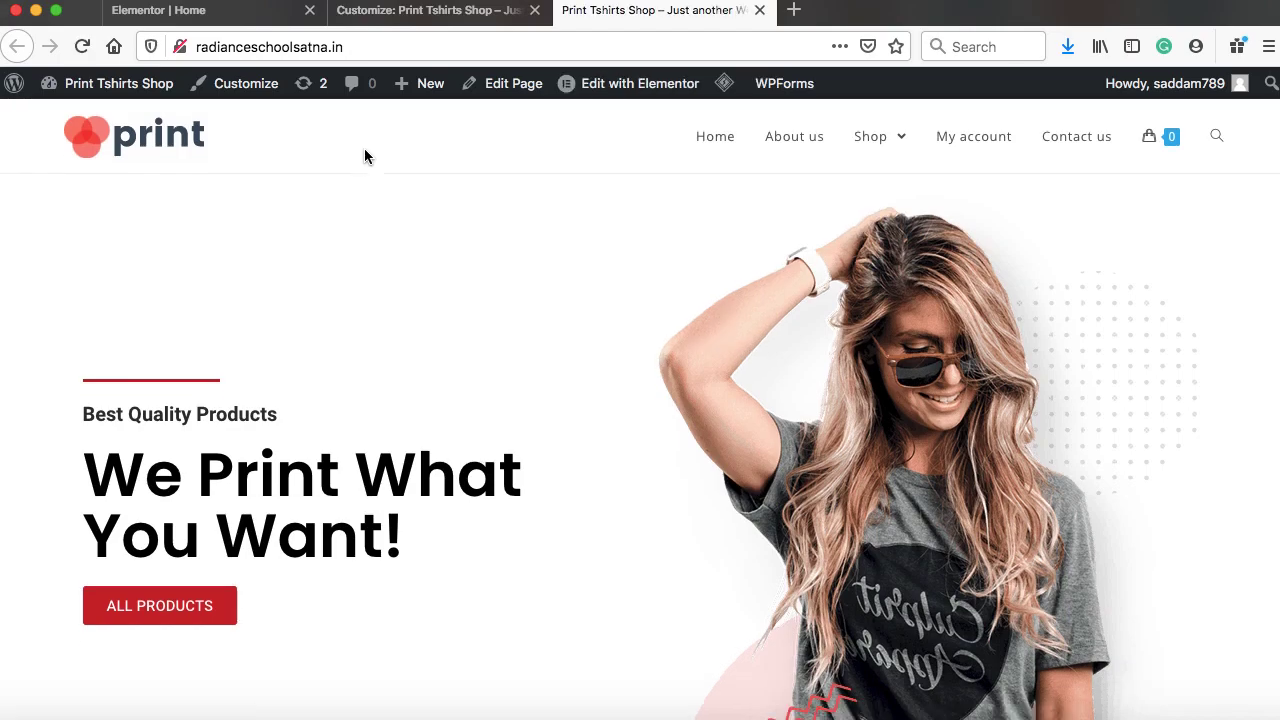
Check the OceanWP copyright line in the live footer, then open the Customizer's Footer Bottom settings
{"action": "scroll", "coordinate": [575, 322], "scroll_direction": "down", "scroll_amount": 20}
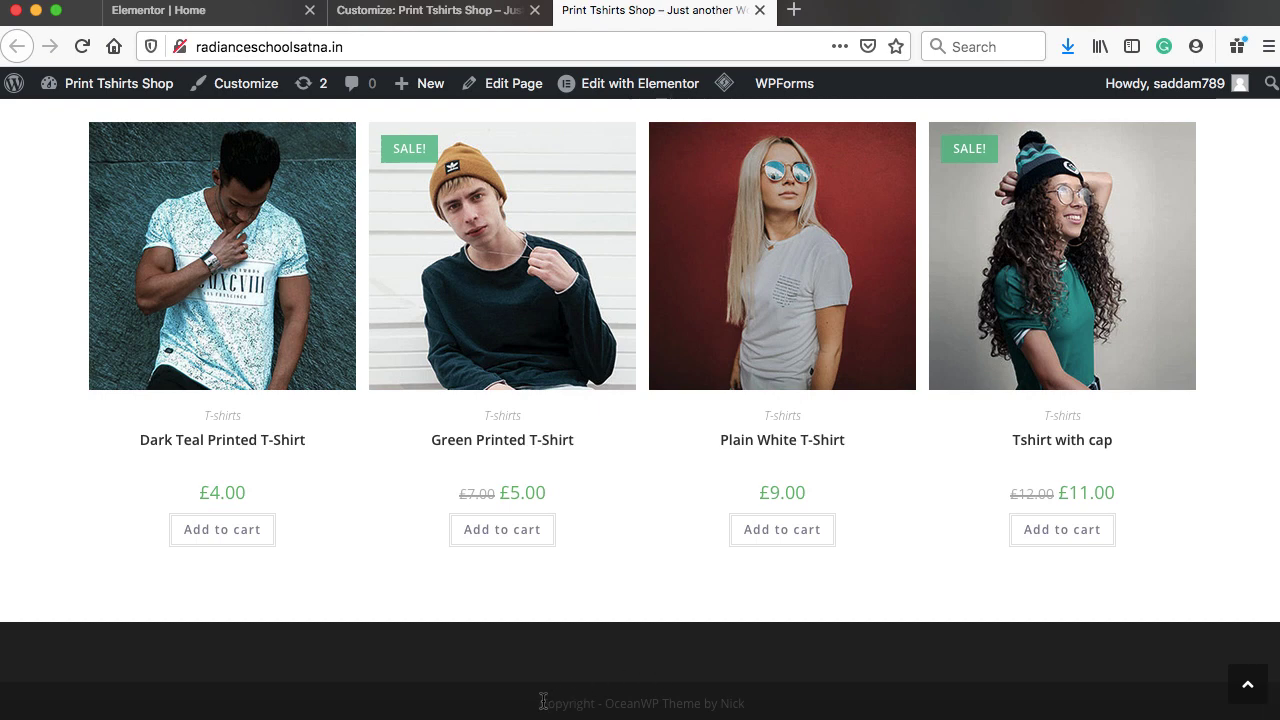
{"action": "left_click_drag", "start_coordinate": [538, 700], "coordinate": [752, 706]}
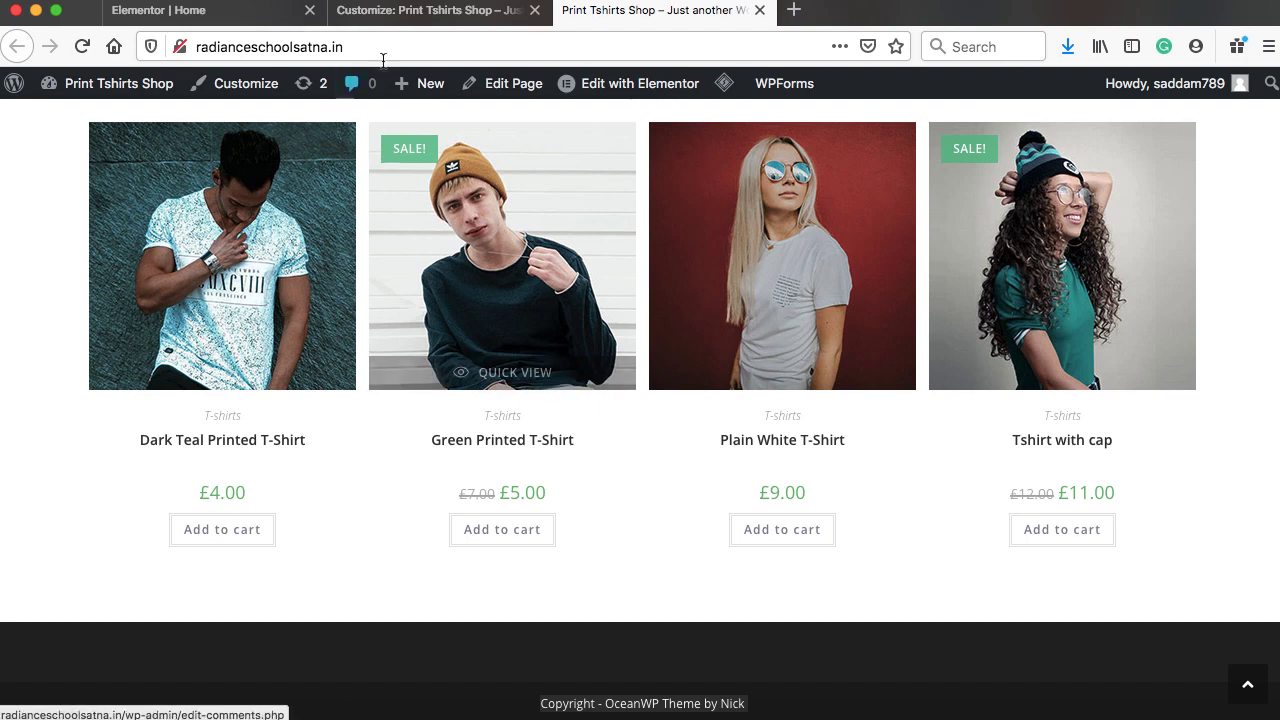
{"action": "left_click", "coordinate": [386, 20]}
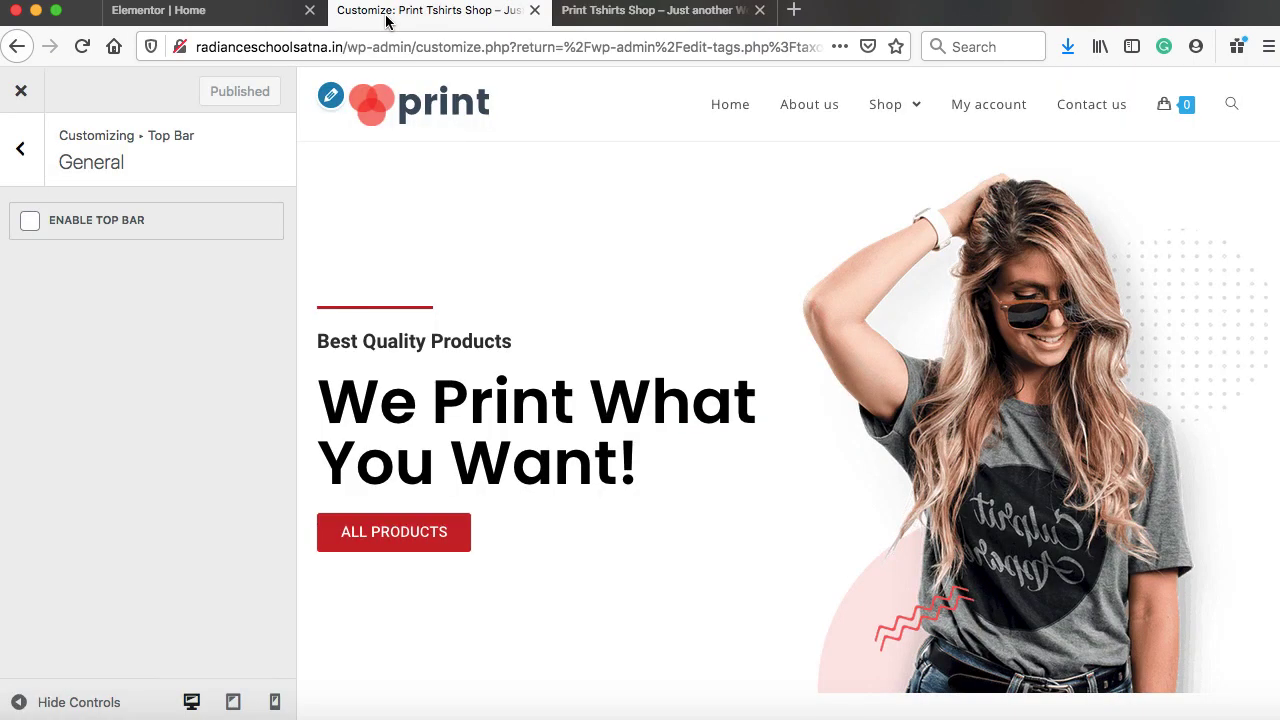
{"action": "left_click", "coordinate": [22, 150]}
{"action": "left_click", "coordinate": [26, 150]}
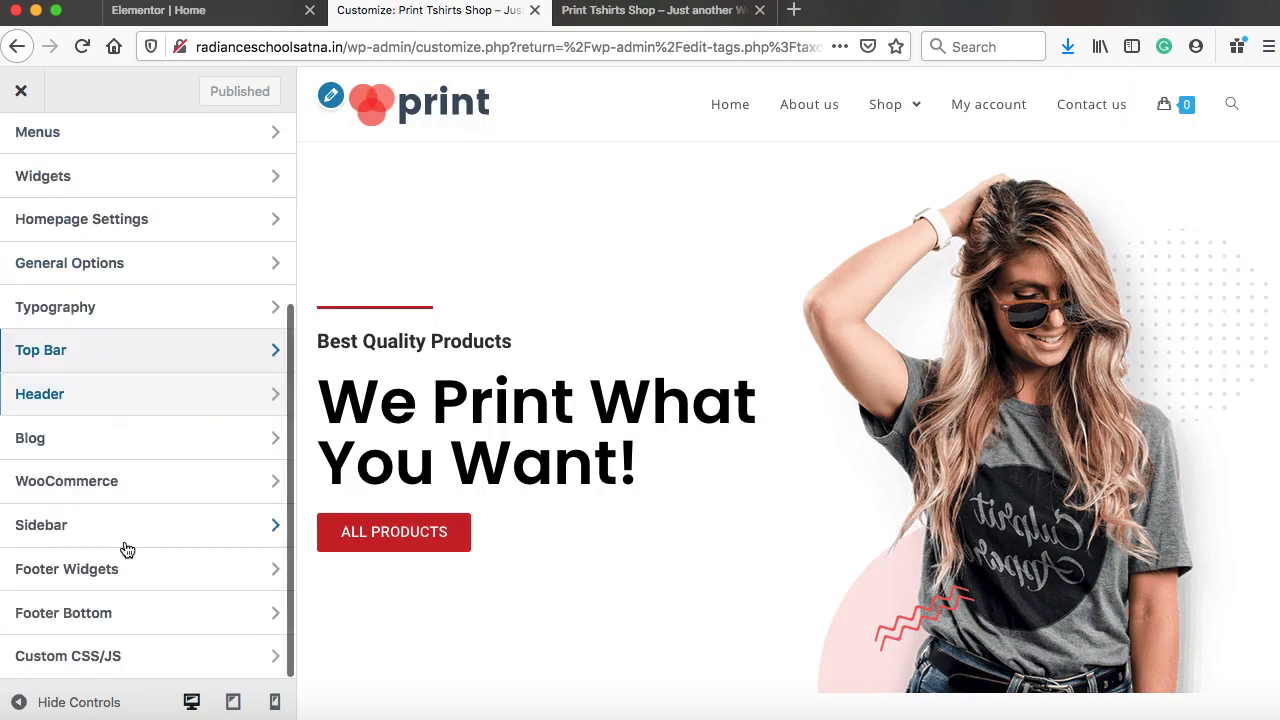
{"action": "left_click", "coordinate": [114, 615]}
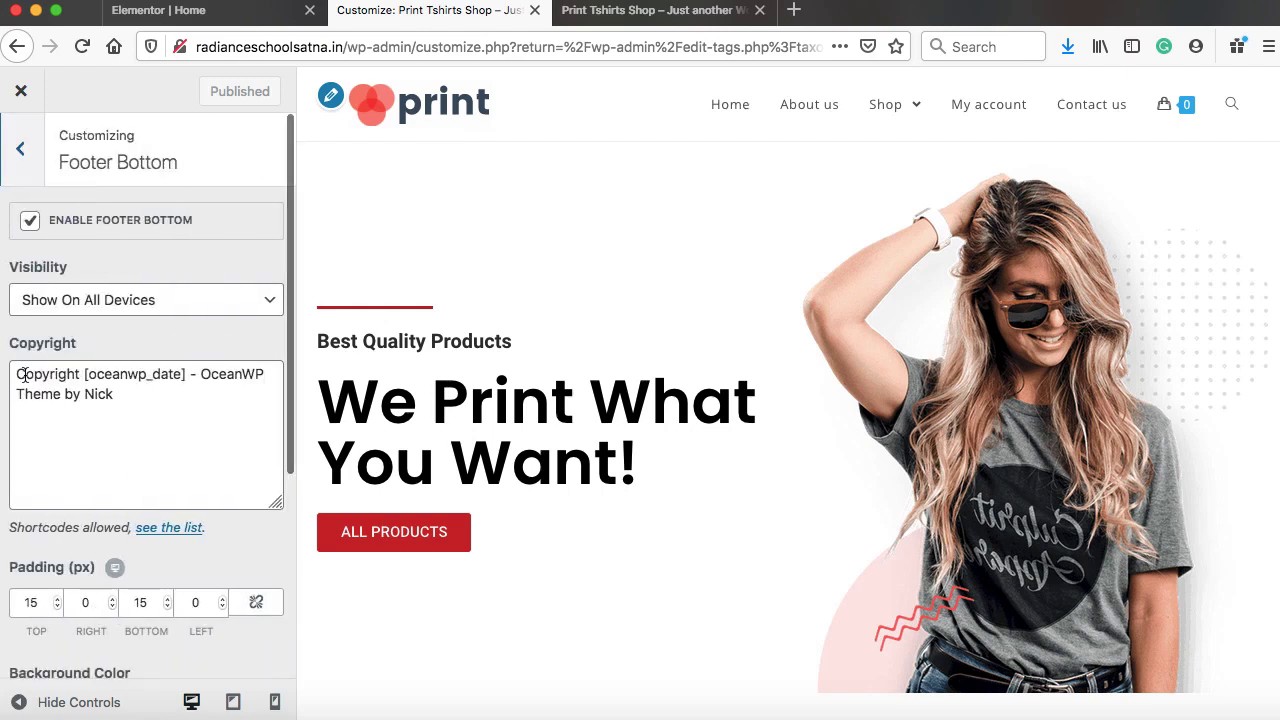
Replace the theme credit in the footer copyright with 'Print T-shirts Shop', publish, and verify it live
{"action": "left_click_drag", "start_coordinate": [84, 373], "coordinate": [110, 400]}
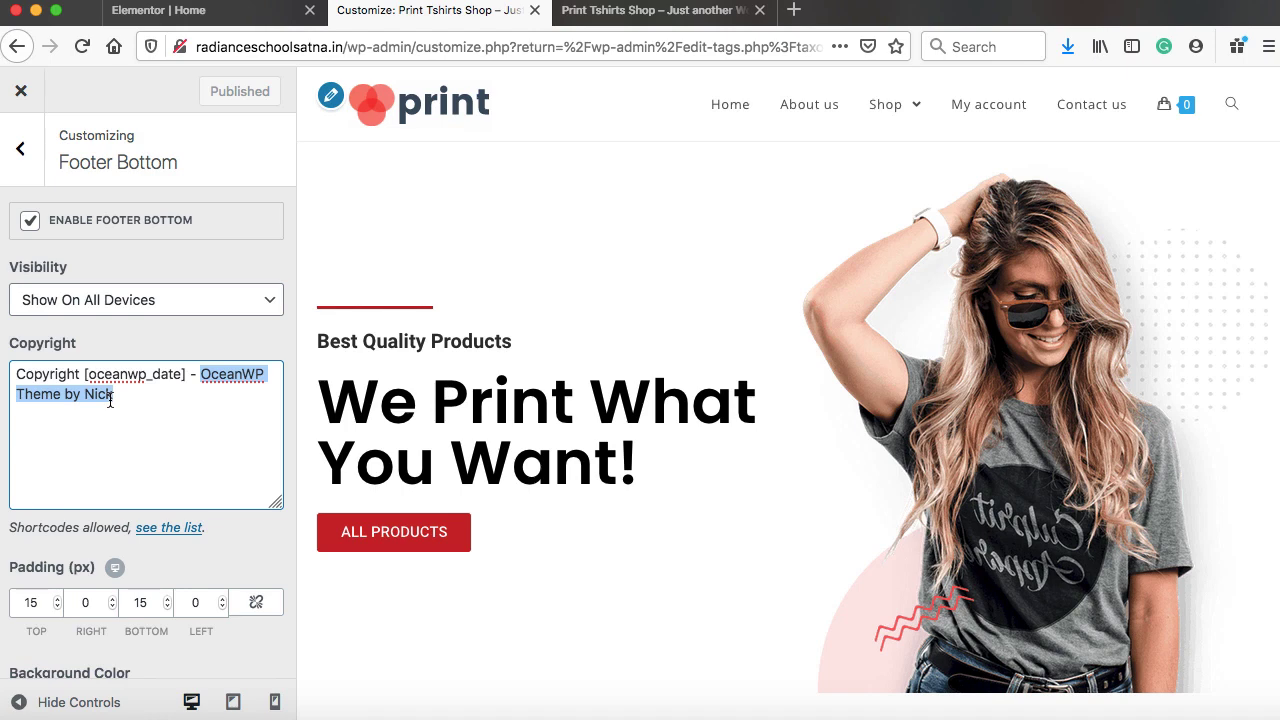
{"action": "type", "text": "Print"}
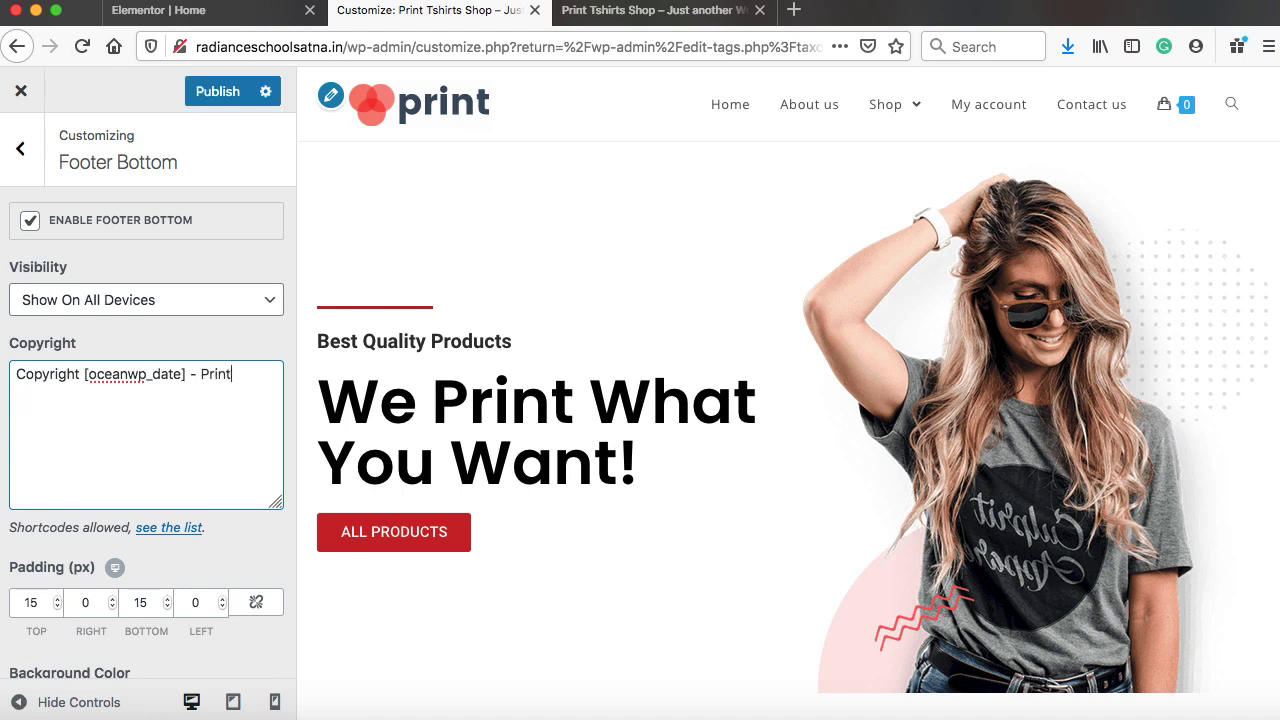
{"action": "type", "text": " T-shirts Shop"}
{"action": "left_click", "coordinate": [214, 91]}
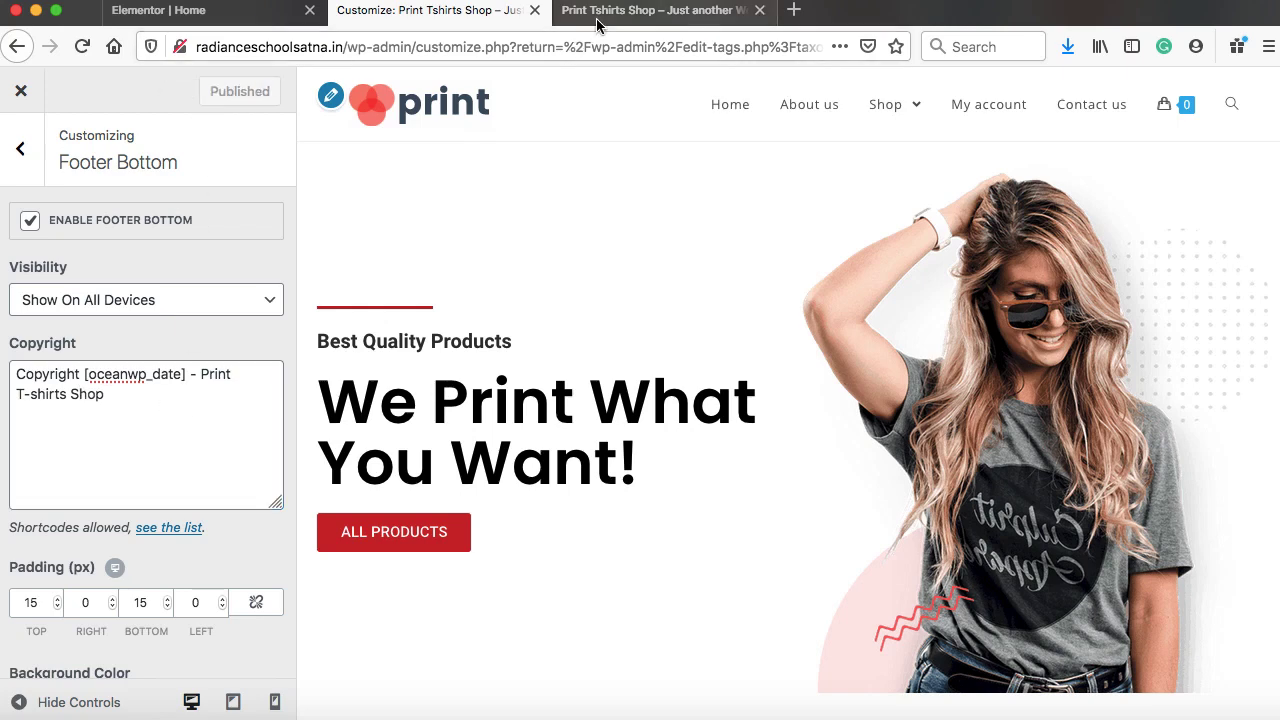
{"action": "left_click", "coordinate": [598, 20]}
{"action": "left_click", "coordinate": [82, 46]}
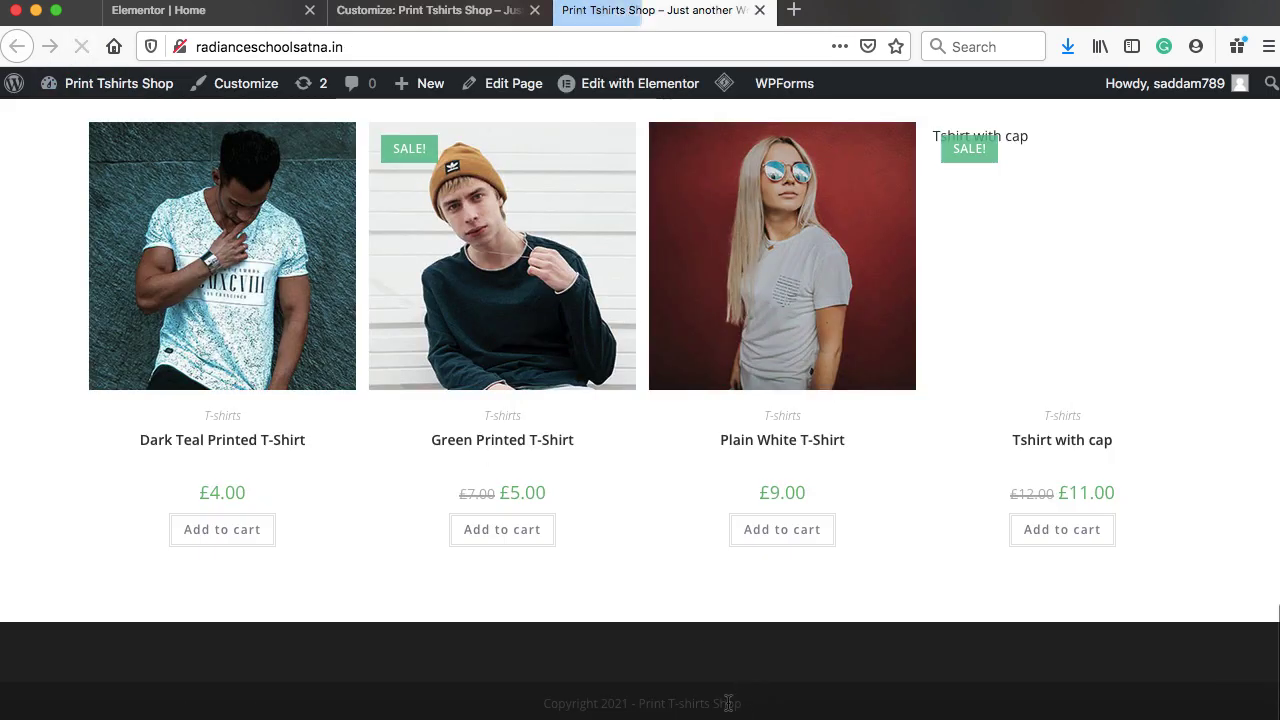
{"action": "left_click_drag", "start_coordinate": [745, 703], "coordinate": [546, 694]}
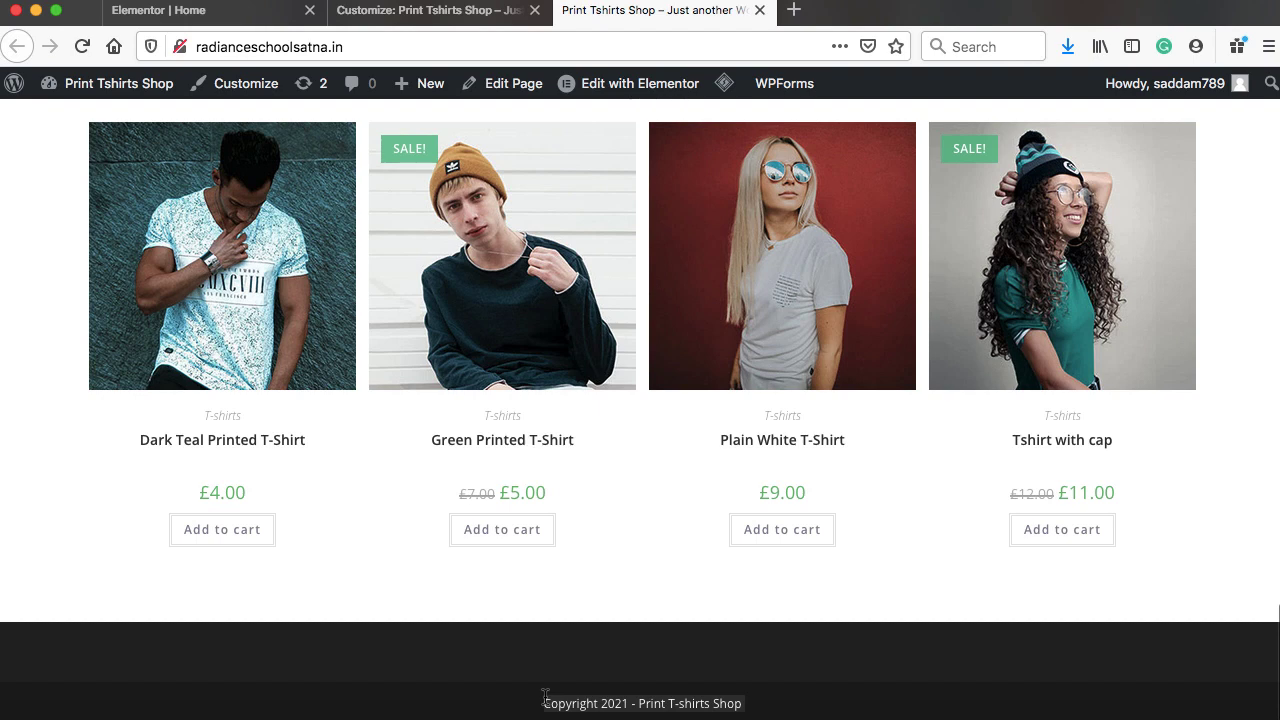
{"action": "left_click", "coordinate": [440, 12]}
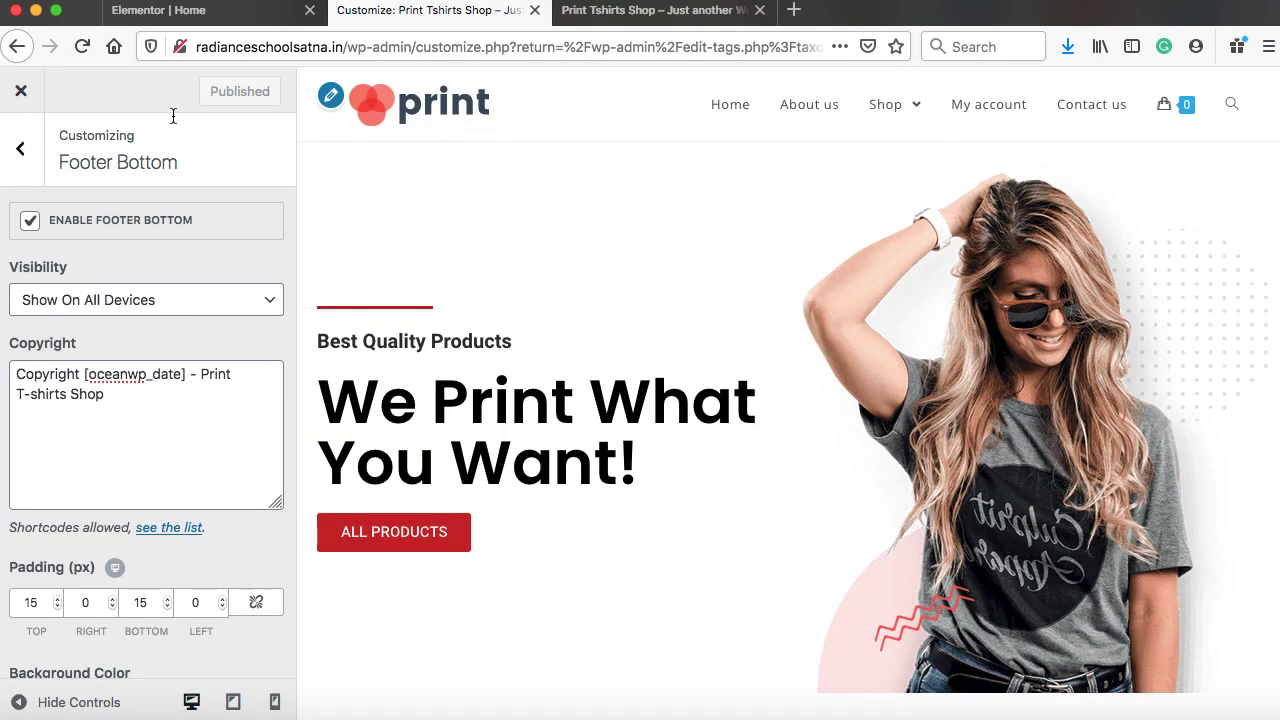
Review the Footer Widgets settings against the live site, then close the Customizer
{"action": "left_click", "coordinate": [18, 155]}
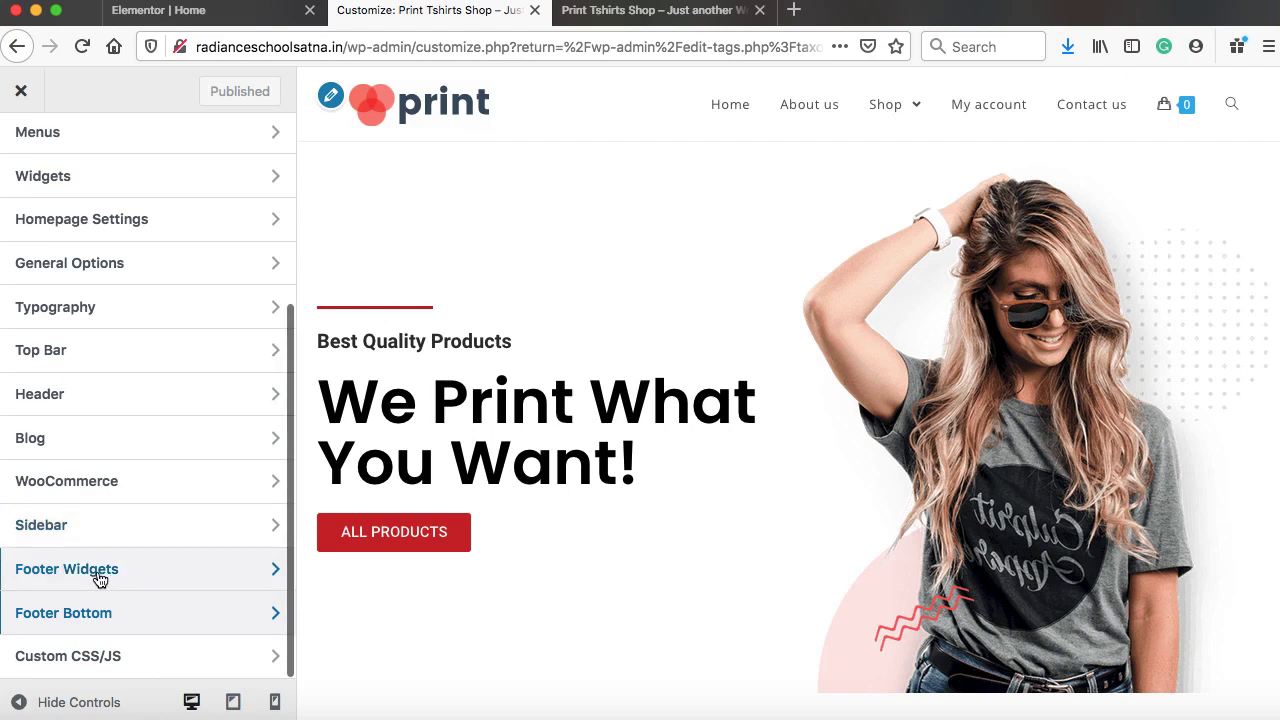
{"action": "left_click", "coordinate": [134, 570]}
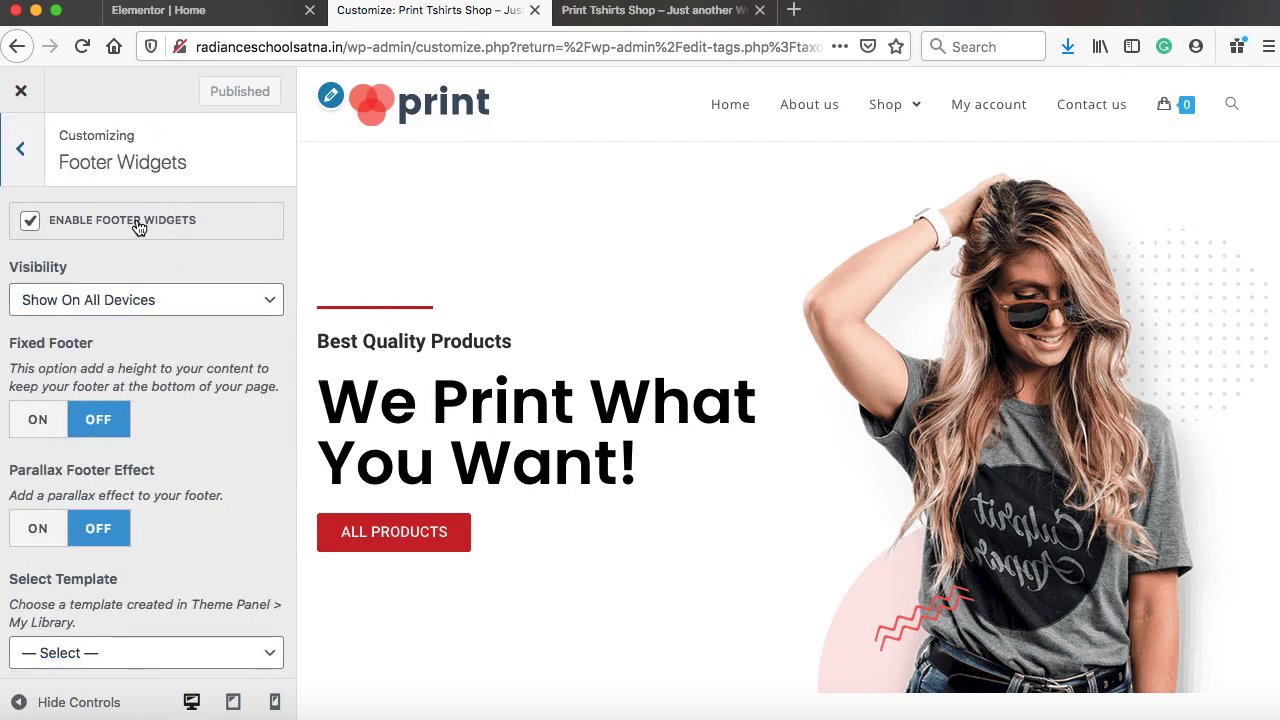
{"action": "left_click", "coordinate": [630, 10]}
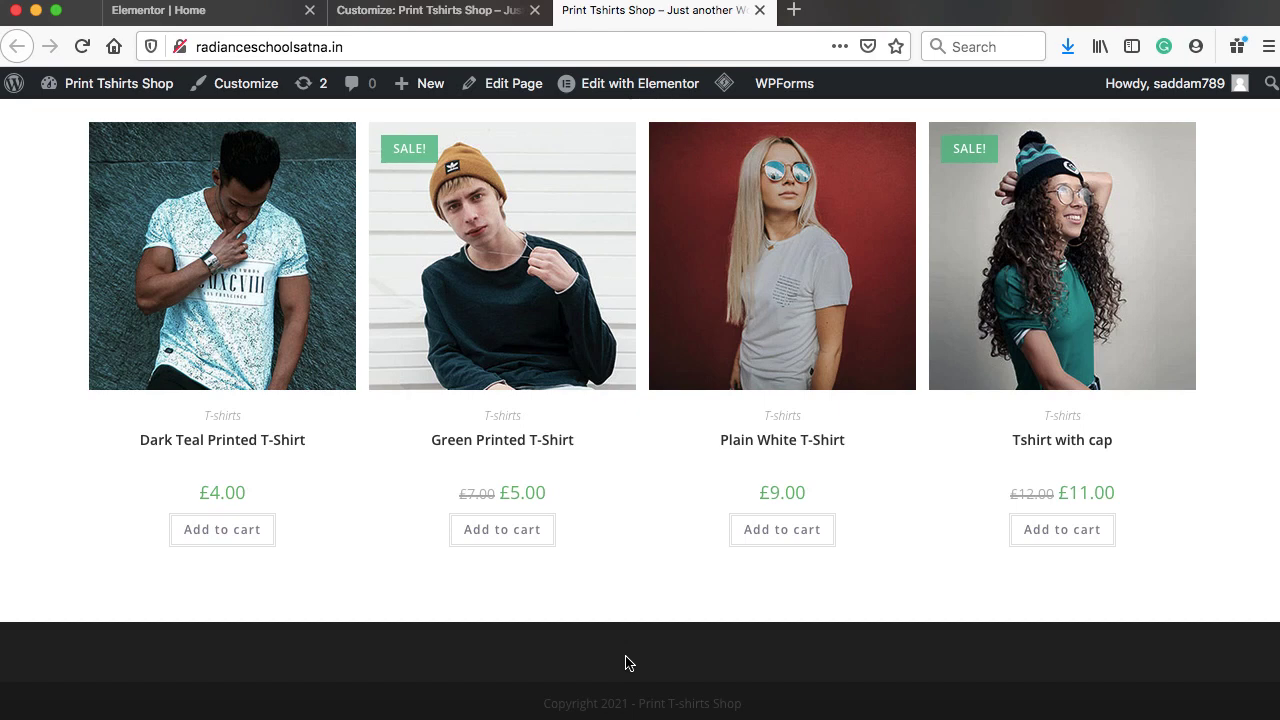
{"action": "left_click", "coordinate": [409, 10]}
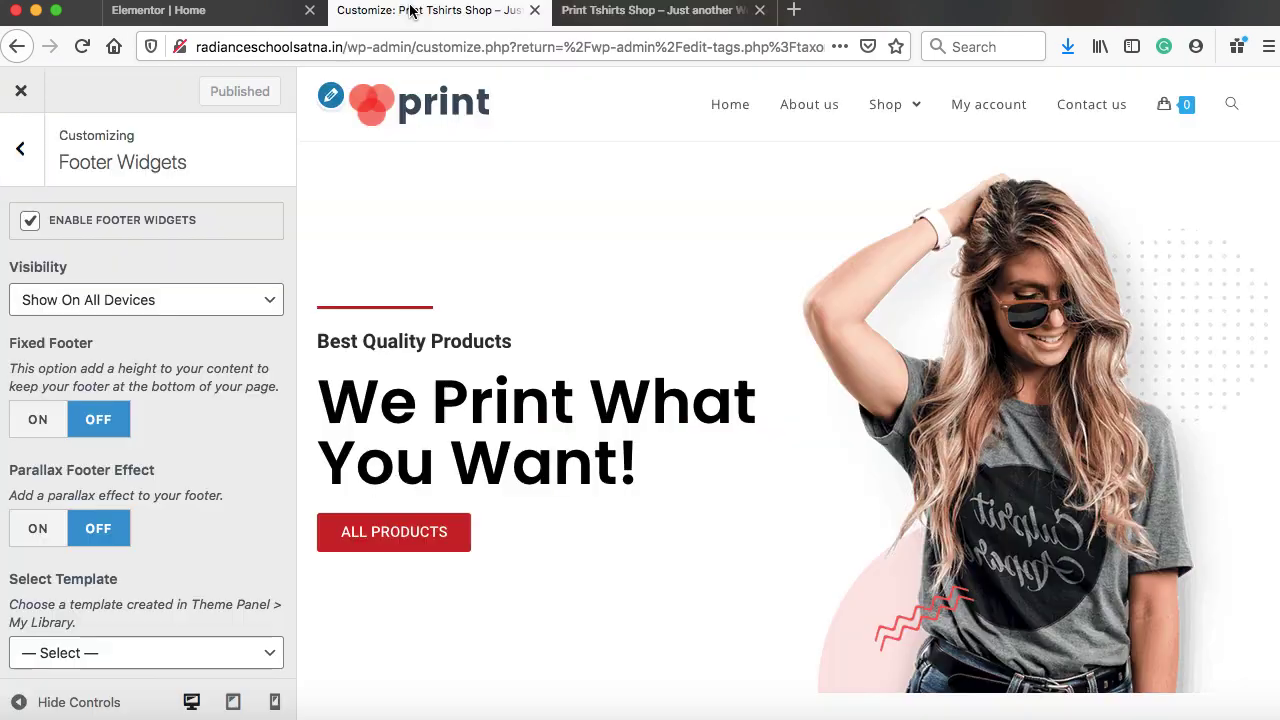
{"action": "left_click", "coordinate": [21, 93]}
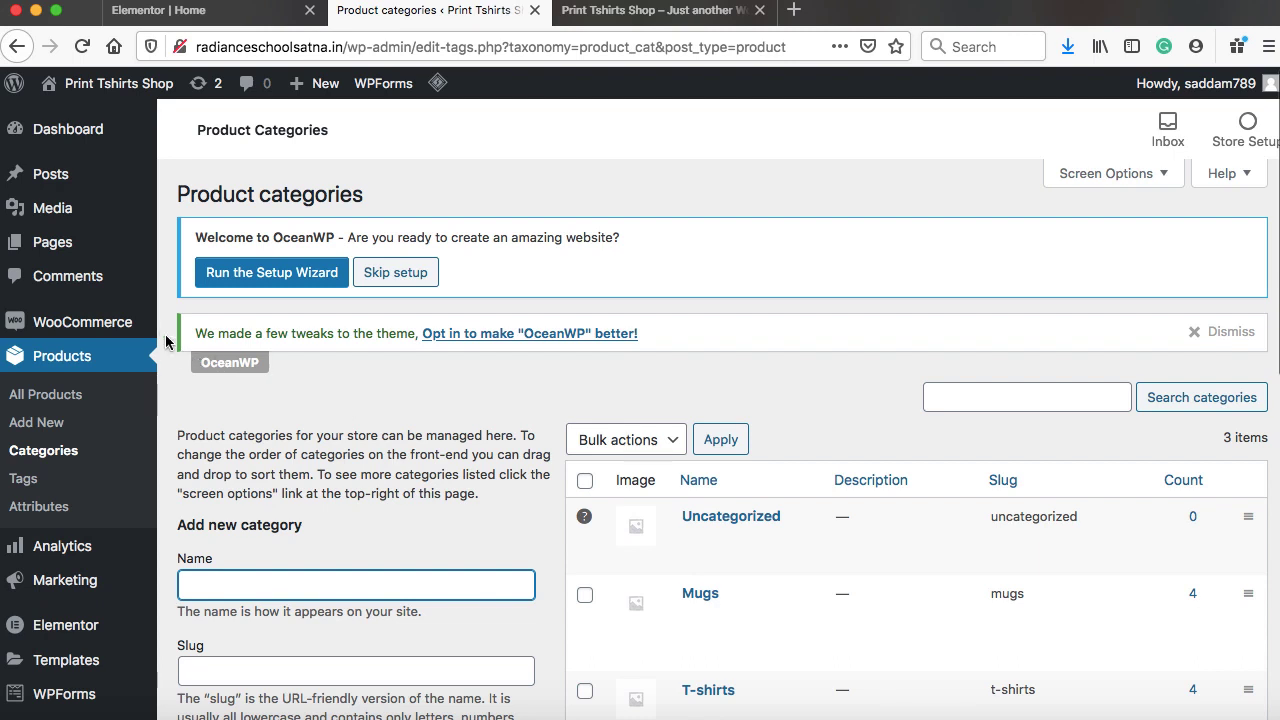
Open WooCommerce > Settings on the General tab
{"action": "mouse_move", "coordinate": [141, 325]}
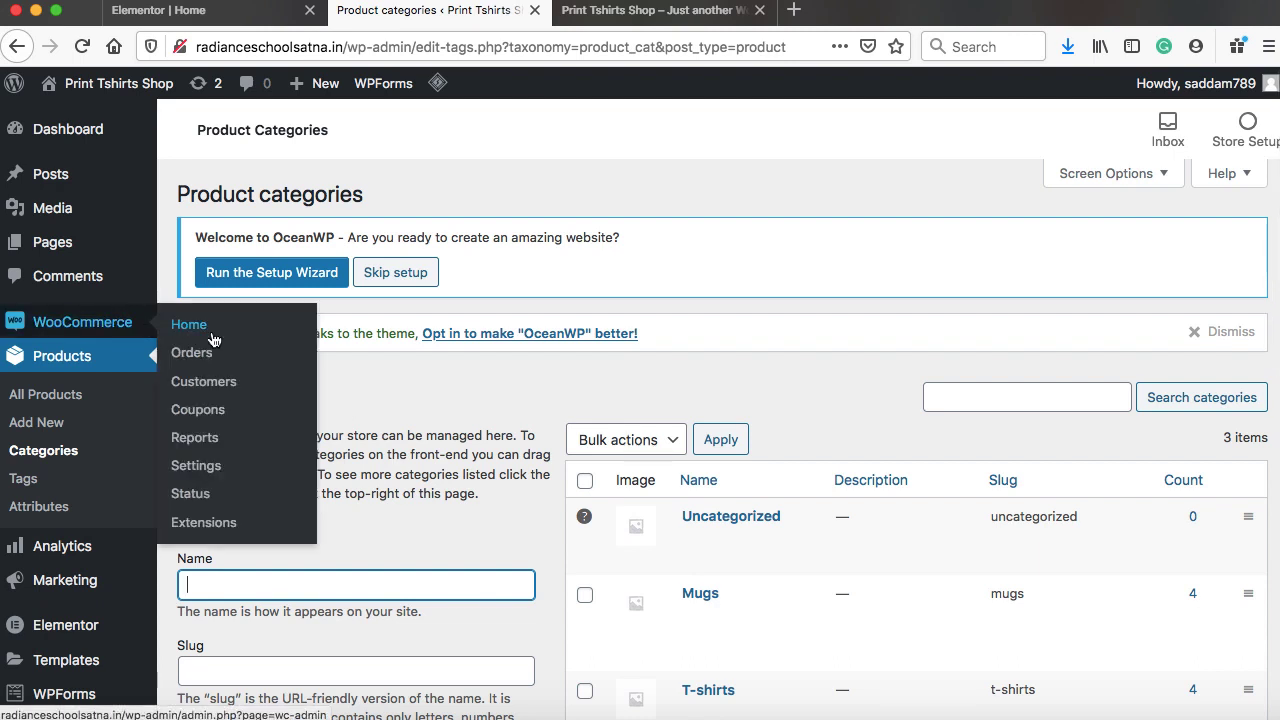
{"action": "left_click", "coordinate": [212, 475]}
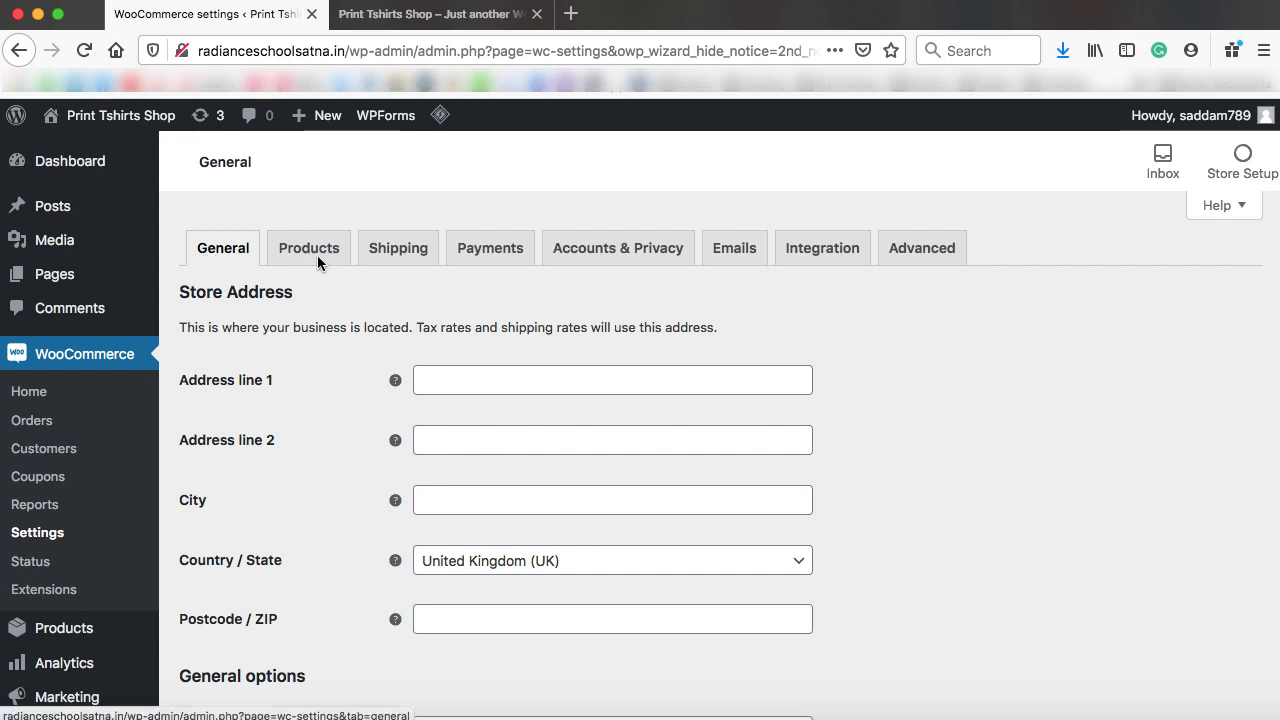
{"action": "left_click", "coordinate": [388, 256]}
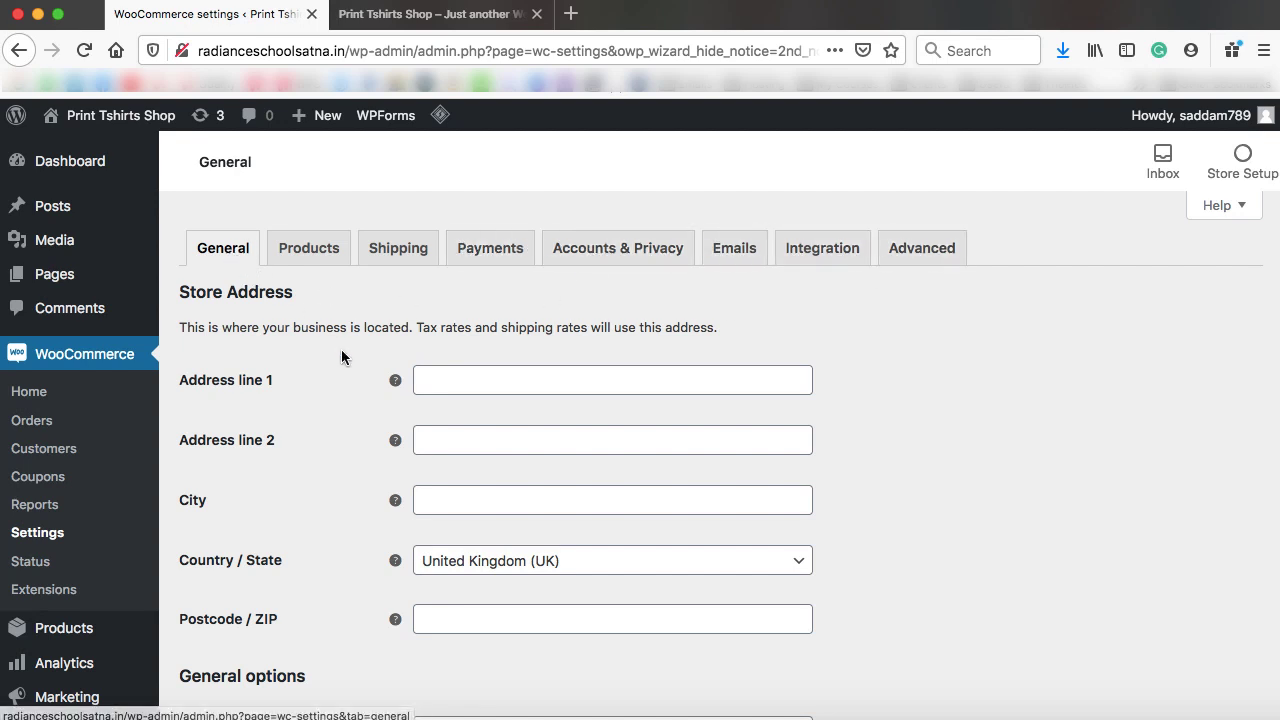
Enter the store's street address, city and postcode, with Country / State set to United States (US) — Texas
{"action": "scroll", "coordinate": [341, 357], "scroll_direction": "down", "scroll_amount": 1}
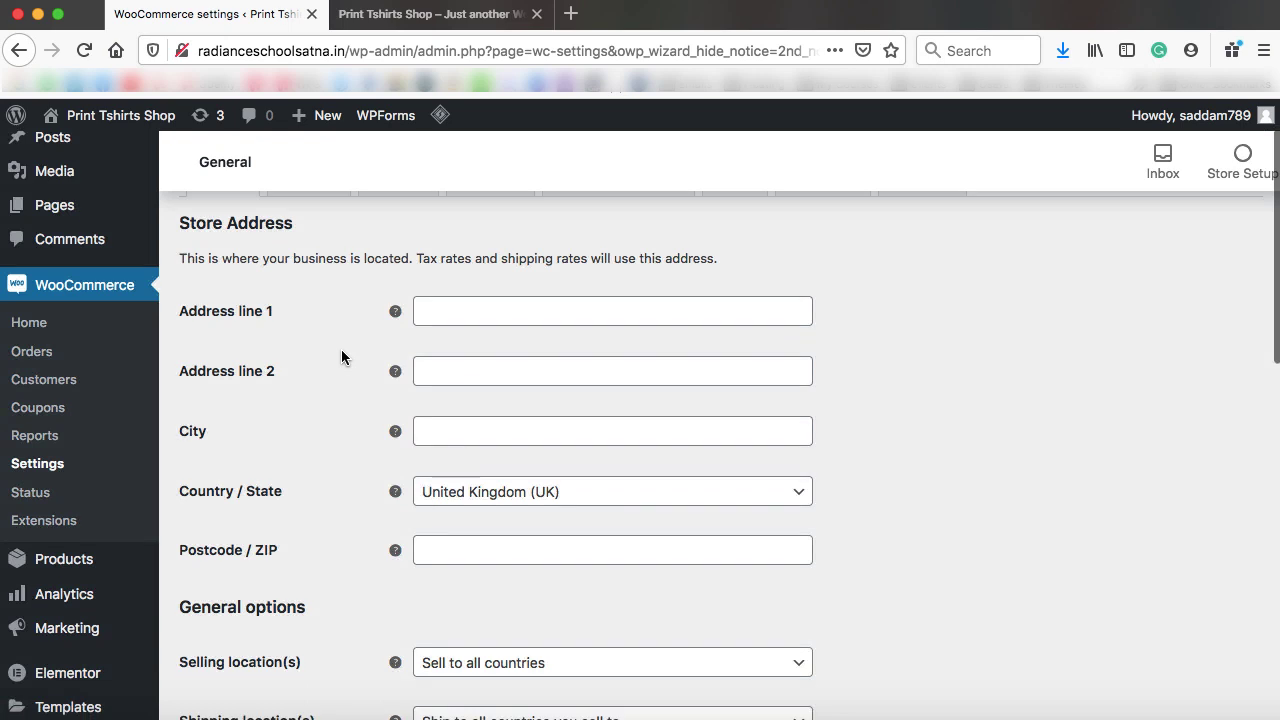
{"action": "left_click", "coordinate": [525, 310]}
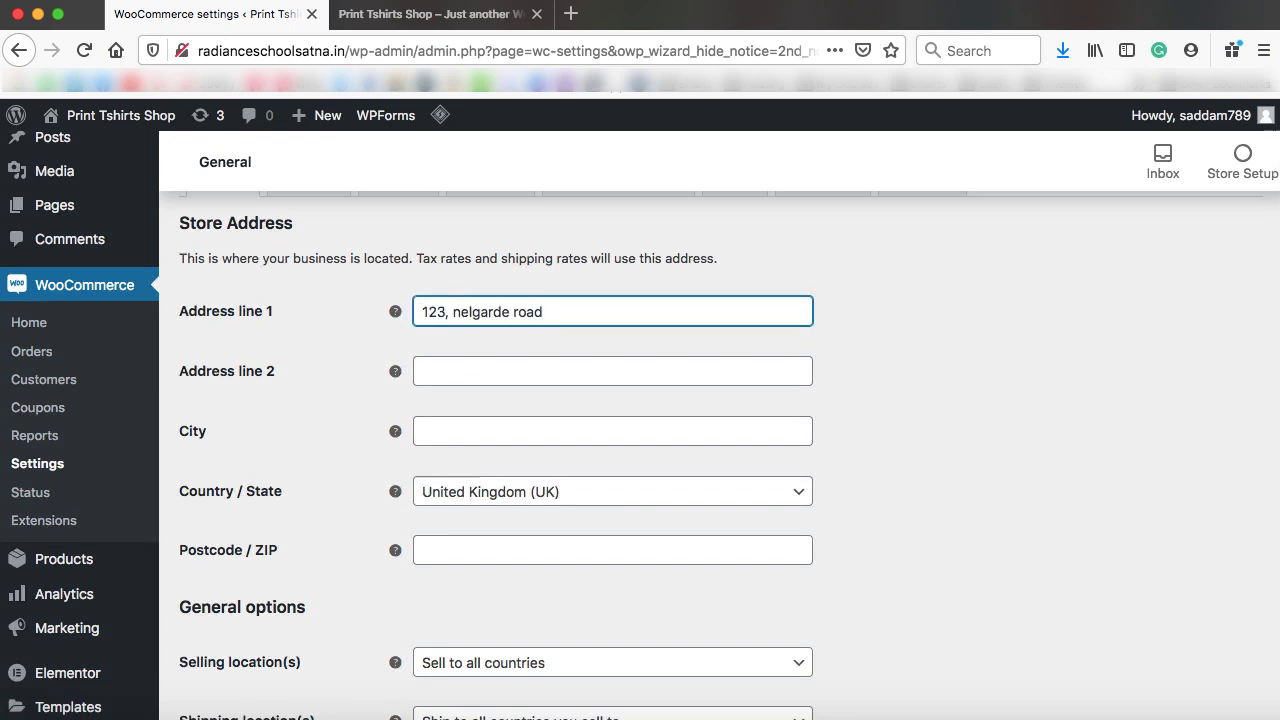
{"action": "left_click", "coordinate": [448, 376]}
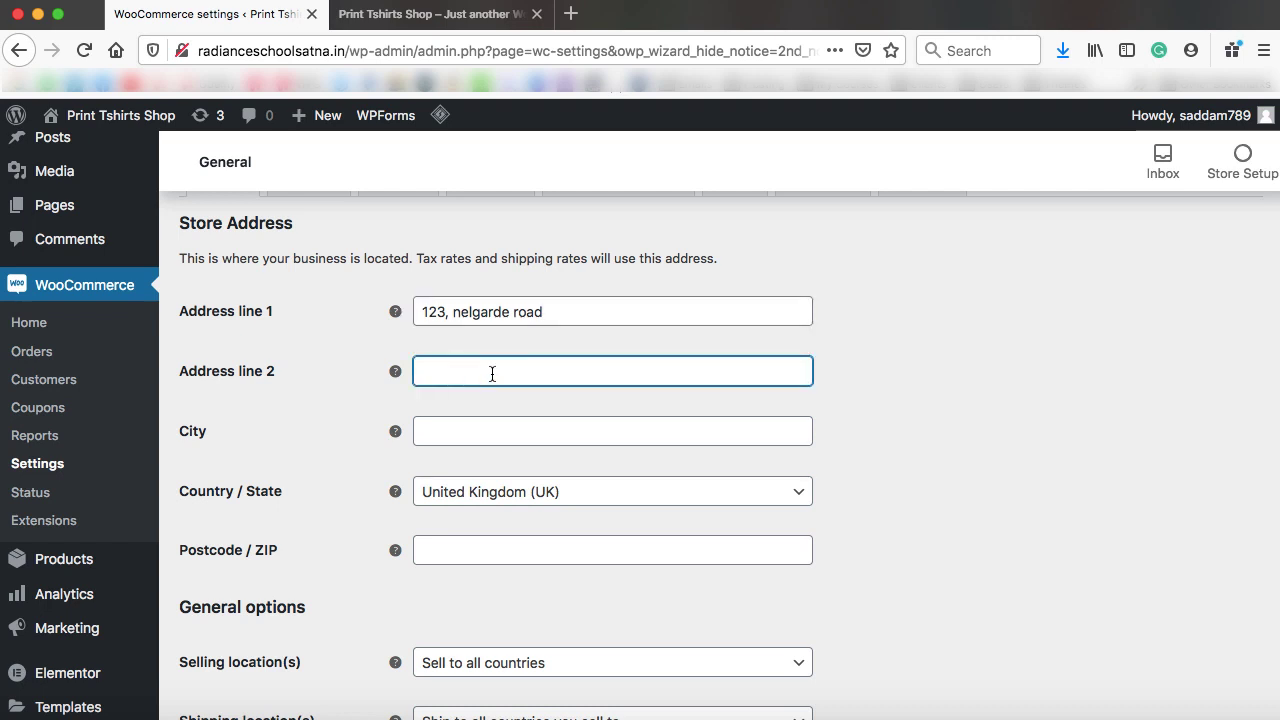
{"action": "left_click", "coordinate": [460, 430]}
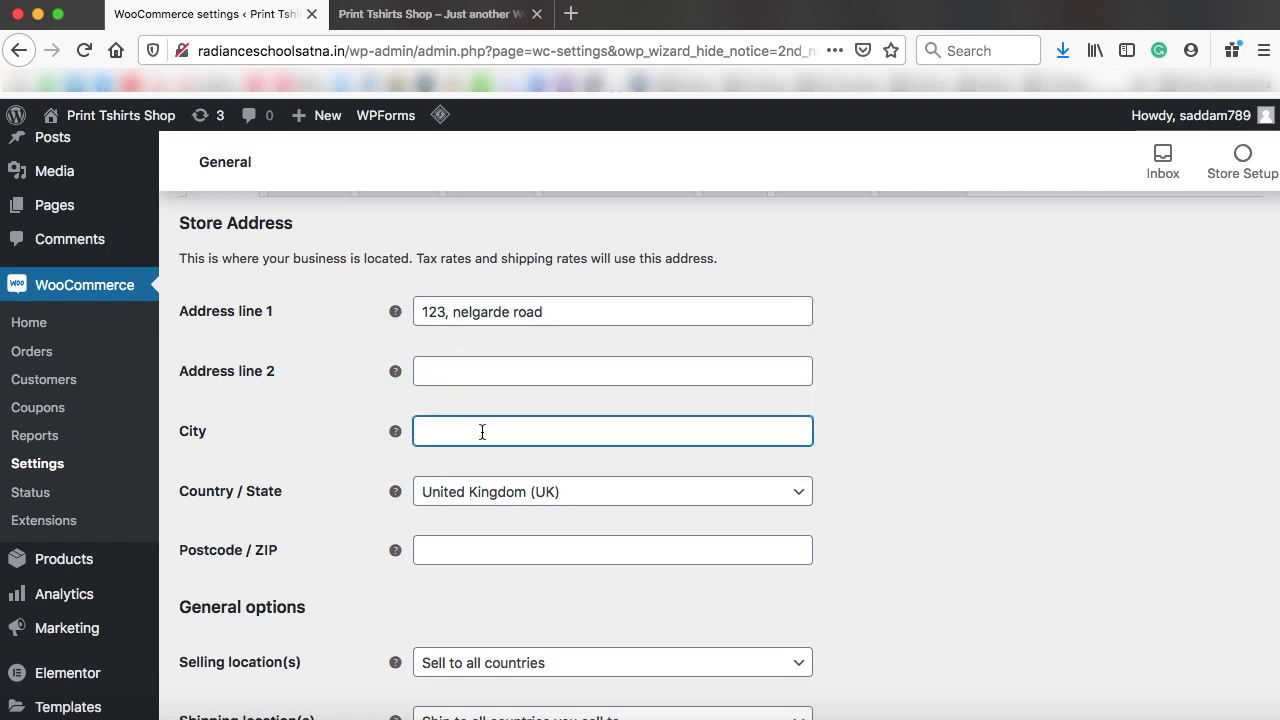
{"action": "type", "text": "Texas"}
{"action": "left_click", "coordinate": [471, 497]}
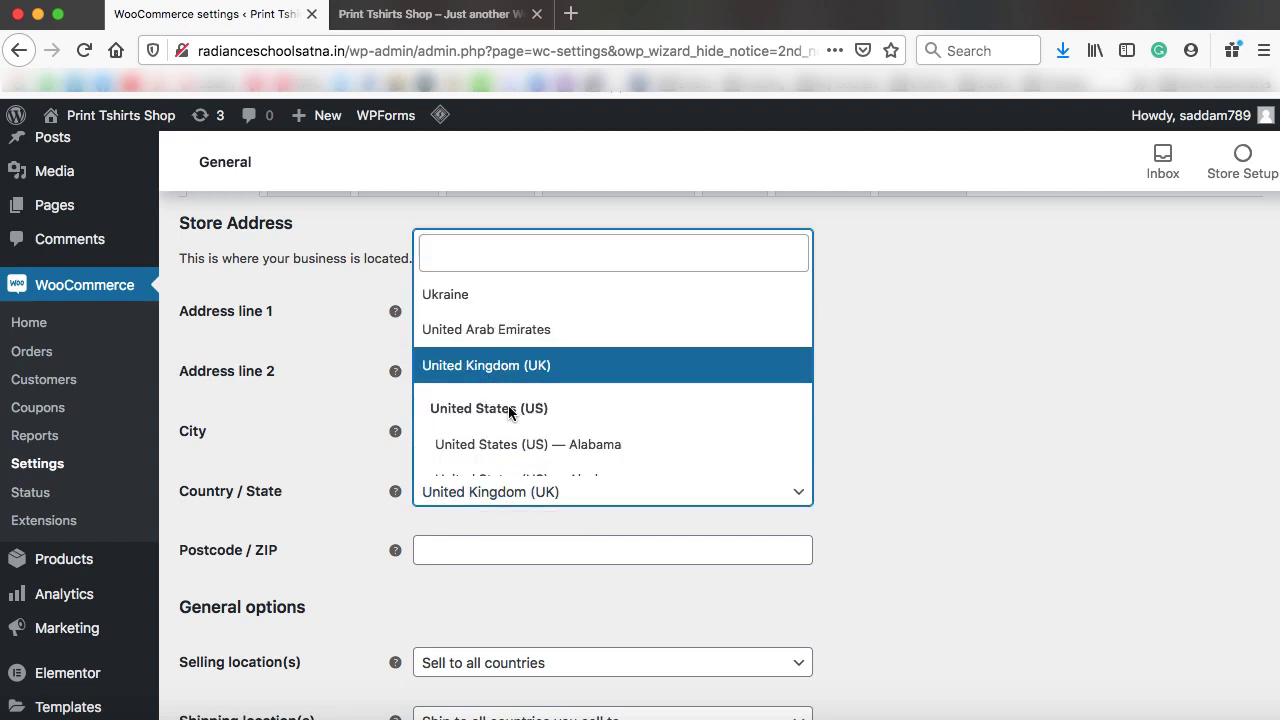
{"action": "scroll", "coordinate": [508, 405], "scroll_direction": "down", "scroll_amount": 15}
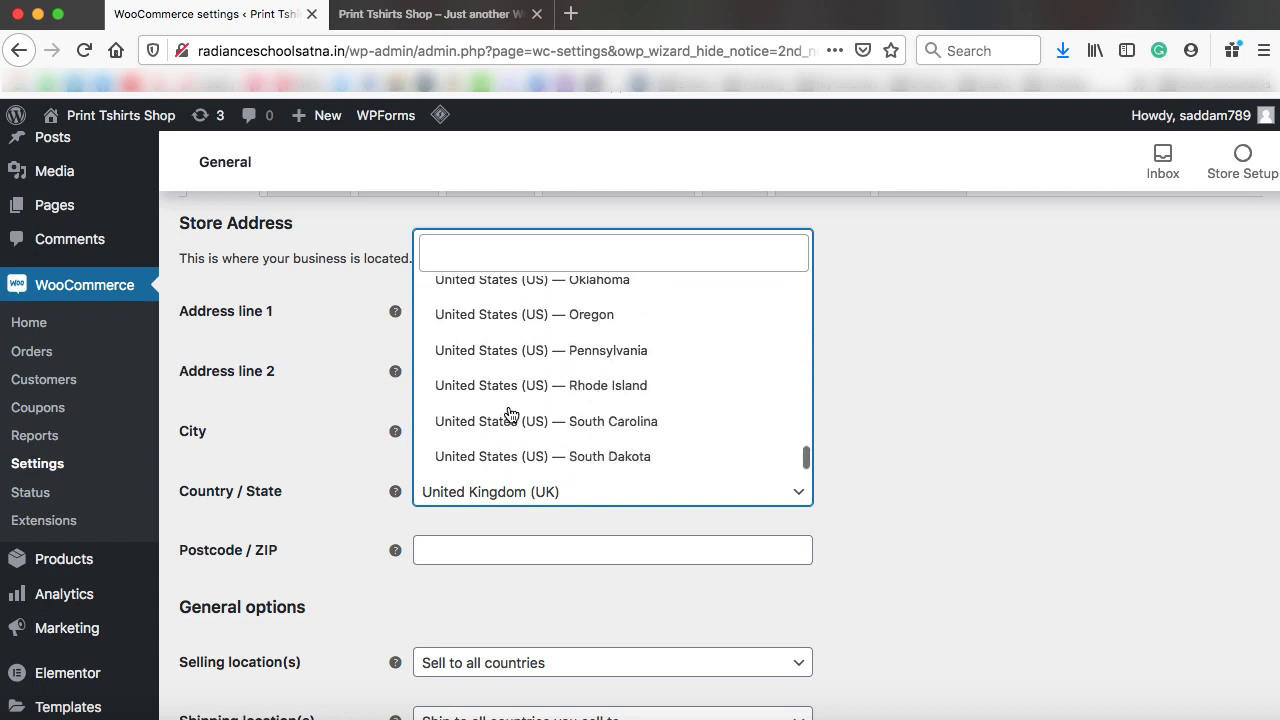
{"action": "scroll", "coordinate": [510, 415], "scroll_direction": "down", "scroll_amount": 3}
{"action": "left_click", "coordinate": [497, 372]}
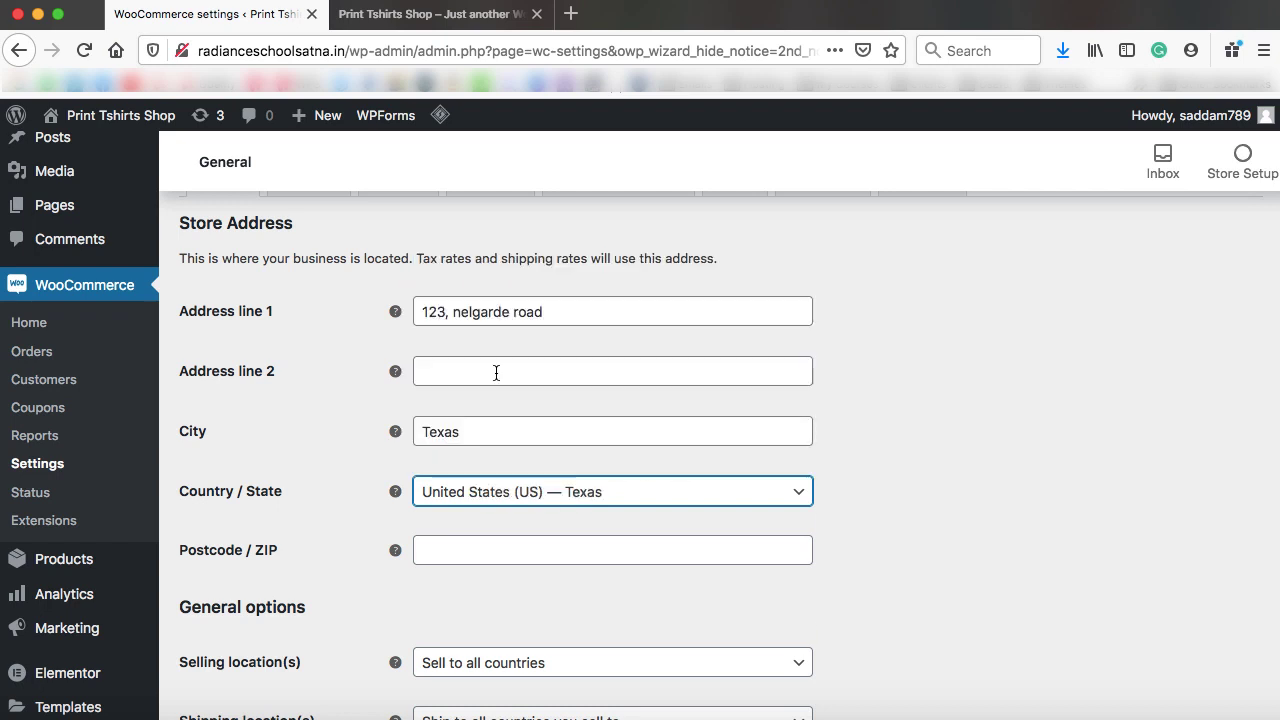
{"action": "left_click", "coordinate": [460, 556]}
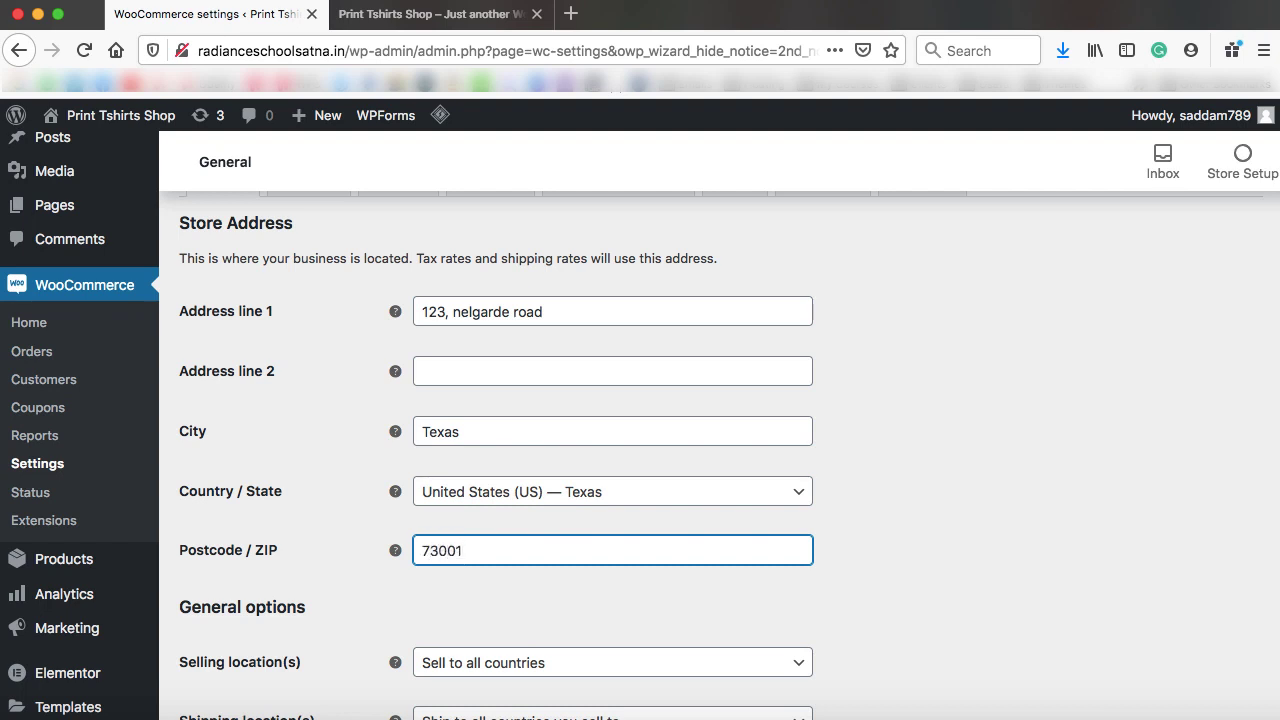
{"action": "scroll", "coordinate": [305, 430], "scroll_direction": "down", "scroll_amount": 5}
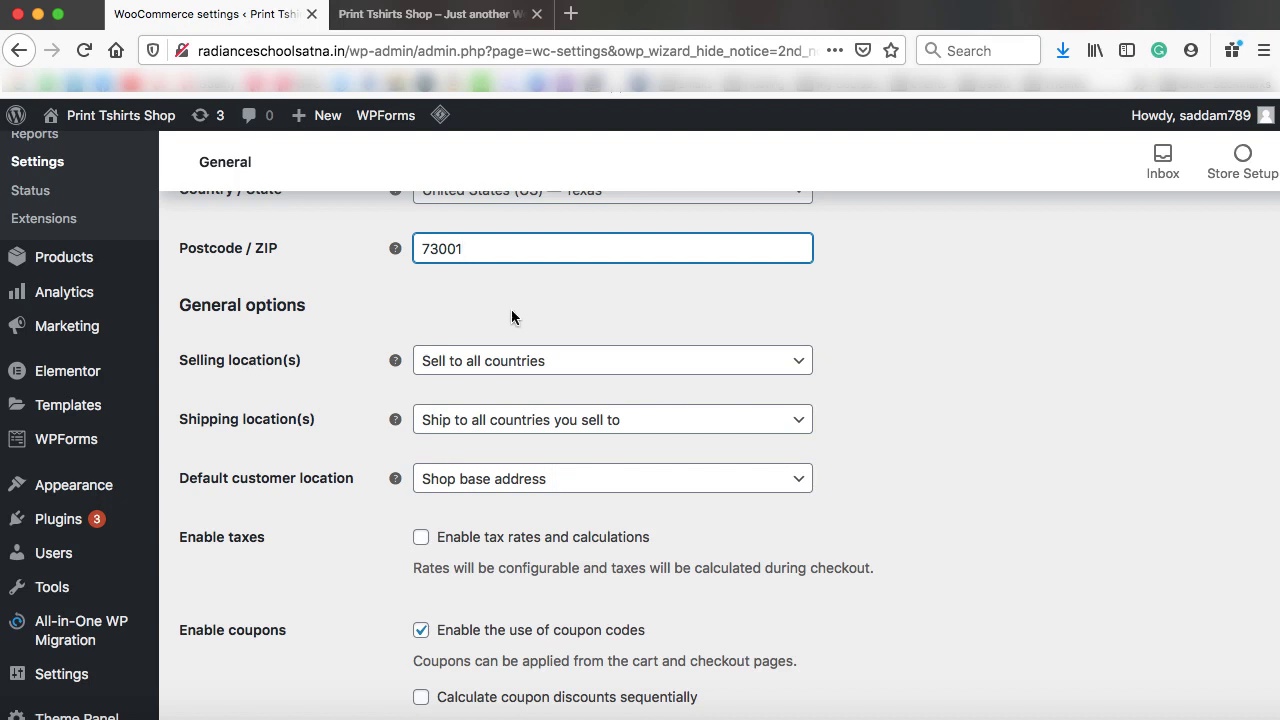
Keep Sell to all countries as the selling location and enable tax rates and calculations
{"action": "left_click", "coordinate": [488, 369]}
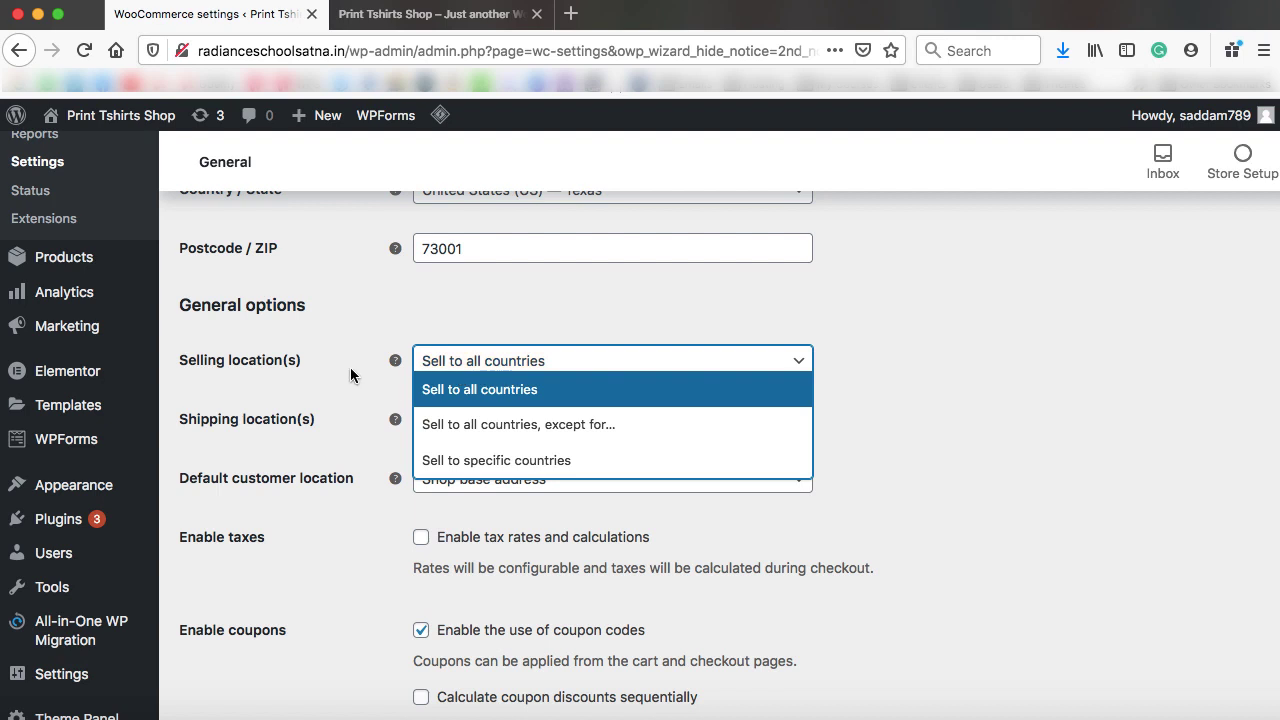
{"action": "left_click", "coordinate": [350, 375]}
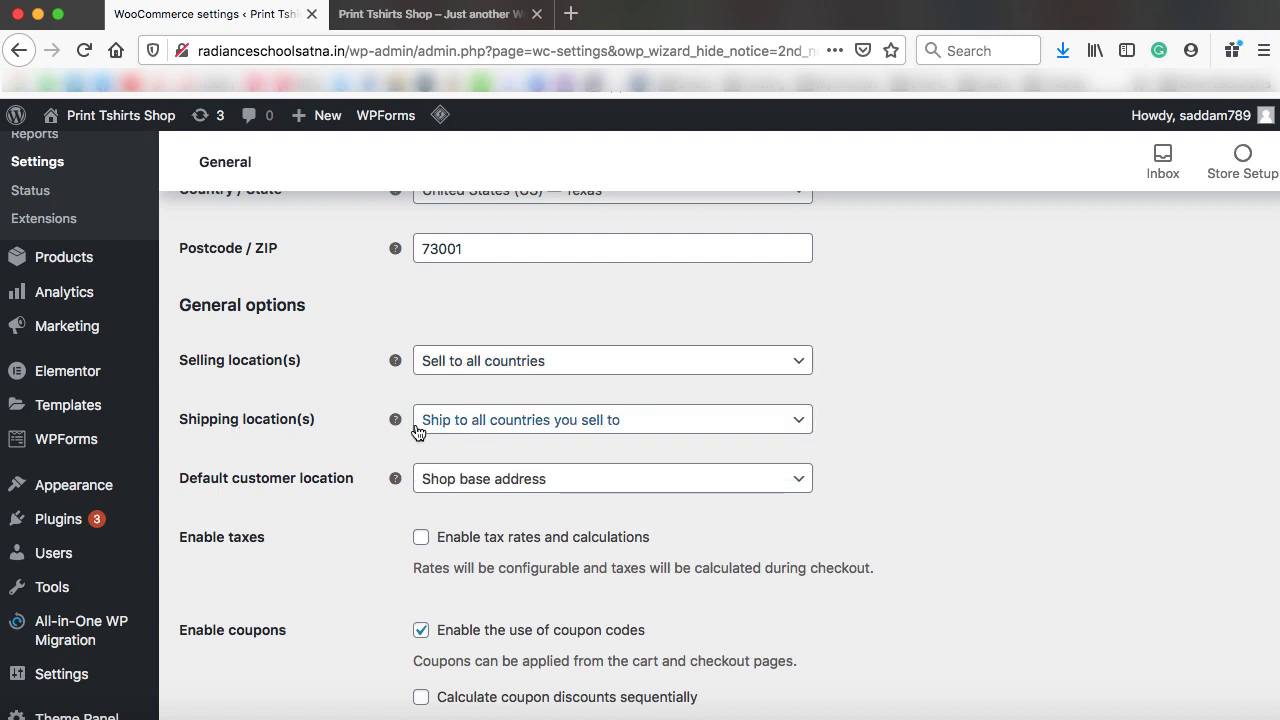
{"action": "scroll", "coordinate": [285, 480], "scroll_direction": "down", "scroll_amount": 1}
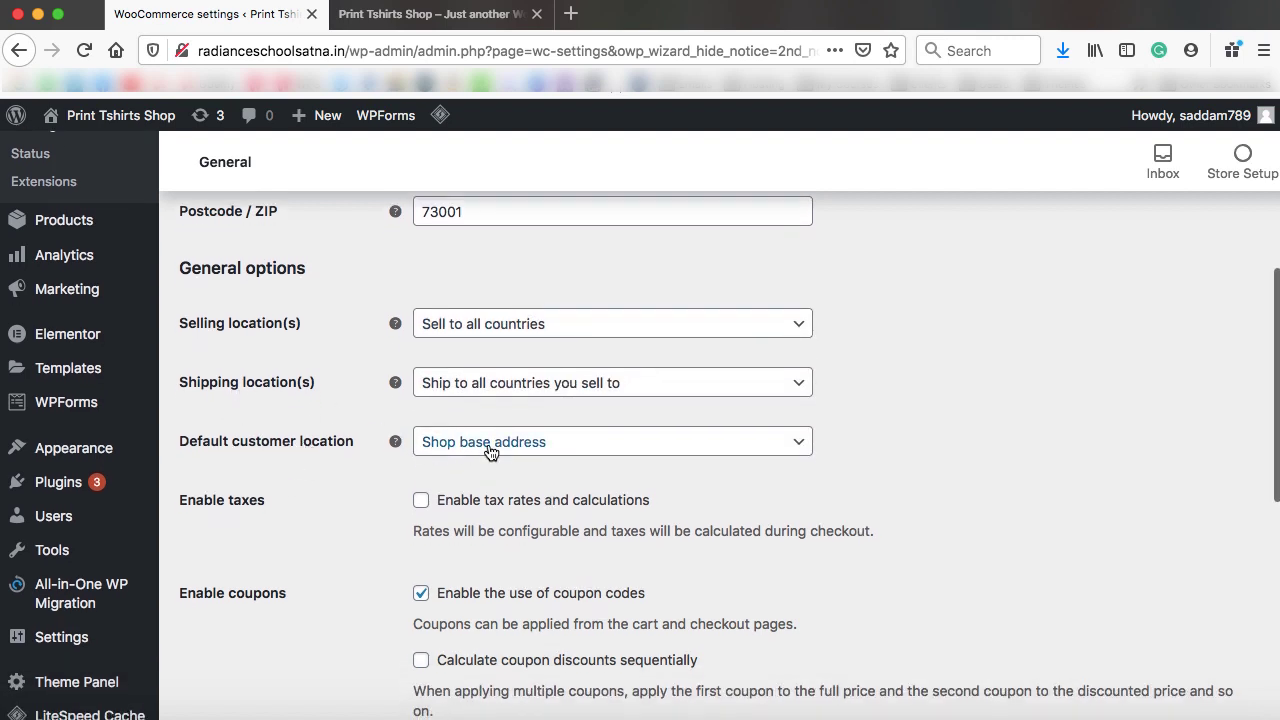
{"action": "scroll", "coordinate": [296, 510], "scroll_direction": "down", "scroll_amount": 3}
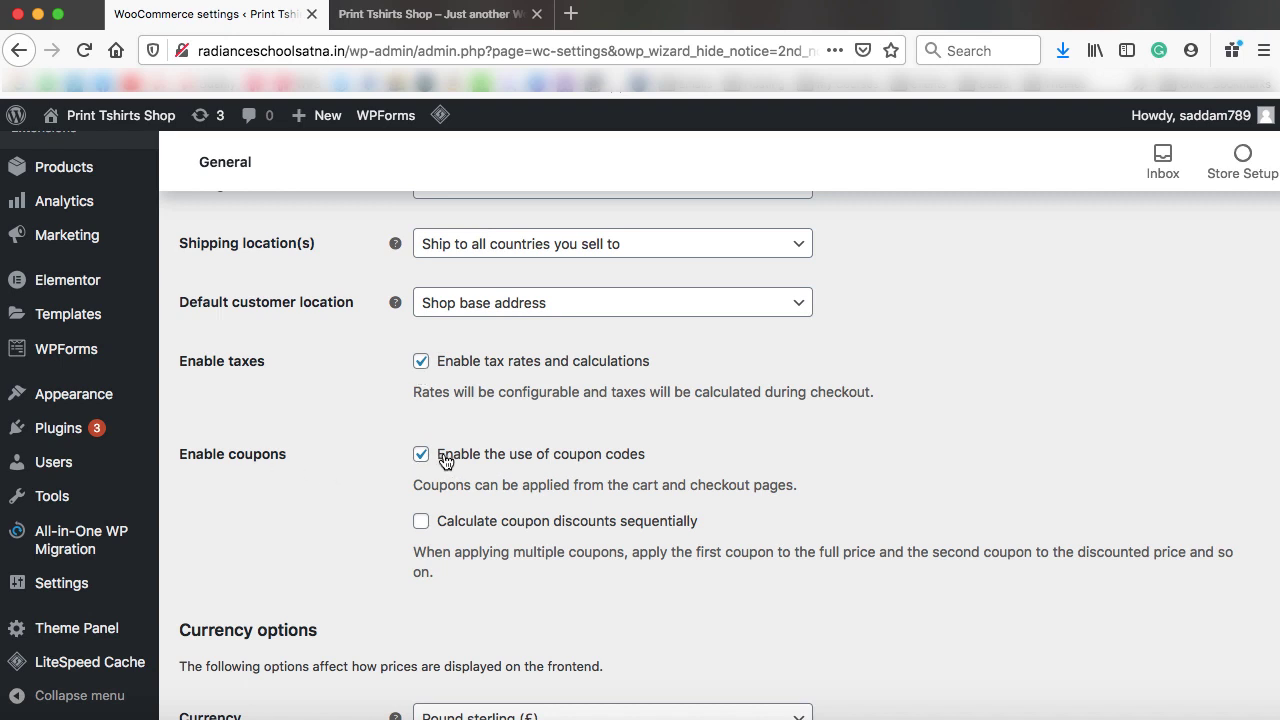
{"action": "scroll", "coordinate": [356, 482], "scroll_direction": "down", "scroll_amount": 5}
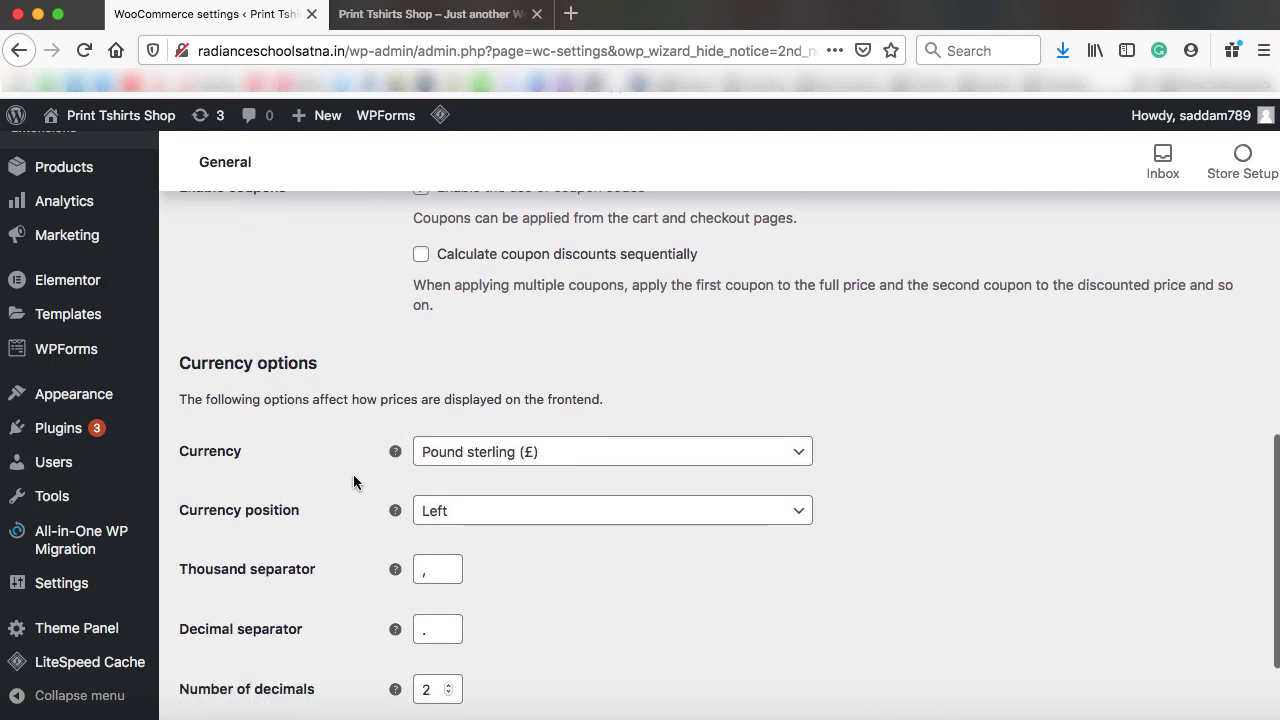
Change the store currency to United States (US) dollar and save the general settings
{"action": "scroll", "coordinate": [353, 482], "scroll_direction": "down", "scroll_amount": 2}
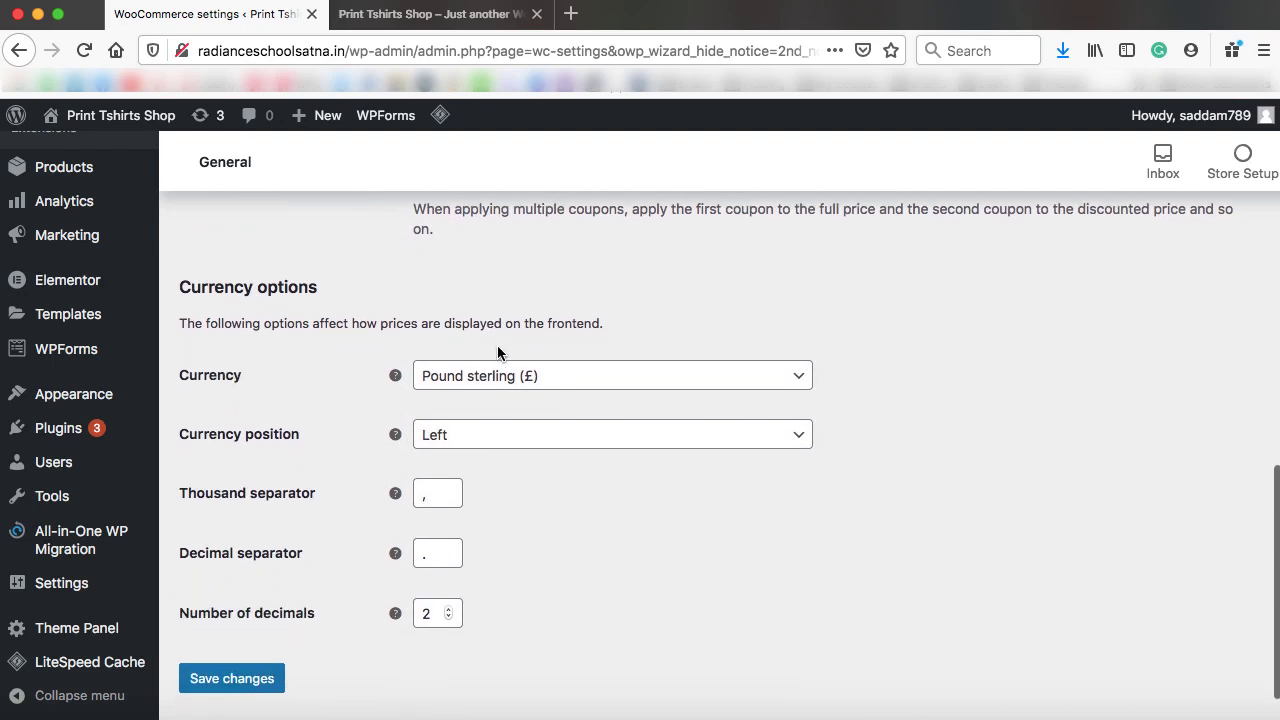
{"action": "left_click", "coordinate": [518, 385]}
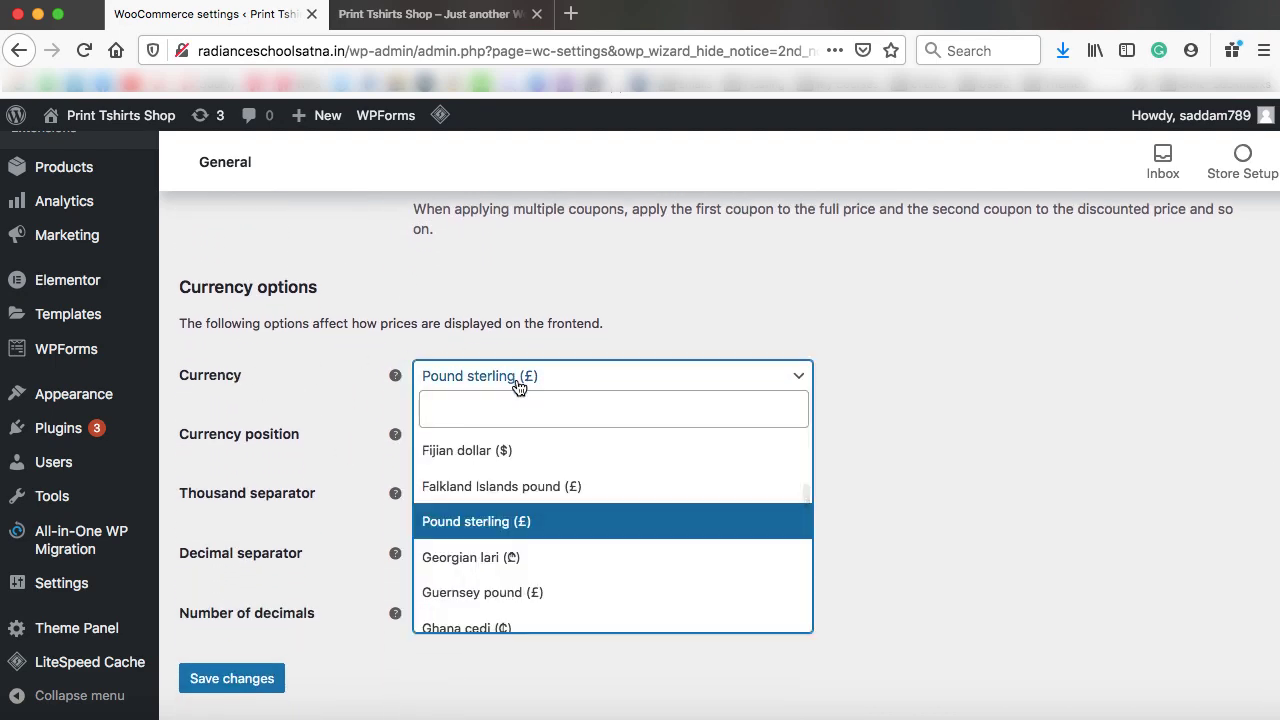
{"action": "type", "text": "dollar"}
{"action": "scroll", "coordinate": [591, 491], "scroll_direction": "down", "scroll_amount": 10}
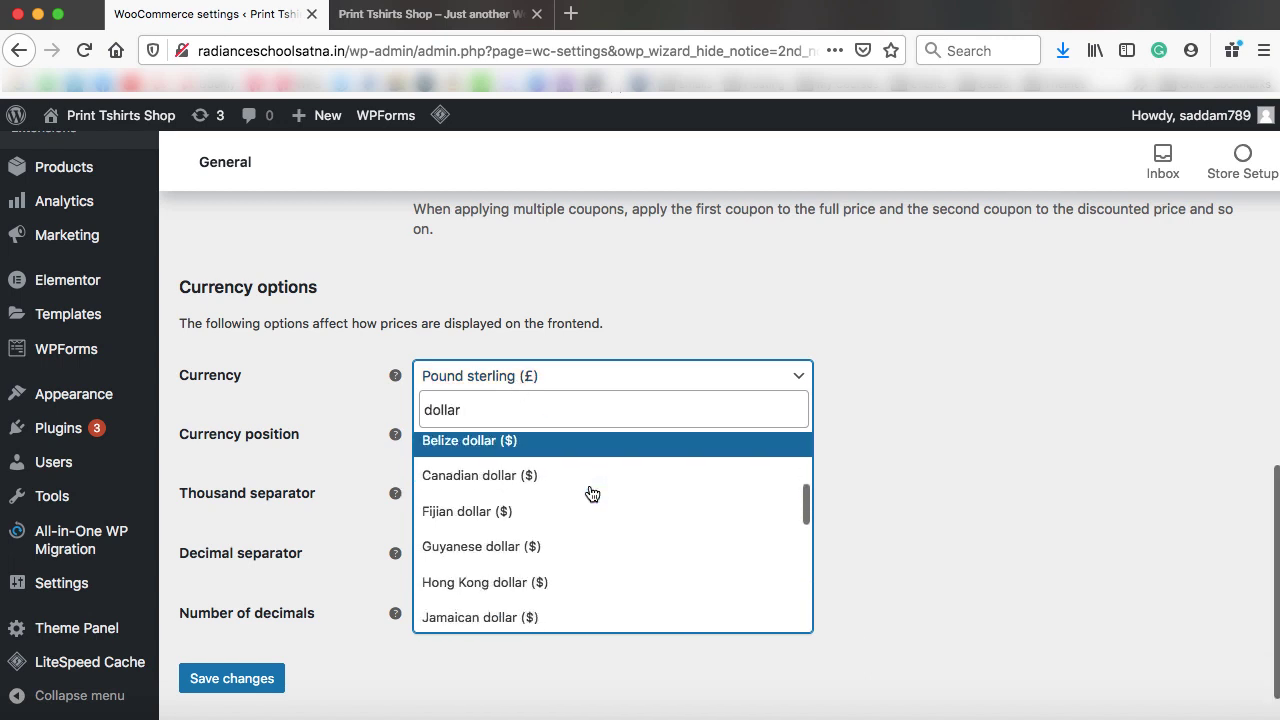
{"action": "left_click", "coordinate": [470, 579]}
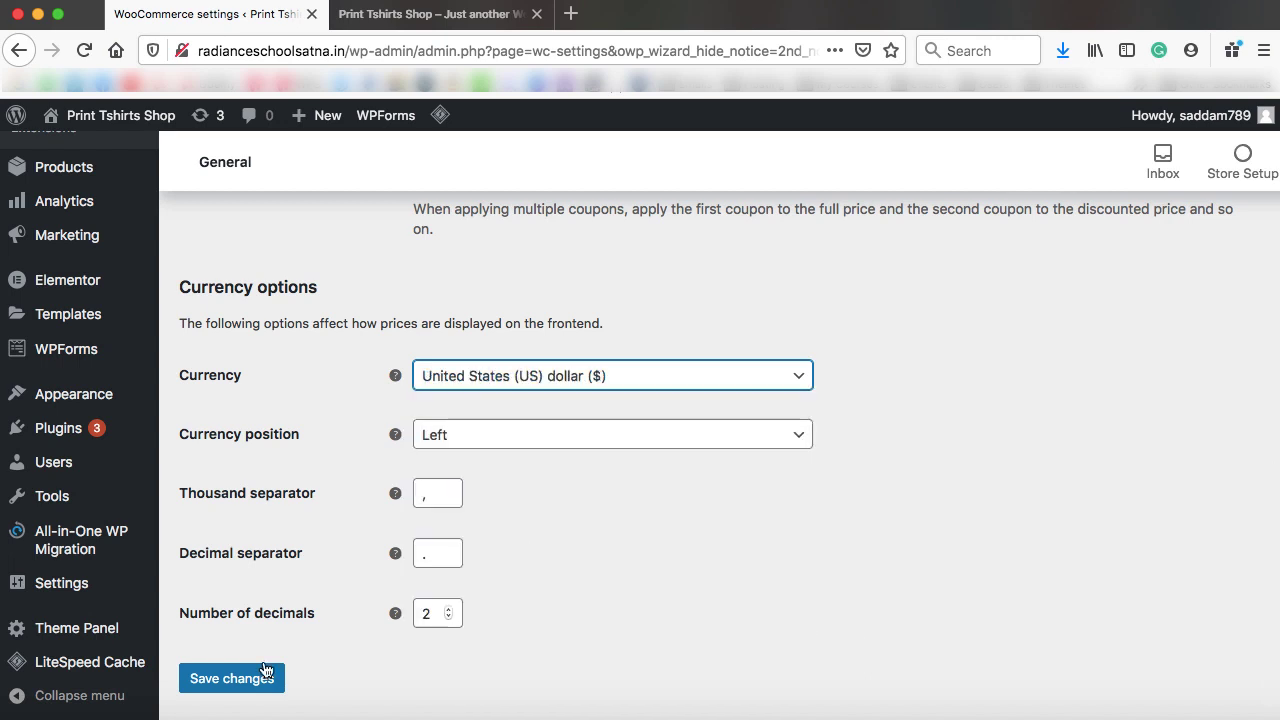
{"action": "left_click", "coordinate": [231, 680]}
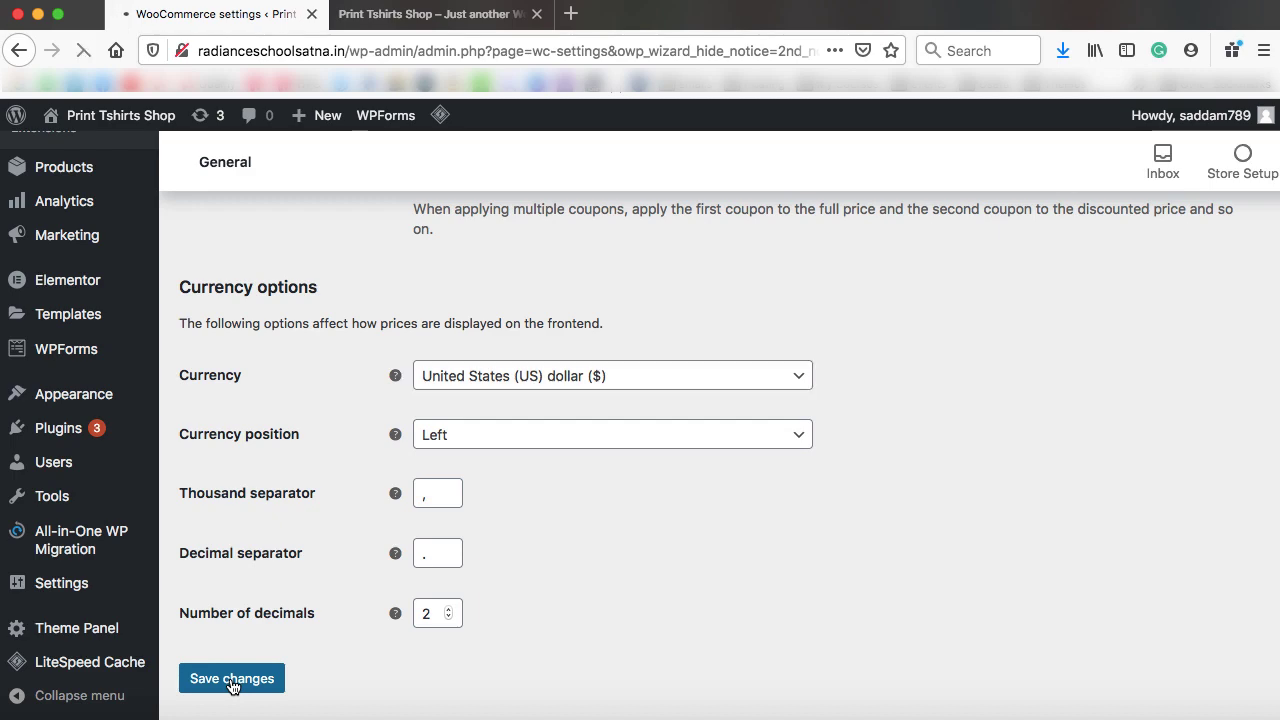
Confirm the settings saved and view the Shipping tab, which has no shipping zones yet
{"action": "left_click_drag", "start_coordinate": [196, 304], "coordinate": [400, 302]}
{"action": "left_click", "coordinate": [450, 258]}
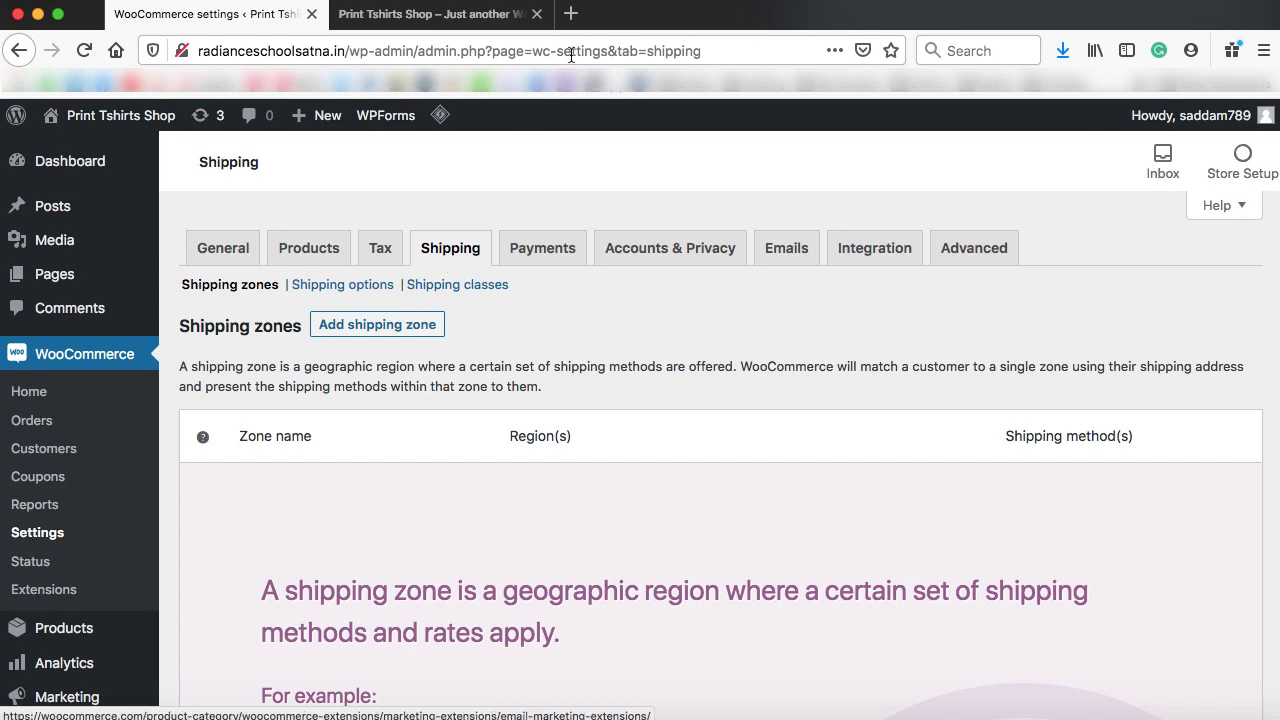
{"action": "left_click", "coordinate": [571, 14]}
On wpscratch.com, search 'advanced shipping' and open the WooCommerce Advanced Shipping product page, priced $10.00
{"action": "type", "text": "wpscratch.com/"}
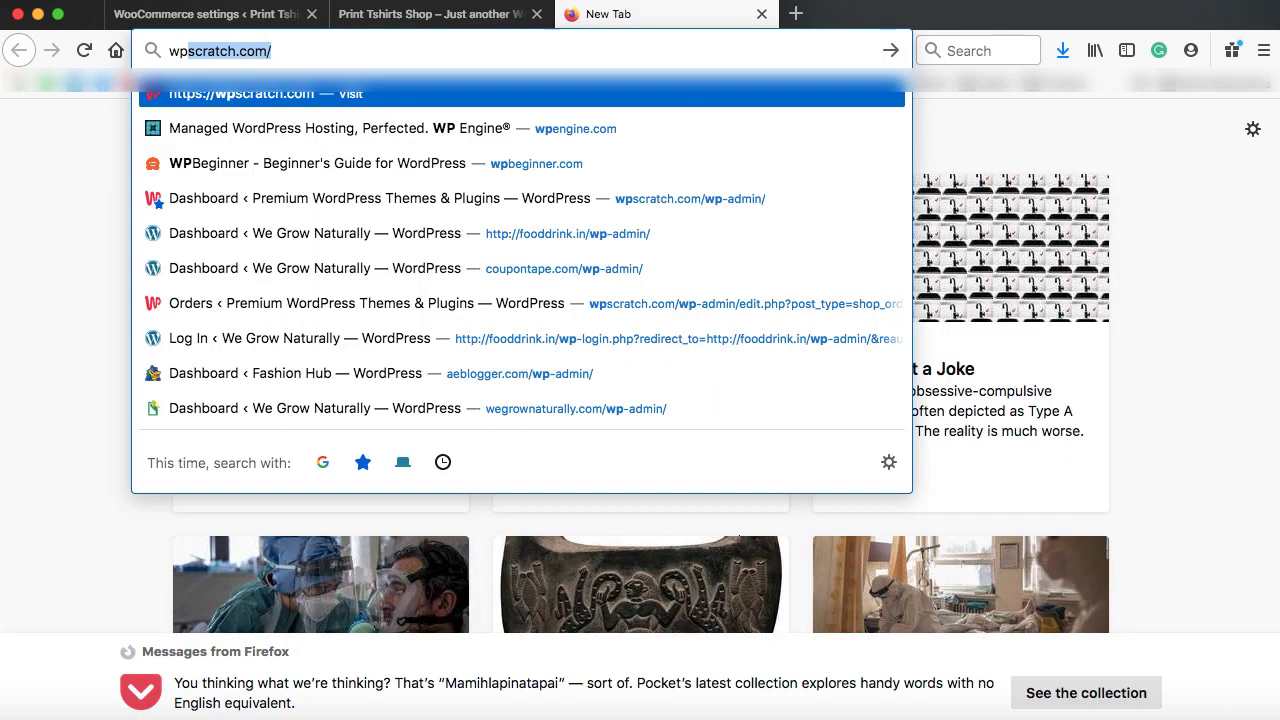
{"action": "key", "text": "Return"}
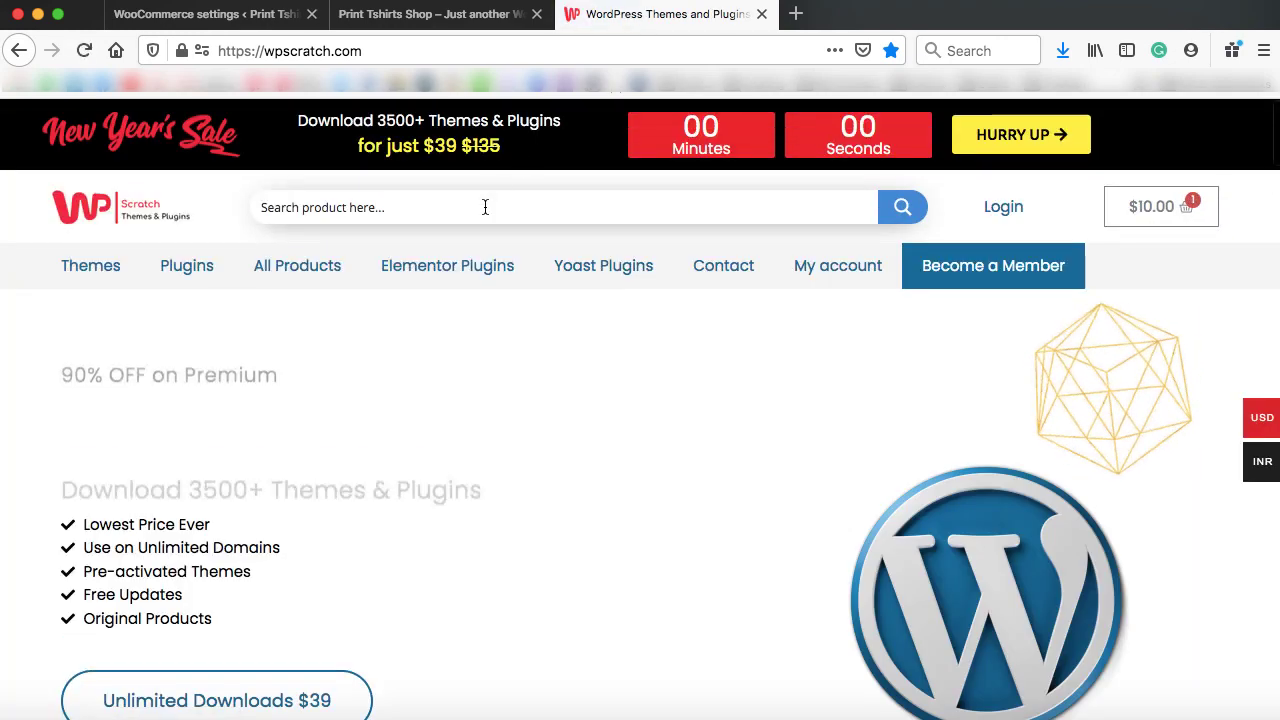
{"action": "left_click", "coordinate": [485, 207]}
{"action": "type", "text": "advanc"}
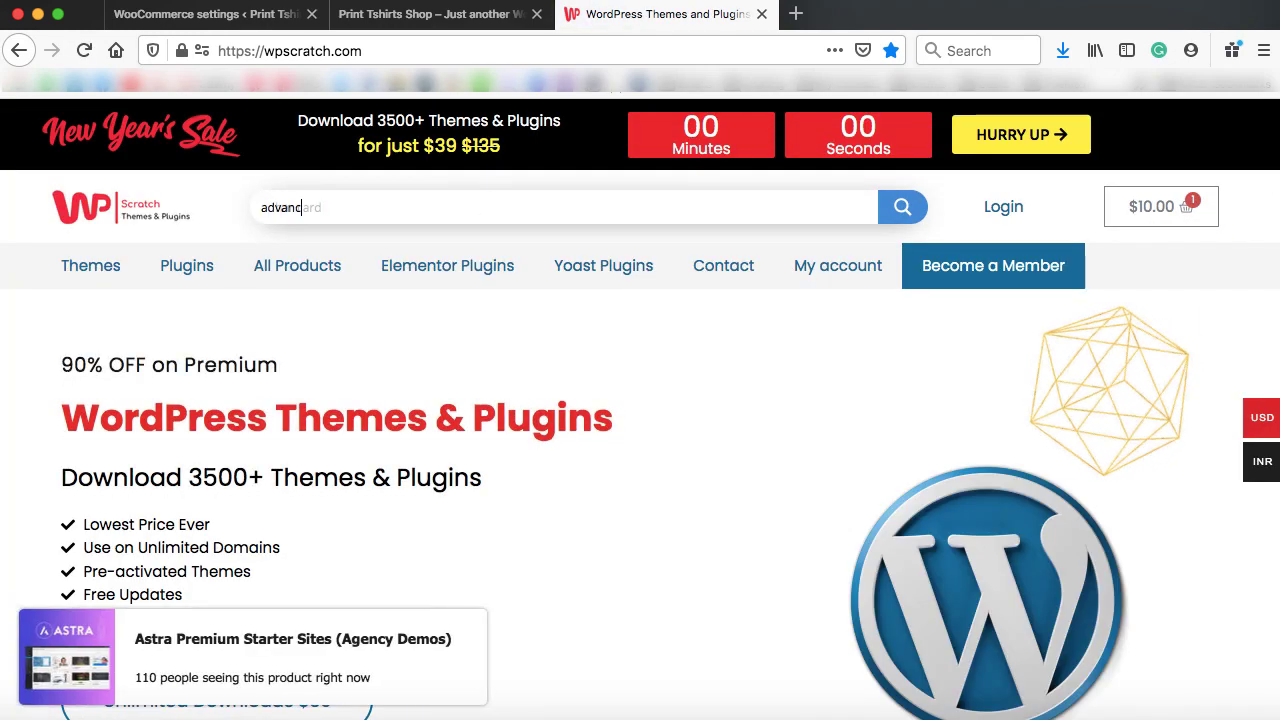
{"action": "type", "text": "ed shipping"}
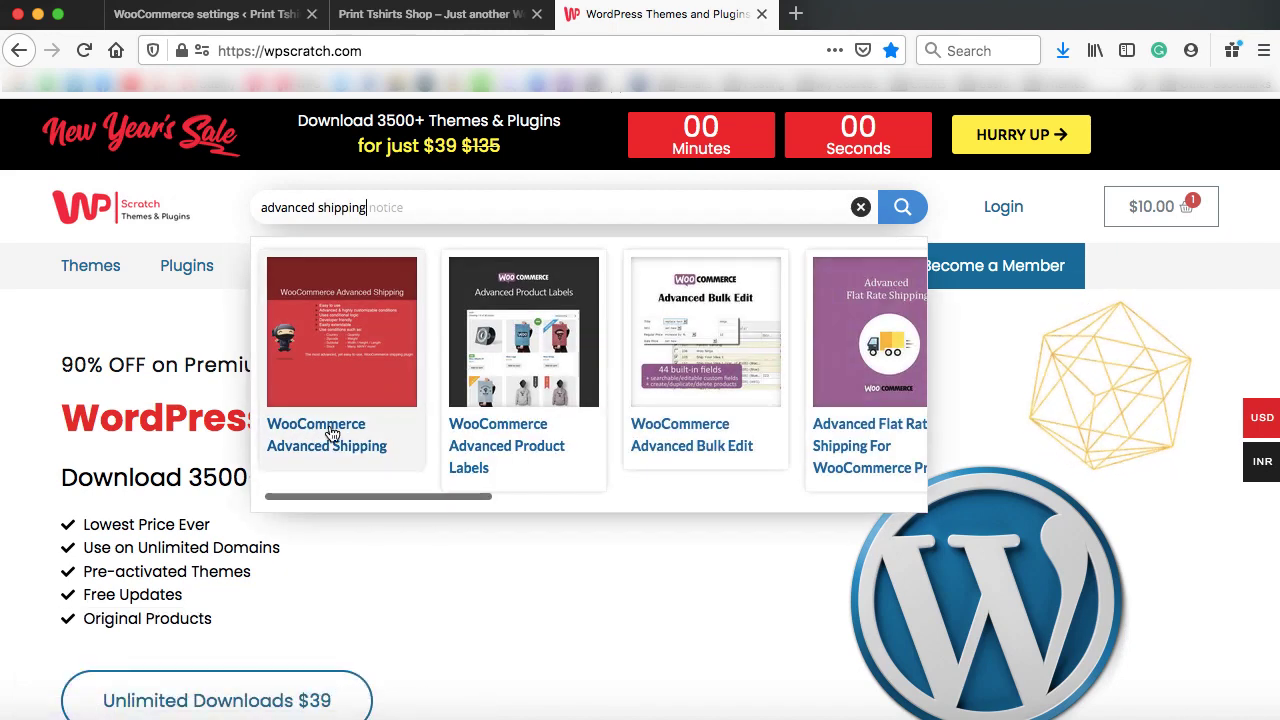
{"action": "left_click", "coordinate": [320, 444]}
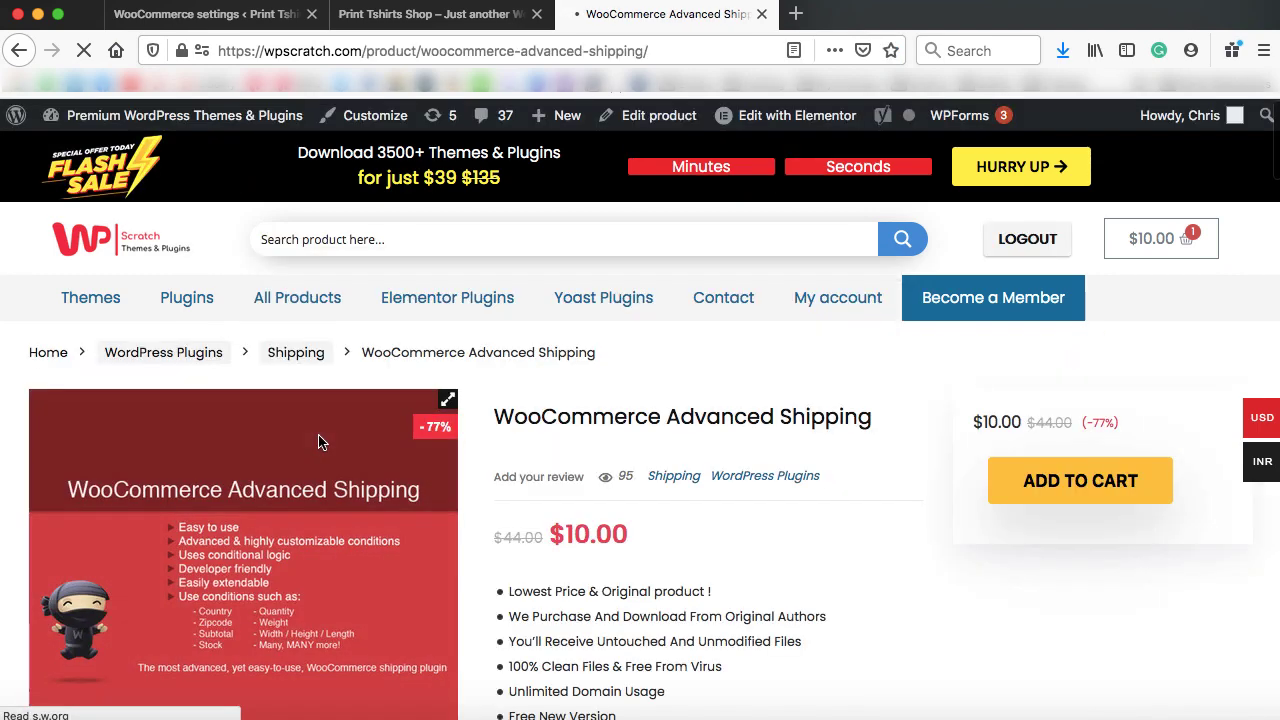
{"action": "scroll", "coordinate": [903, 444], "scroll_direction": "down", "scroll_amount": 2}
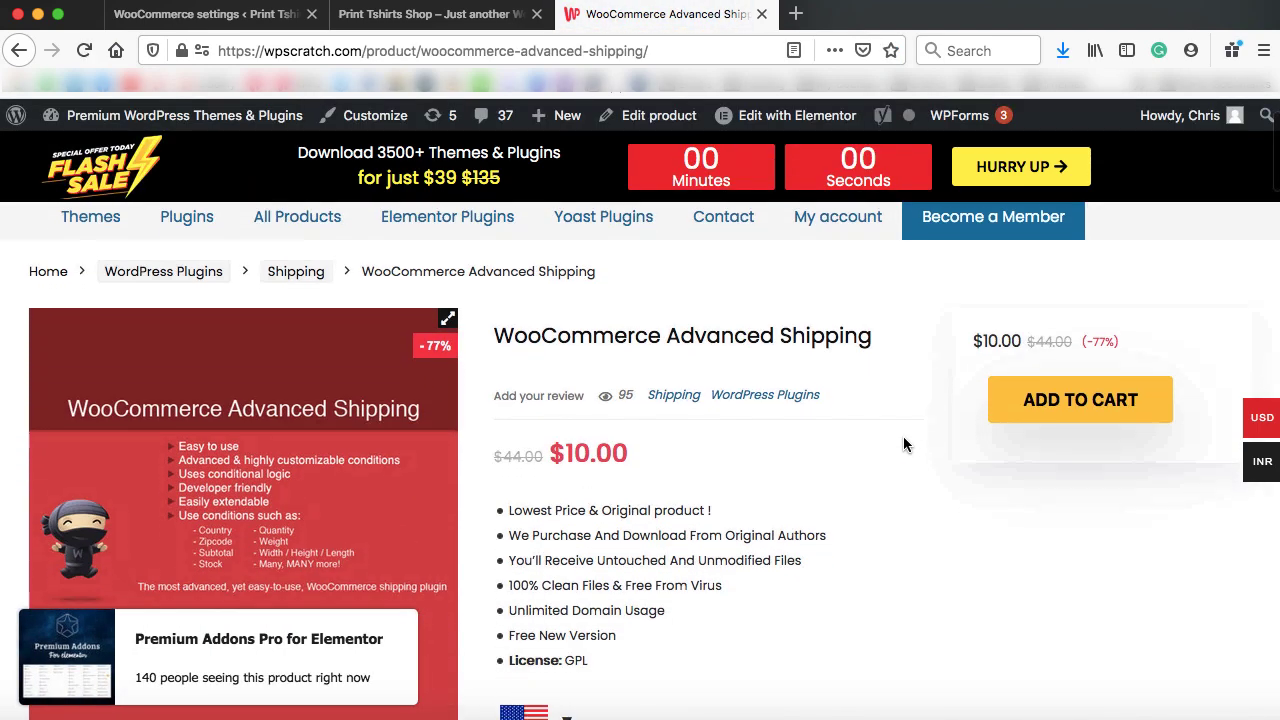
{"action": "scroll", "coordinate": [904, 444], "scroll_direction": "down", "scroll_amount": 2}
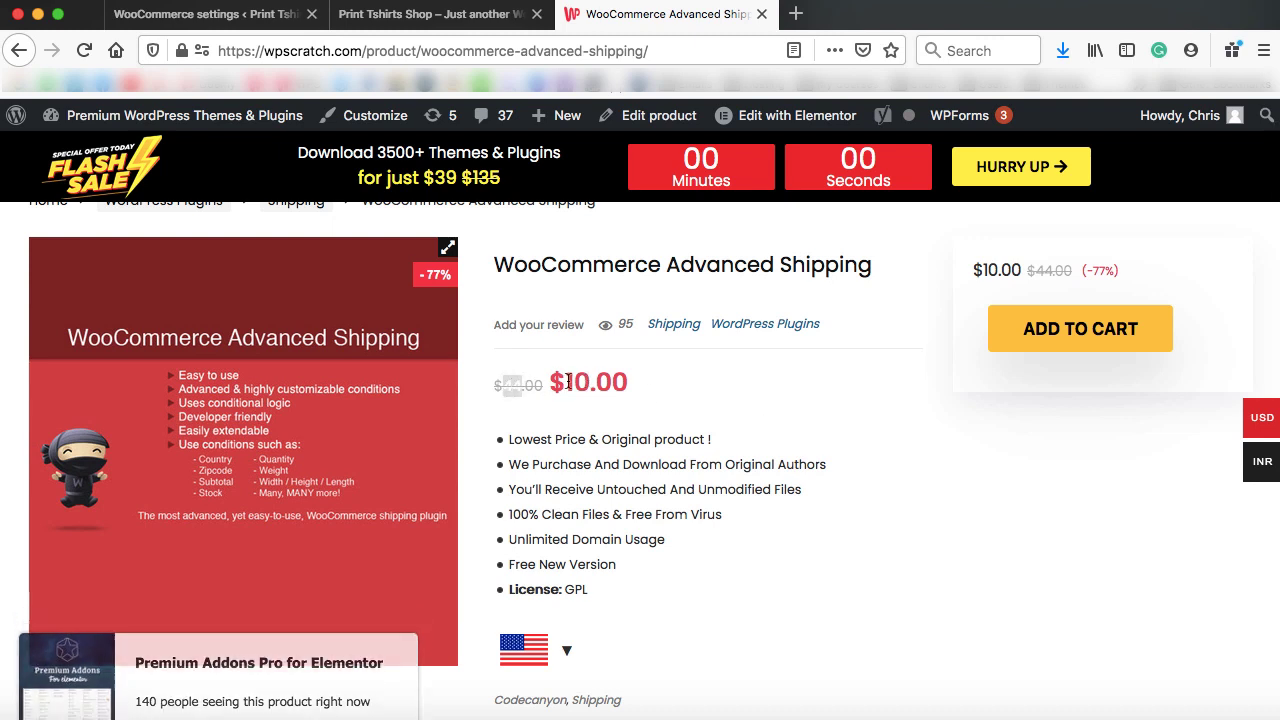
{"action": "left_click_drag", "start_coordinate": [566, 382], "coordinate": [587, 381]}
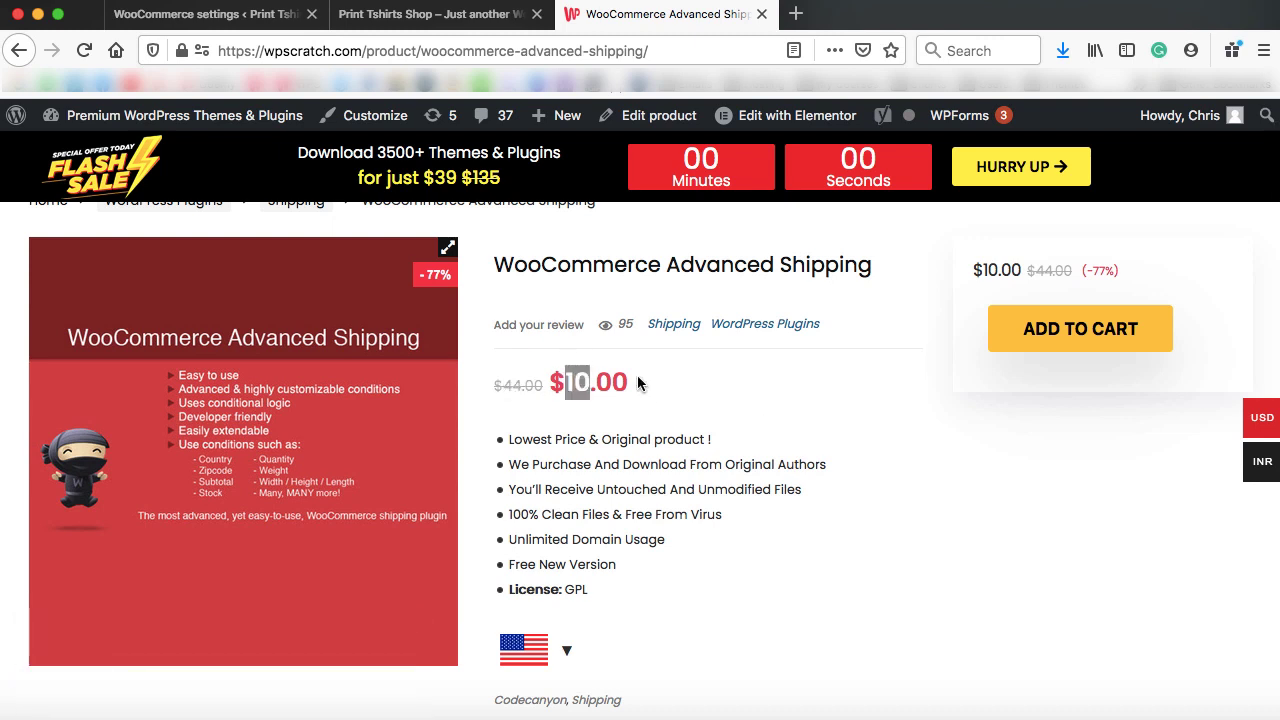
{"action": "left_click", "coordinate": [825, 392]}
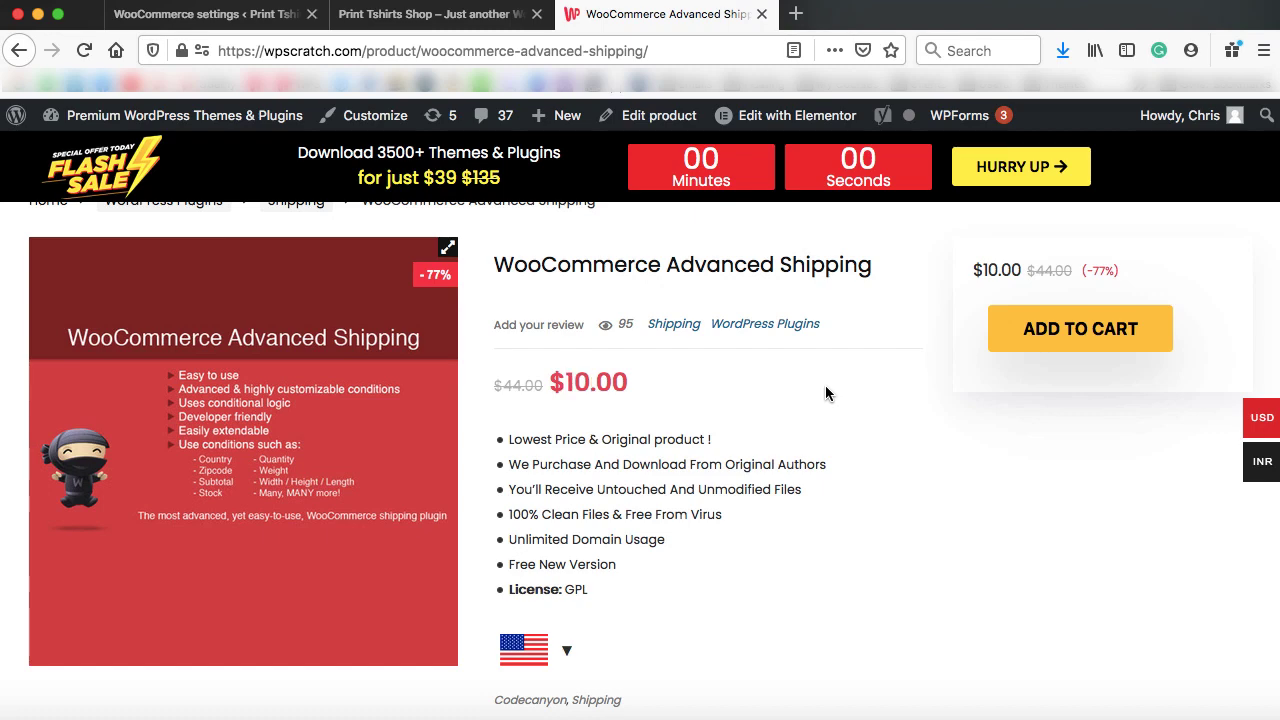
Upload and install the plugin from woocommerce-advanced-shipping.zip via Plugins > Add New
{"action": "left_click", "coordinate": [213, 20]}
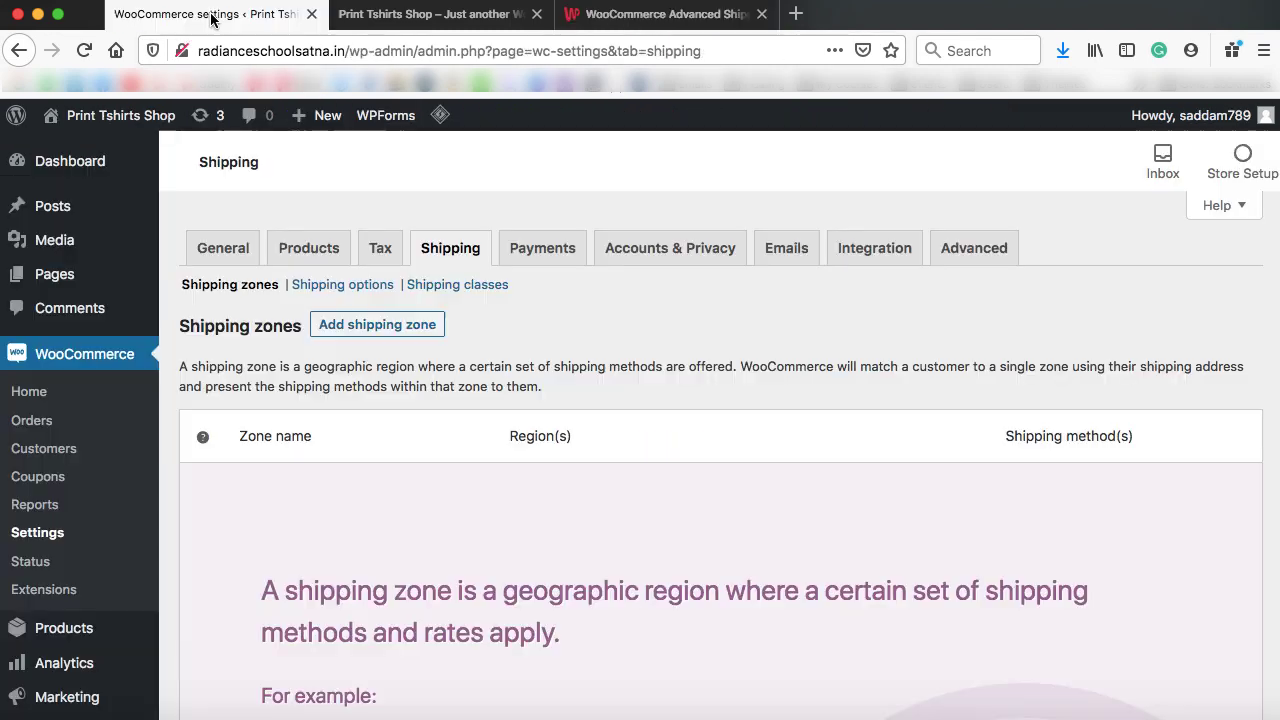
{"action": "scroll", "coordinate": [217, 265], "scroll_direction": "down", "scroll_amount": 4}
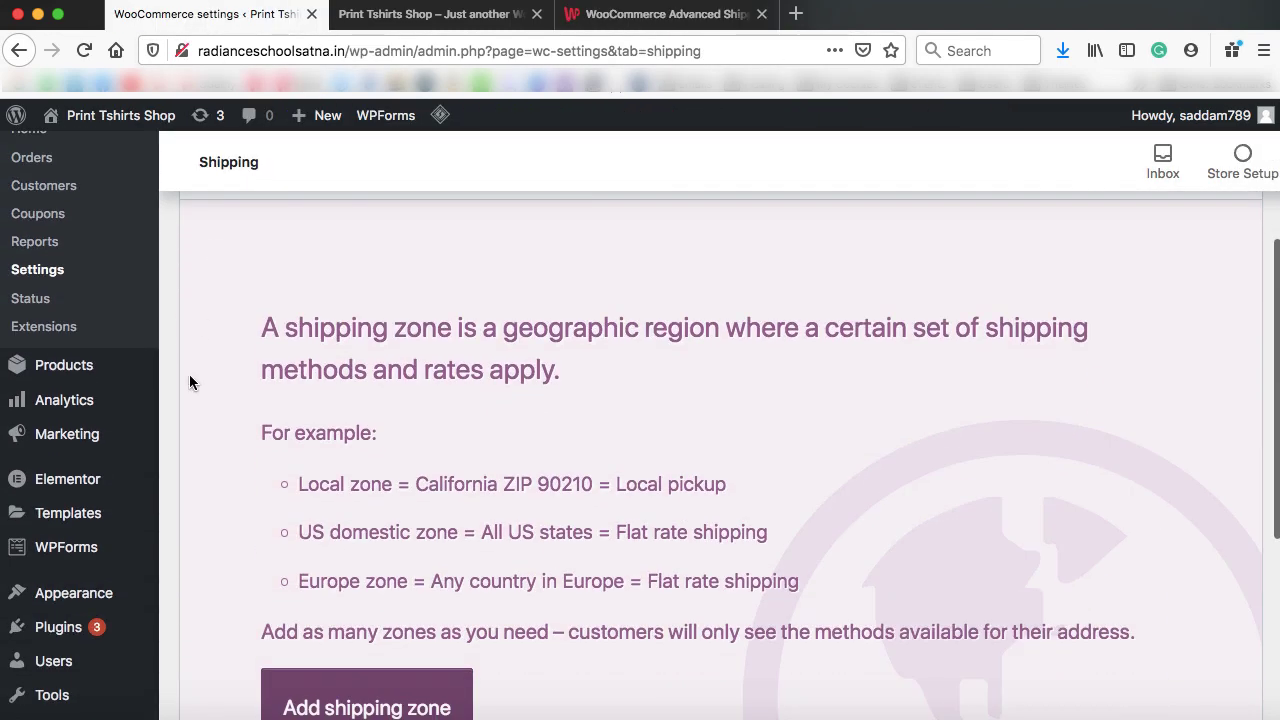
{"action": "scroll", "coordinate": [189, 374], "scroll_direction": "down", "scroll_amount": 4}
{"action": "mouse_move", "coordinate": [127, 432]}
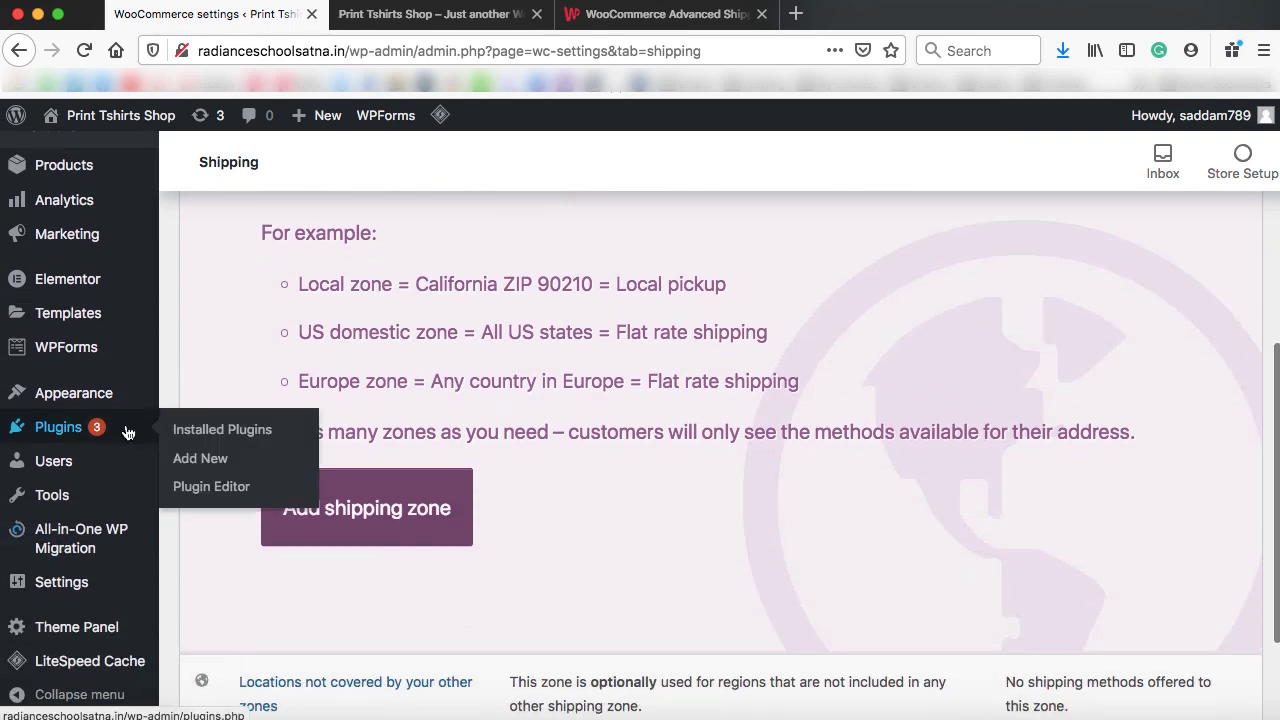
{"action": "left_click", "coordinate": [203, 459]}
{"action": "left_click", "coordinate": [400, 168]}
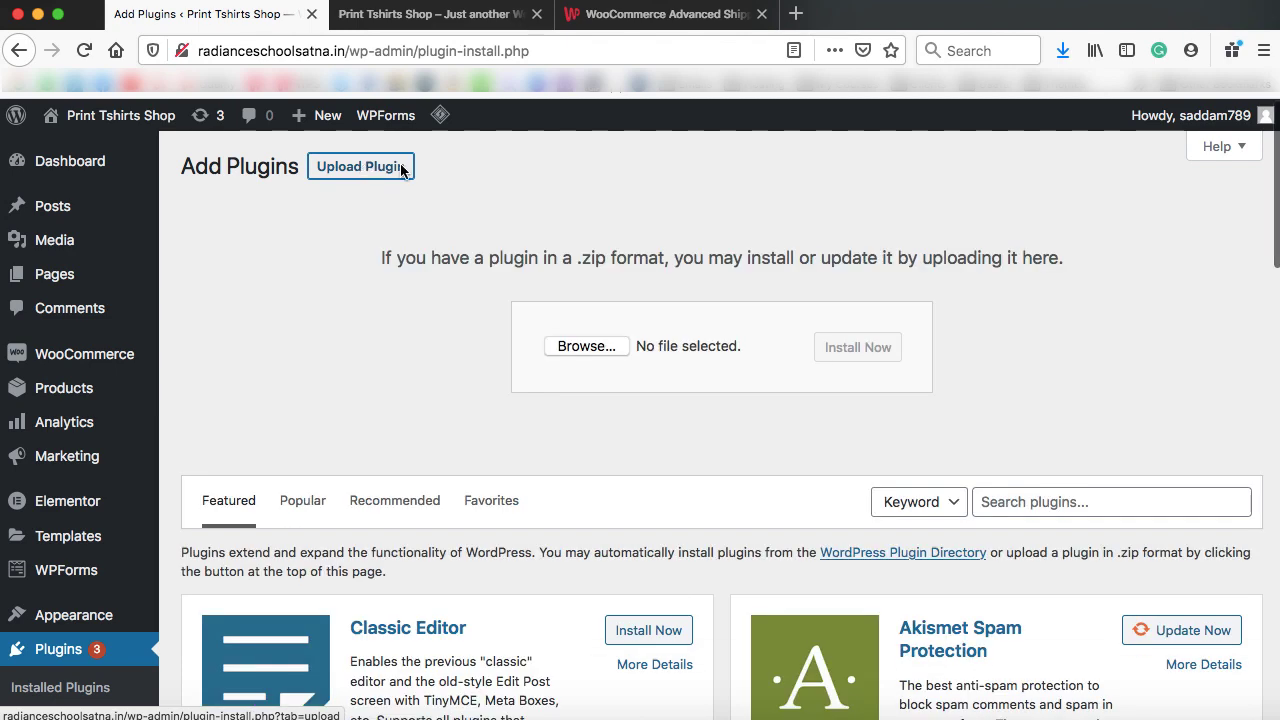
{"action": "left_click", "coordinate": [588, 347]}
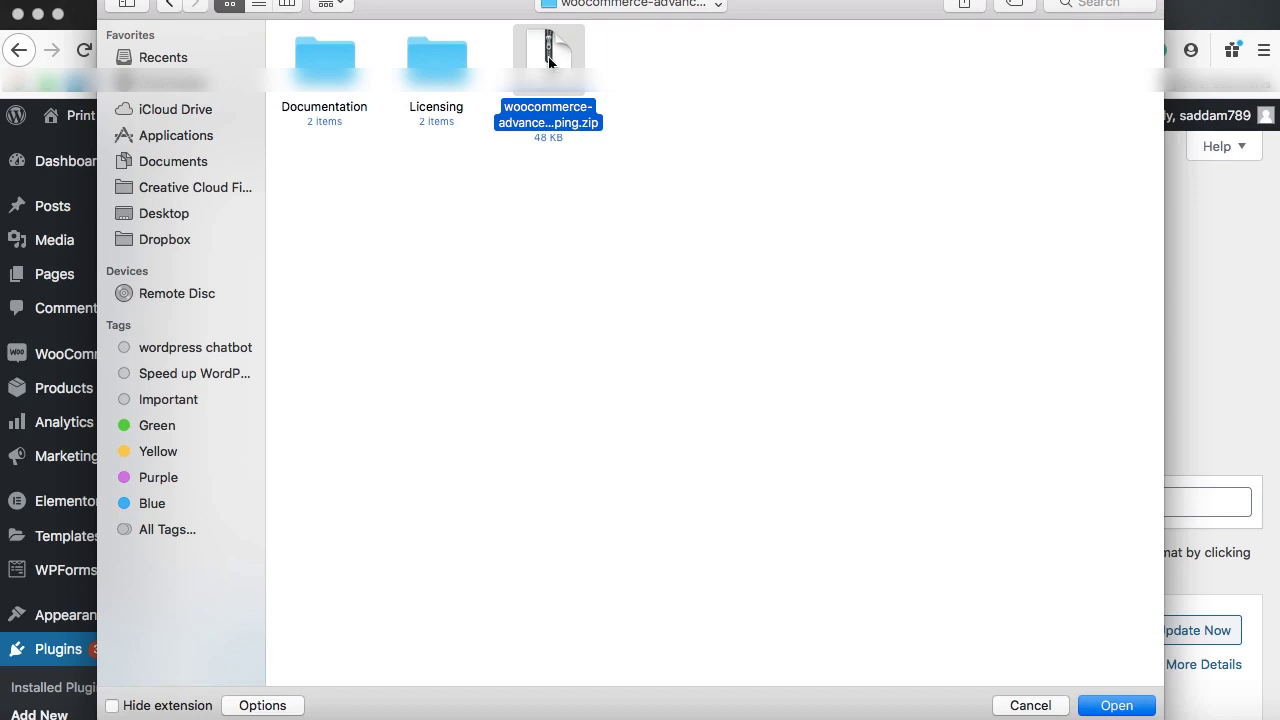
{"action": "left_click", "coordinate": [1116, 705]}
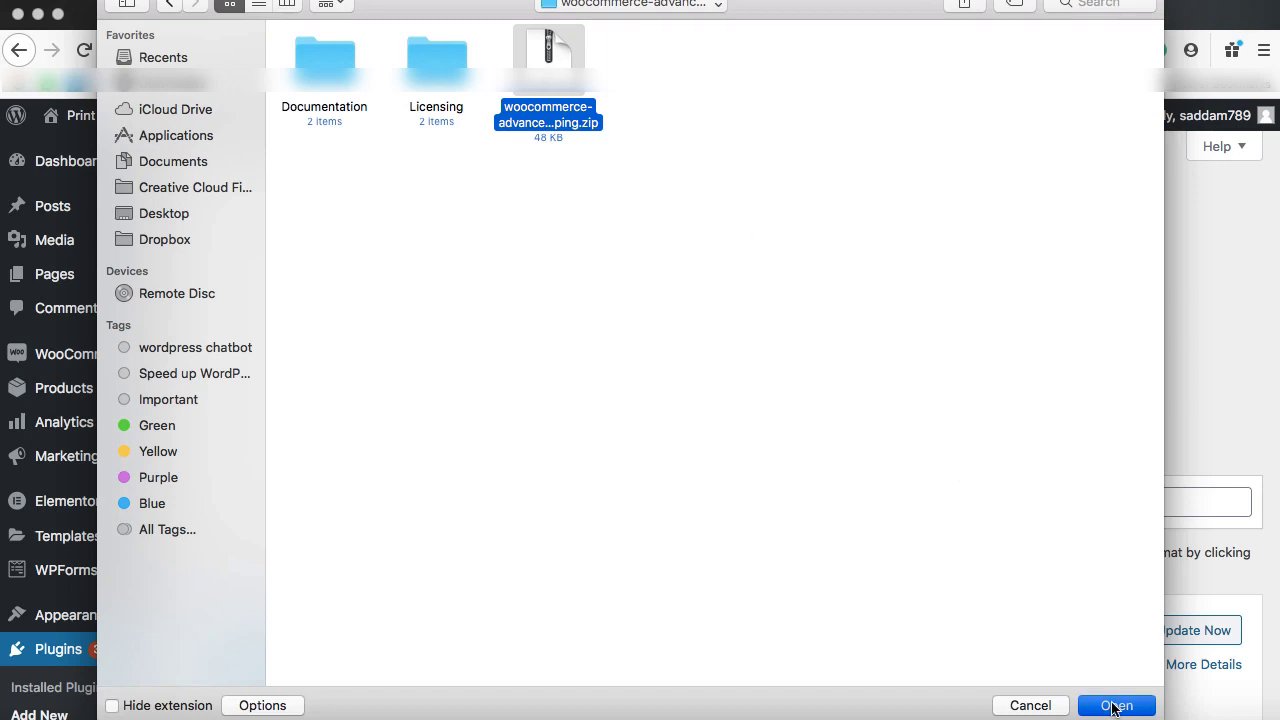
{"action": "left_click", "coordinate": [912, 344]}
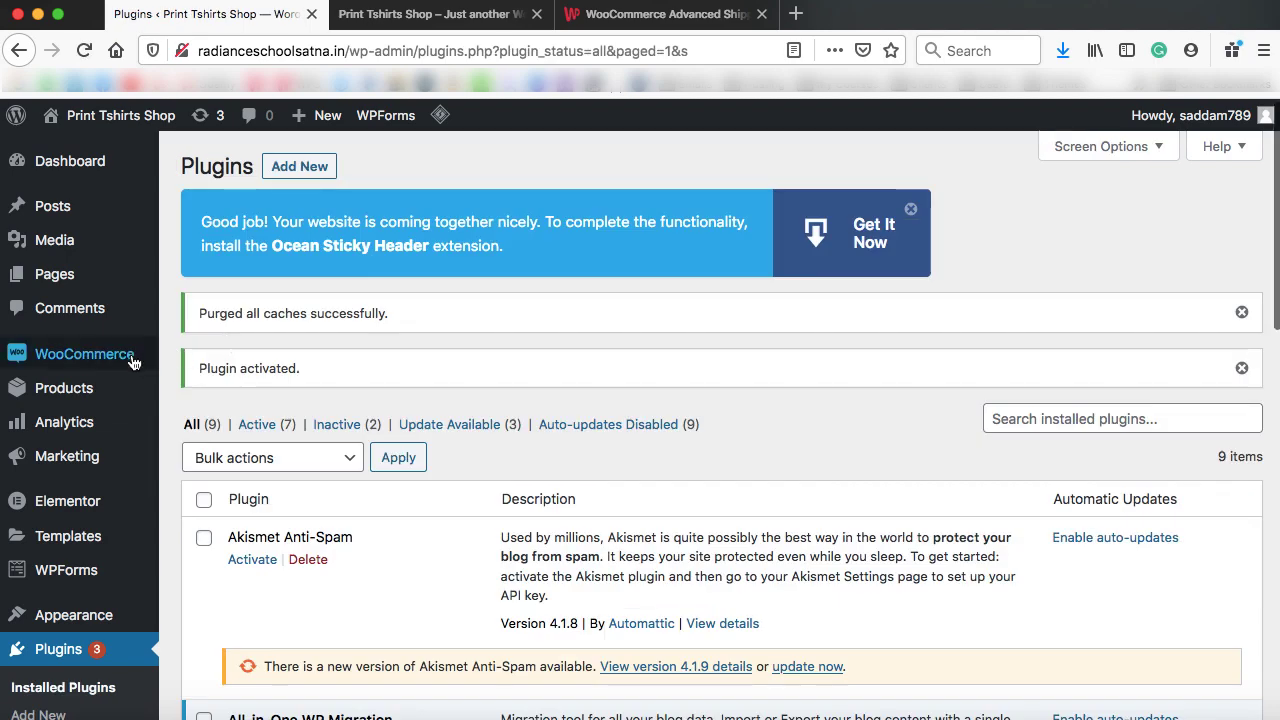
Go to WooCommerce Settings > Shipping and open the new Advanced Shipping section
{"action": "mouse_move", "coordinate": [130, 362]}
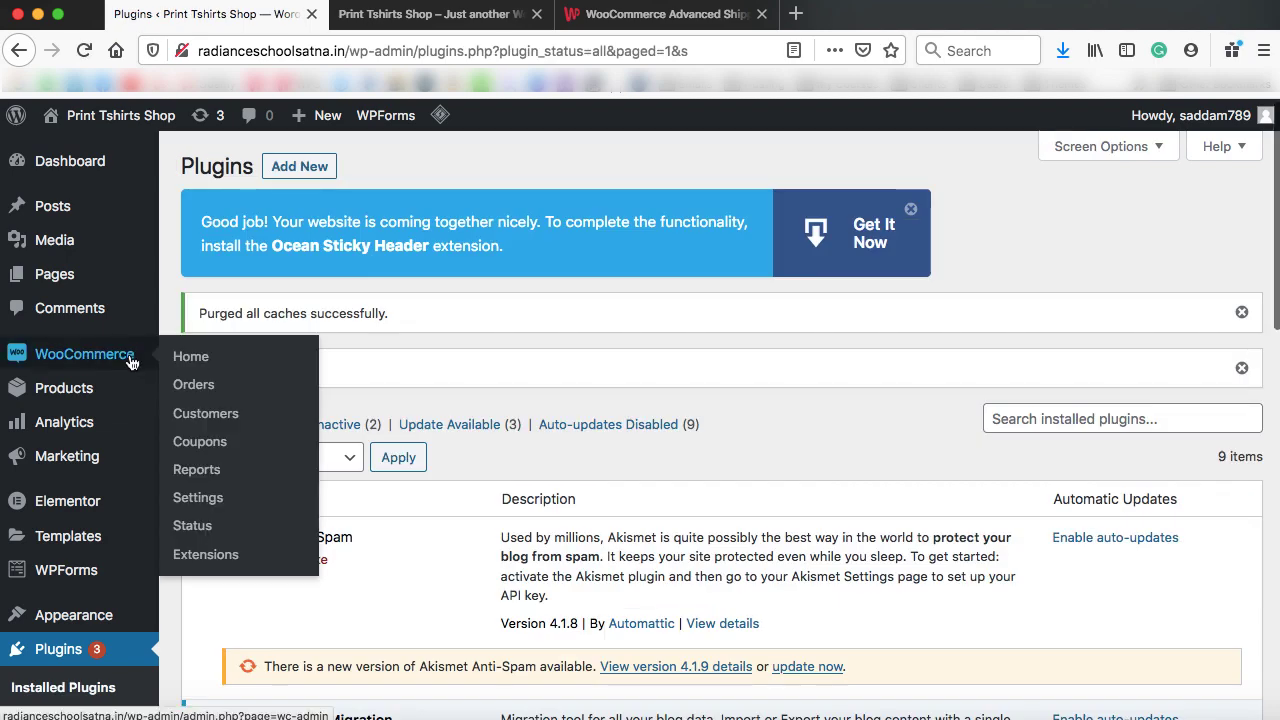
{"action": "left_click", "coordinate": [198, 498]}
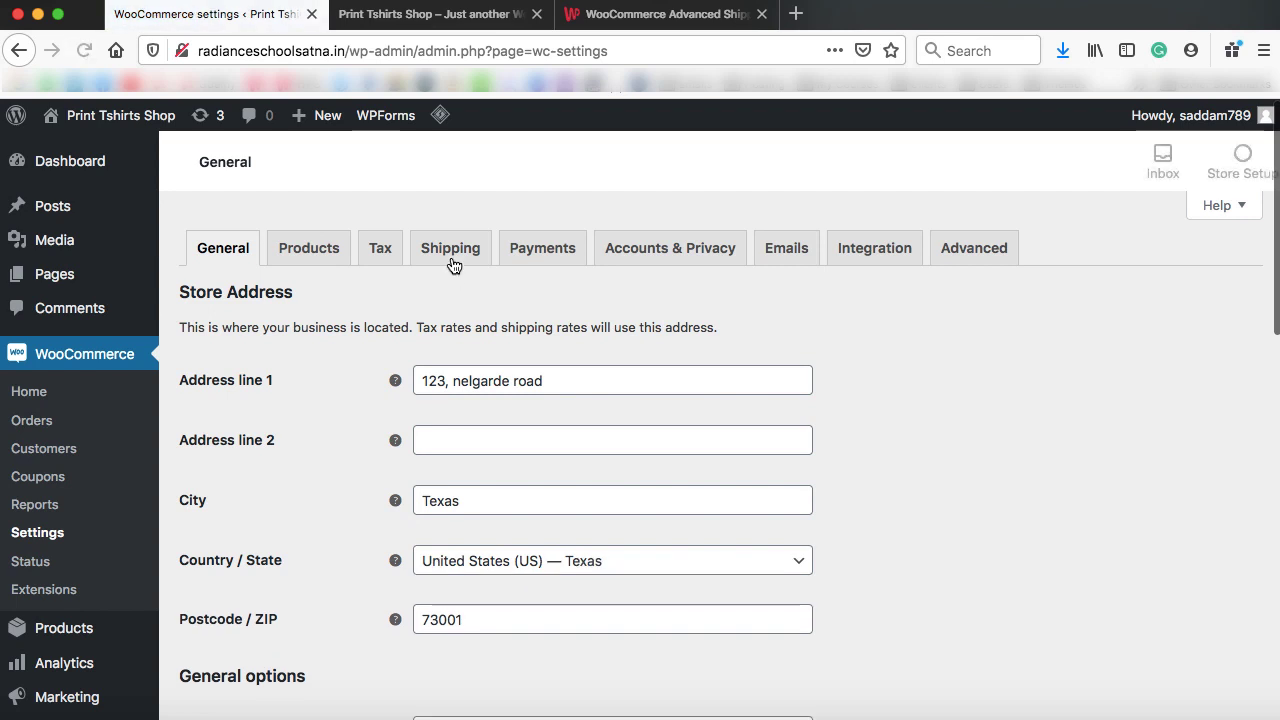
{"action": "left_click", "coordinate": [451, 262]}
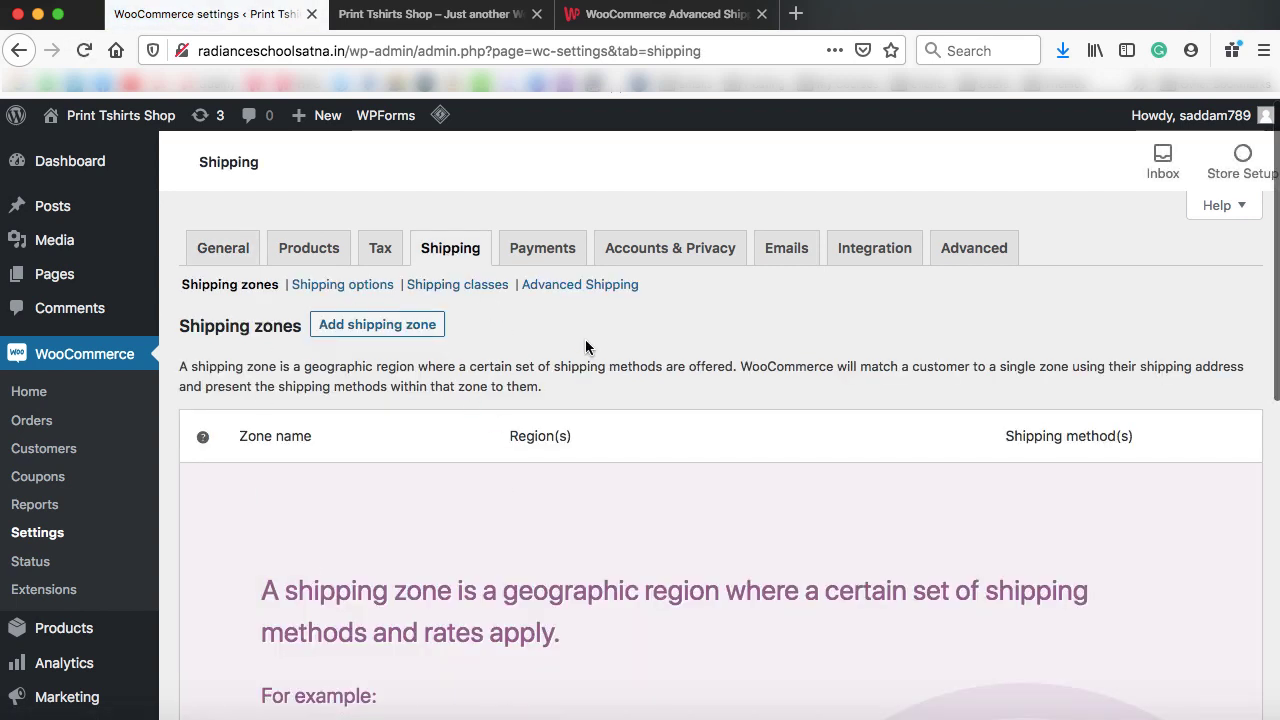
{"action": "left_click", "coordinate": [584, 287]}
{"action": "scroll", "coordinate": [619, 330], "scroll_direction": "down", "scroll_amount": 3}
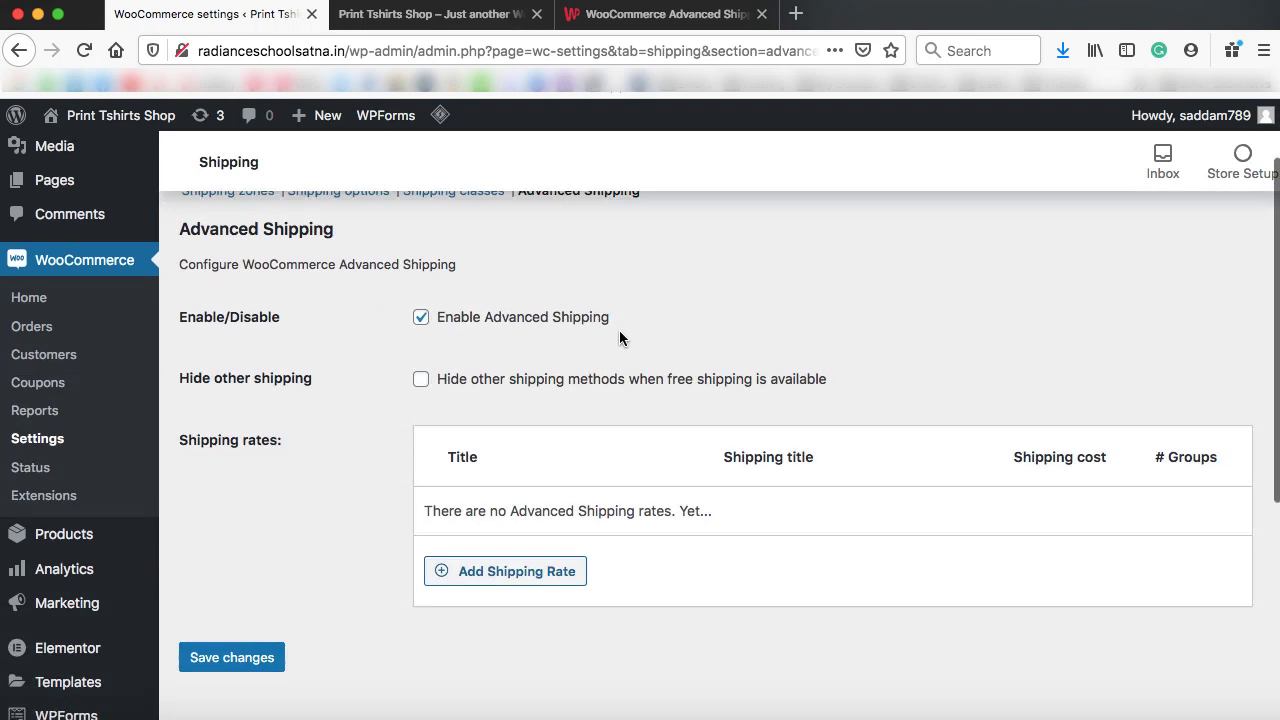
{"action": "scroll", "coordinate": [619, 337], "scroll_direction": "up", "scroll_amount": 1}
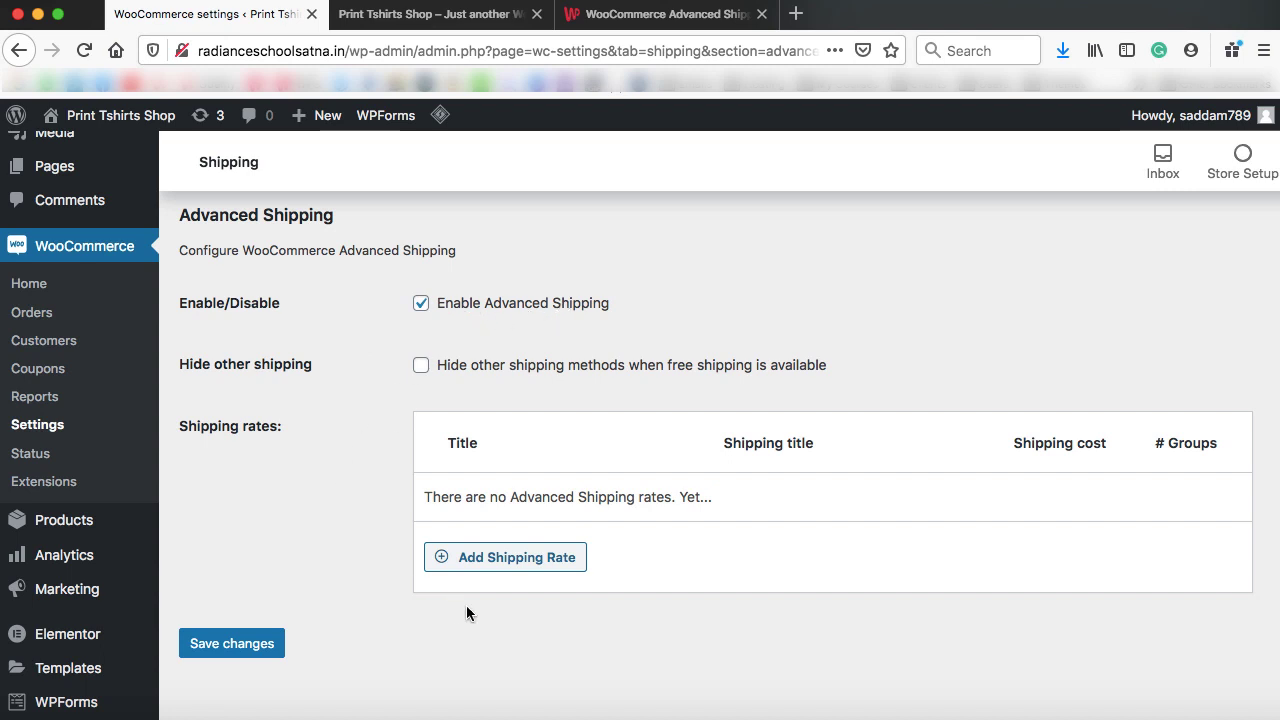
Start a shipping rate titled Flat Rate with the condition subtotal less or equal to 100
{"action": "left_click", "coordinate": [509, 562]}
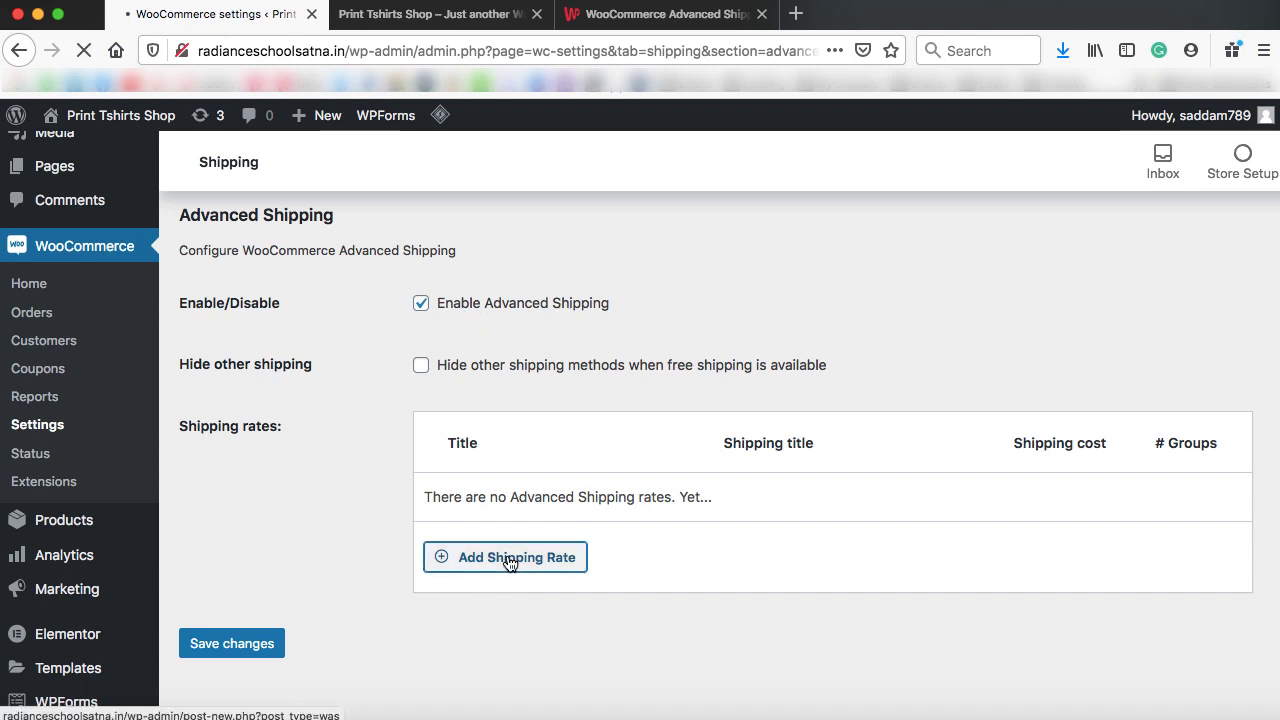
{"action": "type", "text": "F"}
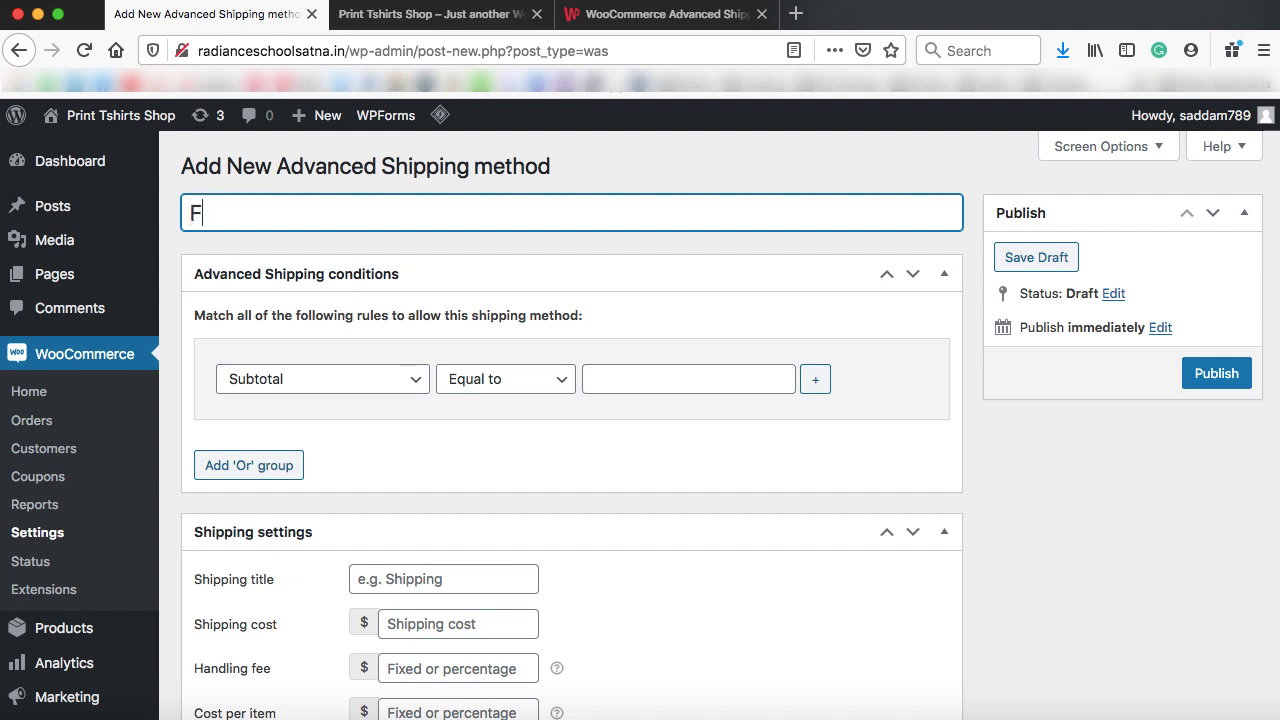
{"action": "type", "text": "lat Rate"}
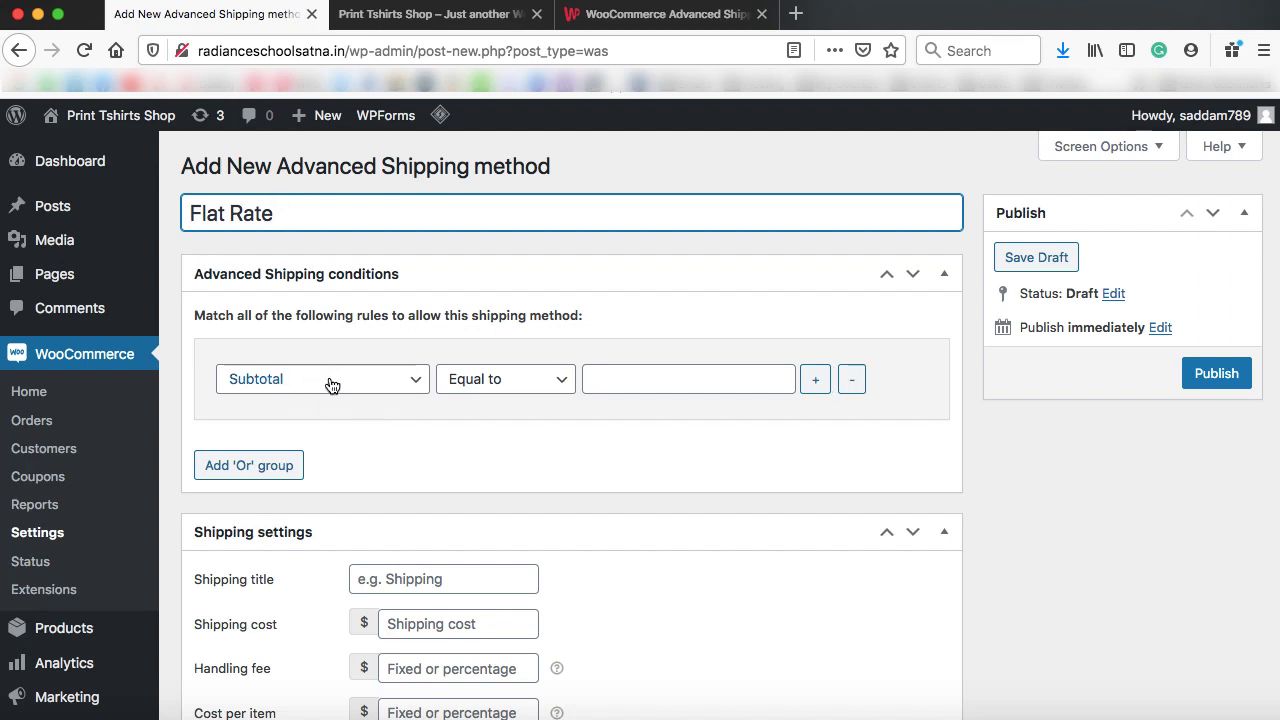
{"action": "left_click", "coordinate": [541, 379]}
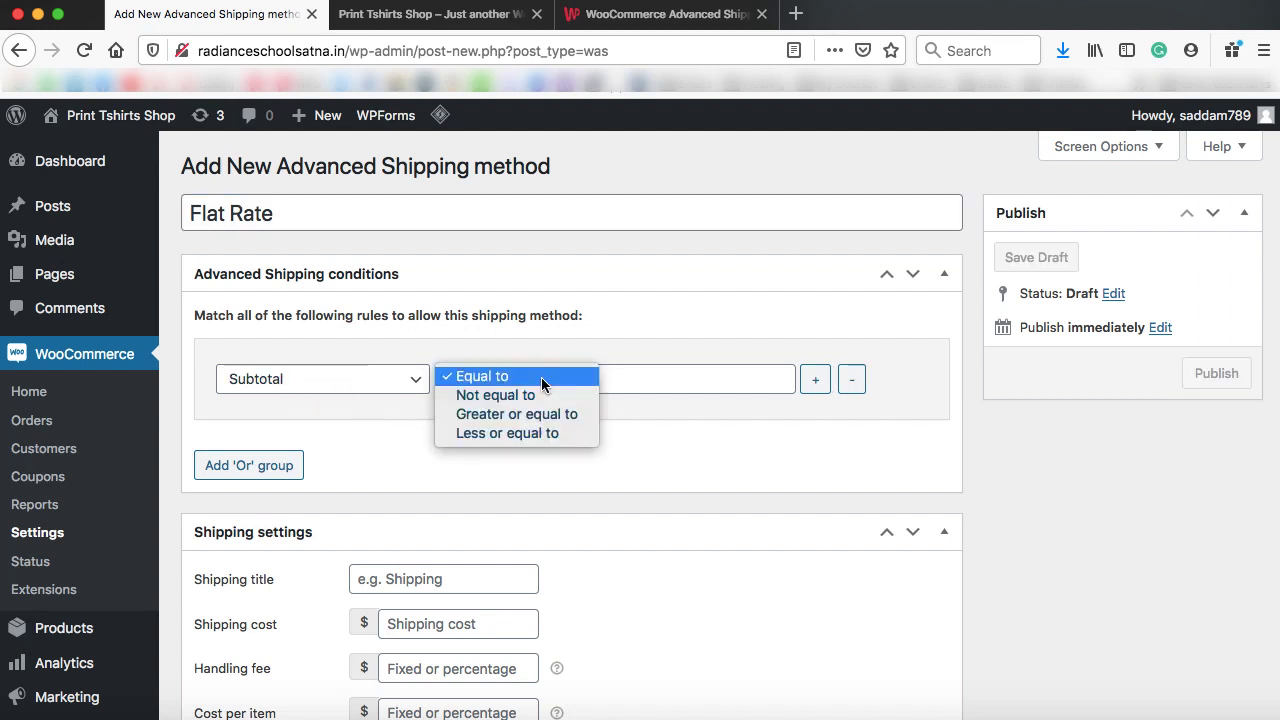
{"action": "left_click", "coordinate": [529, 435]}
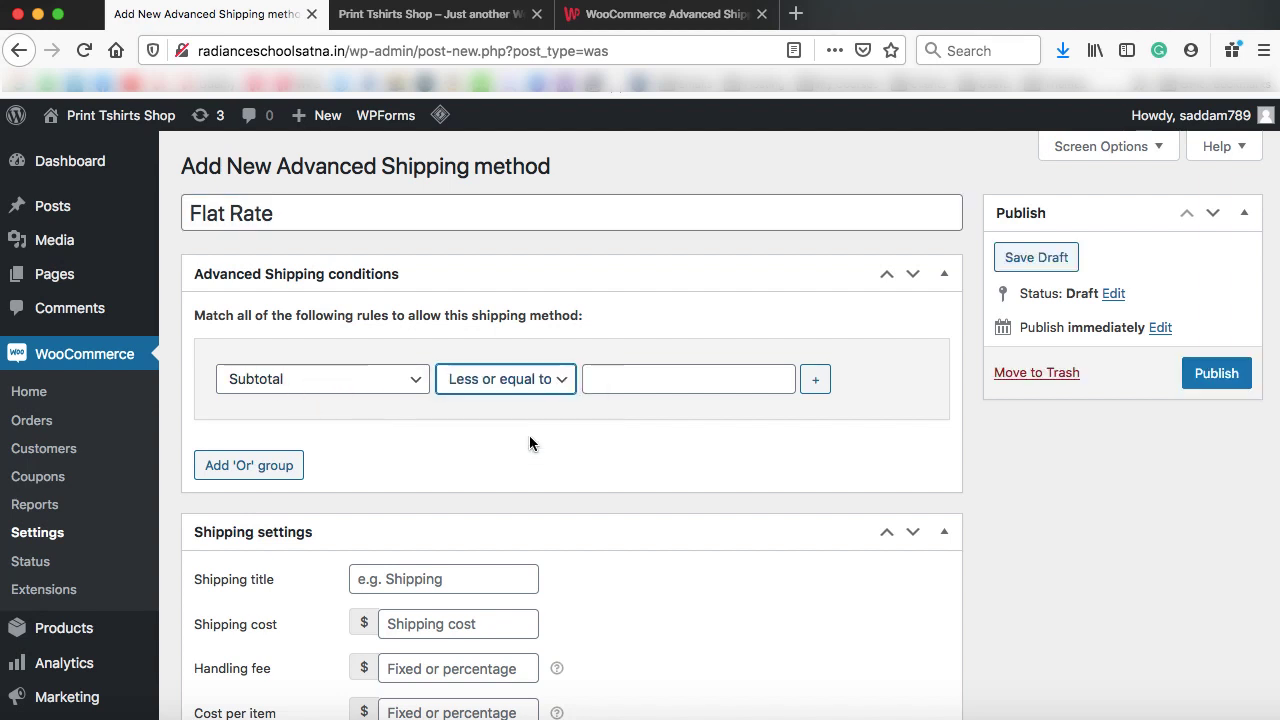
{"action": "left_click", "coordinate": [638, 380]}
{"action": "type", "text": "100"}
{"action": "scroll", "coordinate": [574, 476], "scroll_direction": "down", "scroll_amount": 3}
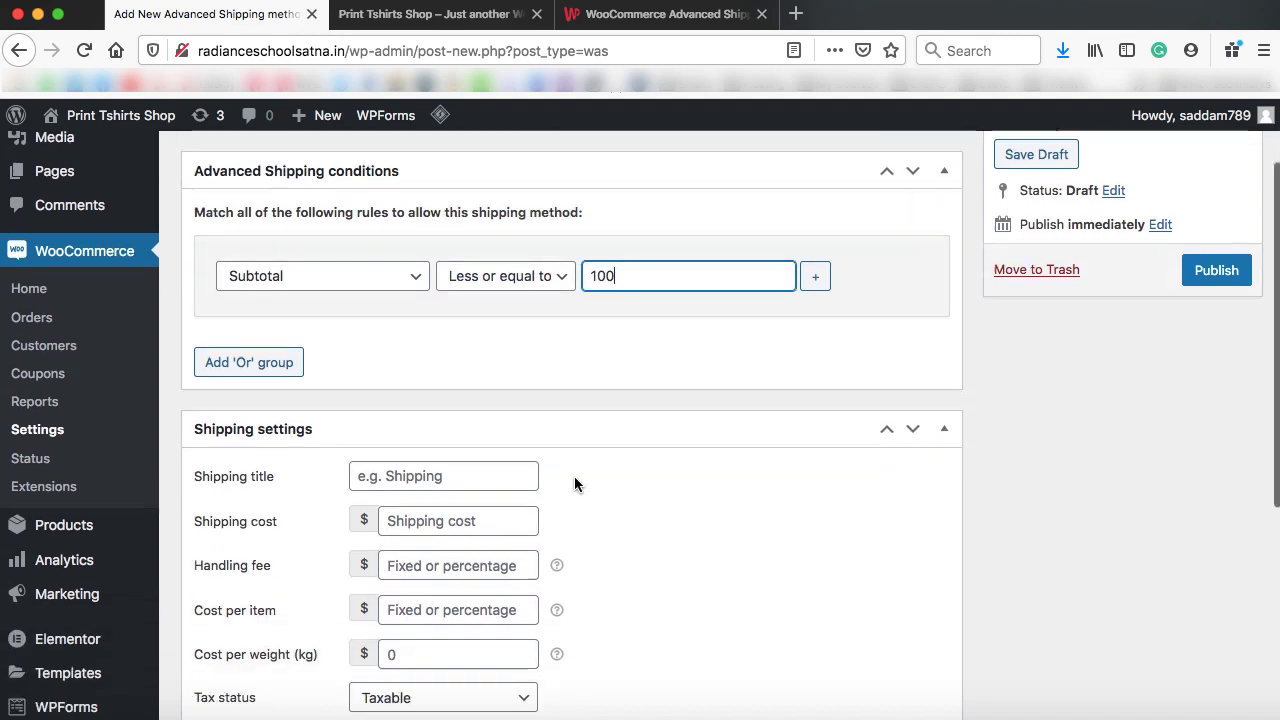
Set its cost to 5 and shipping title to 'Shipping Fee', then publish it
{"action": "left_click", "coordinate": [433, 496]}
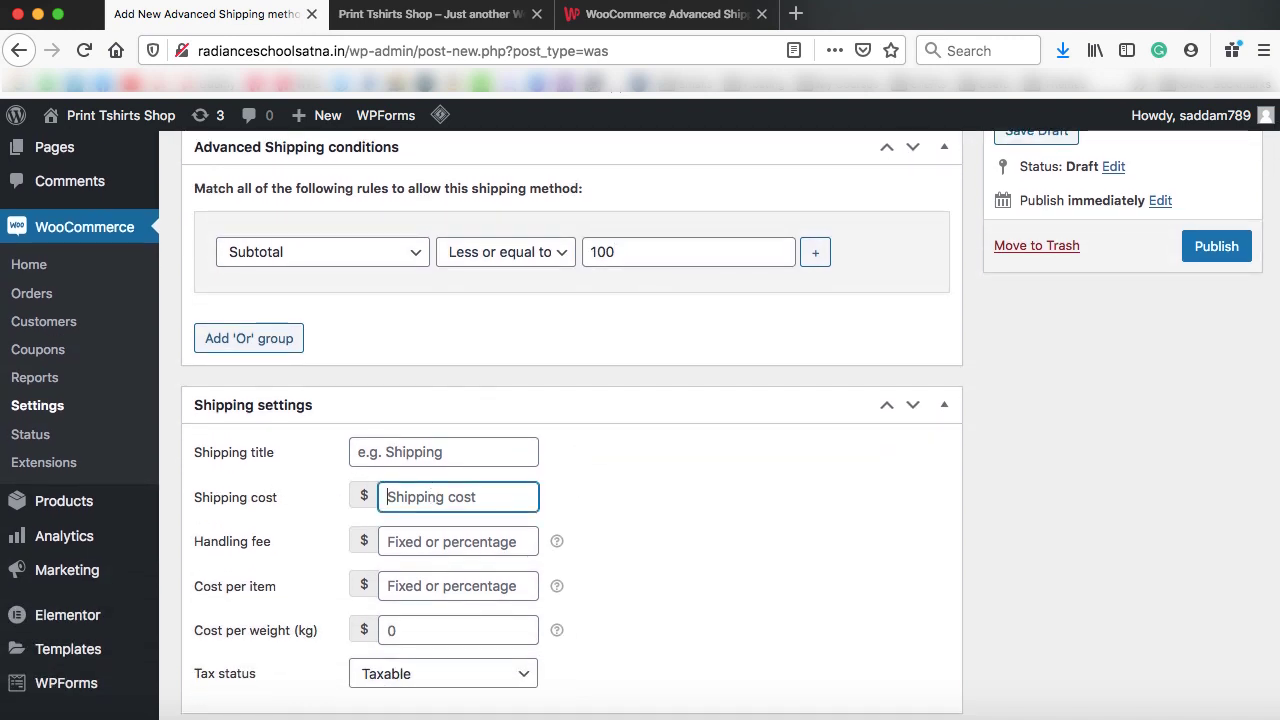
{"action": "type", "text": "5"}
{"action": "left_click", "coordinate": [557, 494]}
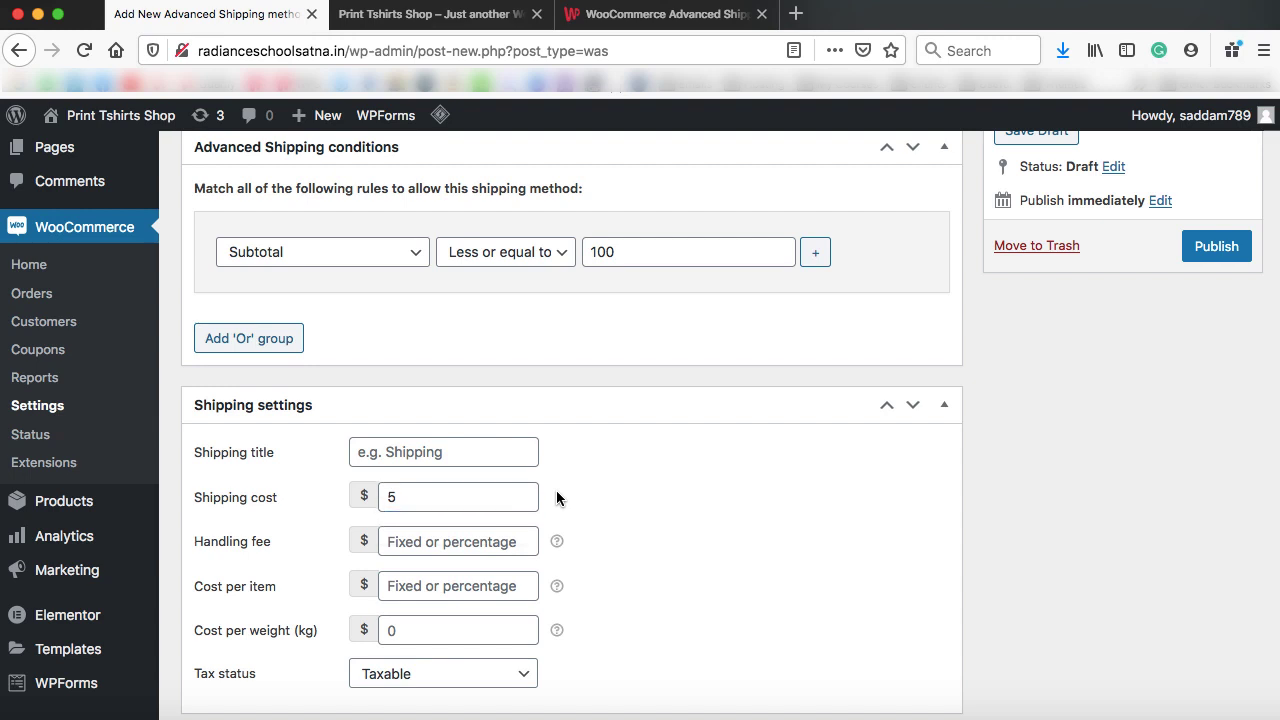
{"action": "left_click", "coordinate": [396, 449]}
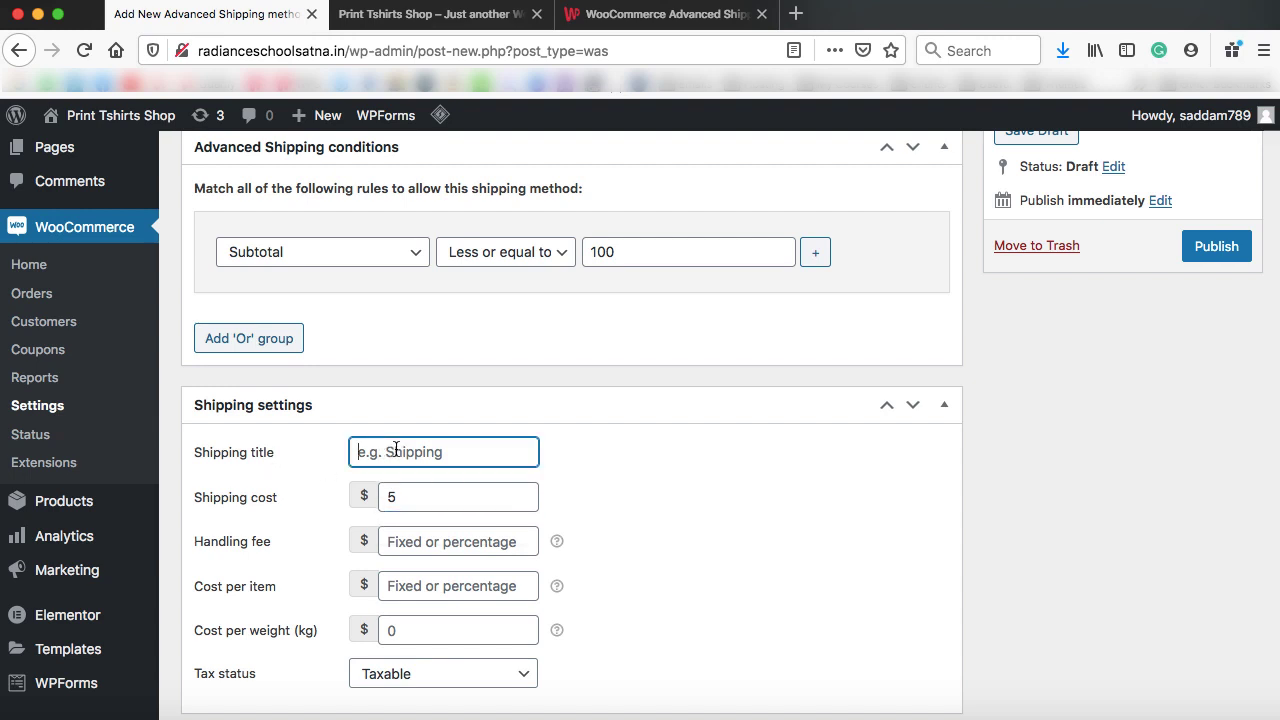
{"action": "type", "text": "Shipping Fee"}
{"action": "left_click", "coordinate": [701, 536]}
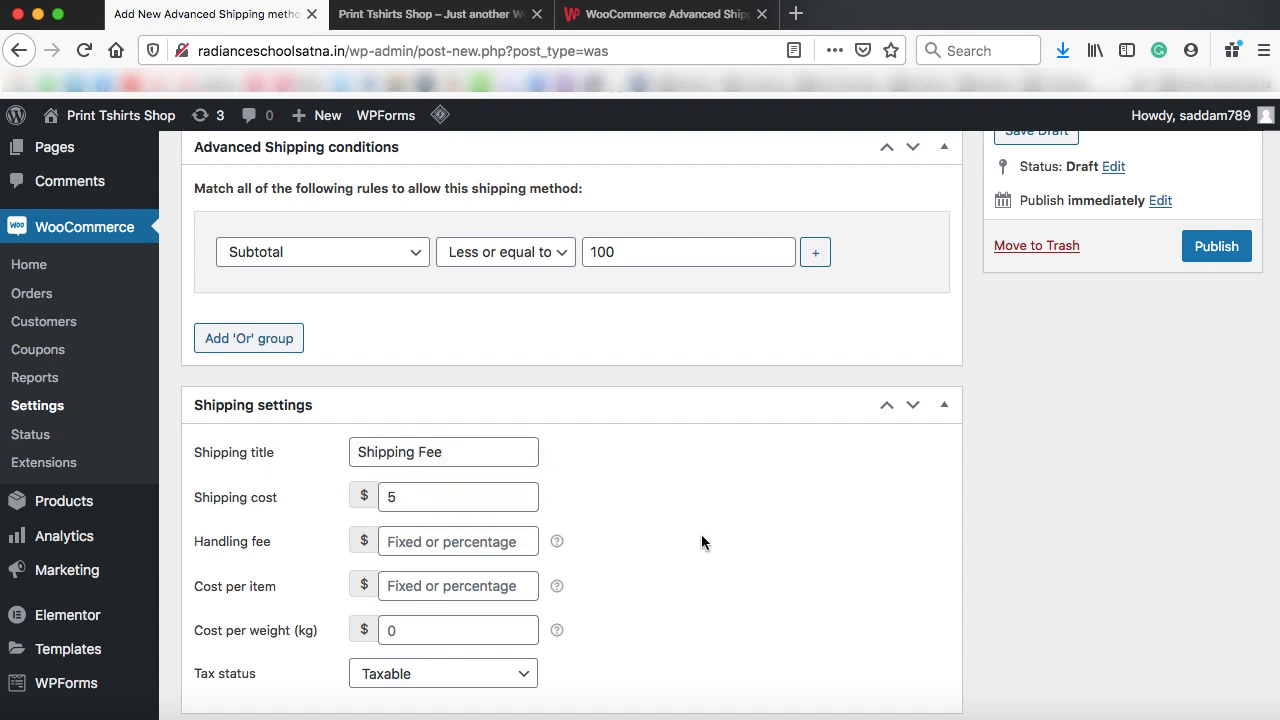
{"action": "left_click", "coordinate": [1216, 246]}
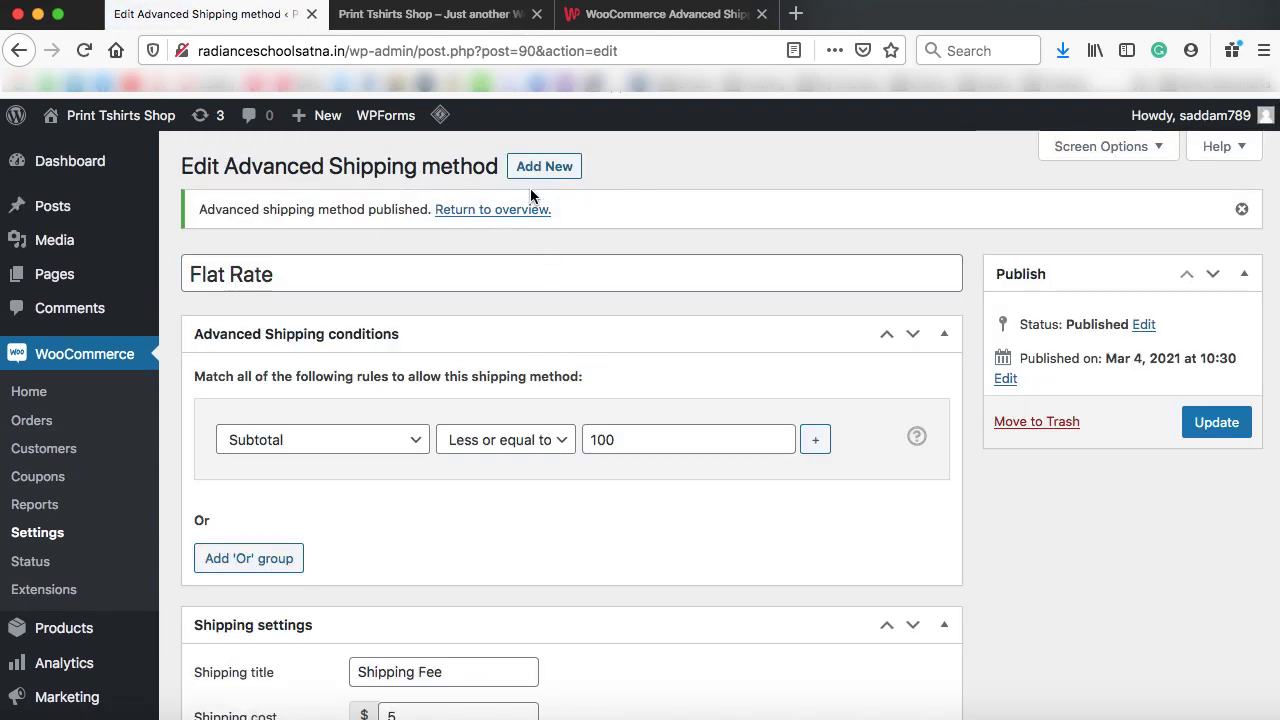
Start a shipping rate titled Free Shipping with the condition subtotal greater or equal to 101
{"action": "left_click", "coordinate": [545, 167]}
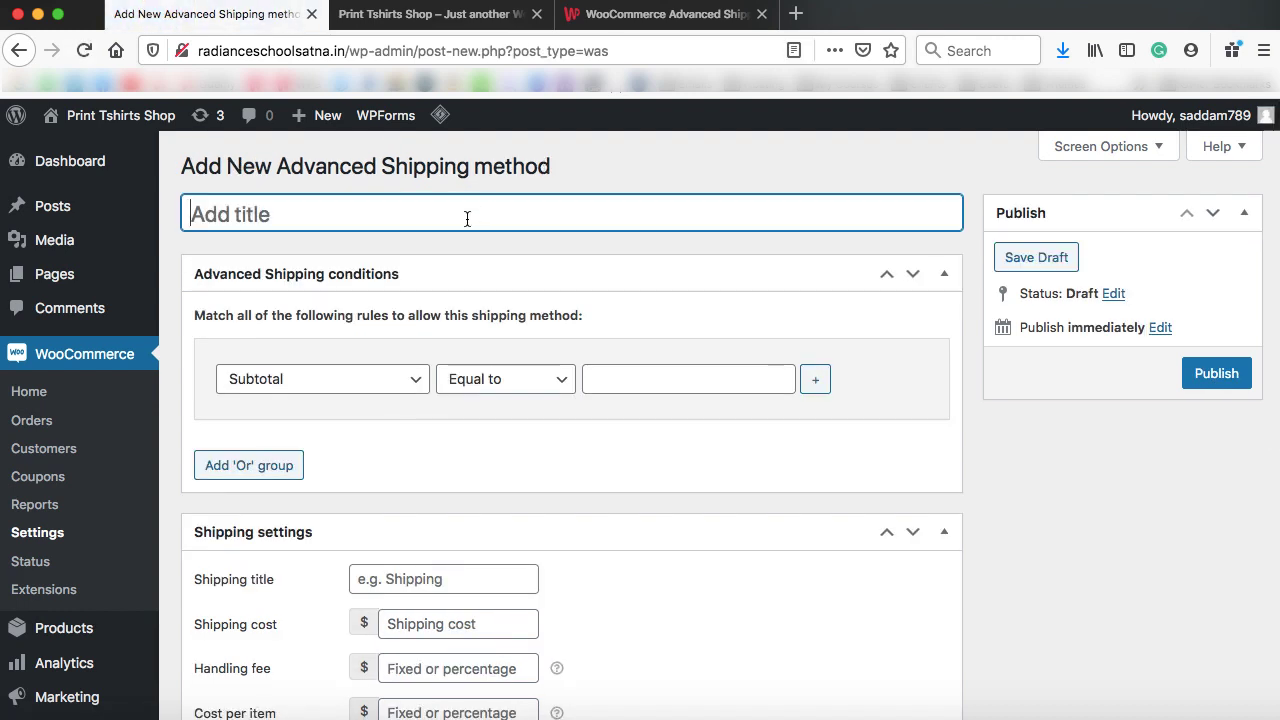
{"action": "type", "text": "Free Shipping"}
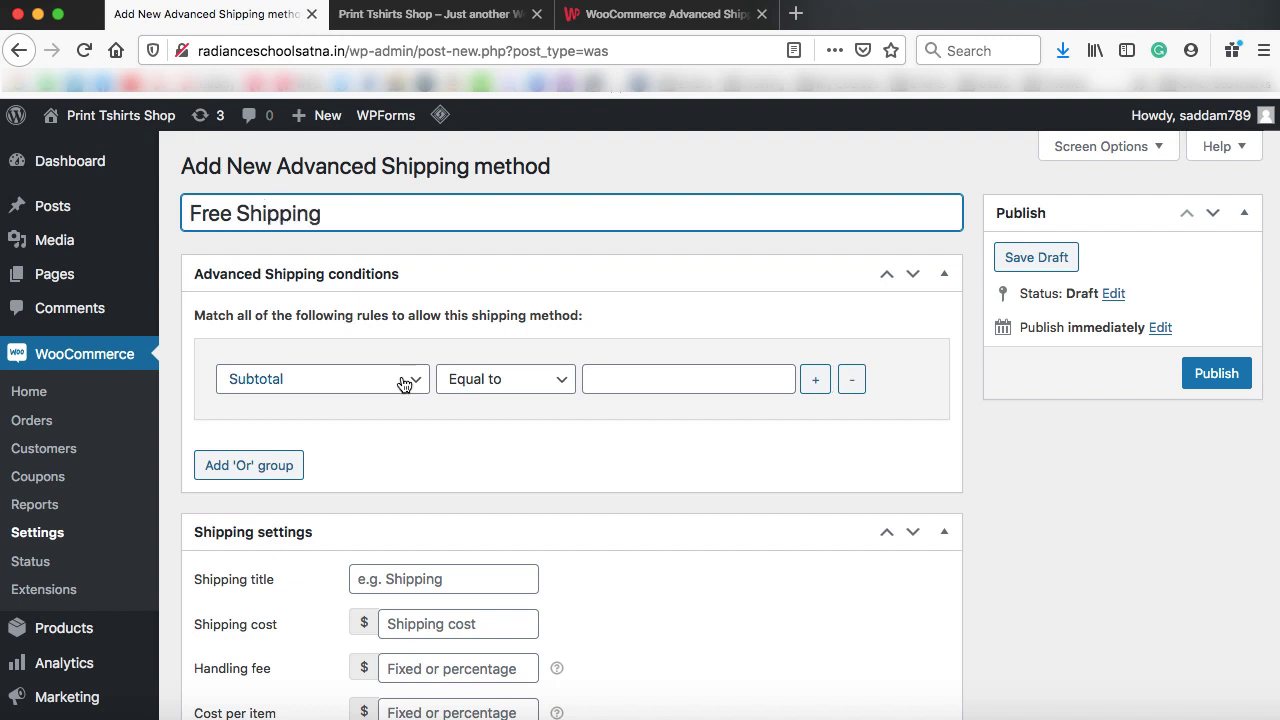
{"action": "left_click", "coordinate": [495, 379]}
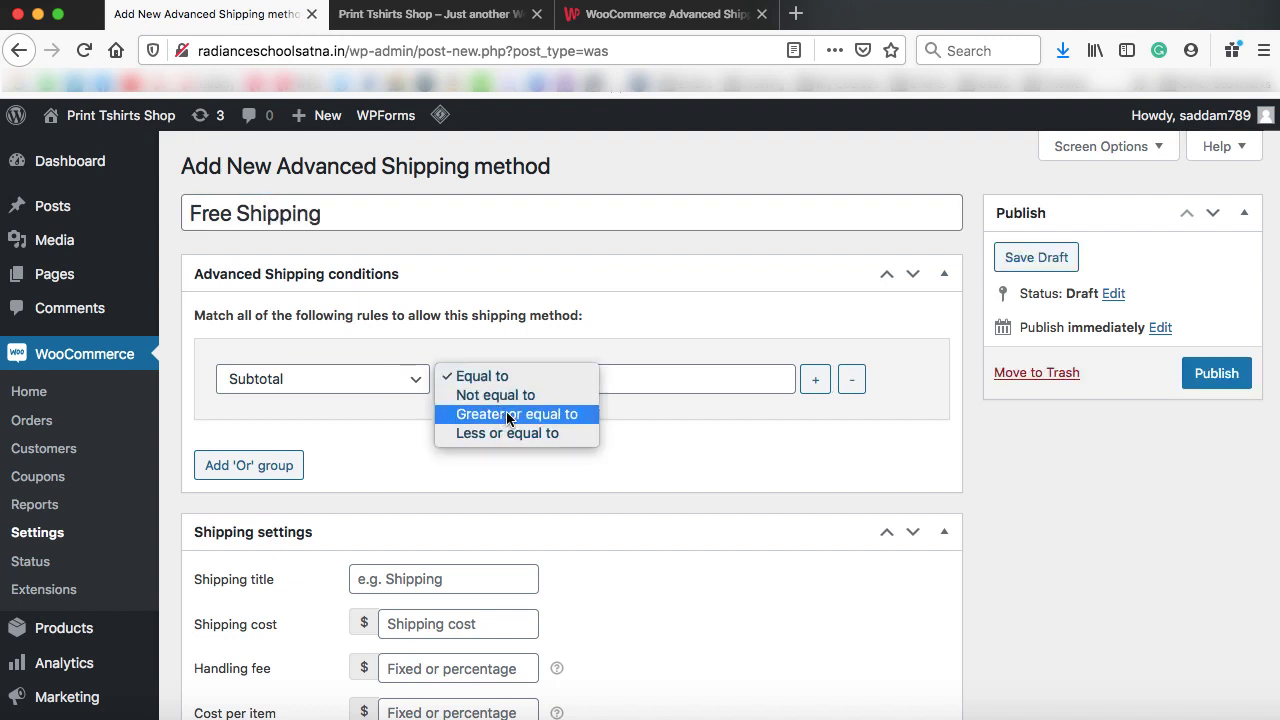
{"action": "left_click", "coordinate": [508, 418]}
{"action": "left_click", "coordinate": [605, 380]}
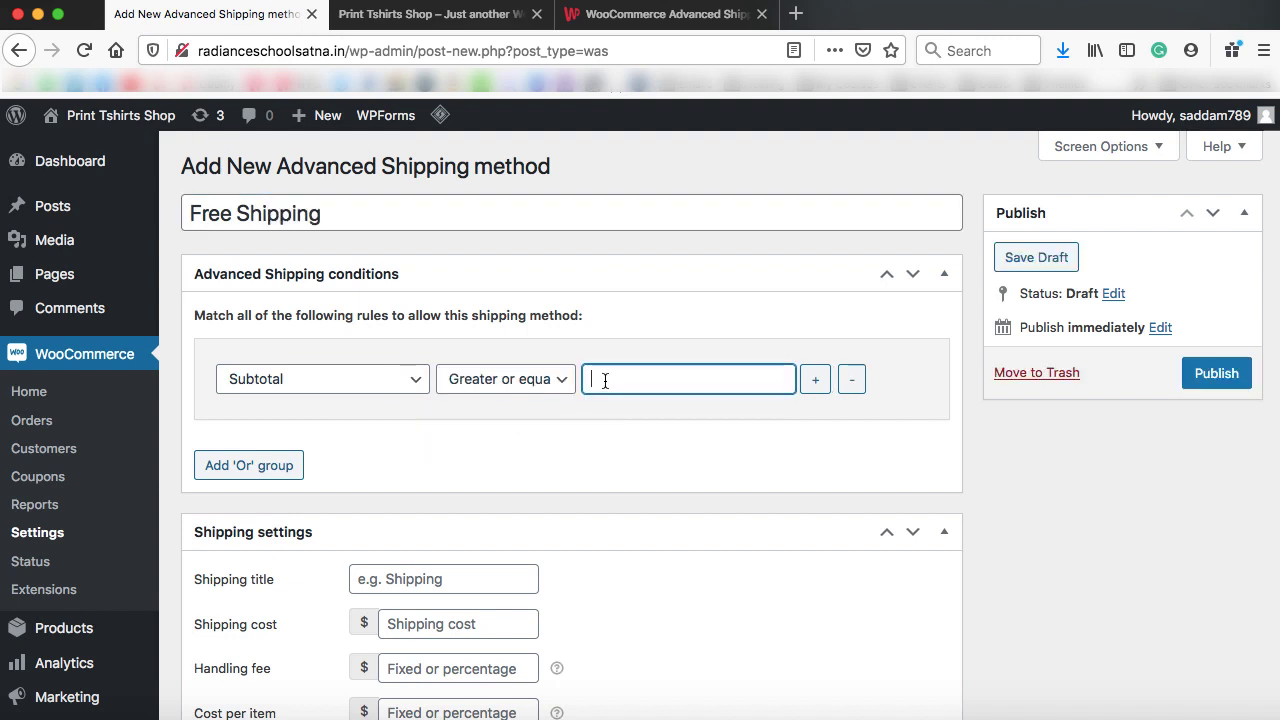
{"action": "type", "text": "101"}
{"action": "scroll", "coordinate": [577, 497], "scroll_direction": "down", "scroll_amount": 3}
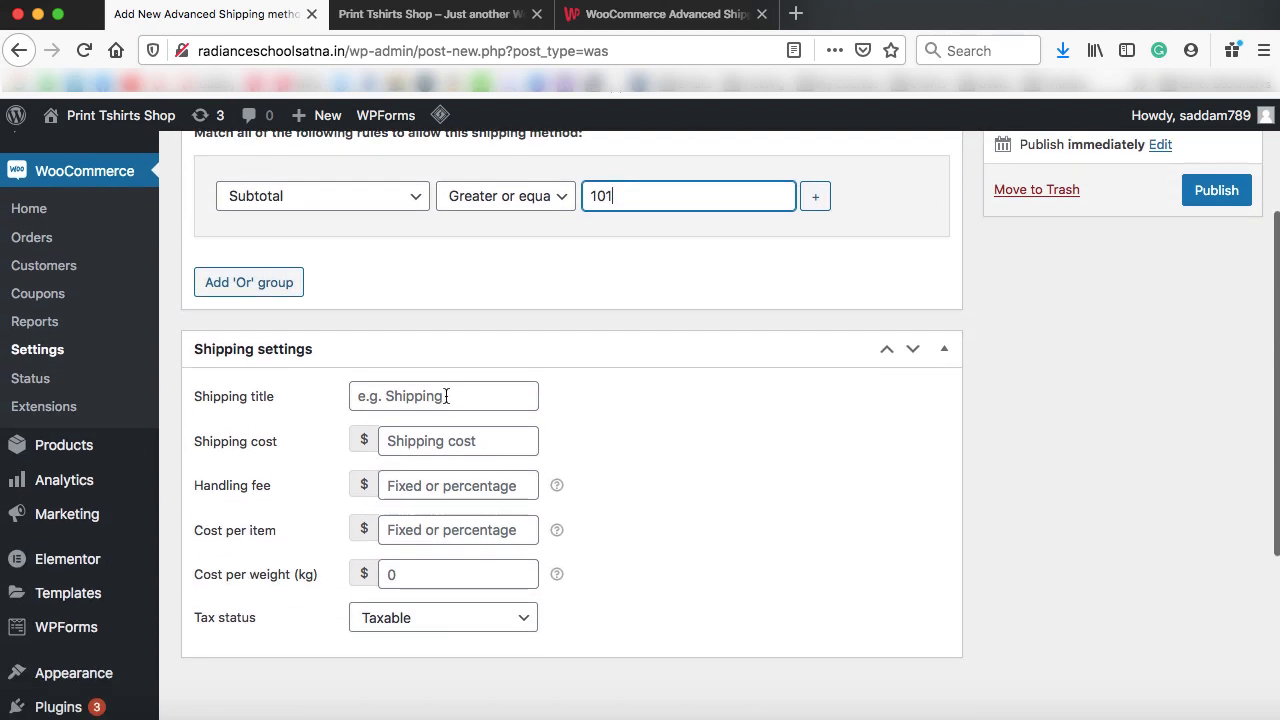
Give it the Free Shipping title and a cost of 0, then publish it
{"action": "left_click", "coordinate": [443, 396]}
{"action": "type", "text": "F"}
{"action": "left_click", "coordinate": [421, 421]}
{"action": "left_click", "coordinate": [421, 437]}
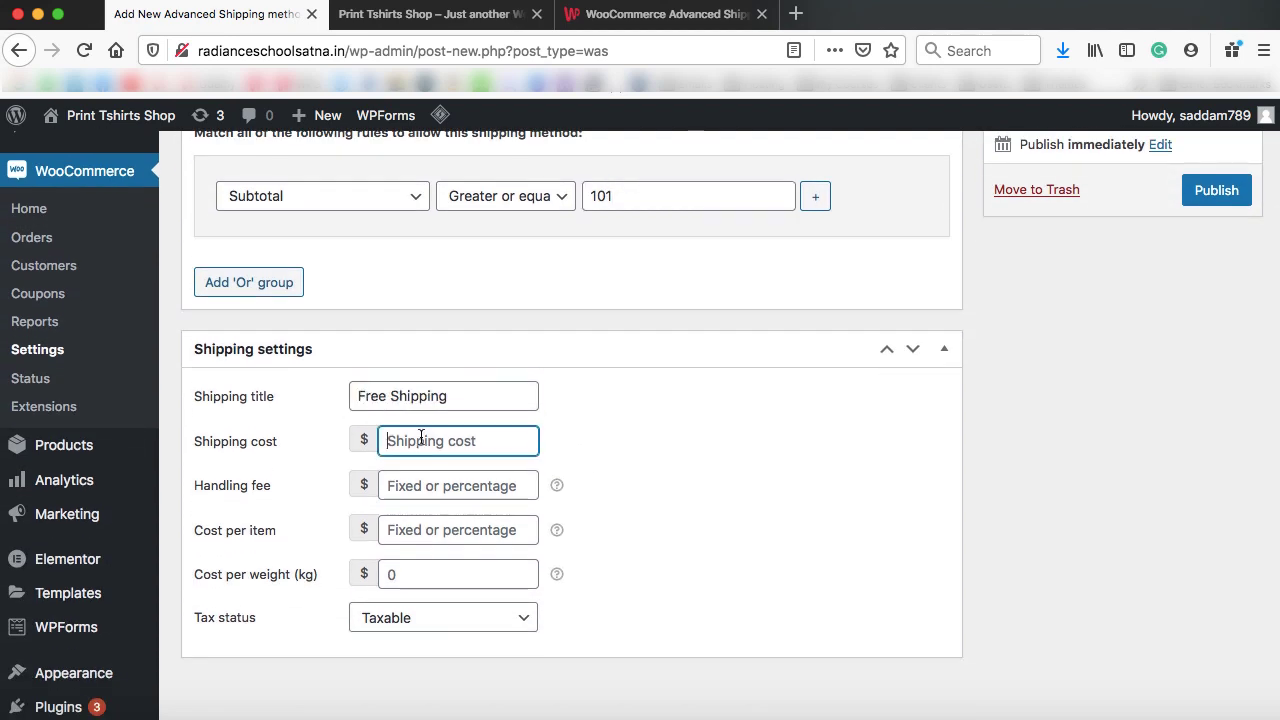
{"action": "type", "text": "0"}
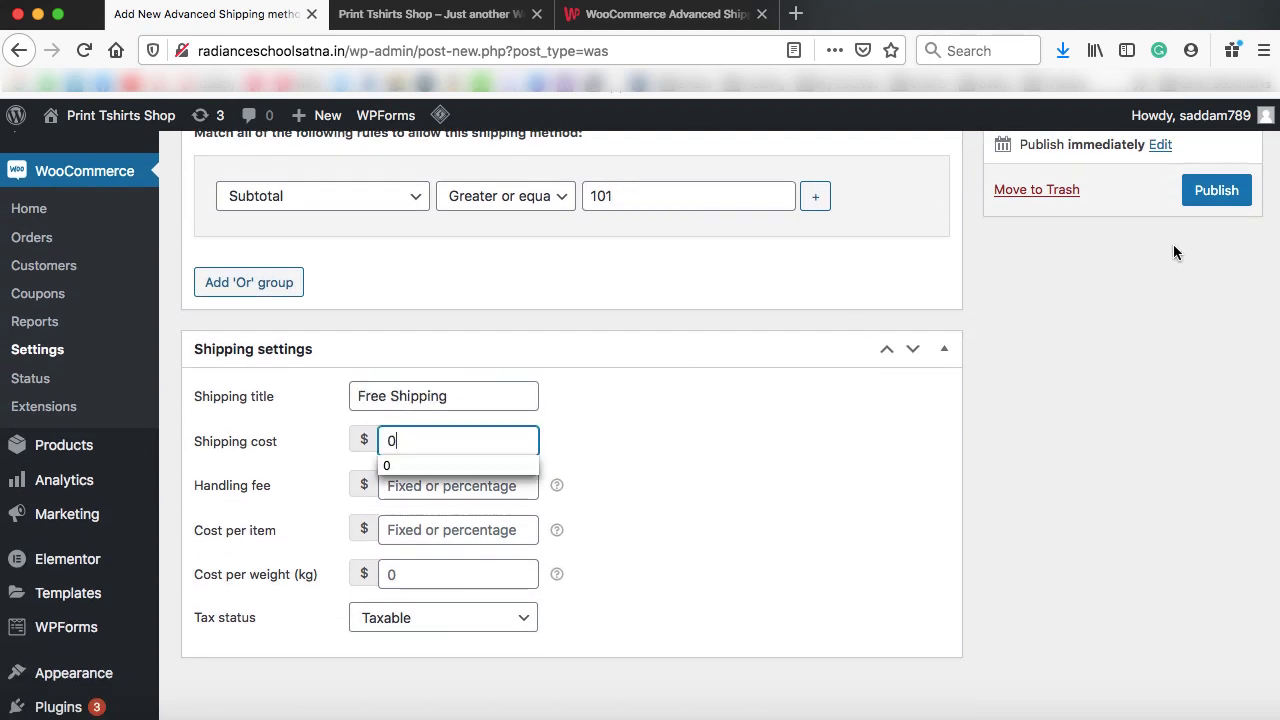
{"action": "left_click", "coordinate": [1214, 191]}
Open the condition type list and close it, keeping Subtotal as the condition
{"action": "scroll", "coordinate": [912, 263], "scroll_direction": "down", "scroll_amount": 2}
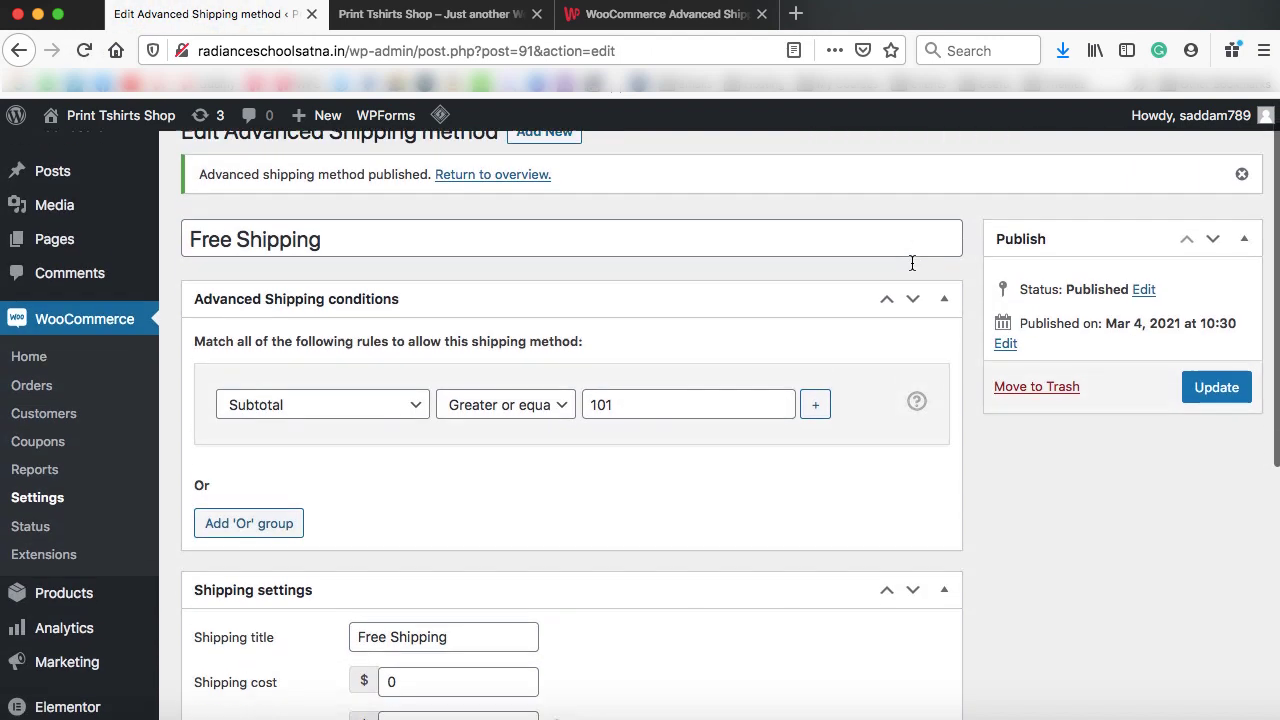
{"action": "scroll", "coordinate": [912, 263], "scroll_direction": "down", "scroll_amount": 2}
{"action": "left_click", "coordinate": [417, 345]}
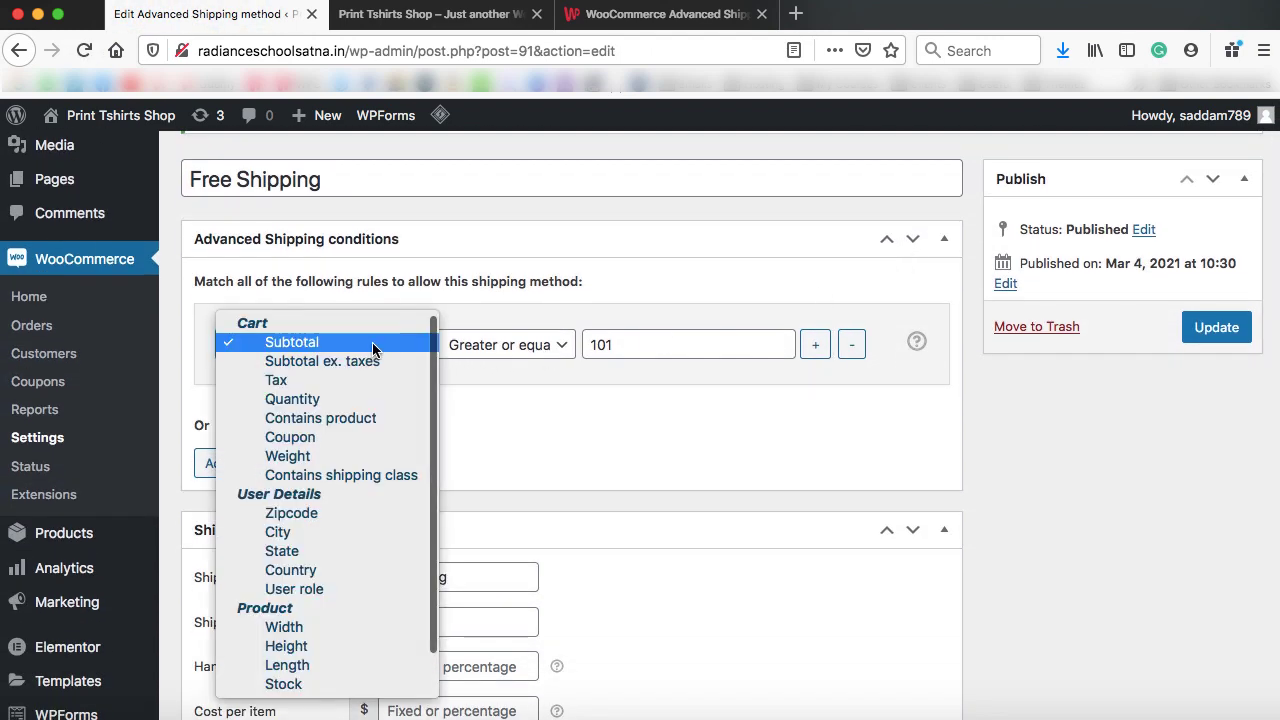
{"action": "scroll", "coordinate": [352, 467], "scroll_direction": "down", "scroll_amount": 1}
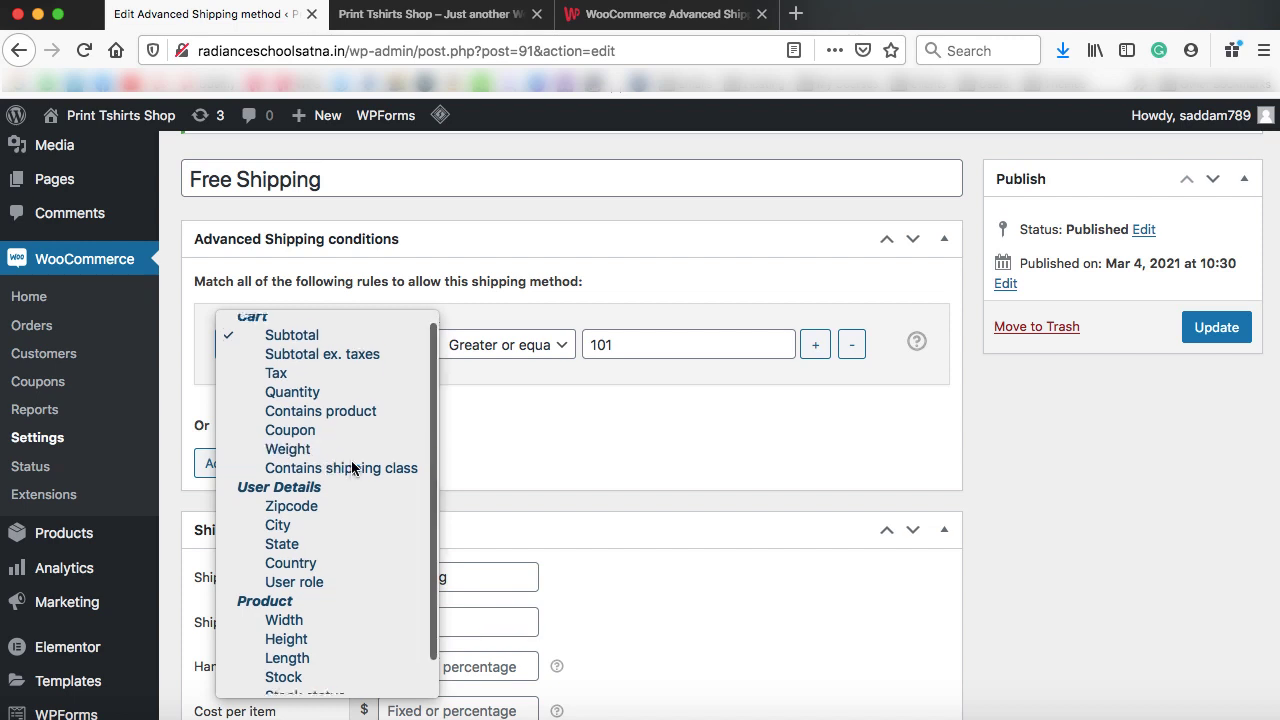
{"action": "scroll", "coordinate": [352, 467], "scroll_direction": "down", "scroll_amount": 2}
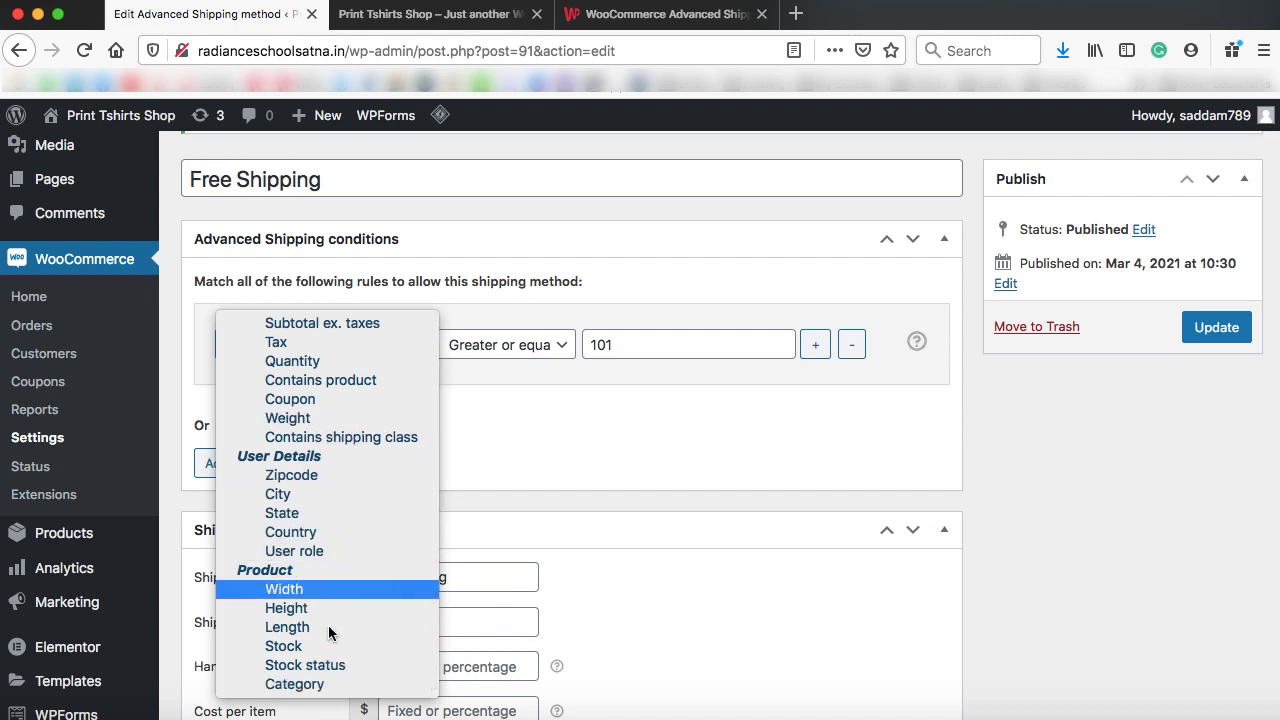
{"action": "left_click", "coordinate": [639, 447]}
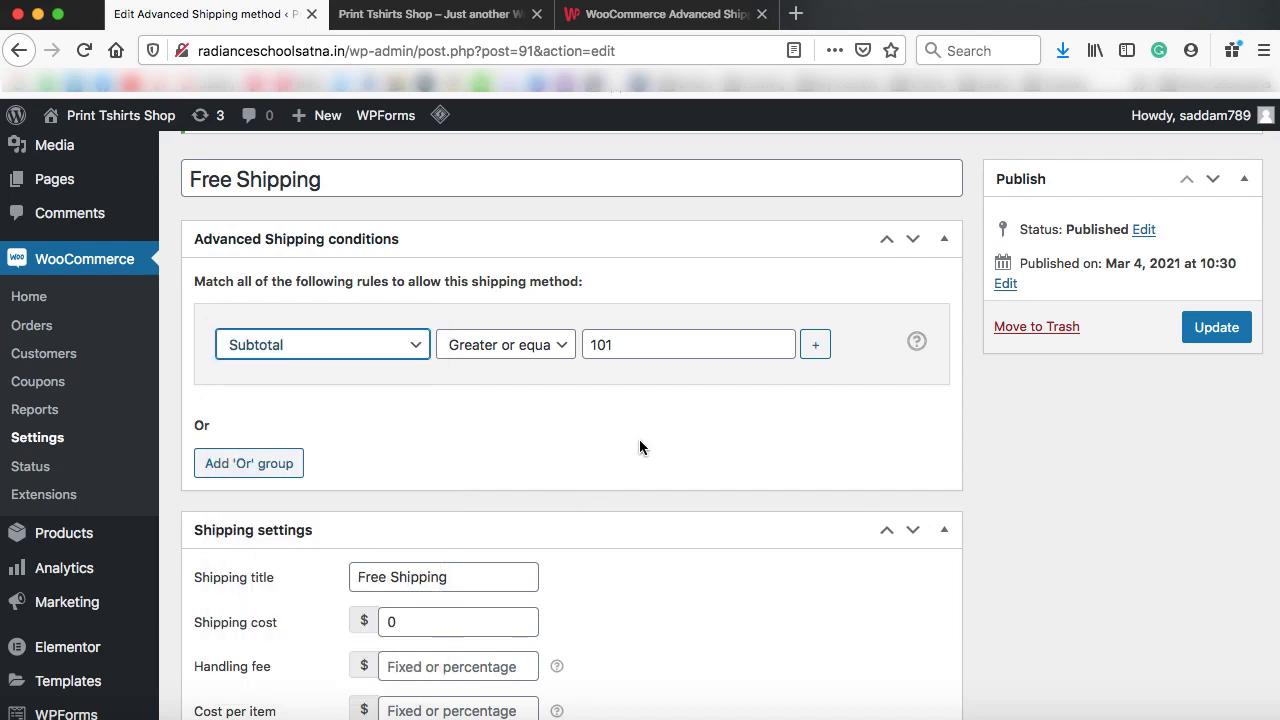
In the shop, add the Father's Day Coffee Mug to the cart and go to the cart
{"action": "left_click", "coordinate": [440, 17]}
{"action": "scroll", "coordinate": [643, 343], "scroll_direction": "down", "scroll_amount": 10}
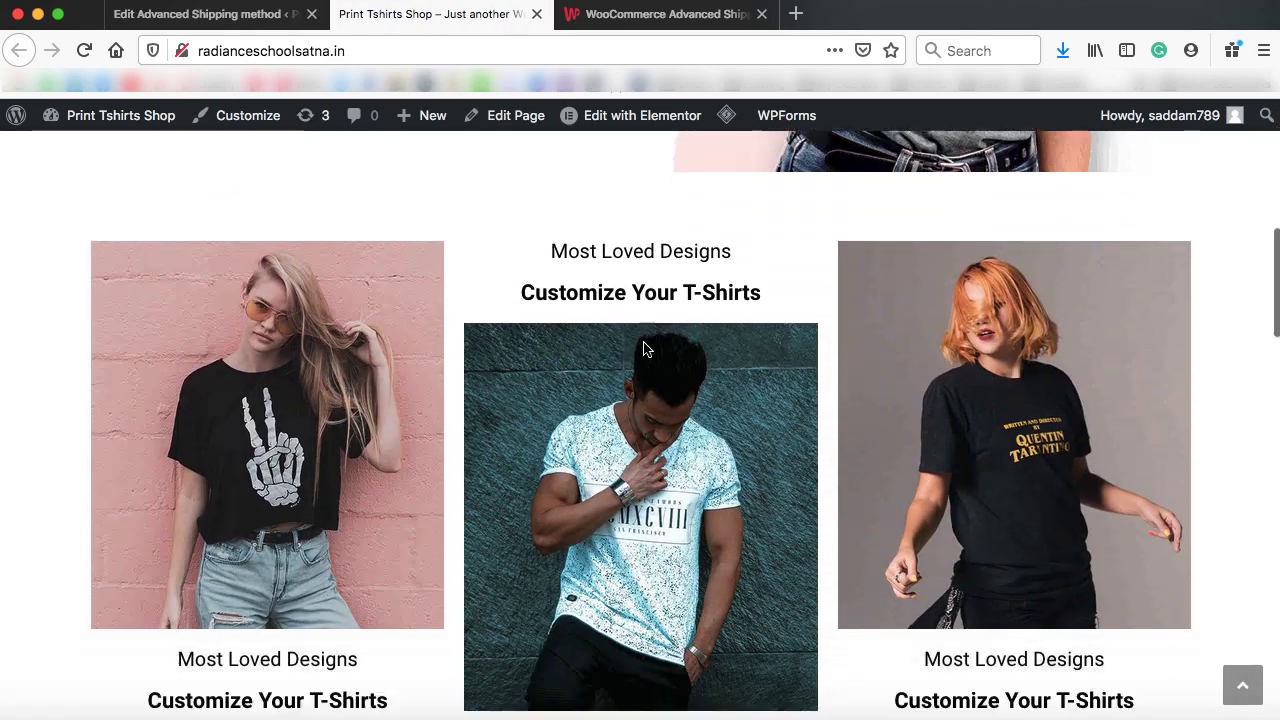
{"action": "scroll", "coordinate": [643, 348], "scroll_direction": "down", "scroll_amount": 3}
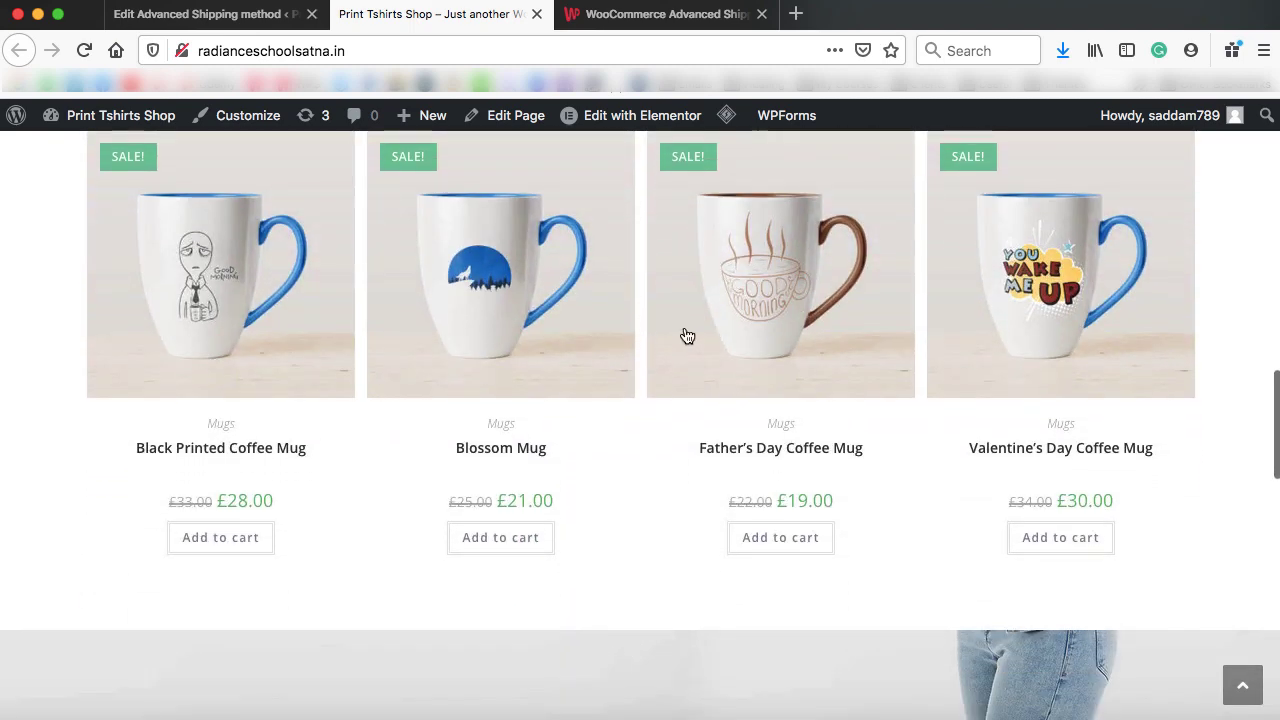
{"action": "left_click", "coordinate": [786, 280]}
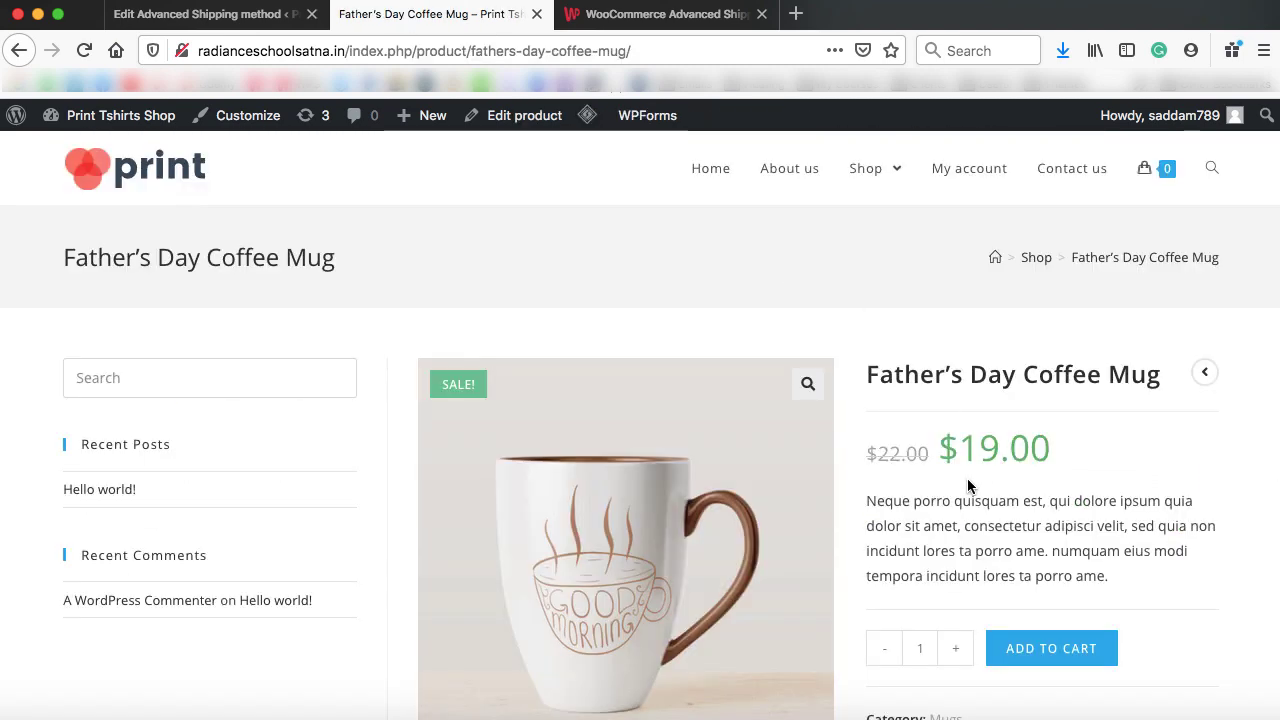
{"action": "scroll", "coordinate": [975, 485], "scroll_direction": "down", "scroll_amount": 3}
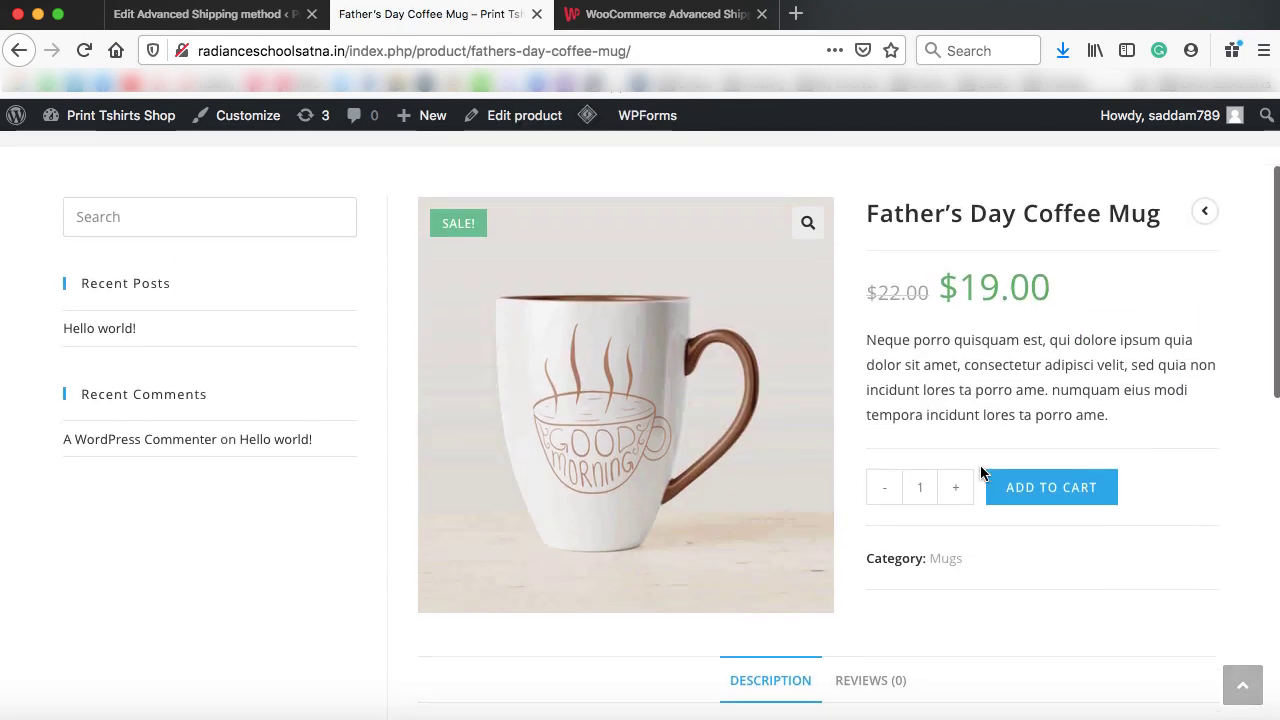
{"action": "left_click", "coordinate": [1047, 489]}
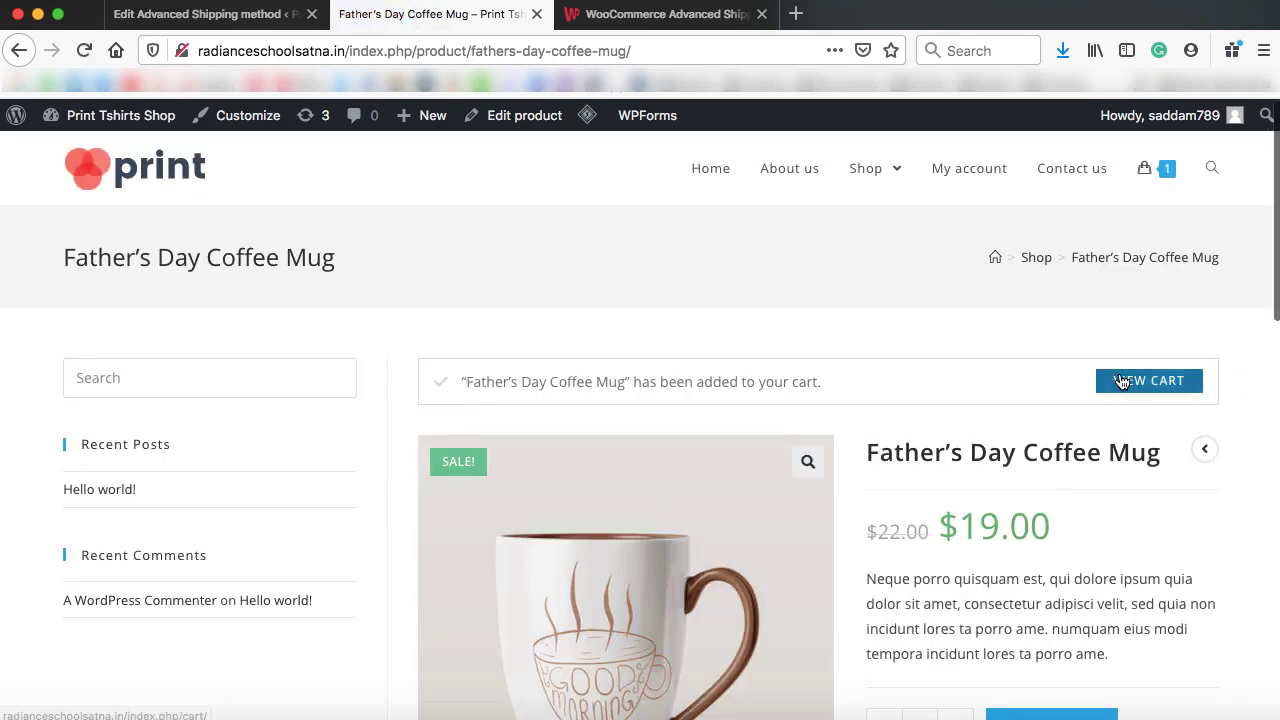
{"action": "left_click", "coordinate": [1149, 380]}
Change the mug quantity to 10 and update the cart, giving $190.00 with Free Shipping
{"action": "scroll", "coordinate": [853, 438], "scroll_direction": "down", "scroll_amount": 5}
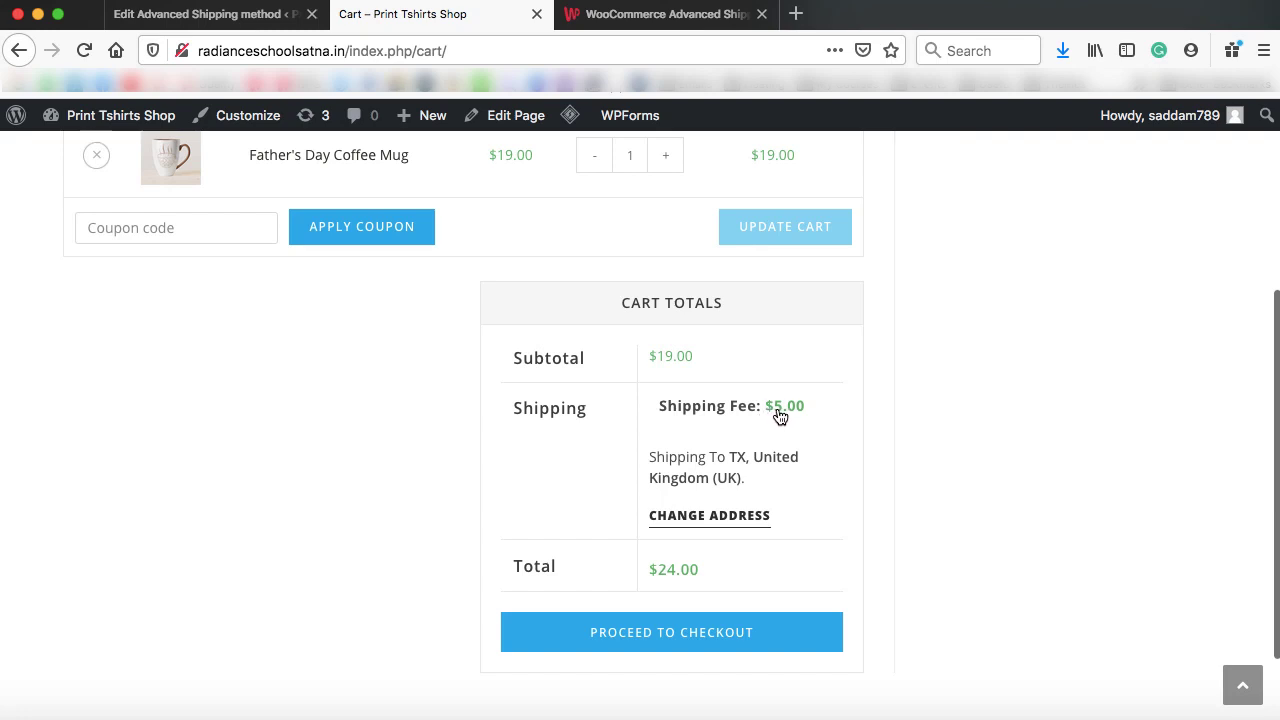
{"action": "scroll", "coordinate": [816, 387], "scroll_direction": "up", "scroll_amount": 1}
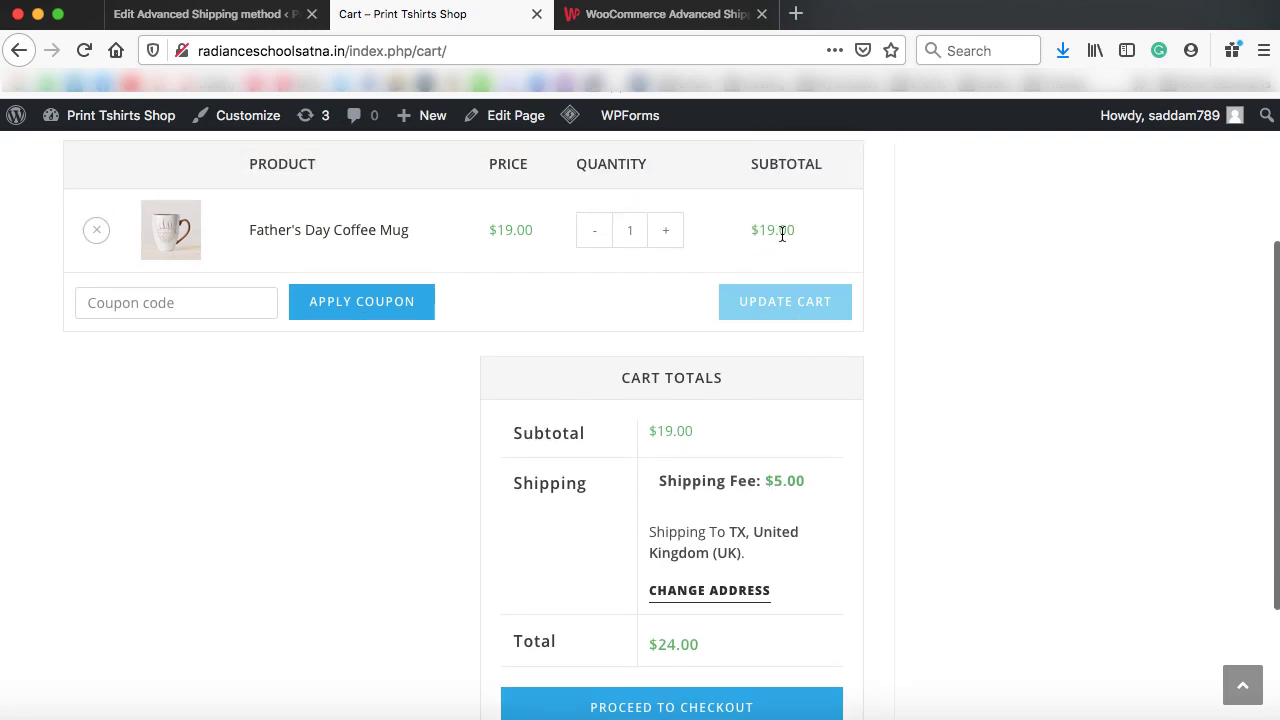
{"action": "left_click", "coordinate": [638, 229]}
{"action": "type", "text": "0"}
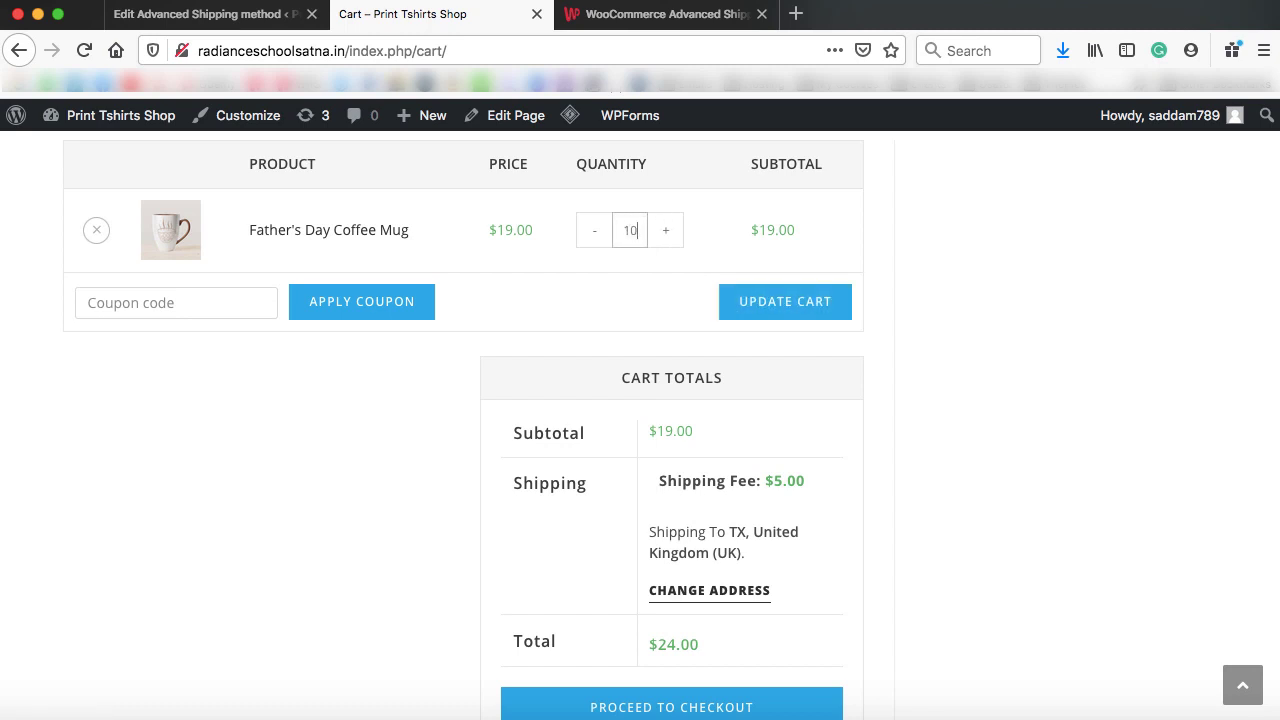
{"action": "left_click", "coordinate": [783, 310]}
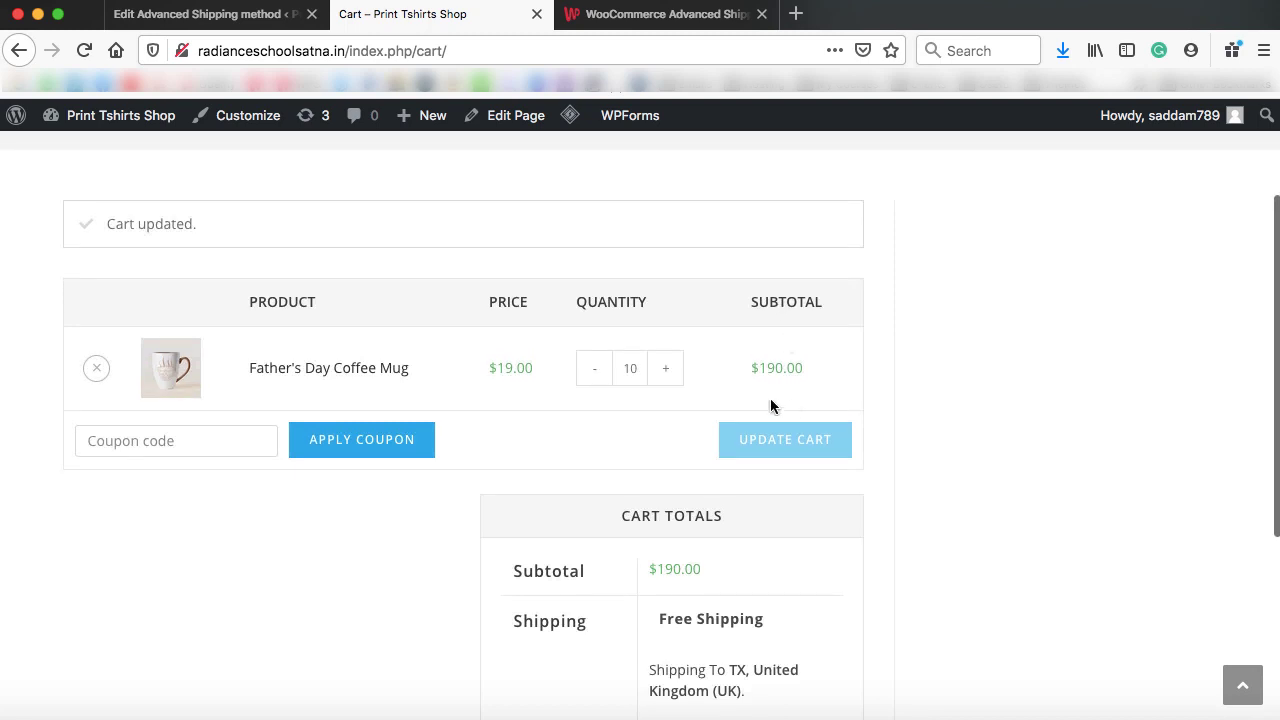
{"action": "scroll", "coordinate": [780, 370], "scroll_direction": "down", "scroll_amount": 3}
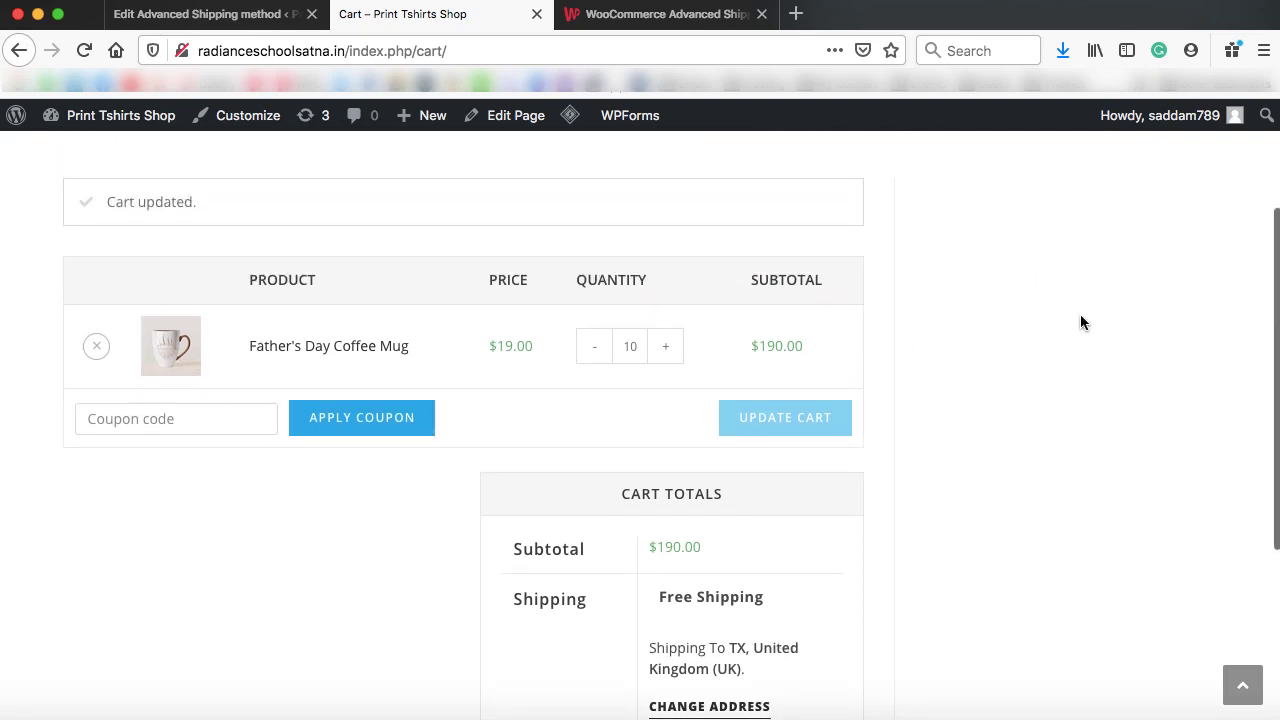
{"action": "scroll", "coordinate": [1045, 407], "scroll_direction": "up", "scroll_amount": 3}
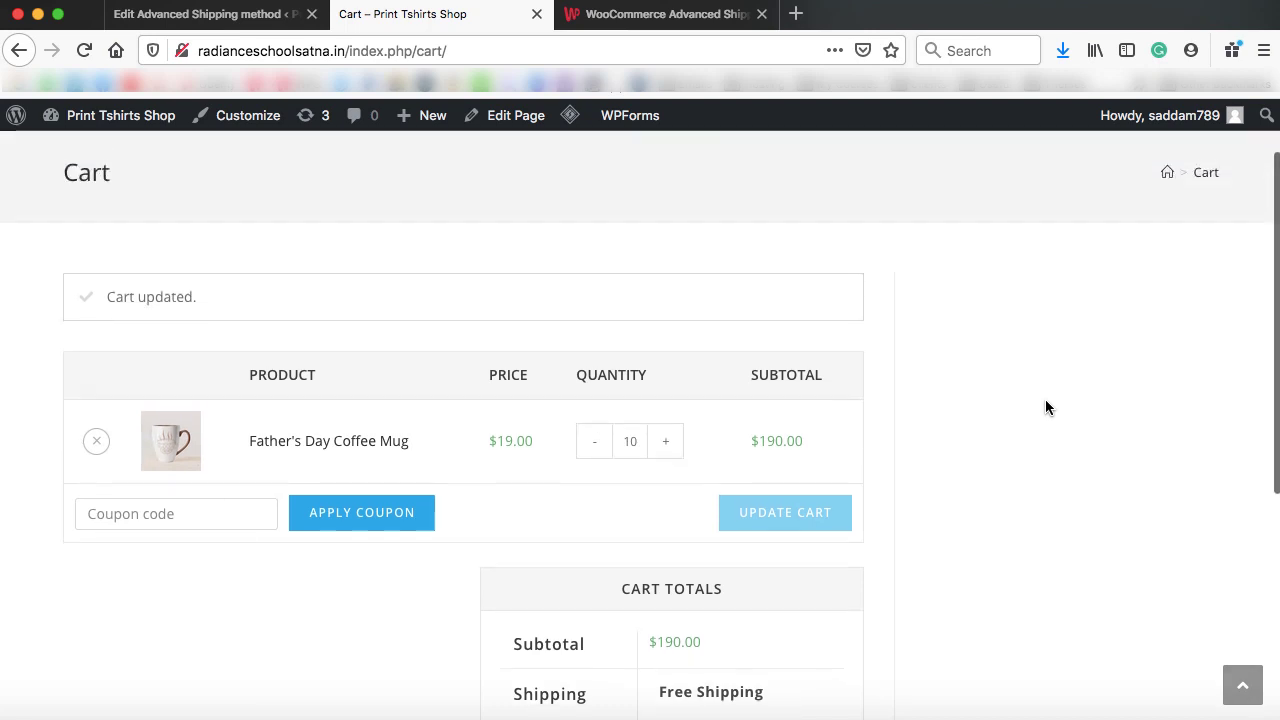
{"action": "scroll", "coordinate": [1045, 407], "scroll_direction": "up", "scroll_amount": 2}
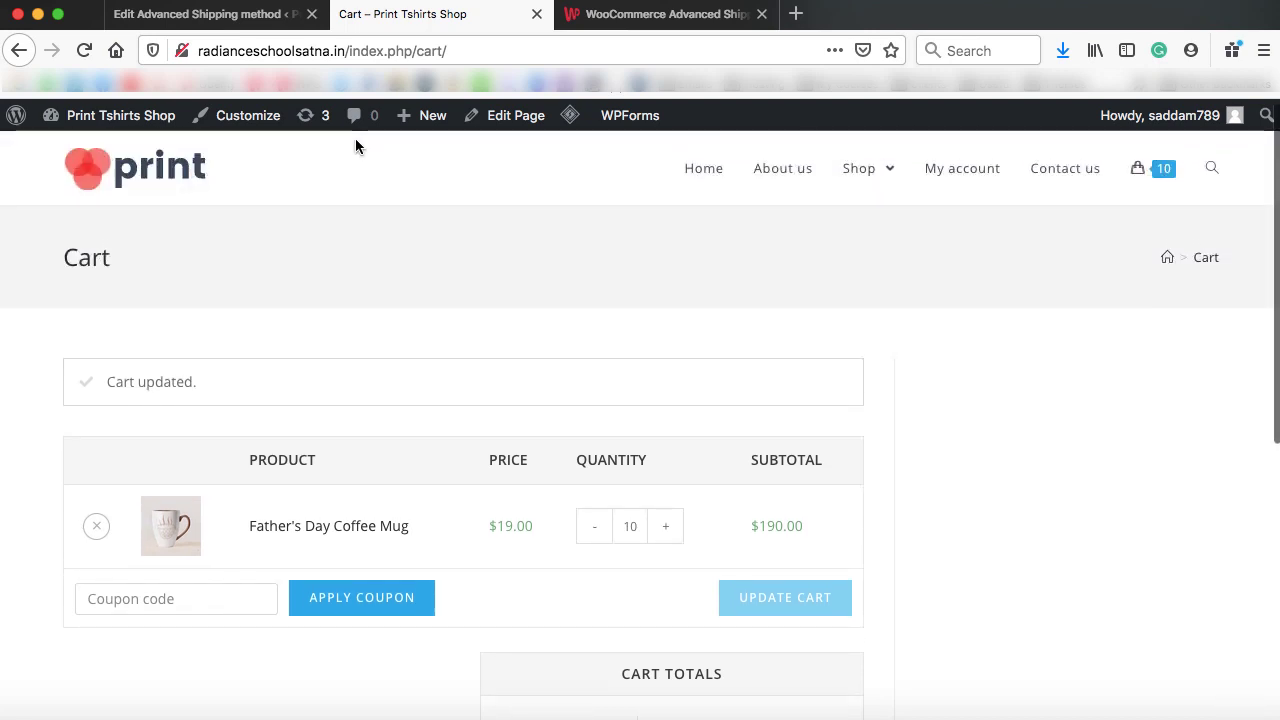
In WooCommerce Settings > Payments, switch on PayPal Standard
{"action": "left_click", "coordinate": [240, 18]}
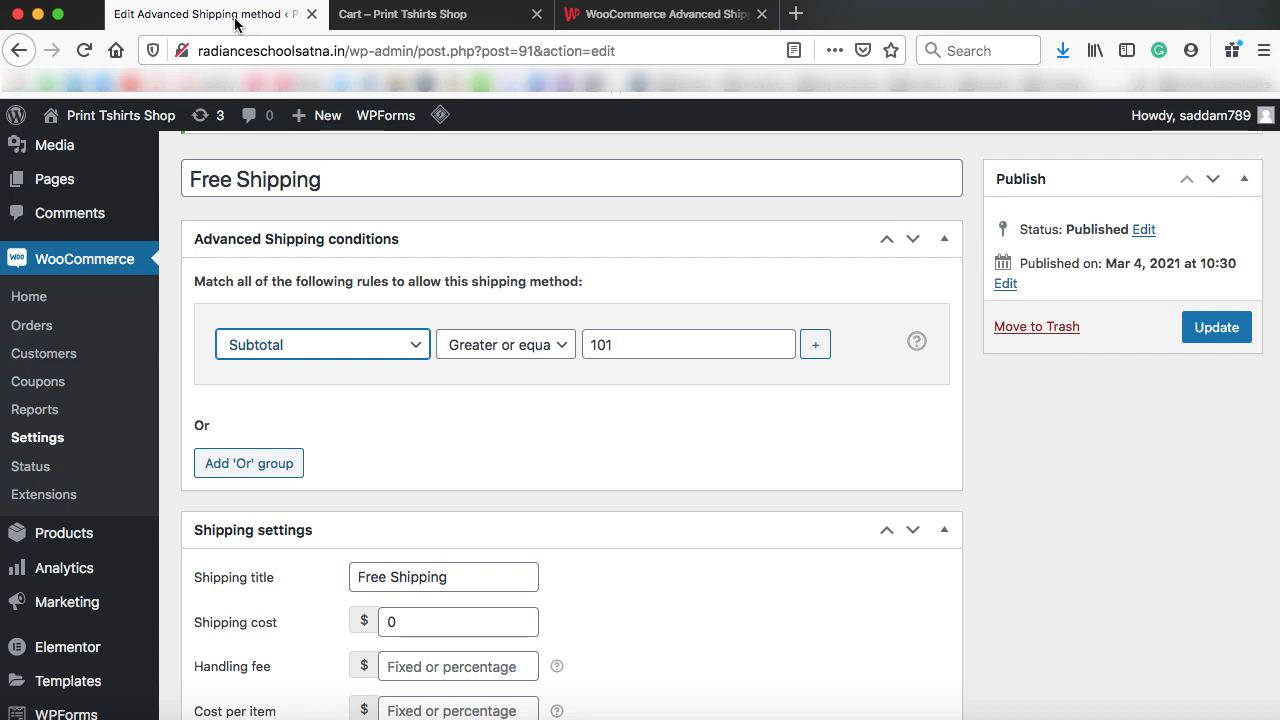
{"action": "left_click", "coordinate": [48, 437]}
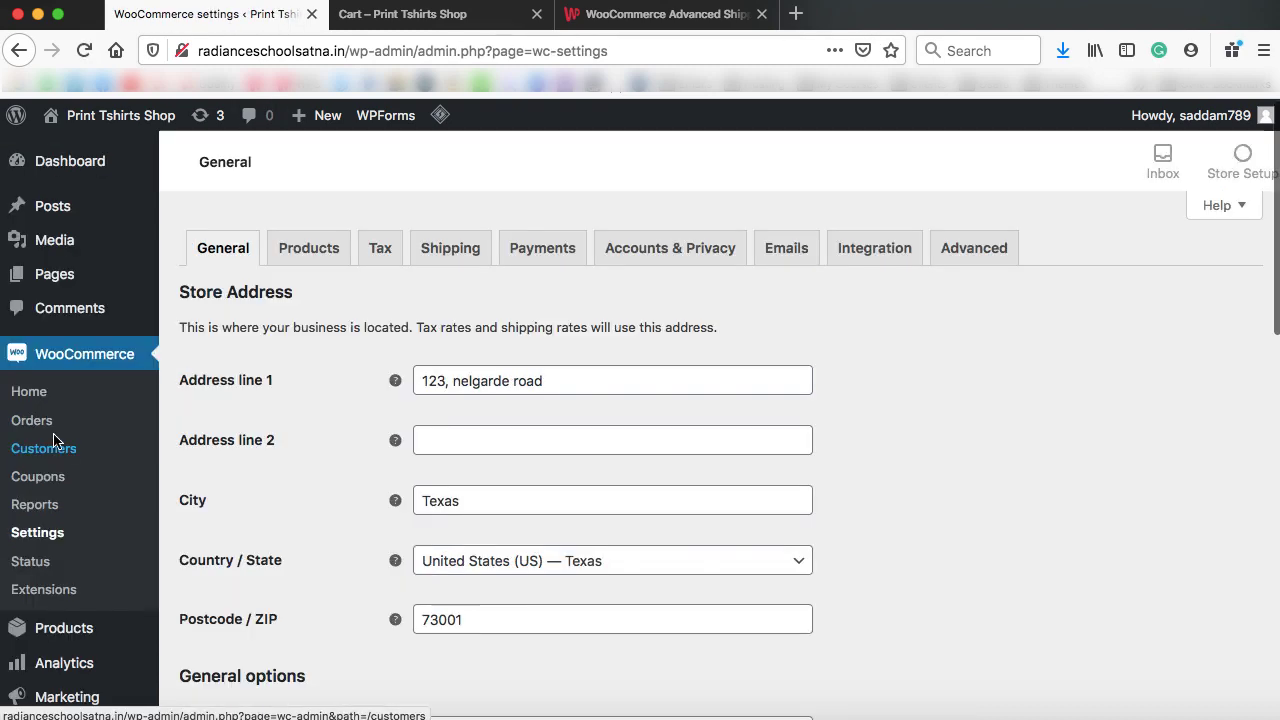
{"action": "left_click", "coordinate": [542, 248]}
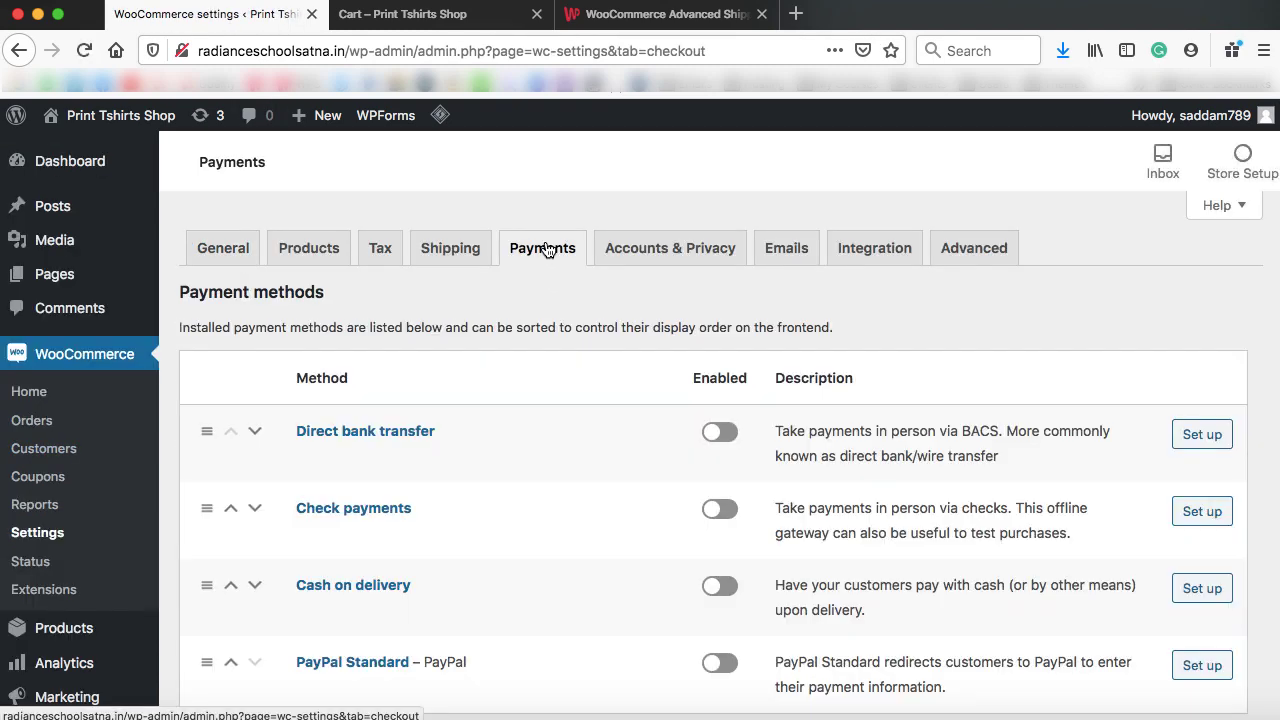
{"action": "scroll", "coordinate": [597, 467], "scroll_direction": "down", "scroll_amount": 3}
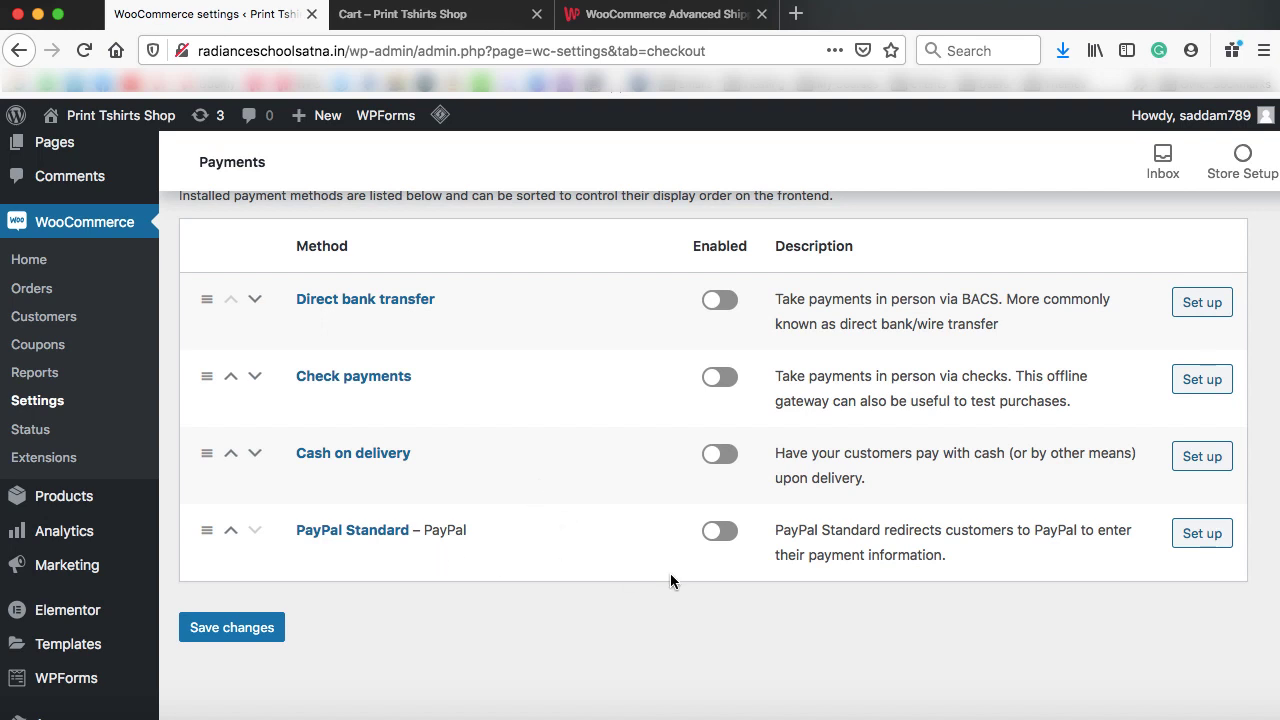
{"action": "left_click", "coordinate": [720, 531]}
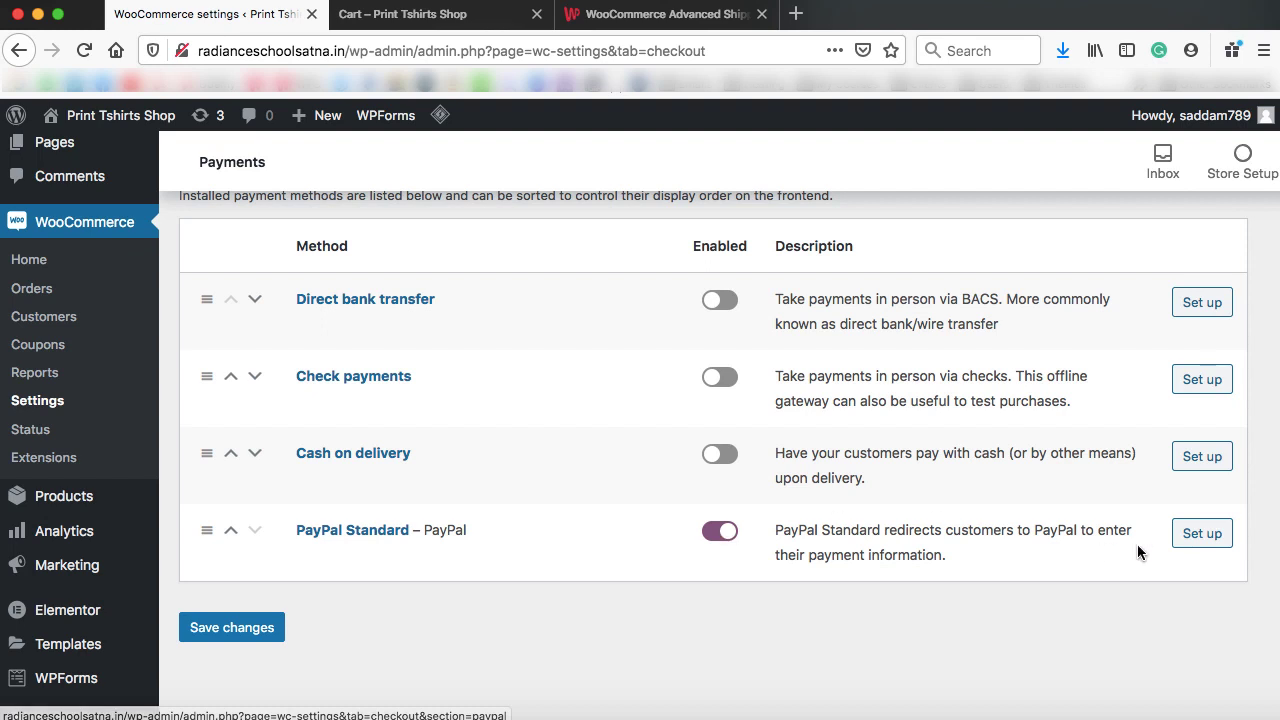
Open PayPal Standard's settings and enter a demo address in the PayPal email field
{"action": "left_click", "coordinate": [1197, 538]}
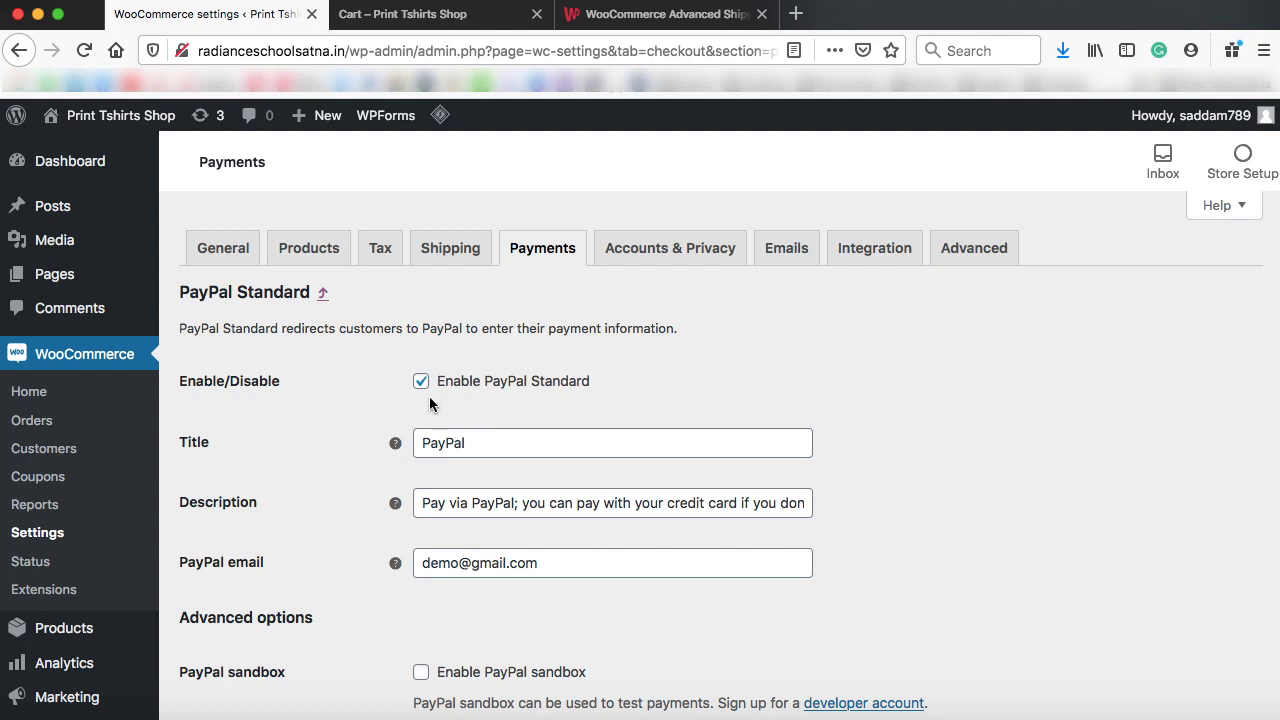
{"action": "scroll", "coordinate": [500, 392], "scroll_direction": "down", "scroll_amount": 1}
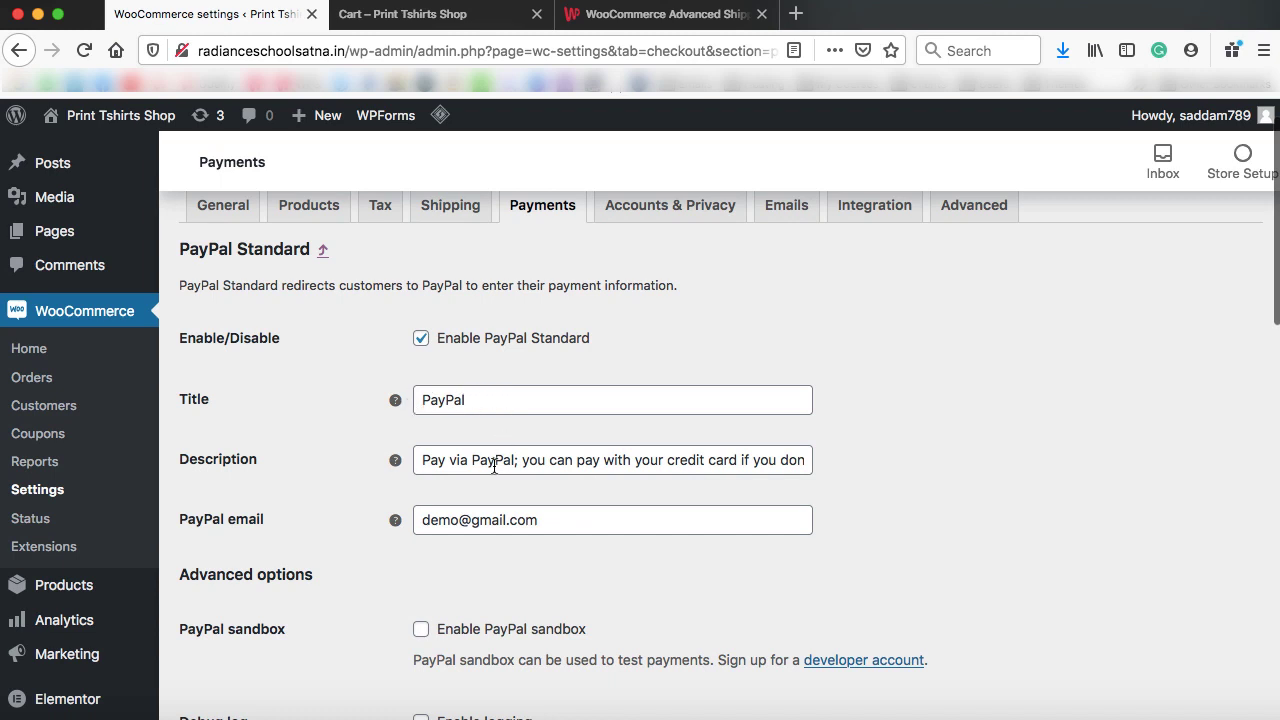
{"action": "scroll", "coordinate": [494, 466], "scroll_direction": "down", "scroll_amount": 4}
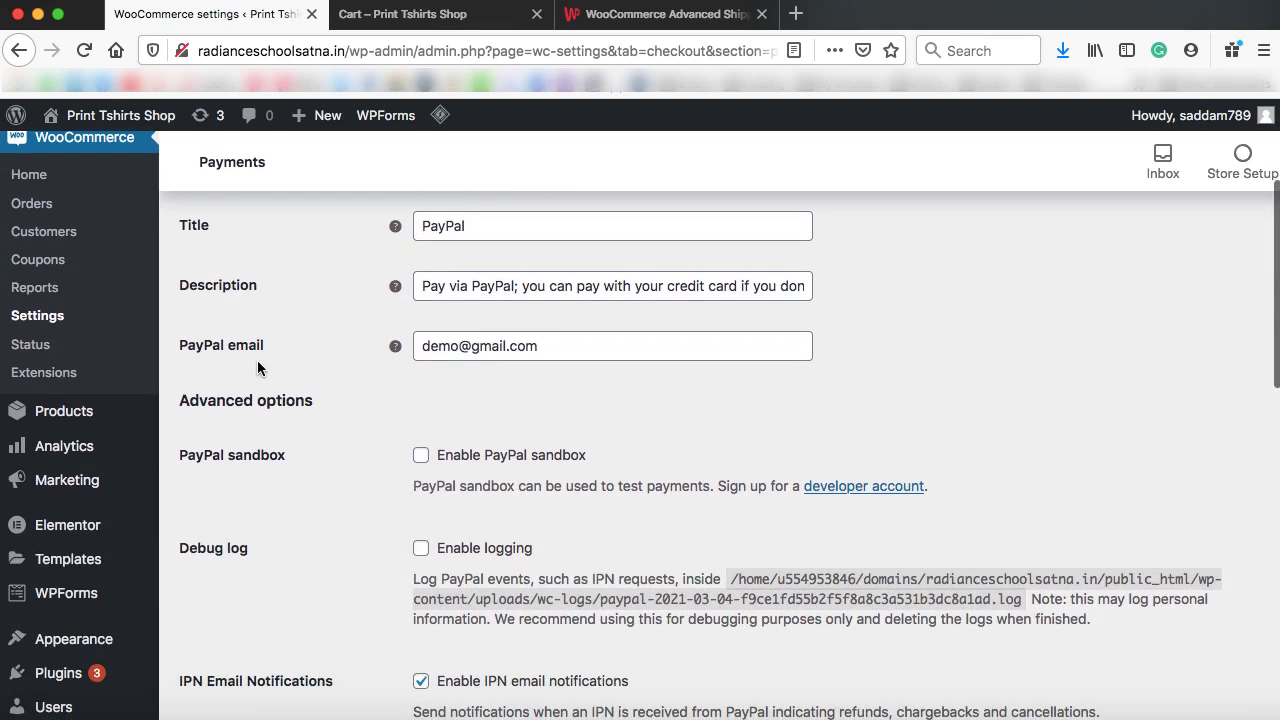
{"action": "triple_click", "coordinate": [543, 346]}
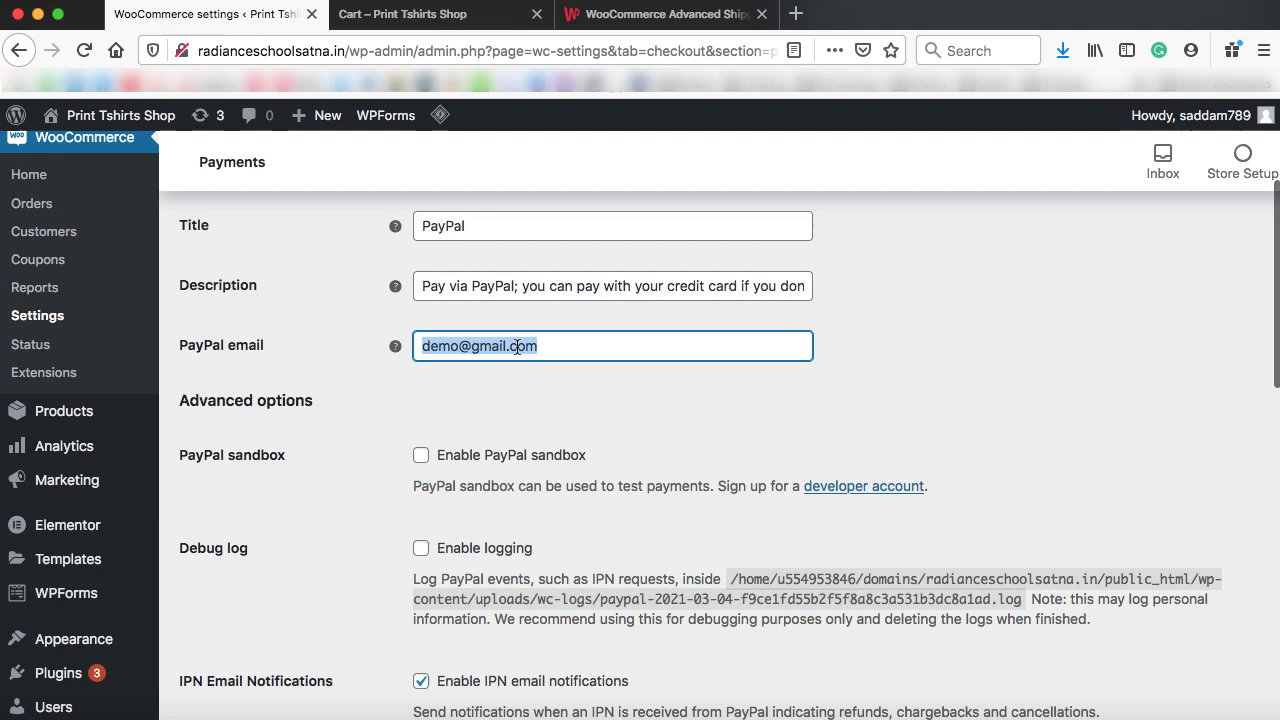
{"action": "left_click", "coordinate": [443, 346]}
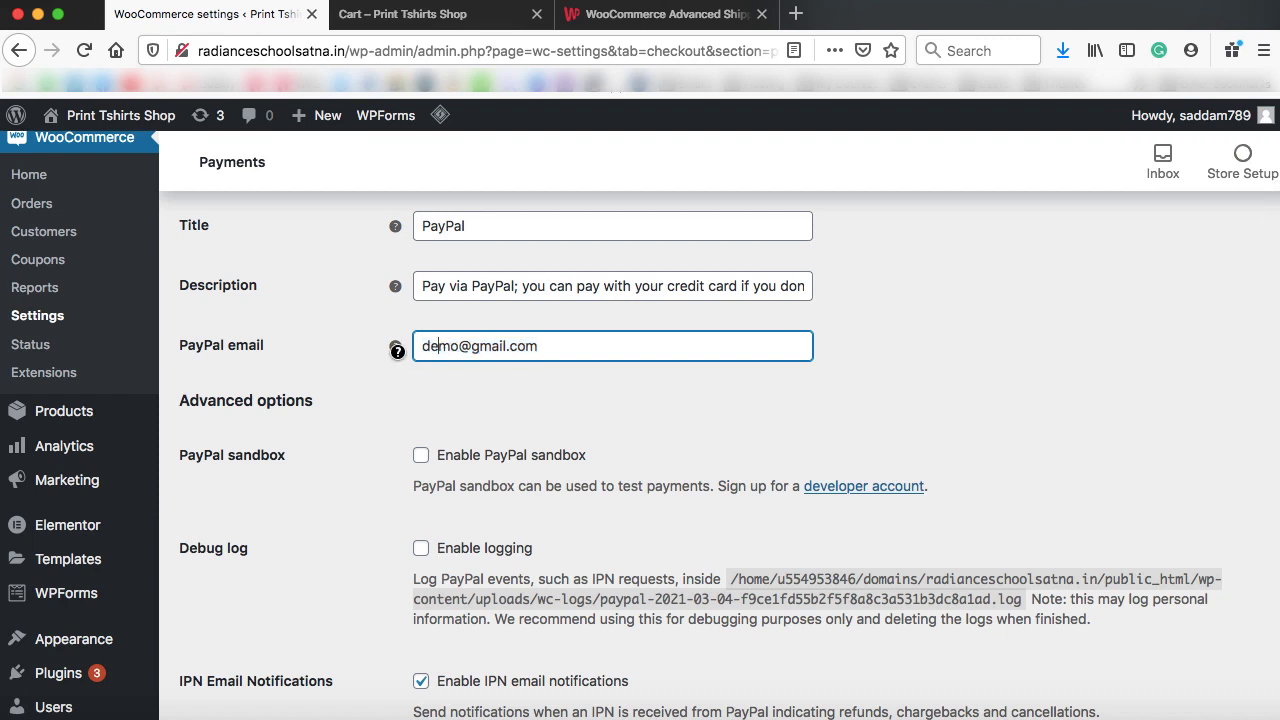
{"action": "key", "text": "super+a"}
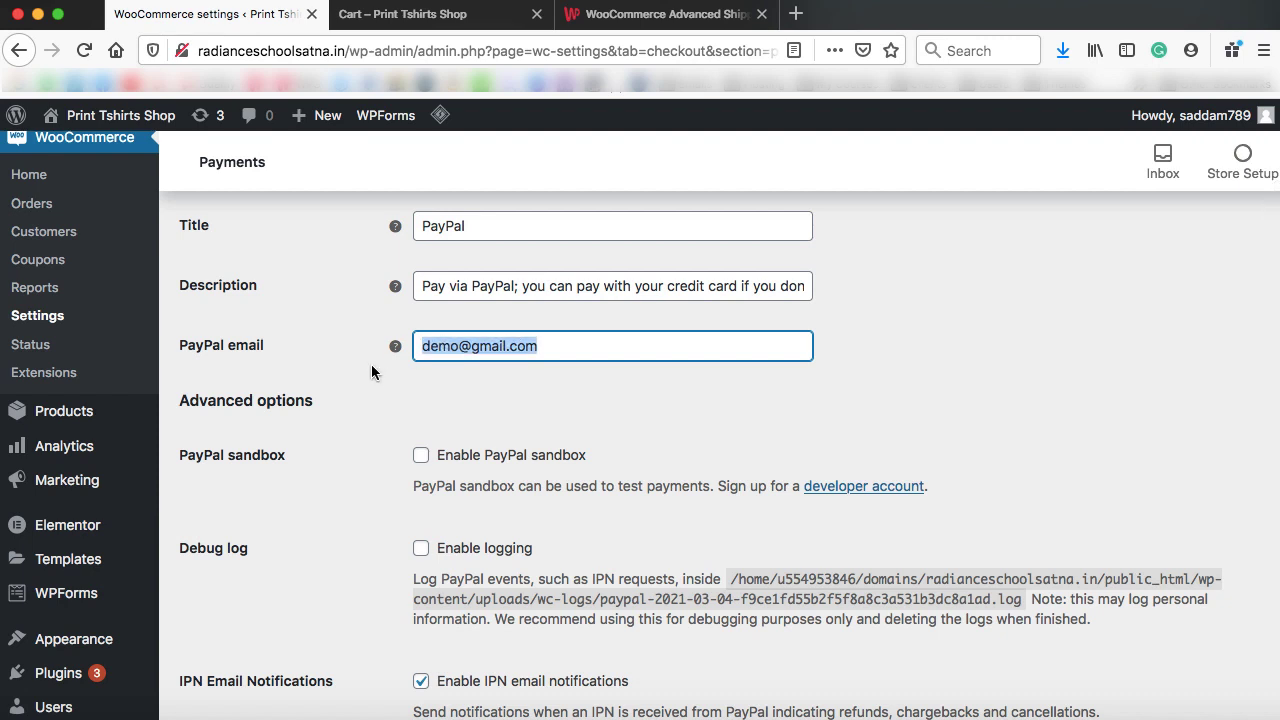
{"action": "left_click", "coordinate": [371, 372]}
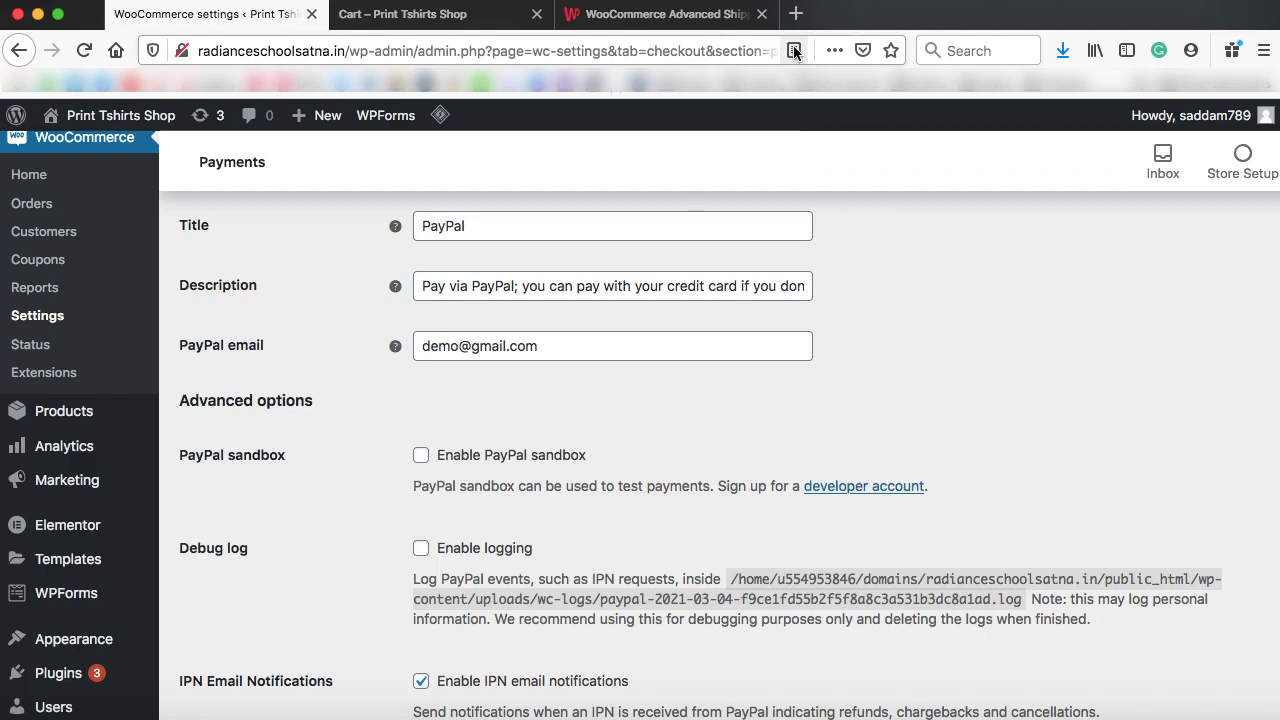
{"action": "left_click", "coordinate": [796, 13]}
Load paypal.com and open its sign-up page, then return to the WooCommerce PayPal settings
{"action": "type", "text": "paypal.com/"}
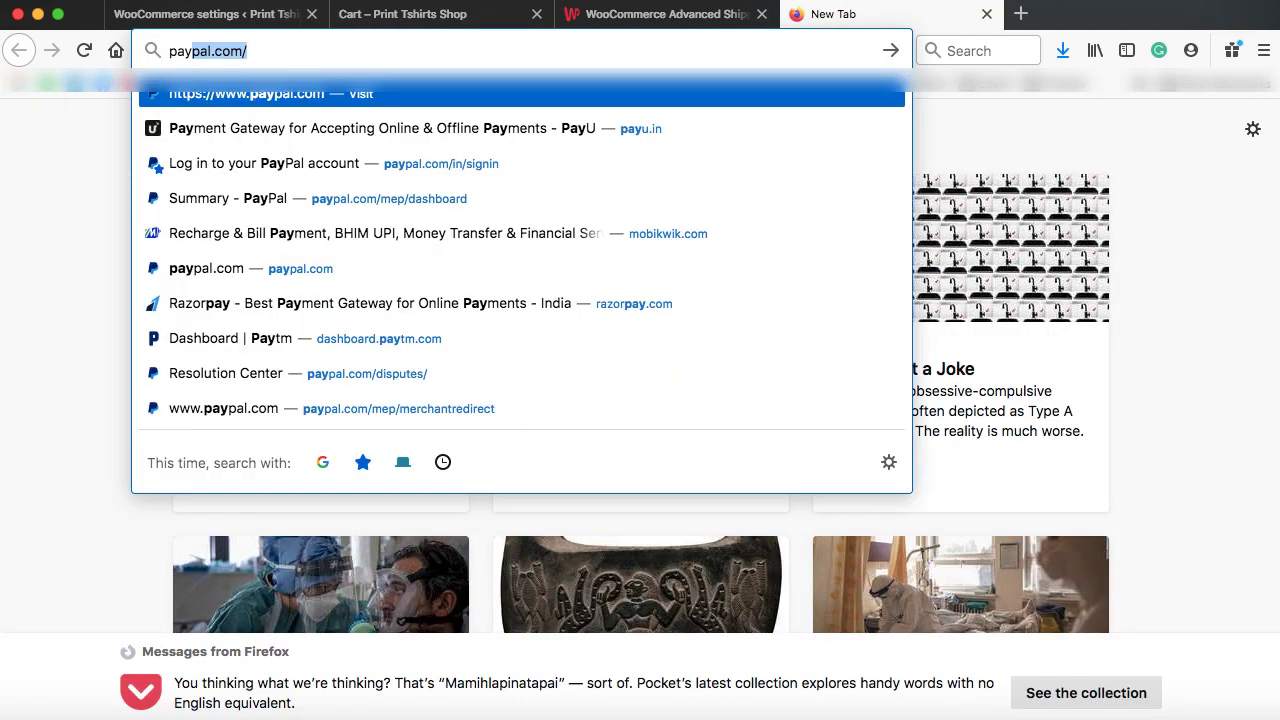
{"action": "key", "text": "Return"}
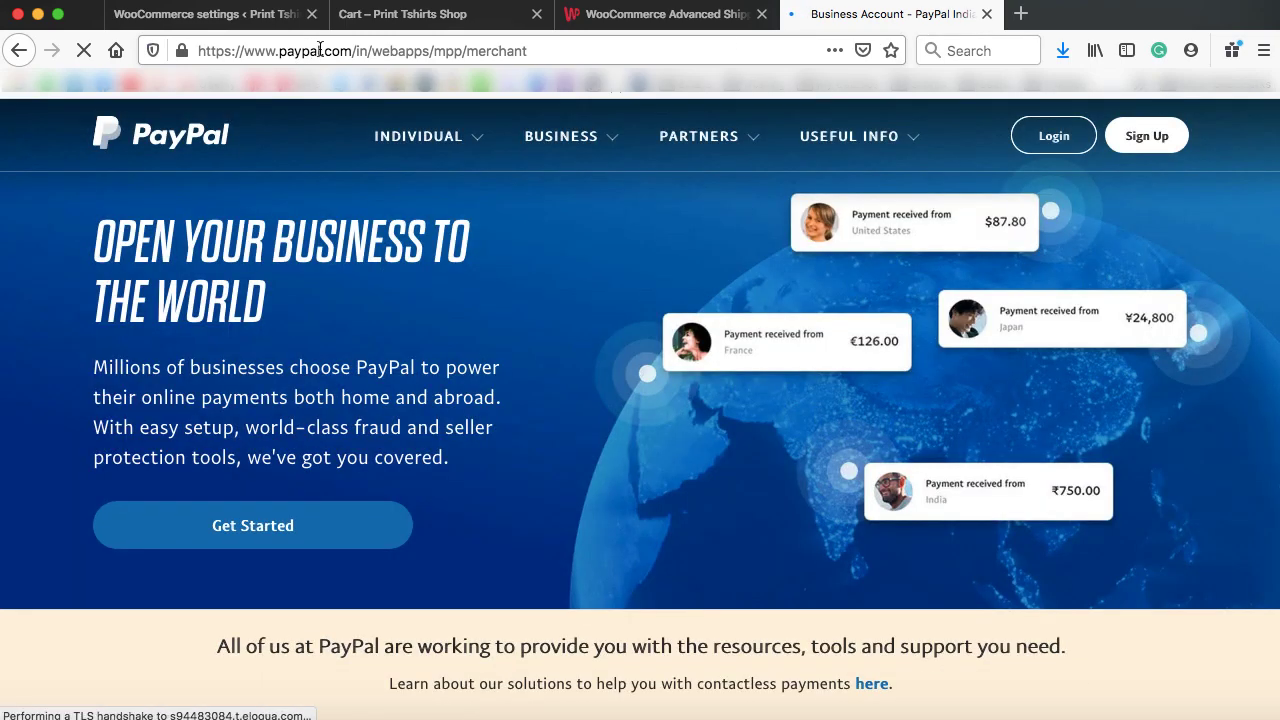
{"action": "left_click", "coordinate": [1150, 137]}
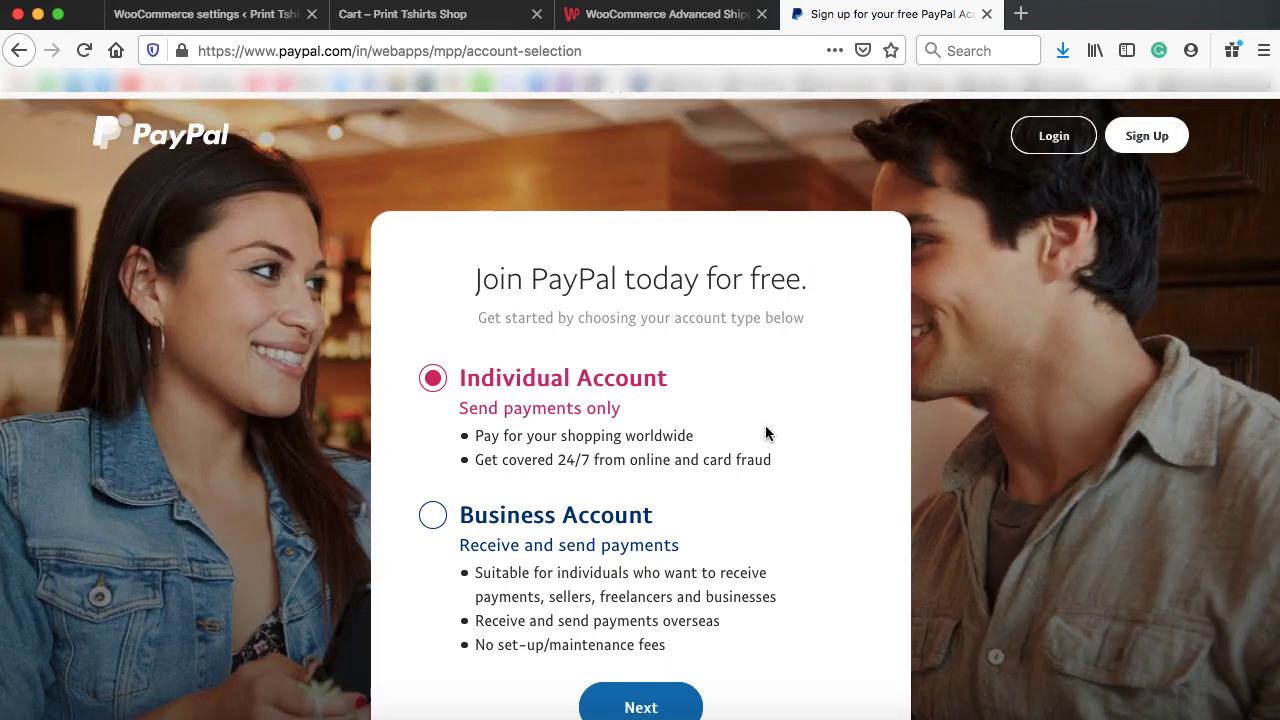
{"action": "left_click", "coordinate": [270, 18]}
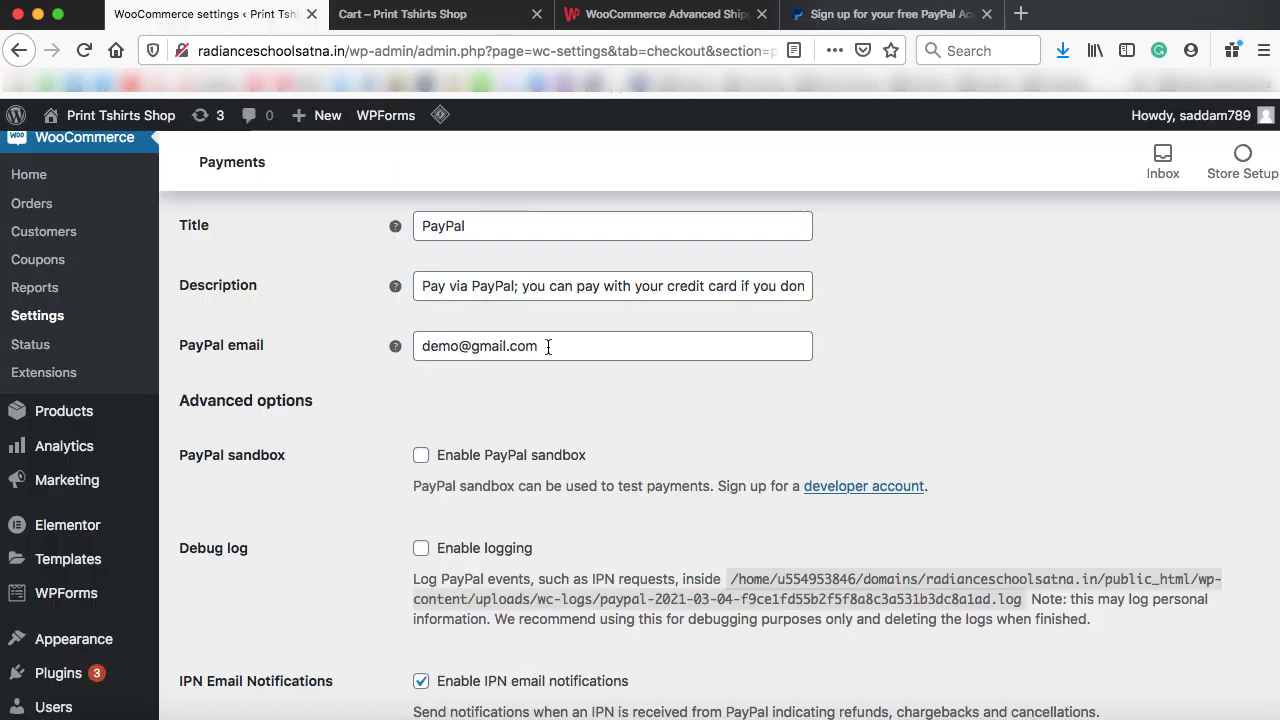
{"action": "scroll", "coordinate": [548, 346], "scroll_direction": "down", "scroll_amount": 3}
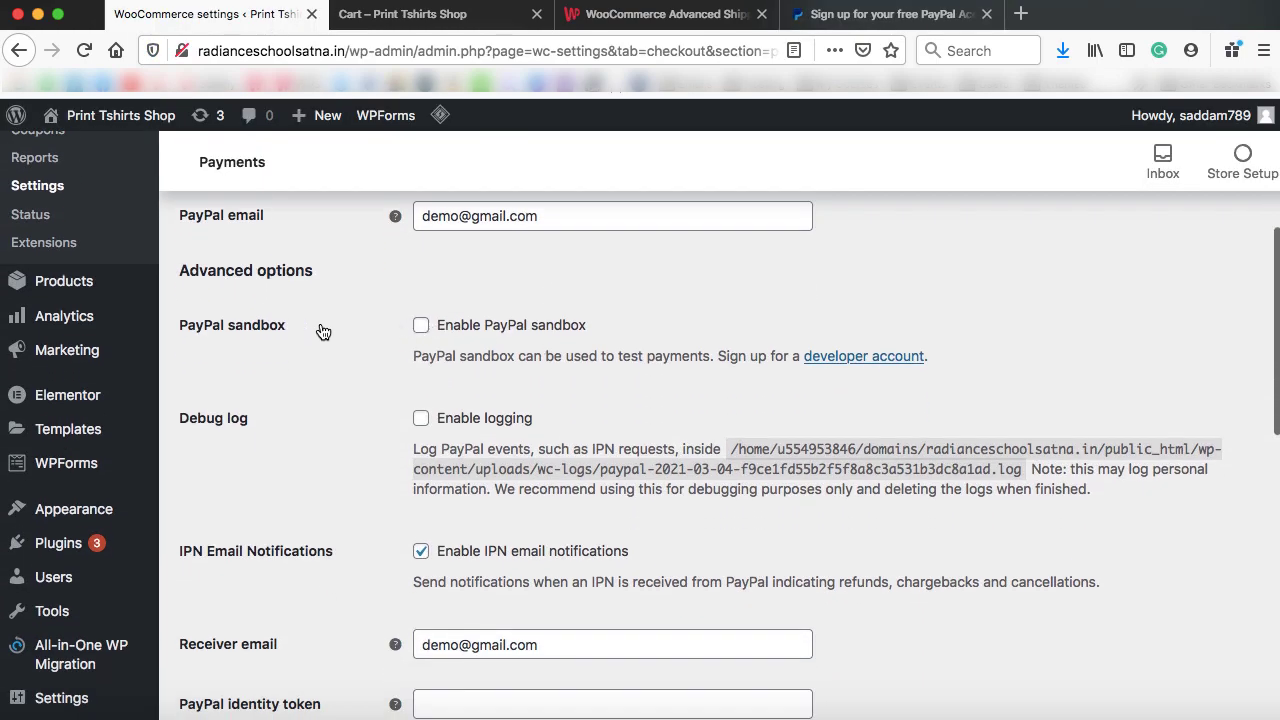
{"action": "scroll", "coordinate": [462, 439], "scroll_direction": "down", "scroll_amount": 4}
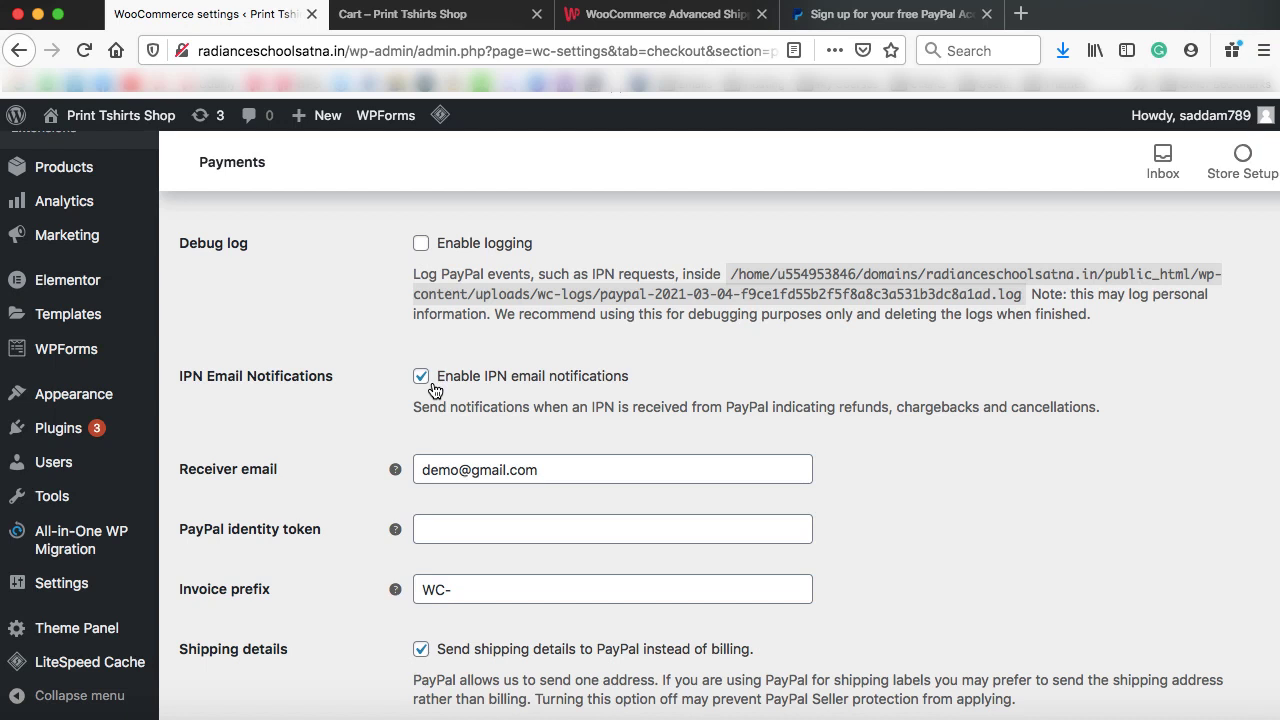
{"action": "scroll", "coordinate": [434, 389], "scroll_direction": "down", "scroll_amount": 2}
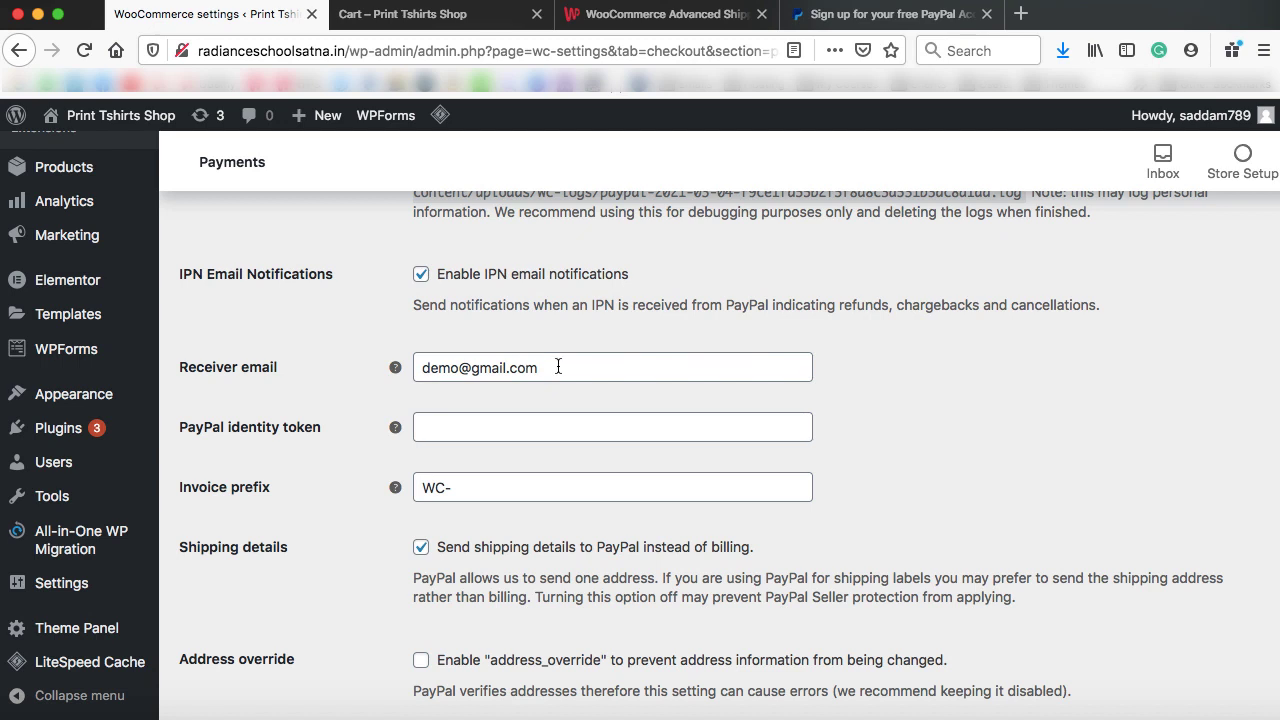
{"action": "scroll", "coordinate": [602, 369], "scroll_direction": "up", "scroll_amount": 5}
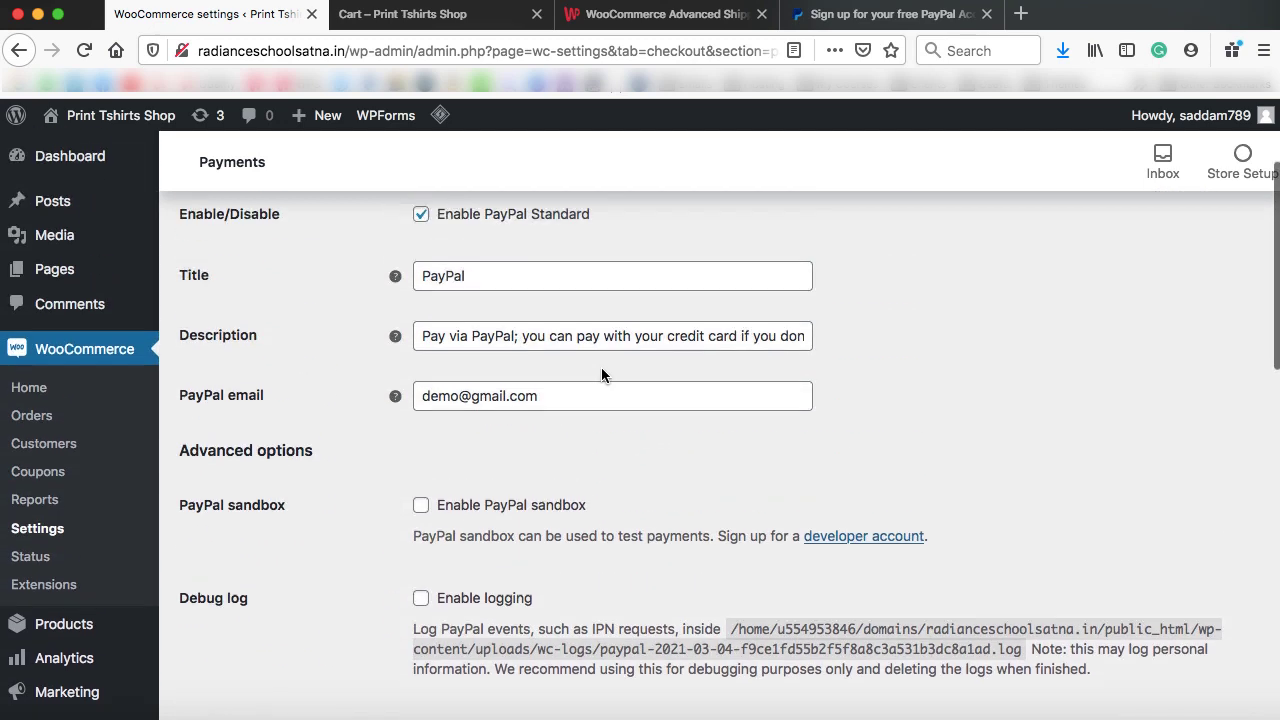
{"action": "scroll", "coordinate": [583, 443], "scroll_direction": "down", "scroll_amount": 10}
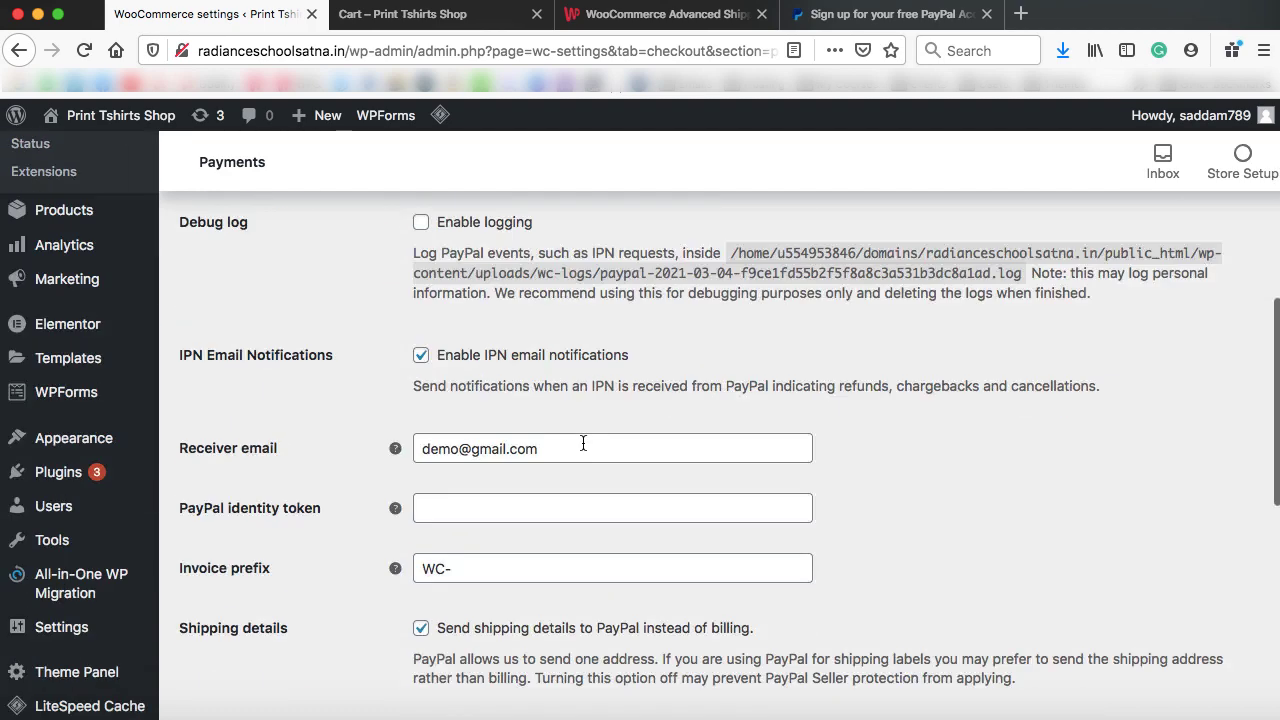
{"action": "scroll", "coordinate": [586, 449], "scroll_direction": "up", "scroll_amount": 1}
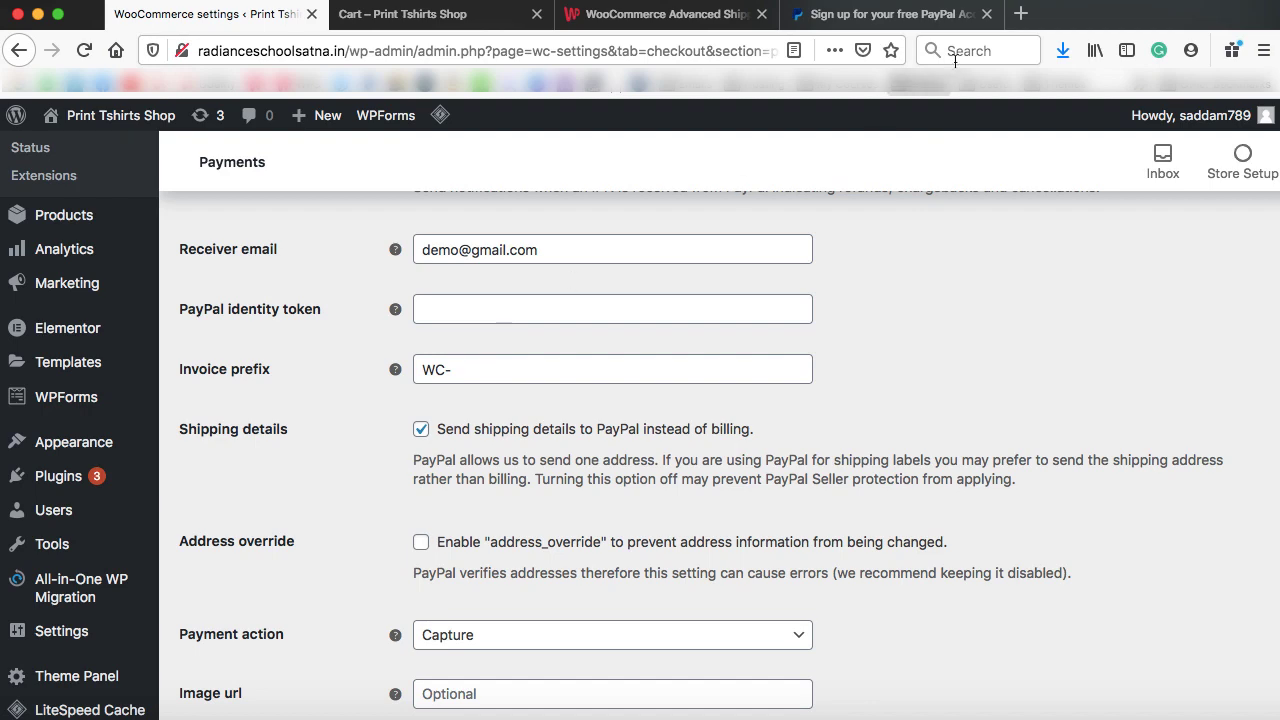
Load the YouTube channel page from its autofilled address in a new browser tab
{"action": "left_click", "coordinate": [1021, 14]}
{"action": "type", "text": "youtube.com/sadda"}
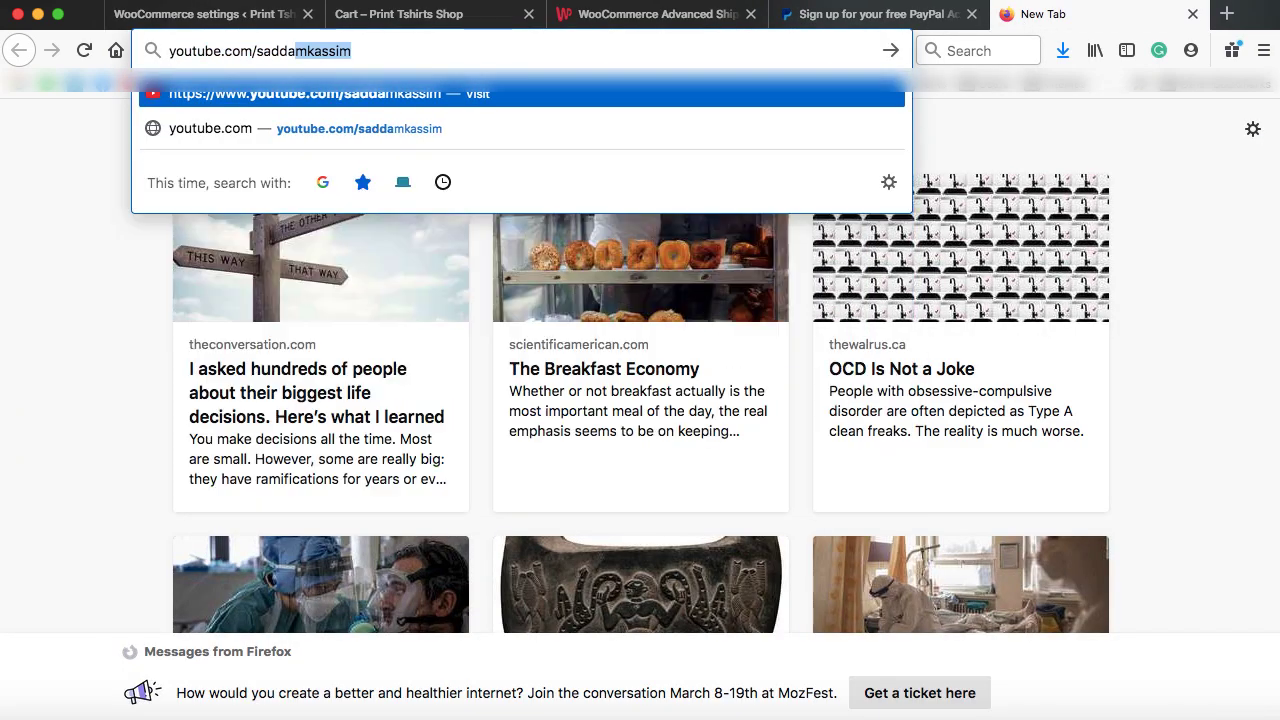
{"action": "key", "text": "Right"}
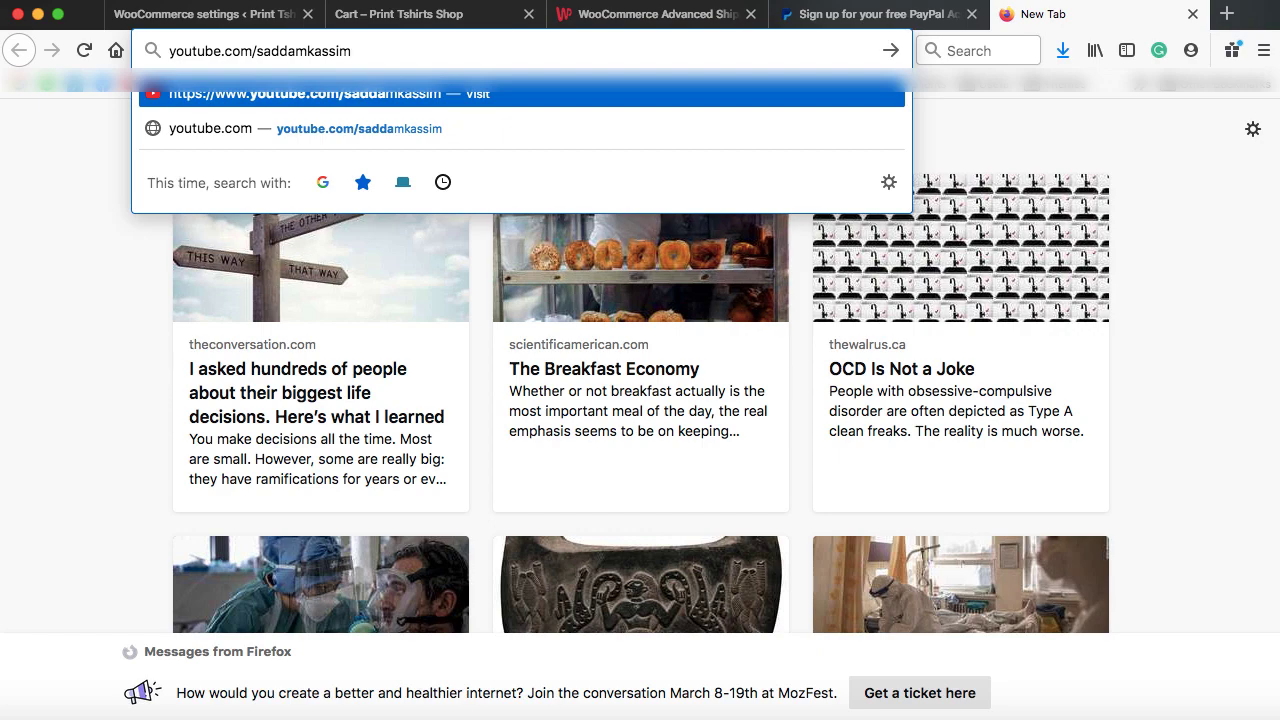
{"action": "key", "text": "Return"}
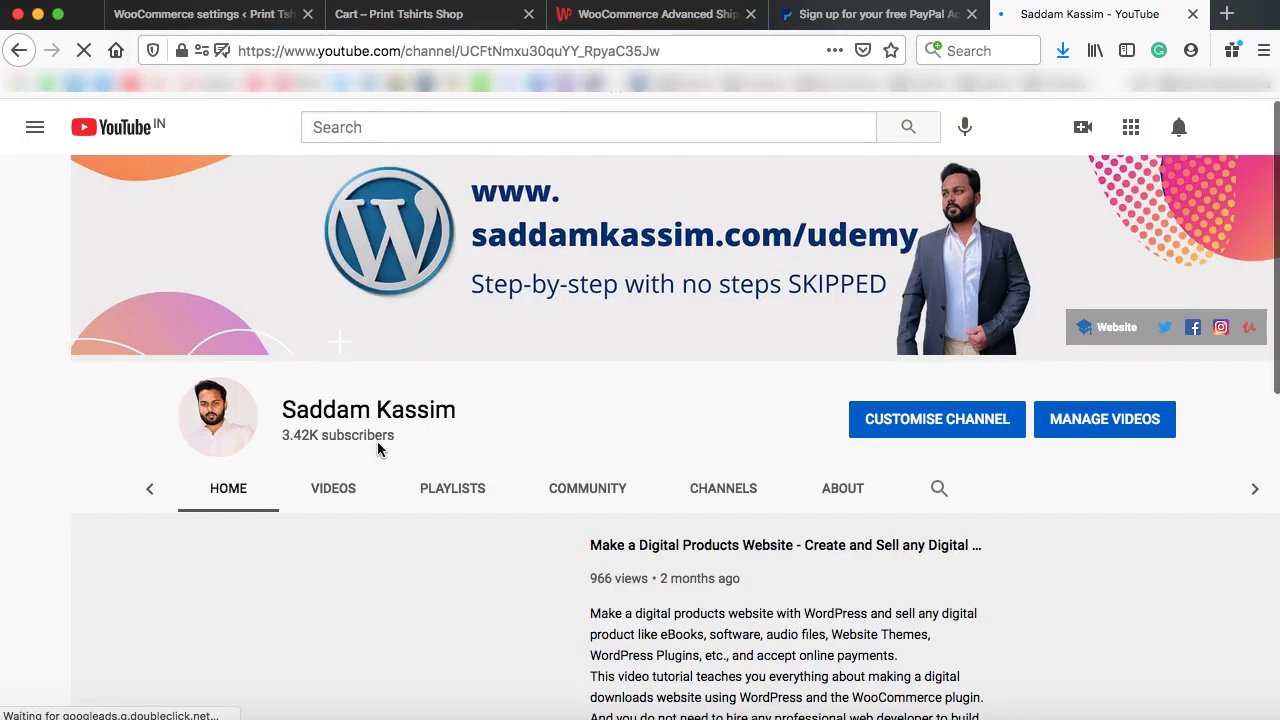
Find the 'PayPal Identity Token for WooCommerce (2020)' tutorial in the channel's Videos list
{"action": "left_click", "coordinate": [333, 488]}
{"action": "scroll", "coordinate": [660, 528], "scroll_direction": "down", "scroll_amount": 3}
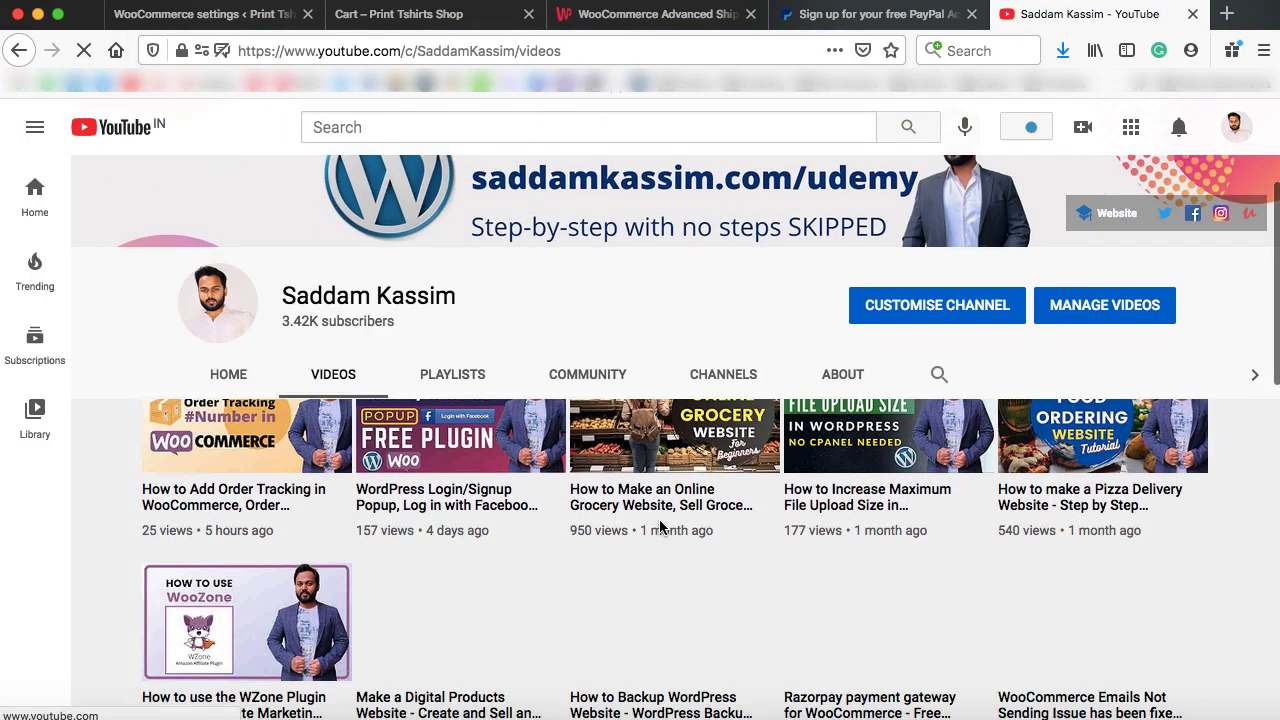
{"action": "scroll", "coordinate": [660, 528], "scroll_direction": "down", "scroll_amount": 4}
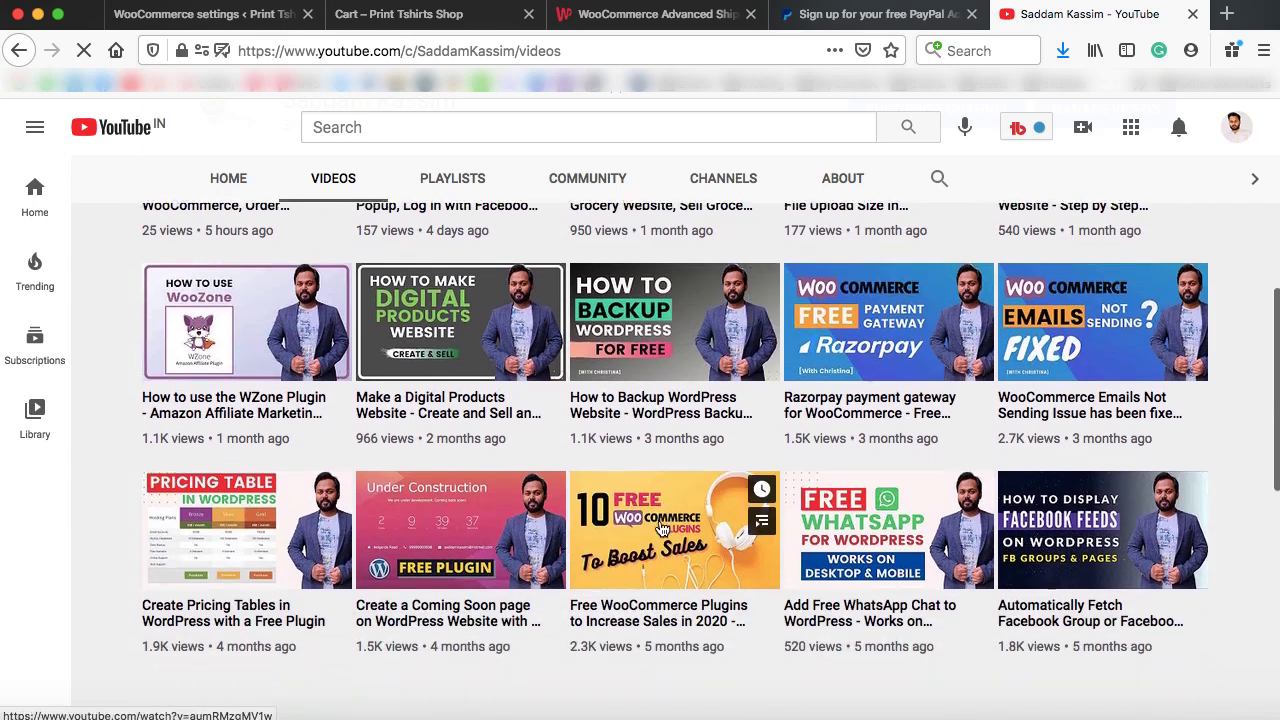
{"action": "scroll", "coordinate": [660, 528], "scroll_direction": "down", "scroll_amount": 2}
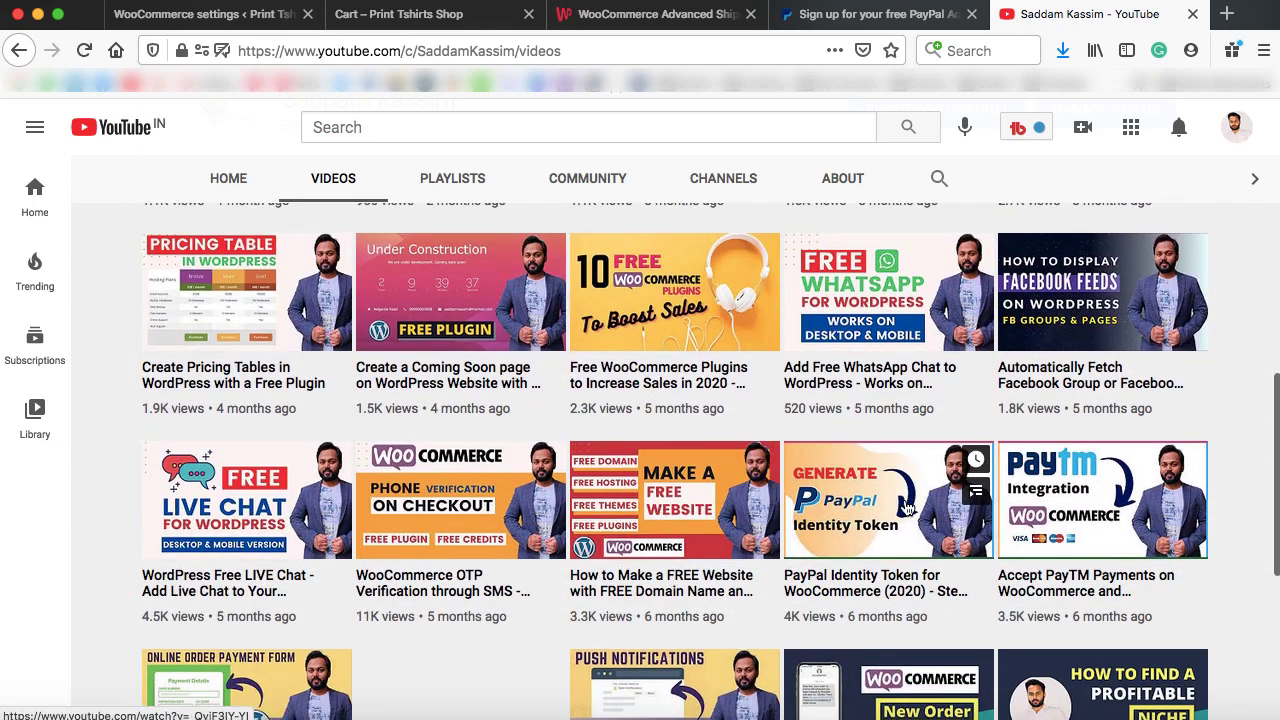
{"action": "mouse_move", "coordinate": [877, 543]}
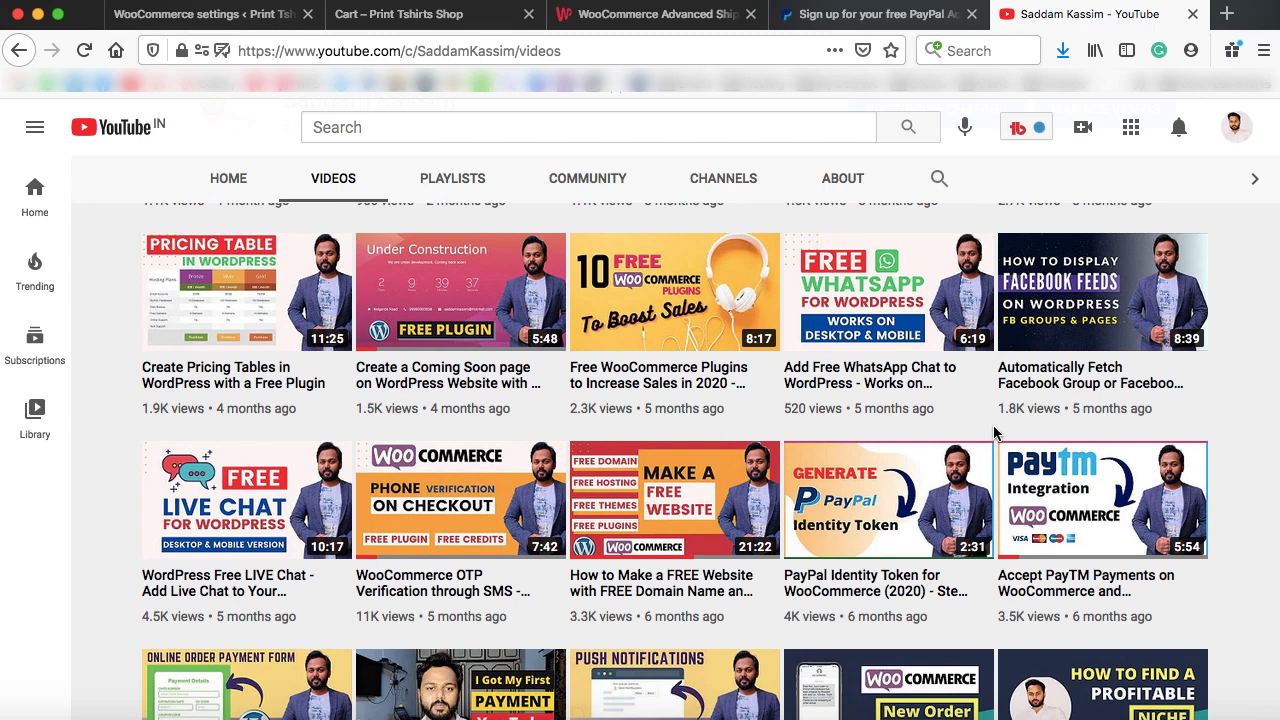
{"action": "mouse_move", "coordinate": [945, 446]}
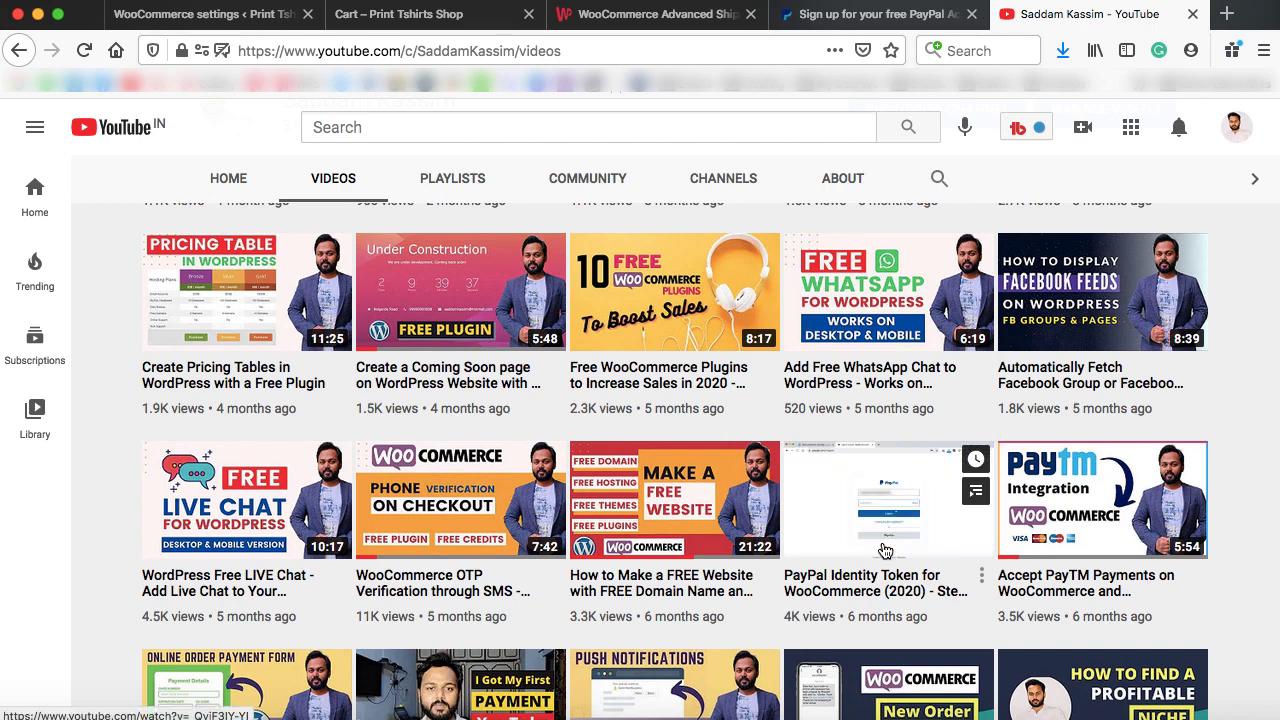
{"action": "left_click", "coordinate": [253, 22]}
Type a placeholder value into the PayPal identity token field, then scroll toward Save changes
{"action": "left_click", "coordinate": [456, 314]}
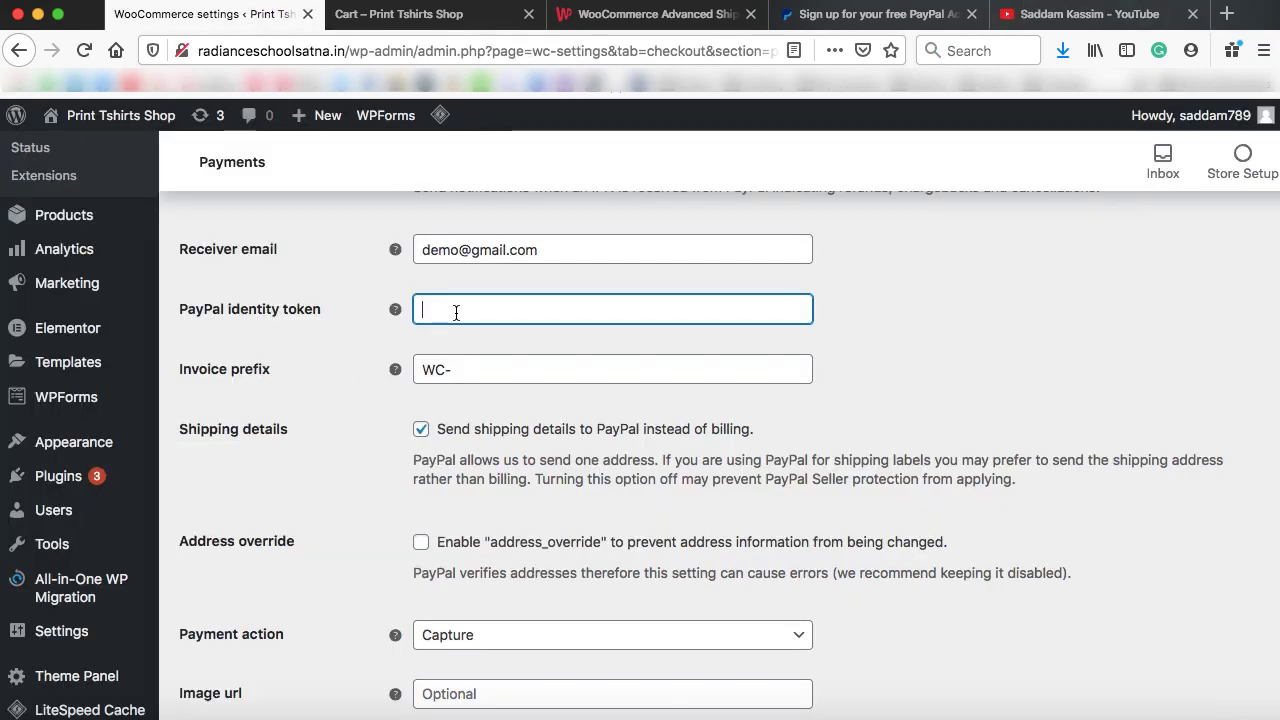
{"action": "type", "text": "sdfasdfwerew"}
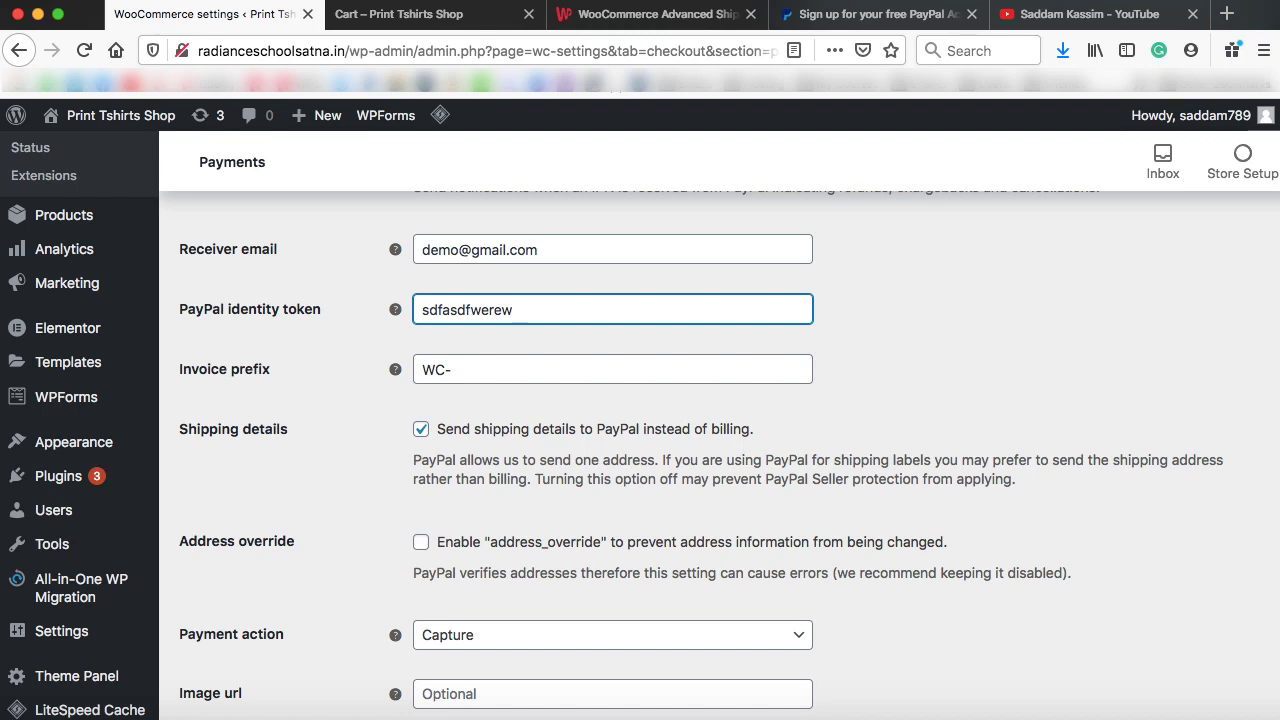
{"action": "left_click", "coordinate": [307, 396]}
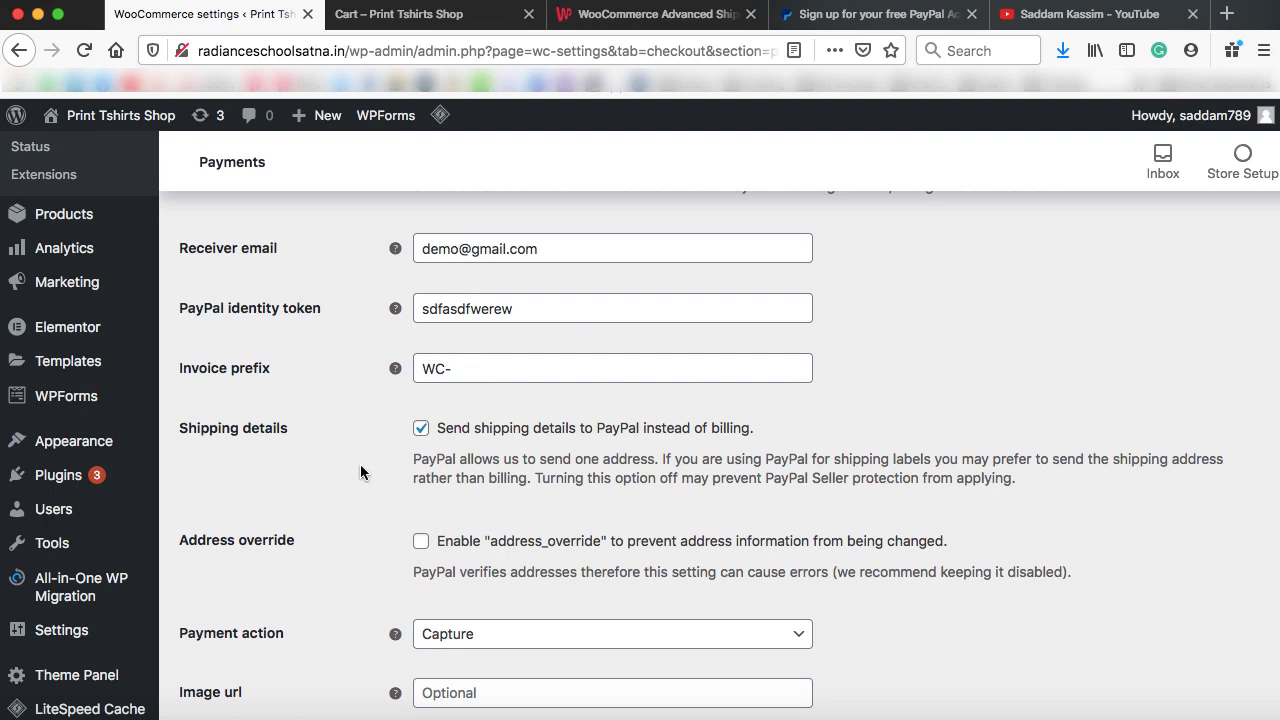
{"action": "scroll", "coordinate": [360, 470], "scroll_direction": "down", "scroll_amount": 5}
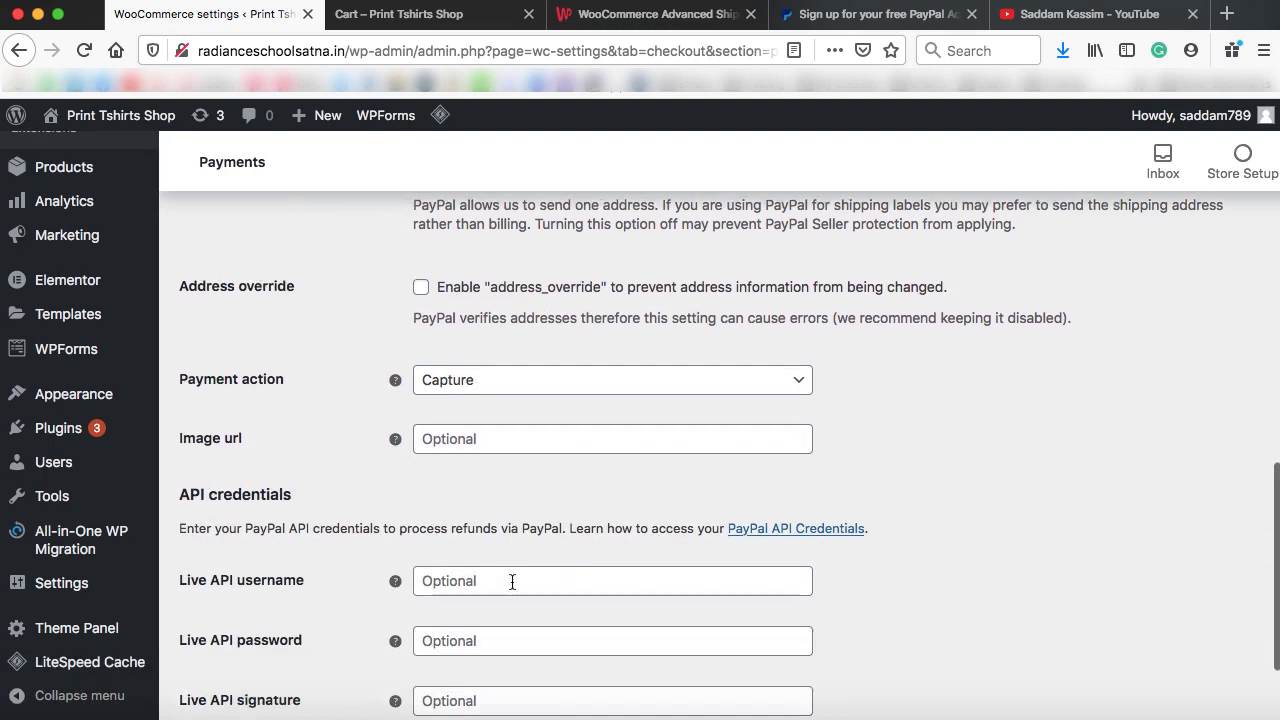
{"action": "scroll", "coordinate": [512, 581], "scroll_direction": "down", "scroll_amount": 3}
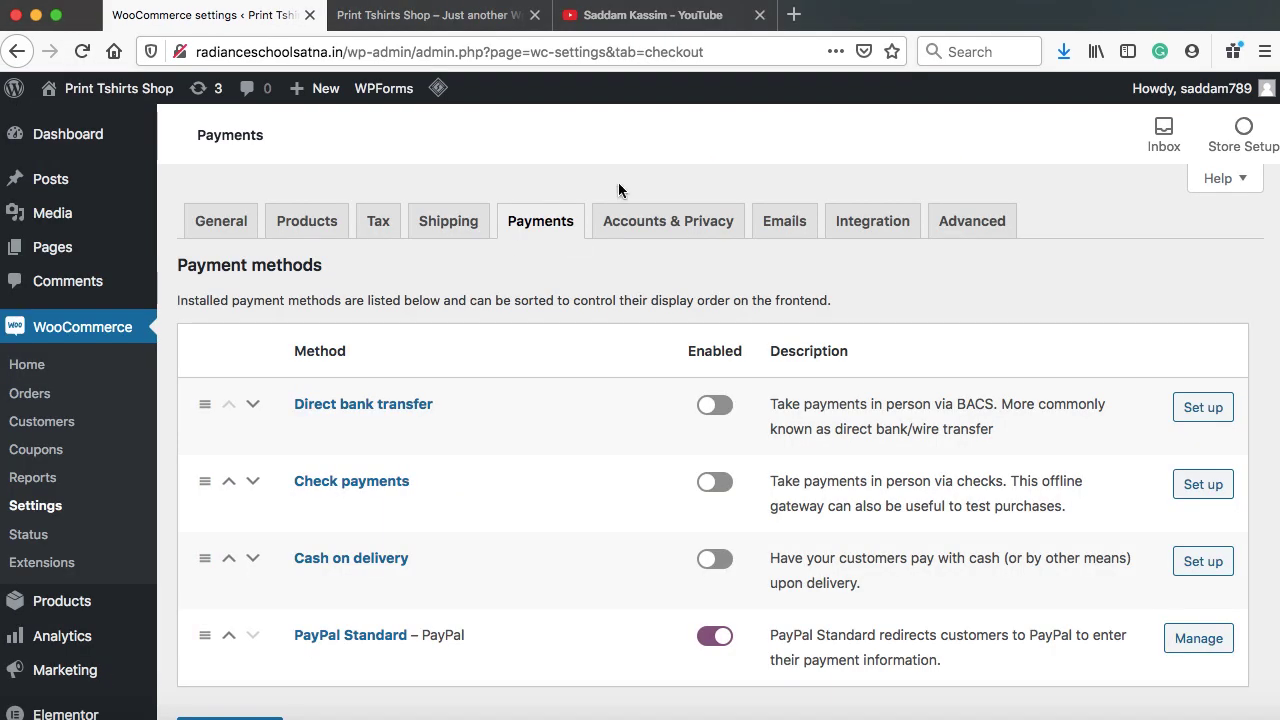
Browse the YouTube channel's videos, then go back to the WooCommerce Payments settings
{"action": "left_click", "coordinate": [658, 17]}
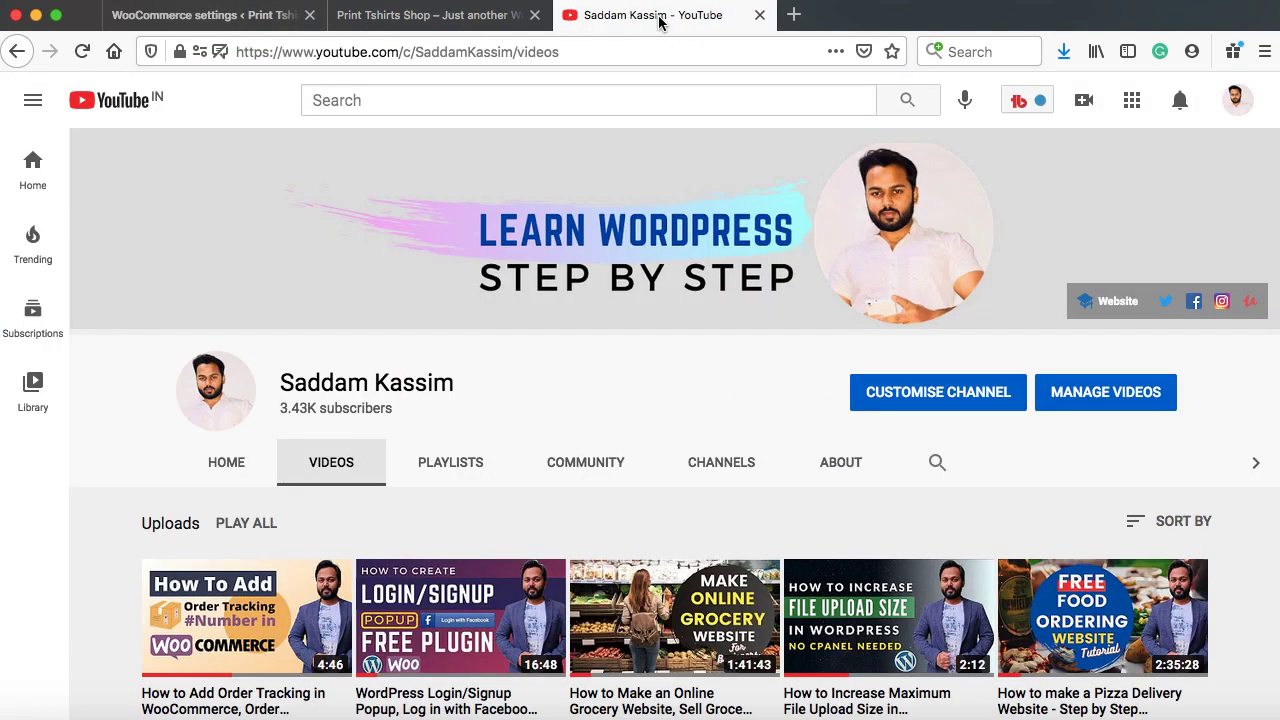
{"action": "scroll", "coordinate": [664, 344], "scroll_direction": "down", "scroll_amount": 5}
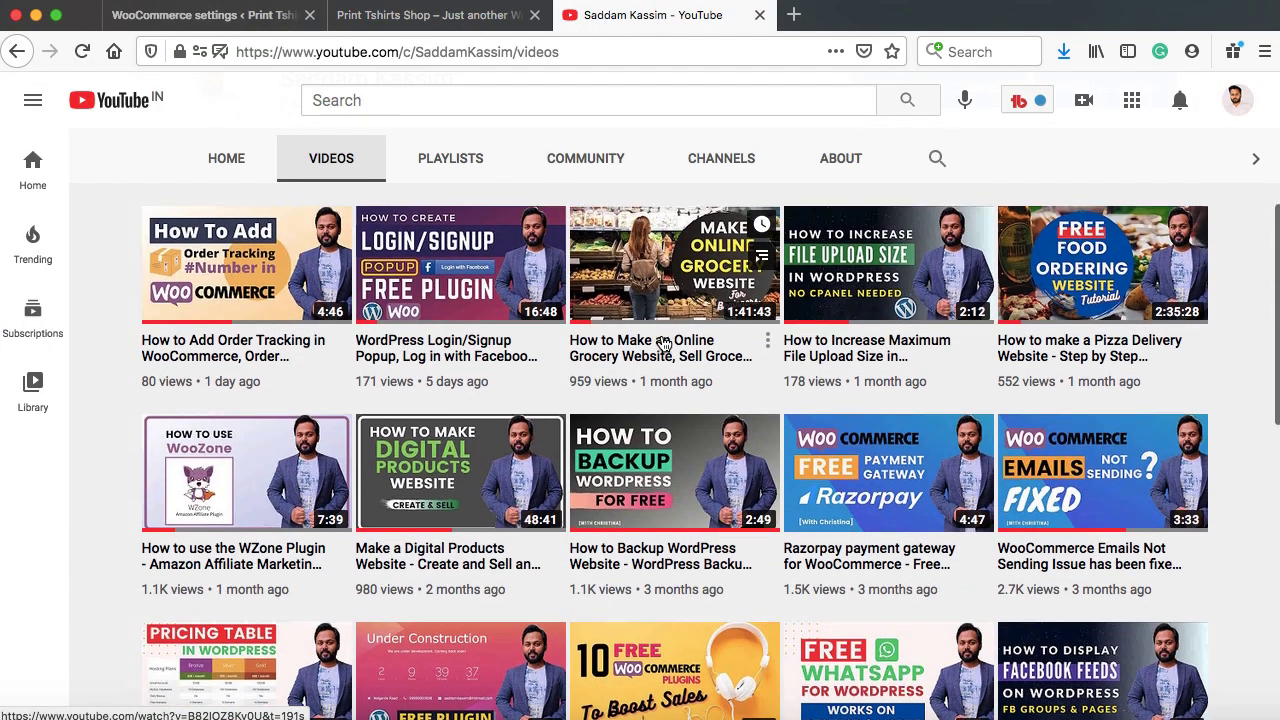
{"action": "scroll", "coordinate": [664, 344], "scroll_direction": "down", "scroll_amount": 3}
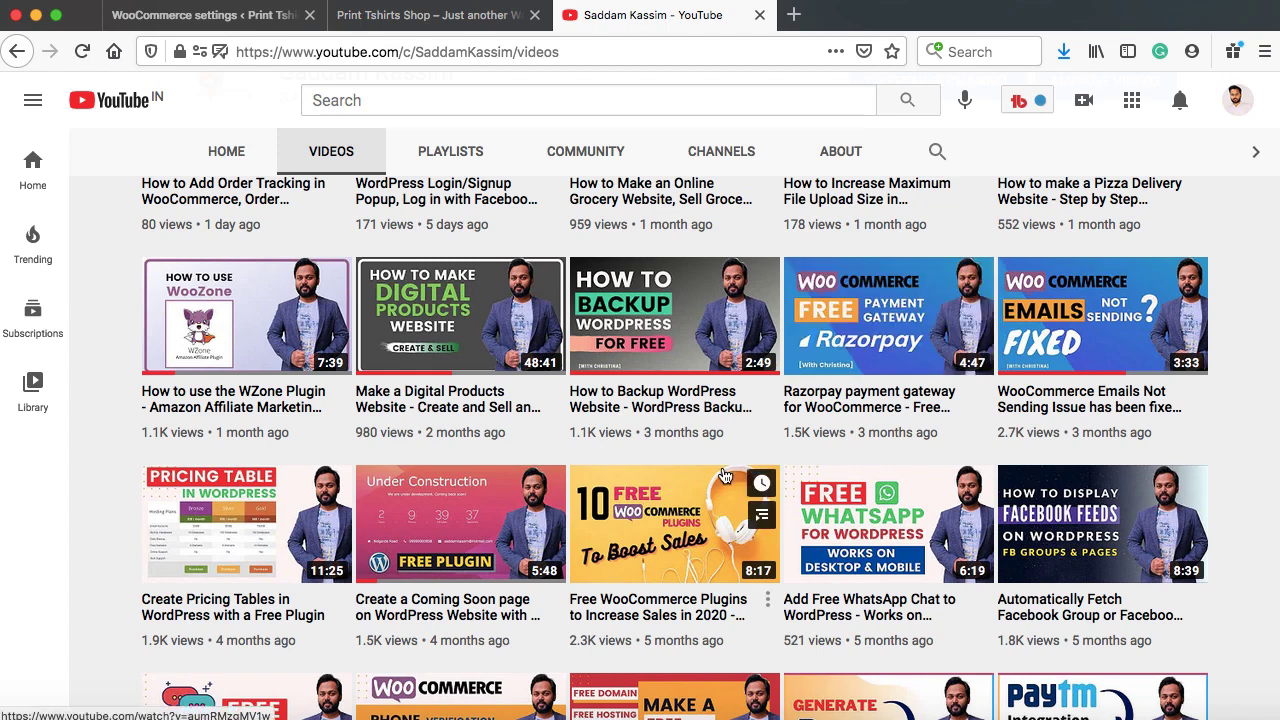
{"action": "scroll", "coordinate": [725, 476], "scroll_direction": "down", "scroll_amount": 4}
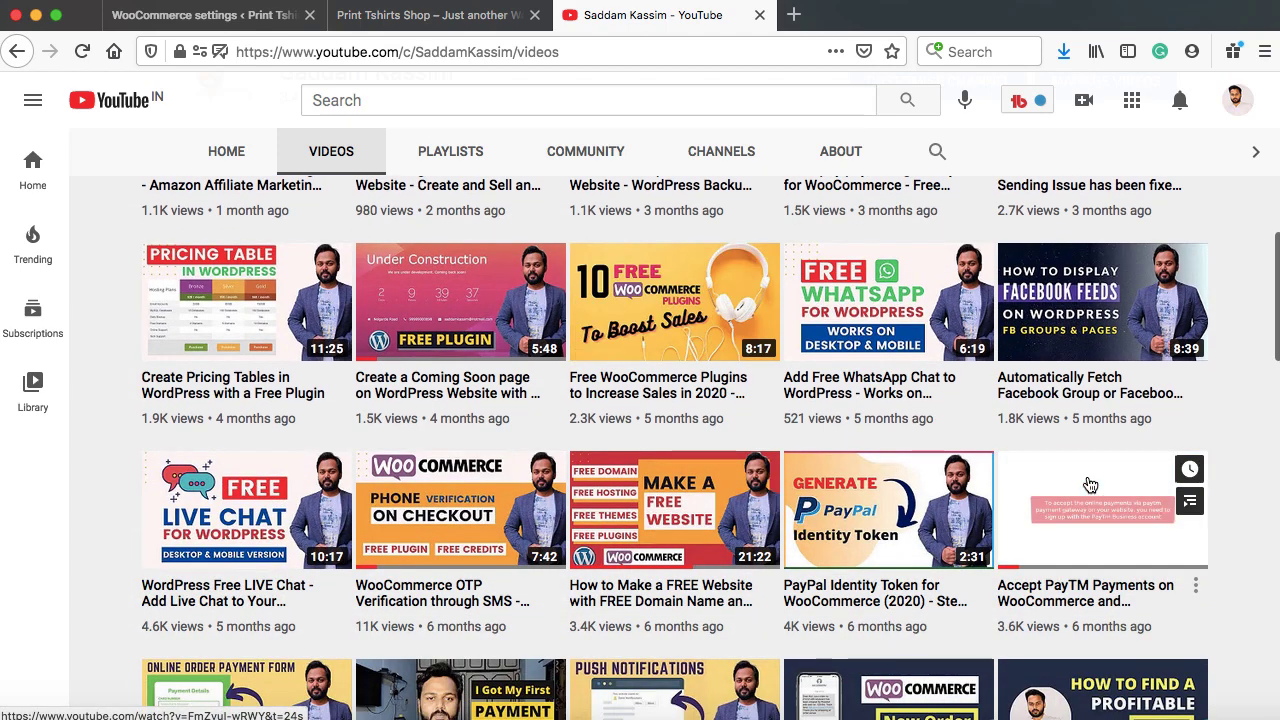
{"action": "scroll", "coordinate": [1090, 485], "scroll_direction": "down", "scroll_amount": 5}
{"action": "scroll", "coordinate": [1090, 484], "scroll_direction": "up", "scroll_amount": 5}
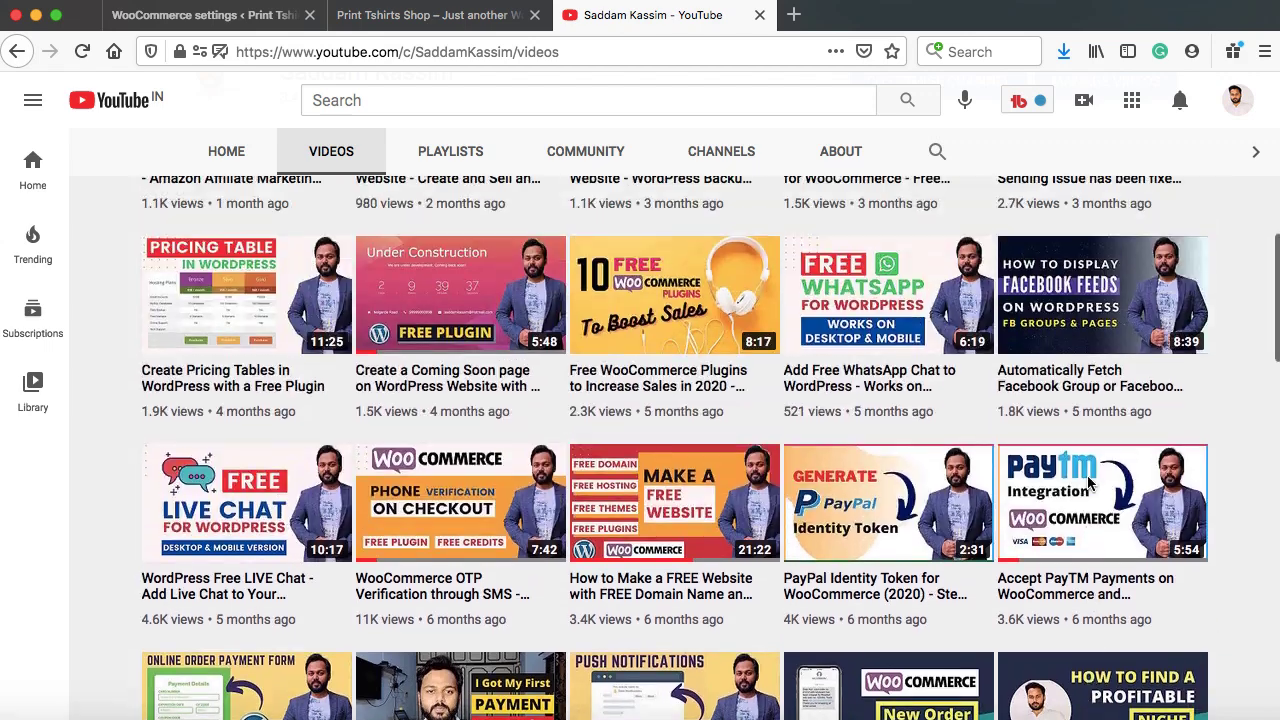
{"action": "scroll", "coordinate": [1090, 485], "scroll_direction": "up", "scroll_amount": 1}
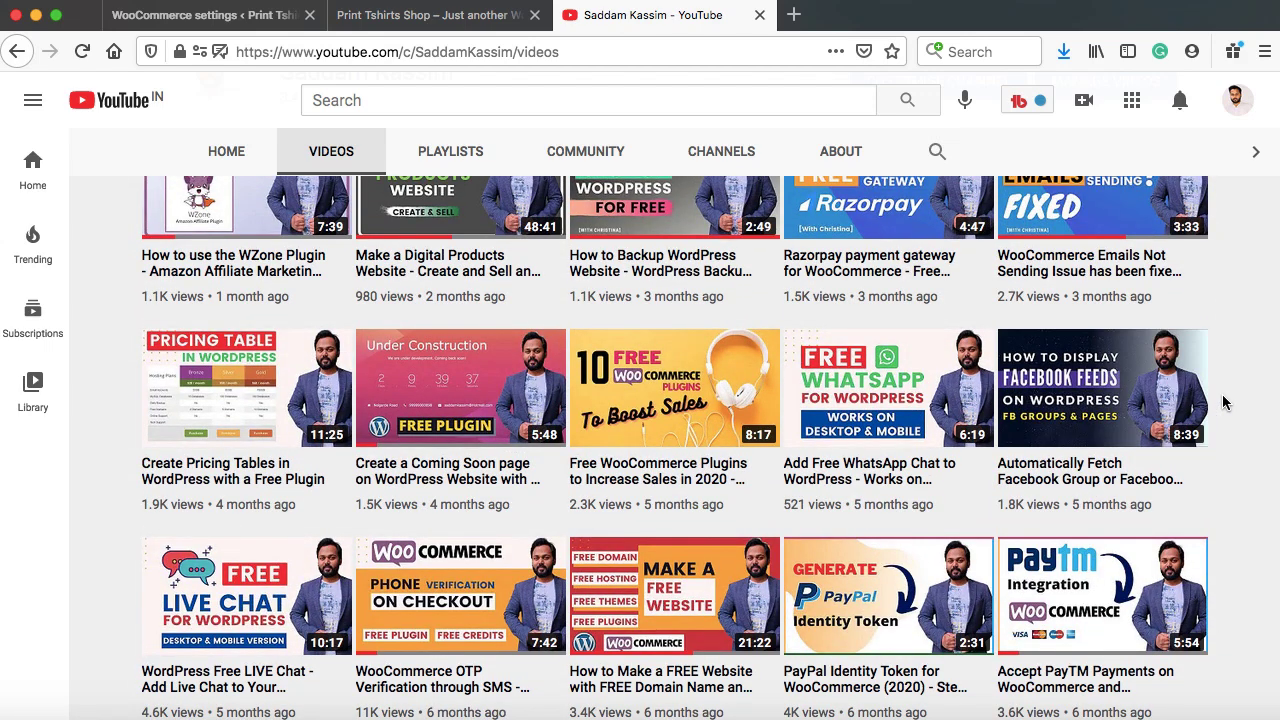
{"action": "left_click", "coordinate": [213, 18]}
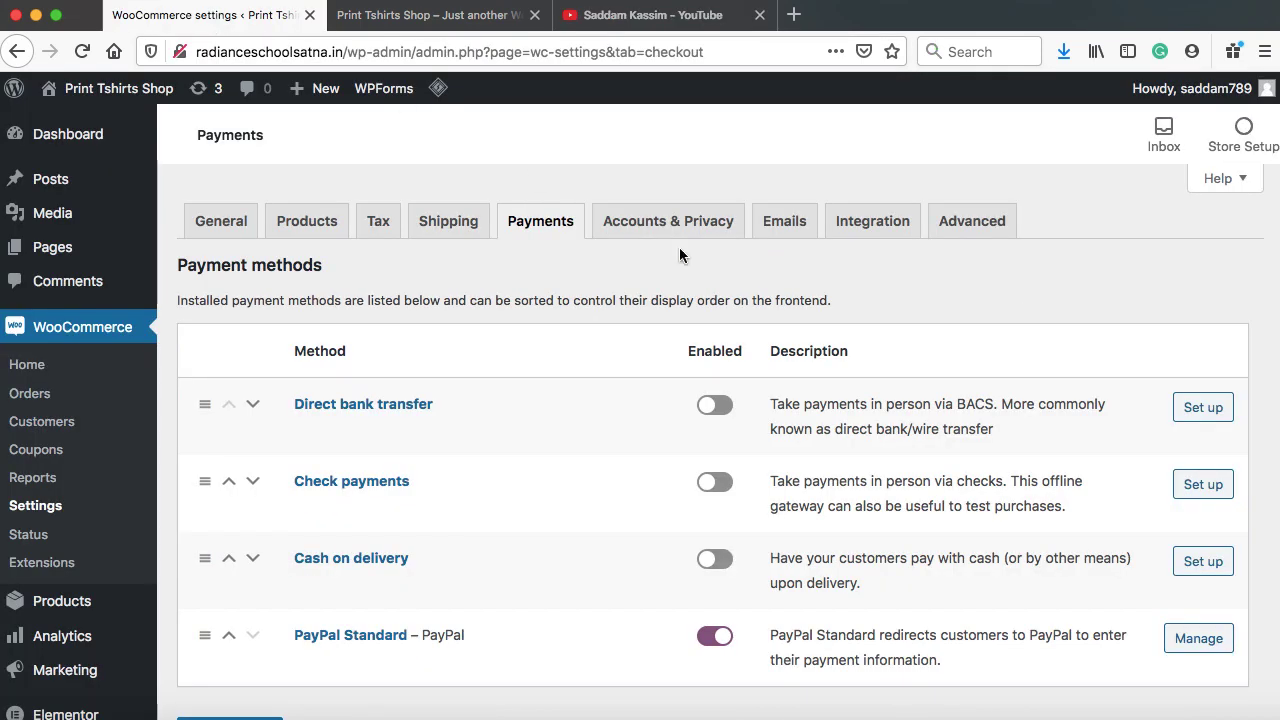
Go to WooCommerce's Emails settings and select the New order recipient address
{"action": "left_click", "coordinate": [785, 224]}
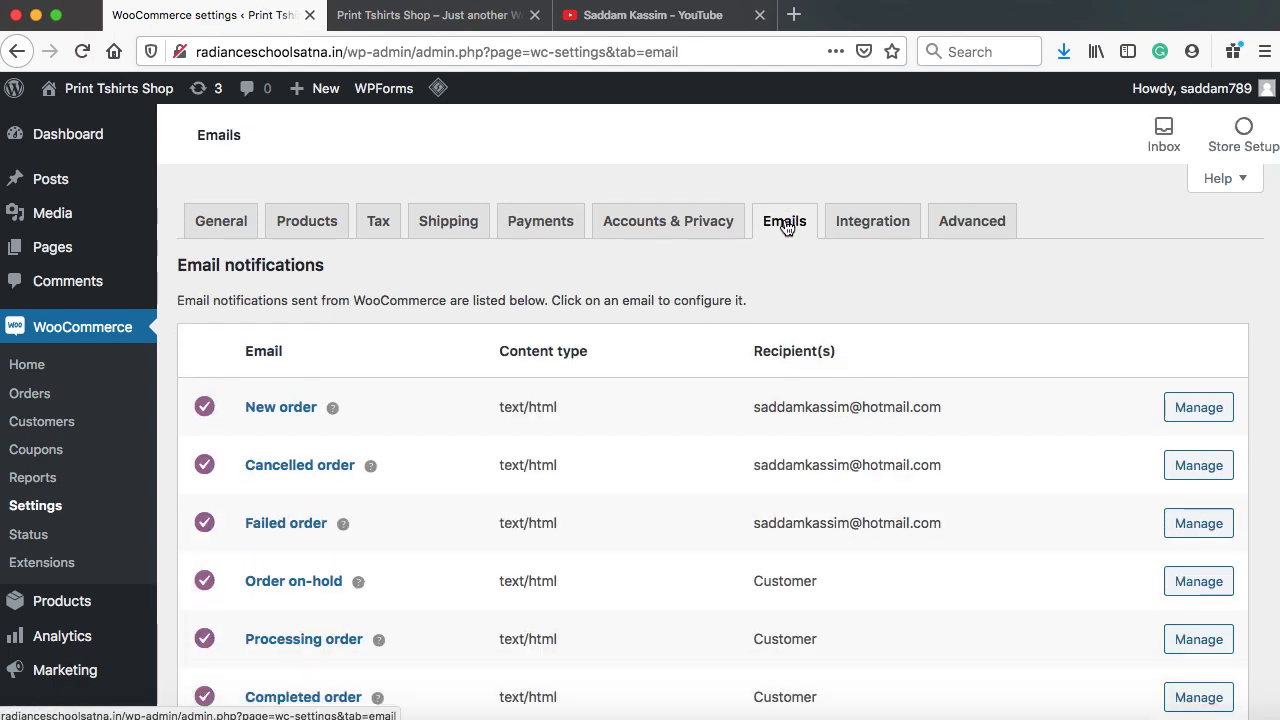
{"action": "scroll", "coordinate": [867, 292], "scroll_direction": "down", "scroll_amount": 2}
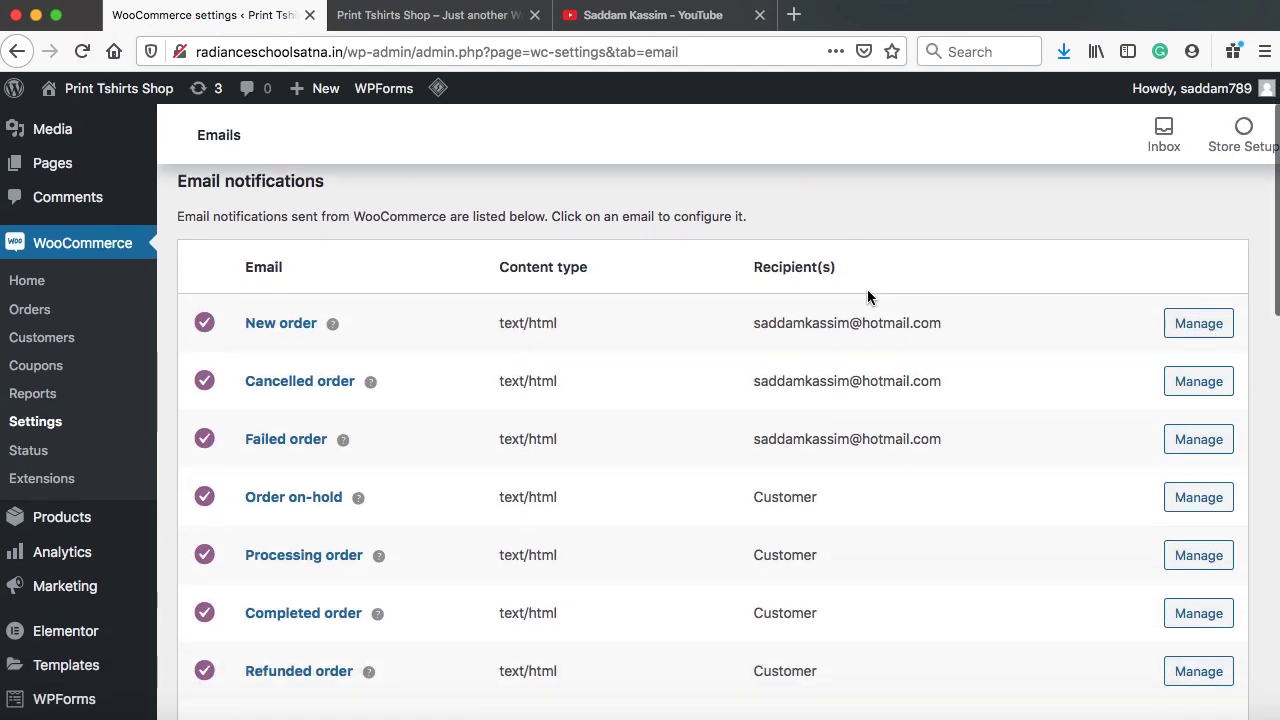
{"action": "left_click_drag", "start_coordinate": [752, 311], "coordinate": [925, 307]}
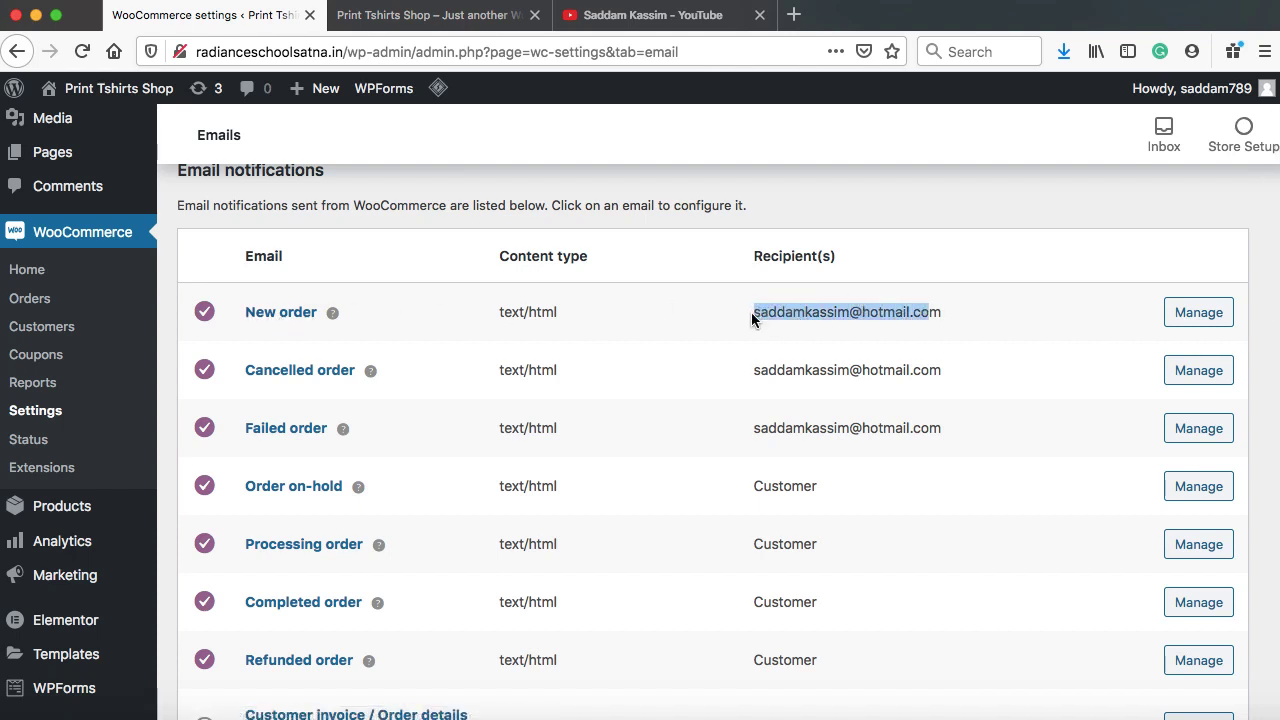
{"action": "left_click_drag", "start_coordinate": [751, 312], "coordinate": [940, 320]}
Check the New order email's Recipient(s) field, then return to the email notifications list
{"action": "left_click", "coordinate": [1199, 315]}
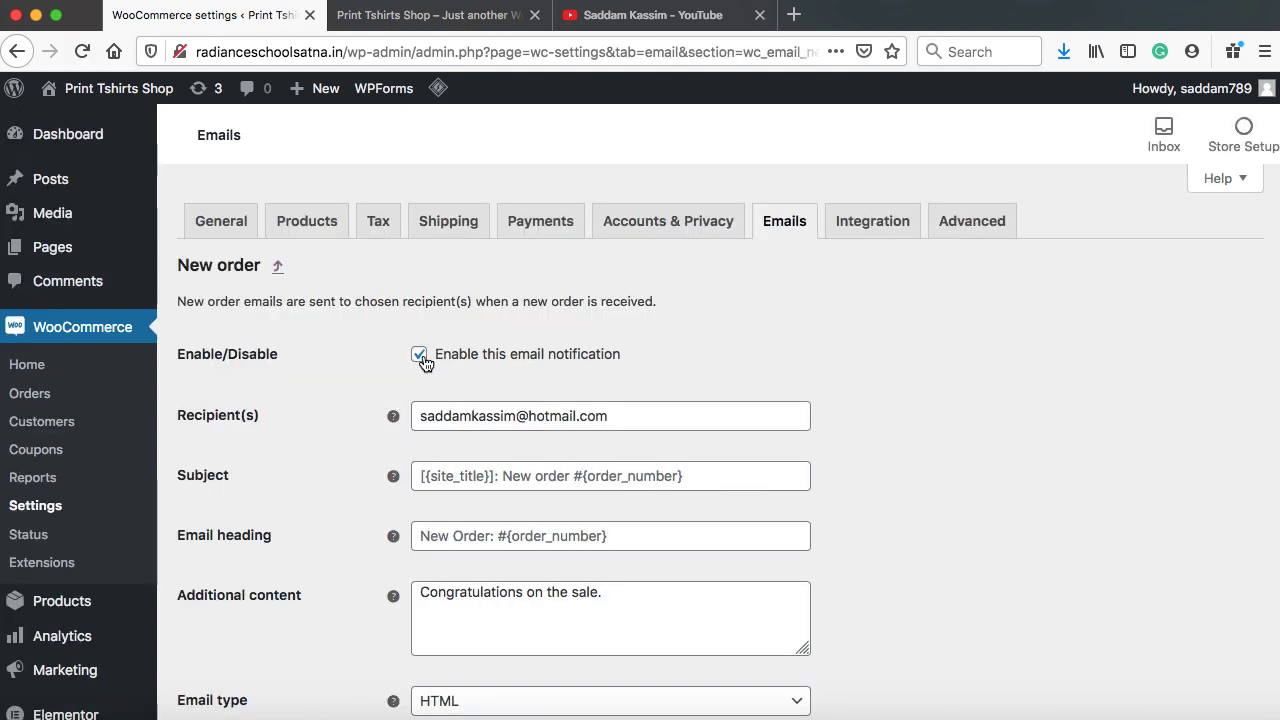
{"action": "scroll", "coordinate": [567, 297], "scroll_direction": "down", "scroll_amount": 3}
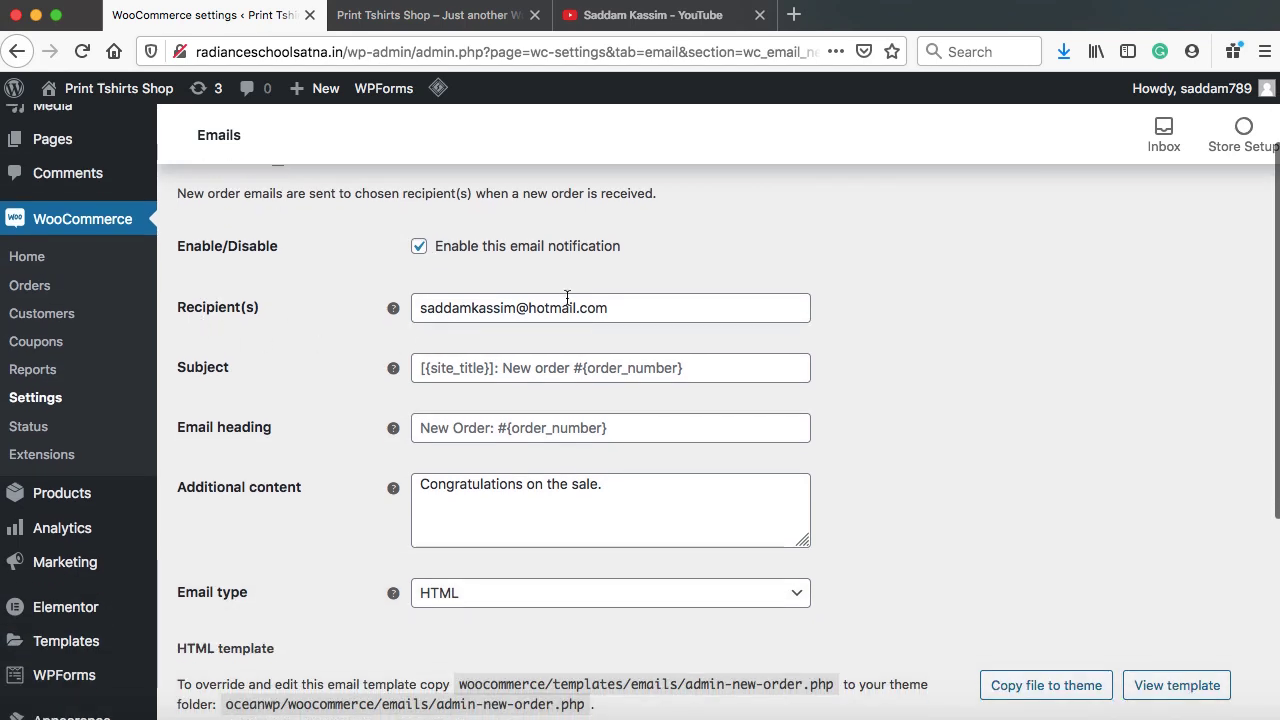
{"action": "left_click_drag", "start_coordinate": [620, 306], "coordinate": [421, 308]}
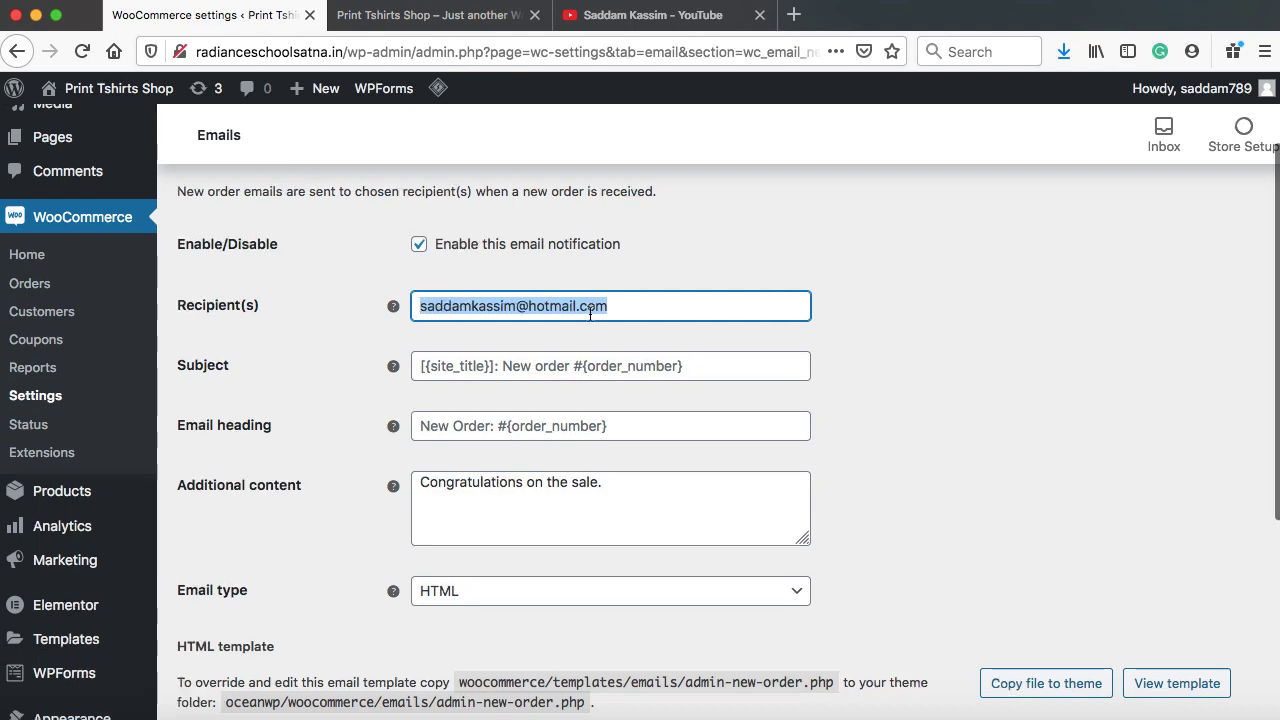
{"action": "scroll", "coordinate": [592, 318], "scroll_direction": "down", "scroll_amount": 1}
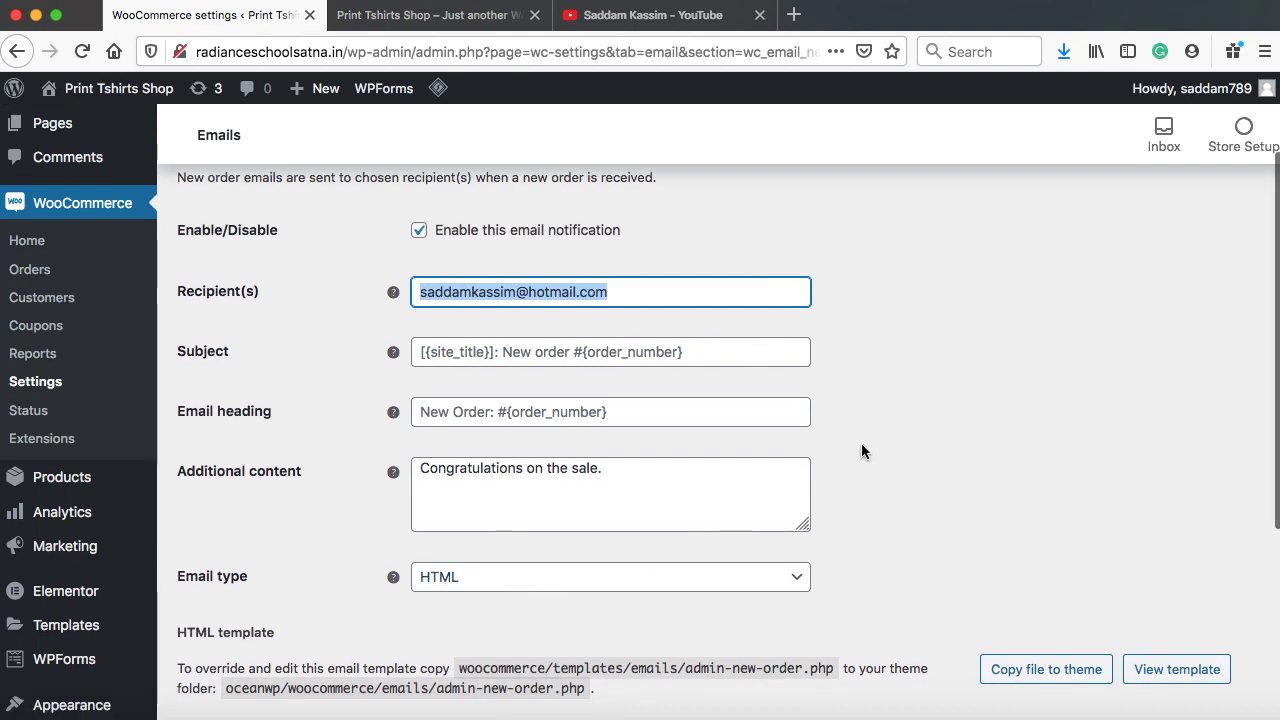
{"action": "scroll", "coordinate": [861, 447], "scroll_direction": "down", "scroll_amount": 5}
{"action": "scroll", "coordinate": [603, 429], "scroll_direction": "up", "scroll_amount": 7}
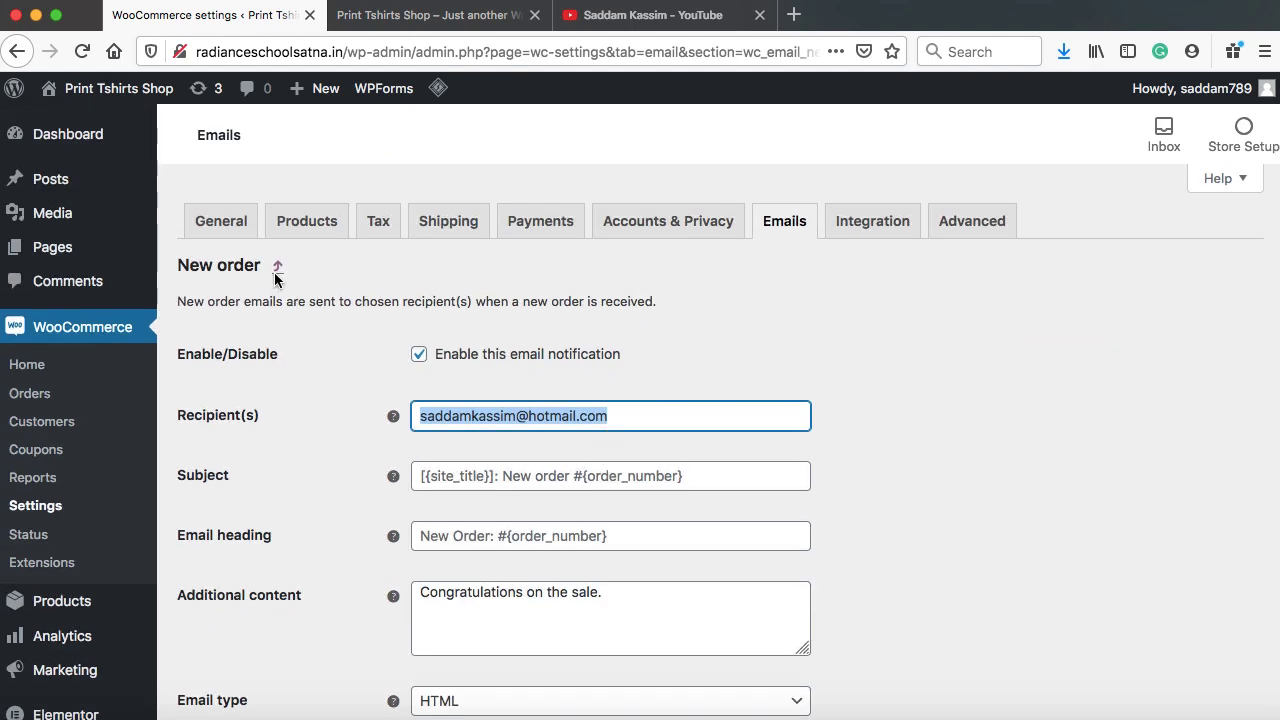
{"action": "left_click", "coordinate": [278, 271]}
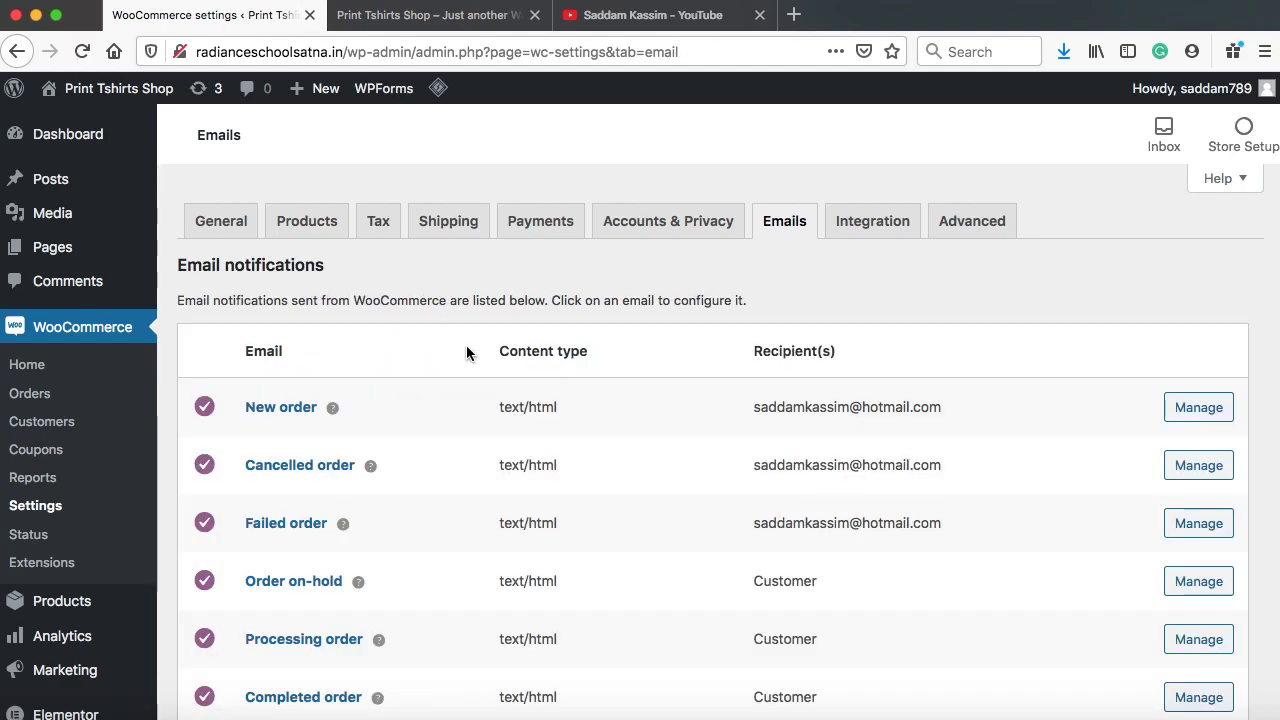
{"action": "scroll", "coordinate": [466, 350], "scroll_direction": "down", "scroll_amount": 3}
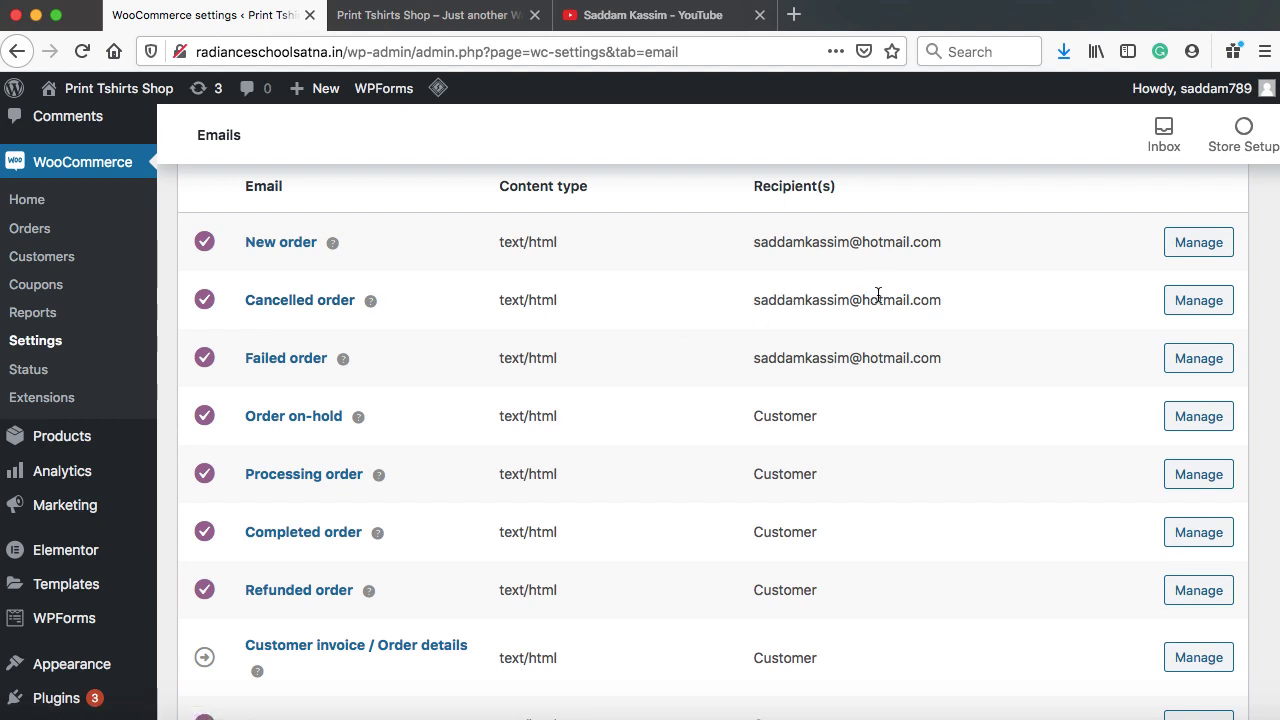
{"action": "scroll", "coordinate": [560, 356], "scroll_direction": "down", "scroll_amount": 1}
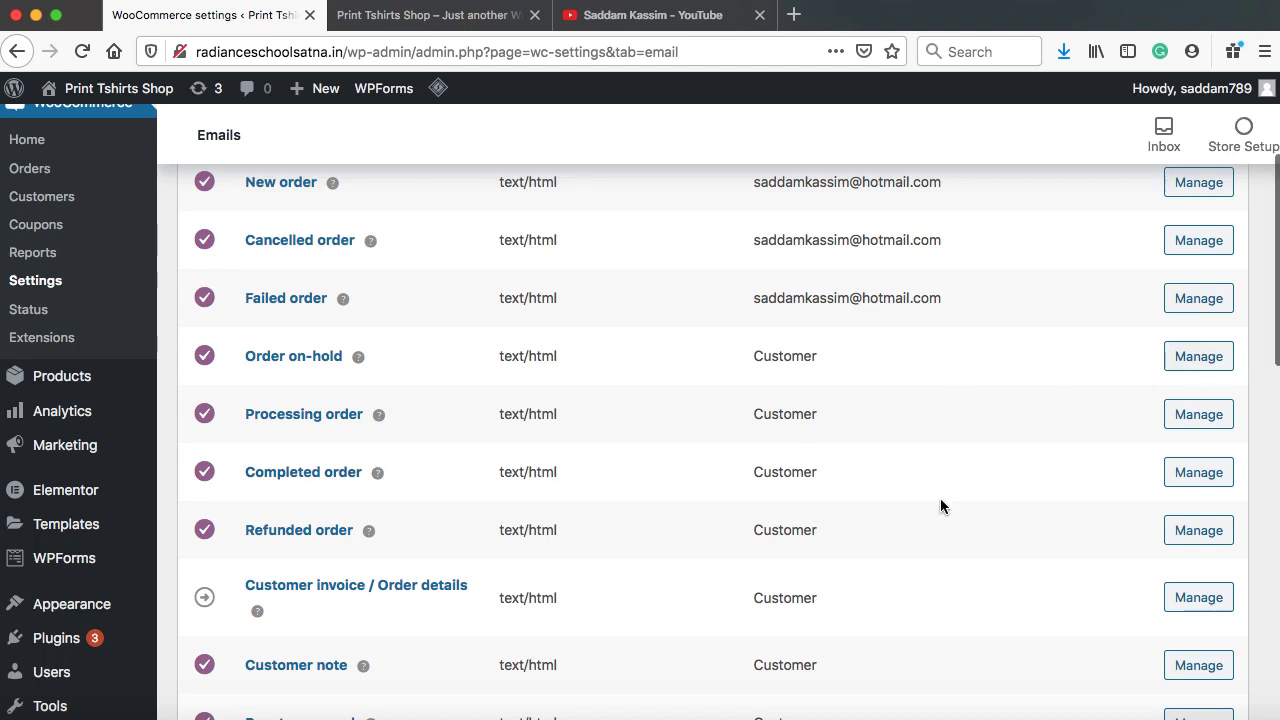
{"action": "scroll", "coordinate": [940, 506], "scroll_direction": "down", "scroll_amount": 10}
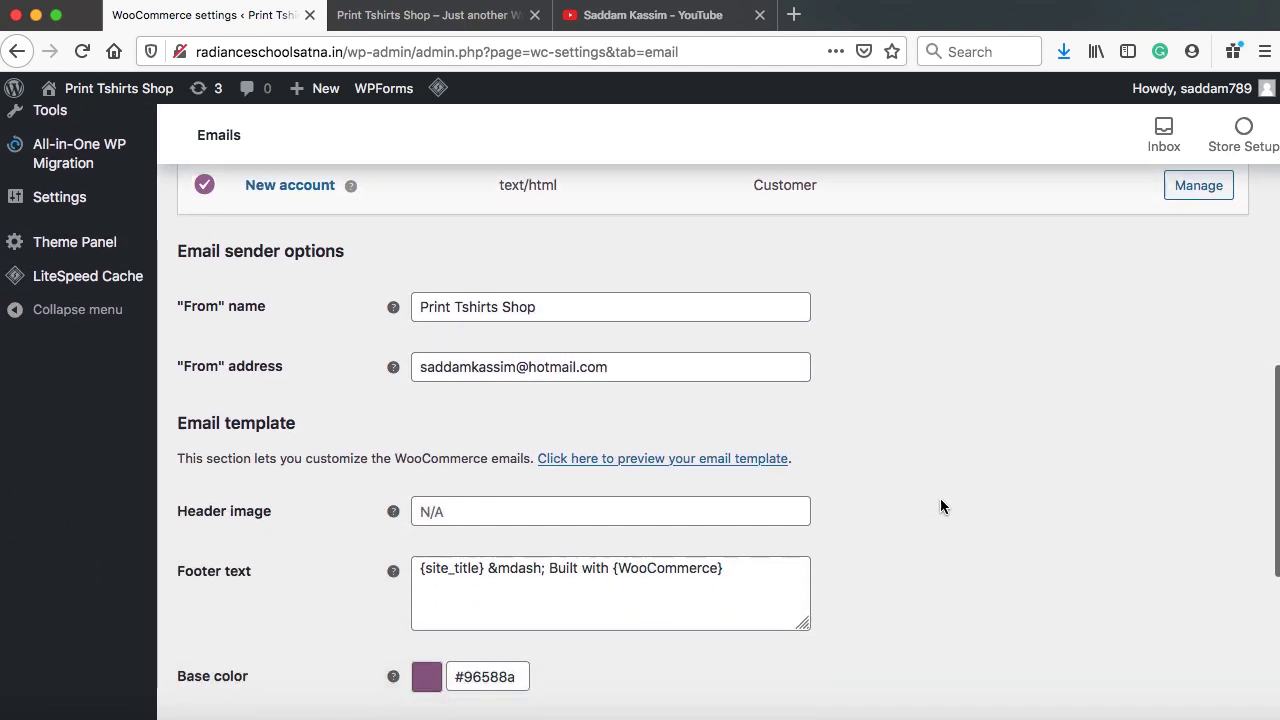
{"action": "scroll", "coordinate": [940, 506], "scroll_direction": "down", "scroll_amount": 1}
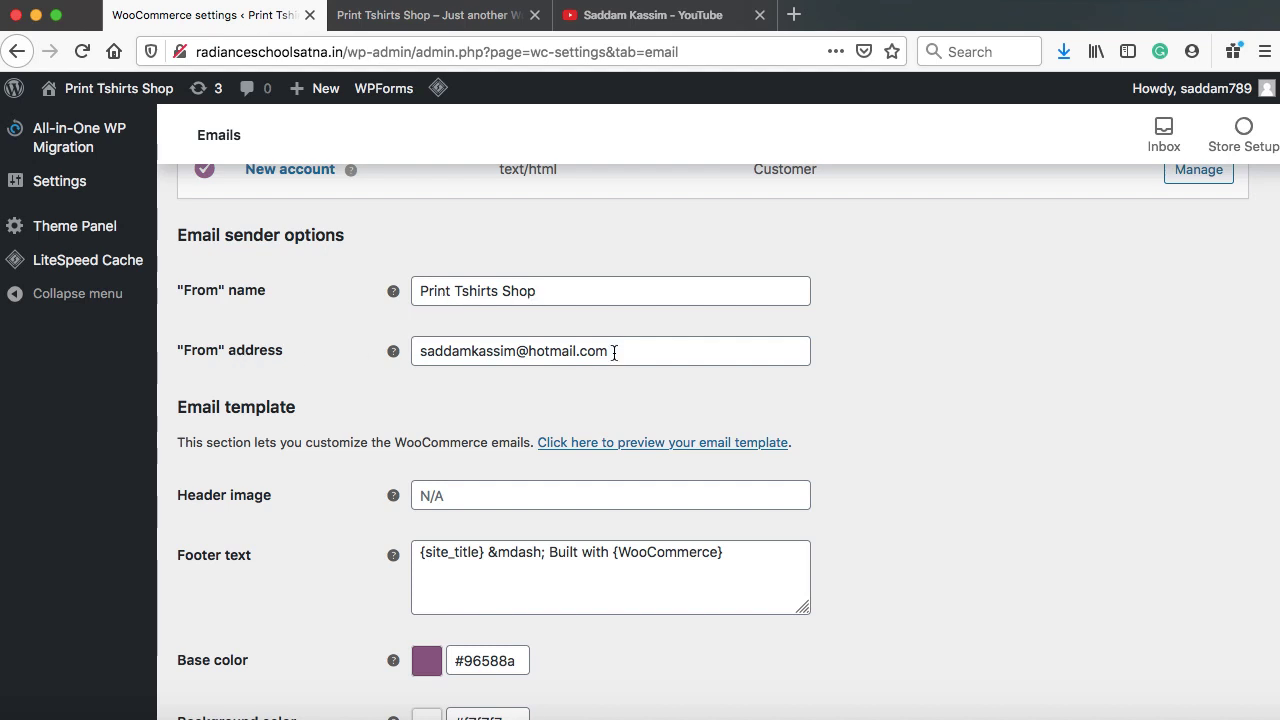
{"action": "scroll", "coordinate": [600, 351], "scroll_direction": "down", "scroll_amount": 3}
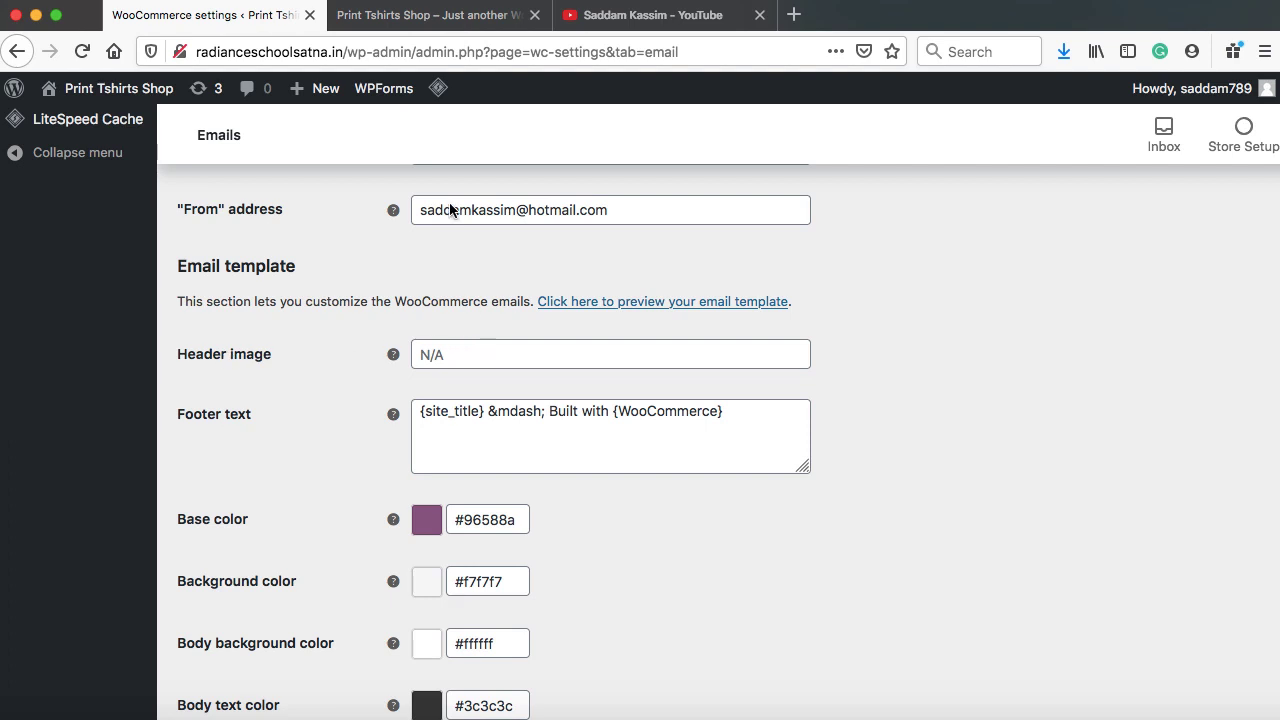
Copy the shop logo's image address from the store homepage
{"action": "left_click", "coordinate": [434, 18]}
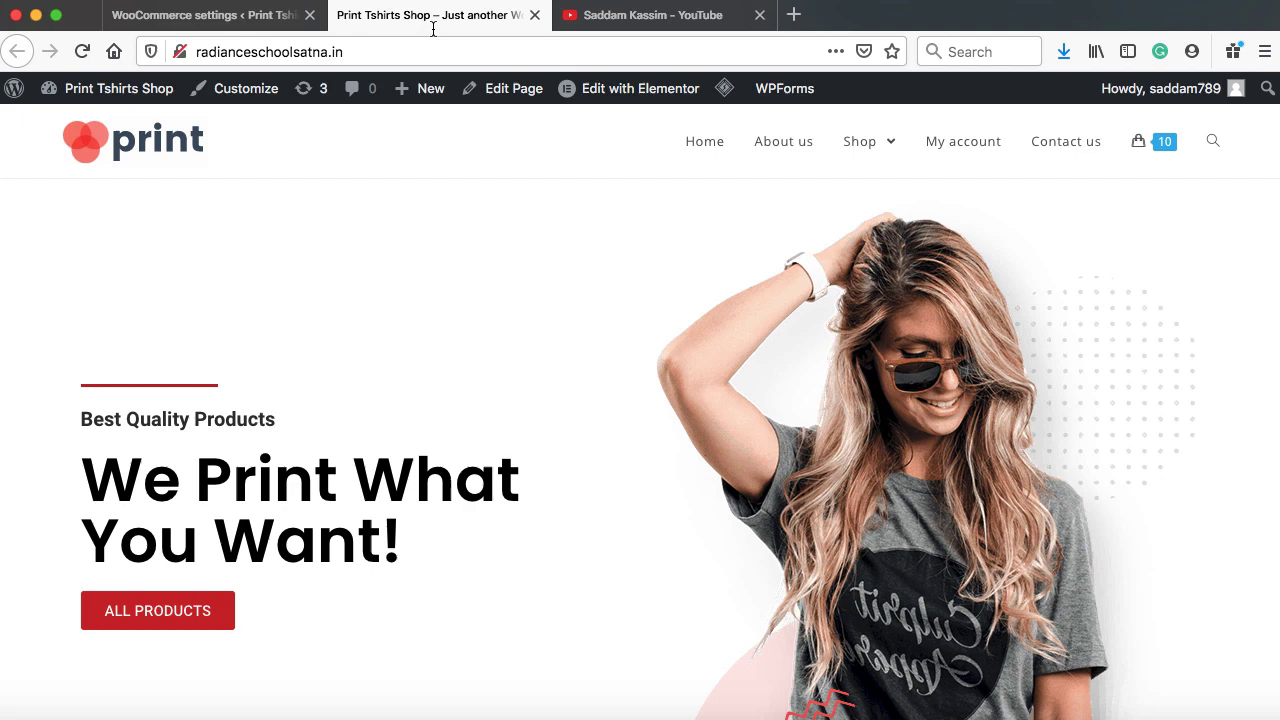
{"action": "right_click", "coordinate": [130, 149]}
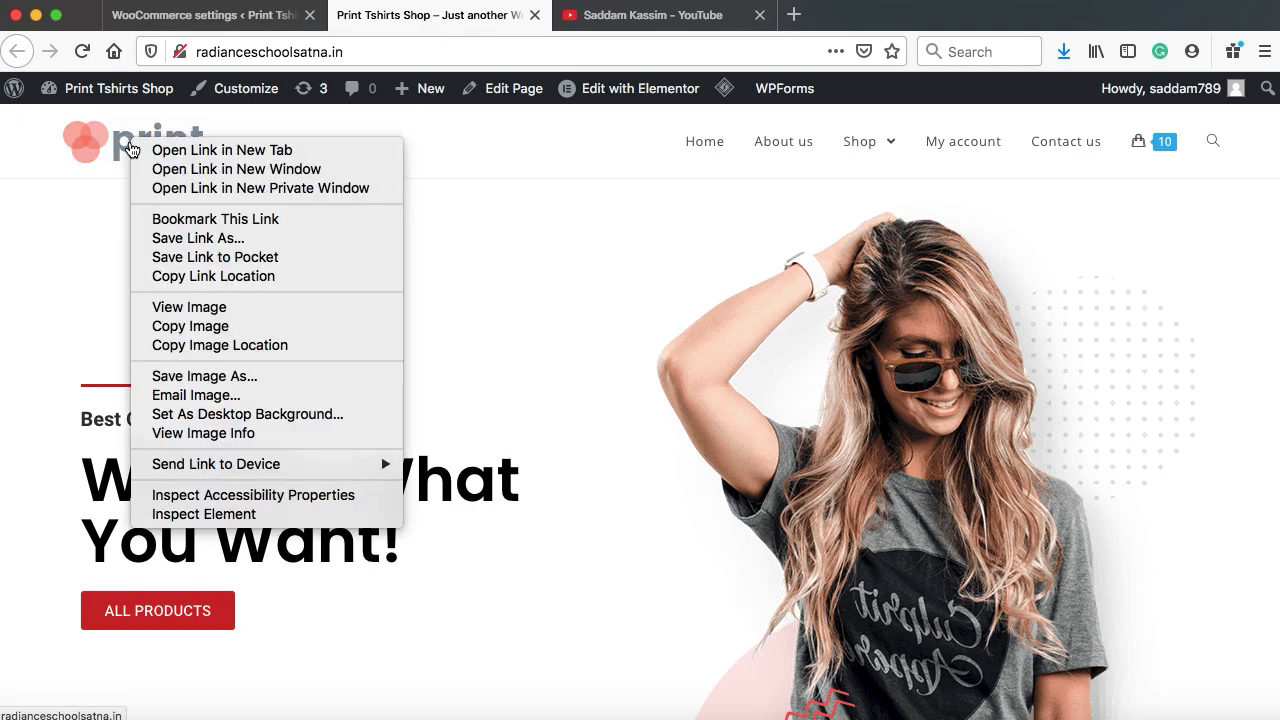
{"action": "left_click", "coordinate": [211, 347]}
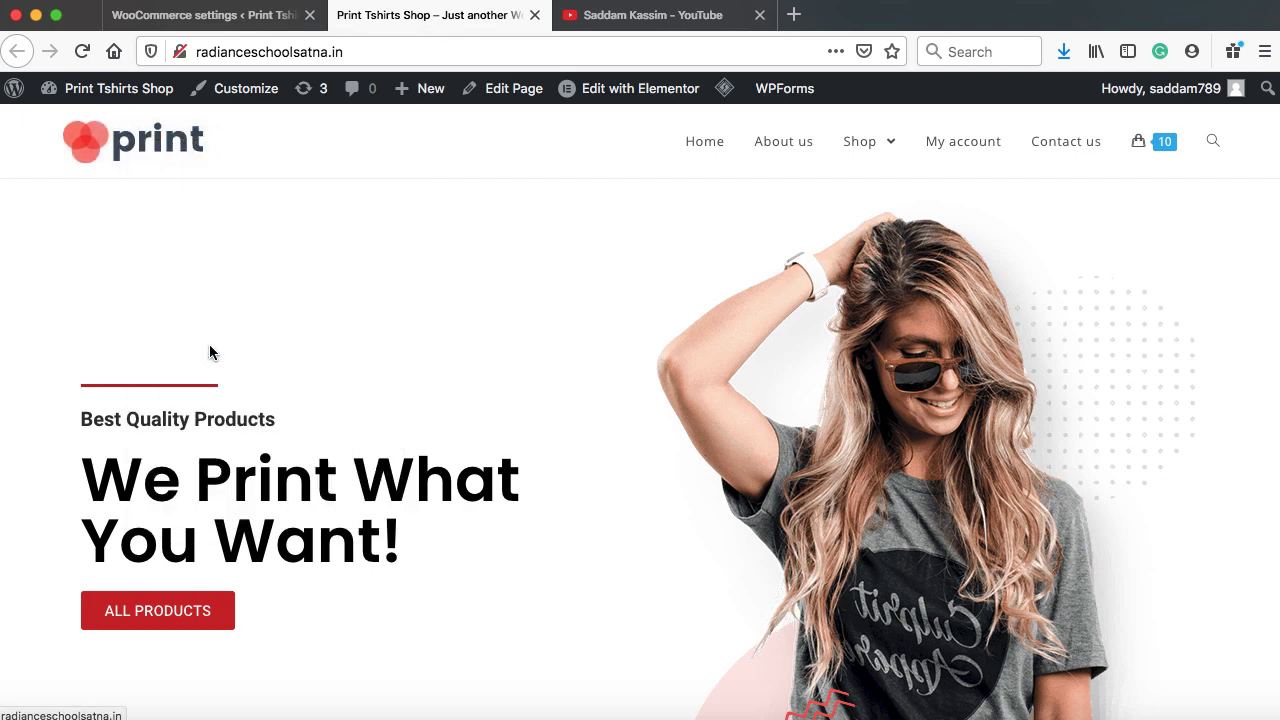
Paste the logo address into the Emails Header image field and save the email settings
{"action": "left_click", "coordinate": [205, 22]}
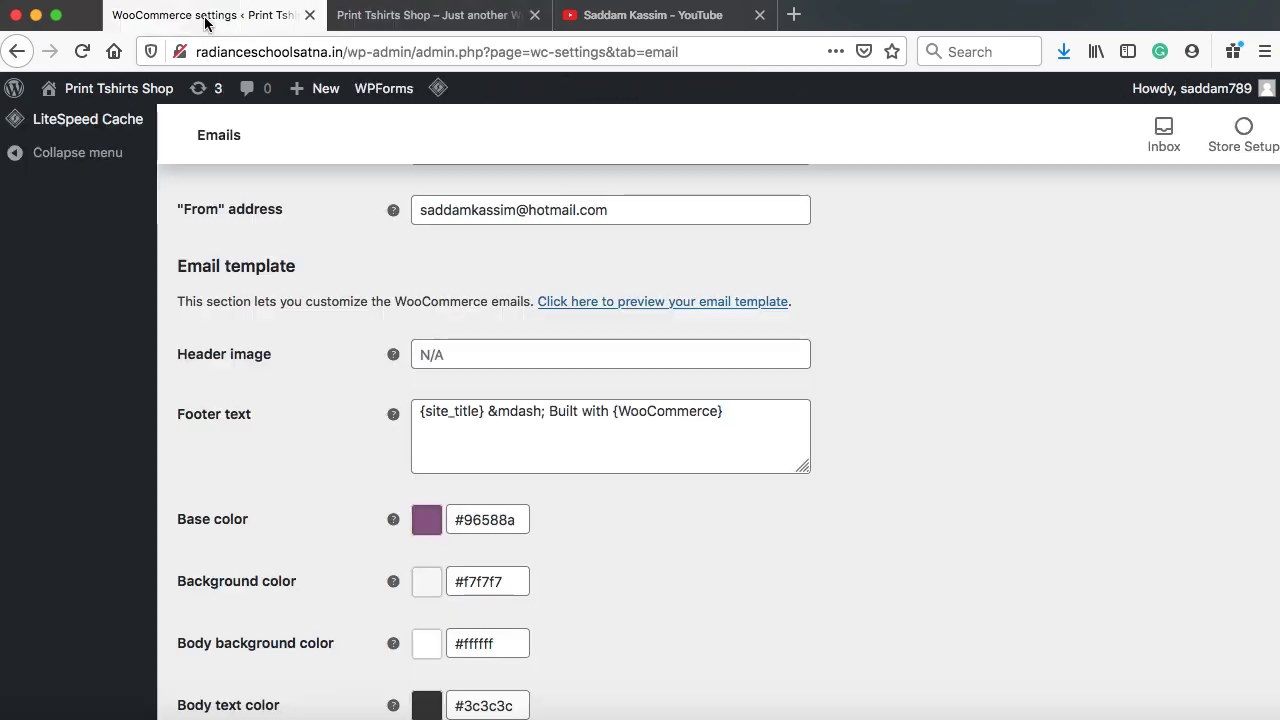
{"action": "right_click", "coordinate": [467, 357]}
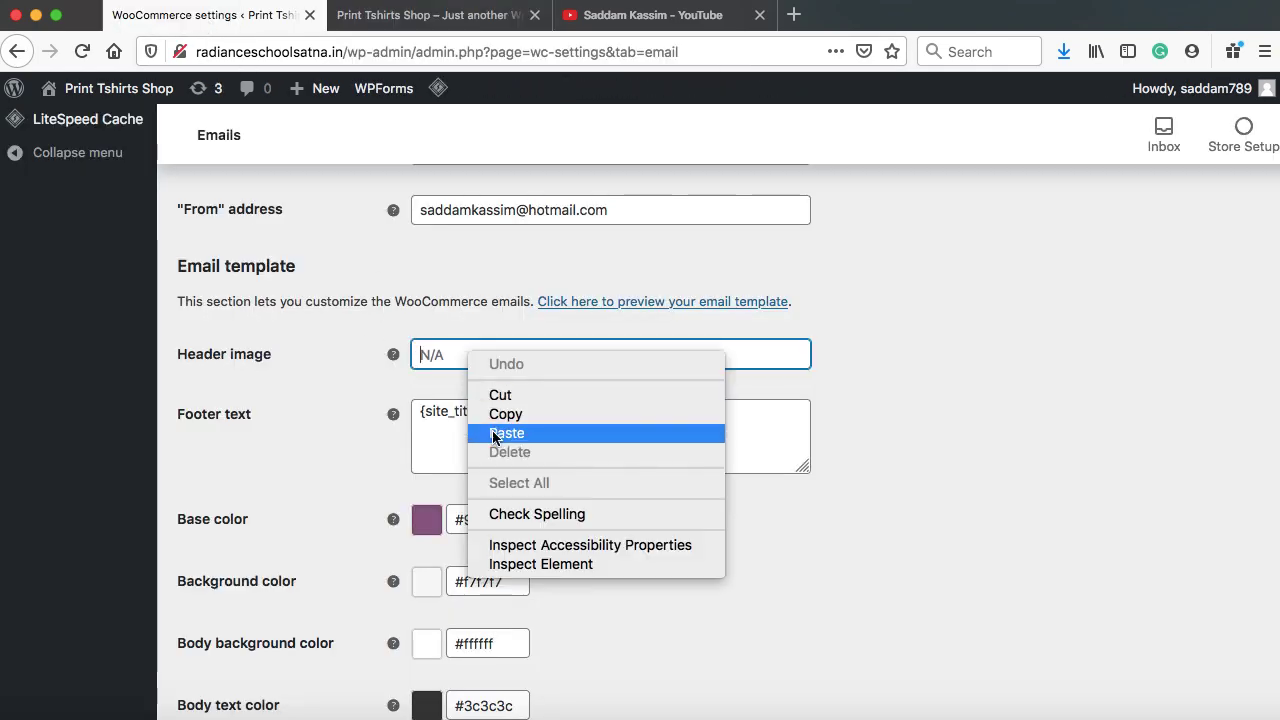
{"action": "left_click", "coordinate": [530, 432]}
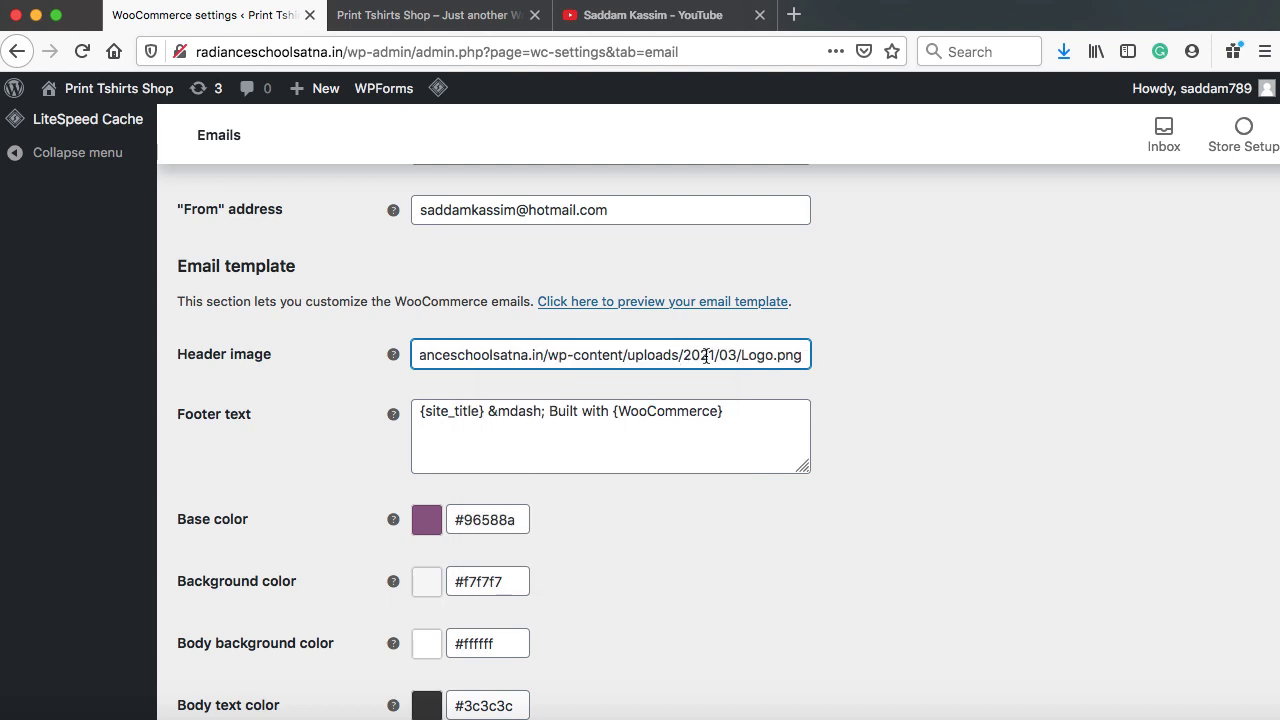
{"action": "left_click", "coordinate": [257, 404]}
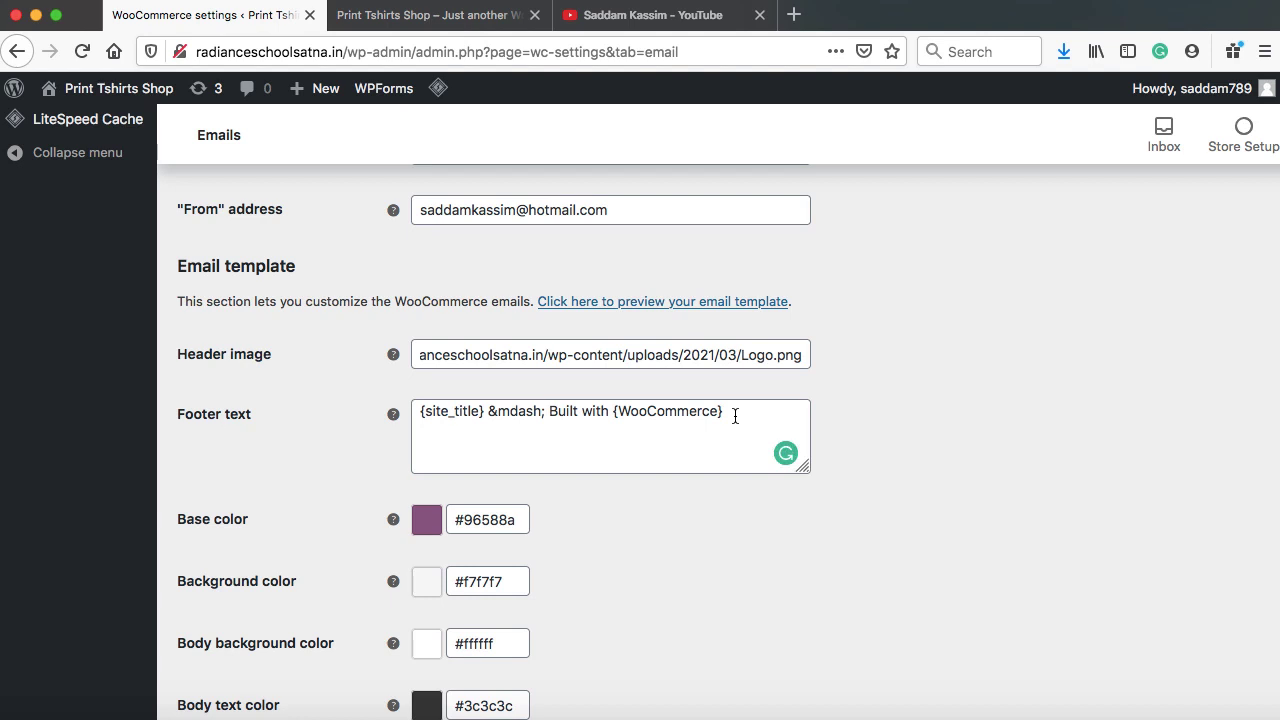
{"action": "left_click_drag", "start_coordinate": [735, 416], "coordinate": [419, 411]}
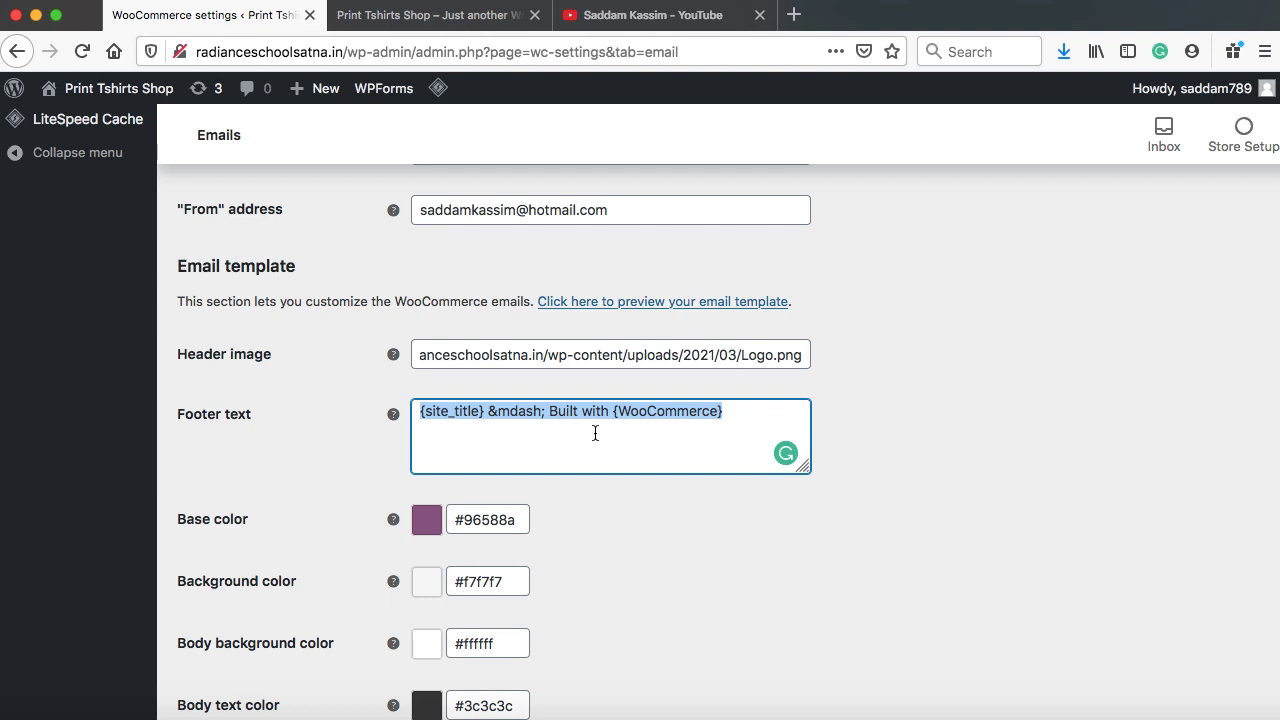
{"action": "scroll", "coordinate": [594, 432], "scroll_direction": "down", "scroll_amount": 3}
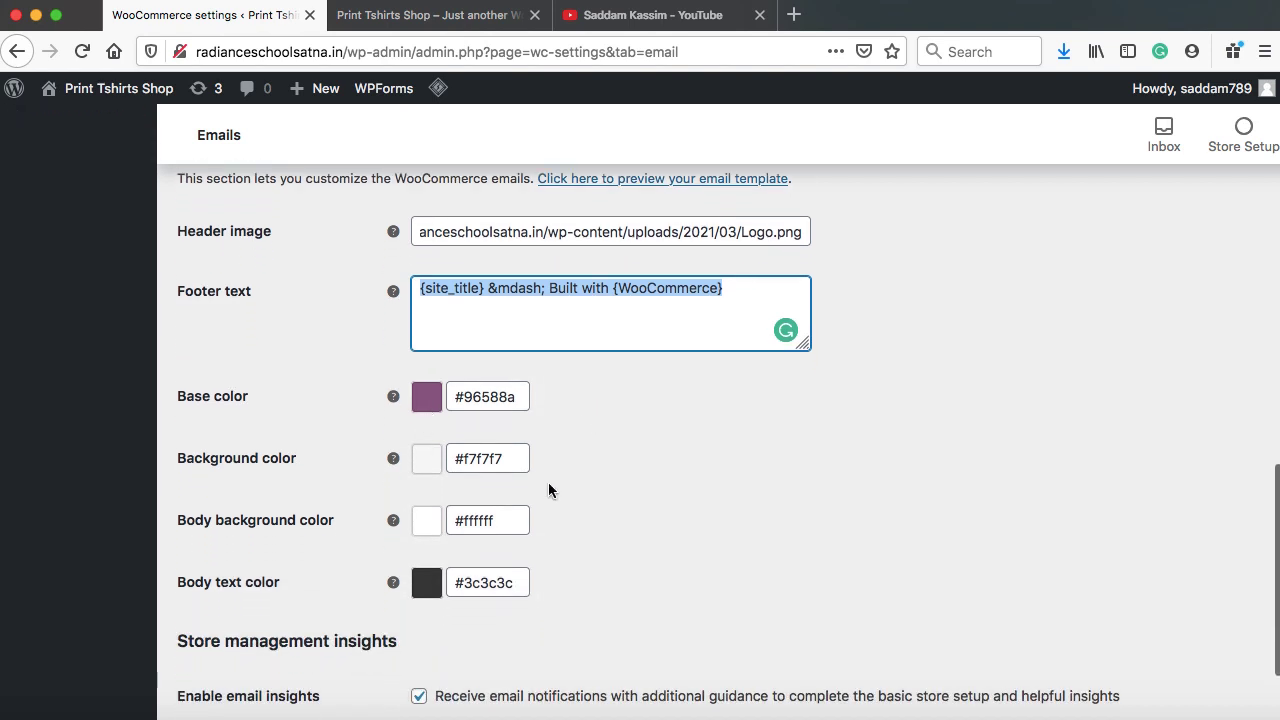
{"action": "scroll", "coordinate": [548, 490], "scroll_direction": "down", "scroll_amount": 3}
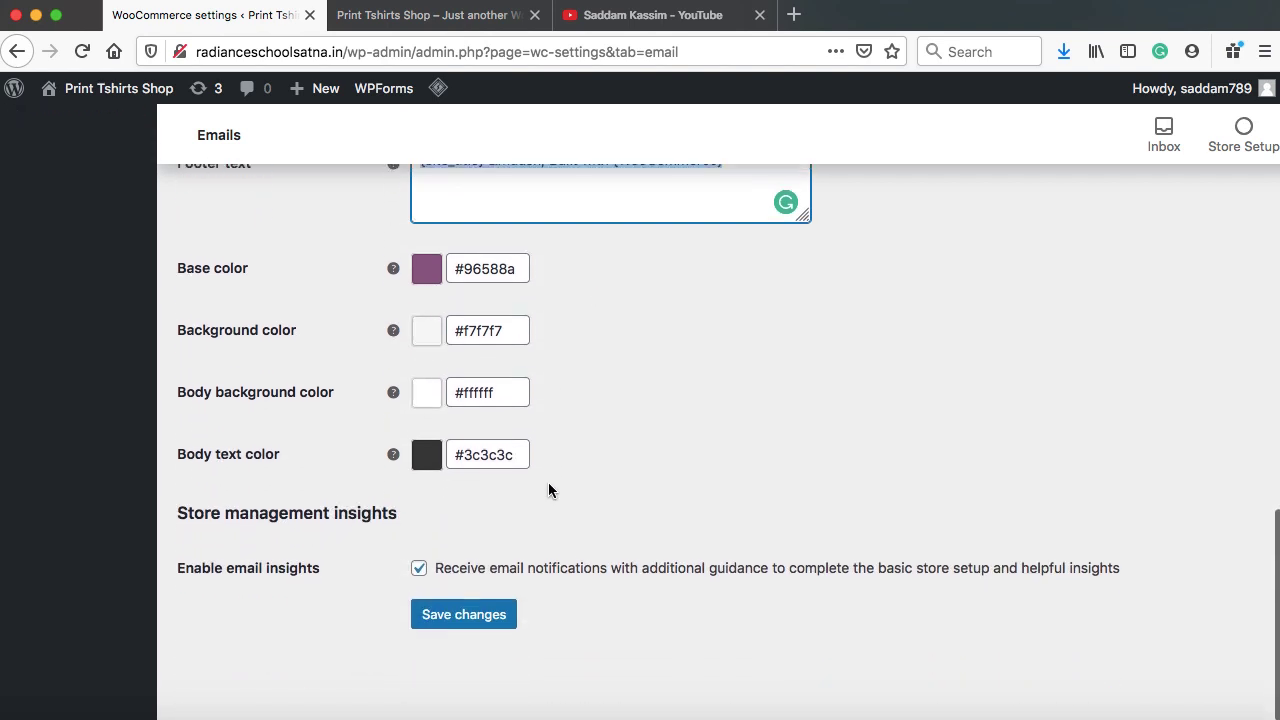
{"action": "left_click", "coordinate": [462, 617]}
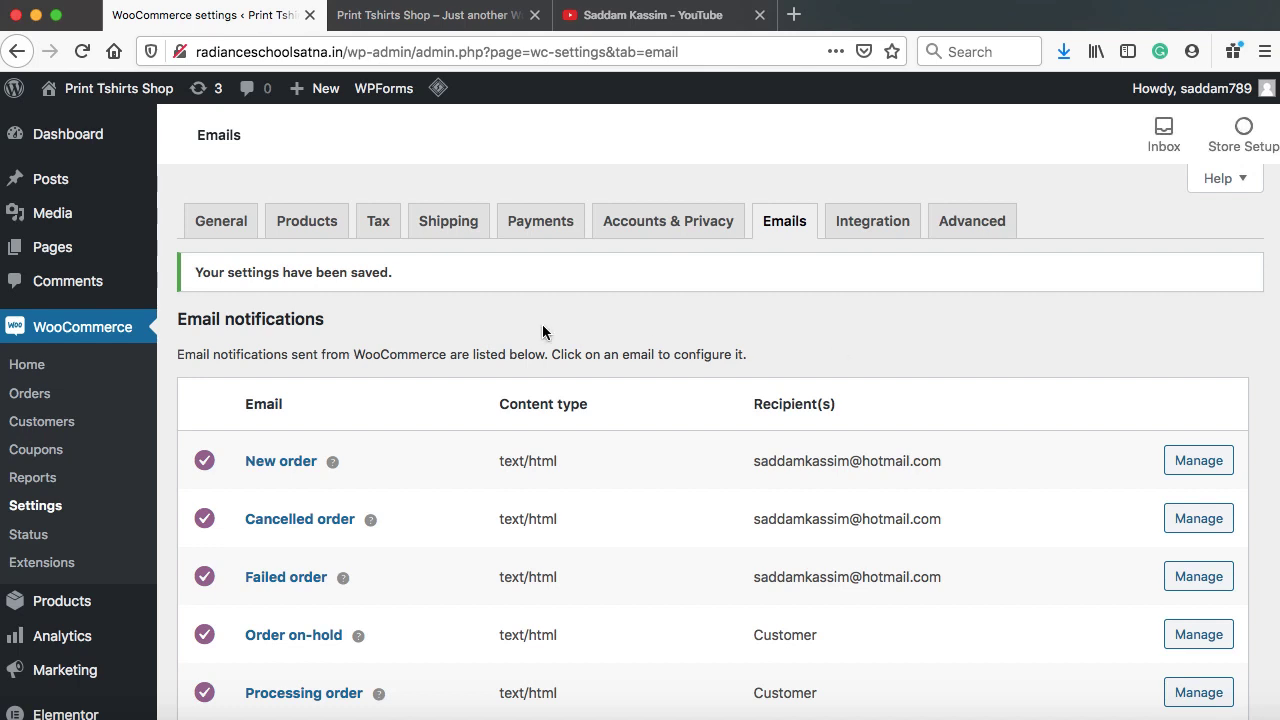
Look over WooCommerce's Tax options, then switch to the YouTube channel's videos list
{"action": "left_click", "coordinate": [379, 224]}
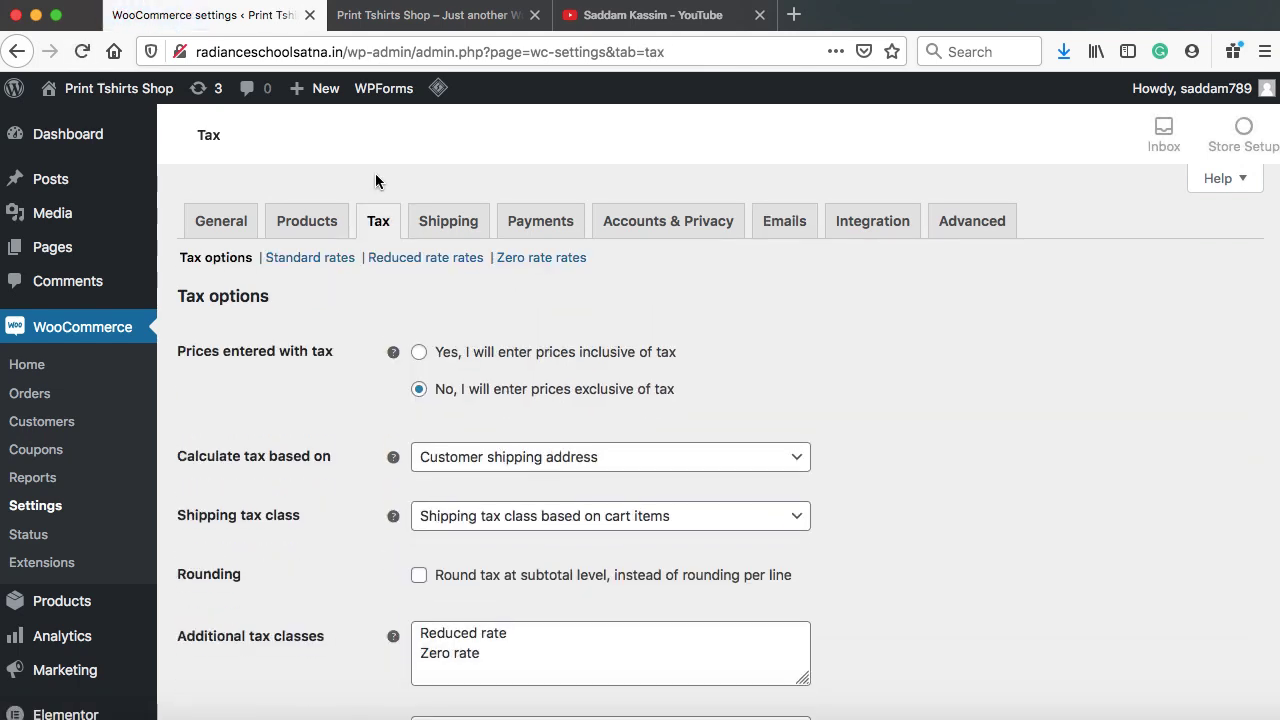
{"action": "scroll", "coordinate": [795, 370], "scroll_direction": "down", "scroll_amount": 7}
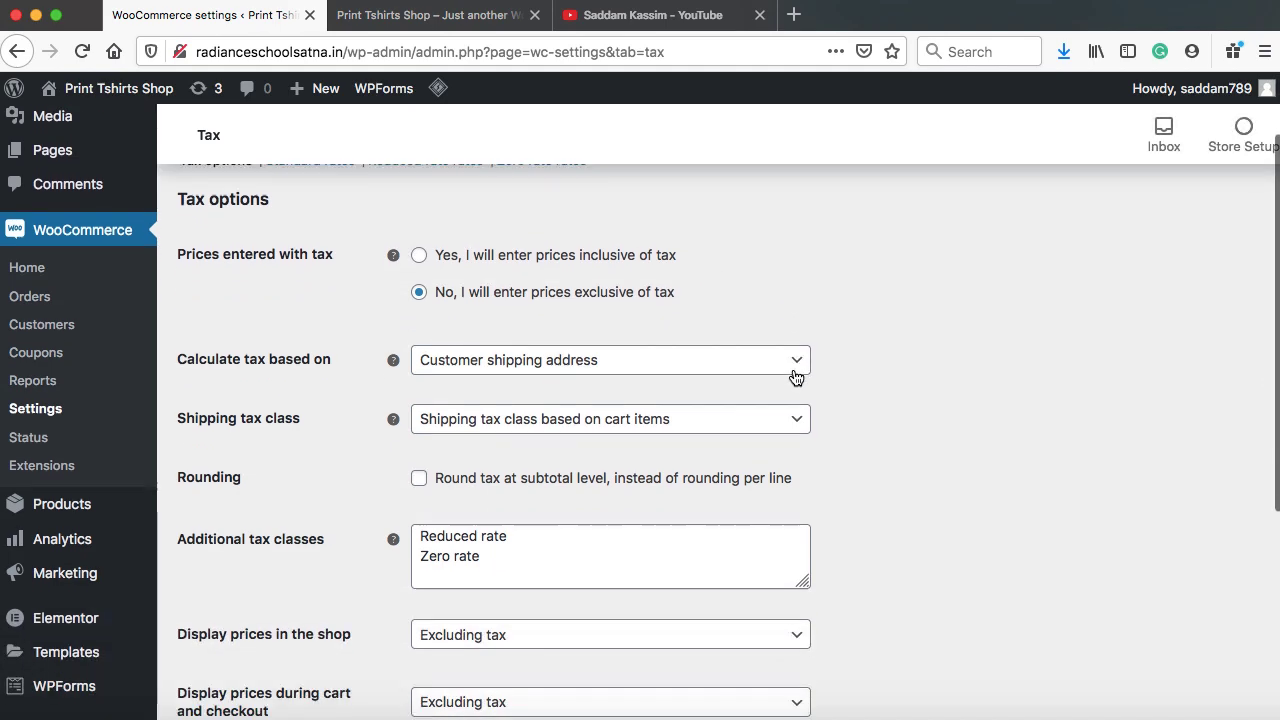
{"action": "scroll", "coordinate": [844, 419], "scroll_direction": "up", "scroll_amount": 7}
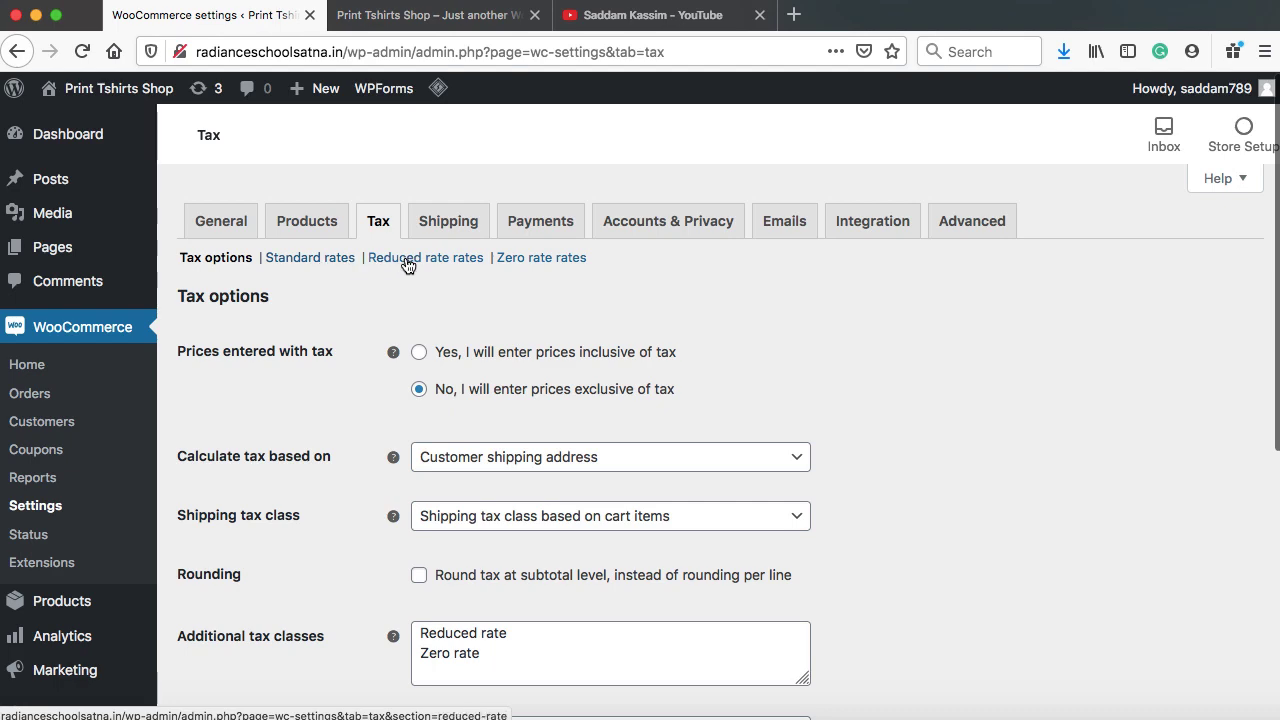
{"action": "left_click", "coordinate": [665, 18]}
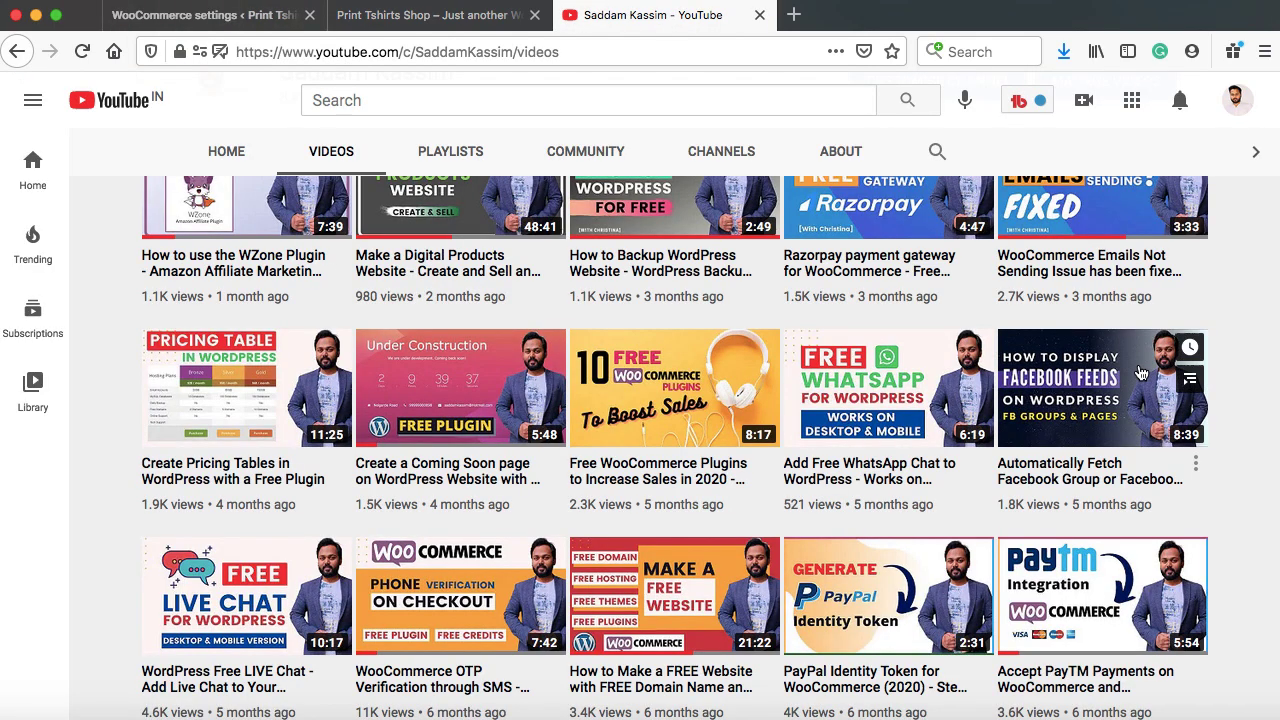
Scroll the YouTube videos grid down to the year-old uploads, then return to WooCommerce Tax options
{"action": "scroll", "coordinate": [1140, 373], "scroll_direction": "down", "scroll_amount": 9}
{"action": "scroll", "coordinate": [1140, 373], "scroll_direction": "down", "scroll_amount": 9}
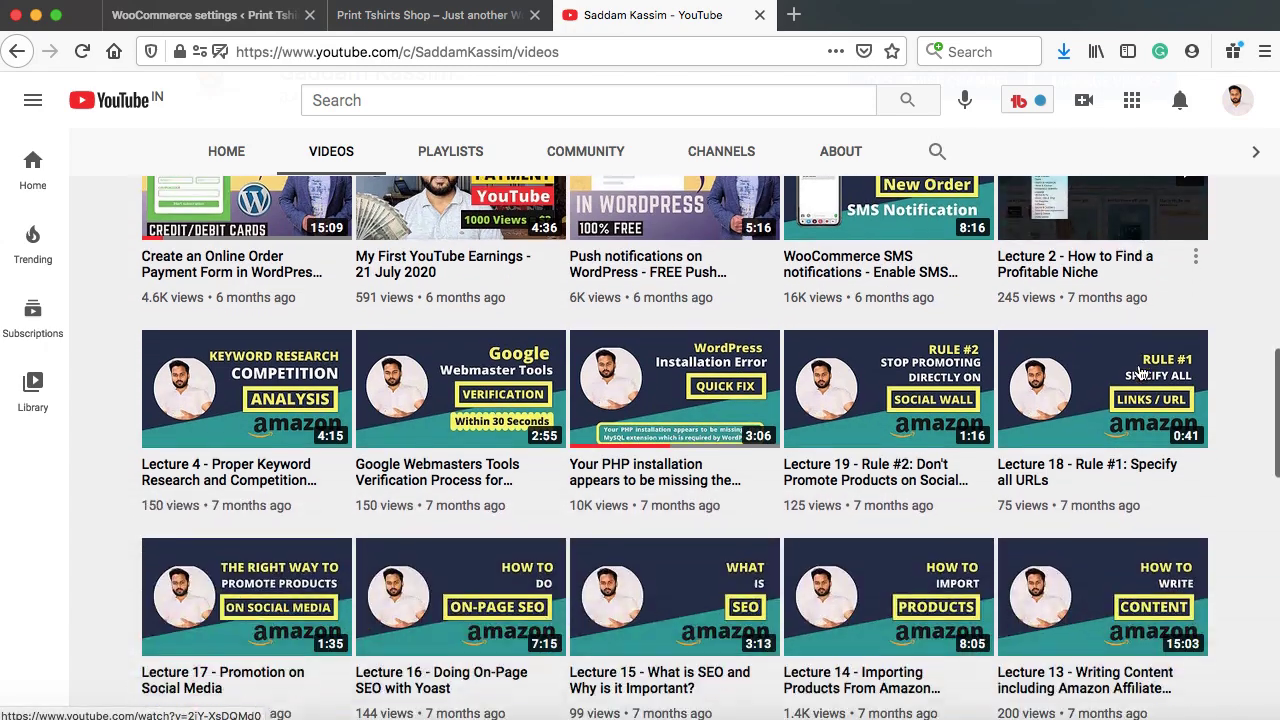
{"action": "scroll", "coordinate": [1140, 373], "scroll_direction": "down", "scroll_amount": 15}
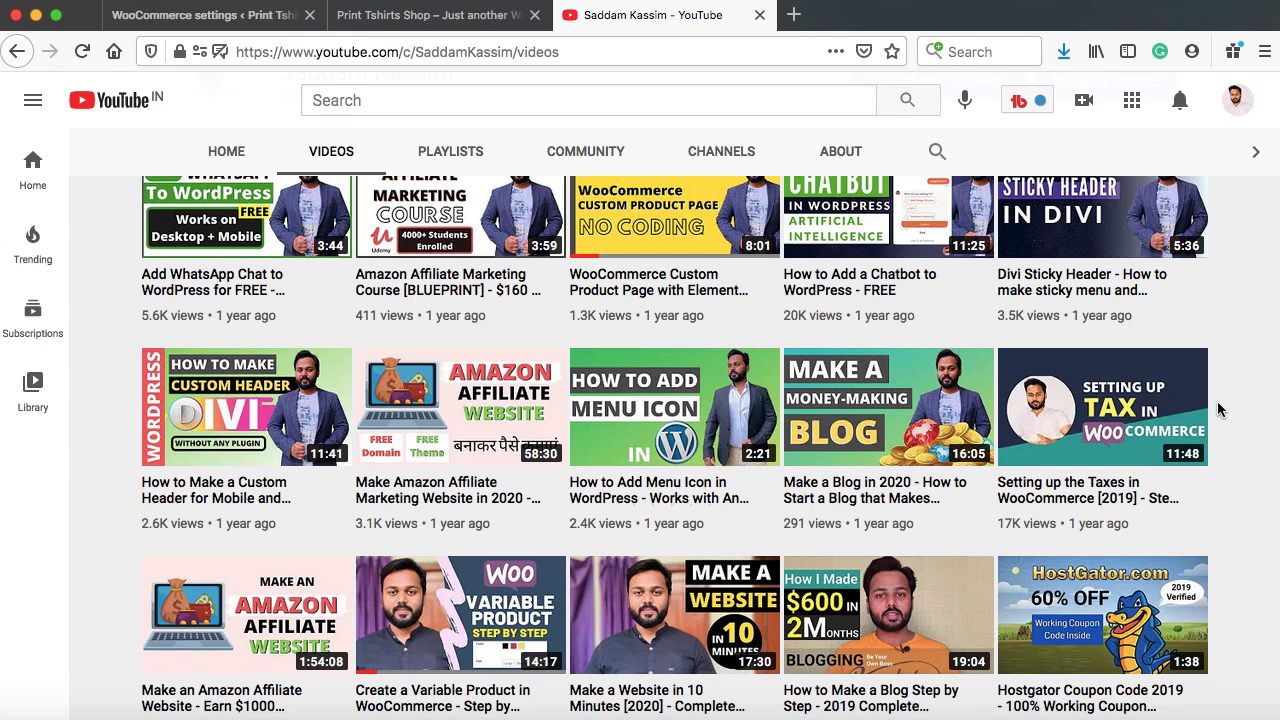
{"action": "left_click", "coordinate": [208, 17]}
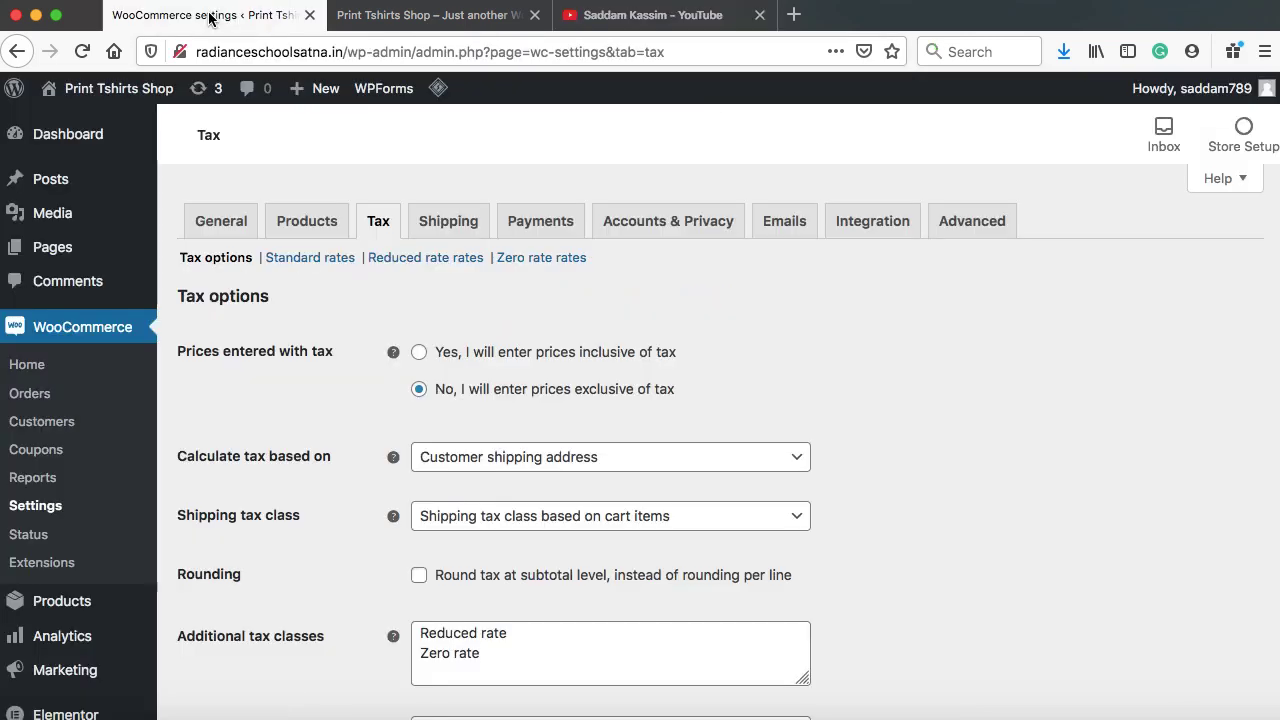
View the $4.00 Dark Teal Printed T-Shirt from the shop's Best Buy section, then return to WooCommerce settings
{"action": "left_click", "coordinate": [455, 16]}
{"action": "scroll", "coordinate": [708, 314], "scroll_direction": "down", "scroll_amount": 15}
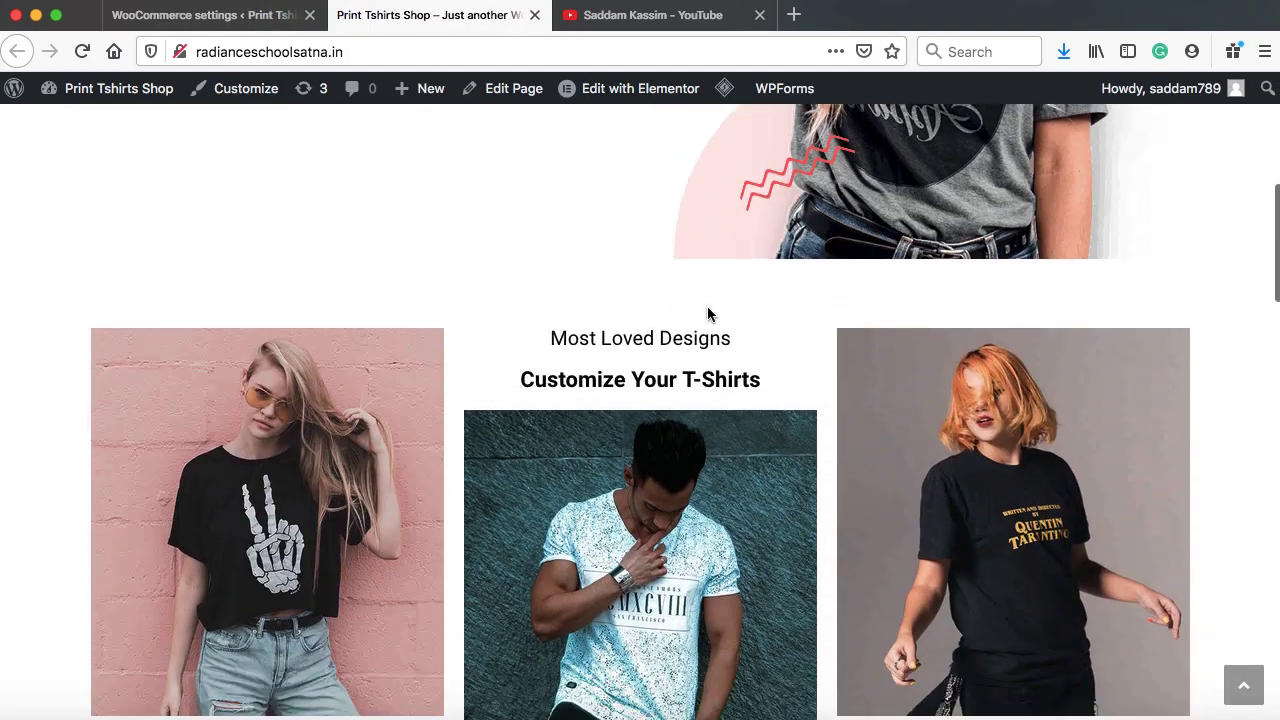
{"action": "scroll", "coordinate": [707, 314], "scroll_direction": "down", "scroll_amount": 10}
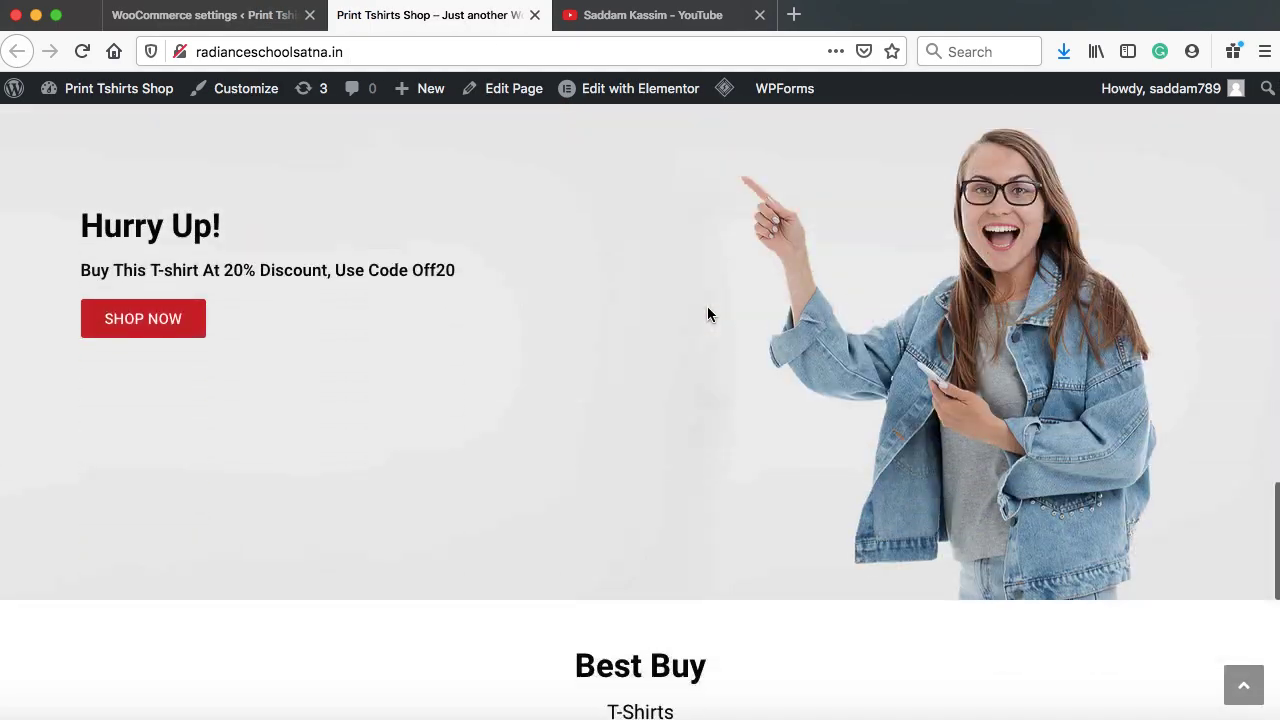
{"action": "scroll", "coordinate": [707, 314], "scroll_direction": "down", "scroll_amount": 1}
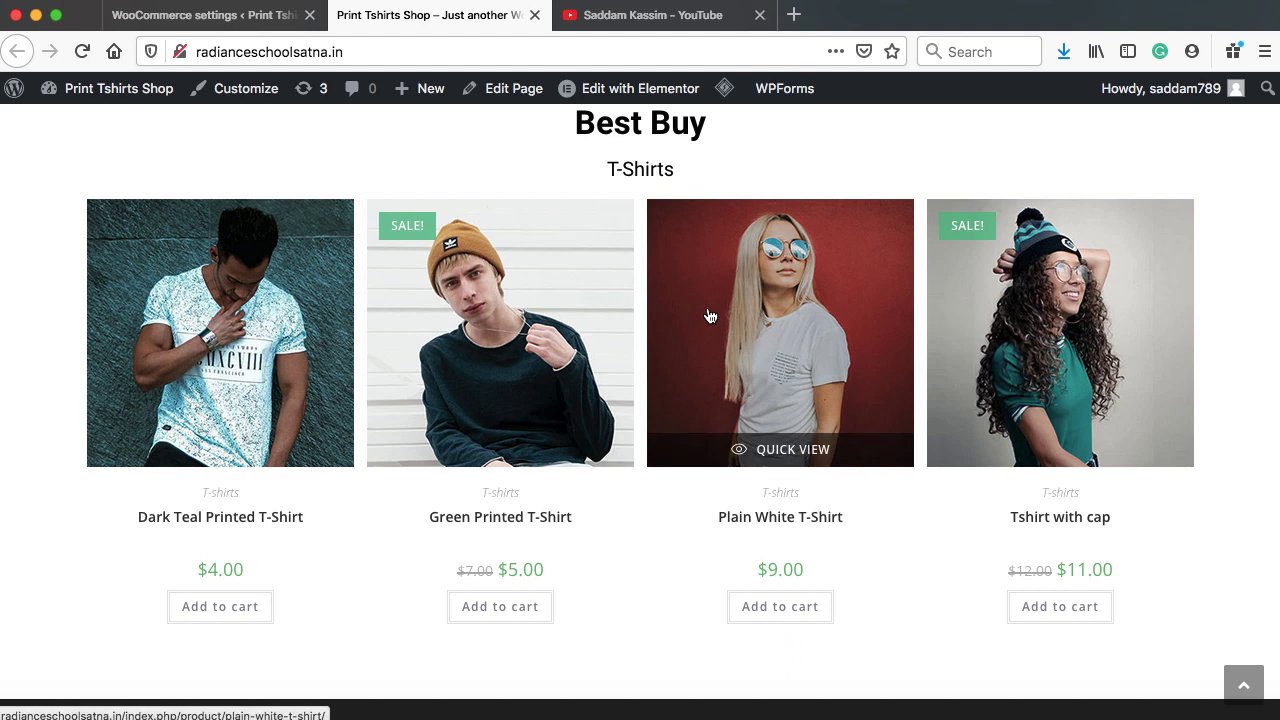
{"action": "left_click", "coordinate": [229, 333]}
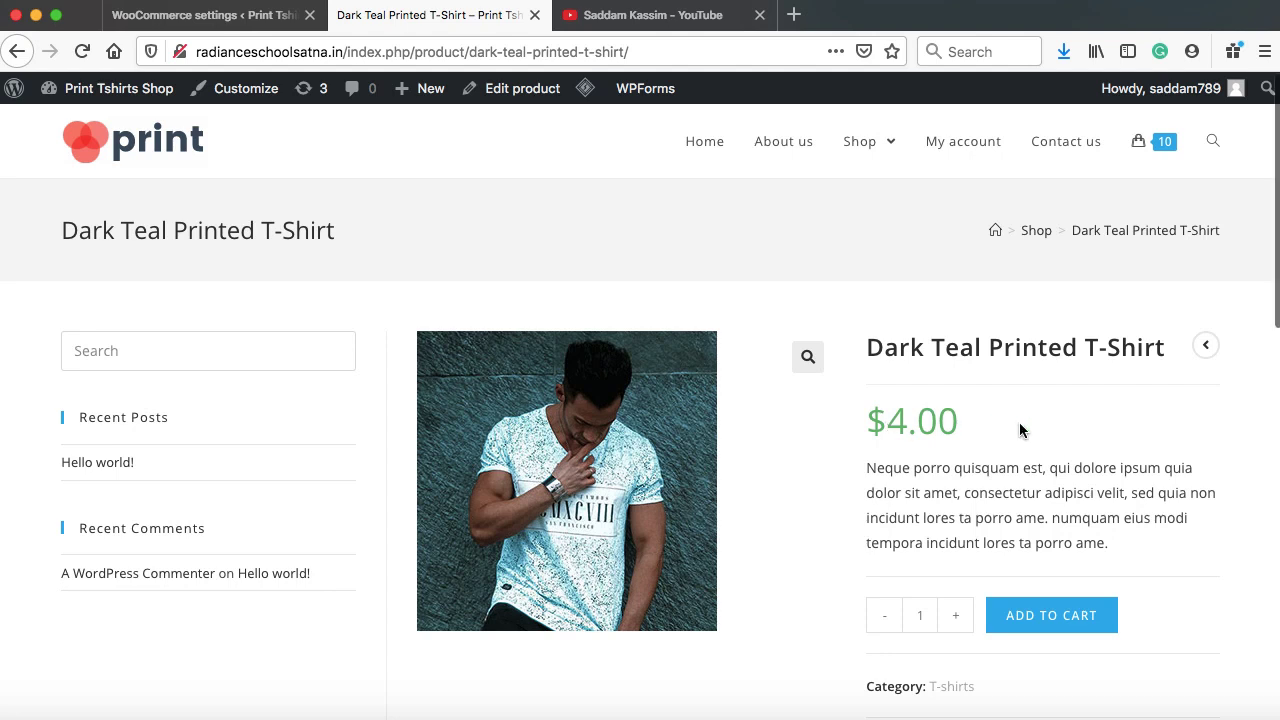
{"action": "scroll", "coordinate": [1019, 425], "scroll_direction": "down", "scroll_amount": 2}
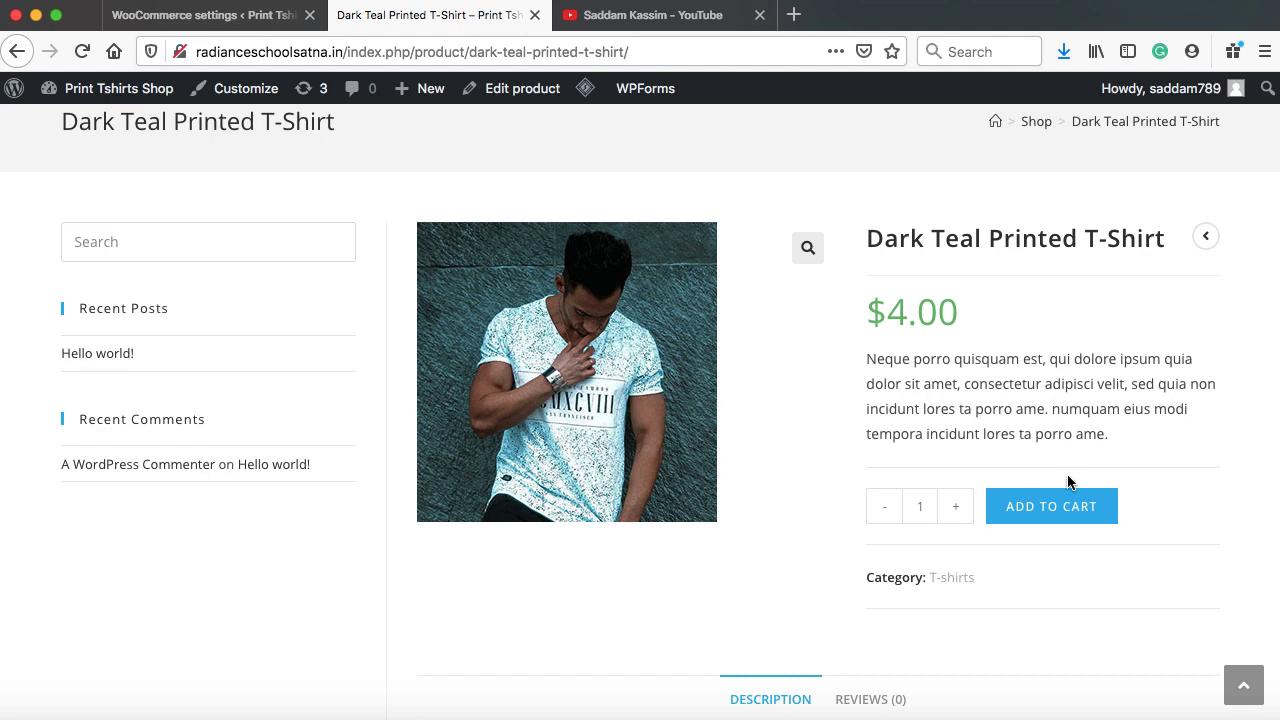
{"action": "left_click", "coordinate": [225, 20]}
{"action": "scroll", "coordinate": [171, 443], "scroll_direction": "down", "scroll_amount": 2}
Edit the Dark Teal Printed T-Shirt and change its product type to Variable product
{"action": "left_click", "coordinate": [70, 530]}
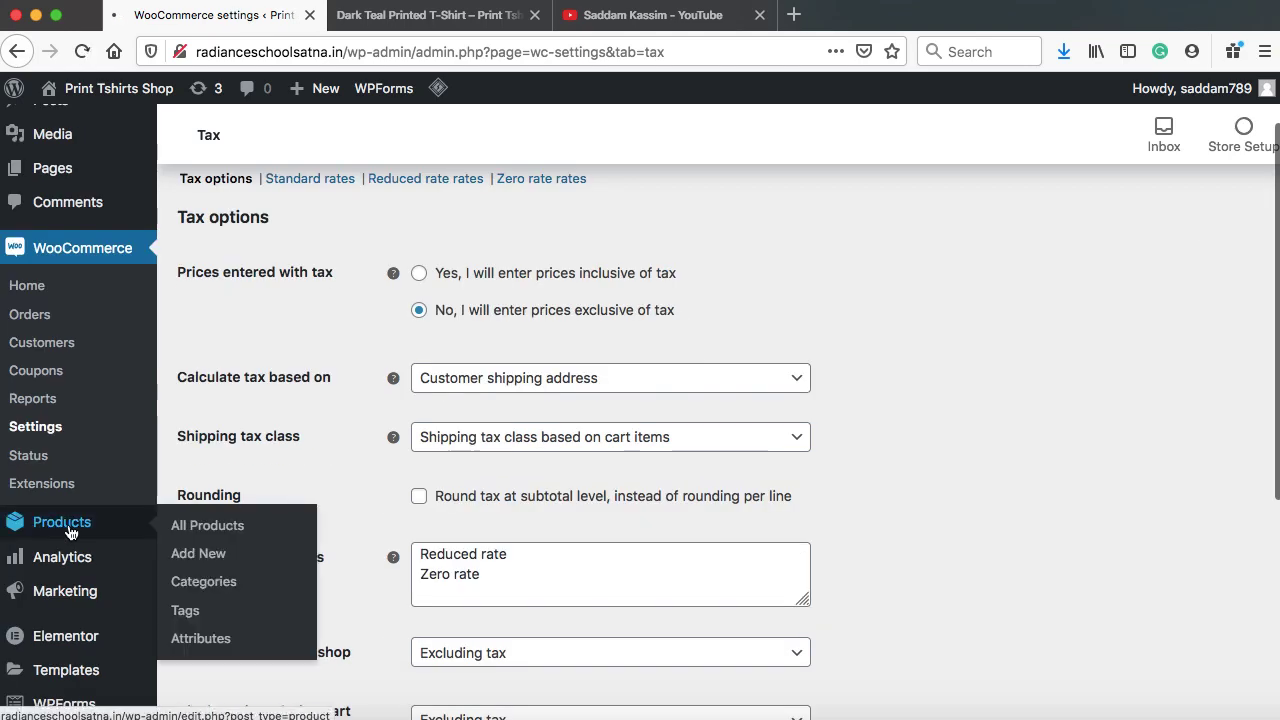
{"action": "mouse_move", "coordinate": [284, 534]}
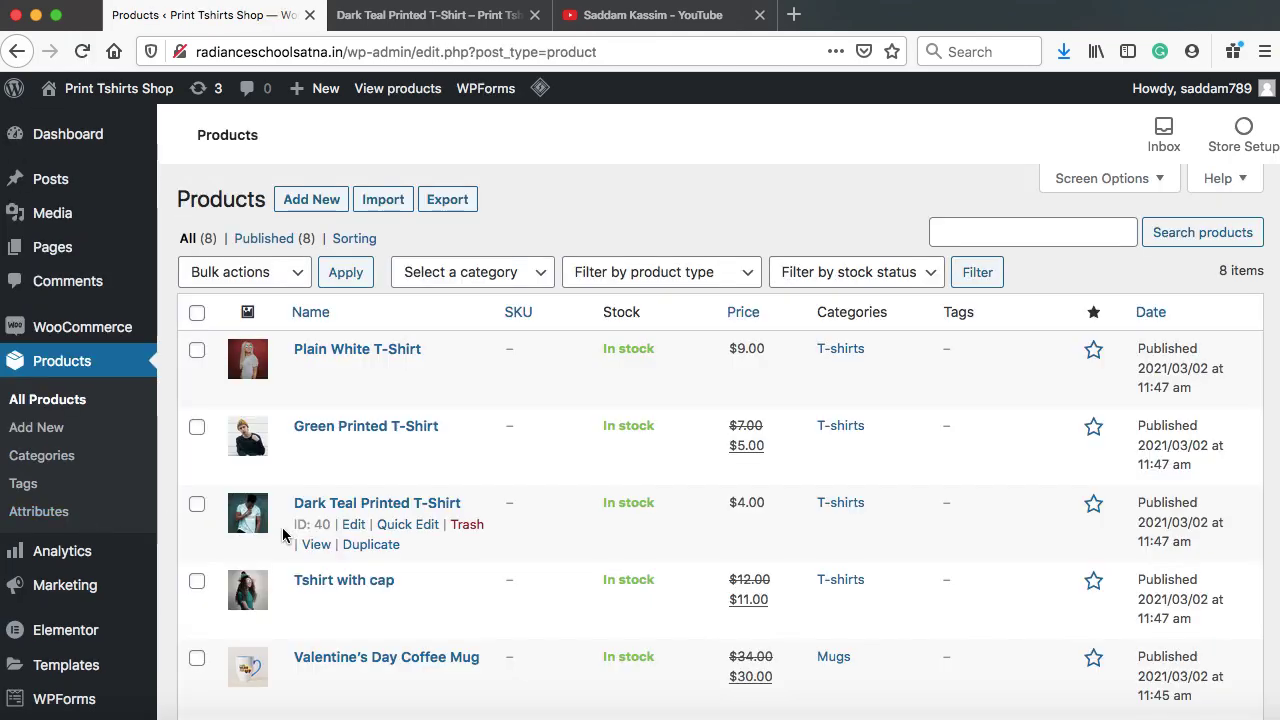
{"action": "left_click", "coordinate": [354, 531]}
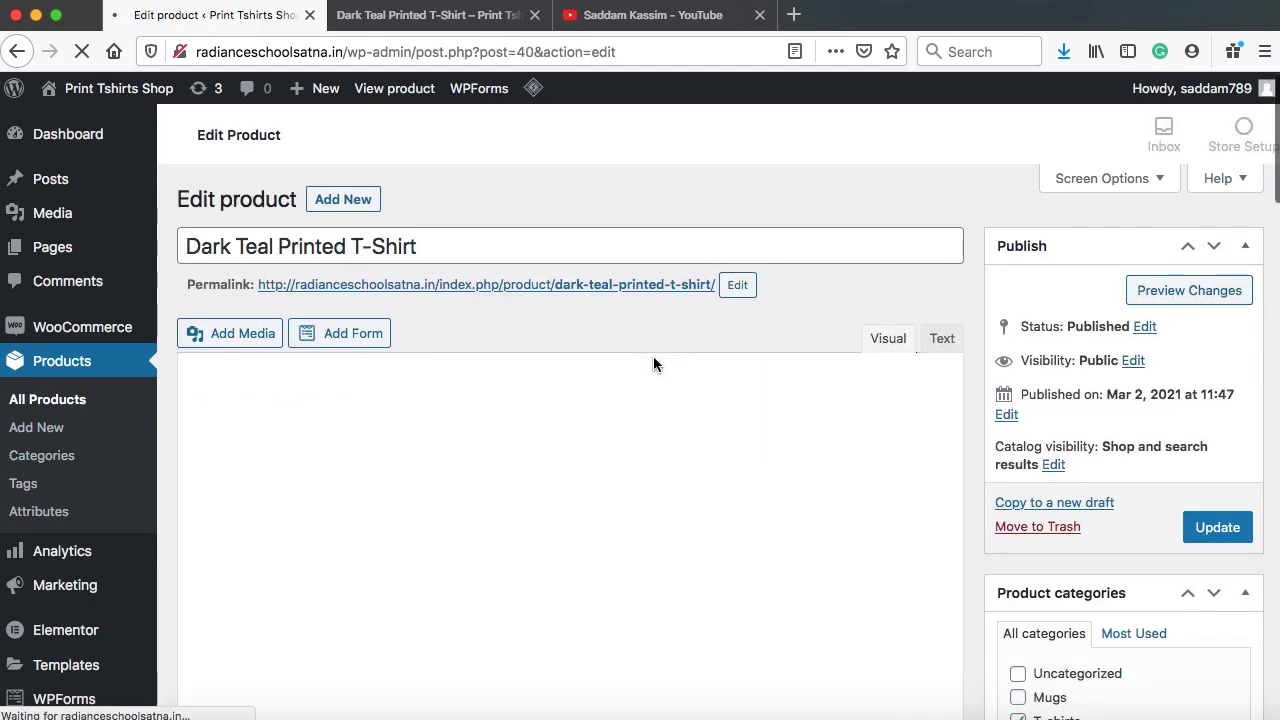
{"action": "scroll", "coordinate": [653, 356], "scroll_direction": "down", "scroll_amount": 5}
{"action": "scroll", "coordinate": [653, 356], "scroll_direction": "down", "scroll_amount": 5}
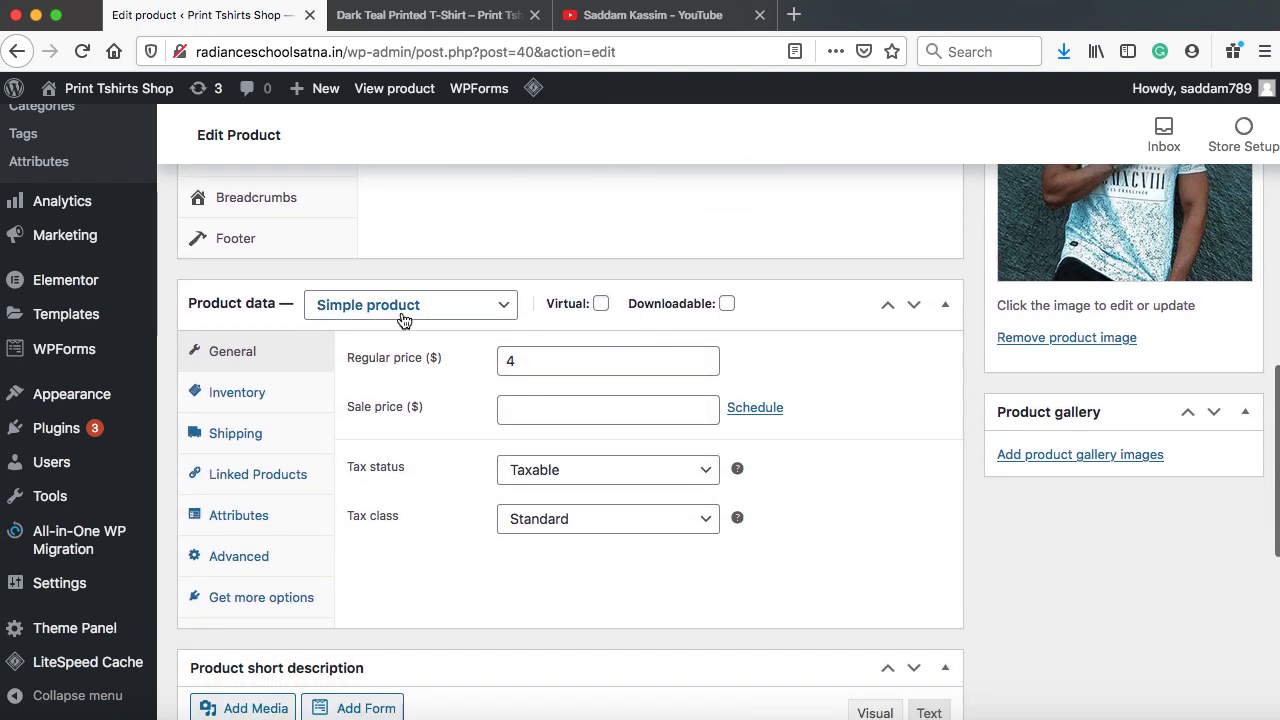
{"action": "left_click", "coordinate": [405, 318]}
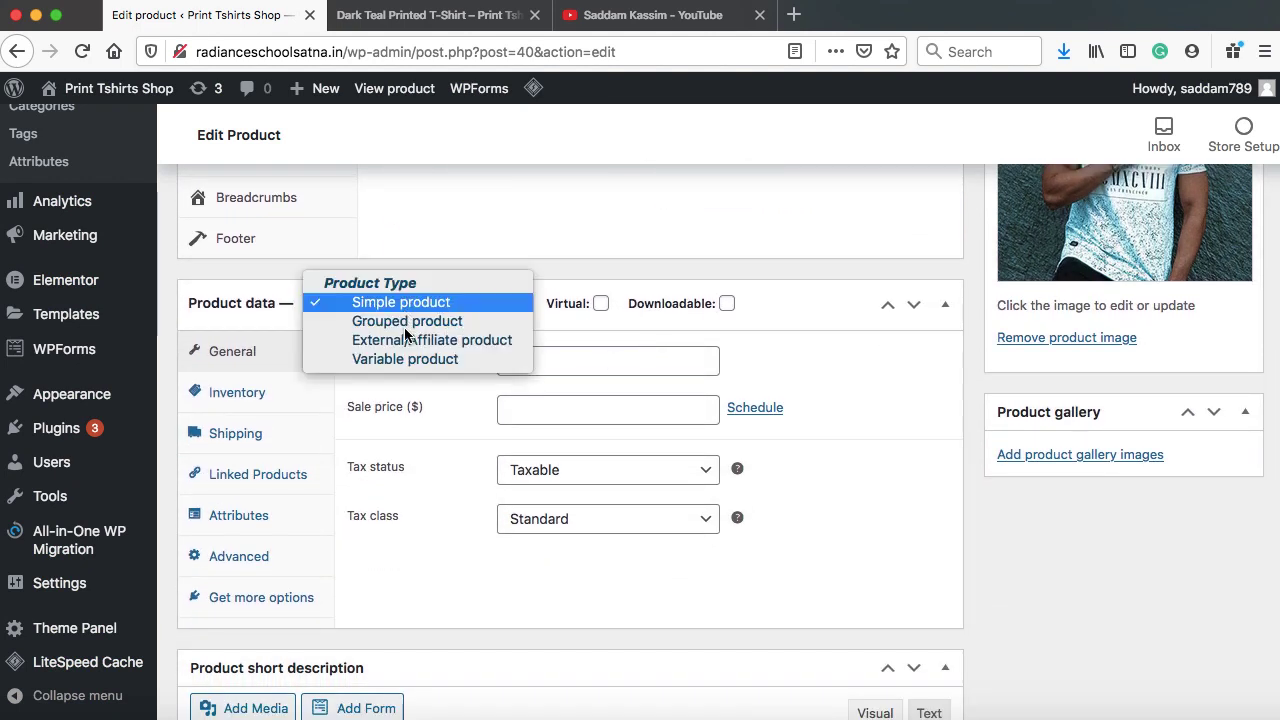
{"action": "left_click", "coordinate": [455, 357]}
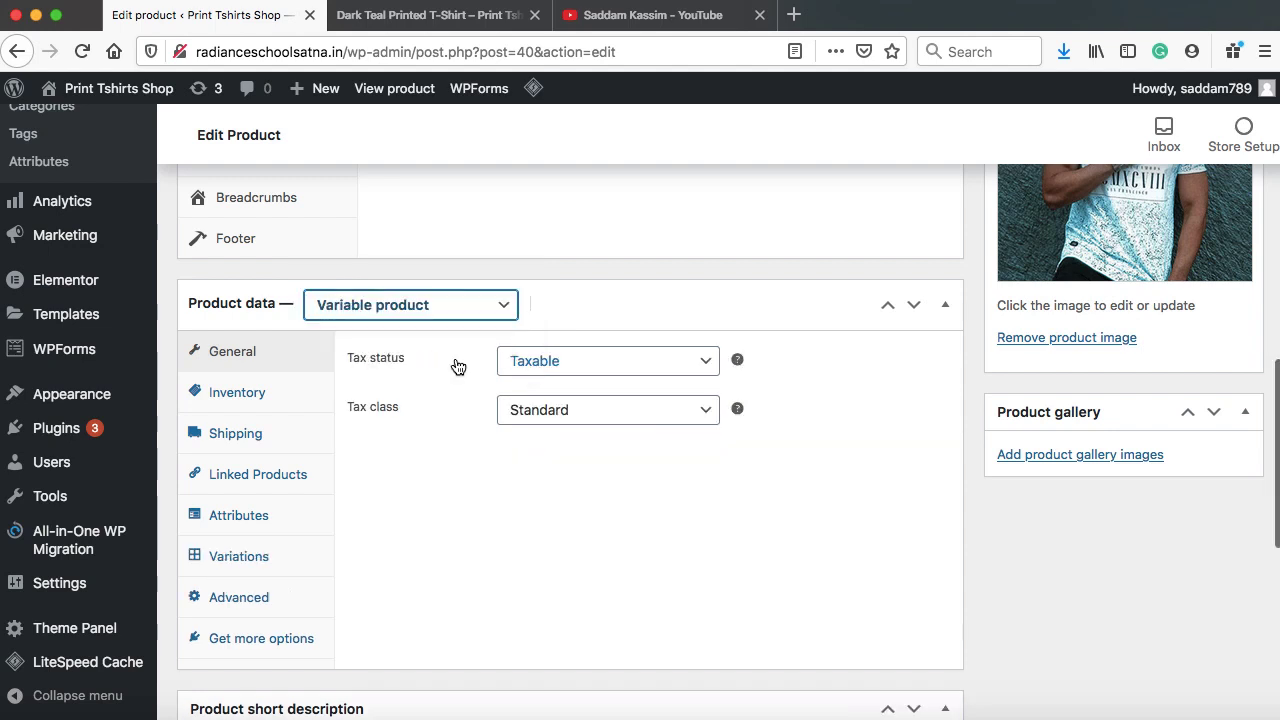
Add a custom Size attribute with values Small | Medium | Large, used for variations, and save it
{"action": "scroll", "coordinate": [430, 470], "scroll_direction": "down", "scroll_amount": 1}
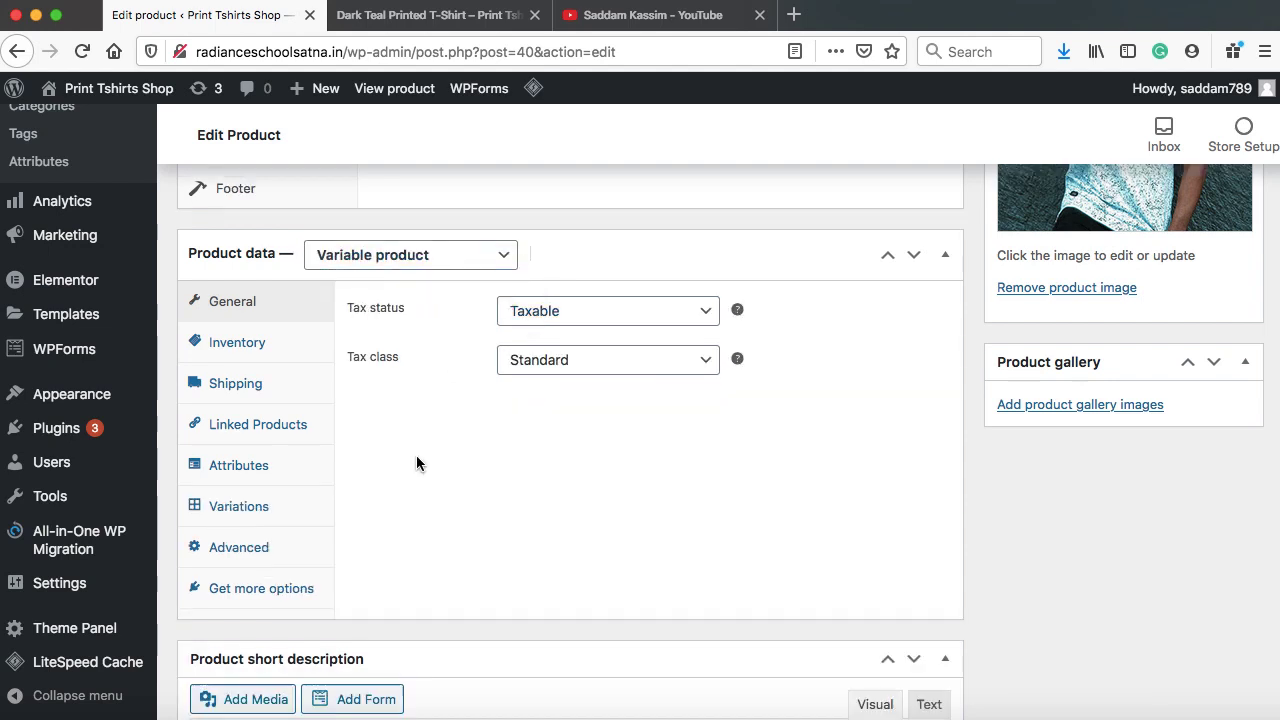
{"action": "left_click", "coordinate": [263, 478]}
{"action": "left_click", "coordinate": [569, 310]}
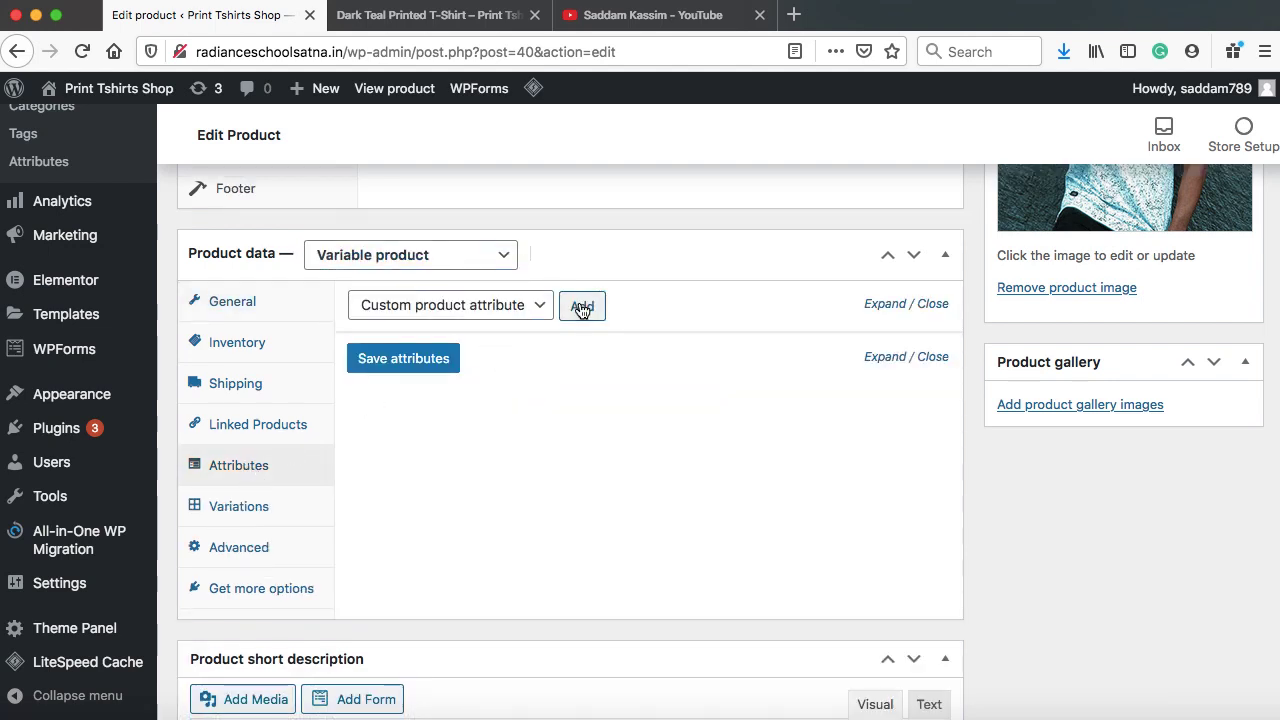
{"action": "left_click", "coordinate": [480, 427]}
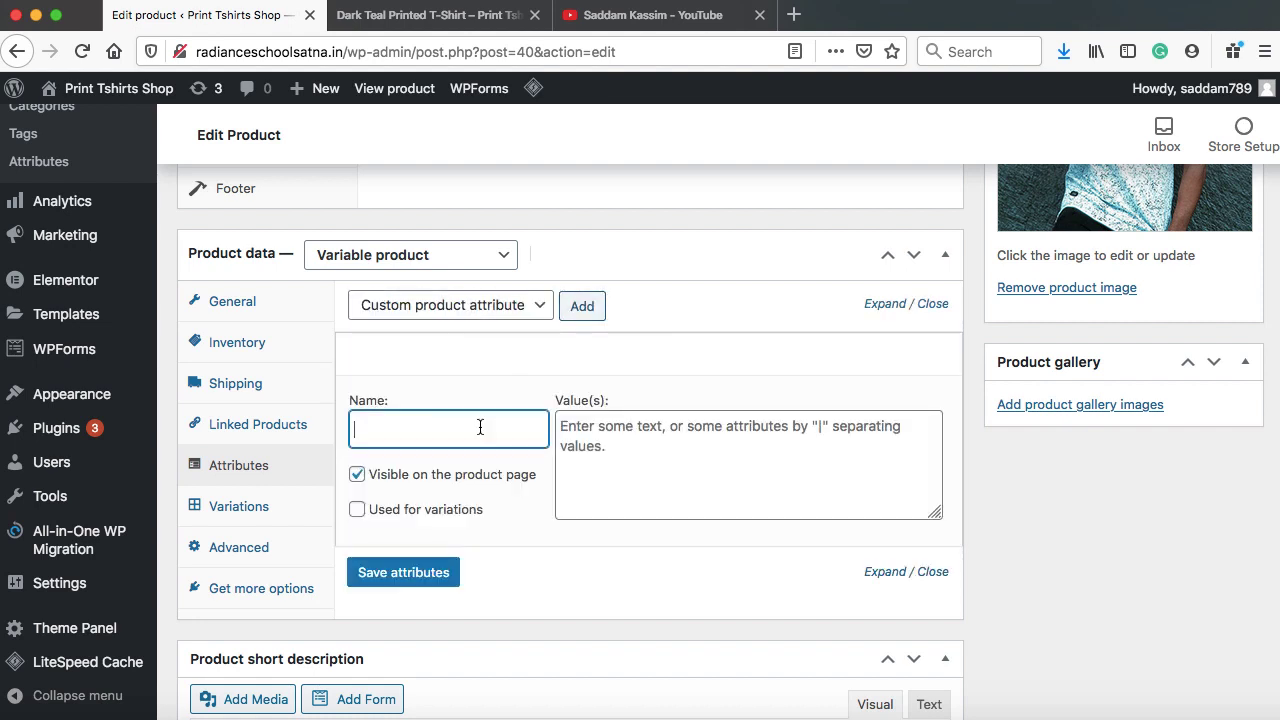
{"action": "type", "text": "Size"}
{"action": "left_click", "coordinate": [629, 427]}
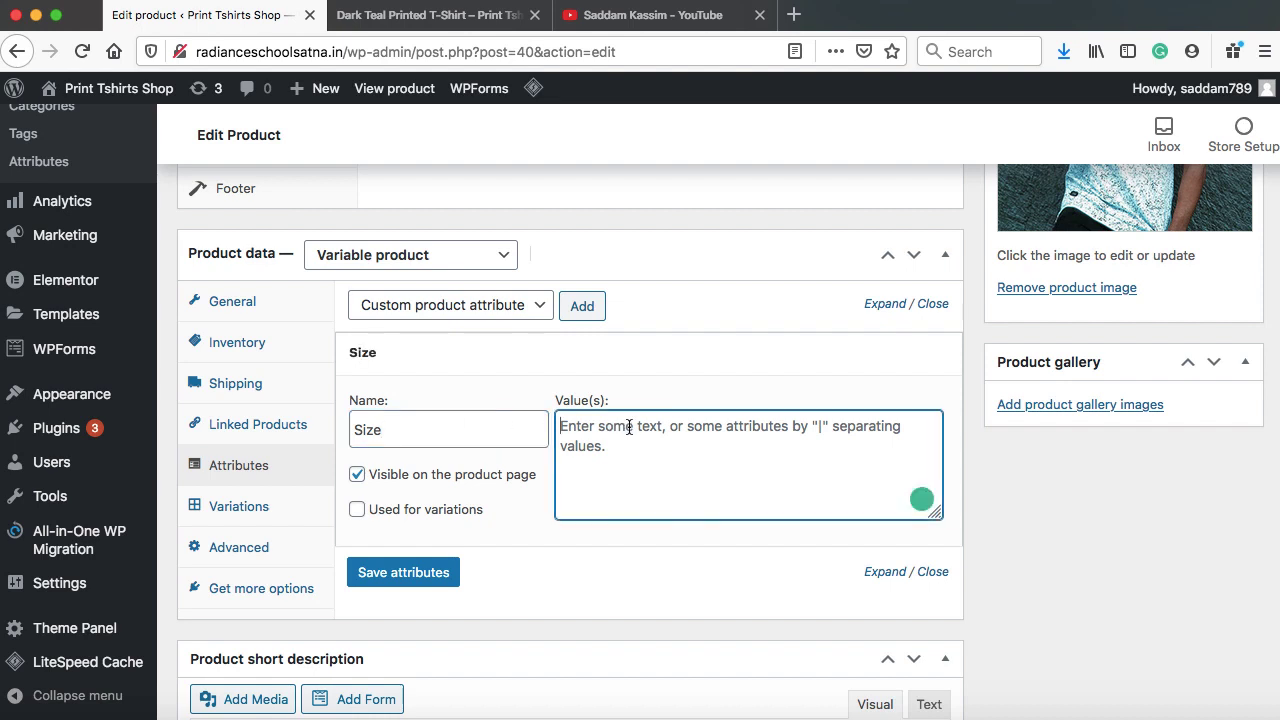
{"action": "type", "text": "Small | Medium | Large"}
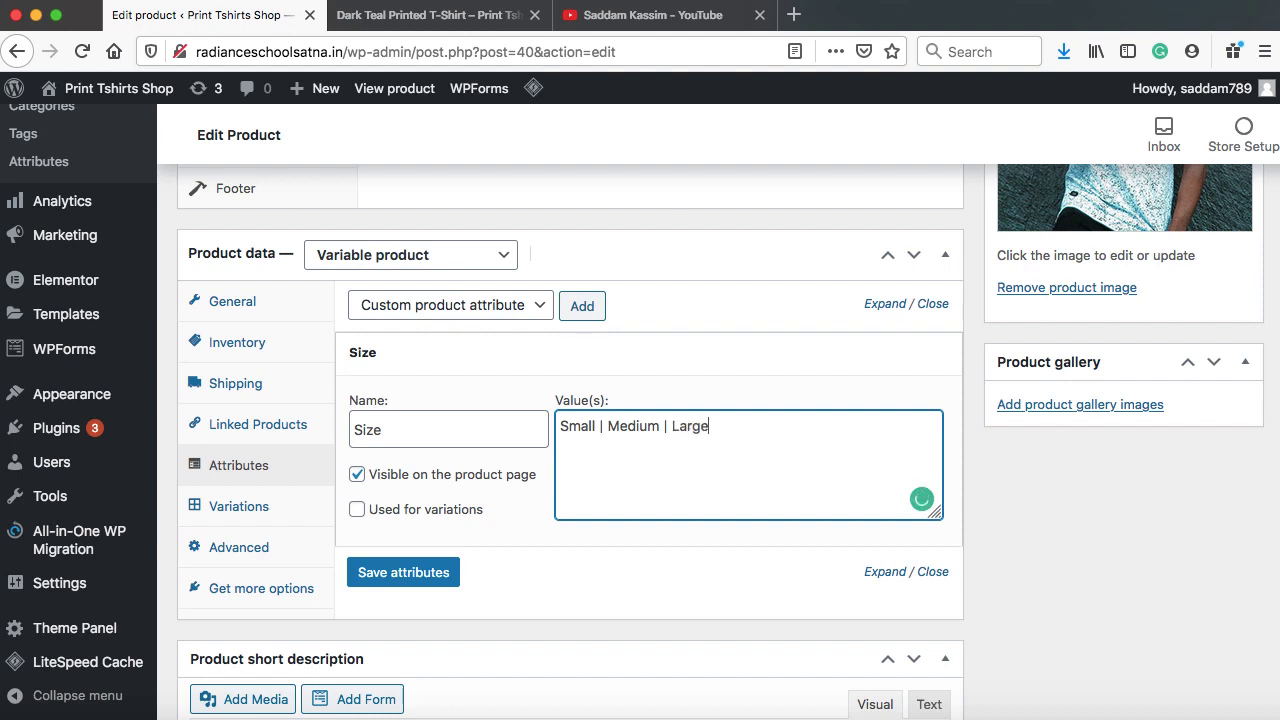
{"action": "left_click", "coordinate": [357, 512]}
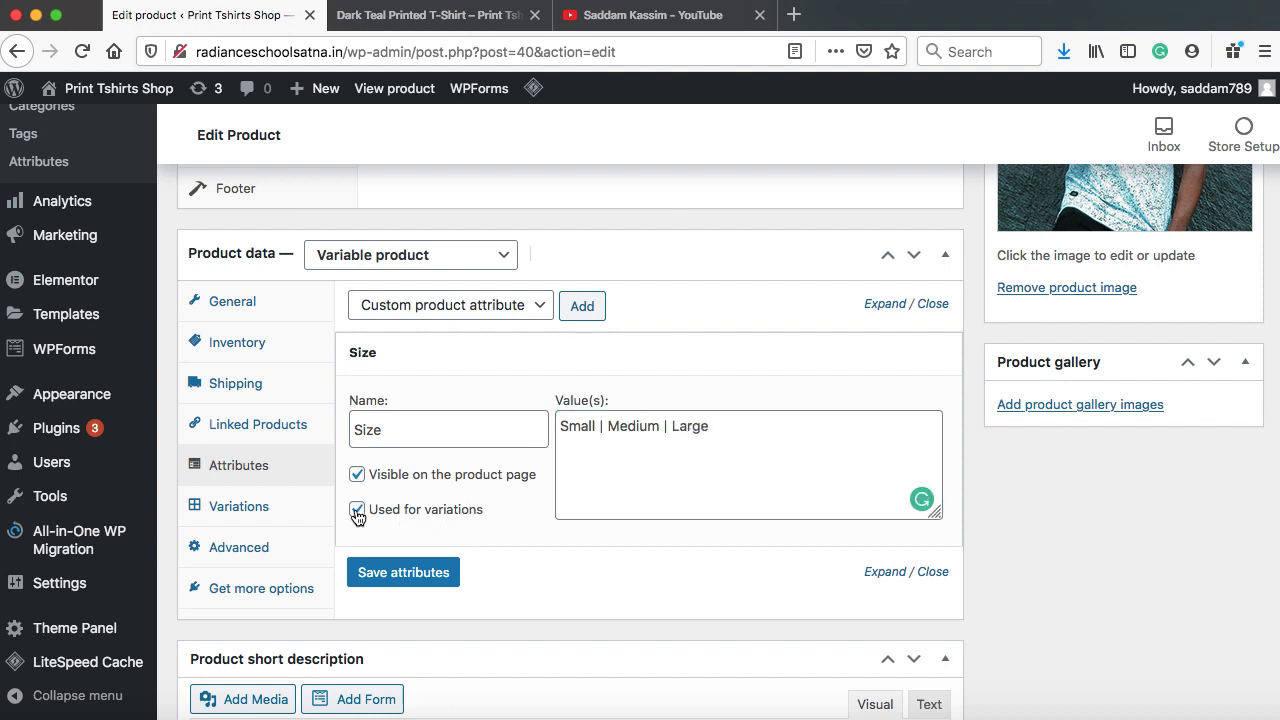
{"action": "left_click", "coordinate": [403, 574]}
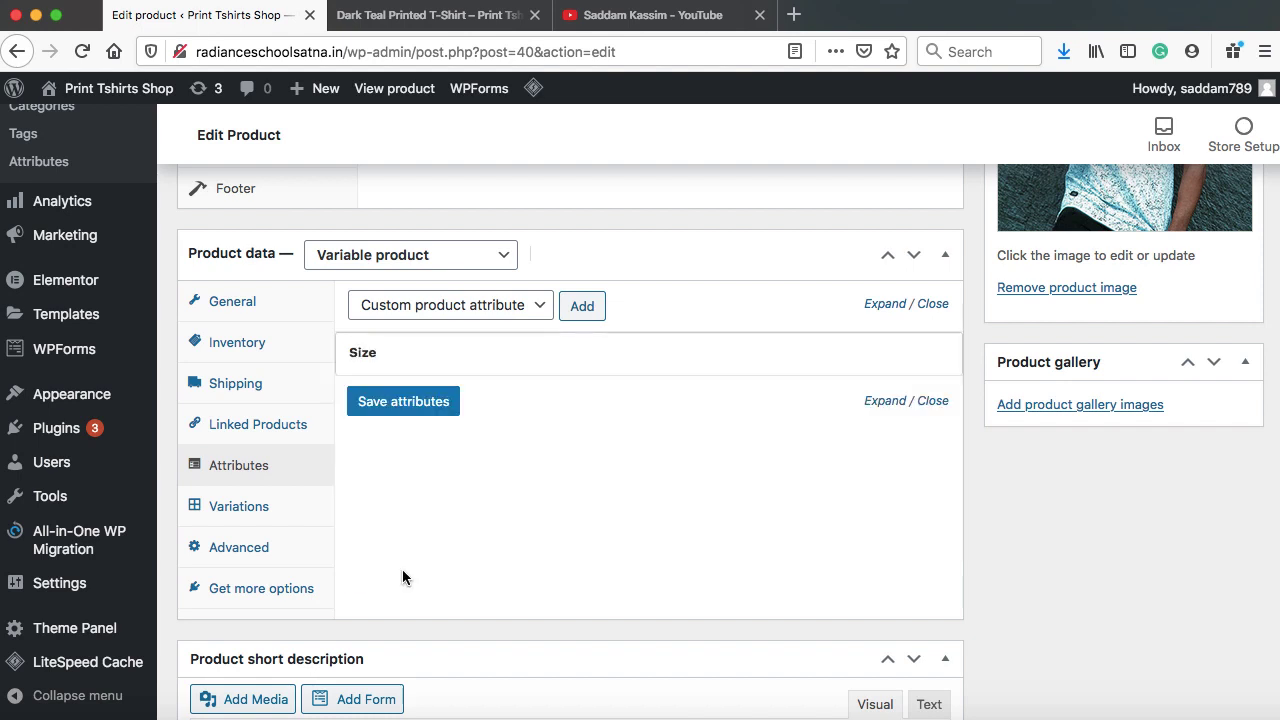
Create the three Size variations by linking all attributes
{"action": "left_click", "coordinate": [240, 506]}
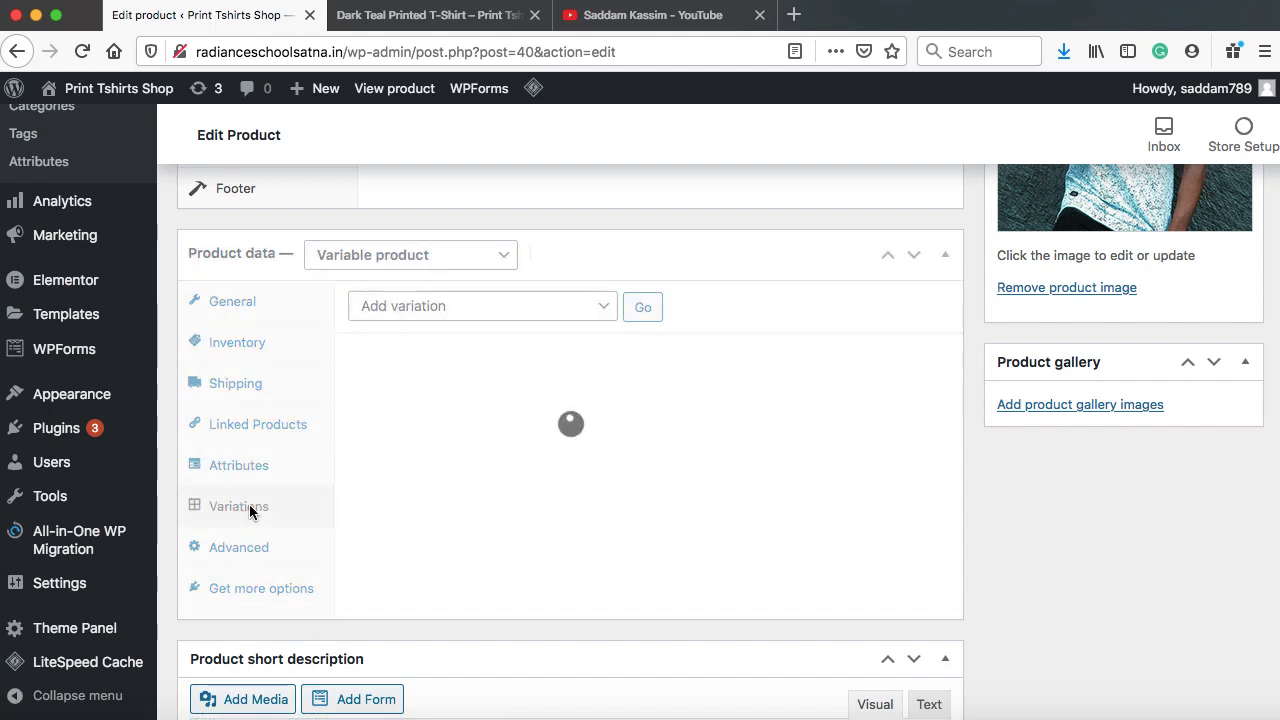
{"action": "left_click", "coordinate": [527, 306]}
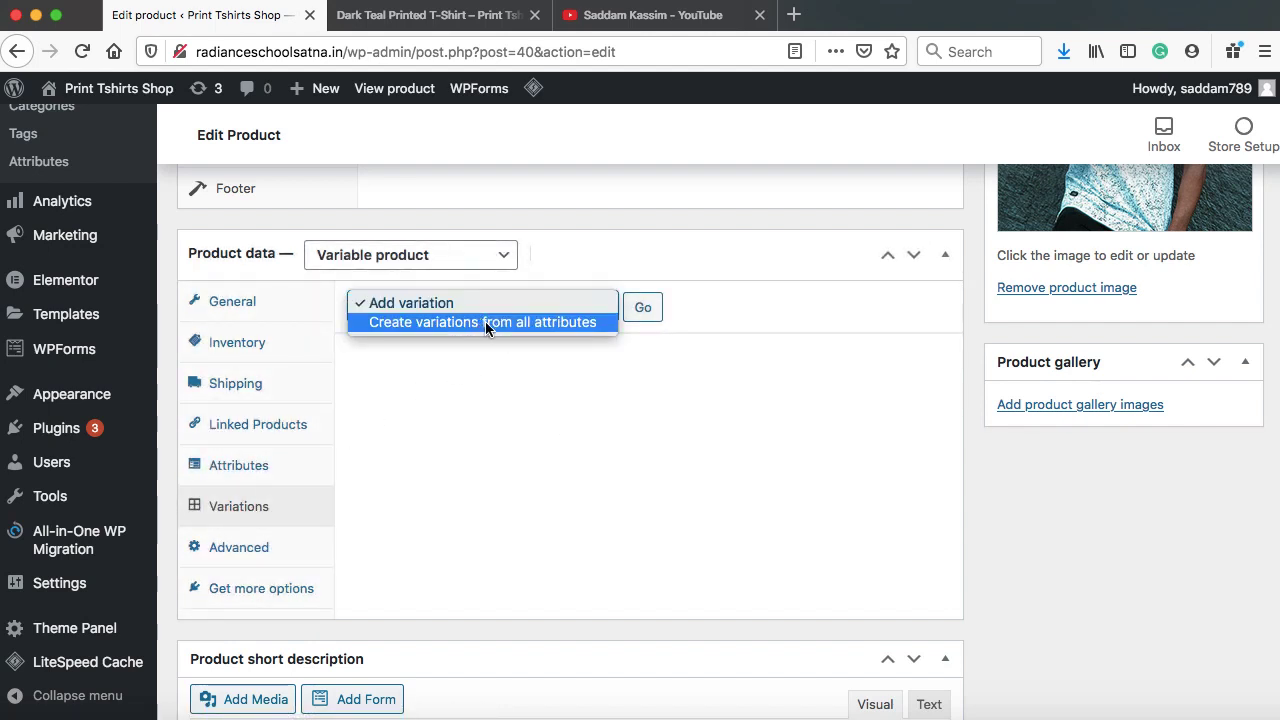
{"action": "left_click", "coordinate": [485, 321]}
{"action": "left_click", "coordinate": [644, 308]}
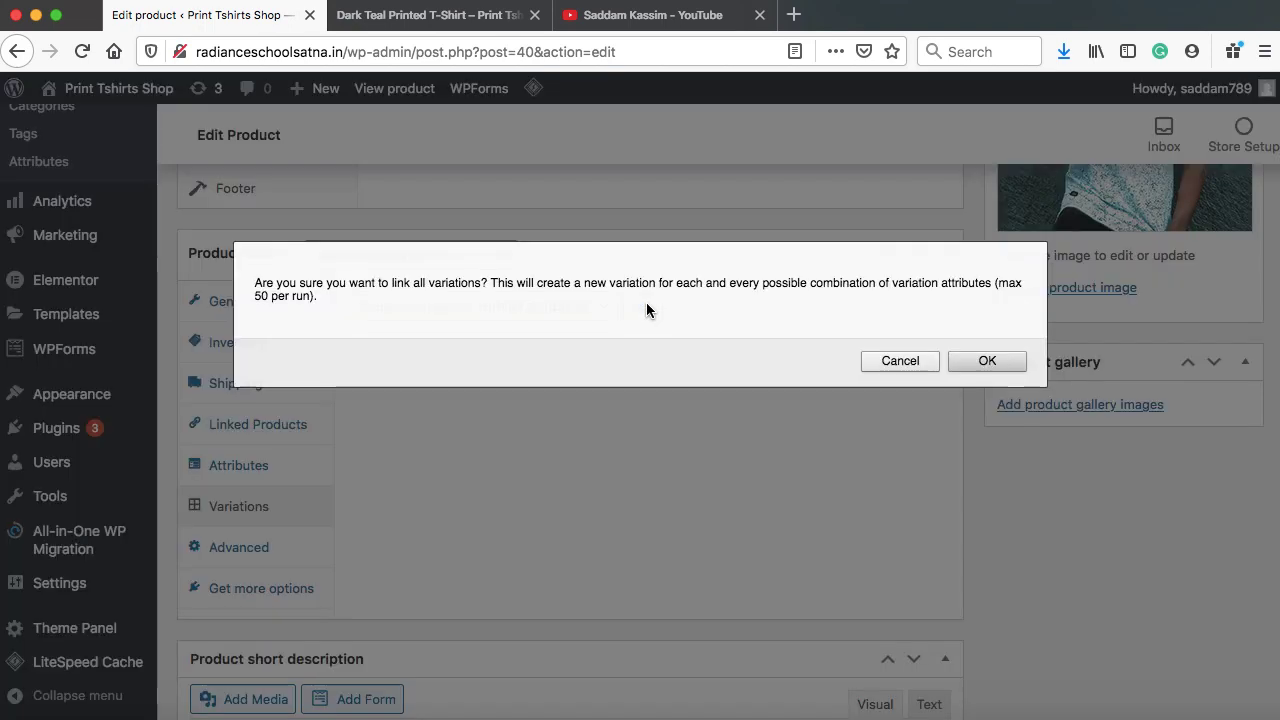
{"action": "left_click", "coordinate": [972, 357]}
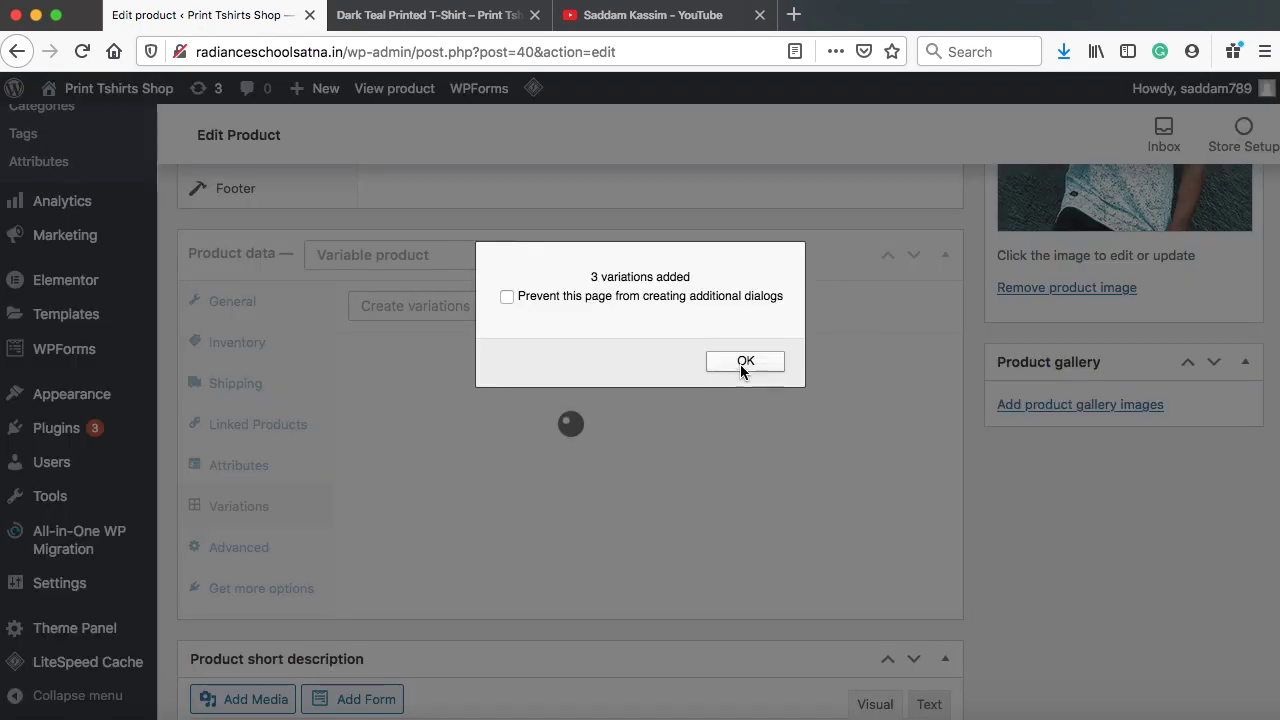
{"action": "left_click", "coordinate": [741, 366]}
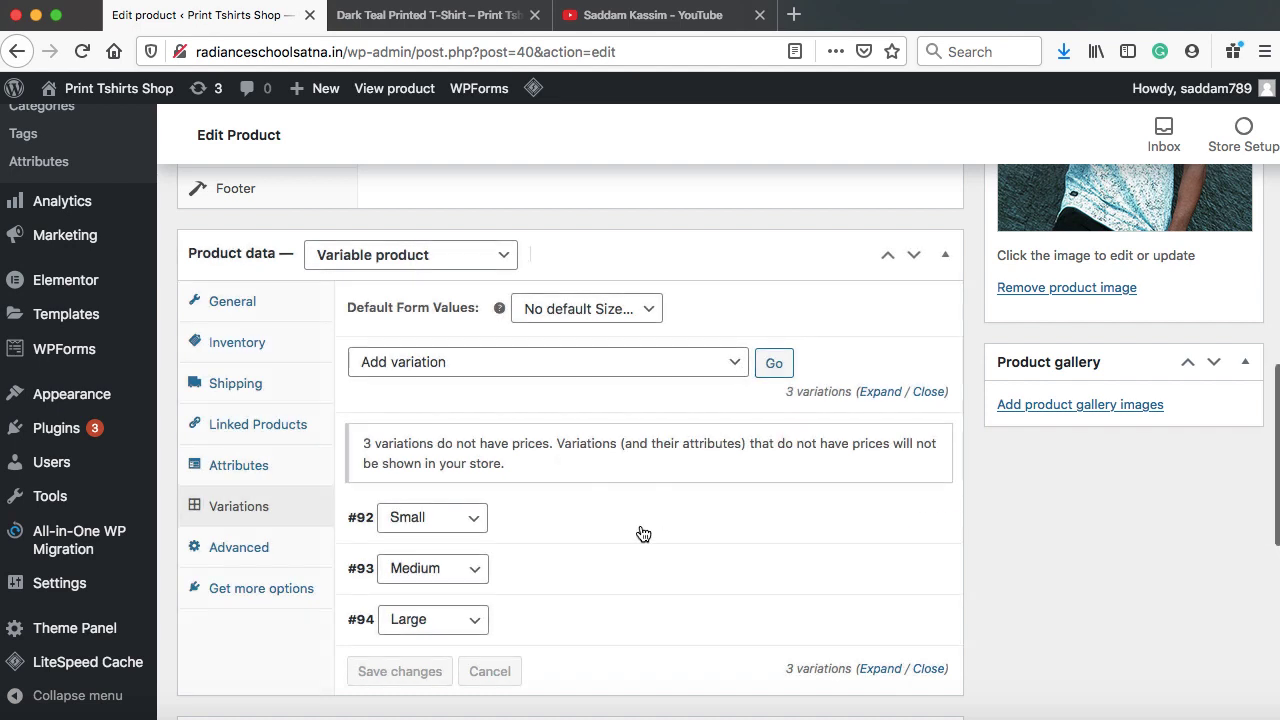
{"action": "scroll", "coordinate": [640, 532], "scroll_direction": "down", "scroll_amount": 2}
{"action": "scroll", "coordinate": [640, 531], "scroll_direction": "down", "scroll_amount": 2}
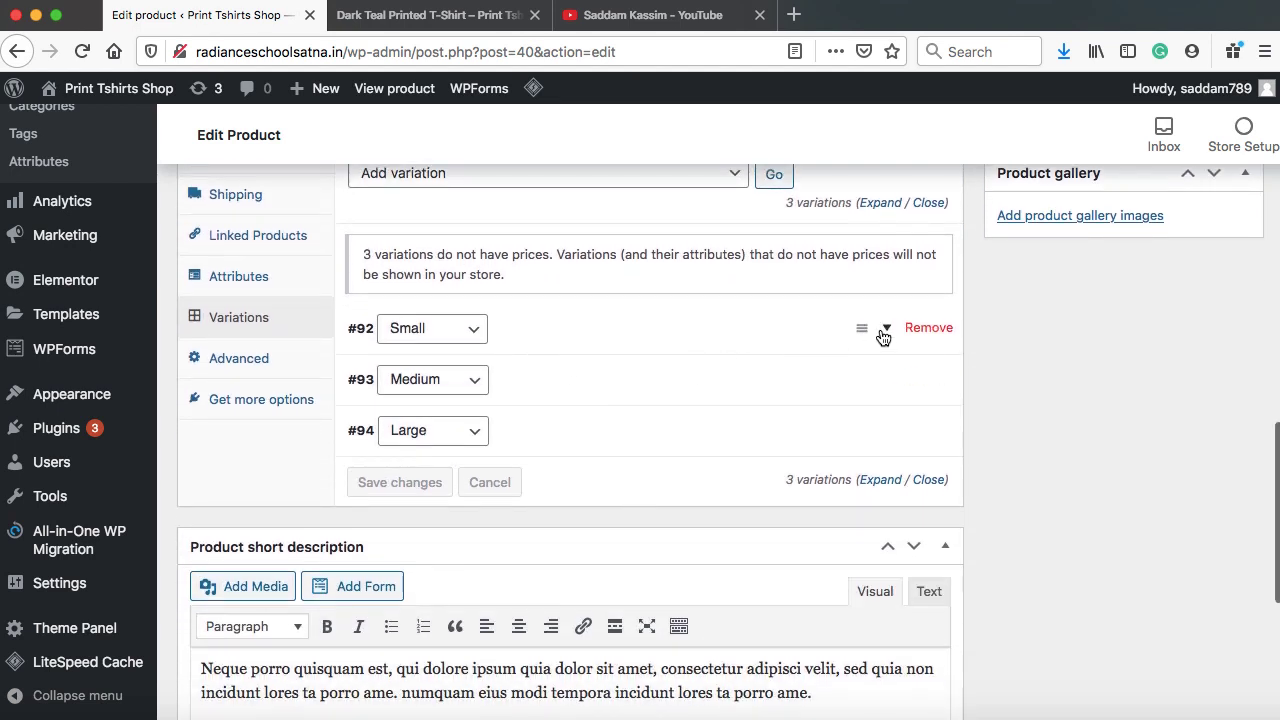
Enter regular prices 3 (Small), 4 (Medium) and 6 (Large) and save the variations
{"action": "left_click", "coordinate": [886, 334]}
{"action": "scroll", "coordinate": [571, 515], "scroll_direction": "down", "scroll_amount": 2}
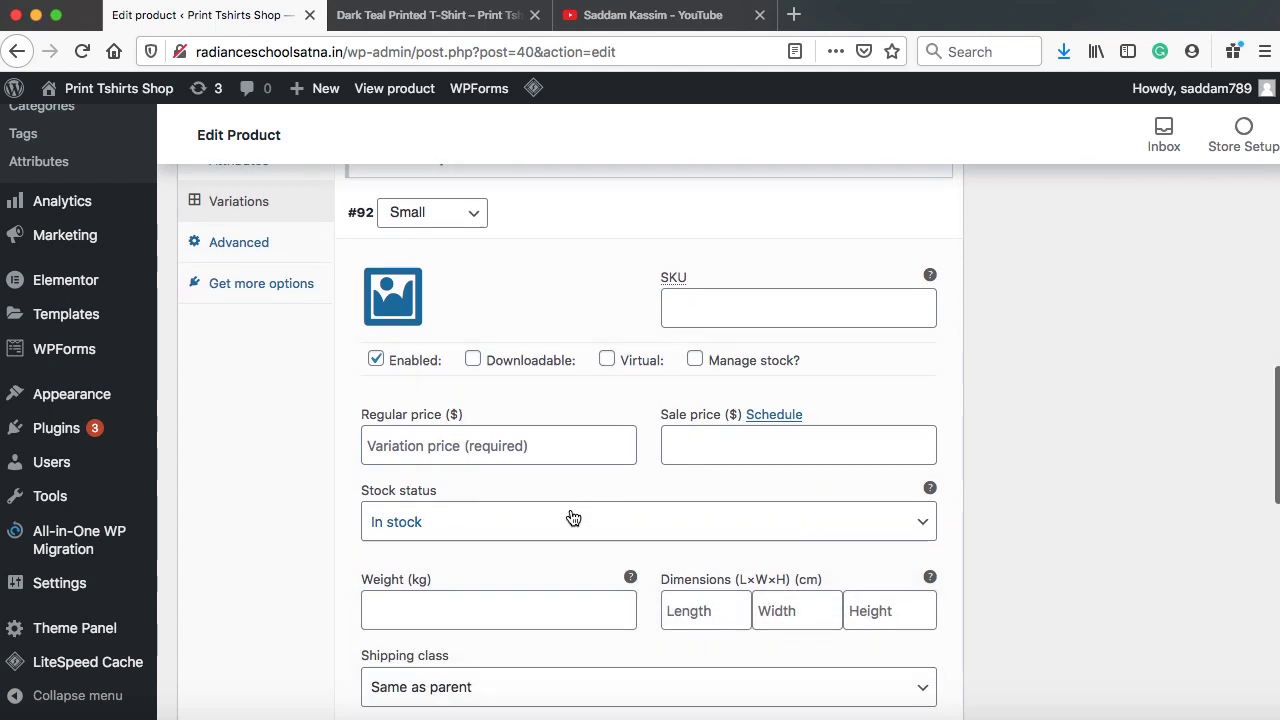
{"action": "left_click", "coordinate": [434, 440]}
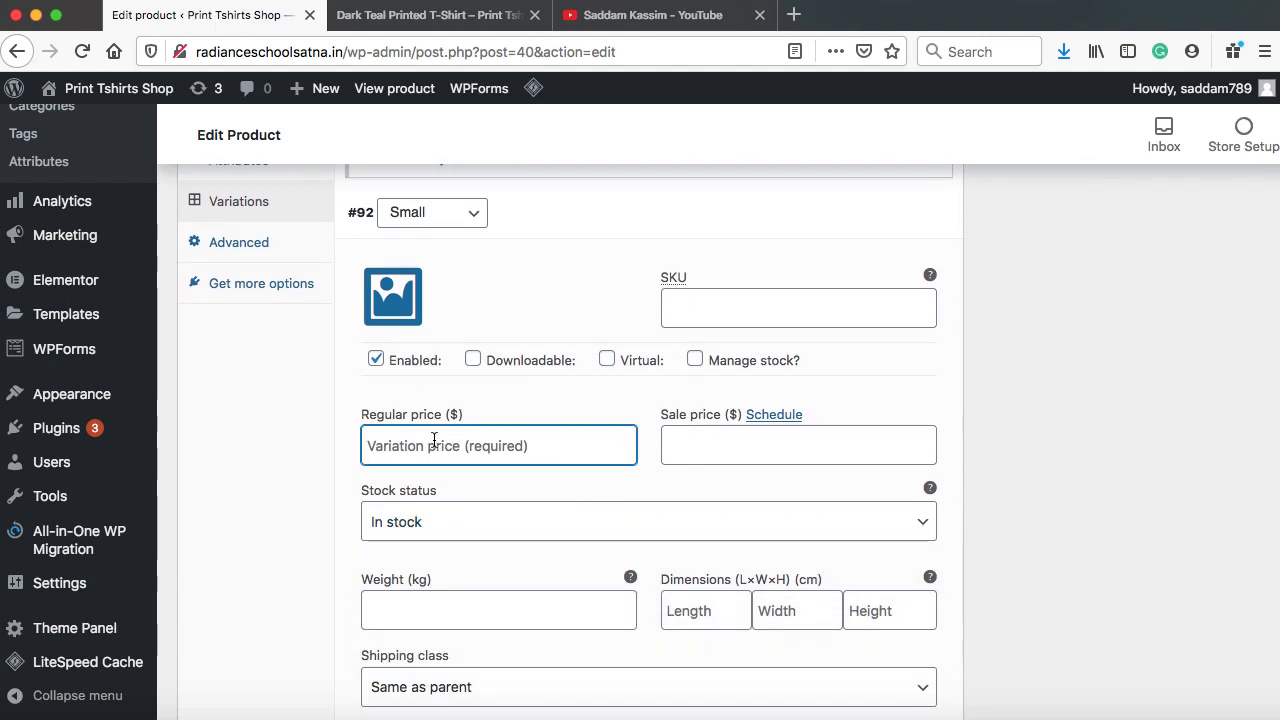
{"action": "type", "text": "3"}
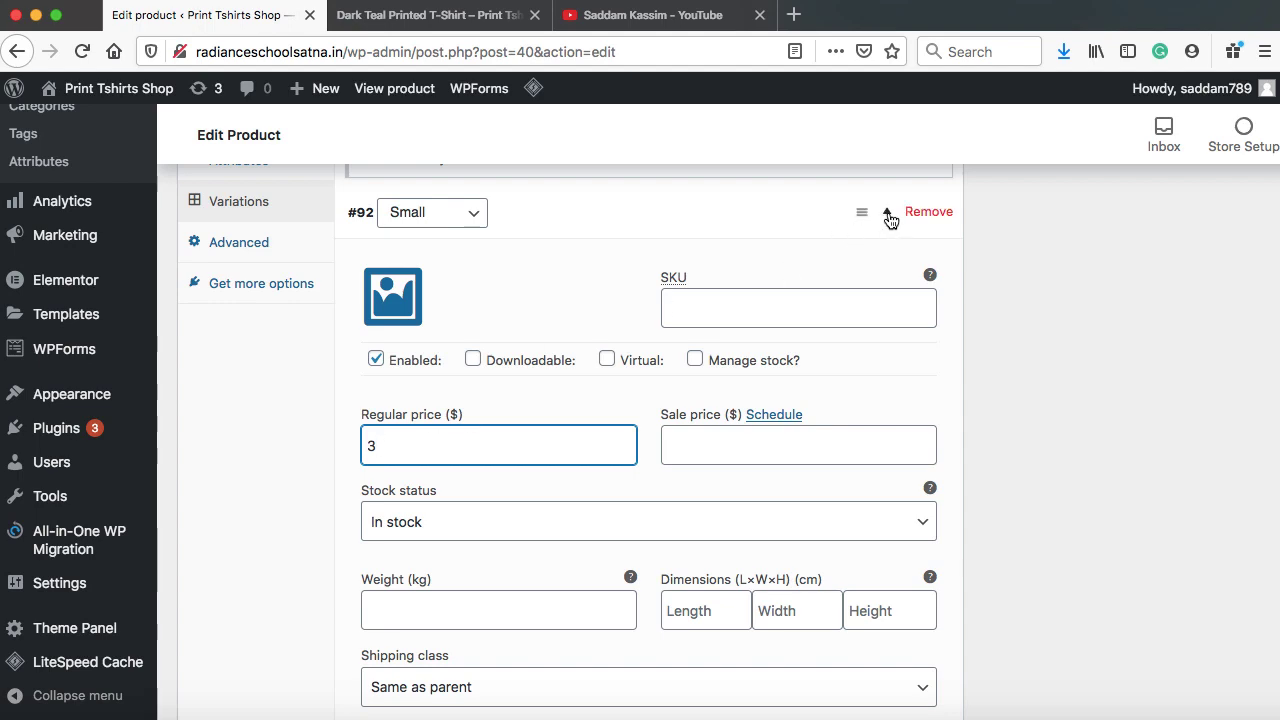
{"action": "left_click", "coordinate": [887, 214]}
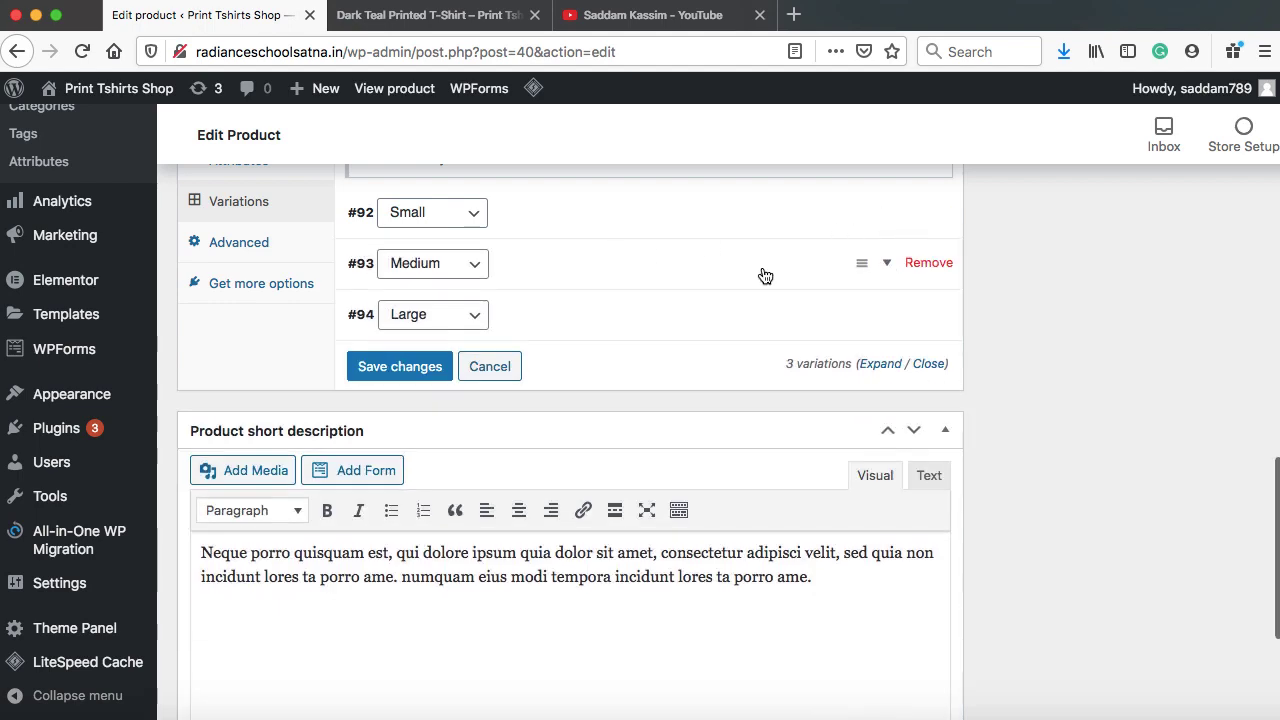
{"action": "left_click", "coordinate": [887, 264]}
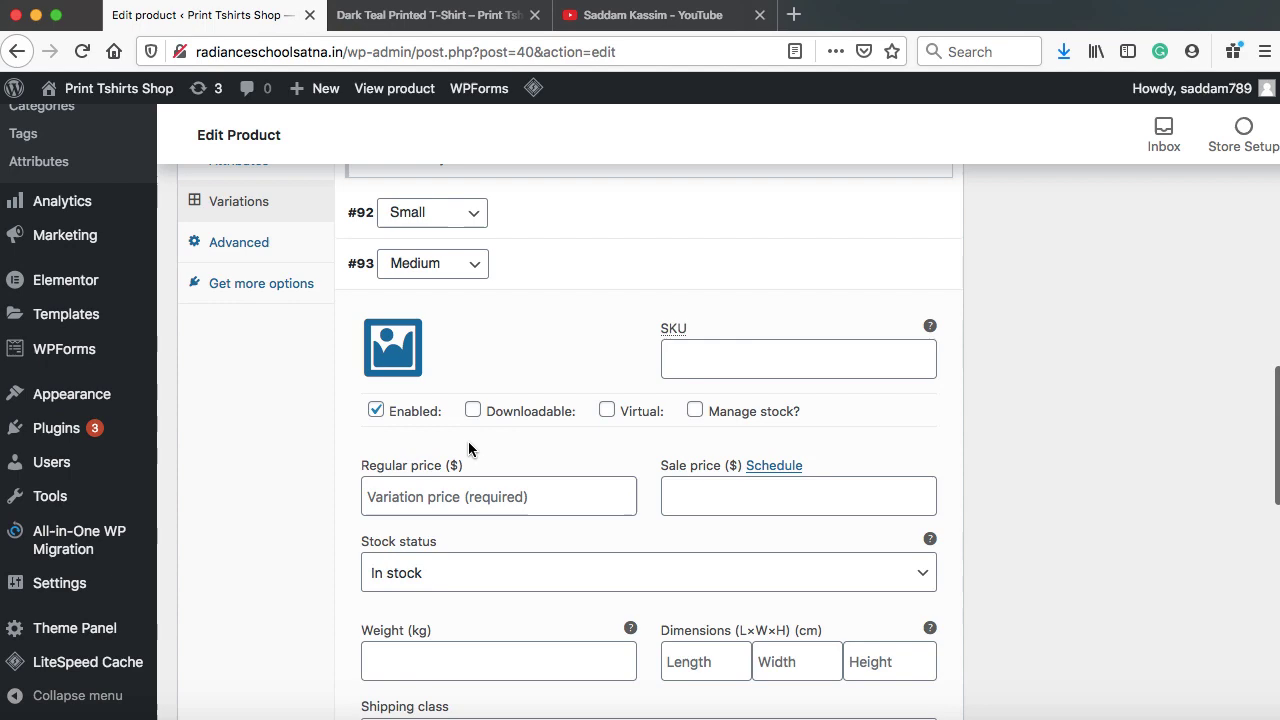
{"action": "left_click", "coordinate": [452, 490]}
{"action": "type", "text": "4"}
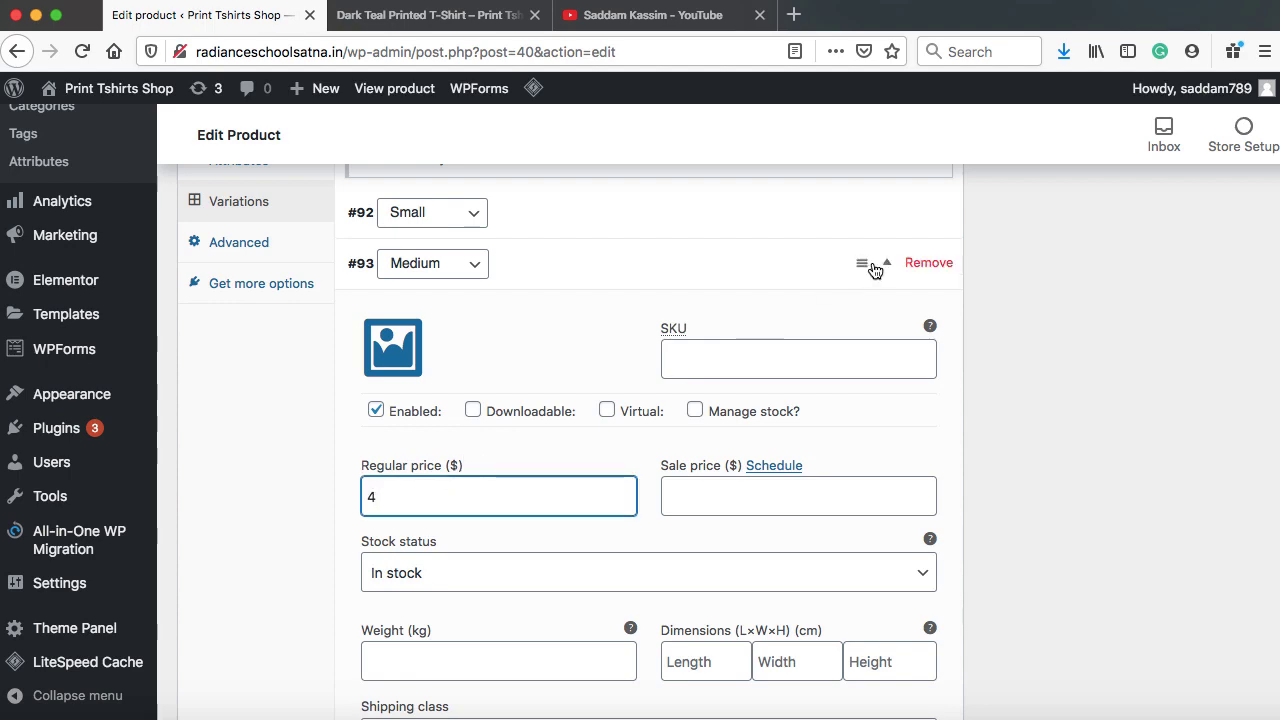
{"action": "left_click", "coordinate": [889, 265]}
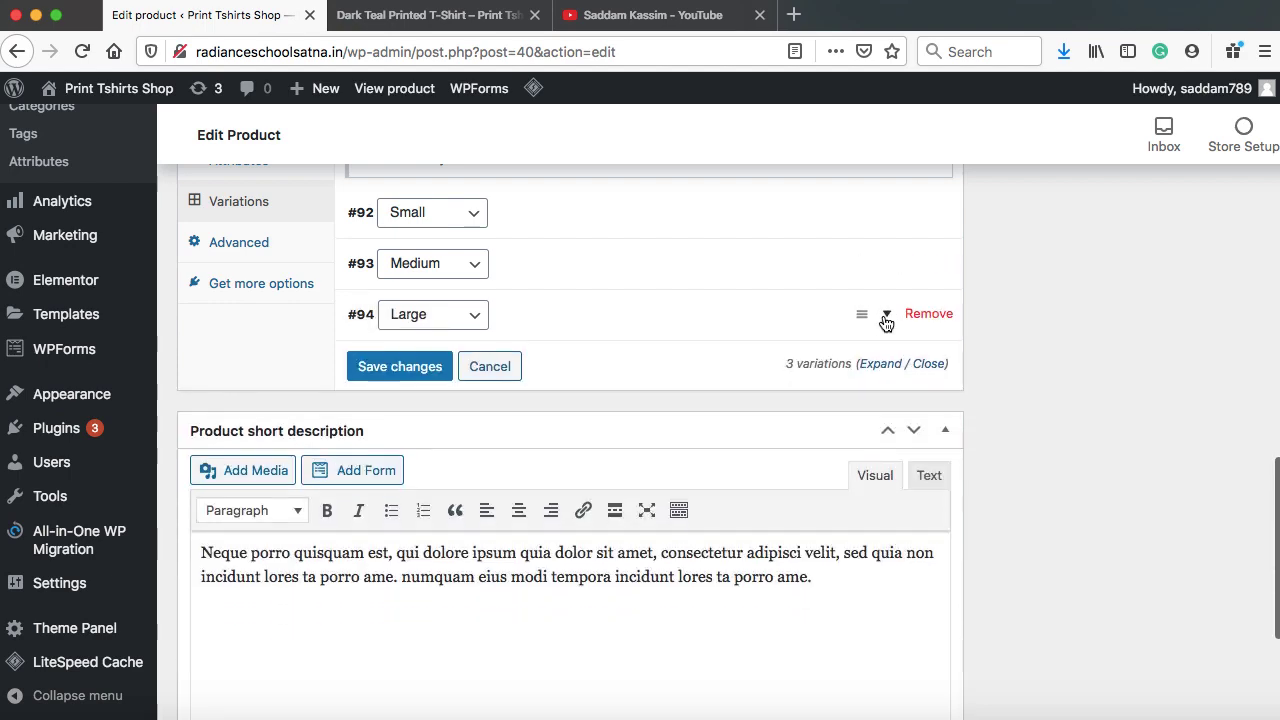
{"action": "left_click", "coordinate": [886, 318]}
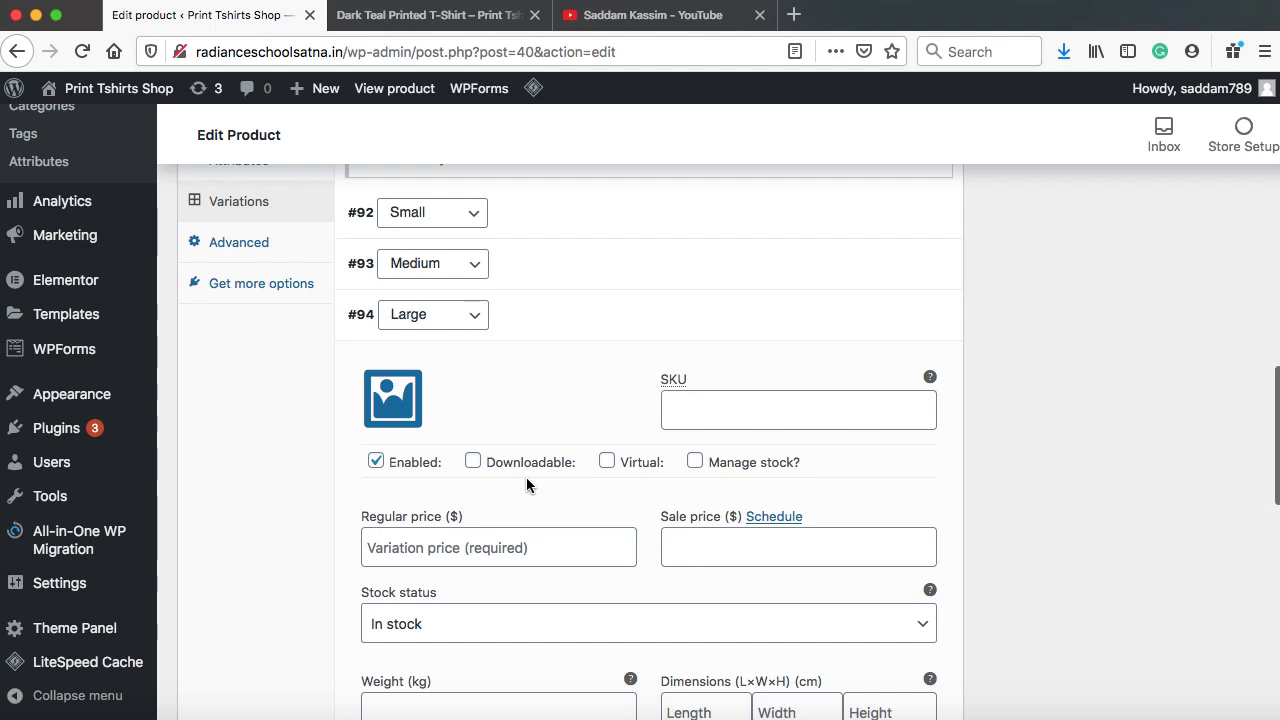
{"action": "left_click", "coordinate": [508, 537]}
{"action": "type", "text": "6"}
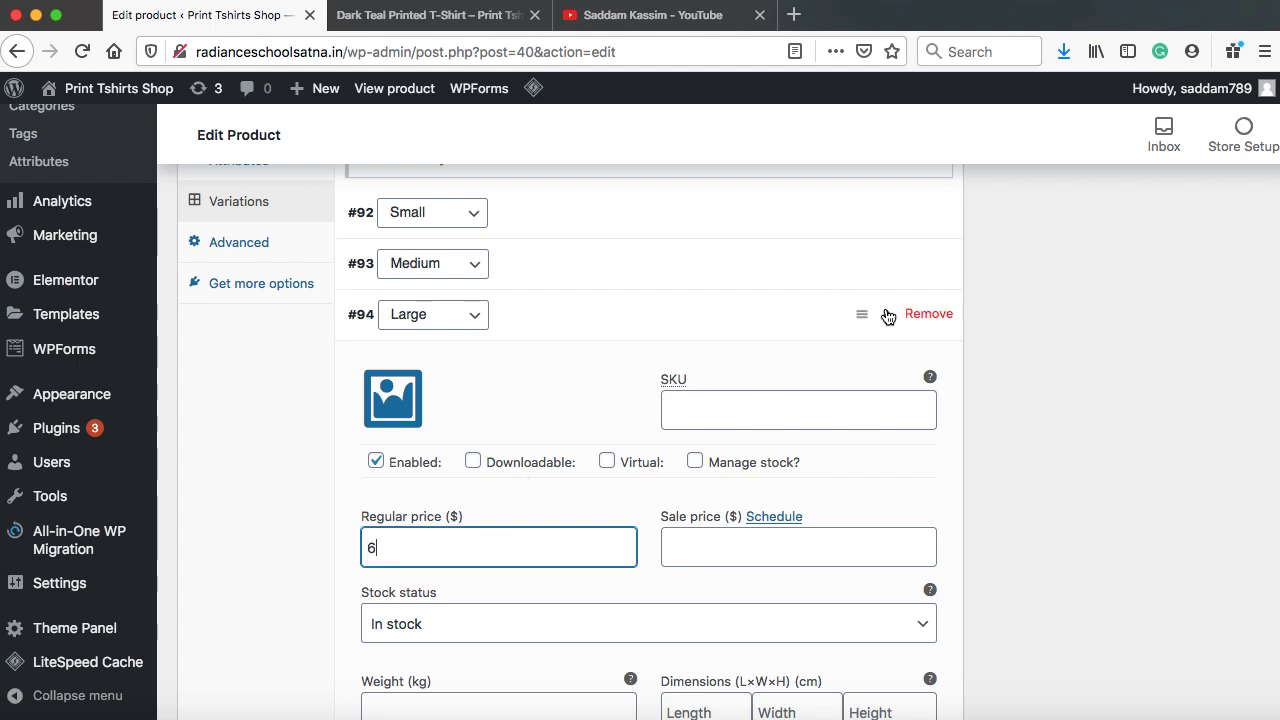
{"action": "left_click", "coordinate": [888, 317]}
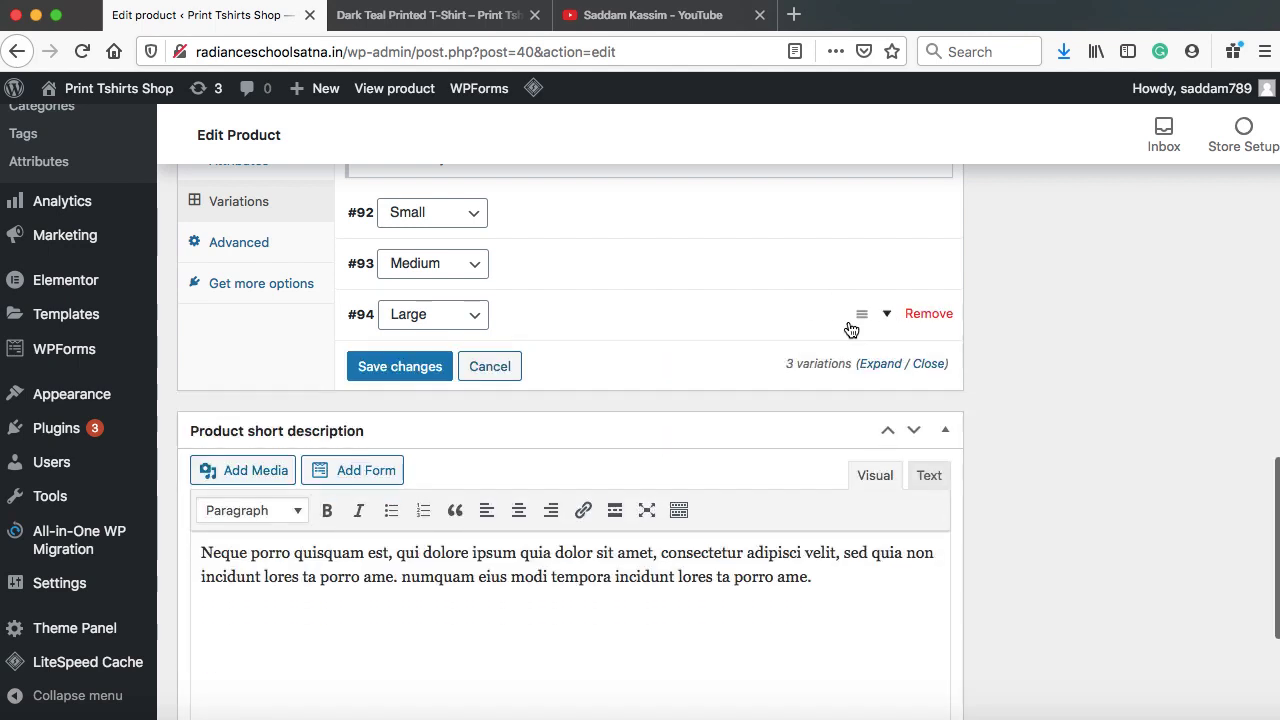
{"action": "left_click", "coordinate": [401, 366]}
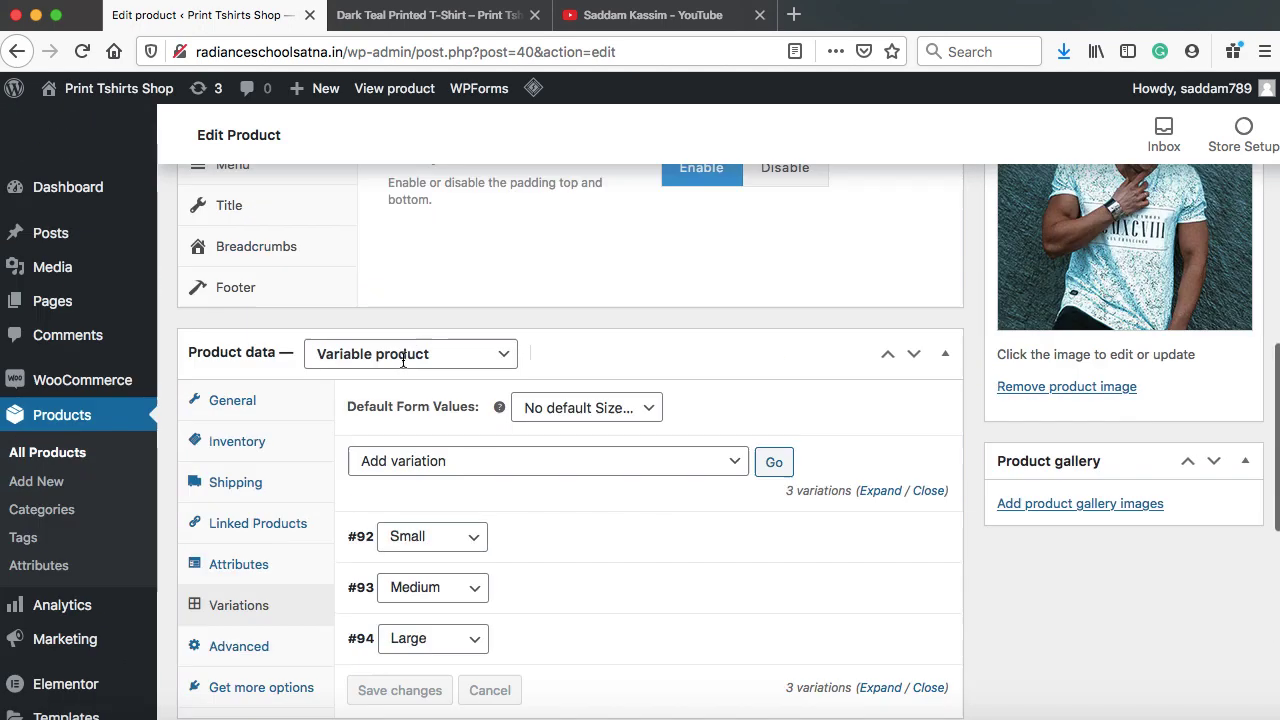
{"action": "scroll", "coordinate": [403, 360], "scroll_direction": "up", "scroll_amount": 10}
Update the T-shirt product and reload its live store page
{"action": "left_click", "coordinate": [1217, 472]}
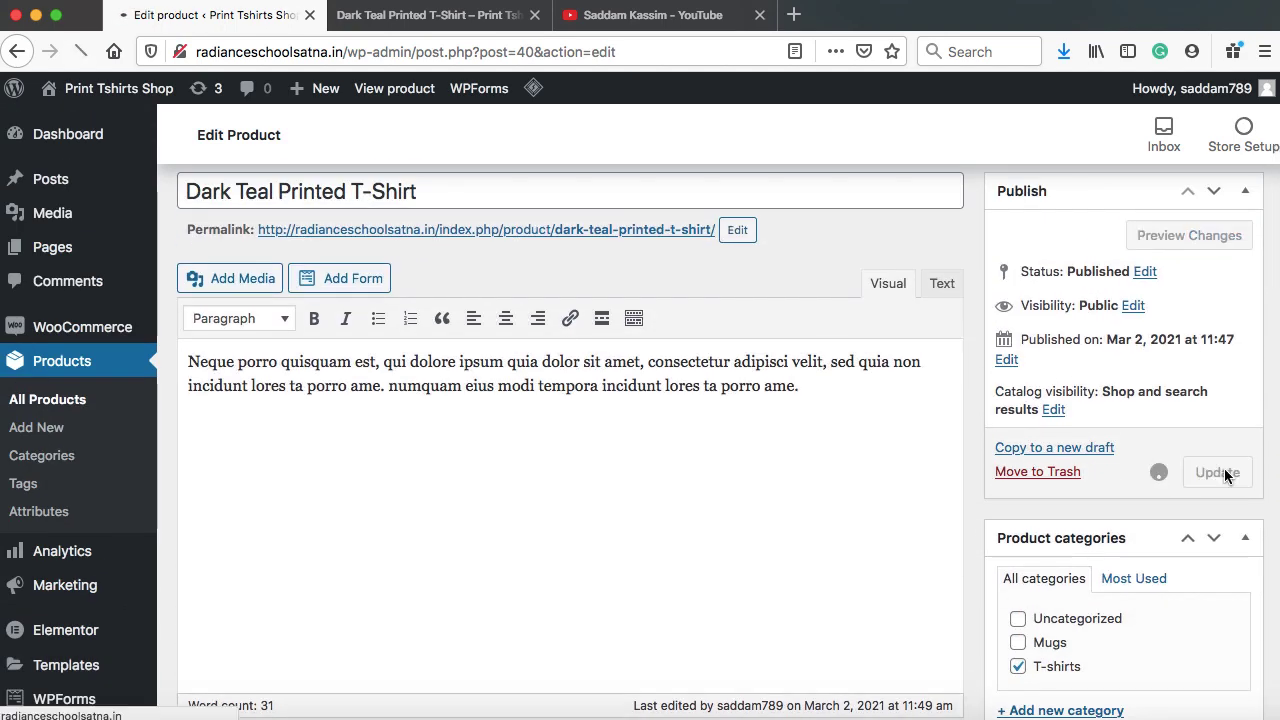
{"action": "left_click", "coordinate": [432, 15]}
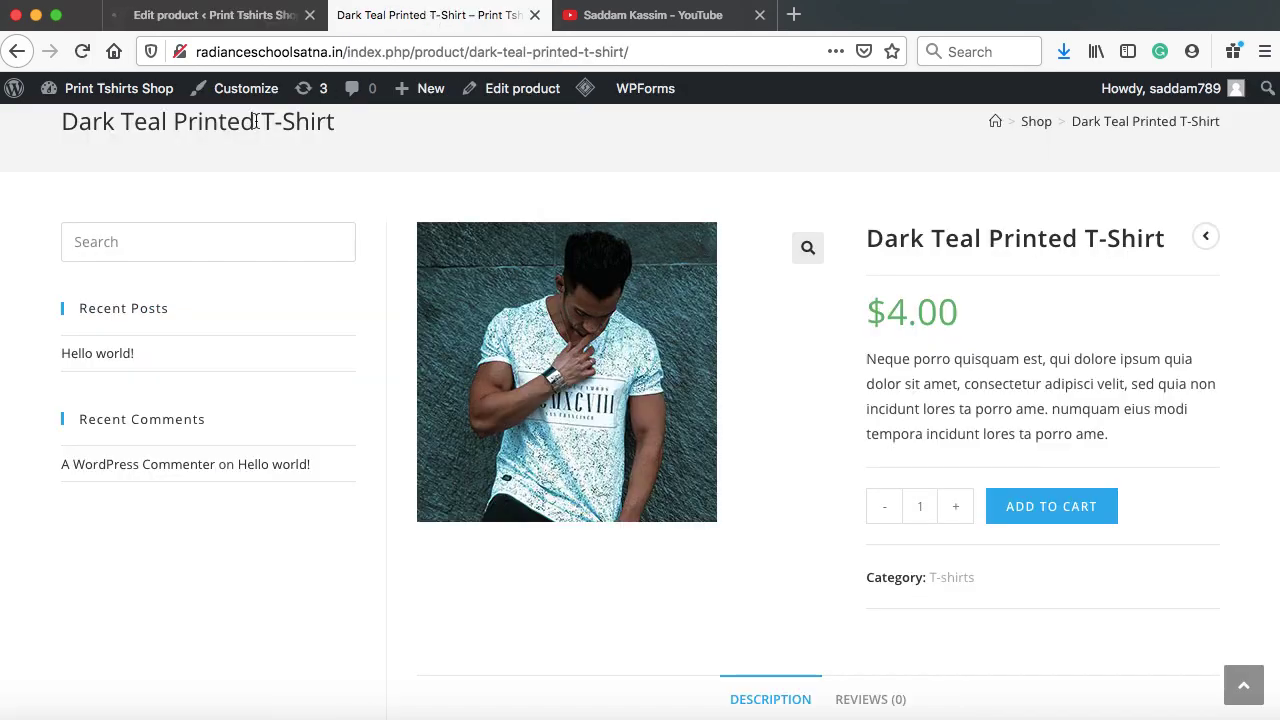
{"action": "left_click", "coordinate": [83, 51]}
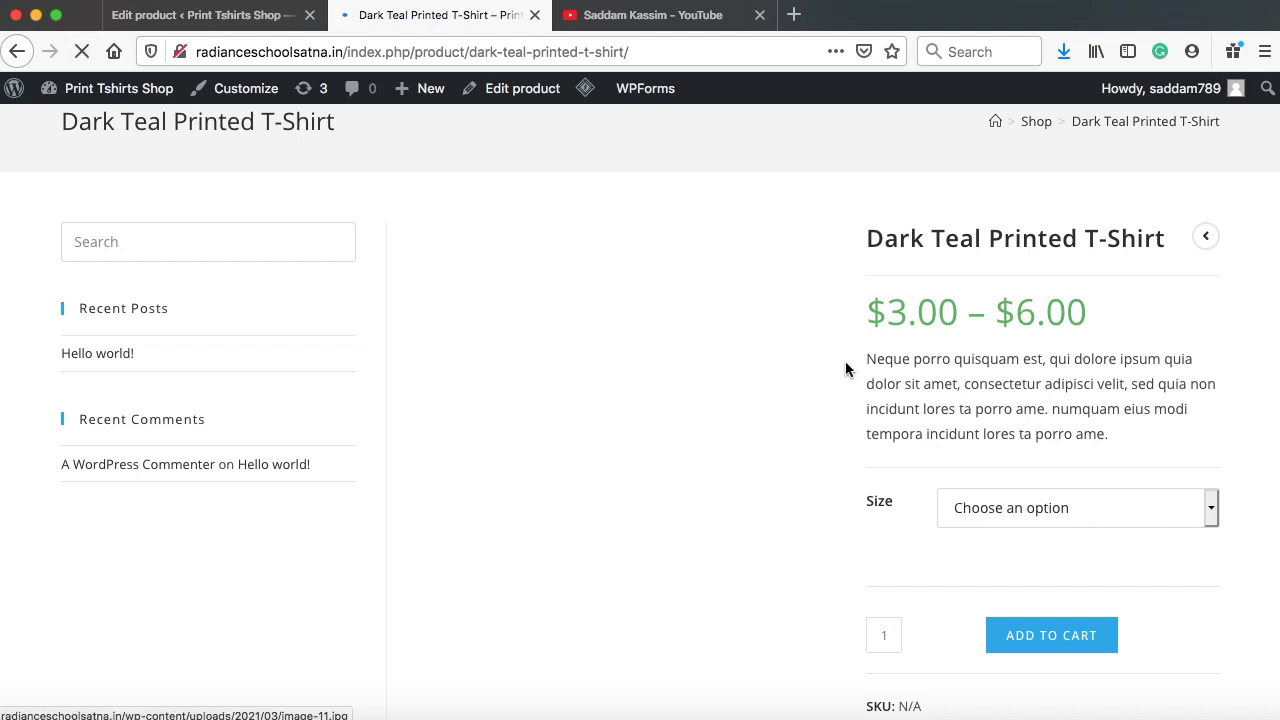
{"action": "scroll", "coordinate": [1040, 382], "scroll_direction": "down", "scroll_amount": 1}
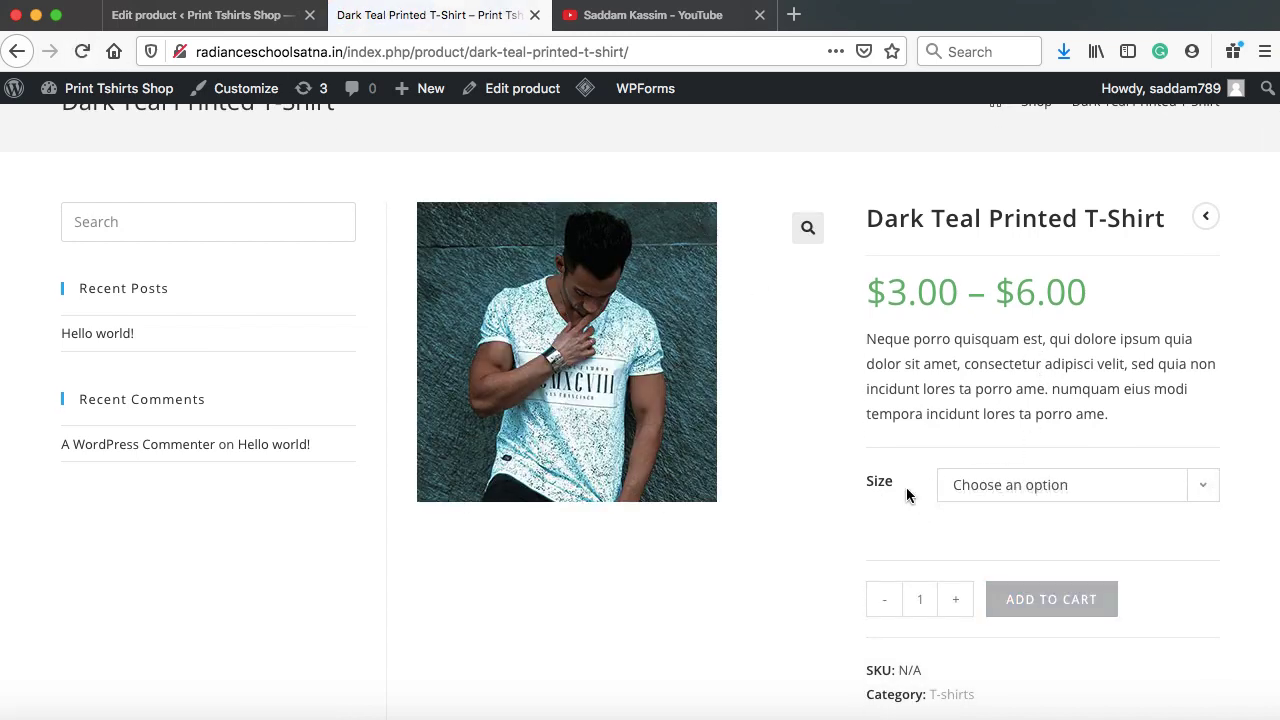
Verify on the store page that Medium costs $4.00 and Large costs $6.00
{"action": "left_click", "coordinate": [1094, 484]}
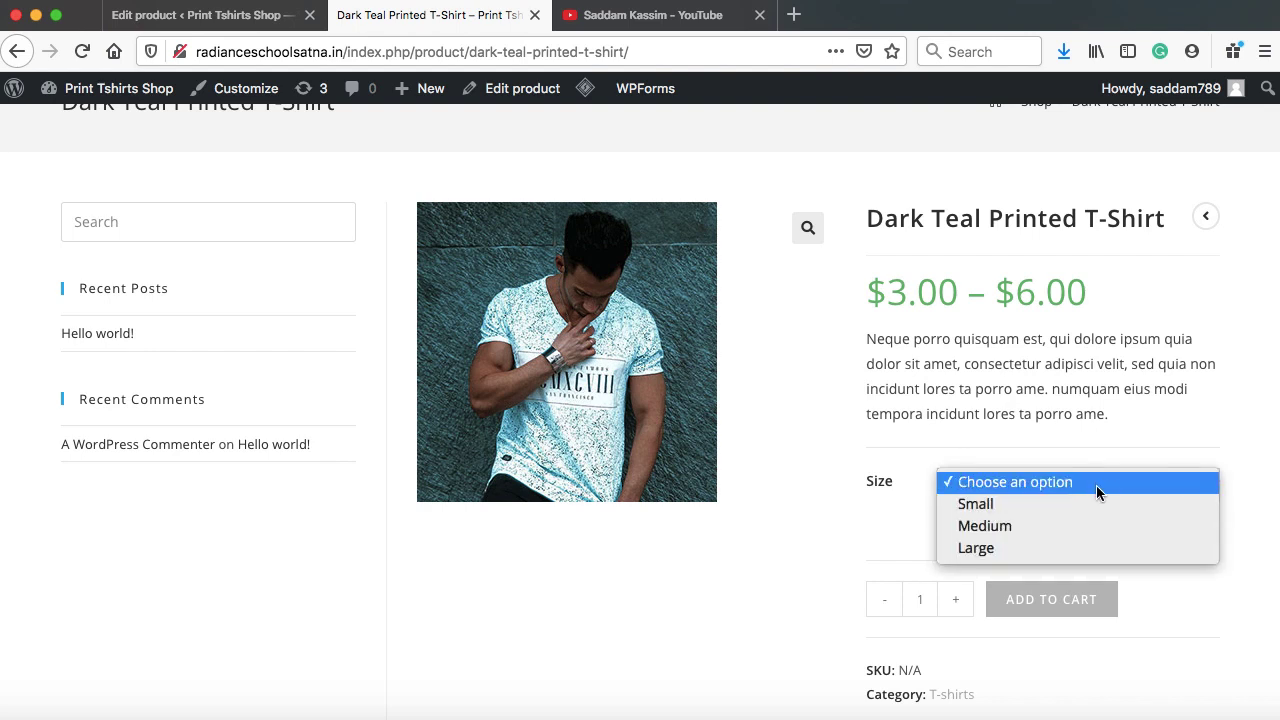
{"action": "left_click", "coordinate": [1044, 524]}
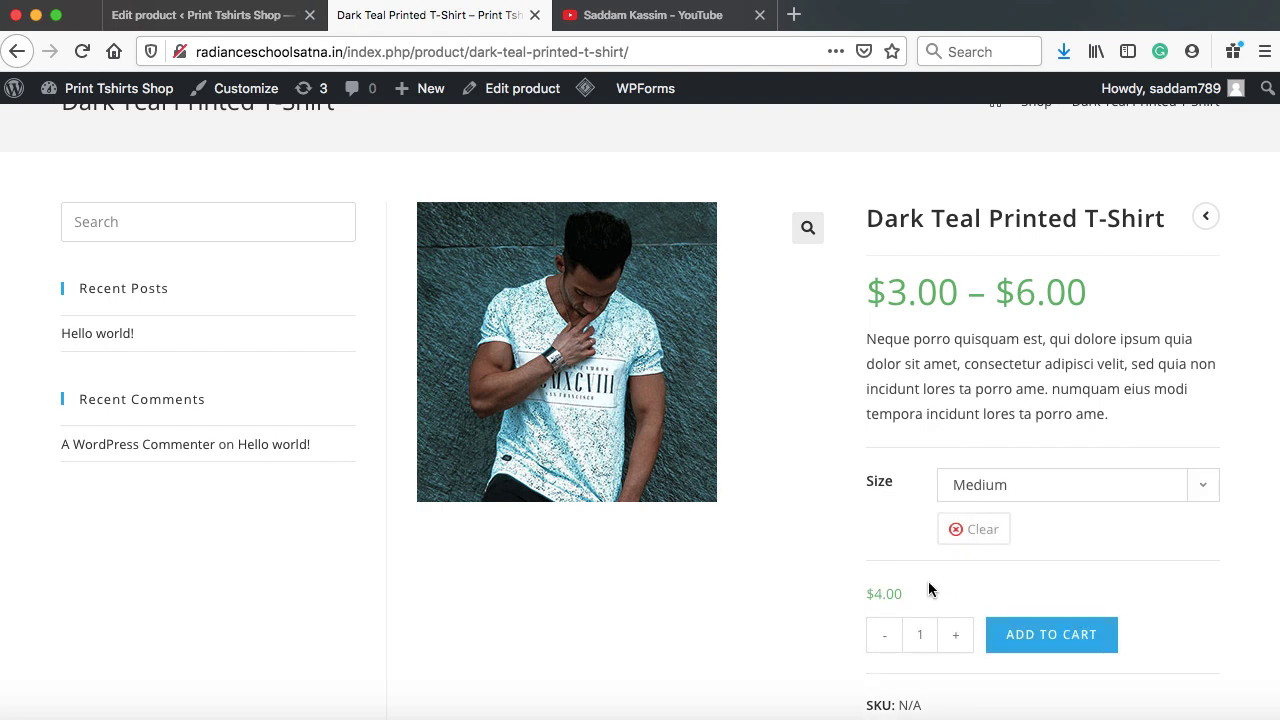
{"action": "left_click_drag", "start_coordinate": [865, 593], "coordinate": [888, 594]}
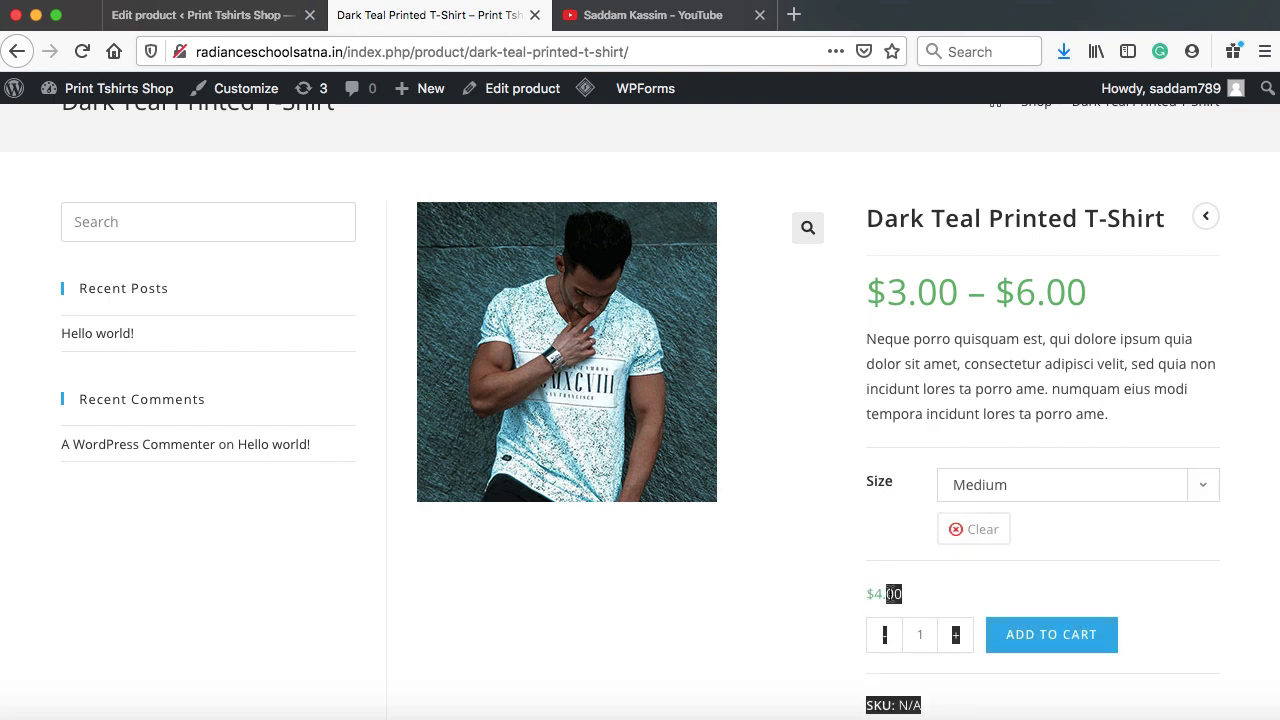
{"action": "left_click", "coordinate": [889, 594]}
{"action": "left_click", "coordinate": [1039, 490]}
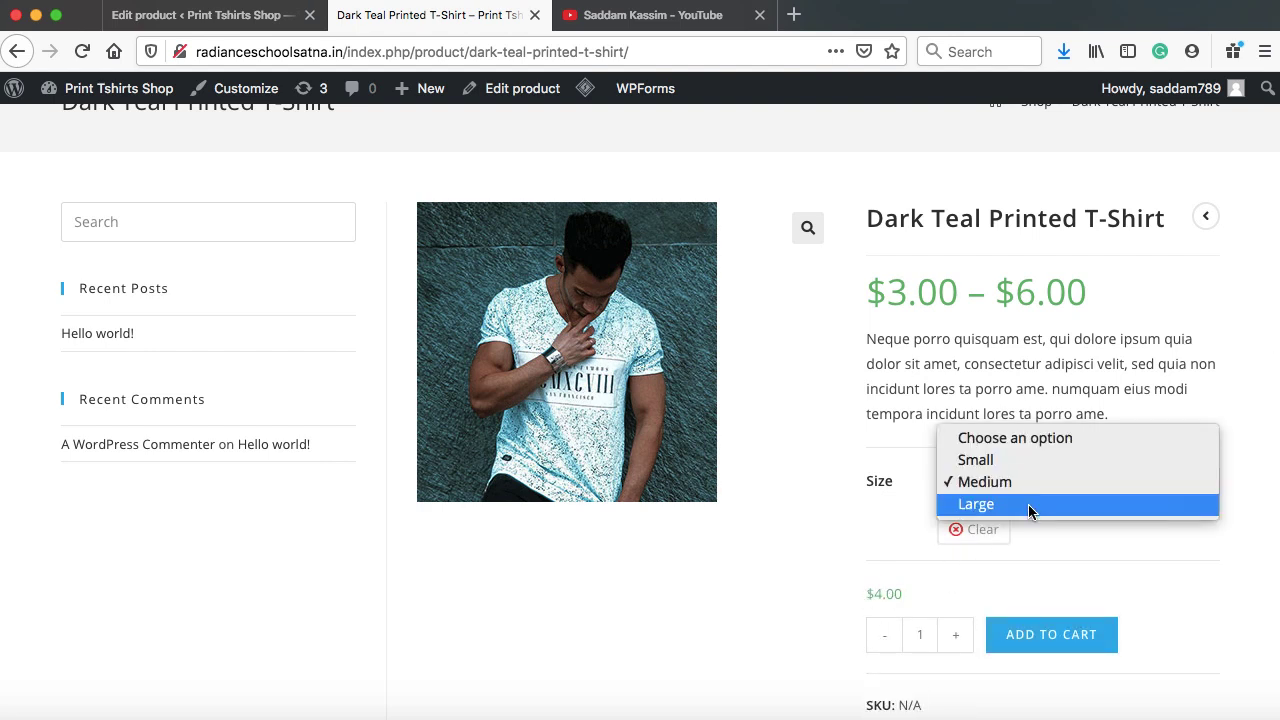
{"action": "left_click", "coordinate": [1030, 505]}
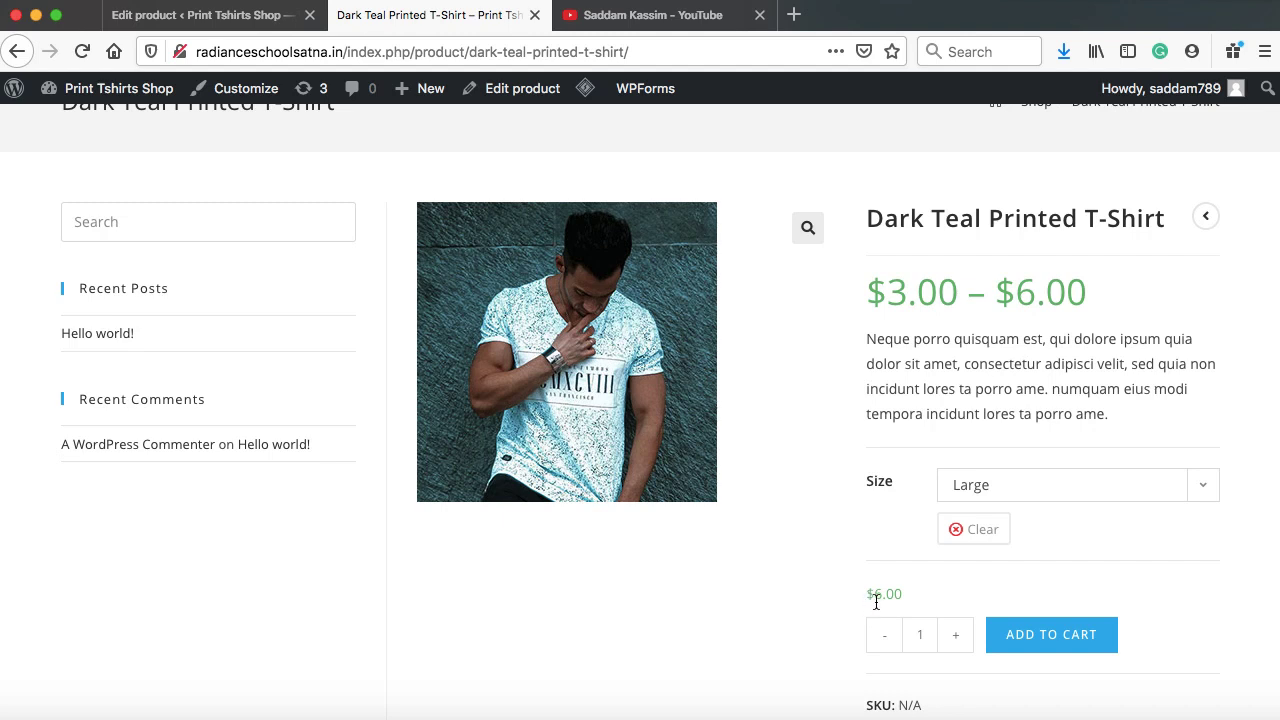
{"action": "scroll", "coordinate": [1016, 570], "scroll_direction": "up", "scroll_amount": 1}
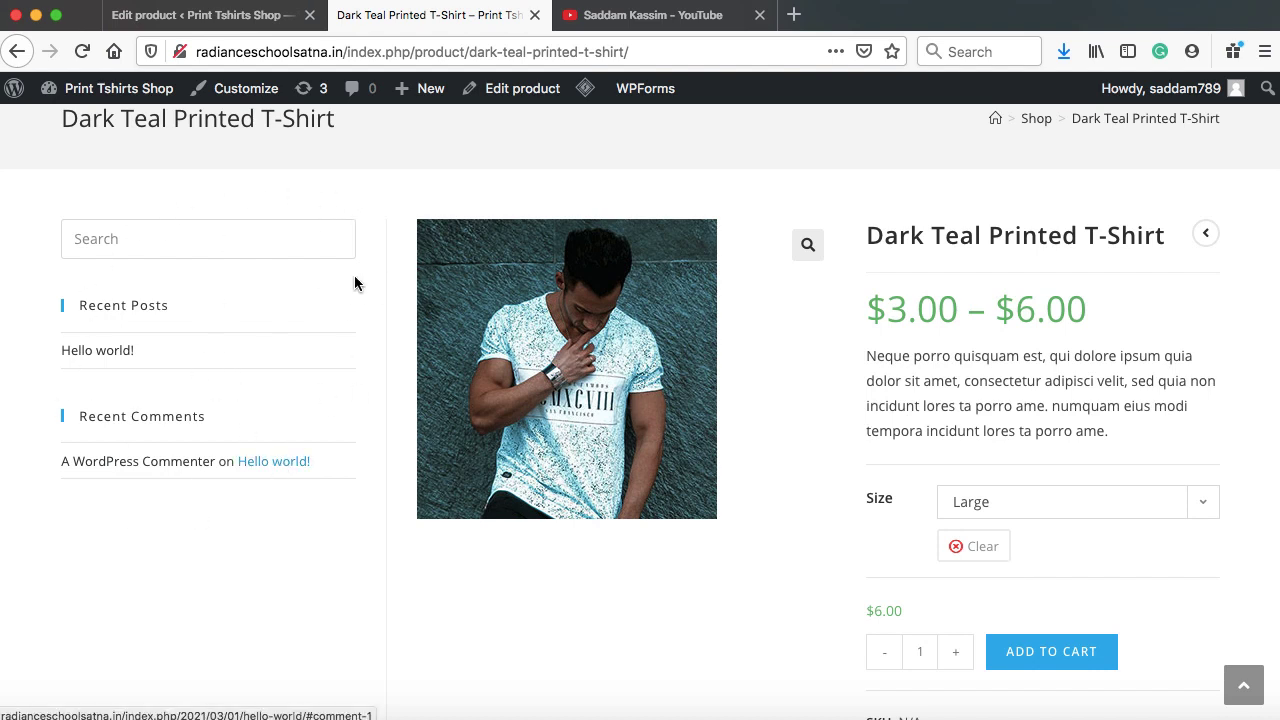
{"action": "left_click", "coordinate": [214, 20]}
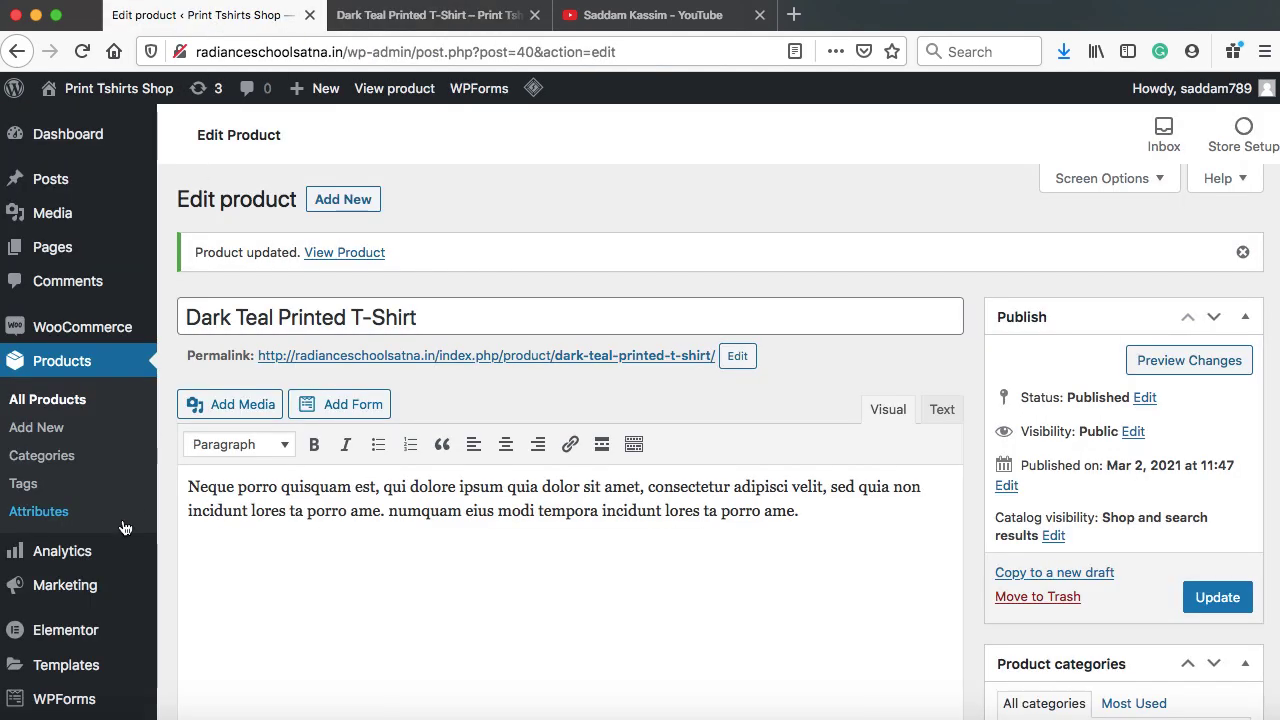
Make single product pages full width in the Customizer's WooCommerce settings and publish
{"action": "scroll", "coordinate": [125, 527], "scroll_direction": "down", "scroll_amount": 3}
{"action": "mouse_move", "coordinate": [114, 477]}
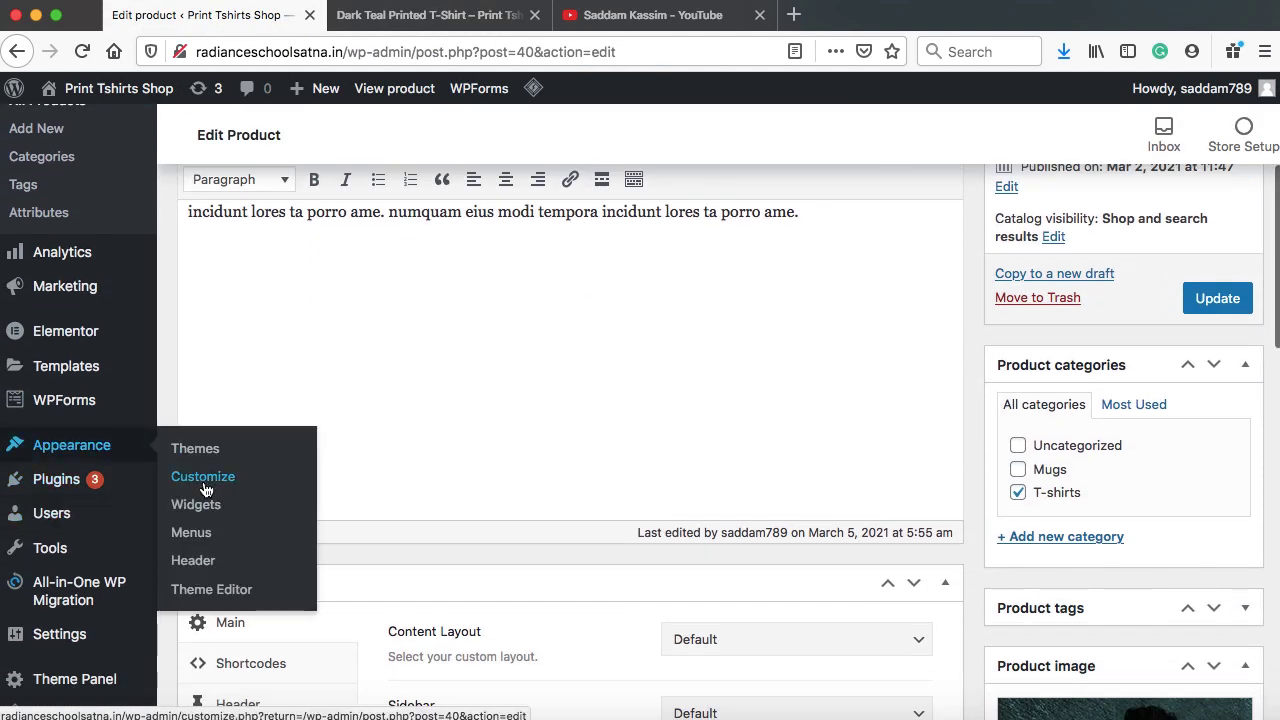
{"action": "left_click", "coordinate": [203, 487]}
{"action": "scroll", "coordinate": [150, 251], "scroll_direction": "down", "scroll_amount": 5}
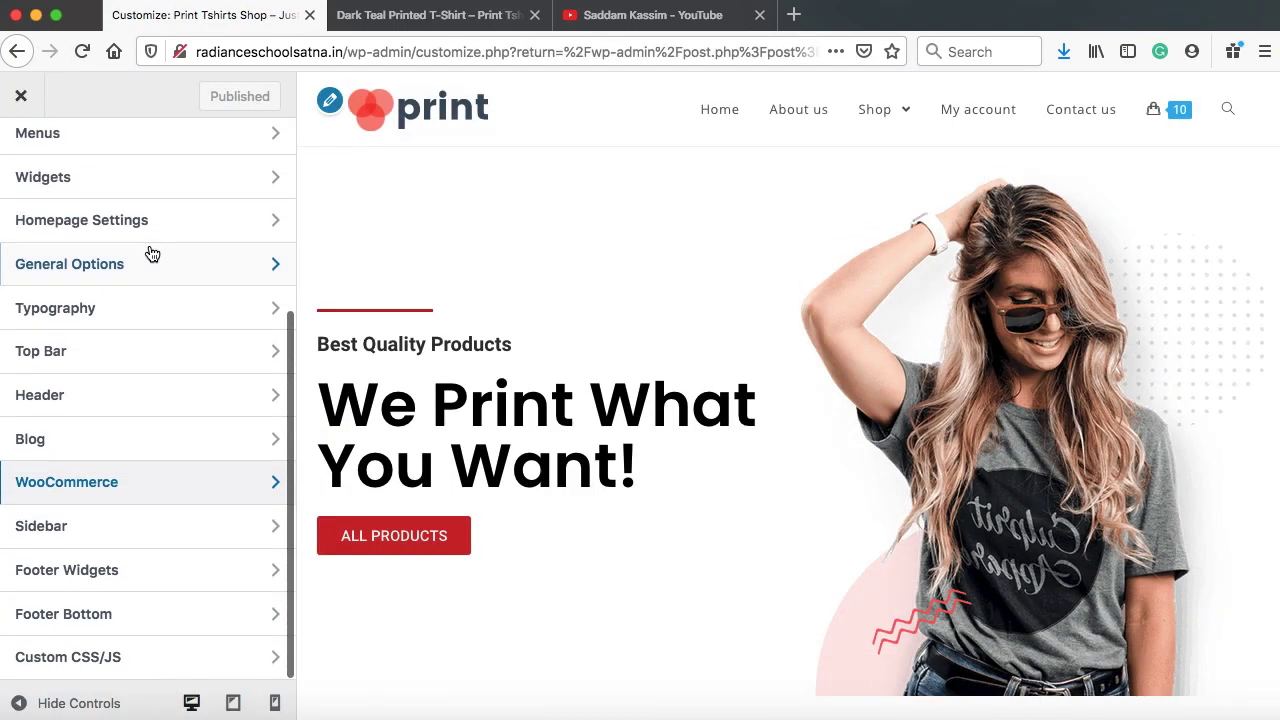
{"action": "left_click", "coordinate": [168, 492]}
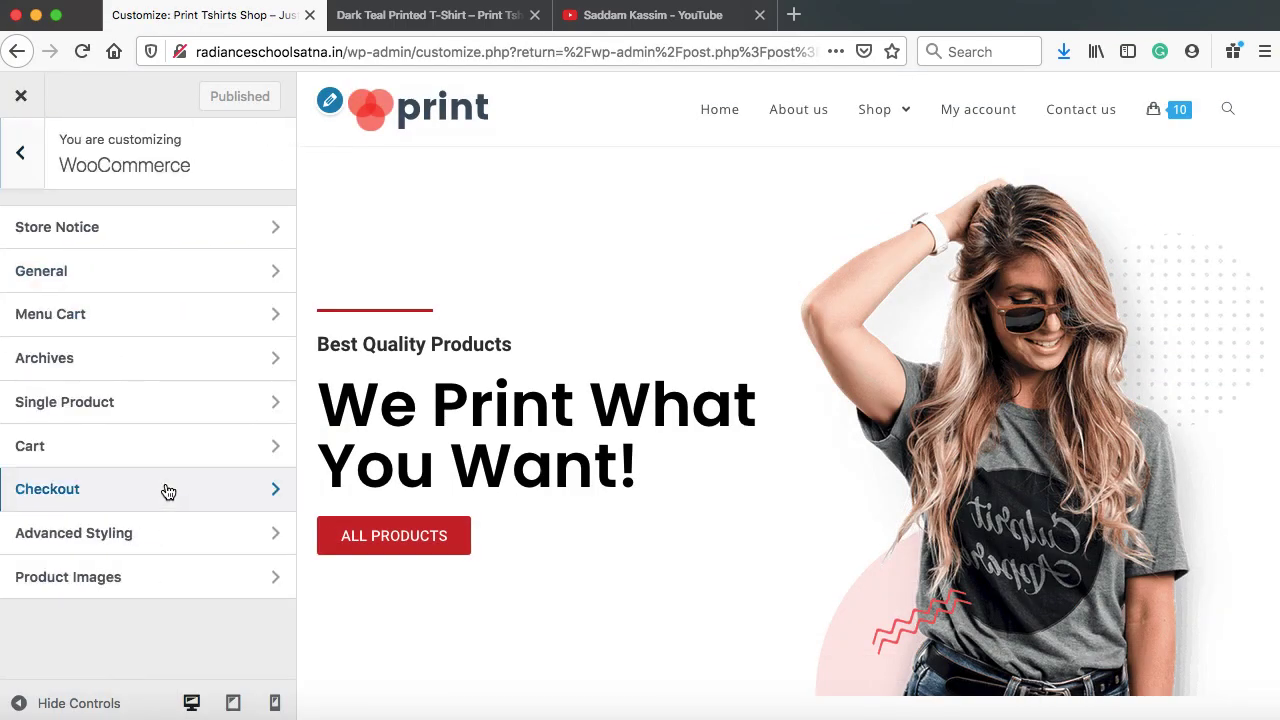
{"action": "left_click", "coordinate": [131, 403]}
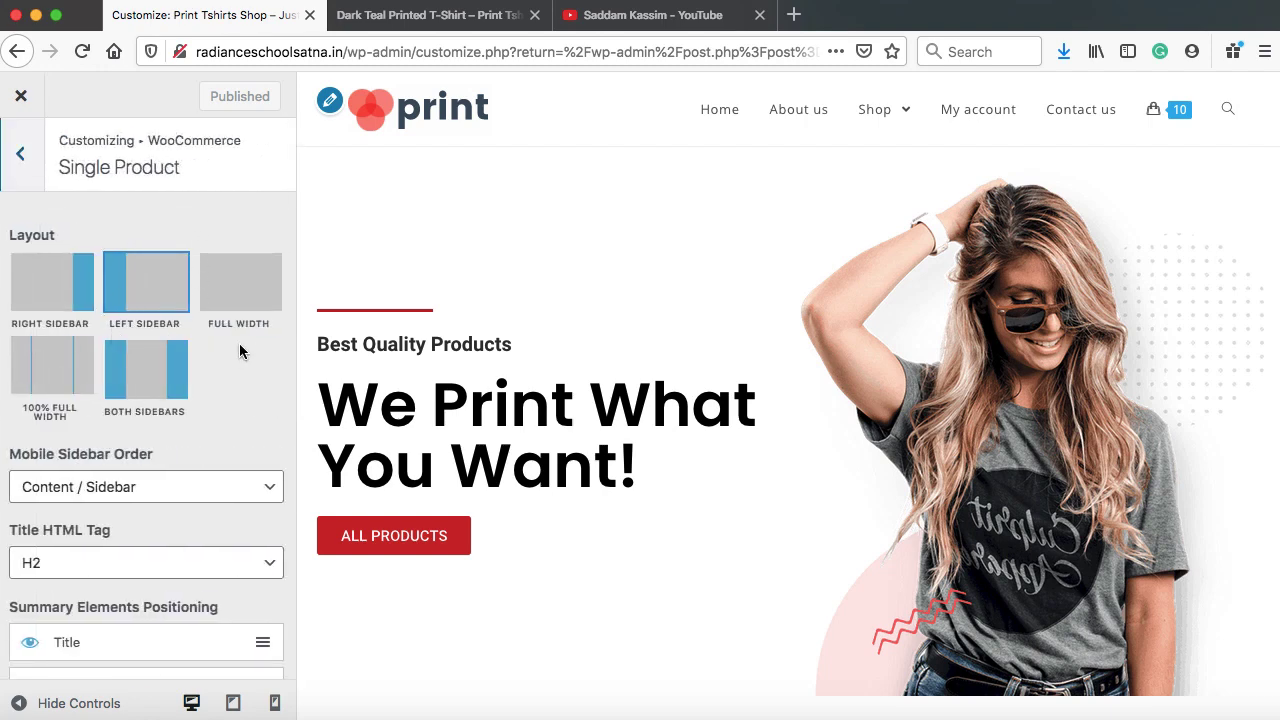
{"action": "left_click", "coordinate": [247, 301]}
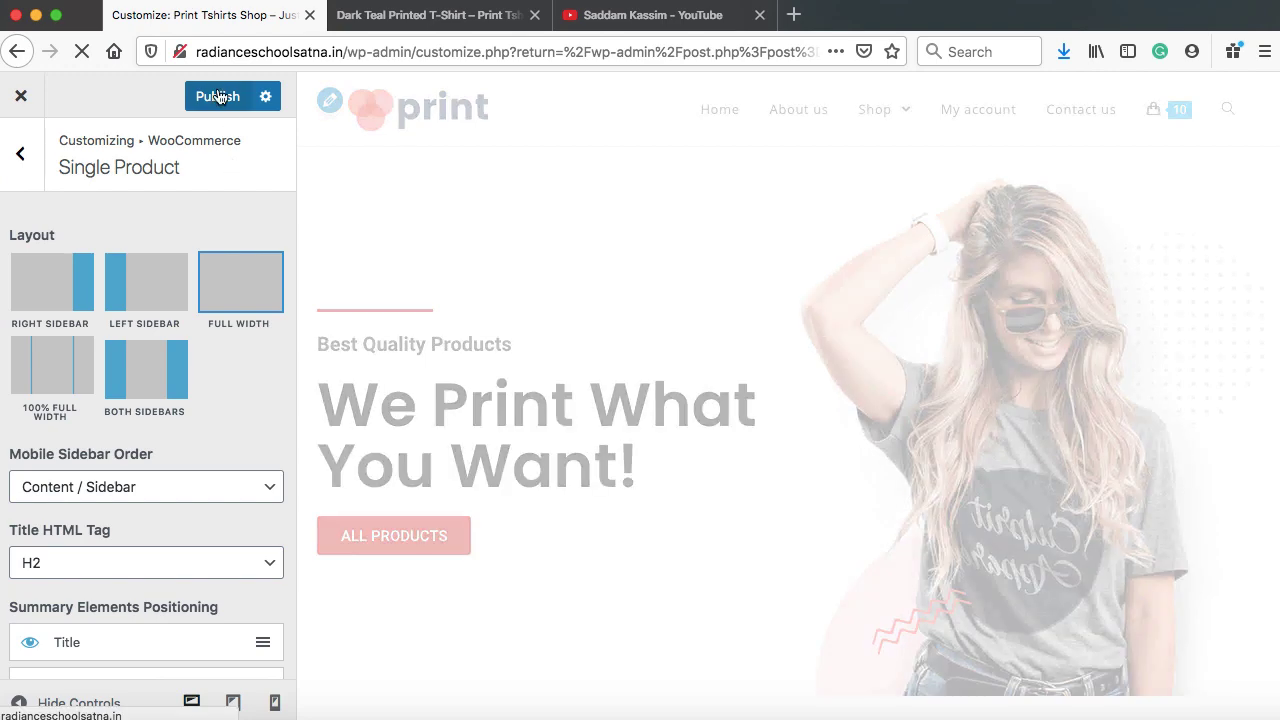
{"action": "left_click", "coordinate": [218, 95]}
Reload the T-shirt store page to see the full-width layout with Large at $6.00
{"action": "left_click", "coordinate": [428, 22]}
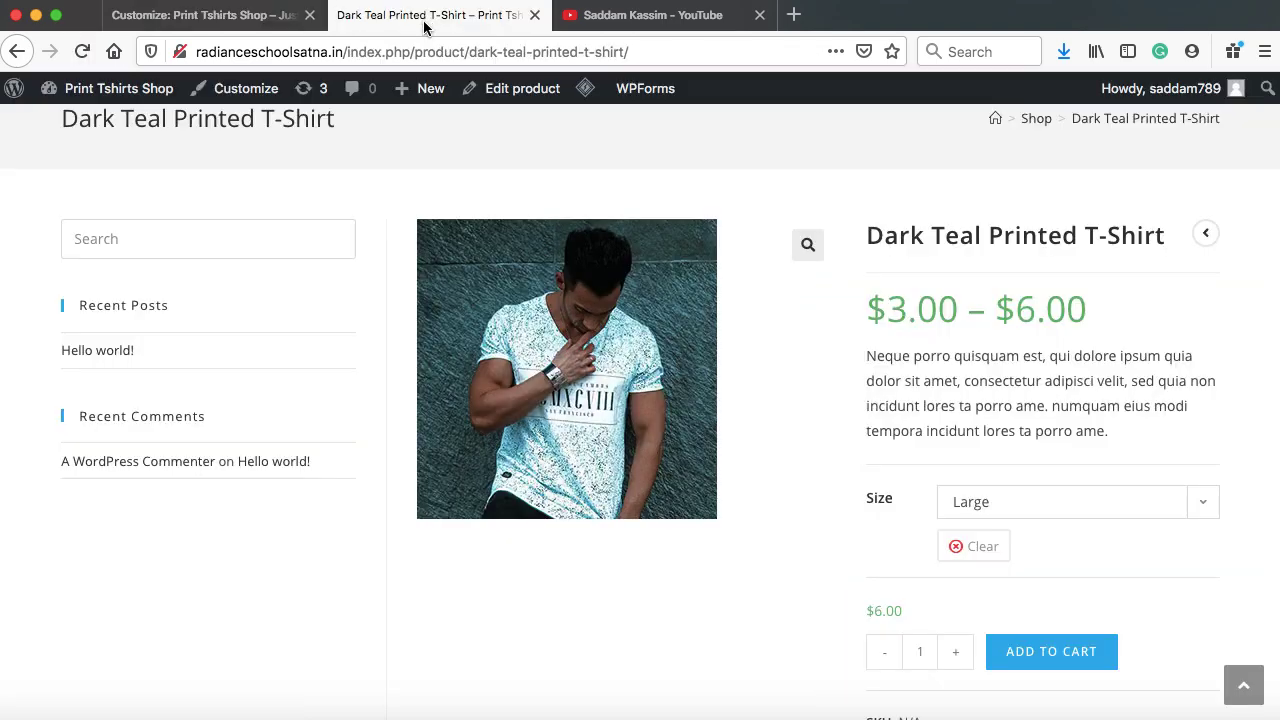
{"action": "left_click", "coordinate": [83, 51]}
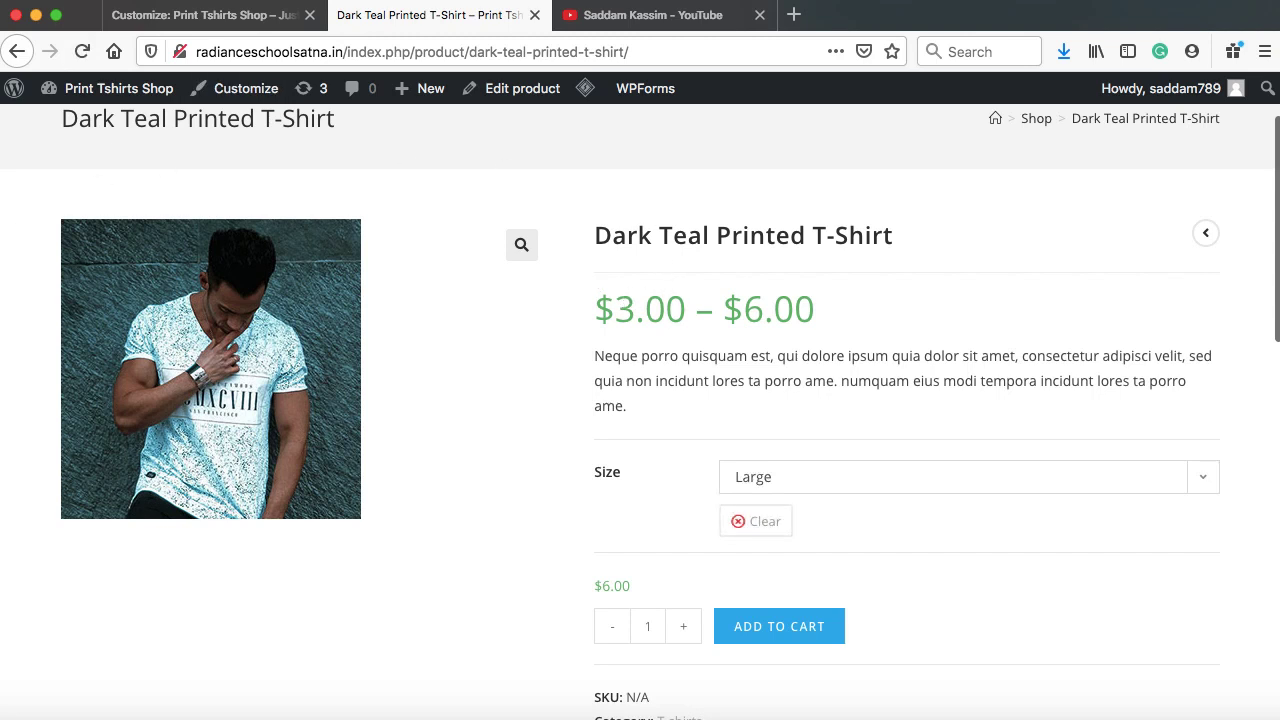
{"action": "scroll", "coordinate": [957, 415], "scroll_direction": "up", "scroll_amount": 3}
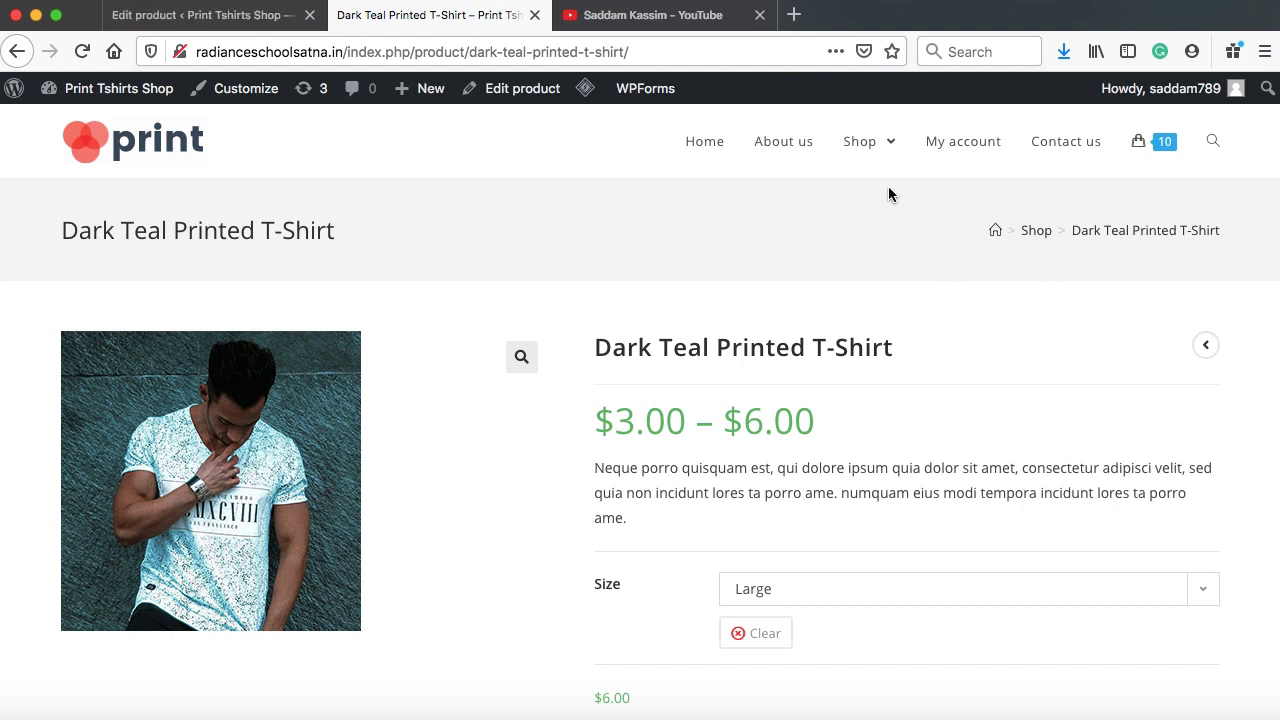
Search the plugin directory for the Login/Signup Popup plugin
{"action": "left_click", "coordinate": [220, 17]}
{"action": "scroll", "coordinate": [125, 455], "scroll_direction": "down", "scroll_amount": 5}
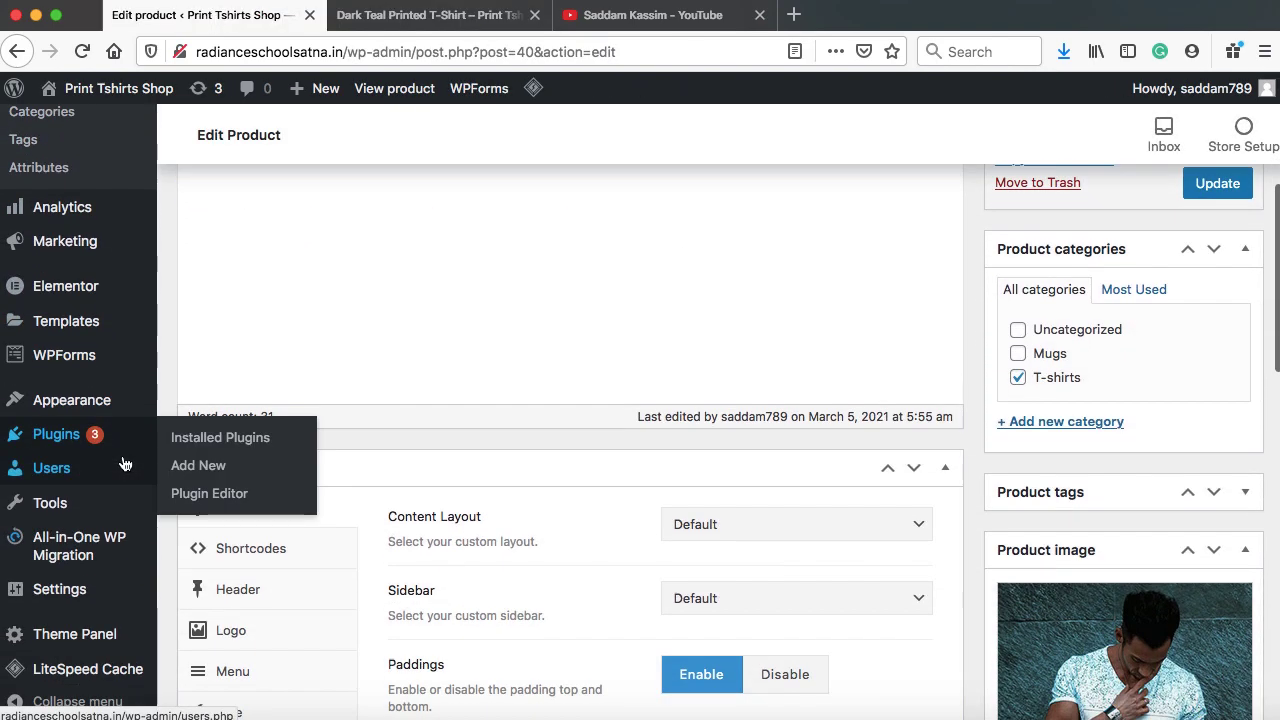
{"action": "left_click", "coordinate": [199, 468]}
{"action": "left_click", "coordinate": [992, 194]}
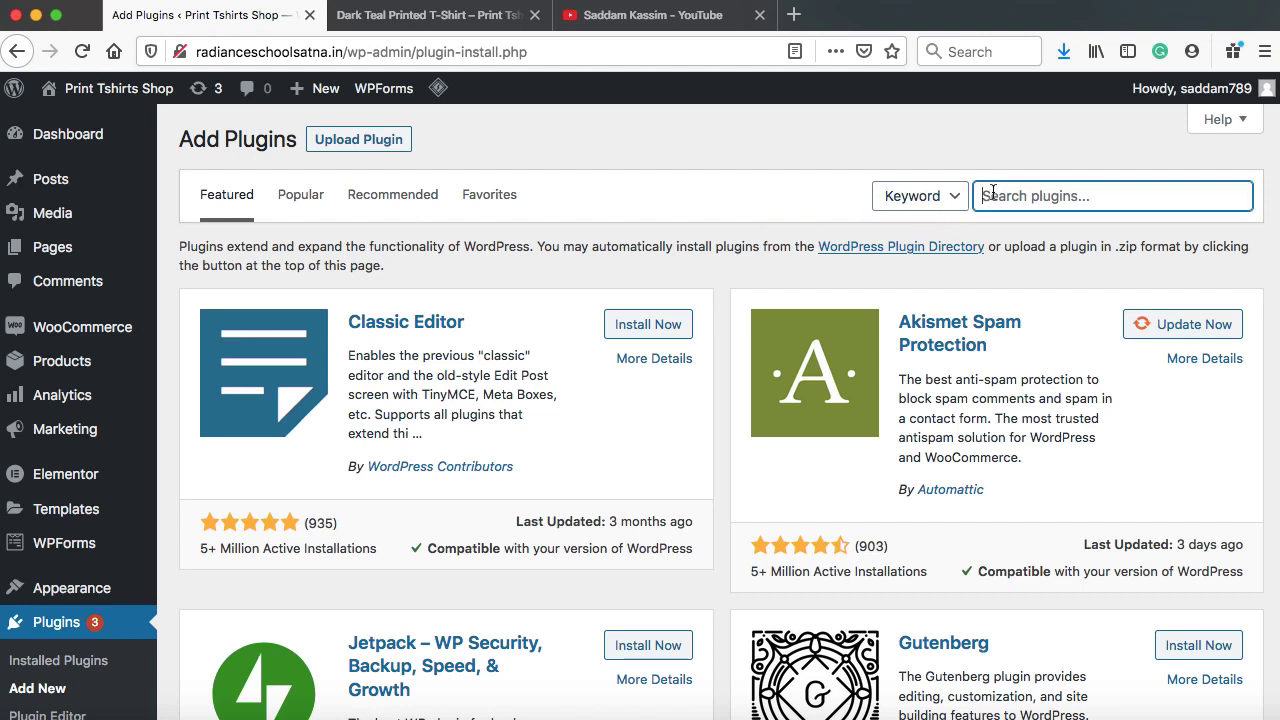
{"action": "type", "text": "login/signup popup"}
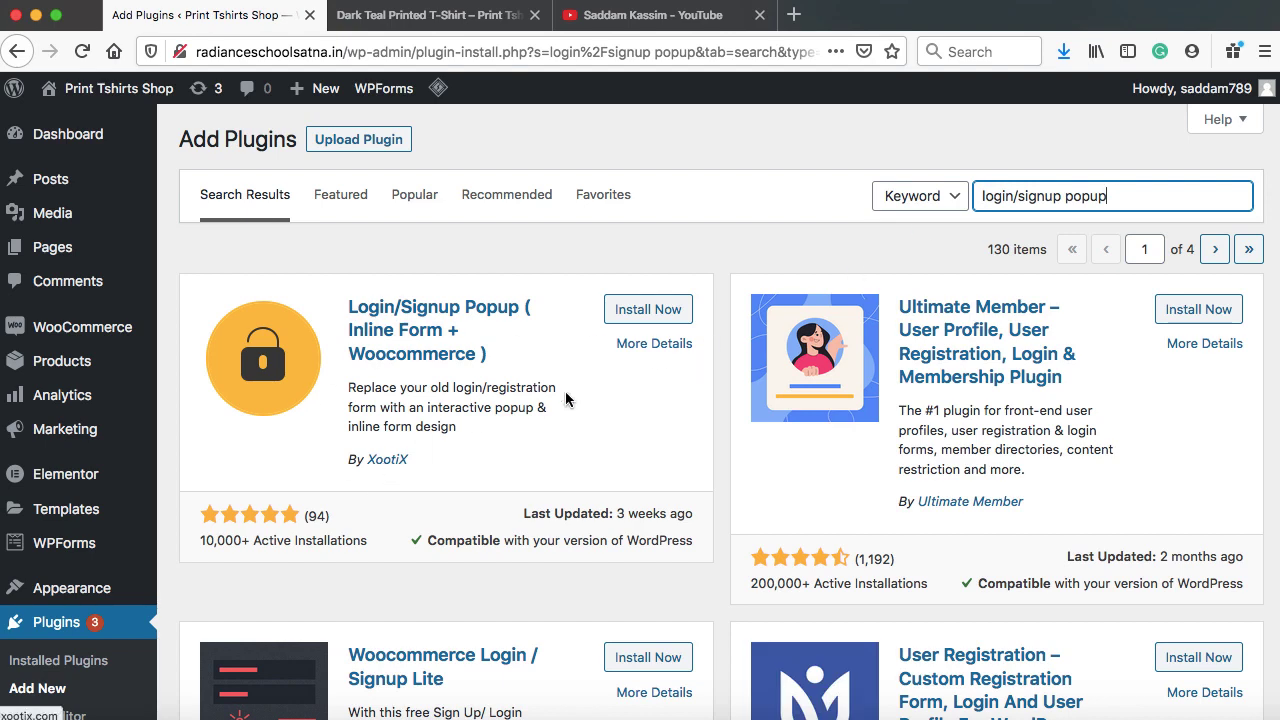
Install and activate Login/Signup Popup, then open its settings page
{"action": "left_click", "coordinate": [668, 309]}
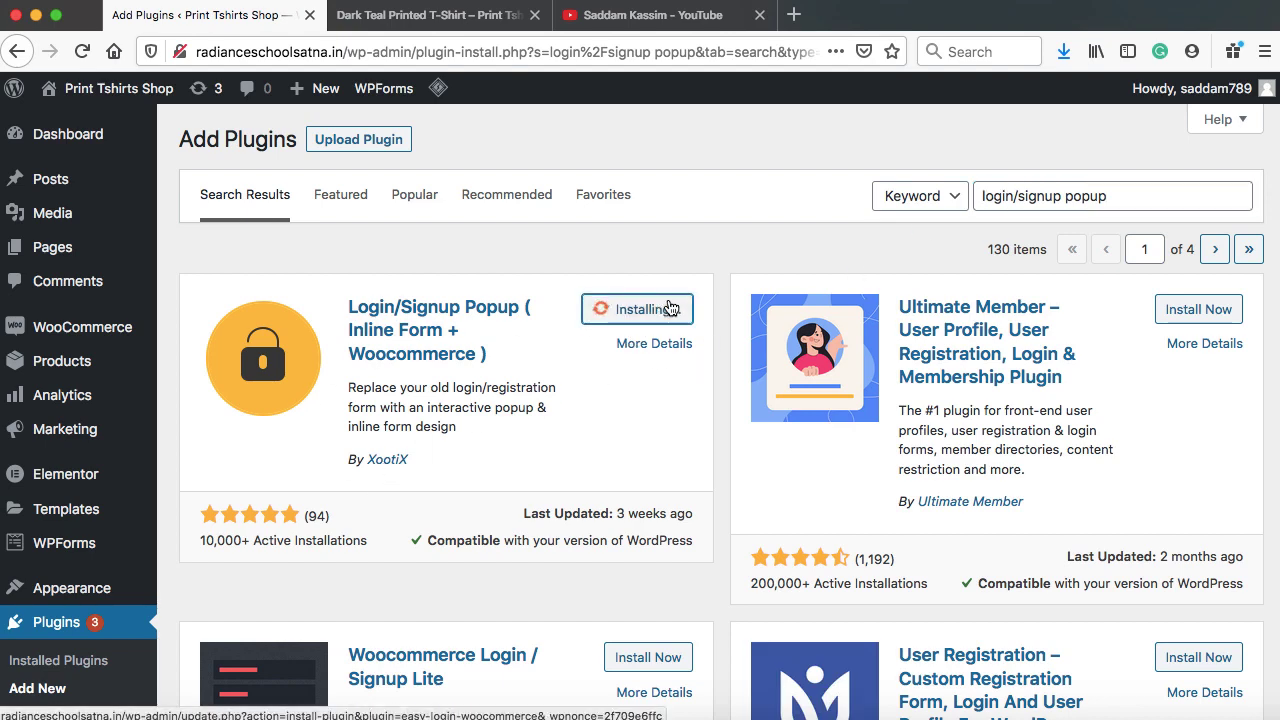
{"action": "left_click", "coordinate": [668, 309]}
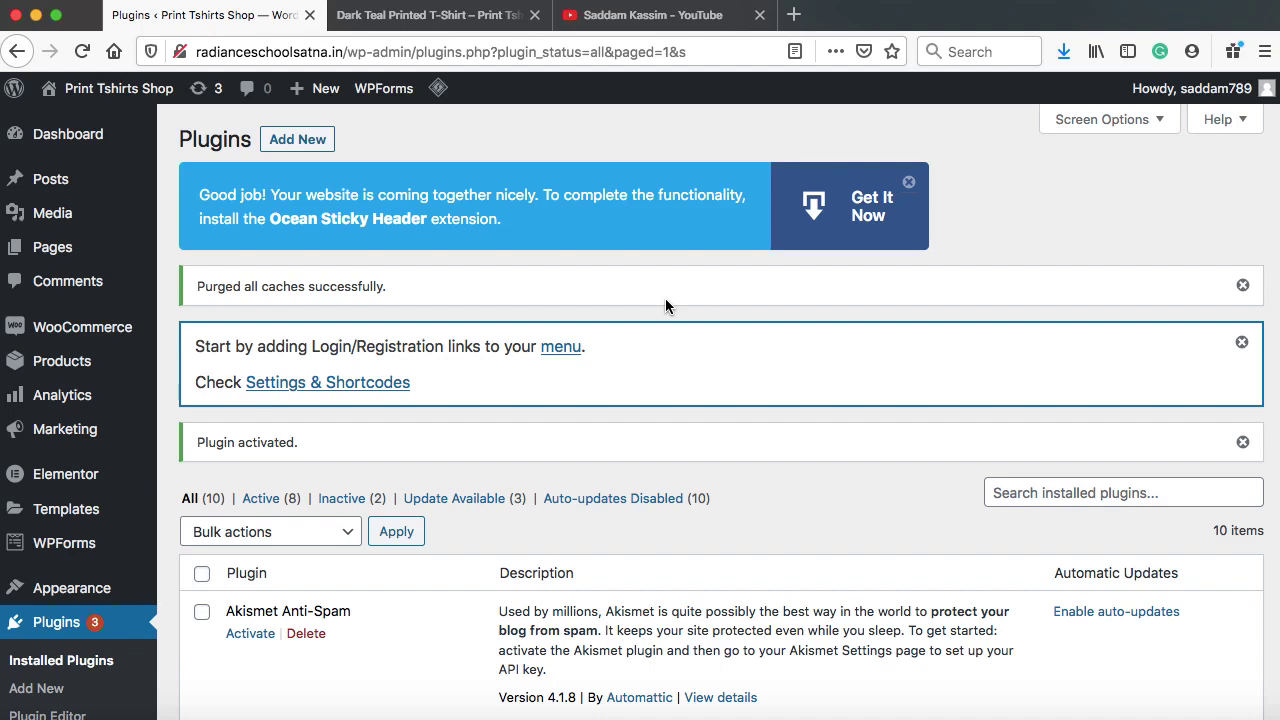
{"action": "scroll", "coordinate": [403, 430], "scroll_direction": "down", "scroll_amount": 5}
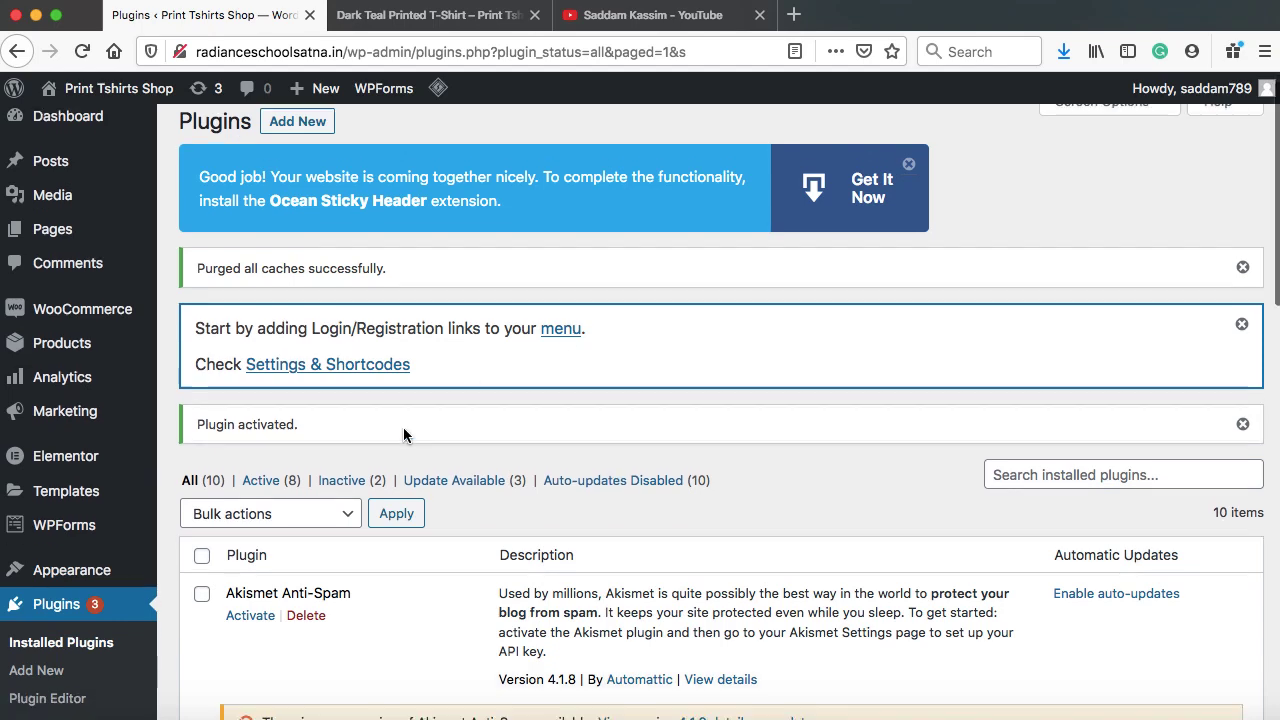
{"action": "scroll", "coordinate": [403, 432], "scroll_direction": "down", "scroll_amount": 3}
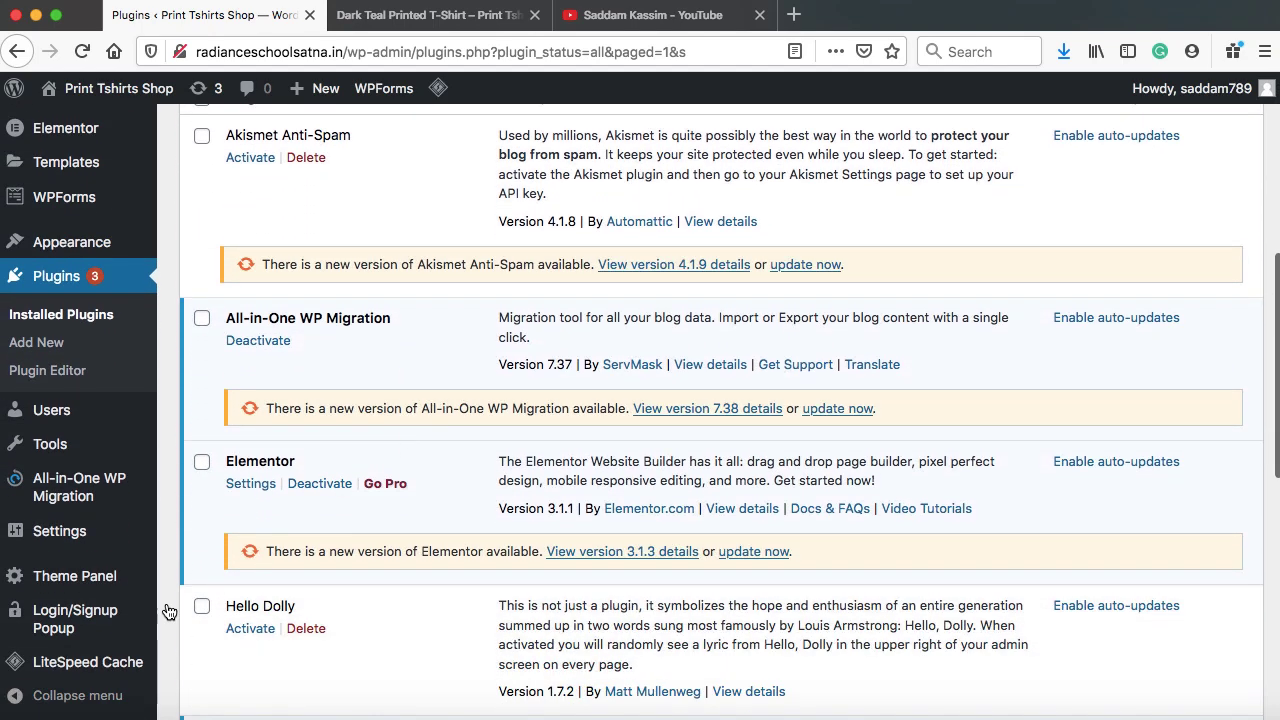
{"action": "mouse_move", "coordinate": [86, 628]}
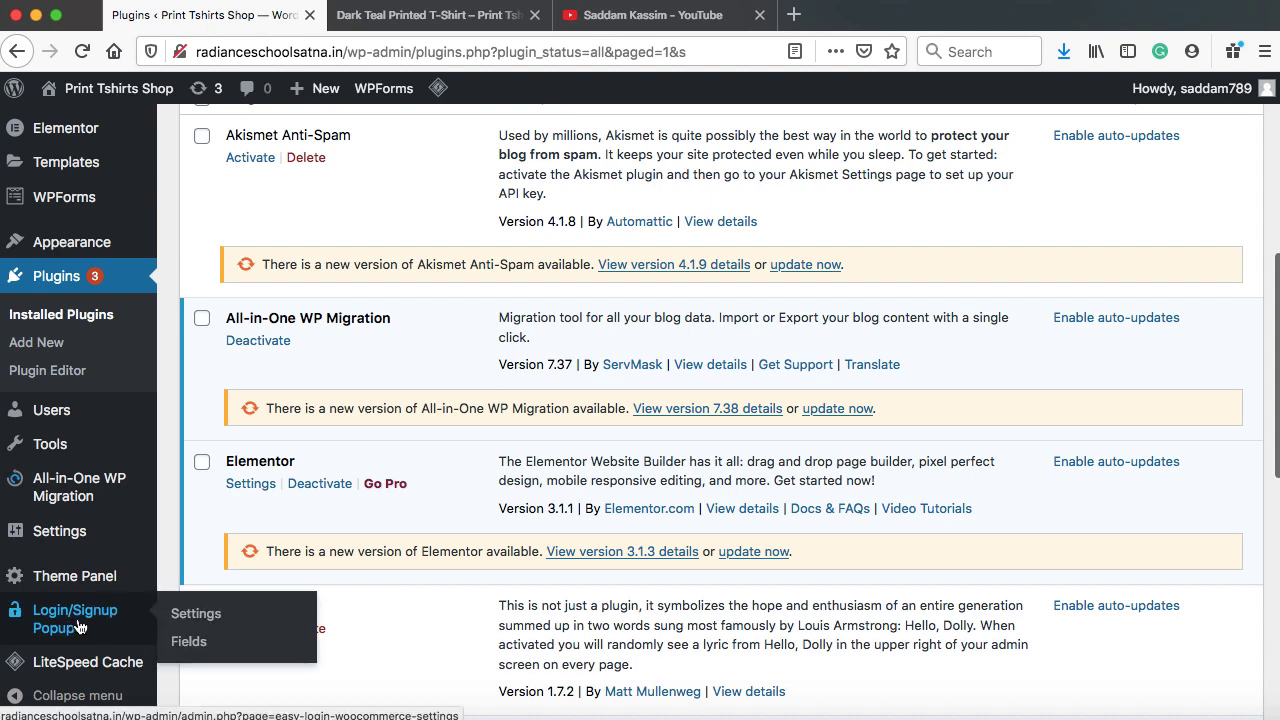
{"action": "left_click", "coordinate": [207, 619]}
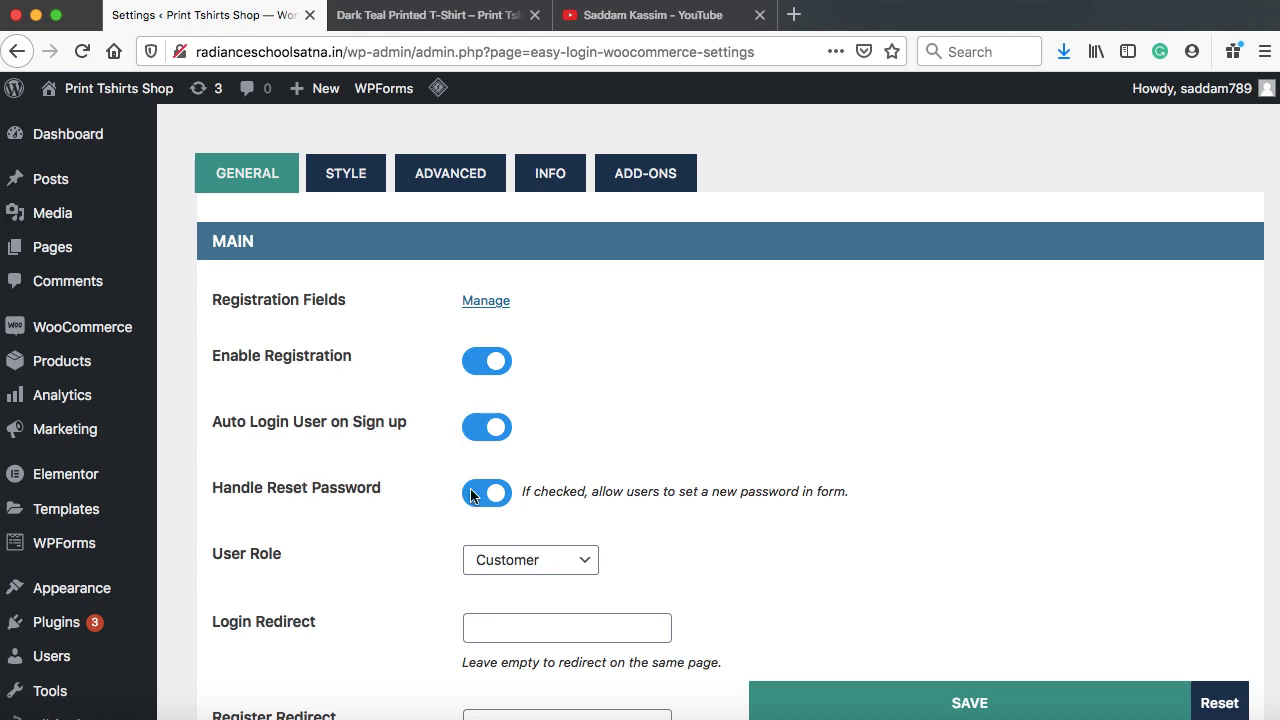
{"action": "scroll", "coordinate": [350, 560], "scroll_direction": "down", "scroll_amount": 1}
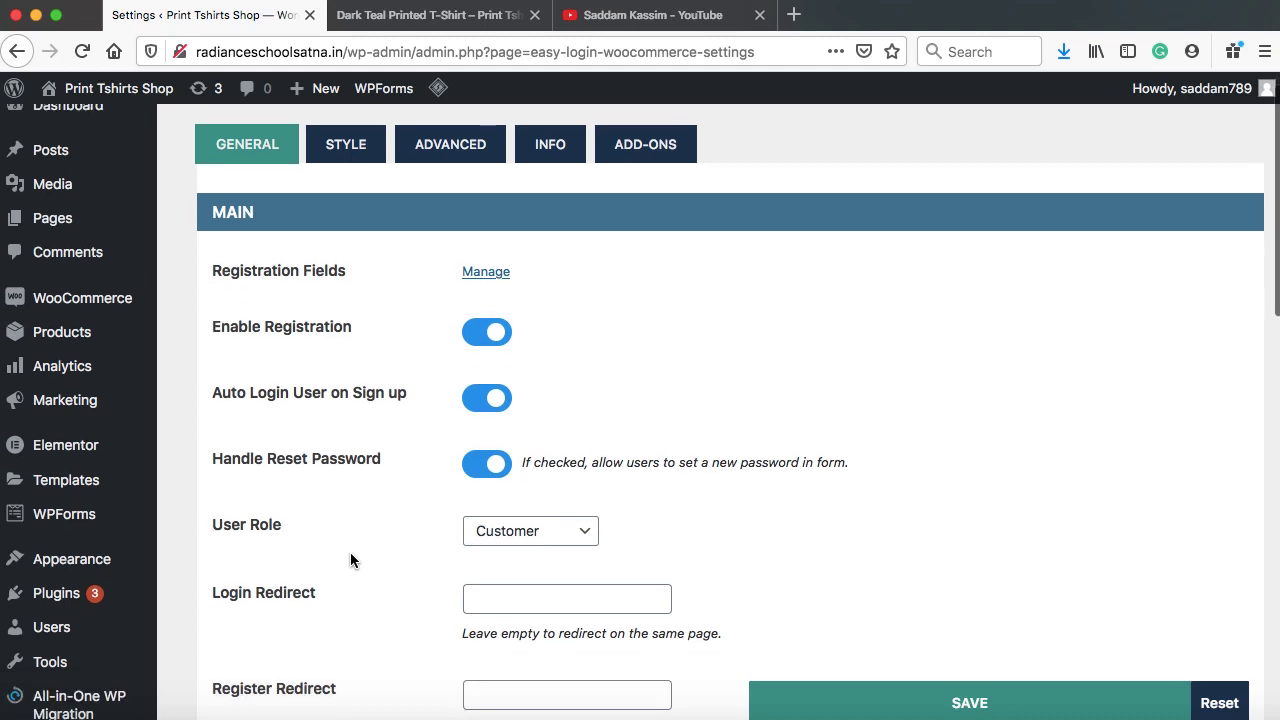
Add Login, Logout and Hello, firstname popup links to the Main menu and save it
{"action": "mouse_move", "coordinate": [113, 560]}
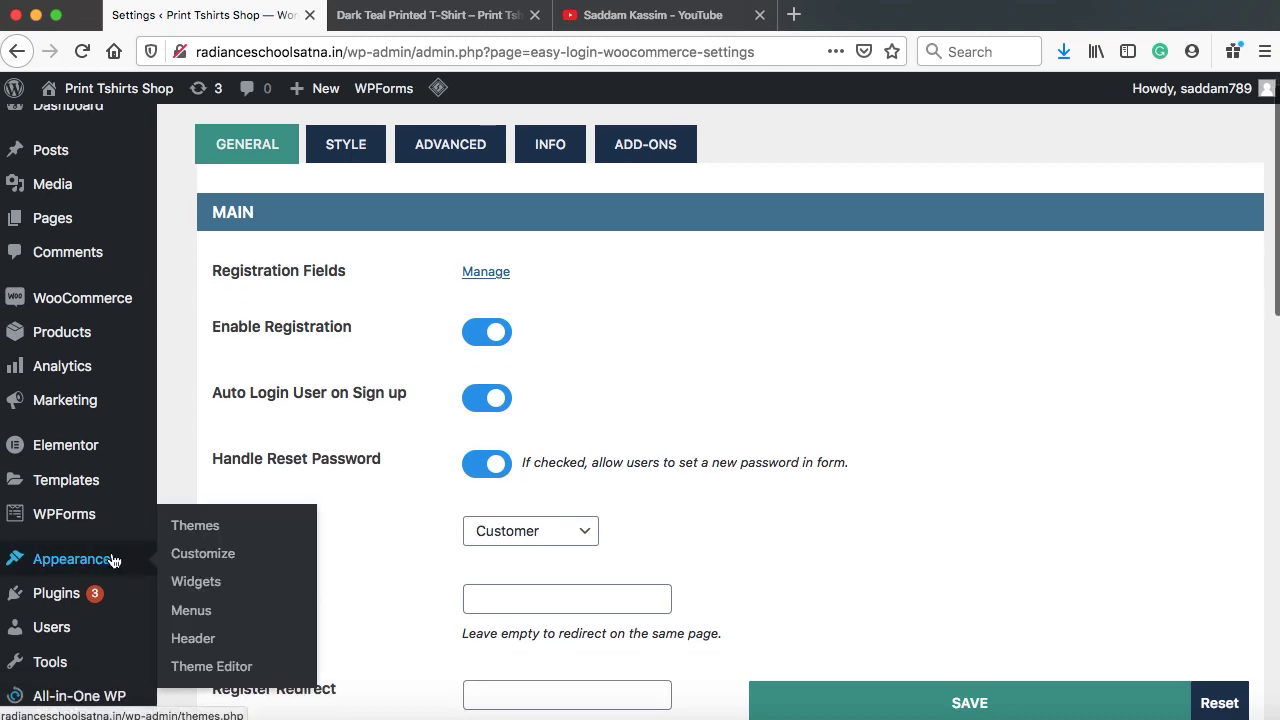
{"action": "left_click", "coordinate": [196, 612]}
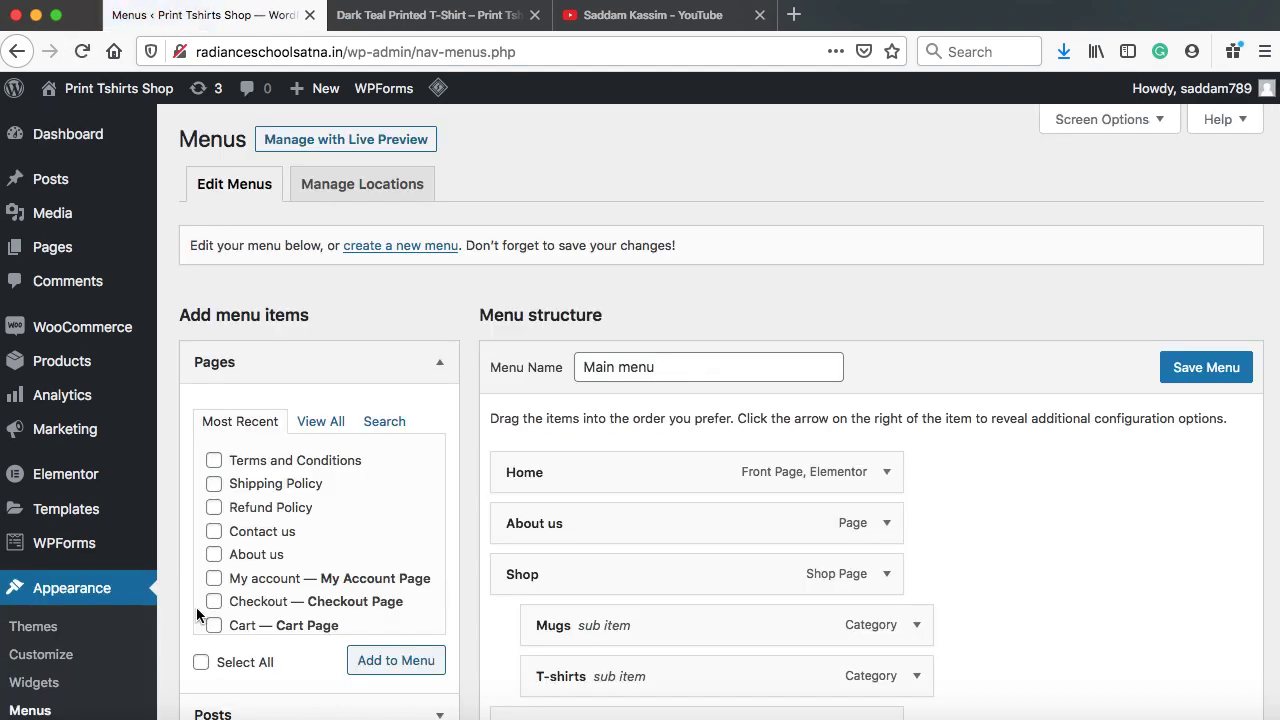
{"action": "scroll", "coordinate": [1105, 548], "scroll_direction": "down", "scroll_amount": 5}
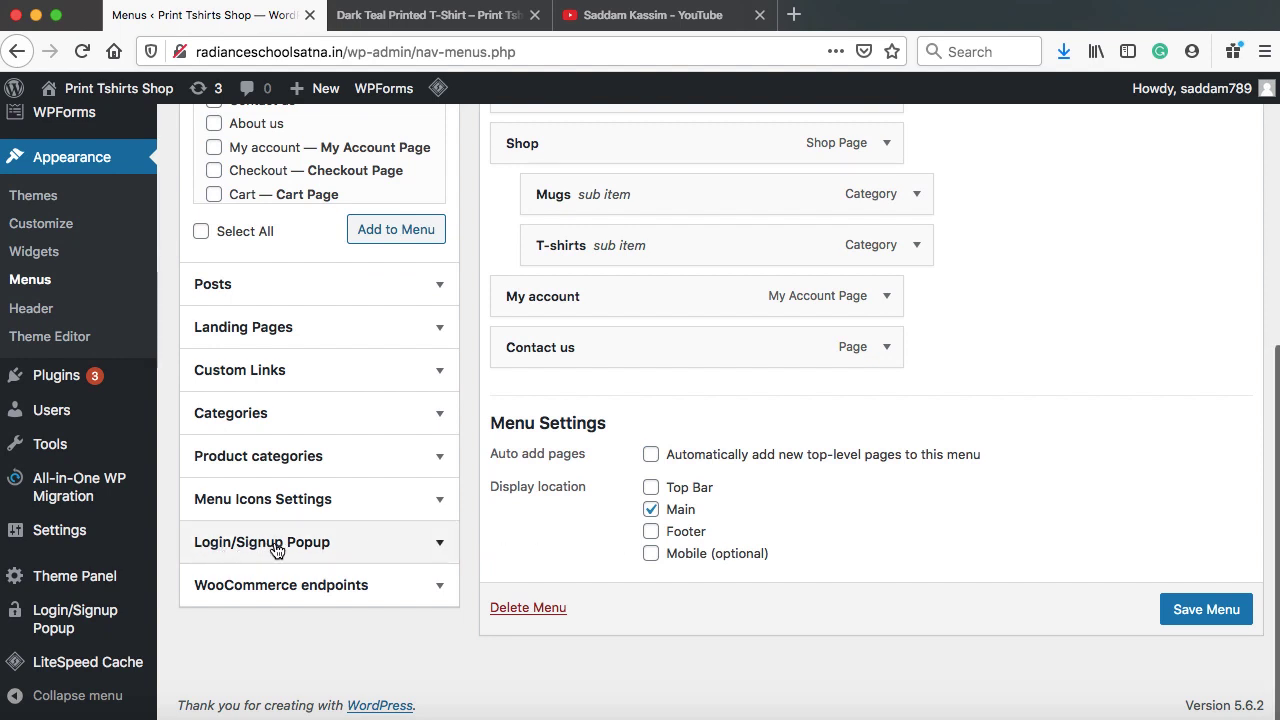
{"action": "left_click", "coordinate": [438, 543]}
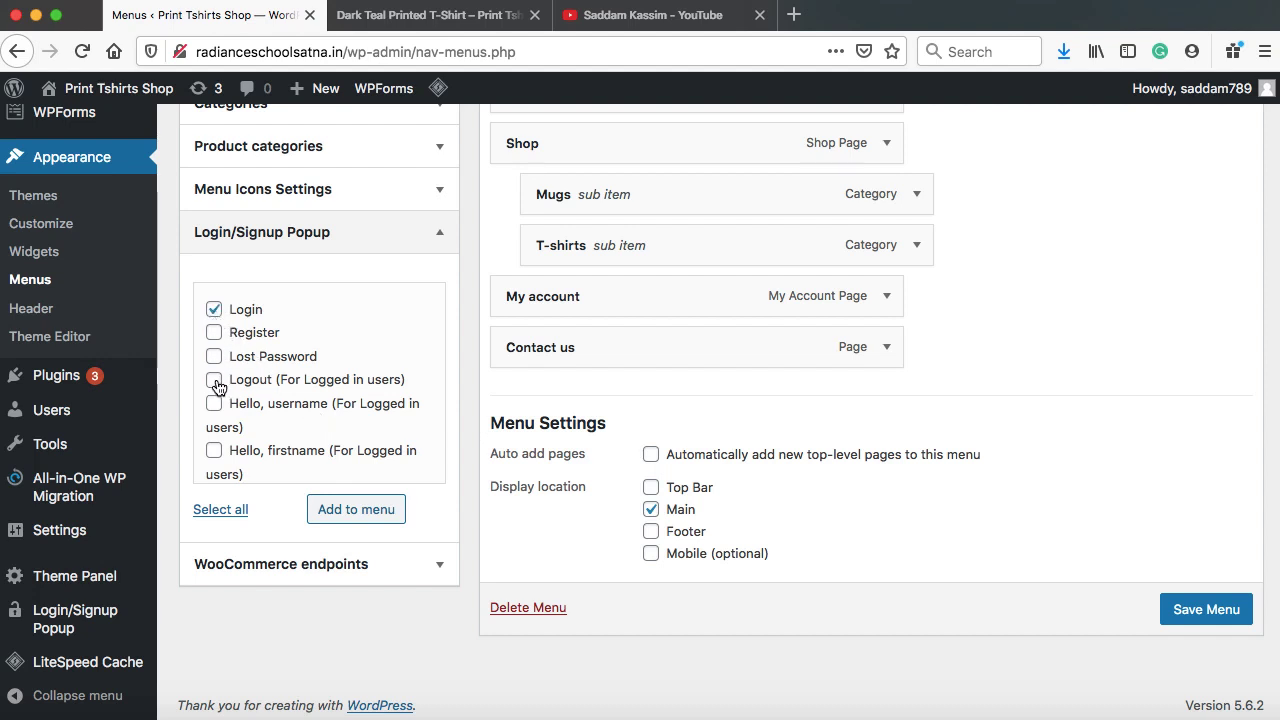
{"action": "left_click", "coordinate": [214, 451]}
{"action": "left_click", "coordinate": [359, 512]}
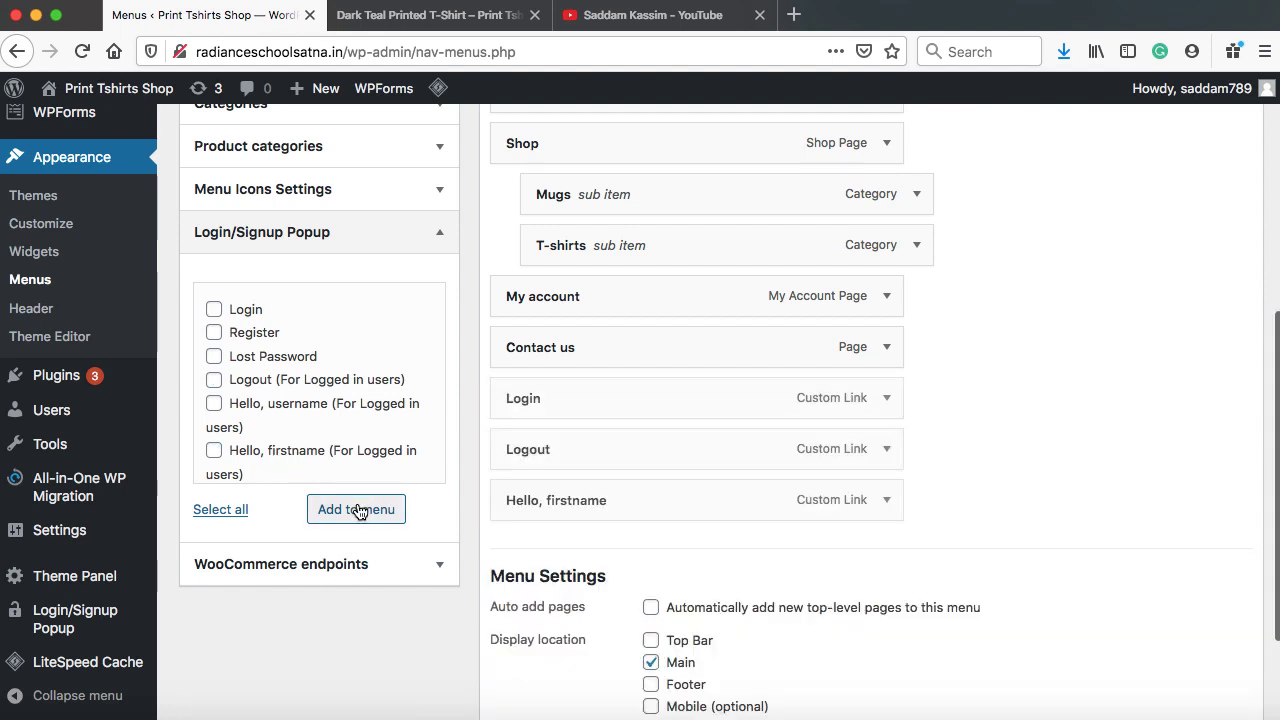
{"action": "scroll", "coordinate": [588, 534], "scroll_direction": "down", "scroll_amount": 3}
{"action": "left_click", "coordinate": [1207, 614]}
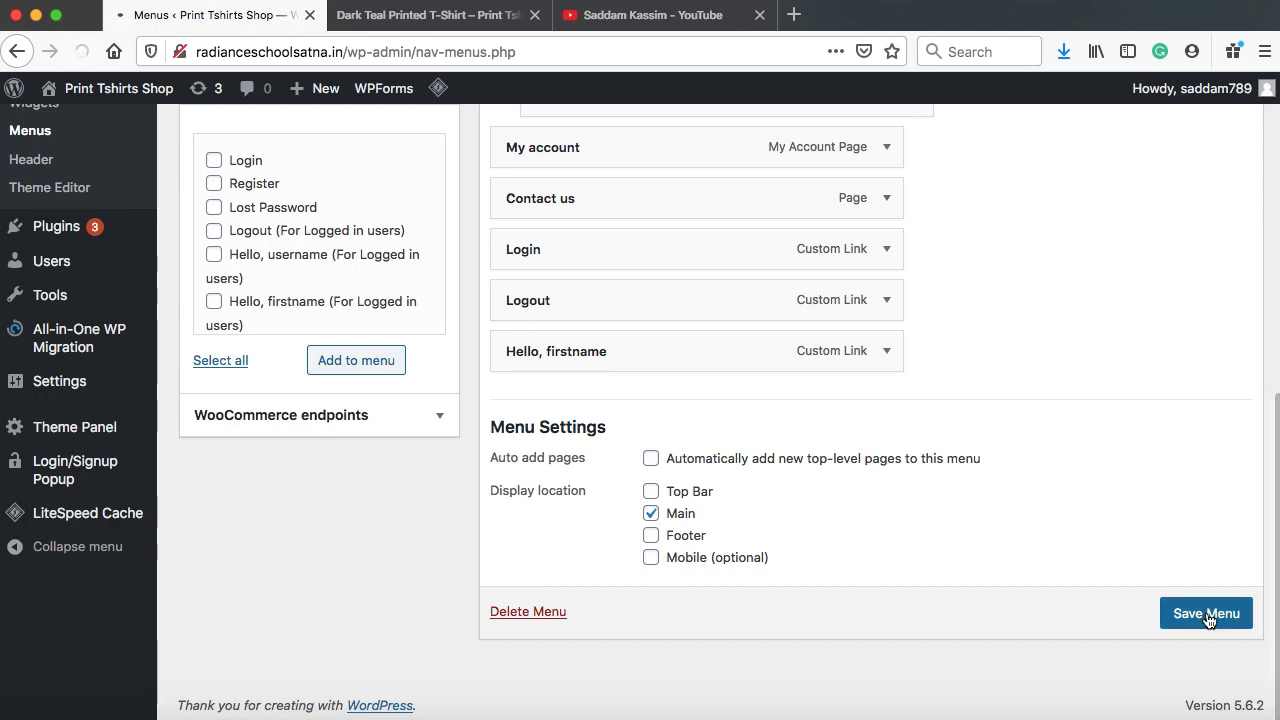
{"action": "key", "text": "ctrl+Up"}
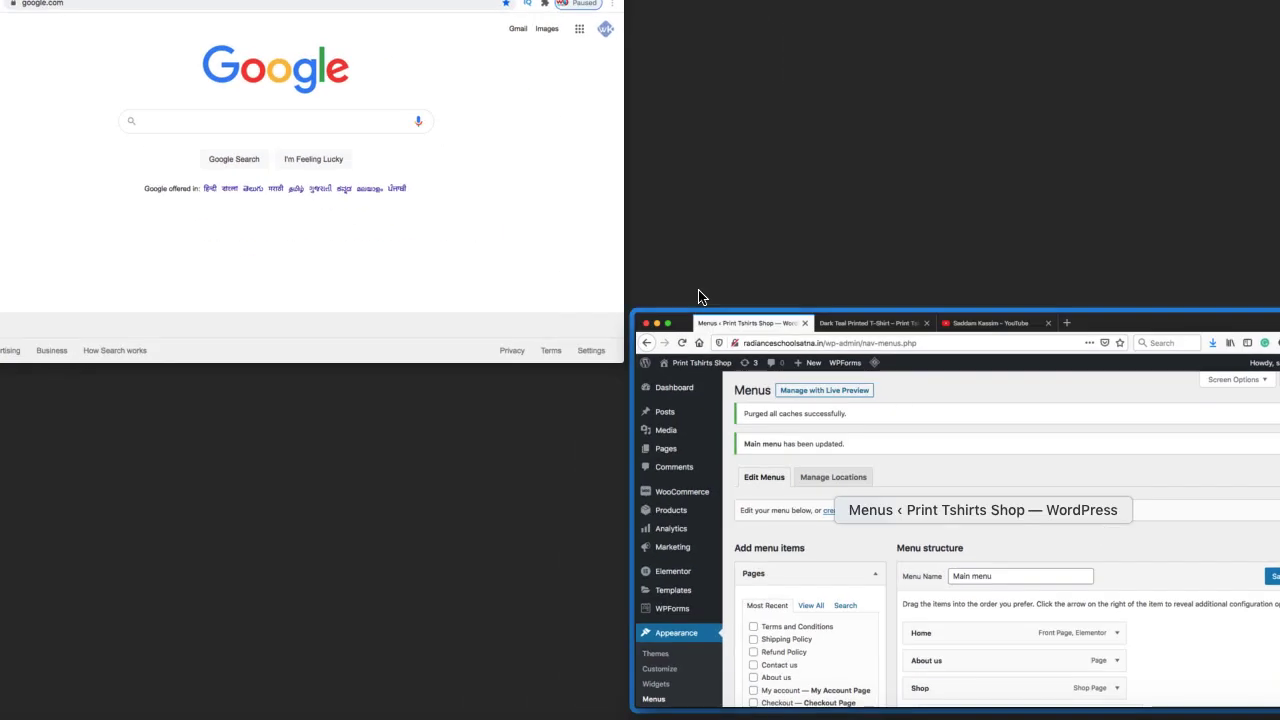
Load radianceschoolsatna.in and open the Login popup, viewing its Sign Up and Login forms
{"action": "left_click", "coordinate": [489, 232]}
{"action": "left_click", "coordinate": [379, 57]}
{"action": "type", "text": "radianceschoolsatna.in"}
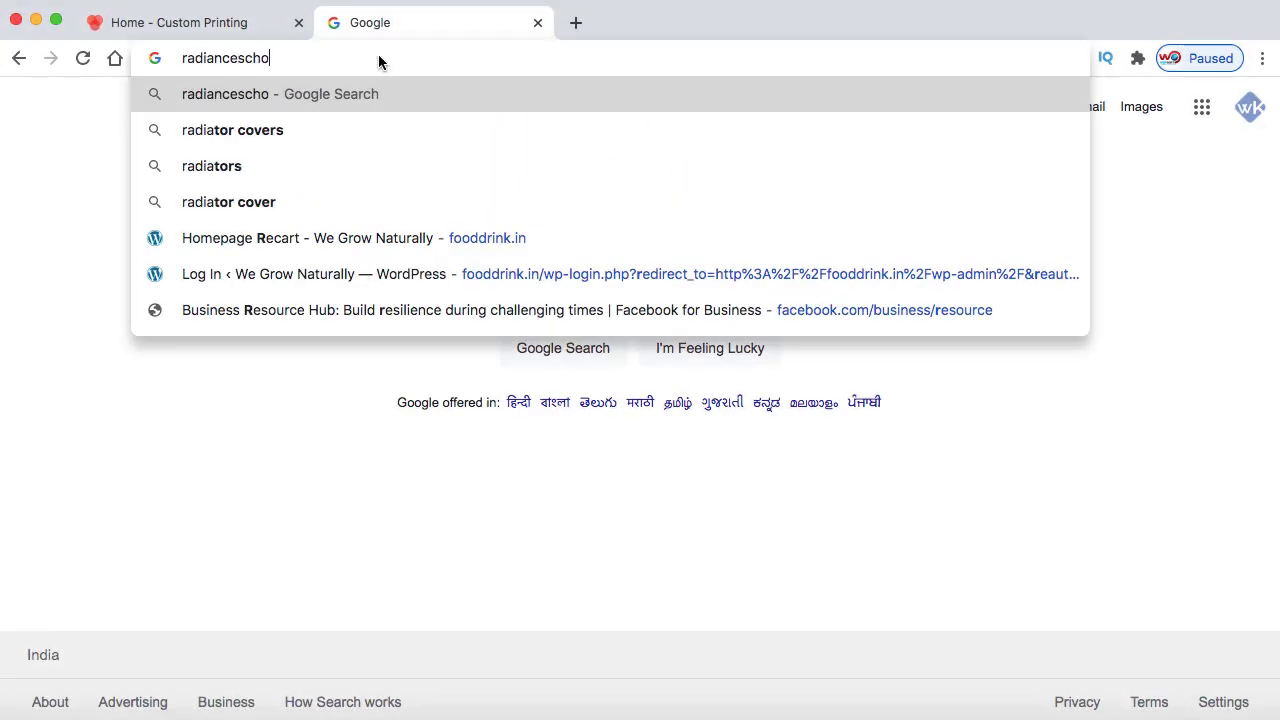
{"action": "key", "text": "Return"}
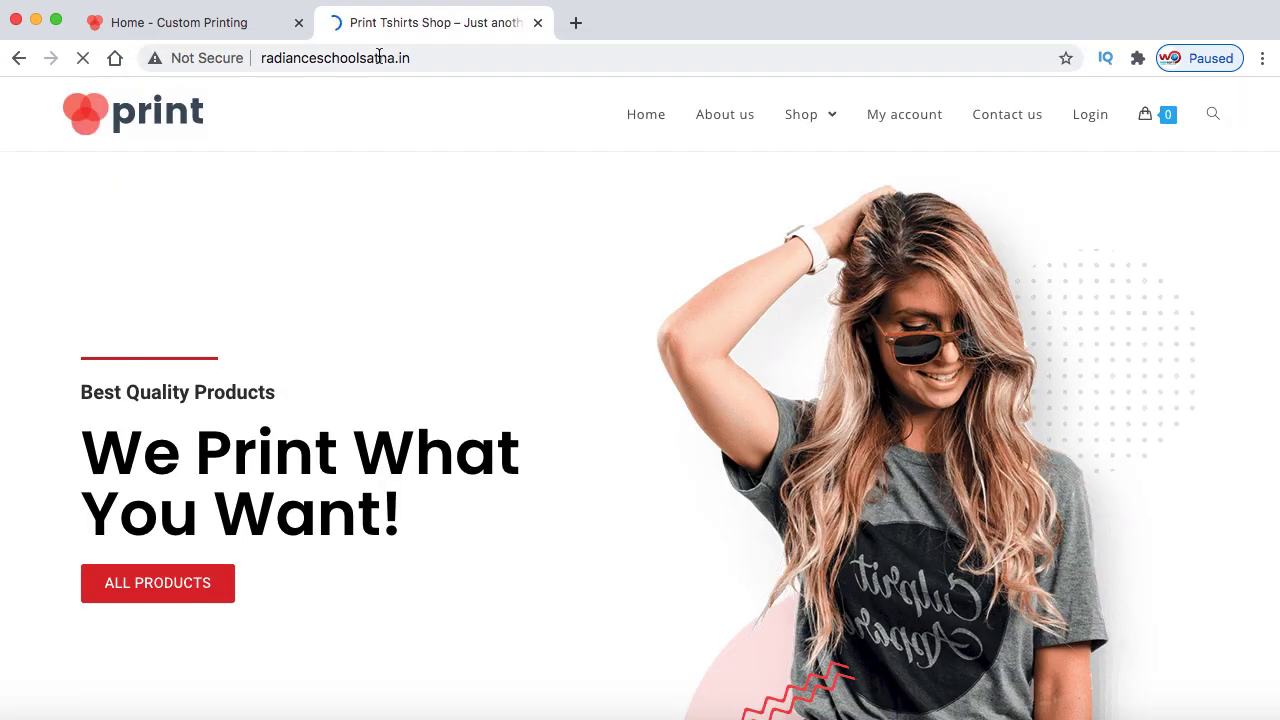
{"action": "left_click", "coordinate": [1091, 116]}
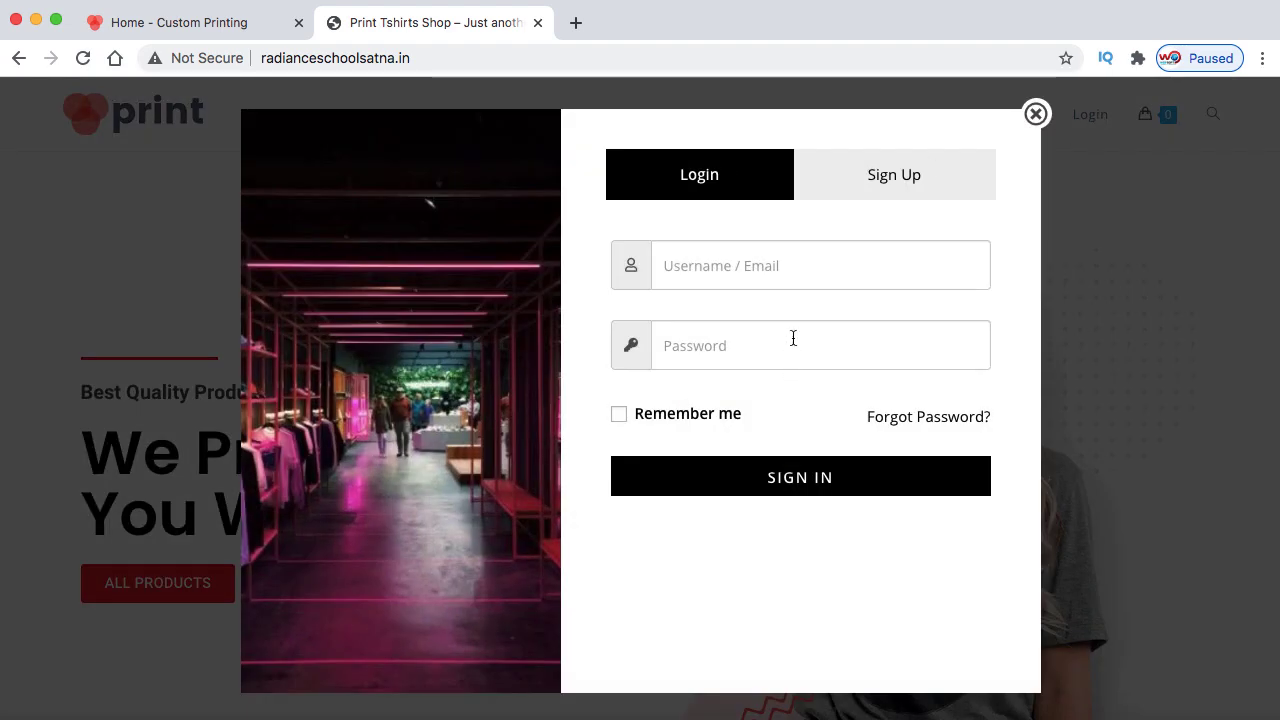
{"action": "left_click", "coordinate": [893, 194]}
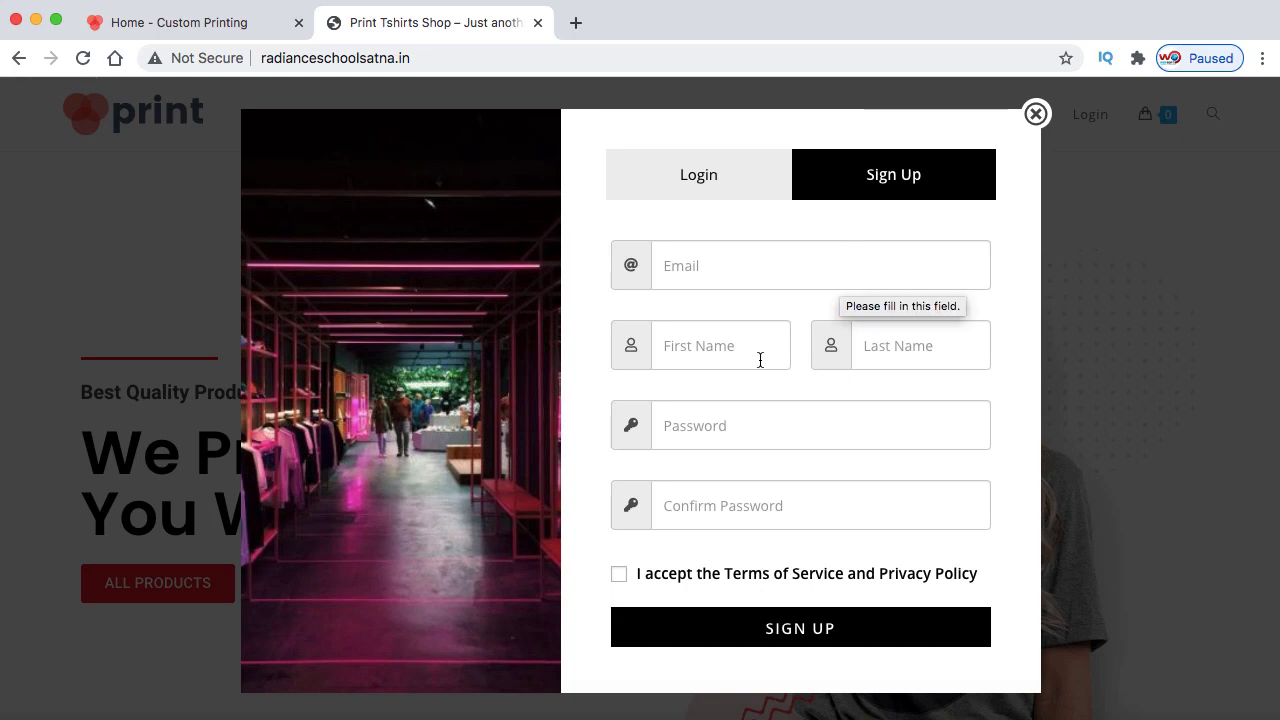
{"action": "left_click", "coordinate": [693, 187]}
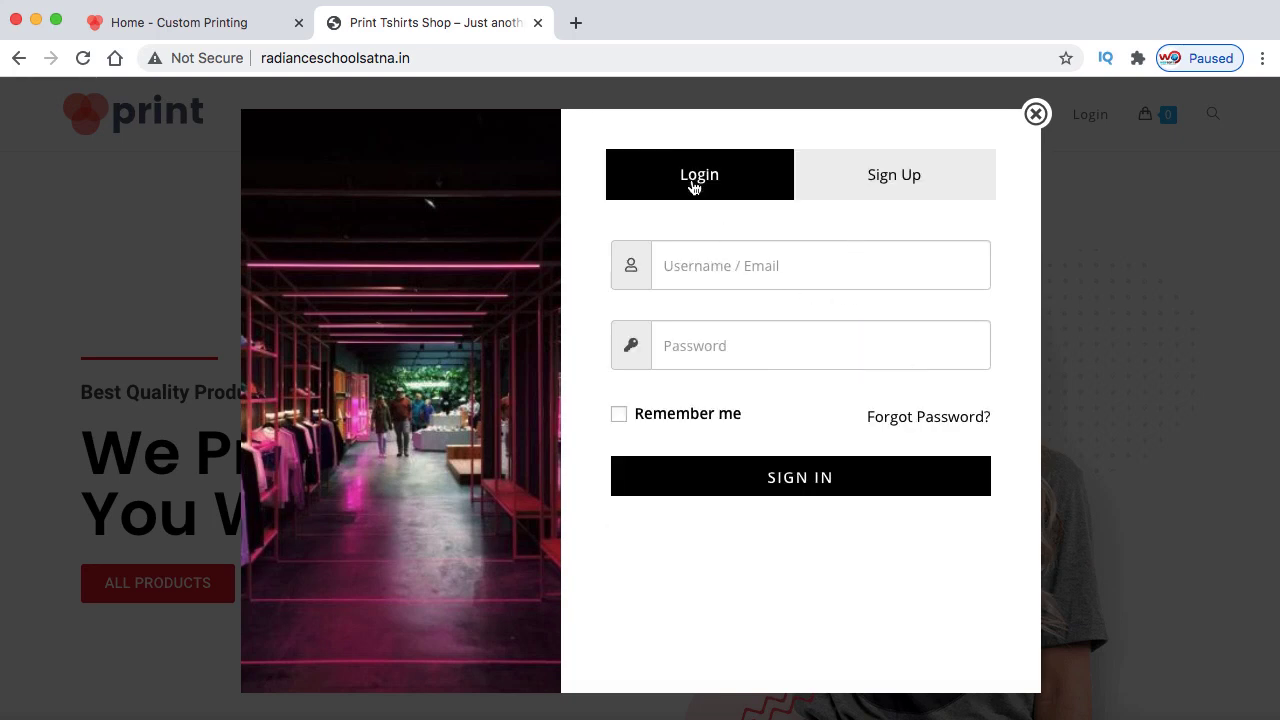
Sign in with the account username and password, save the password, then log out
{"action": "left_click", "coordinate": [744, 263]}
{"action": "type", "text": "saddam789"}
{"action": "key", "text": "Tab"}
{"action": "type", "text": "**********"}
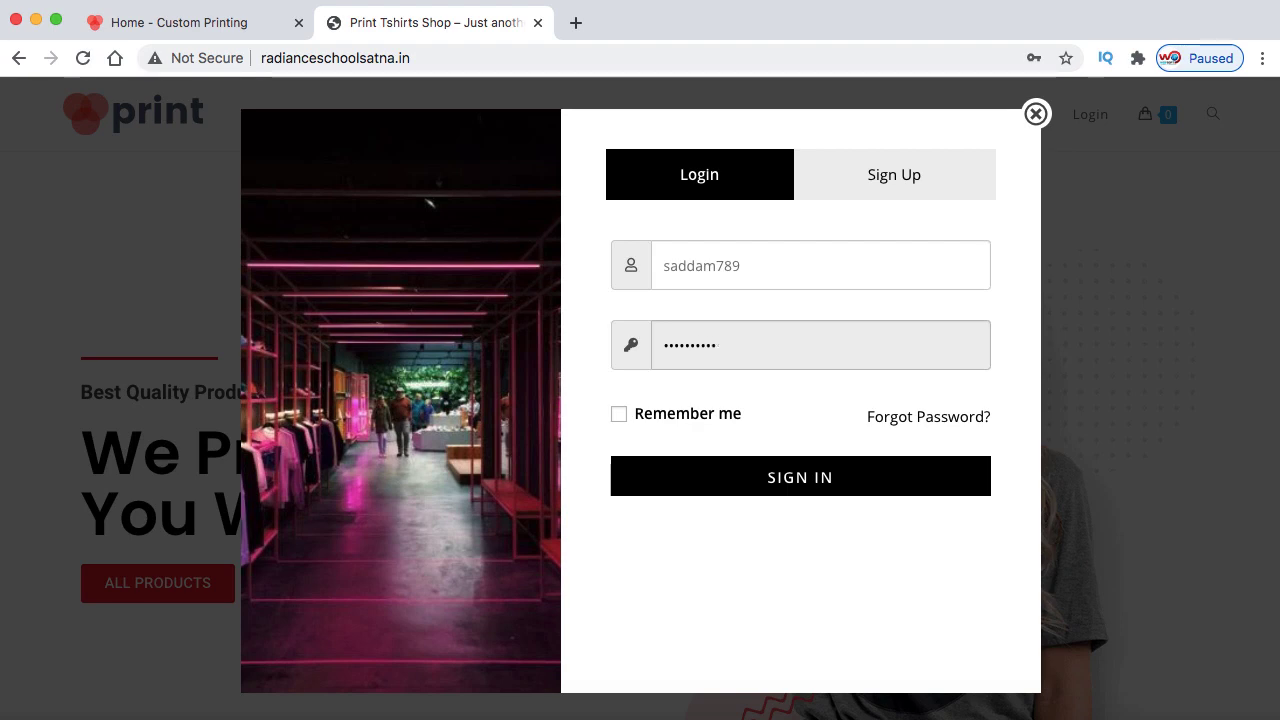
{"action": "left_click", "coordinate": [793, 472]}
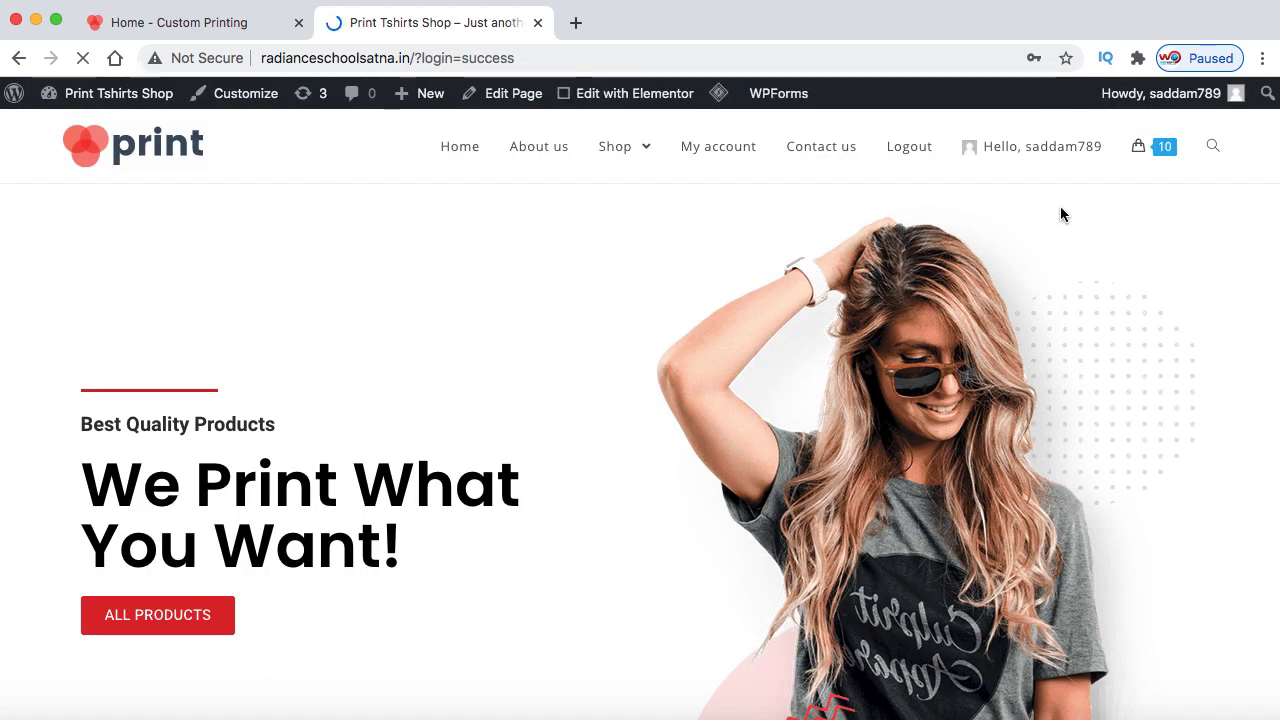
{"action": "left_click", "coordinate": [1036, 380]}
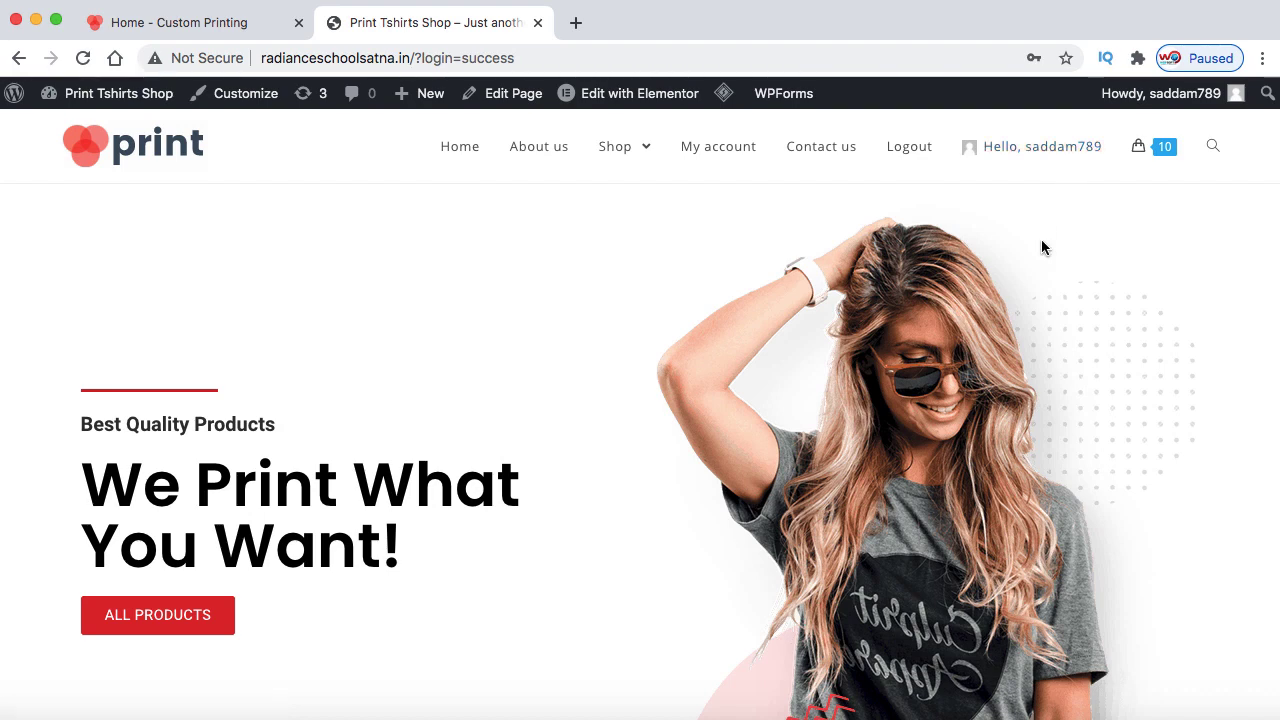
{"action": "left_click", "coordinate": [909, 147]}
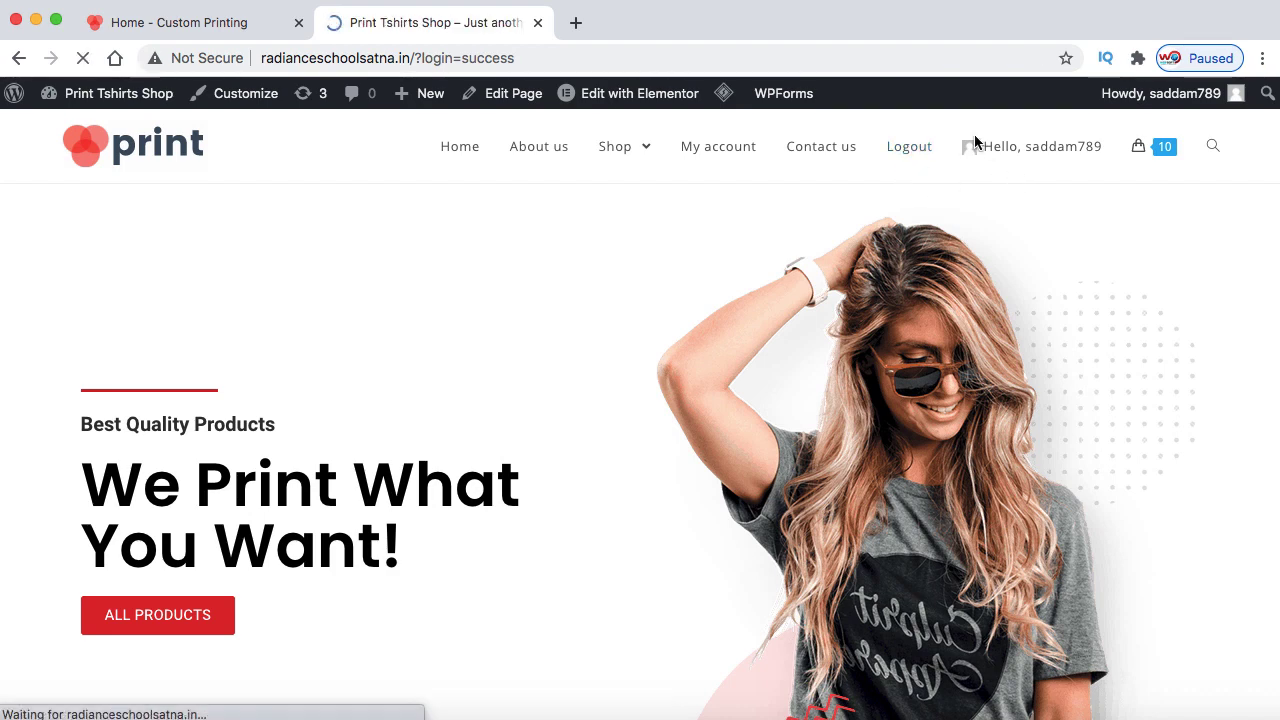
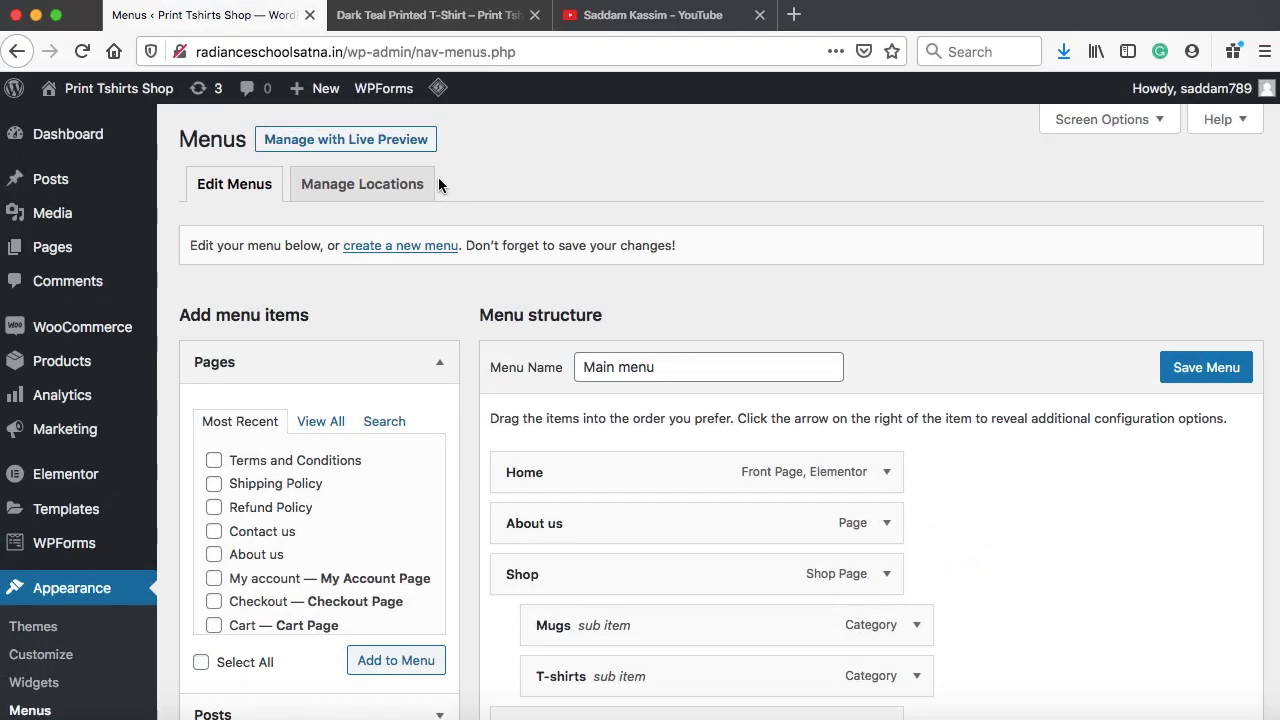
Search new plugins for 'salert', then install and activate SALERT – Fake Sales Notification WooCommerce
{"action": "scroll", "coordinate": [438, 184], "scroll_direction": "down", "scroll_amount": 5}
{"action": "mouse_move", "coordinate": [165, 387]}
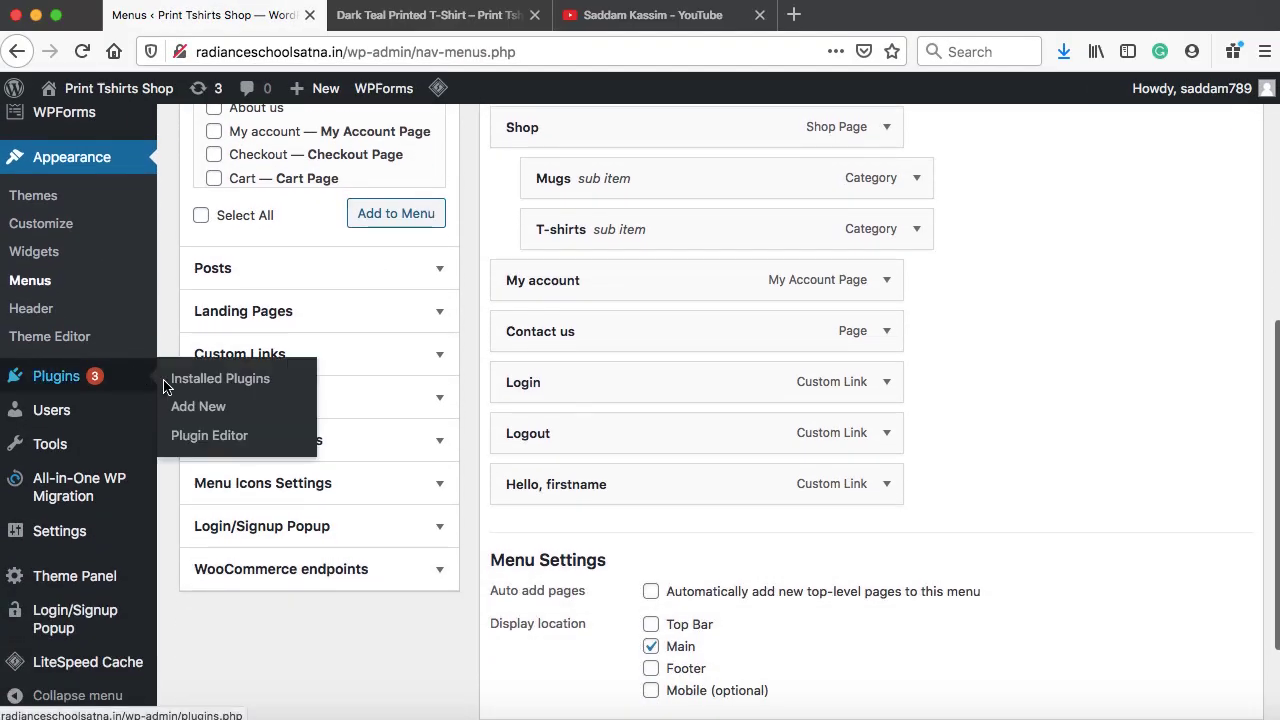
{"action": "left_click", "coordinate": [189, 410]}
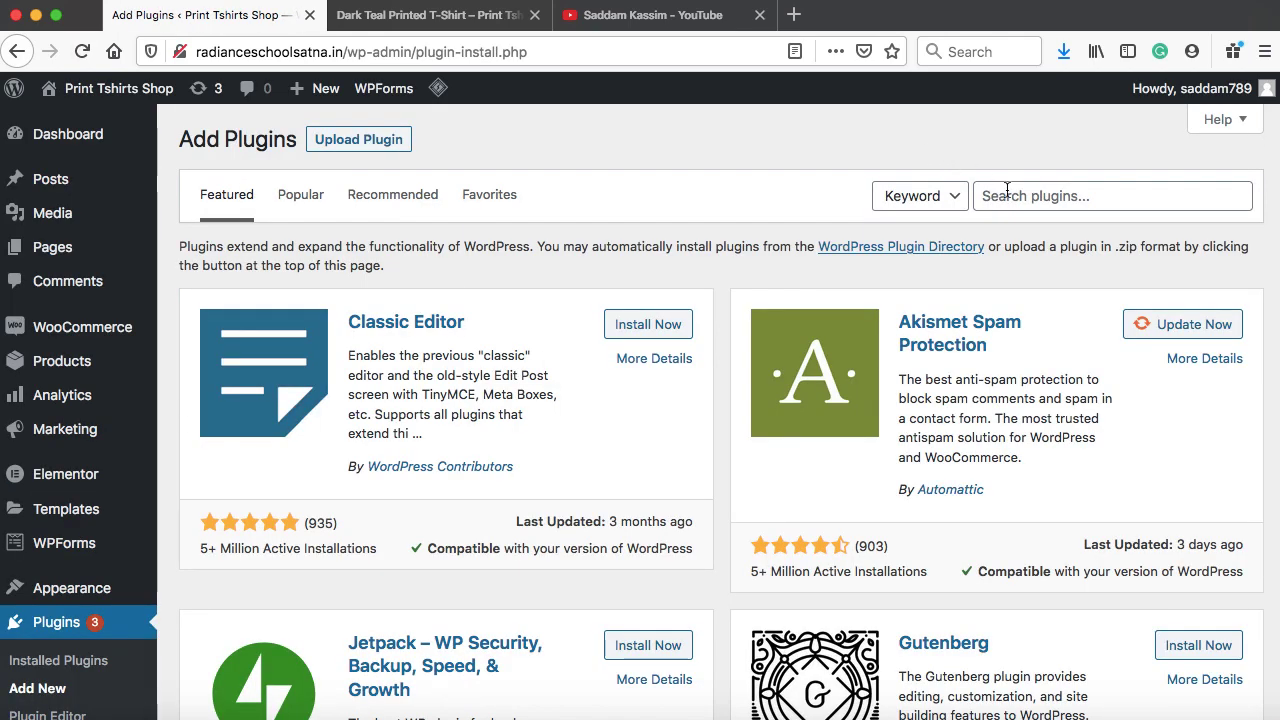
{"action": "left_click", "coordinate": [1007, 195]}
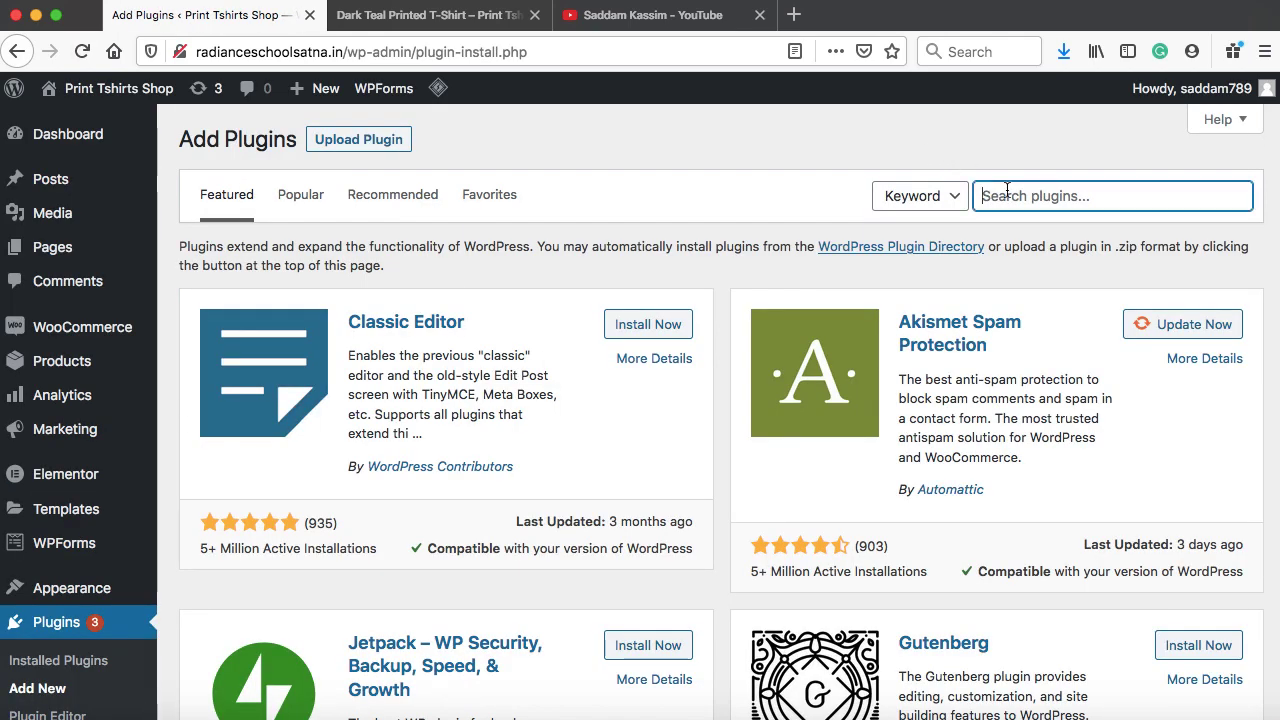
{"action": "type", "text": "salert"}
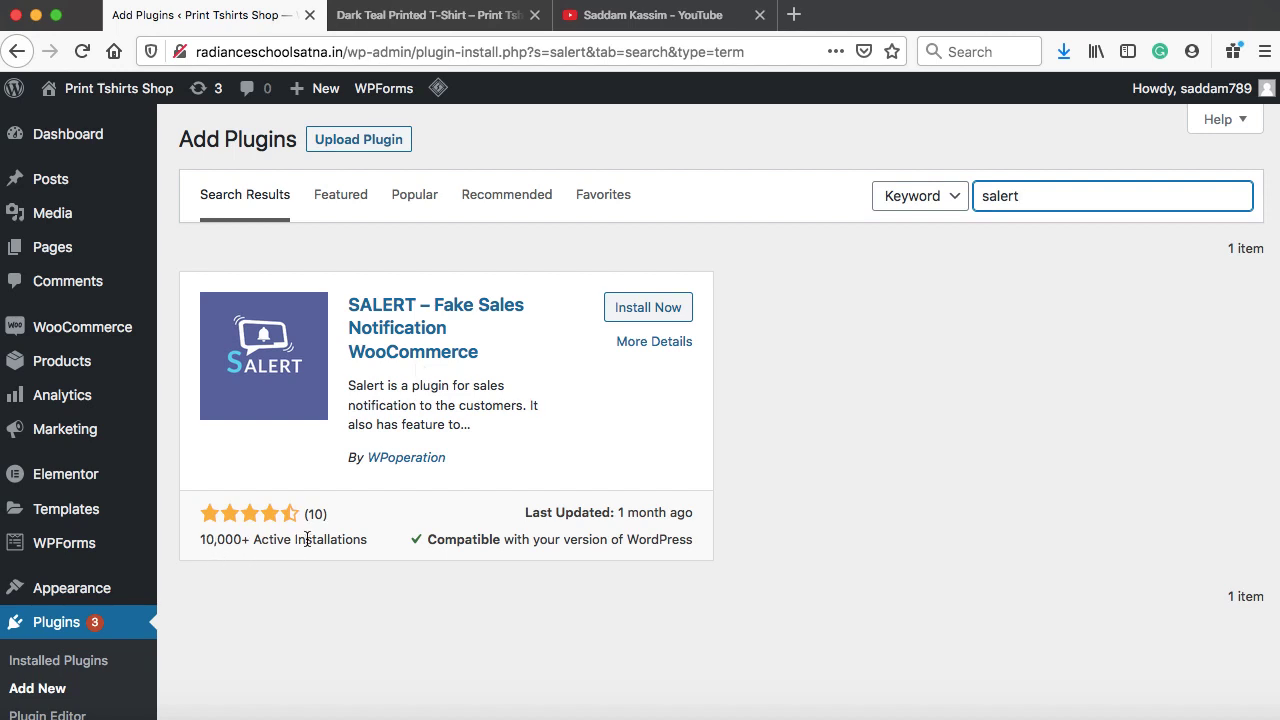
{"action": "left_click", "coordinate": [670, 307]}
{"action": "left_click", "coordinate": [668, 307]}
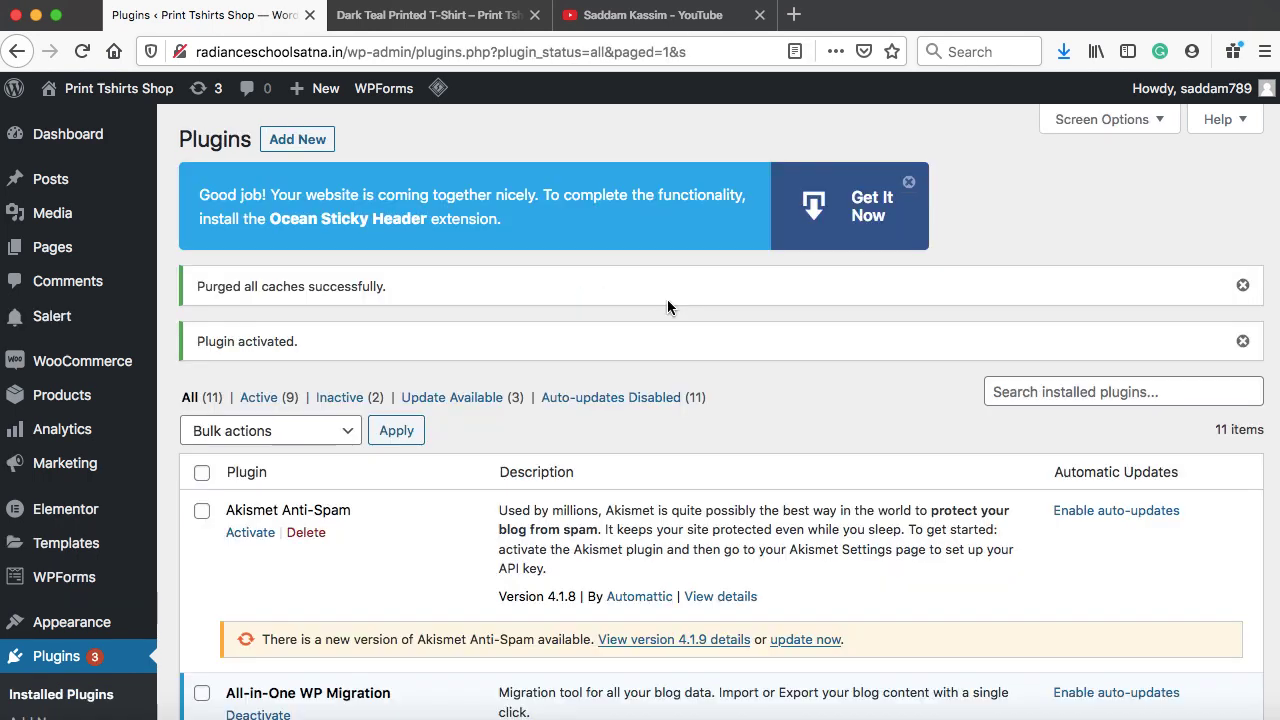
In Salert settings, check Popup Enable and save the settings
{"action": "left_click", "coordinate": [91, 315]}
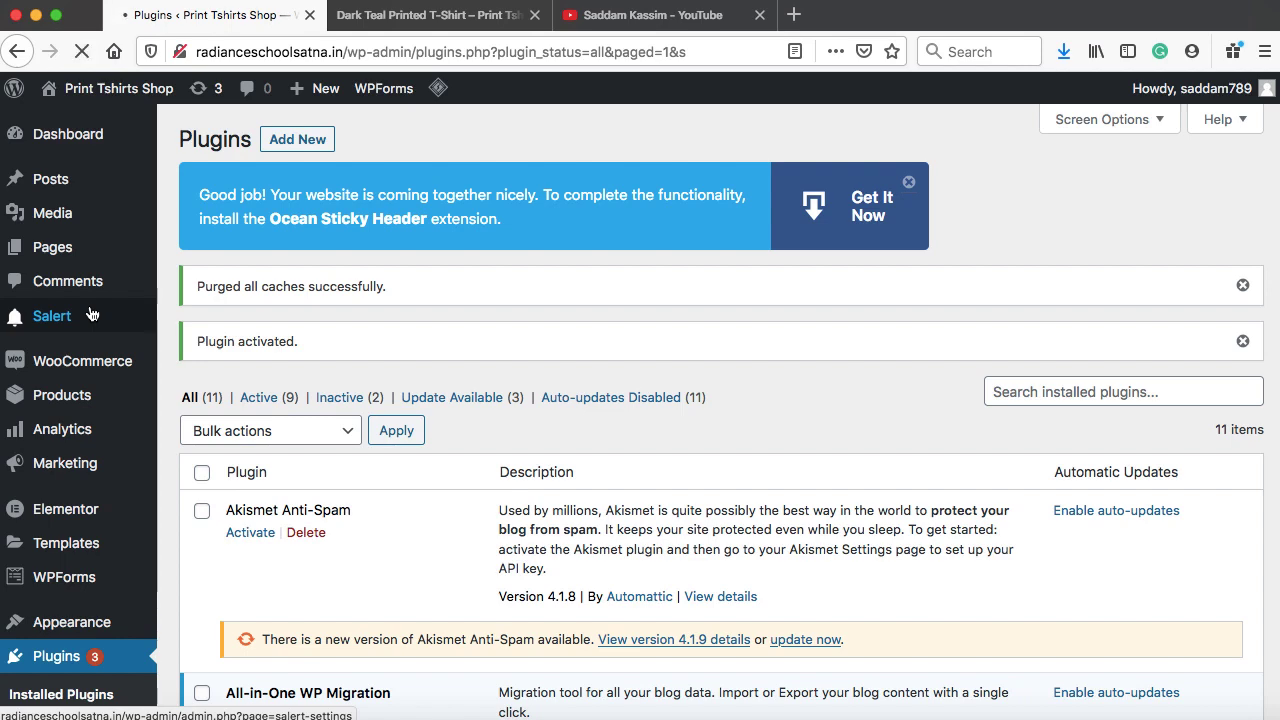
{"action": "scroll", "coordinate": [470, 403], "scroll_direction": "down", "scroll_amount": 3}
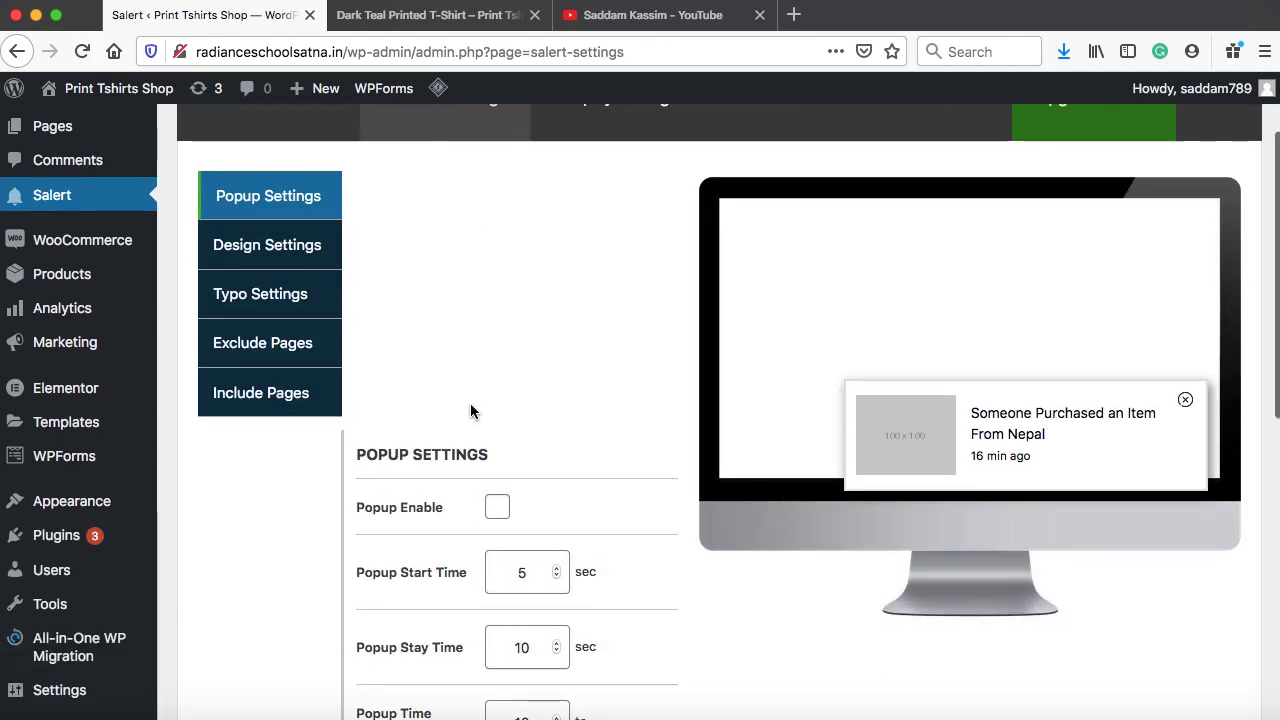
{"action": "left_click", "coordinate": [494, 510]}
{"action": "scroll", "coordinate": [631, 549], "scroll_direction": "down", "scroll_amount": 10}
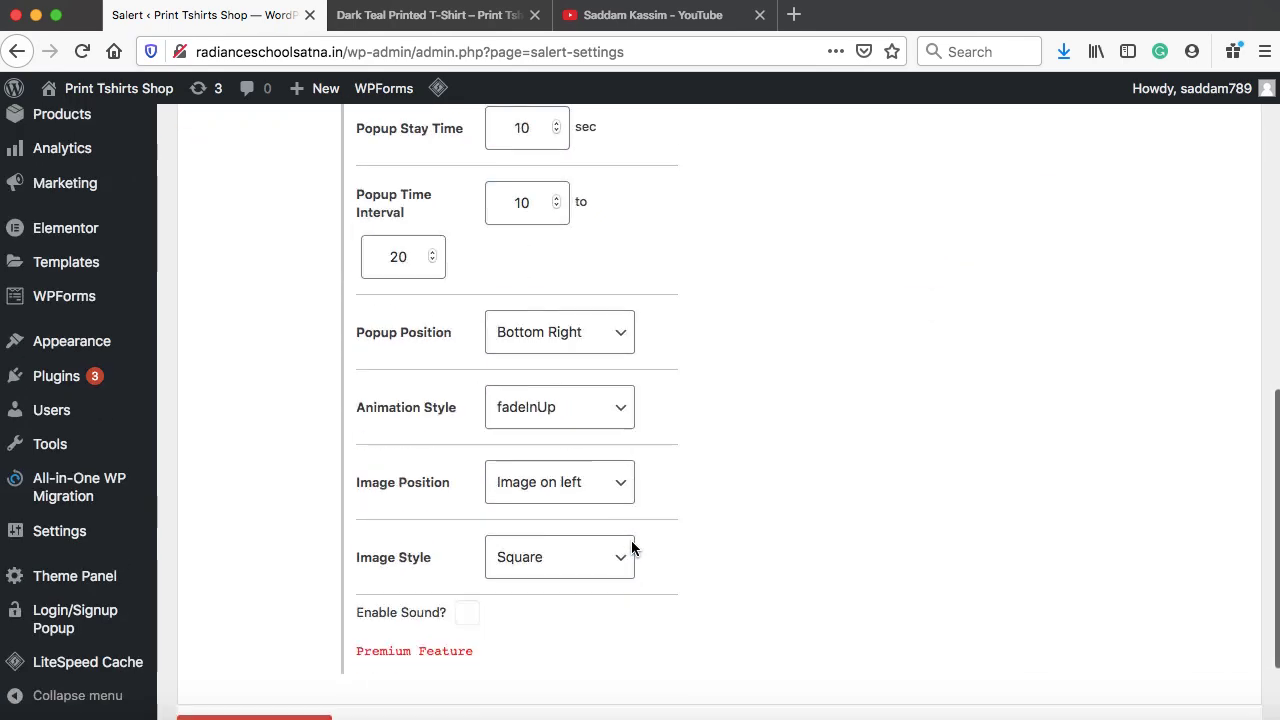
{"action": "left_click", "coordinate": [277, 627]}
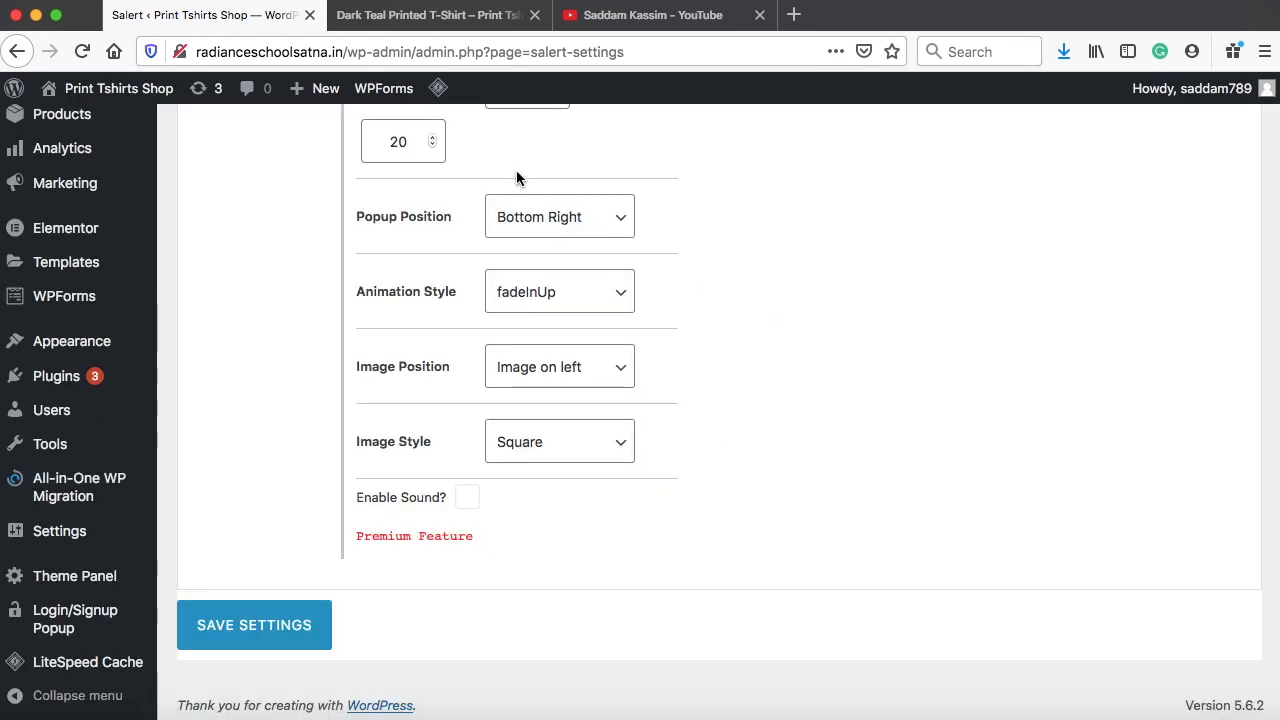
View the store homepage to confirm the purchase notification appears, then return to Salert settings
{"action": "left_click", "coordinate": [428, 18]}
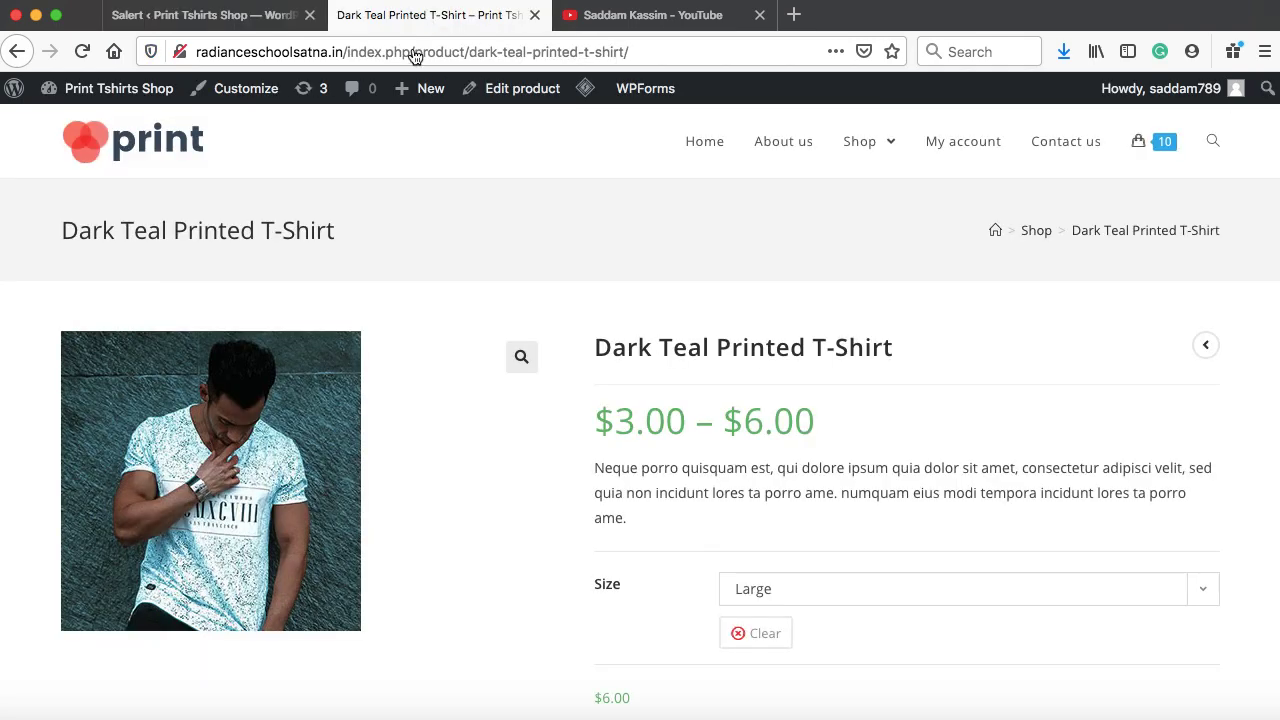
{"action": "left_click", "coordinate": [166, 160]}
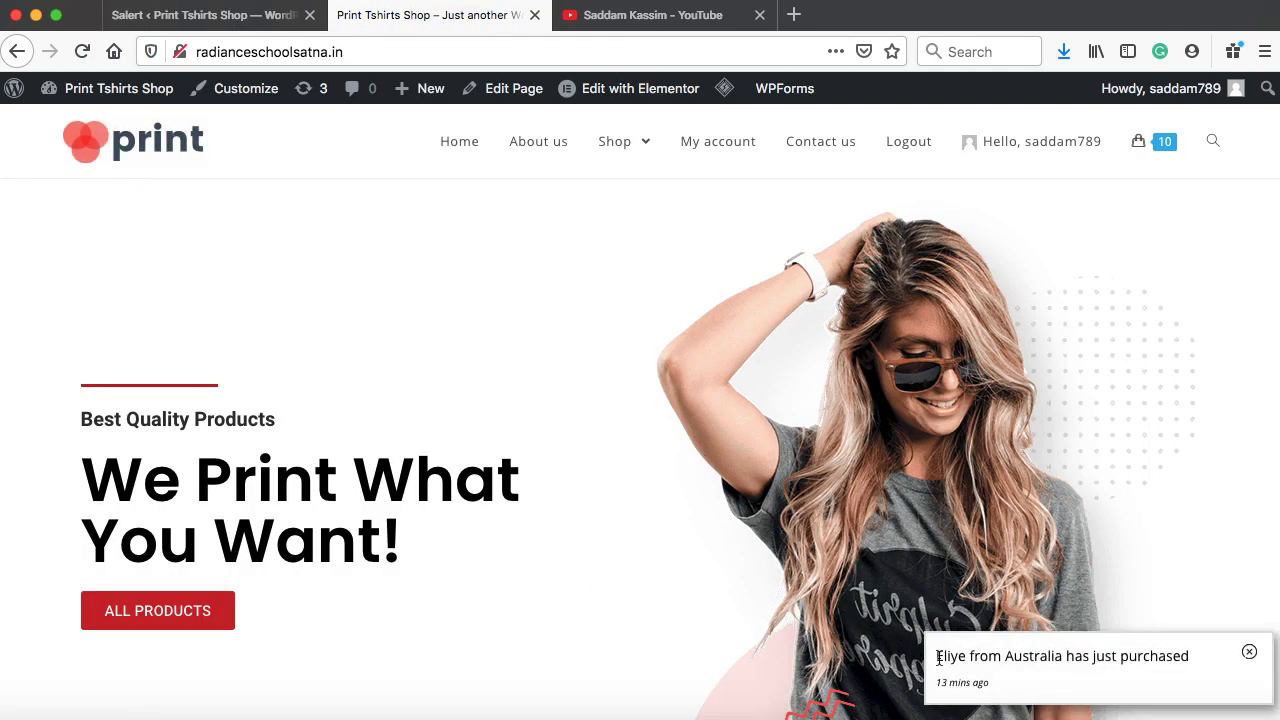
{"action": "left_click_drag", "start_coordinate": [935, 656], "coordinate": [966, 657]}
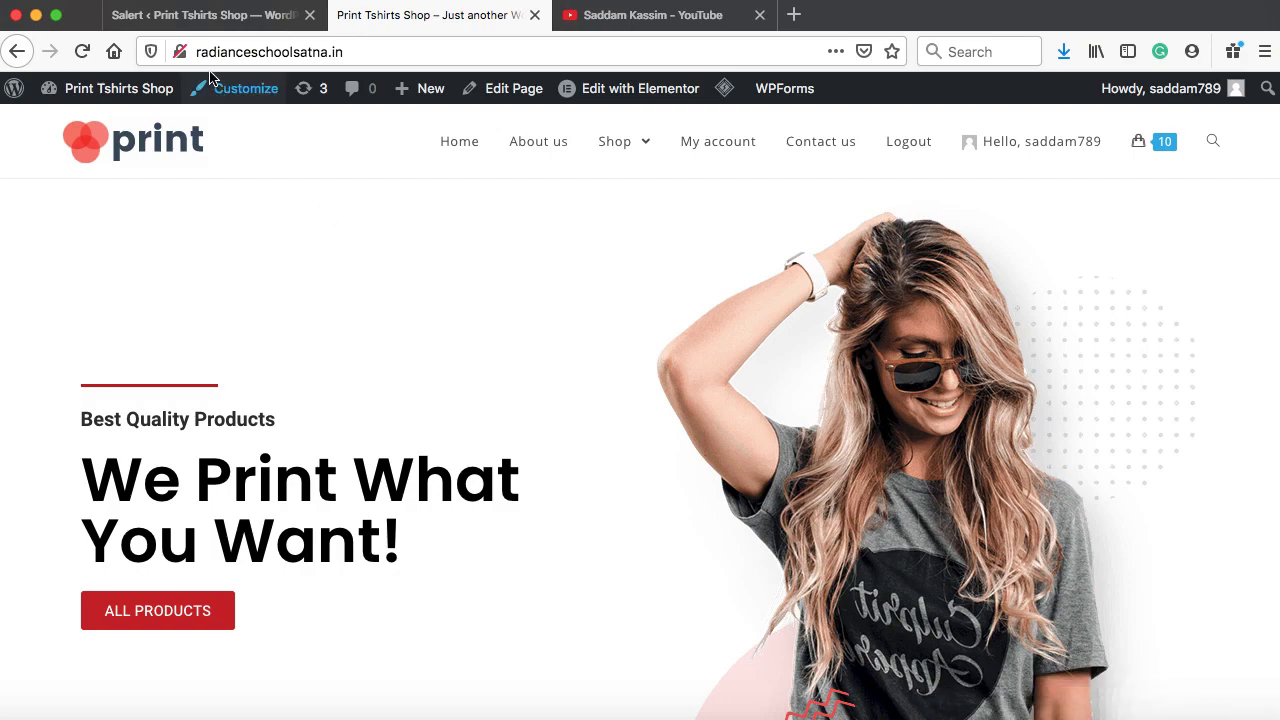
{"action": "left_click", "coordinate": [200, 22]}
{"action": "scroll", "coordinate": [285, 292], "scroll_direction": "up", "scroll_amount": 10}
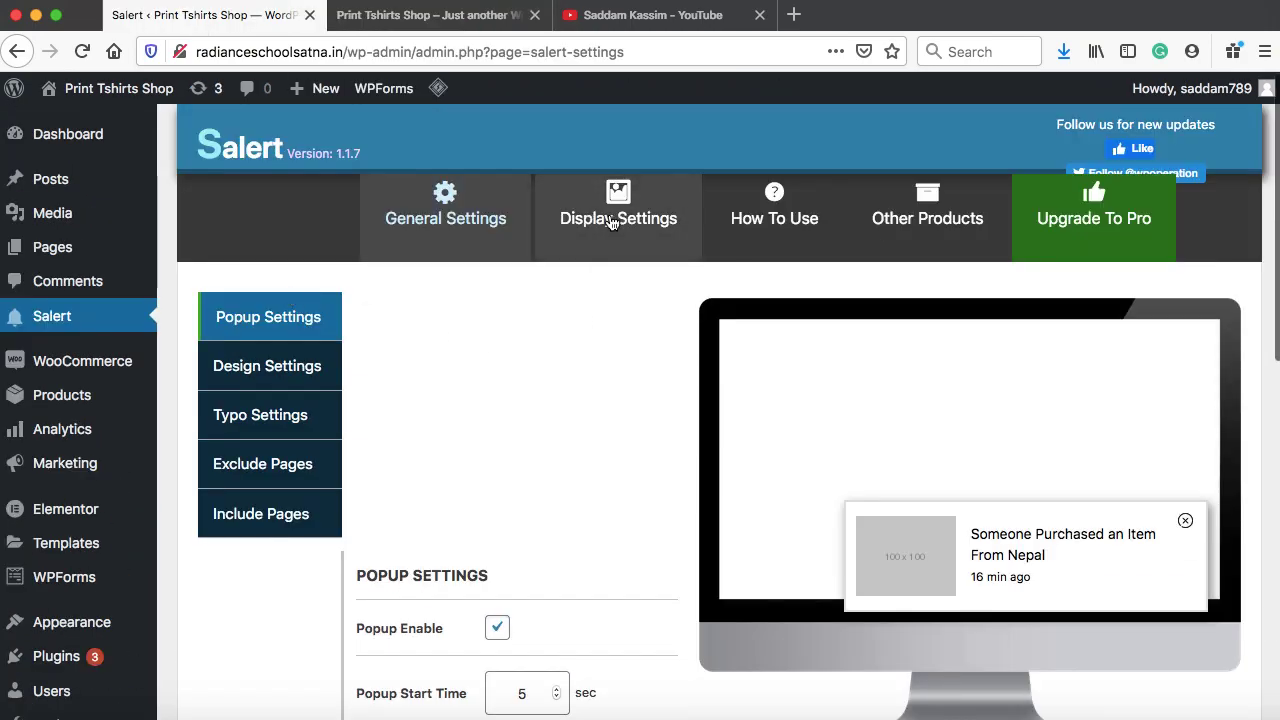
In Salert Display Settings, edit the Enter Person Names list to add a third name
{"action": "left_click", "coordinate": [620, 233]}
{"action": "scroll", "coordinate": [603, 355], "scroll_direction": "down", "scroll_amount": 4}
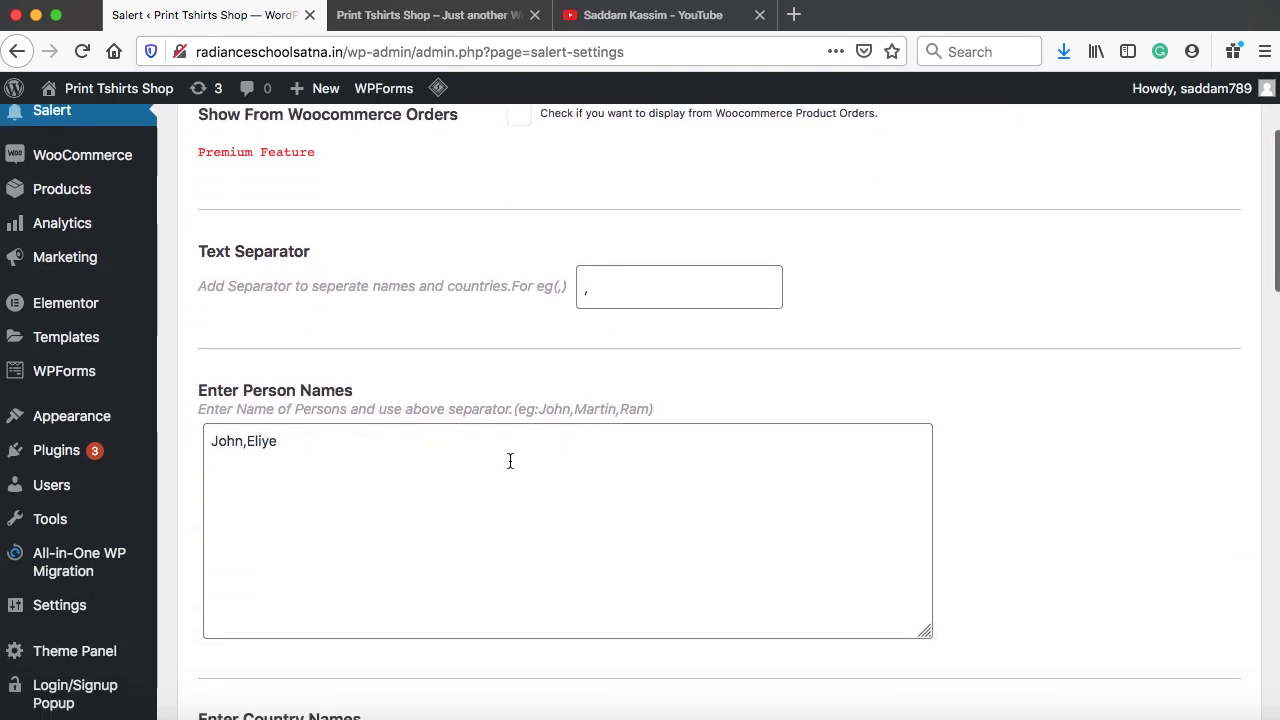
{"action": "scroll", "coordinate": [510, 461], "scroll_direction": "up", "scroll_amount": 1}
{"action": "left_click", "coordinate": [457, 457]}
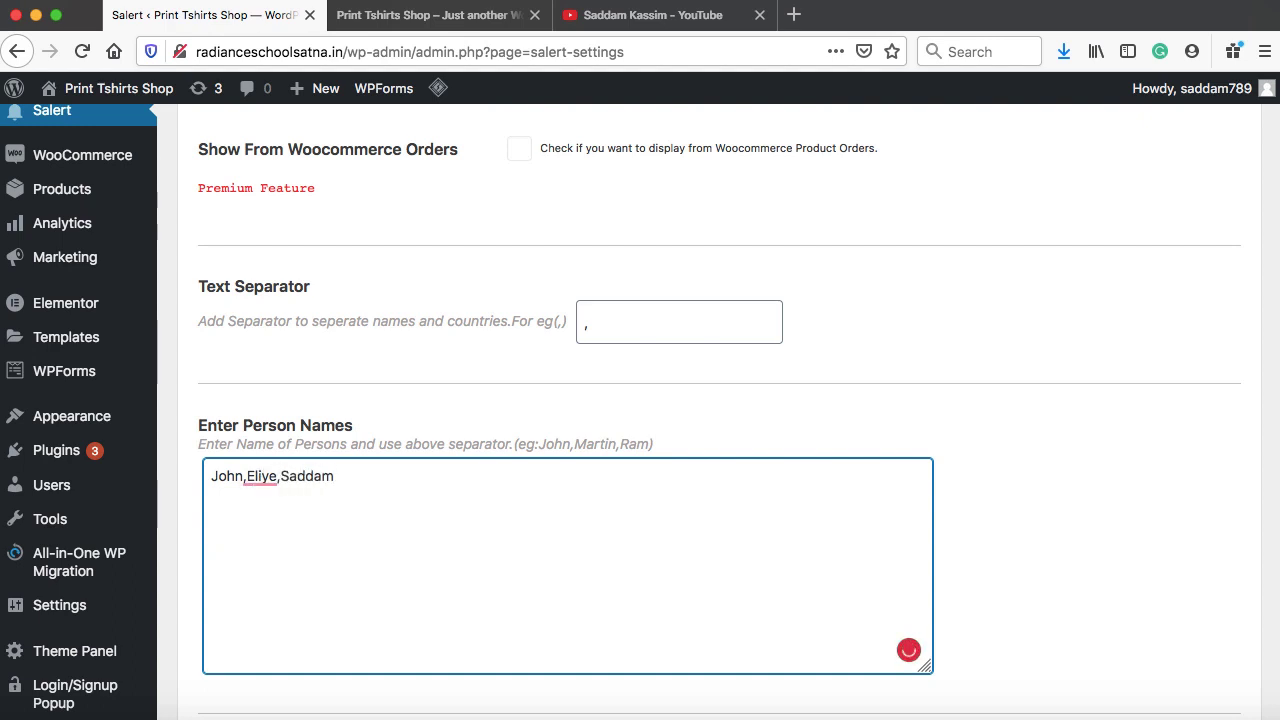
{"action": "key", "text": "BackSpace"}
Append India to the country names list after Australia and USA
{"action": "scroll", "coordinate": [340, 470], "scroll_direction": "down", "scroll_amount": 5}
{"action": "left_click", "coordinate": [310, 447]}
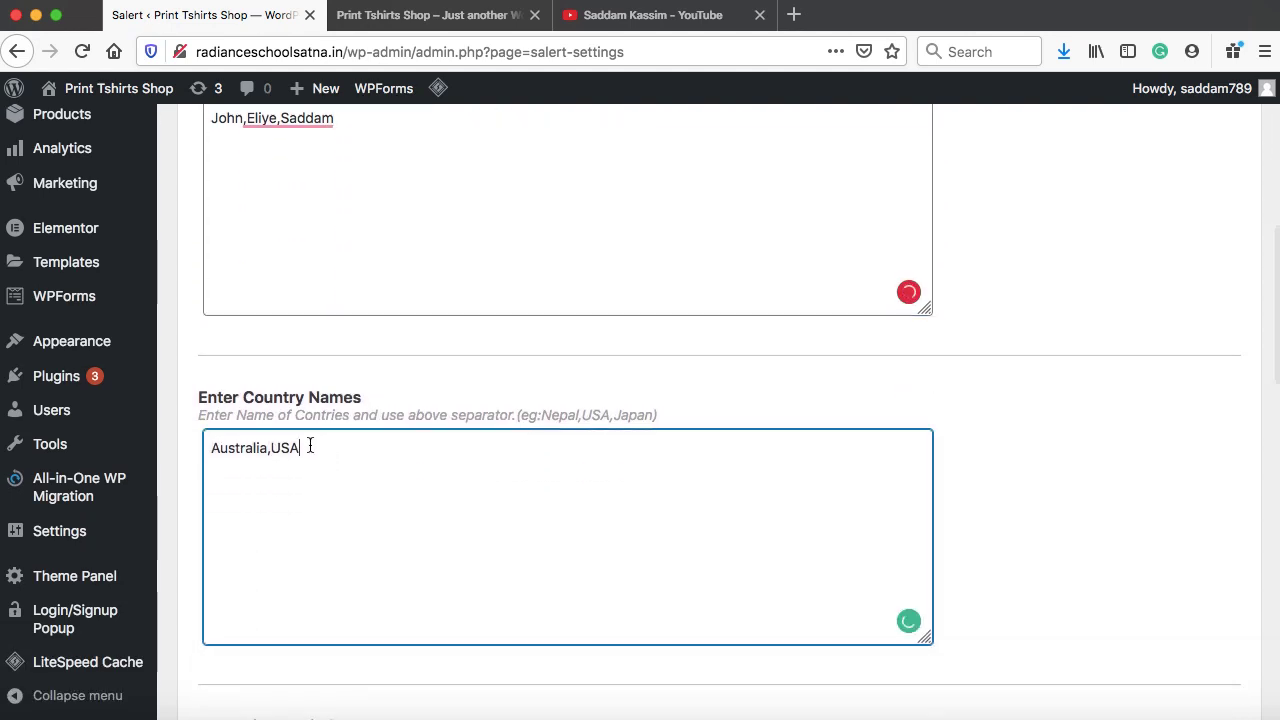
{"action": "type", "text": "India"}
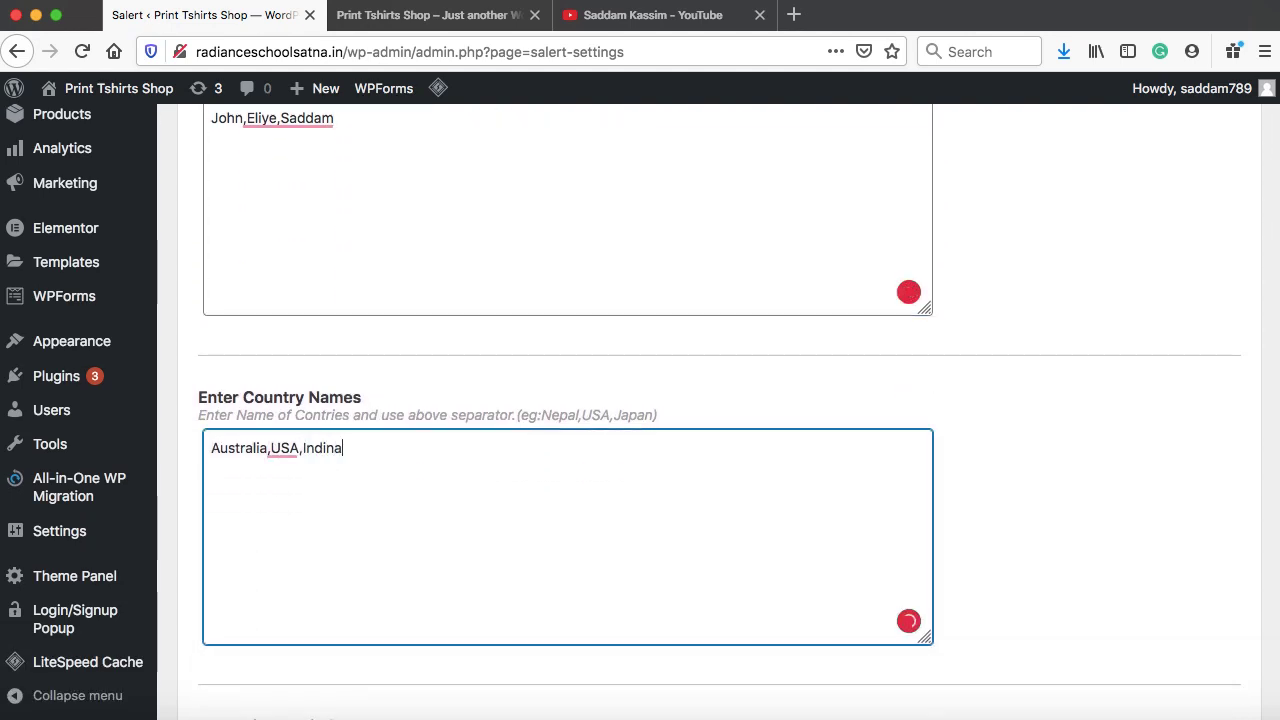
{"action": "scroll", "coordinate": [568, 450], "scroll_direction": "down", "scroll_amount": 5}
{"action": "scroll", "coordinate": [215, 360], "scroll_direction": "down", "scroll_amount": 8}
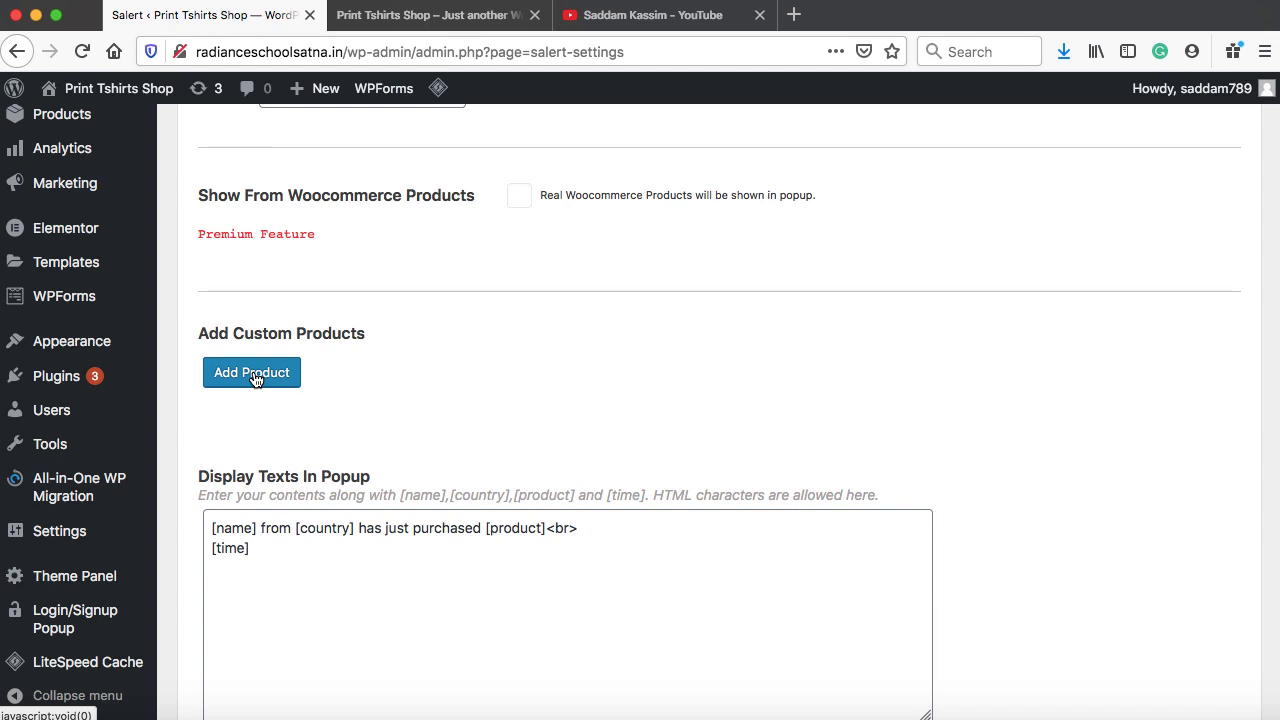
Add the Tees custom product with the teal printed T-shirt photo as its image
{"action": "left_click", "coordinate": [252, 374]}
{"action": "left_click", "coordinate": [334, 392]}
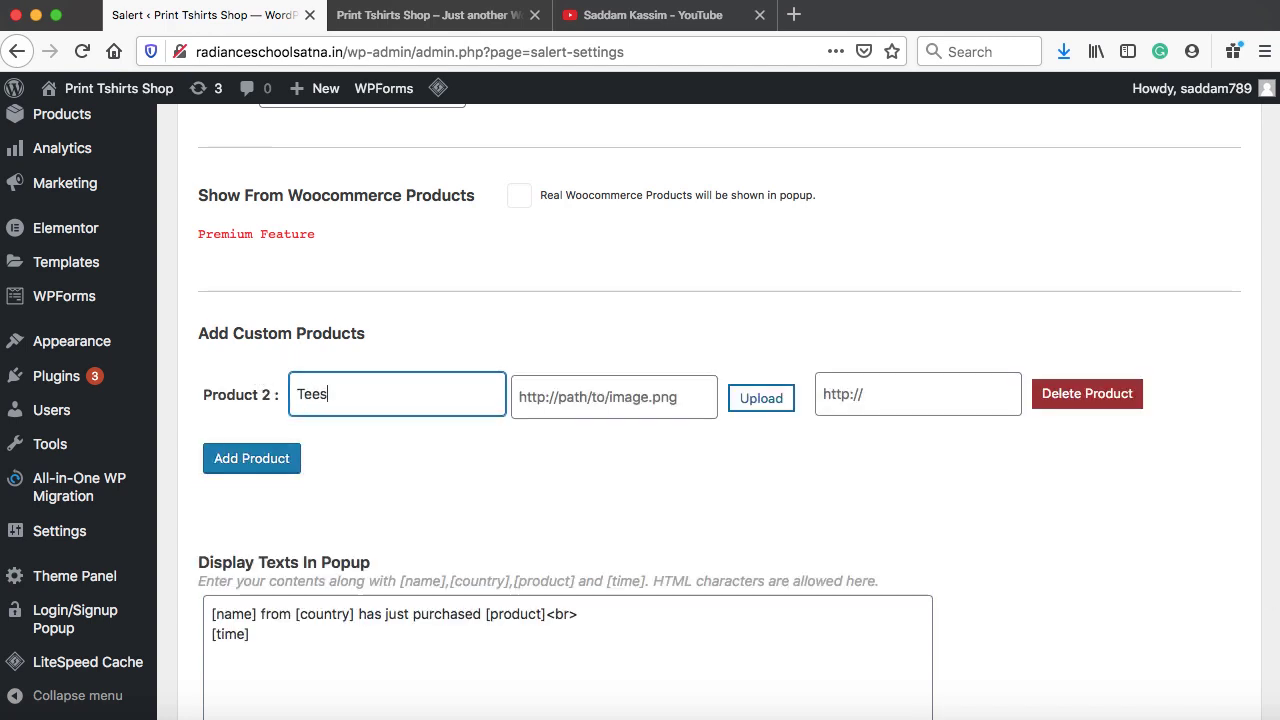
{"action": "left_click", "coordinate": [762, 400]}
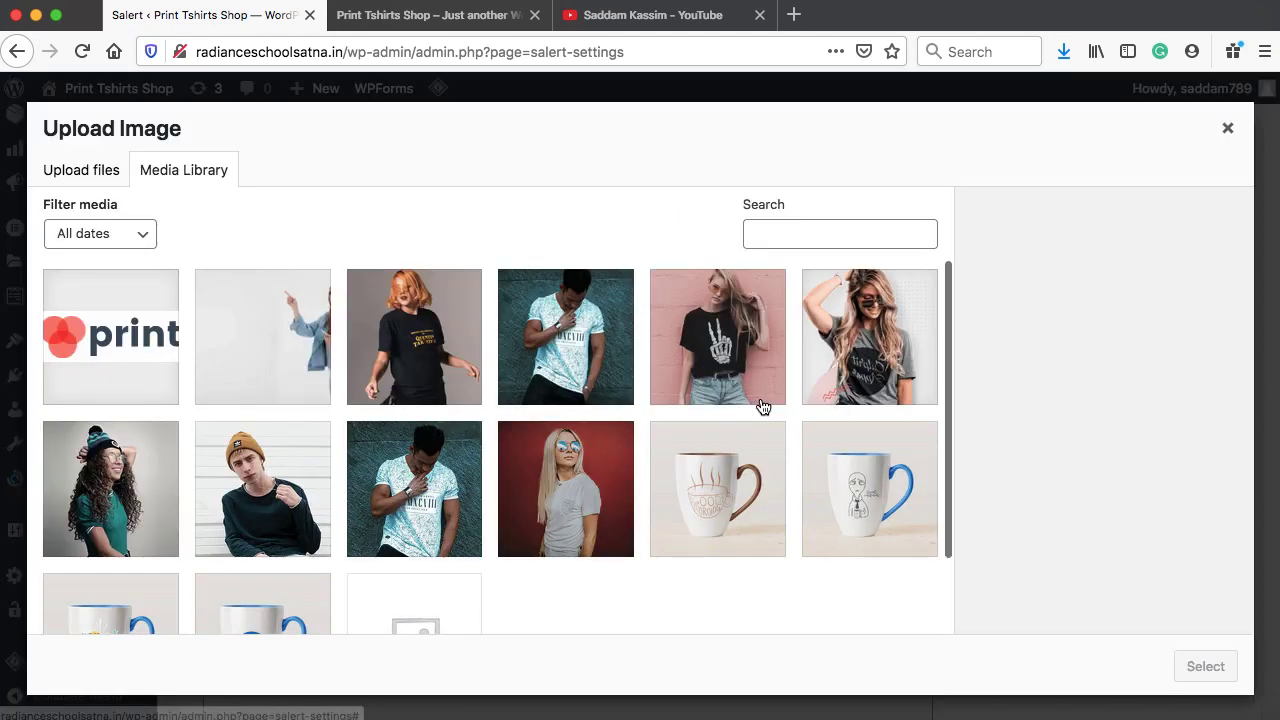
{"action": "left_click", "coordinate": [574, 349]}
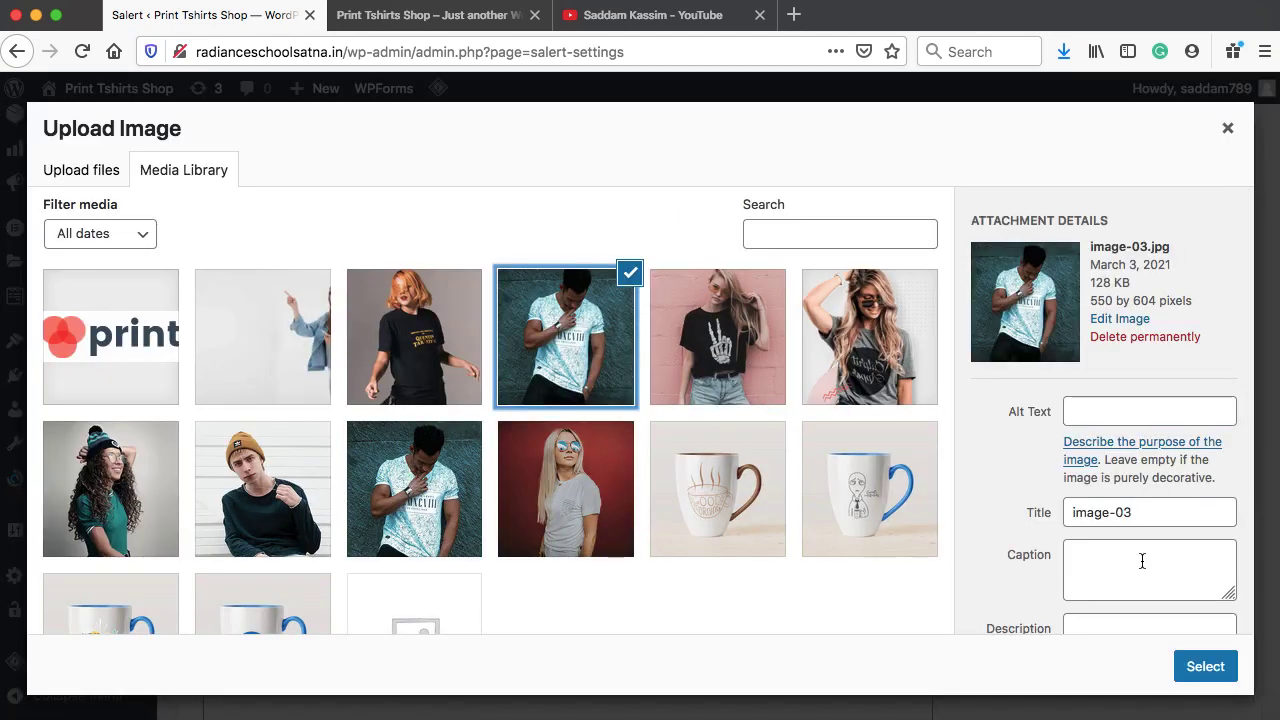
{"action": "left_click", "coordinate": [1206, 668]}
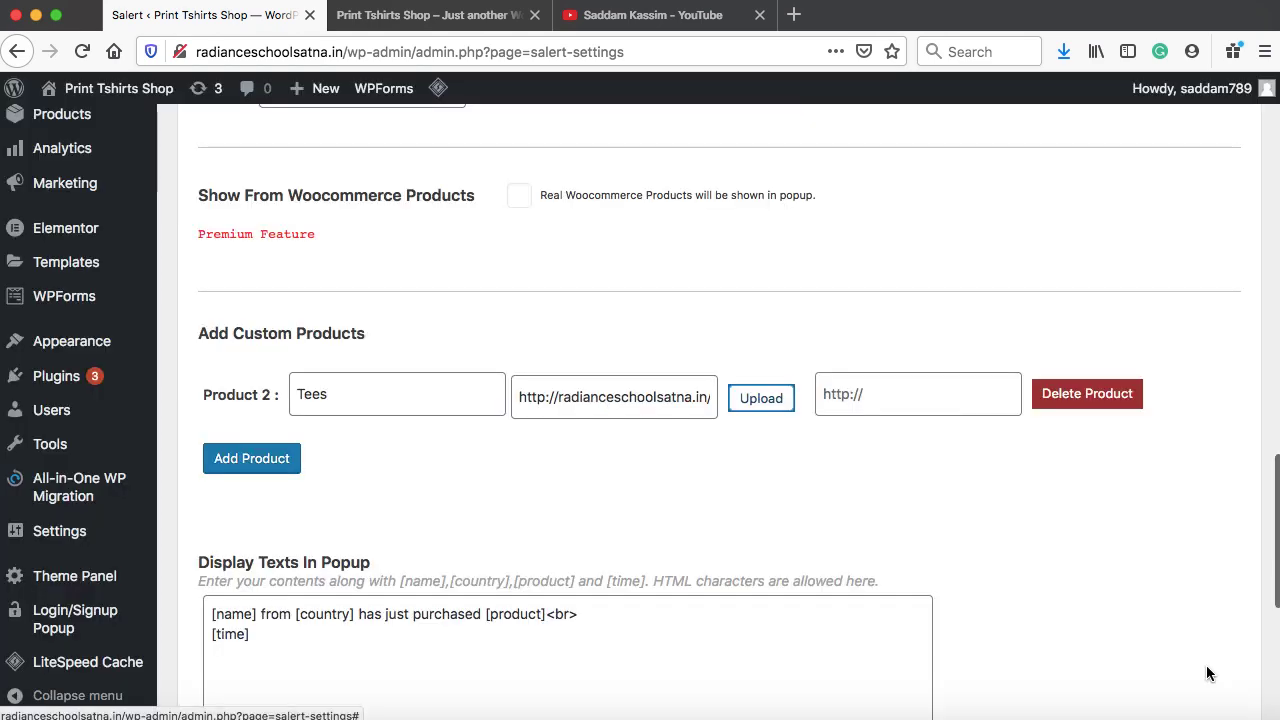
{"action": "left_click", "coordinate": [888, 400]}
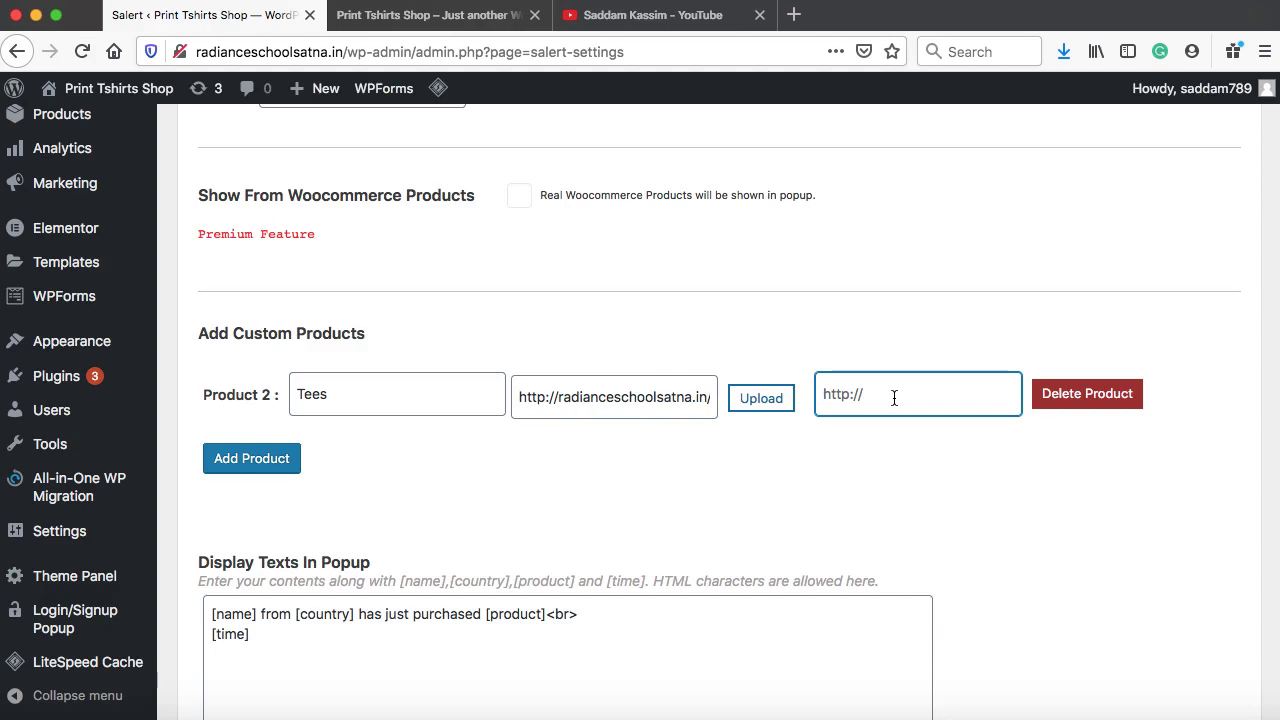
Copy the Dark Teal Printed T-Shirt product URL from the storefront and paste it as the Tees link
{"action": "left_click", "coordinate": [443, 14]}
{"action": "scroll", "coordinate": [564, 285], "scroll_direction": "down", "scroll_amount": 5}
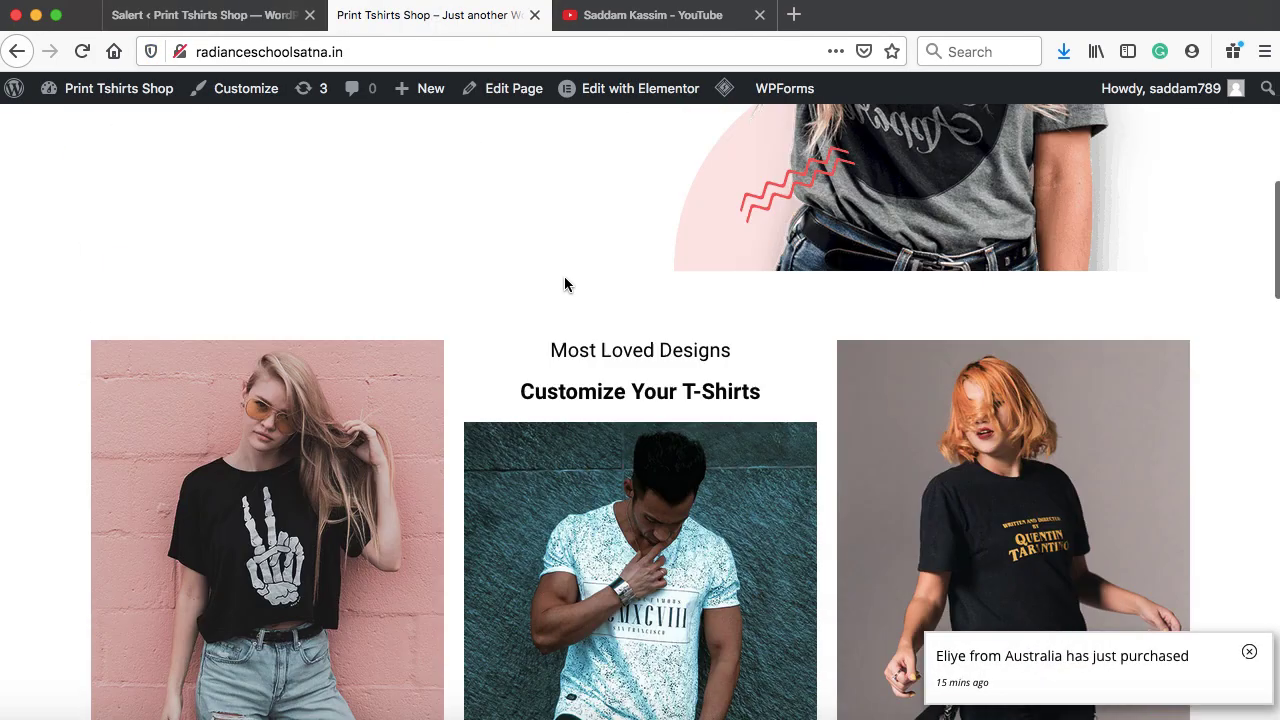
{"action": "scroll", "coordinate": [564, 285], "scroll_direction": "down", "scroll_amount": 15}
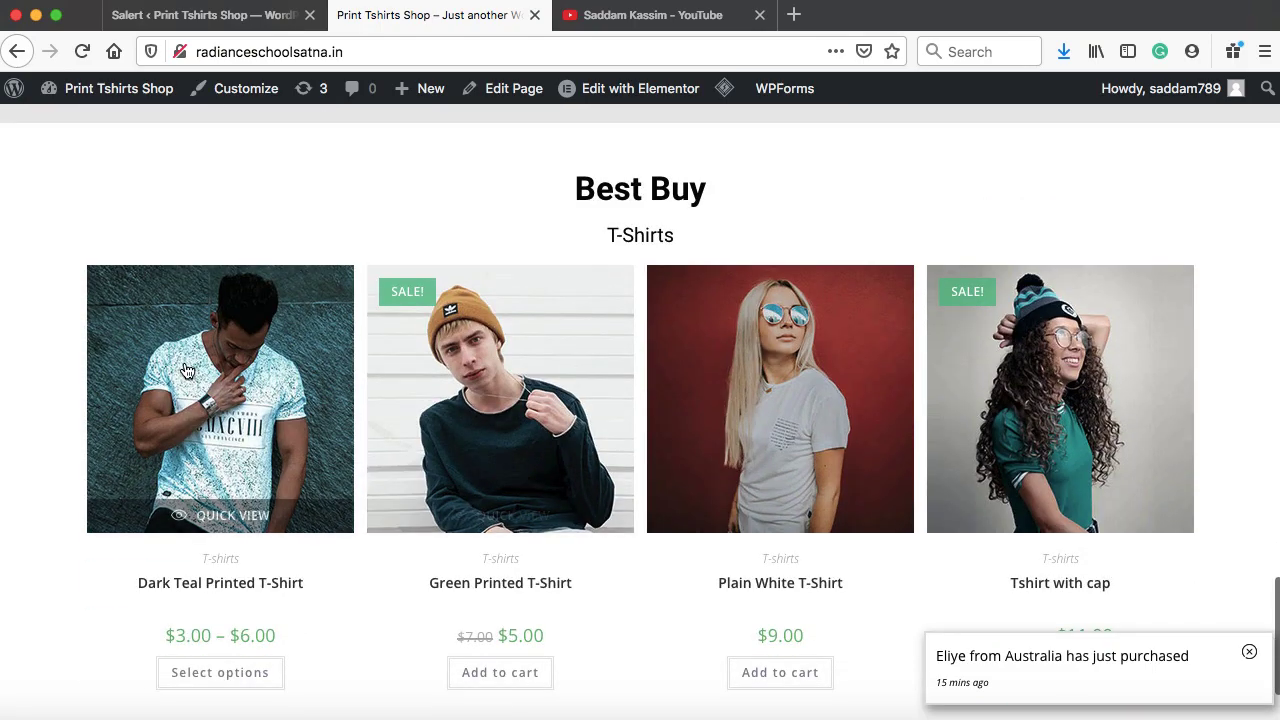
{"action": "right_click", "coordinate": [185, 370]}
{"action": "left_click", "coordinate": [278, 474]}
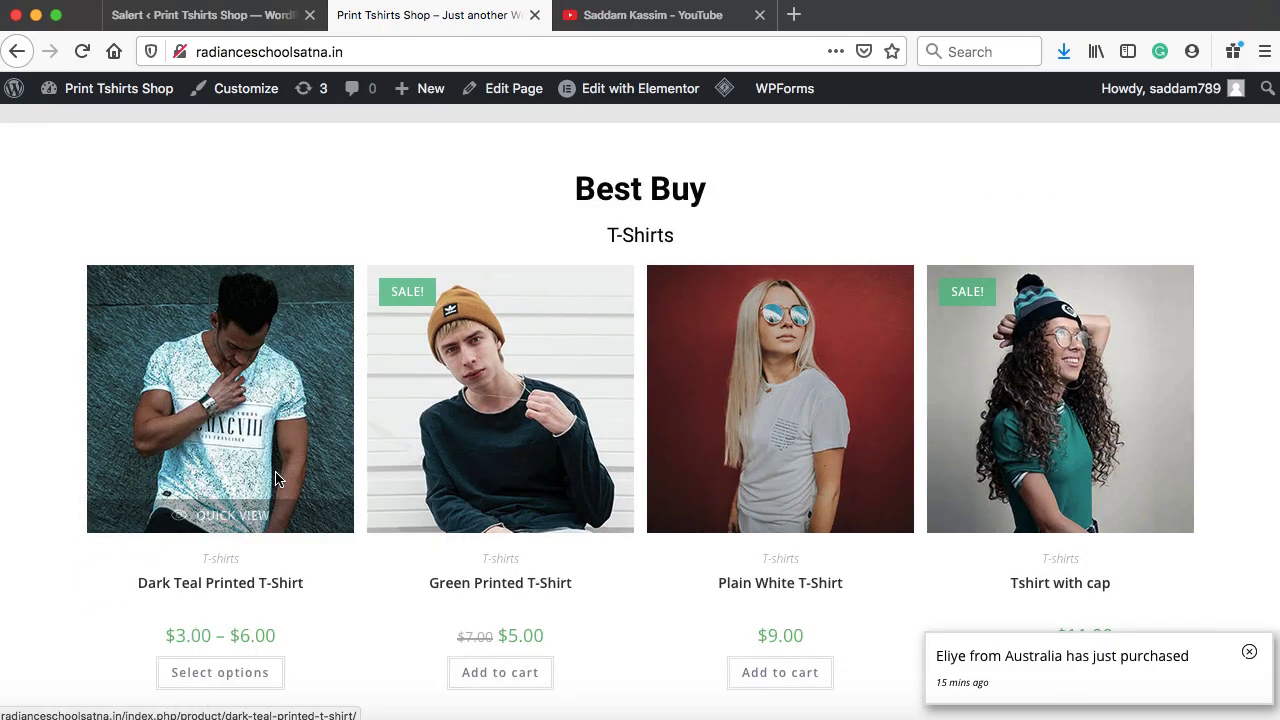
{"action": "key", "text": "ctrl+shift+Tab"}
{"action": "right_click", "coordinate": [887, 394]}
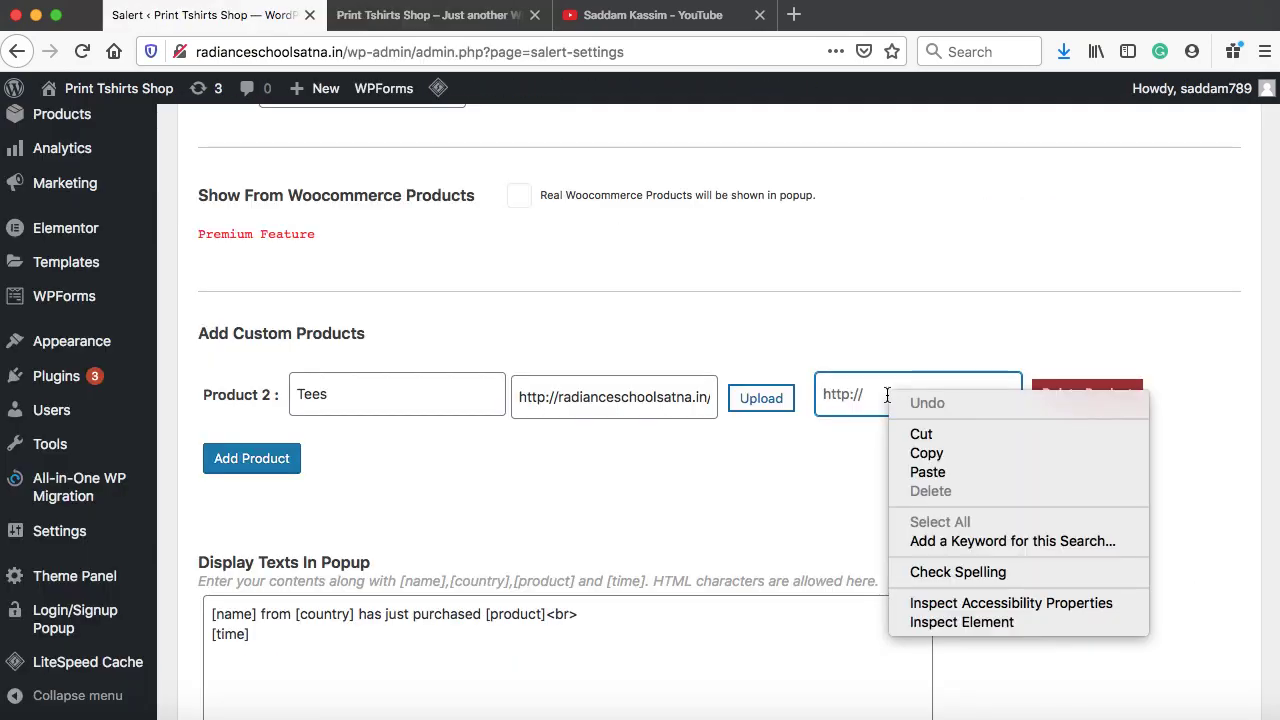
{"action": "left_click", "coordinate": [924, 472]}
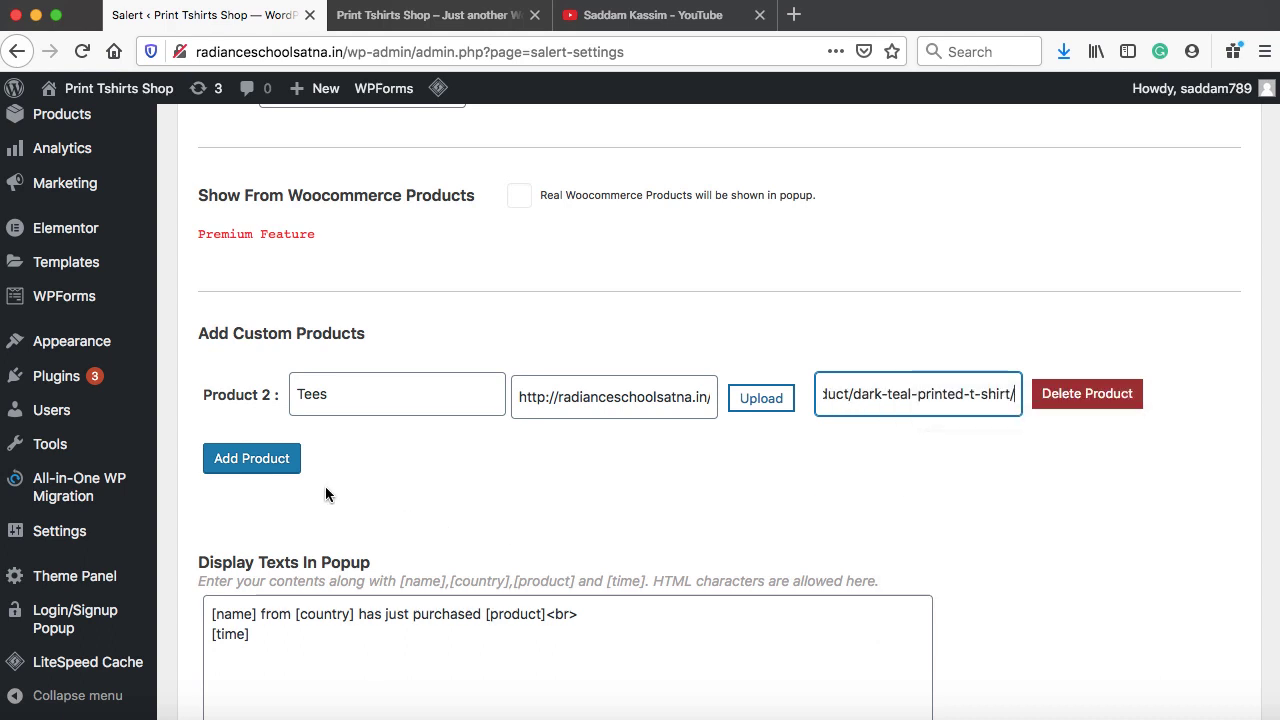
Add Product 3 'Mug' with the white coffee mug photo and a '#' link
{"action": "left_click", "coordinate": [257, 458]}
{"action": "left_click", "coordinate": [337, 471]}
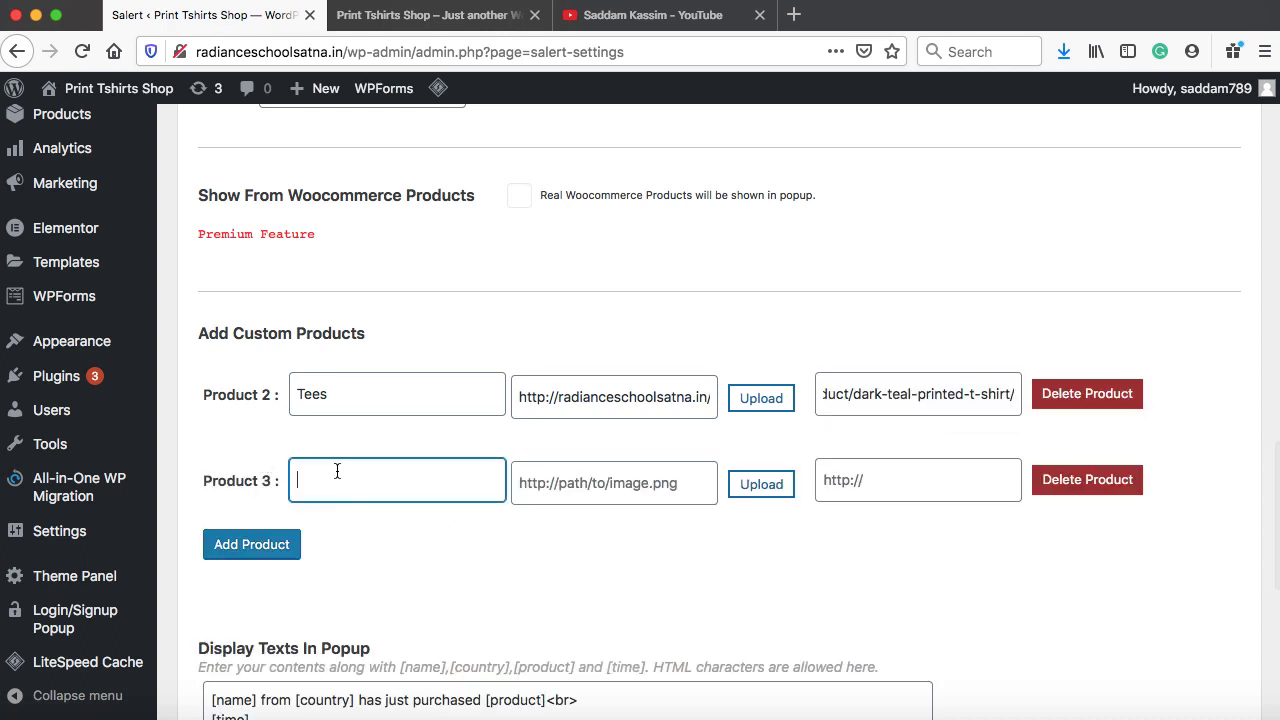
{"action": "type", "text": "Mug"}
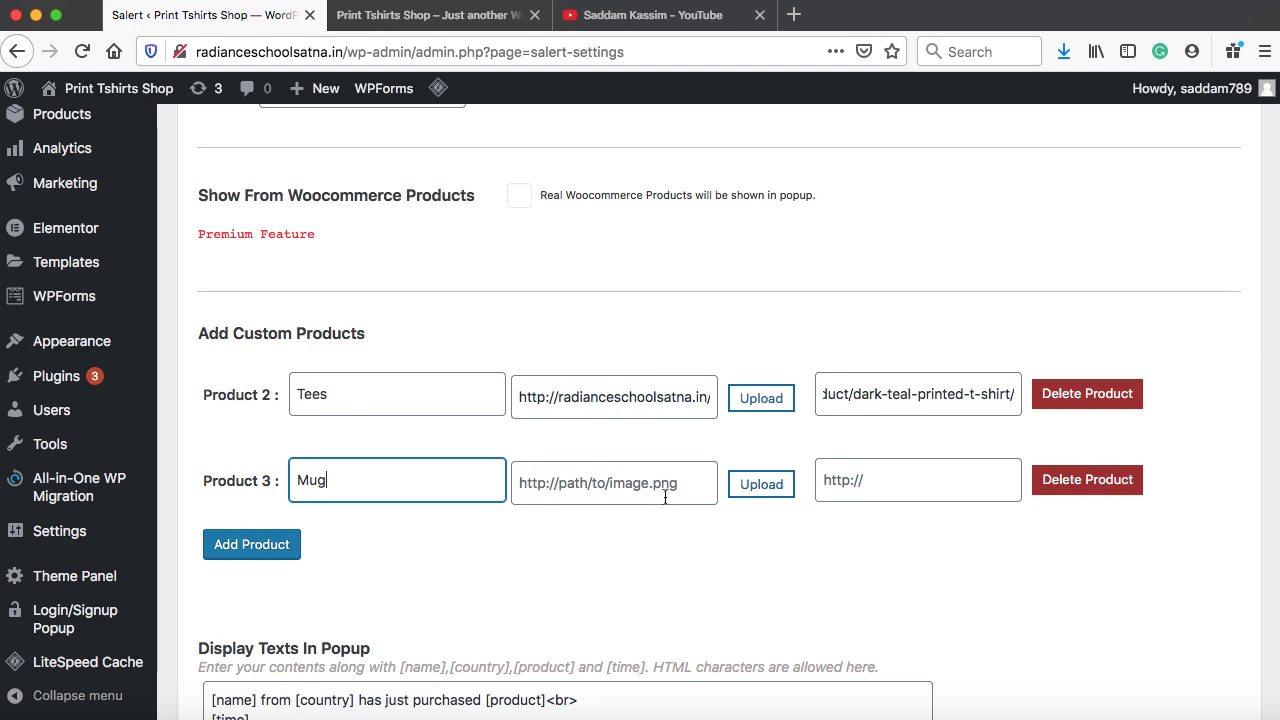
{"action": "left_click", "coordinate": [760, 484]}
{"action": "left_click", "coordinate": [695, 490]}
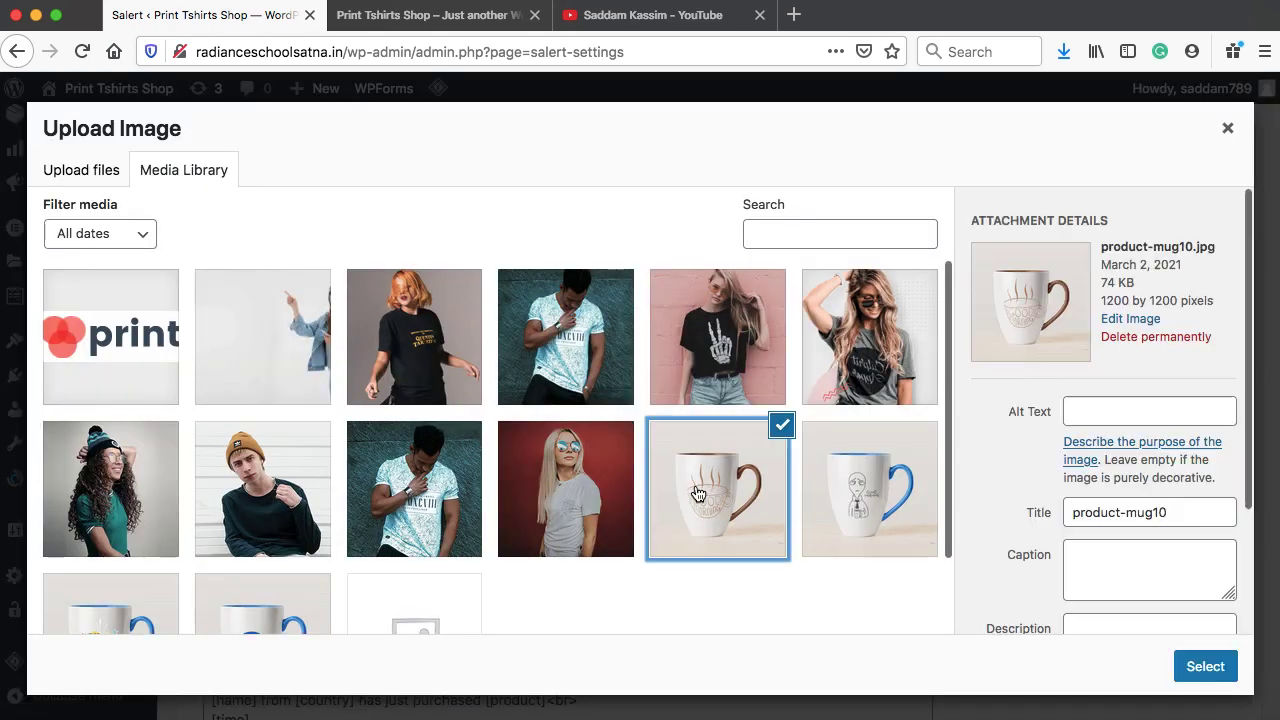
{"action": "left_click", "coordinate": [1215, 666]}
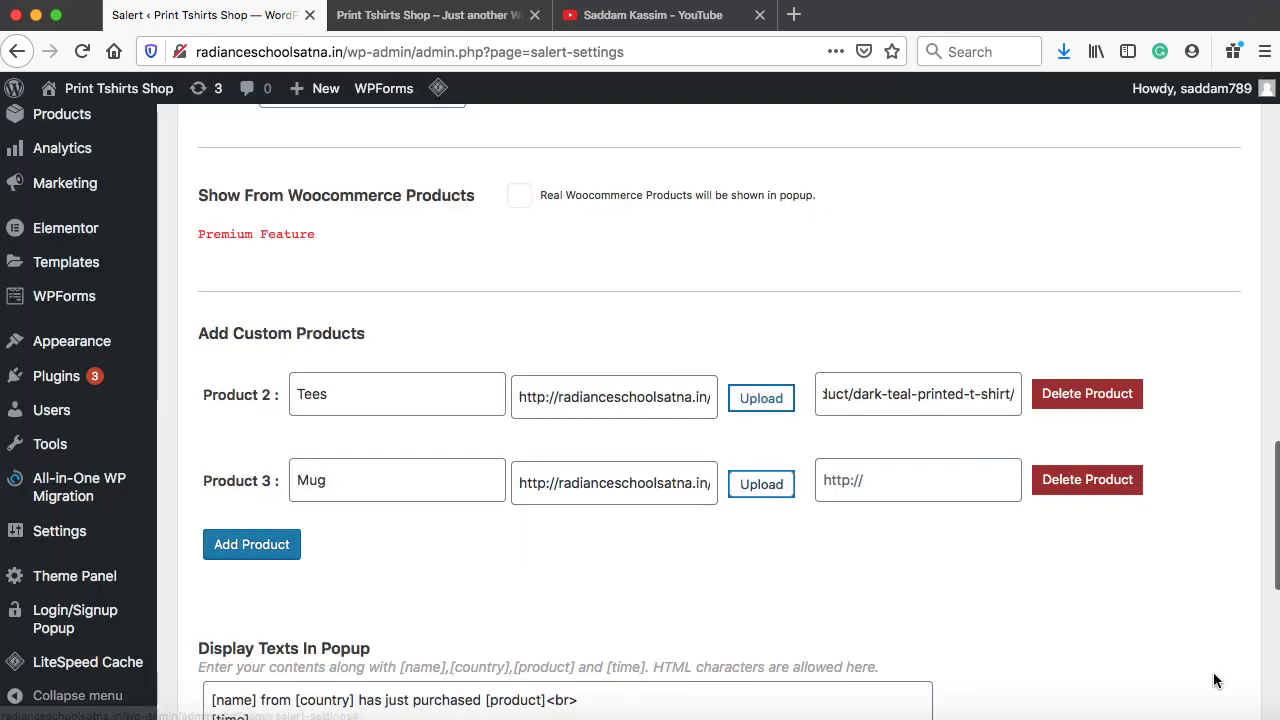
{"action": "left_click", "coordinate": [920, 483]}
{"action": "type", "text": "#"}
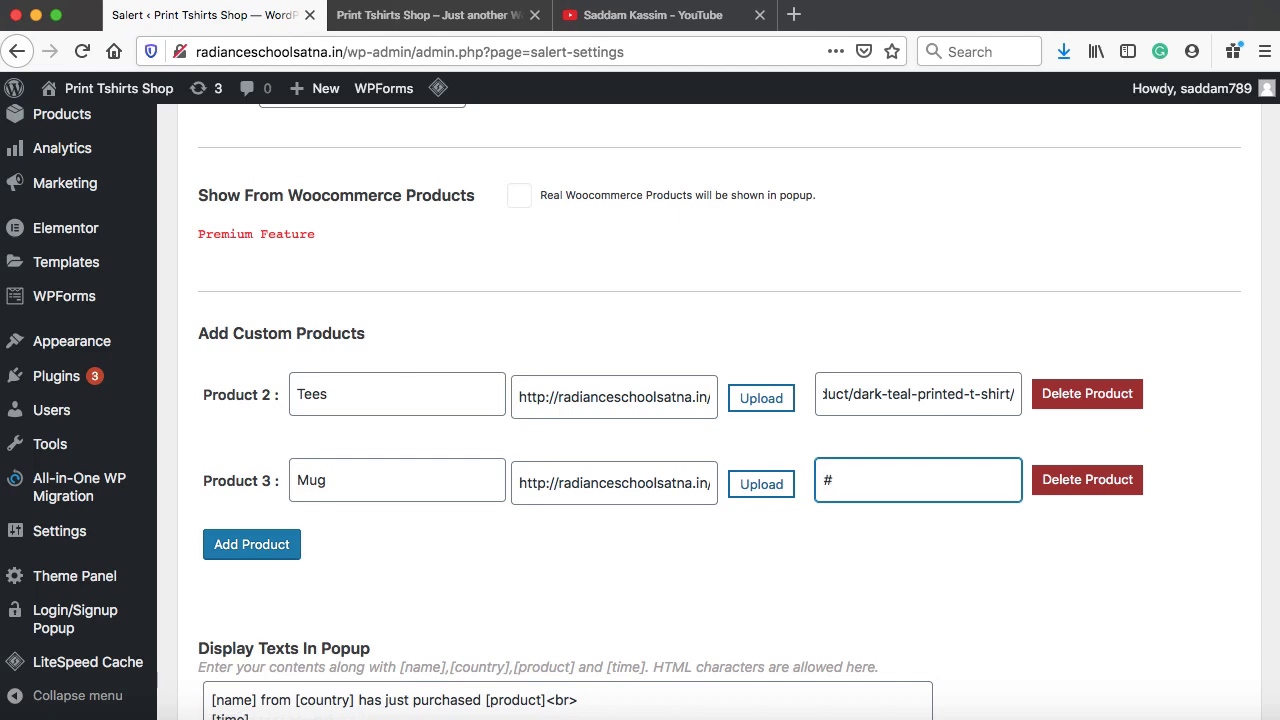
Add a Product 4 entry for Female Tees and save the Salert settings
{"action": "left_click", "coordinate": [265, 550]}
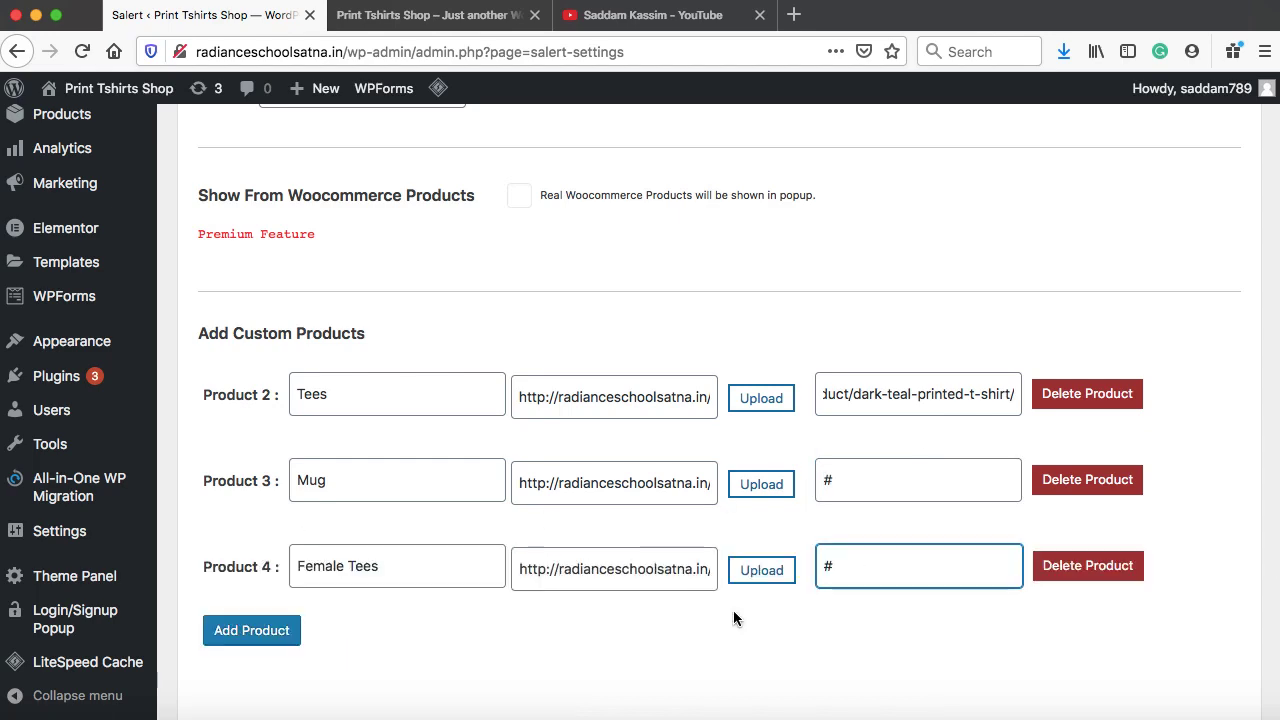
{"action": "scroll", "coordinate": [733, 610], "scroll_direction": "down", "scroll_amount": 10}
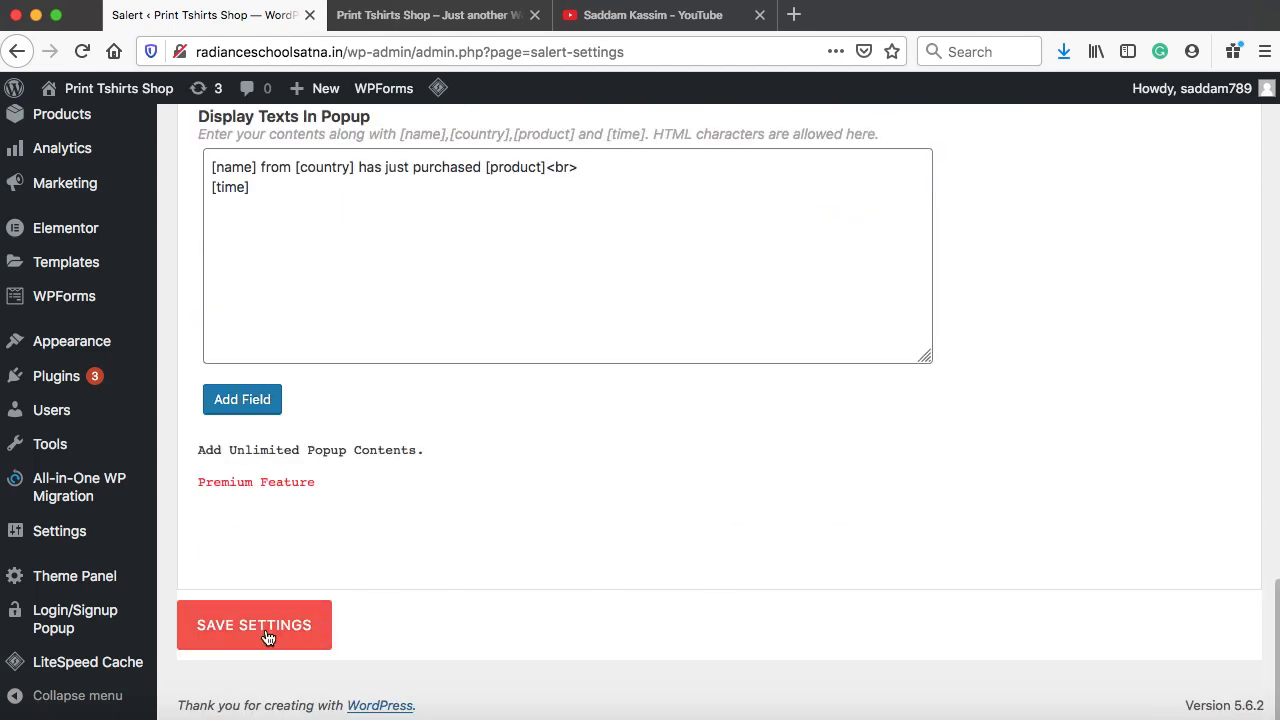
{"action": "left_click", "coordinate": [254, 625]}
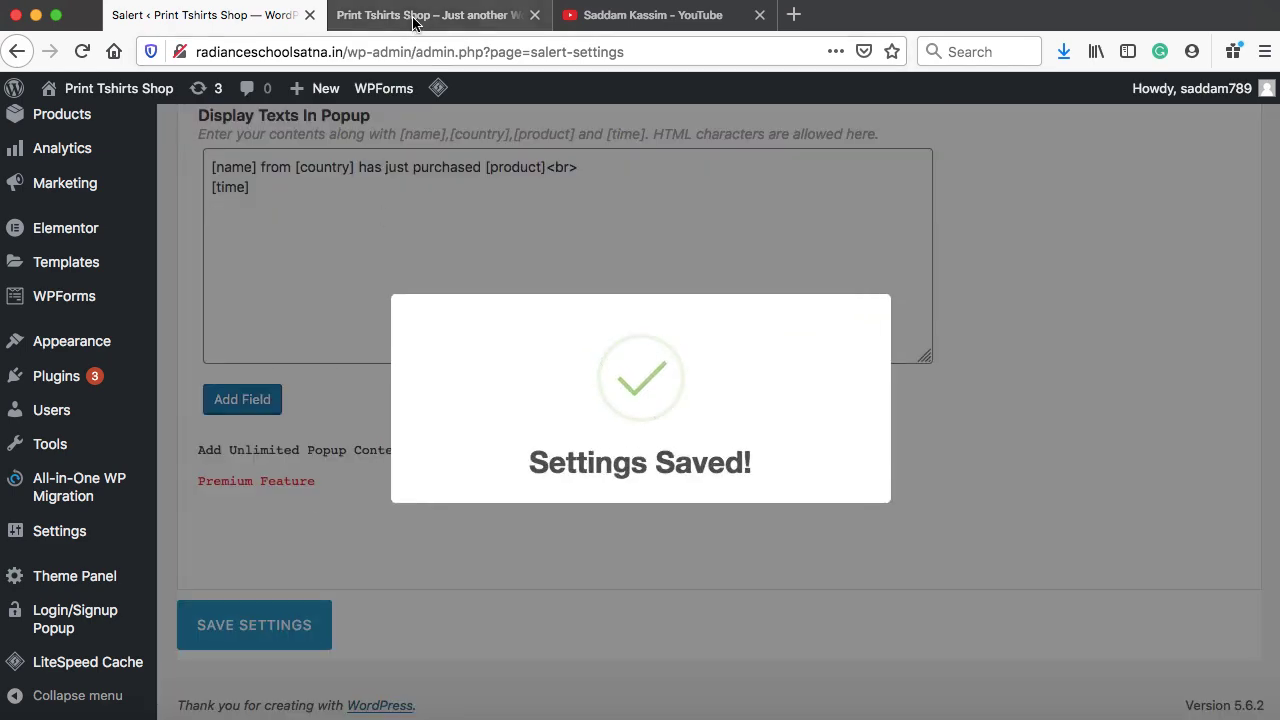
Reload the Print Tshirts Shop homepage to watch the popup show the Mug product
{"action": "left_click", "coordinate": [417, 16]}
{"action": "left_click", "coordinate": [80, 51]}
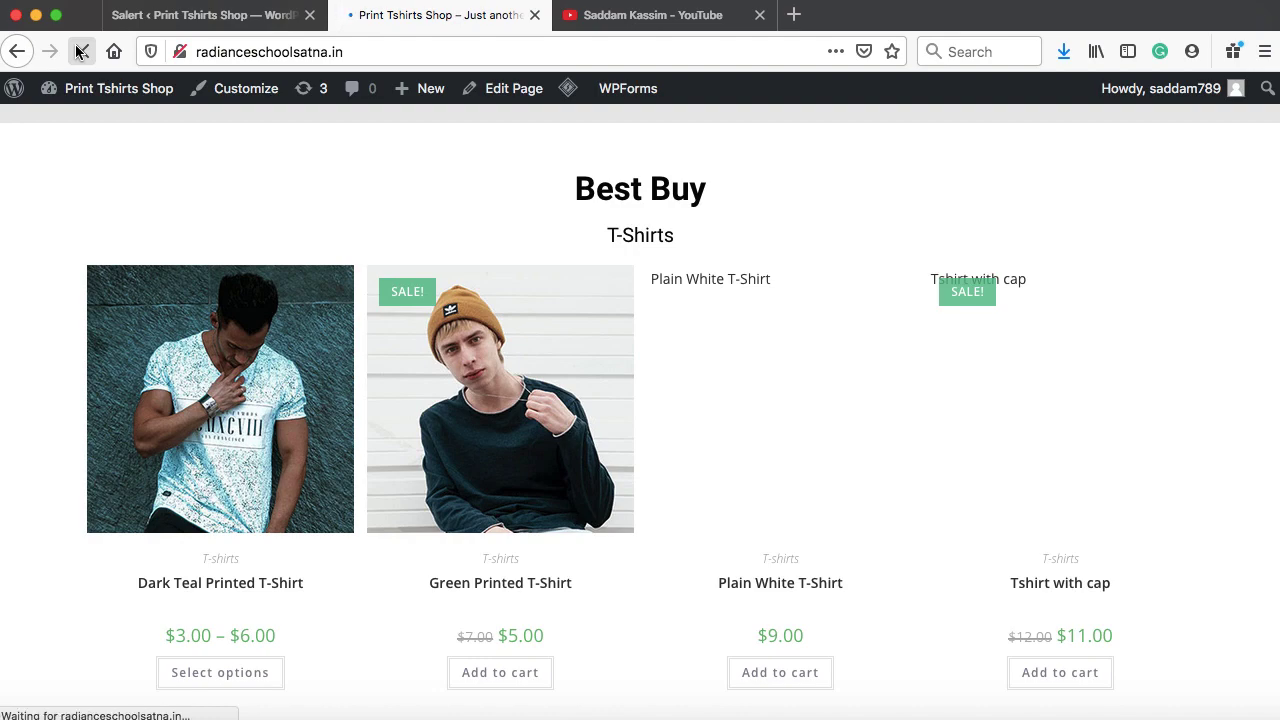
{"action": "scroll", "coordinate": [102, 270], "scroll_direction": "down", "scroll_amount": 10}
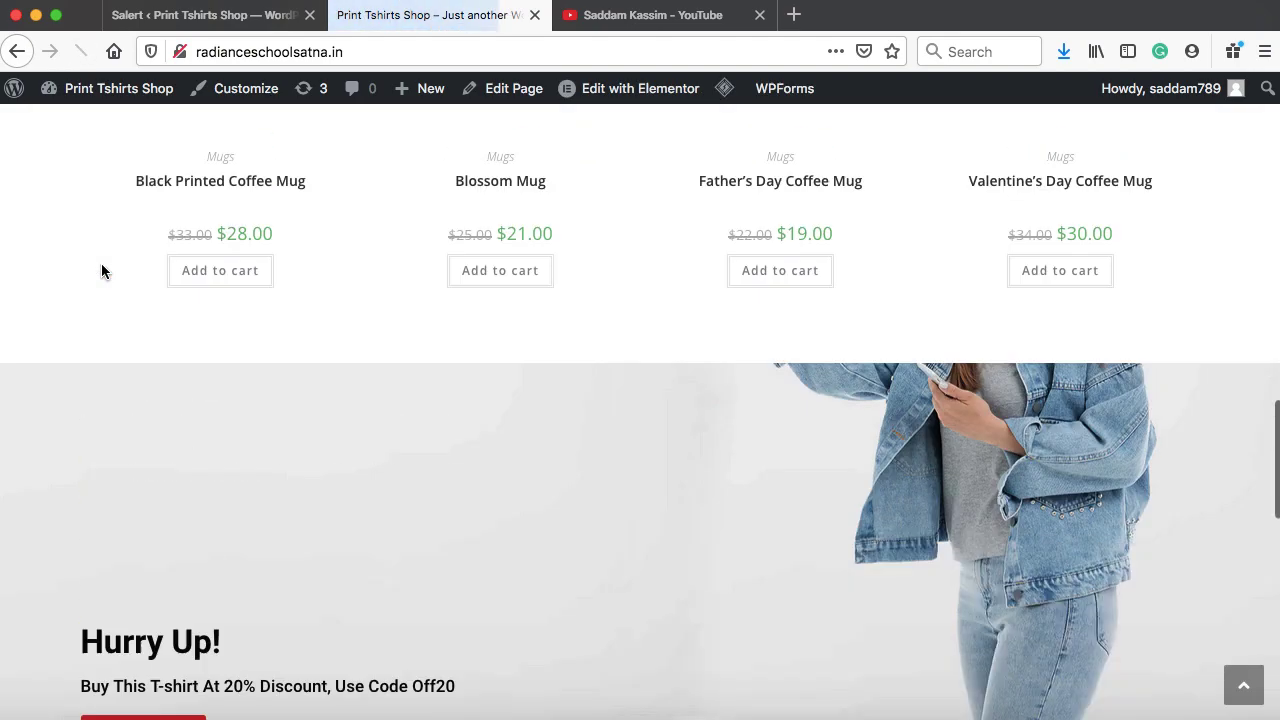
{"action": "scroll", "coordinate": [101, 270], "scroll_direction": "up", "scroll_amount": 15}
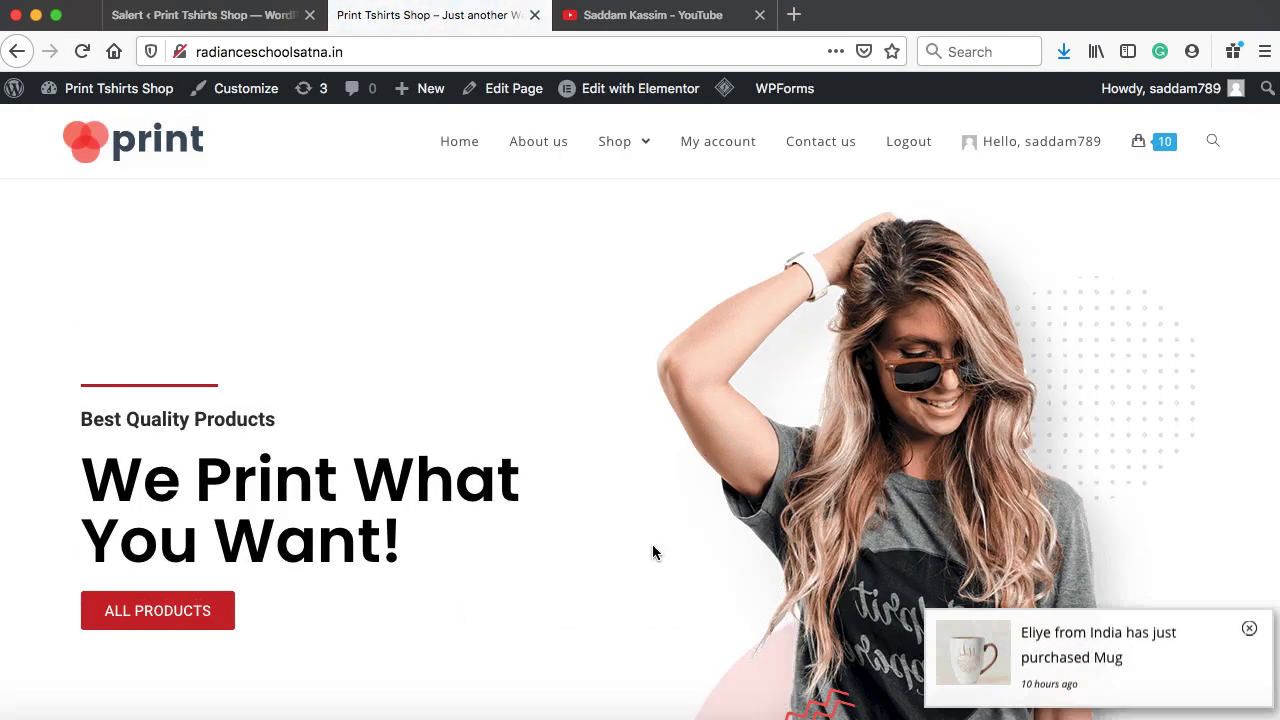